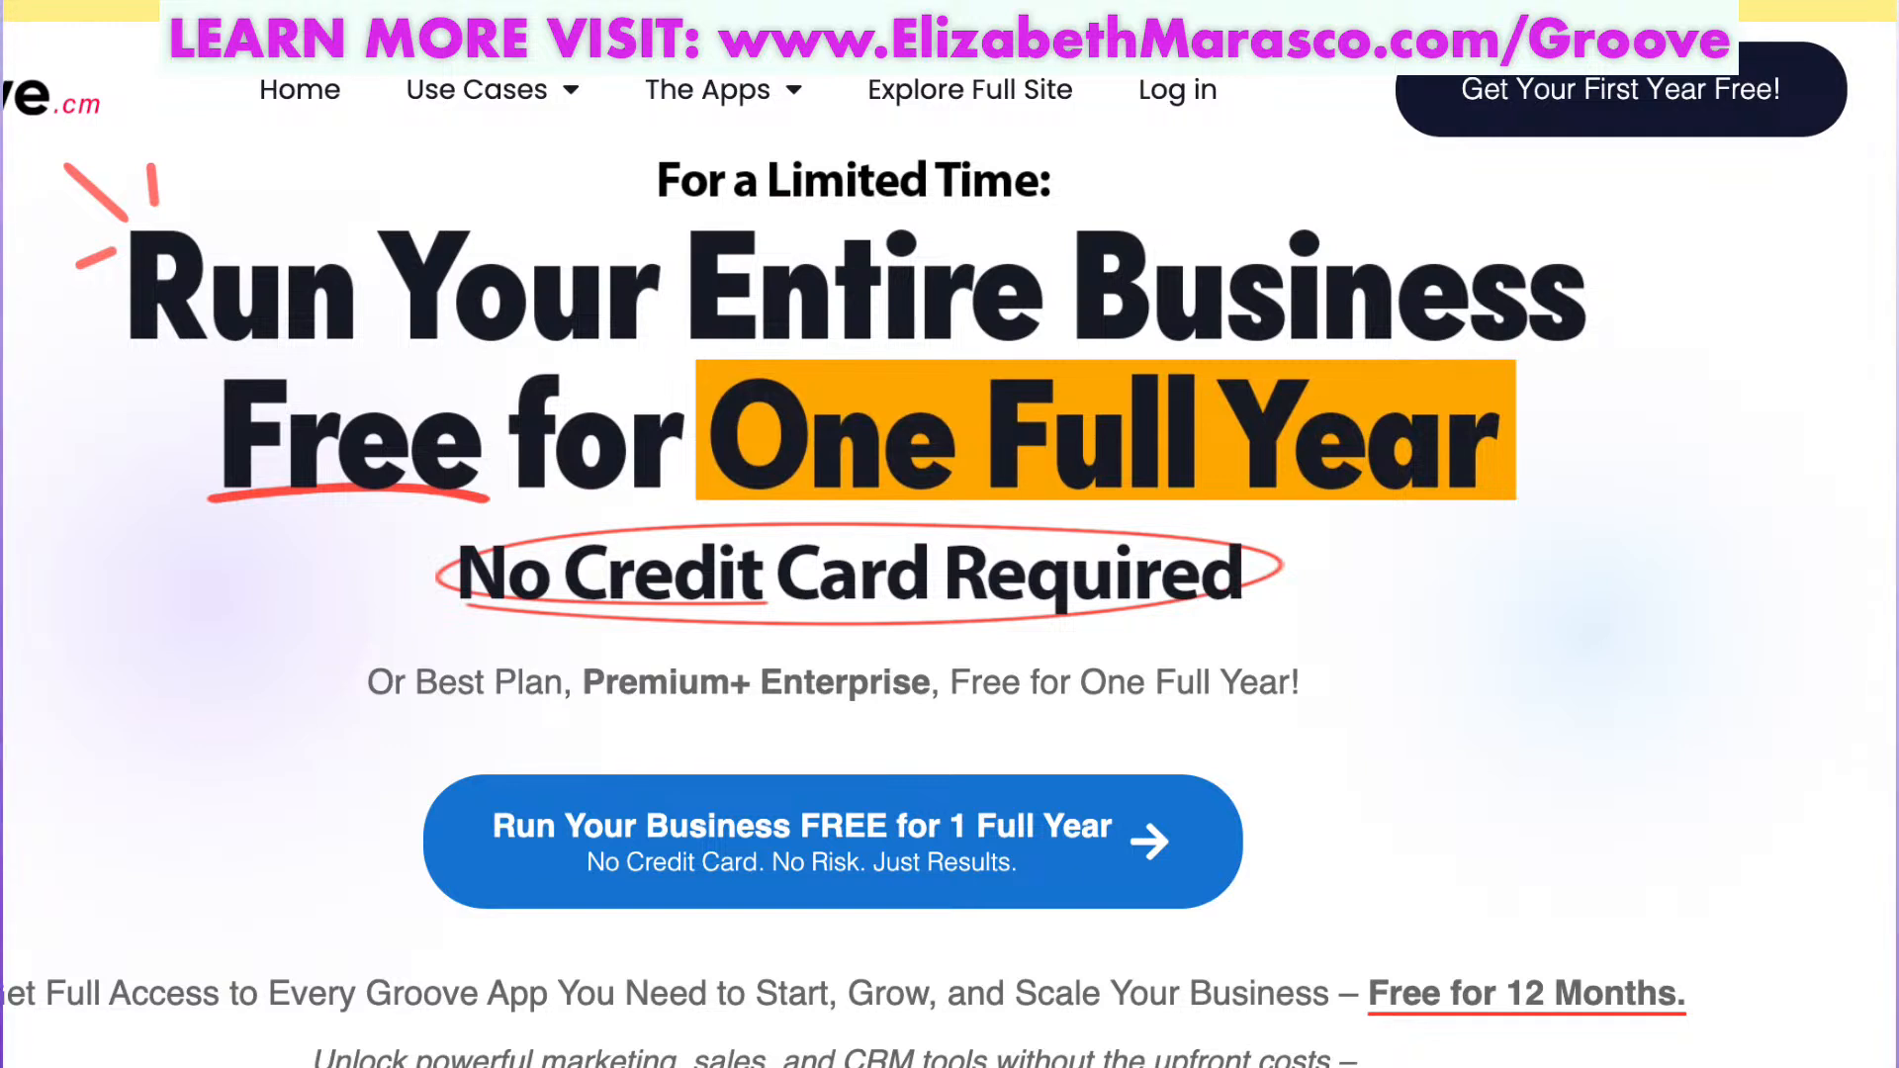
Go from the Groove.cm marketing page to the account login page.
left_click(1174, 91)
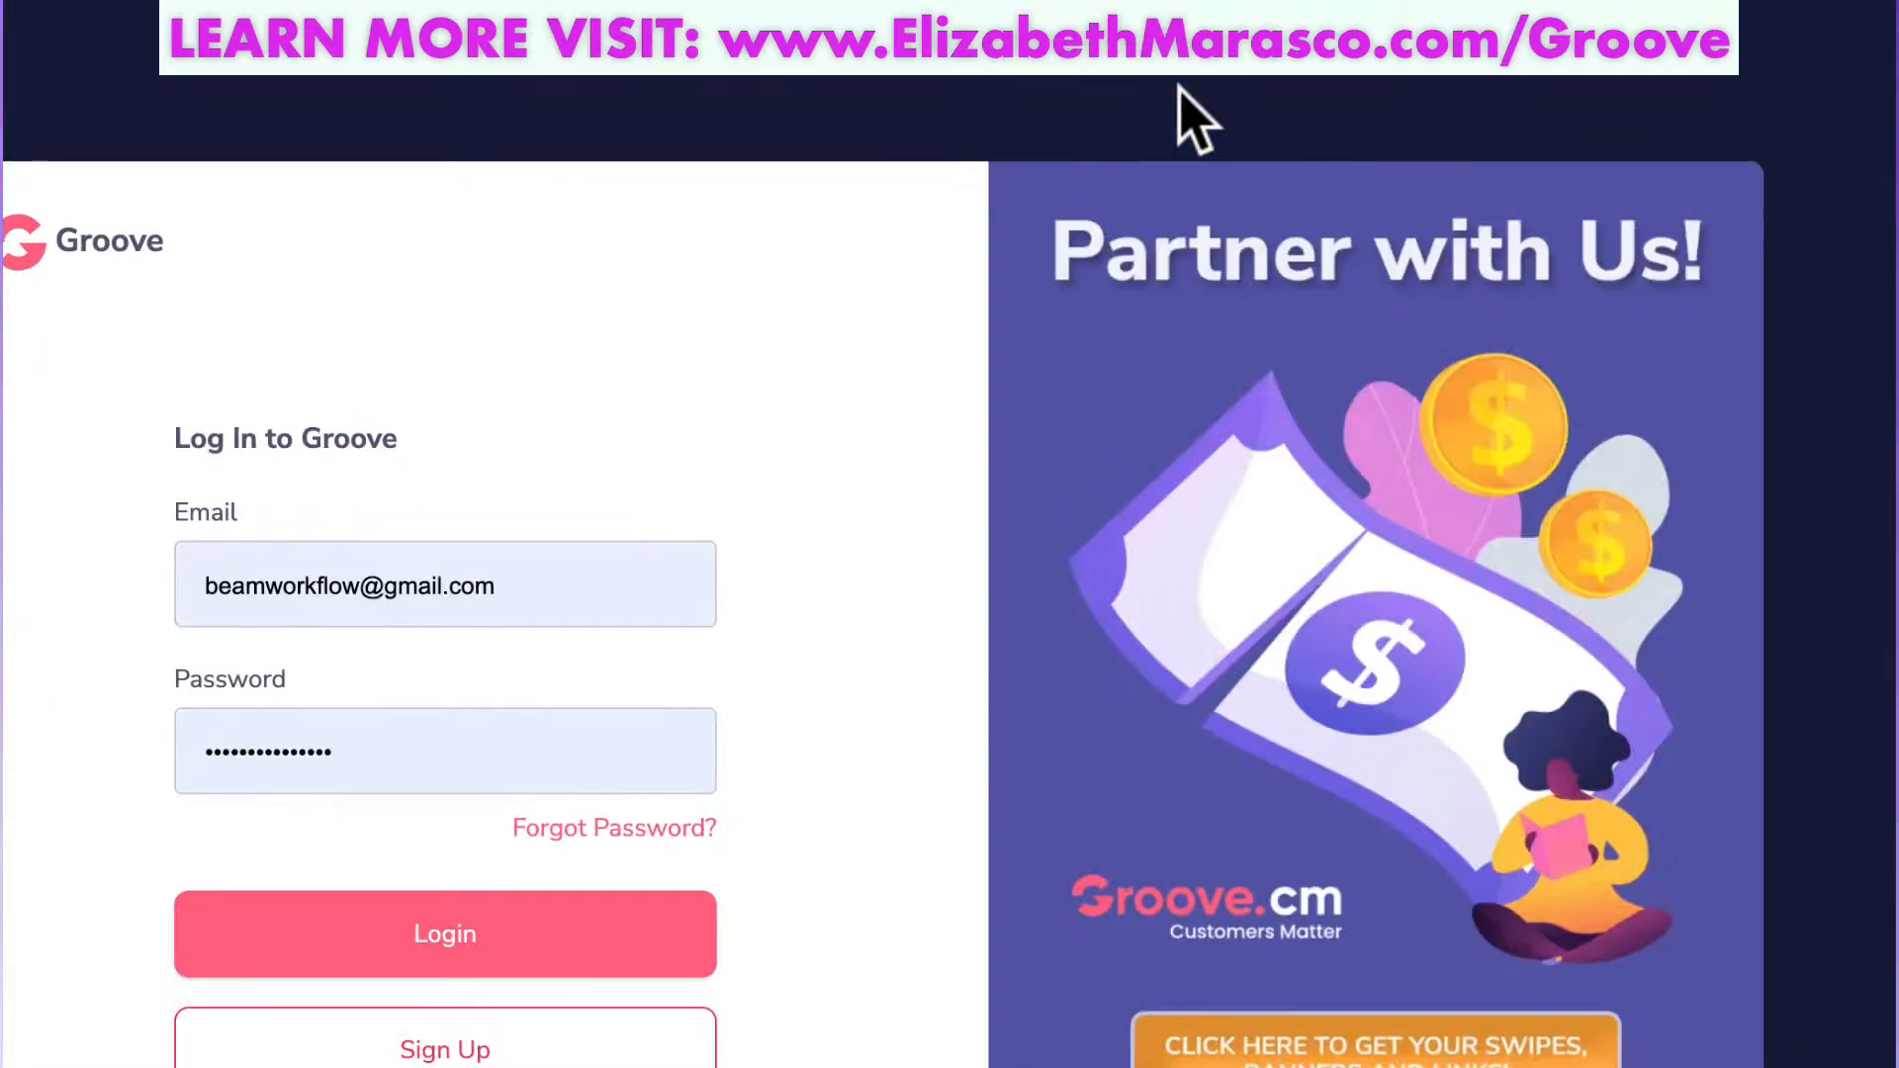
Log in to Groove.cm with the saved email and password to reach the dashboard.
left_click(433, 933)
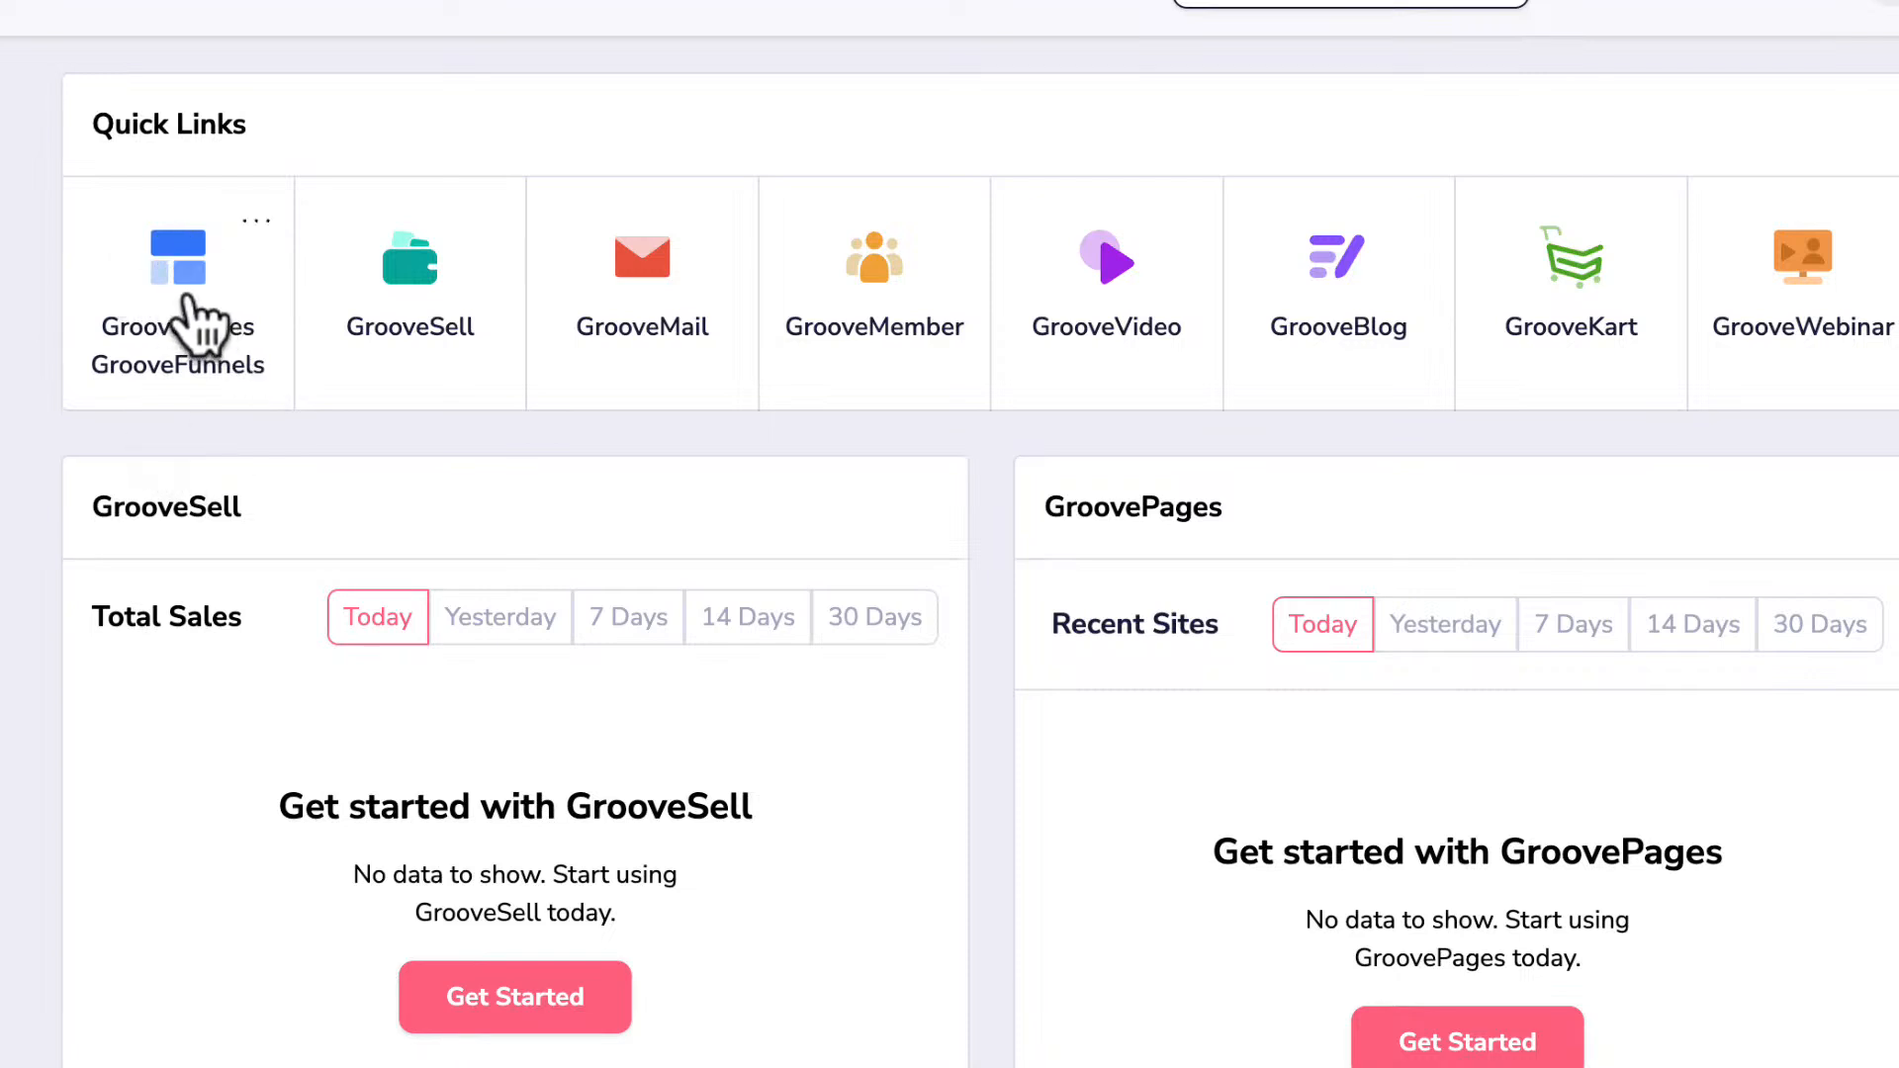
Launch GroovePages from Quick Links and start a new site to see the Complete Sites templates.
left_click(175, 270)
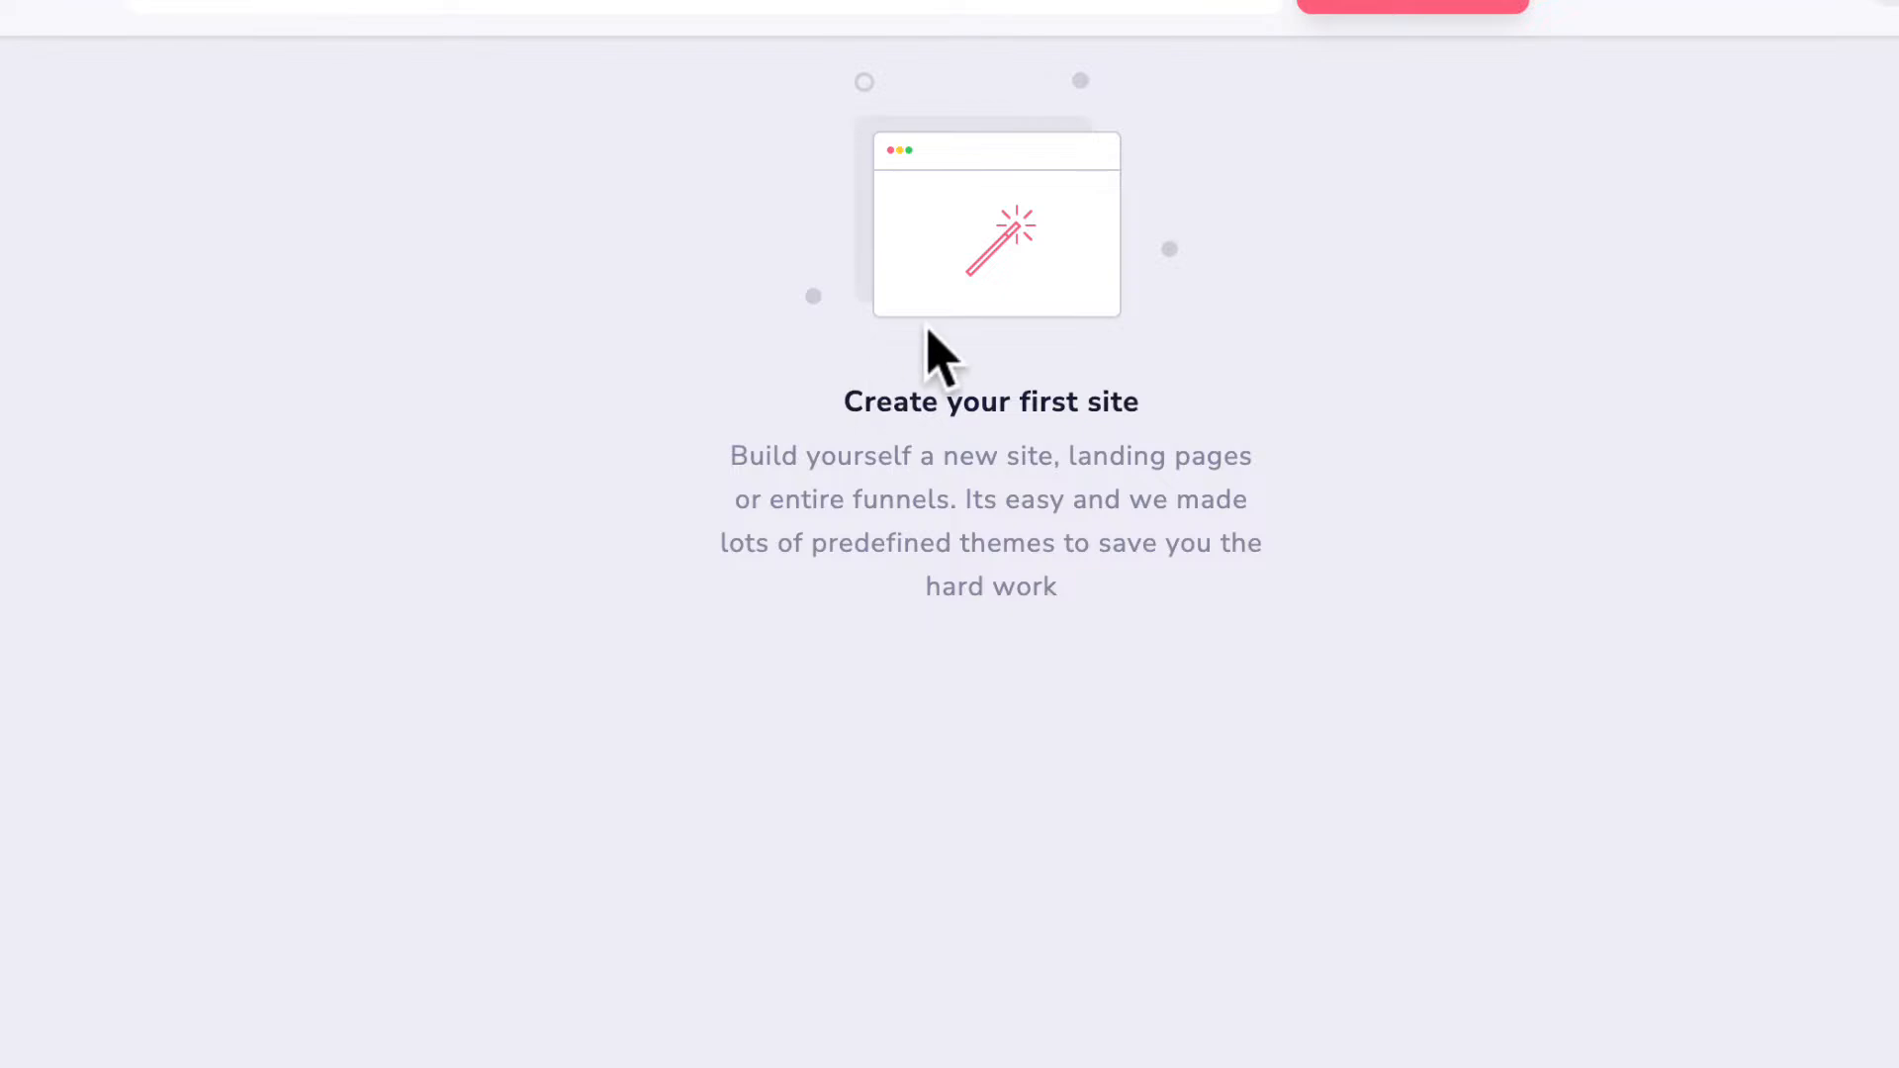
left_click(1364, 8)
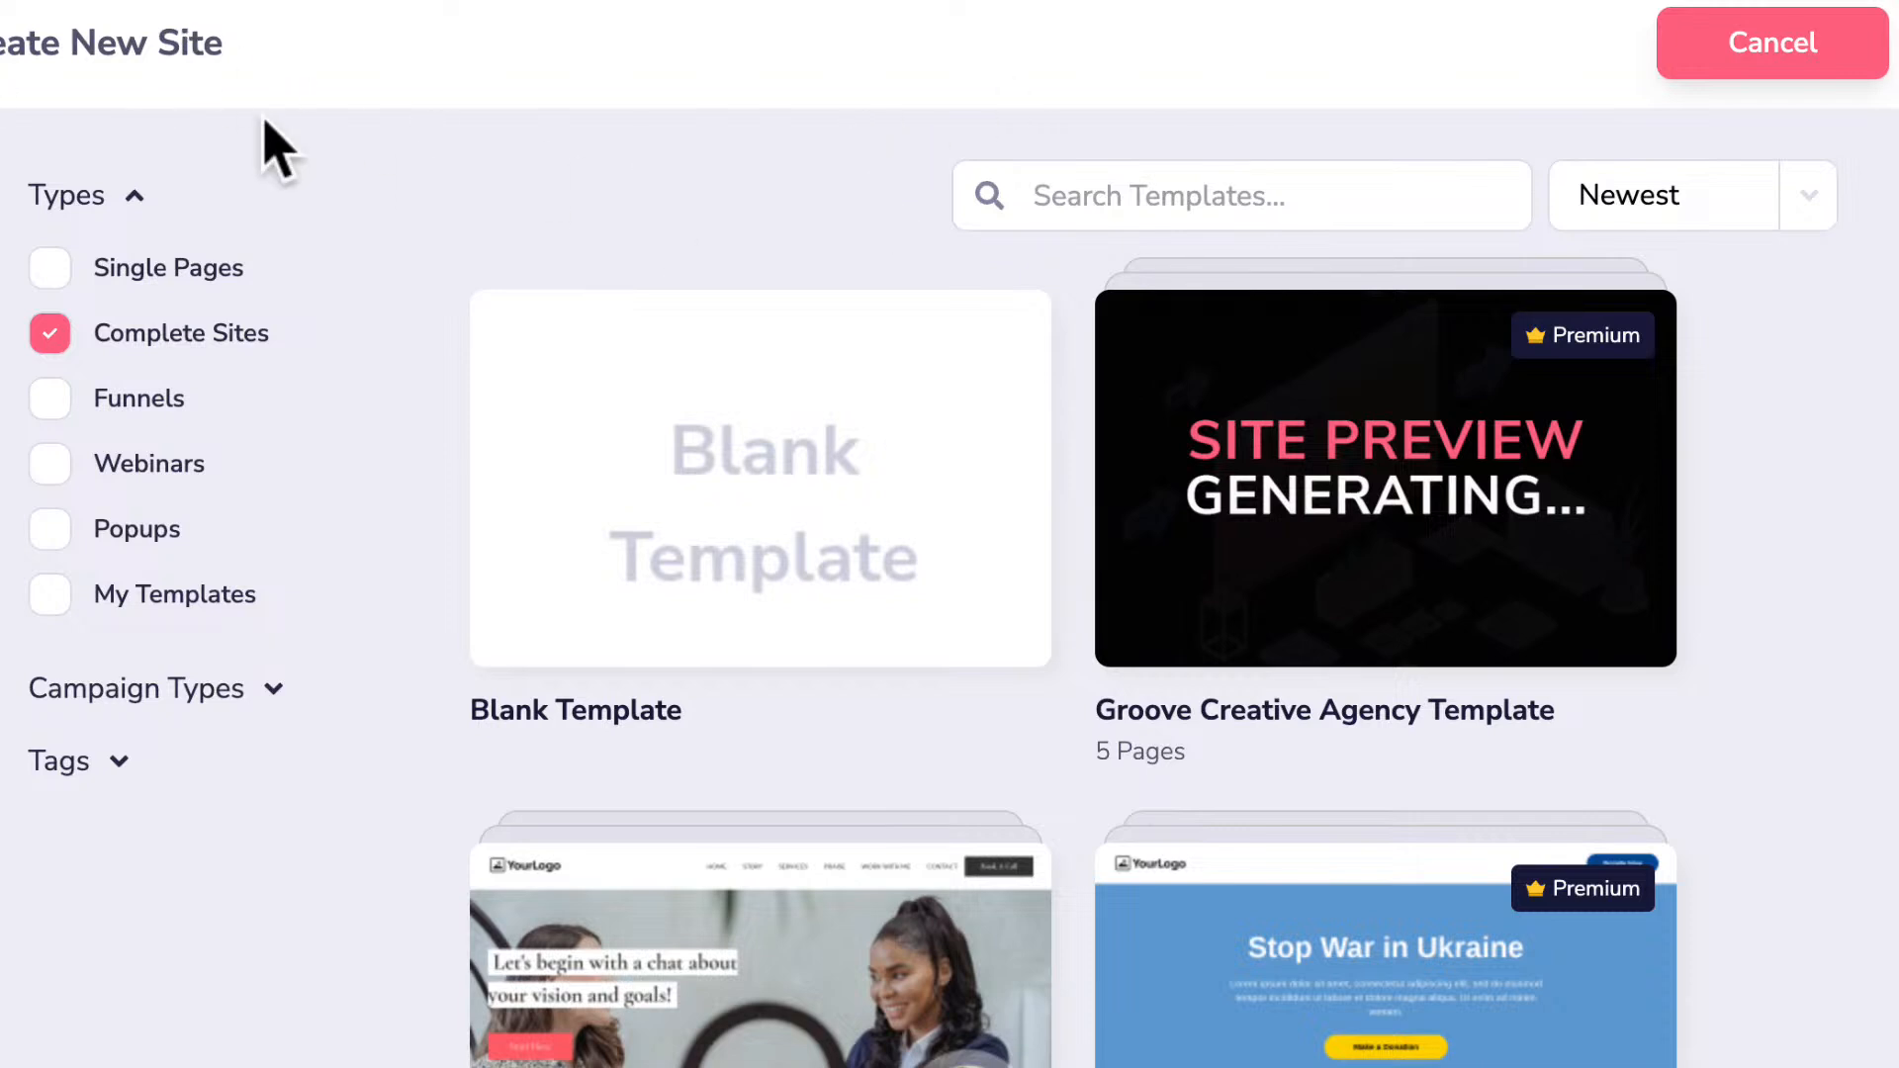
left_click(160, 269)
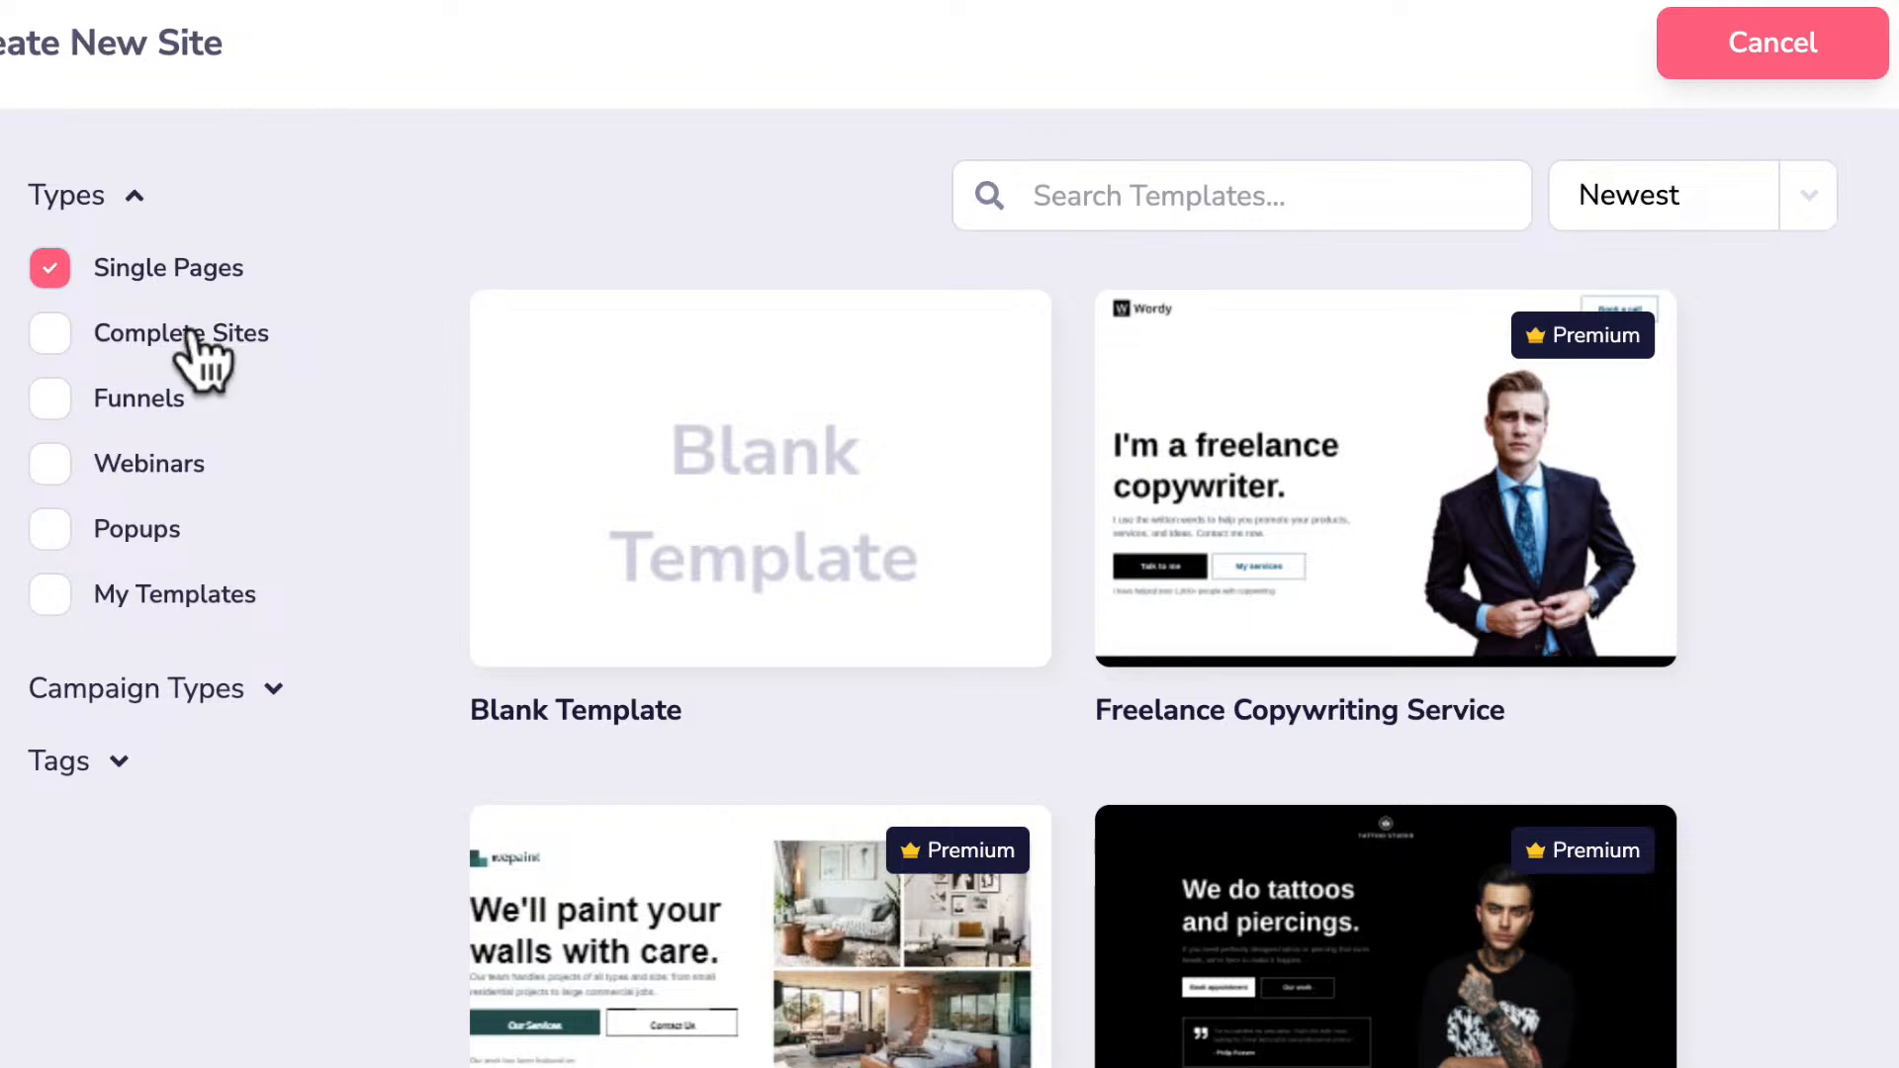
scroll(966, 699, "down", 9)
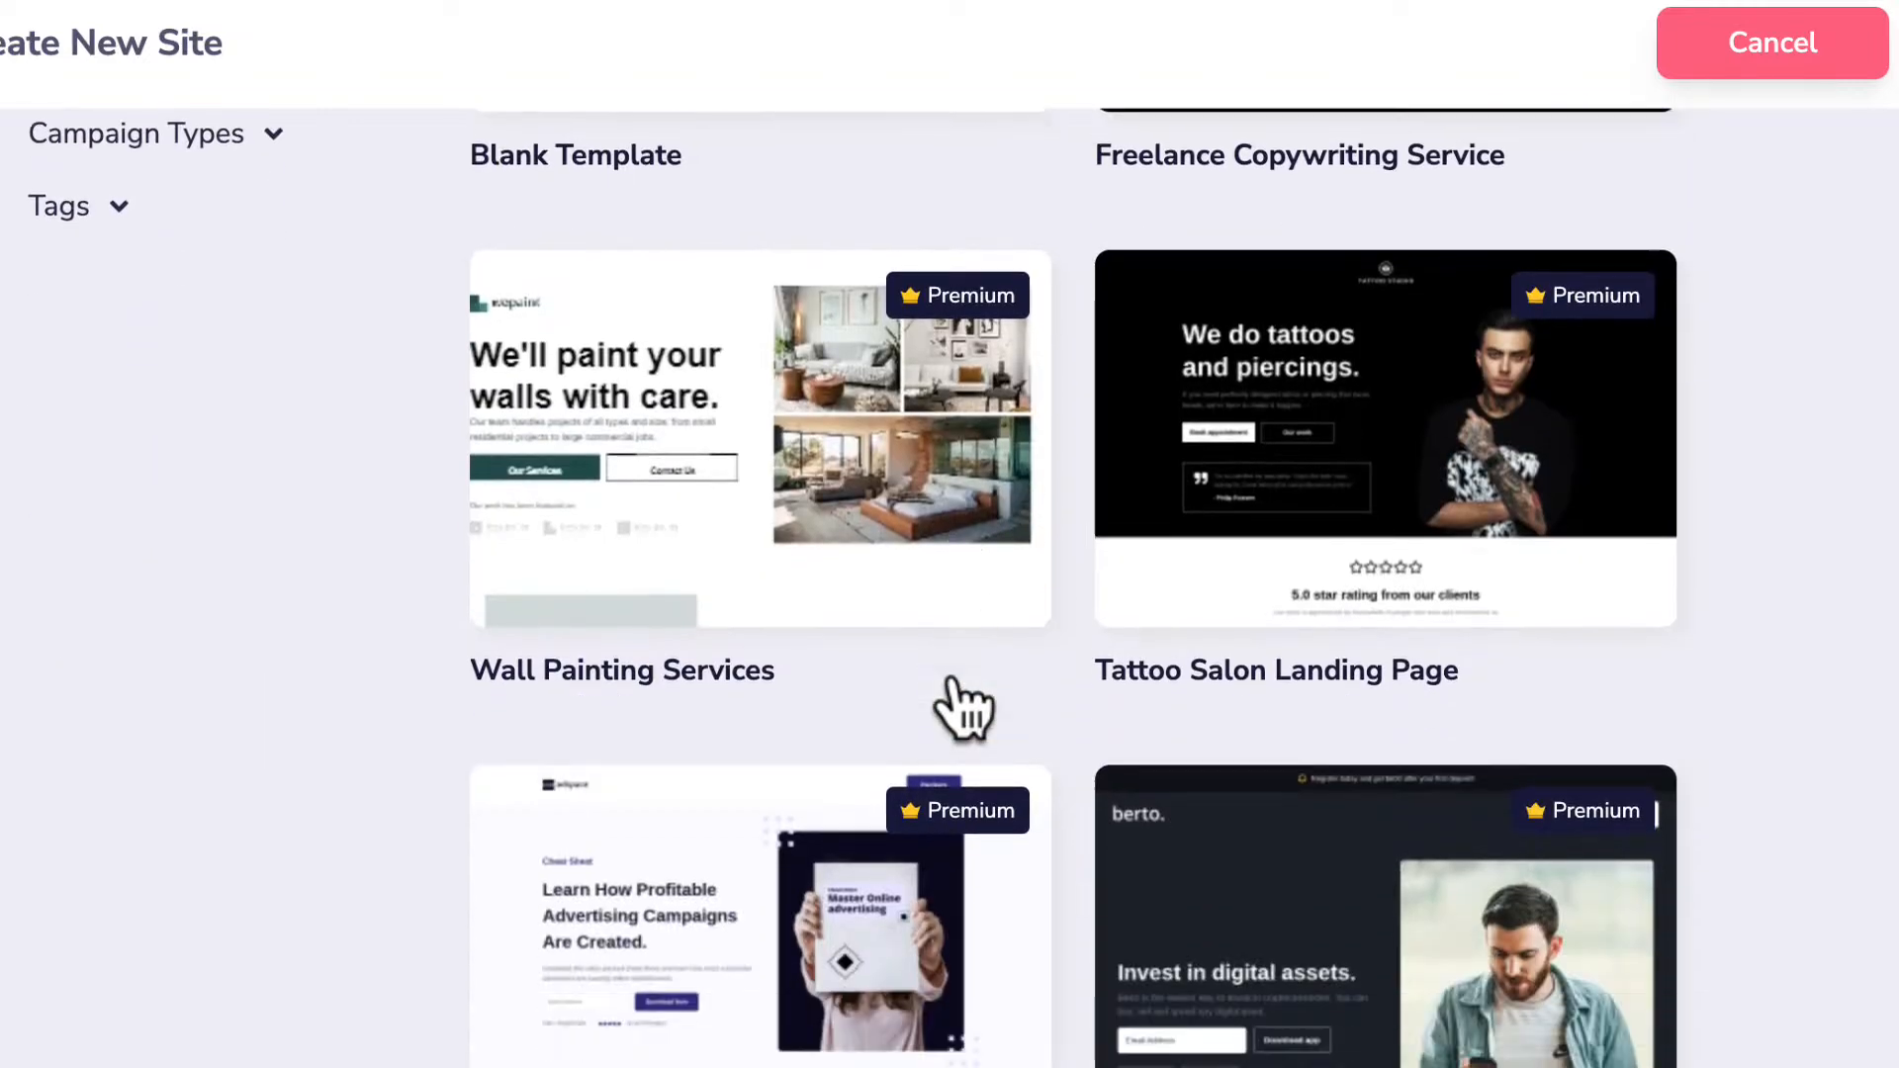
scroll(966, 699, "down", 18)
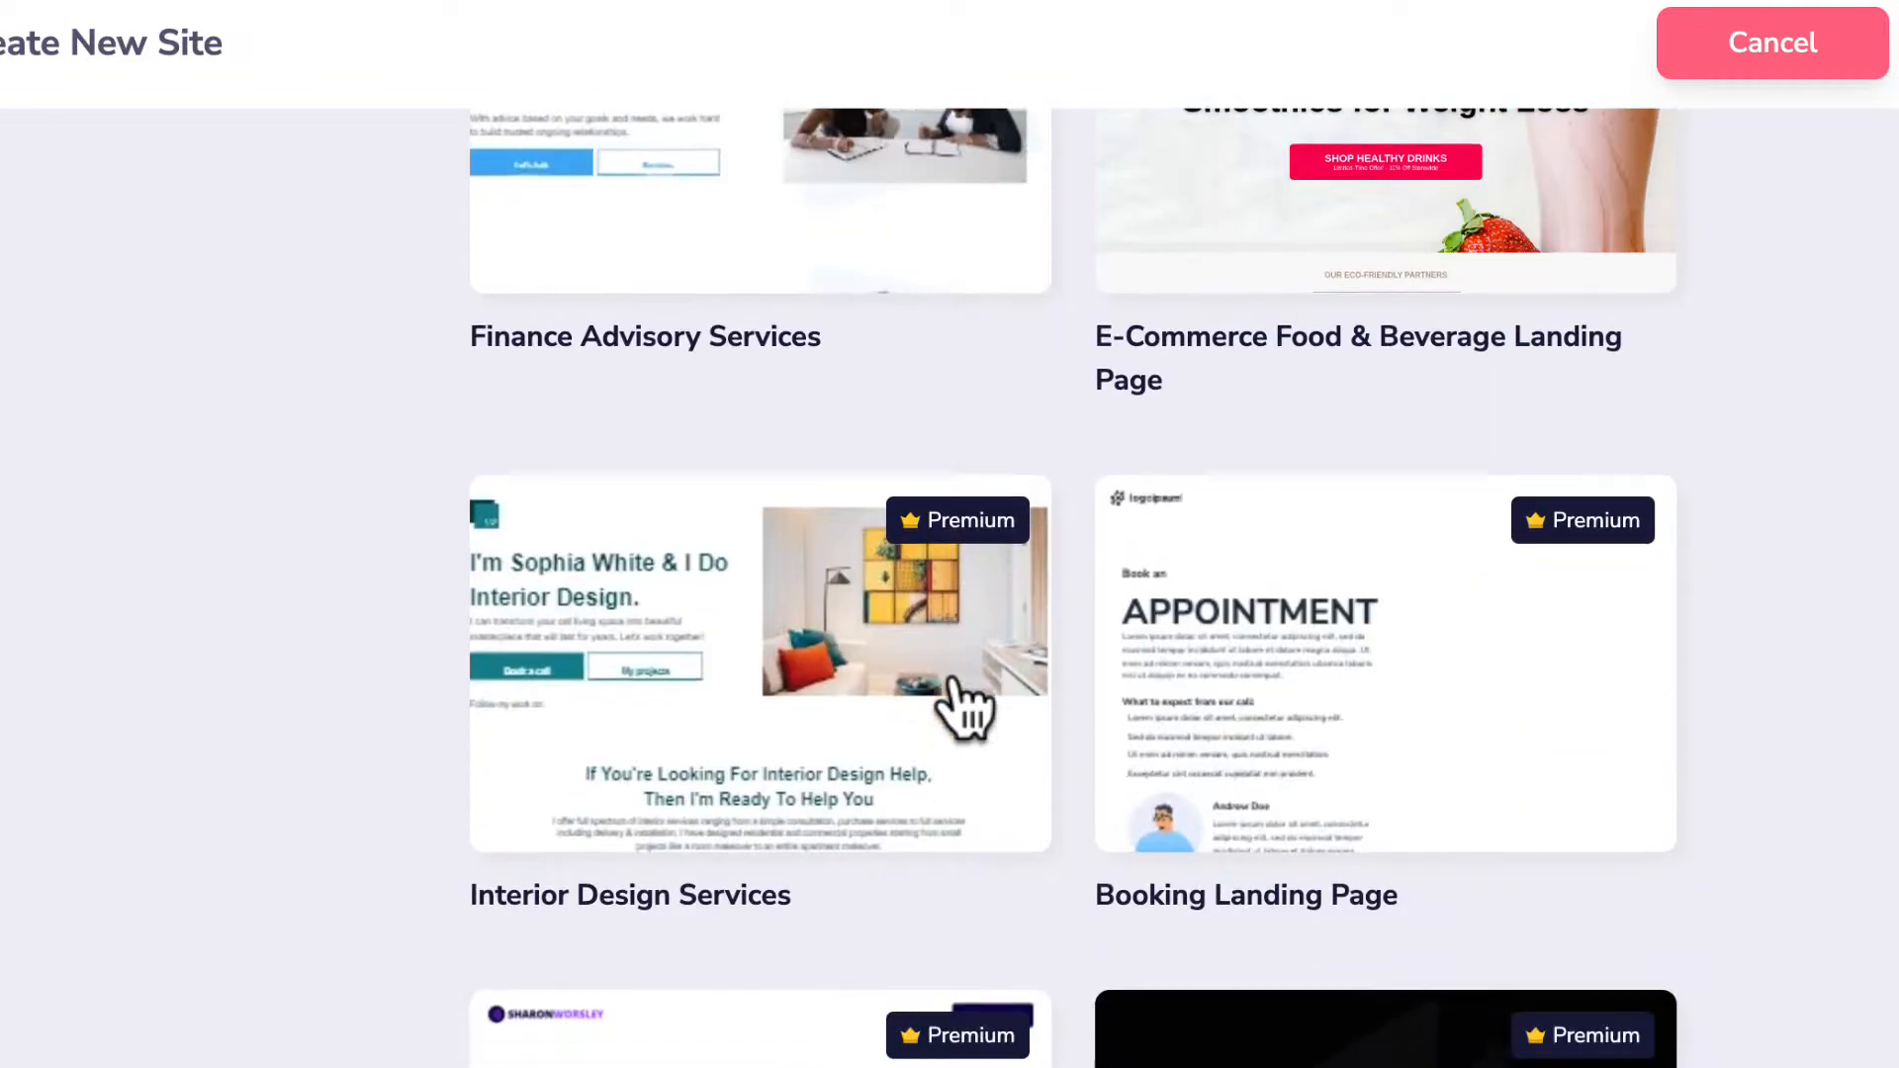
scroll(964, 704, "up", 20)
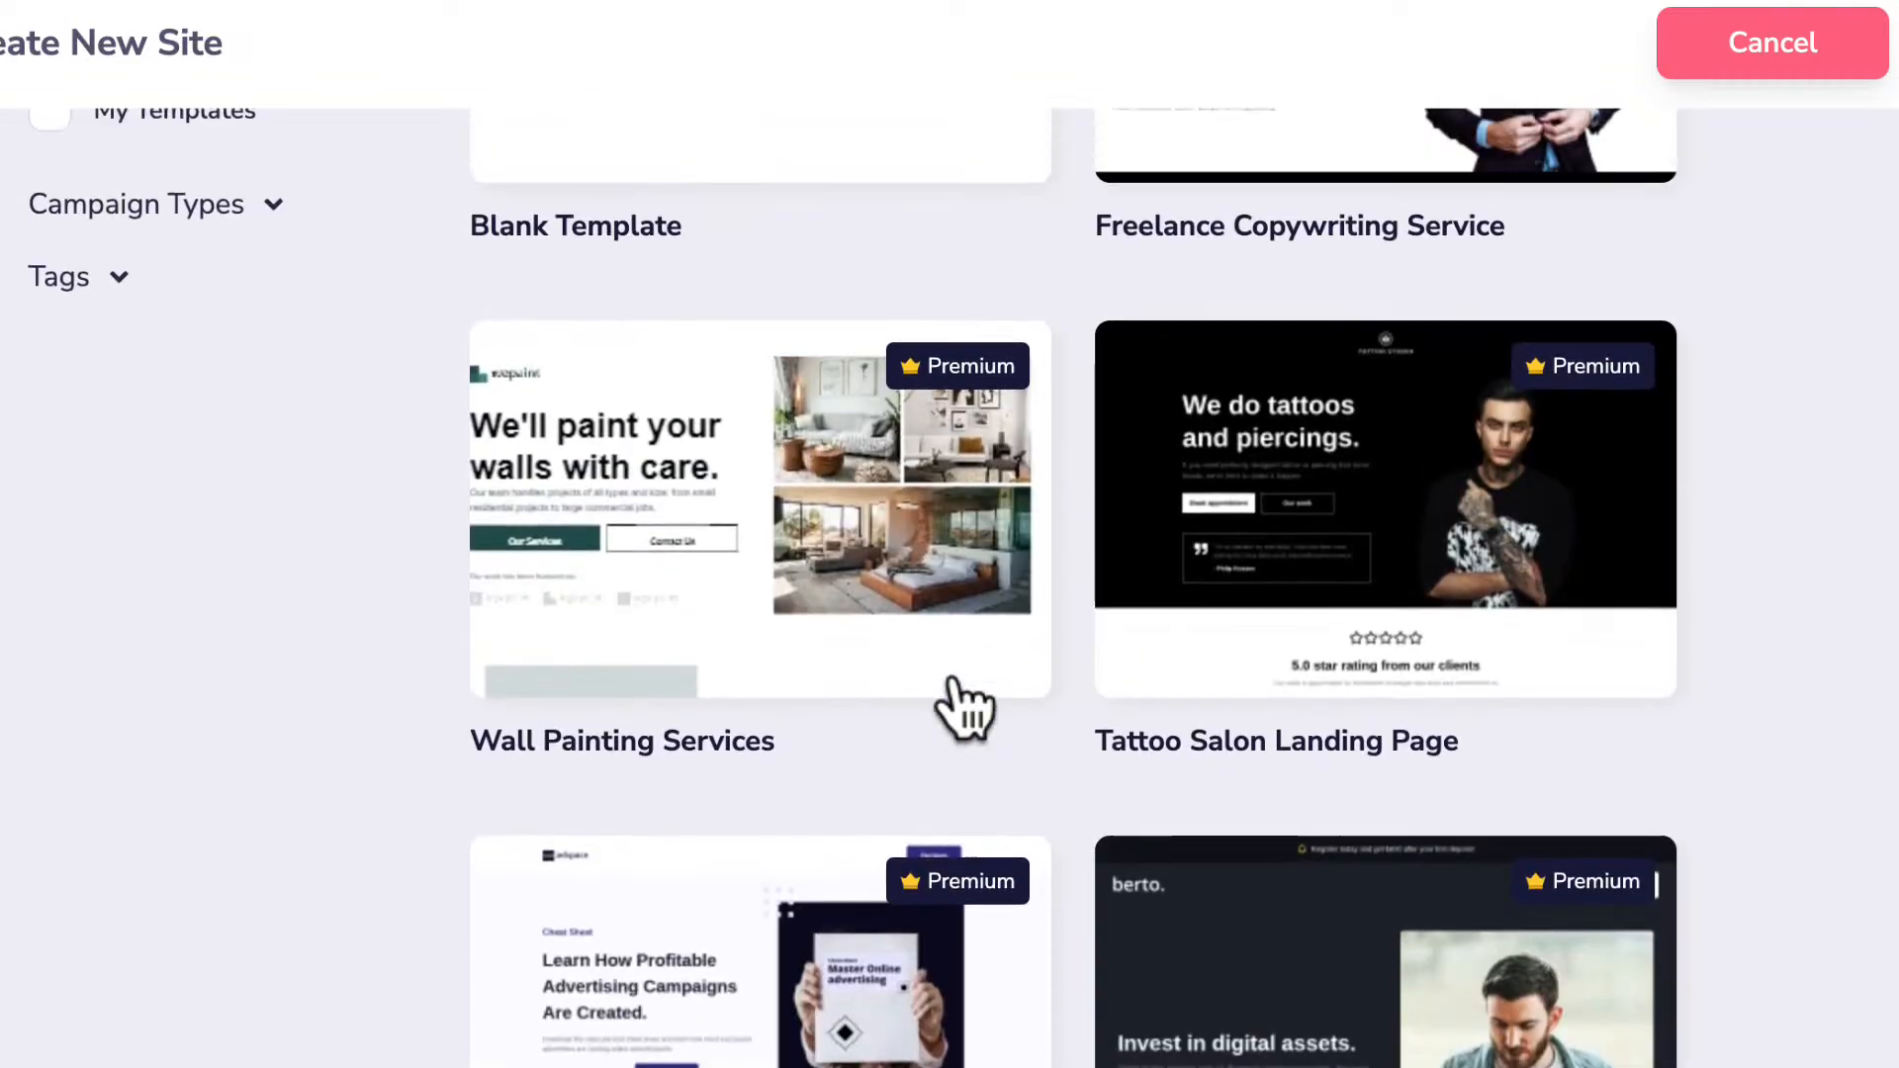
scroll(964, 707, "up", 5)
left_click(72, 322)
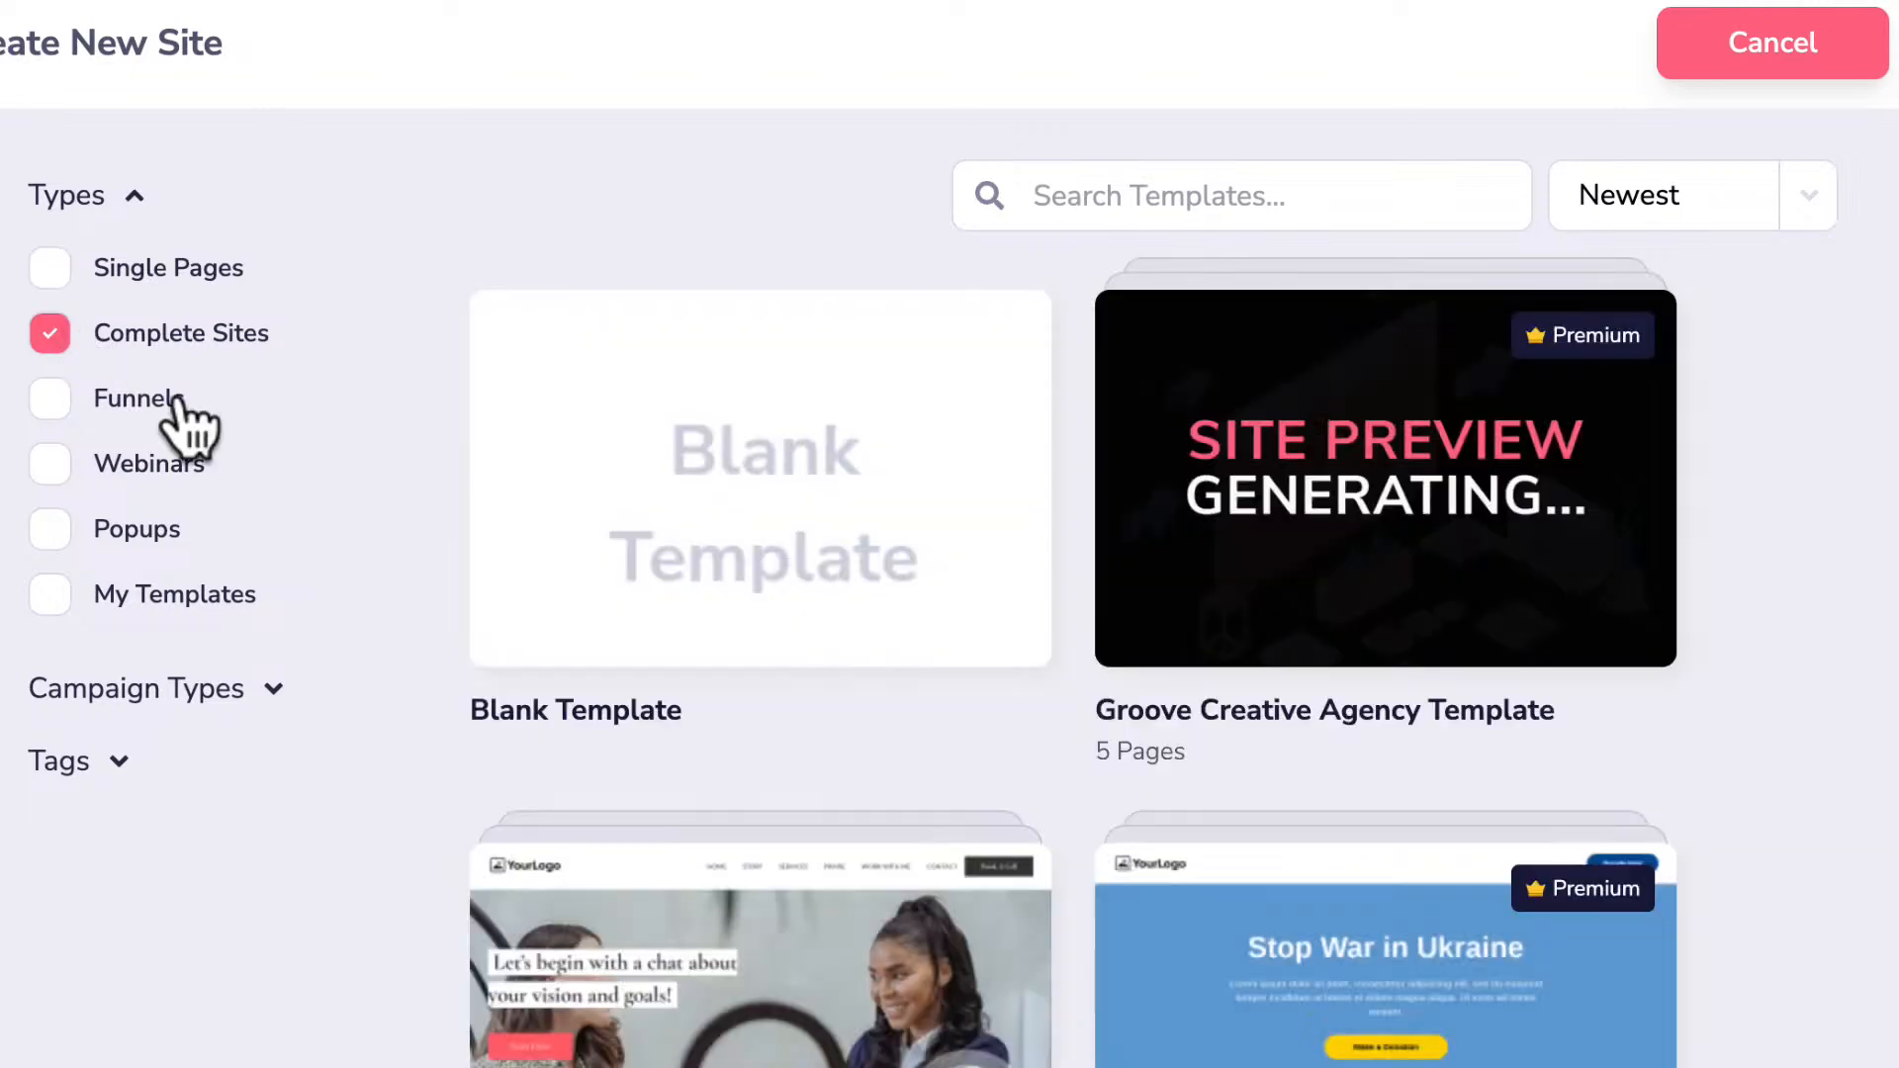
scroll(851, 746, "down", 7)
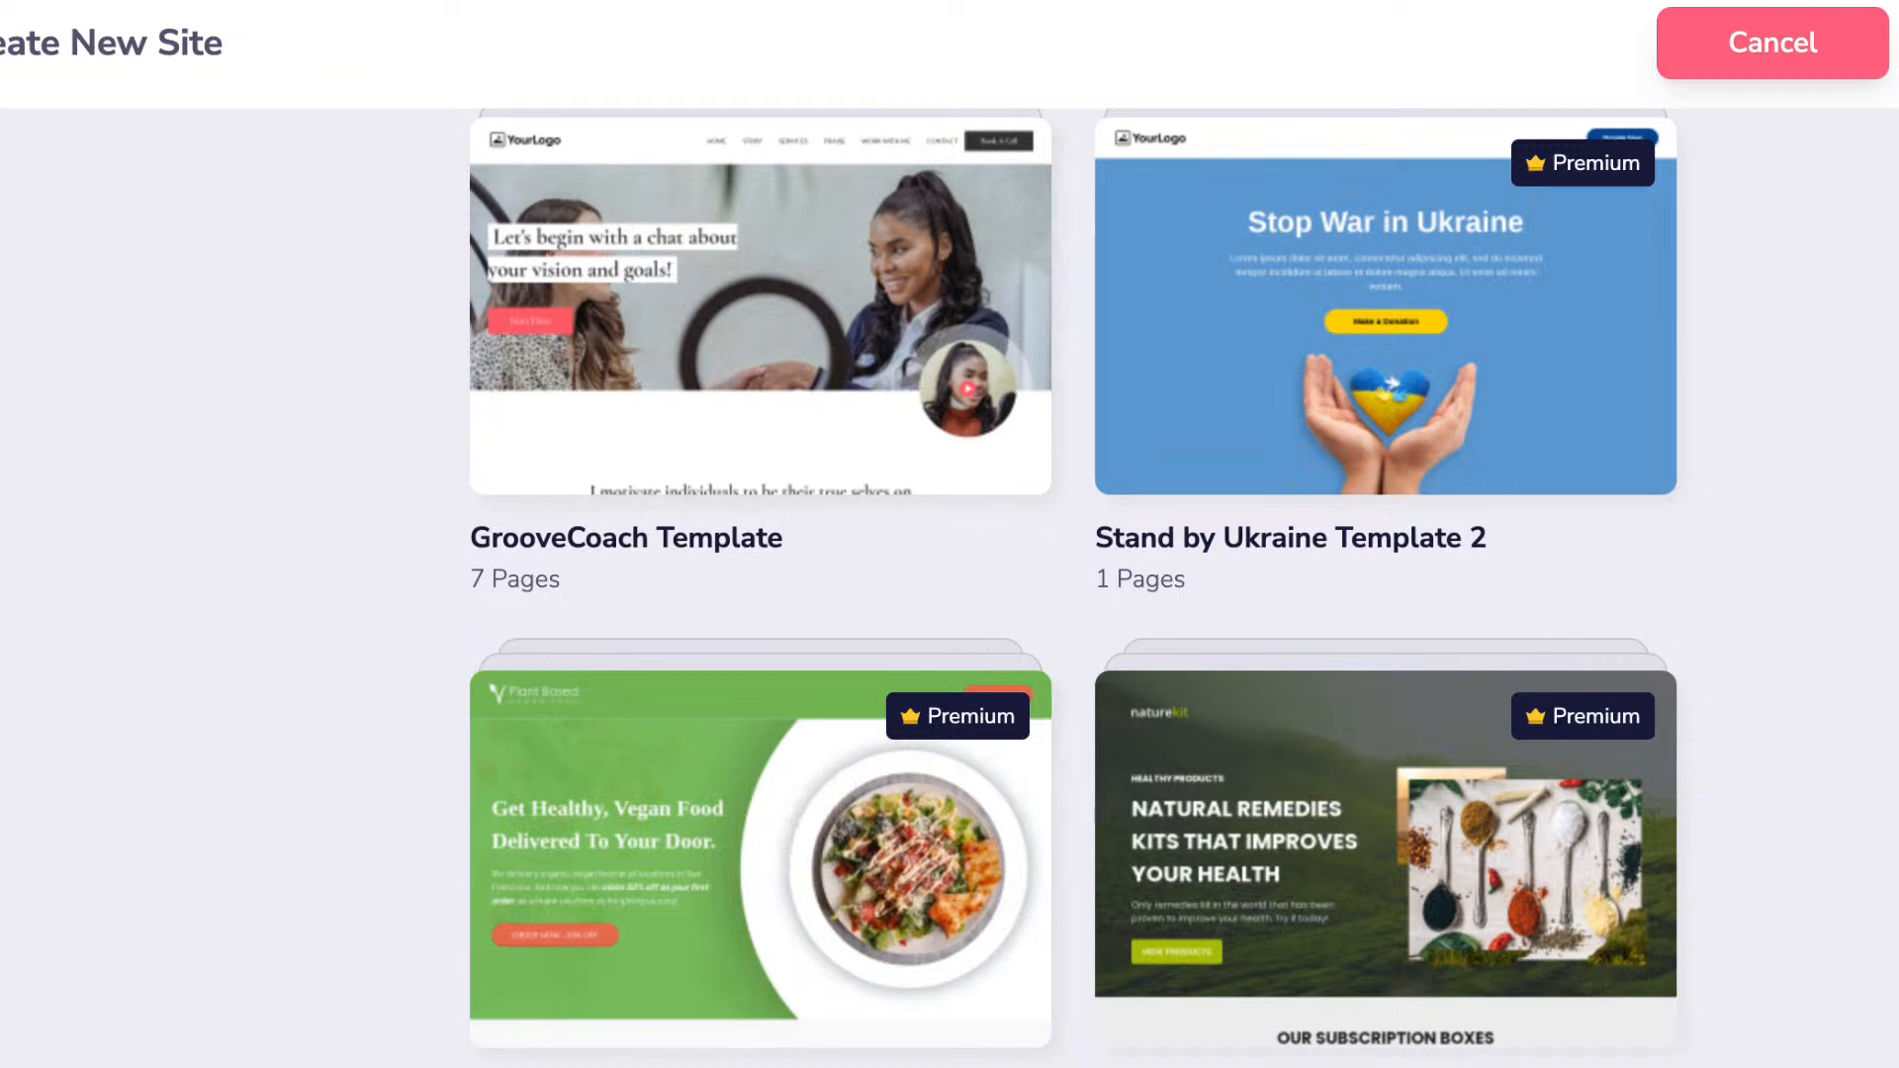
scroll(673, 683, "down", 4)
scroll(685, 685, "up", 12)
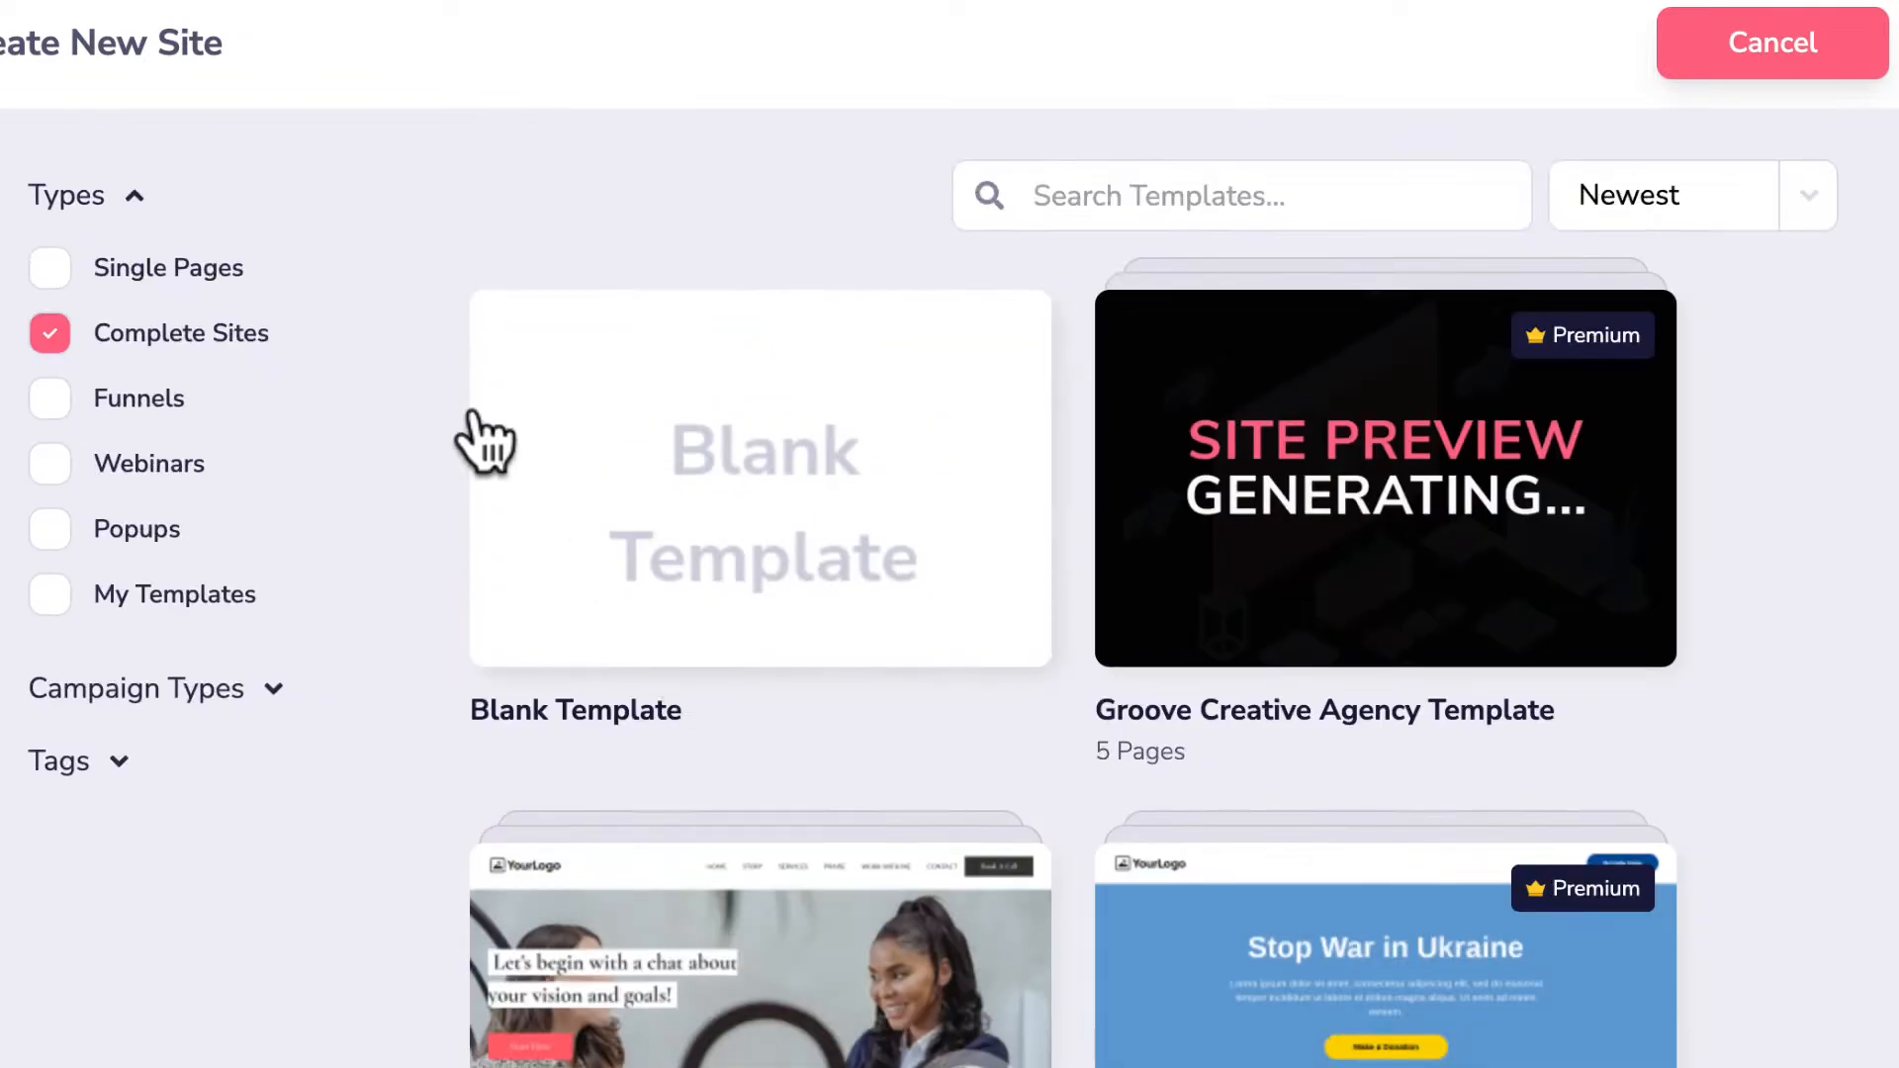
Browse the Funnels templates, then switch the filter to Webinars.
left_click(67, 400)
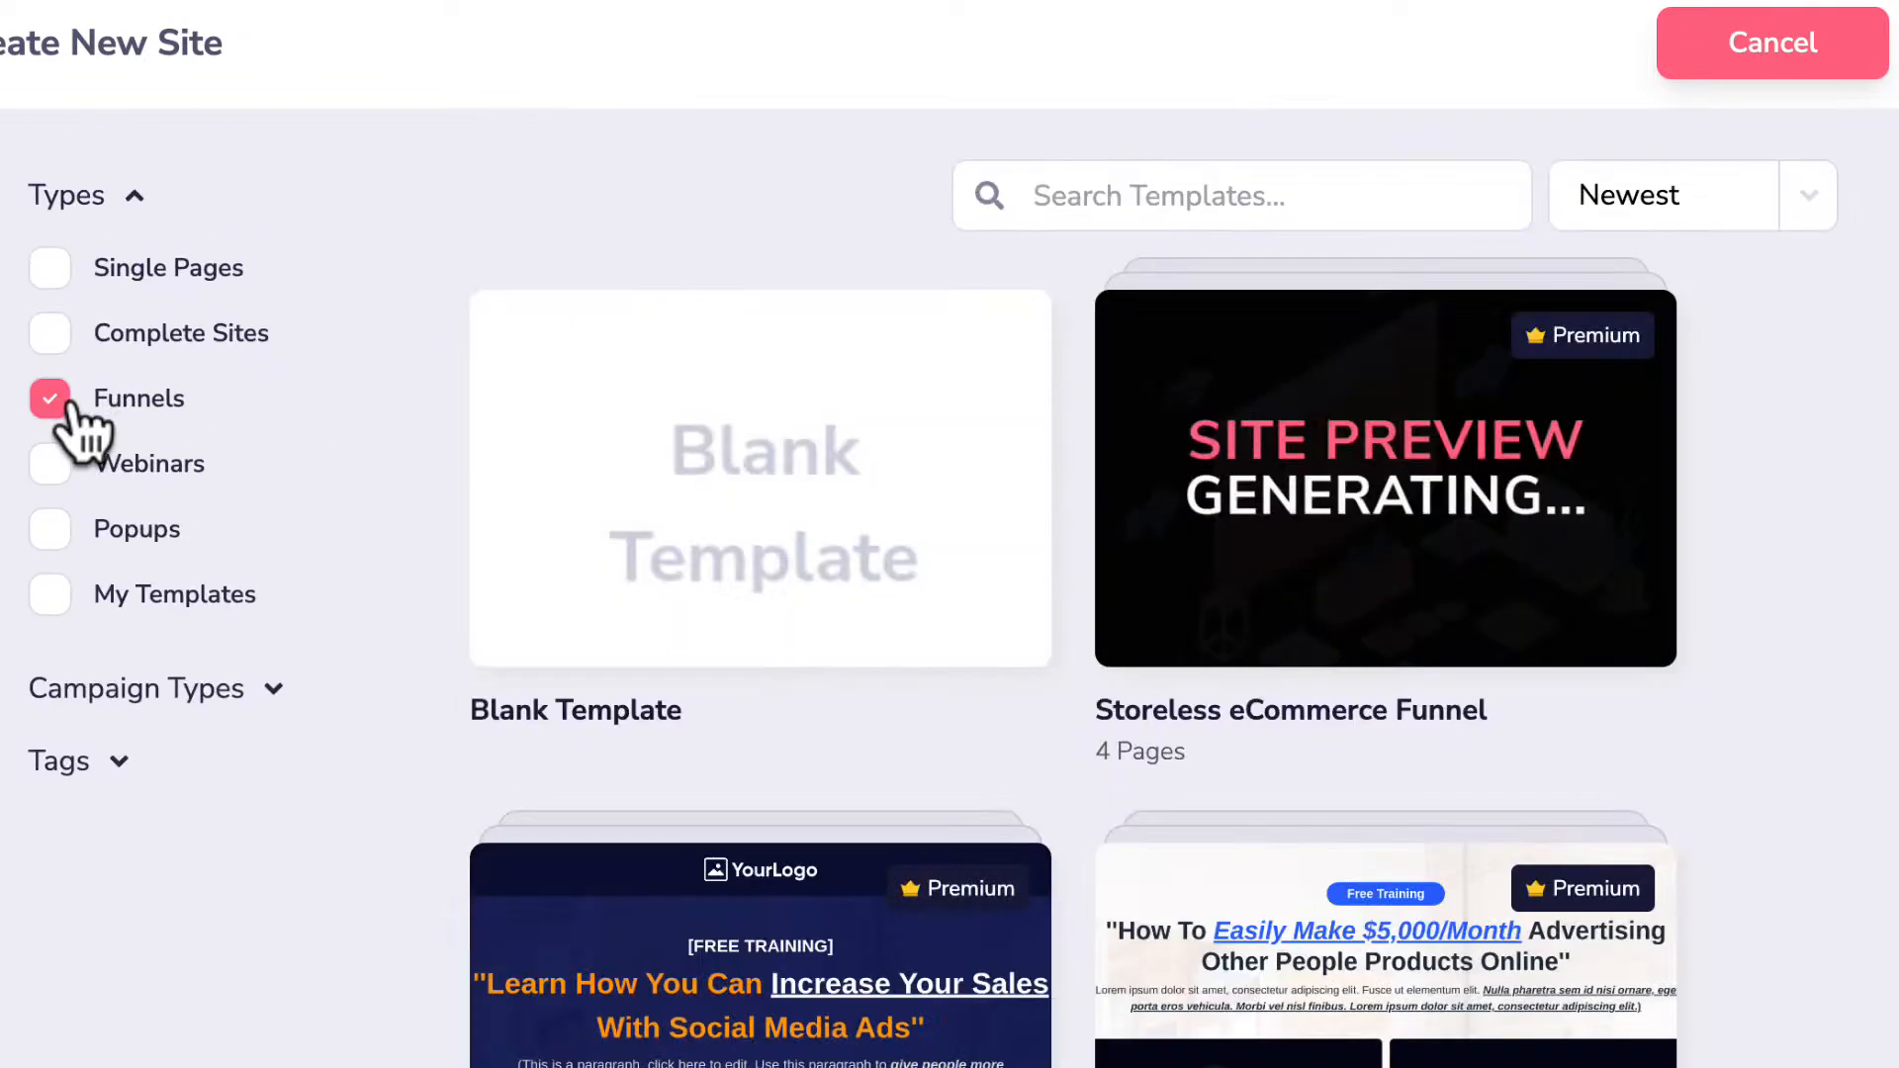
scroll(808, 559, "down", 7)
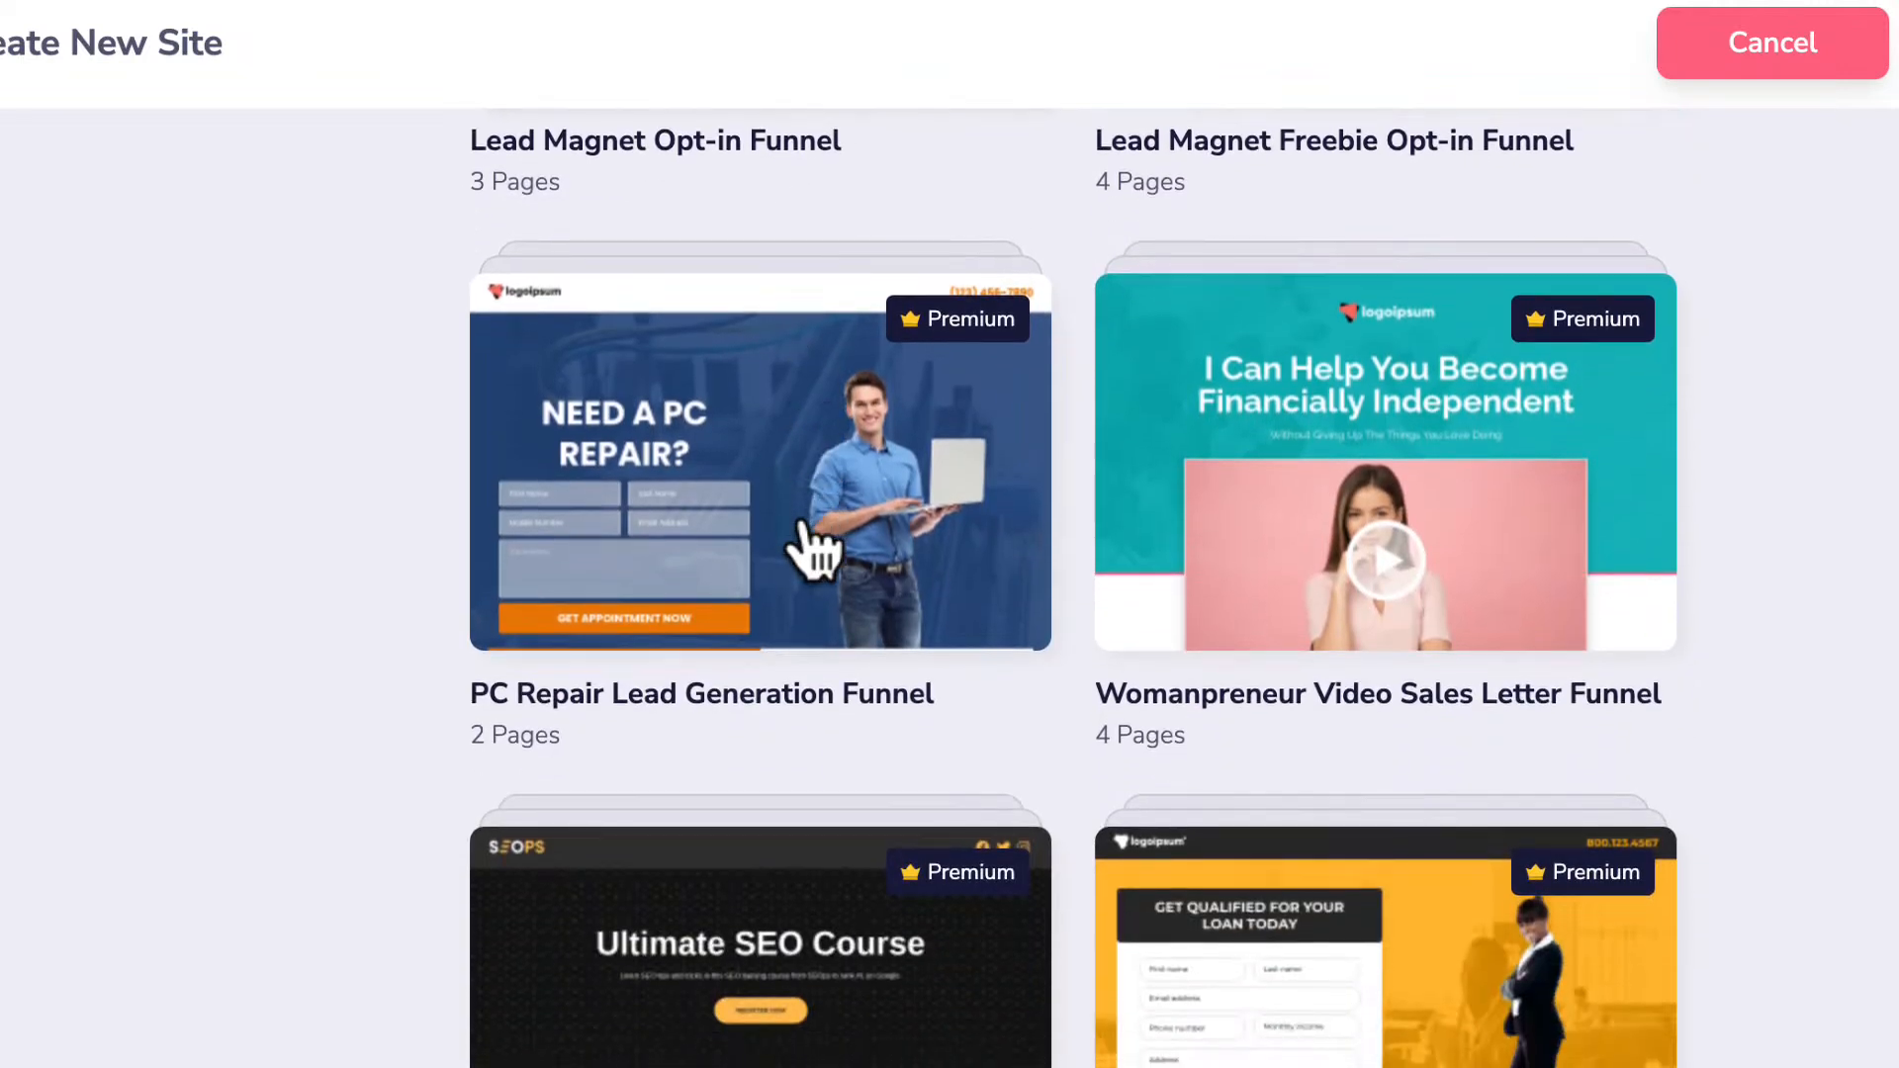
scroll(809, 539, "down", 6)
scroll(809, 539, "down", 7)
scroll(809, 544, "down", 4)
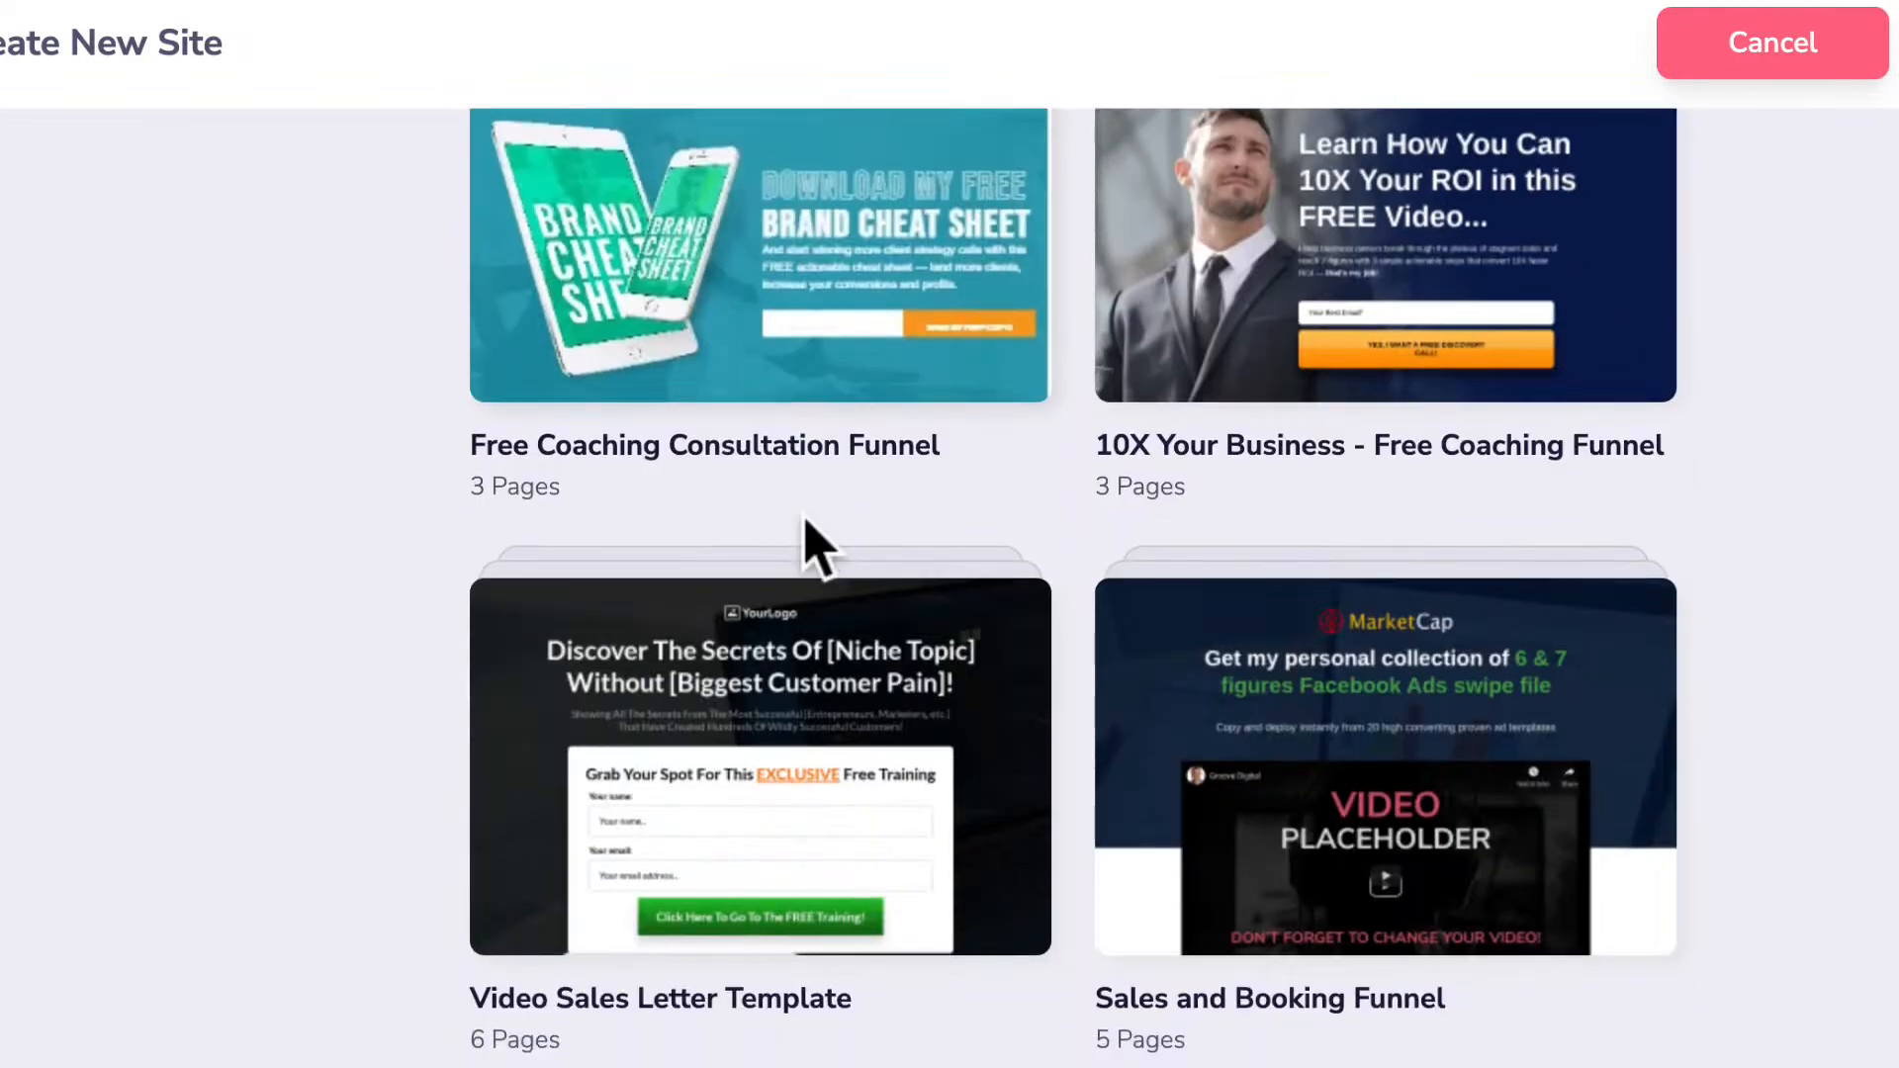
scroll(809, 534, "up", 8)
scroll(810, 549, "up", 10)
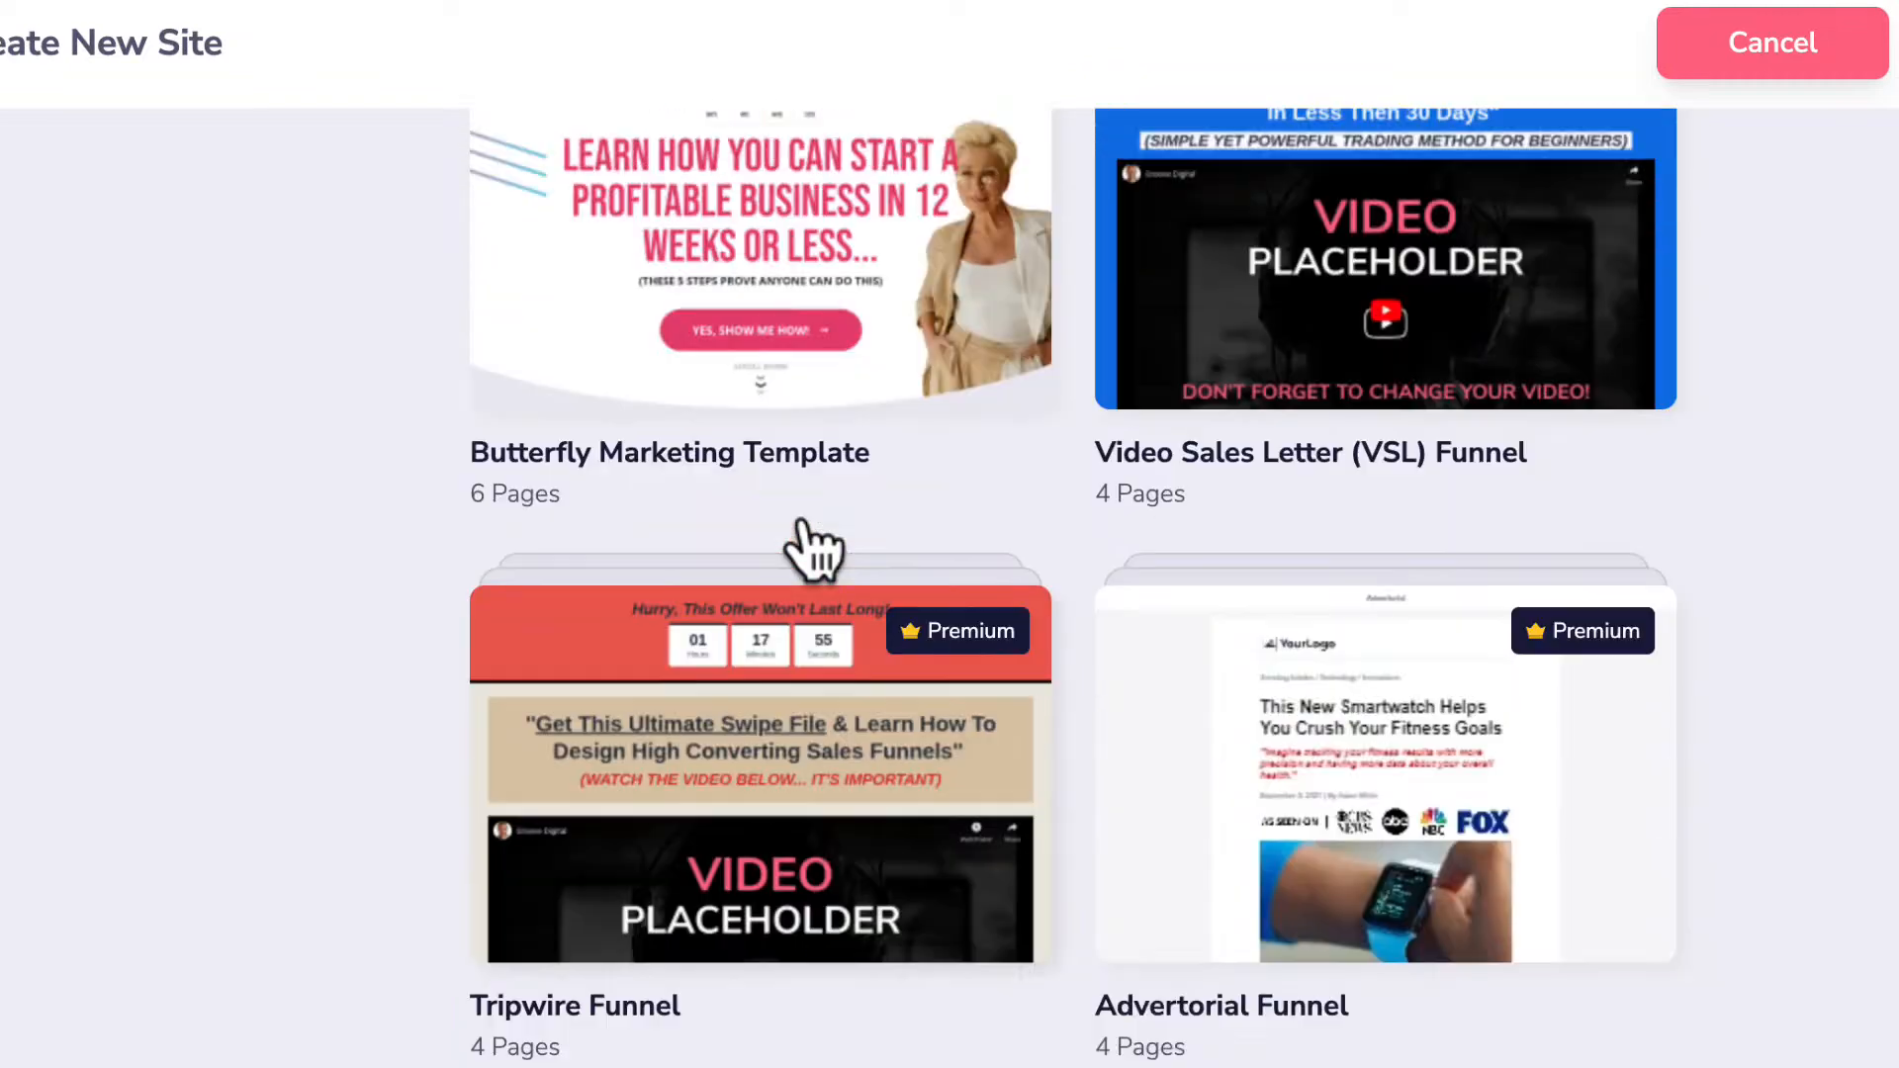
scroll(809, 549, "up", 20)
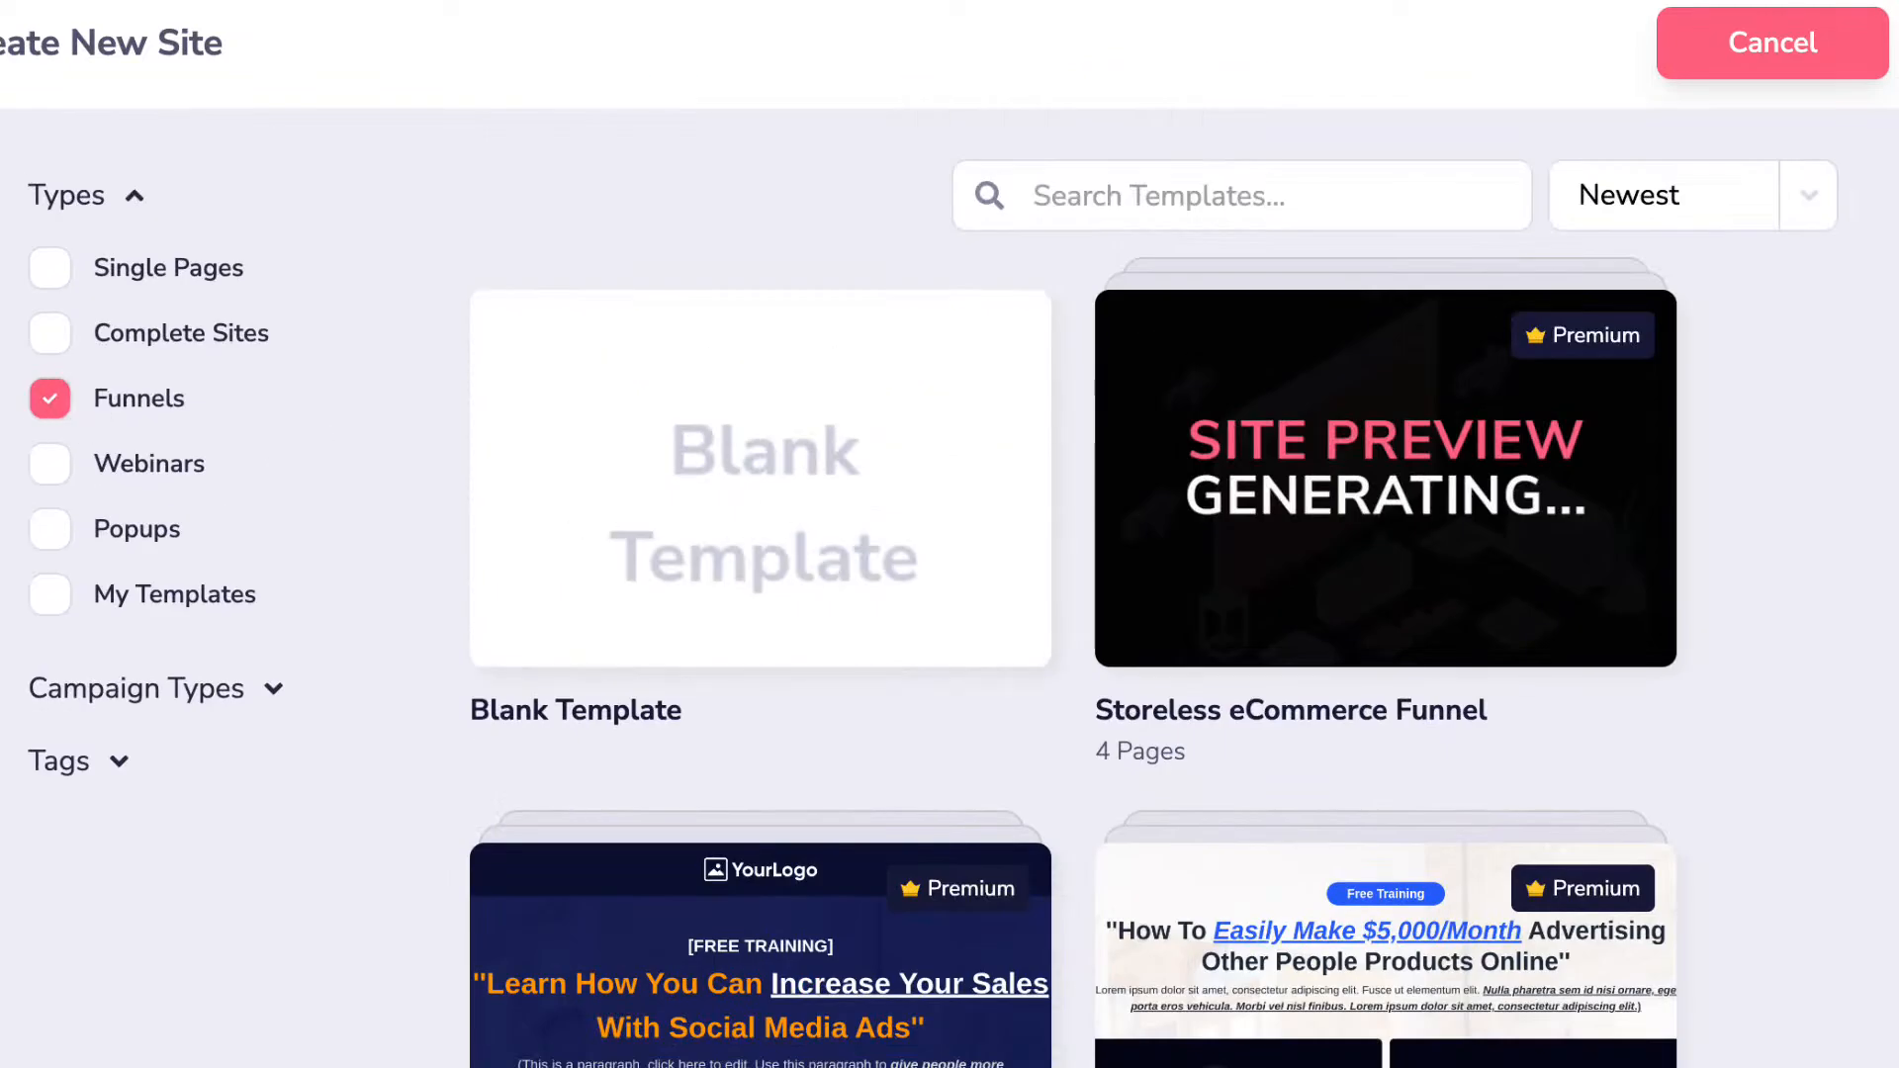
left_click(47, 467)
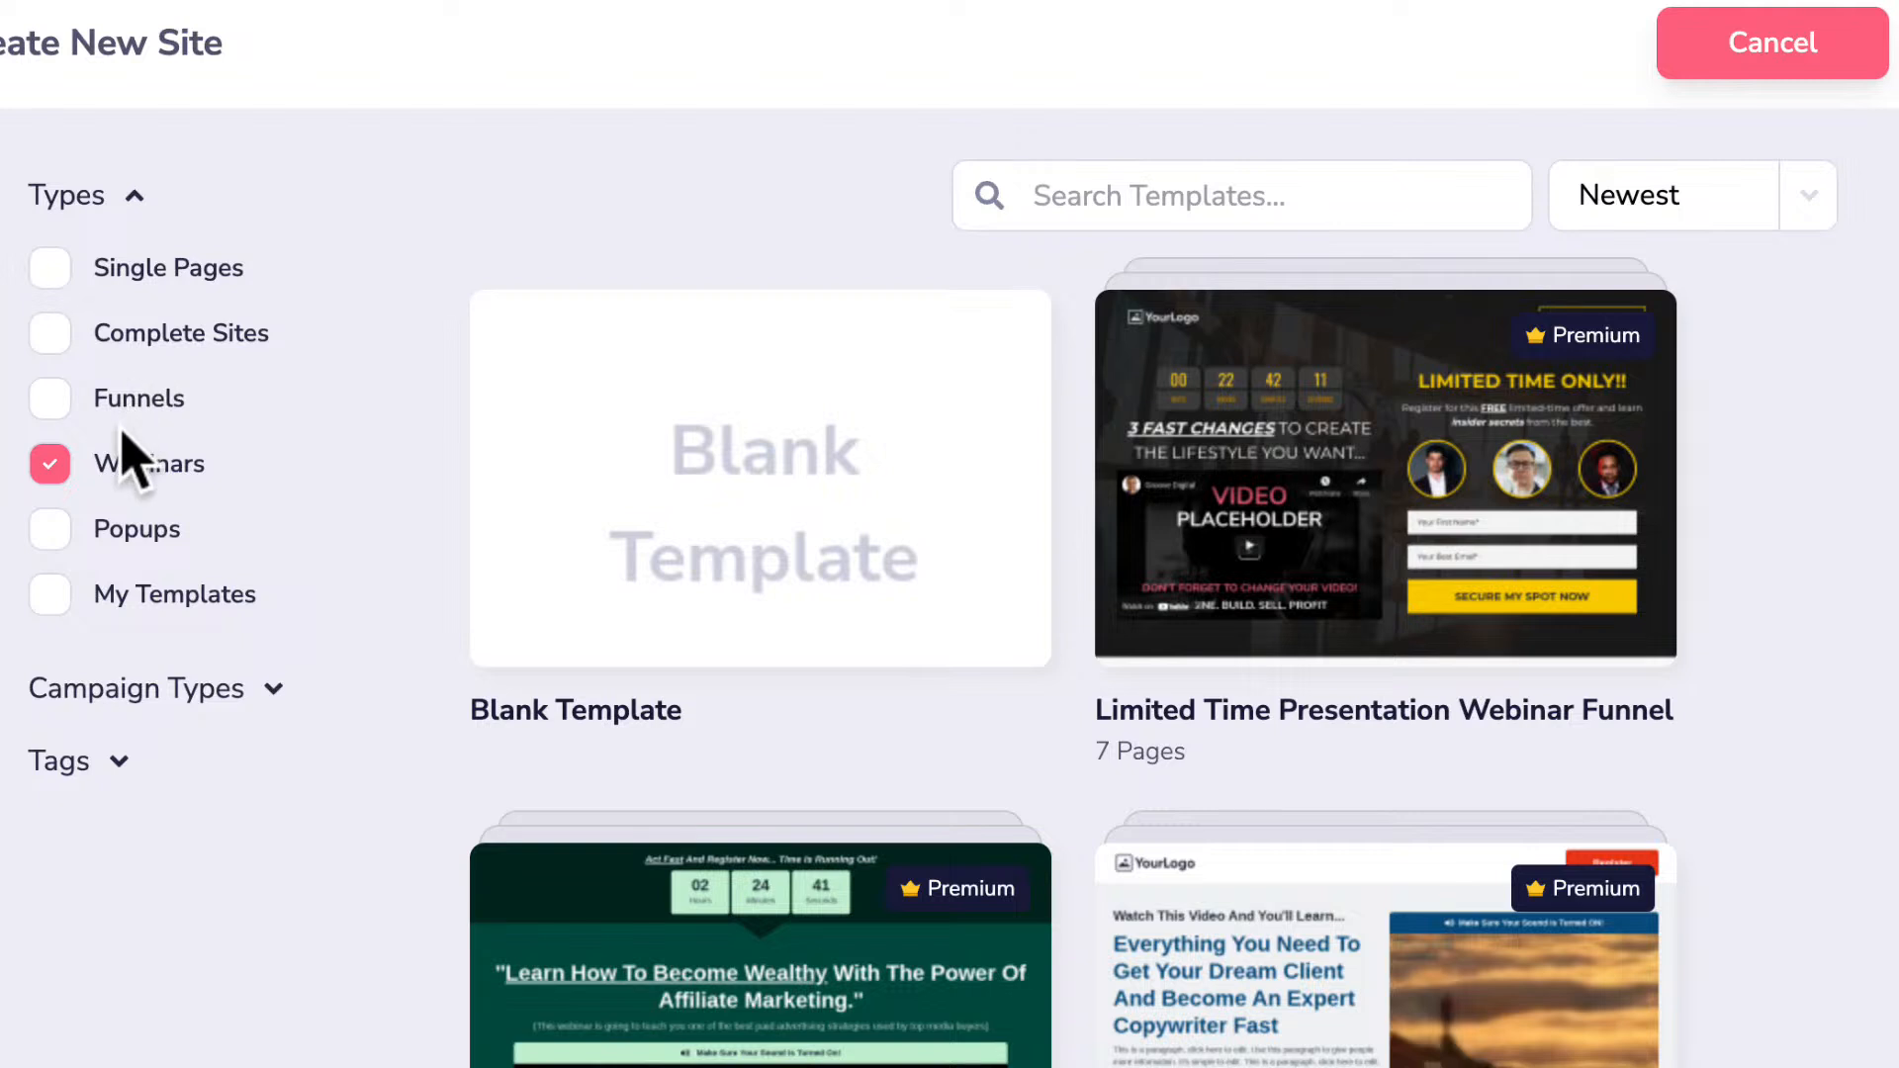
Return to Complete Sites and scroll down to the Natural Remedies Subscription Box template.
left_click(52, 334)
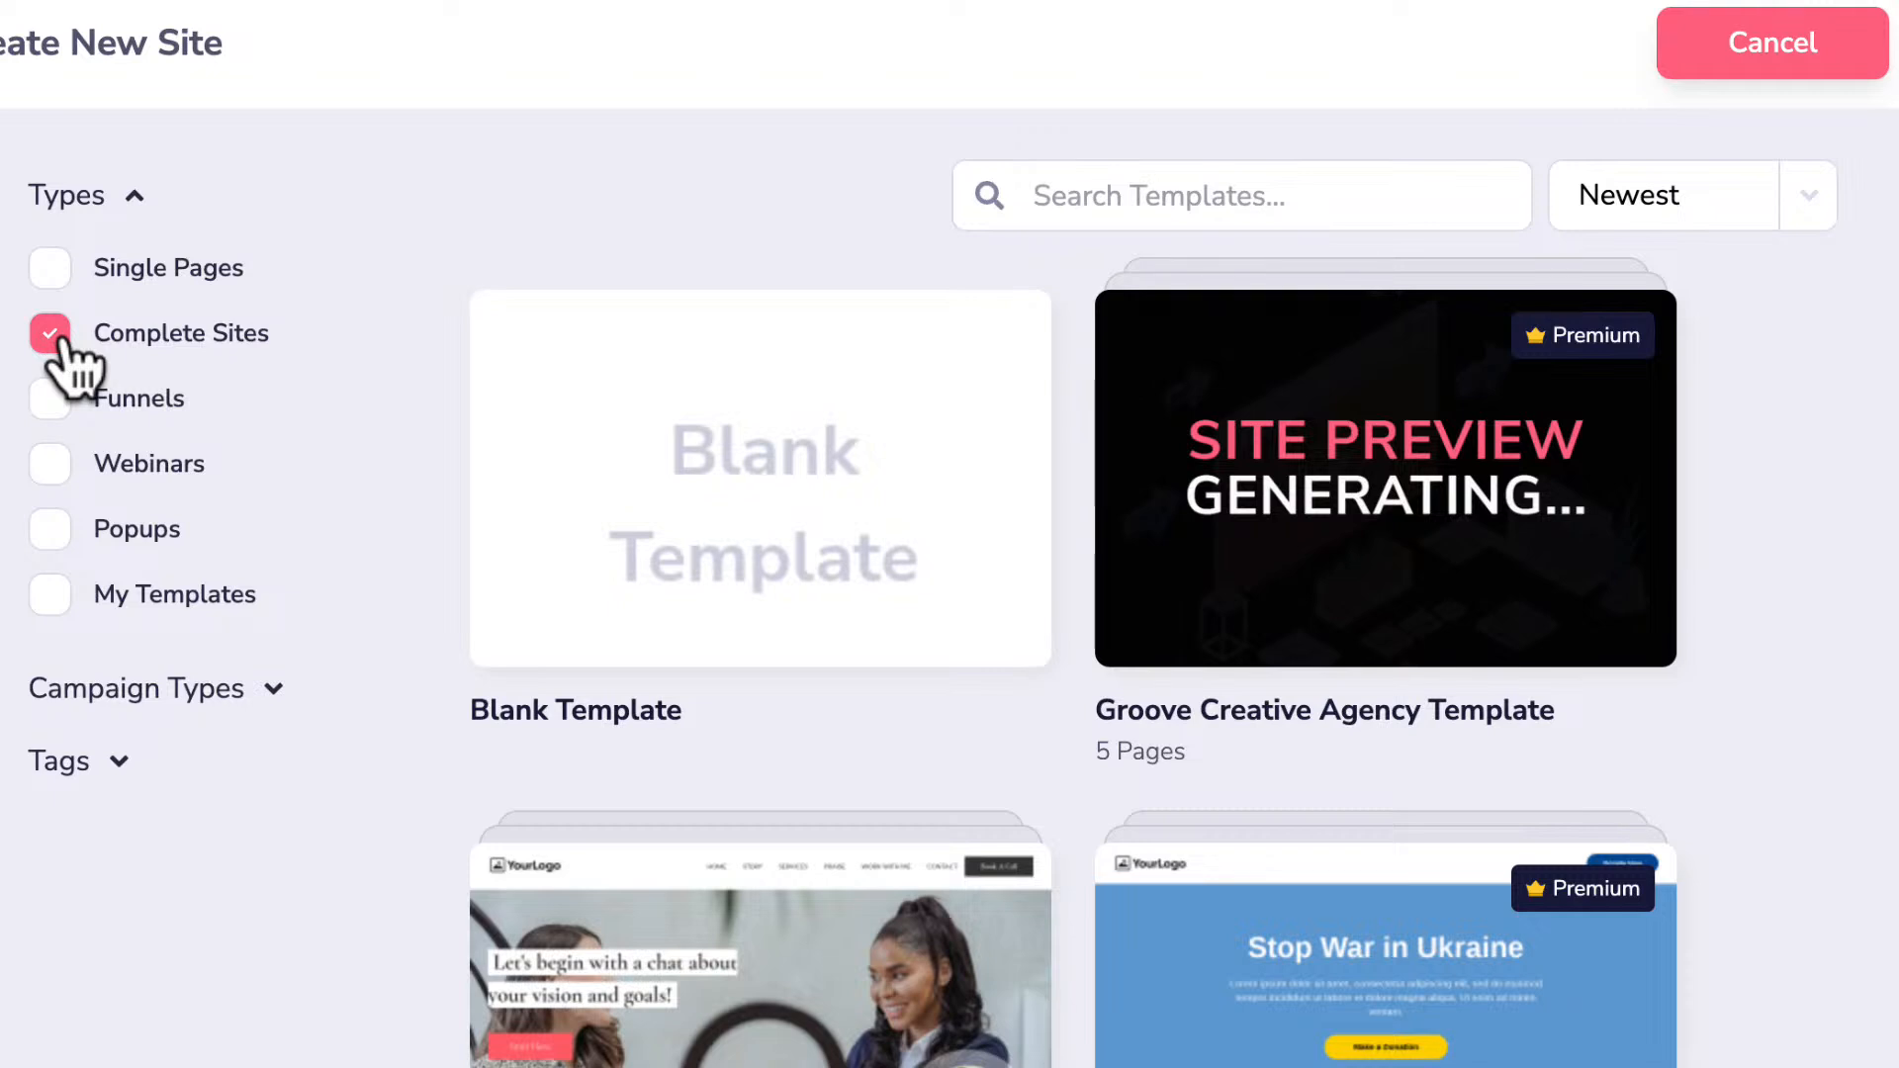
scroll(803, 552, "down", 5)
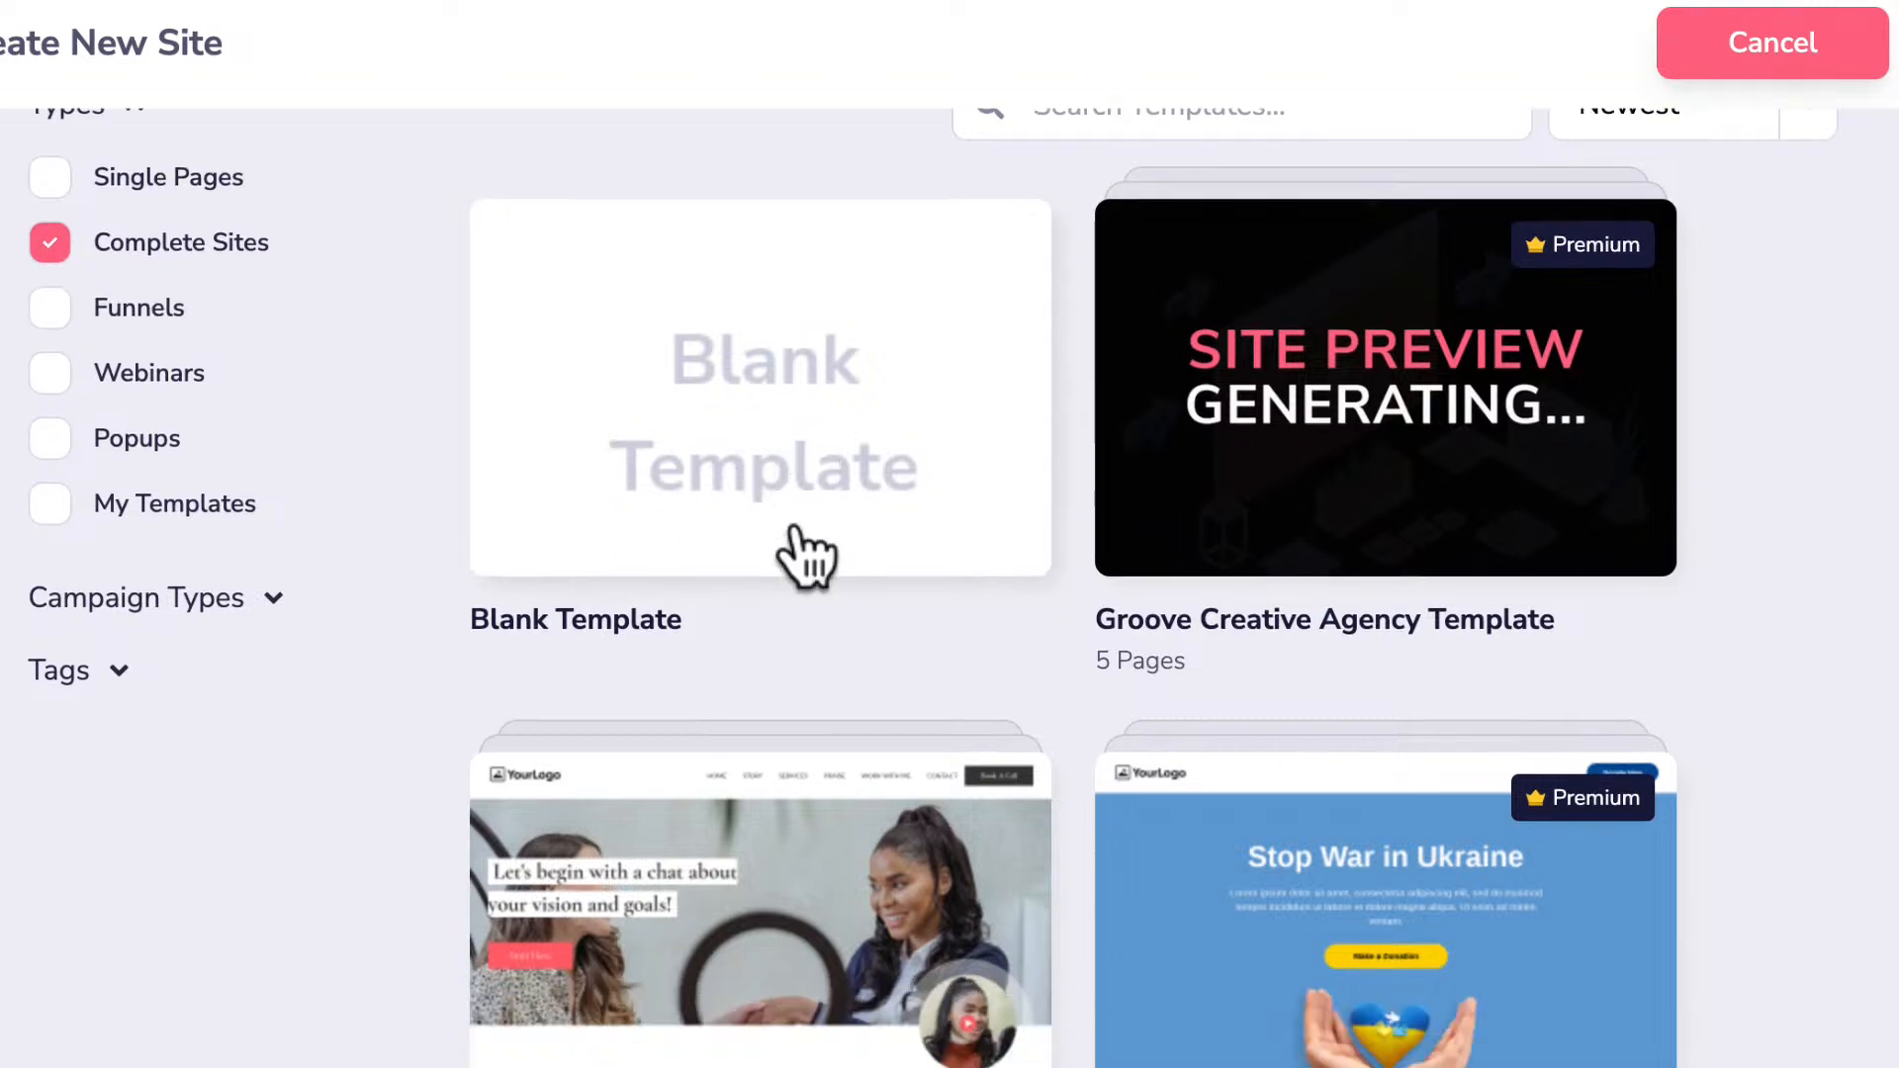
scroll(803, 553, "down", 2)
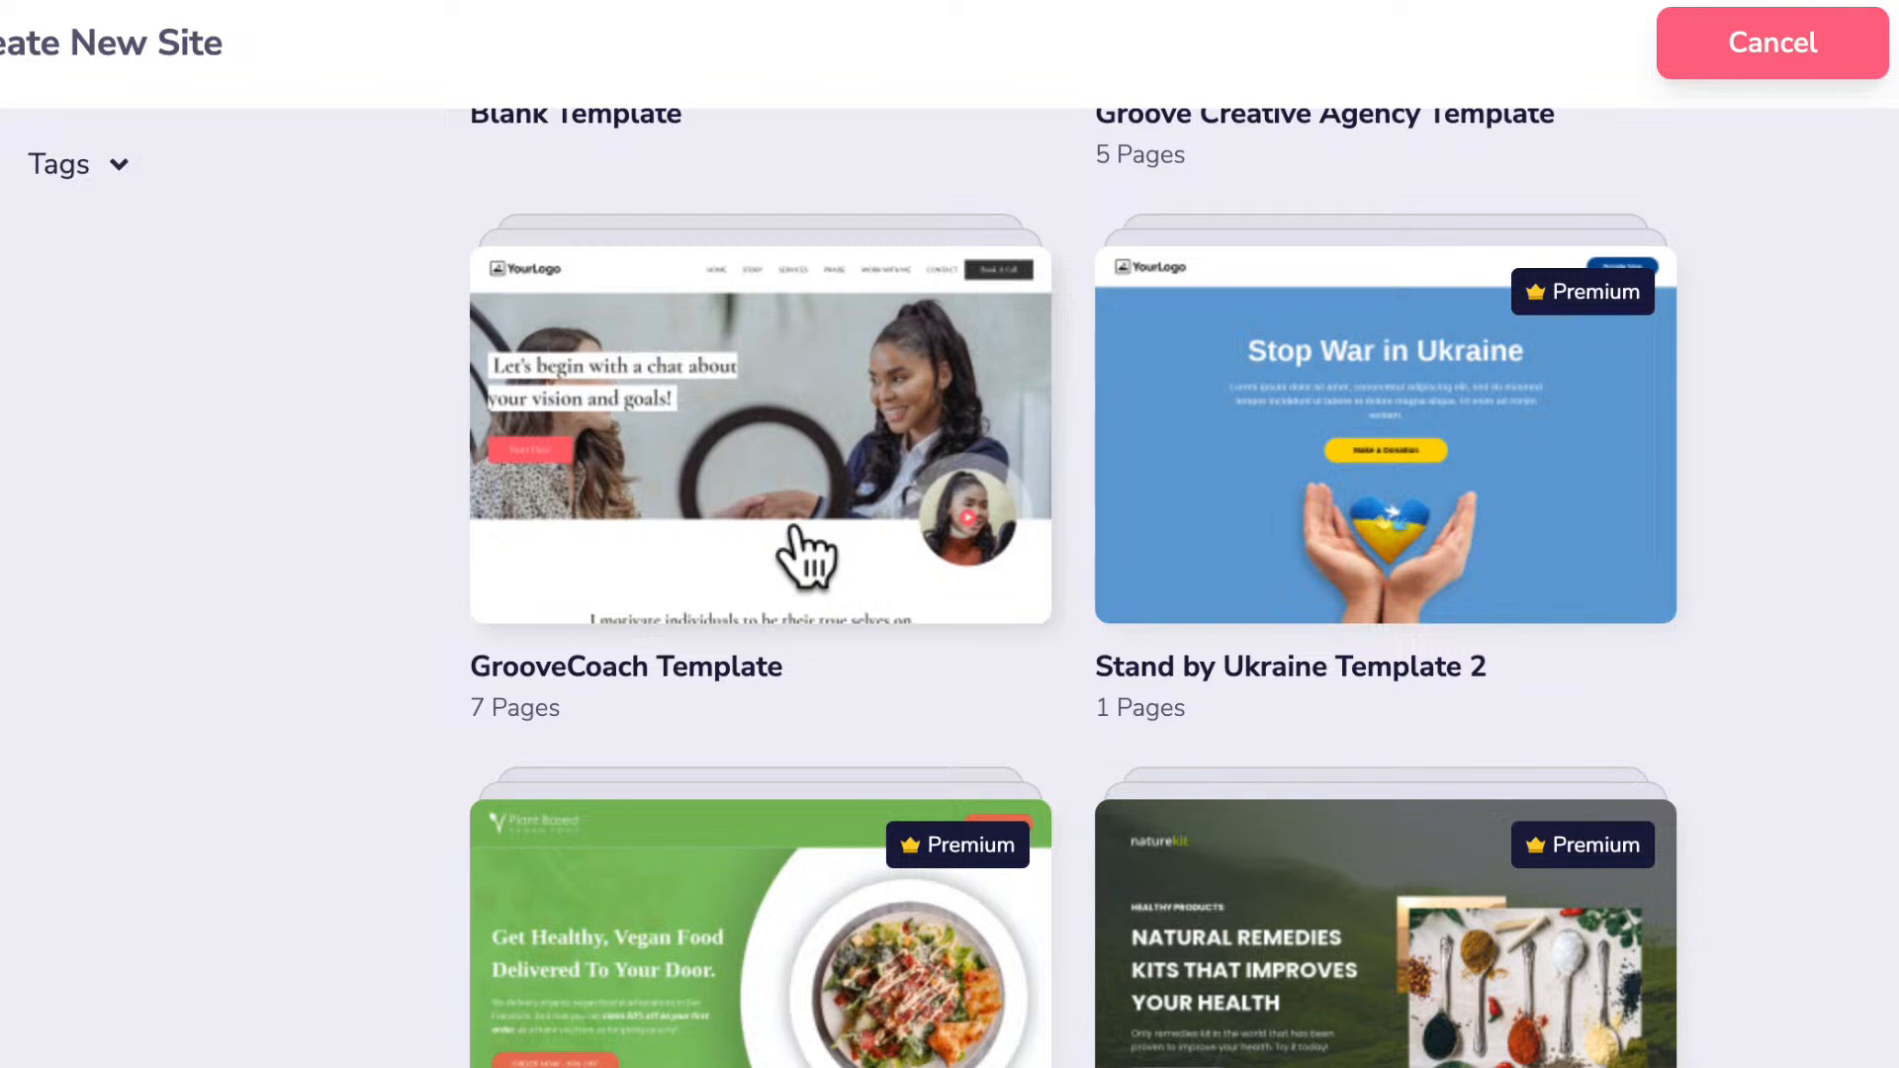
scroll(803, 554, "down", 5)
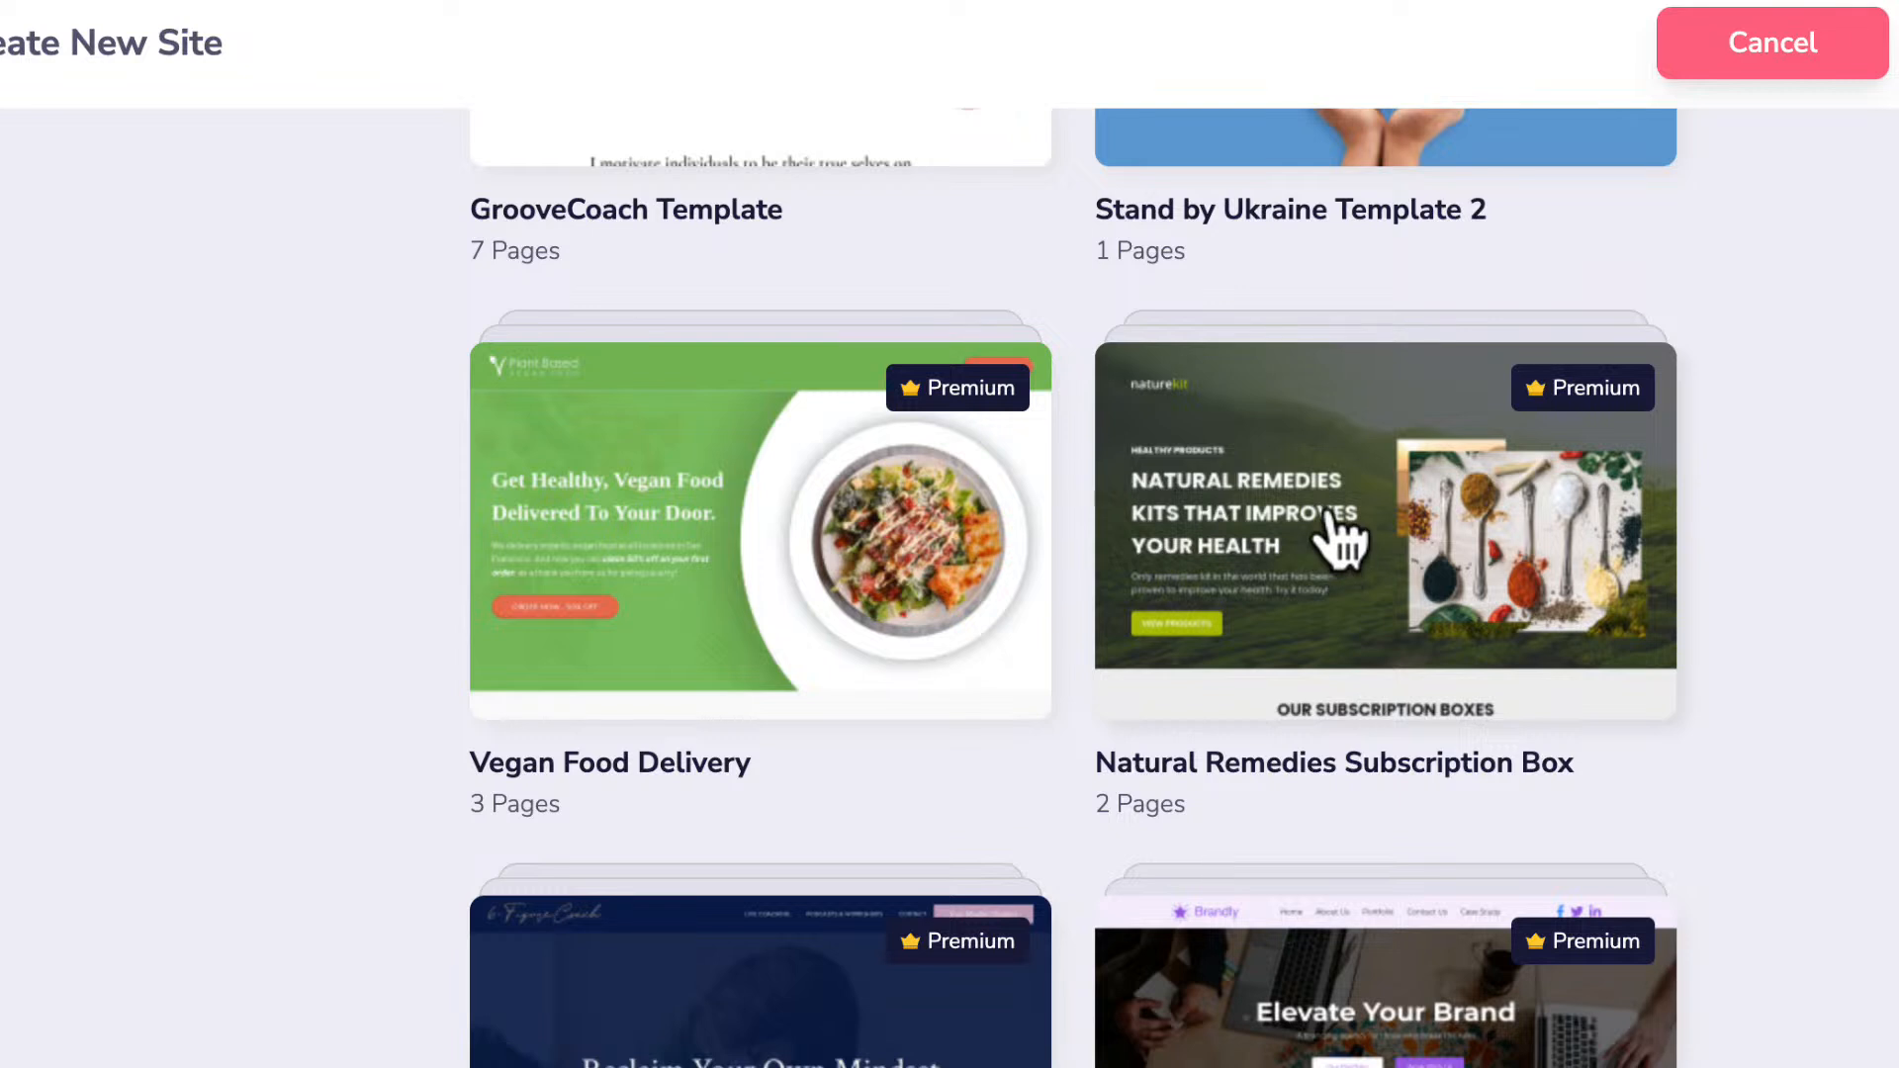
Open Natural Remedies Subscription Box, preview and select both its pages, and choose Import Full Template.
left_click(1304, 534)
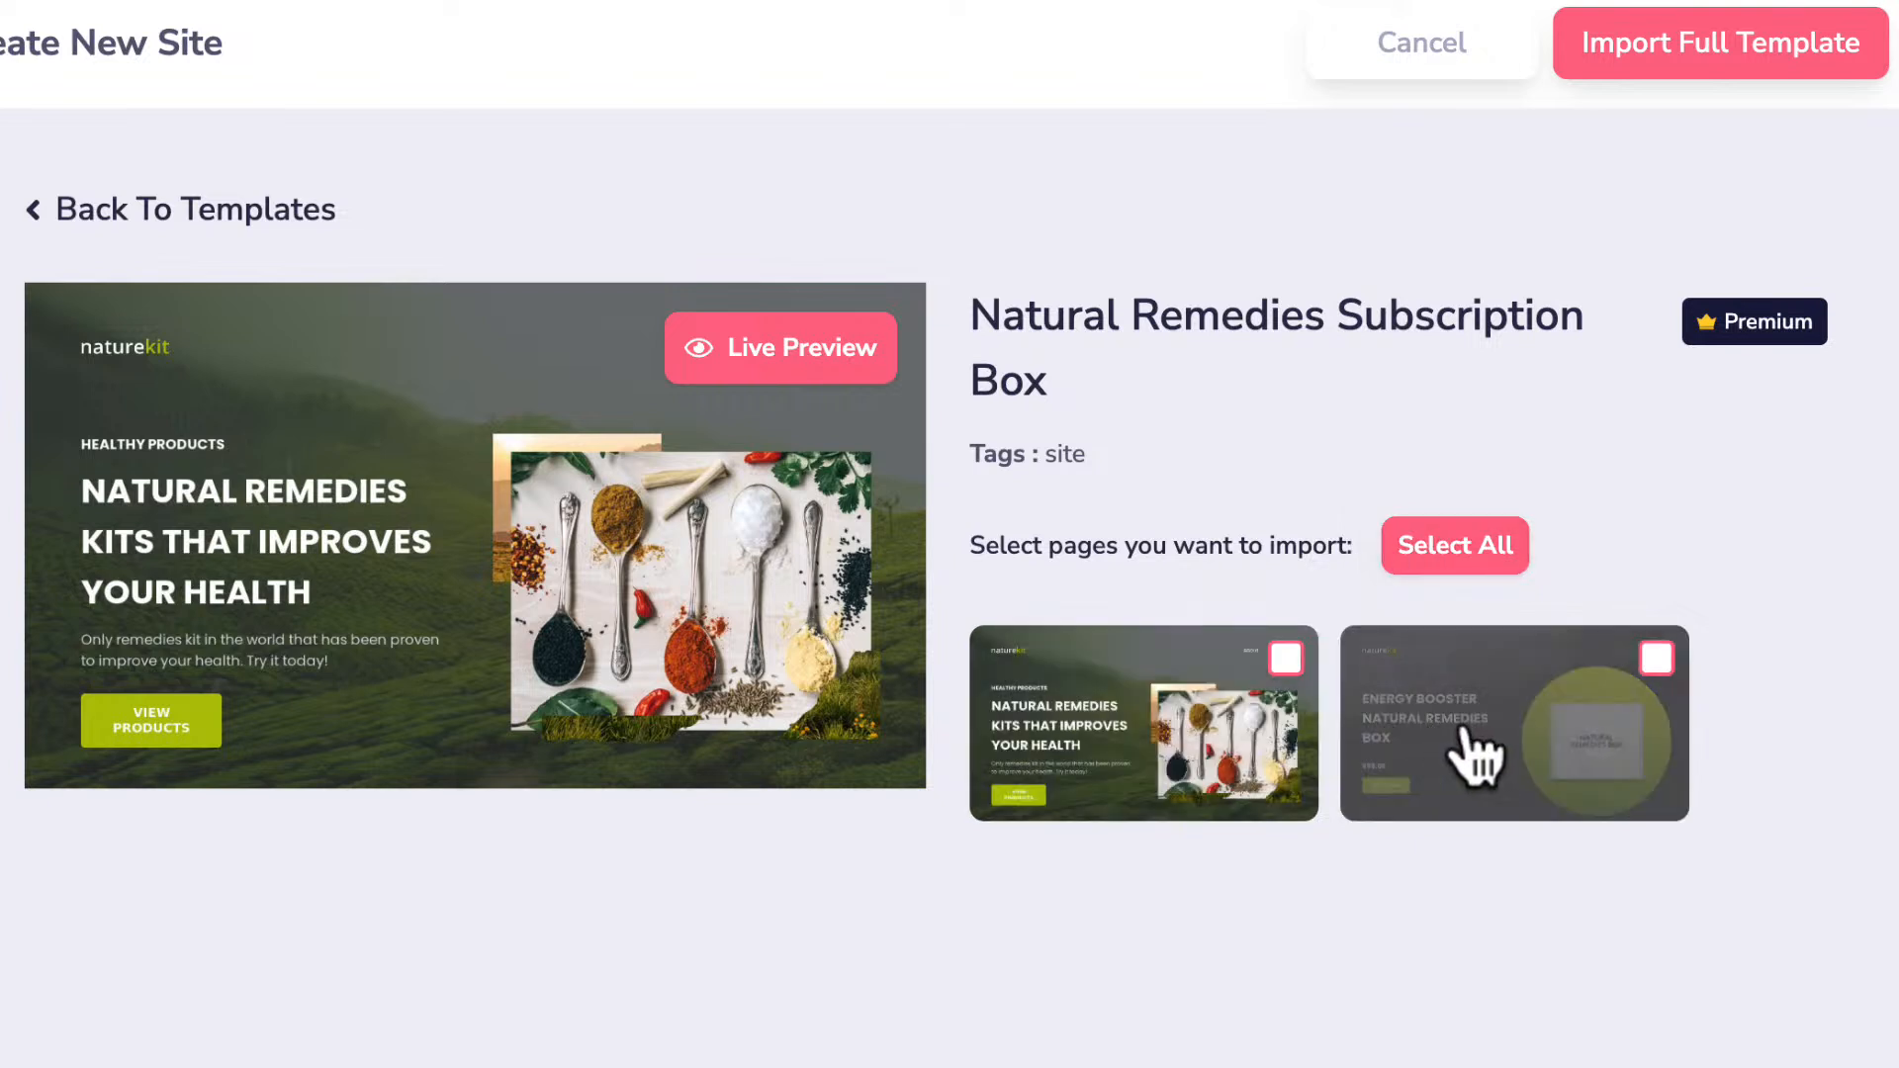
left_click(1471, 757)
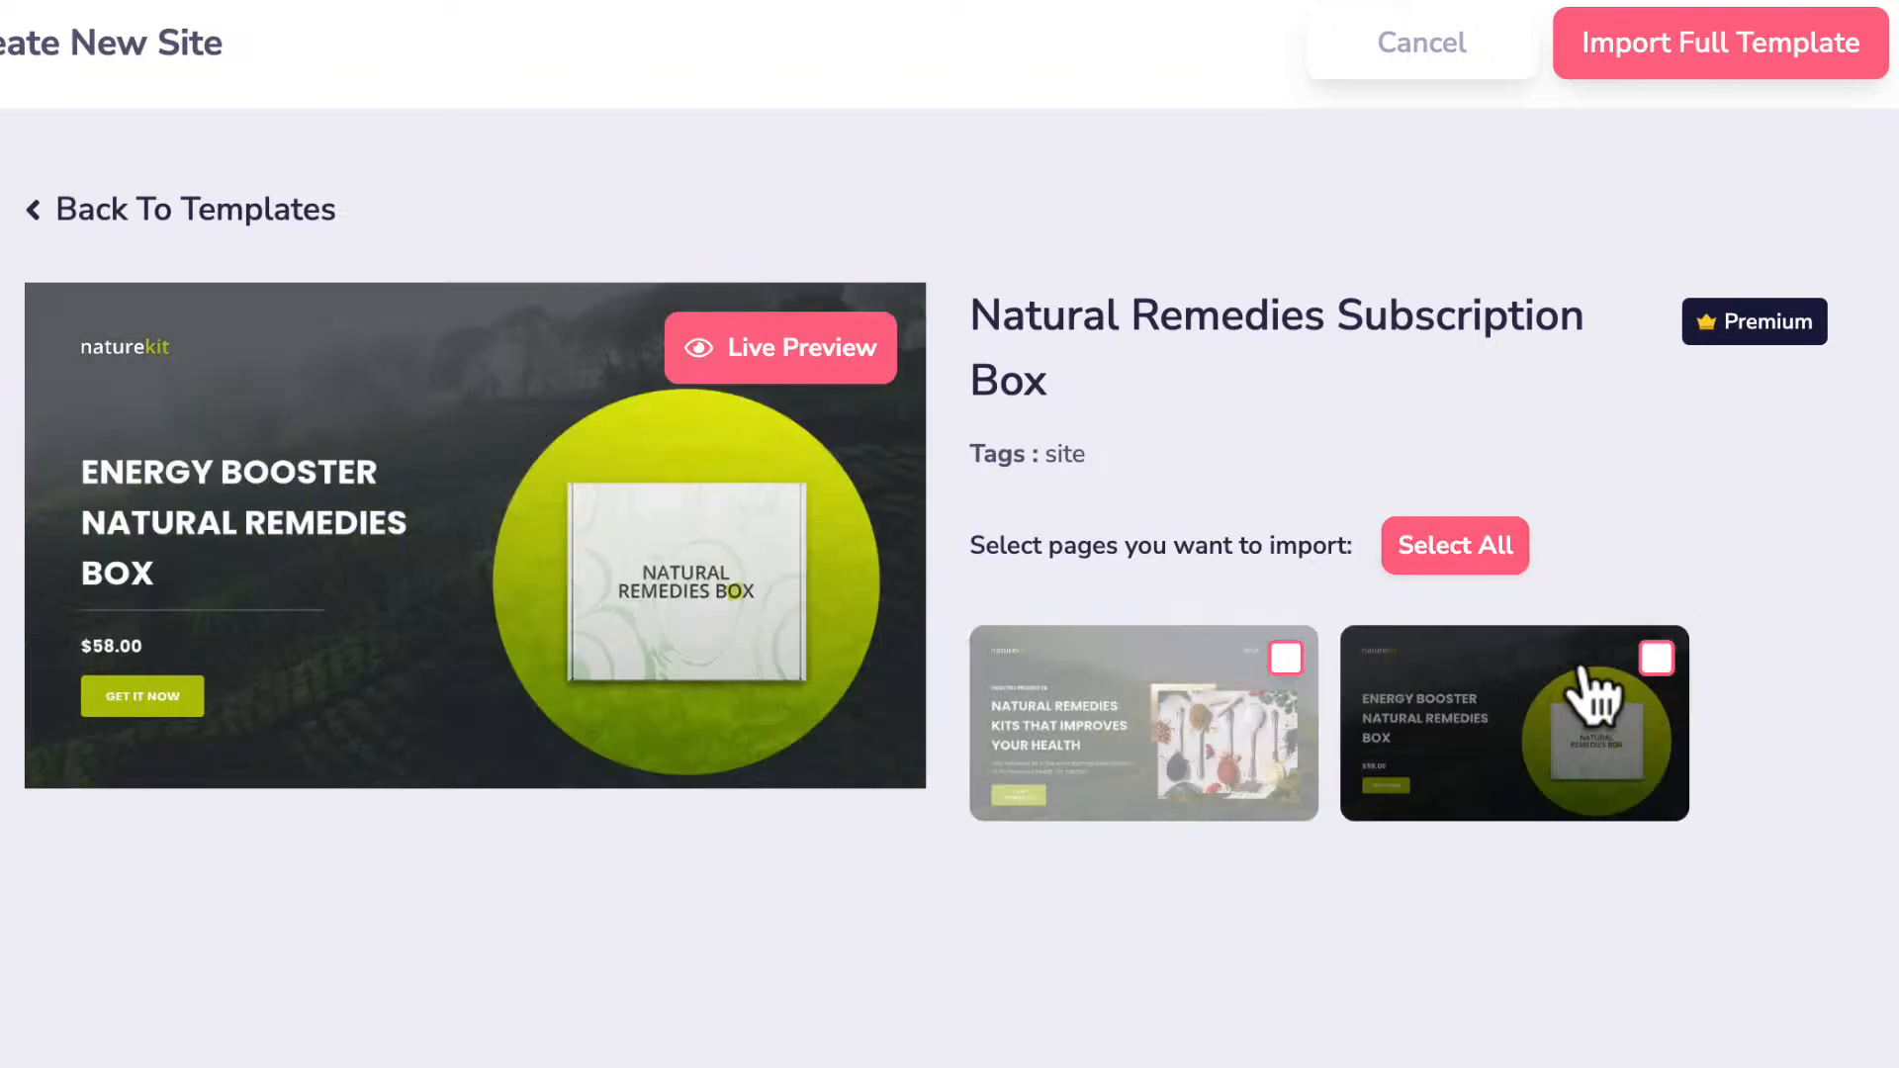
left_click(1657, 661)
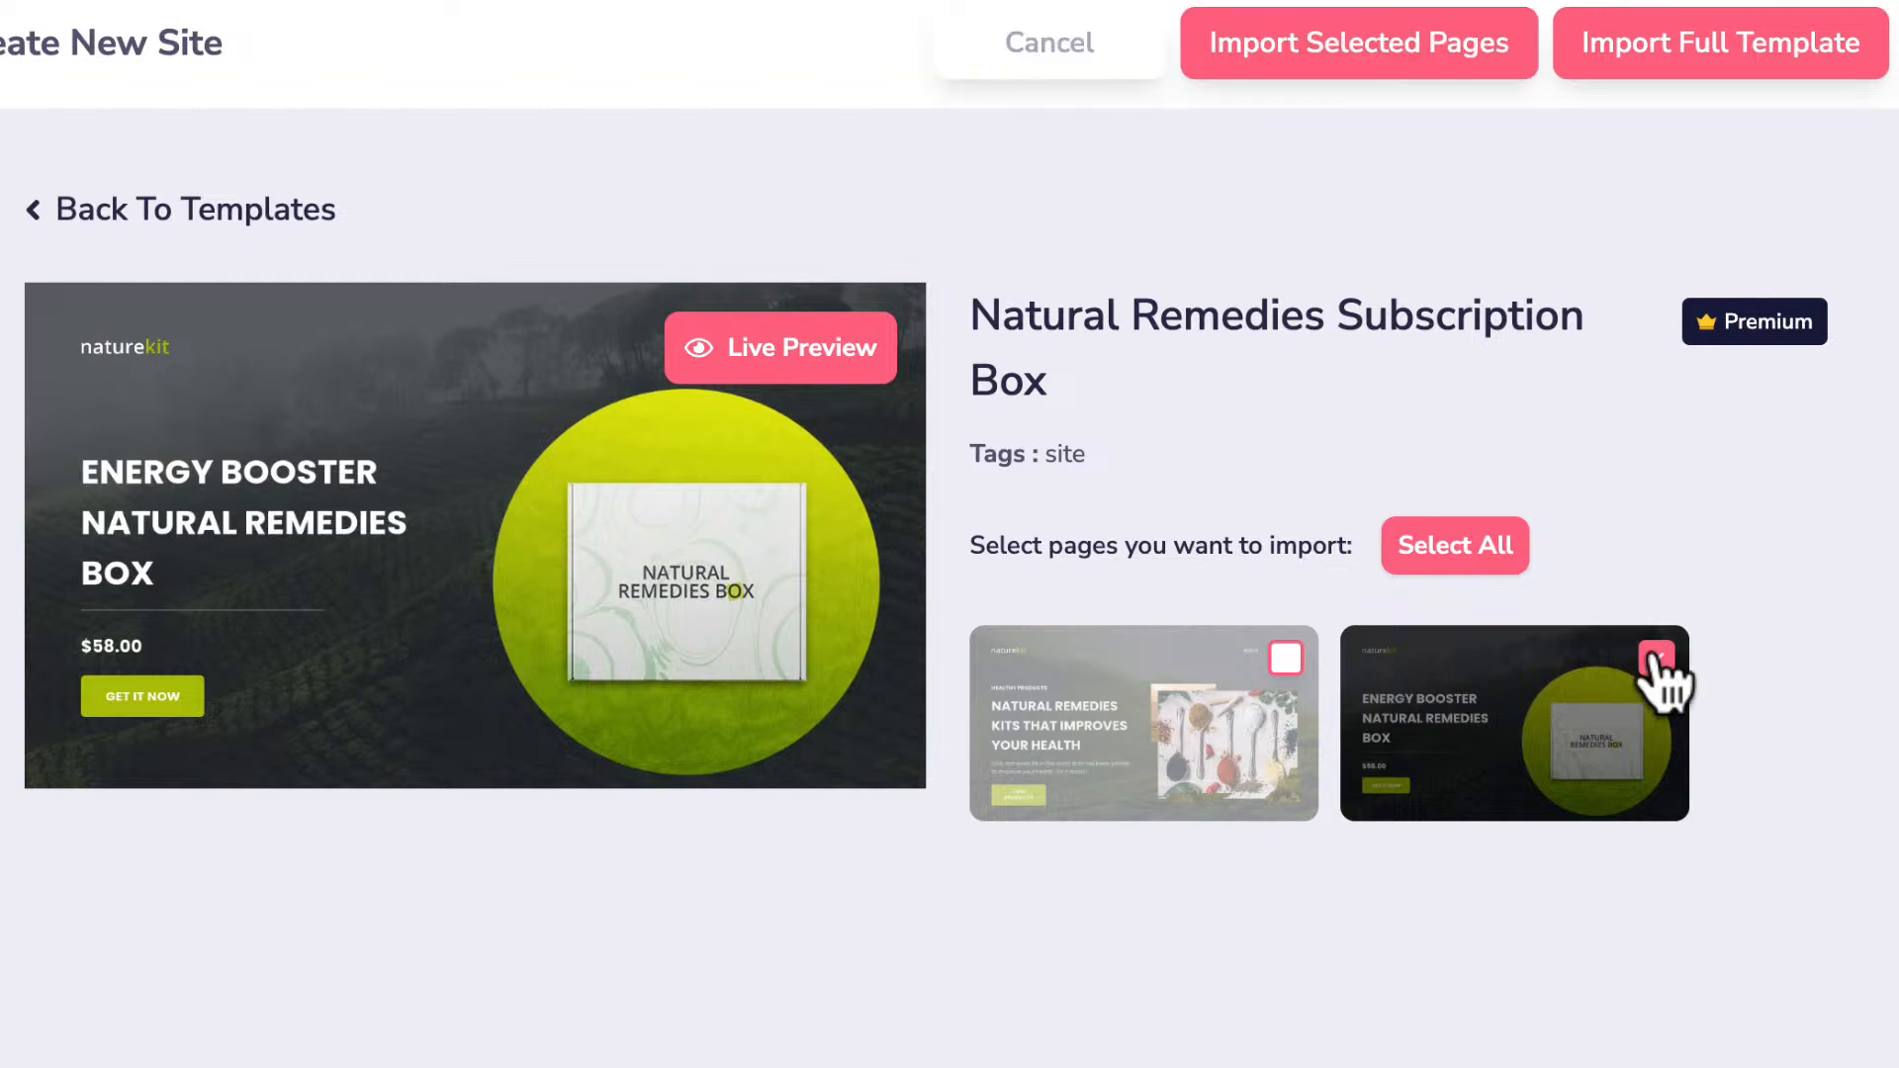
left_click(1199, 755)
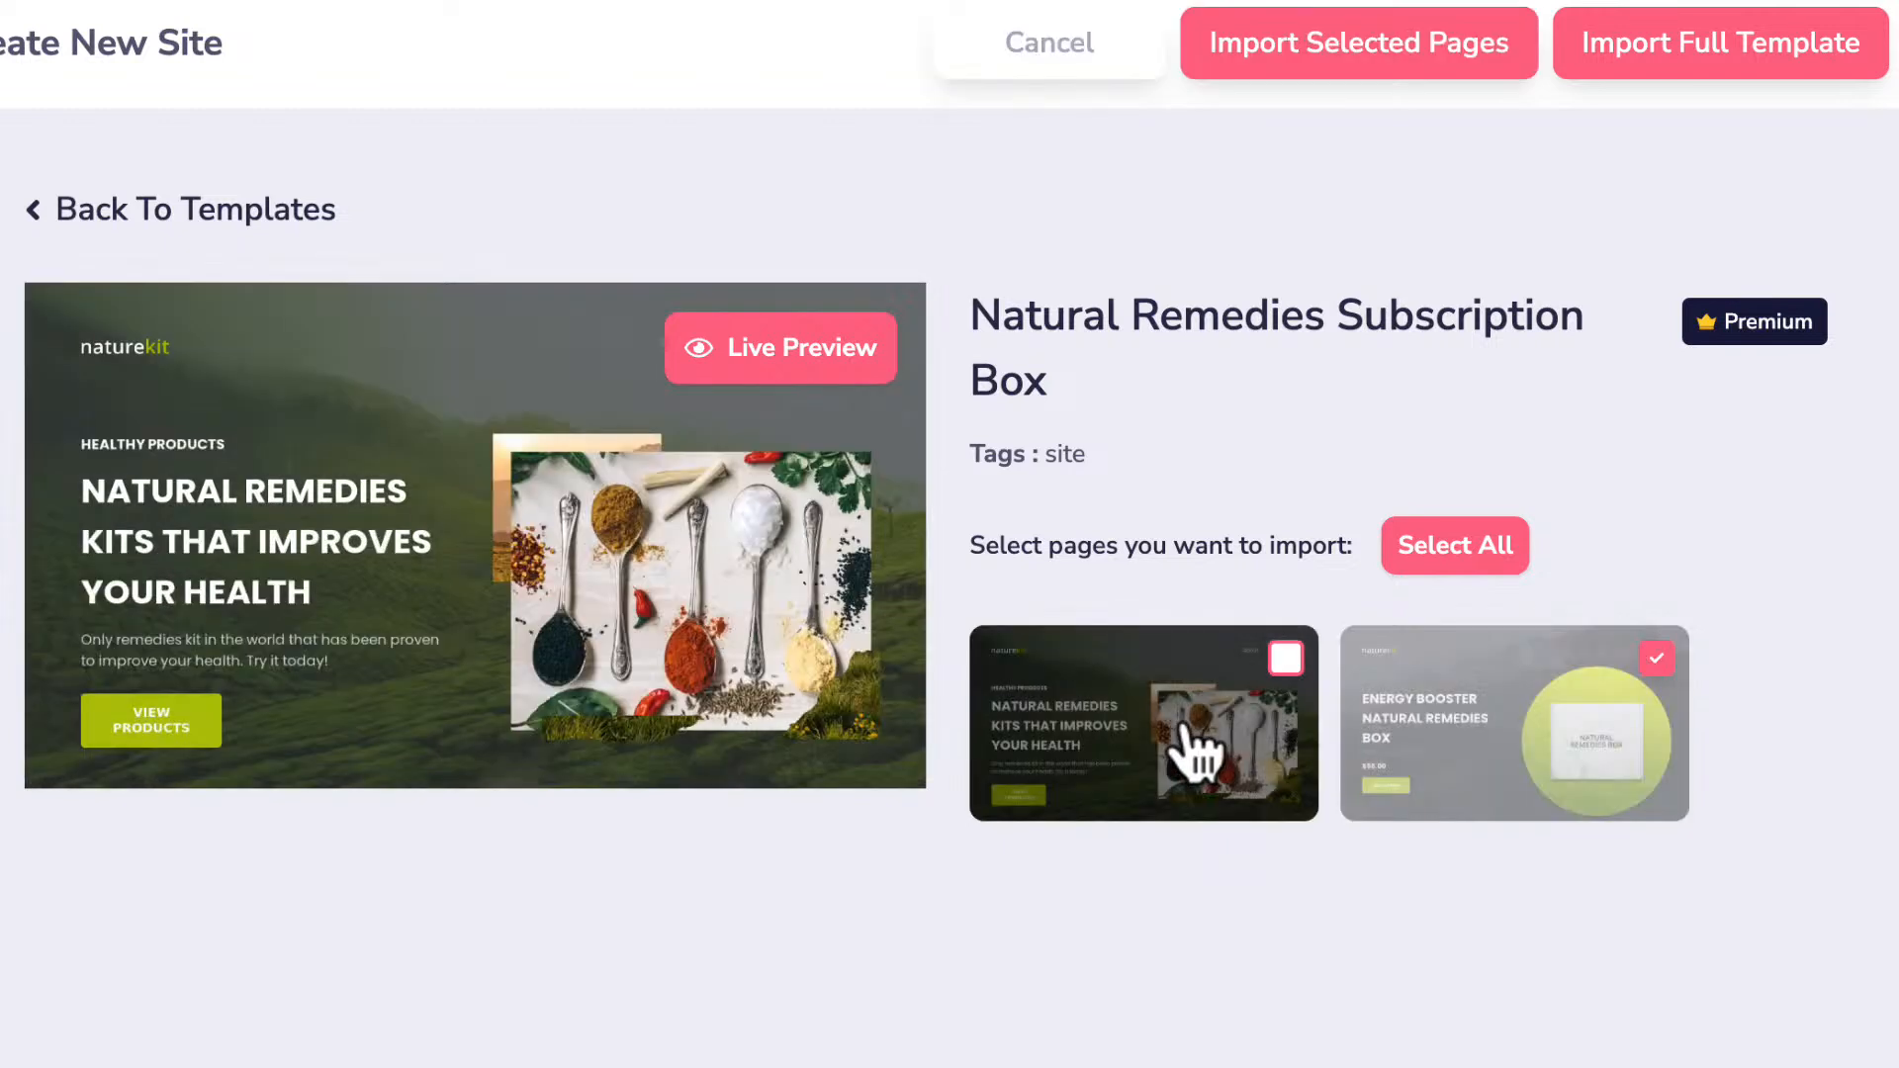
left_click(1434, 548)
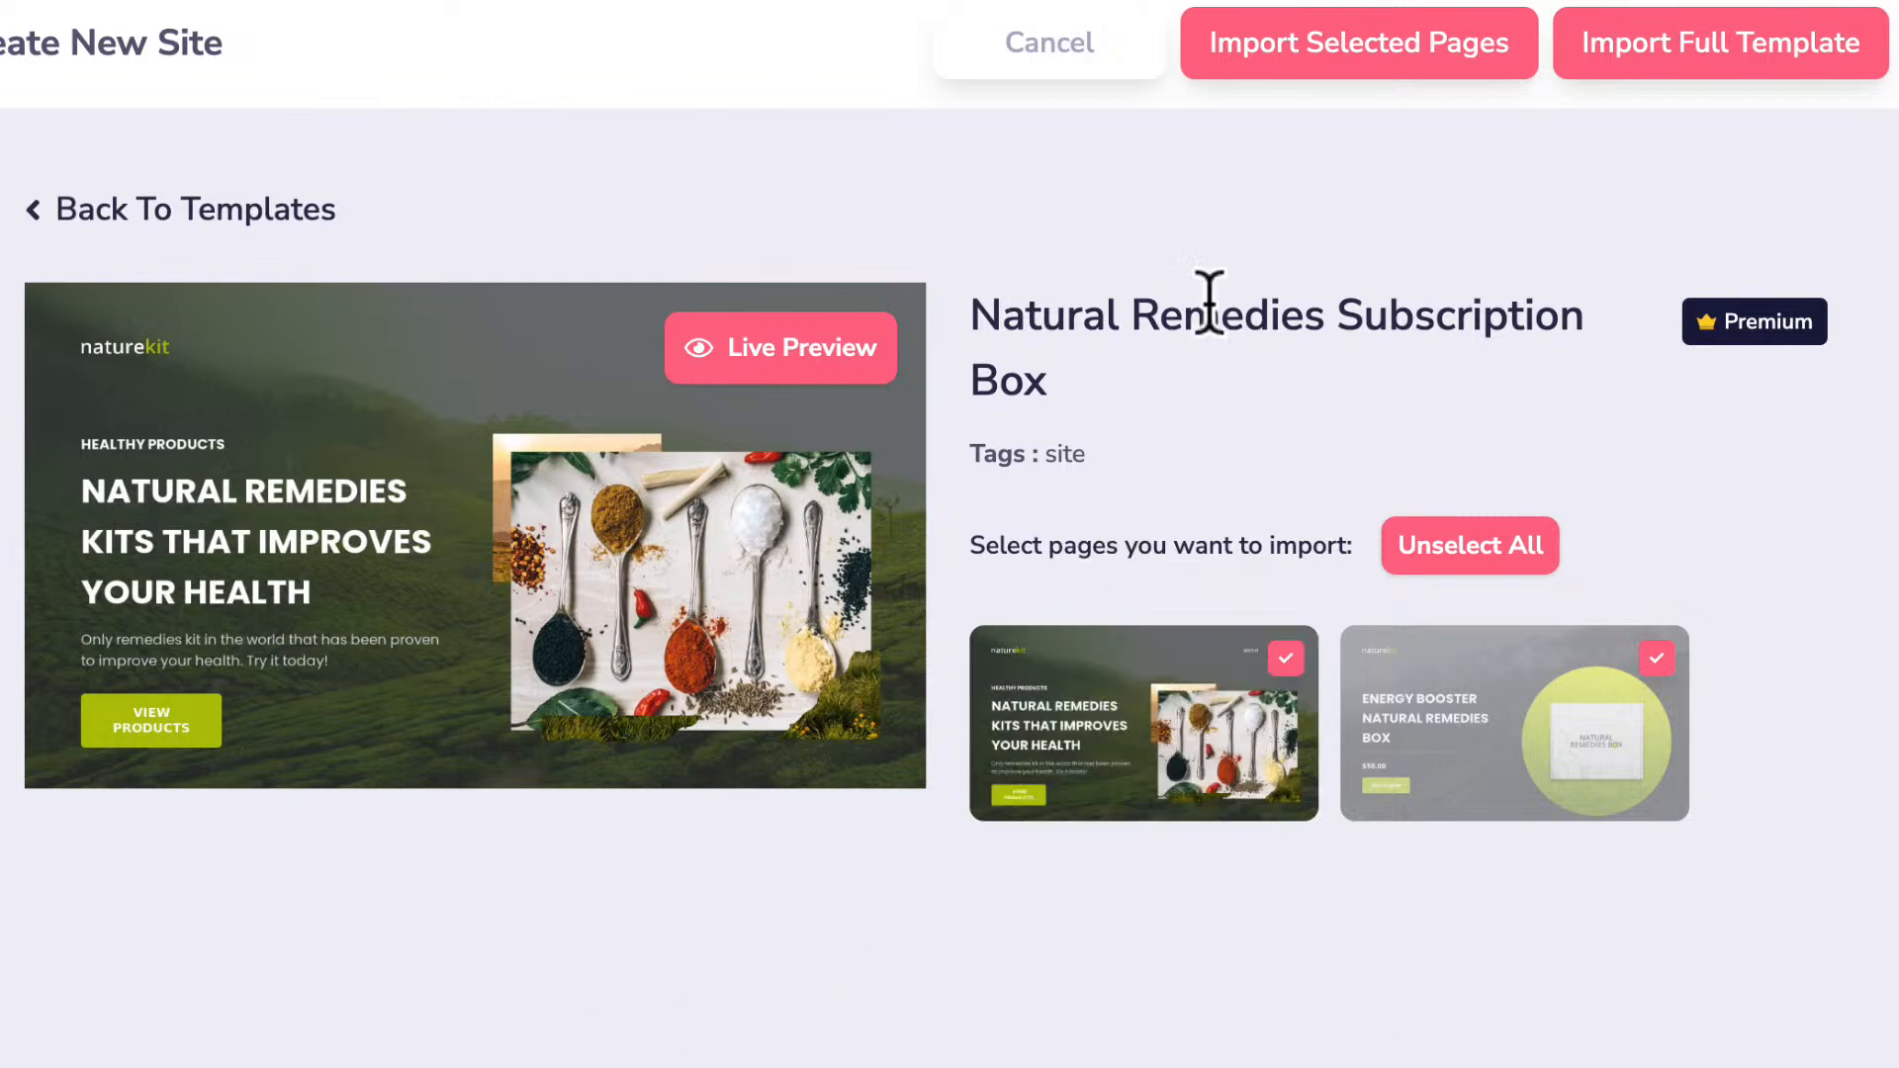
left_click(1650, 40)
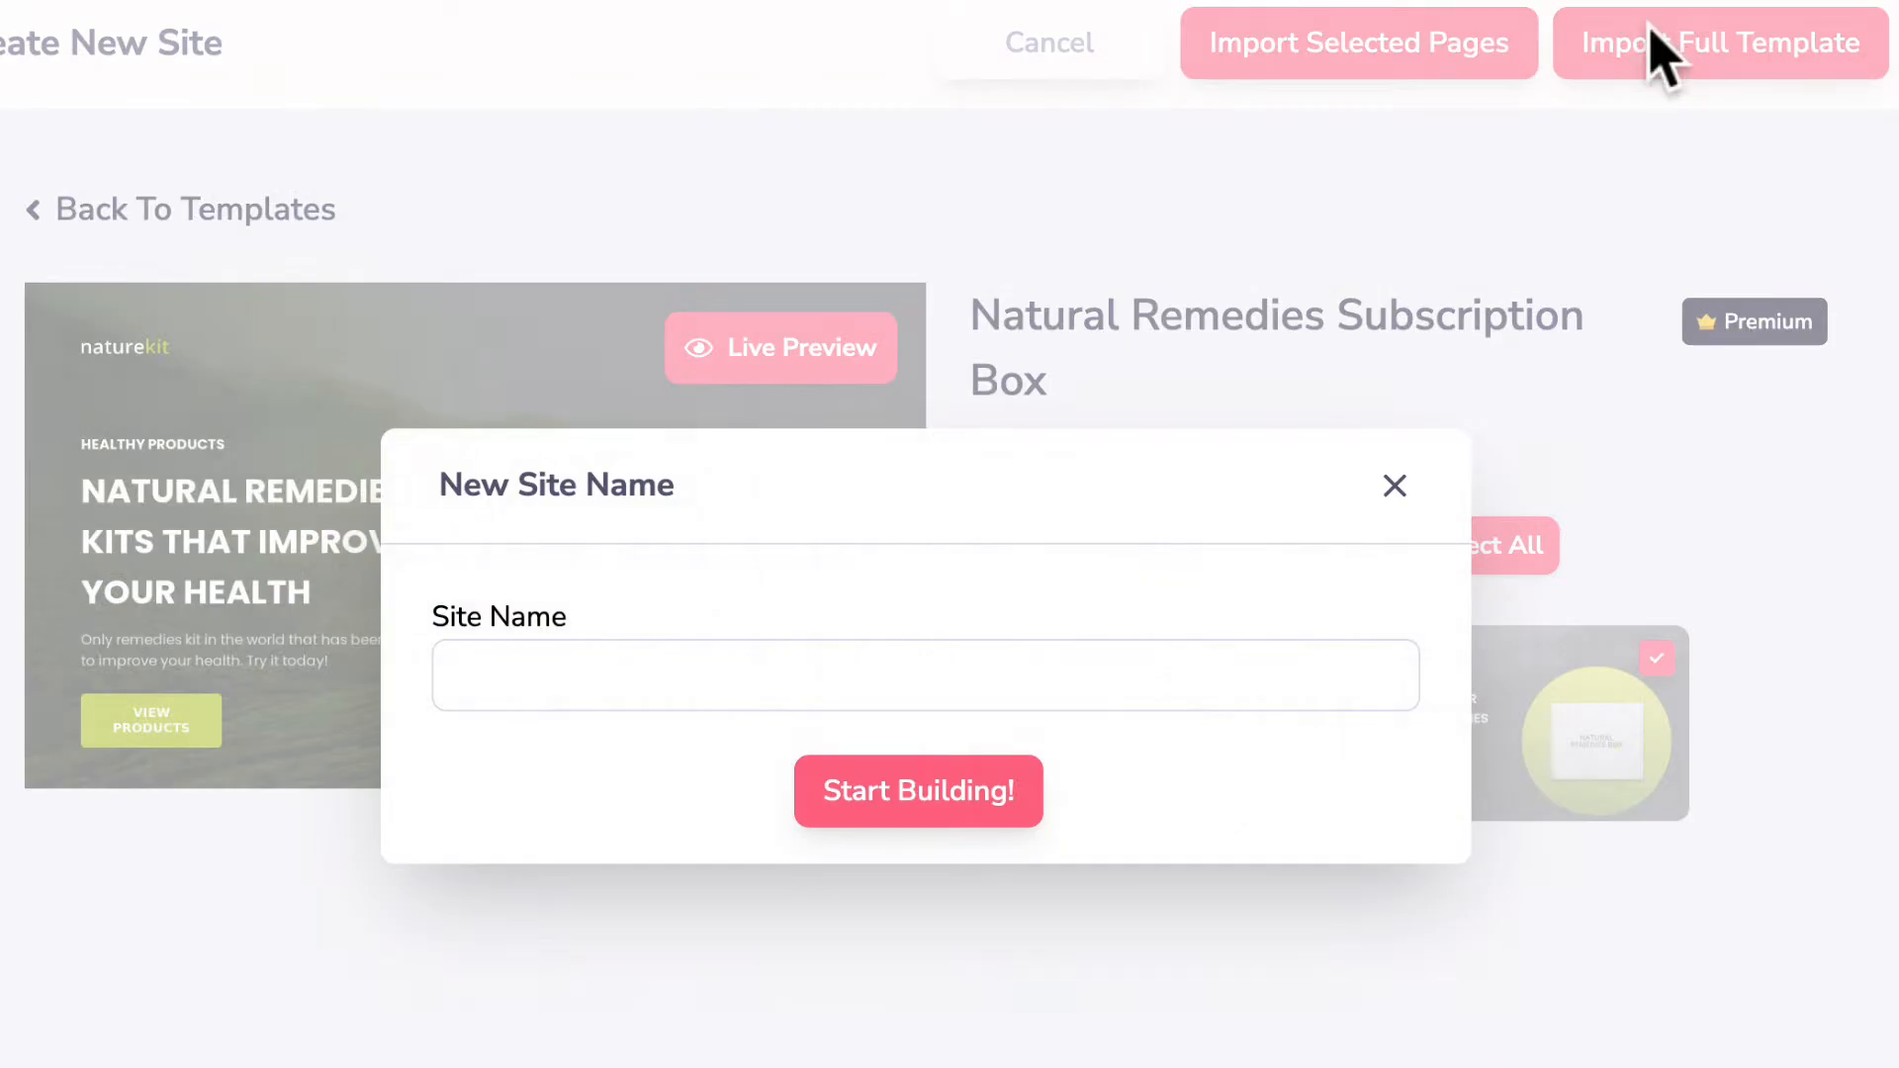
Name the new site 'TESTING website' and create it from the template.
left_click(584, 681)
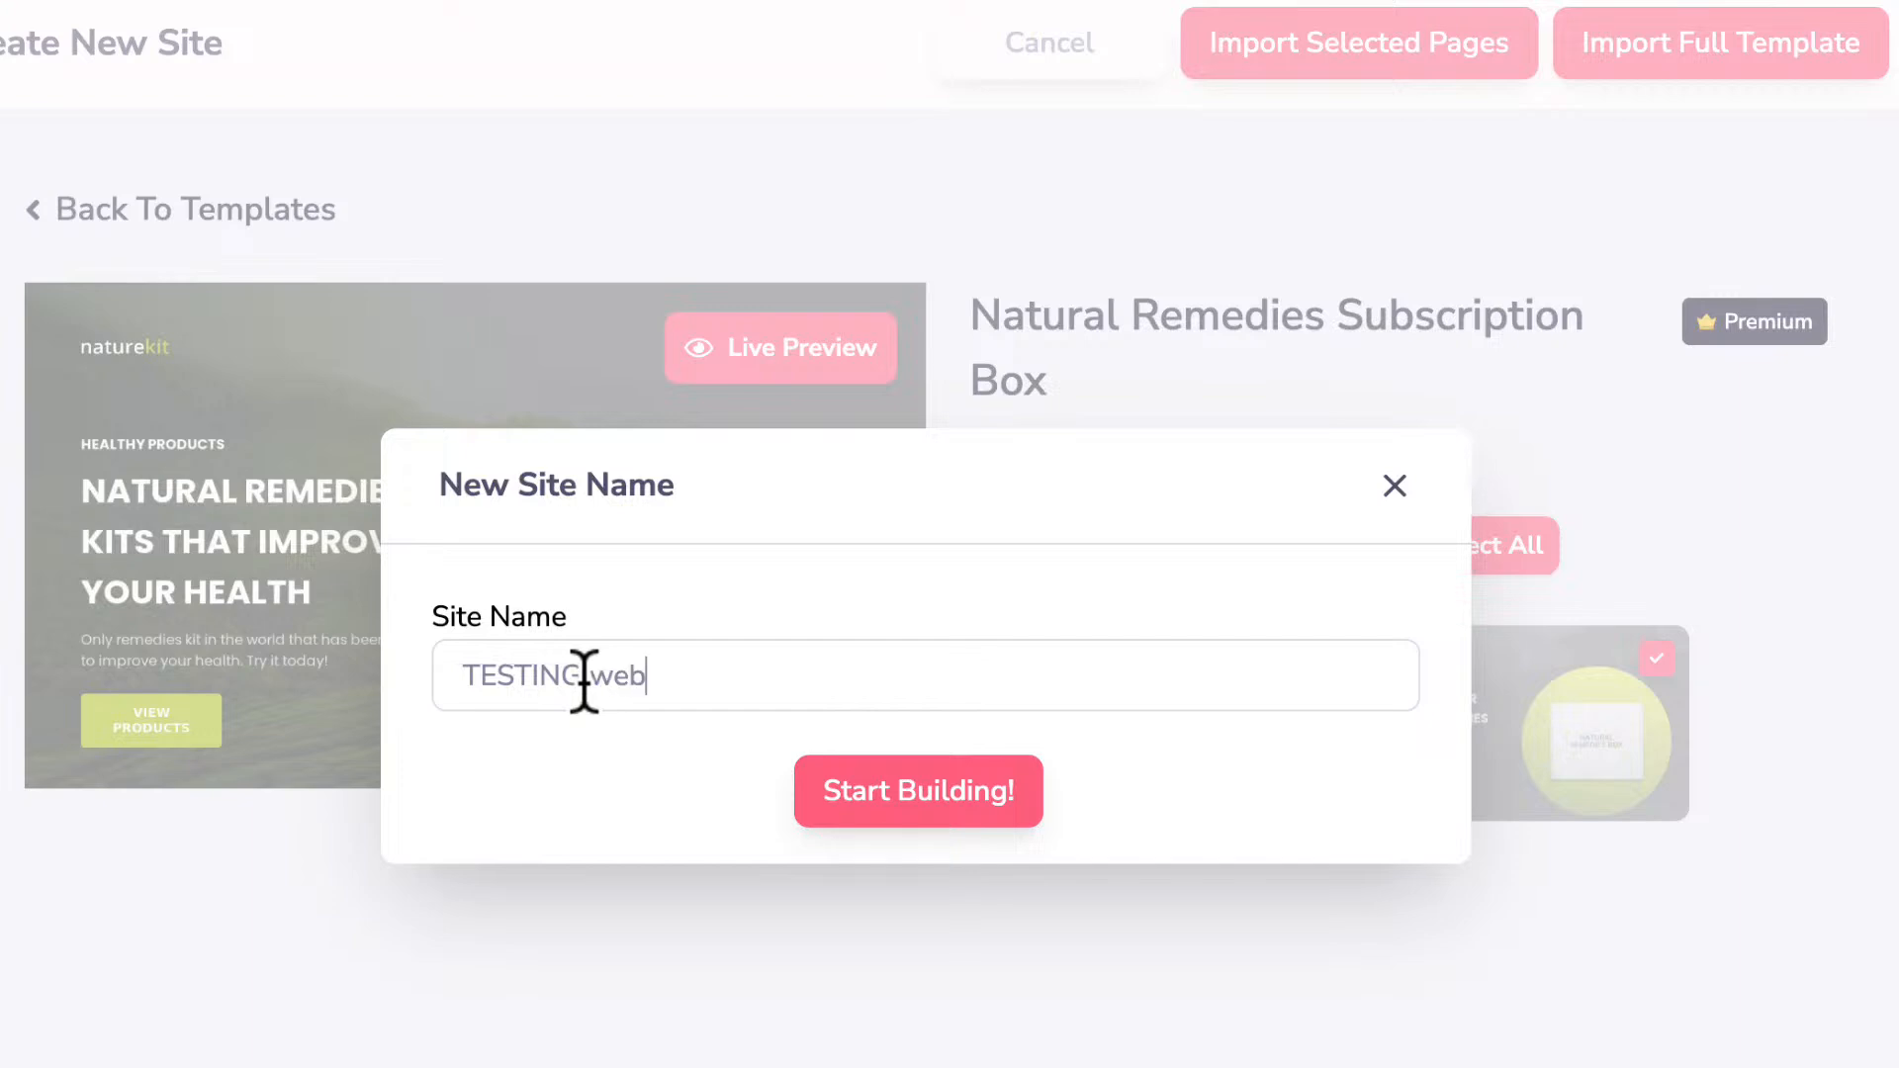
left_click(870, 786)
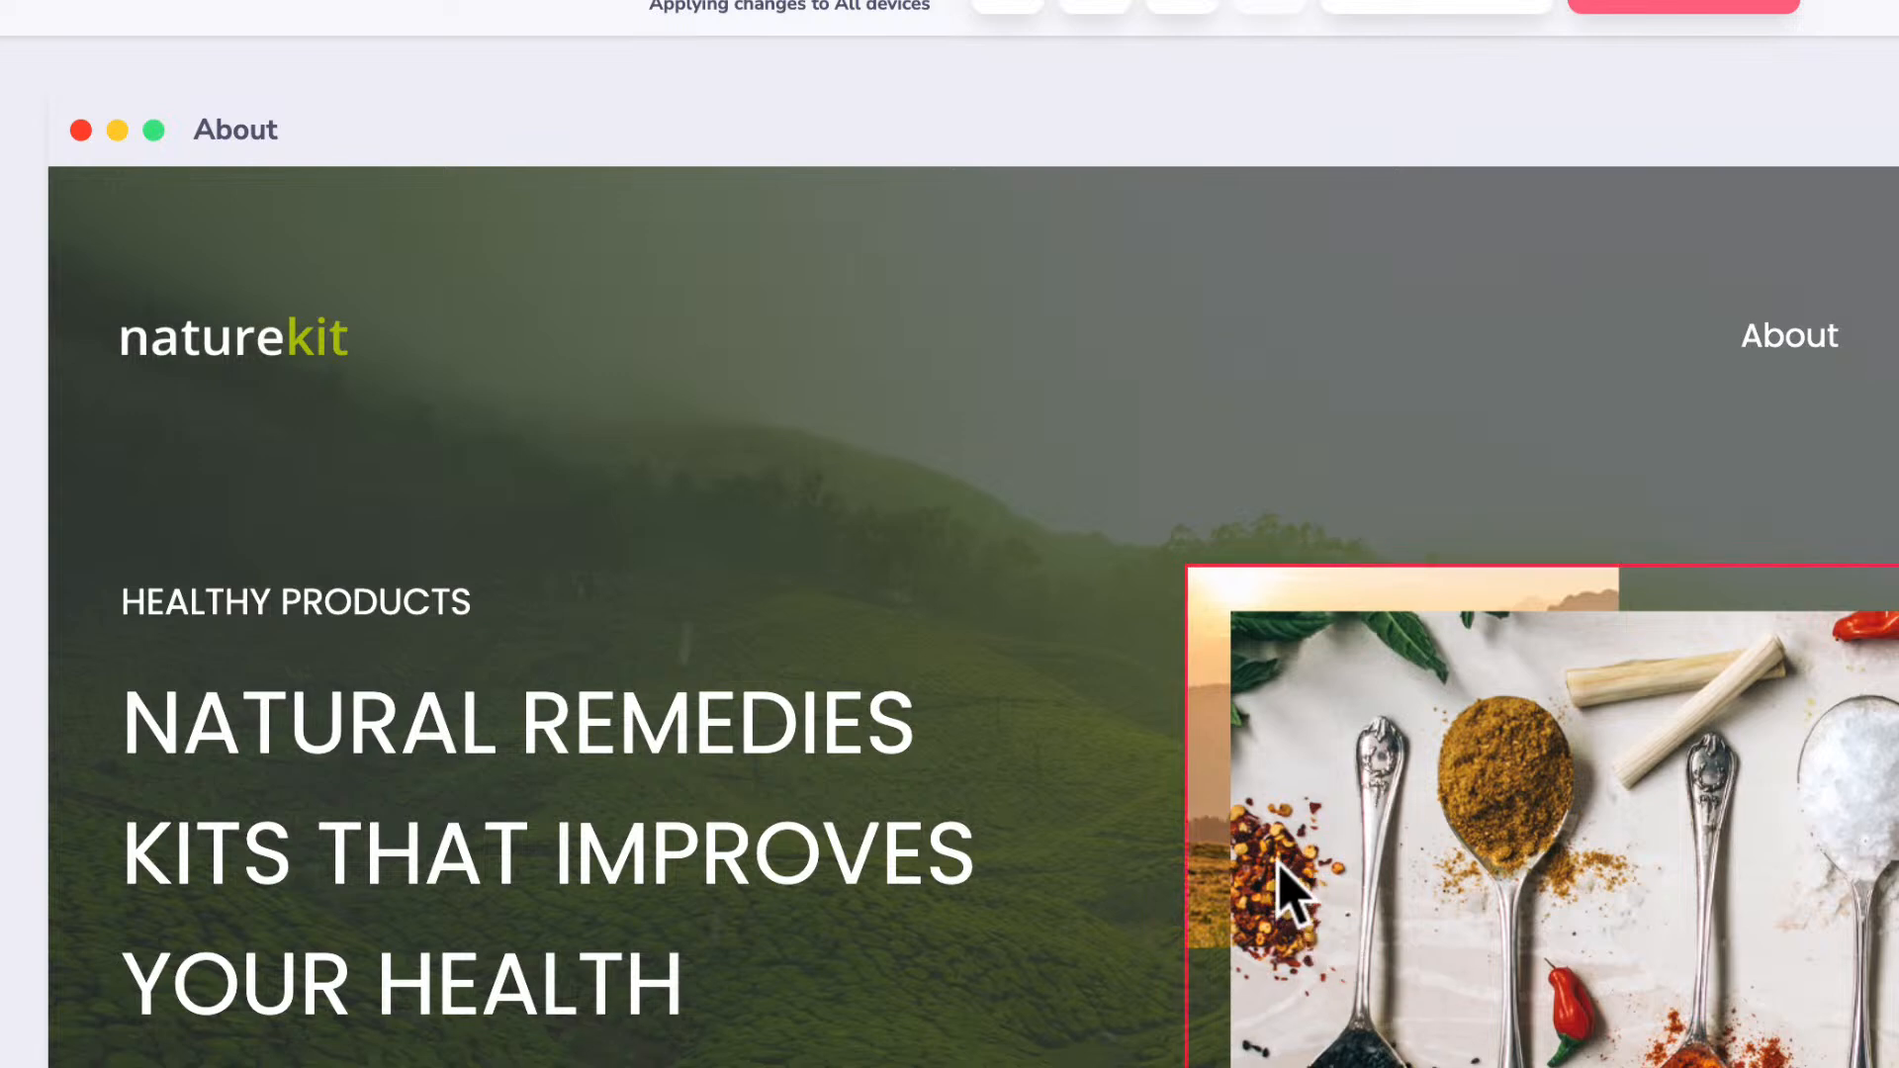
scroll(1637, 776, "down", 3)
scroll(1641, 776, "down", 4)
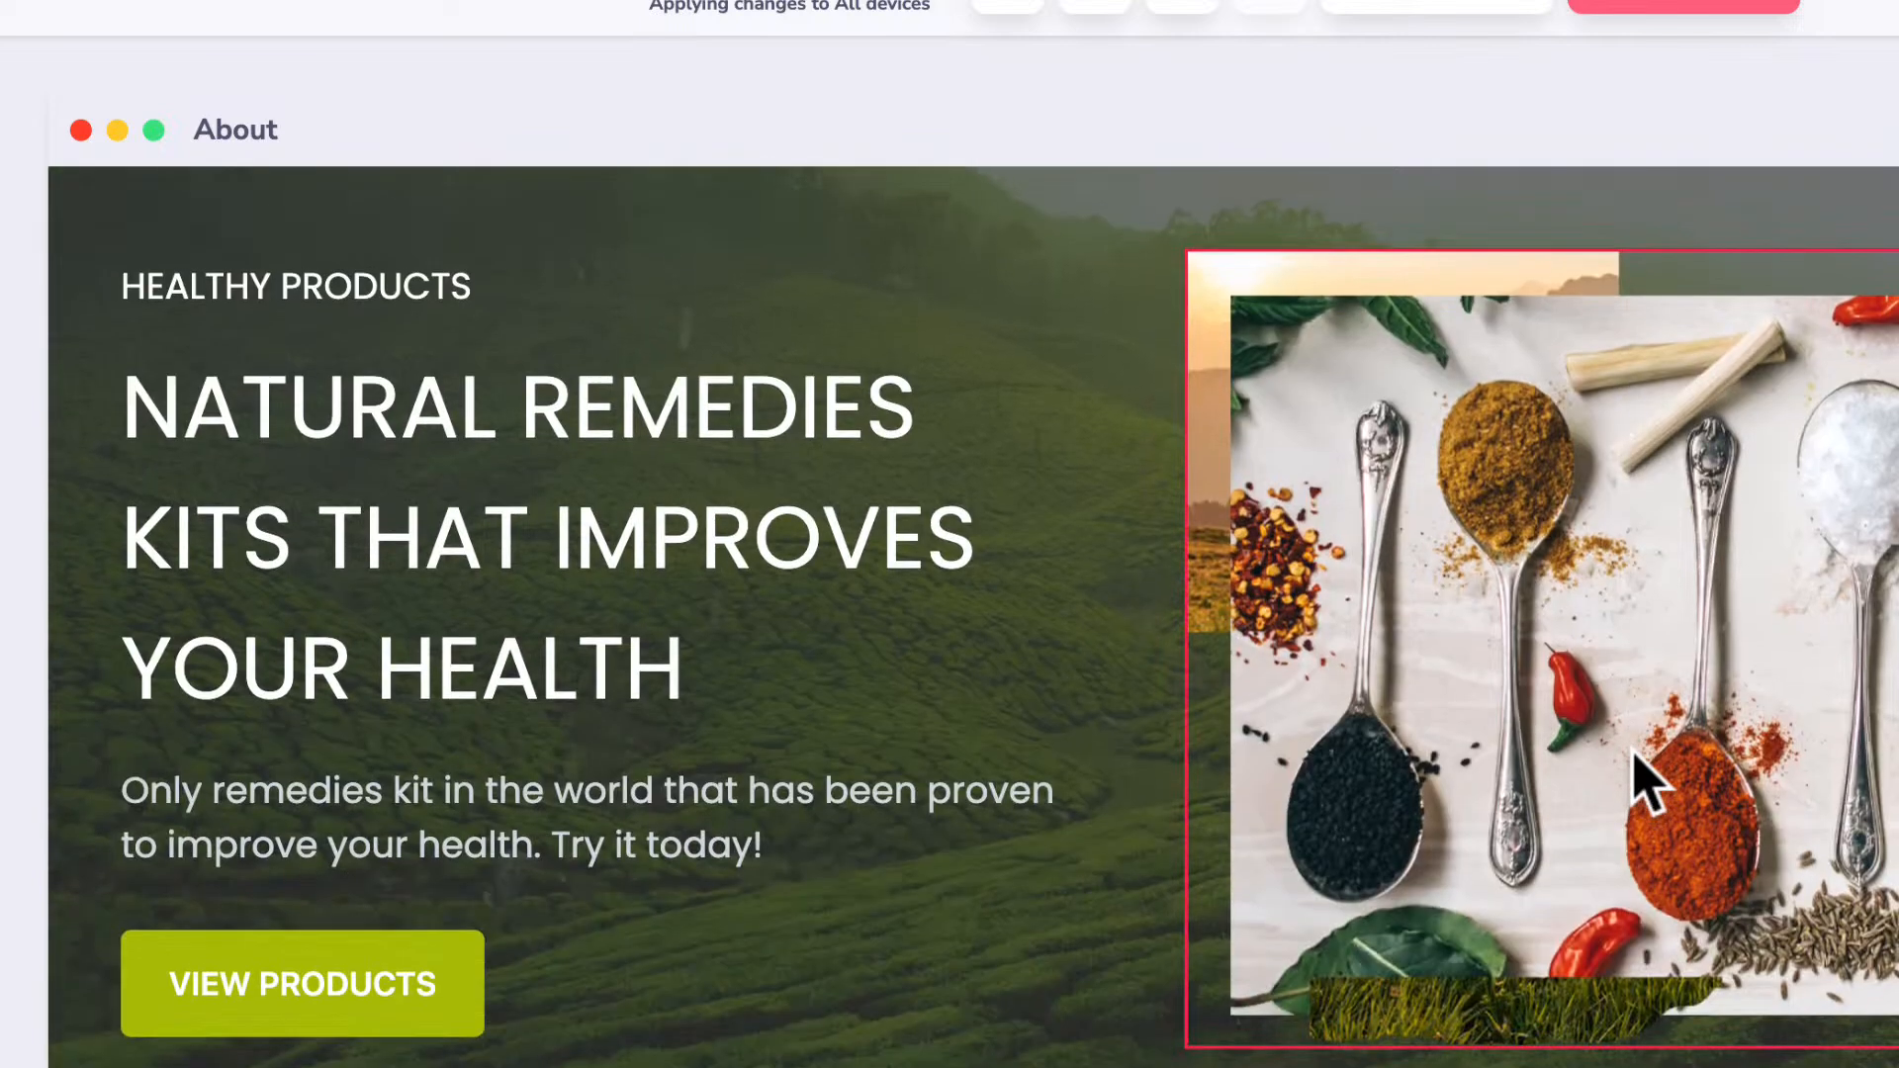
scroll(1634, 753, "down", 4)
scroll(1633, 753, "up", 6)
scroll(1634, 753, "down", 3)
scroll(1634, 754, "down", 10)
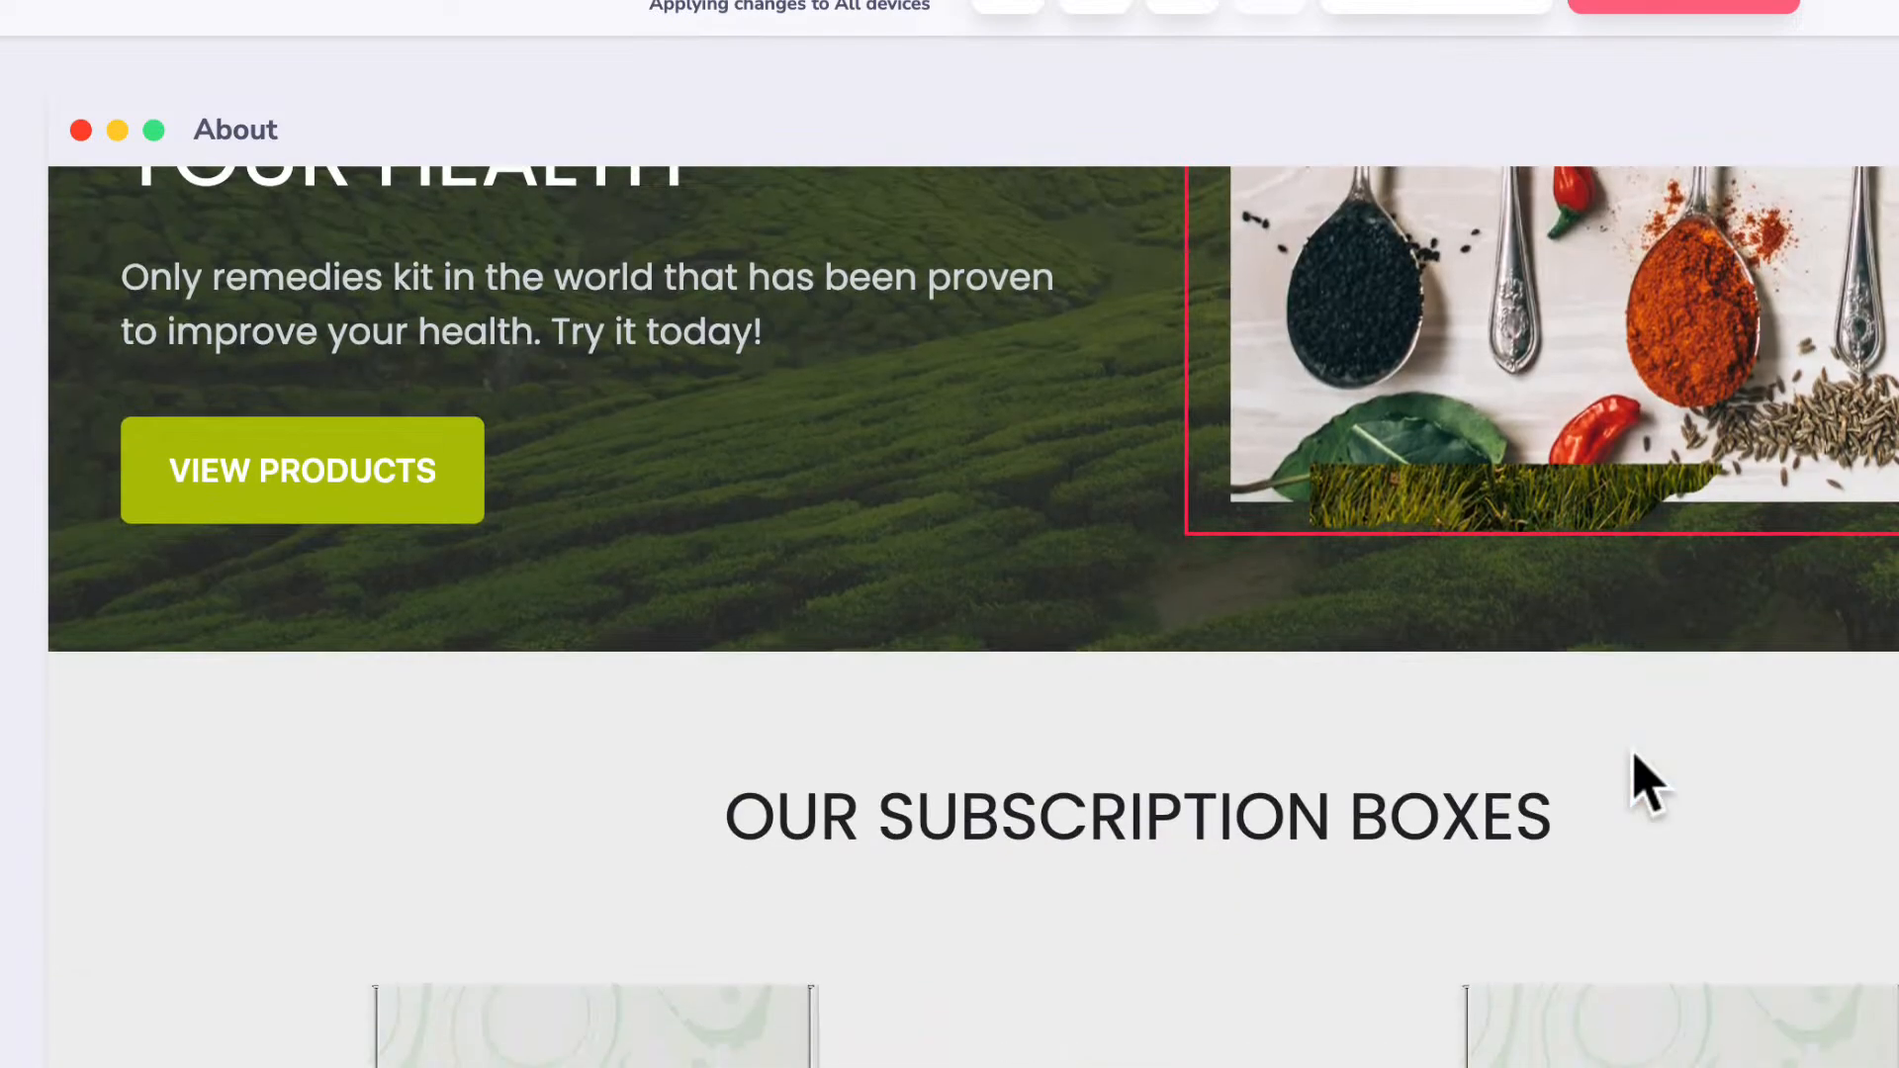
scroll(1633, 753, "down", 12)
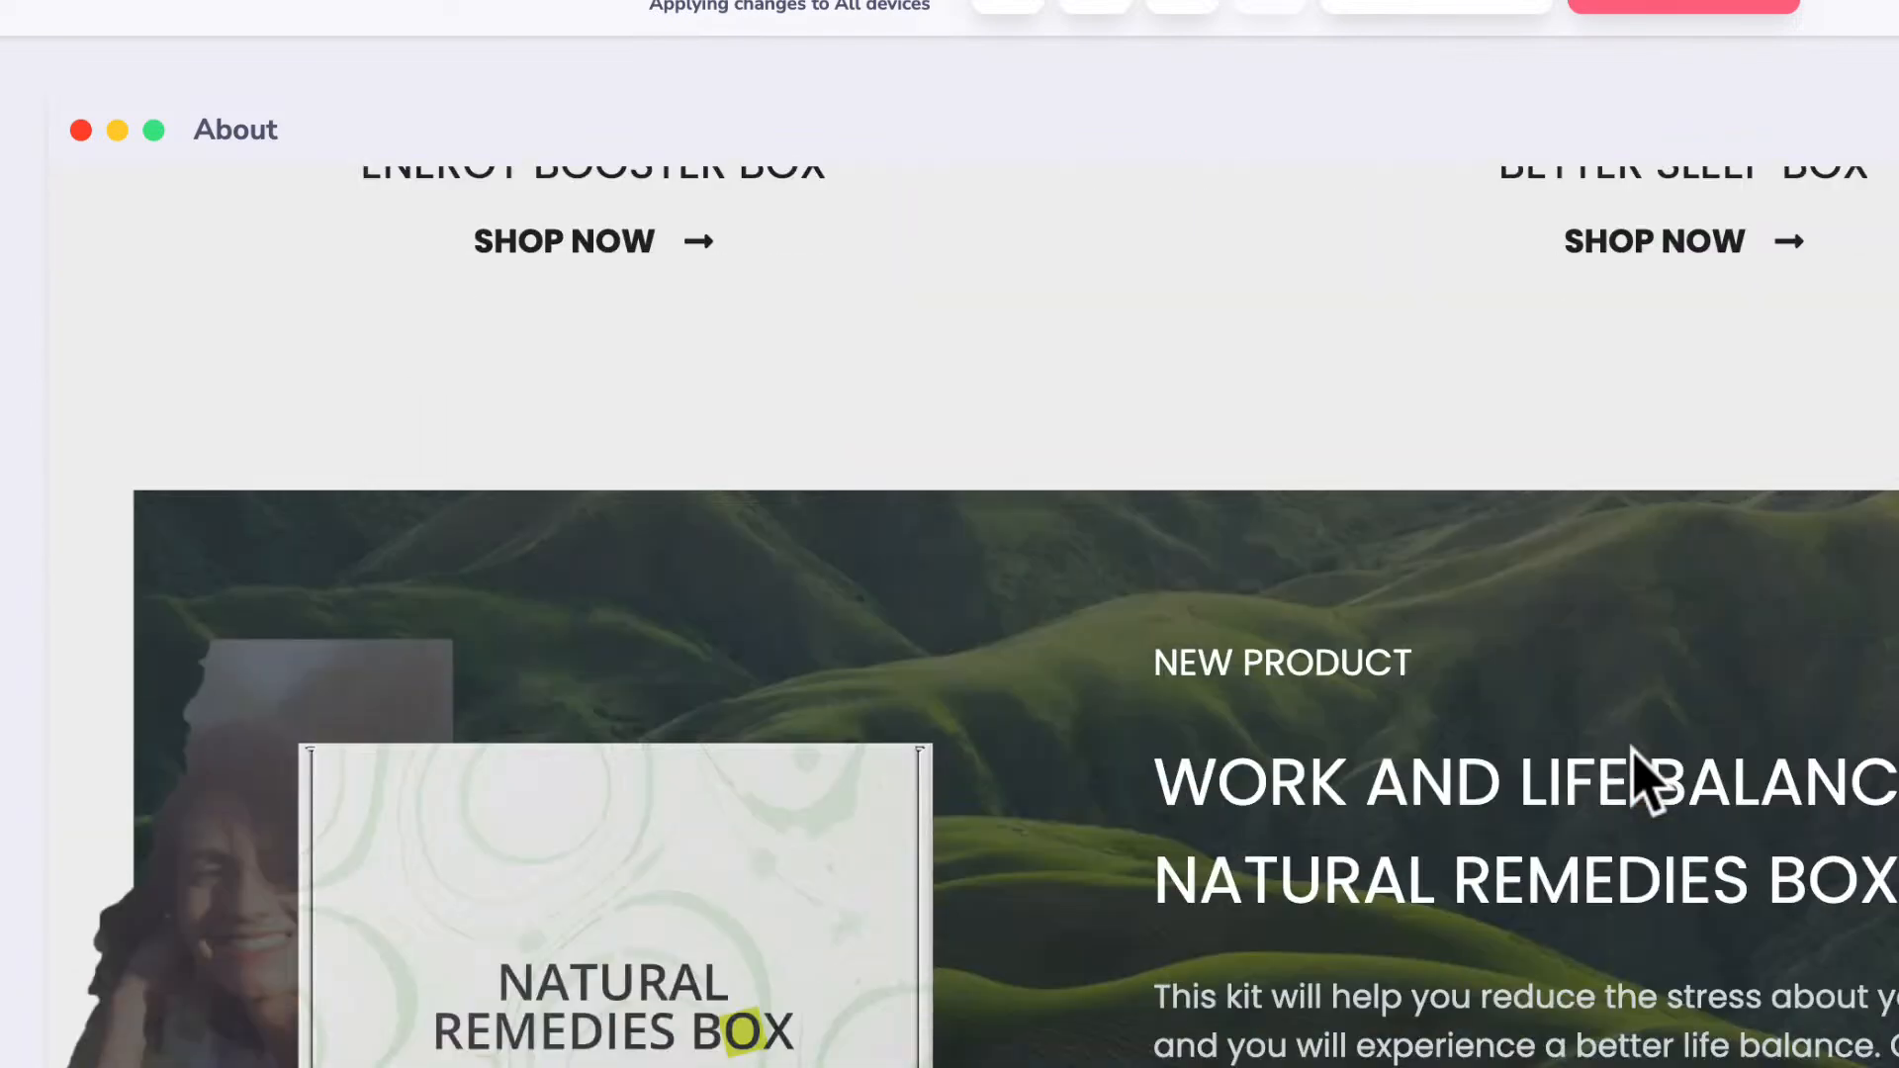
scroll(1633, 753, "down", 17)
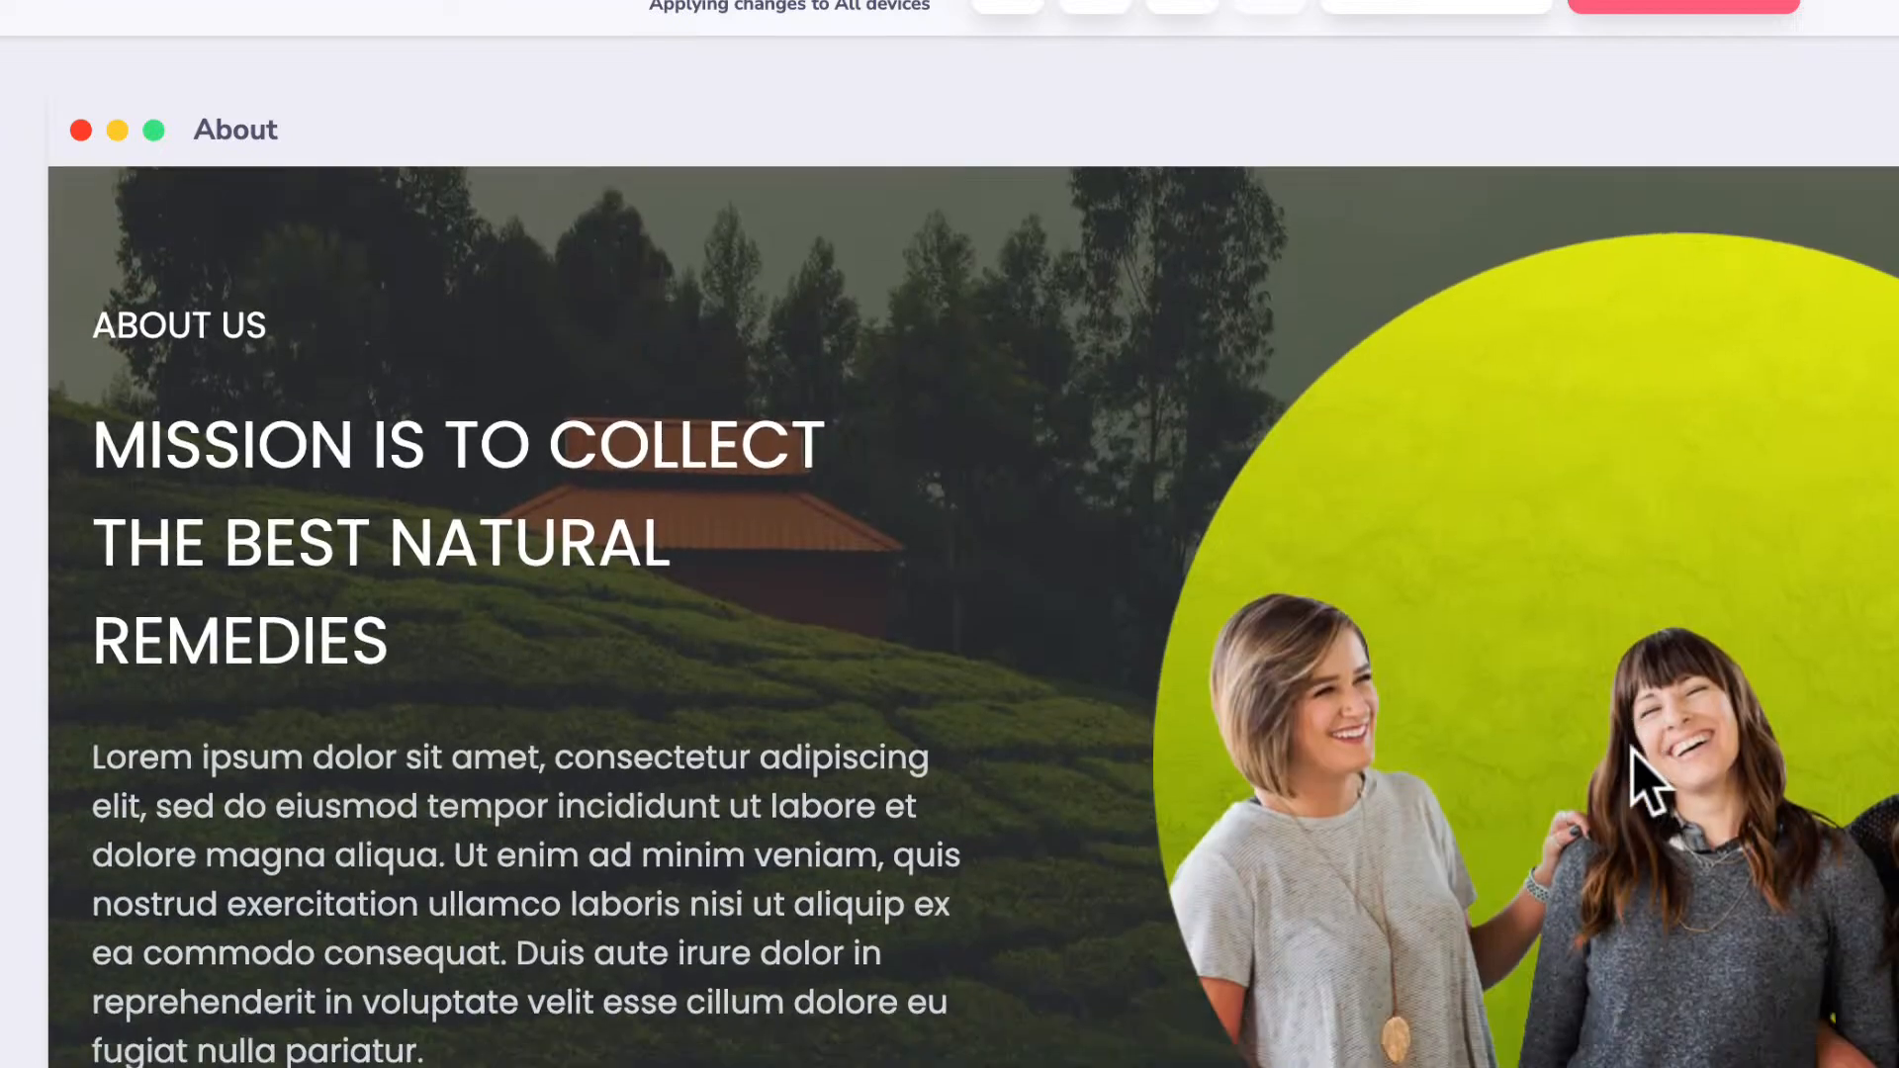
scroll(1644, 782, "down", 1)
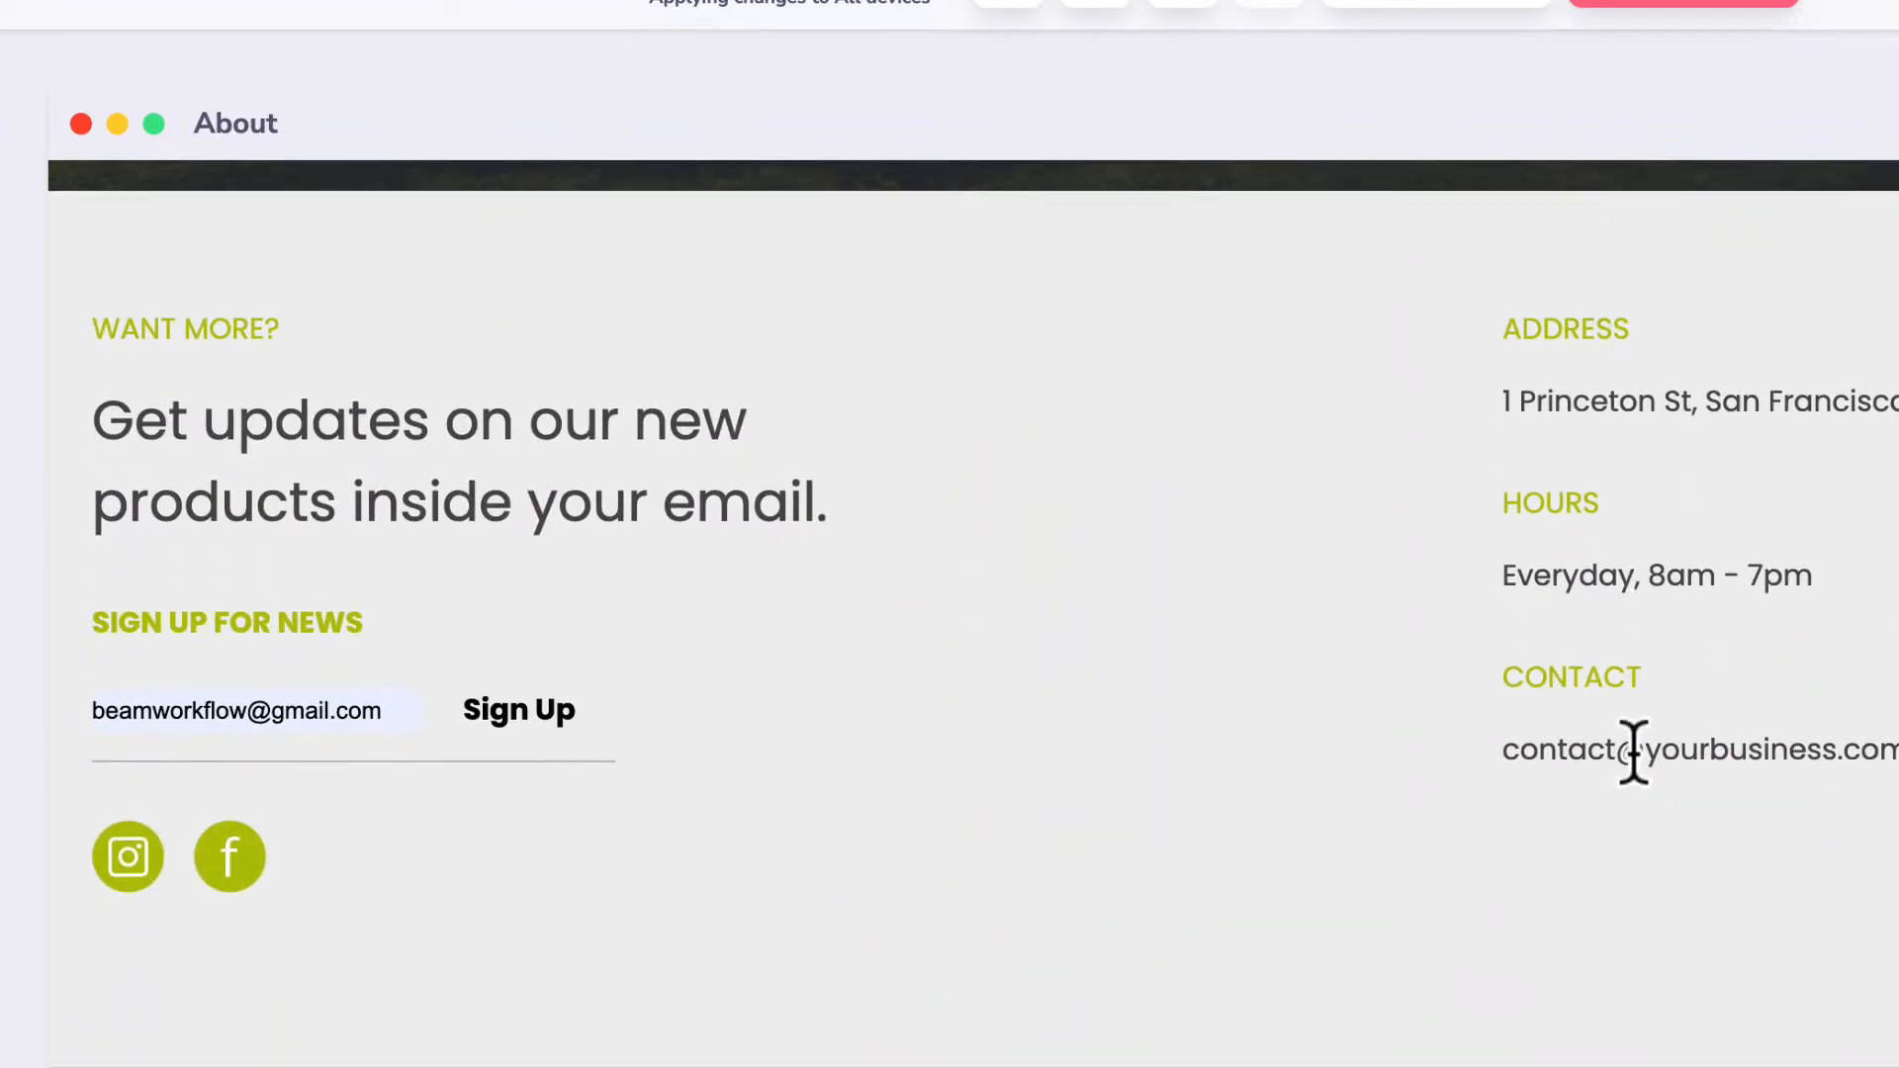
scroll(1634, 754, "up", 18)
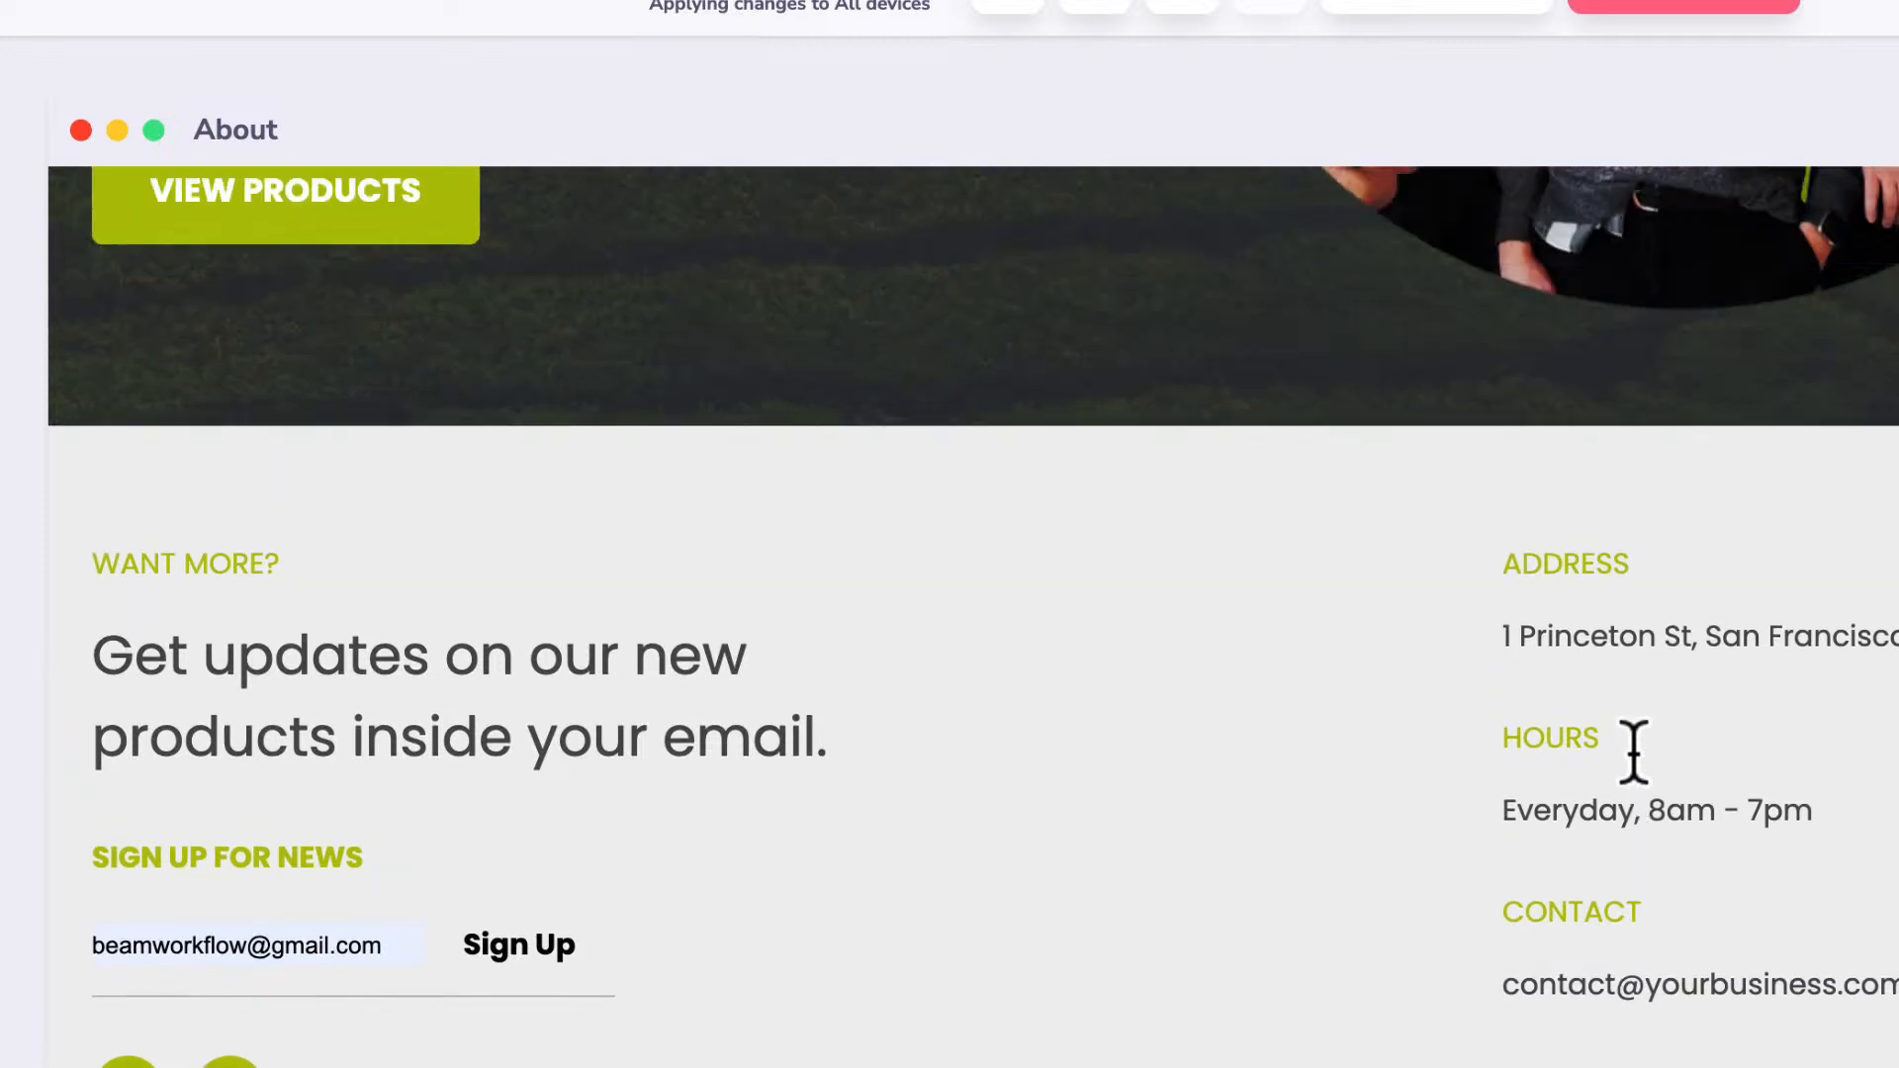
scroll(1636, 777, "up", 10)
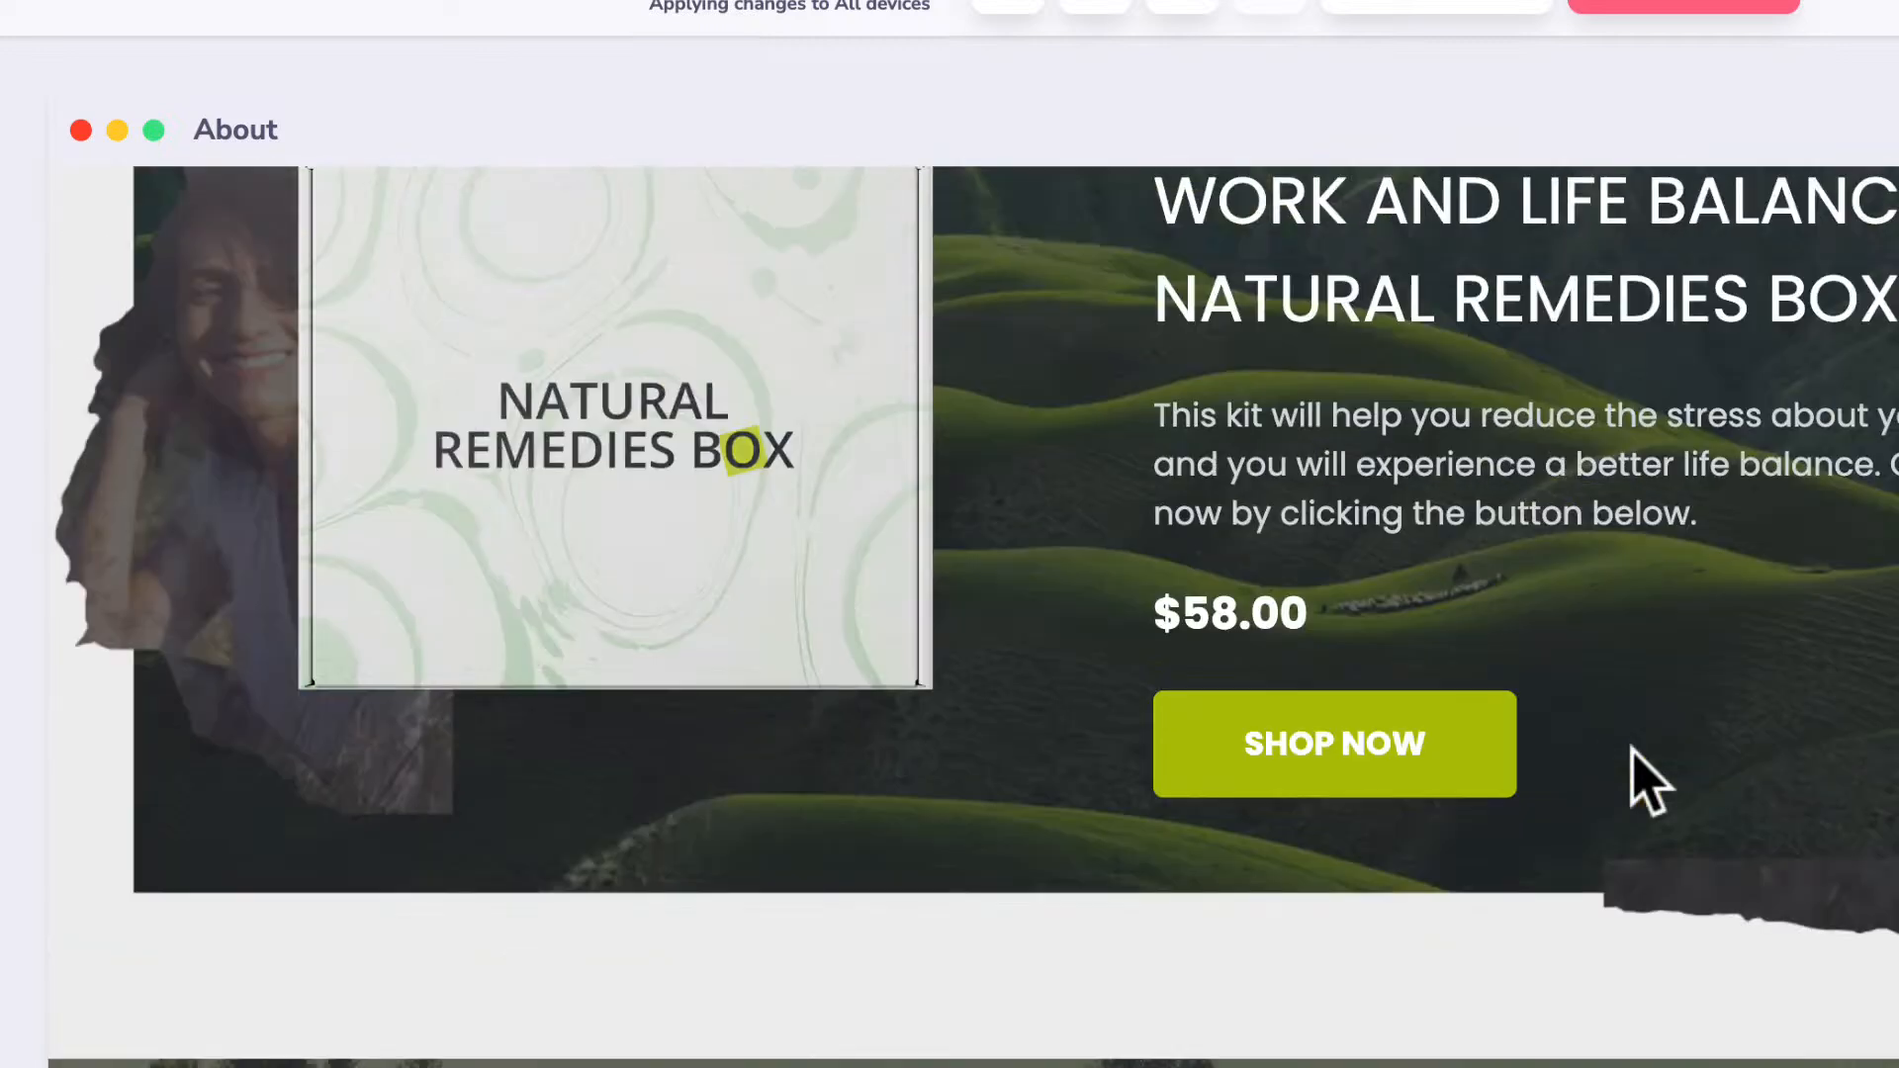
scroll(1634, 761, "down", 11)
scroll(1634, 761, "up", 15)
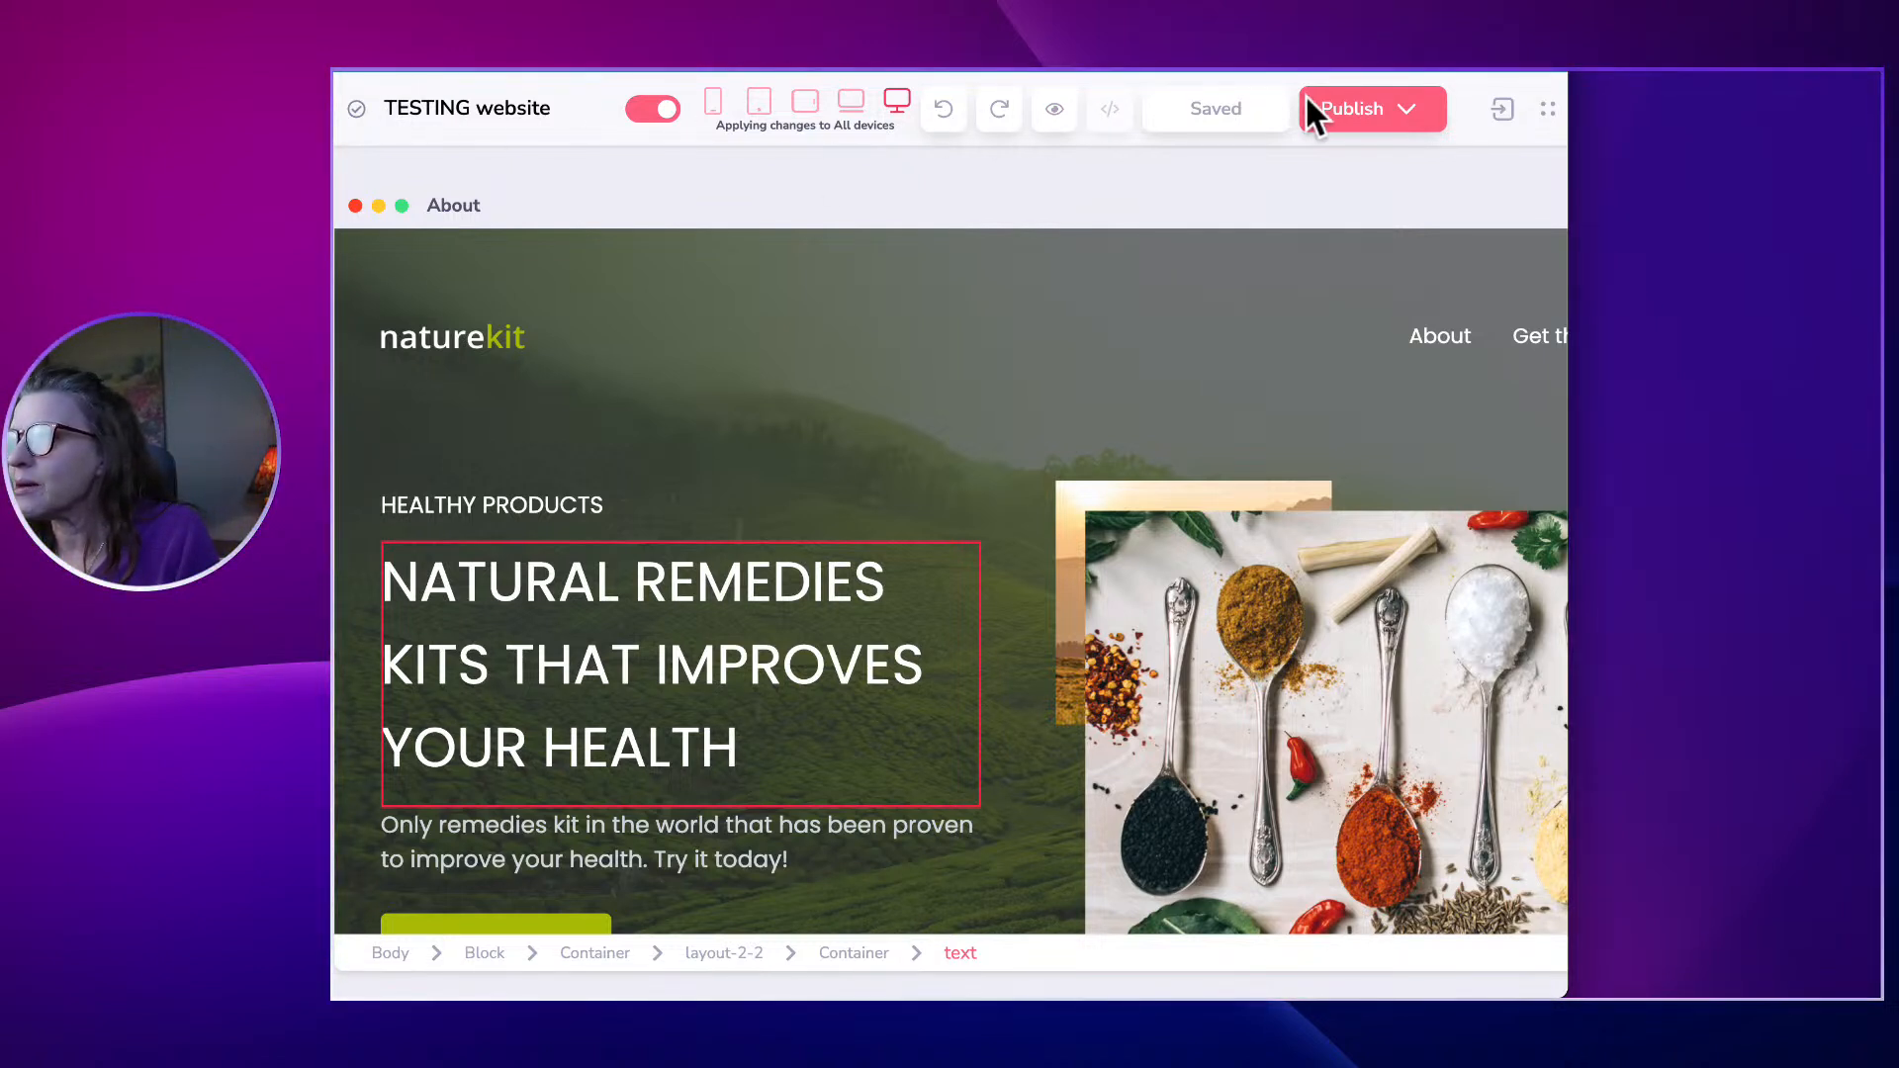
Select the hero and header containers, then open the Website pages list.
left_click(878, 513)
left_click(785, 422)
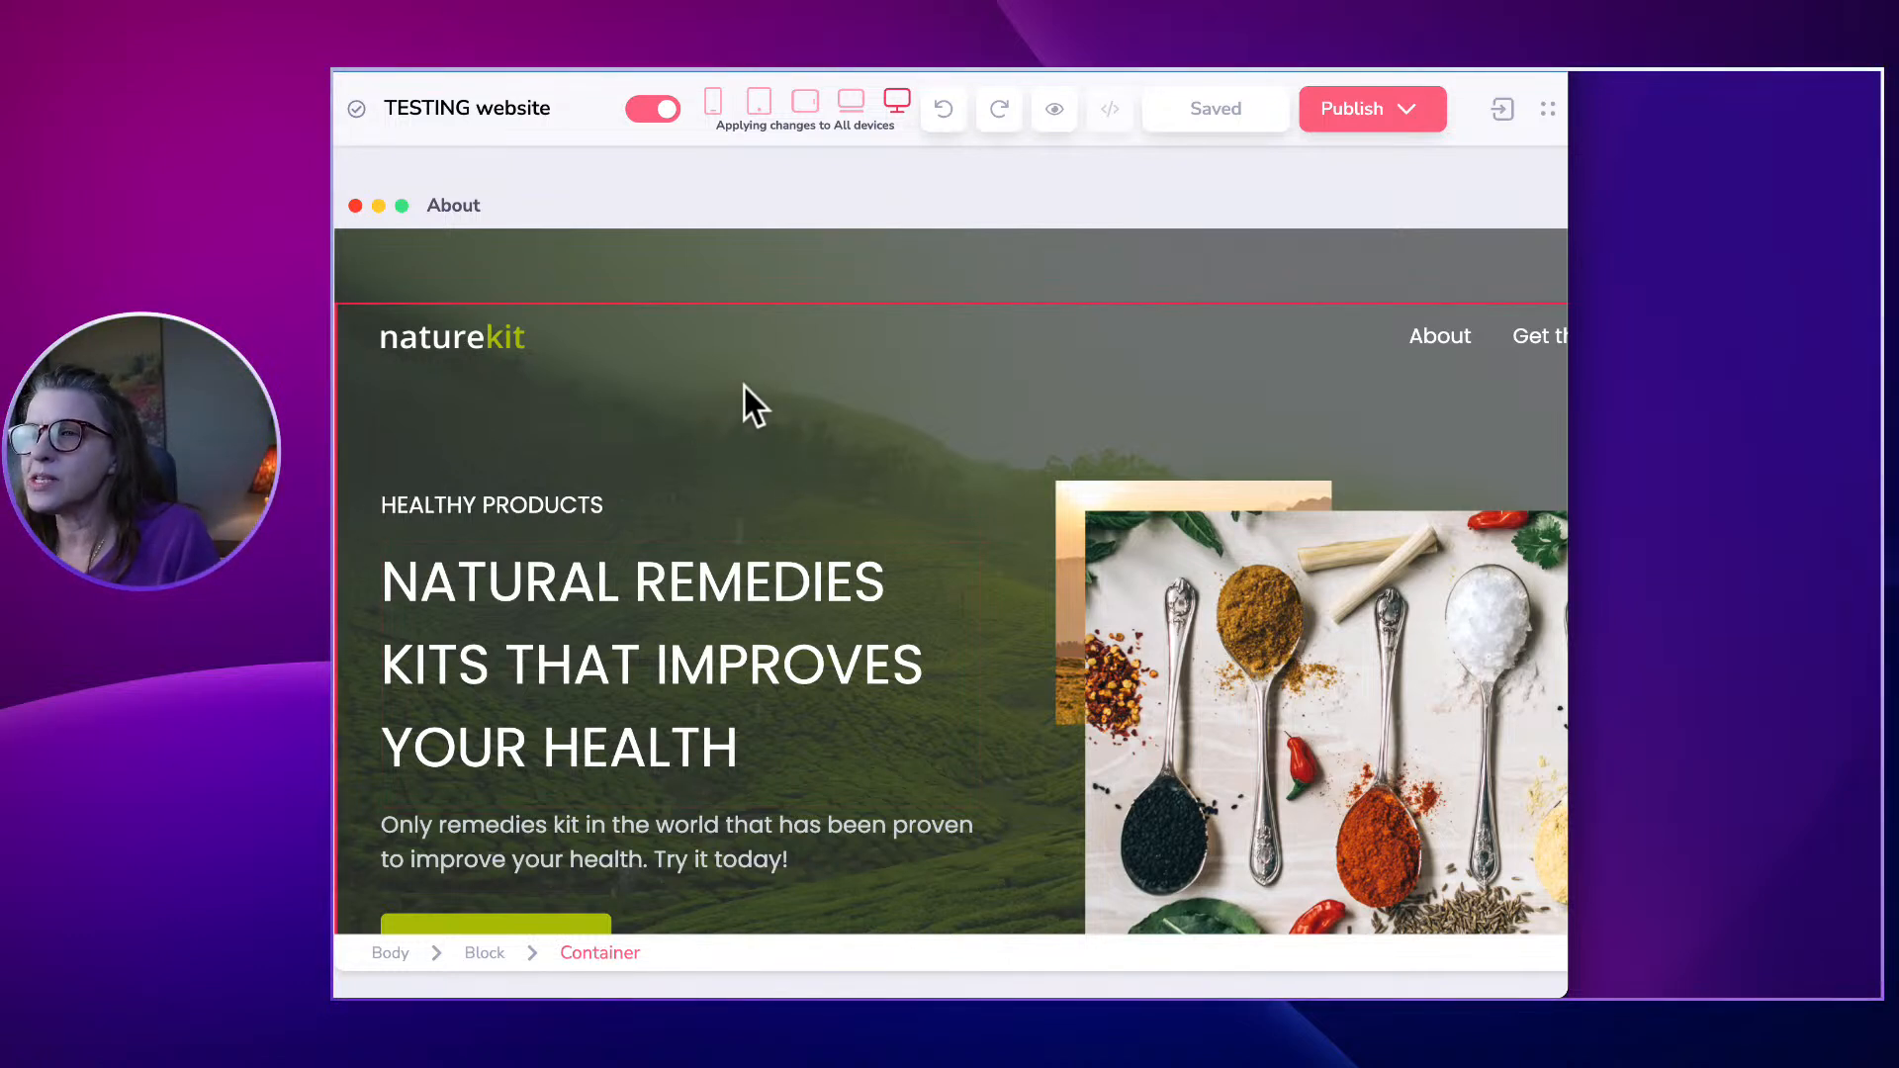
scroll(744, 386, "down", 1)
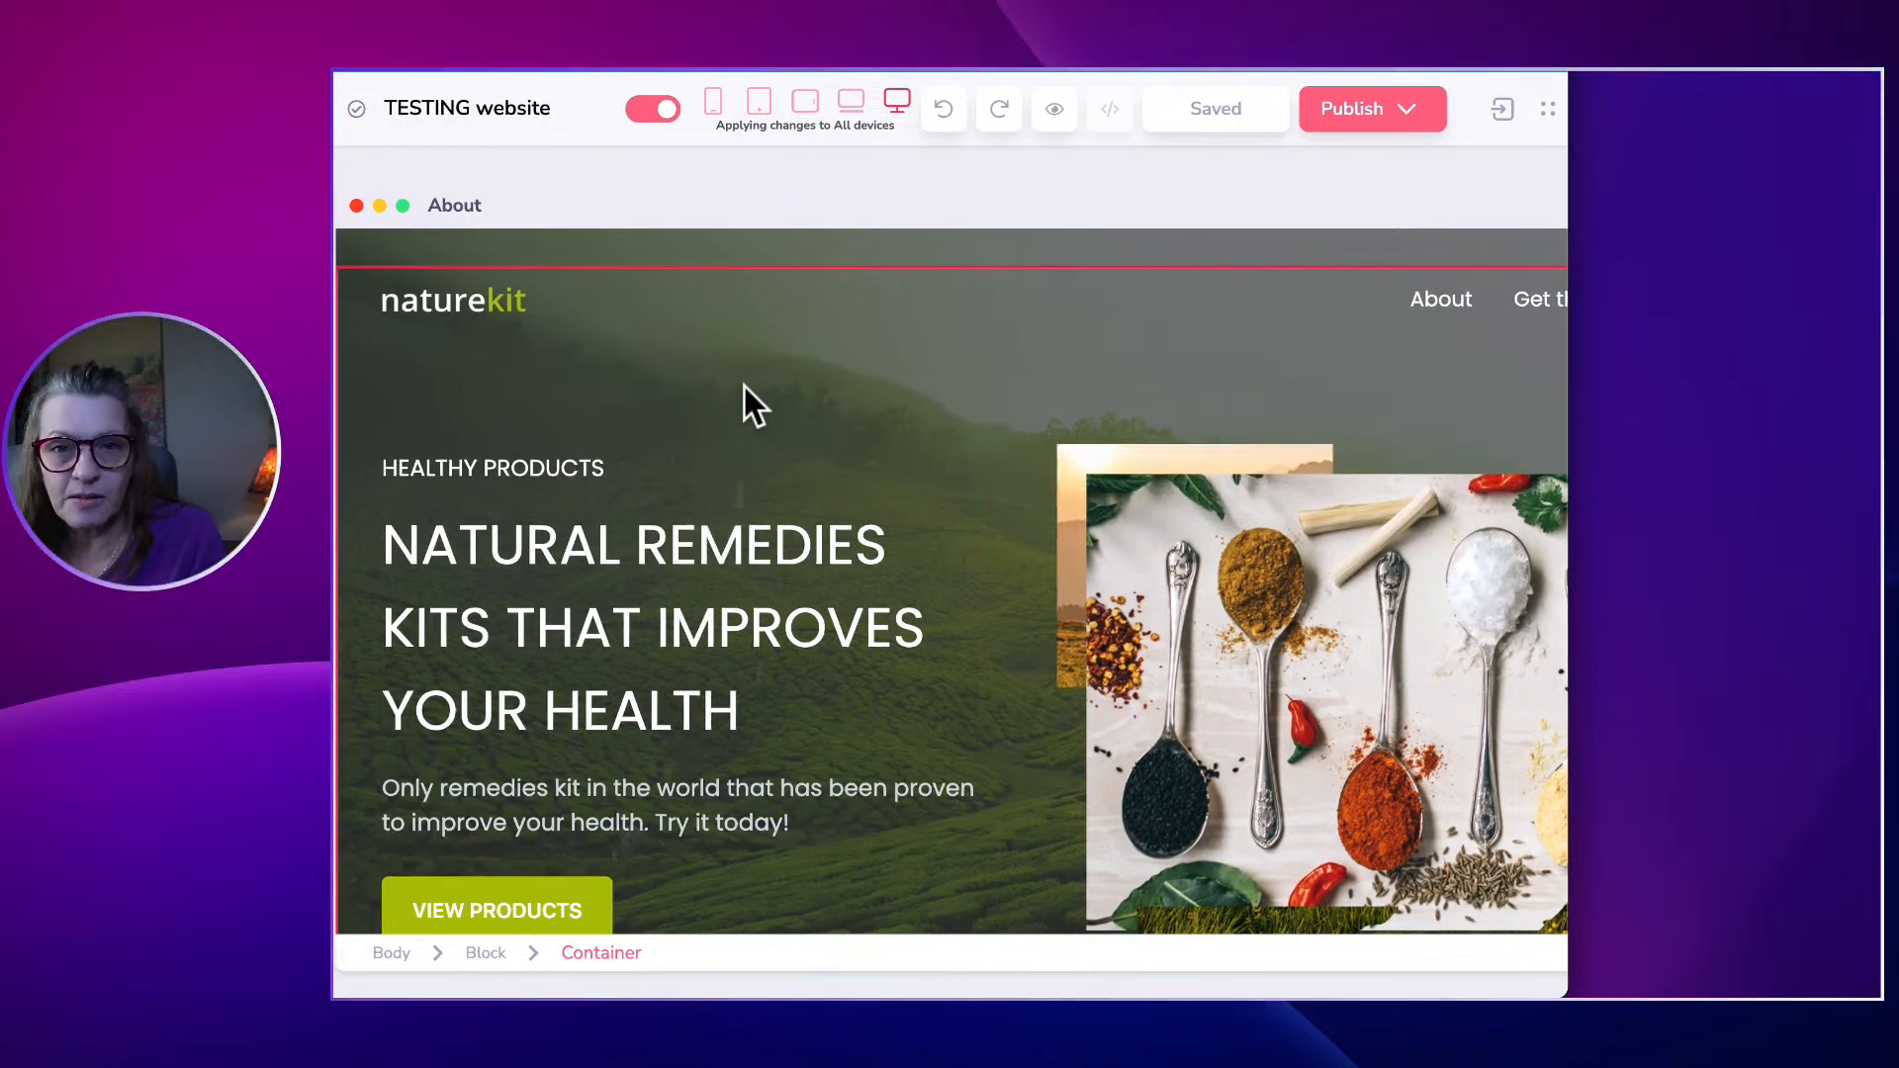
left_click(716, 386)
left_click(716, 298)
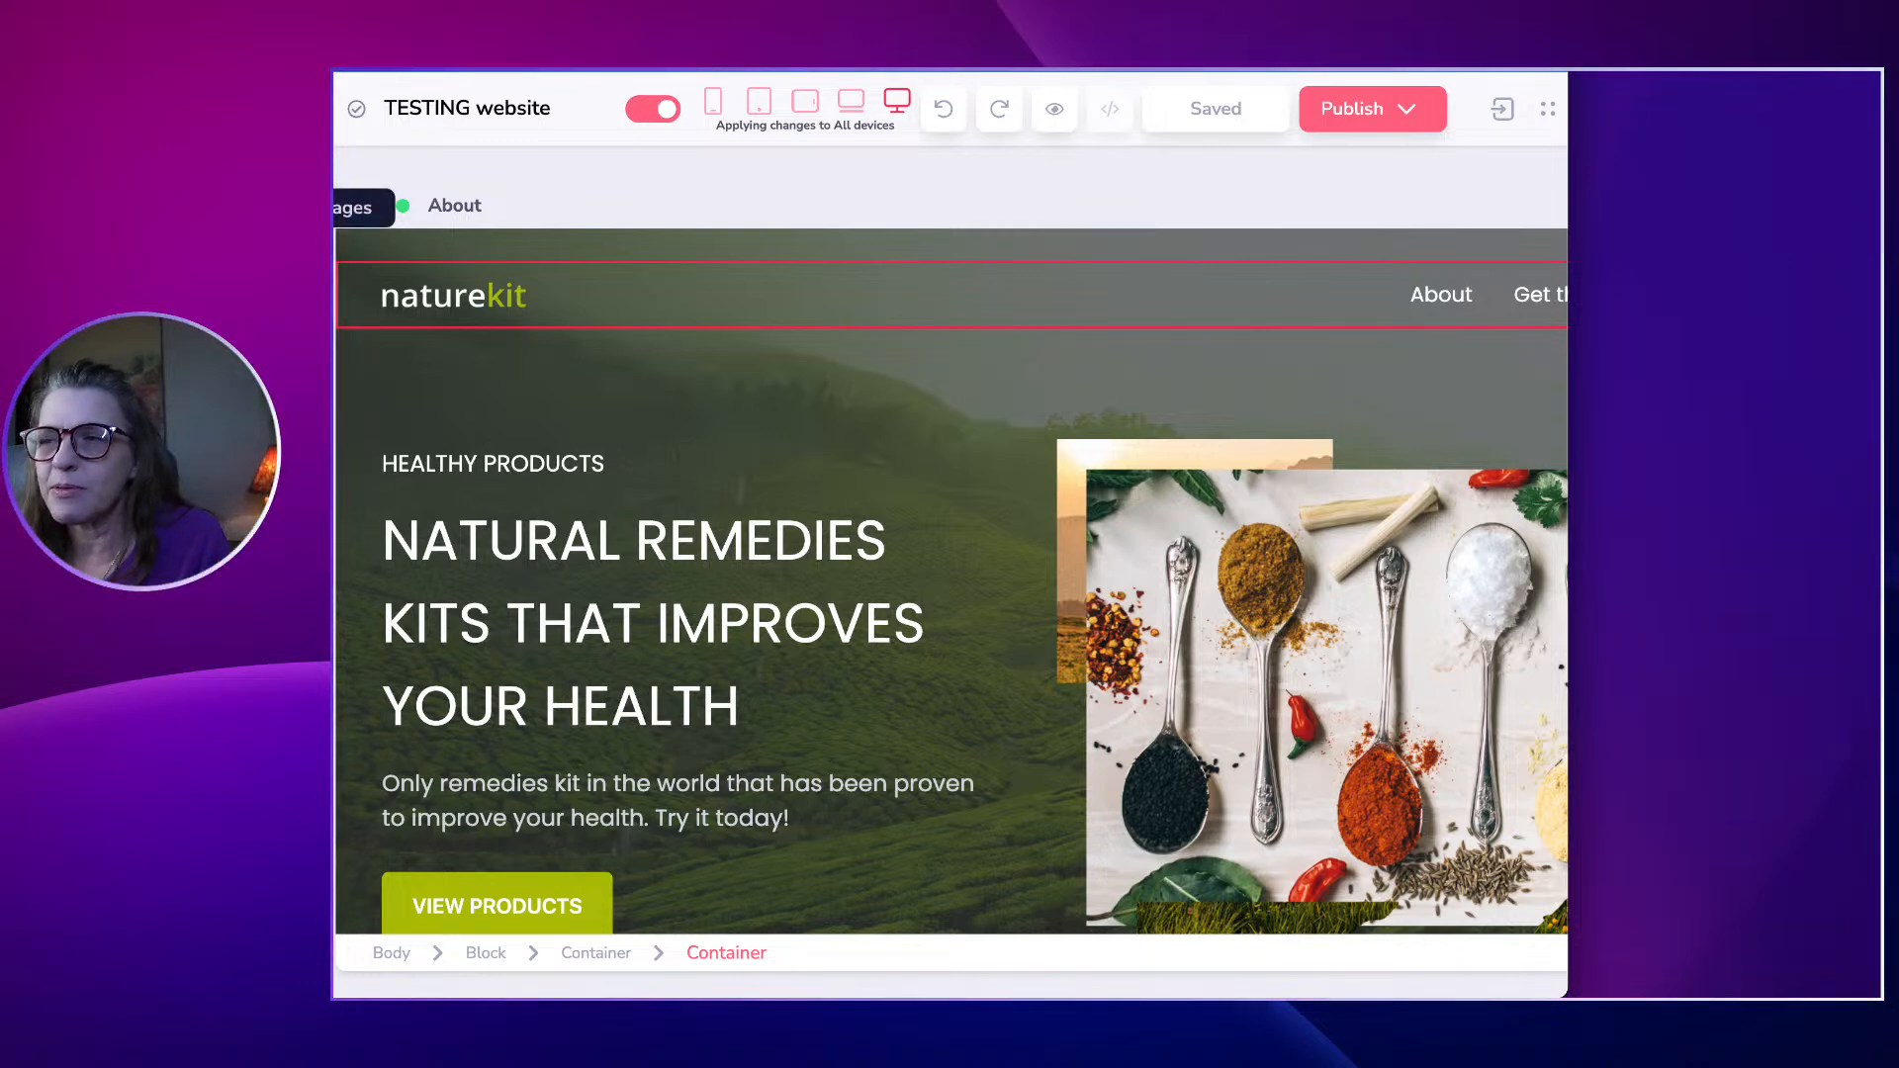
left_click(341, 208)
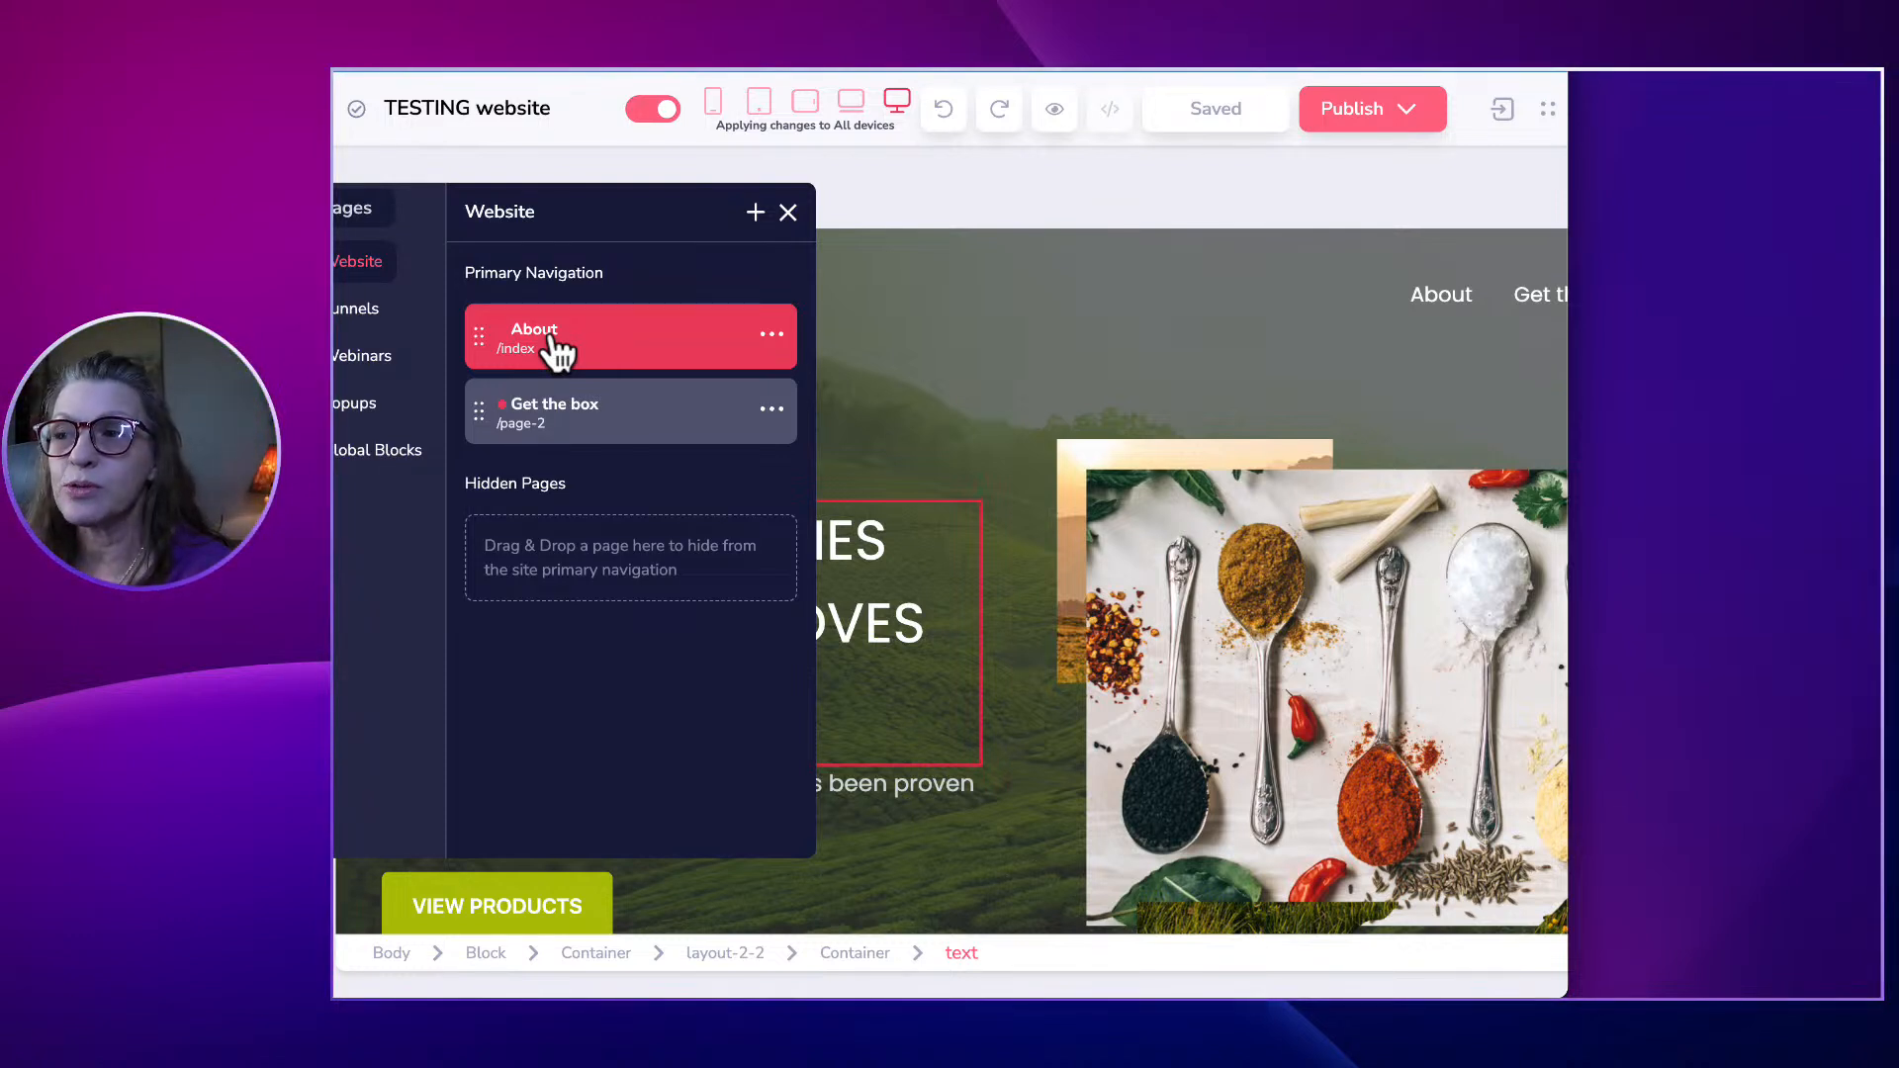
Preview the Get the box page, return to About, and close the pages panel.
left_click(577, 417)
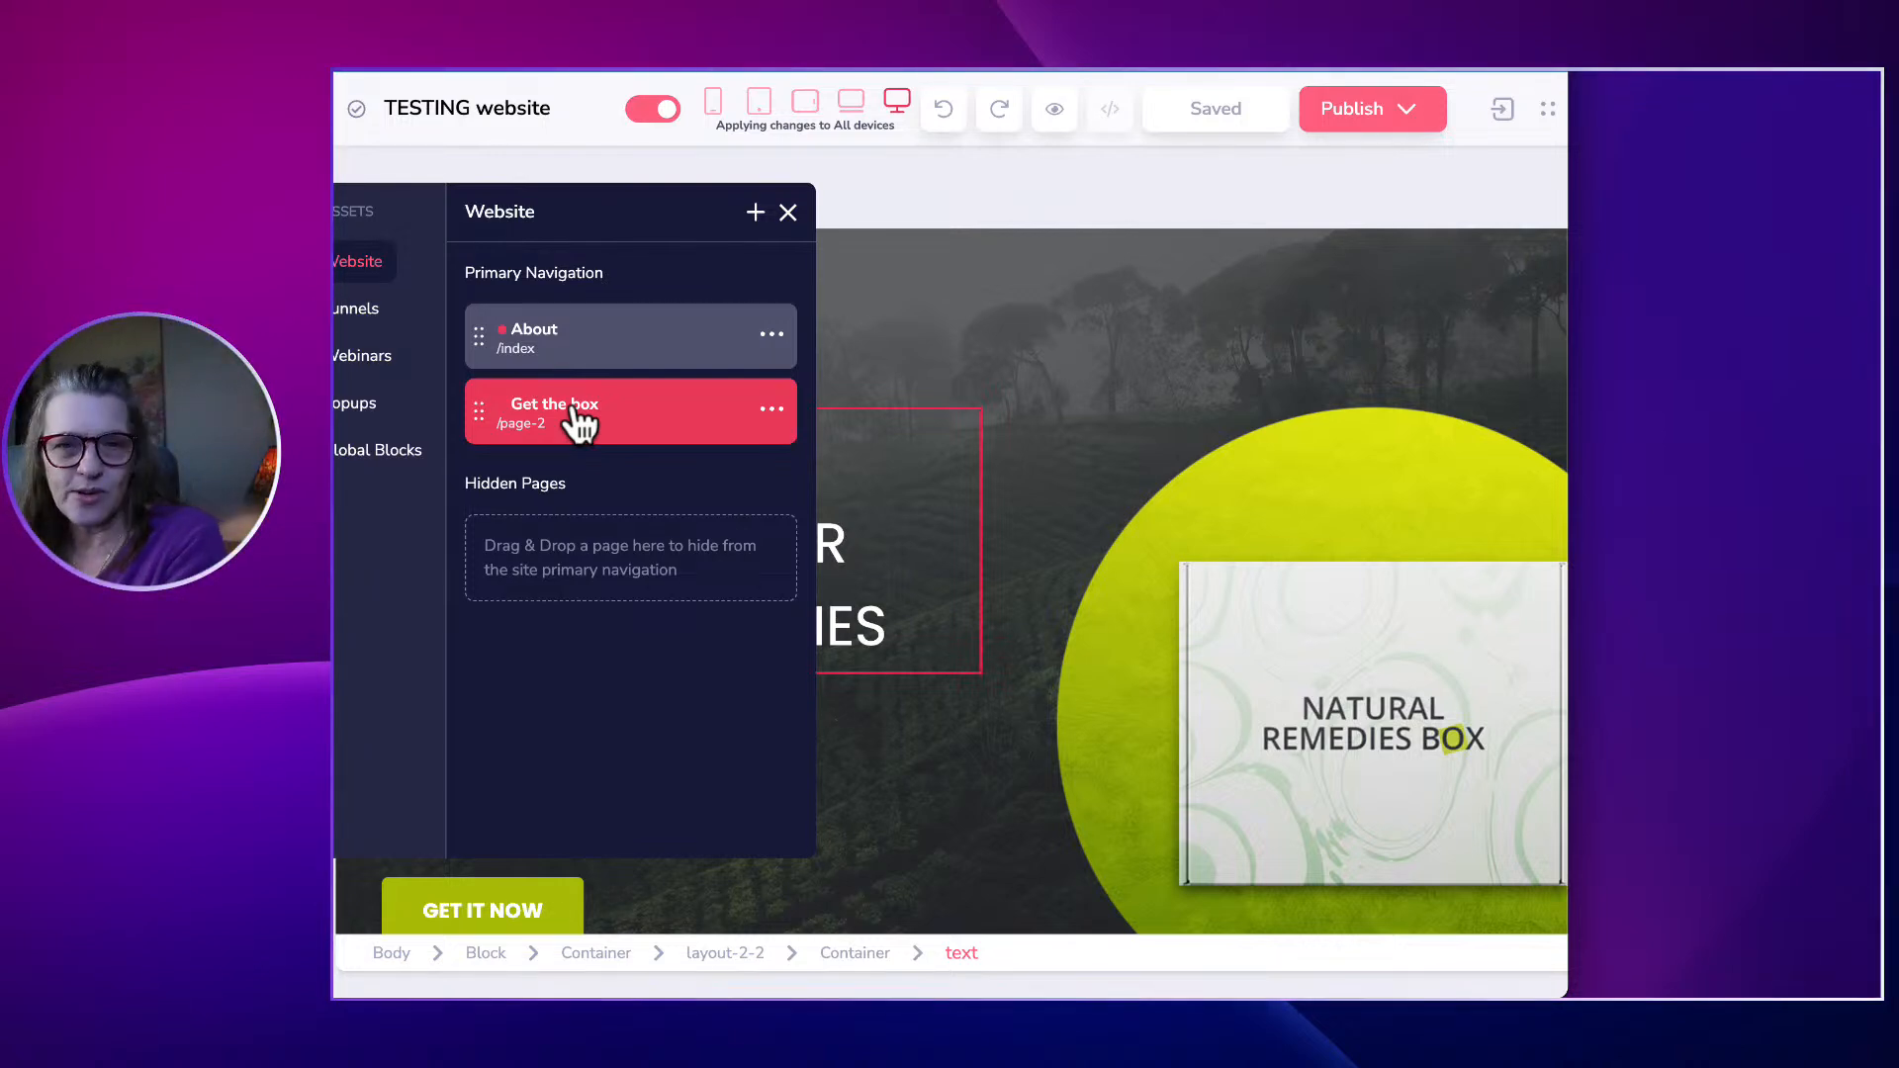
left_click(599, 330)
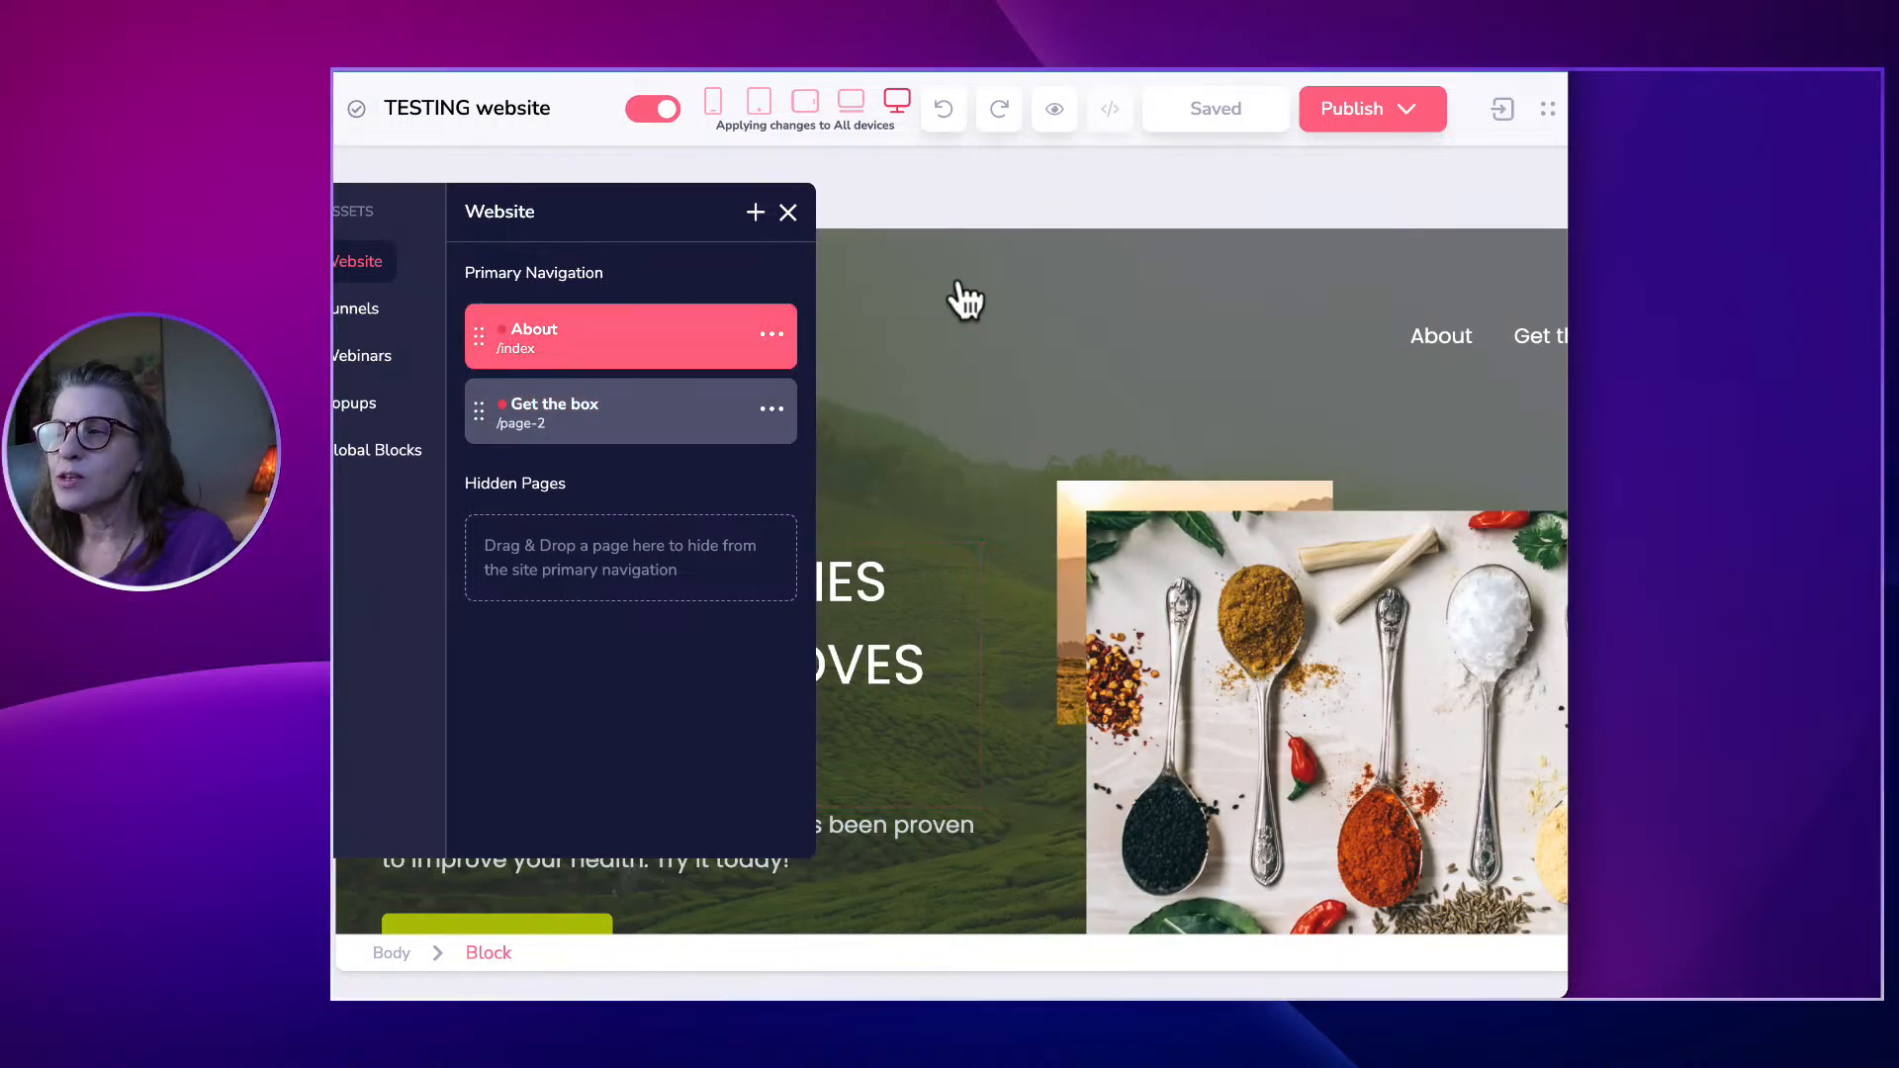
left_click(960, 361)
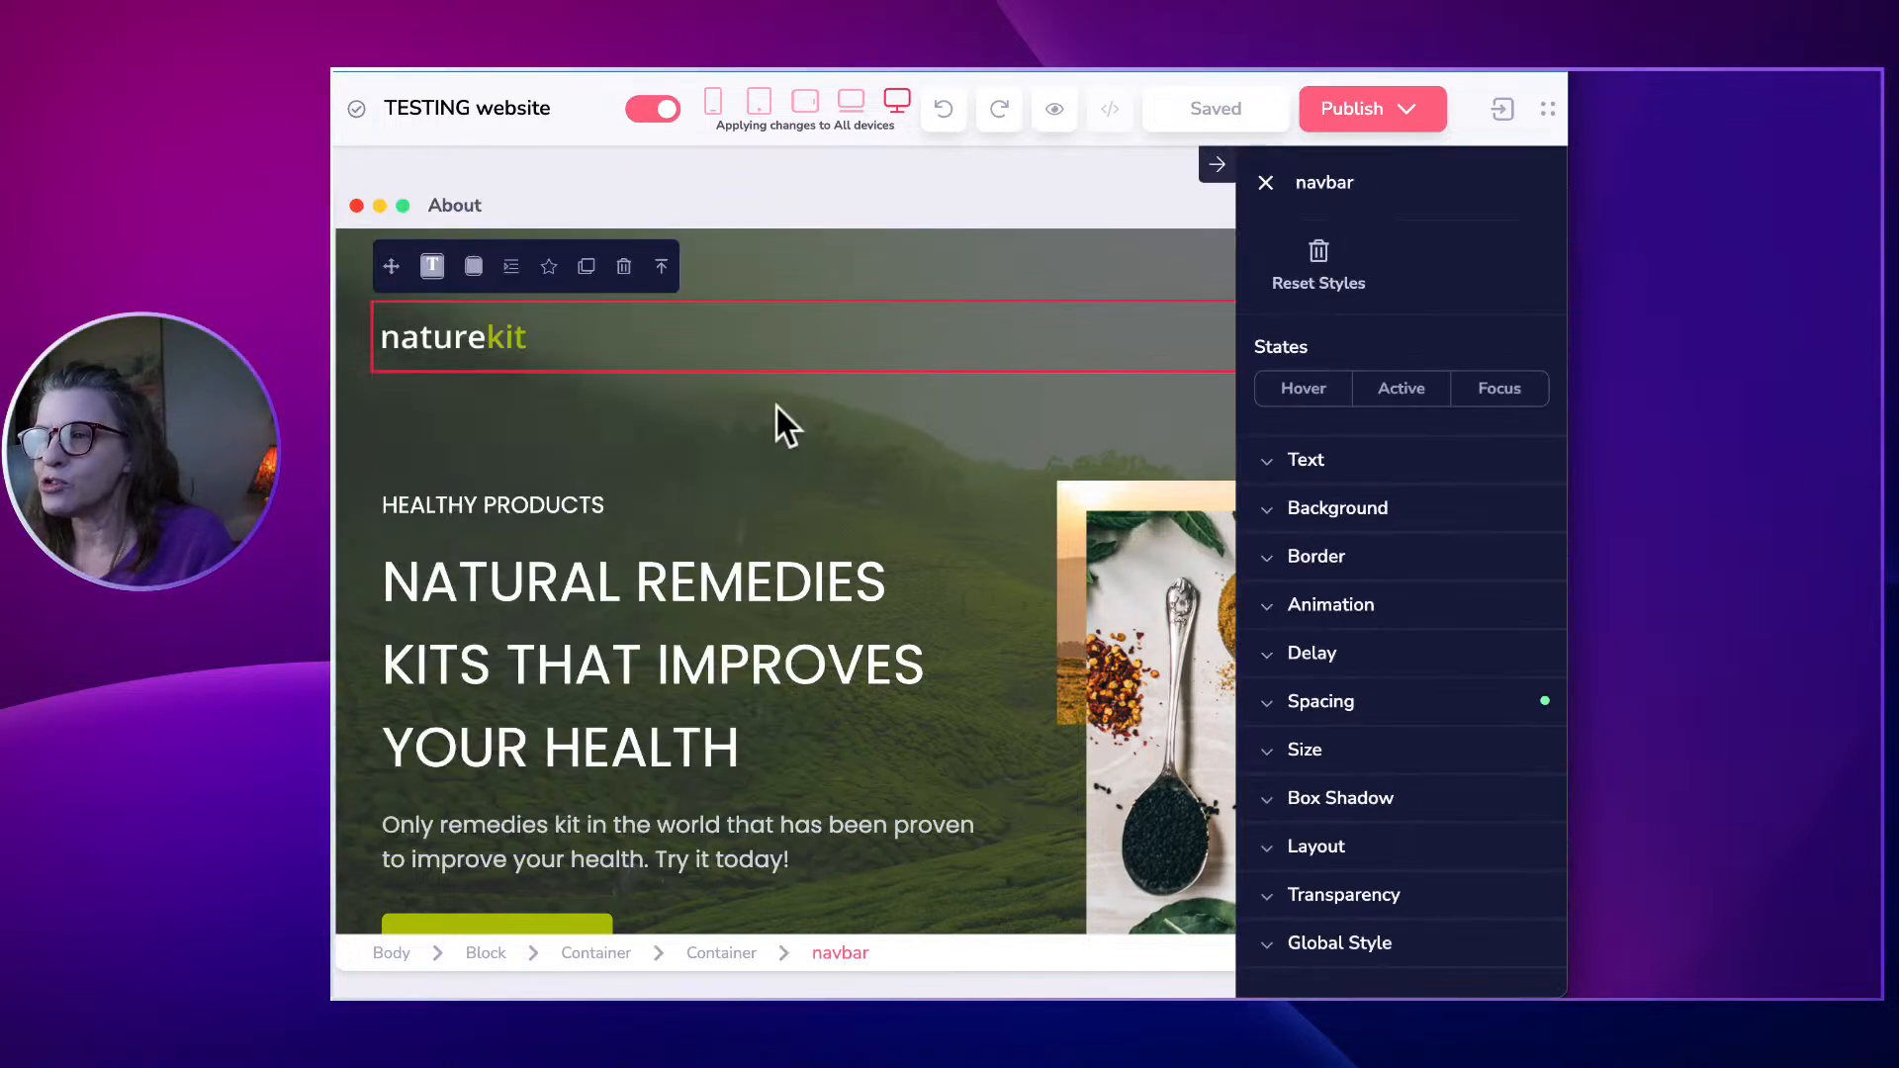
Replace the About hero heading text with 'Kudos Healthy Happy Living' and select it.
scroll(776, 465, "down", 1)
scroll(776, 475, "up", 1)
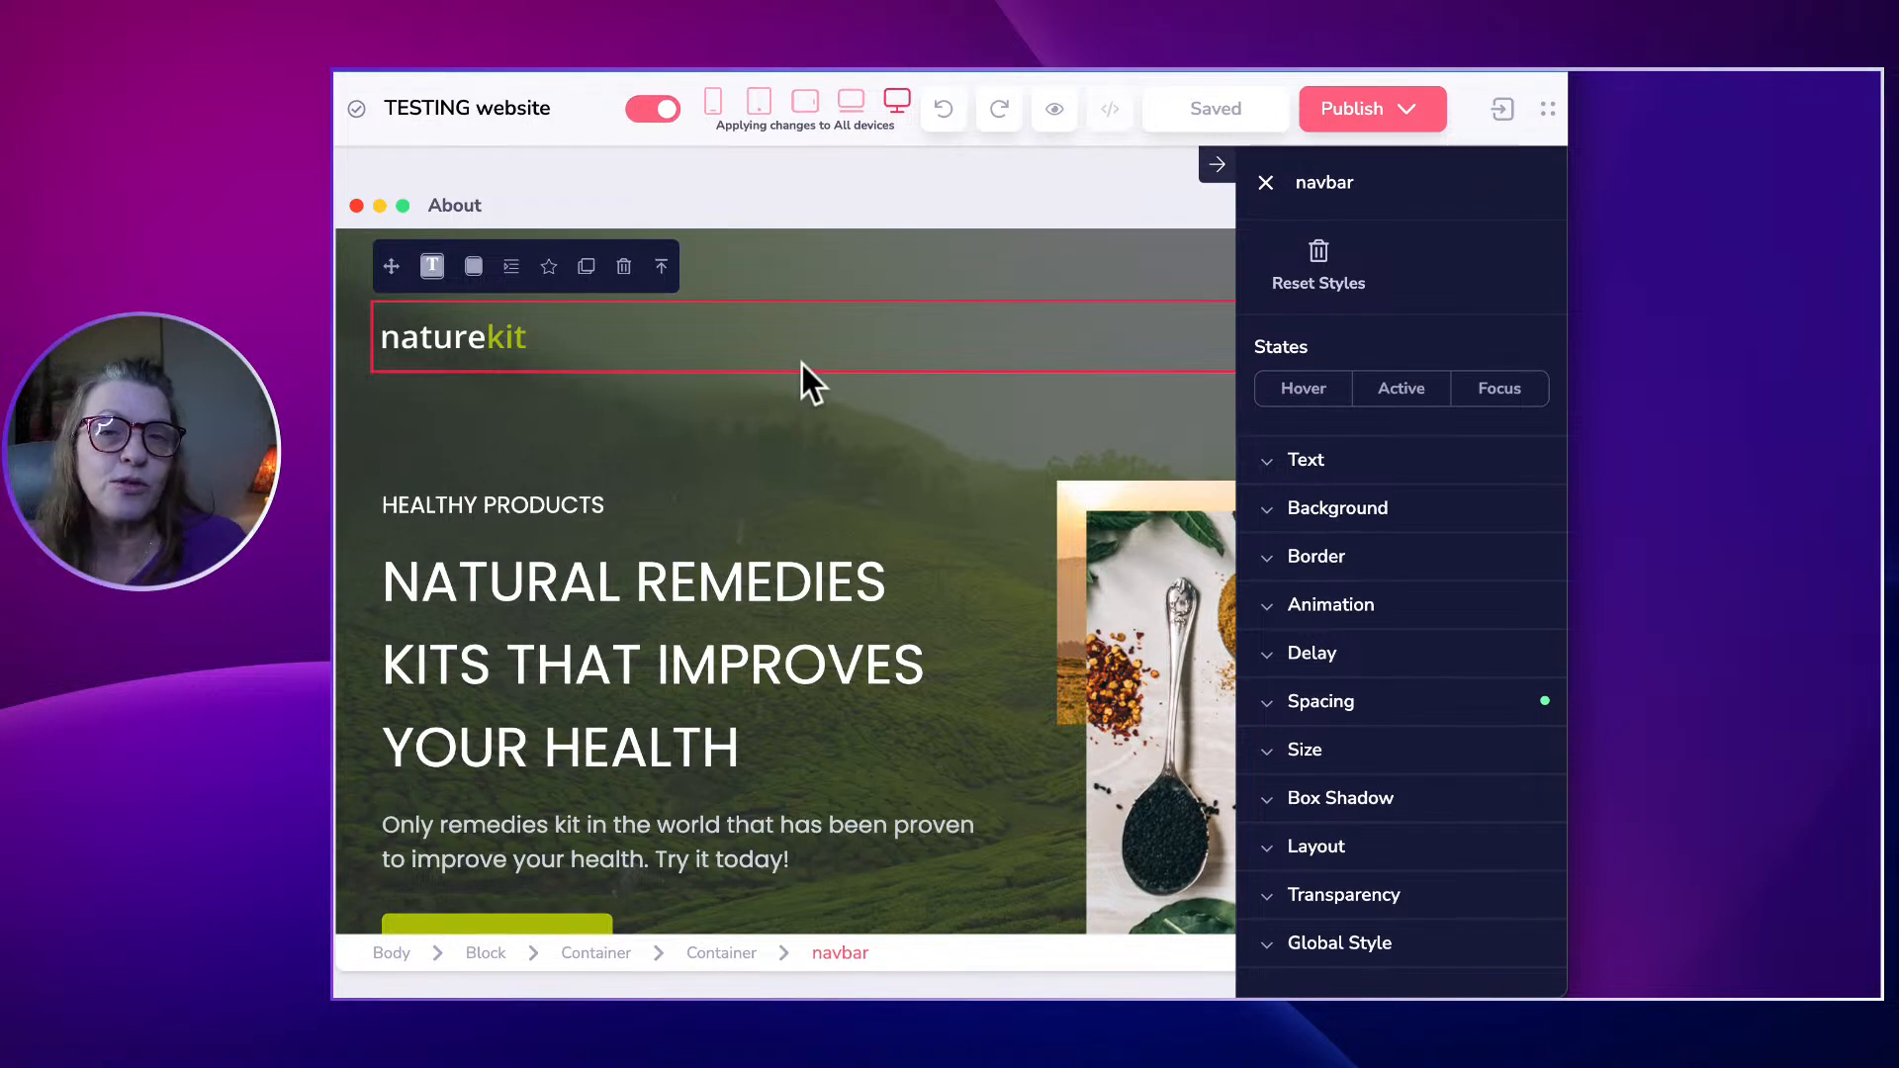
left_click(662, 600)
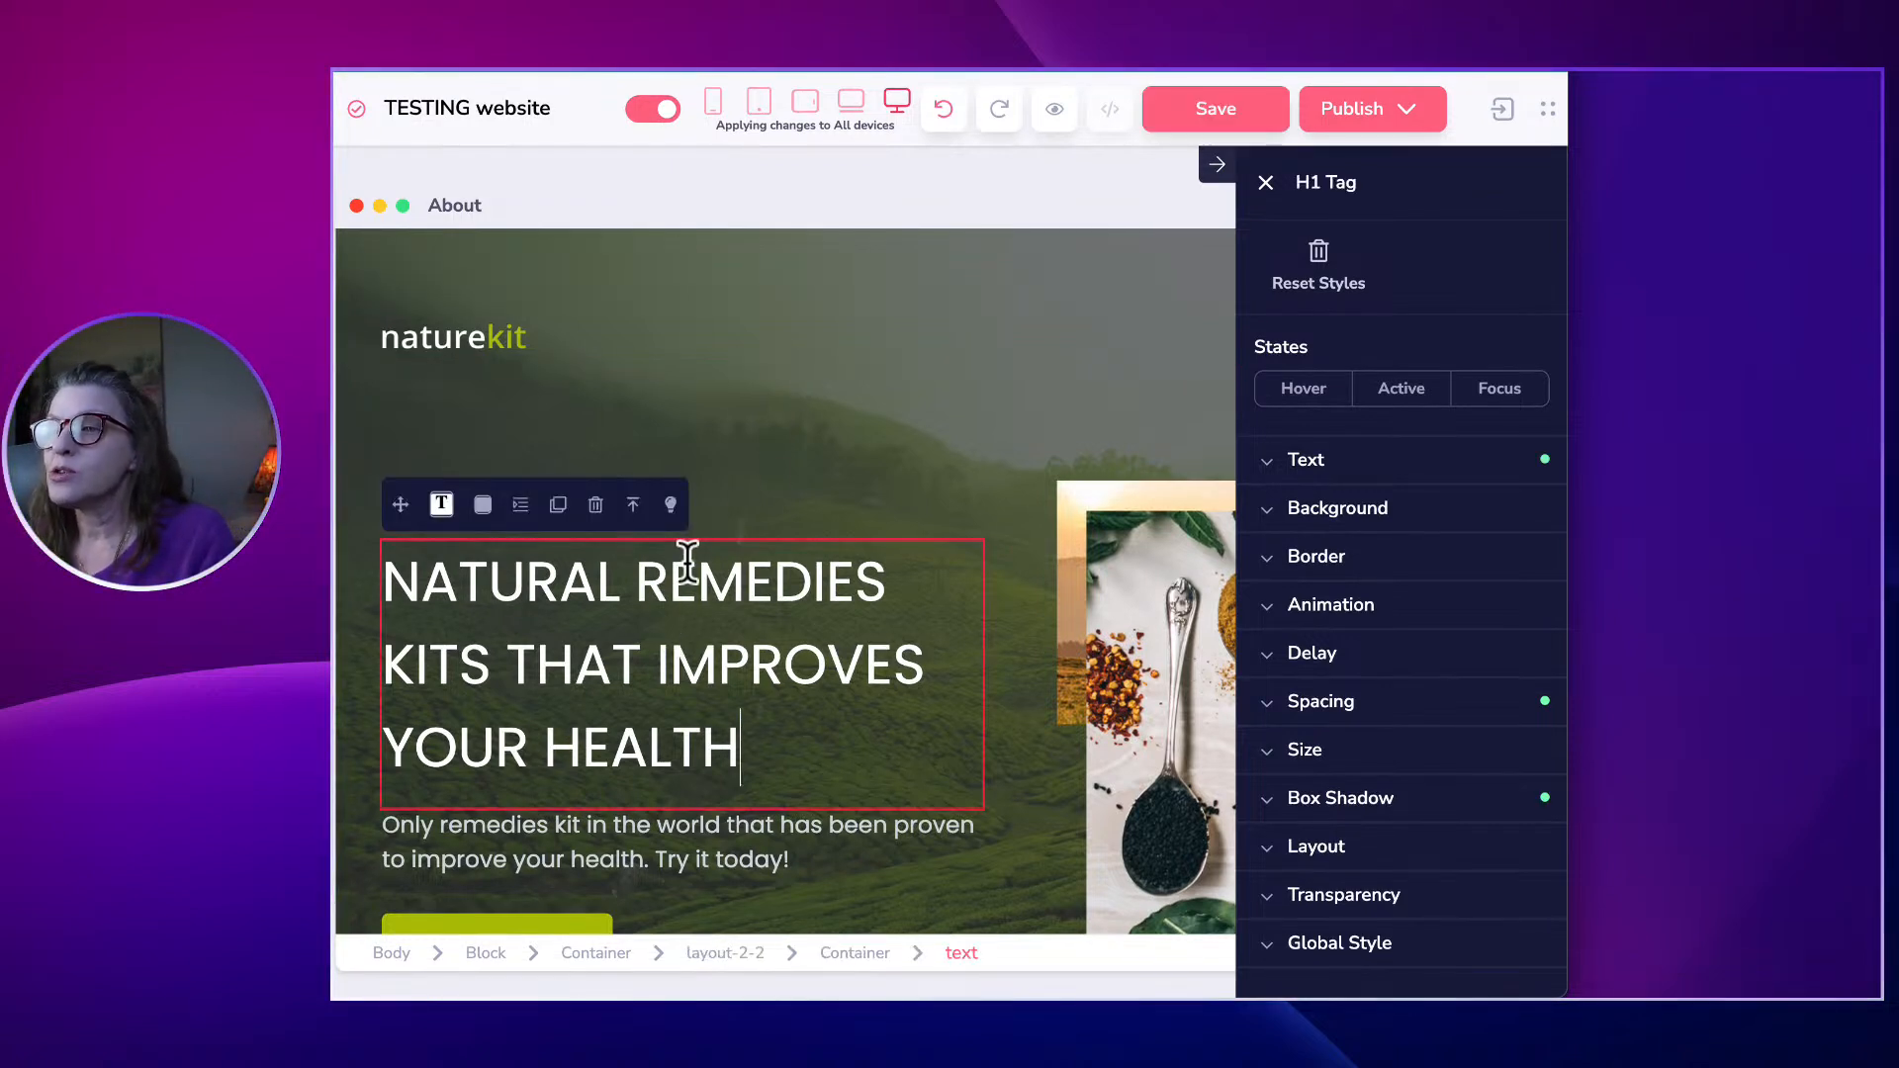
scroll(686, 549, "down", 2)
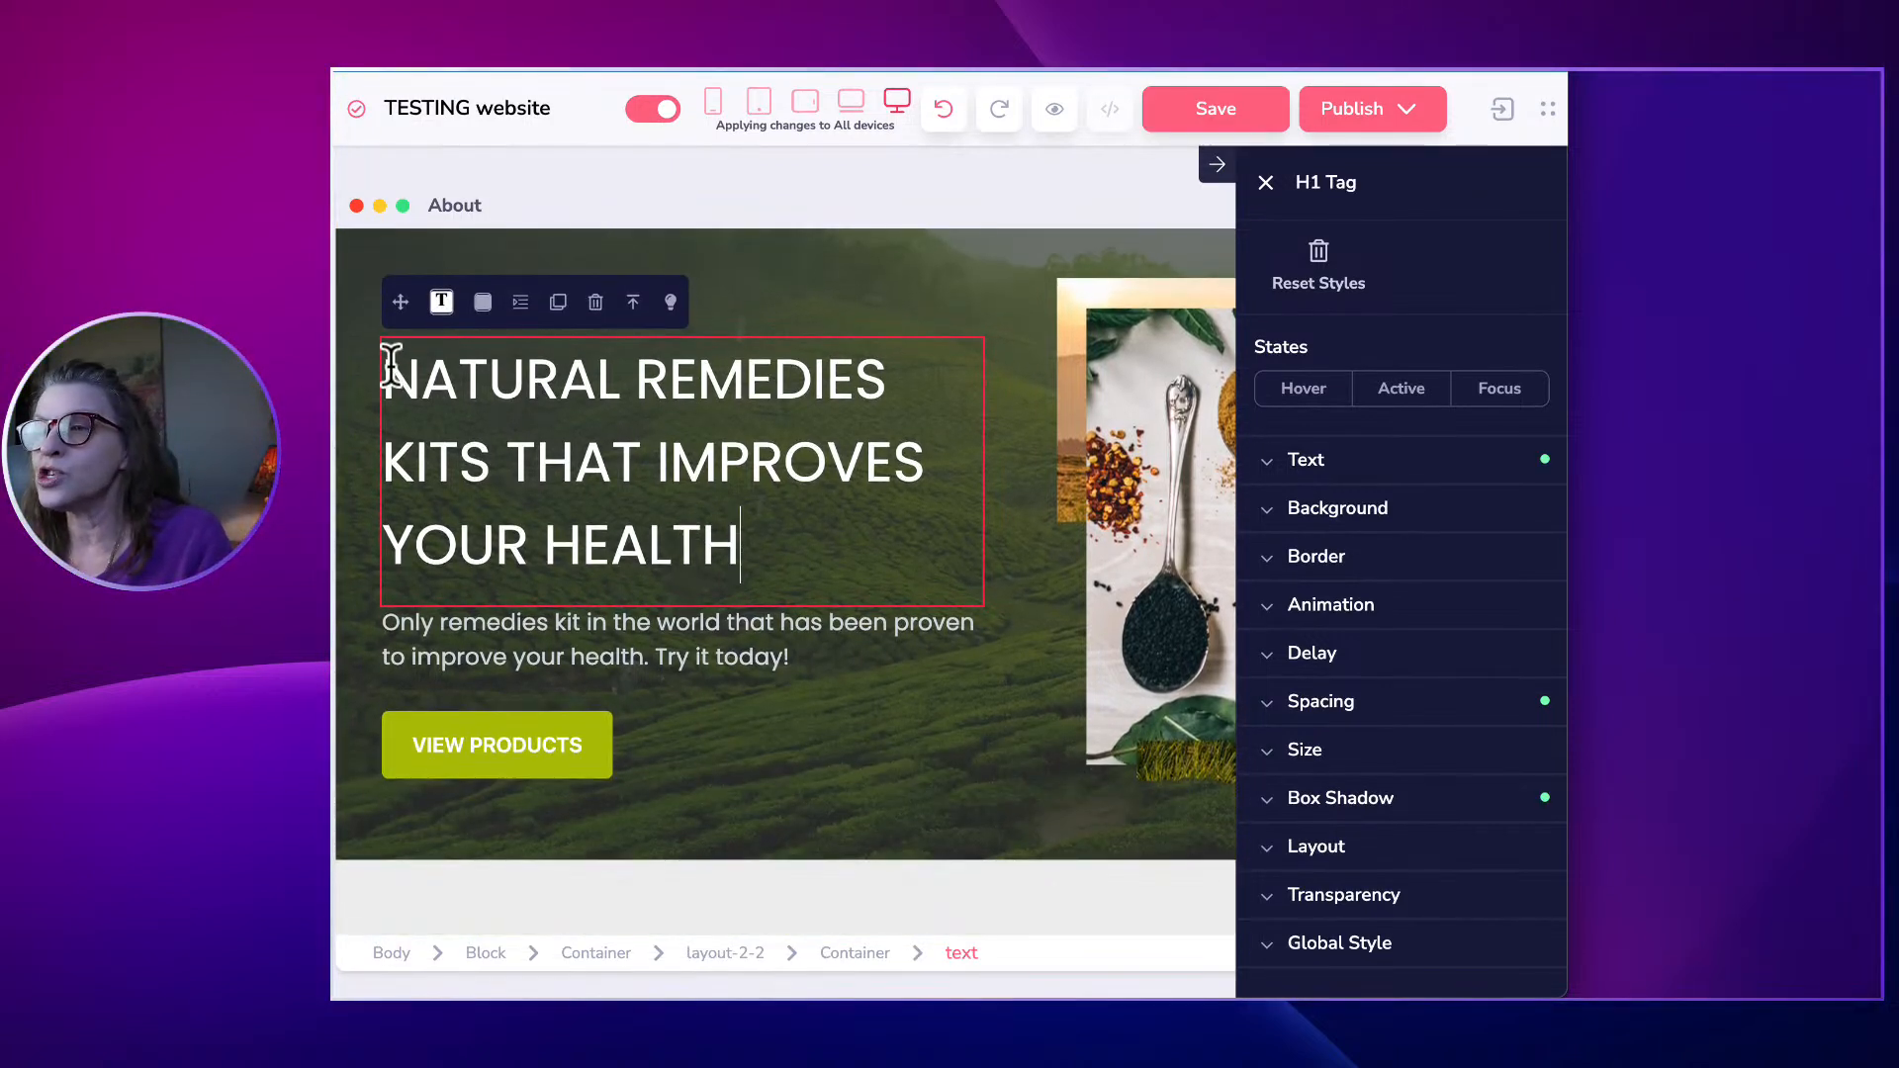
mouse_move(384, 373)
left_mouse_down()
mouse_move(606, 390)
mouse_move(788, 487)
mouse_move(790, 524)
left_mouse_up()
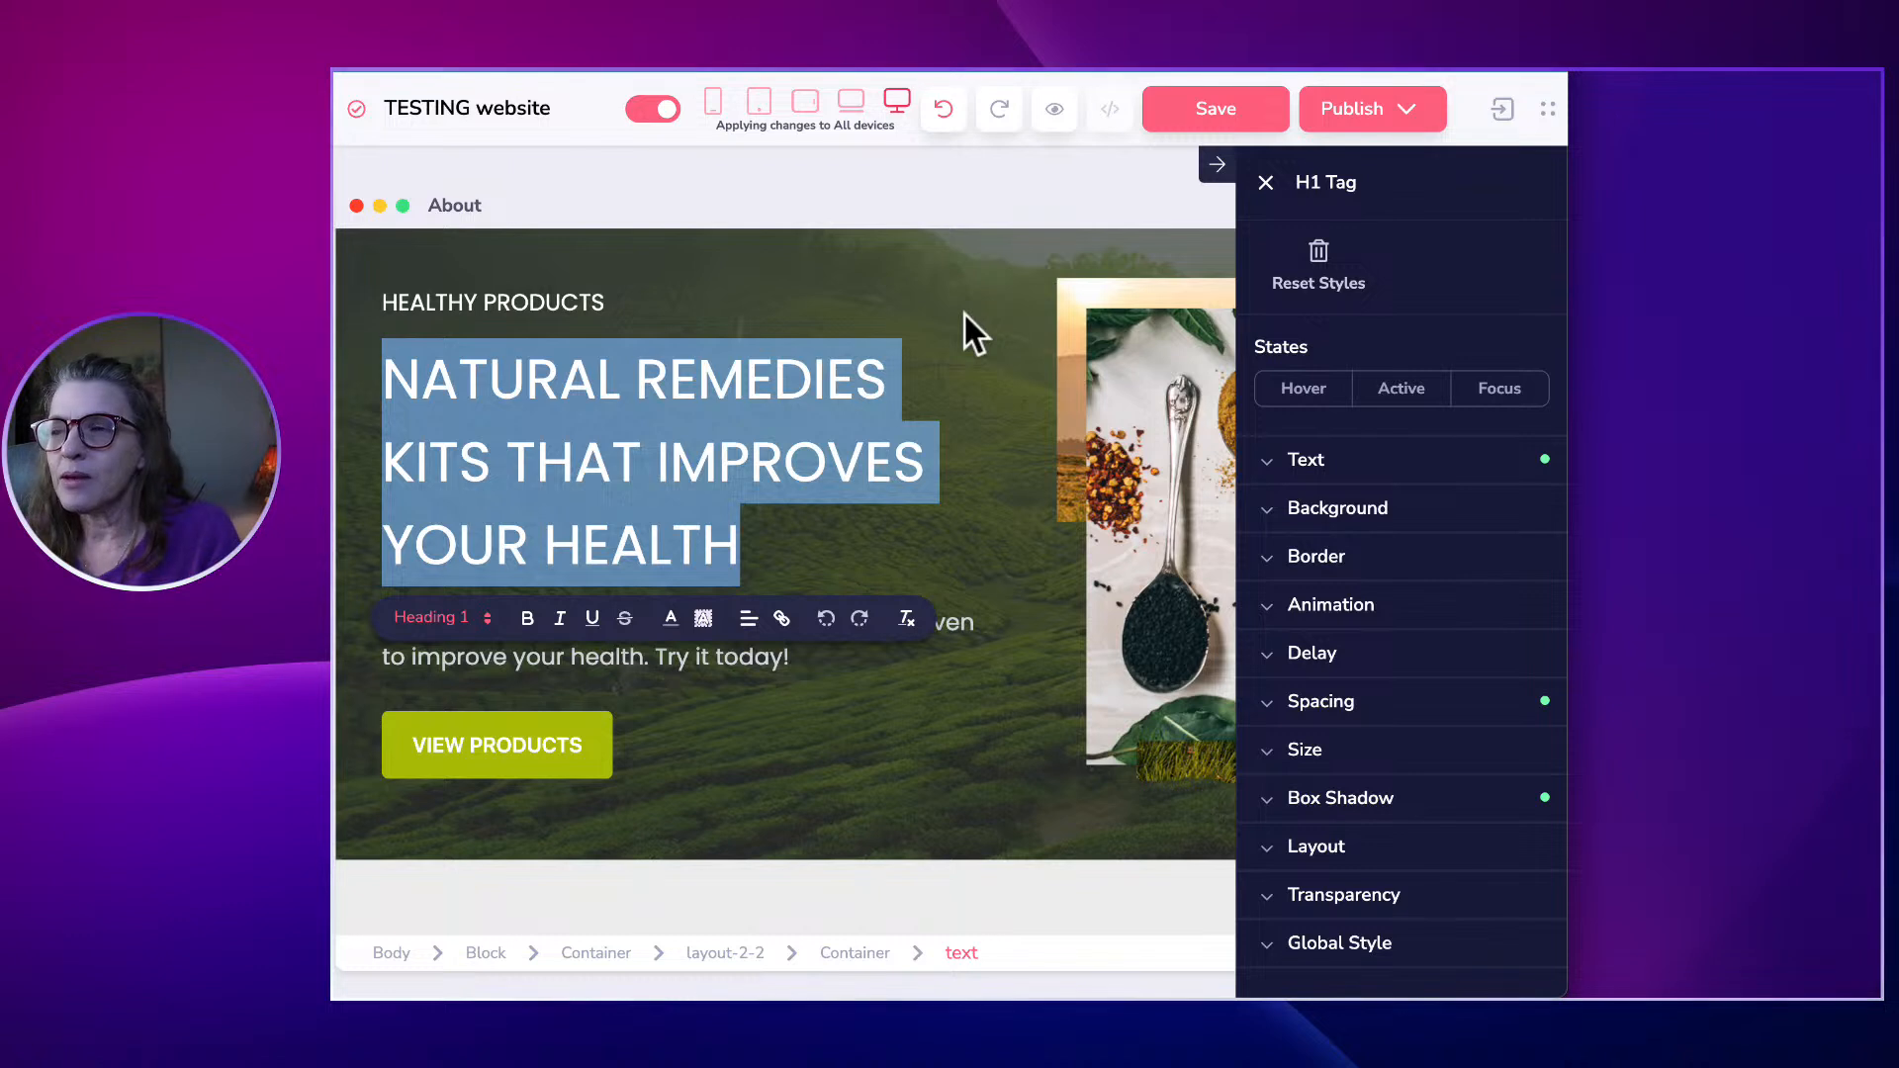
type("KUdos")
key("BackSpace")
key("BackSpace")
key("BackSpace")
key("BackSpace")
key("BackSpace")
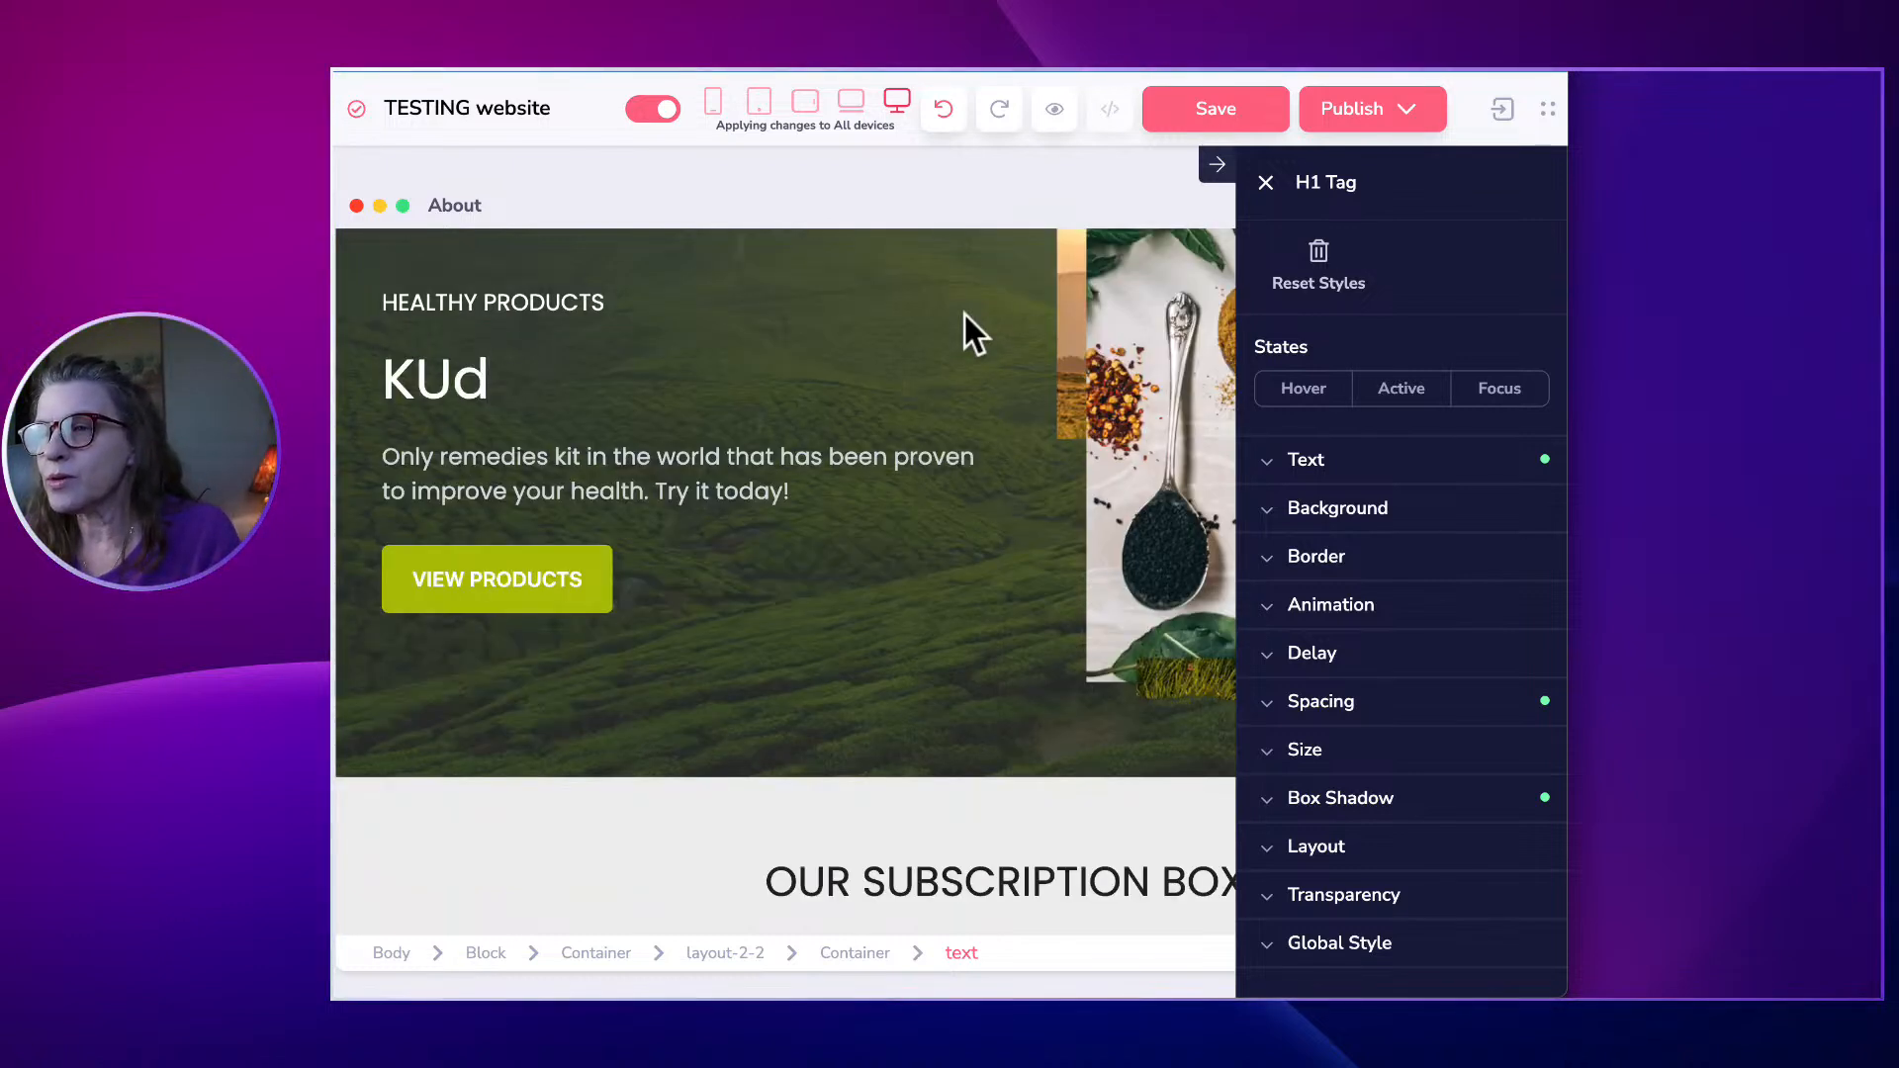
type("Kudos ")
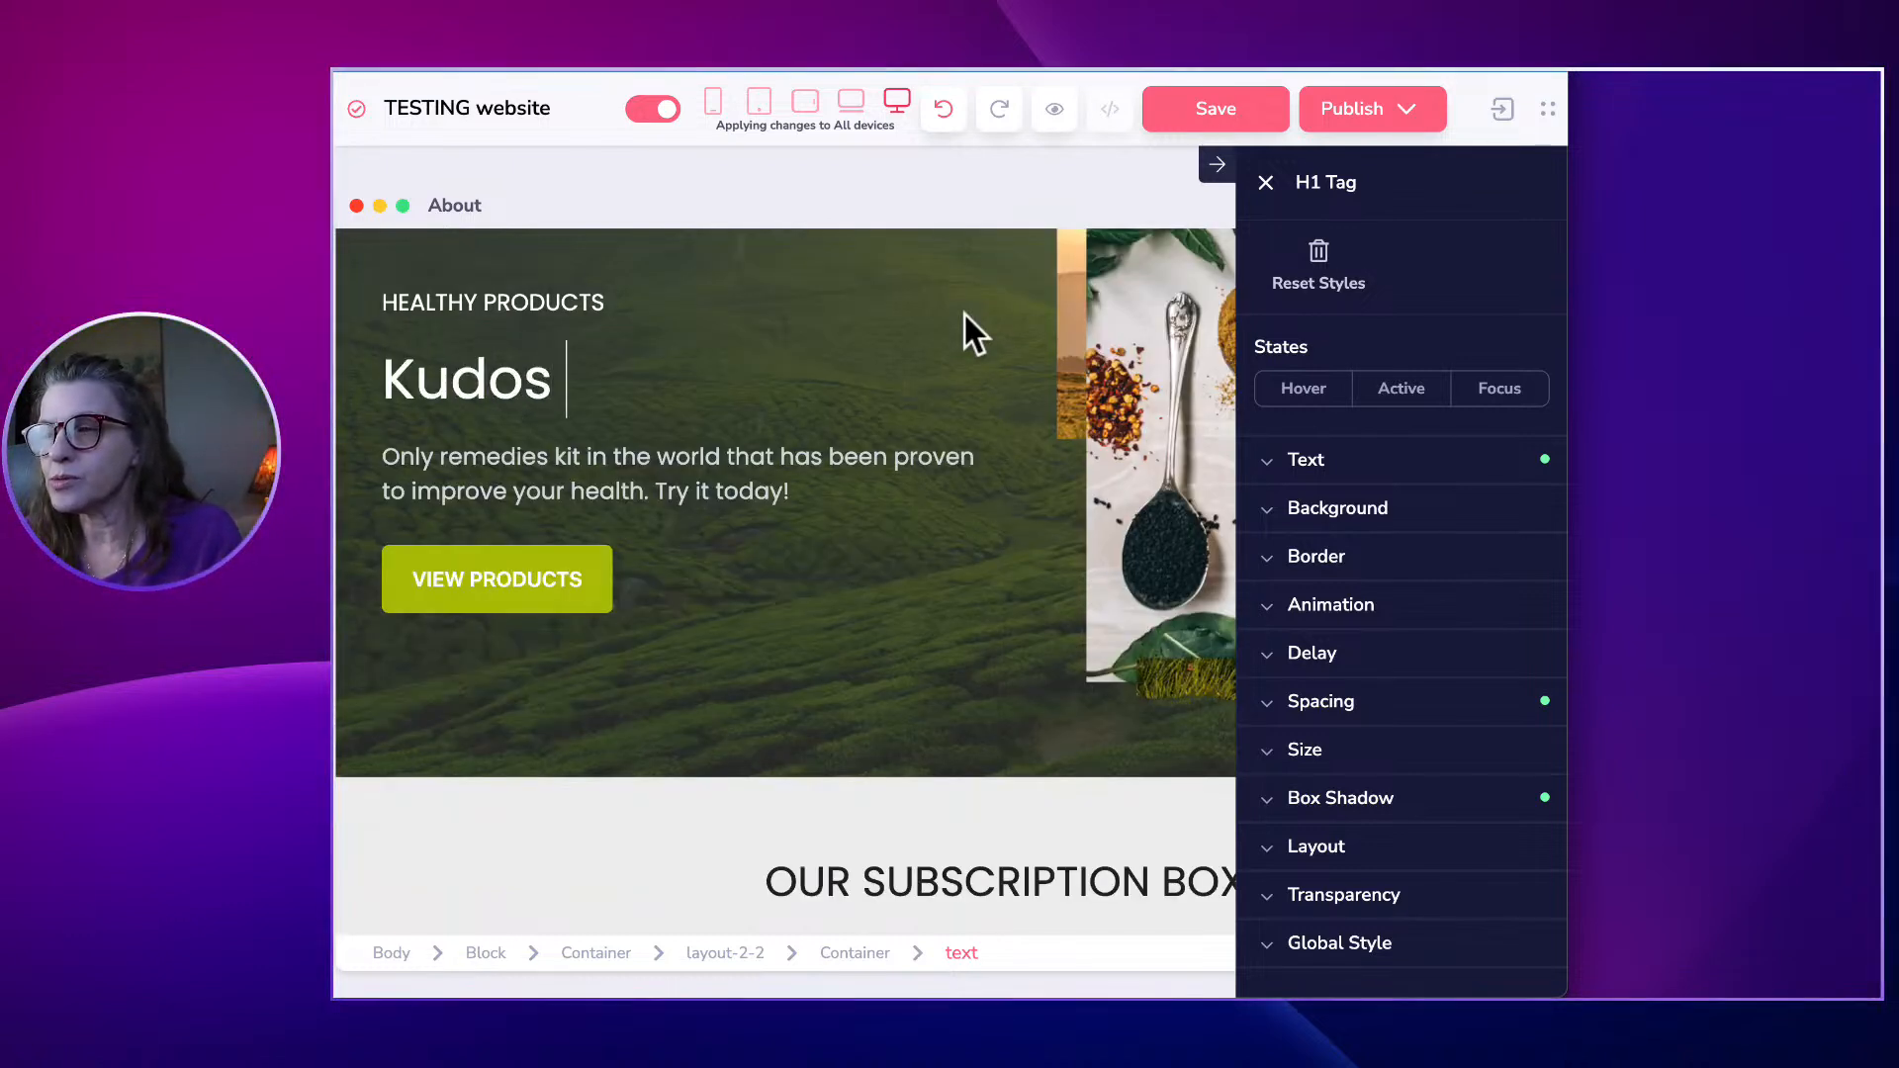
type("Healthy Happy ")
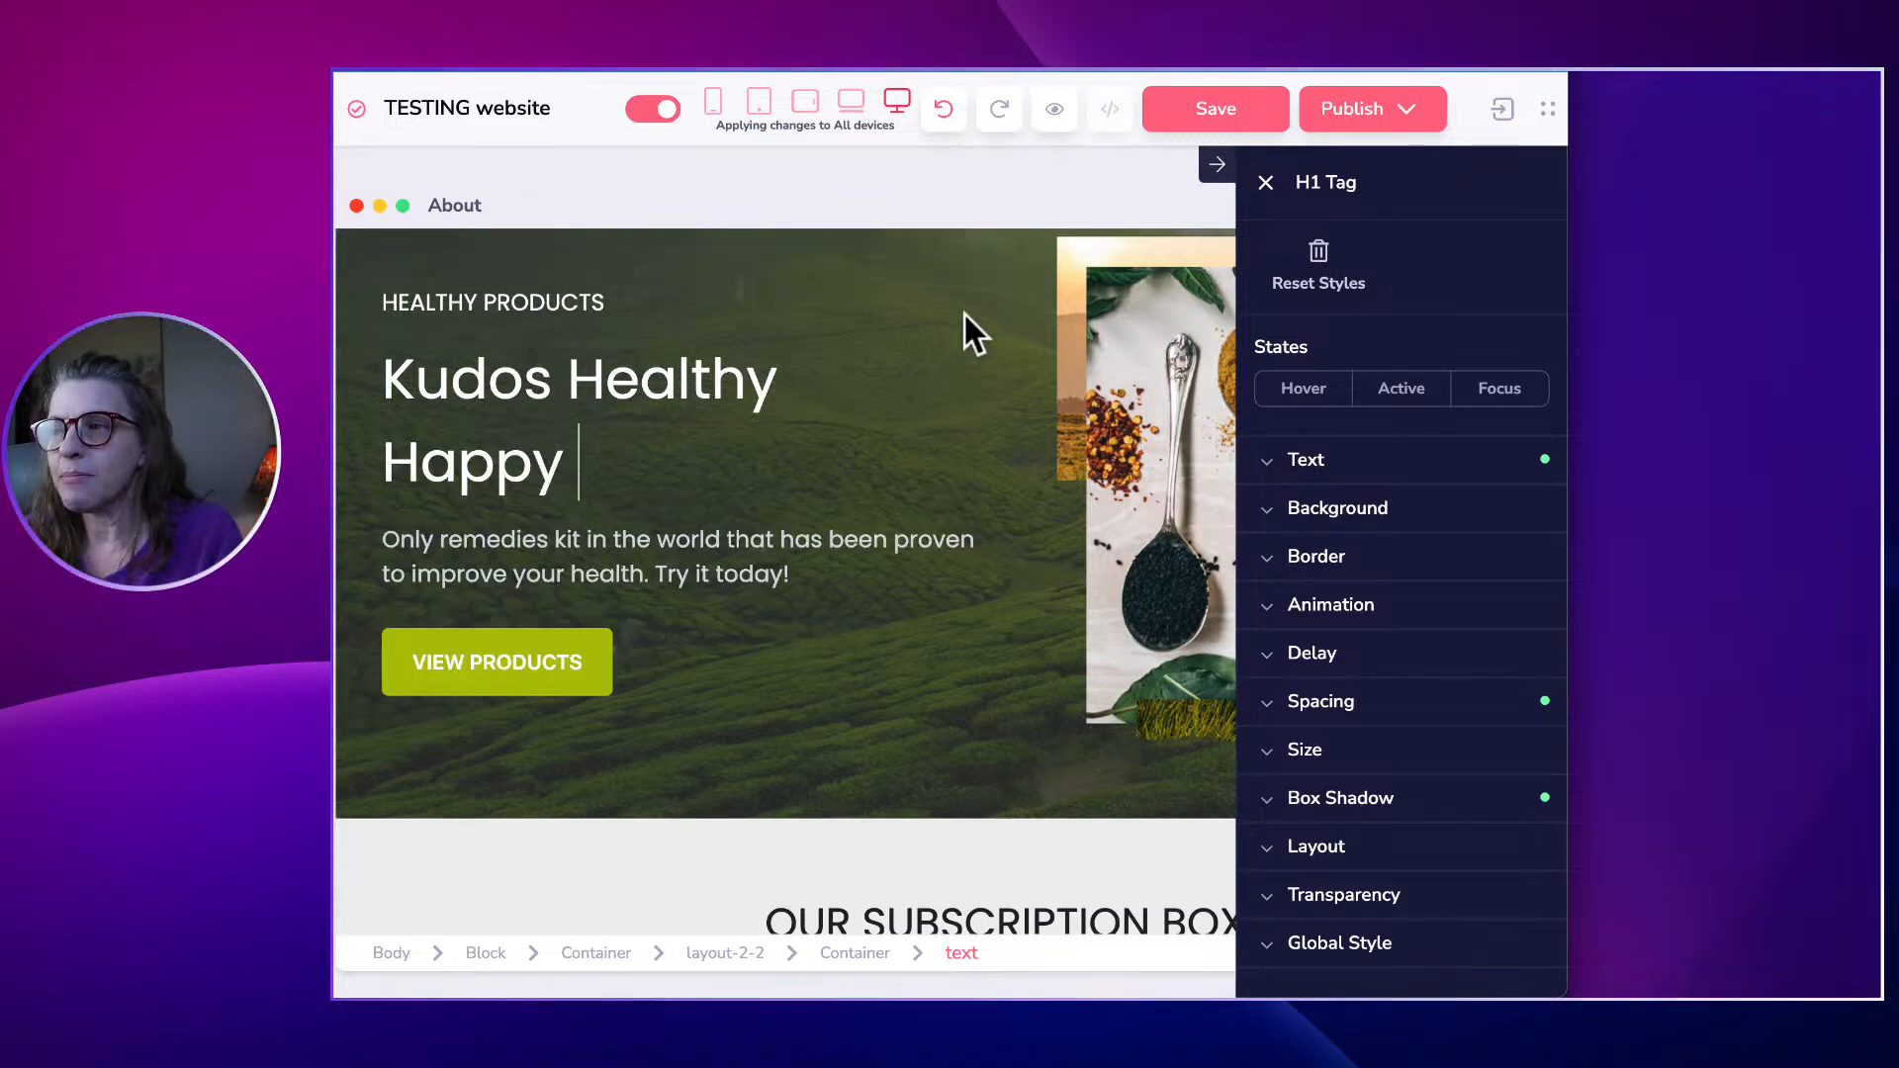
type("Living")
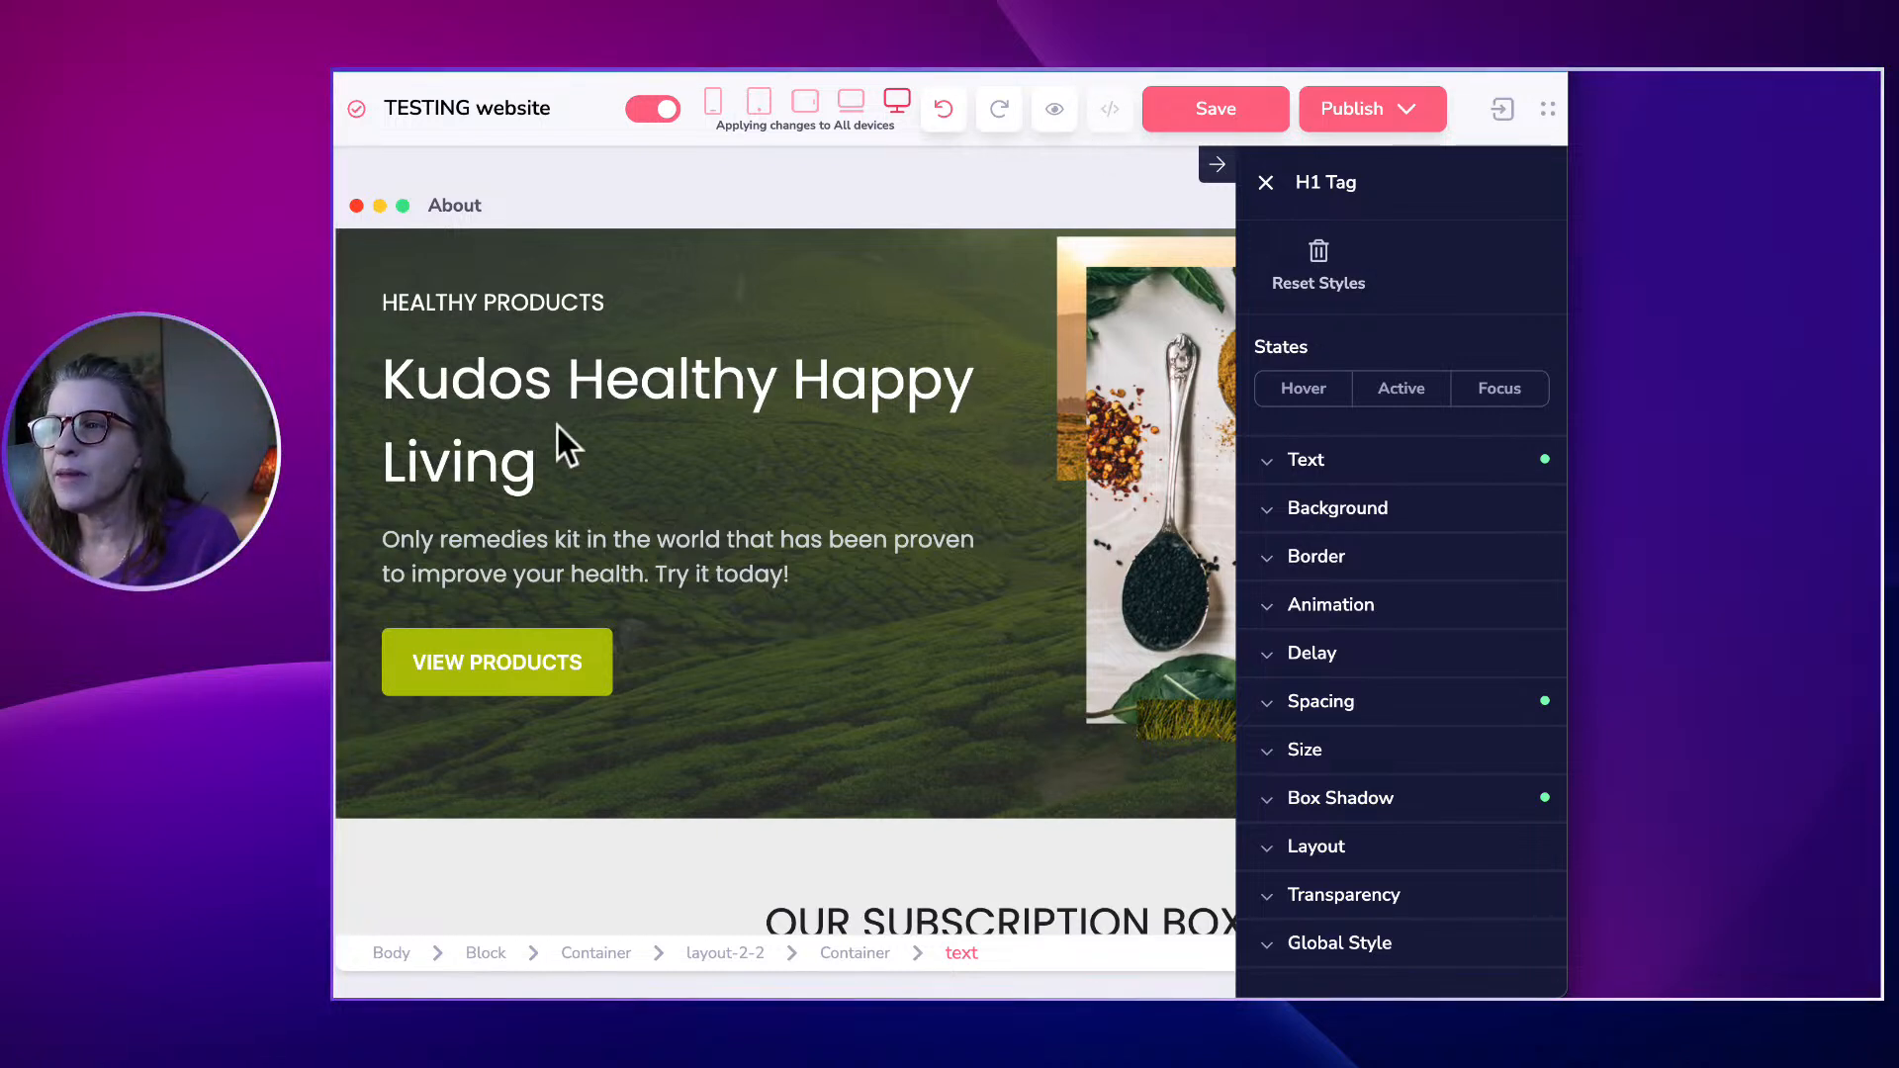
triple_click(506, 442)
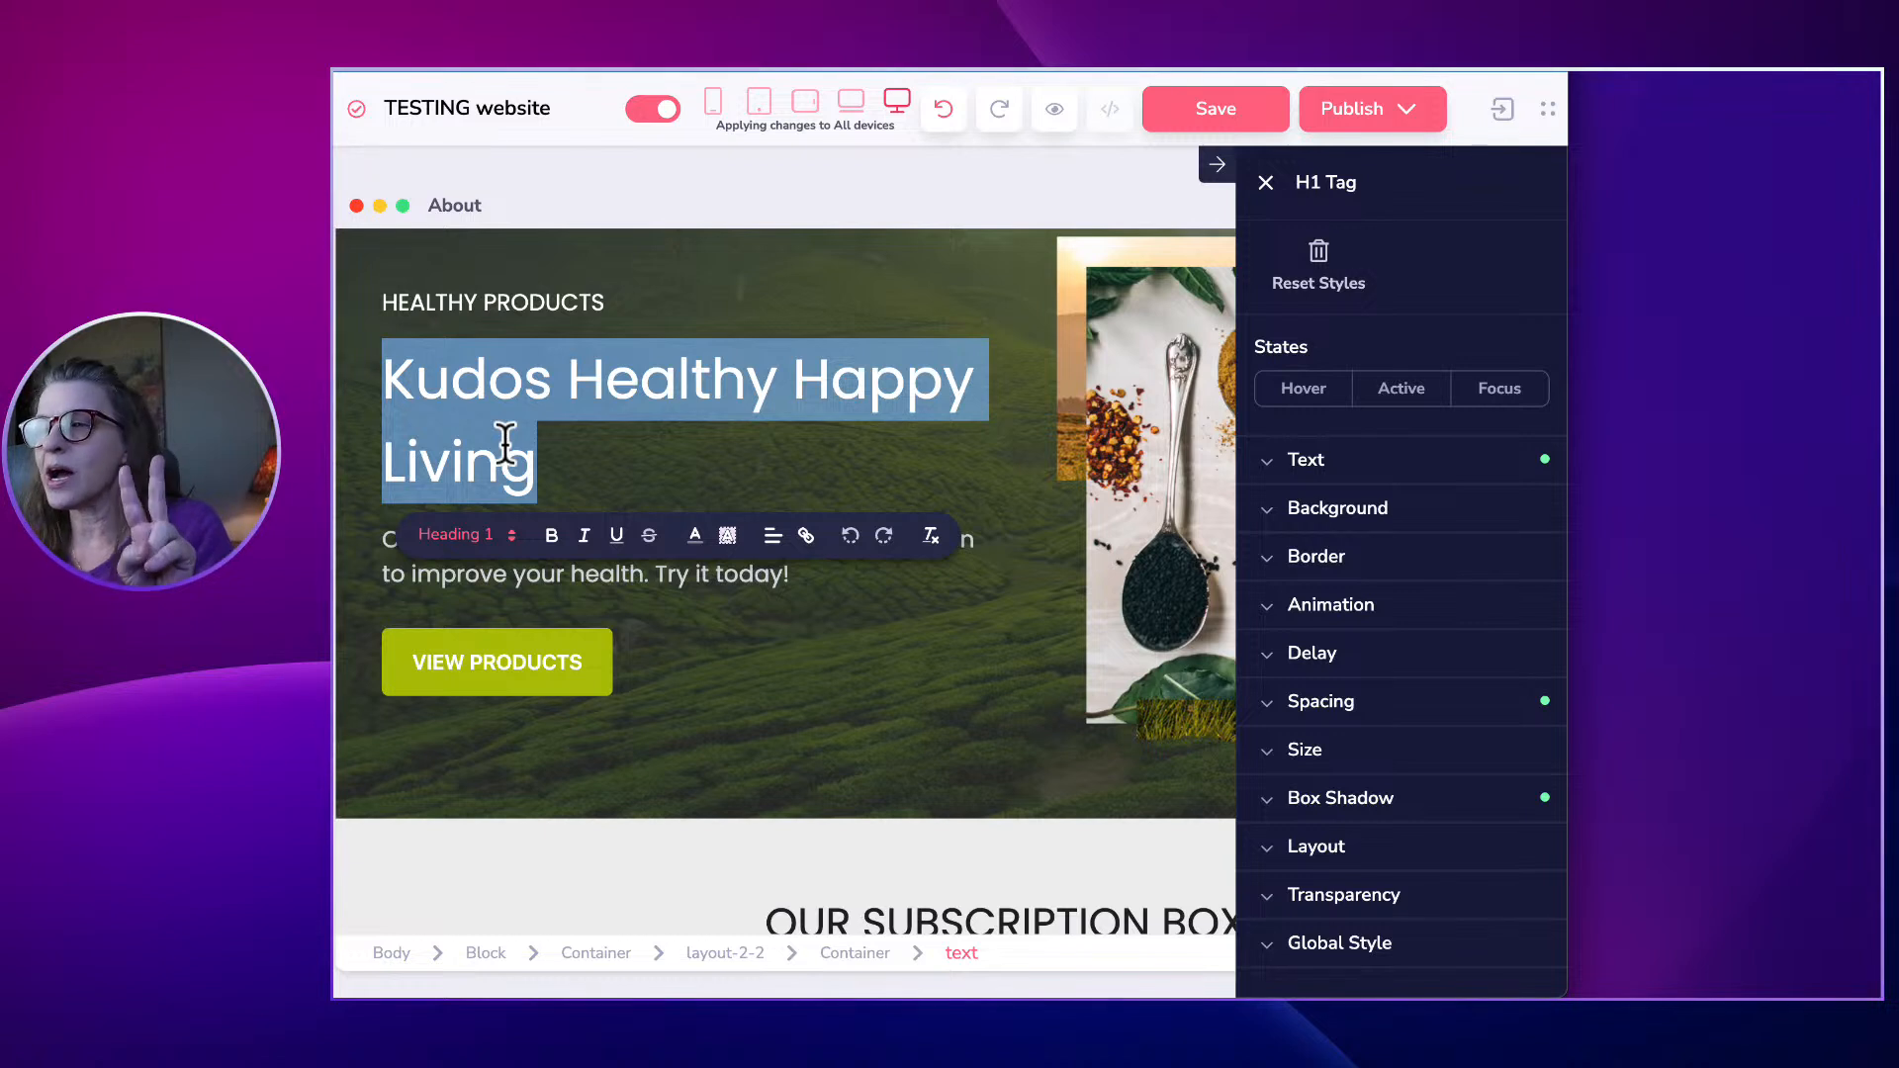
Close the colour picker and reselect the whole 'Kudos Healthy Happy Living' heading for Text styling.
left_click(697, 539)
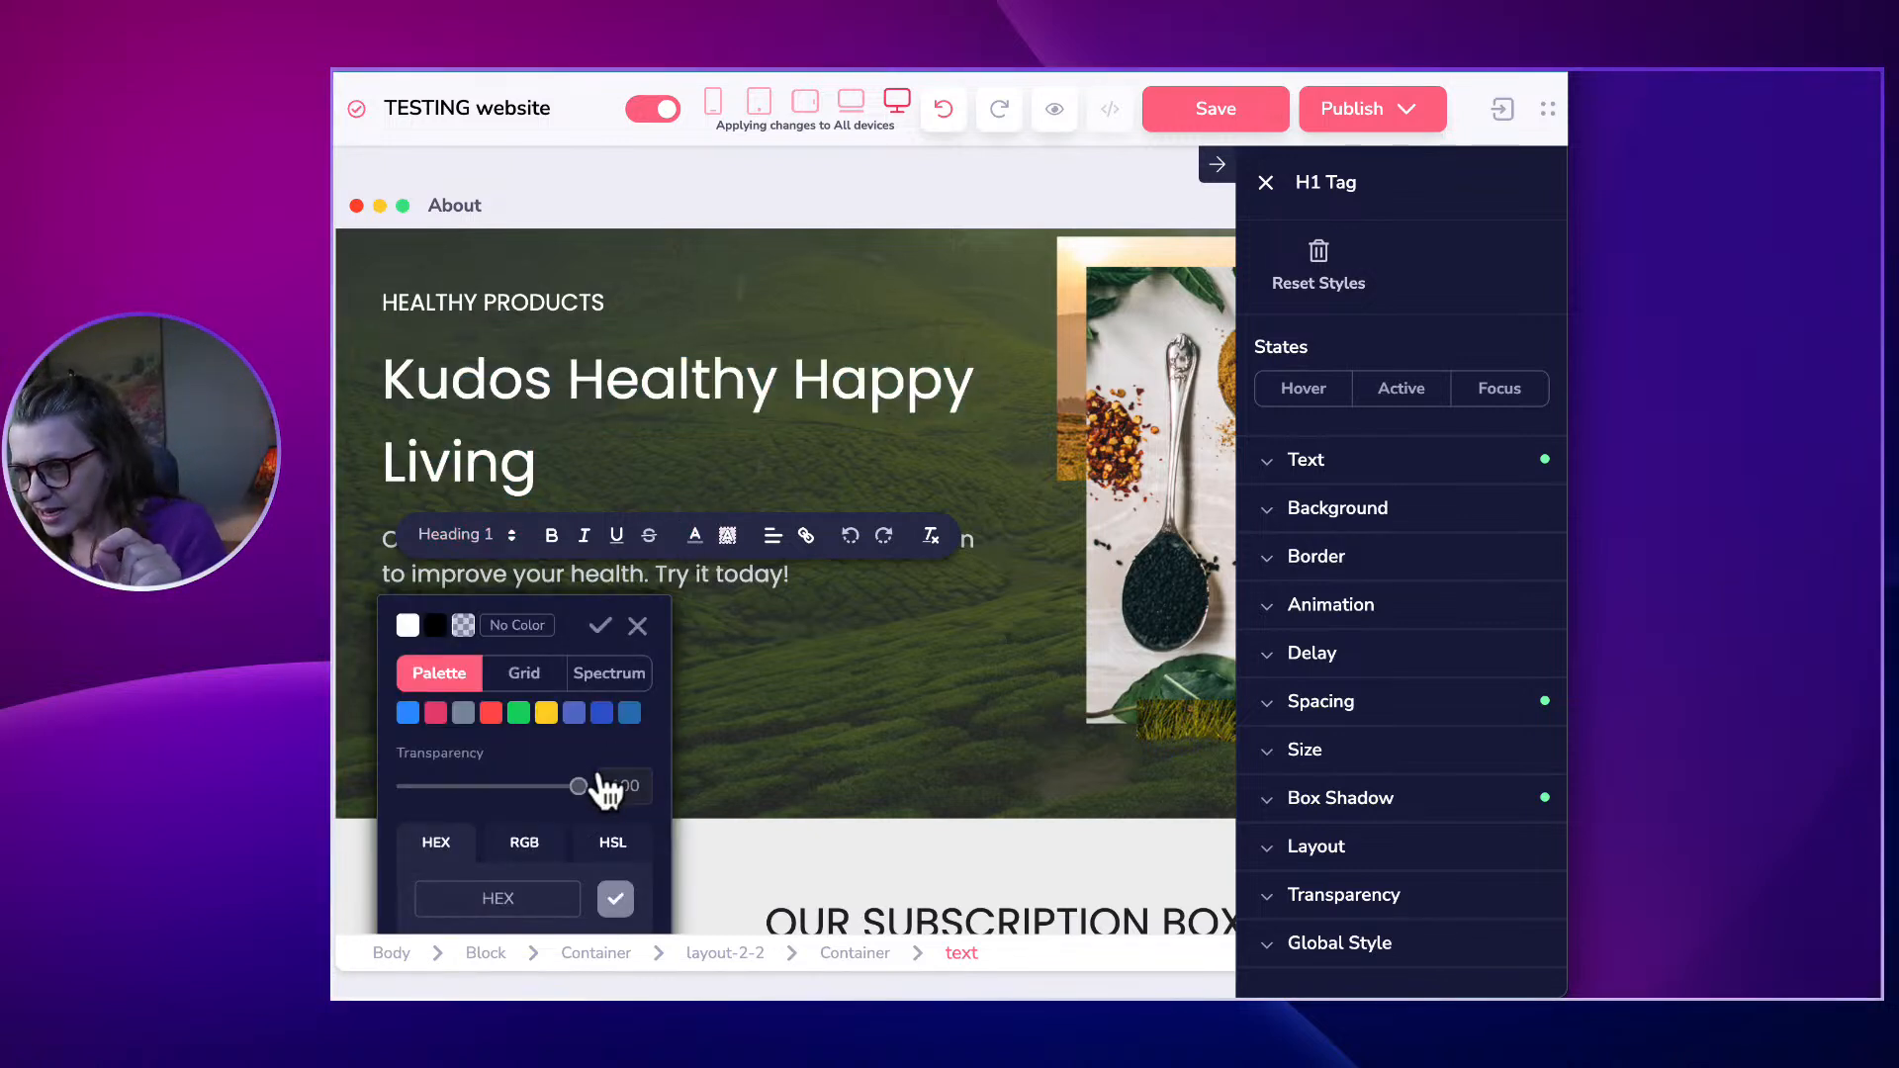
mouse_move(473, 722)
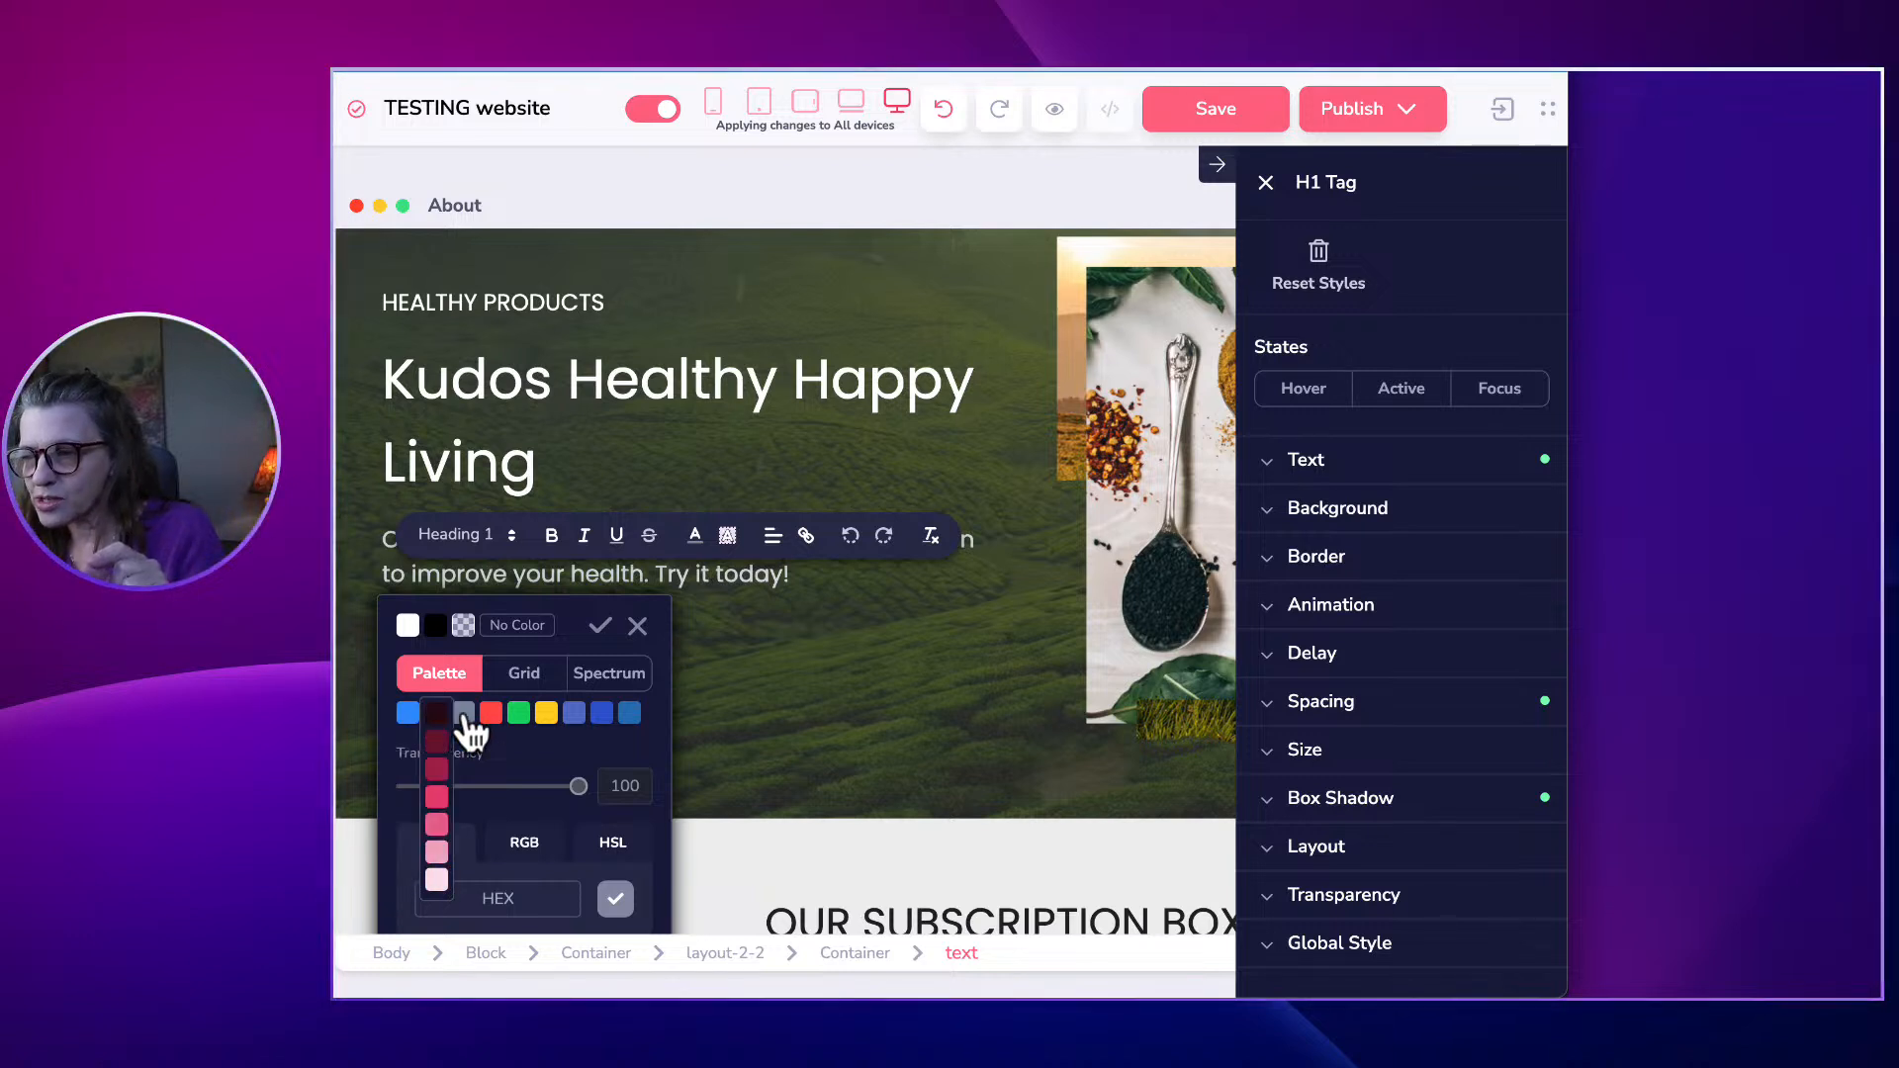
mouse_move(550, 722)
scroll(585, 789, "down", 1)
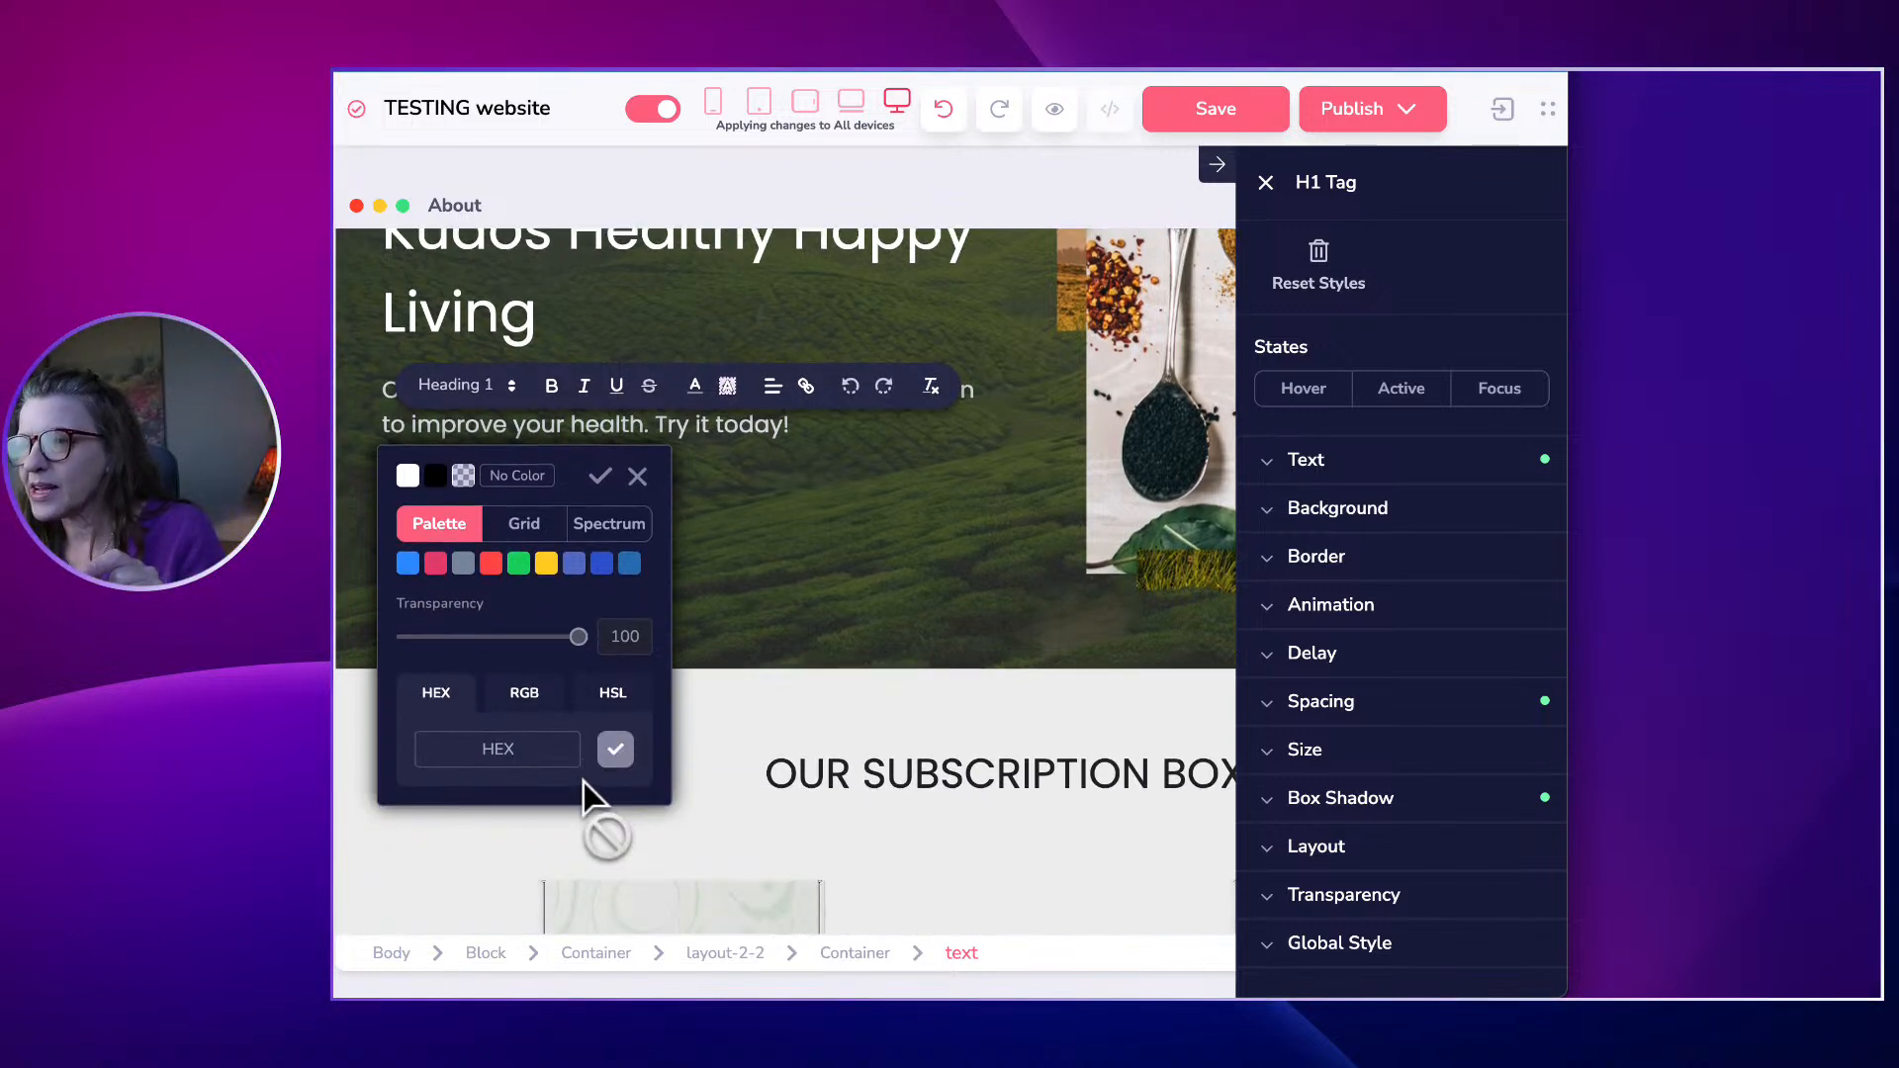
scroll(593, 791, "up", 1)
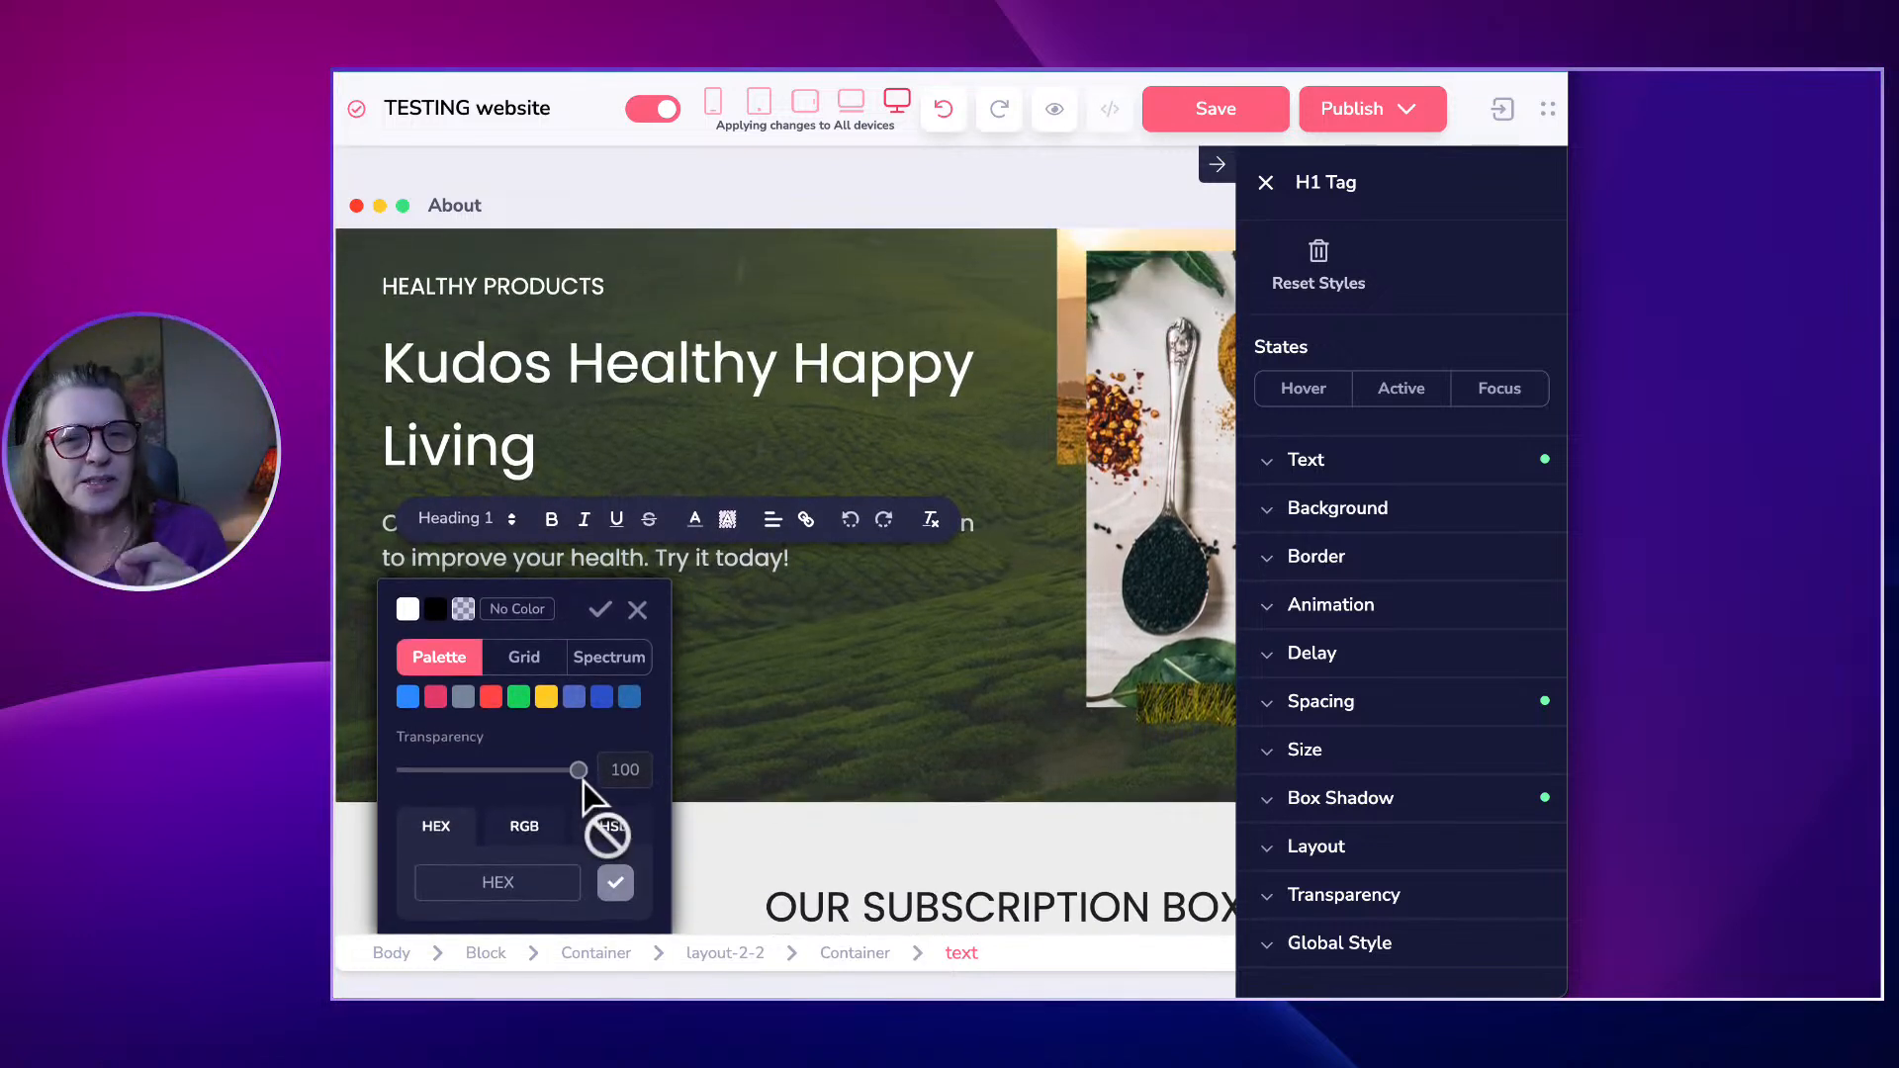
left_click(754, 410)
triple_click(731, 386)
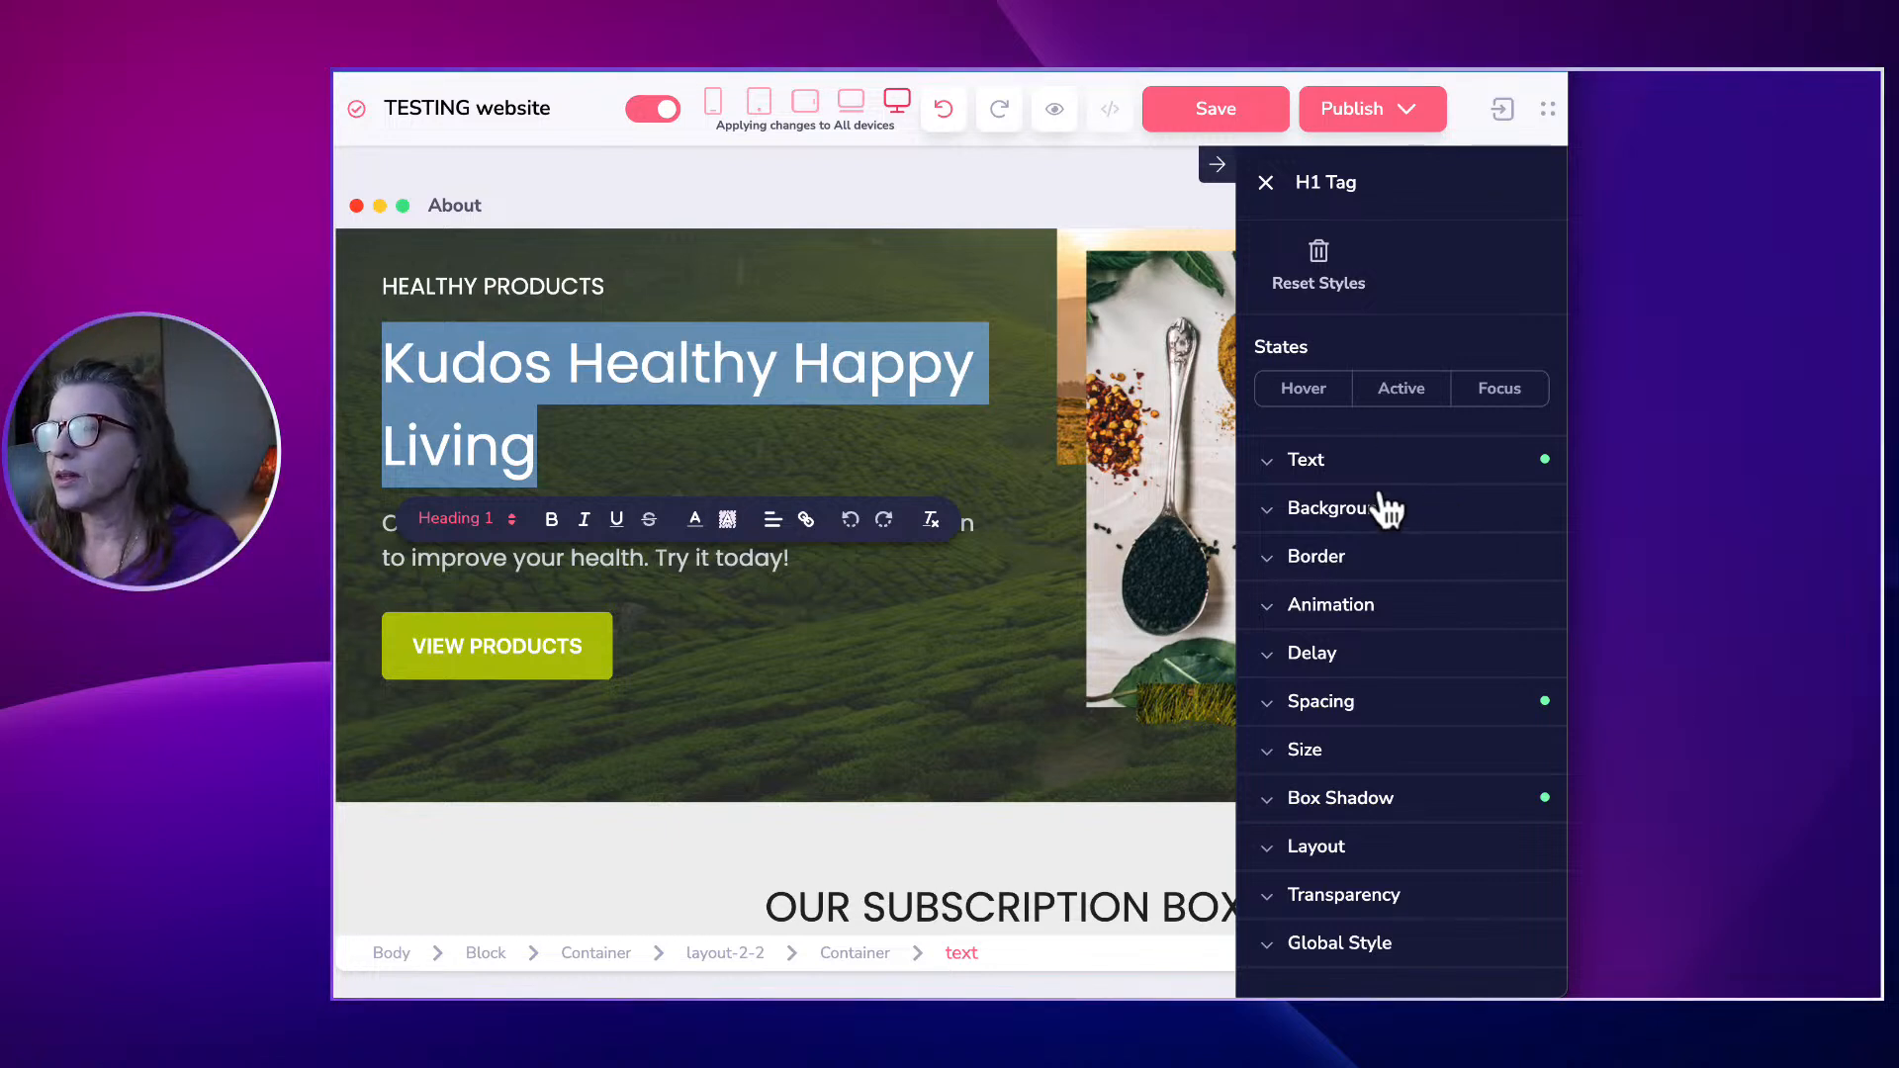
left_click(1305, 465)
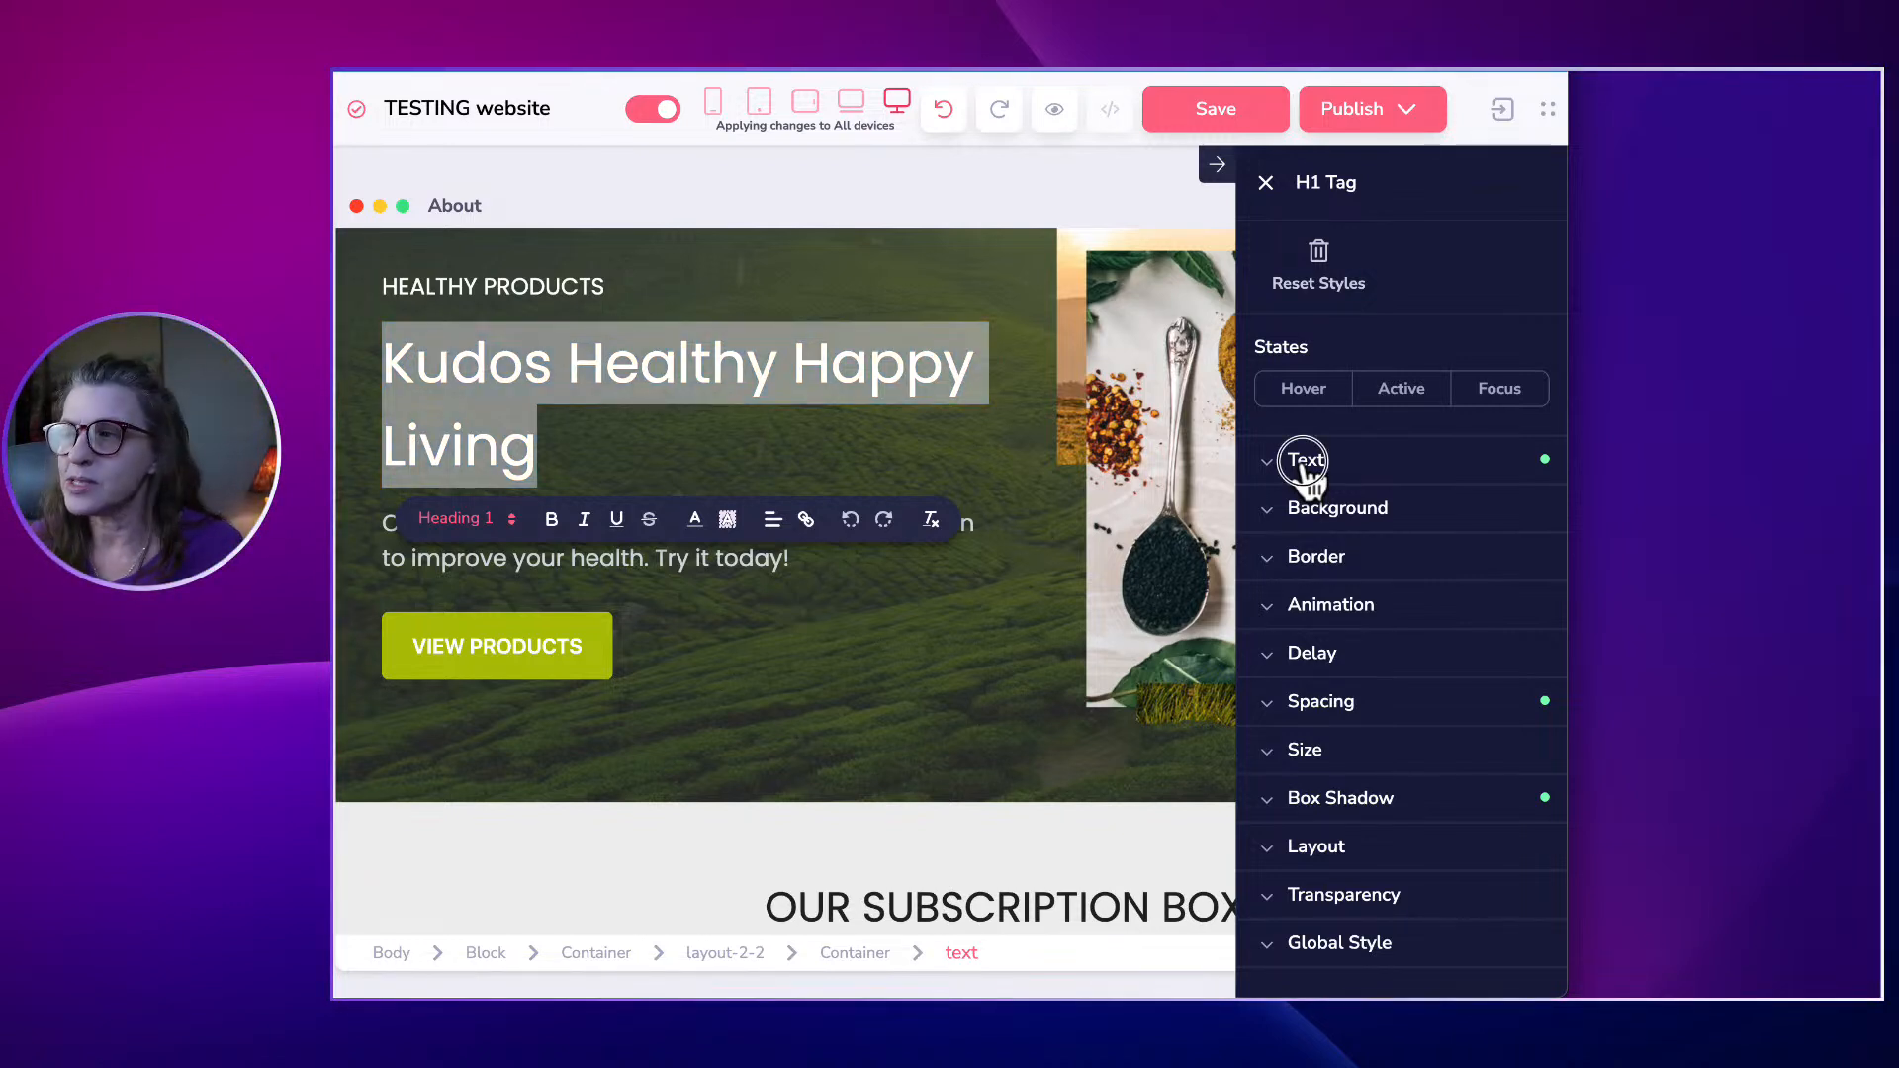
Try Asap and then Lobster as the hero heading's font.
left_click(1304, 463)
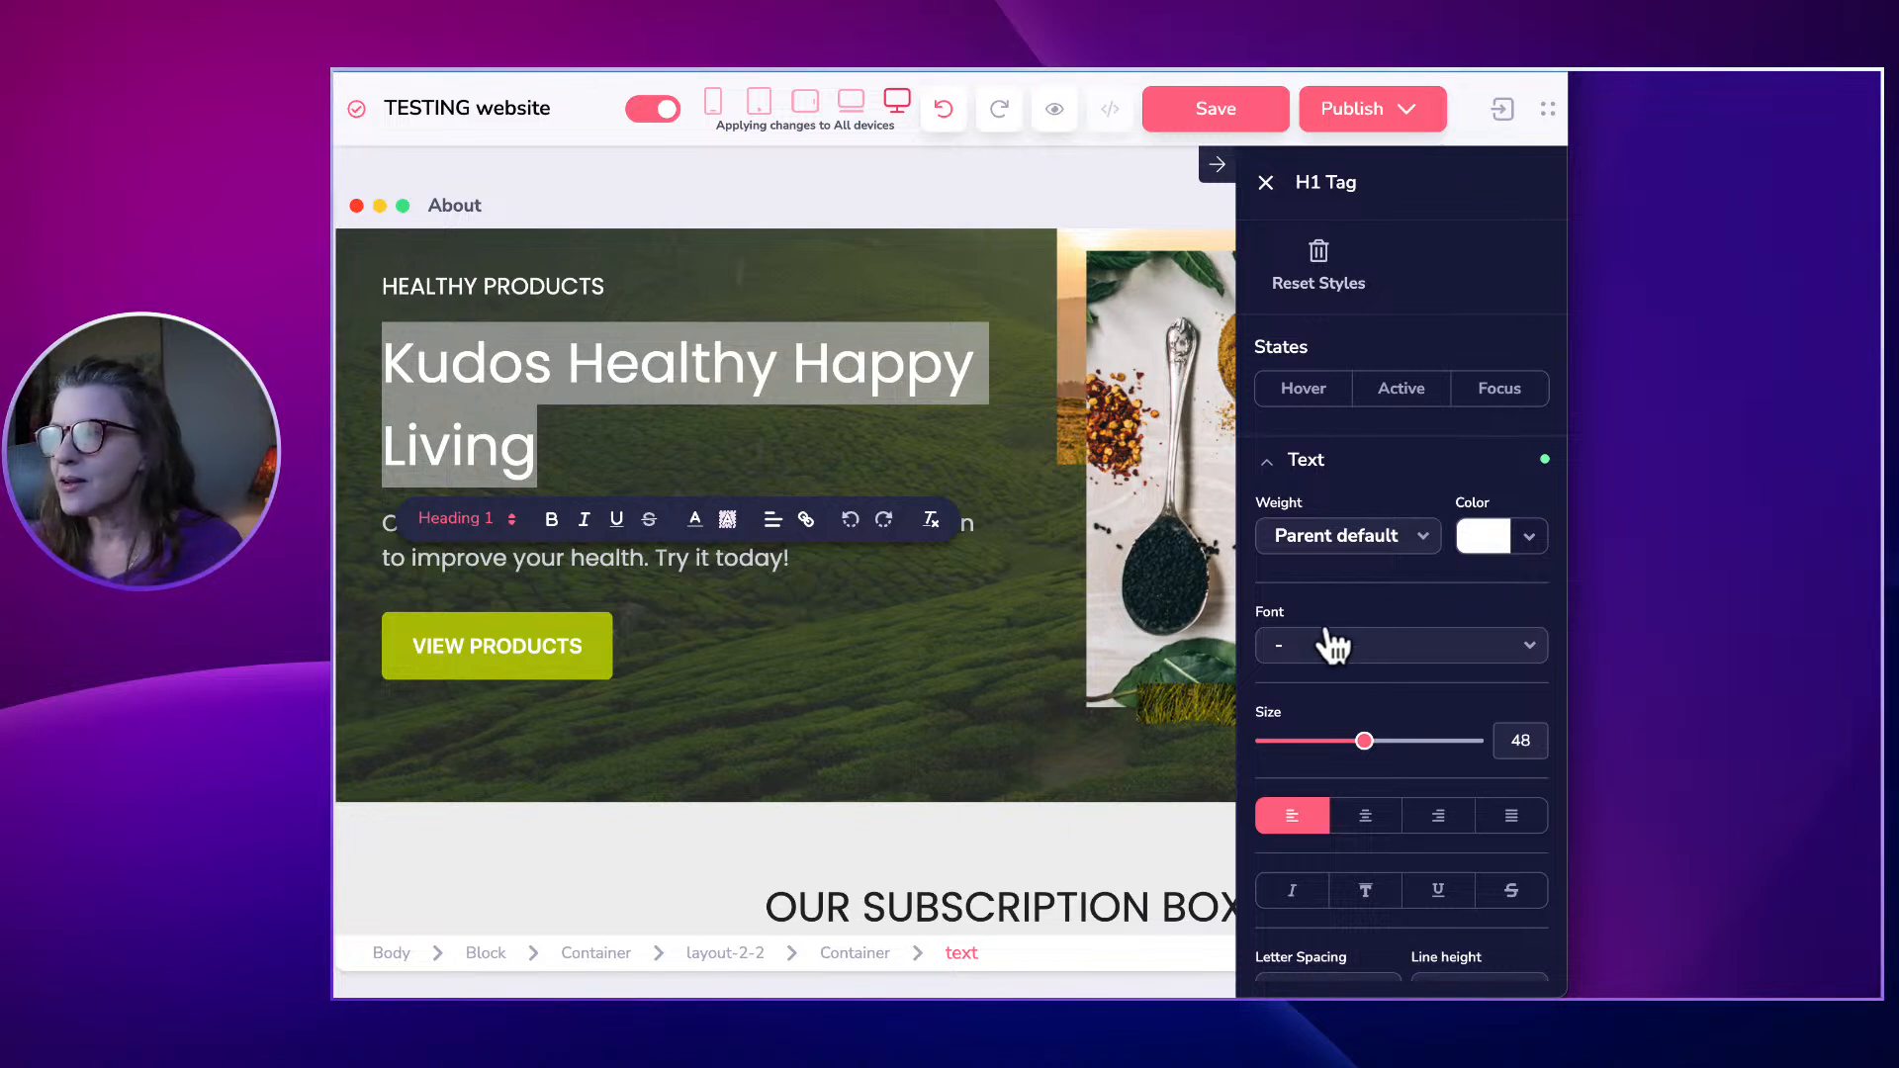
left_click(1293, 648)
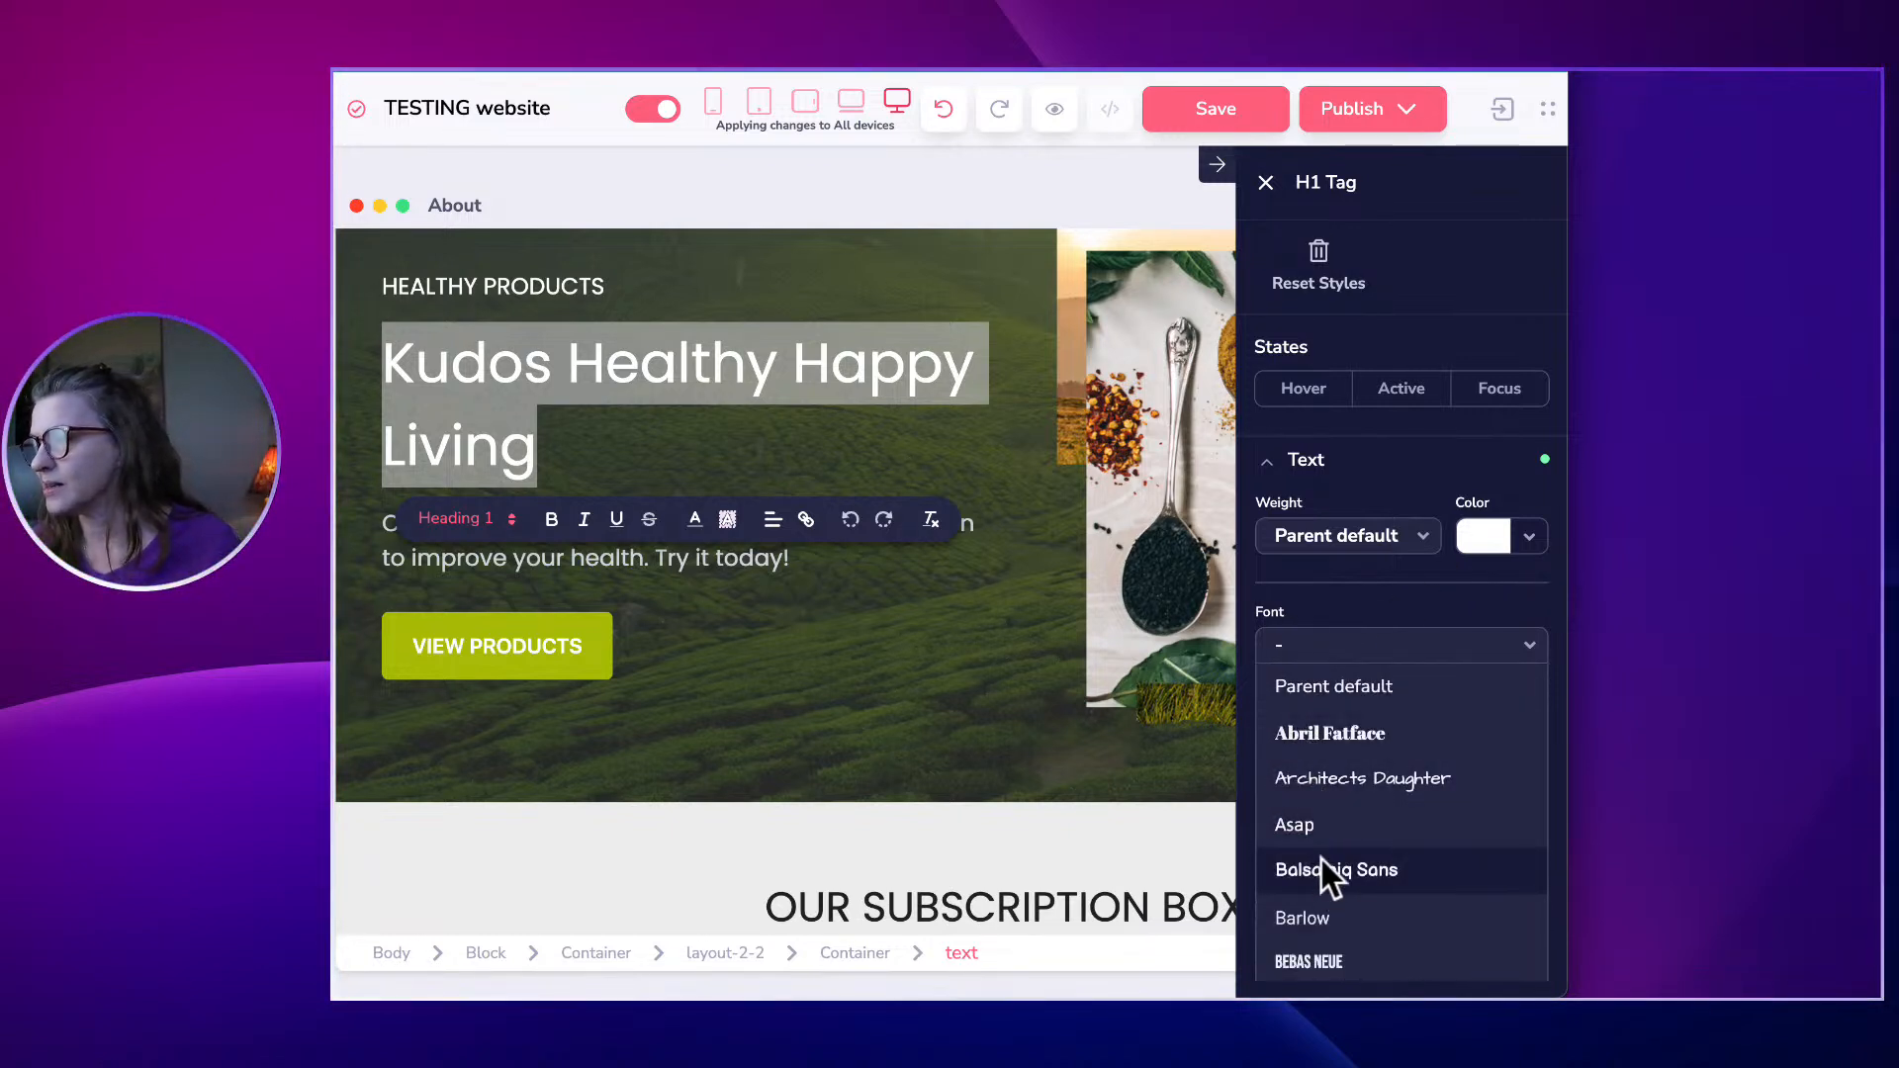
scroll(1322, 857, "down", 4)
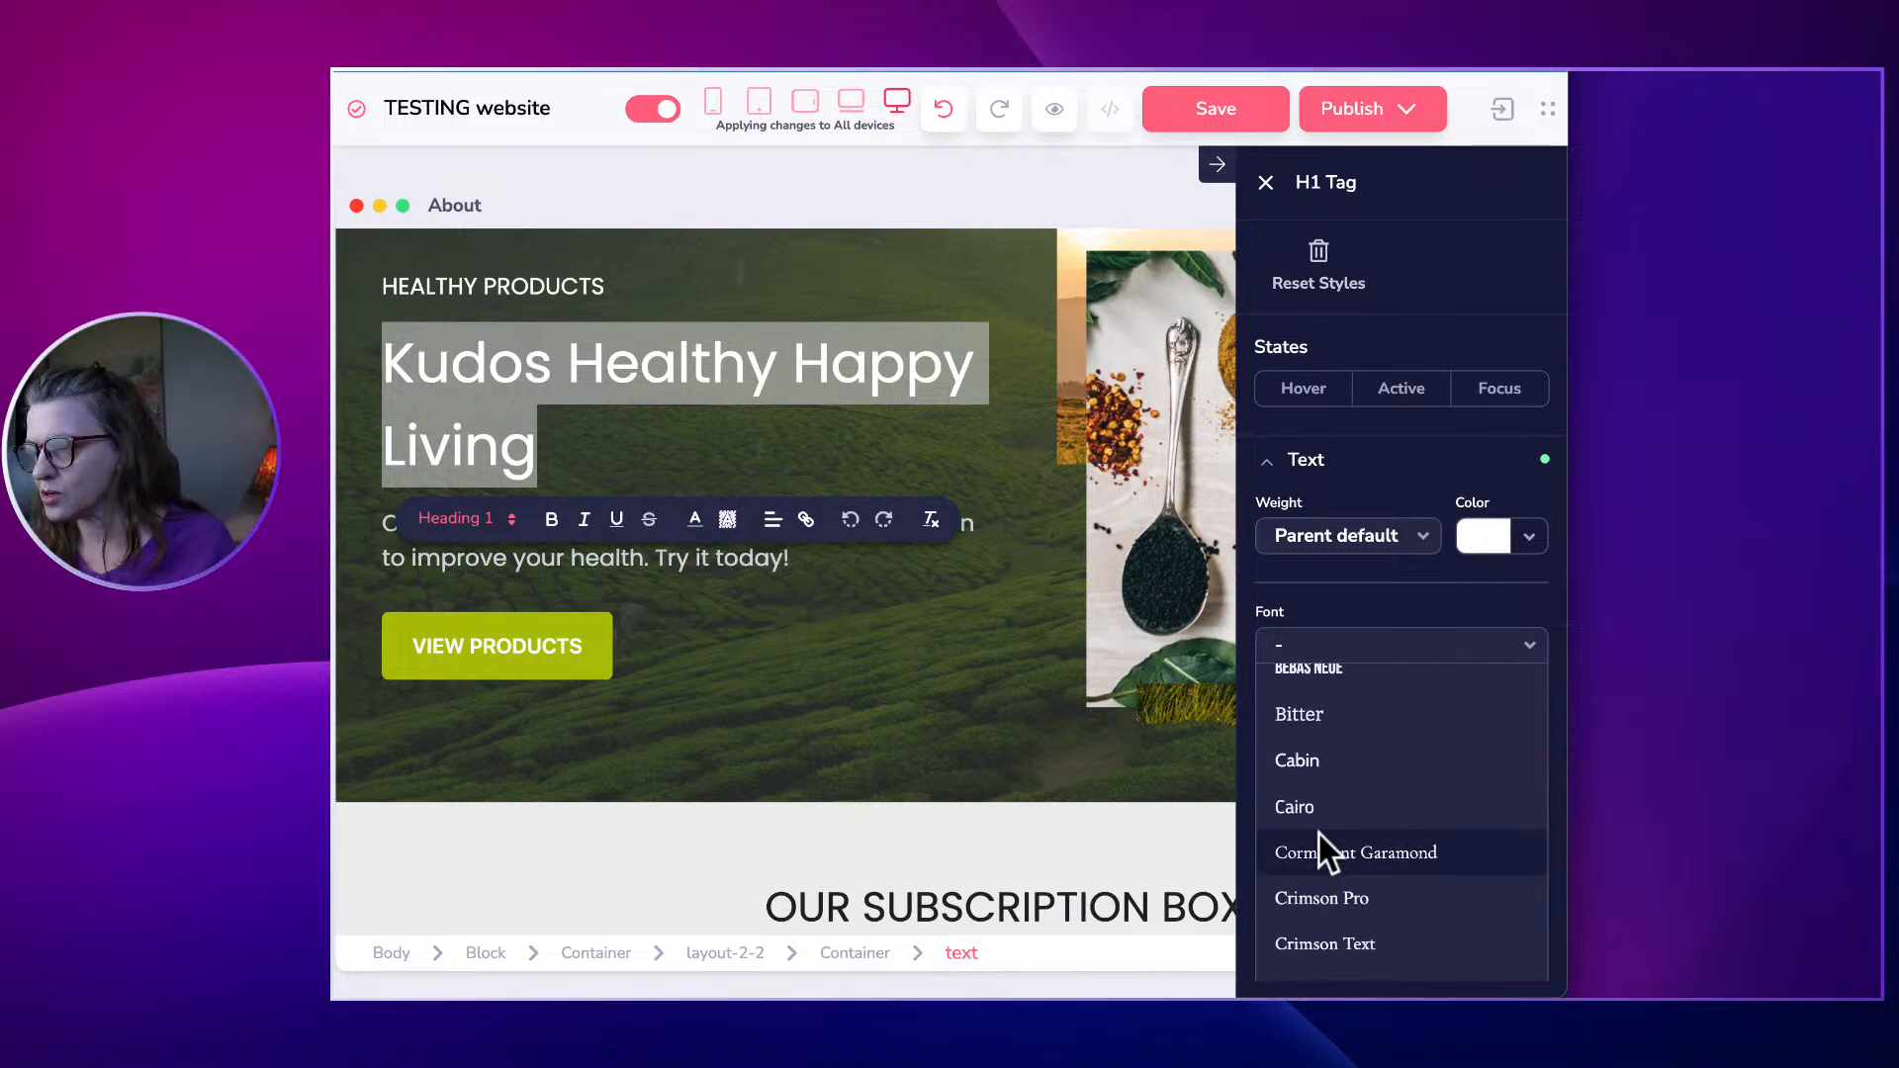
scroll(1315, 781, "up", 3)
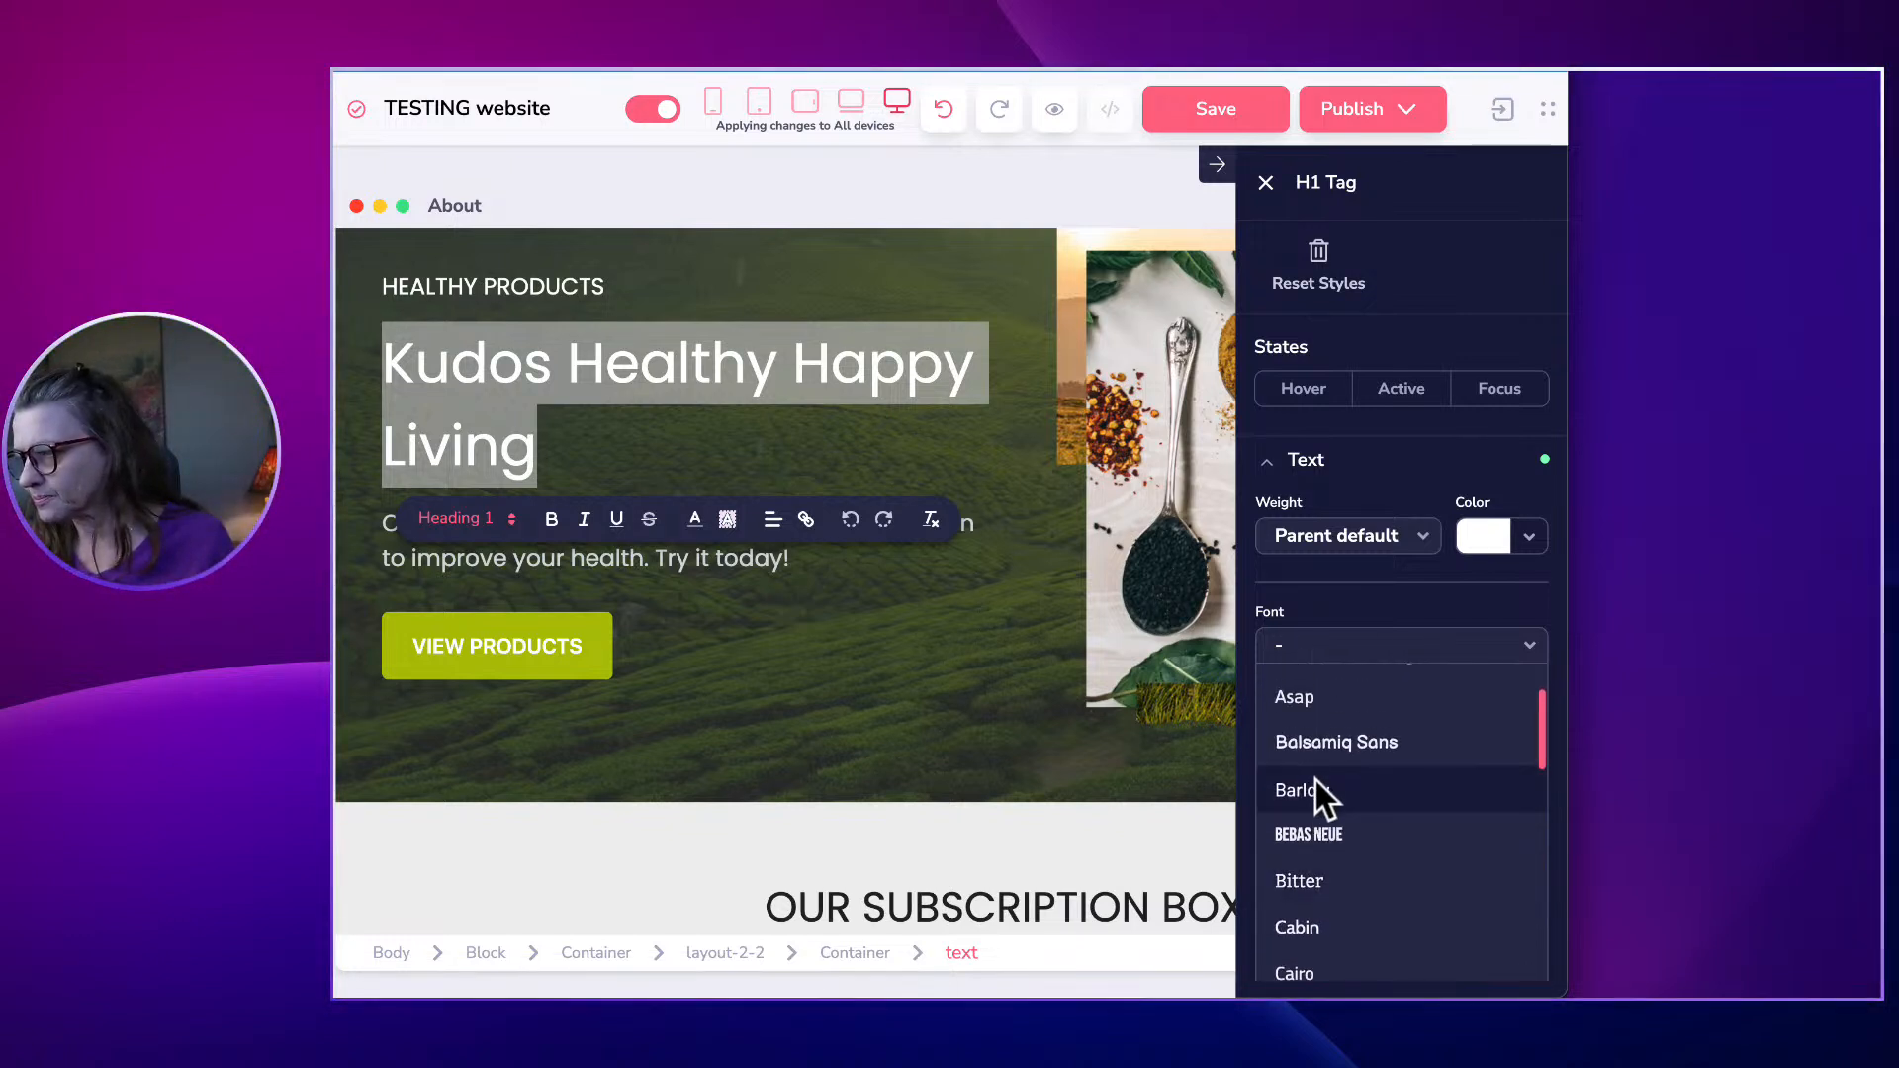
scroll(1315, 722, "up", 1)
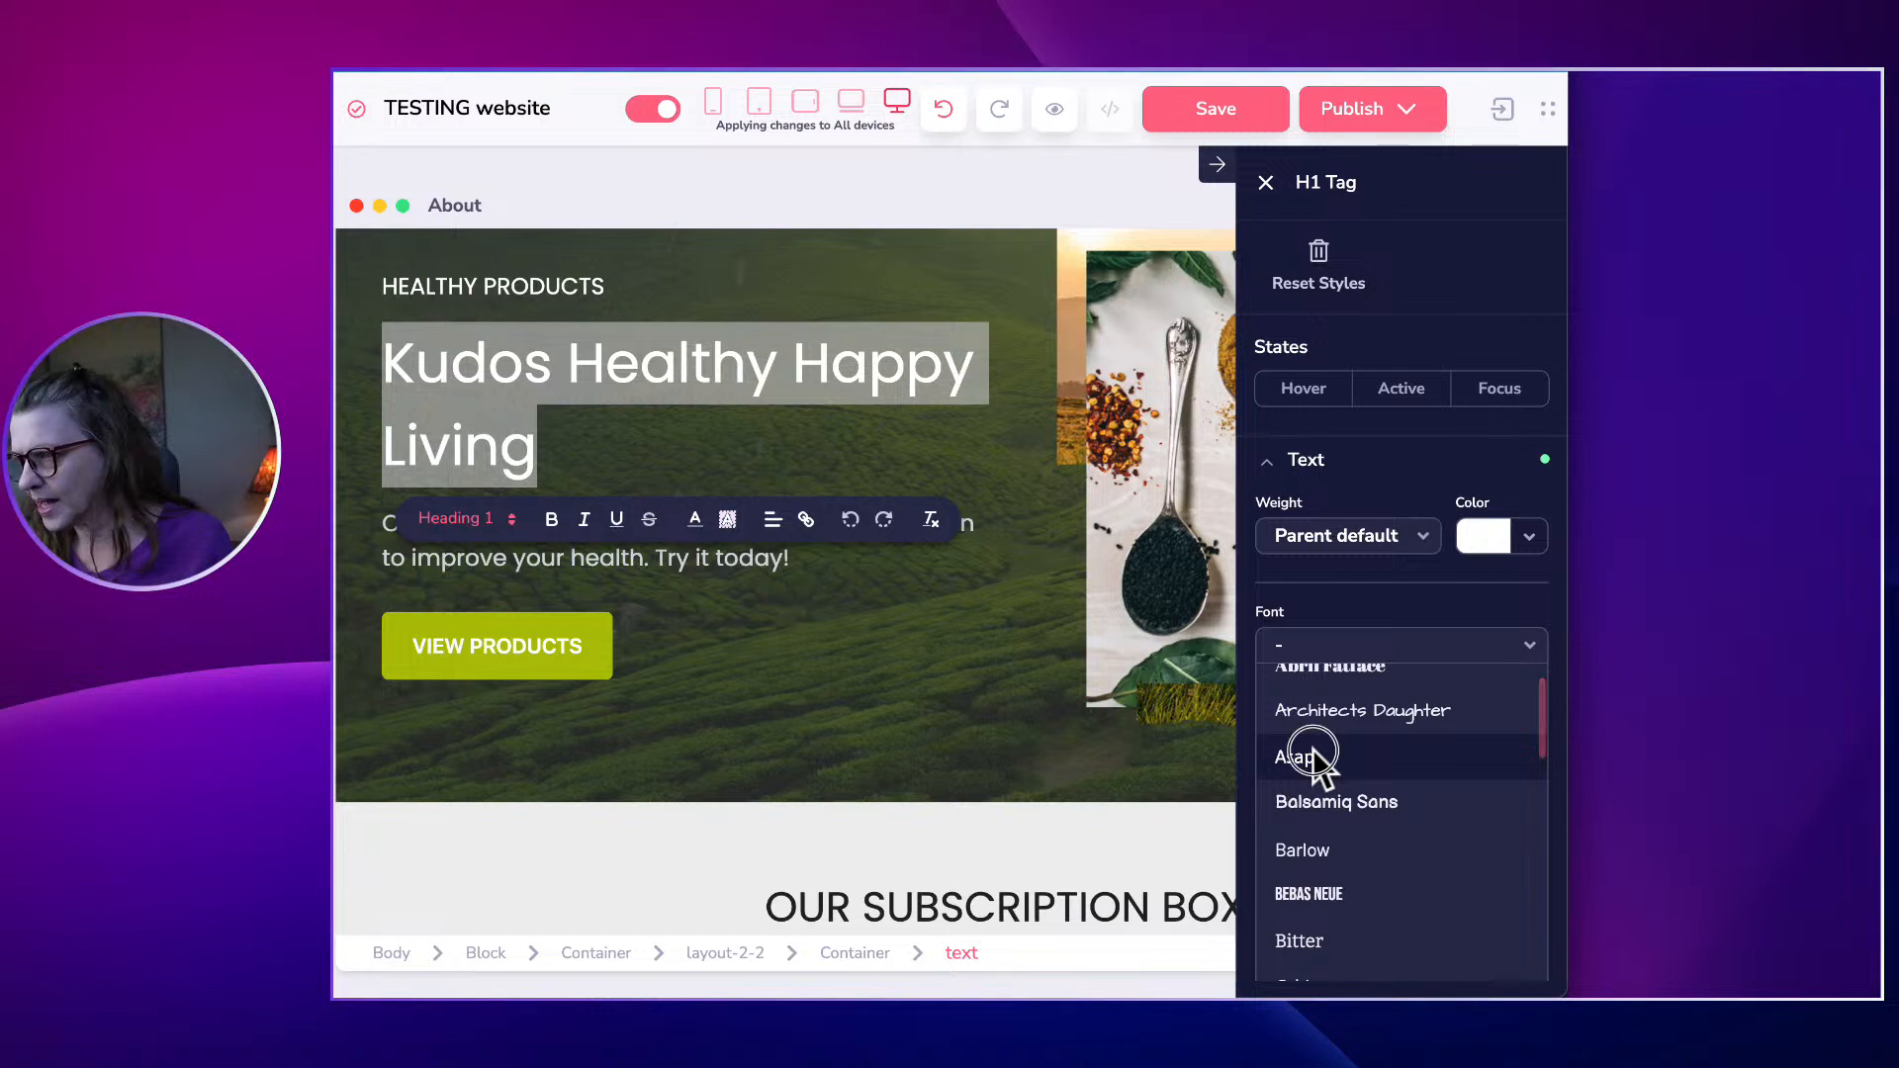
left_click(1313, 752)
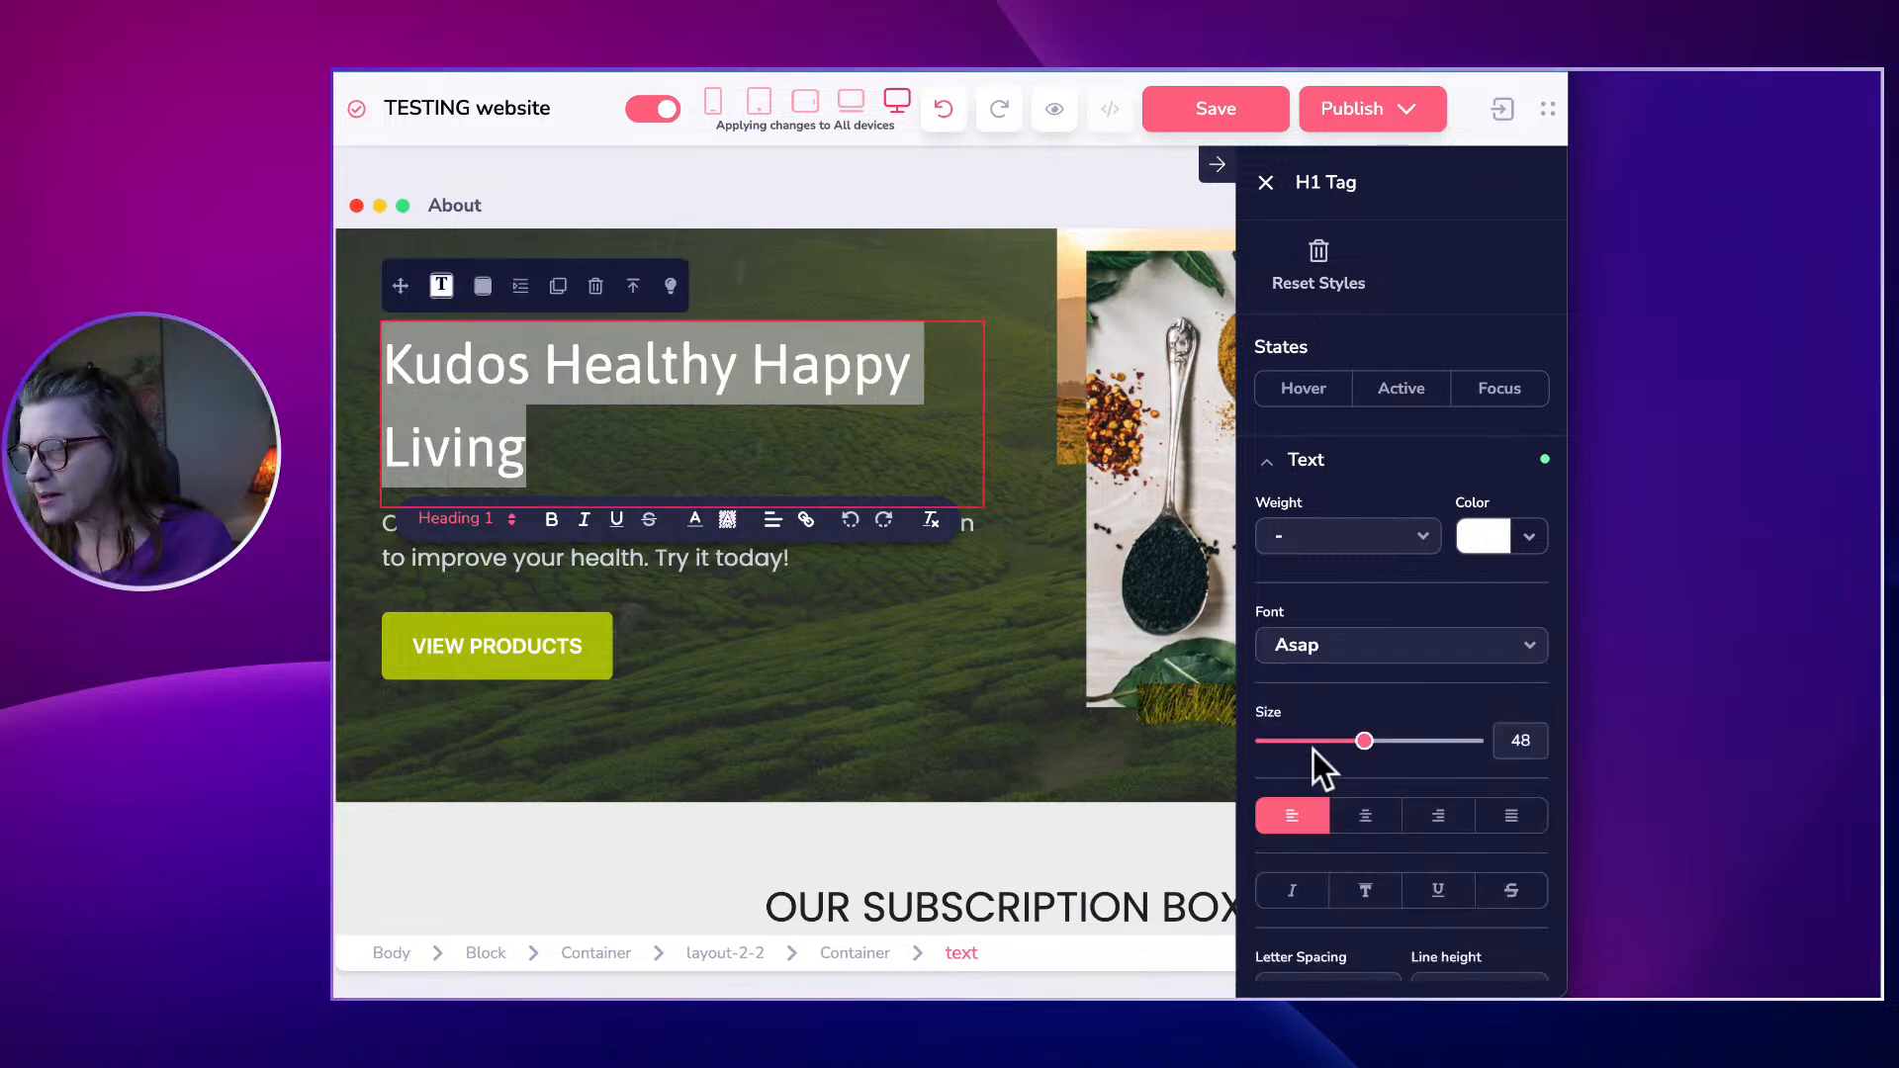
left_click(1289, 659)
scroll(1320, 838, "down", 6)
scroll(1320, 838, "down", 1)
scroll(1322, 752, "down", 3)
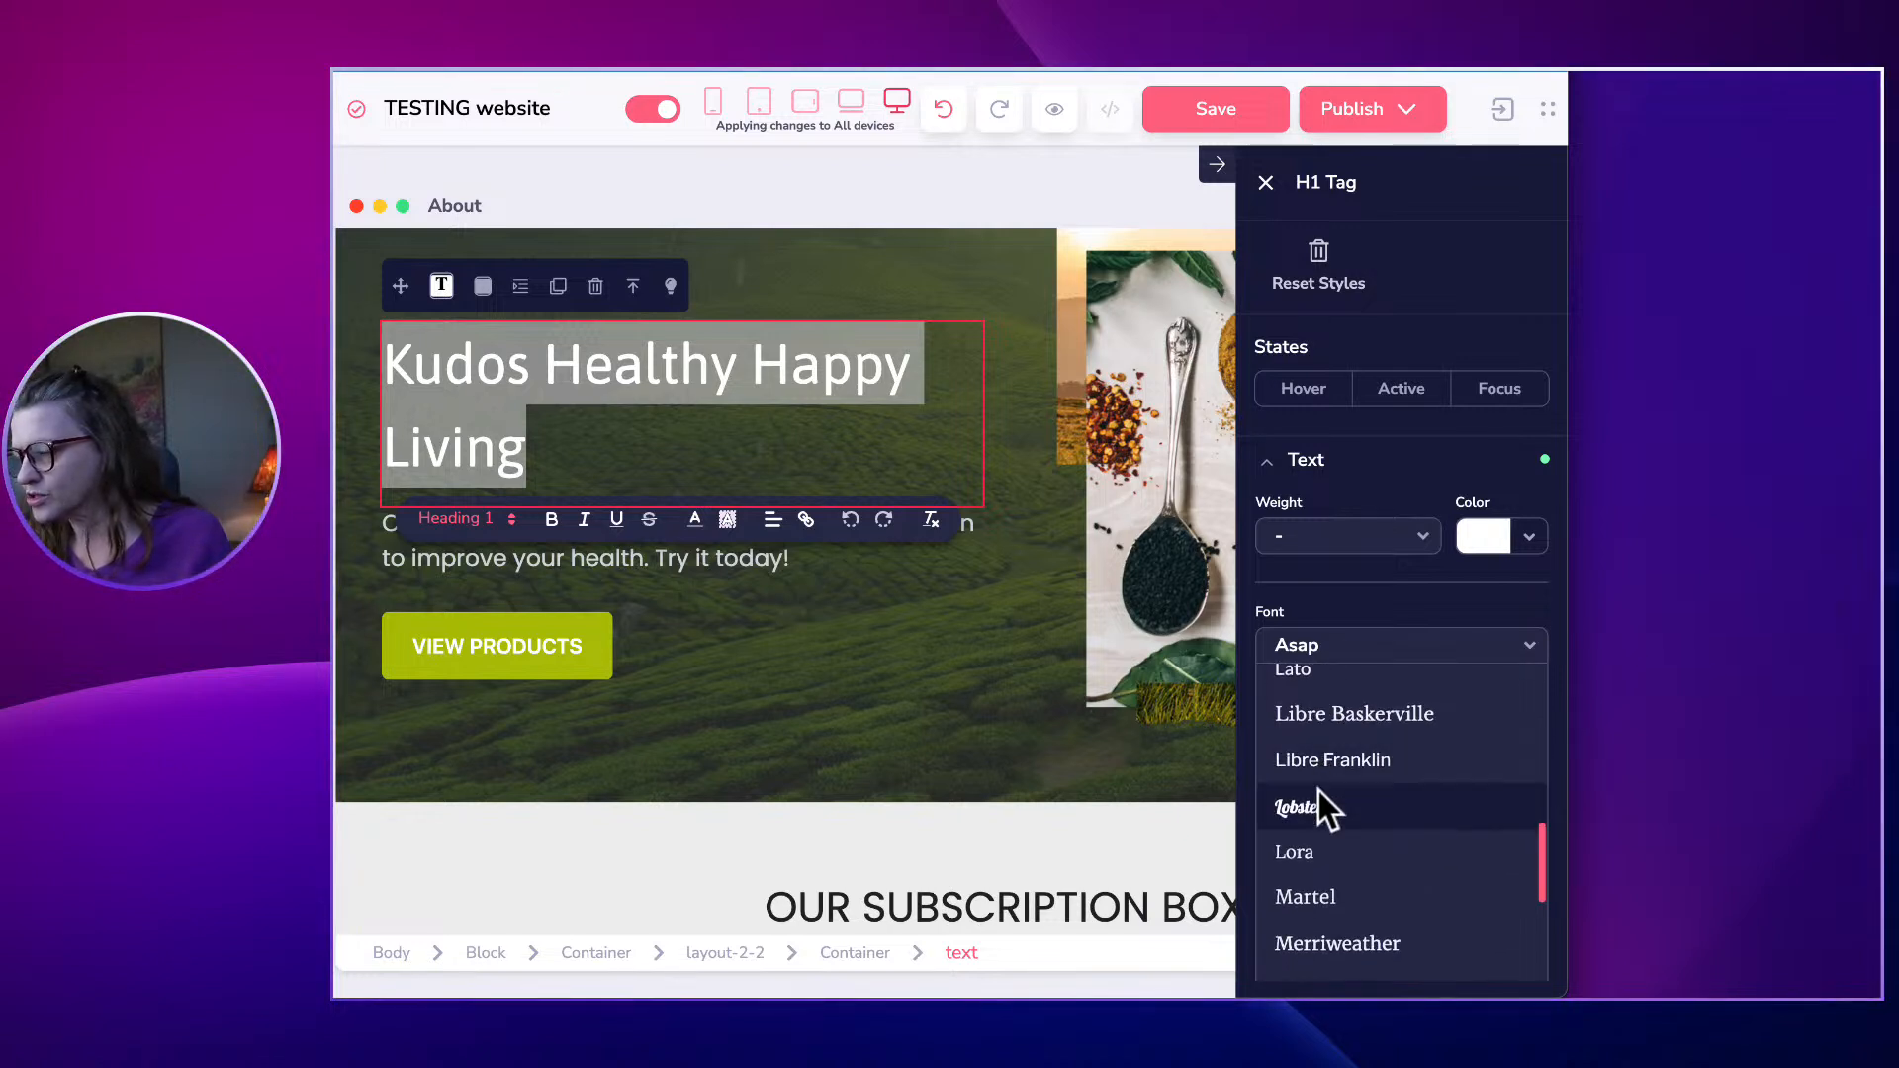
left_click(1314, 807)
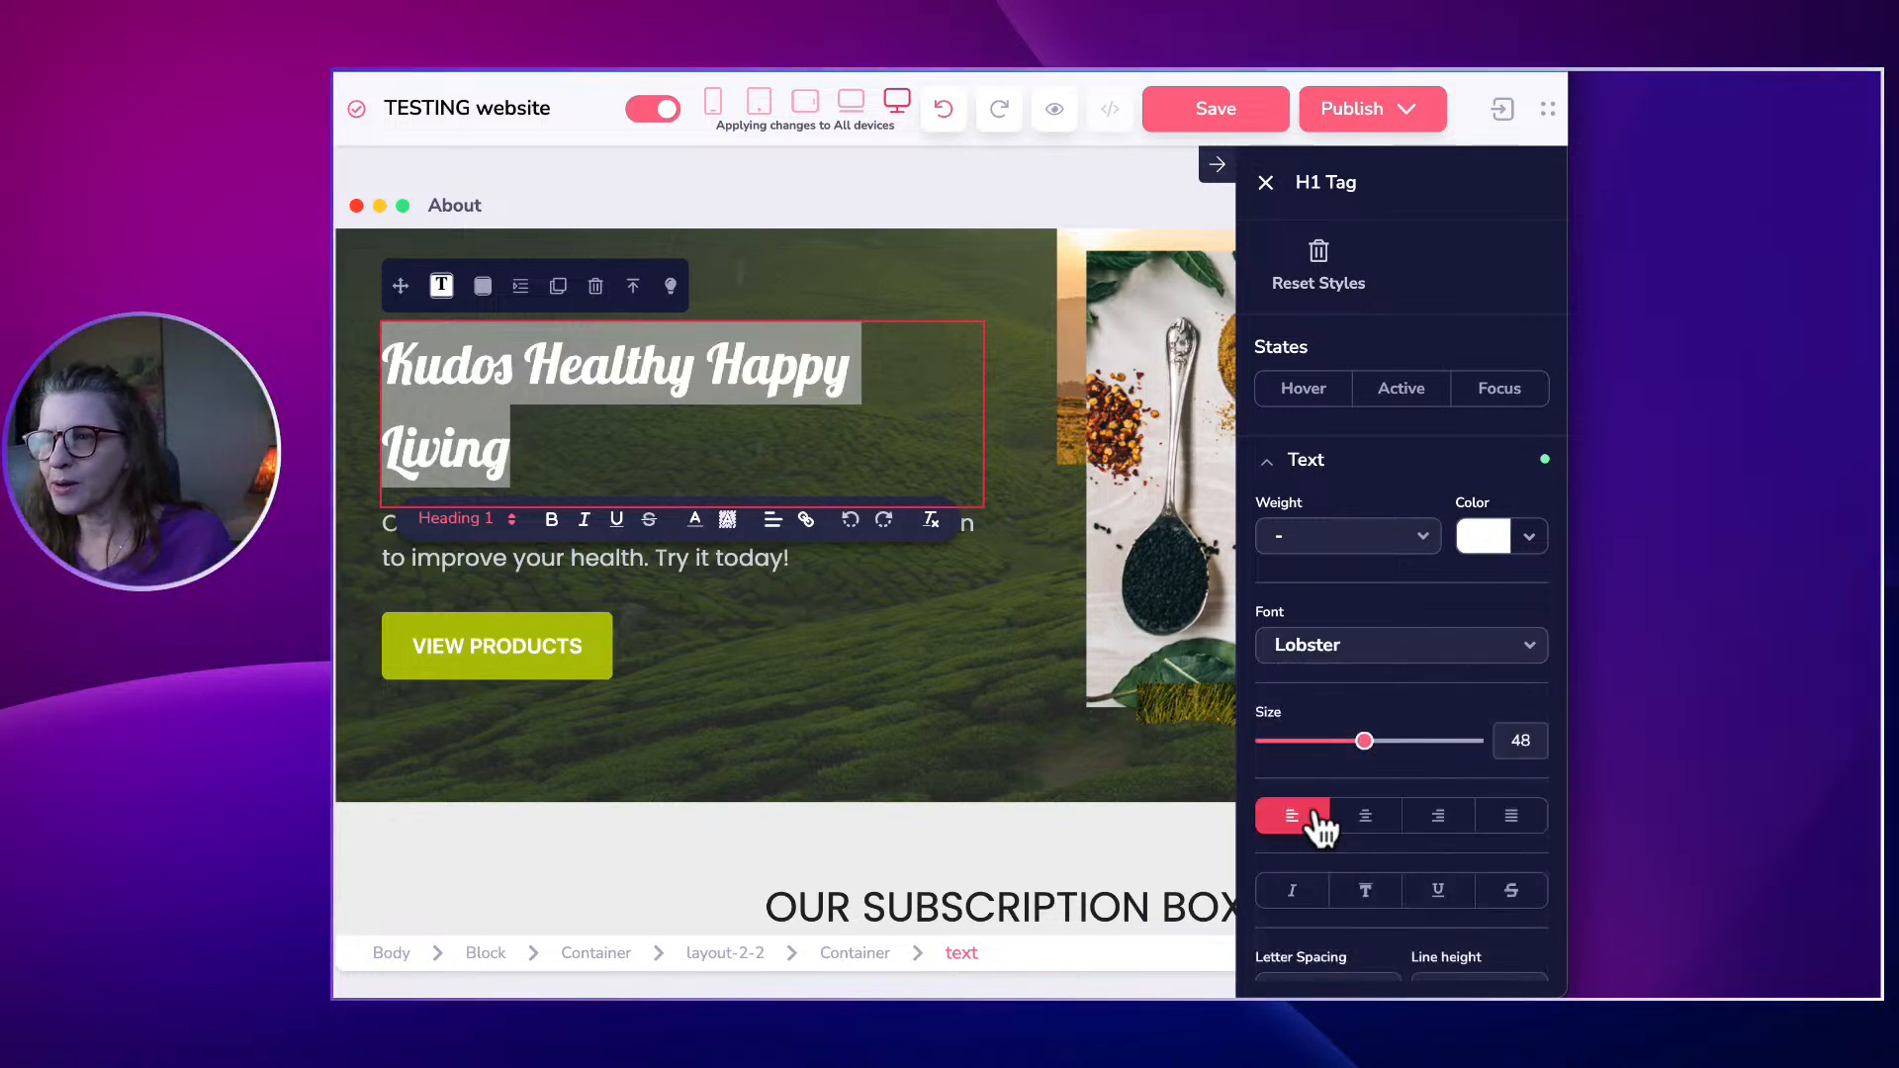
Try Cairo, settle on Cabin, then reselect the whole heading text.
left_click(1310, 653)
scroll(1351, 797, "down", 5)
left_click(1315, 852)
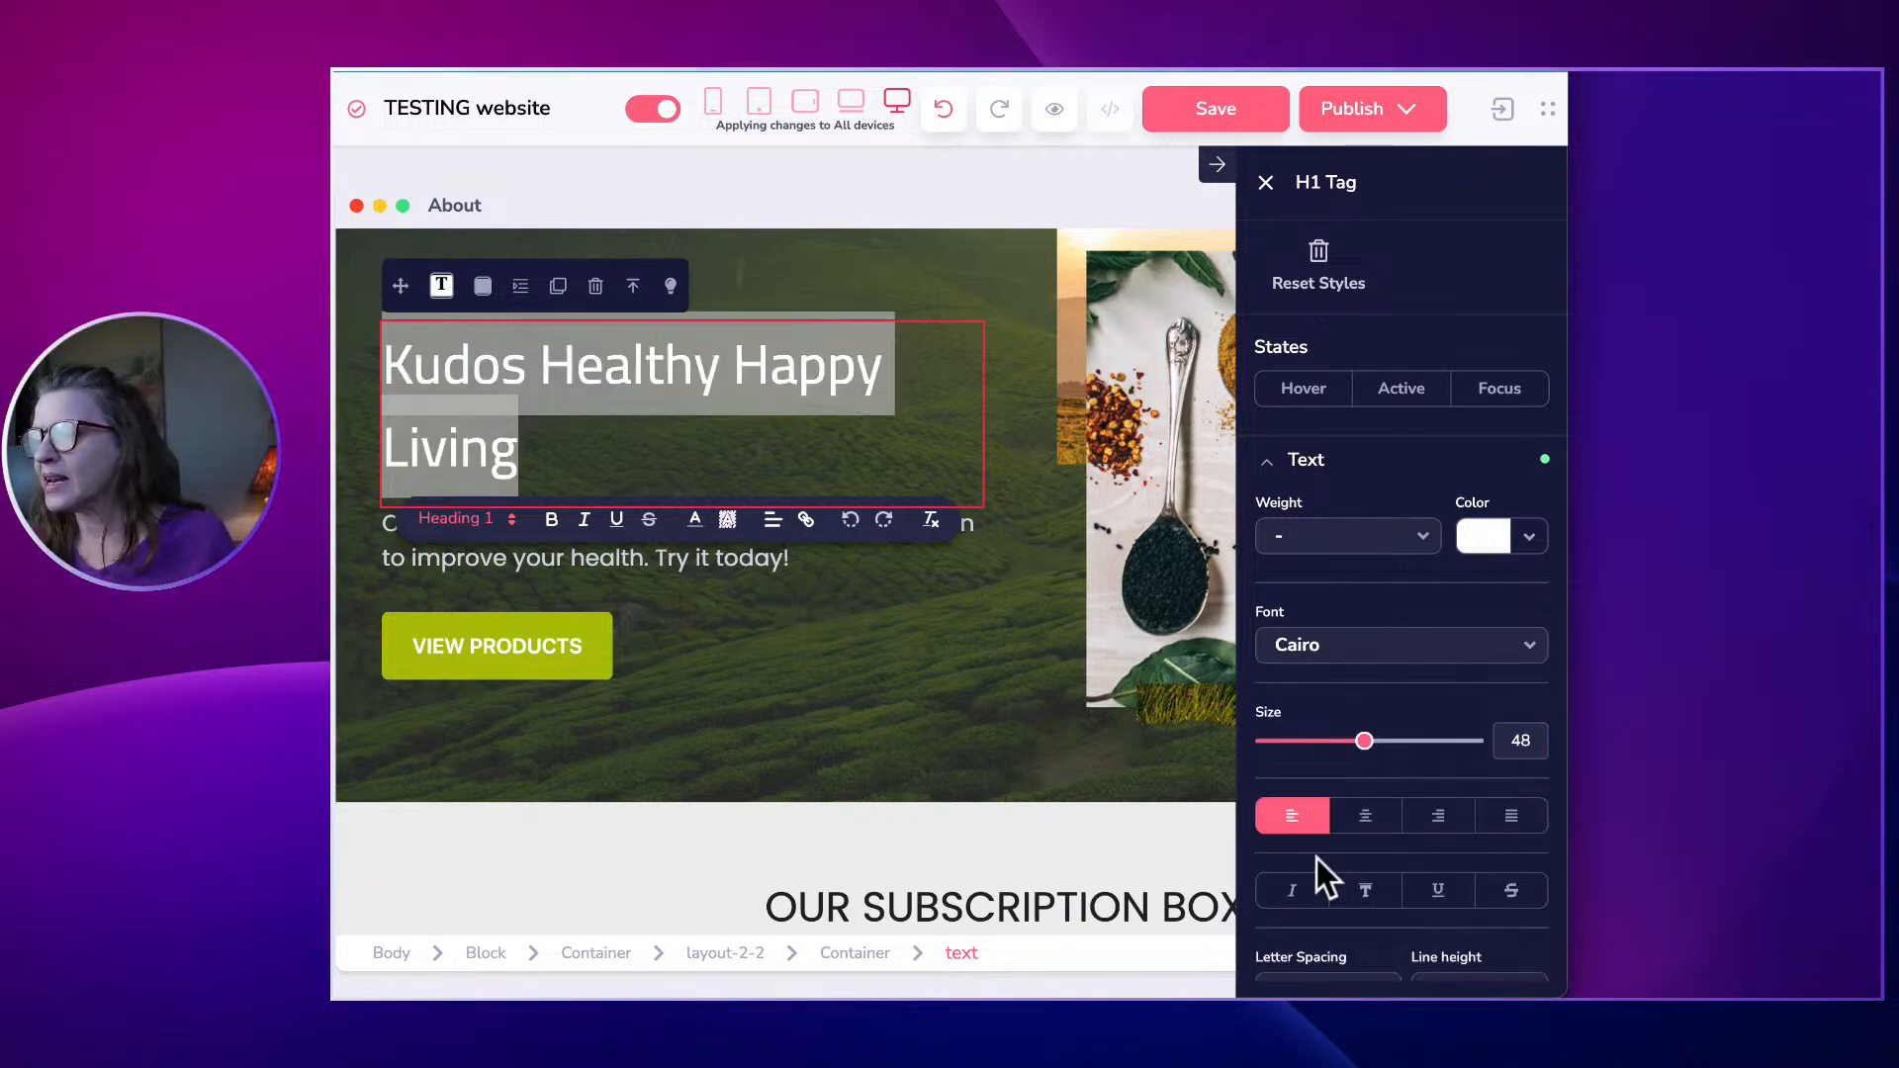
left_click(1310, 650)
scroll(1303, 815, "down", 4)
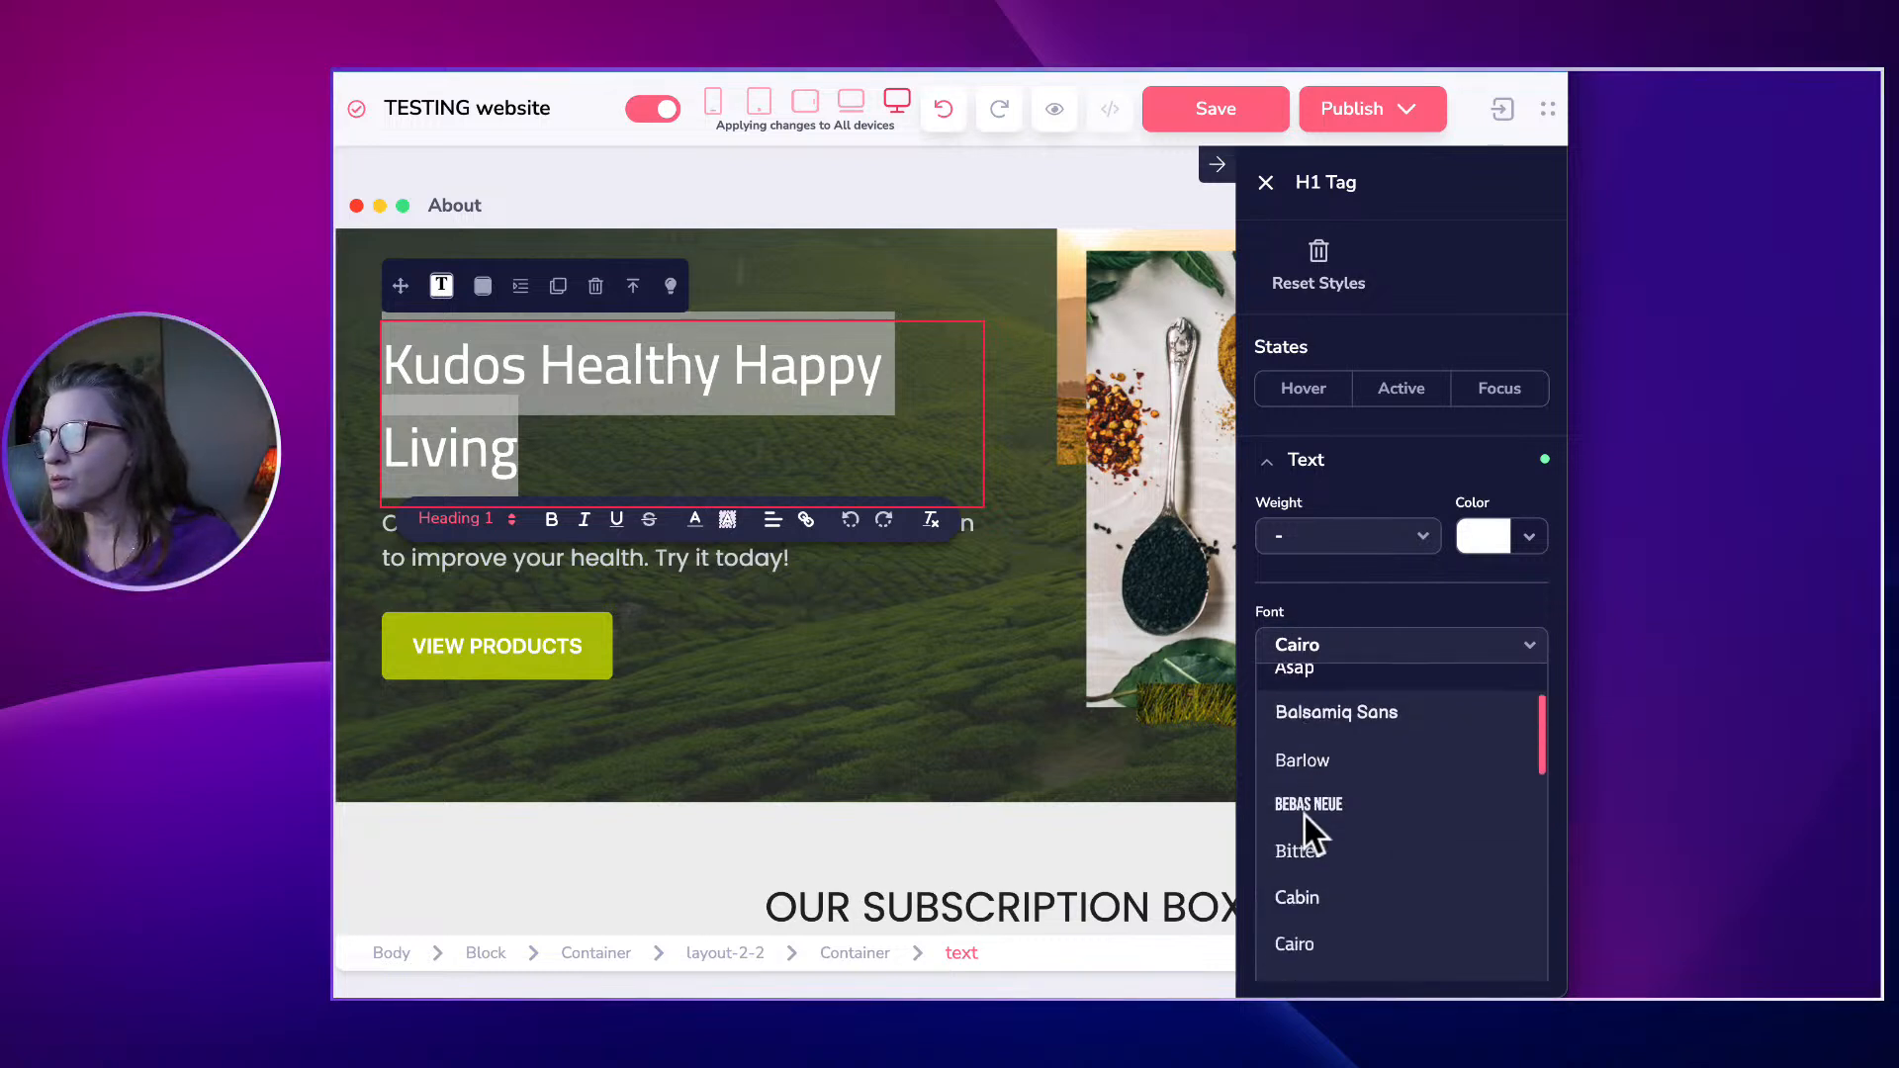
left_click(1307, 825)
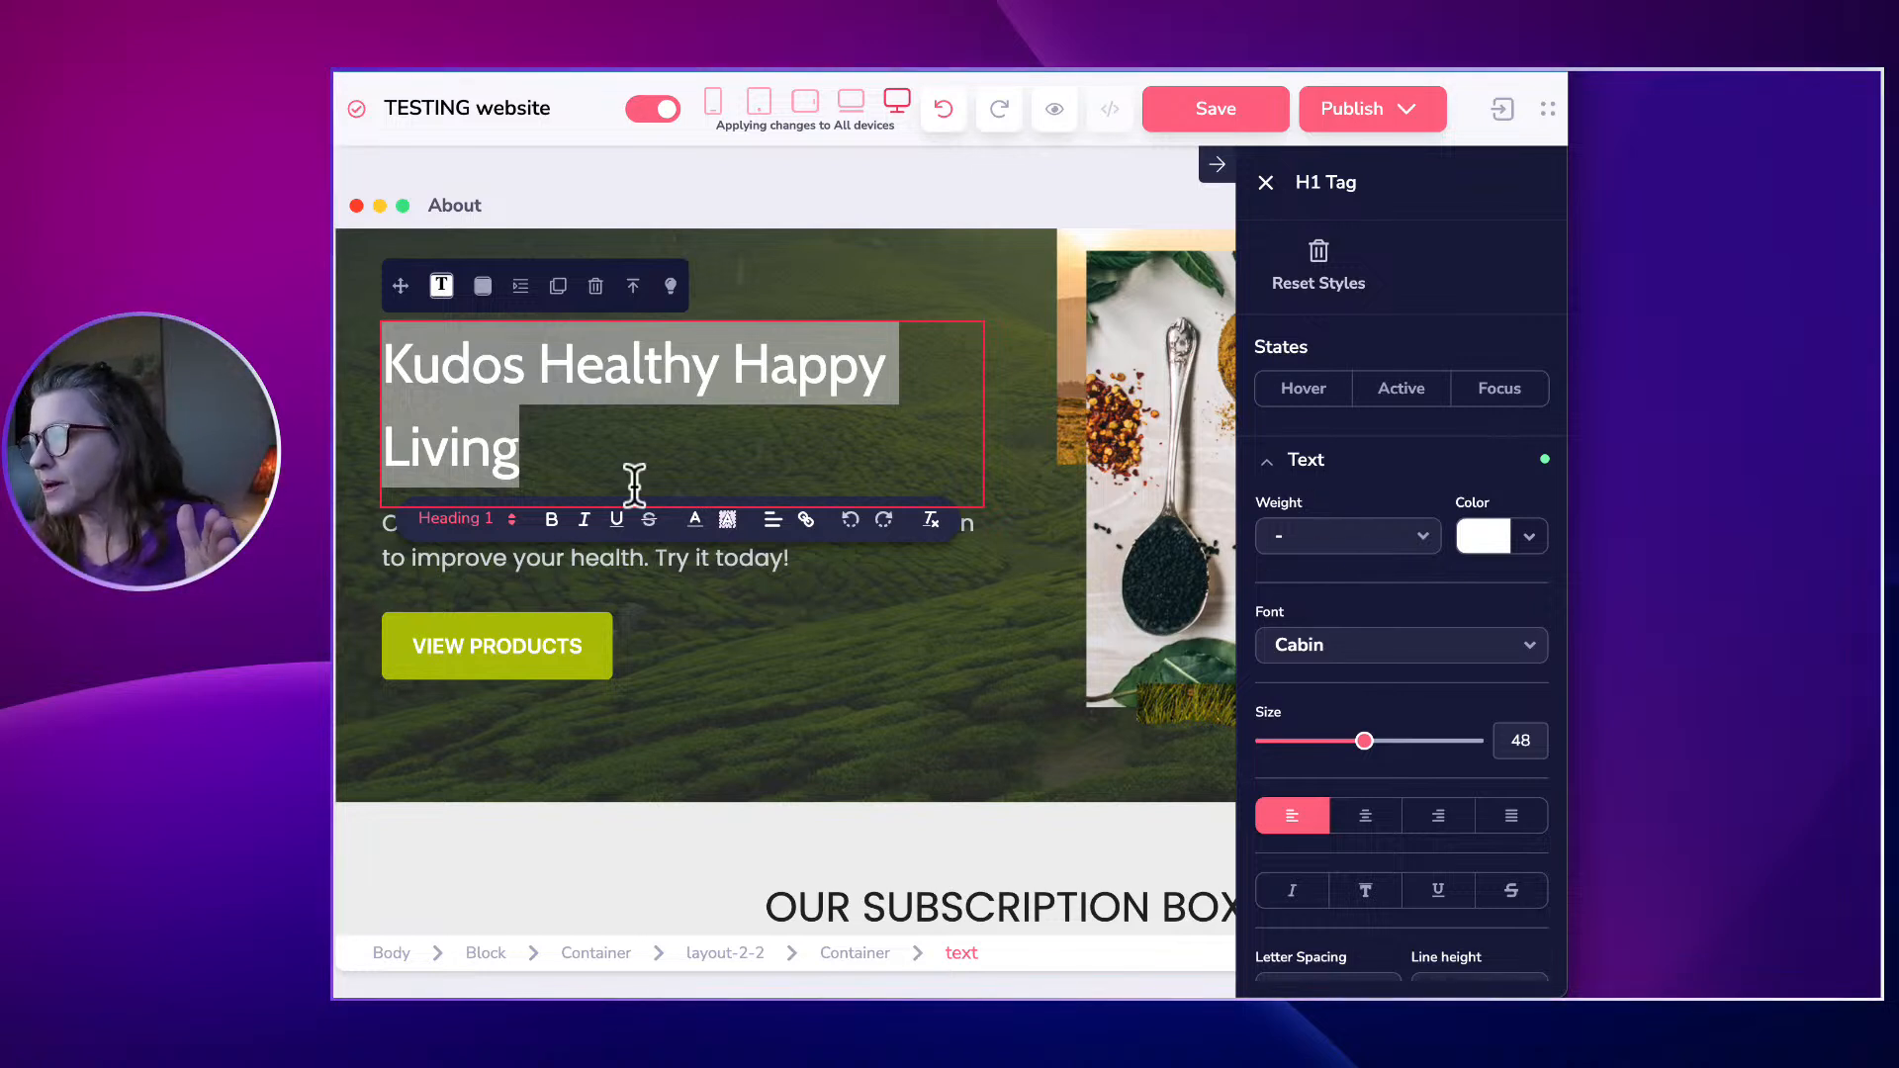
left_click(775, 474)
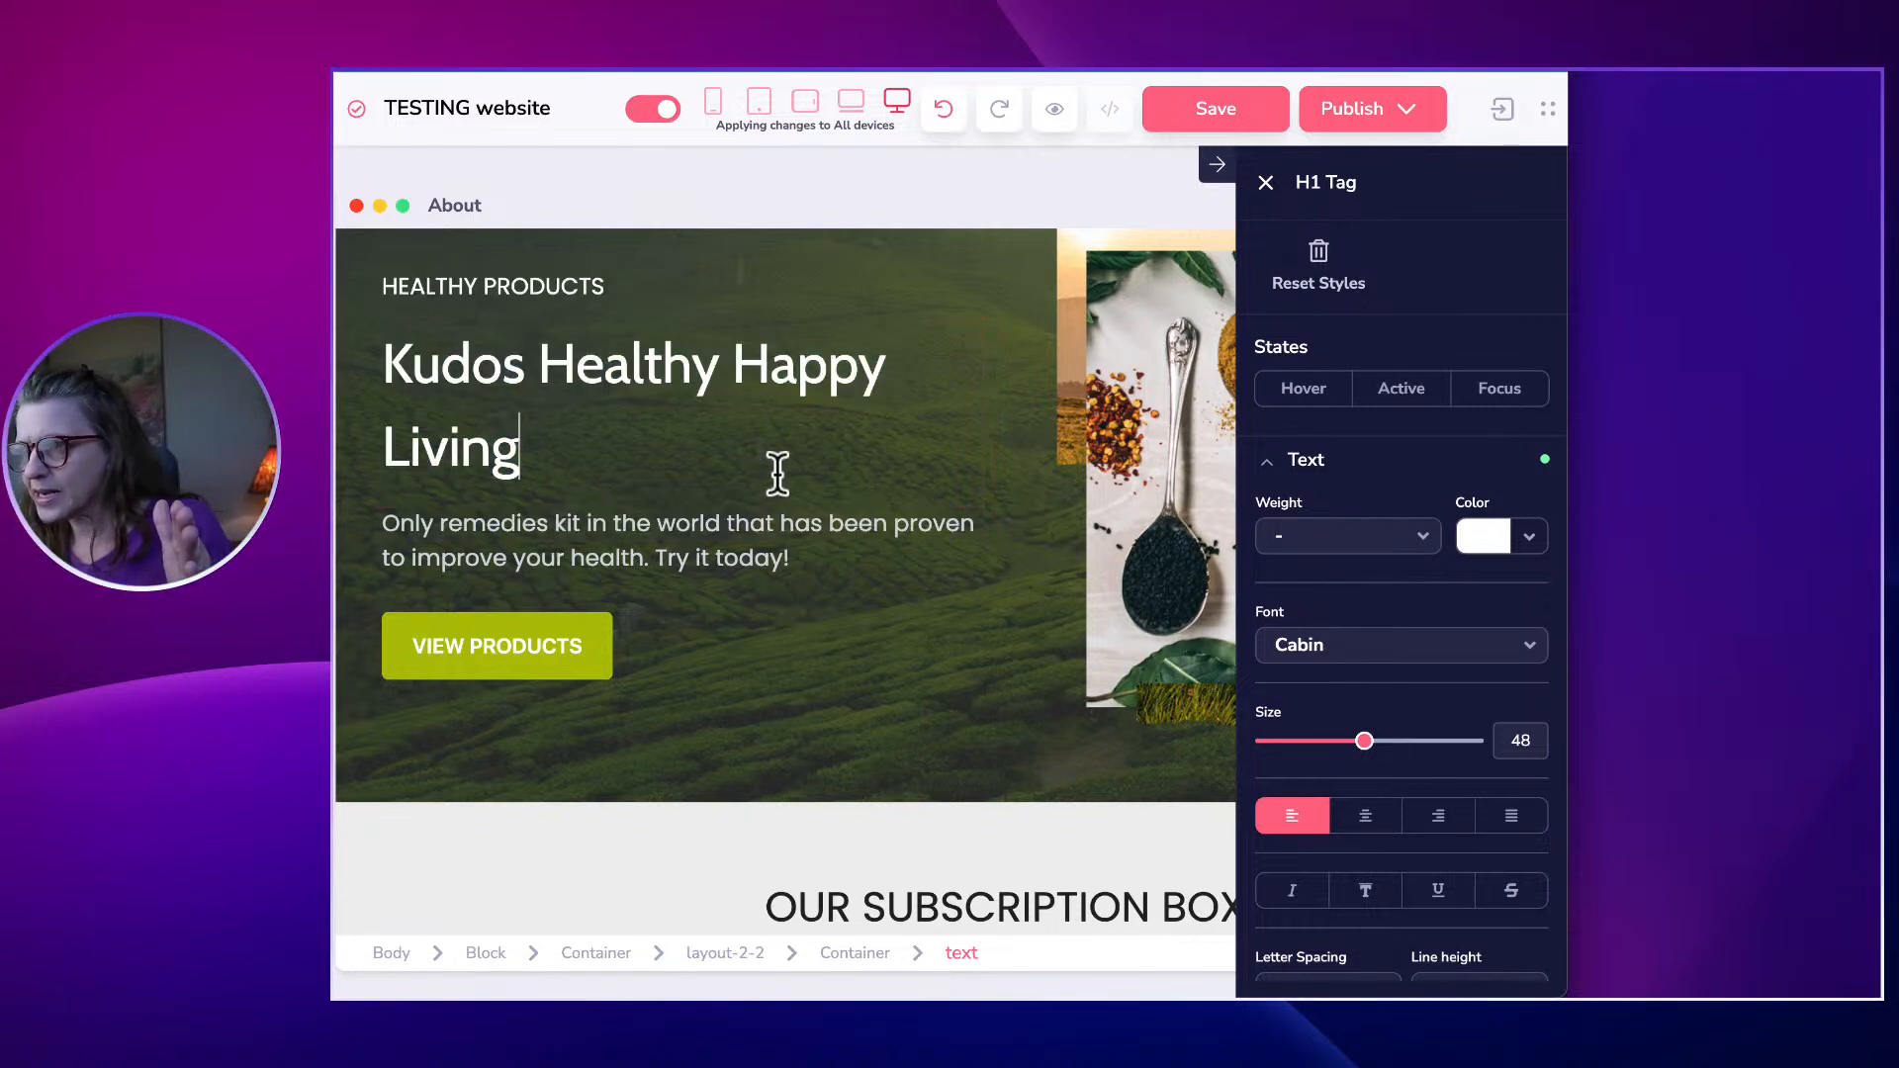
triple_click(614, 412)
Reset the hero heading font to Parent default.
left_click(1297, 472)
left_click(1298, 476)
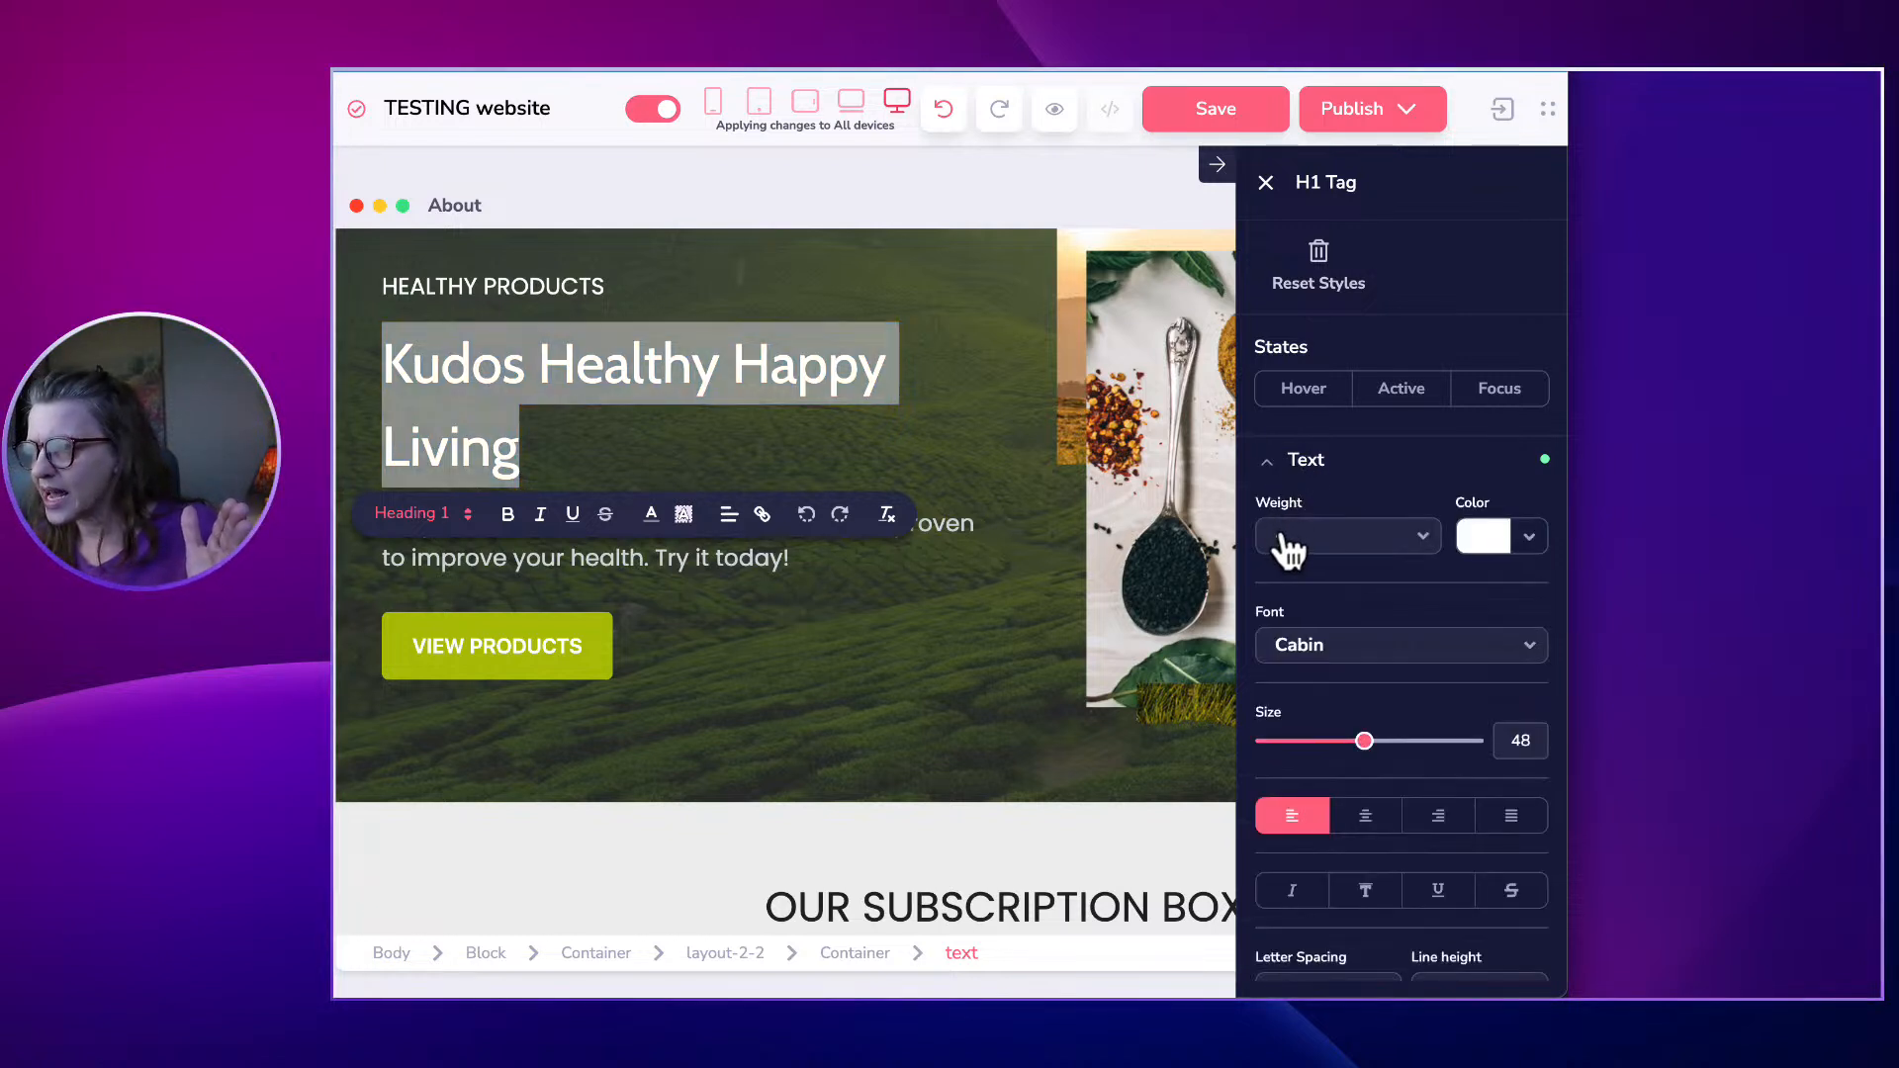
left_click(1299, 644)
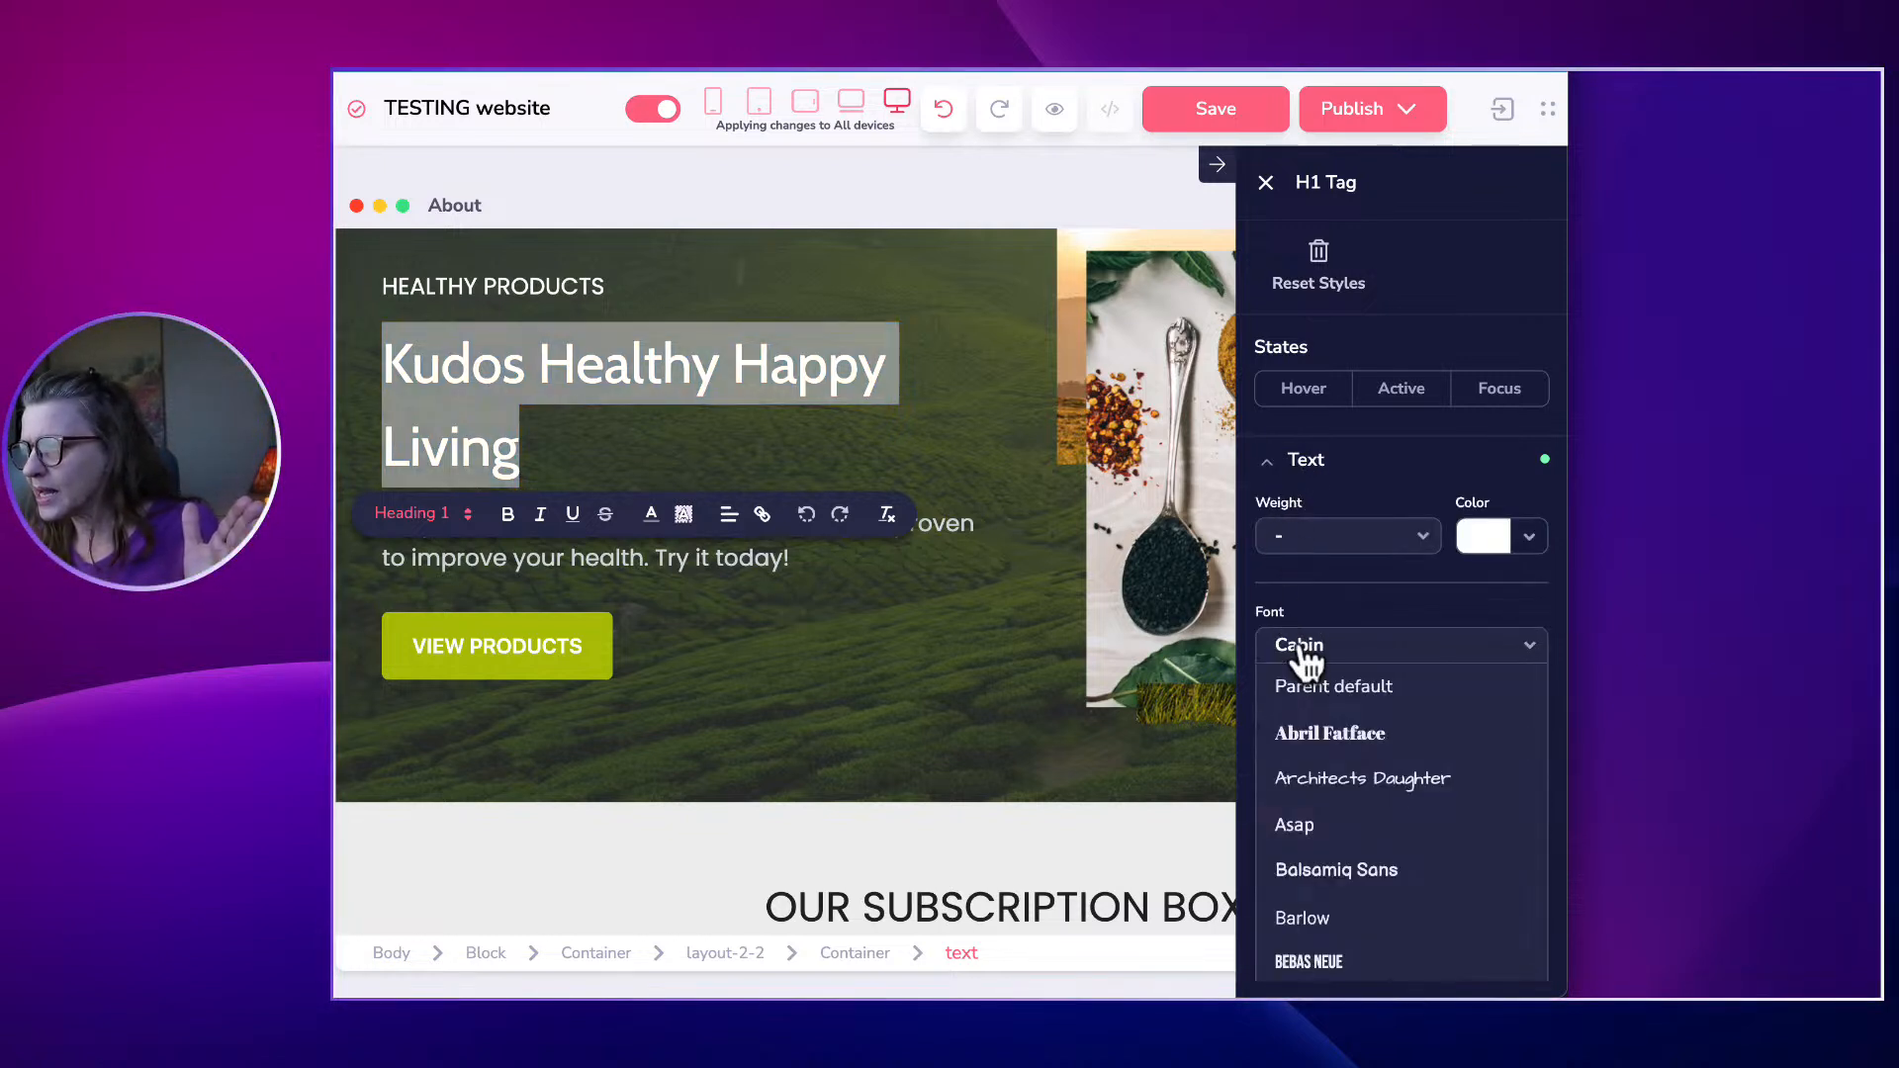
left_click(1325, 686)
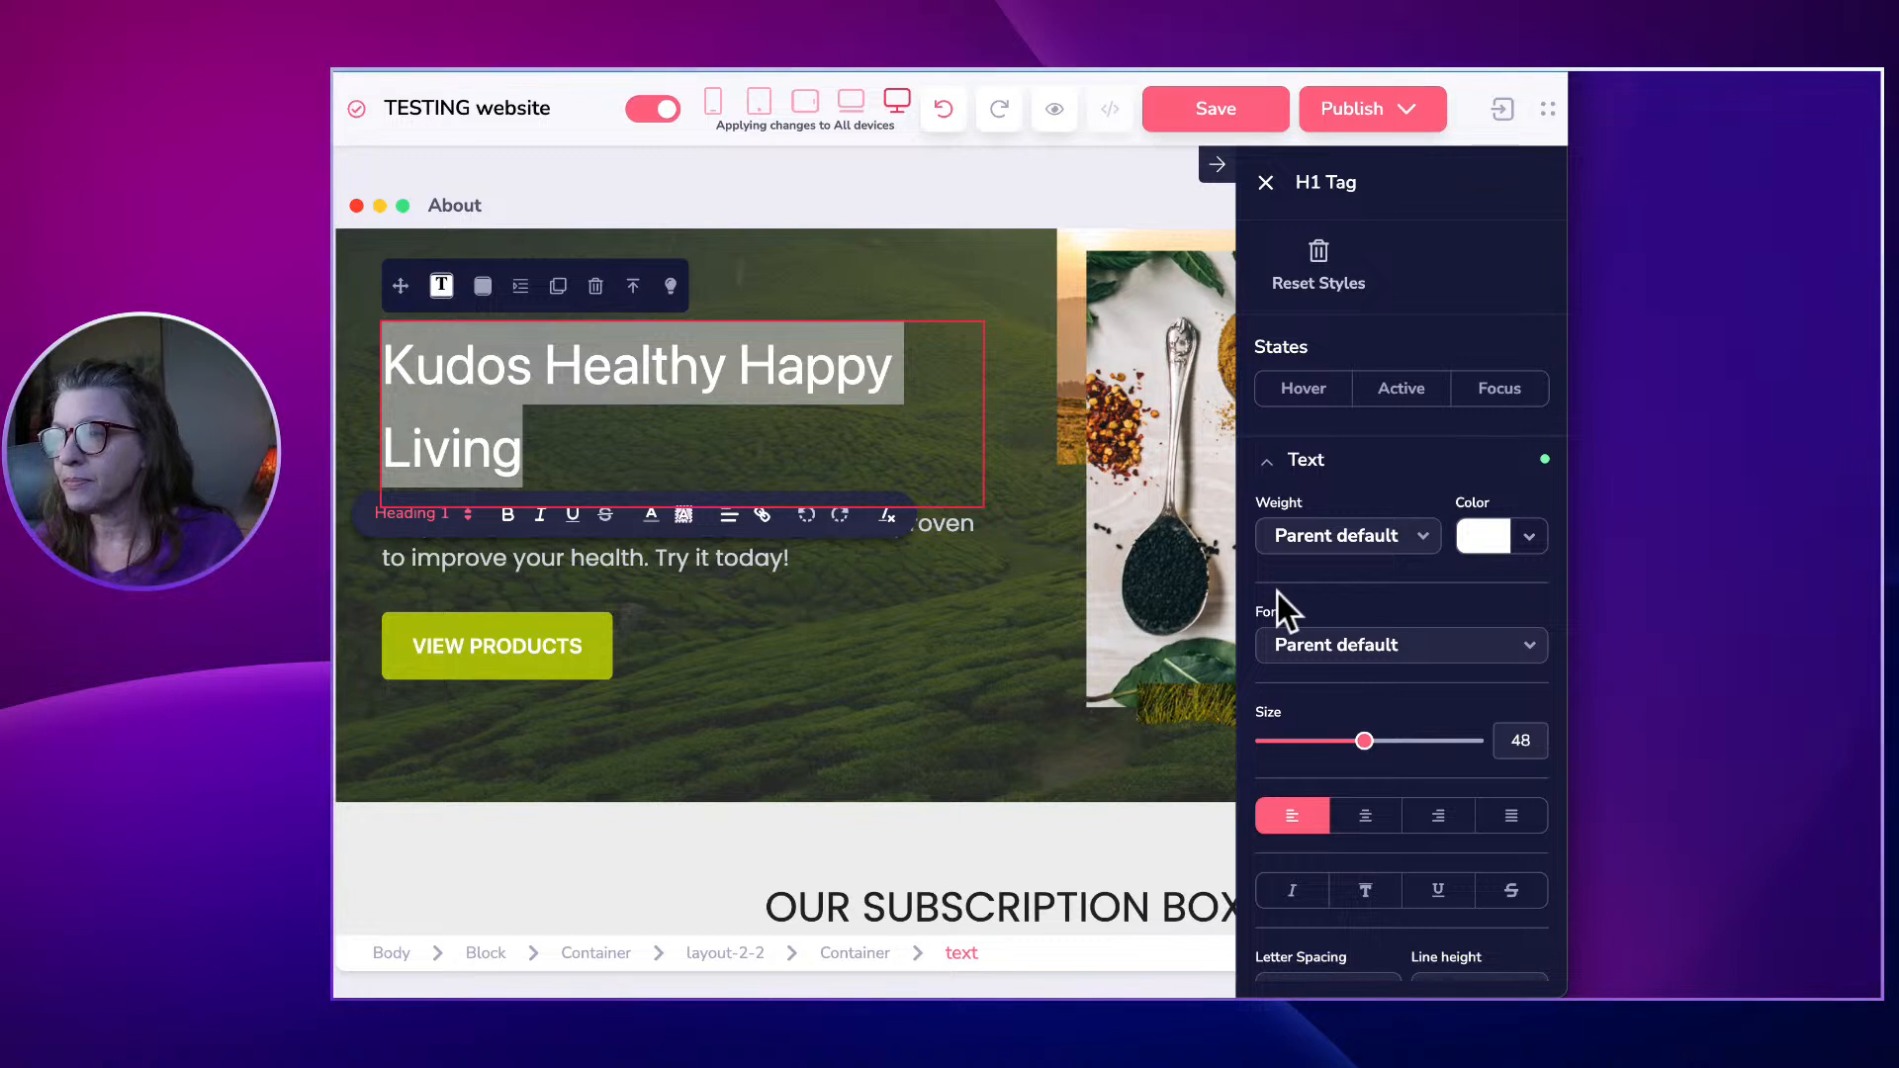
Test a dark purple colour on the heading.
left_click(1502, 544)
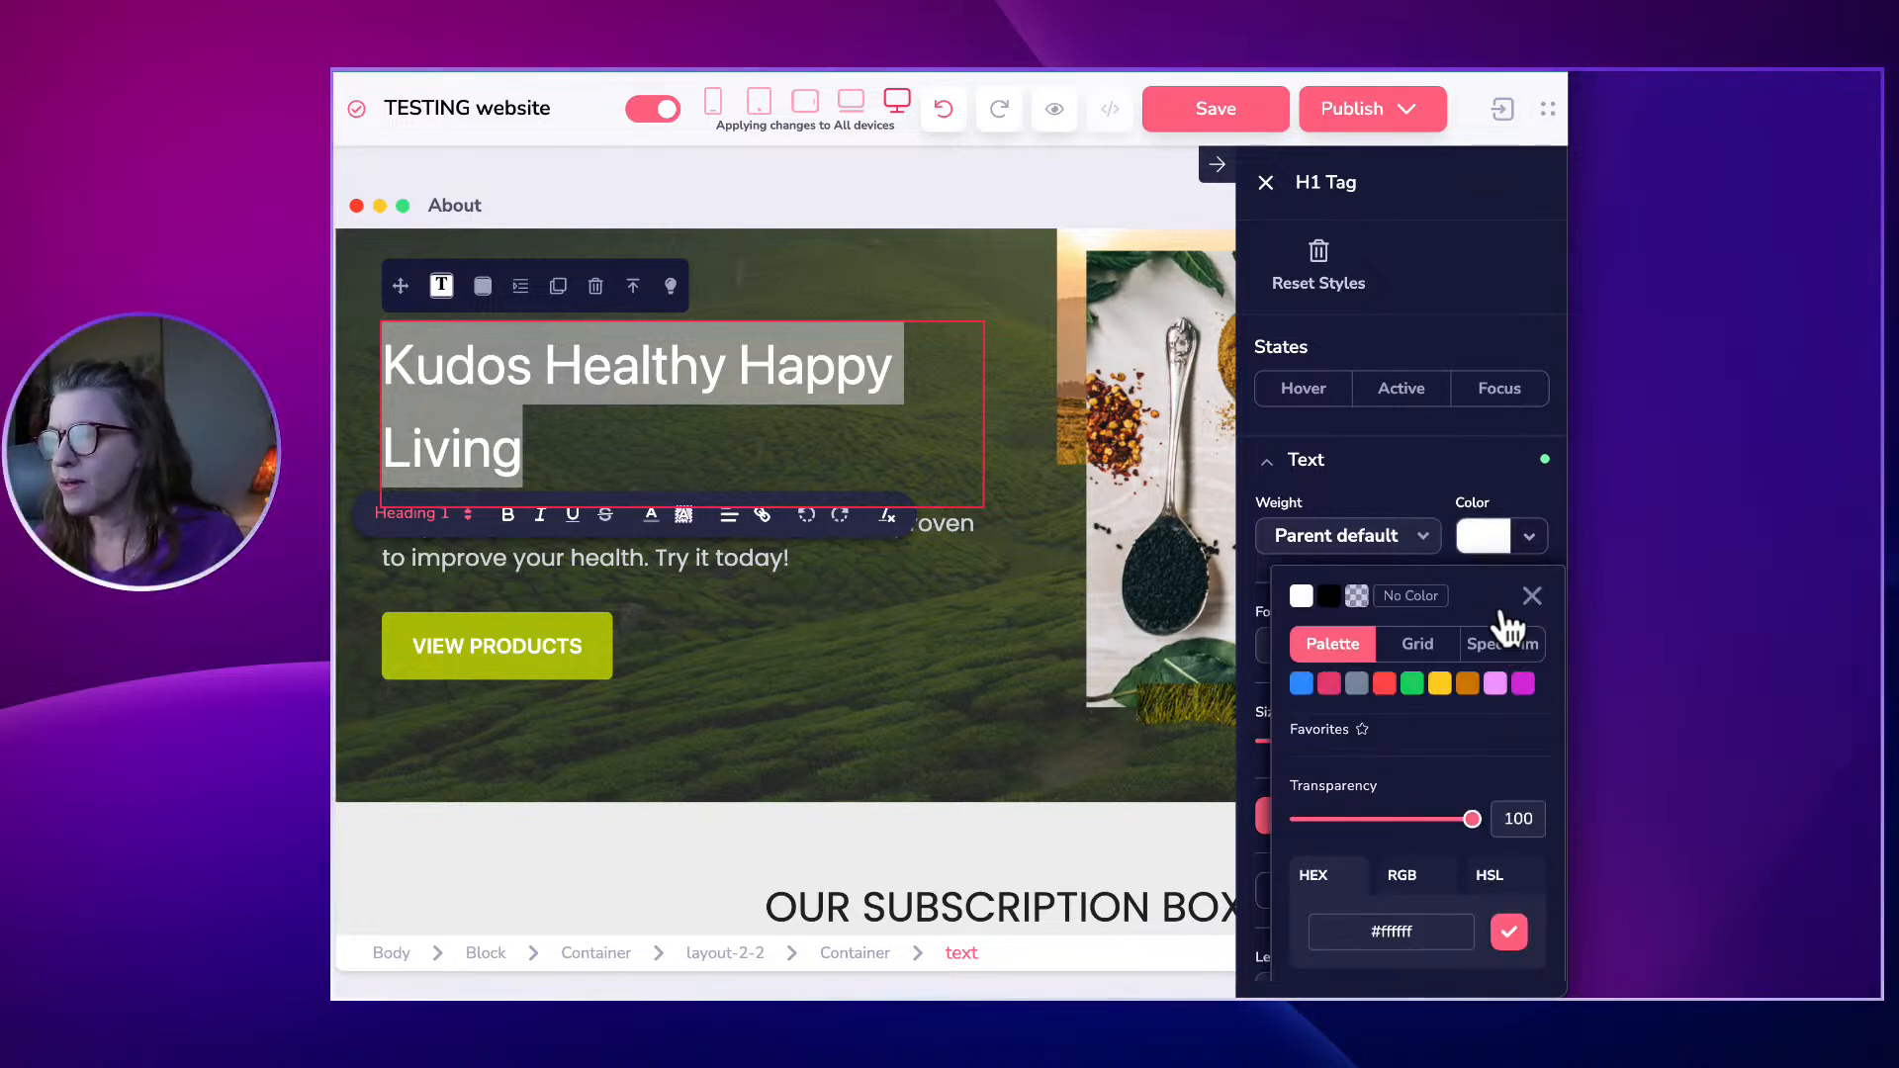
left_click(1484, 549)
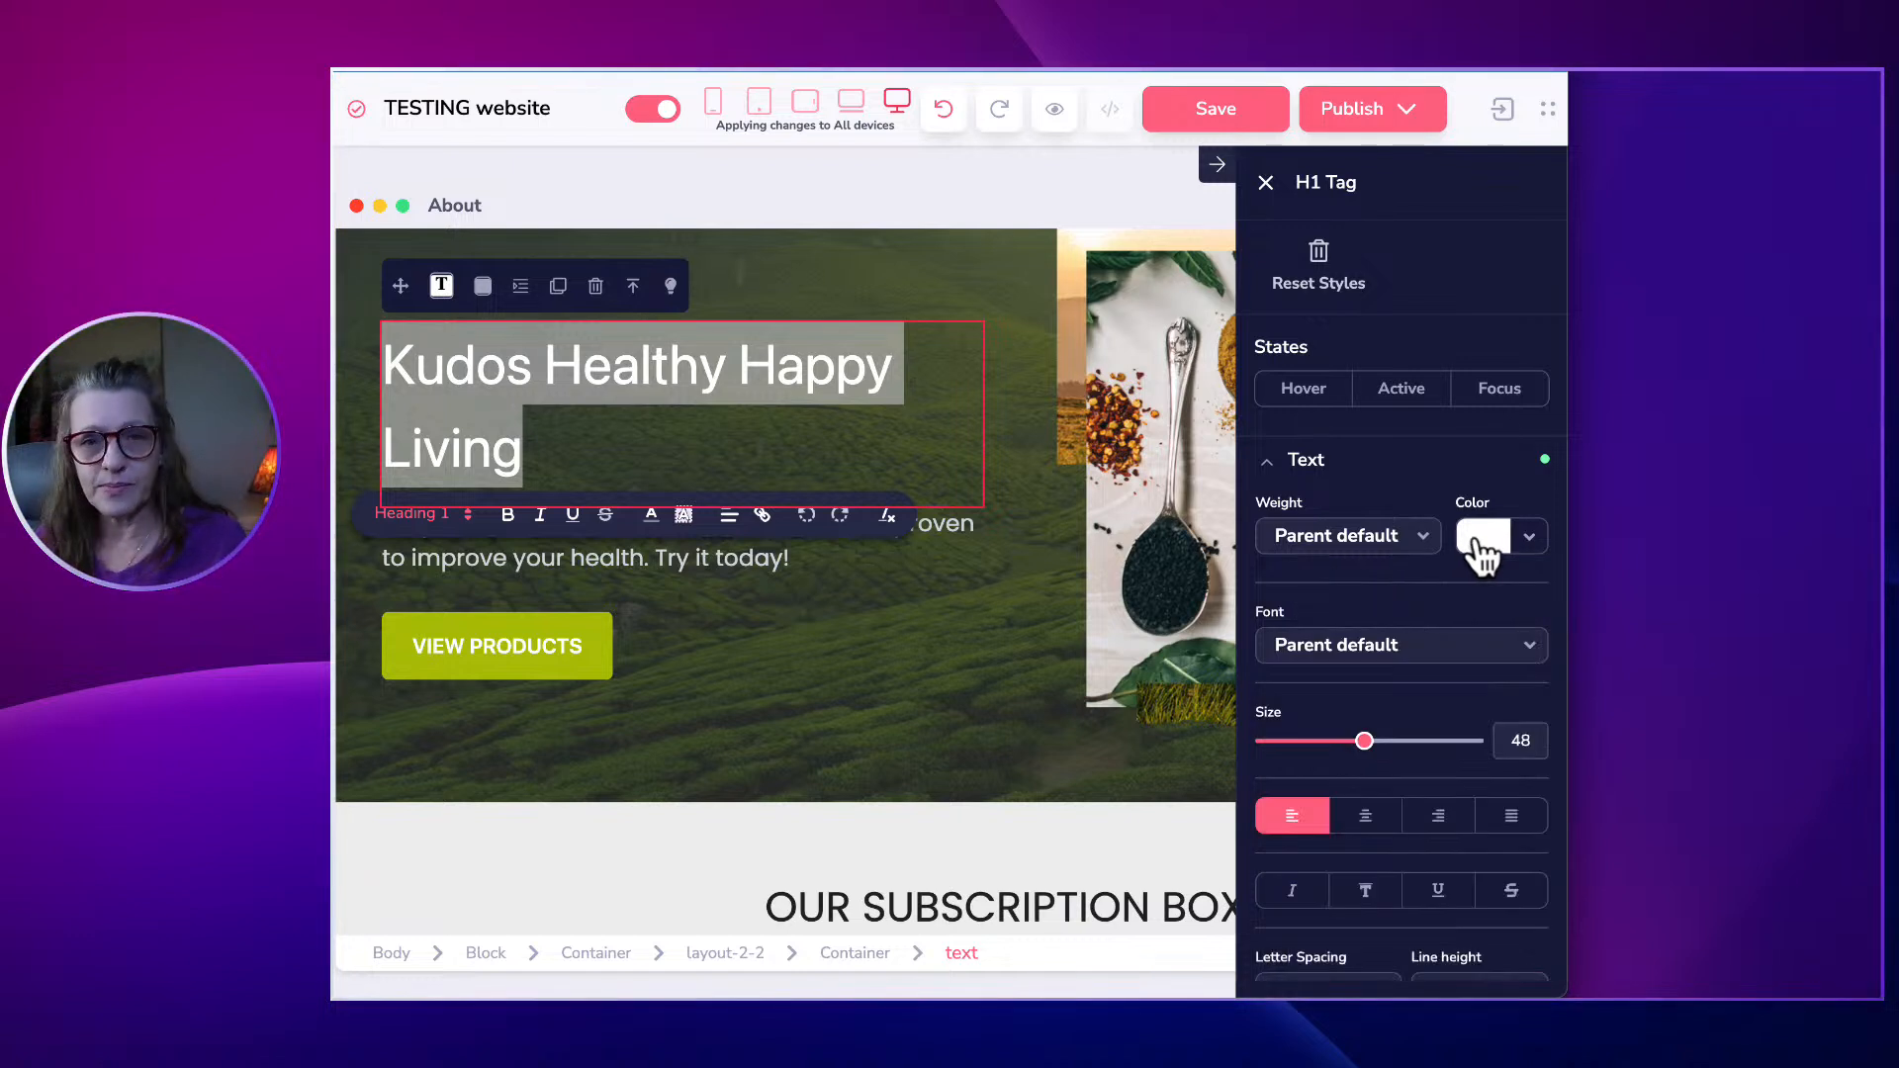
left_click(1484, 549)
left_click(1524, 684)
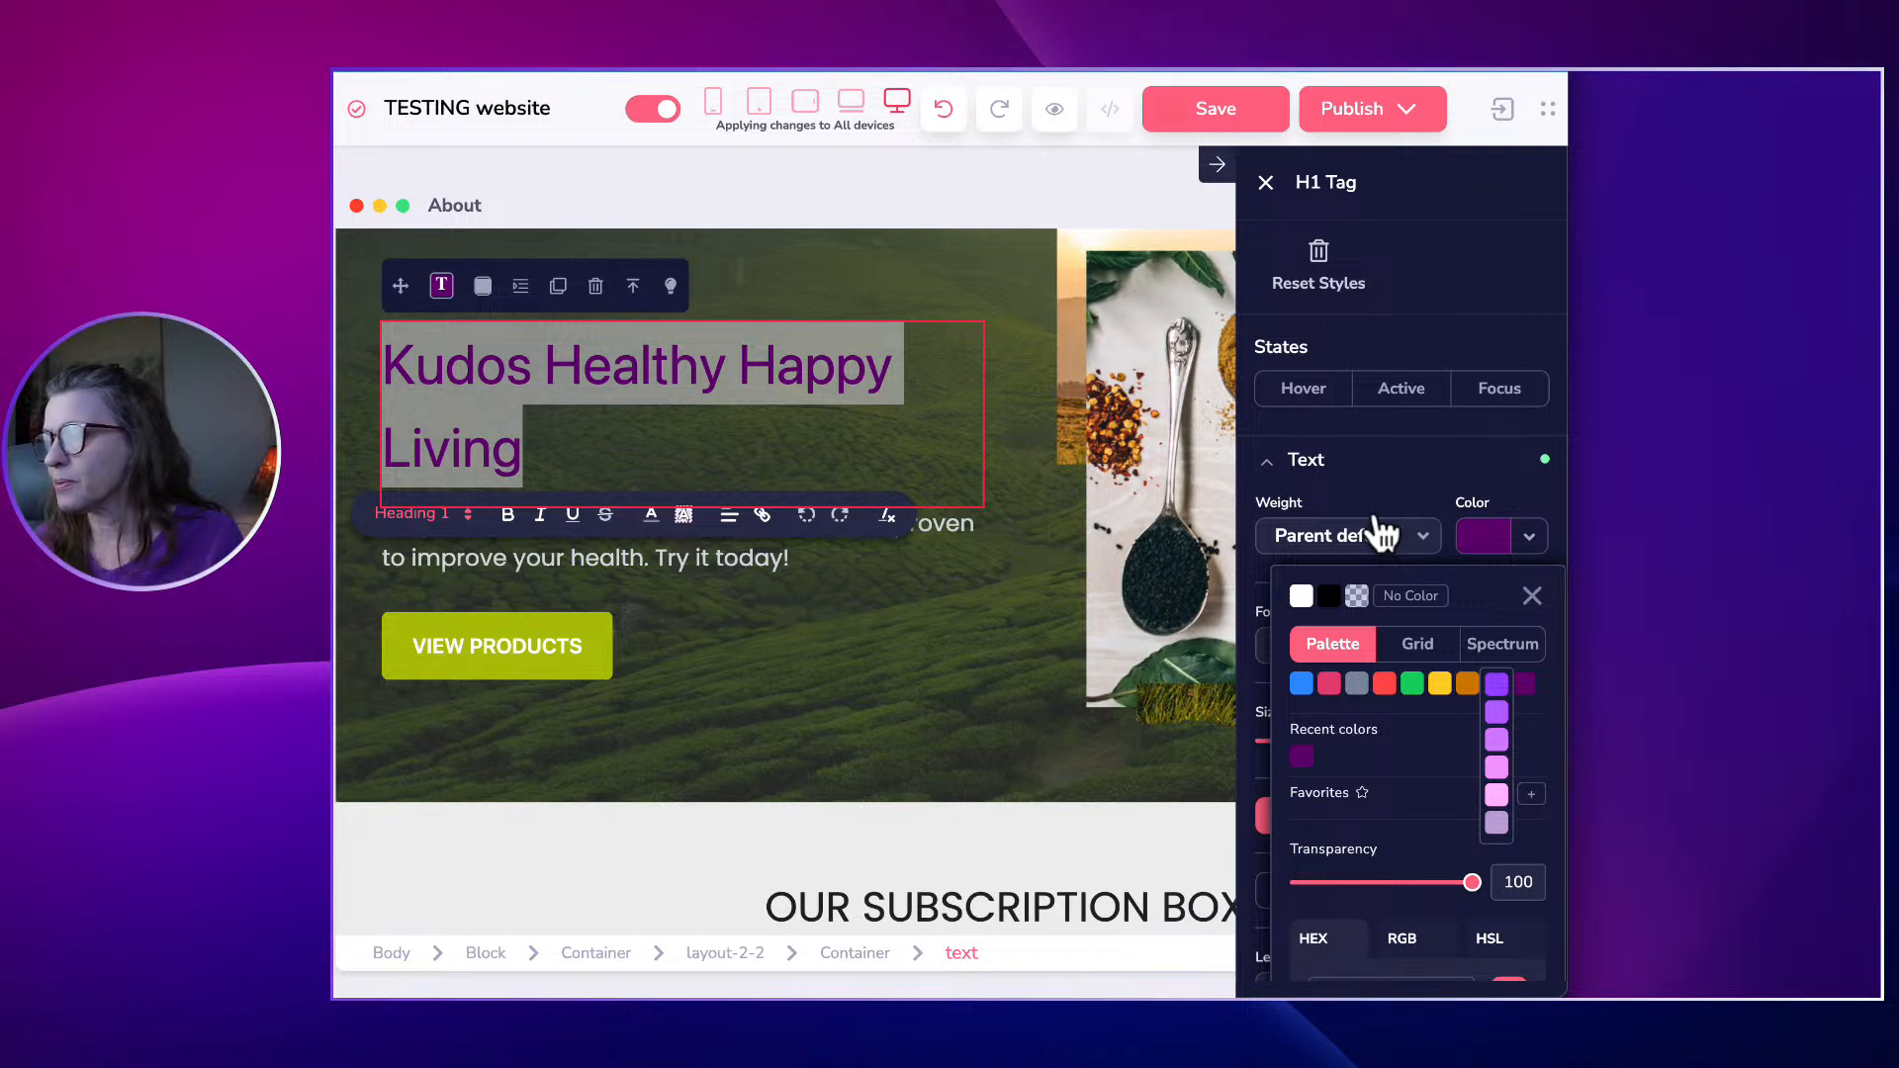
left_click(1446, 235)
Delete 'Happy Living' so the heading reads 'Kudos Healthy', then restore white colour.
left_click(625, 472)
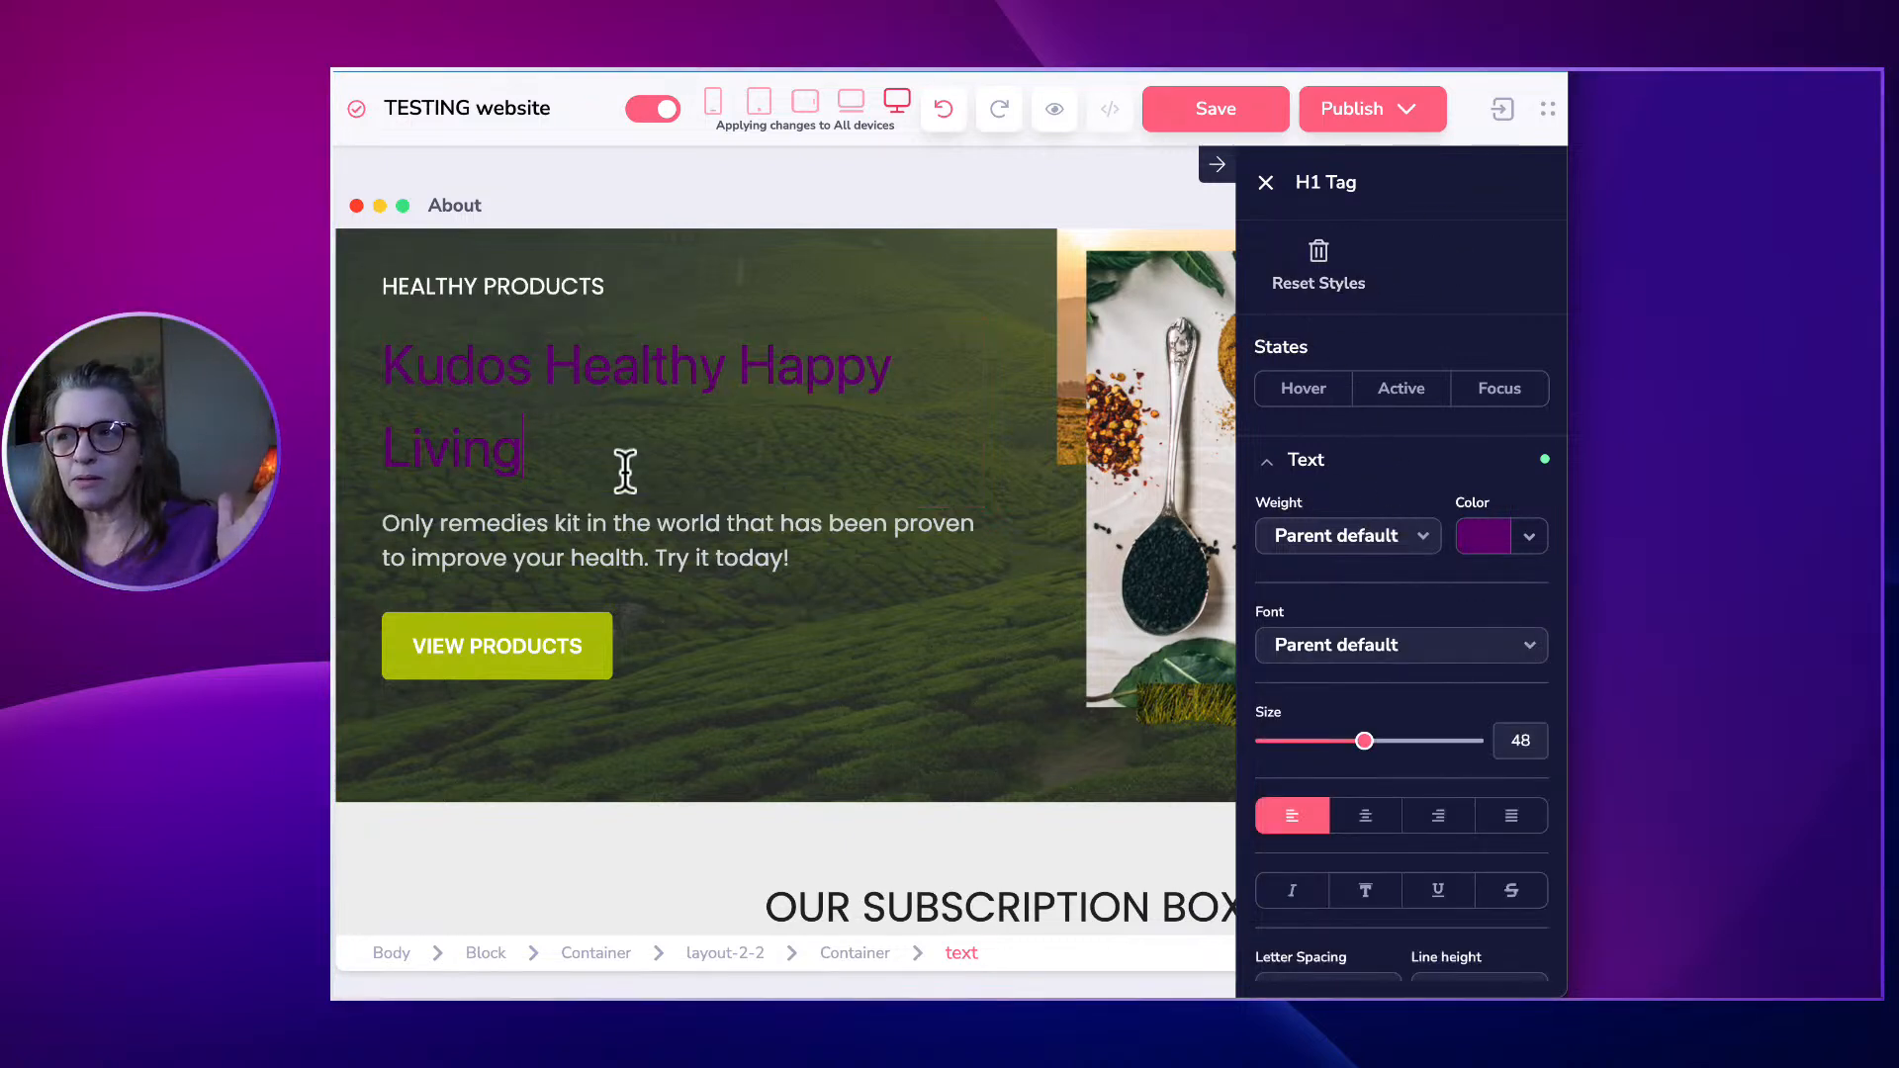
key("BackSpace")
key("BackSpace")
key("BackSpace")
key("BackSpace")
key("BackSpace")
key("BackSpace")
key("BackSpace")
key("BackSpace")
key("BackSpace")
key("BackSpace")
key("BackSpace")
key("BackSpace")
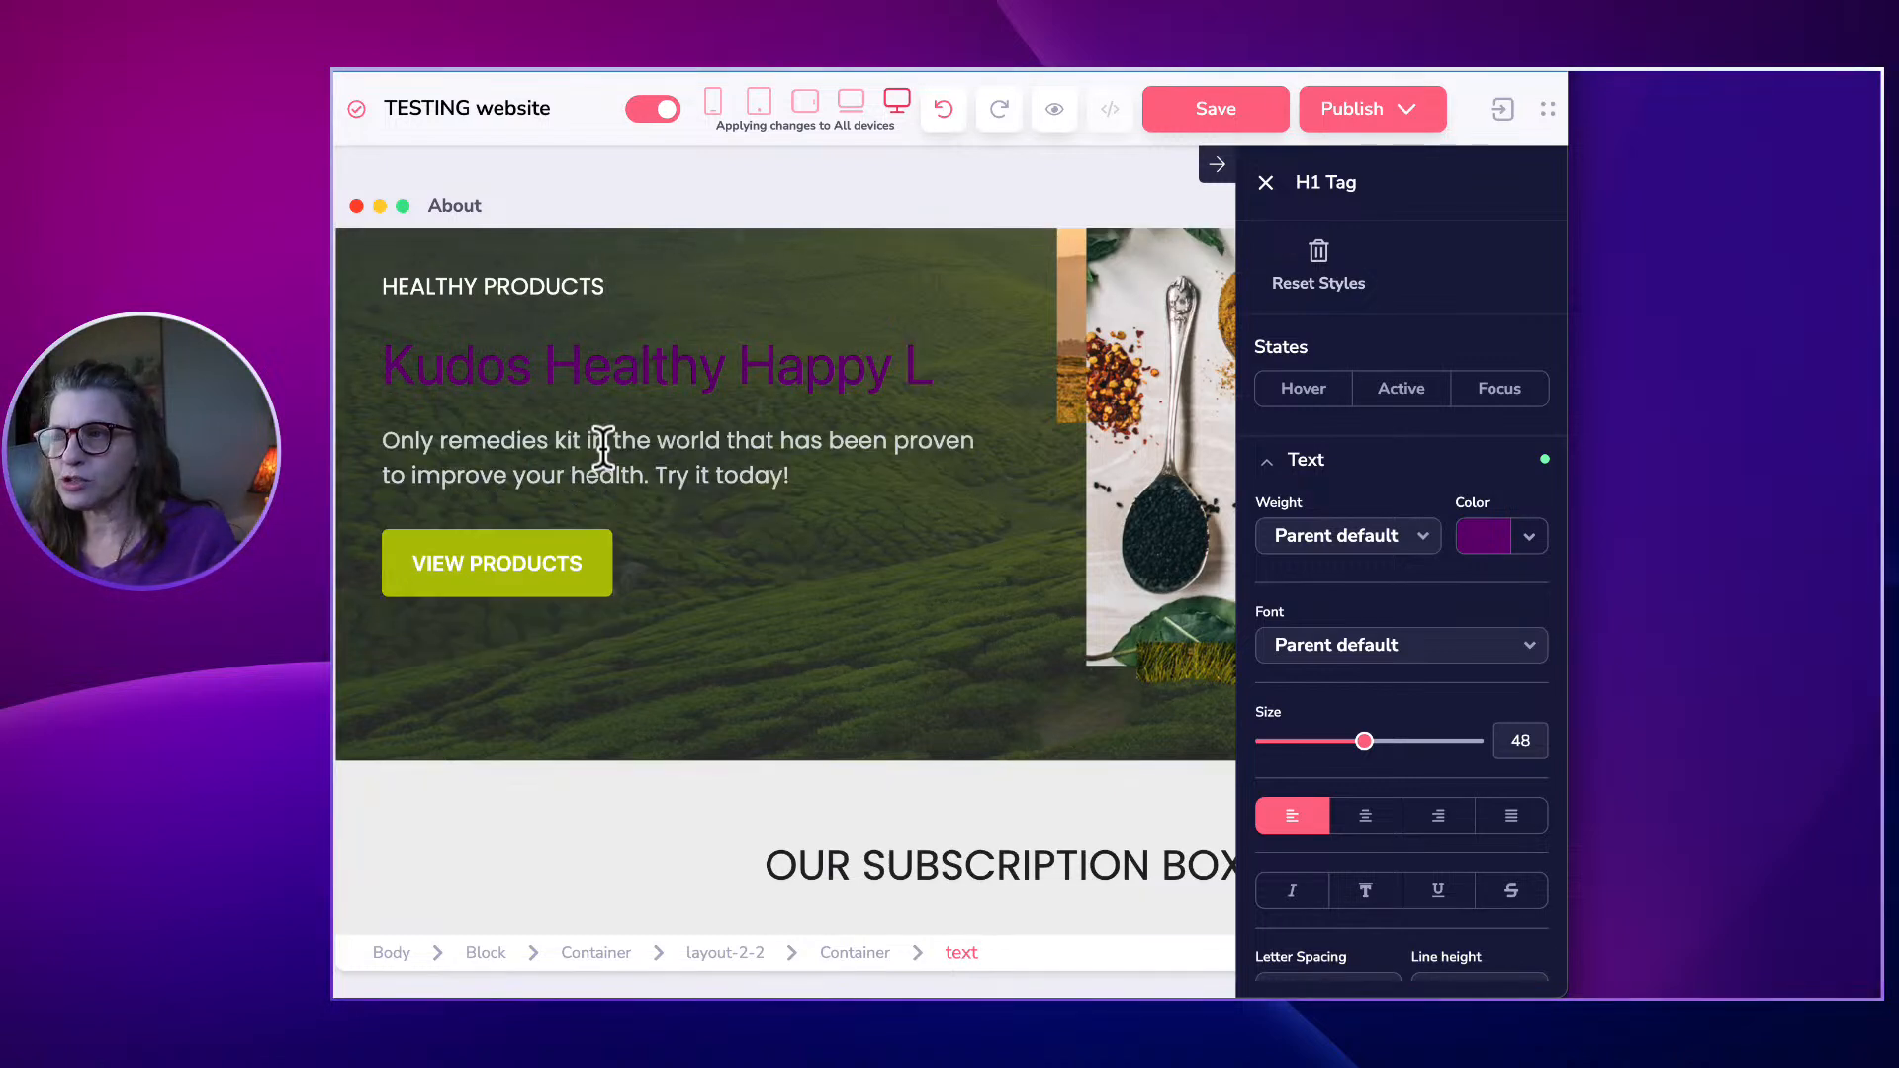
triple_click(569, 381)
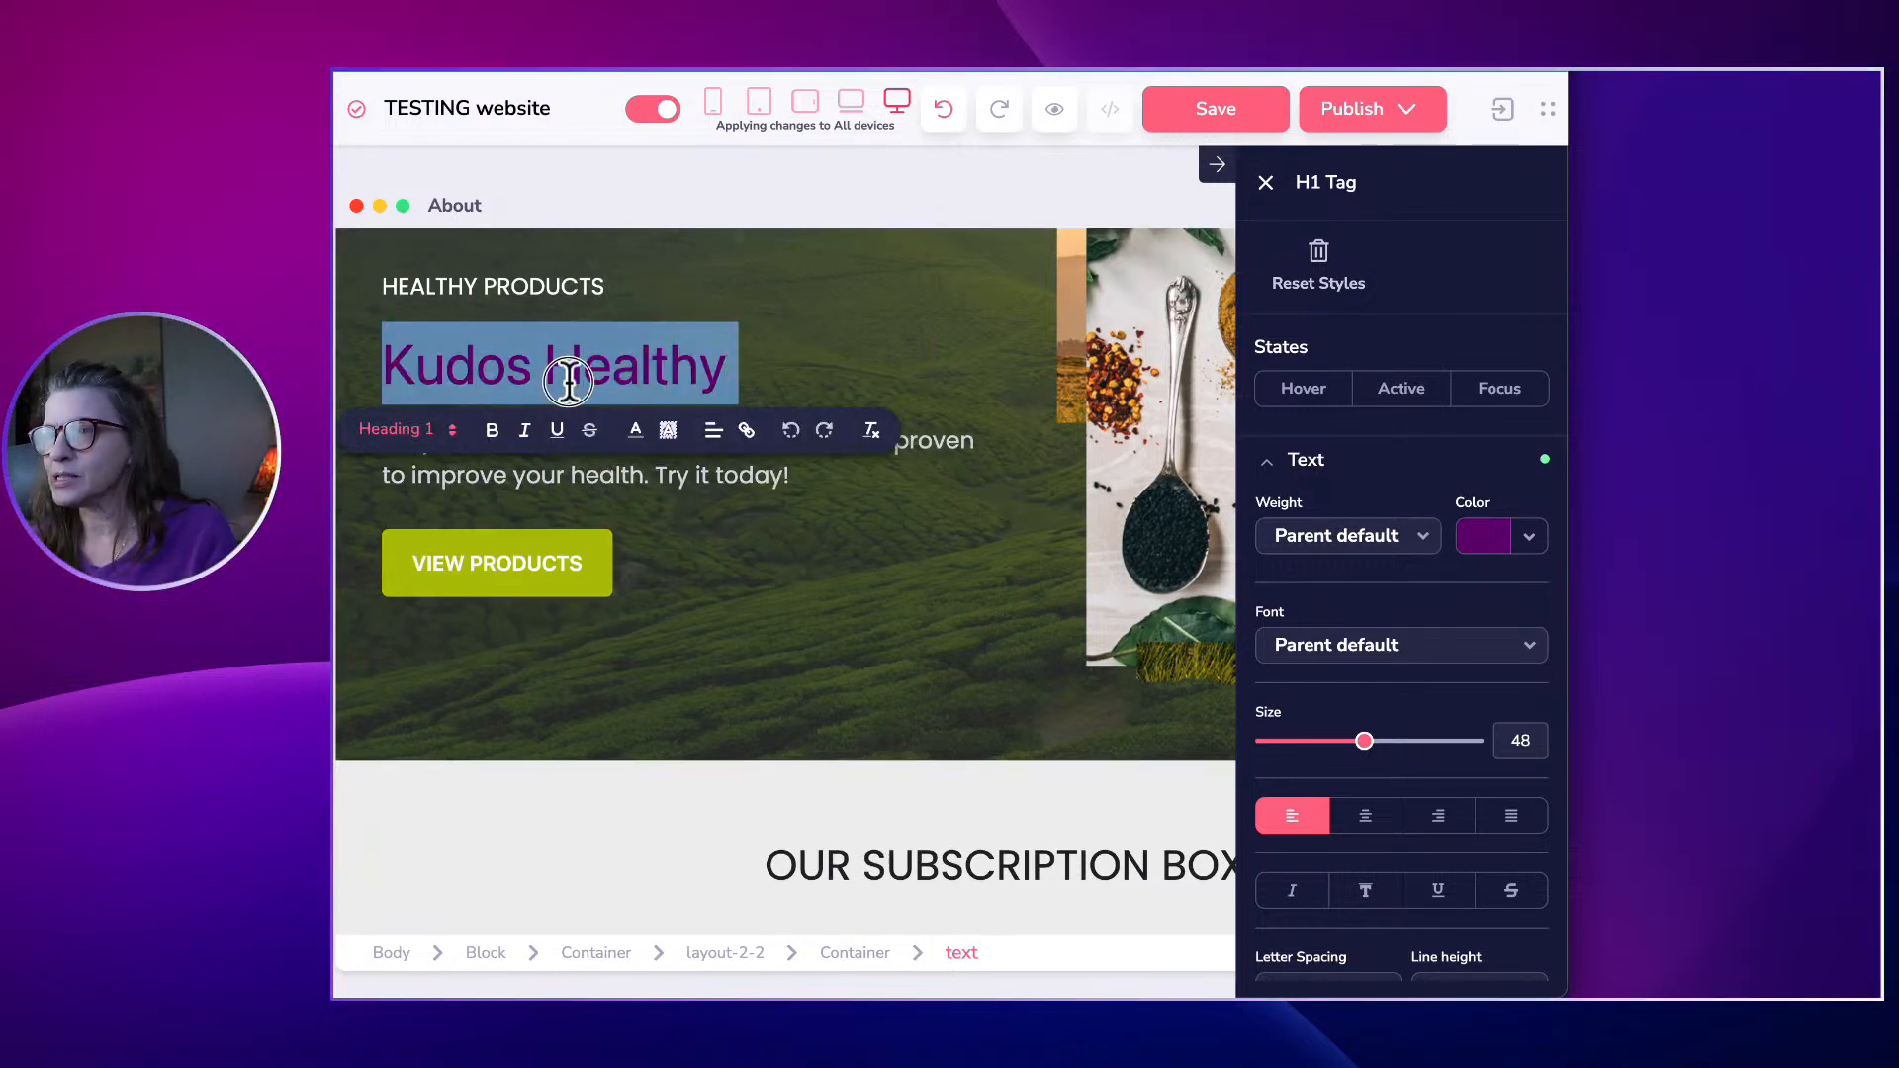
left_click(1481, 539)
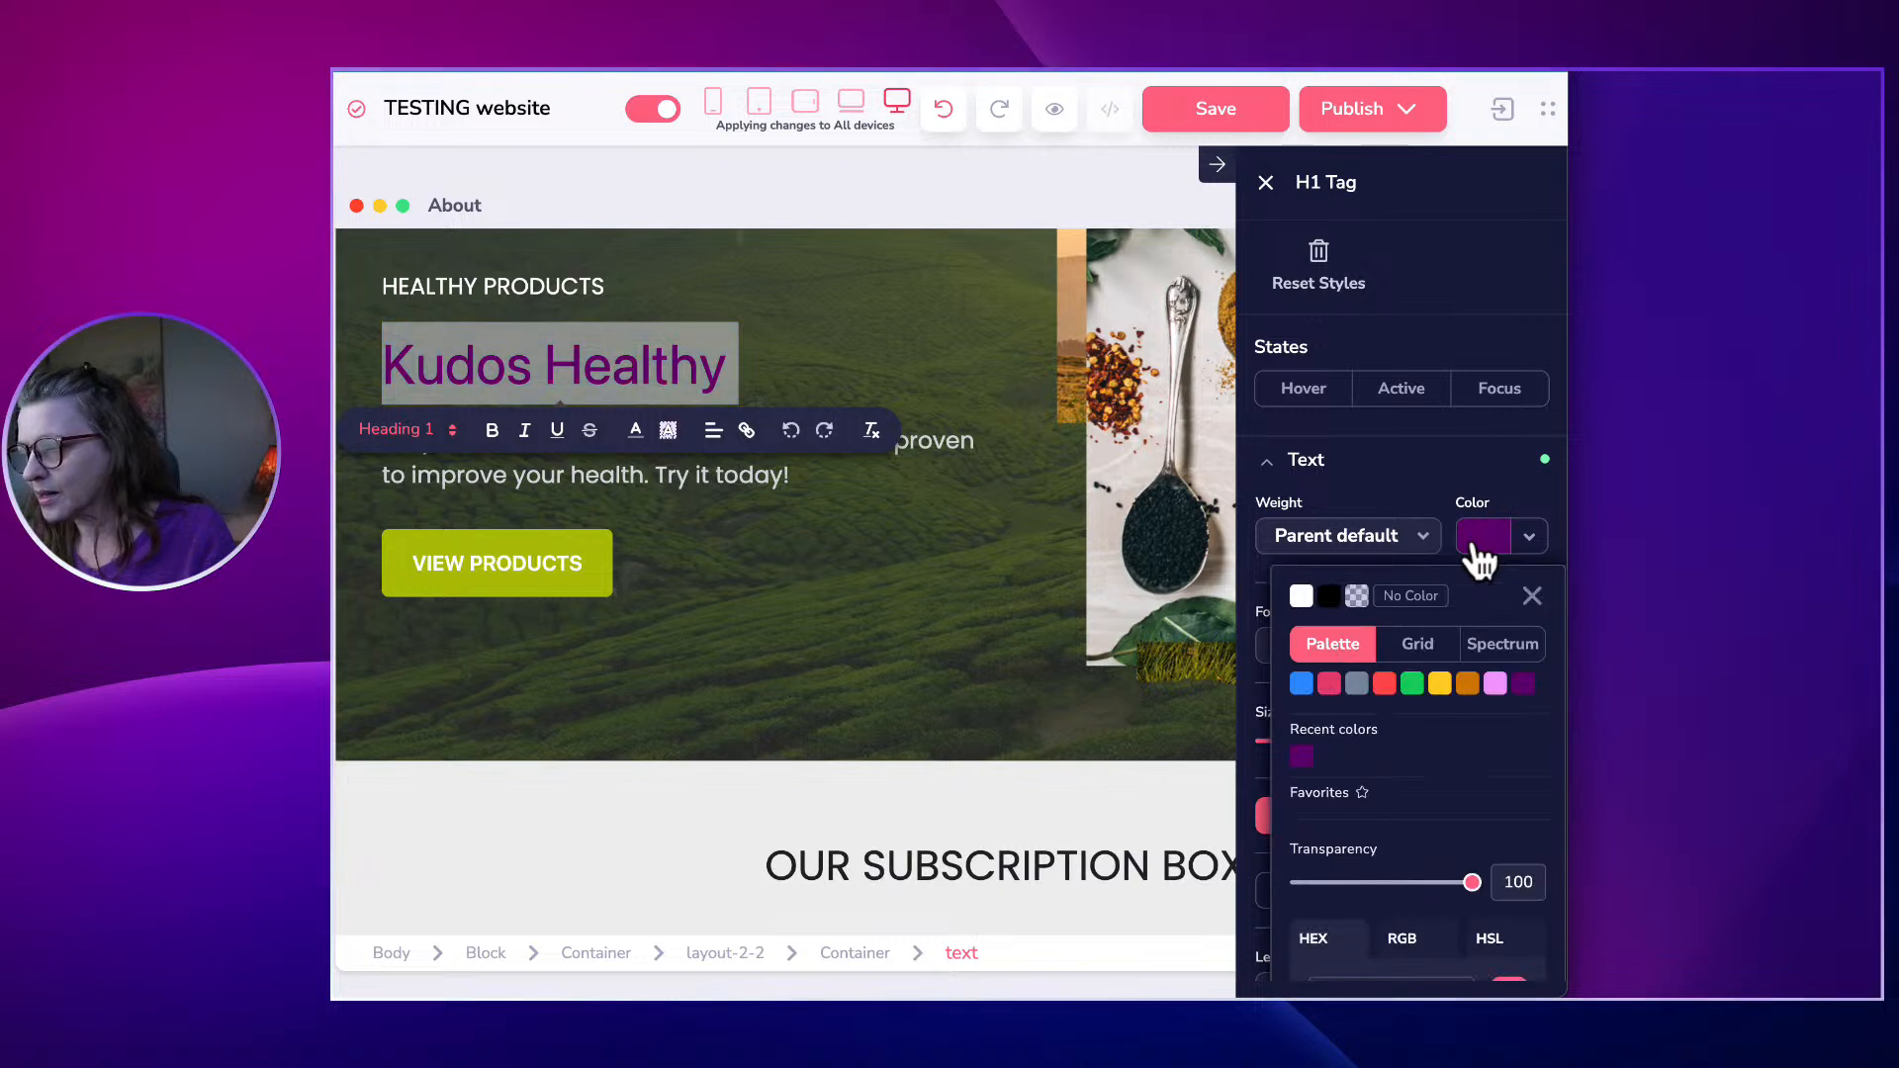
left_click(1301, 596)
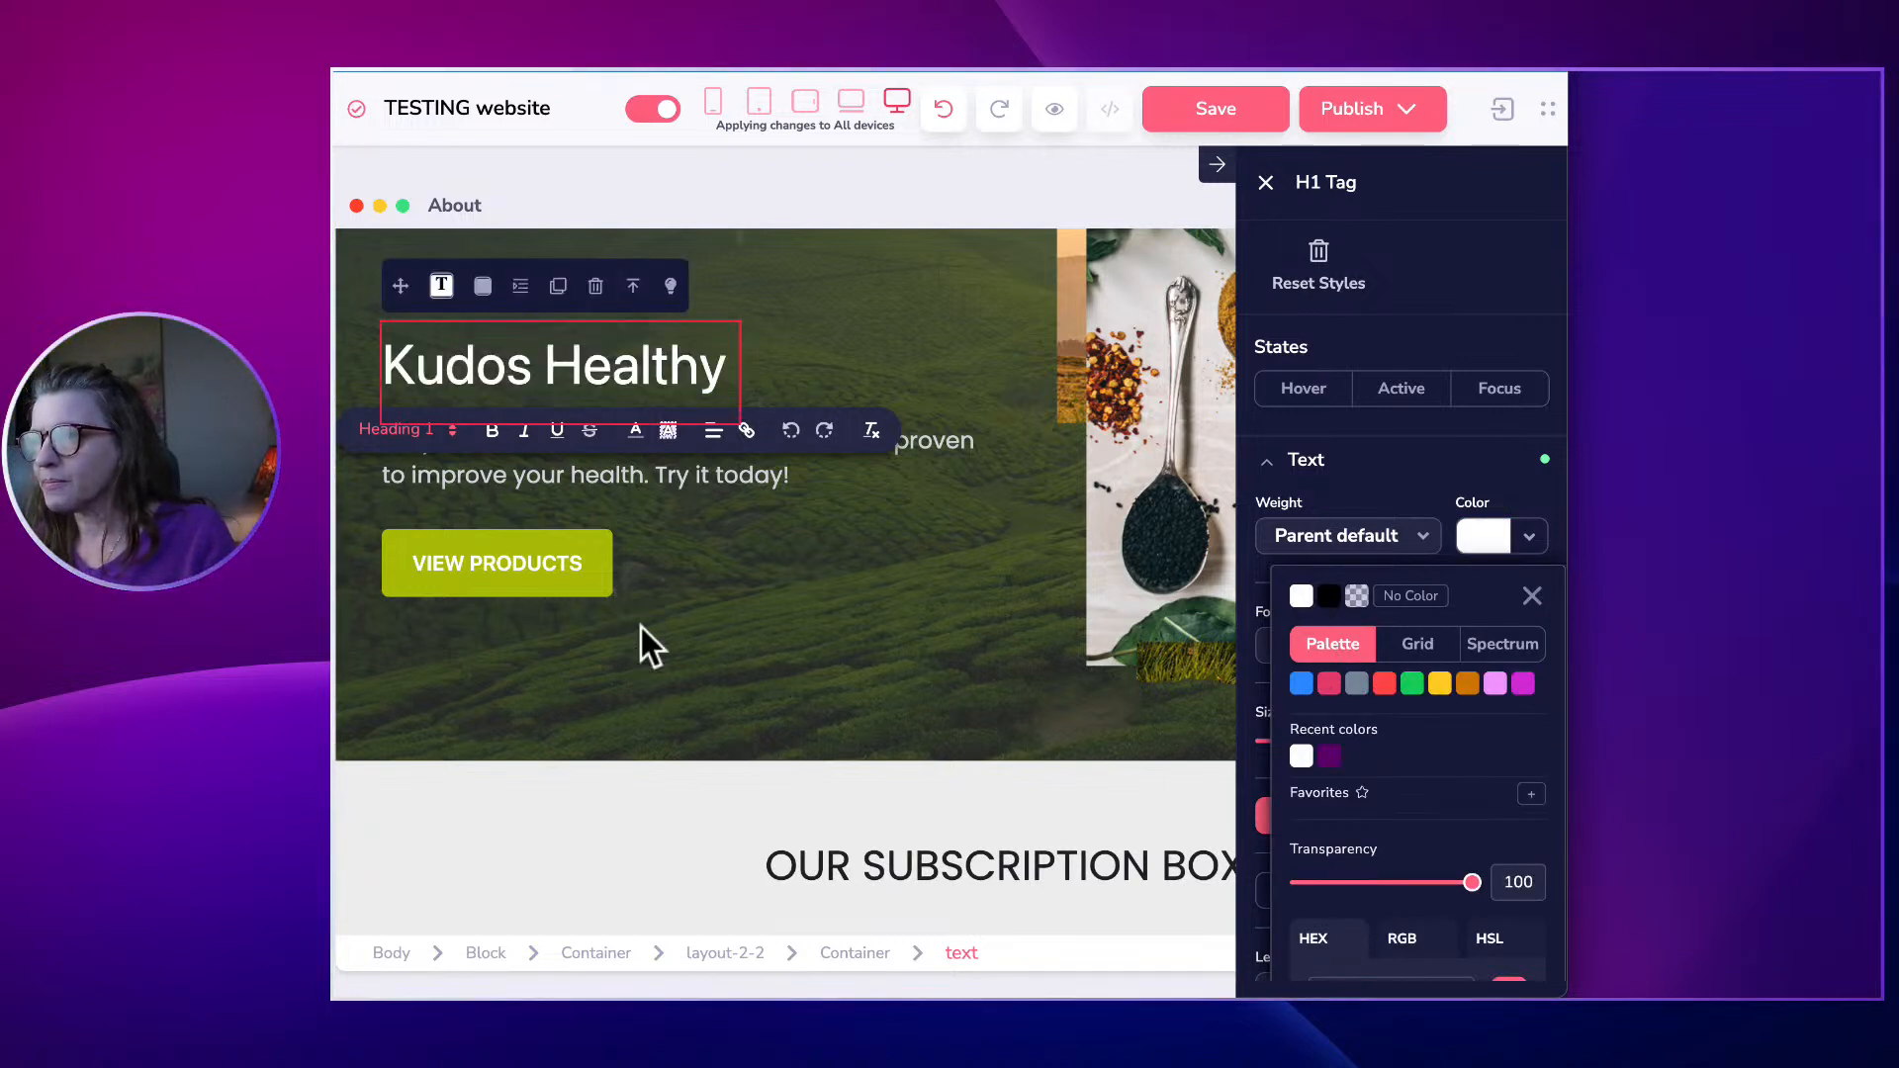
left_click(636, 661)
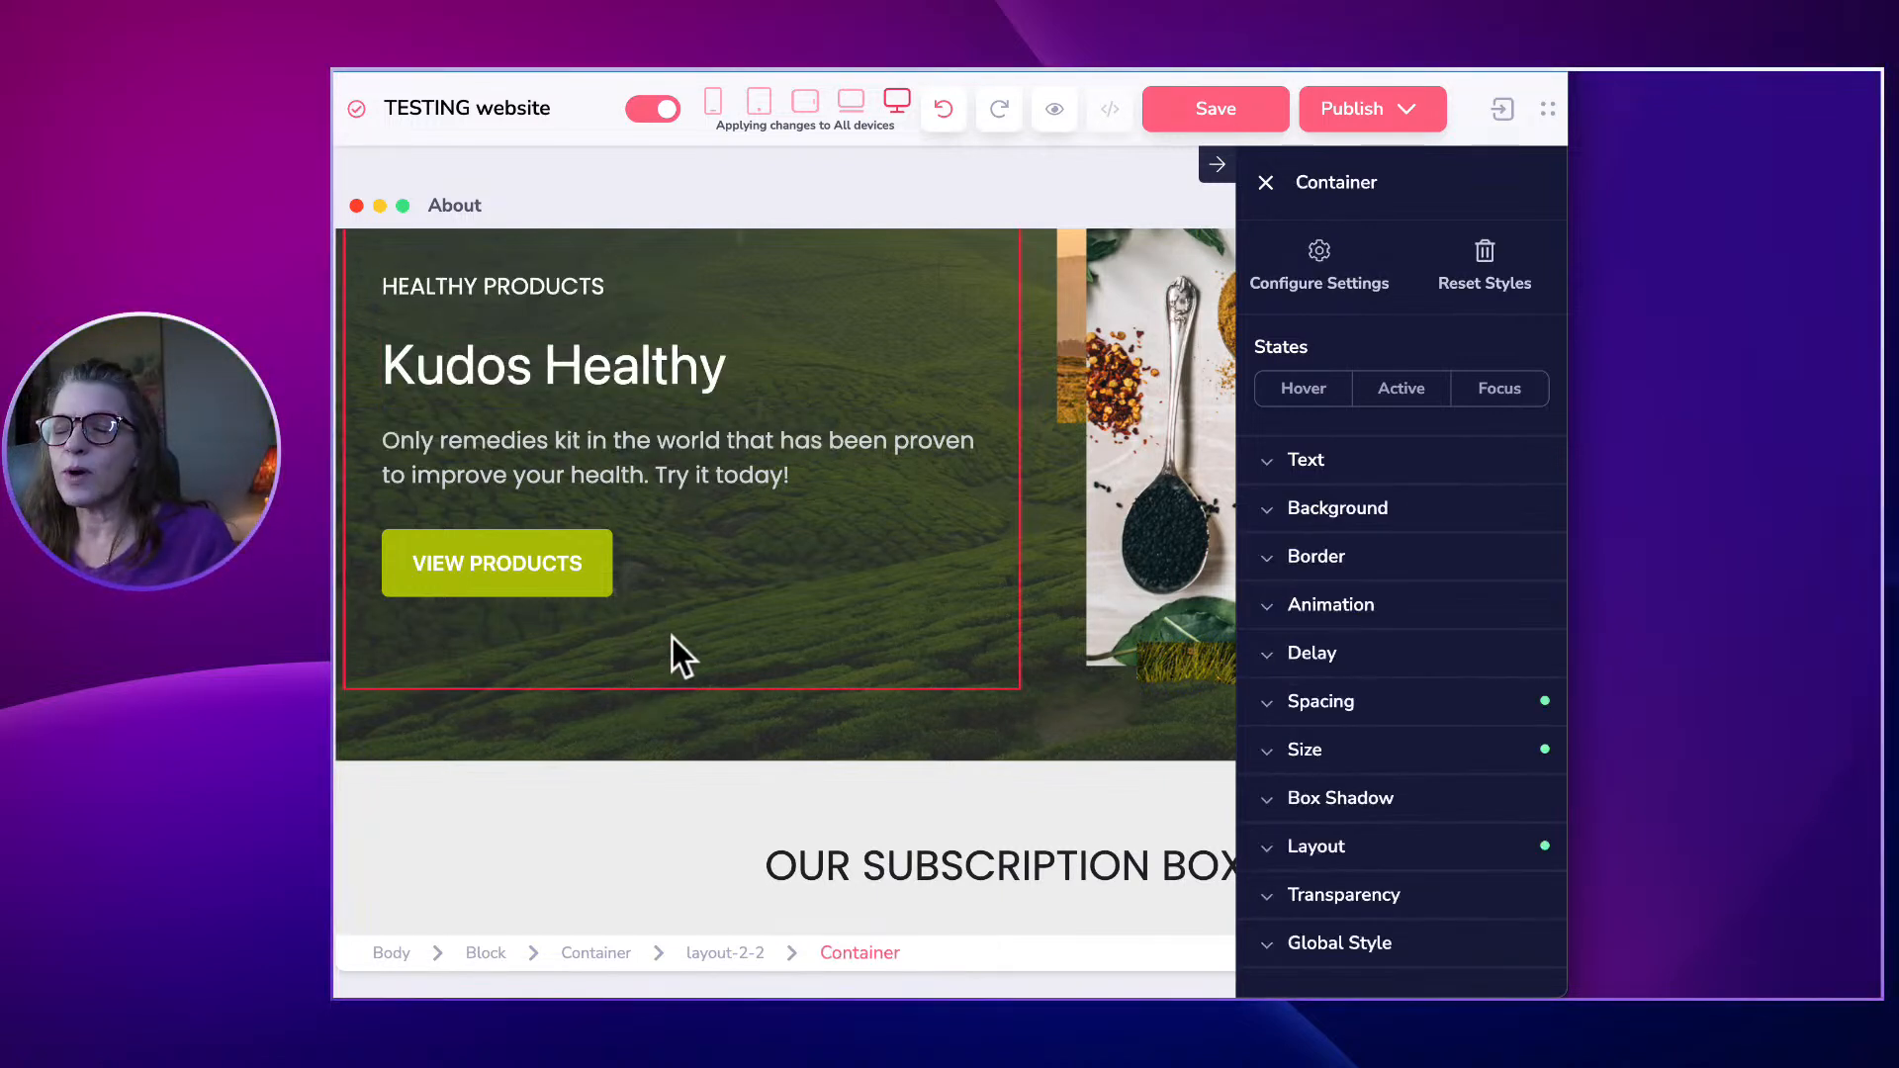
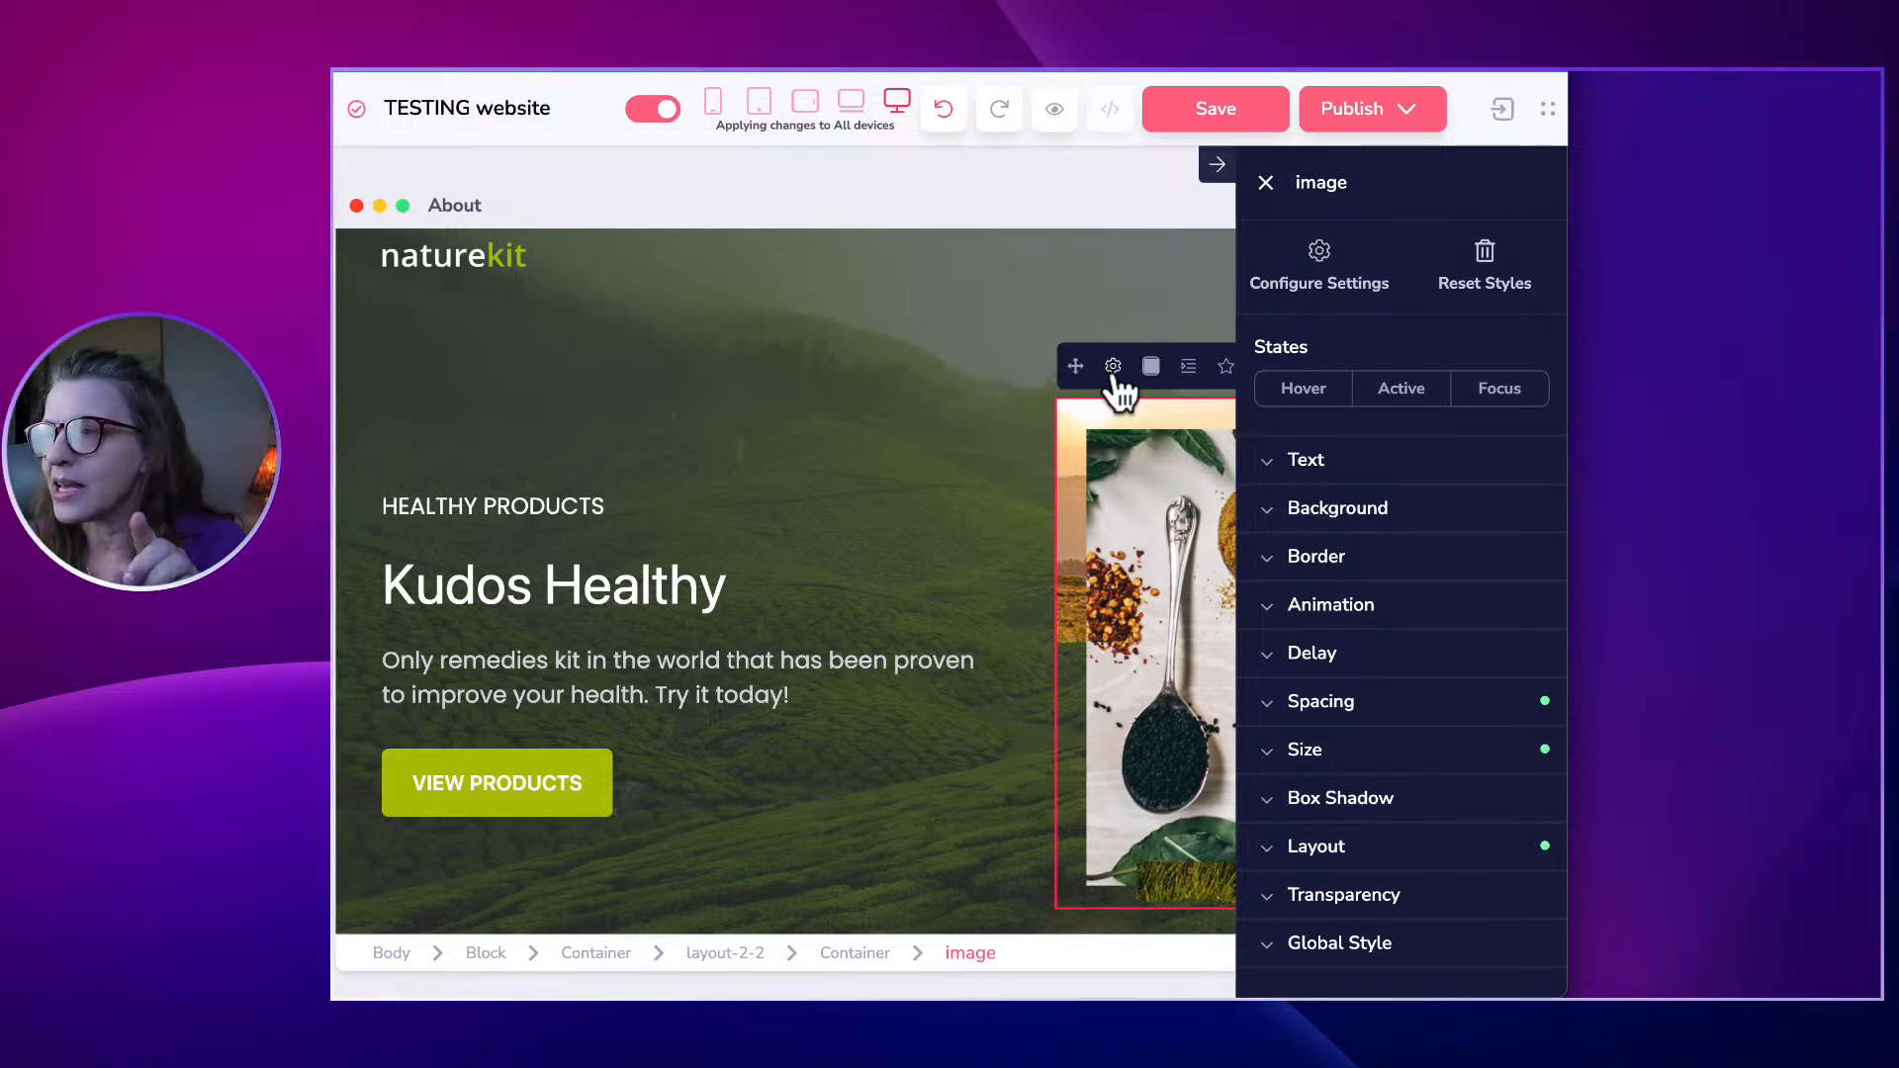
Open the Image settings dialog for the spices picture in the About page hero.
left_click(1112, 368)
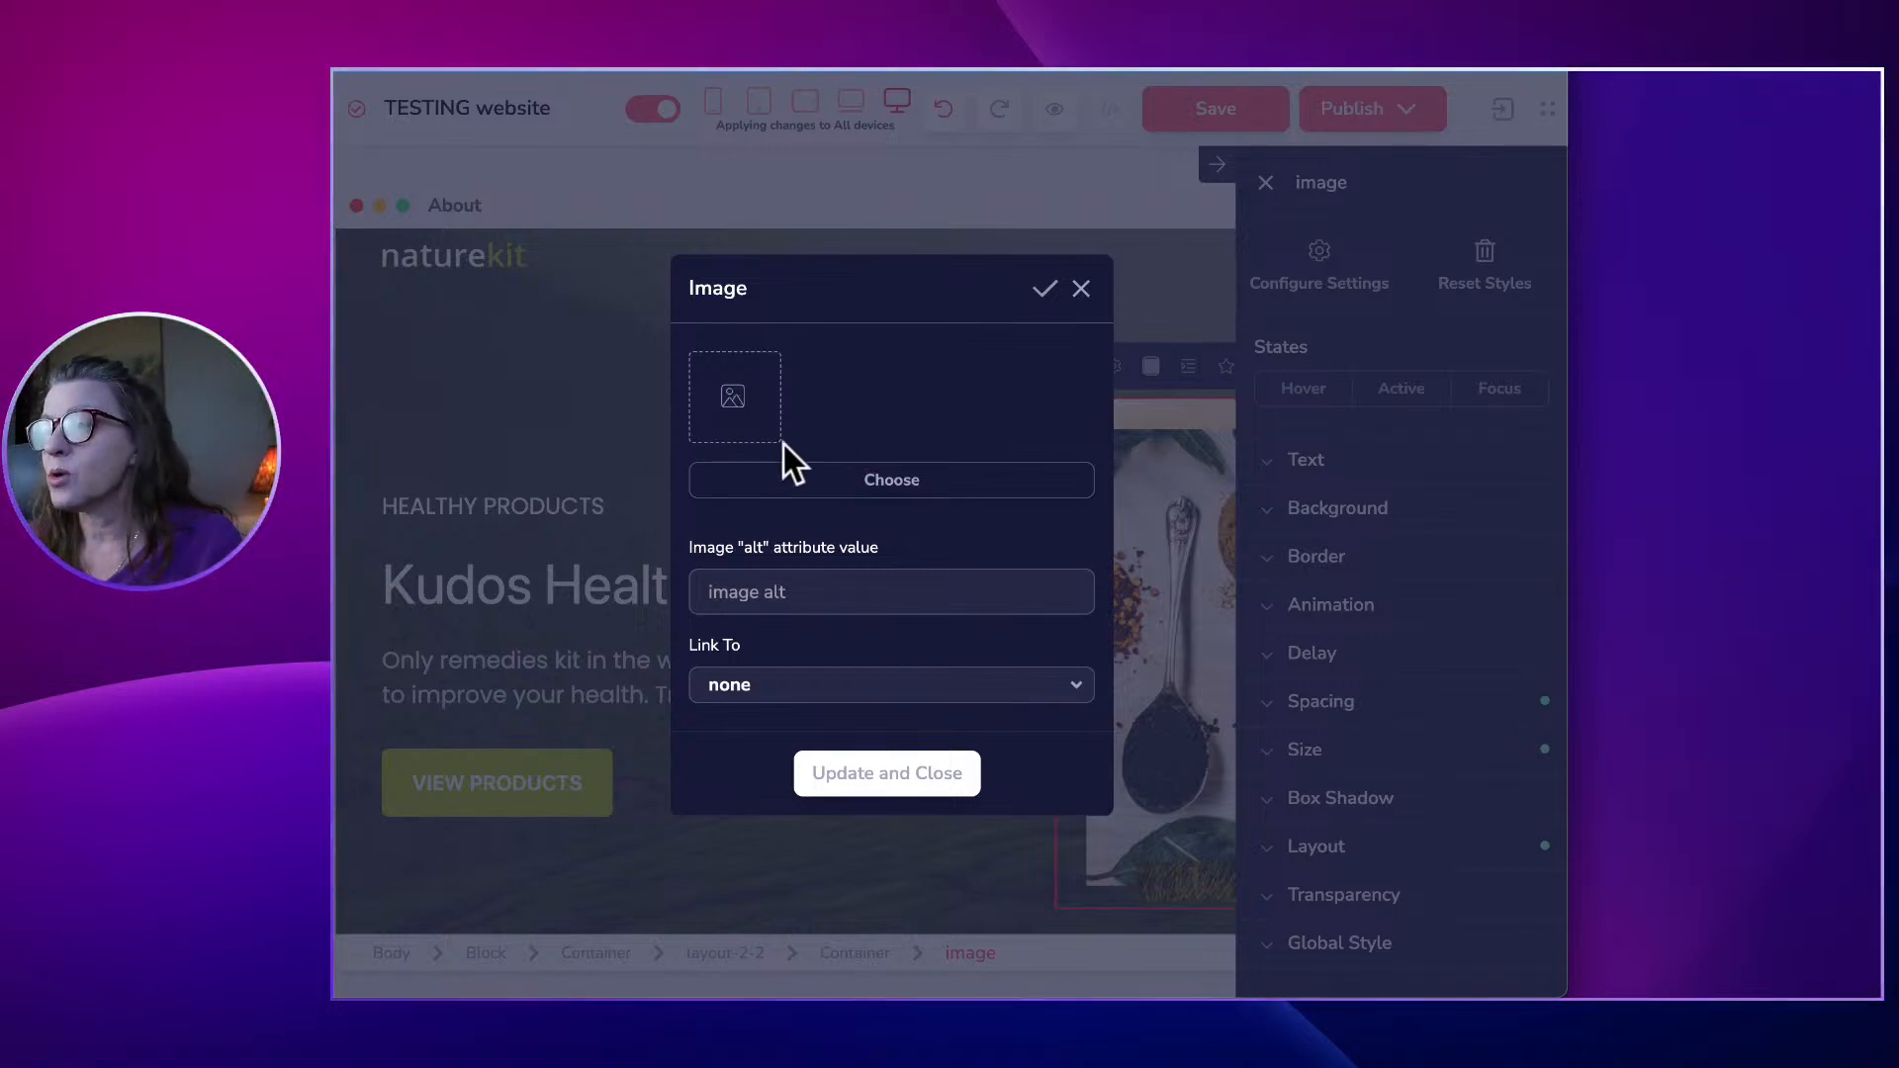
Start replacing the hero picture by uploading a new image from the computer.
left_click(871, 484)
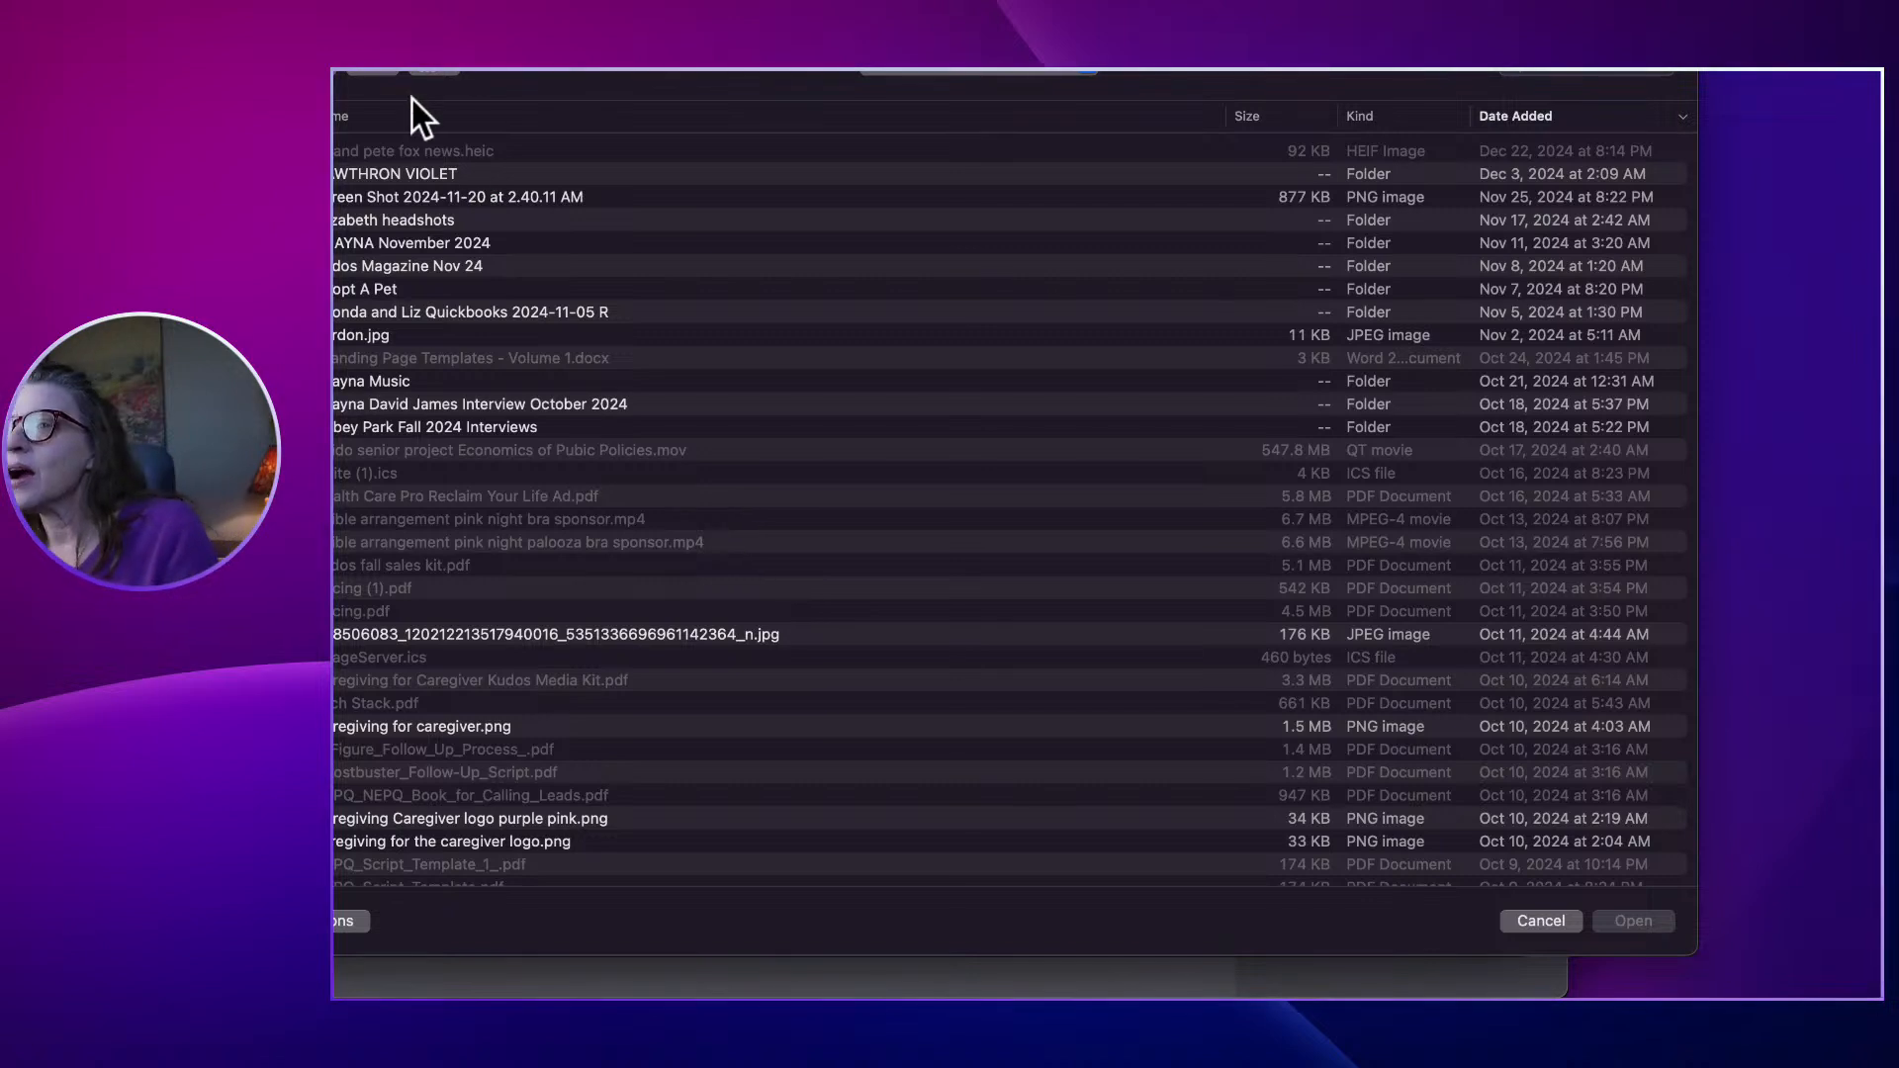
Find the caregiver PNG in the file dialog and upload it to the Image Library.
scroll(399, 271, "down", 5)
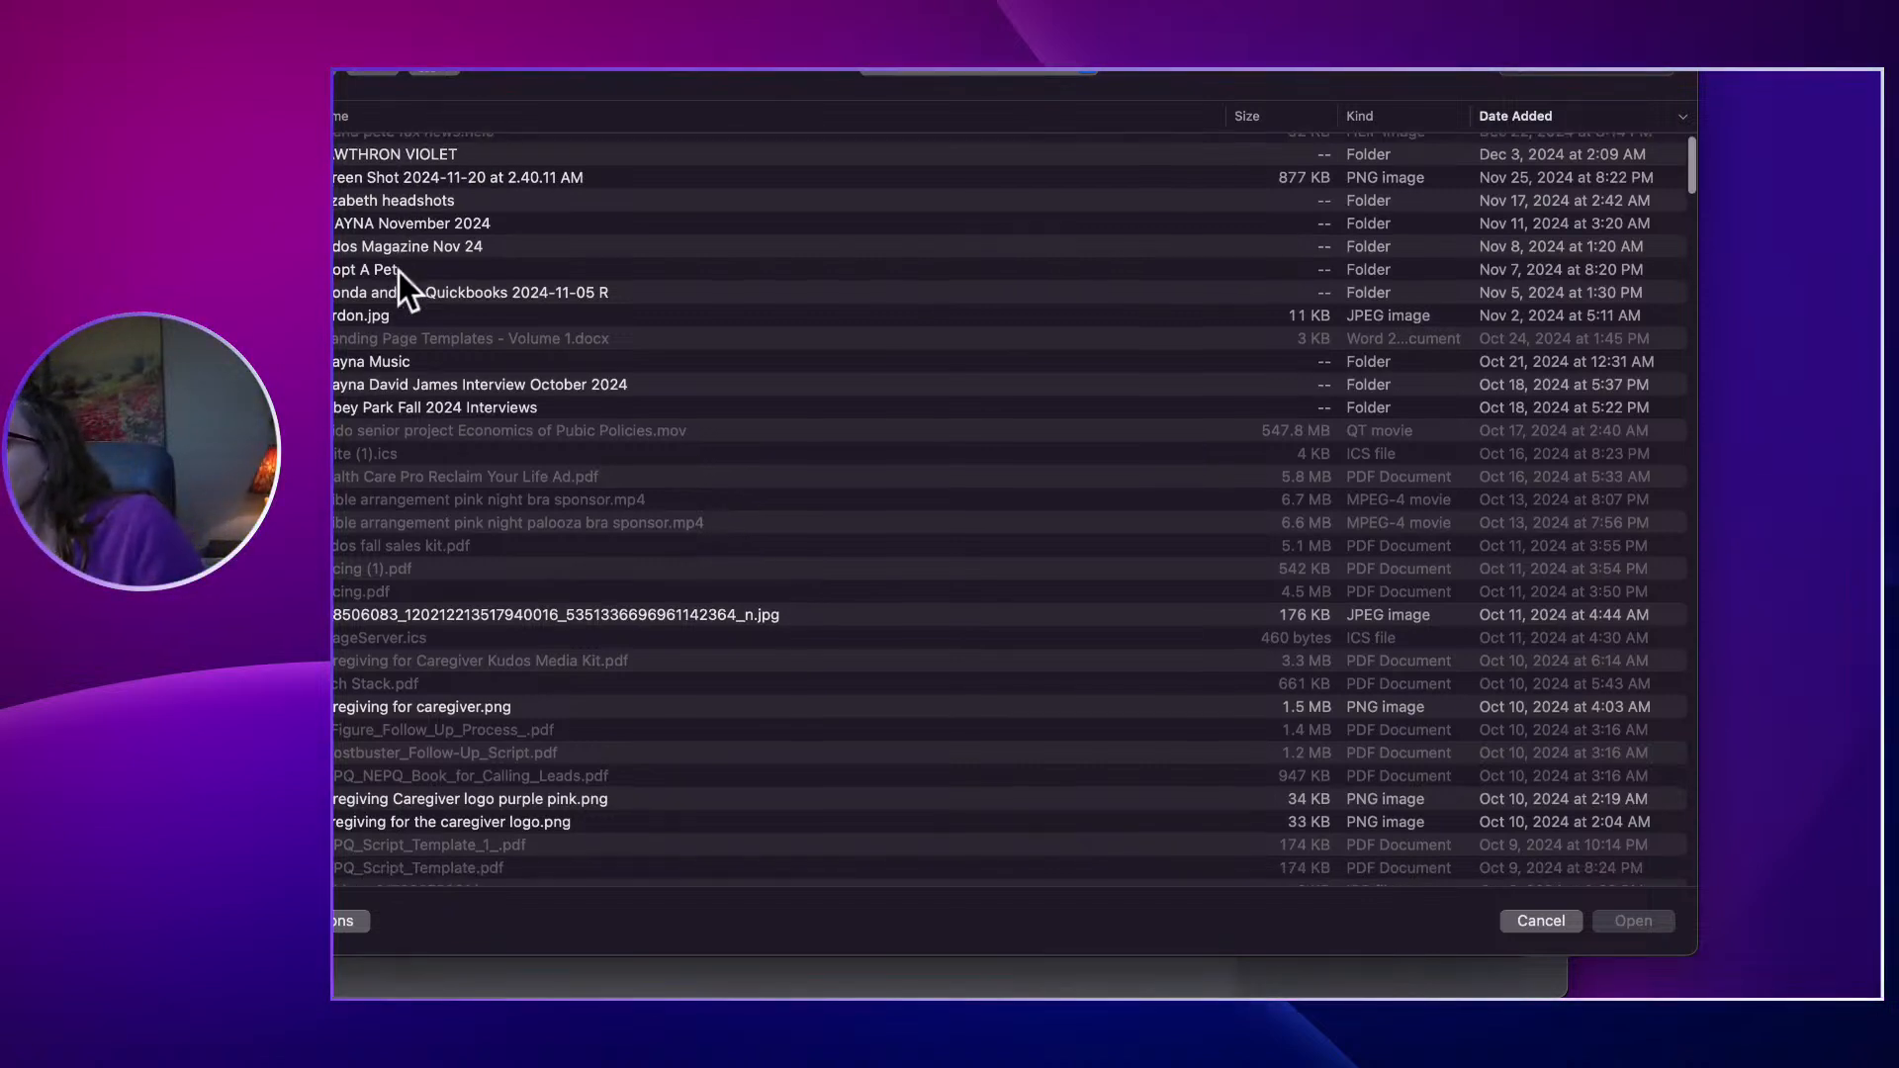
scroll(398, 273, "down", 10)
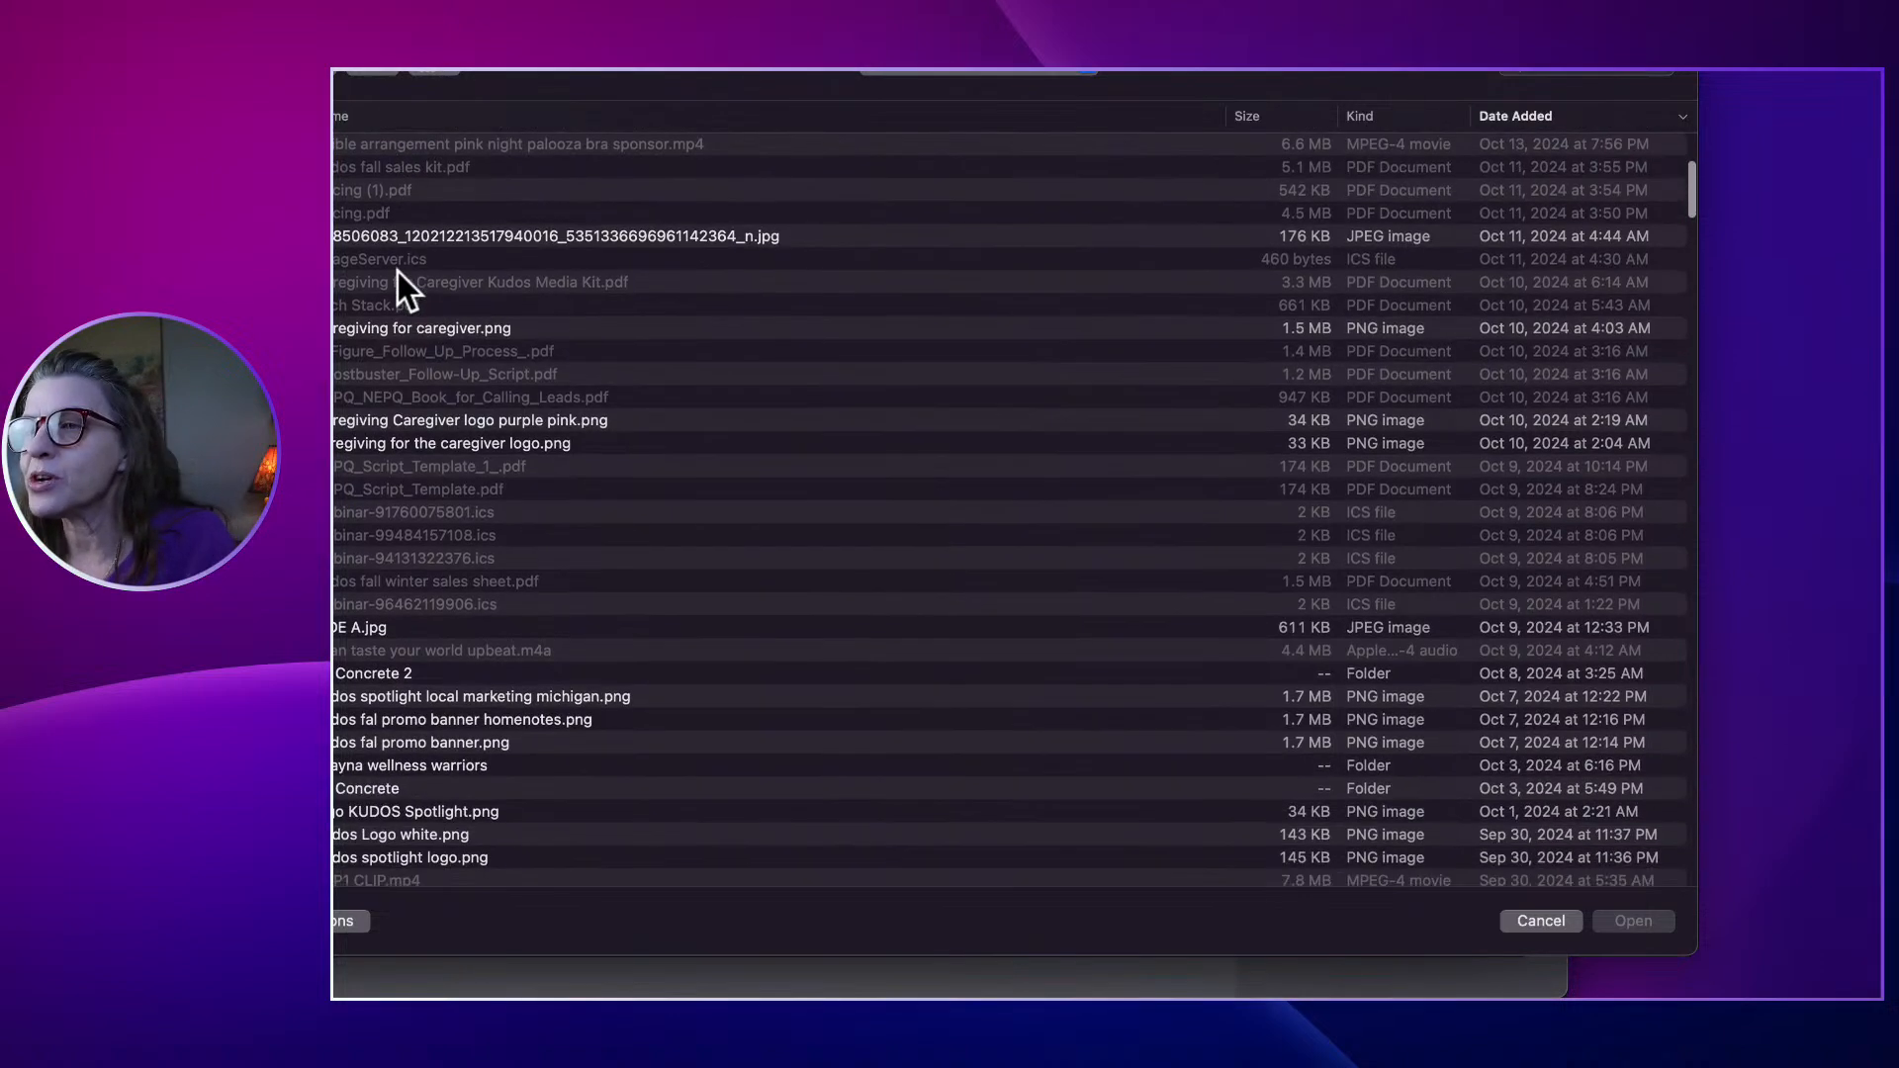
left_click(439, 330)
double_click(439, 330)
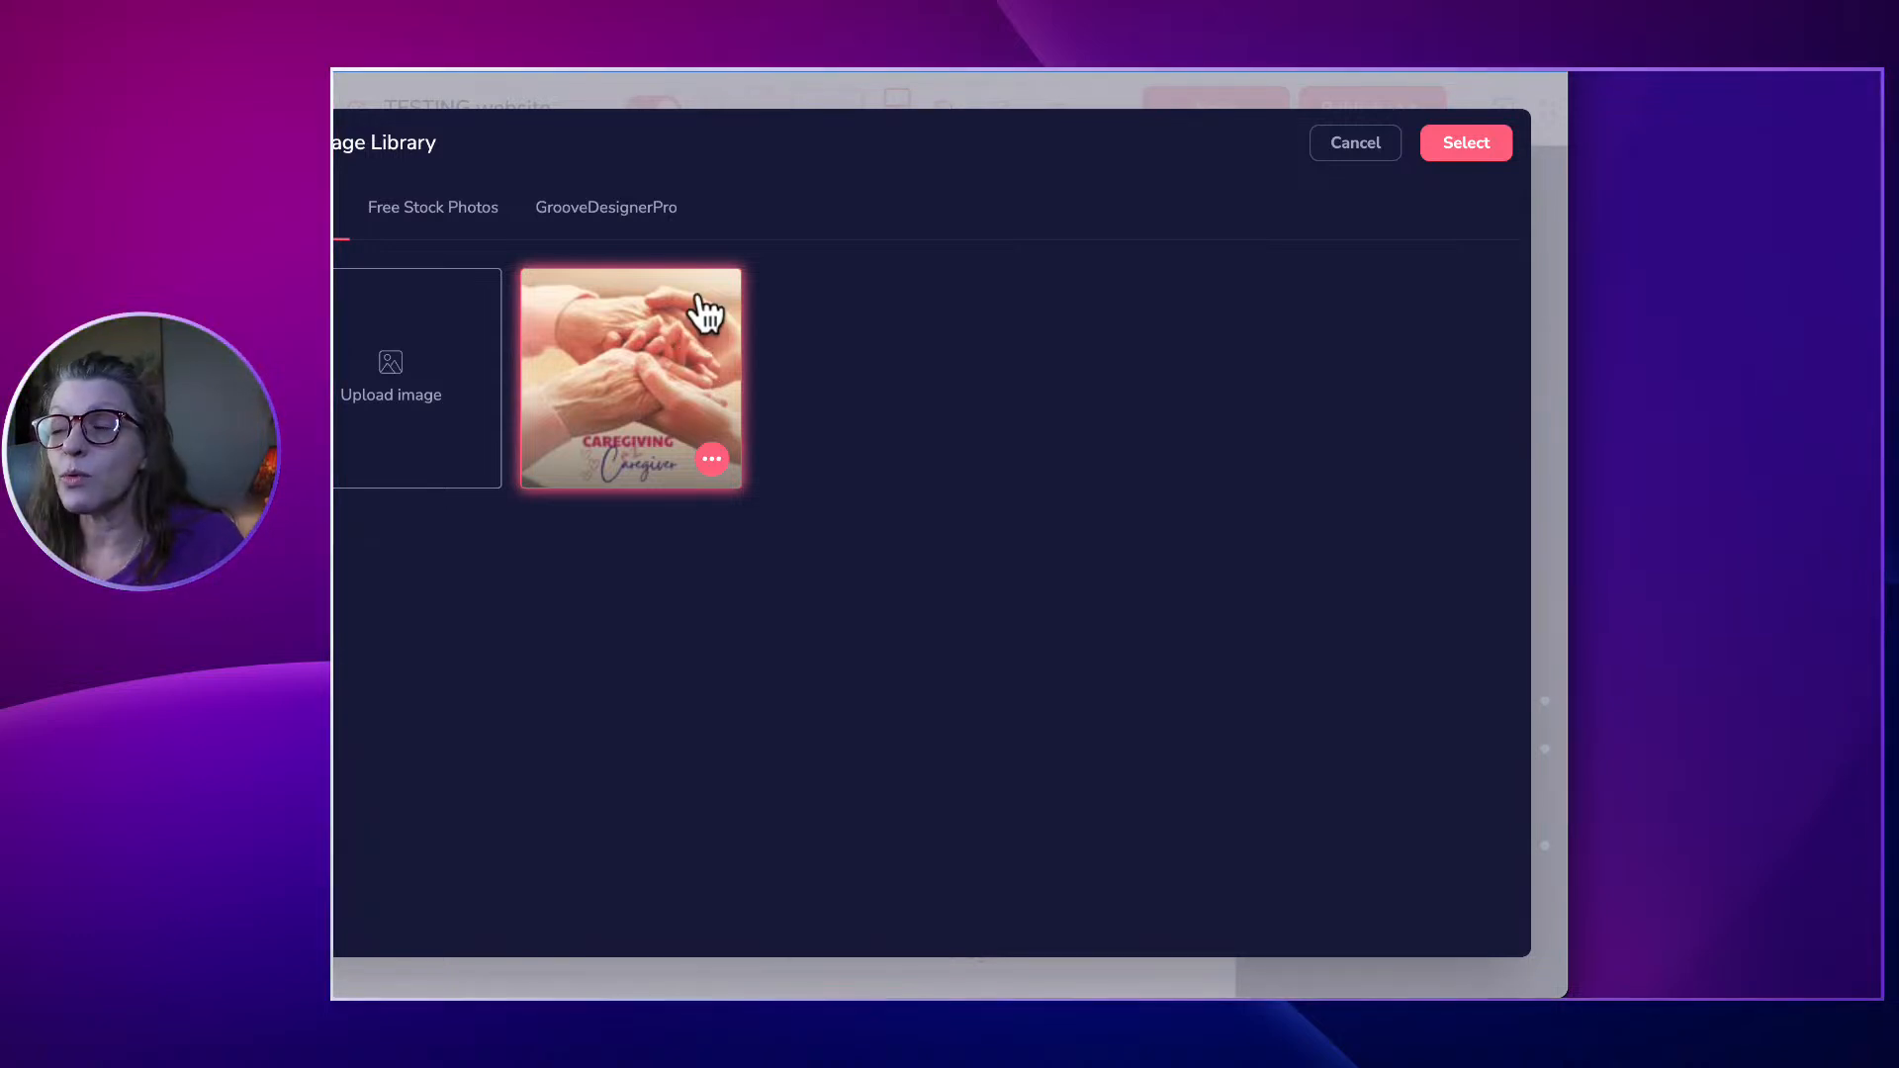
Make the uploaded caregiving thumbnail the hero image's source, dismissing the extra file picker.
left_click(428, 339)
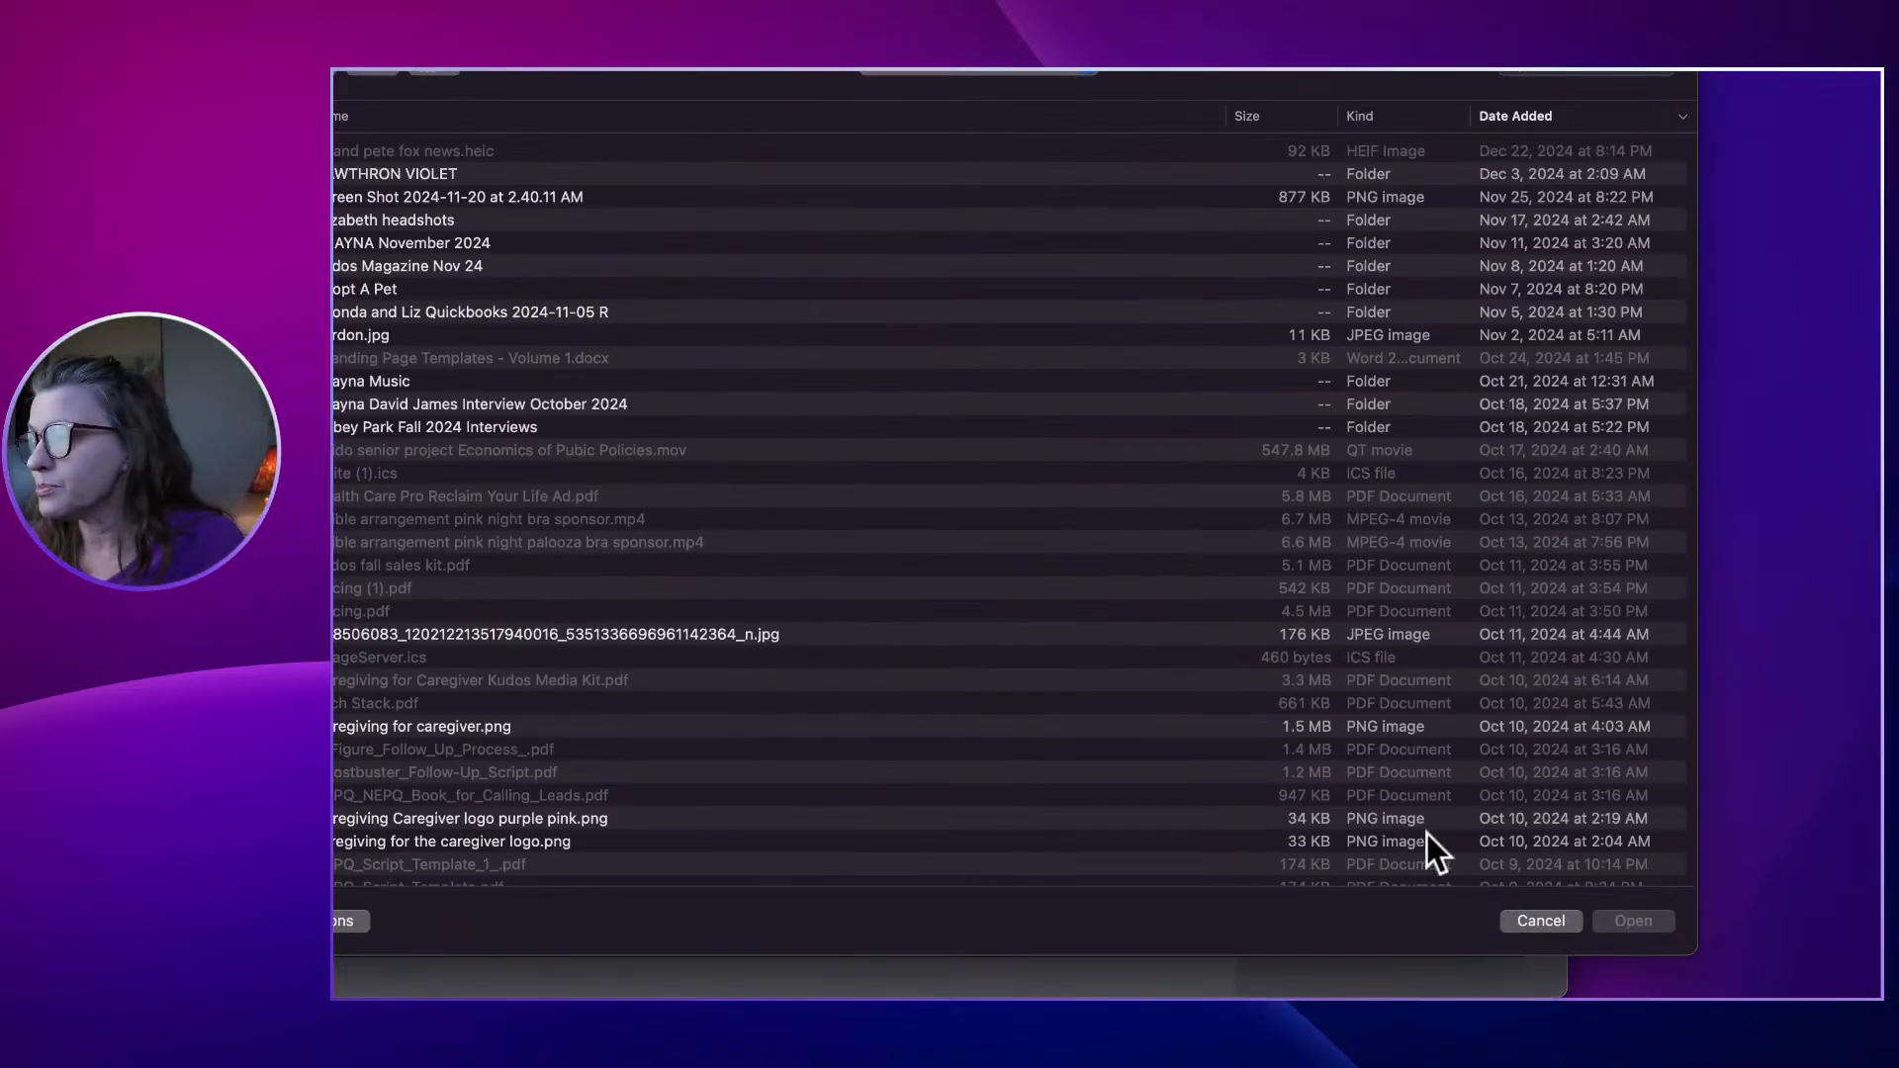
left_click(1552, 925)
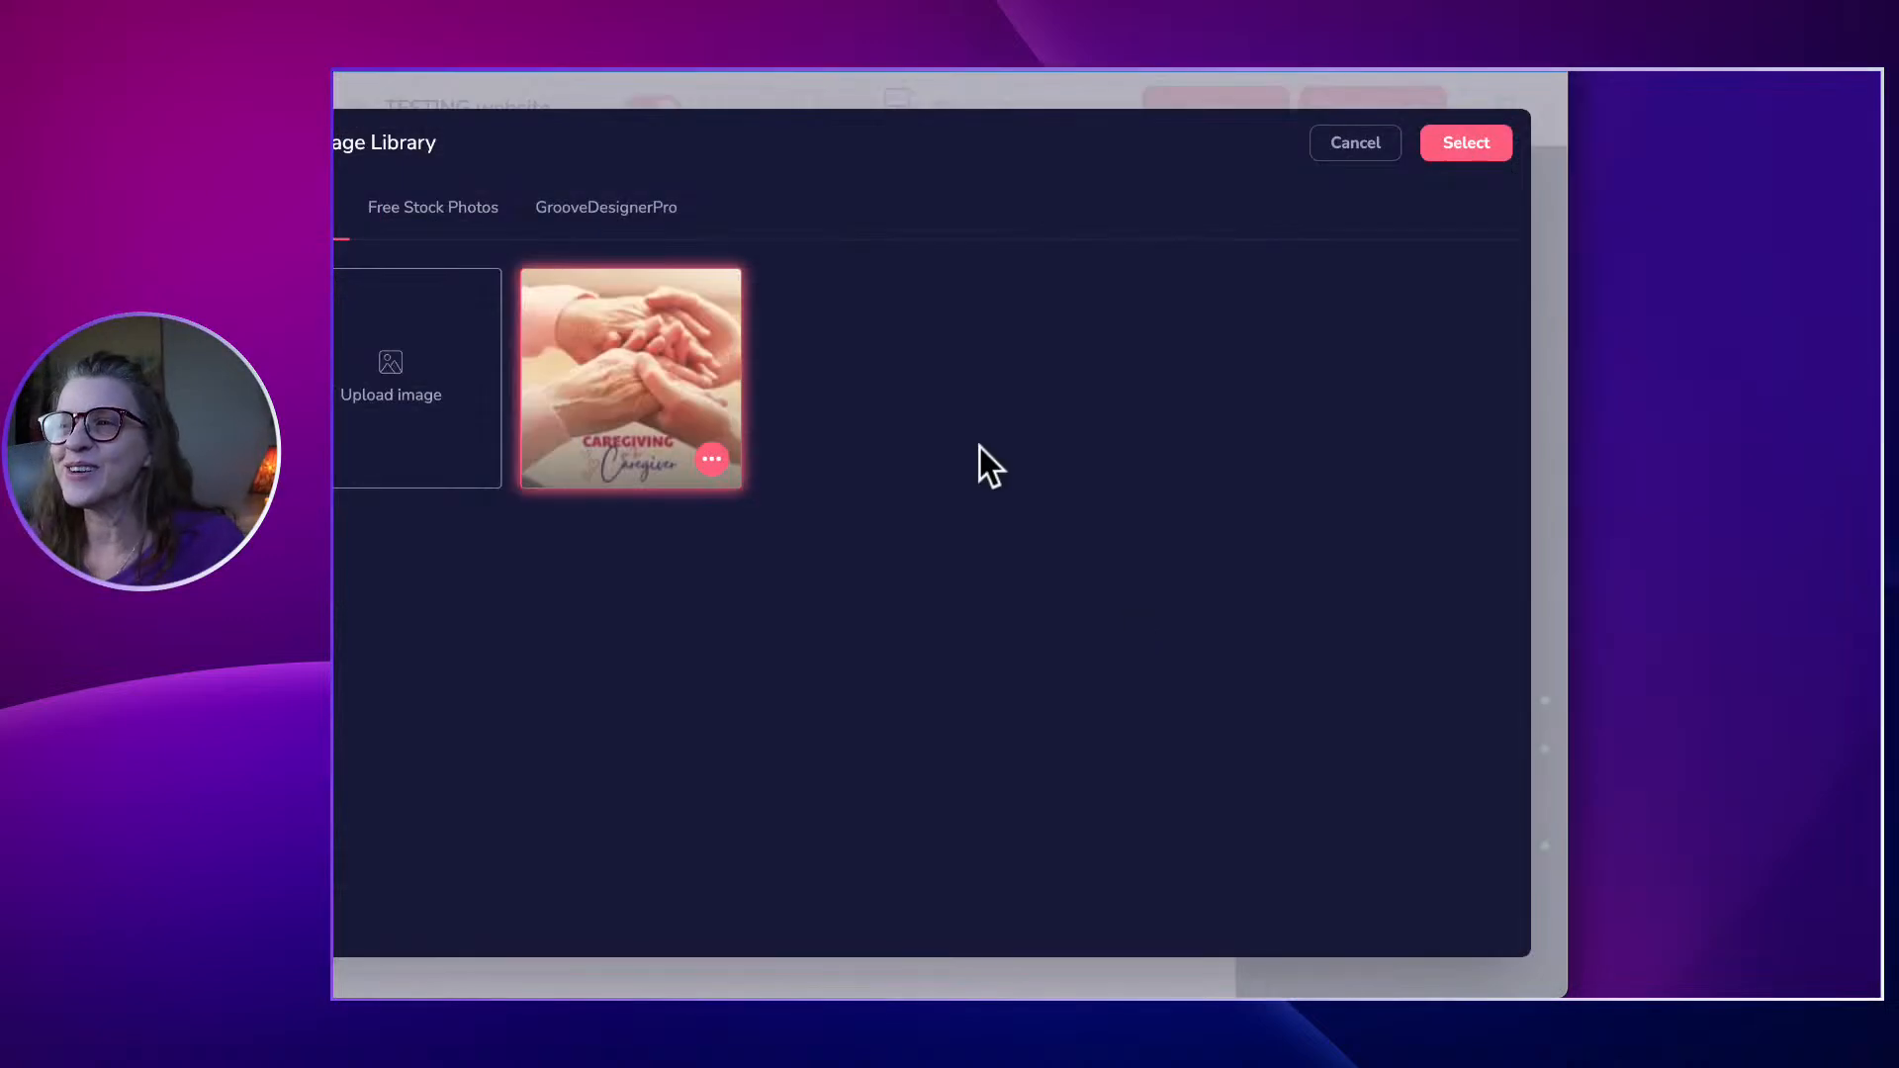
left_click(645, 368)
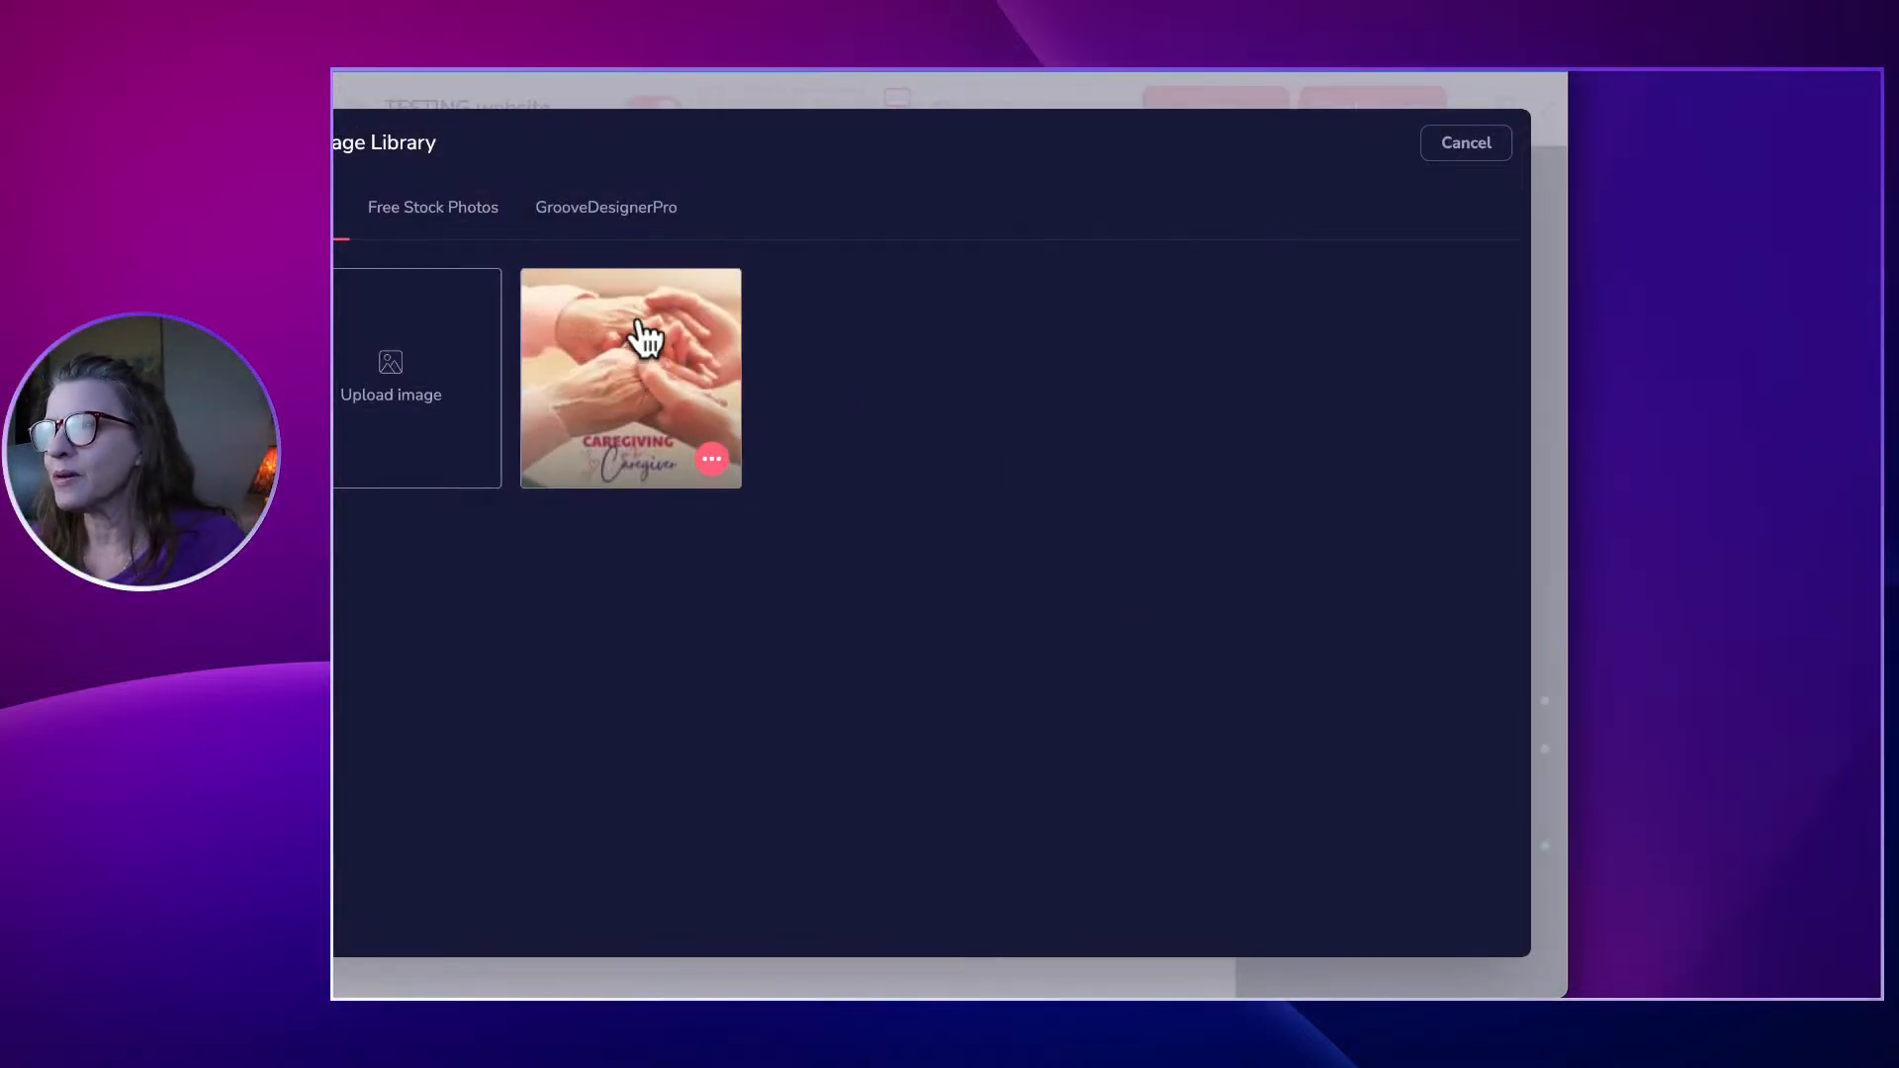
left_click(643, 328)
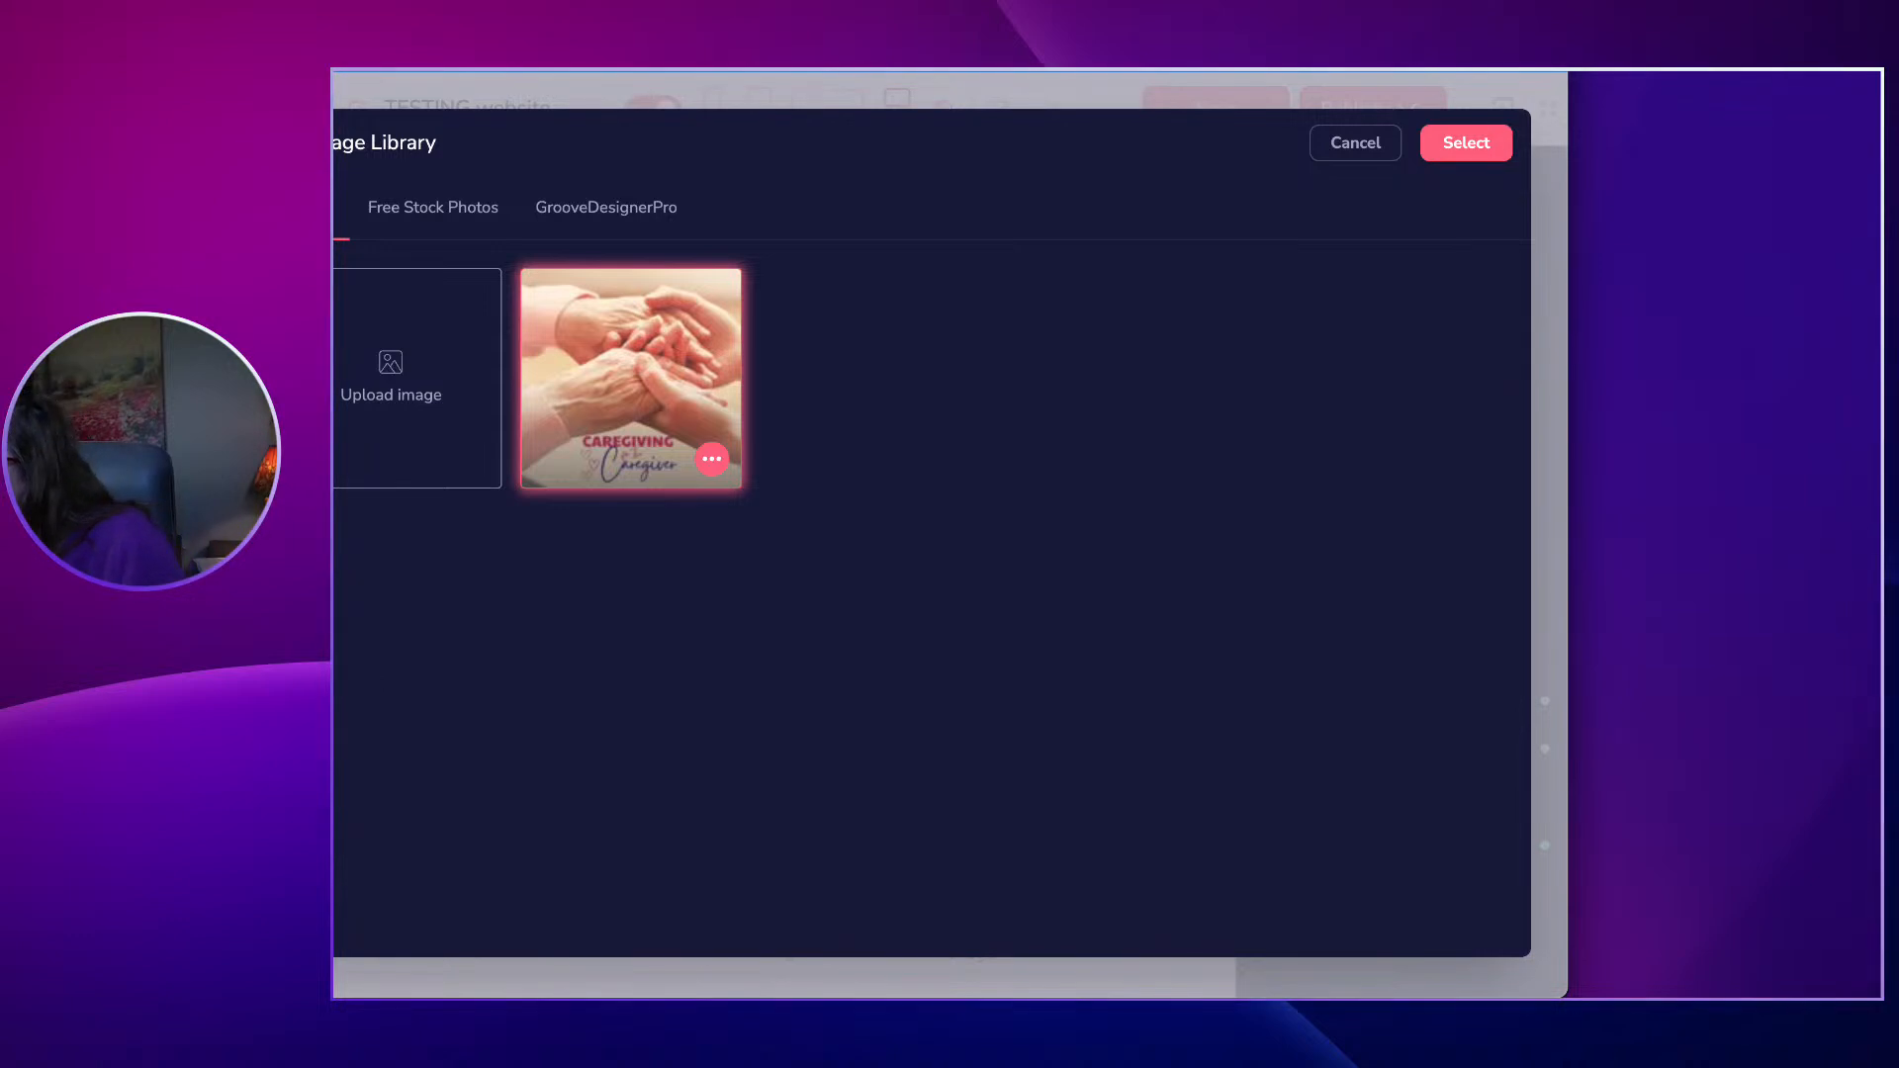
left_click(1481, 147)
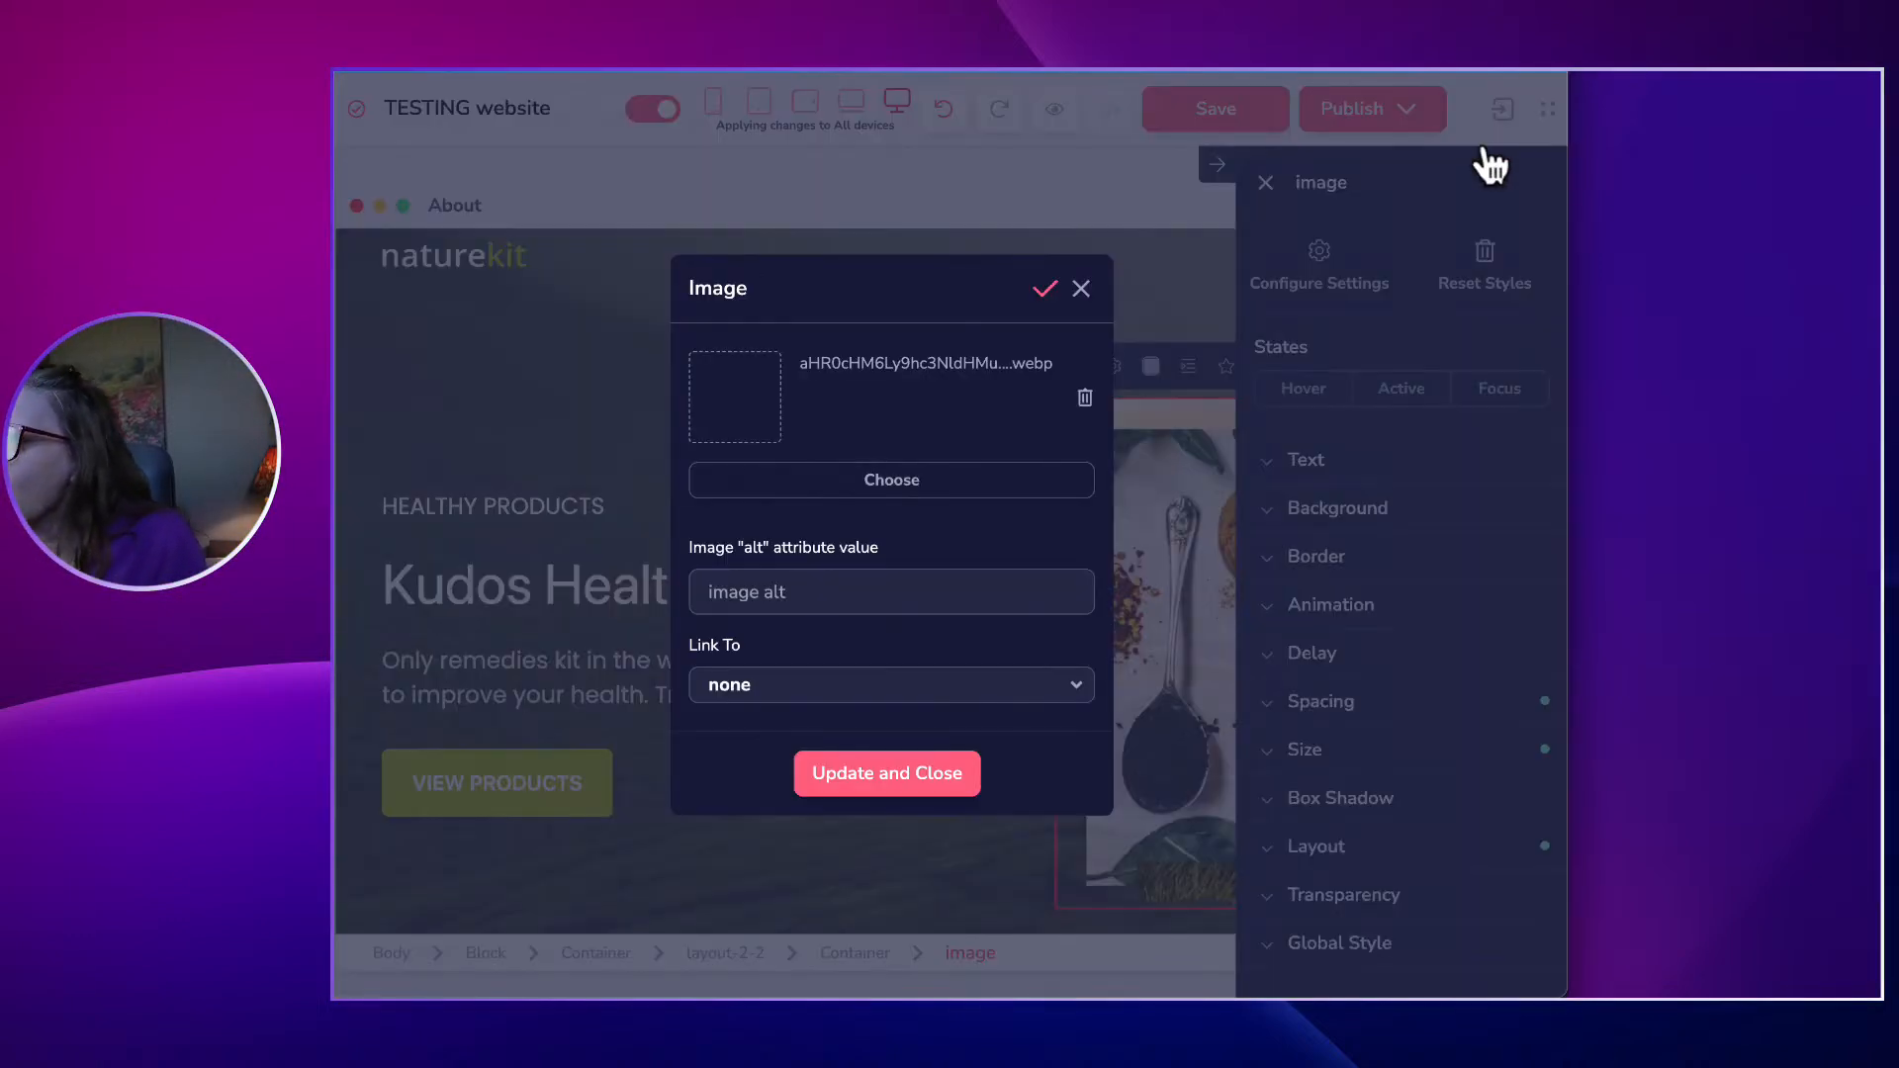
Set the hero image's alt text to 'healthy caregivers'.
left_click(730, 590)
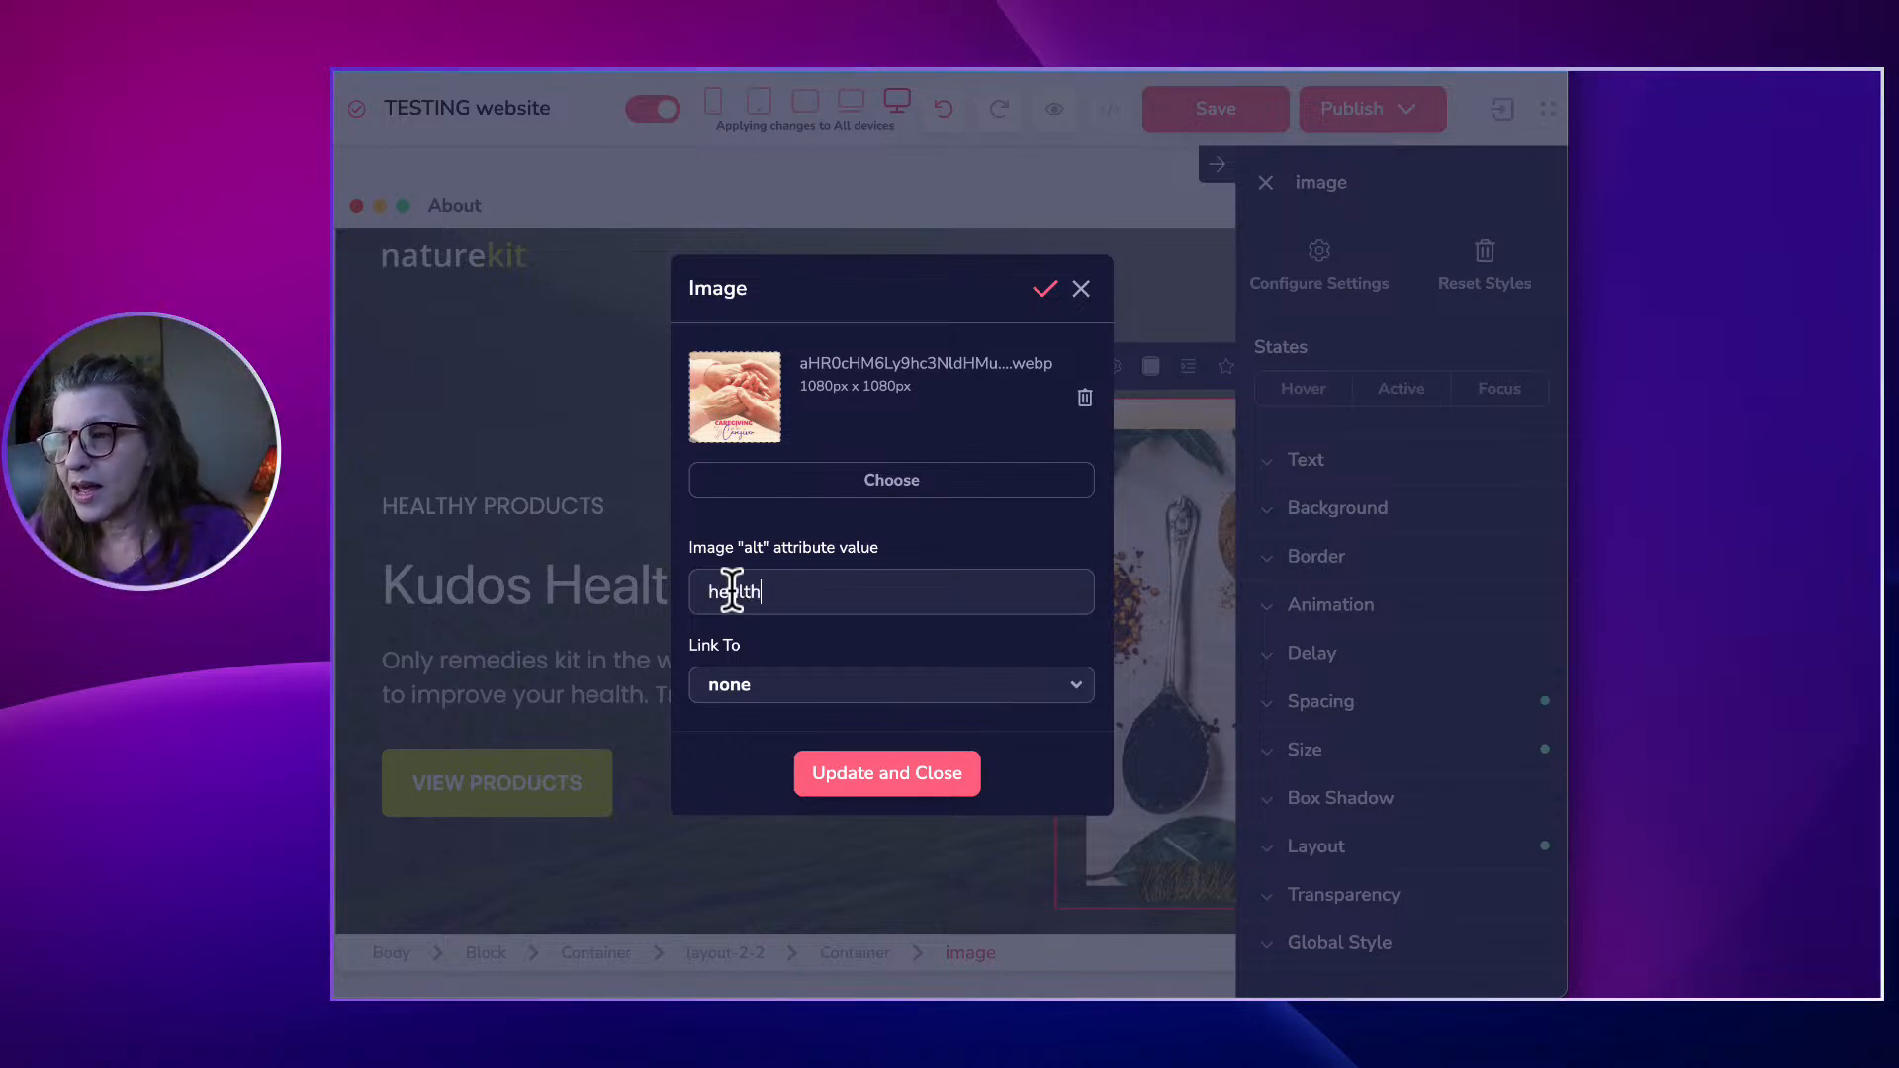
key("BackSpace")
type("caregivers")
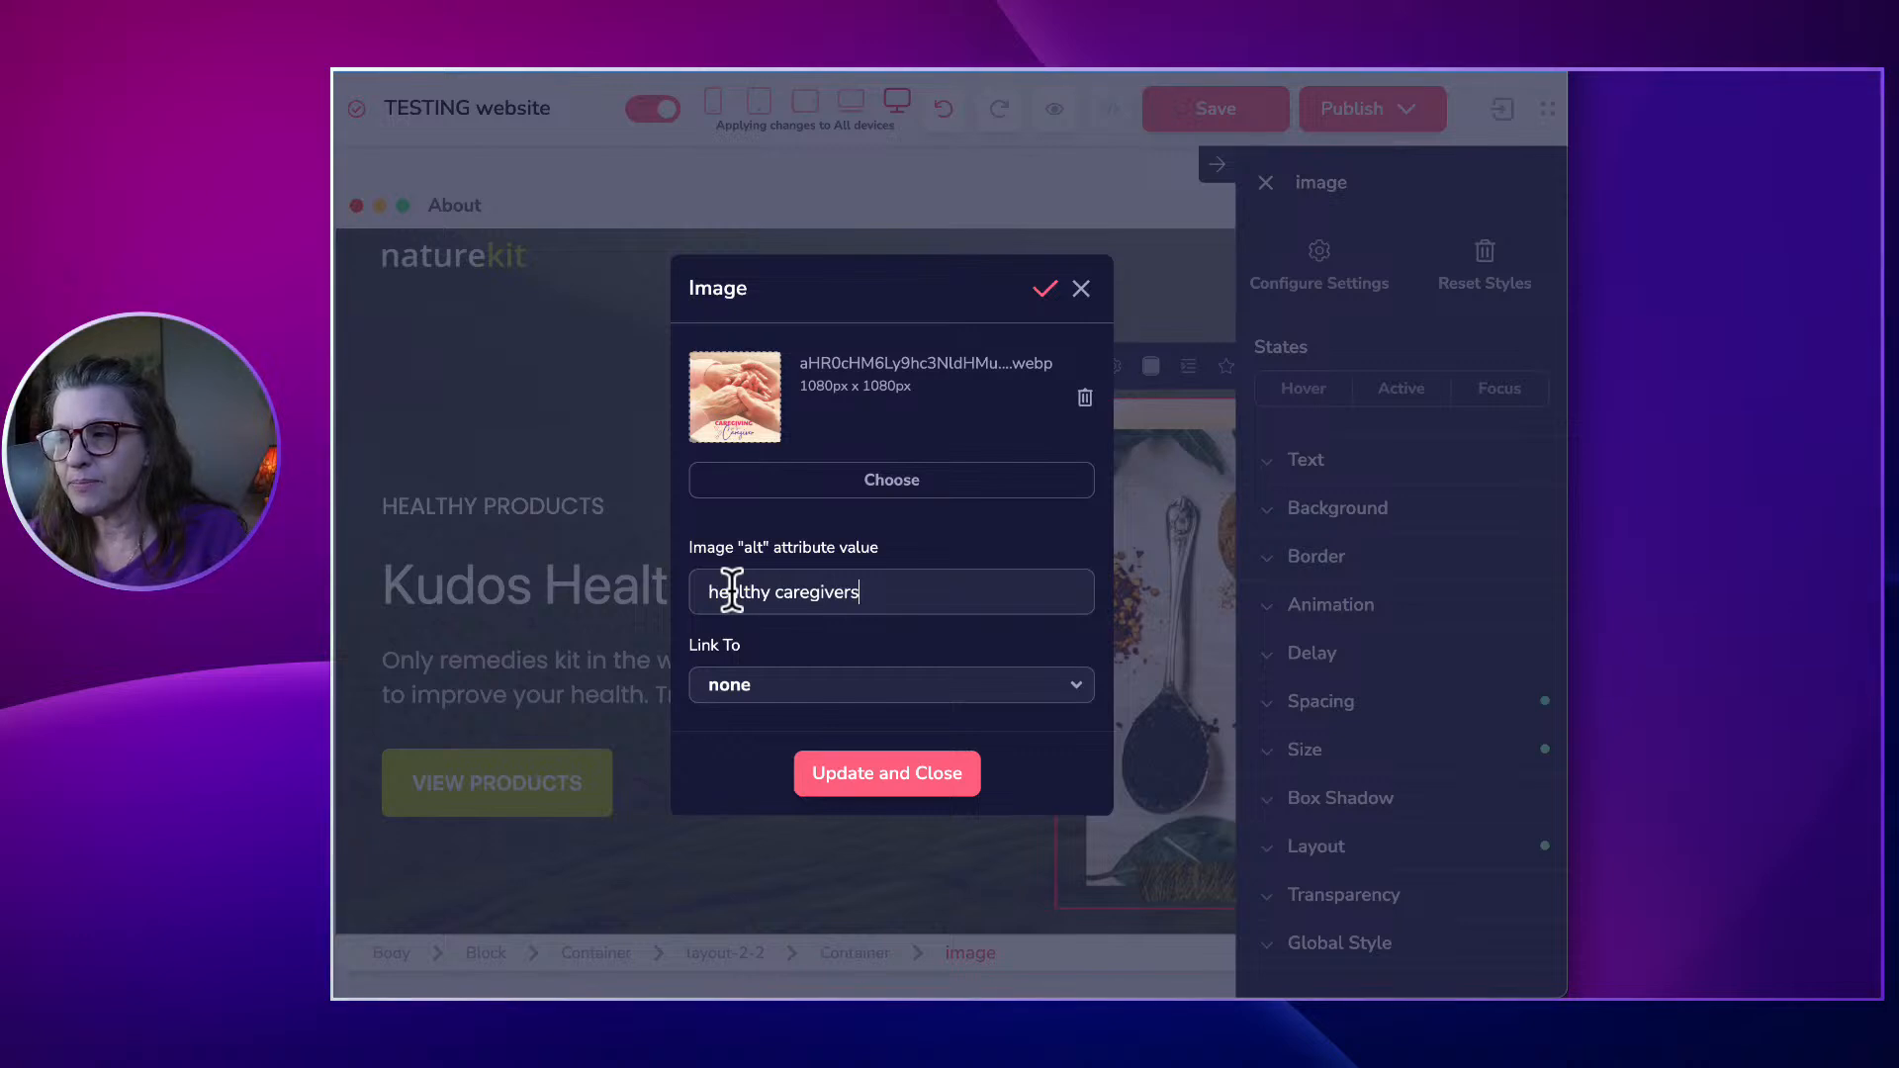
left_click(760, 700)
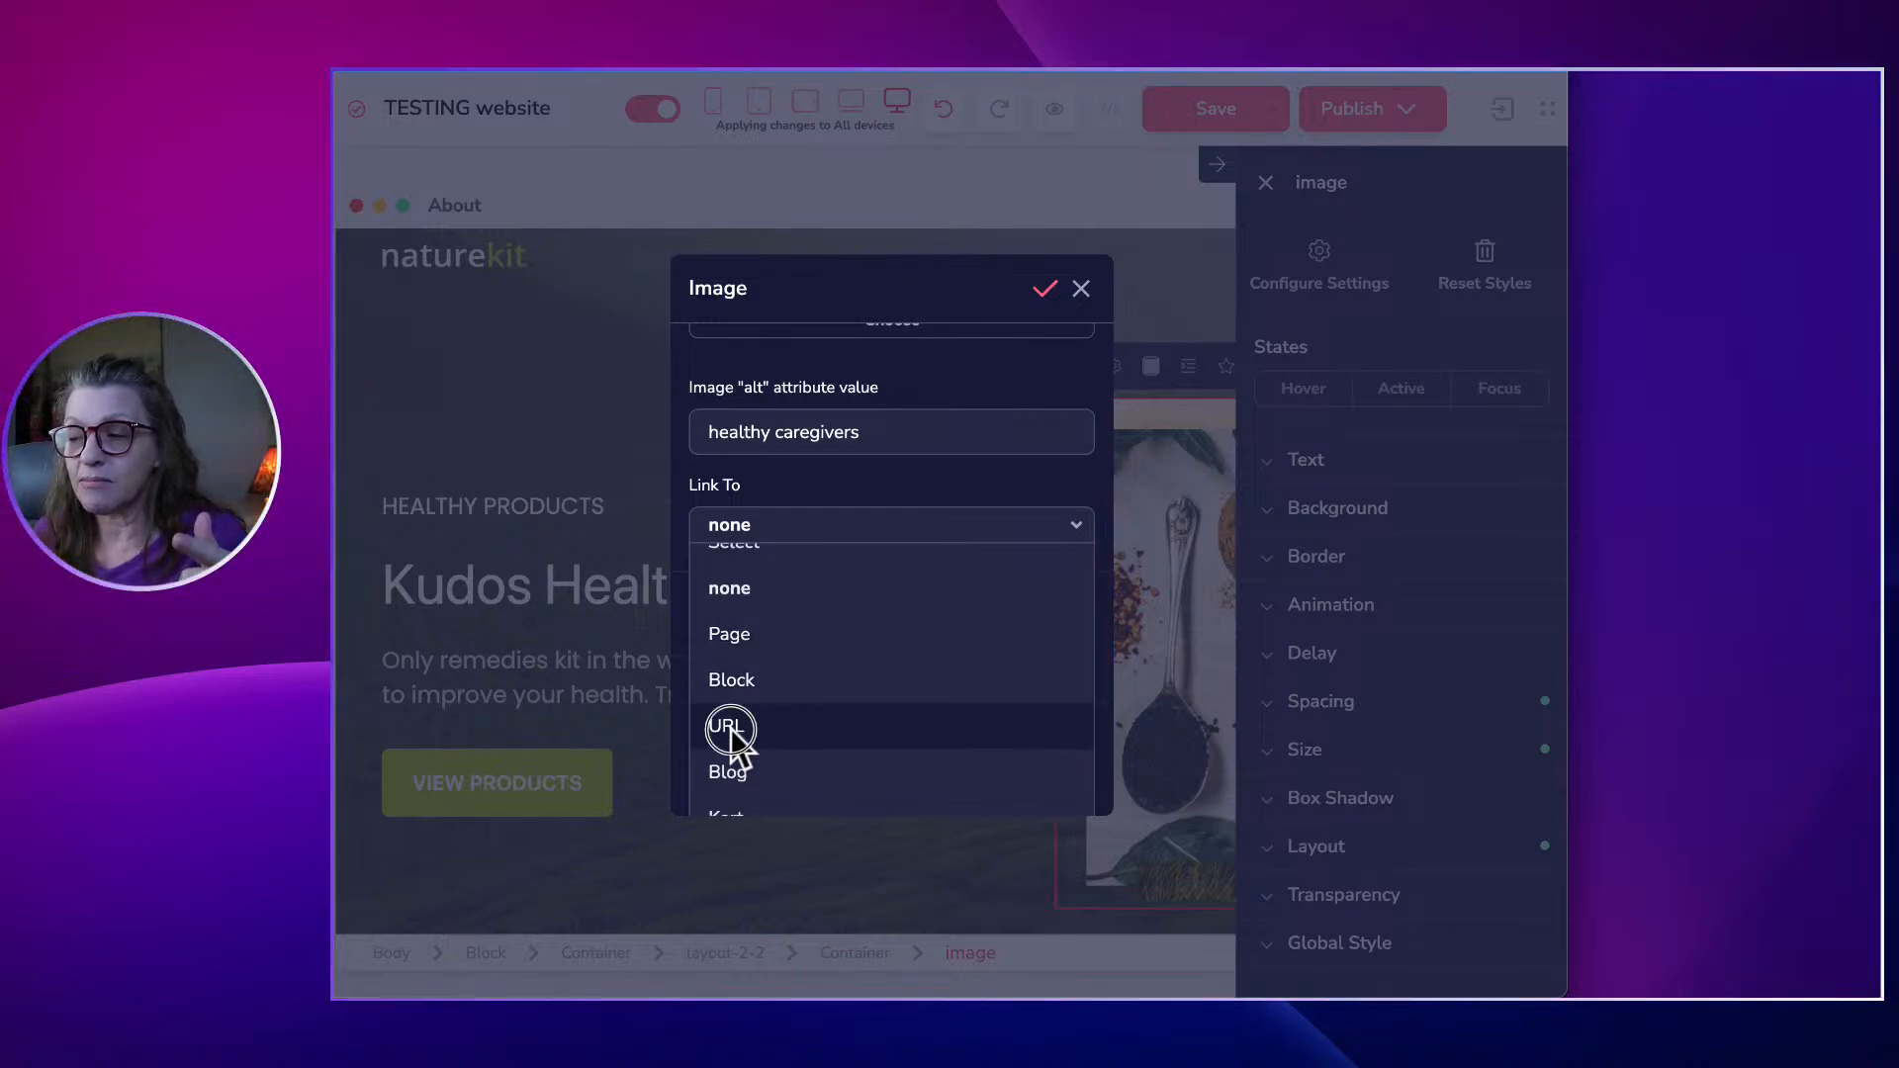
left_click(730, 726)
left_click(732, 683)
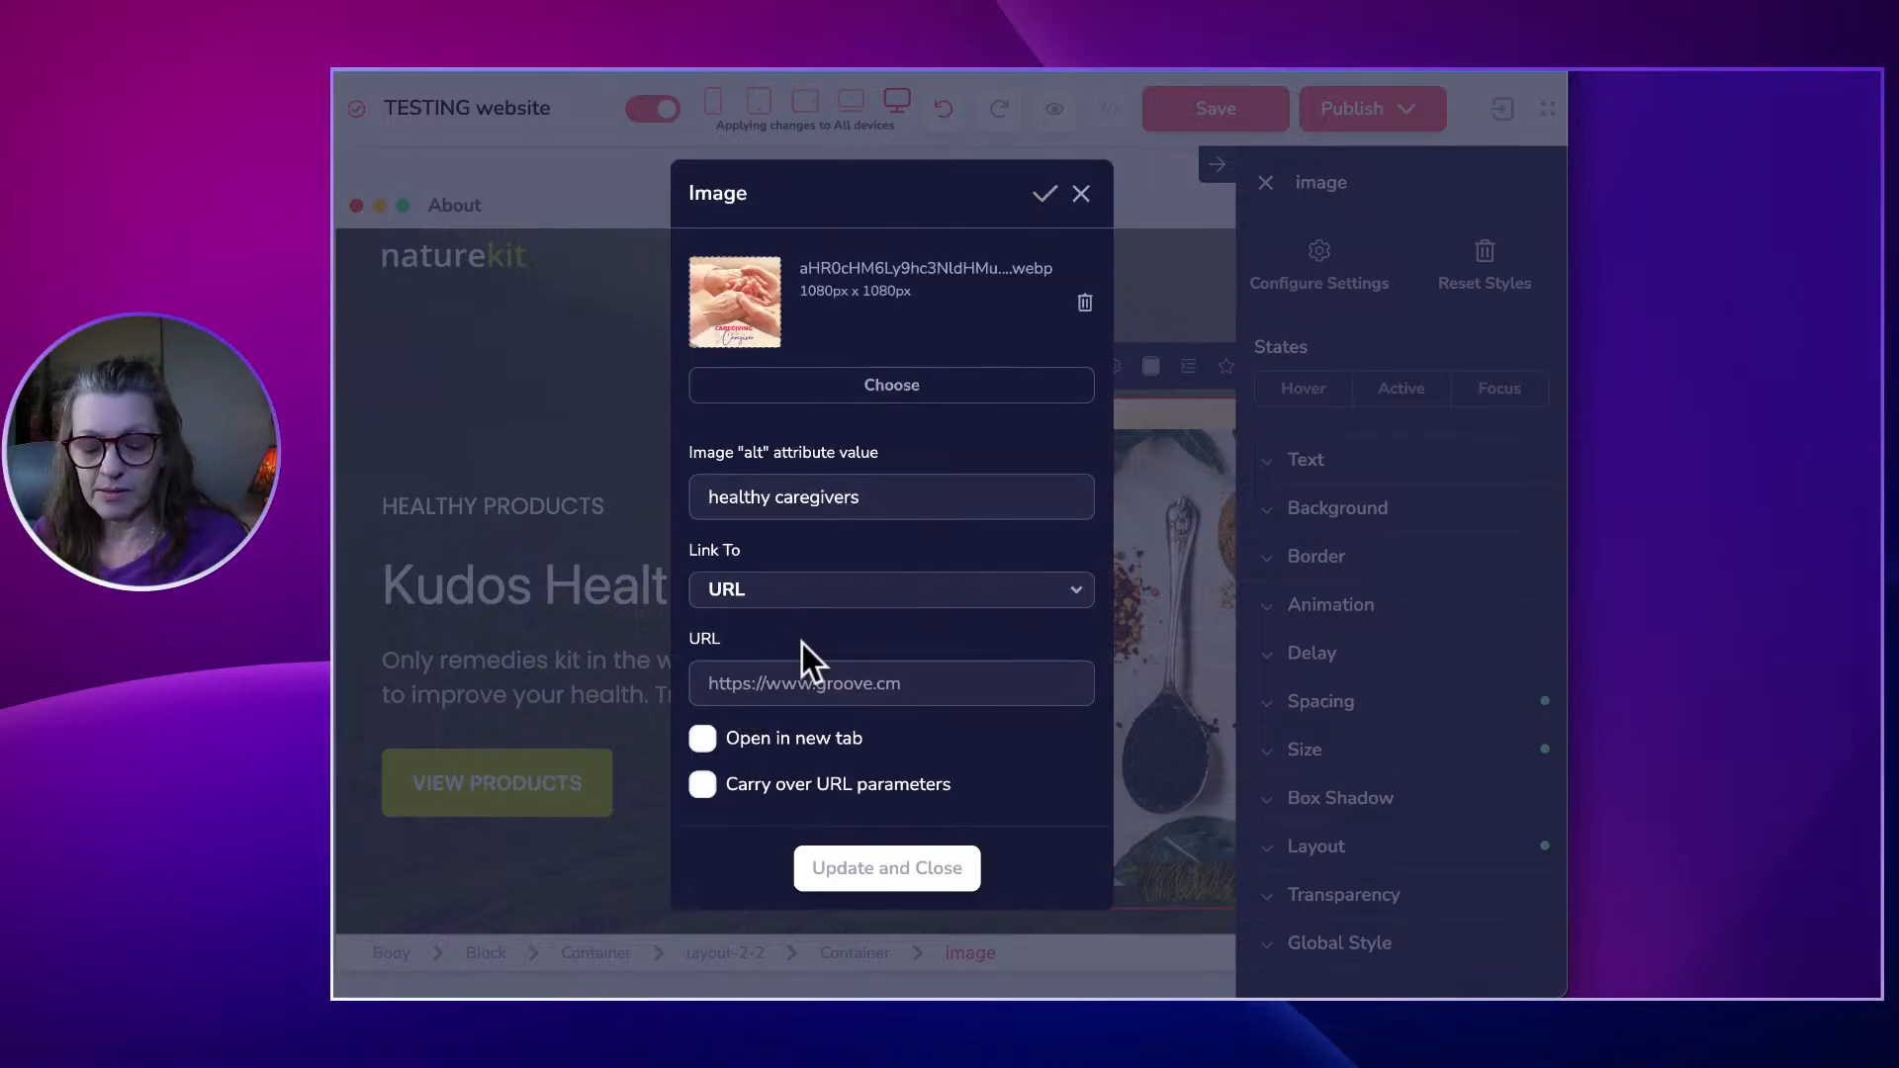
type("www")
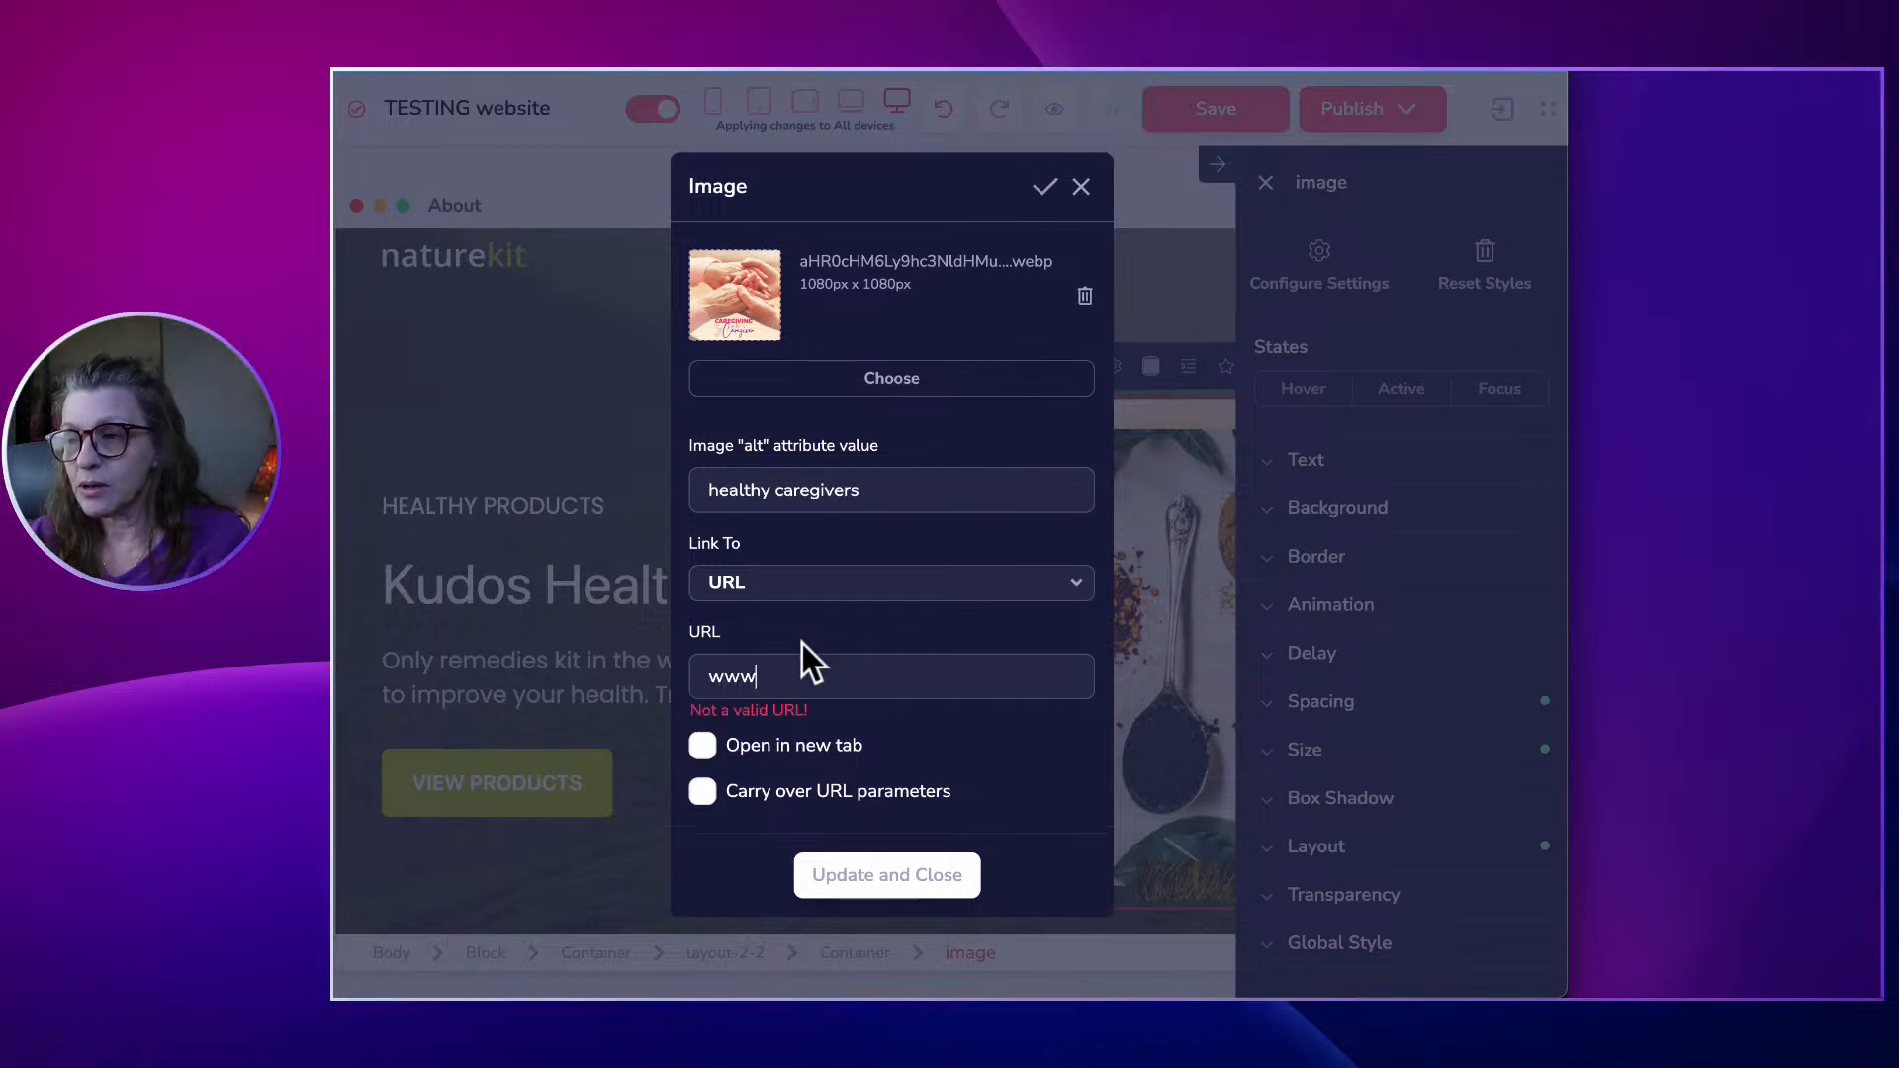
type(".")
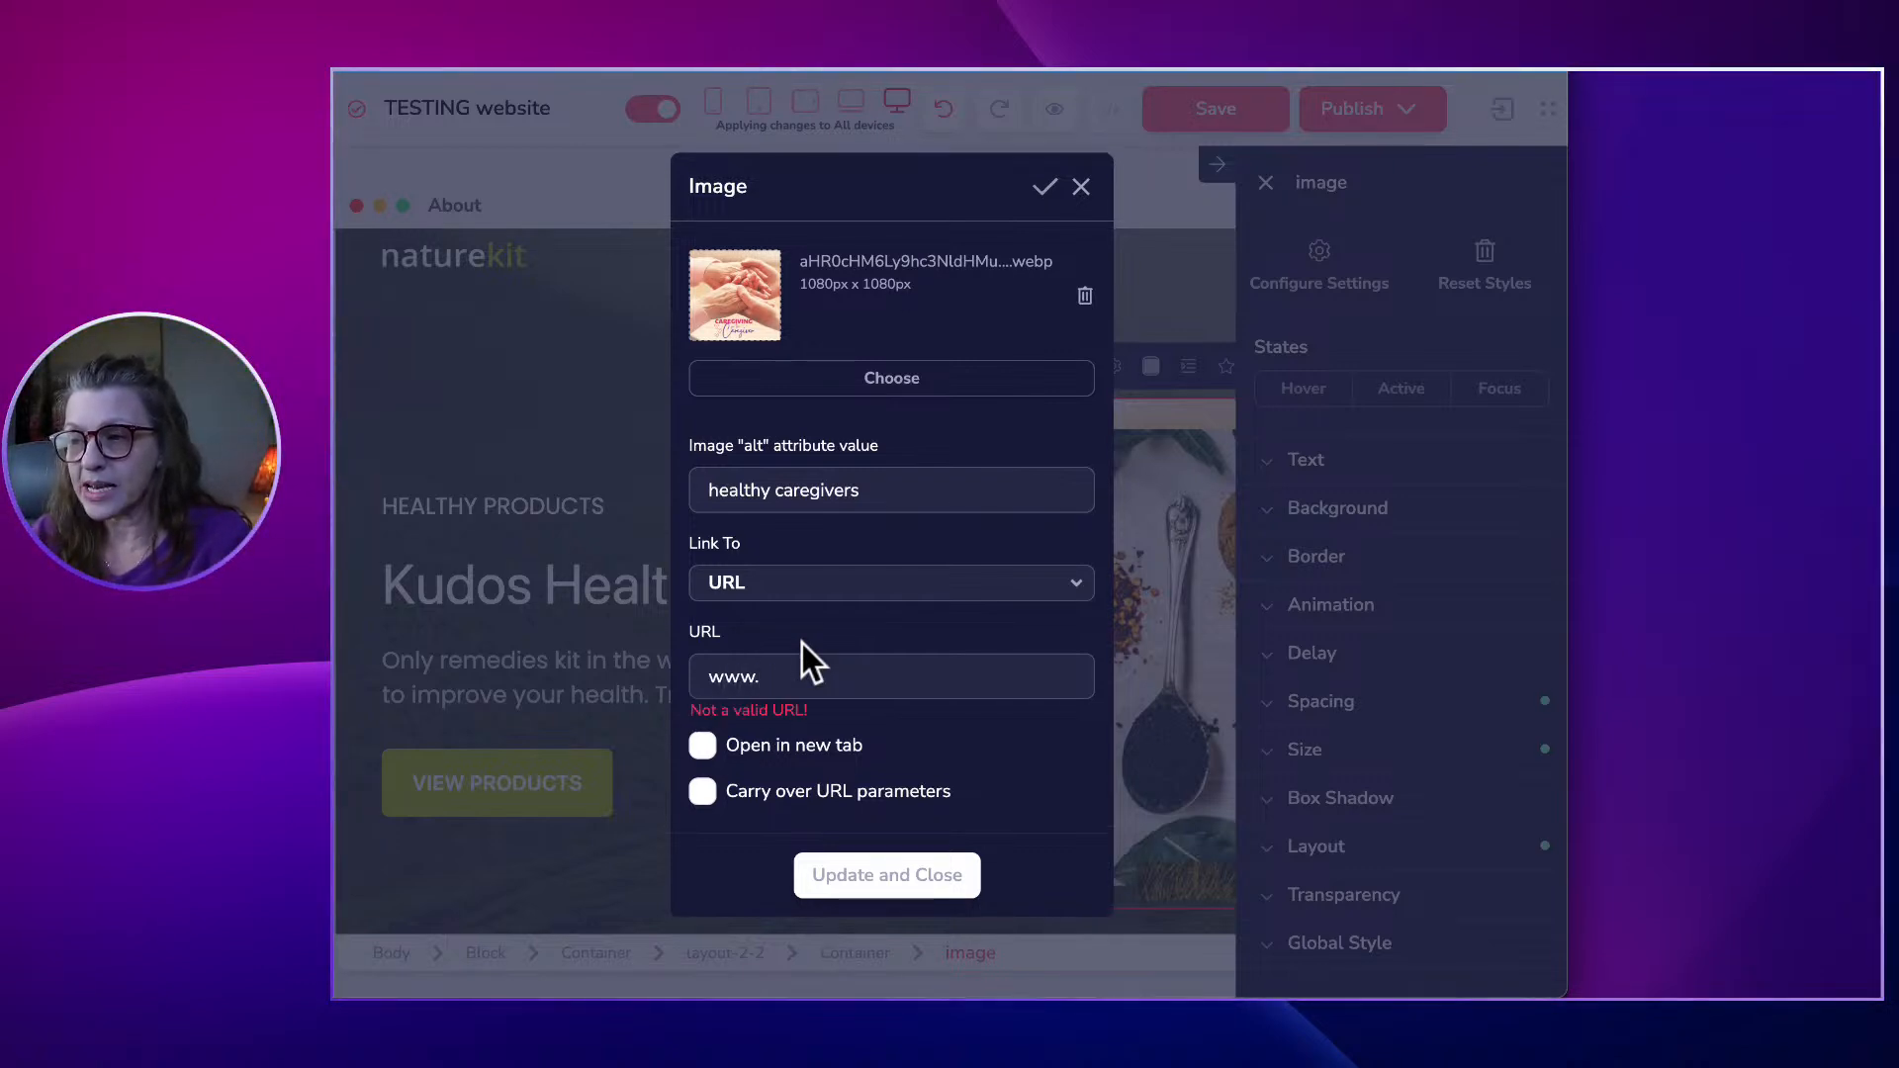
type("kudoscaregiver.com")
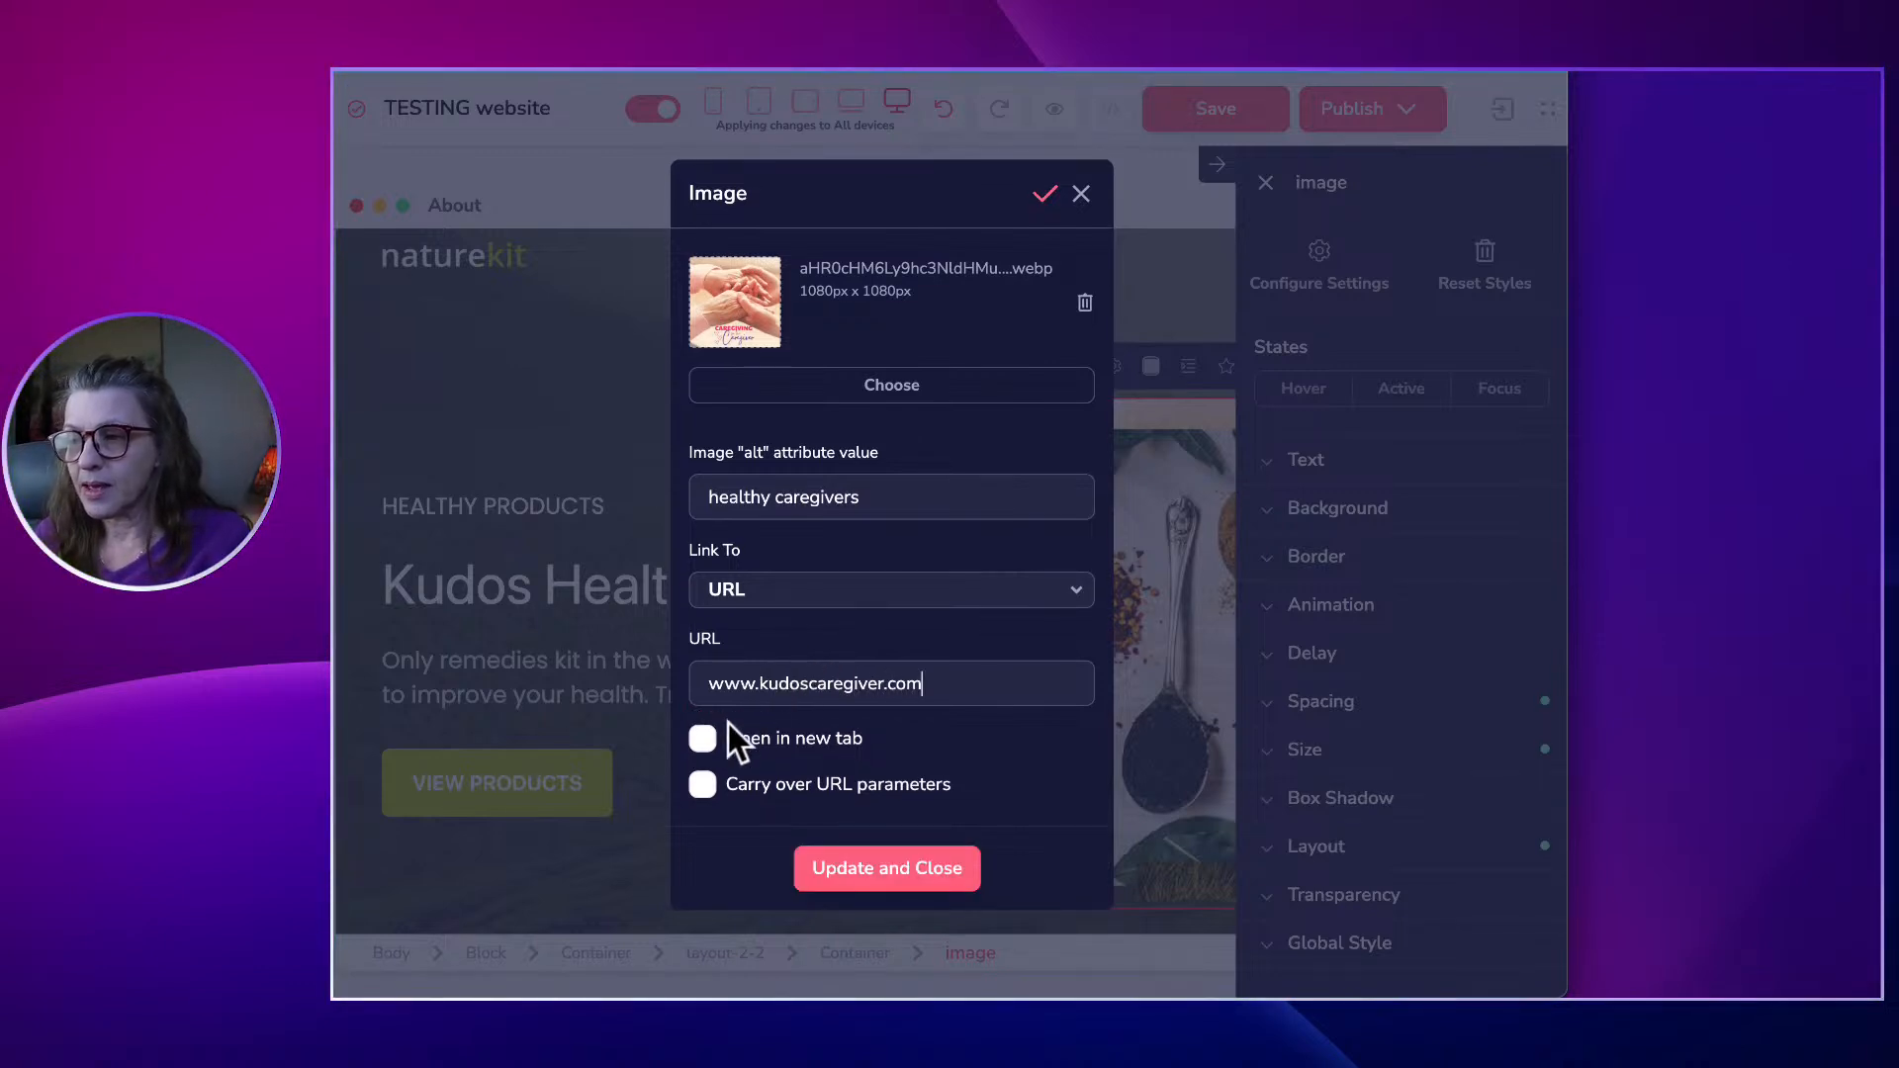
left_click(704, 743)
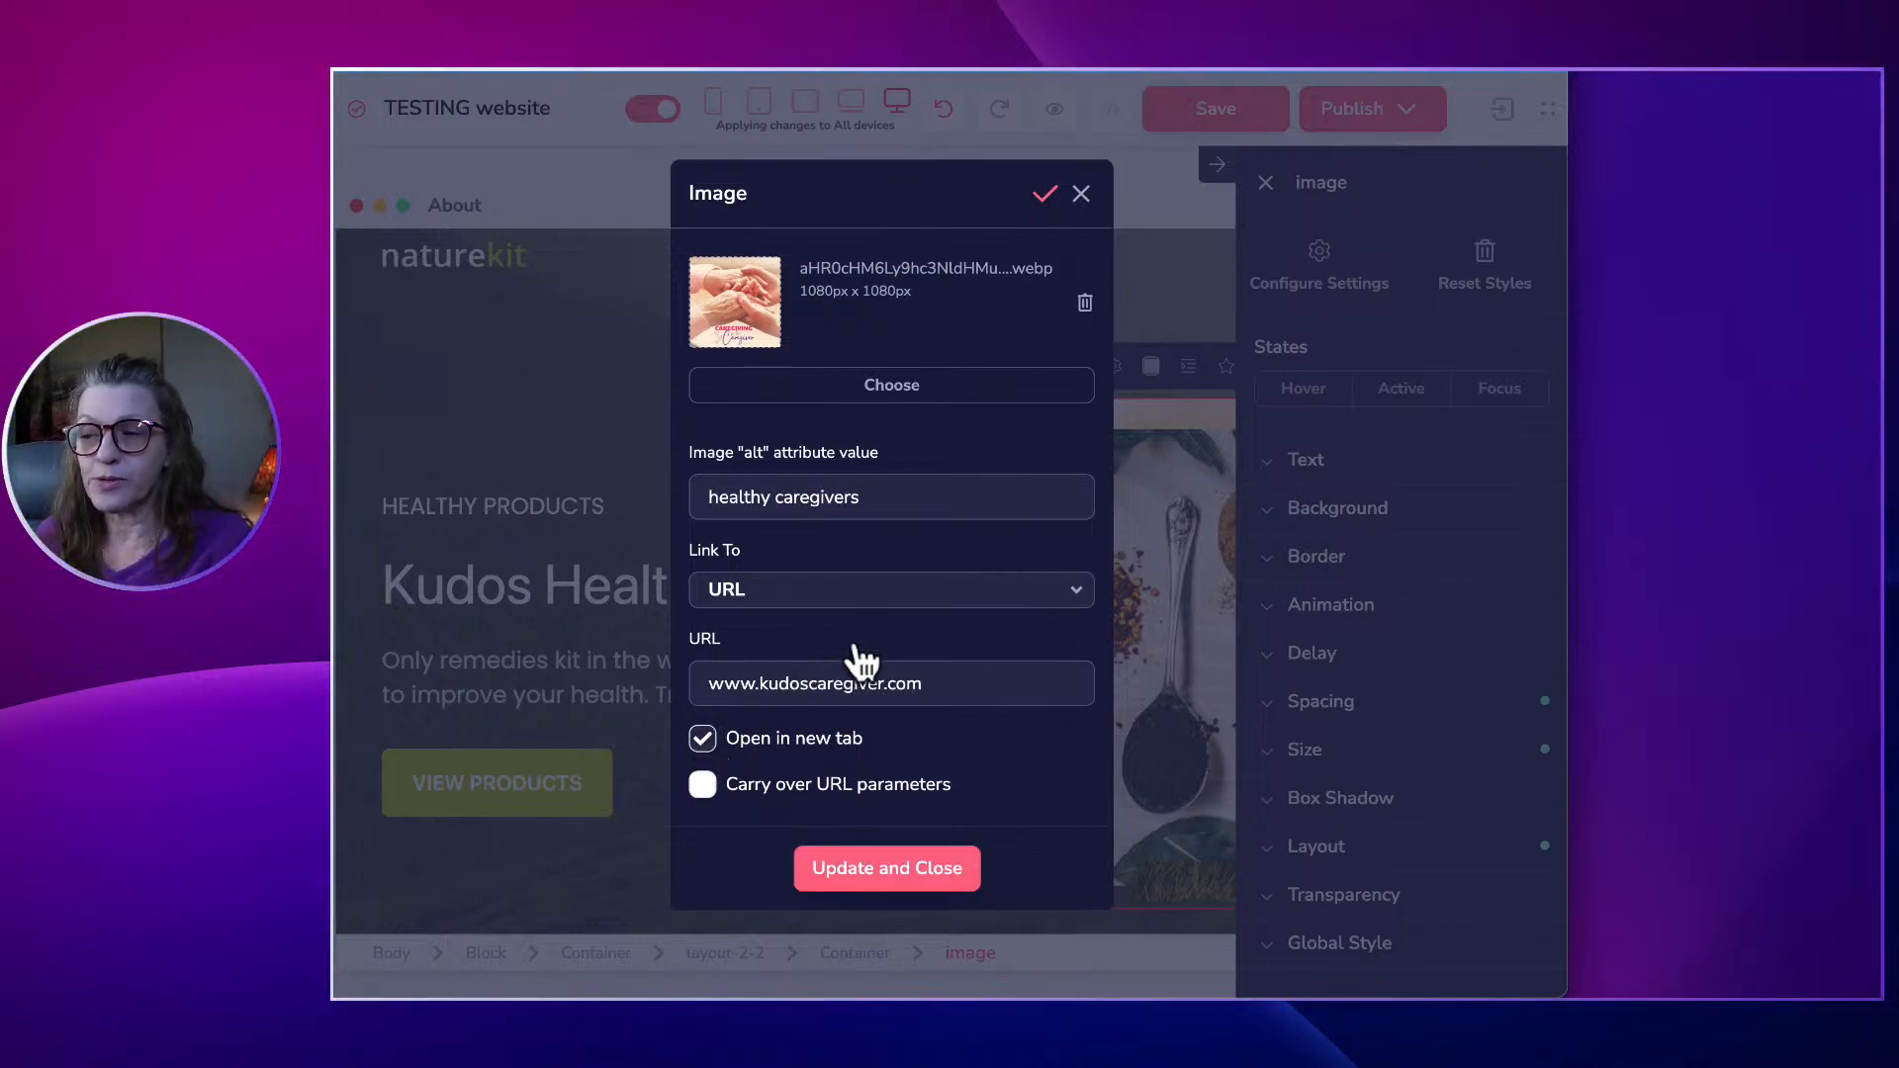
left_click(896, 860)
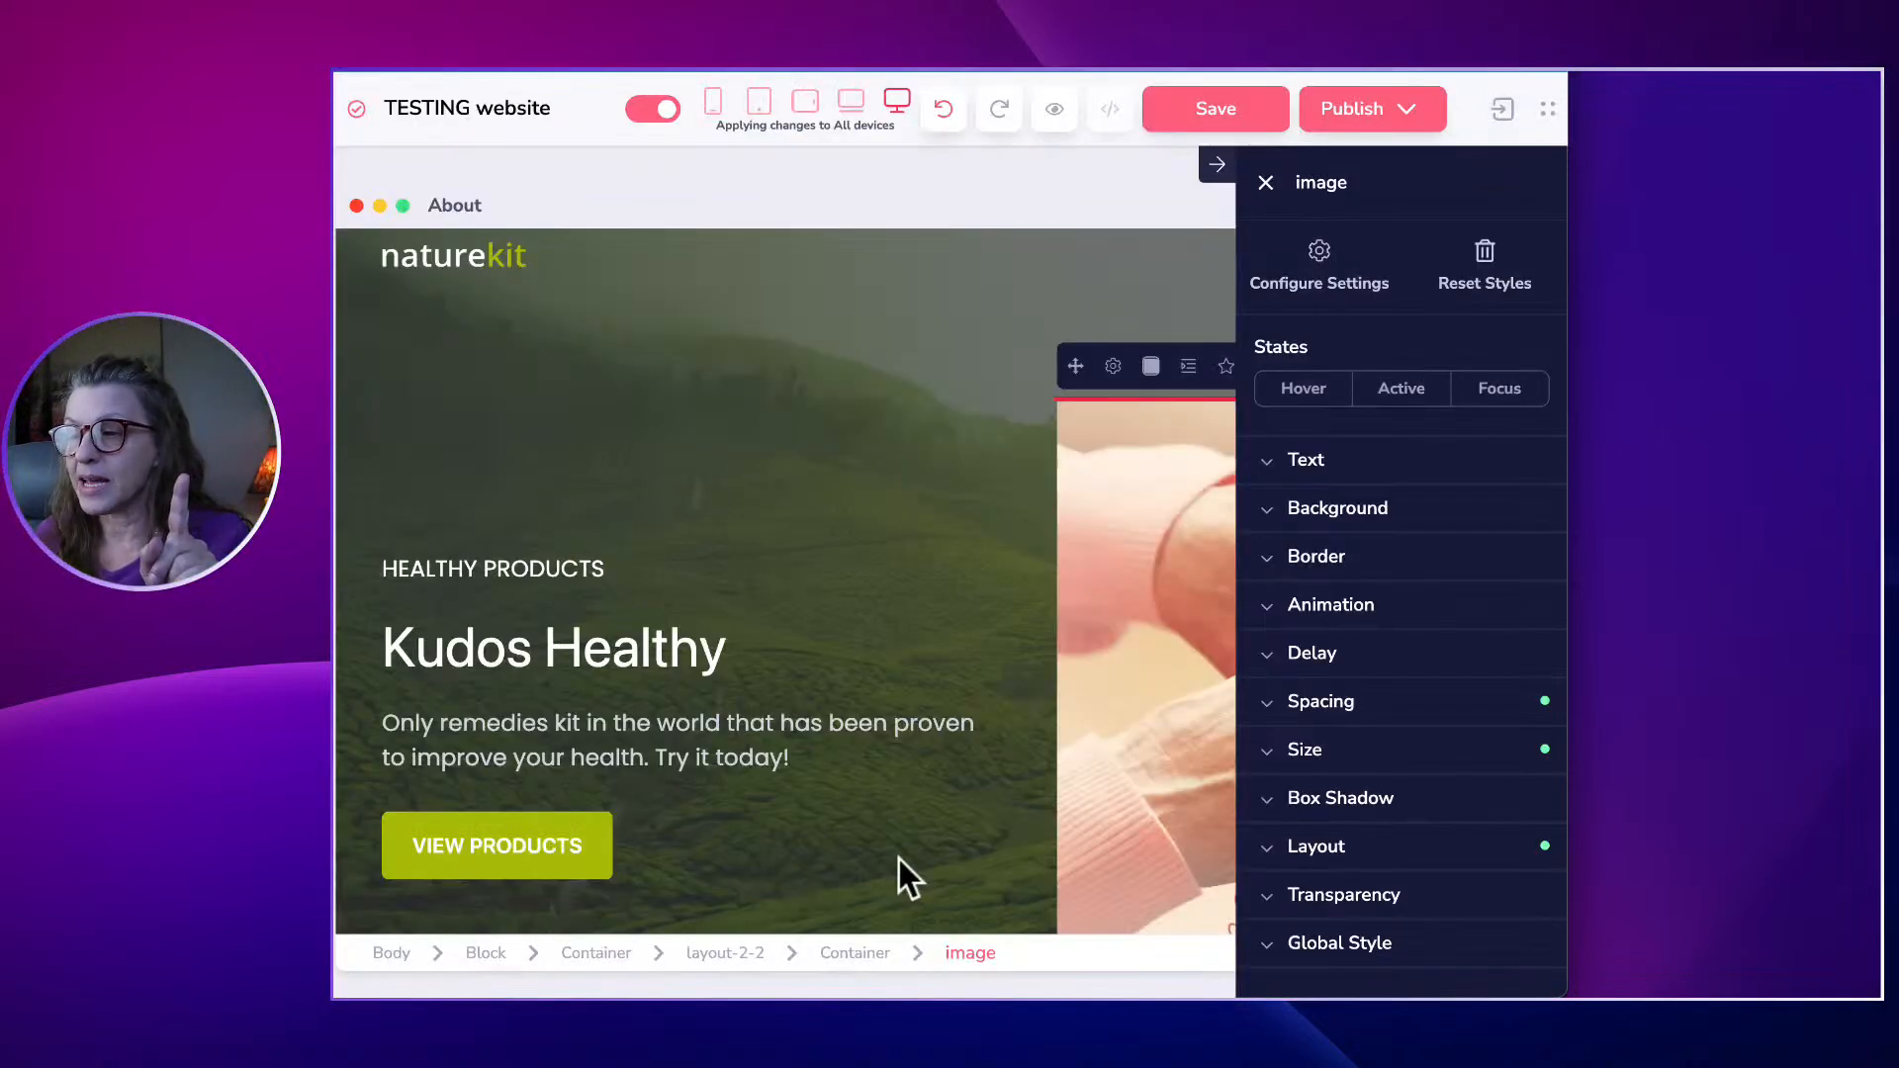
Select the hero's left column and close the Container settings panel to widen the preview.
left_click(829, 866)
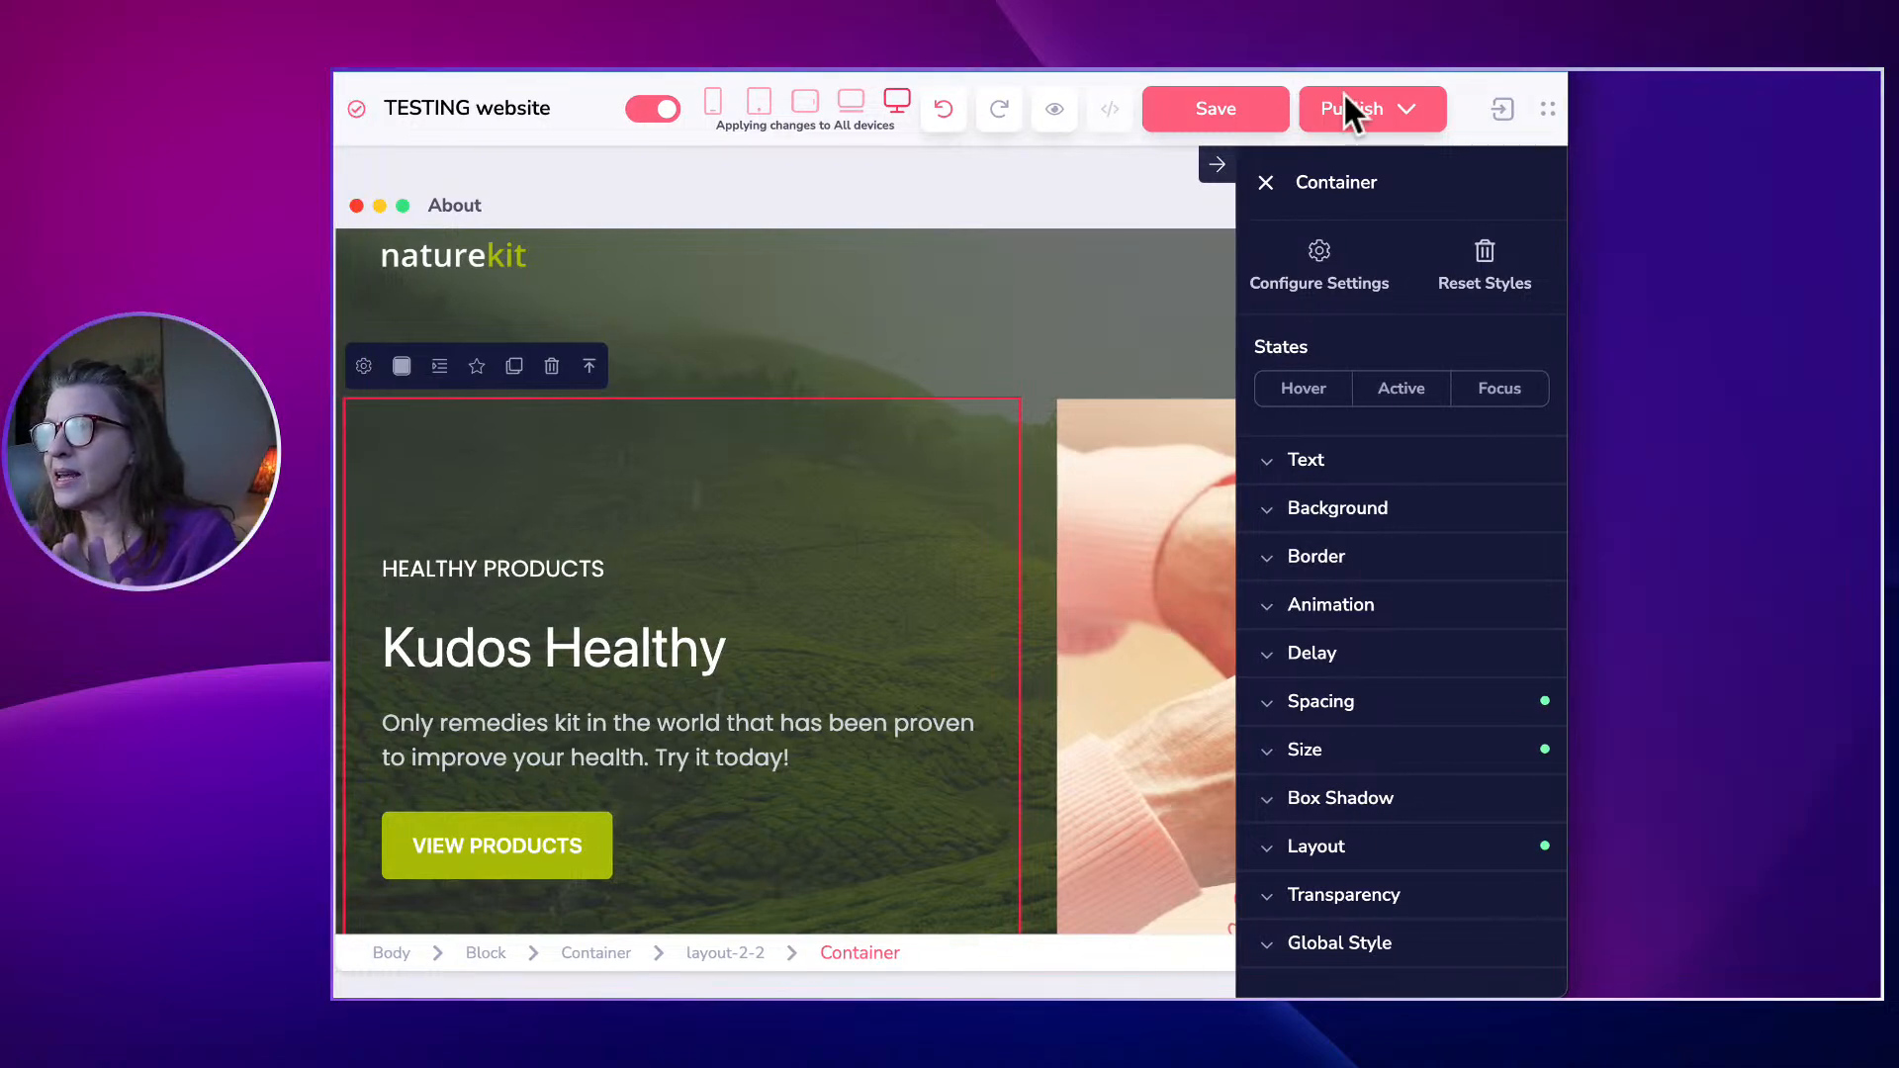
left_click(1265, 182)
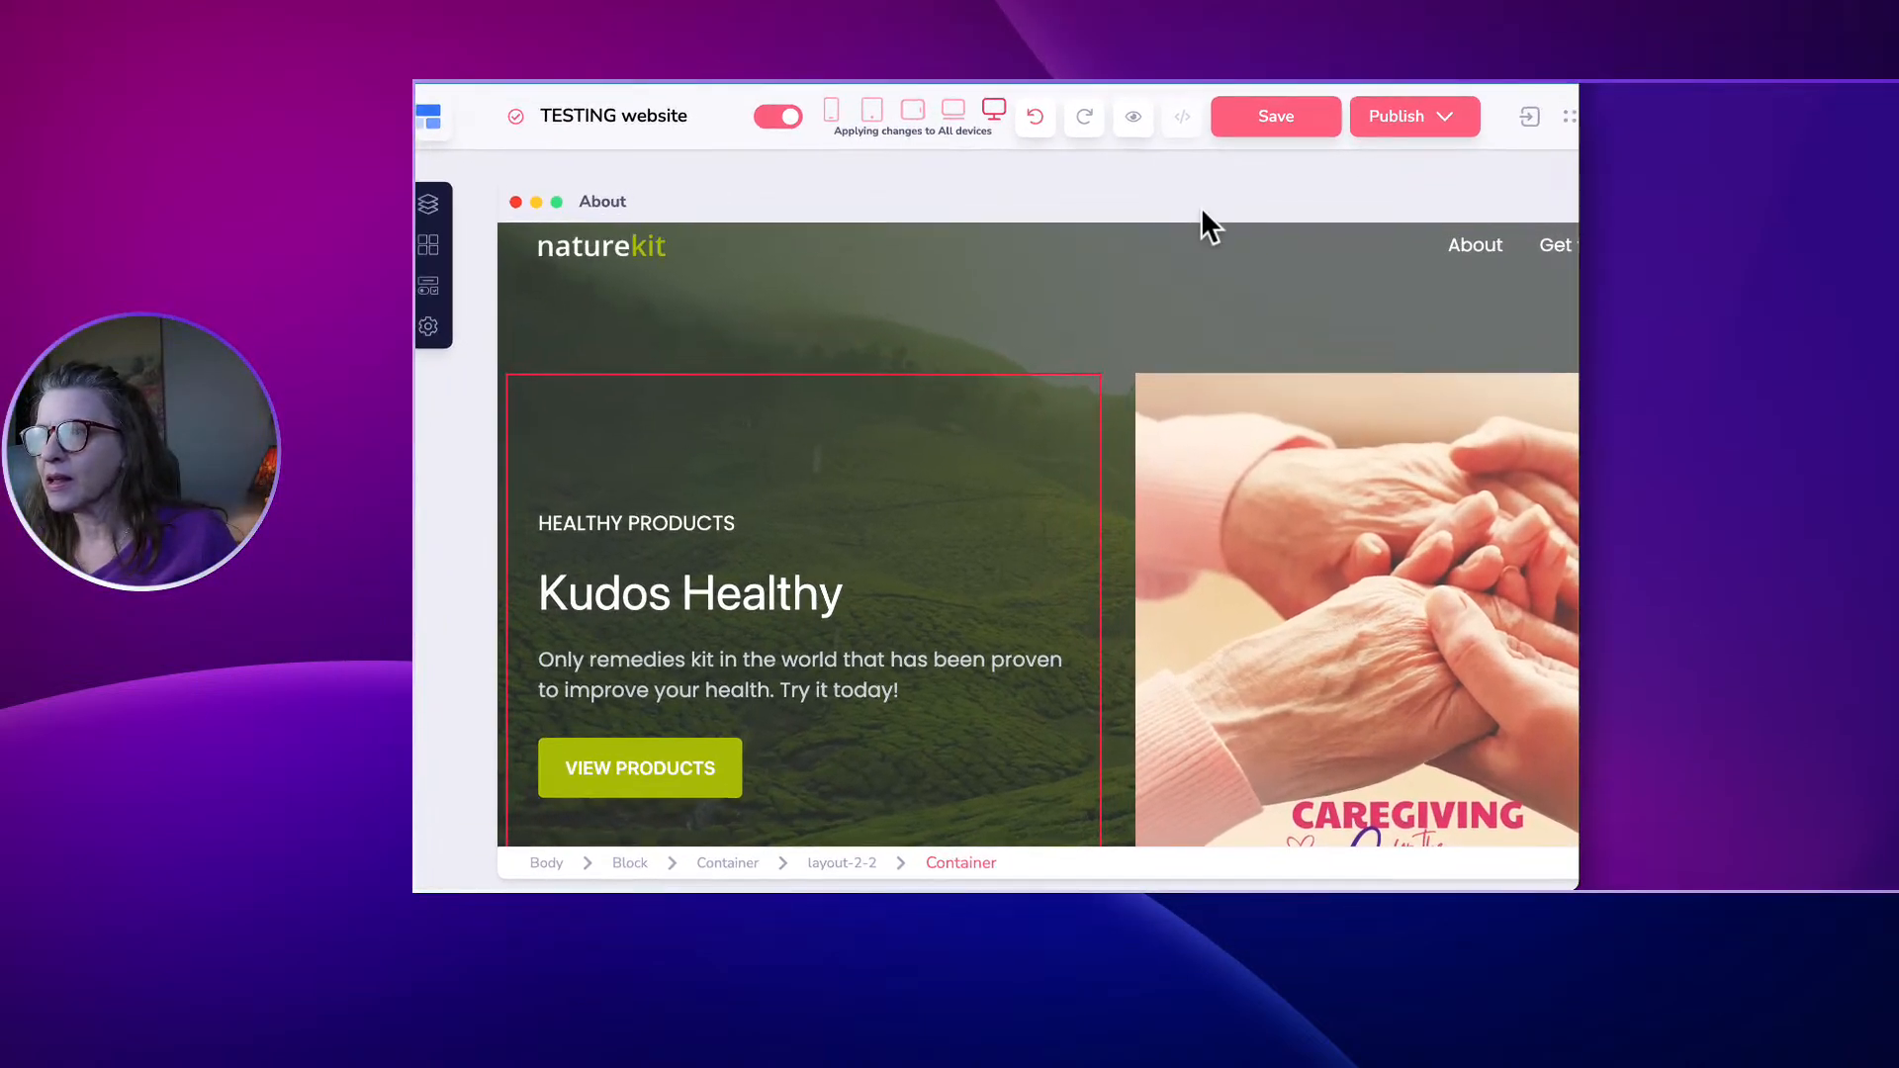
Open the Publish Settings panel beside the About page.
key("super+minus")
key("super+minus")
key("super+minus")
key("super+minus")
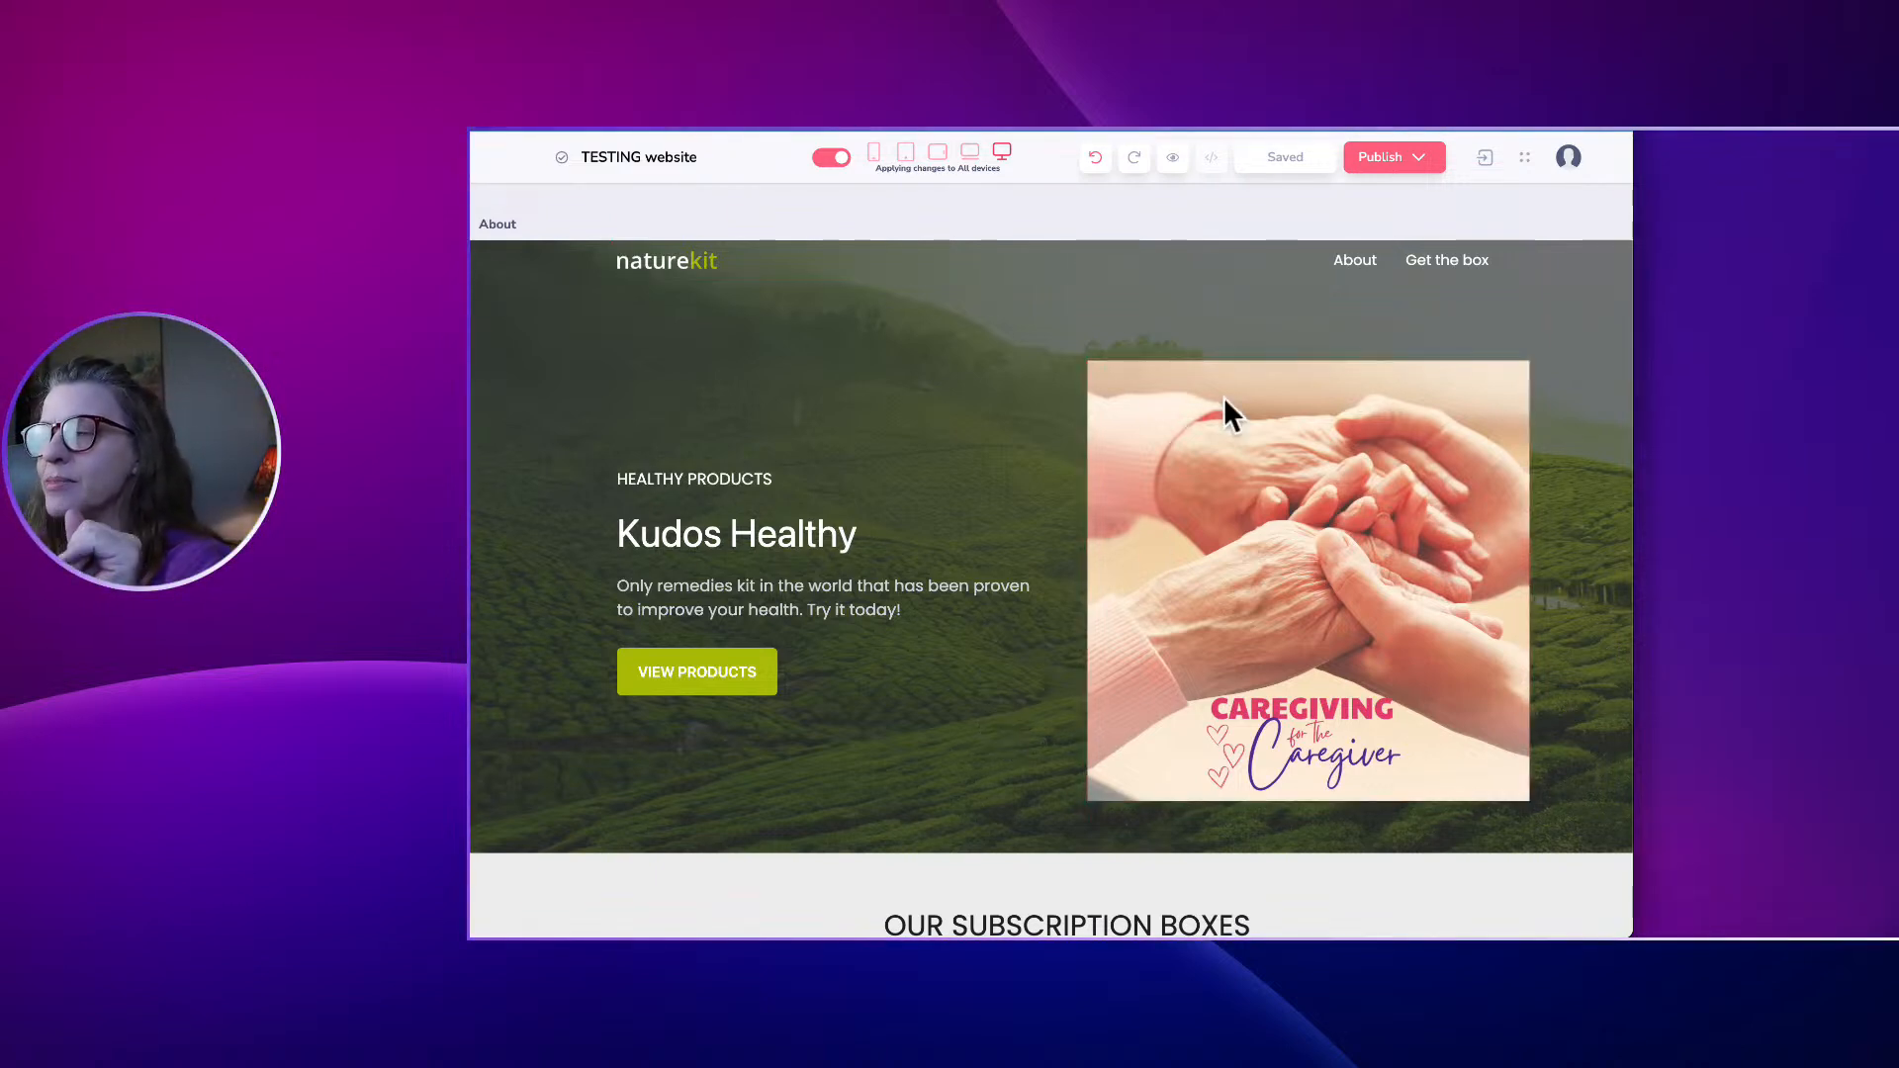
left_click(1377, 158)
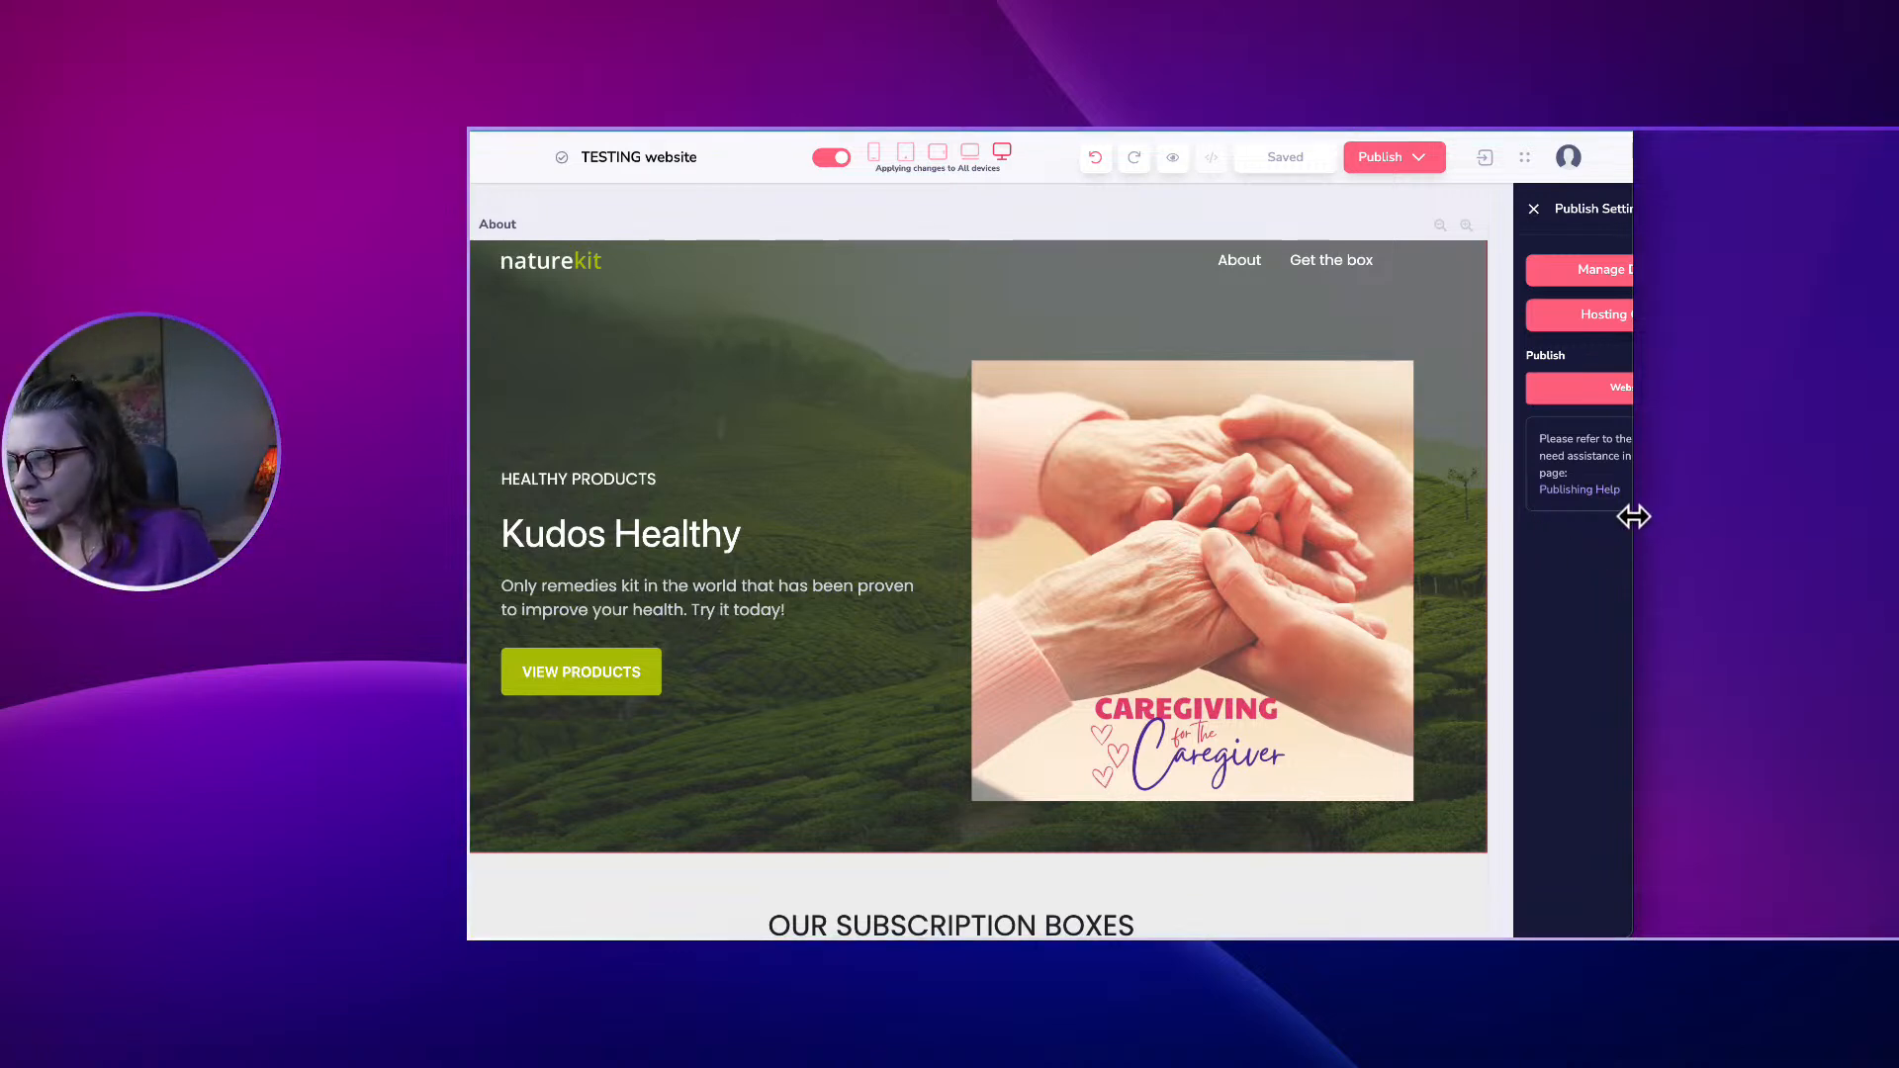
mouse_move(1632, 514)
left_mouse_down()
mouse_move(1704, 513)
mouse_move(1652, 514)
left_mouse_up()
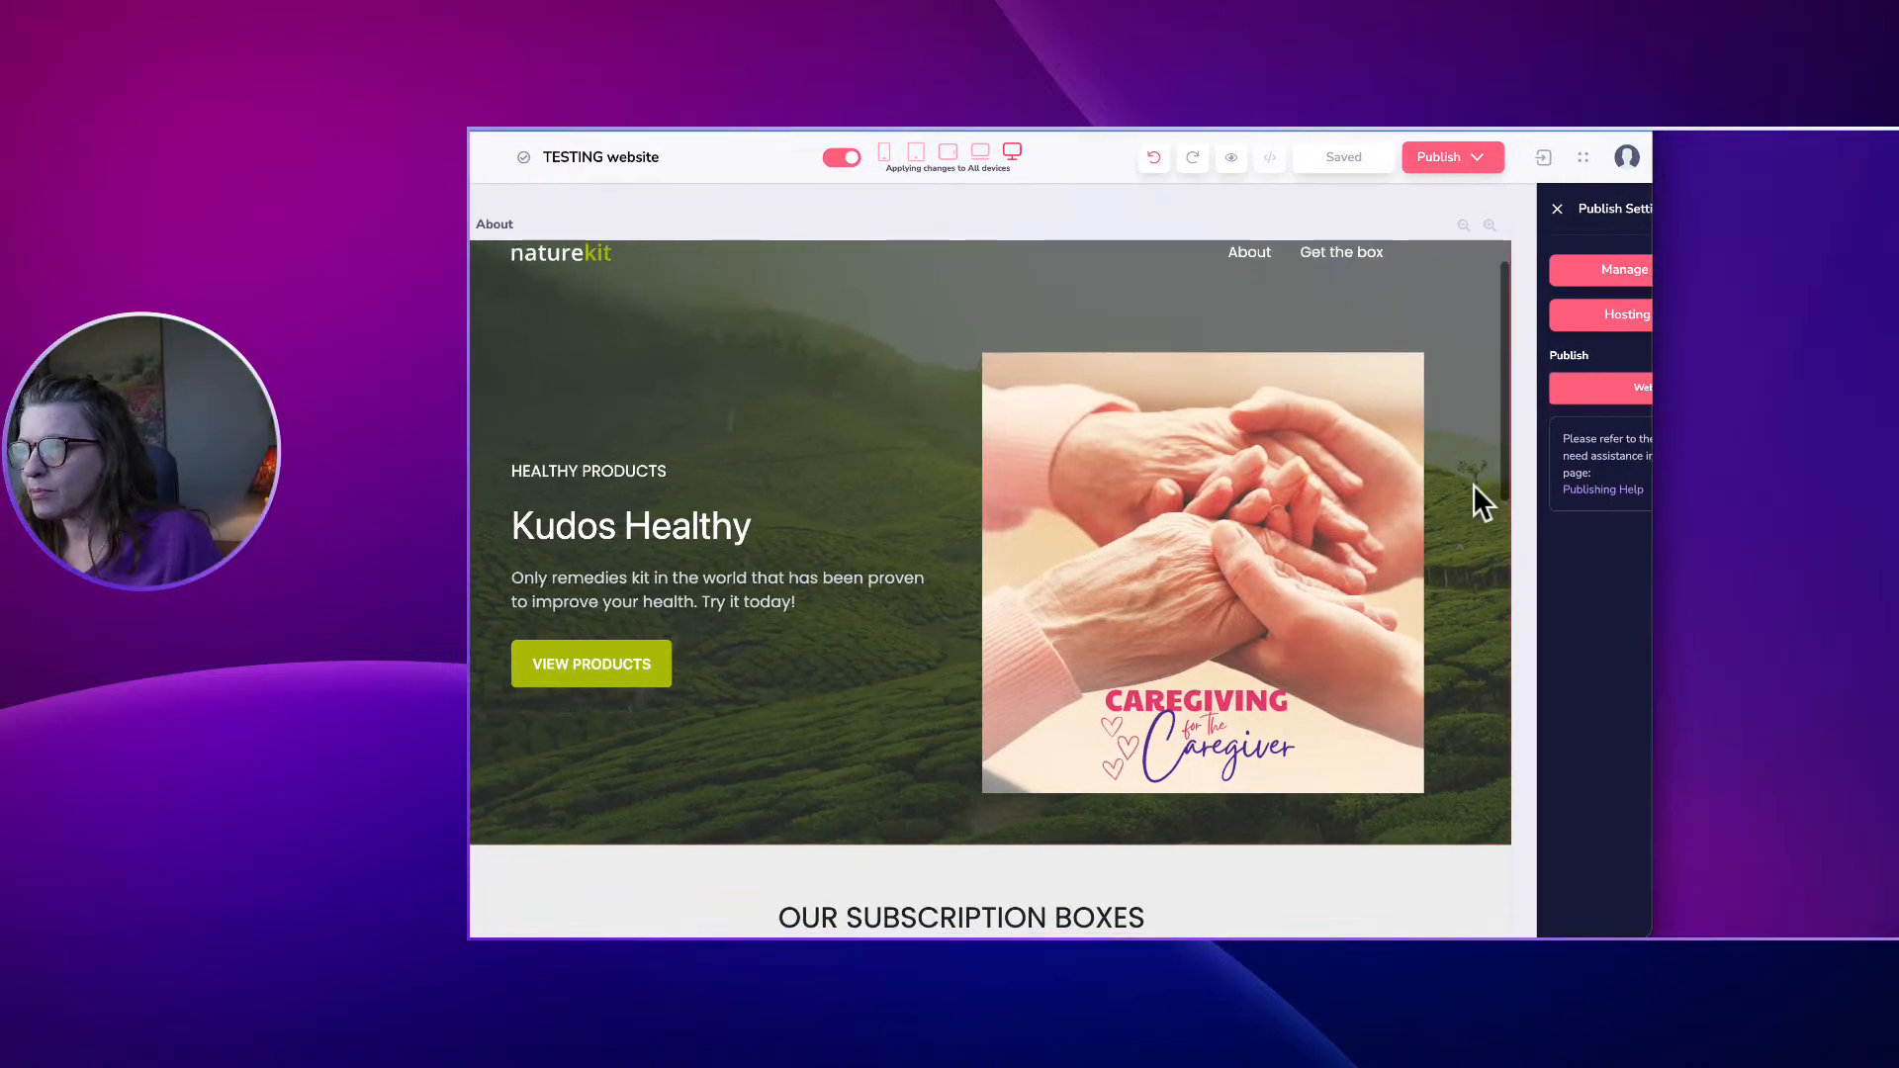
scroll(1474, 483, "down", 1)
scroll(1474, 484, "up", 2)
Adjust browser zoom and window size so the Publish Settings panel shows fully.
key("super+minus")
key("super+minus")
key("super+minus")
key("super+minus")
key("super+minus")
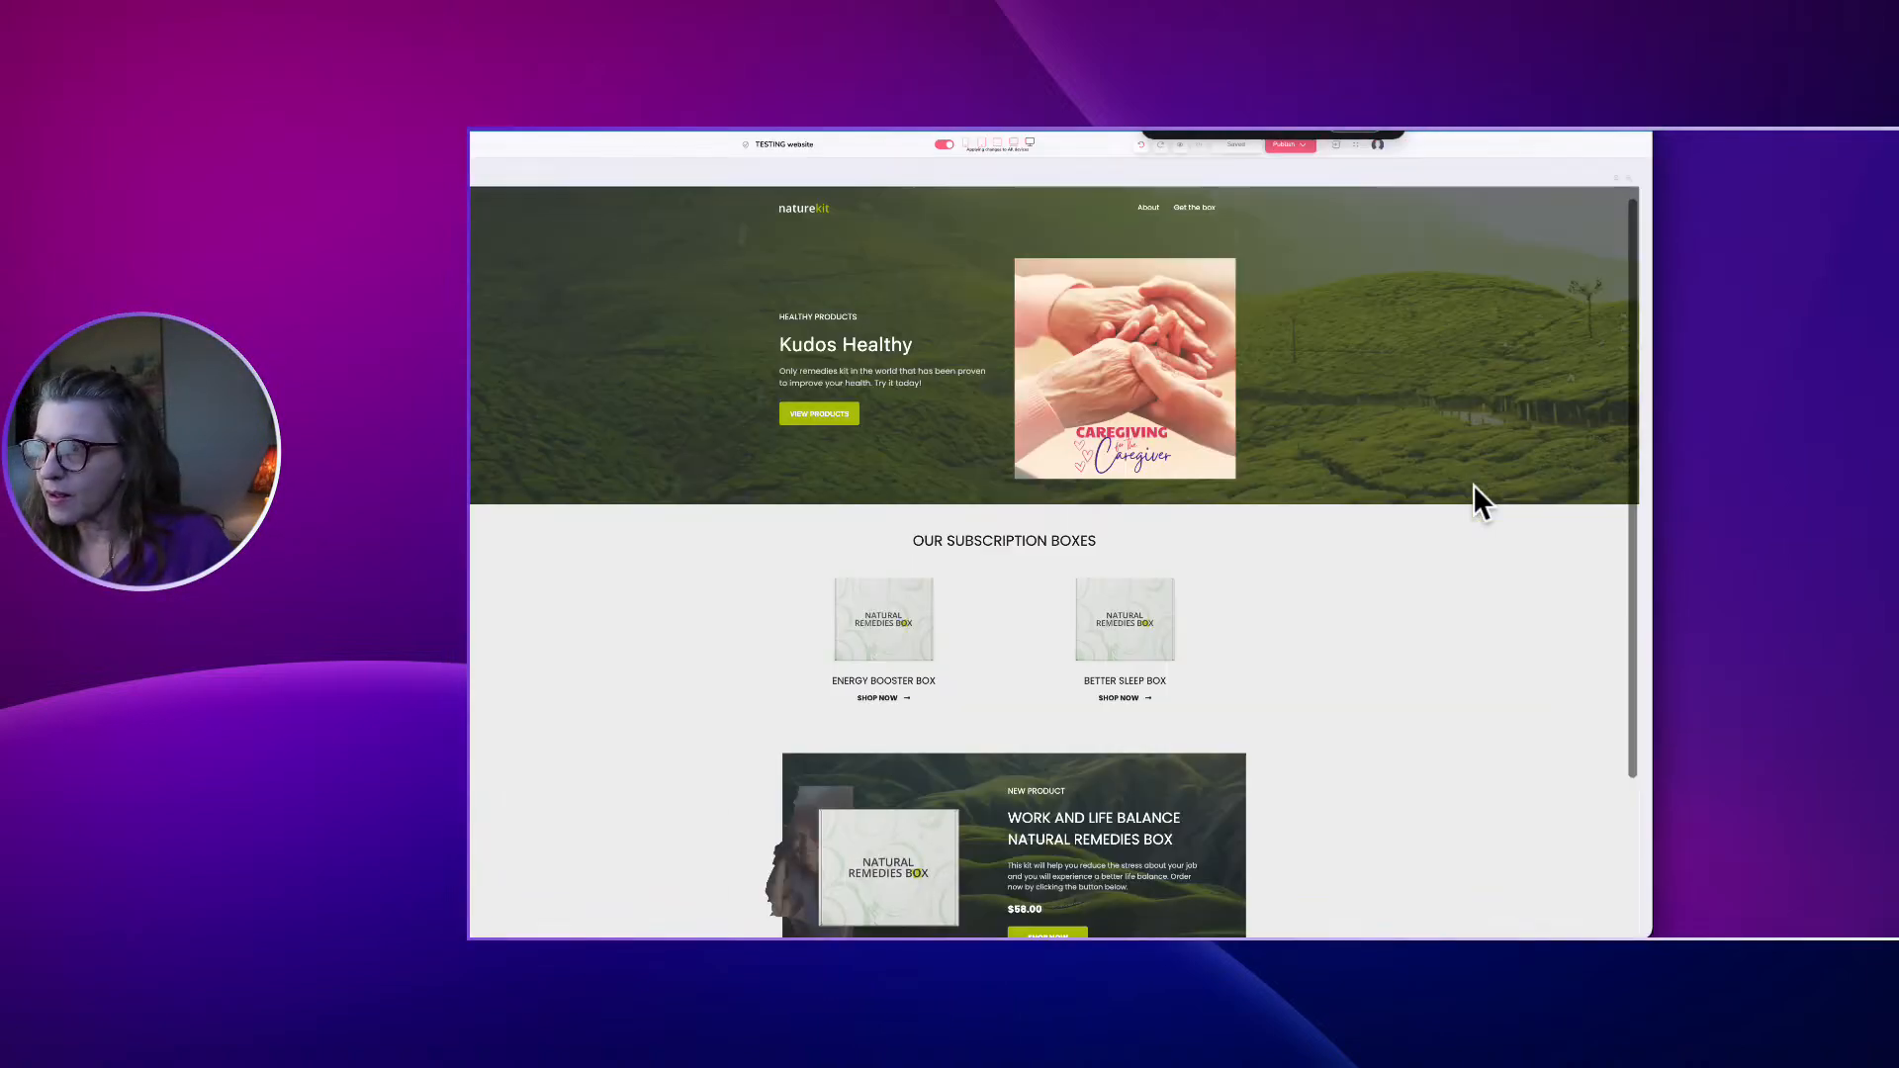
key("super+minus")
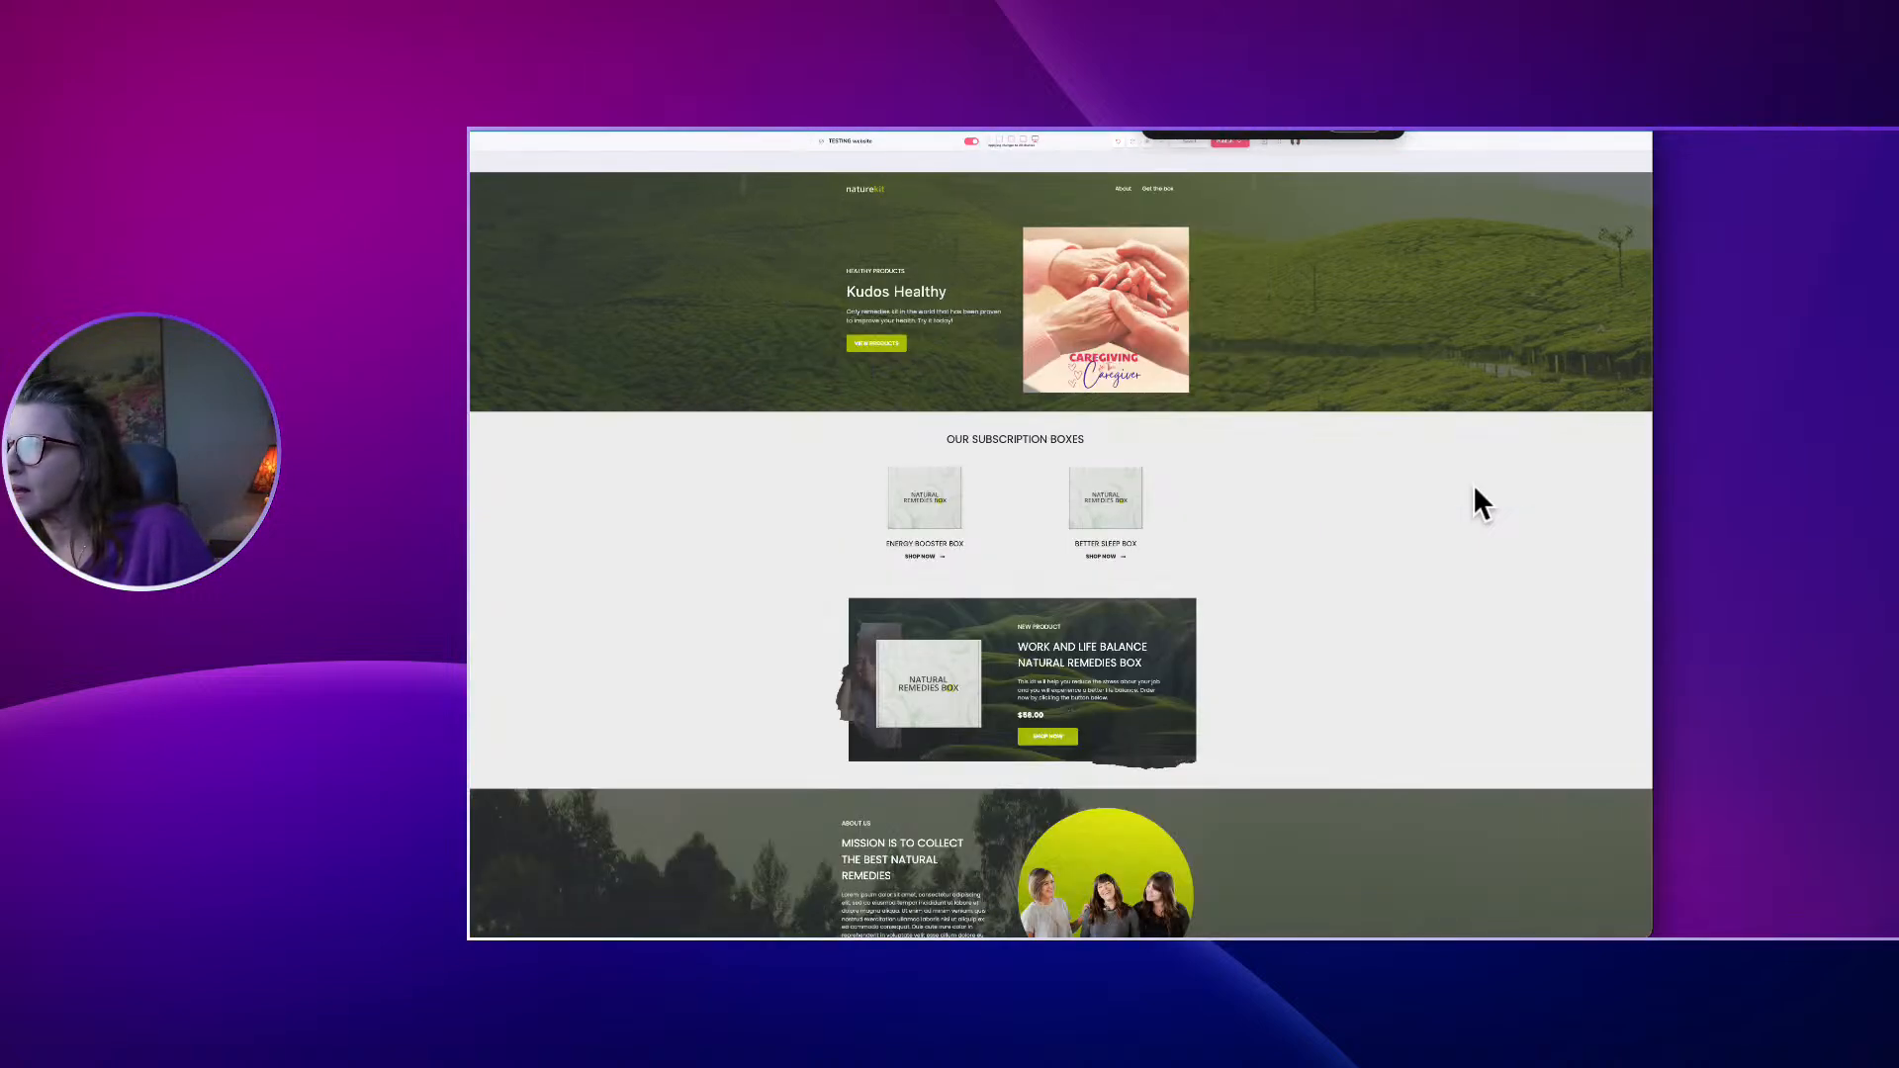
key("super+plus")
key("super+plus")
key("super+plus")
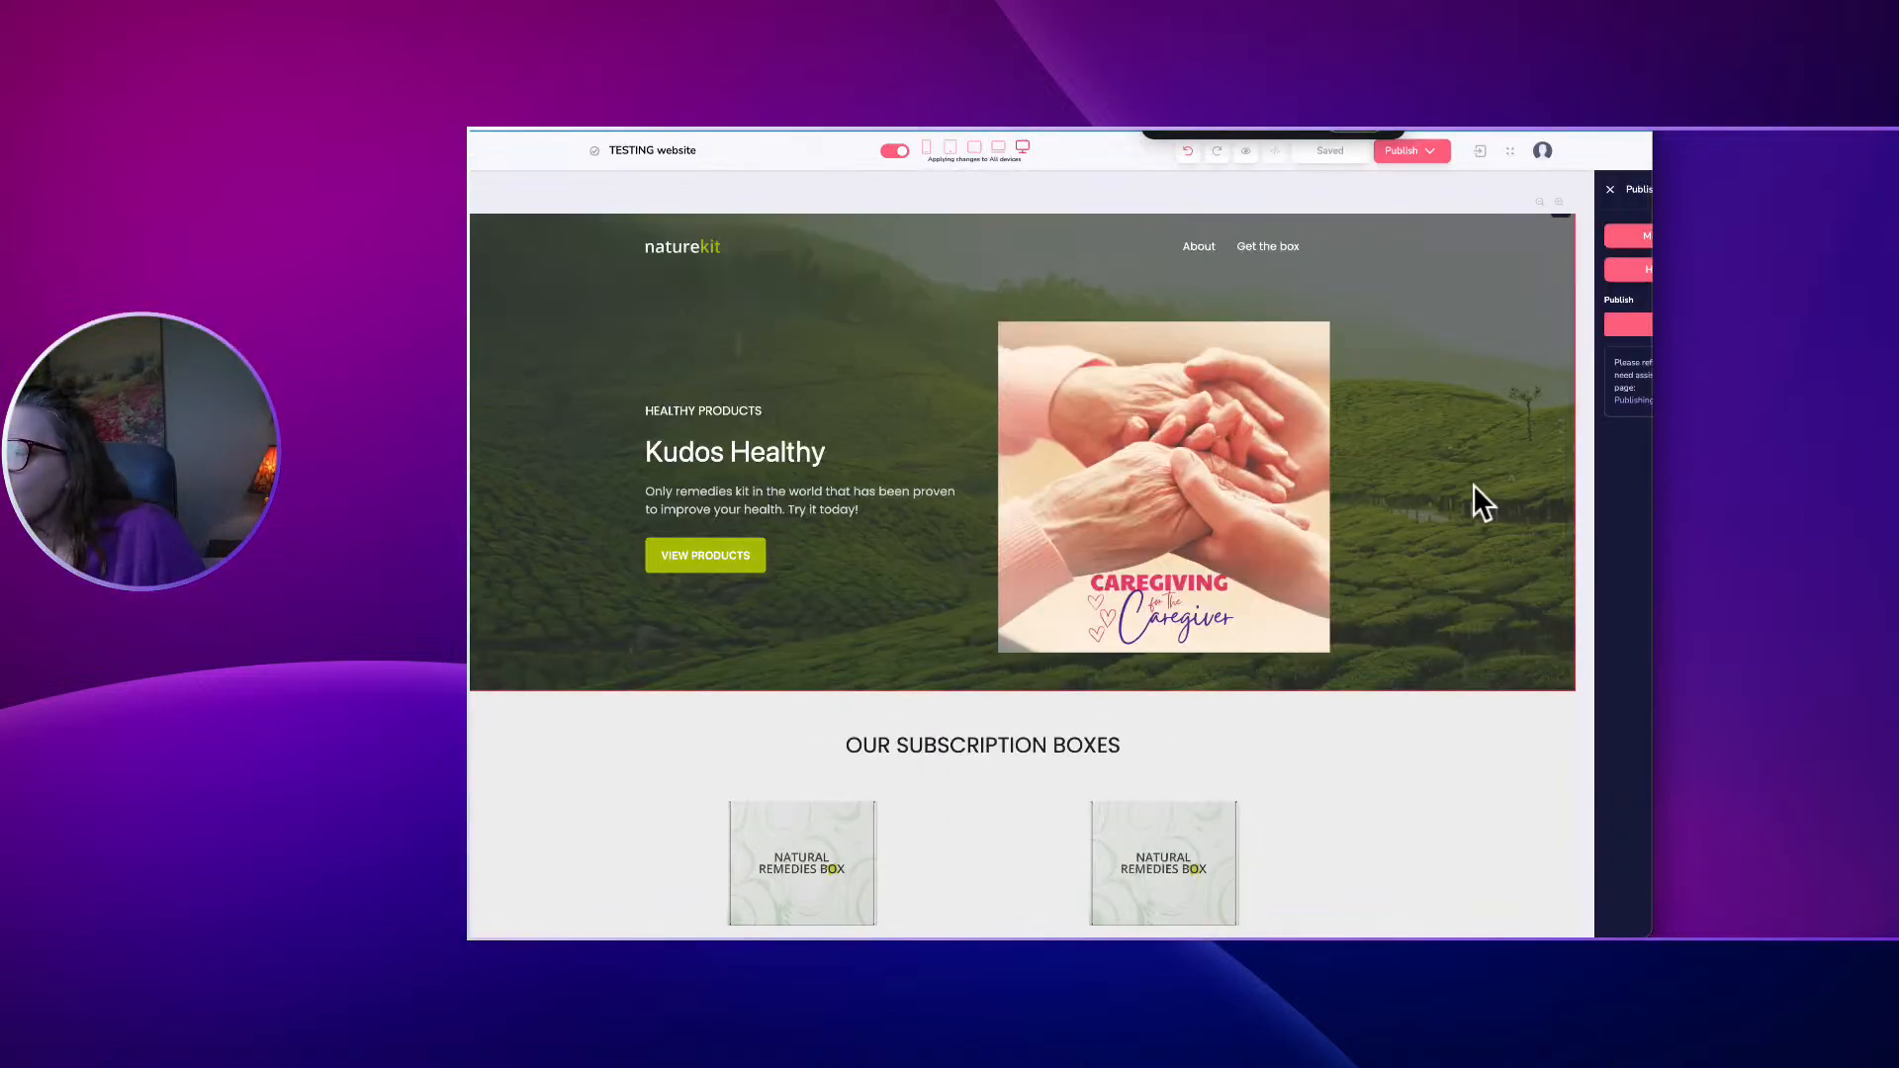
scroll(1473, 484, "up", 1)
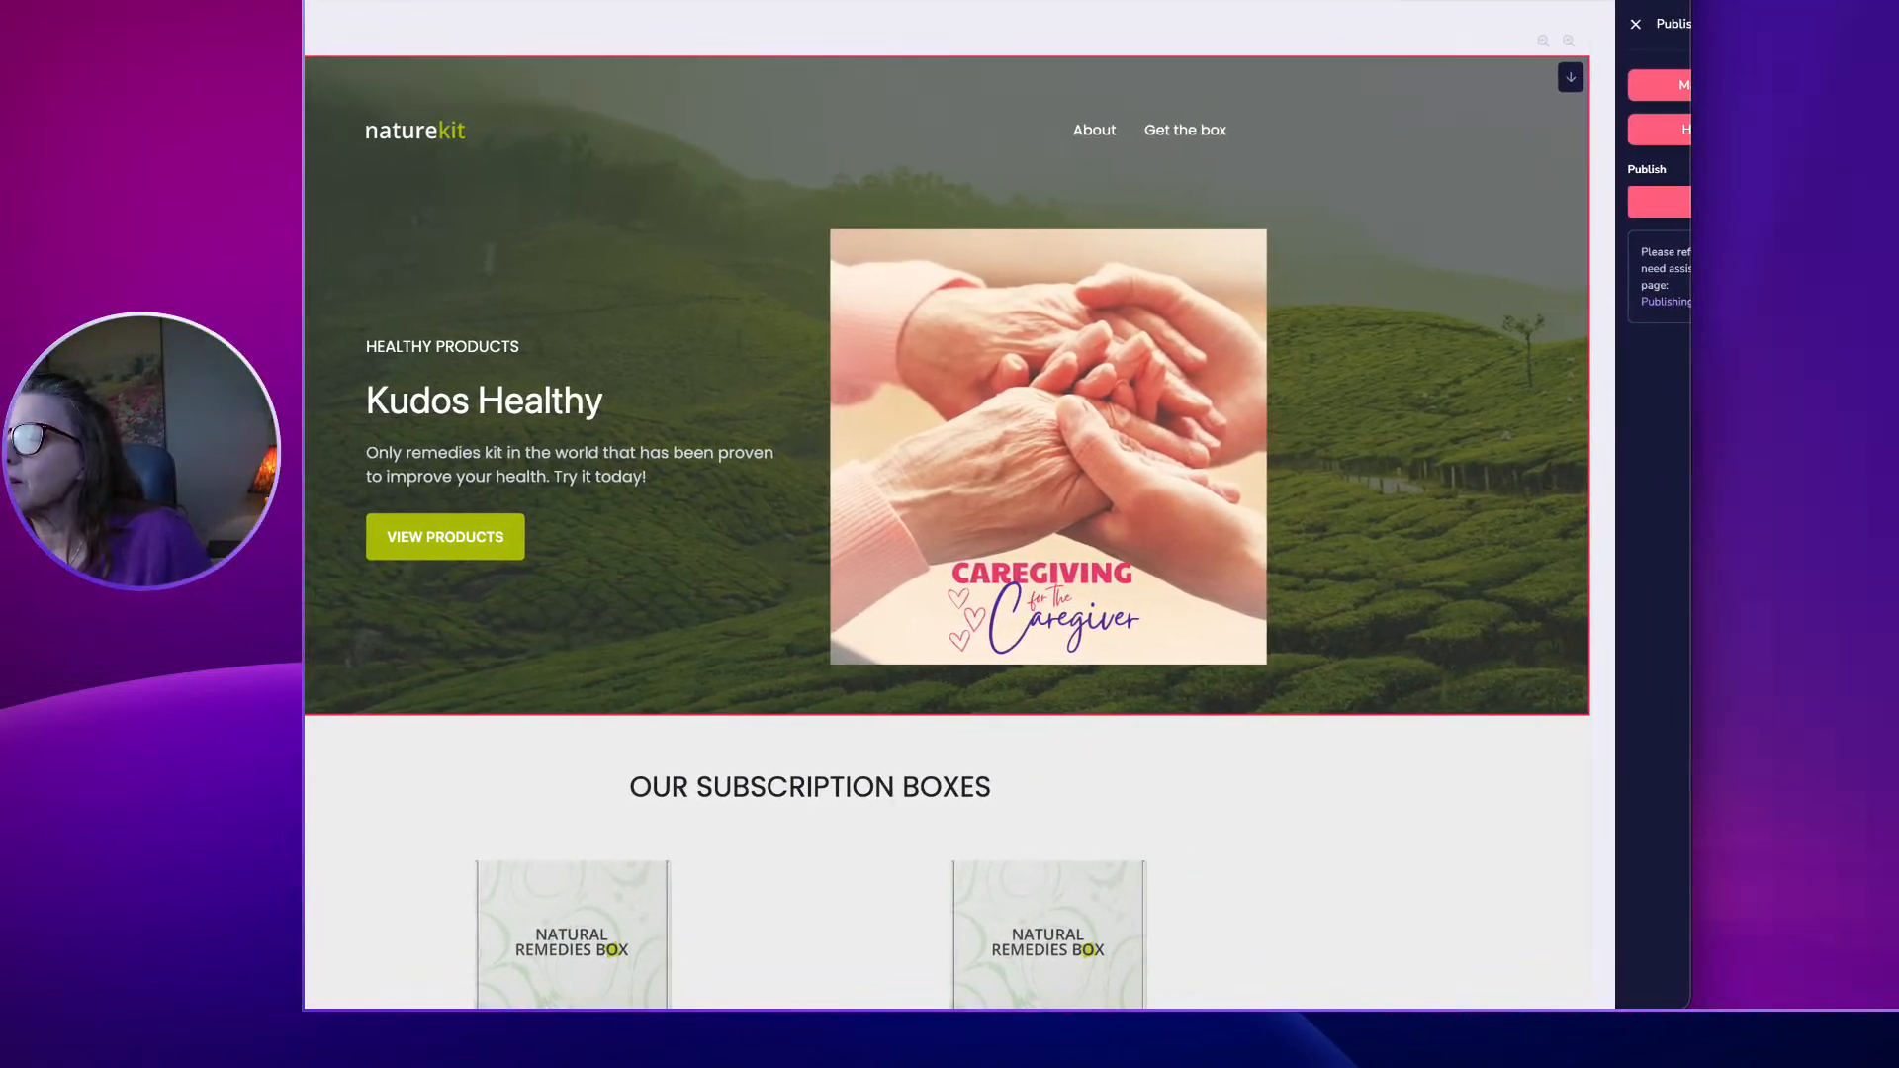
left_click_drag(1696, 35, 1259, 63)
scroll(485, 229, "down", 1)
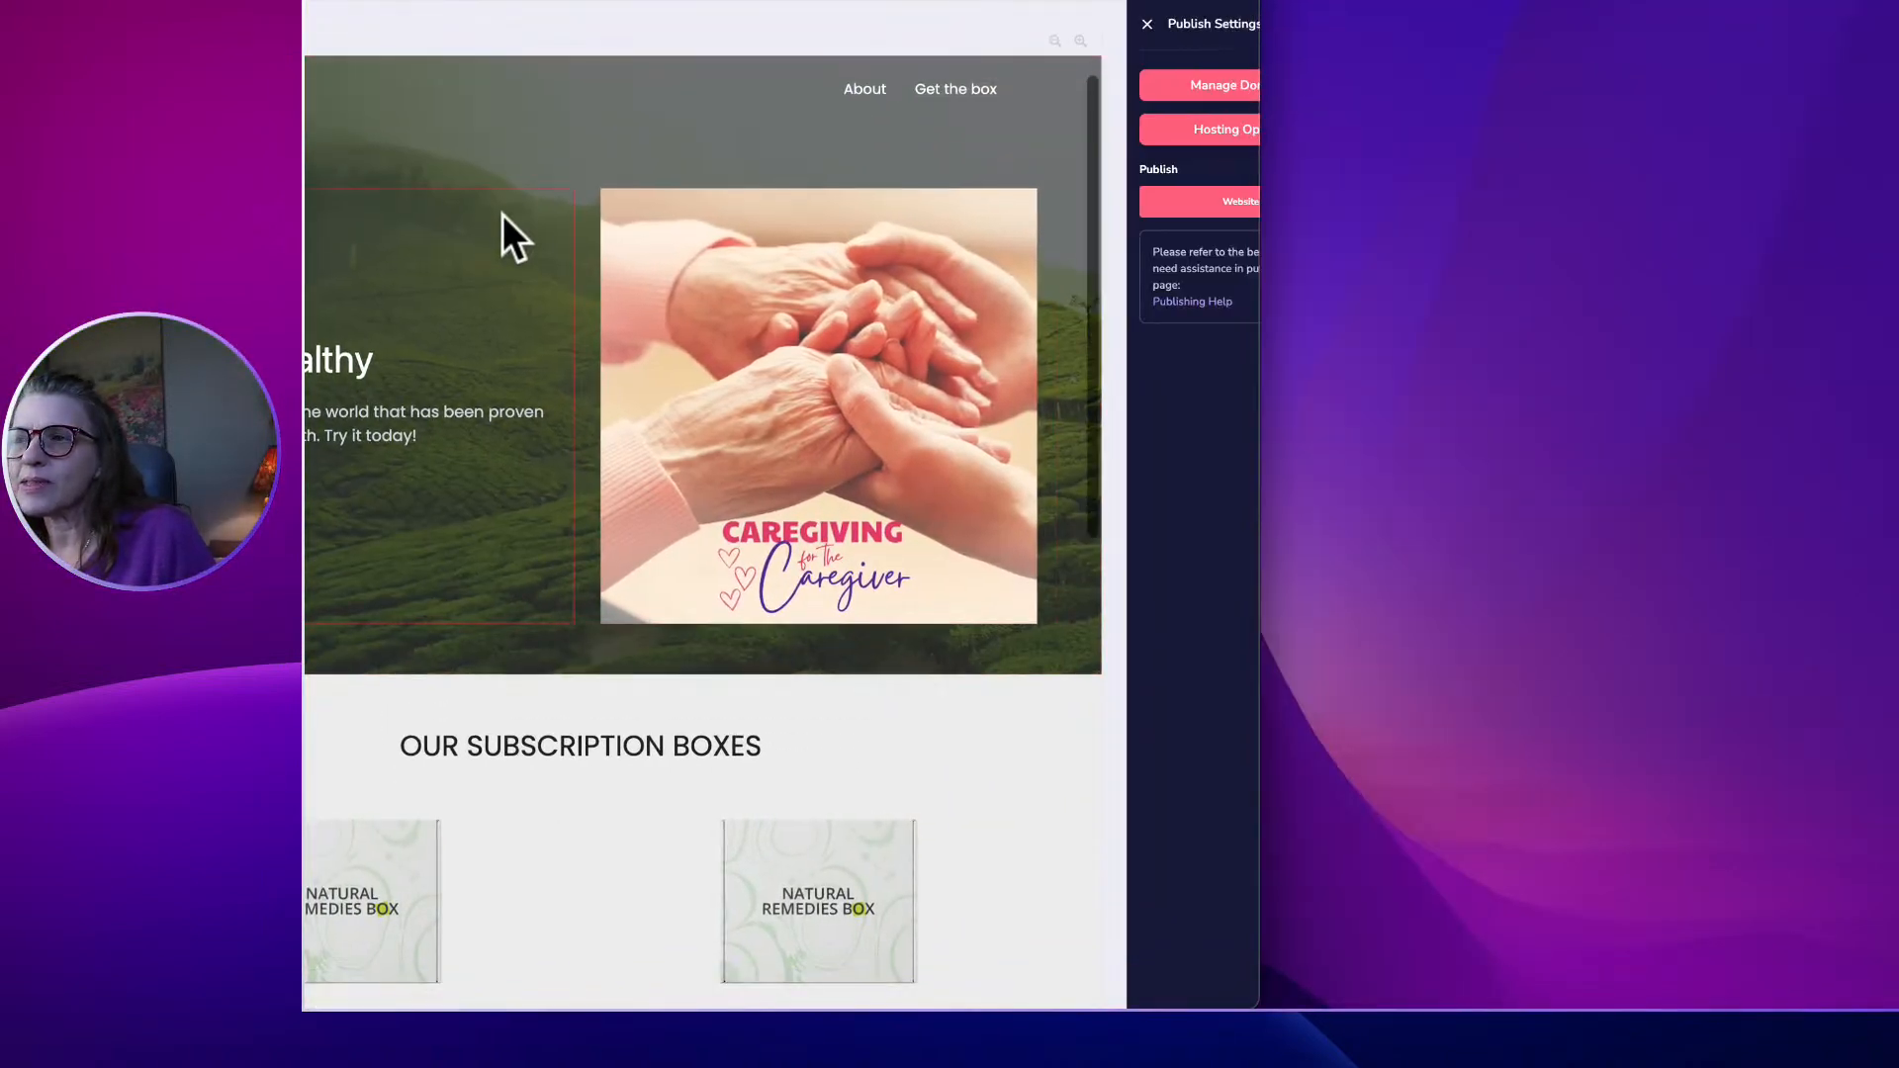
key("super+minus")
key("super+minus")
key("super+minus")
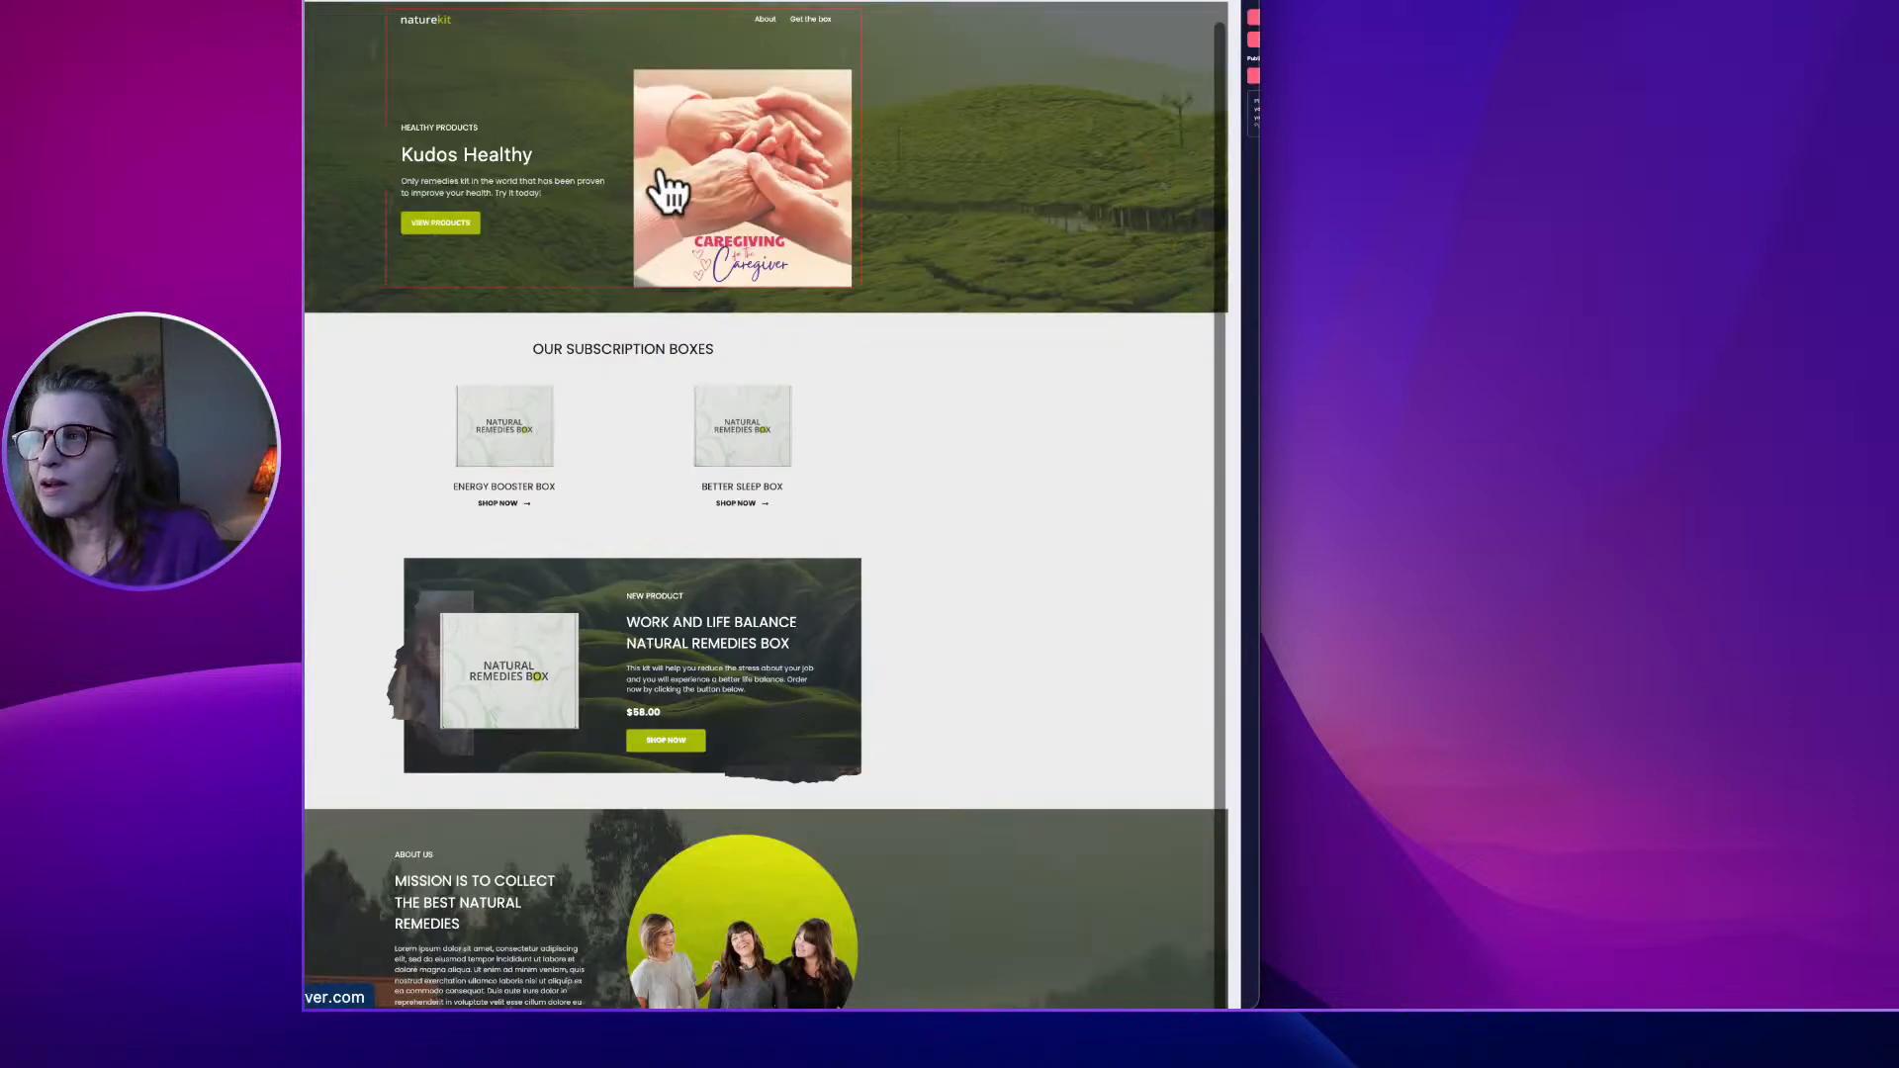
key("super+plus")
key("super+plus")
key("super+plus")
key("super+plus")
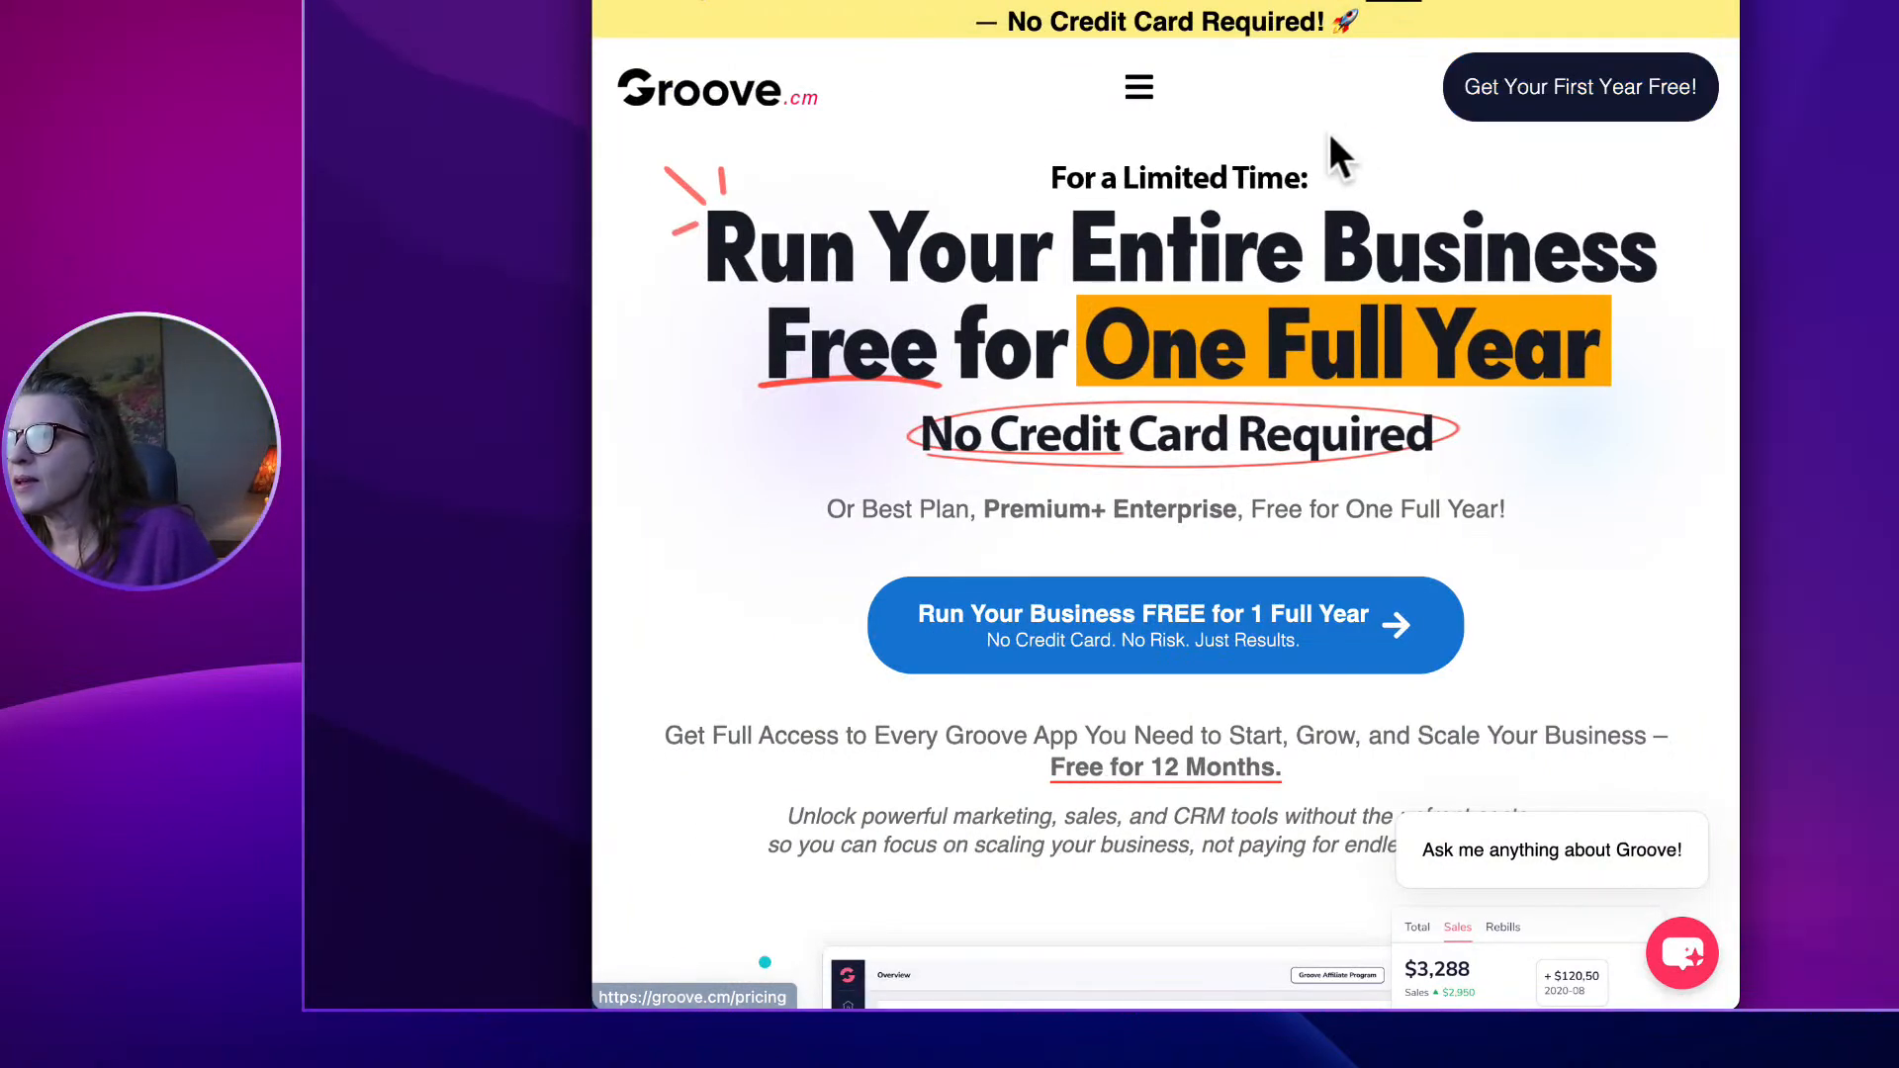
Log in to the Groove account from the site's navigation menu.
left_click(1139, 89)
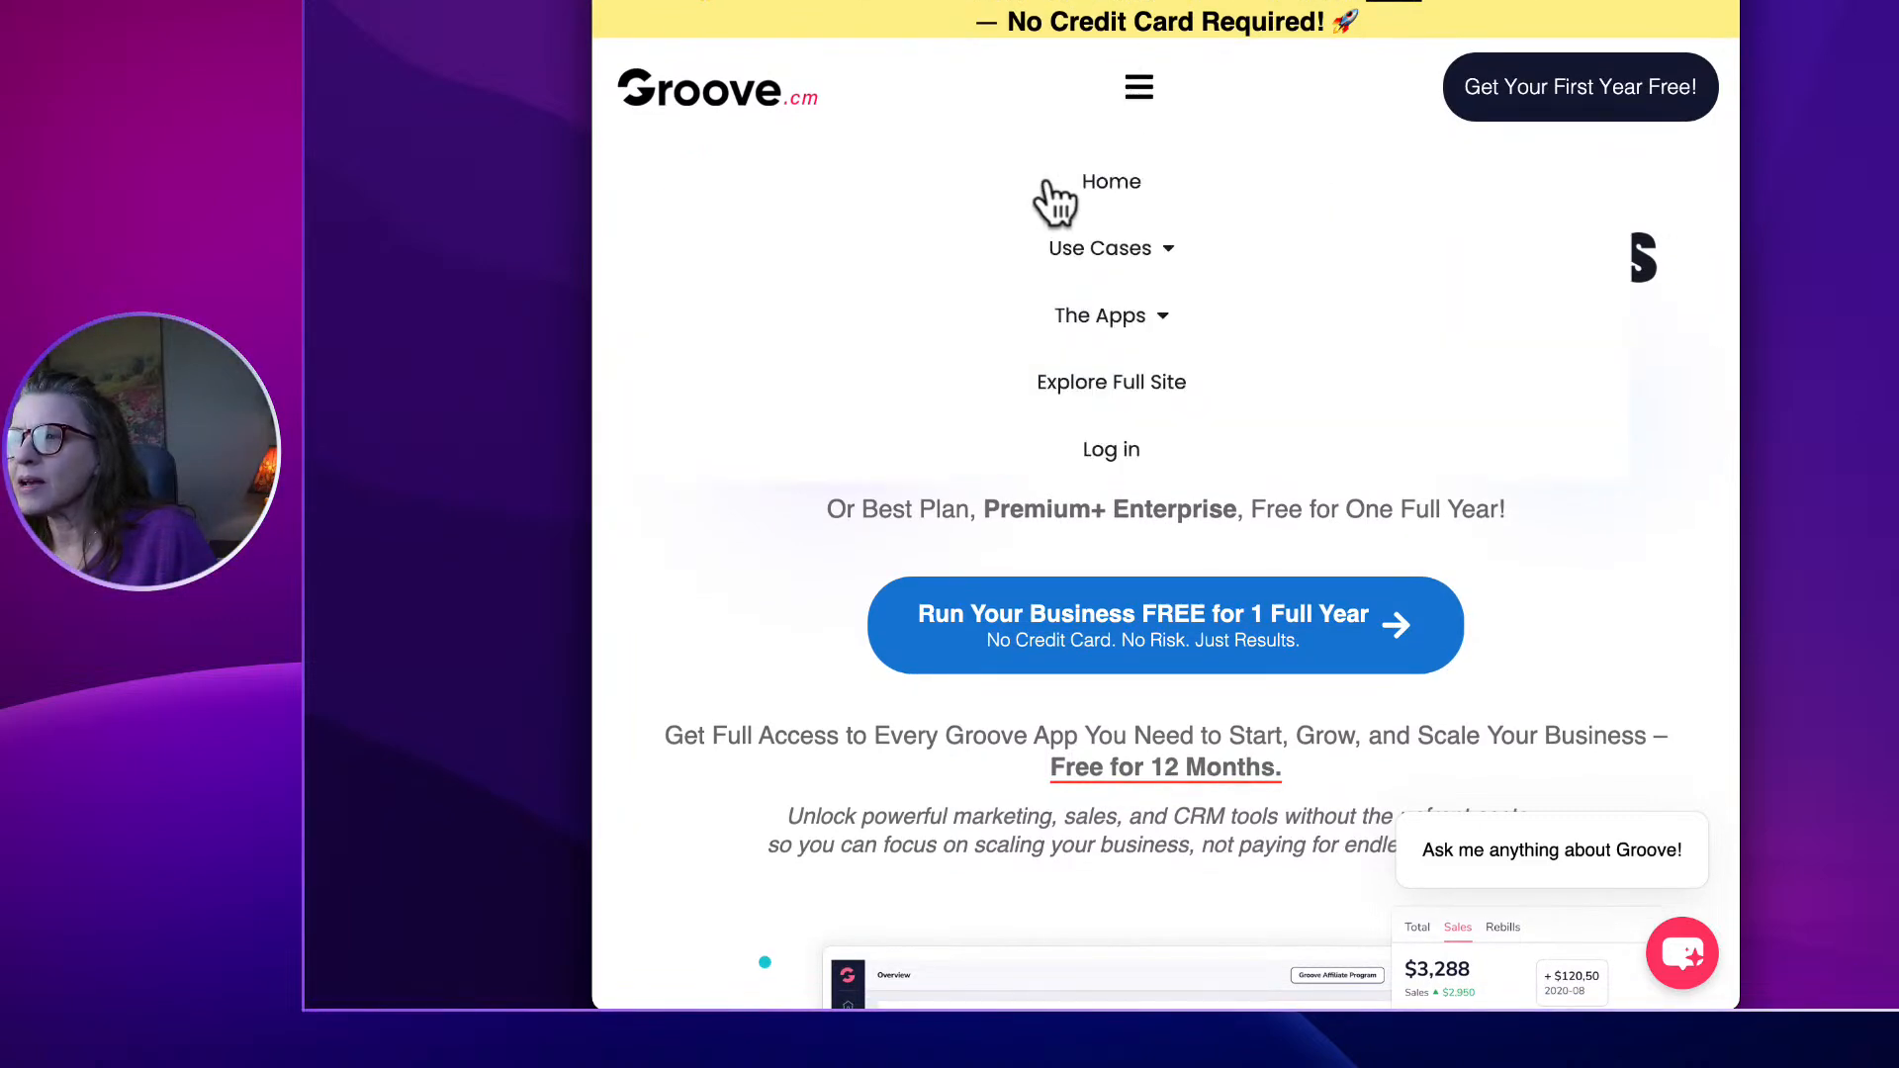
left_click(1127, 453)
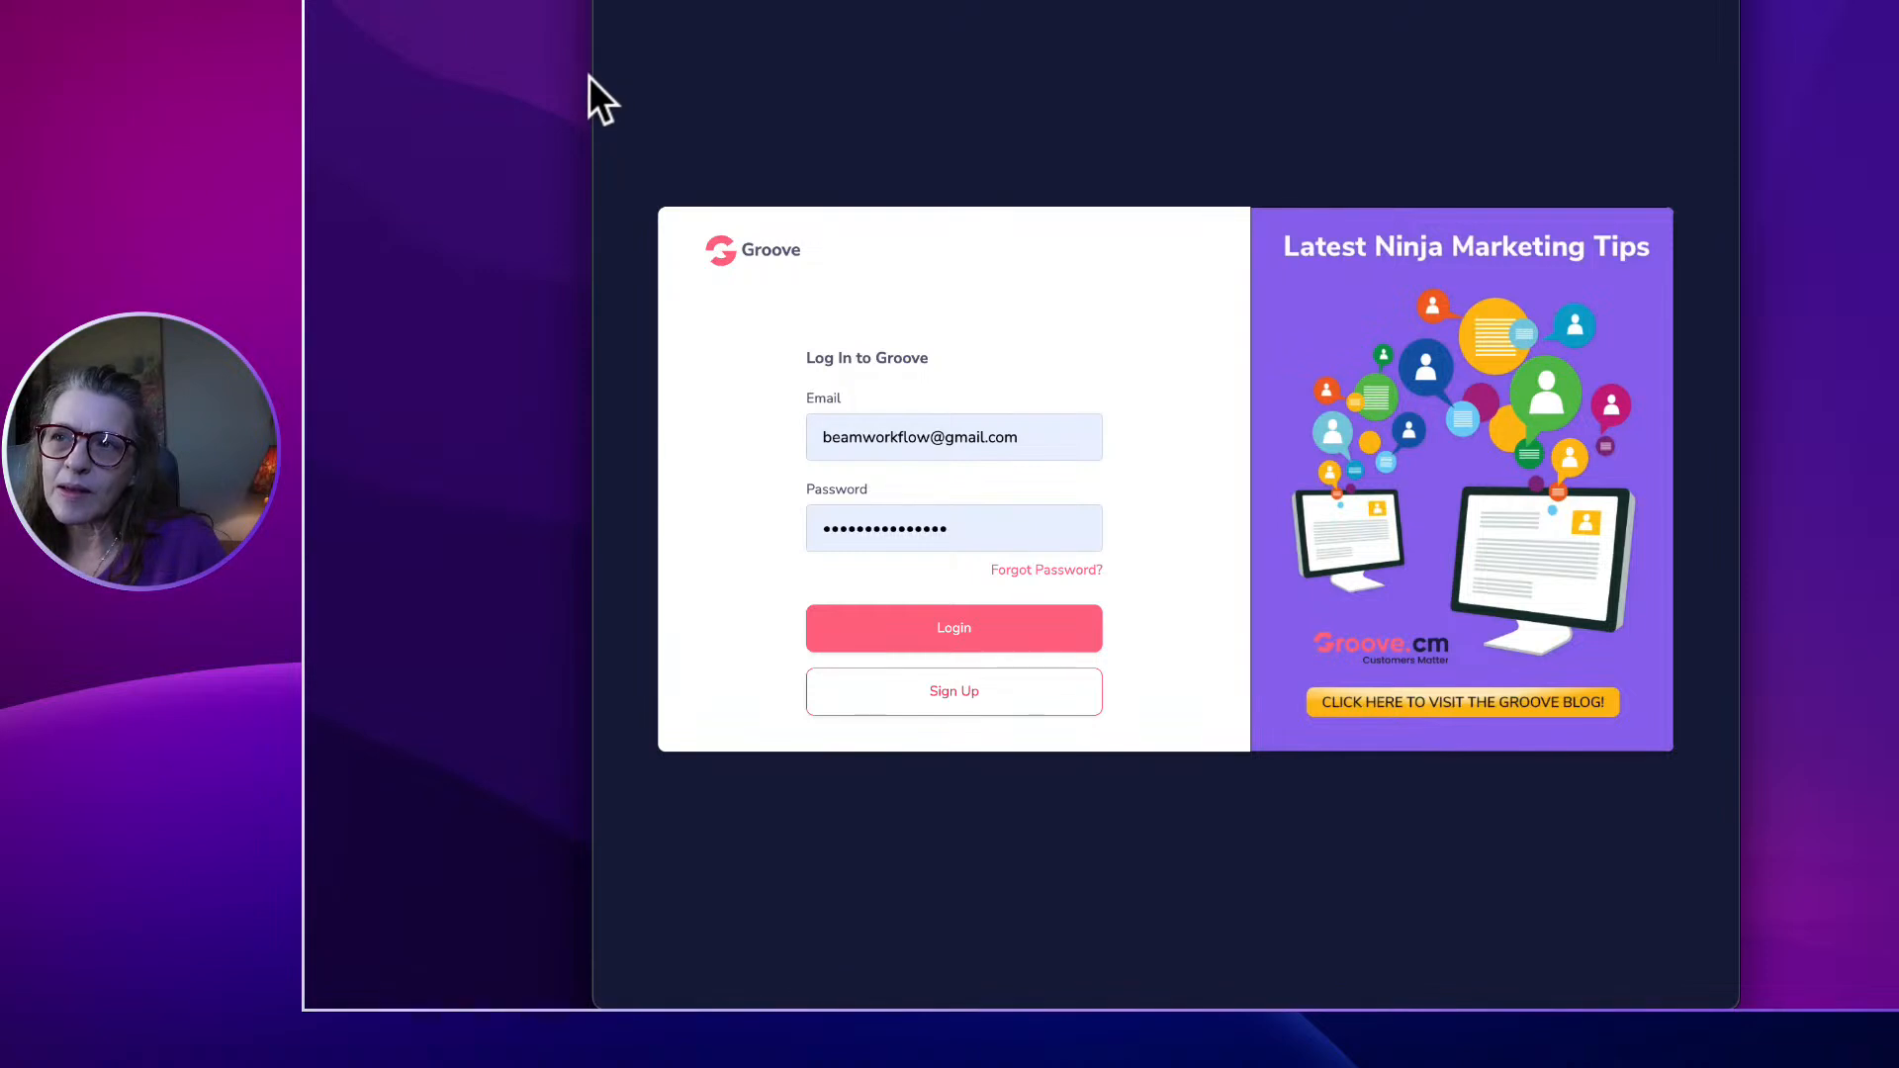
left_click_drag(590, 77, 313, 59)
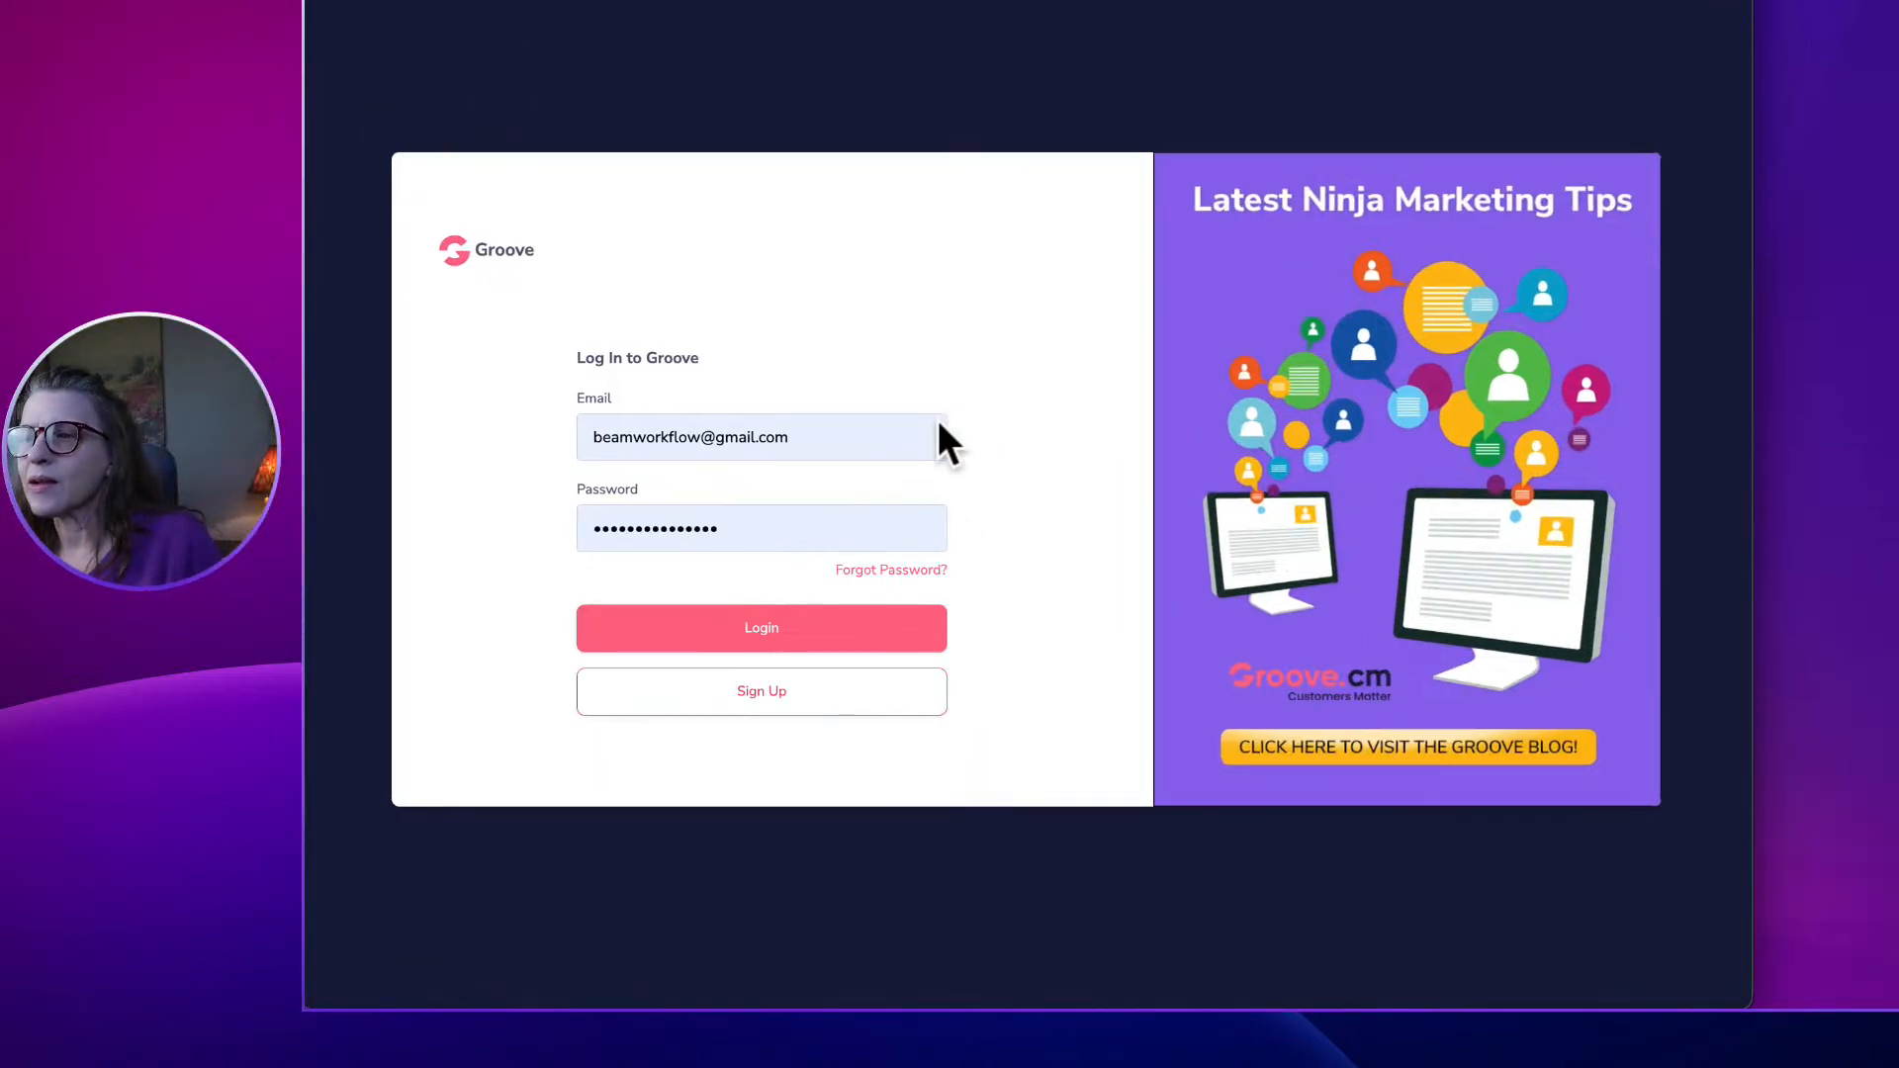
left_click(857, 625)
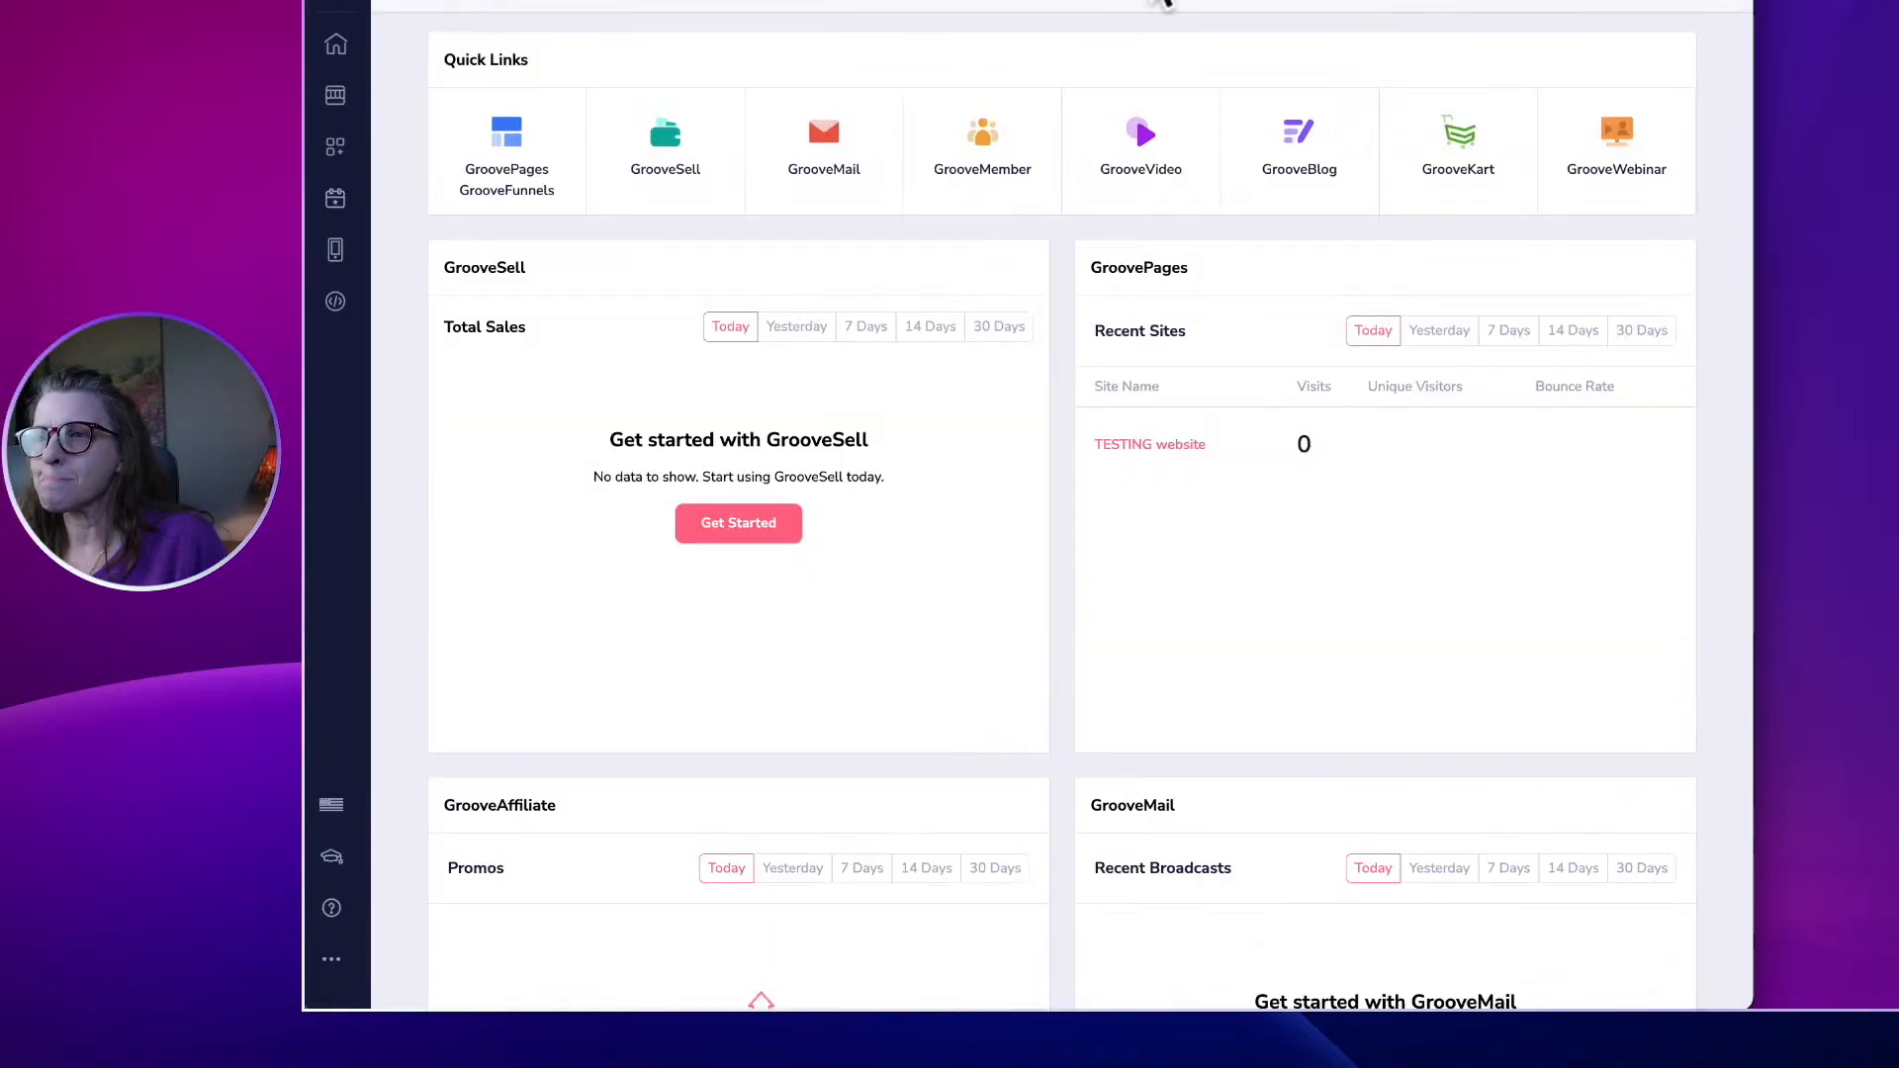
Open the TESTING website from the GroovePages sites list.
left_click(508, 143)
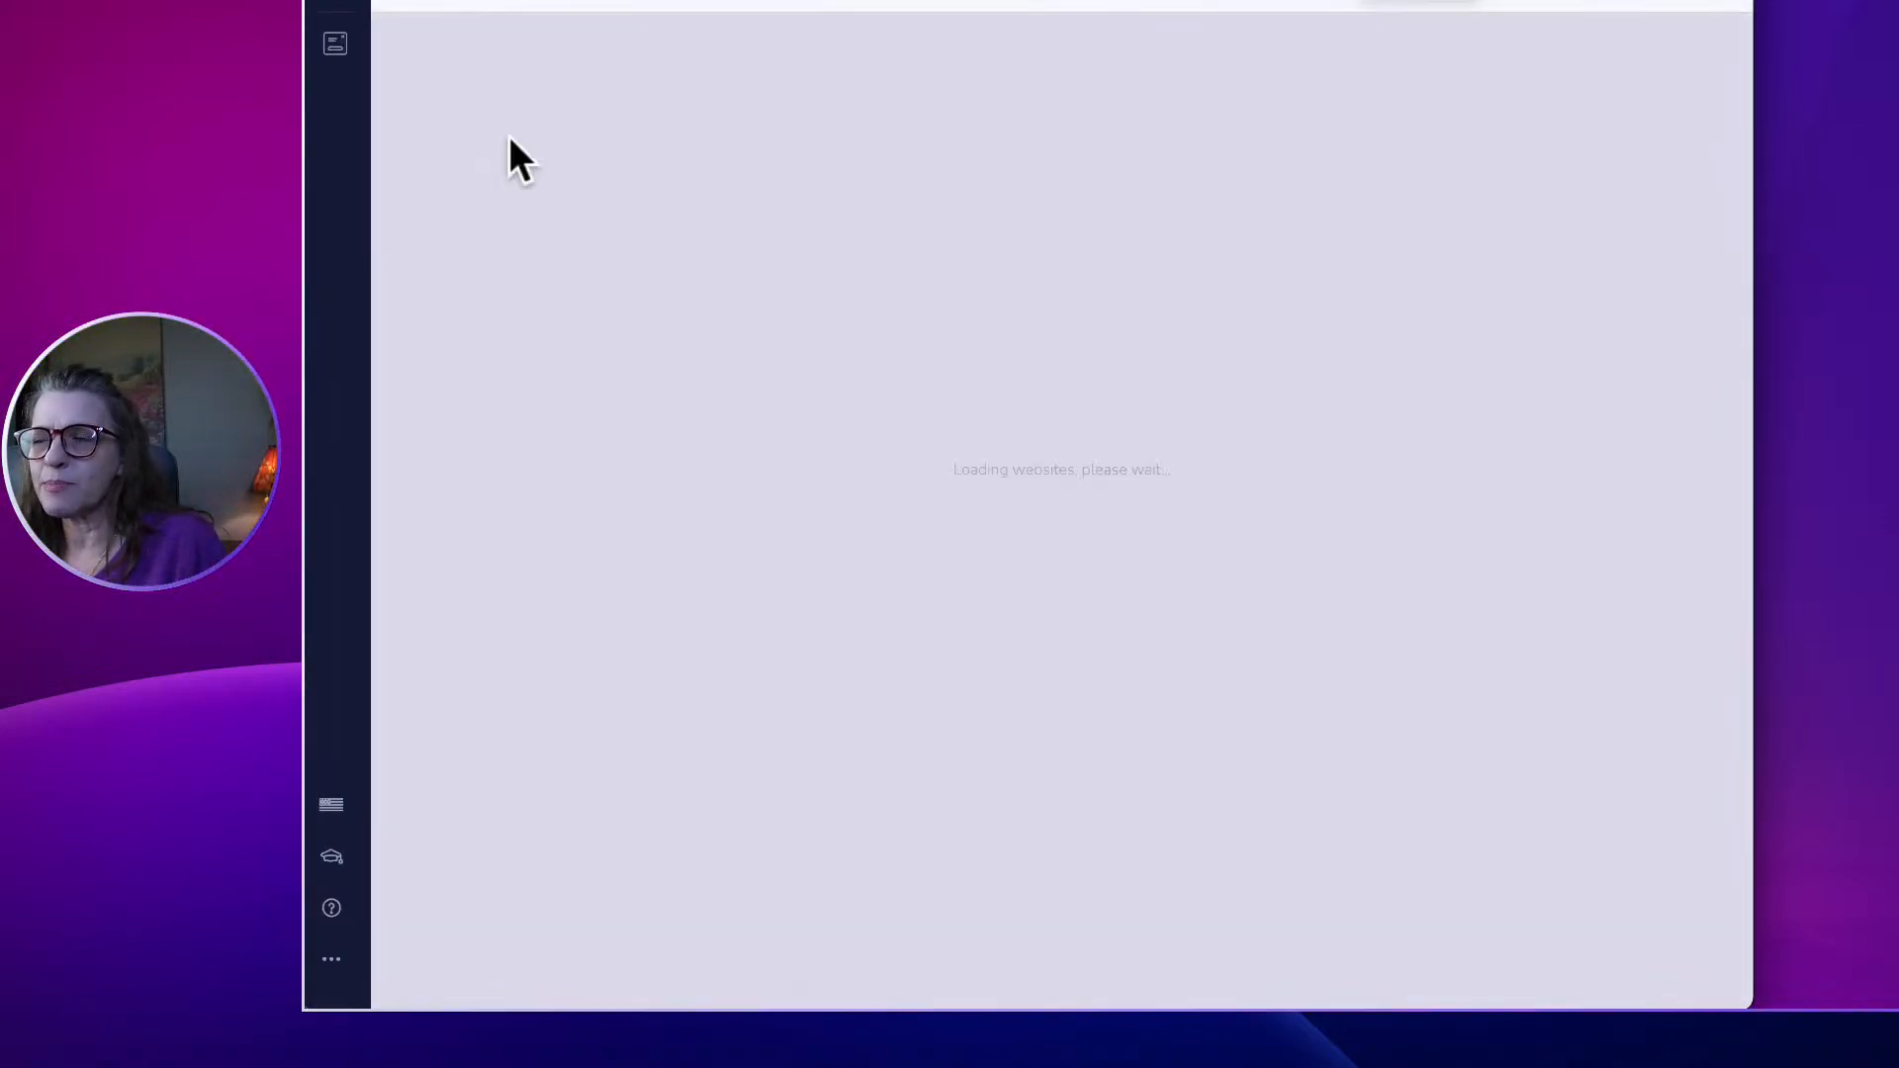
mouse_move(847, 117)
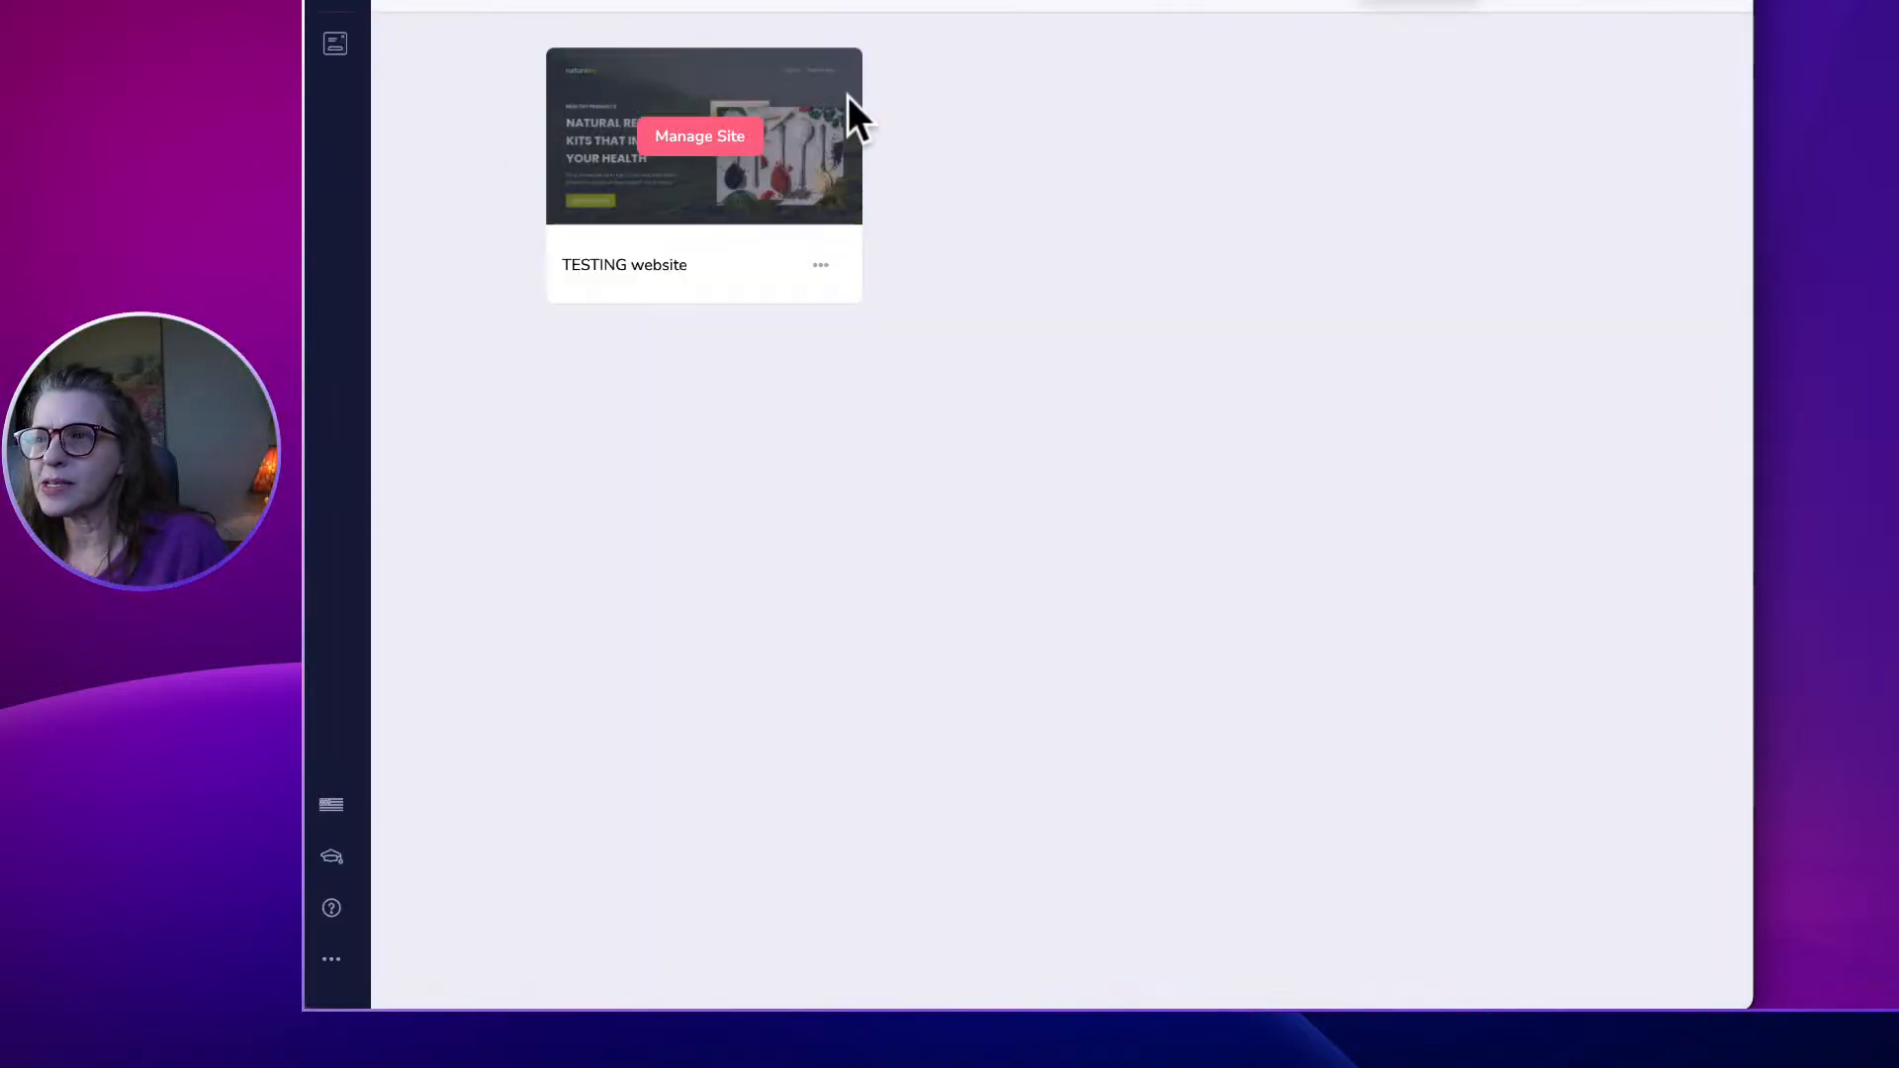
left_click(714, 139)
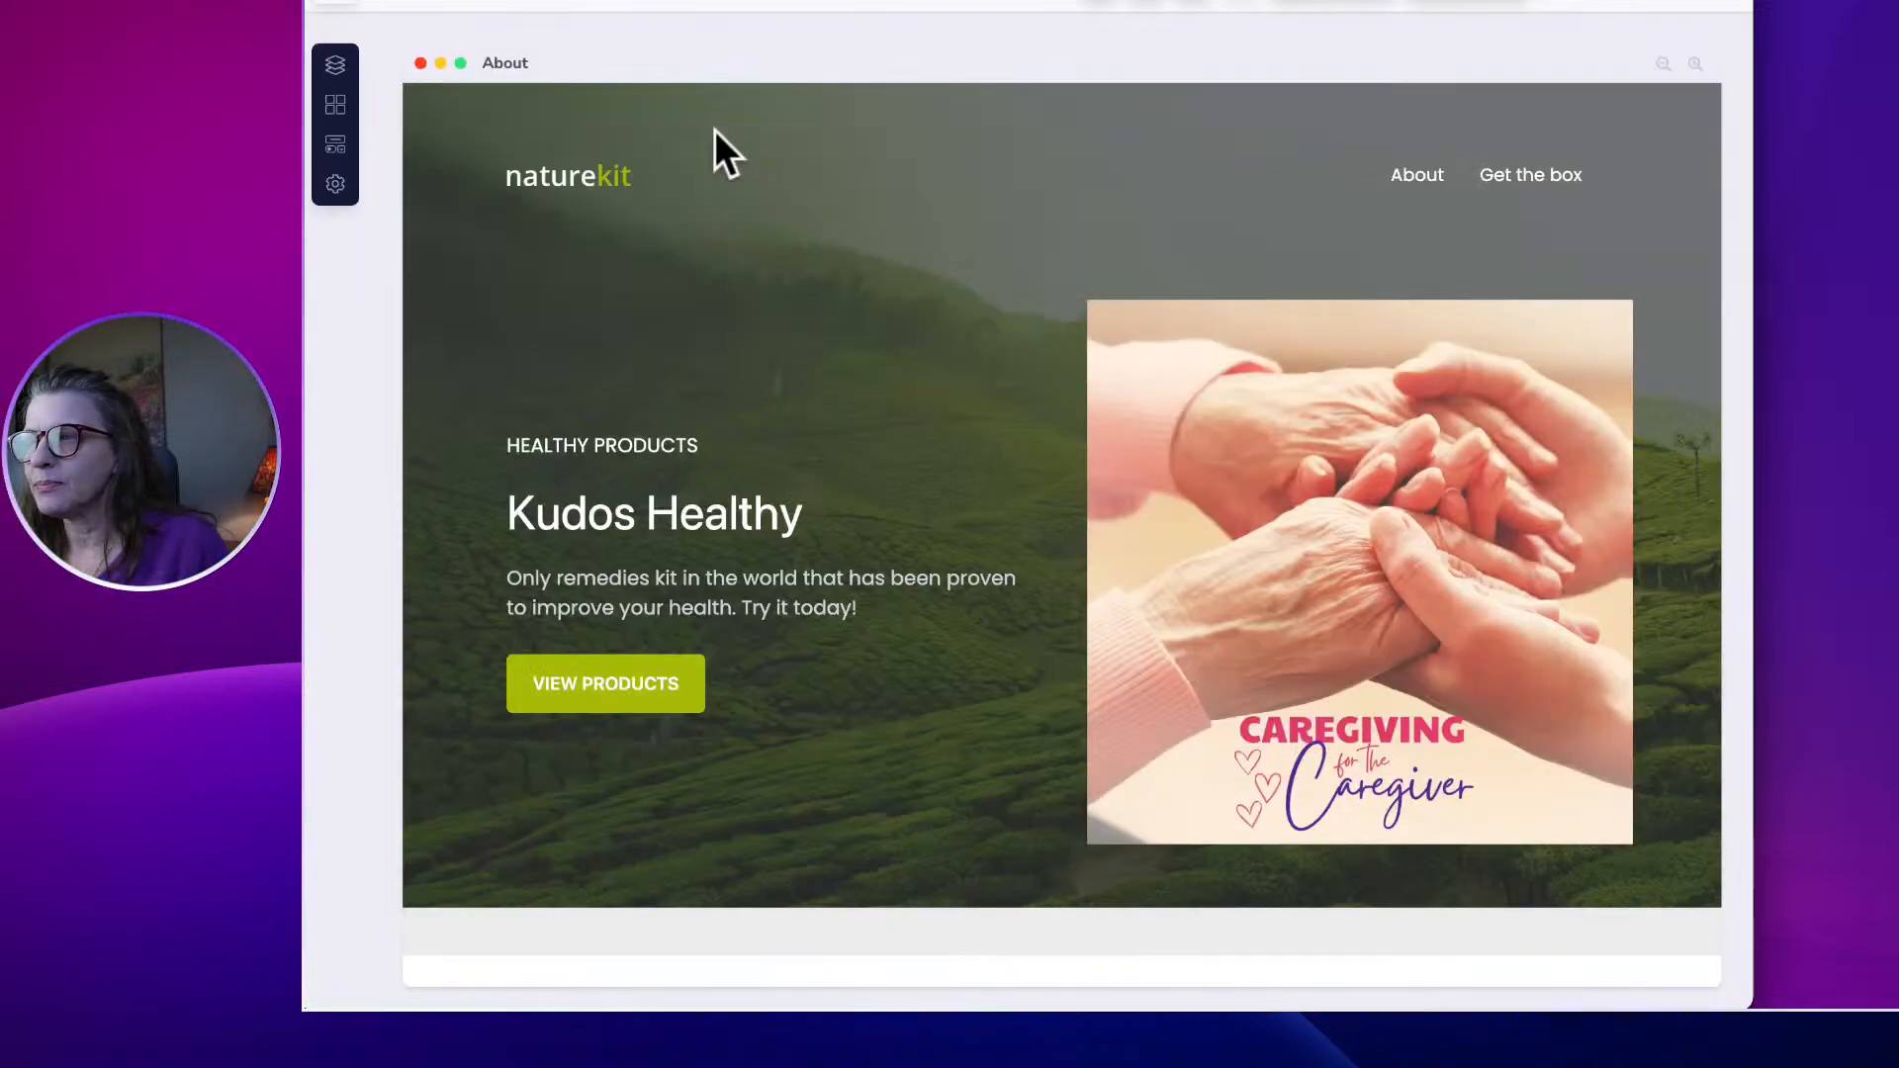
Select the About hero, switch to full-width canvas, open Publish Settings, and dismiss the extensions popup.
left_click(1342, 408)
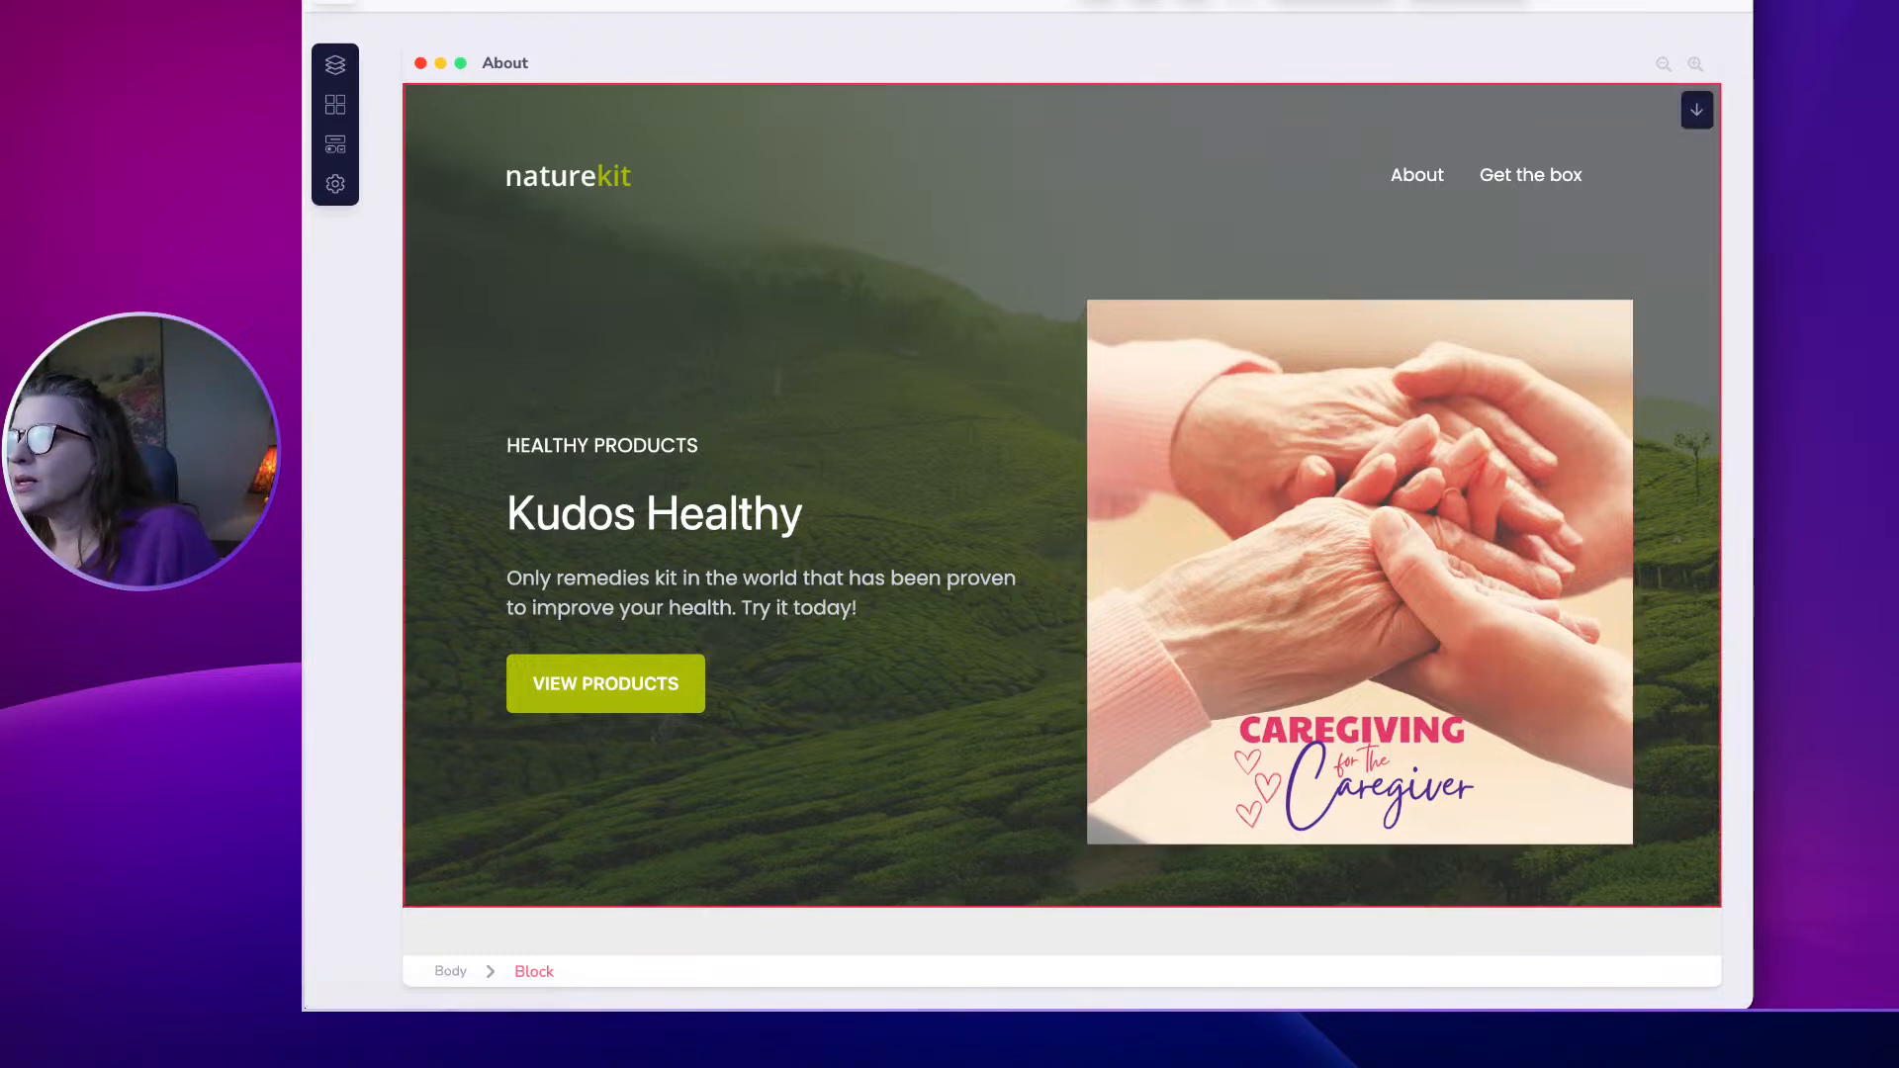
left_click(1754, 69)
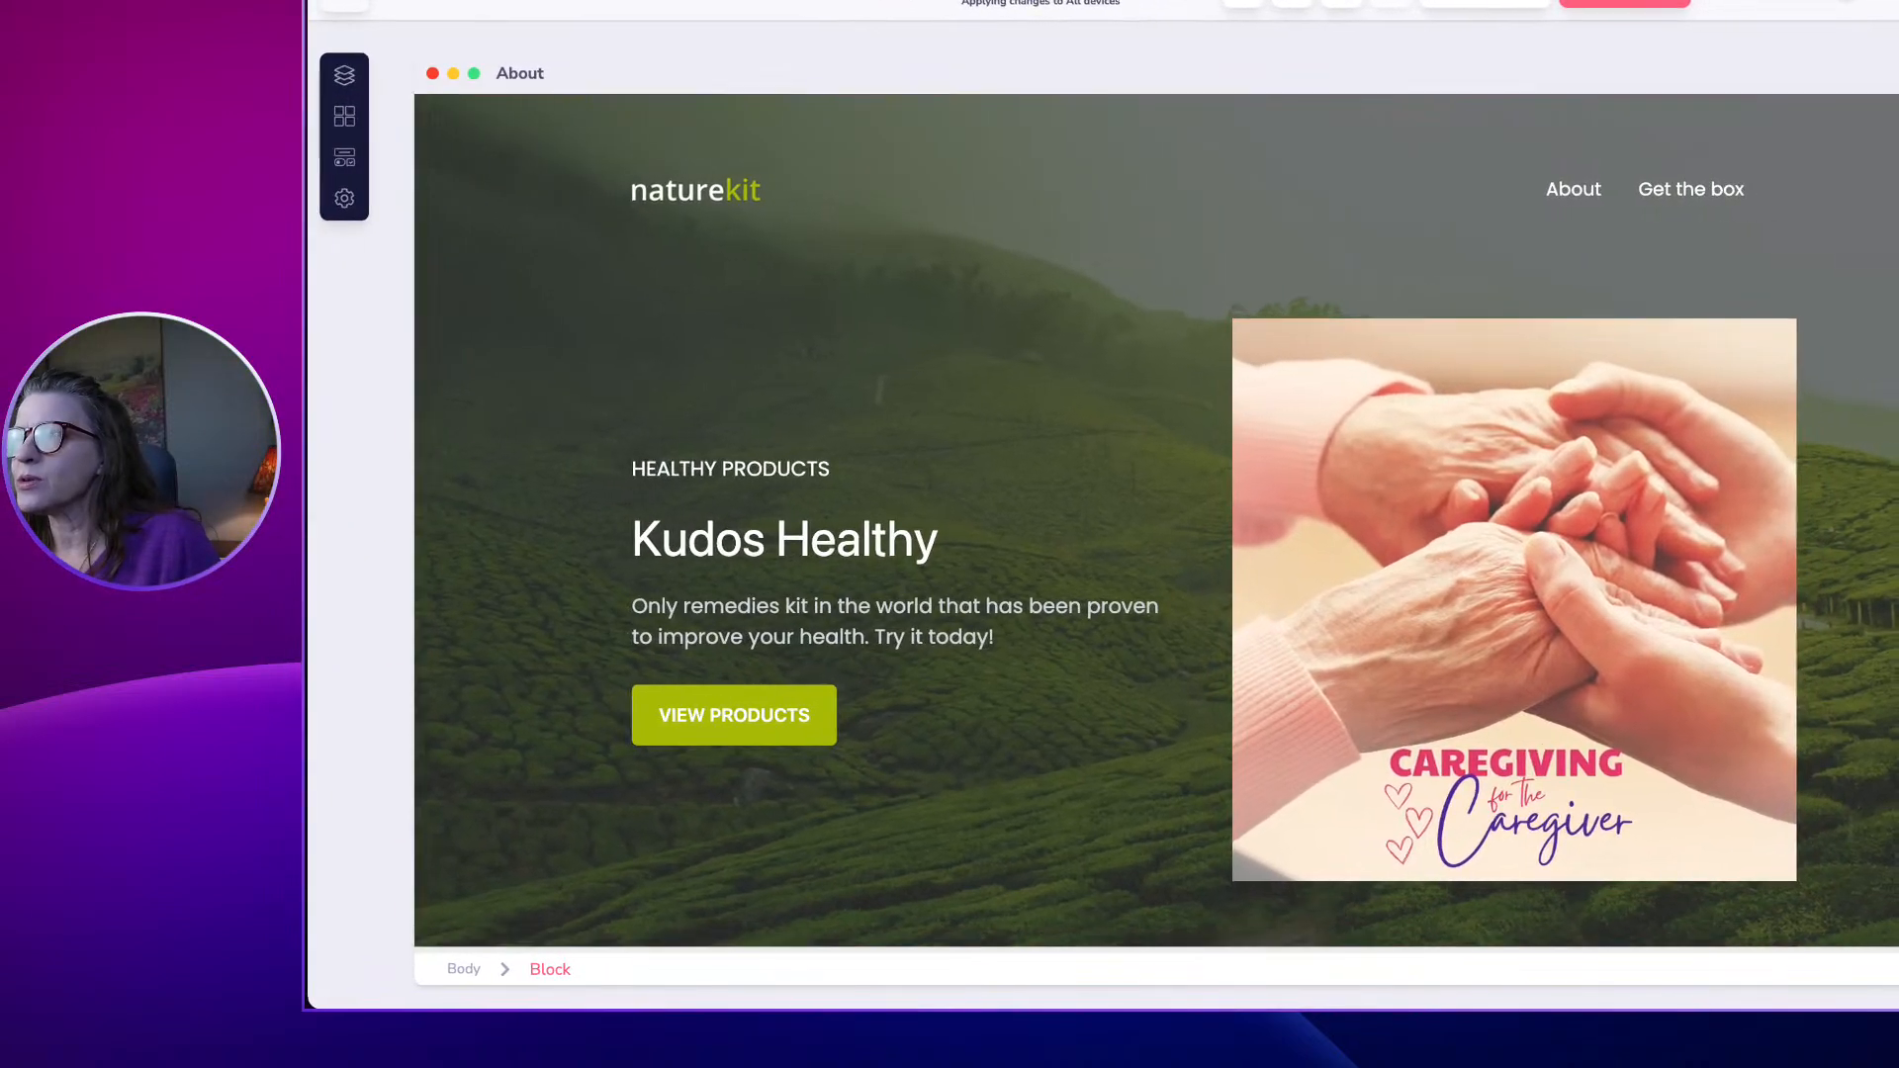
left_click(1610, 4)
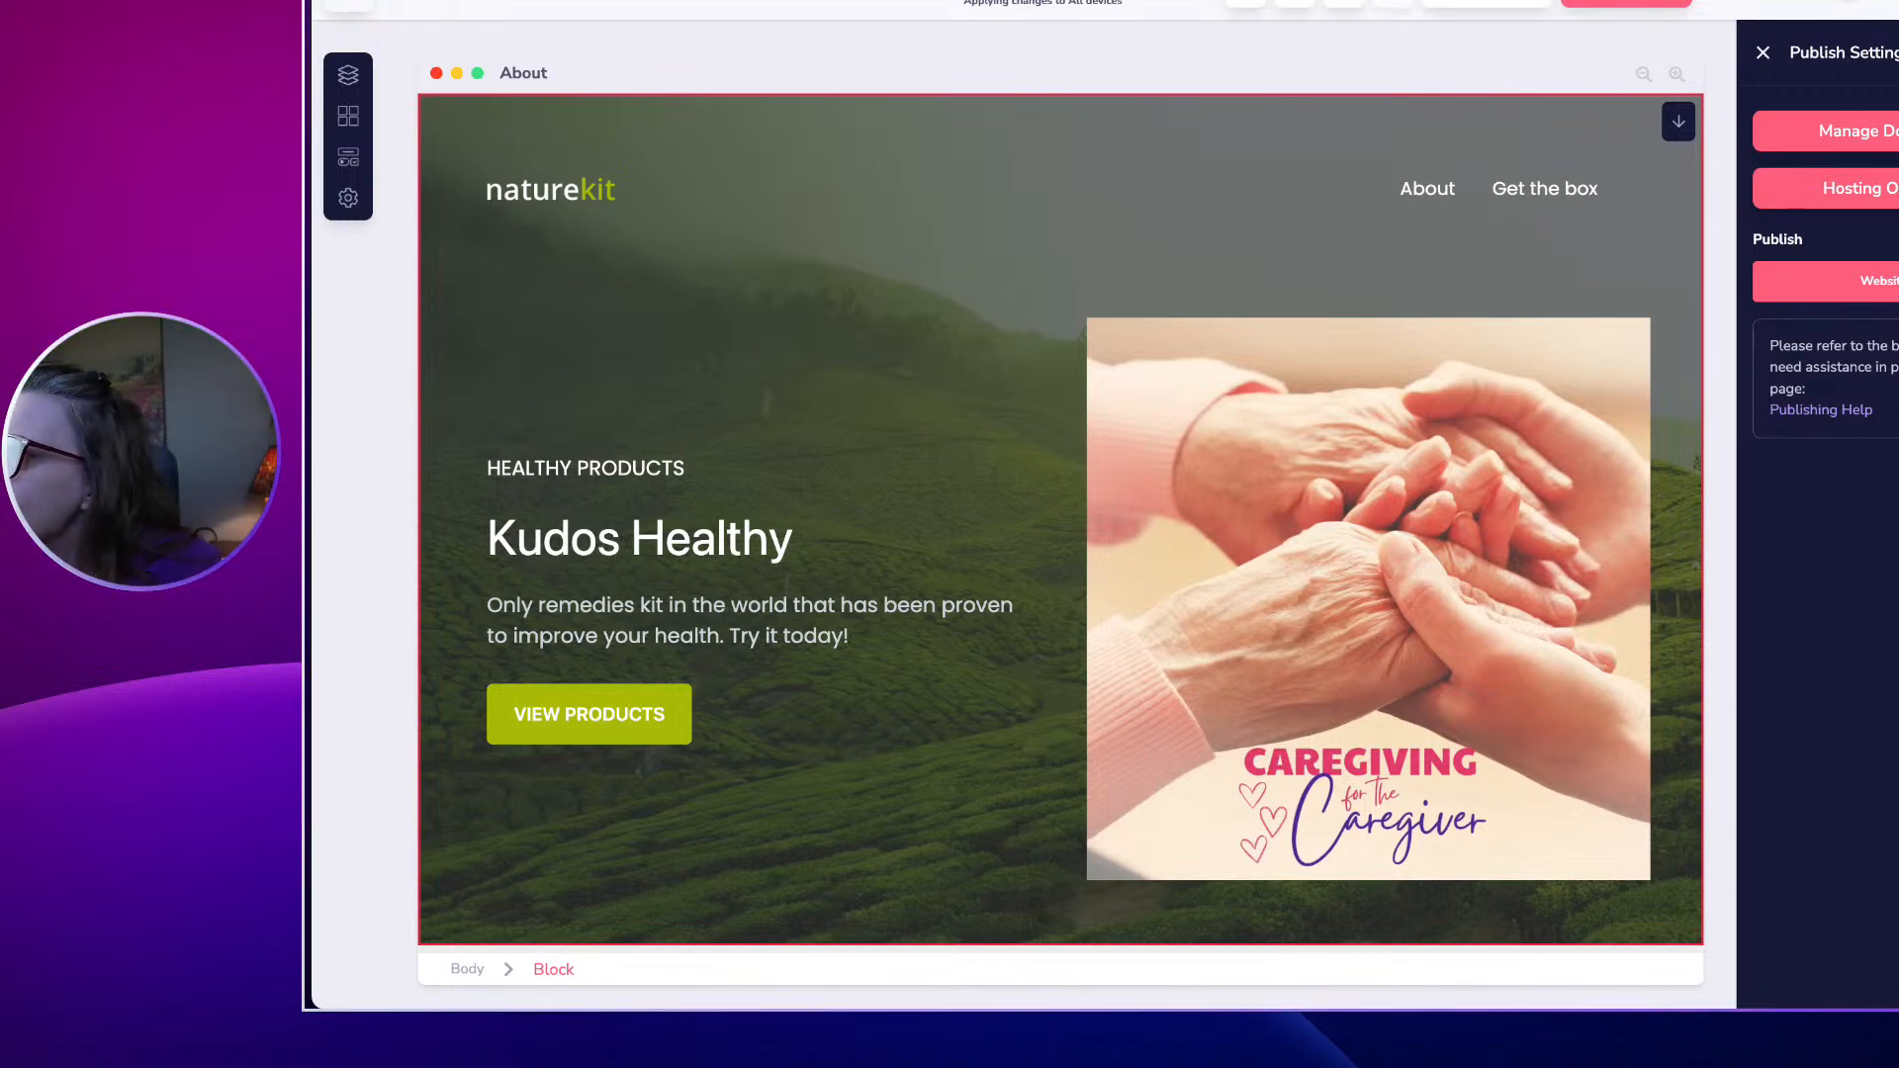
left_click(1877, 2)
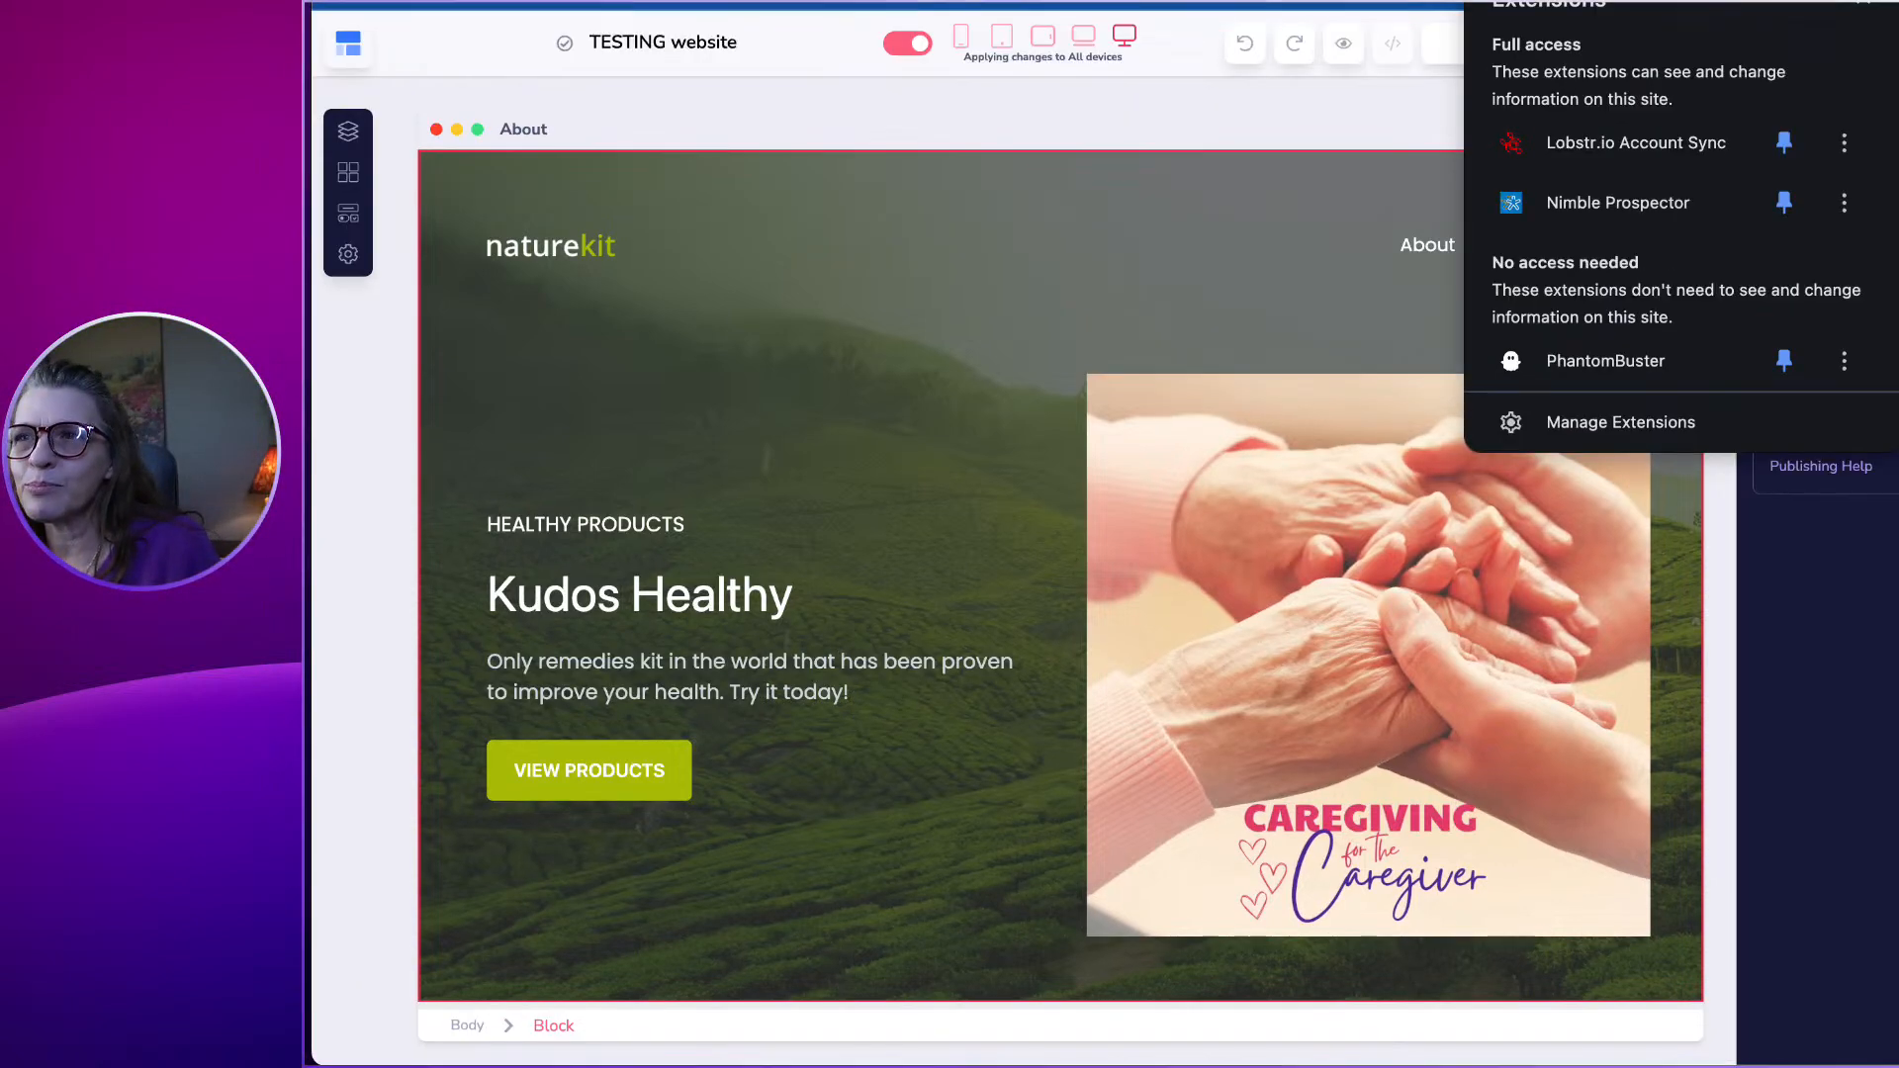
left_click(1862, 3)
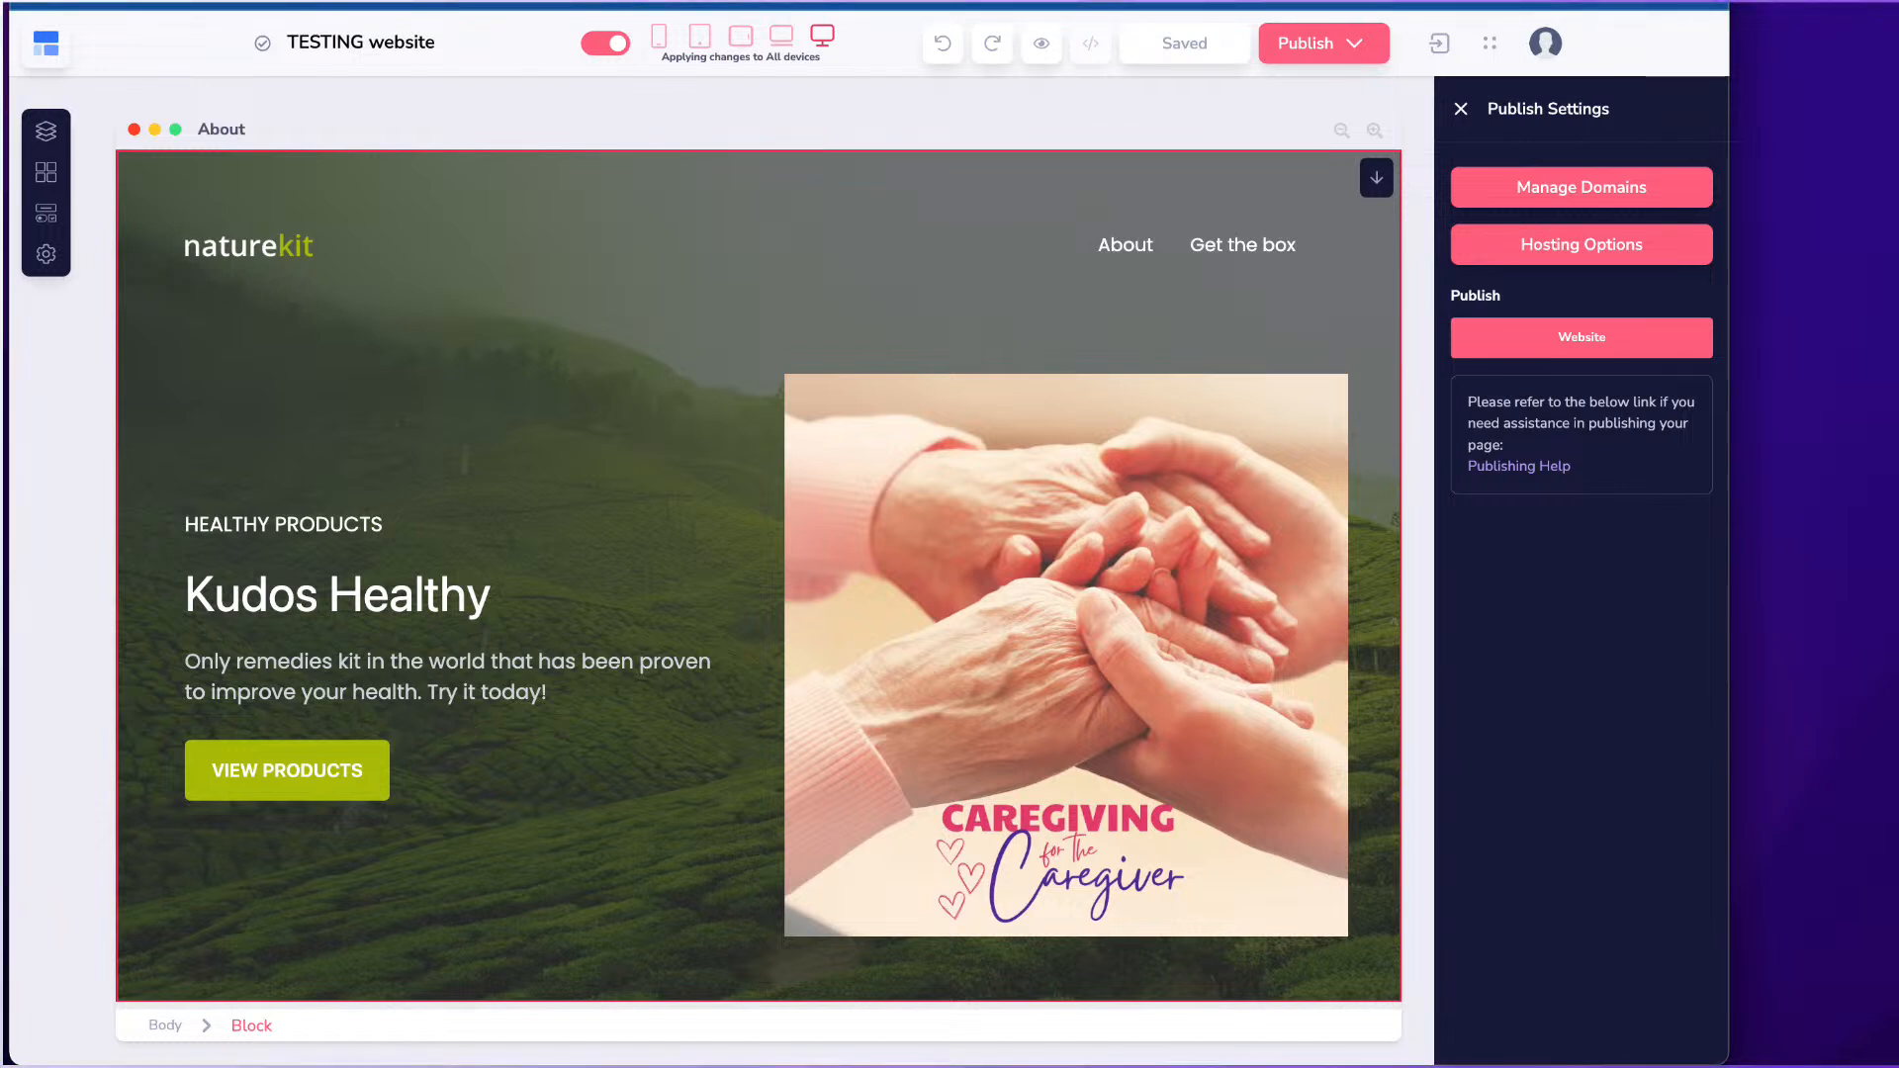
In Hosting Options, switch the domain type to Custom domain and open the domain list.
left_click(1523, 244)
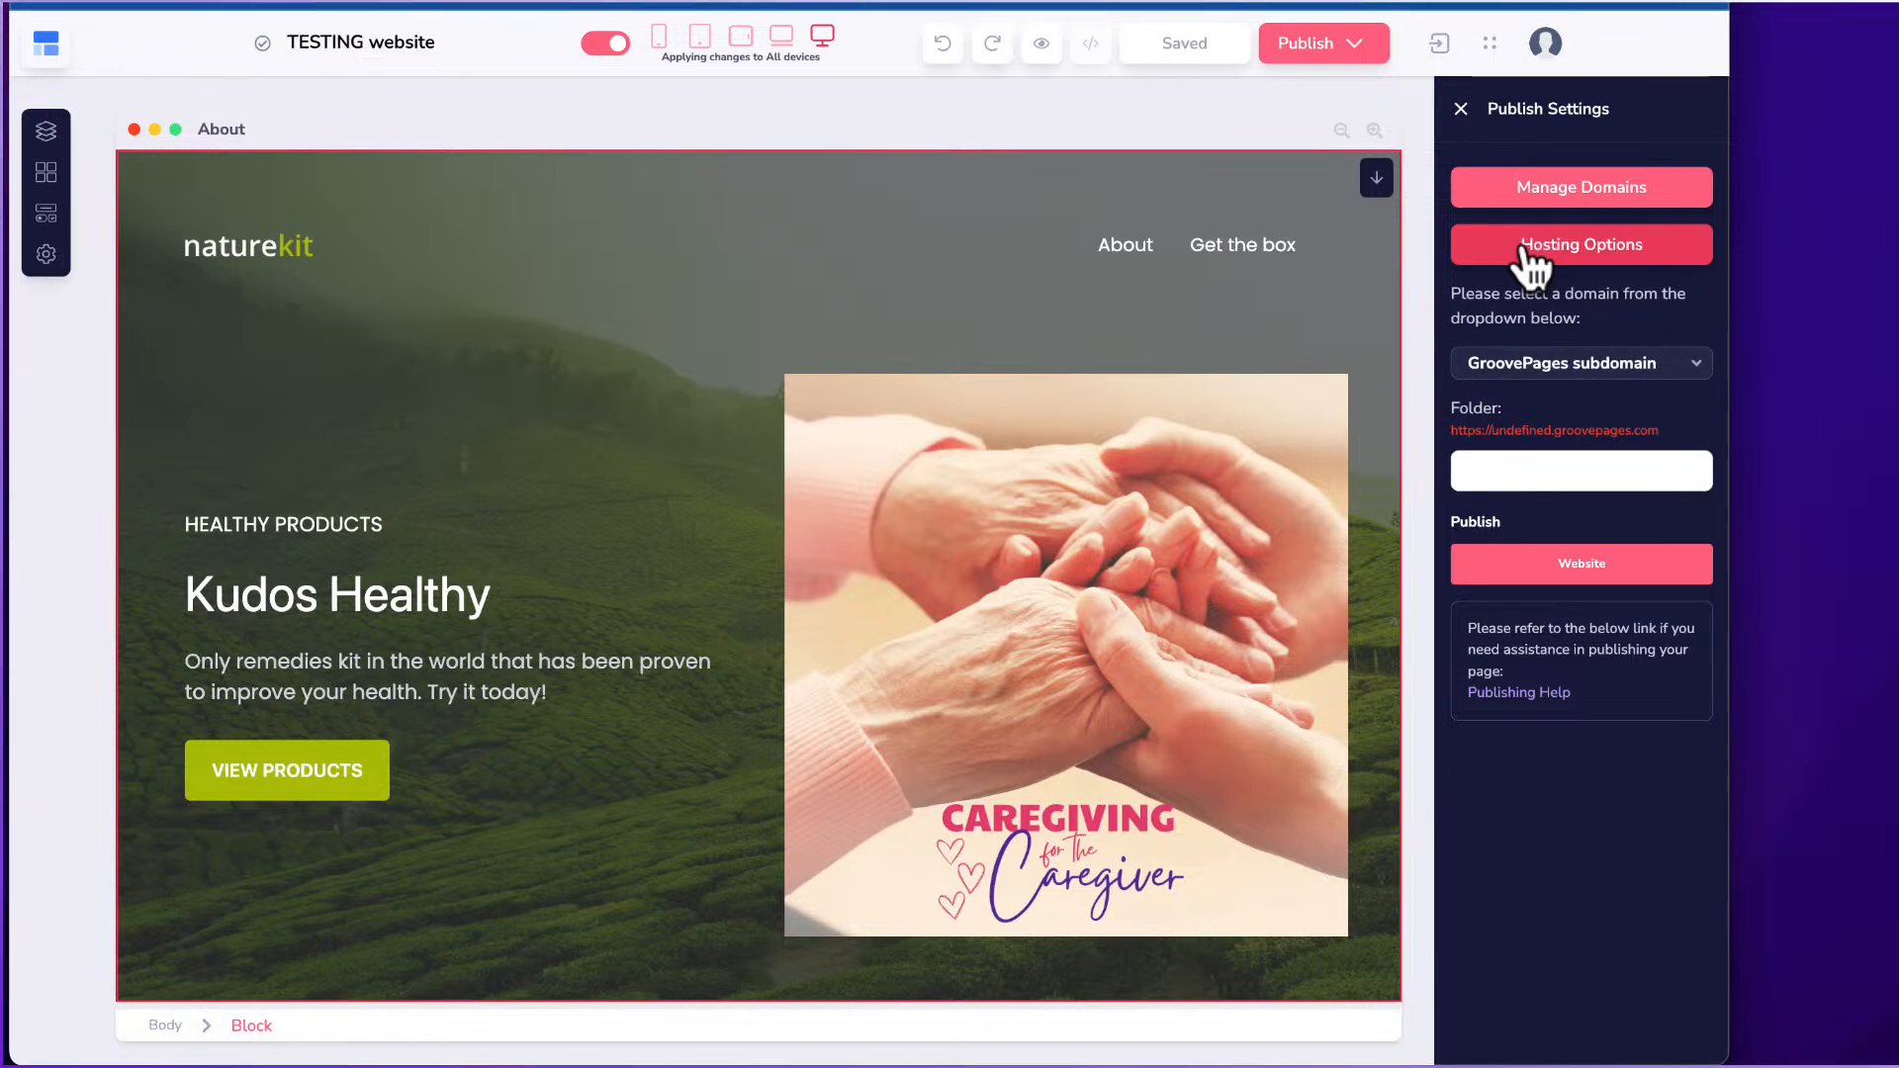
left_click(1562, 362)
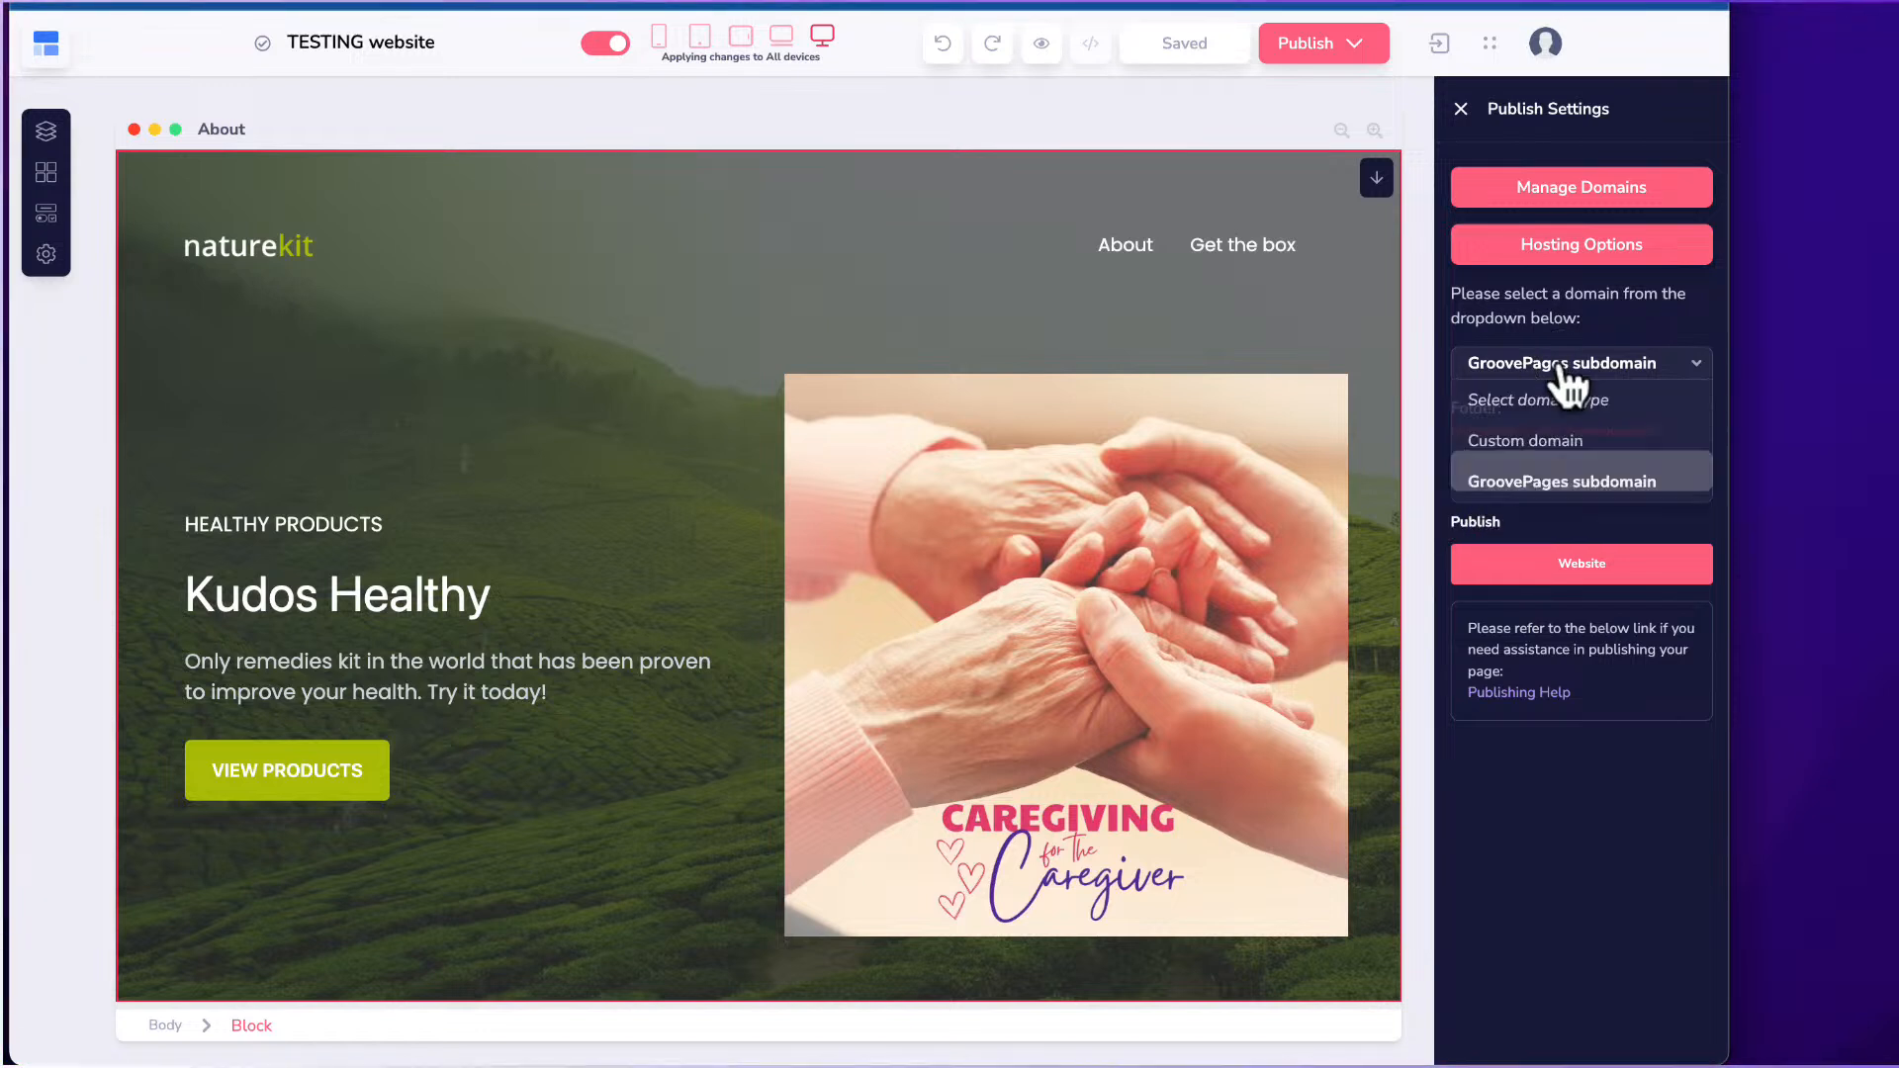
left_click(1539, 435)
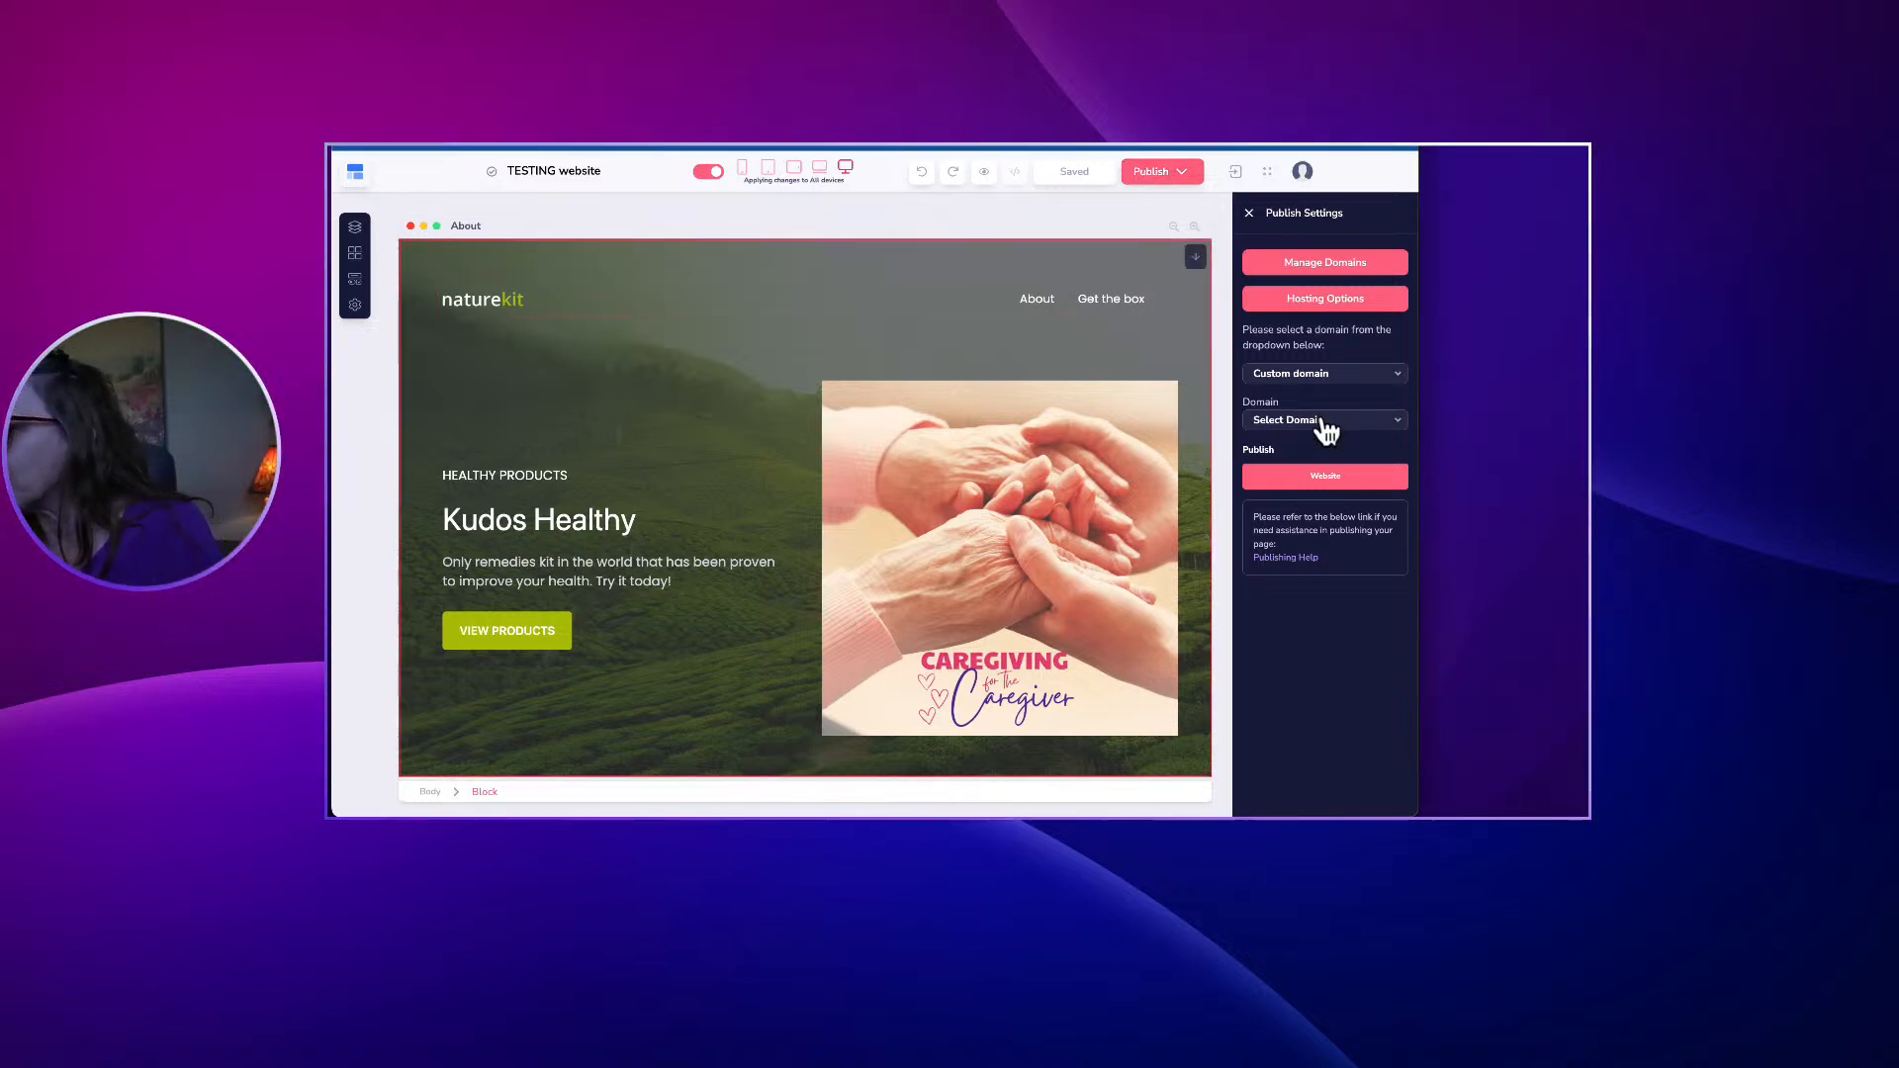
left_click(1322, 423)
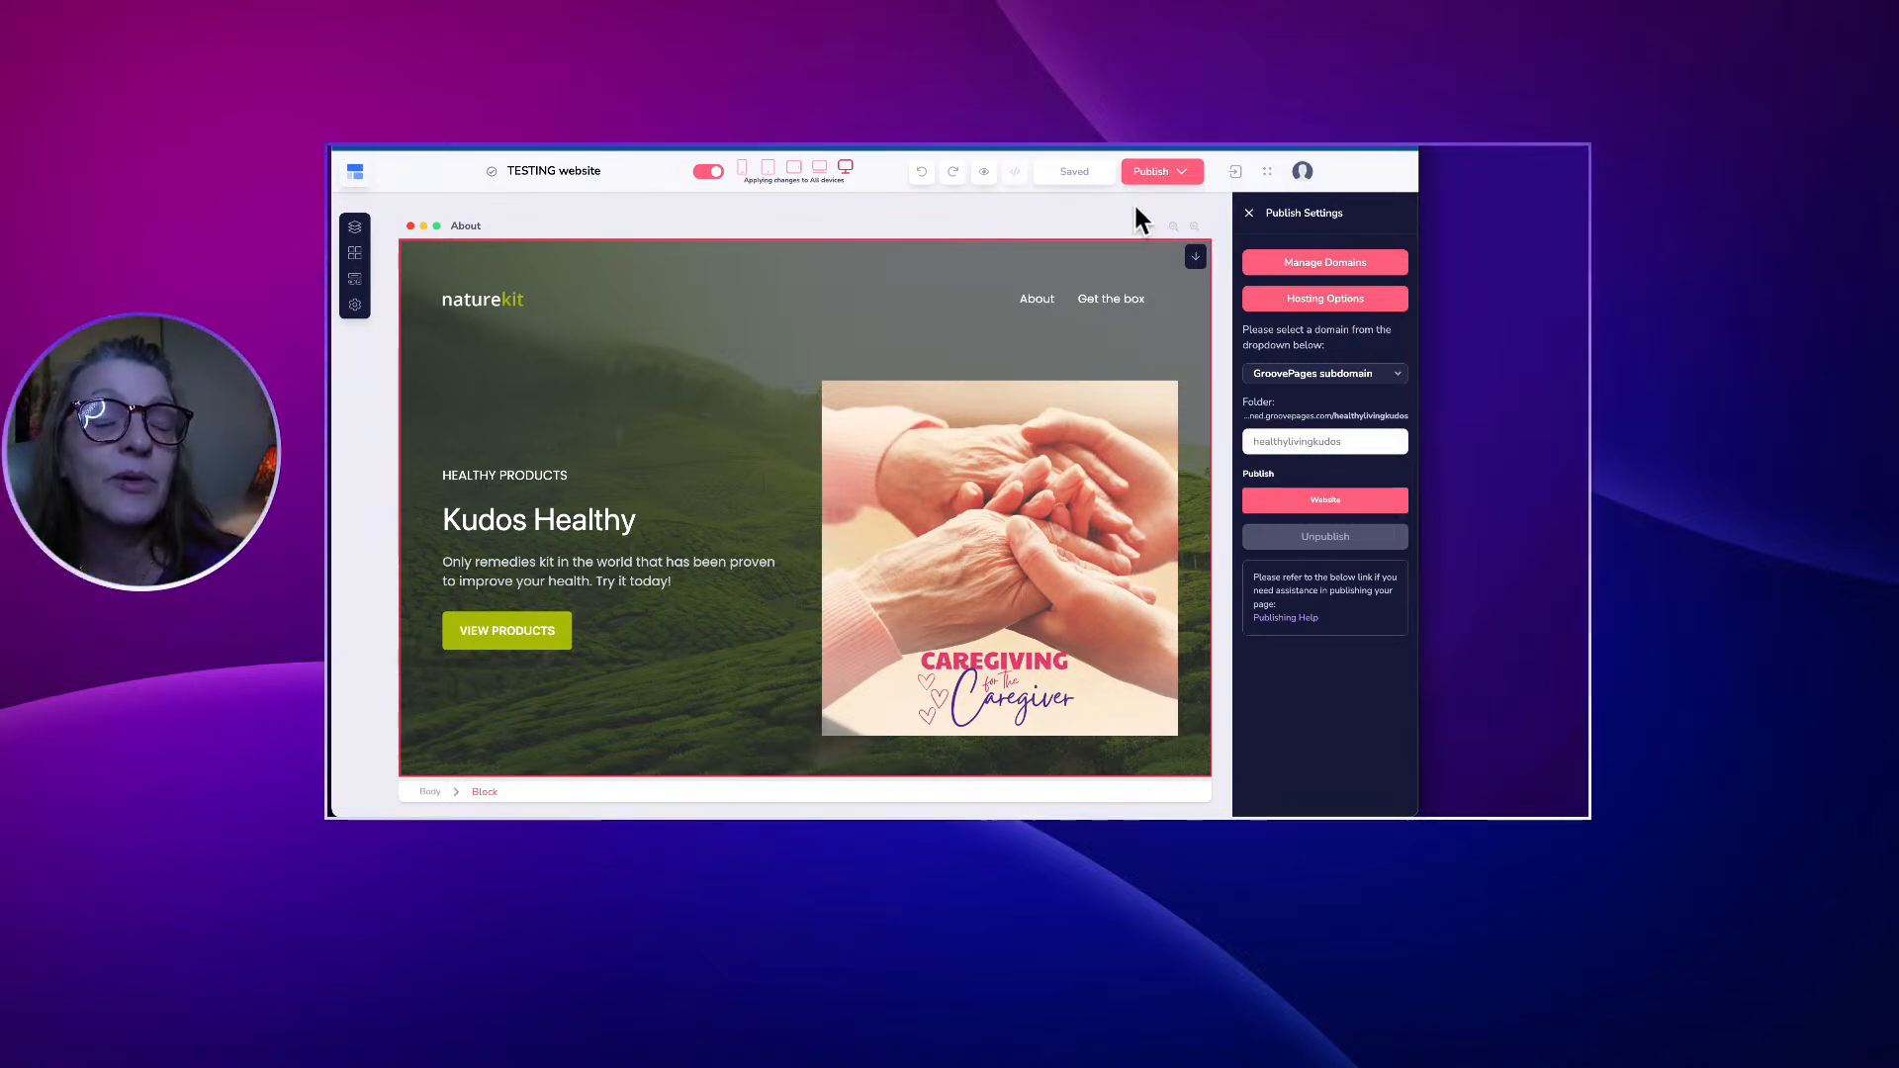
Check the live site link, close the 404 page, and select the caregiving hero image.
left_click(1326, 500)
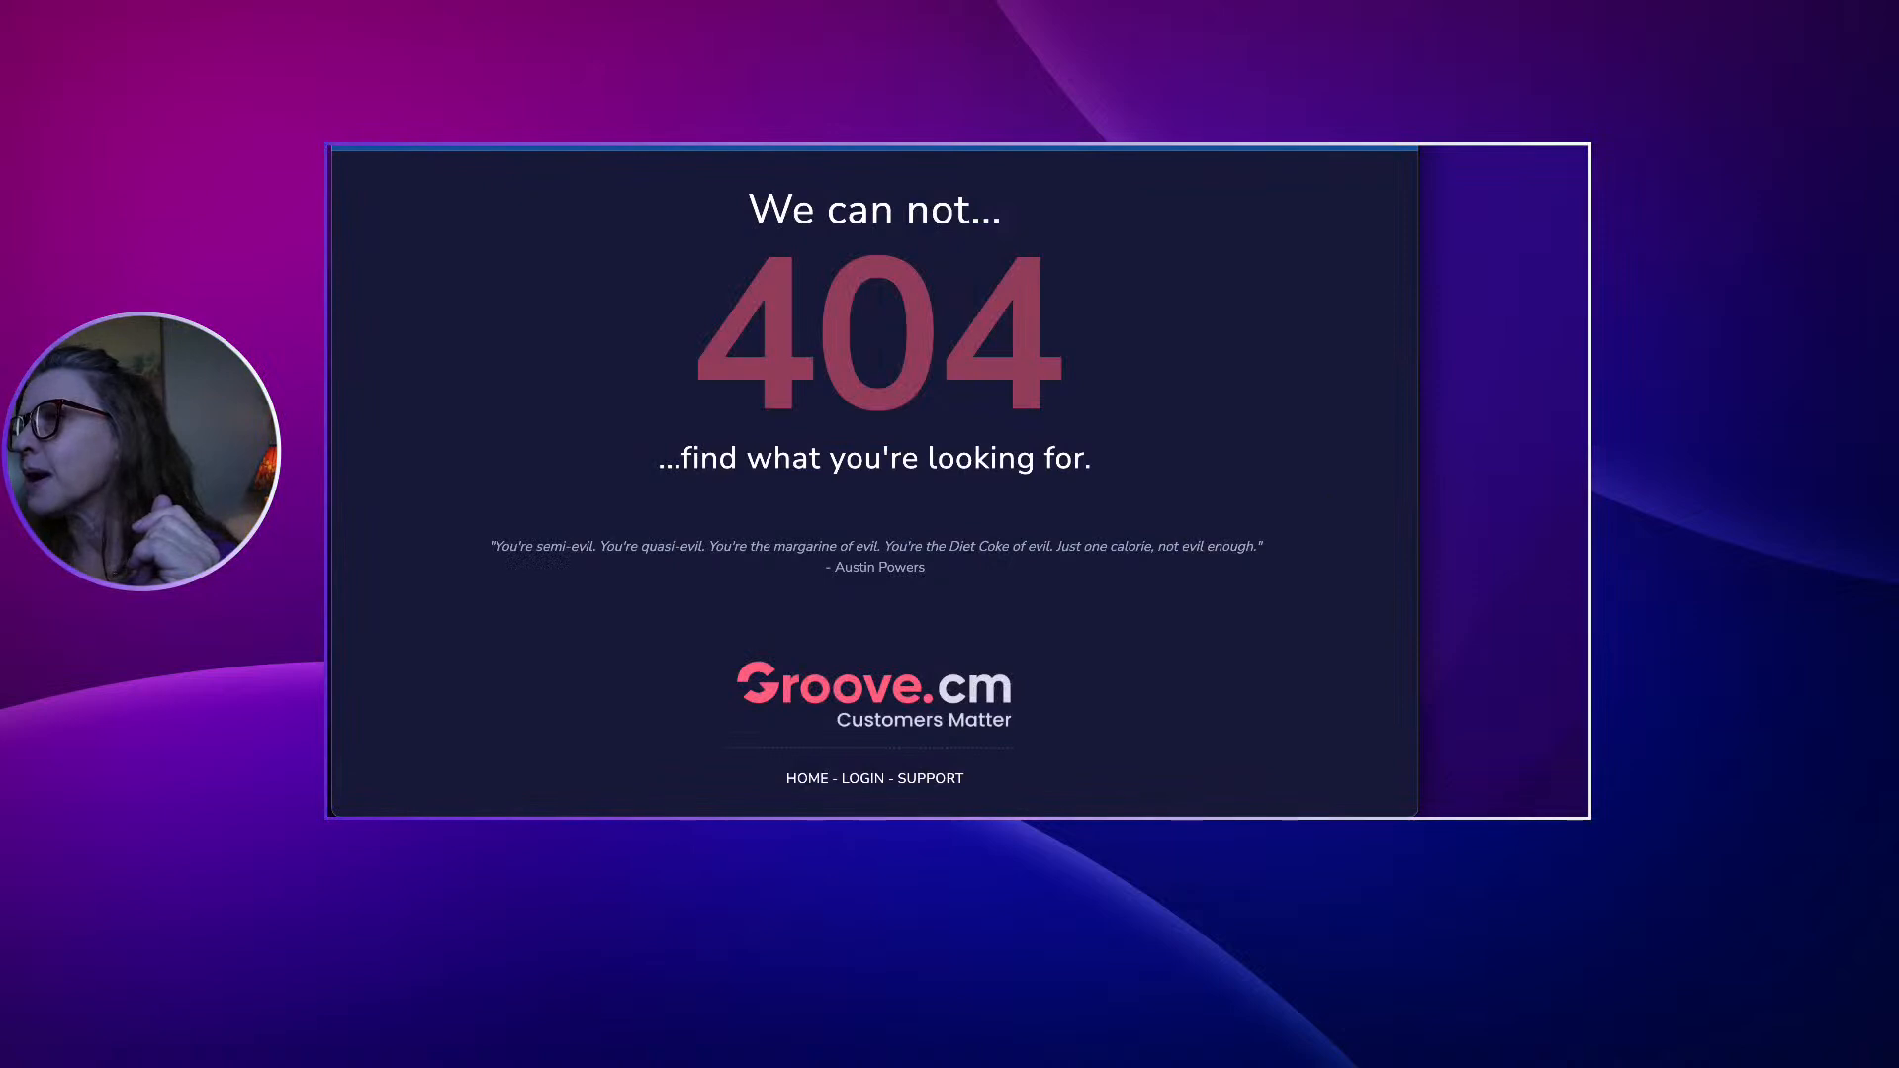
key("super+w")
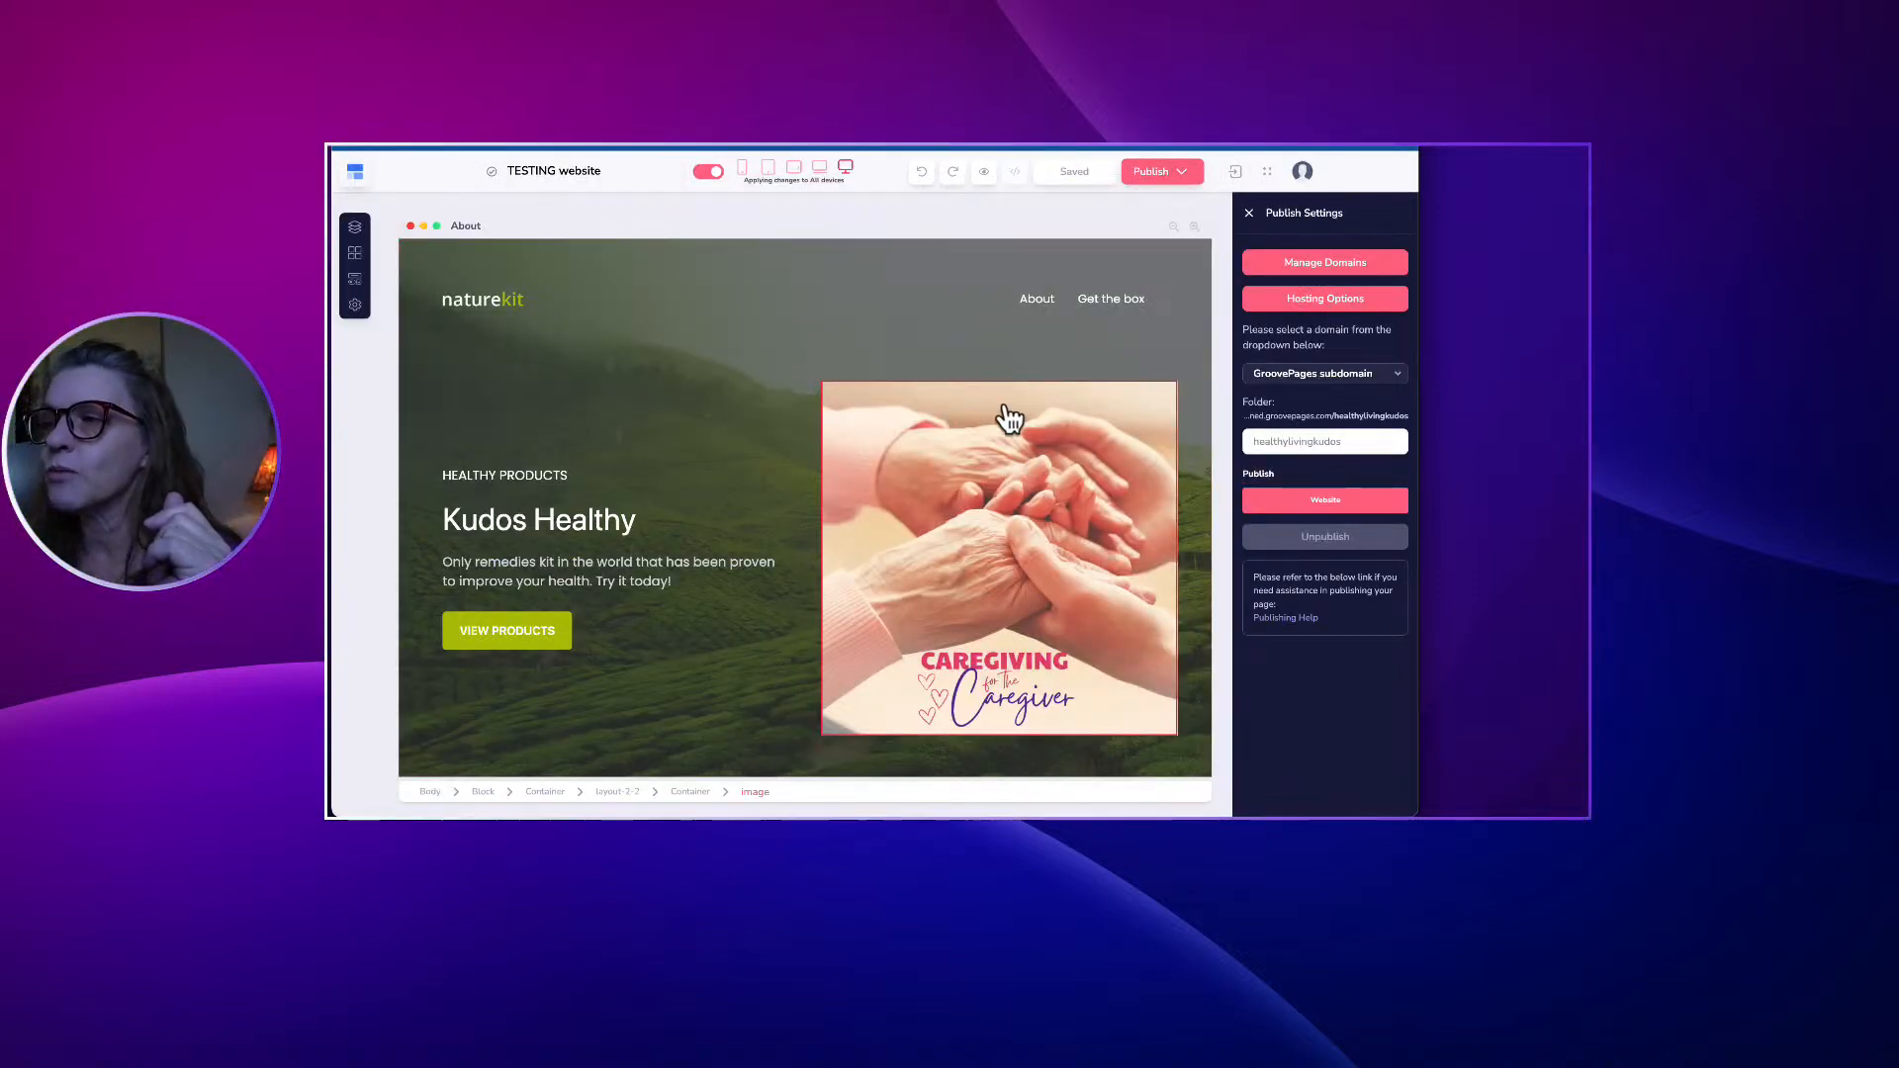
left_click(982, 486)
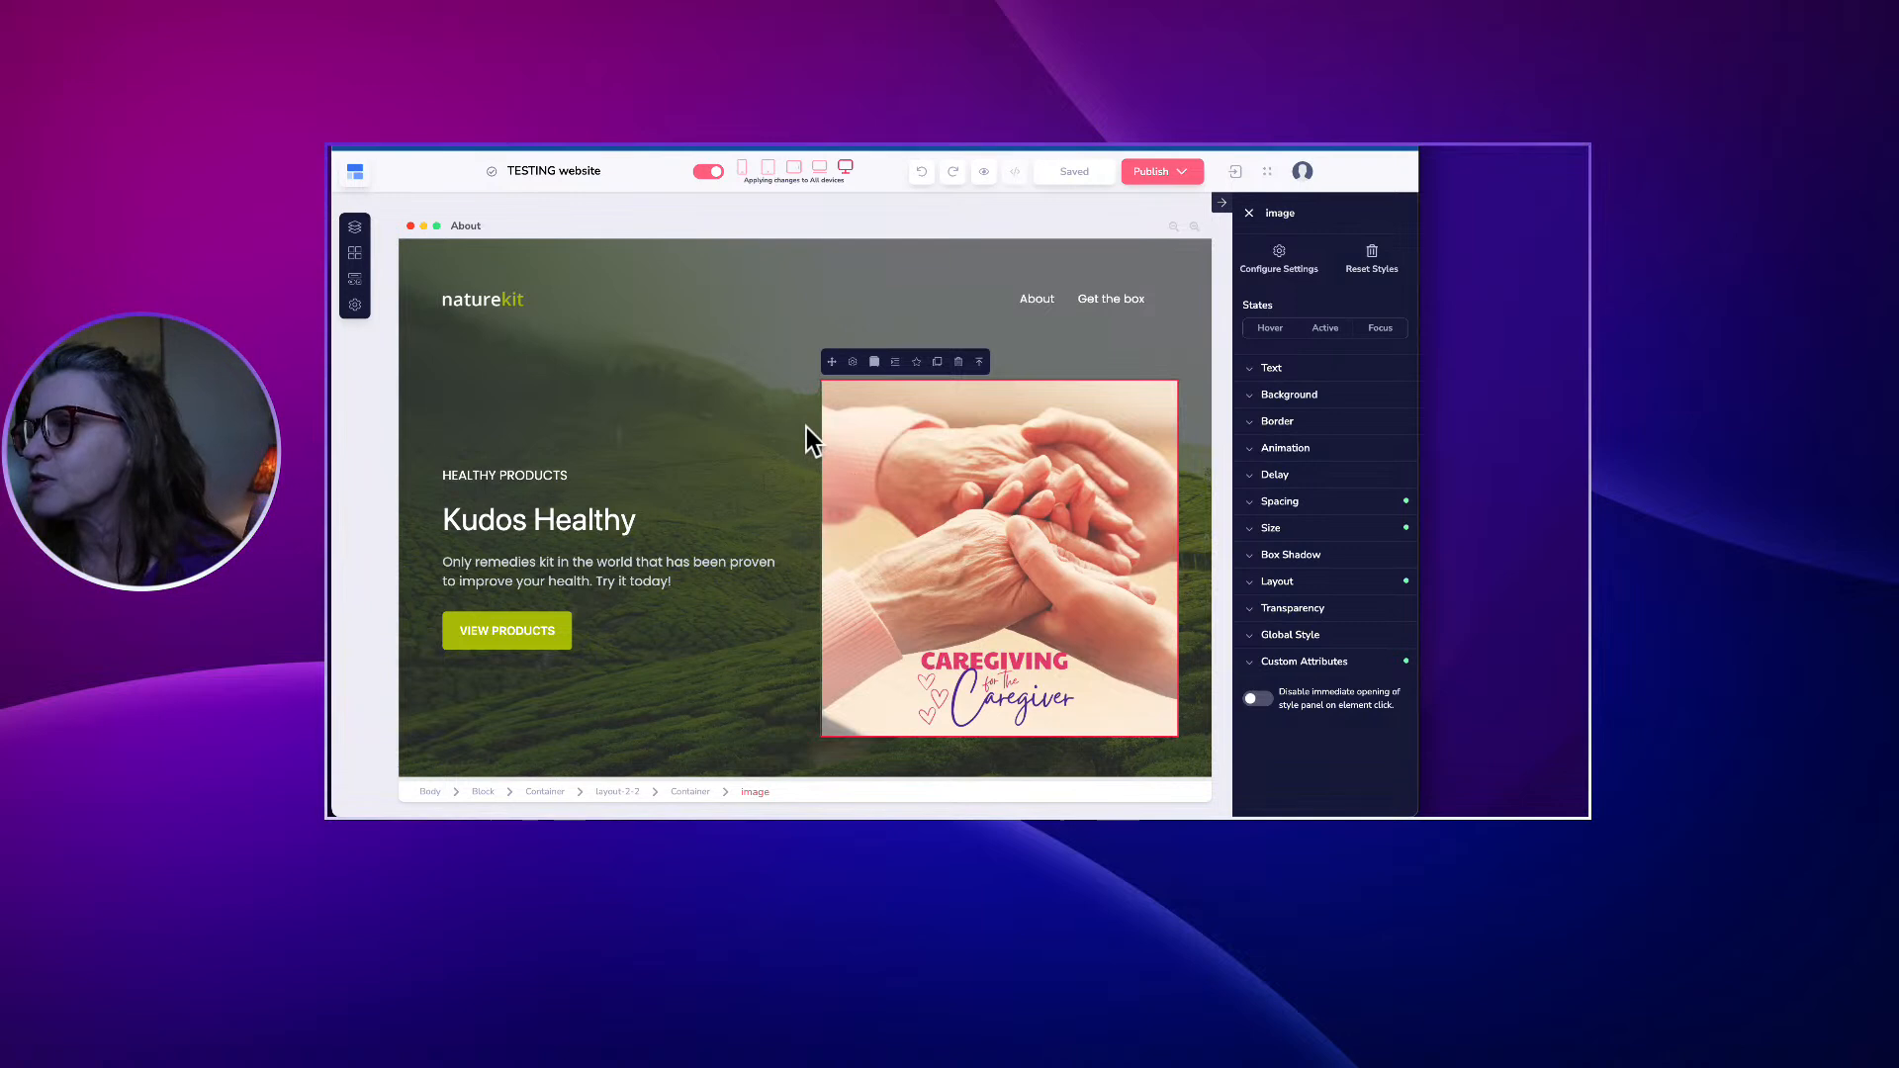
Select the WORK AND LIFE BALANCE heading, its paragraph and the NATURAL REMEDIES BOX image.
scroll(807, 435, "down", 5)
scroll(807, 437, "down", 5)
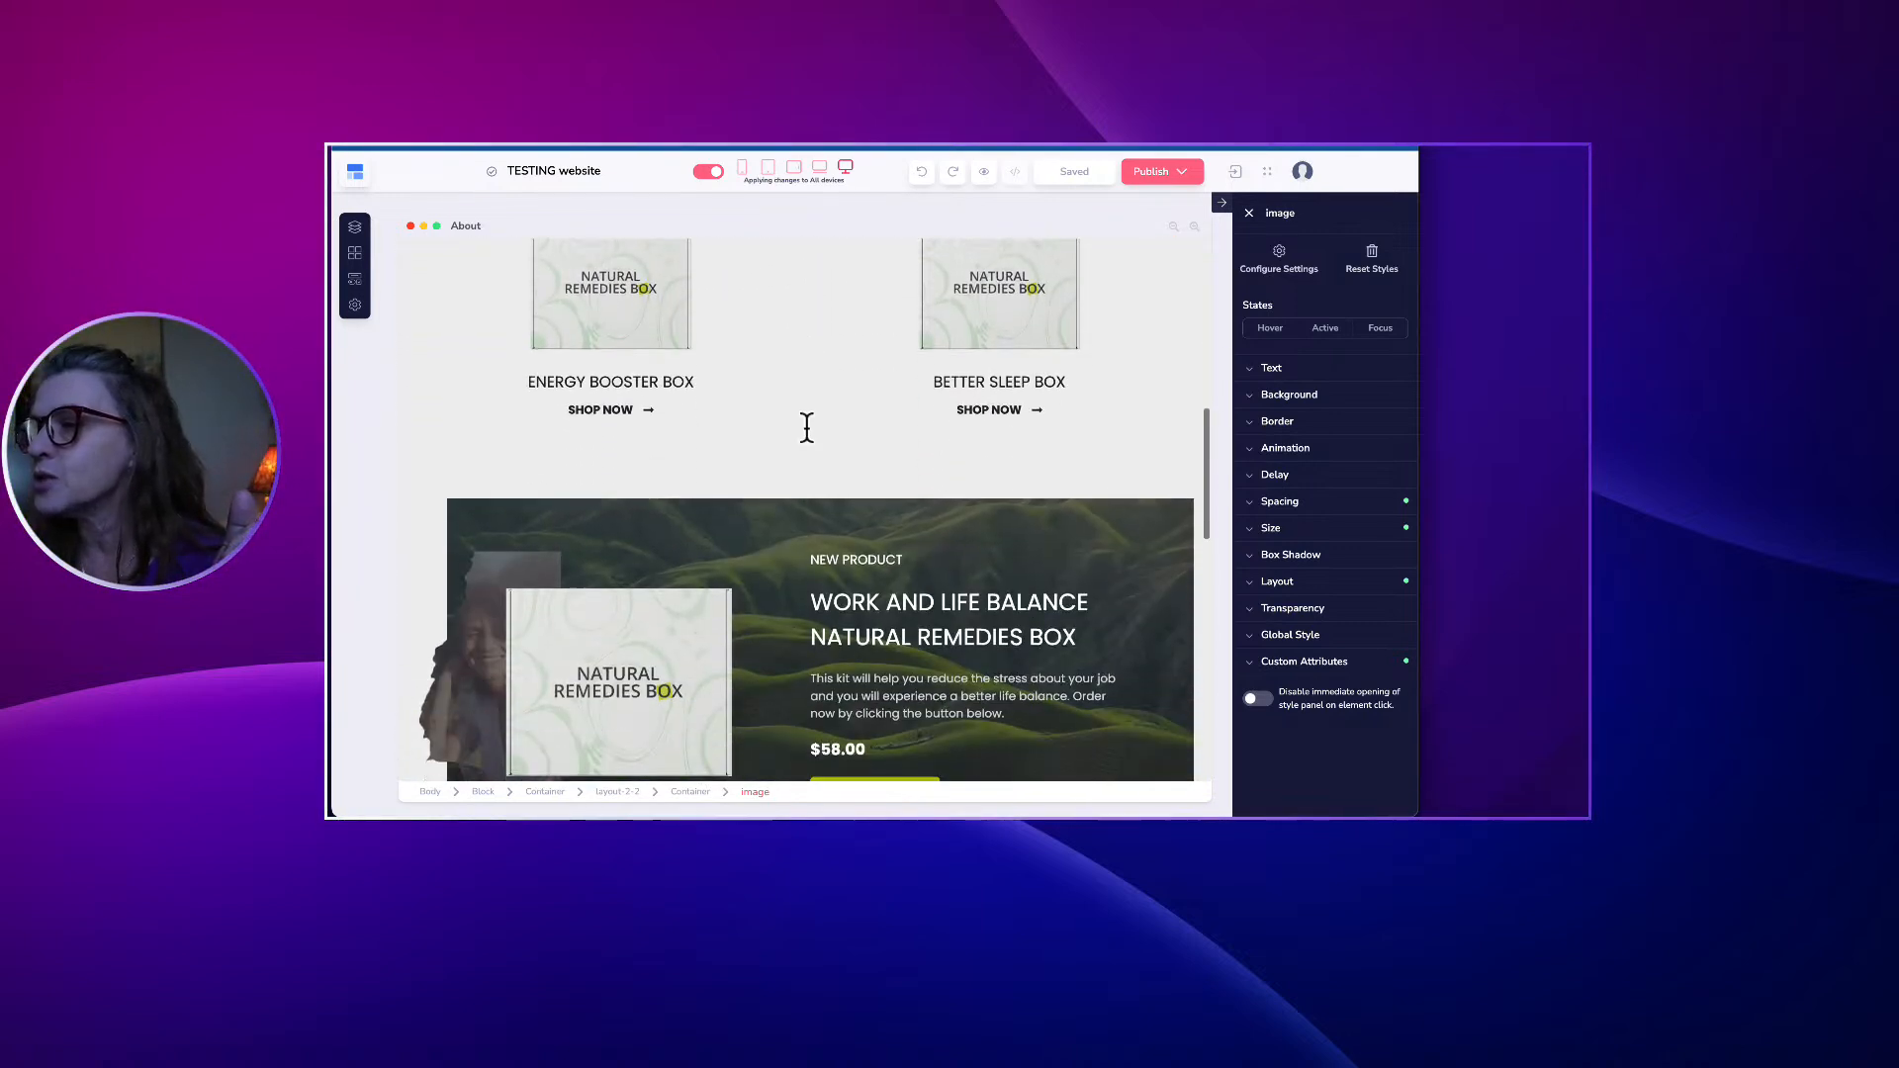
scroll(821, 420, "up", 1)
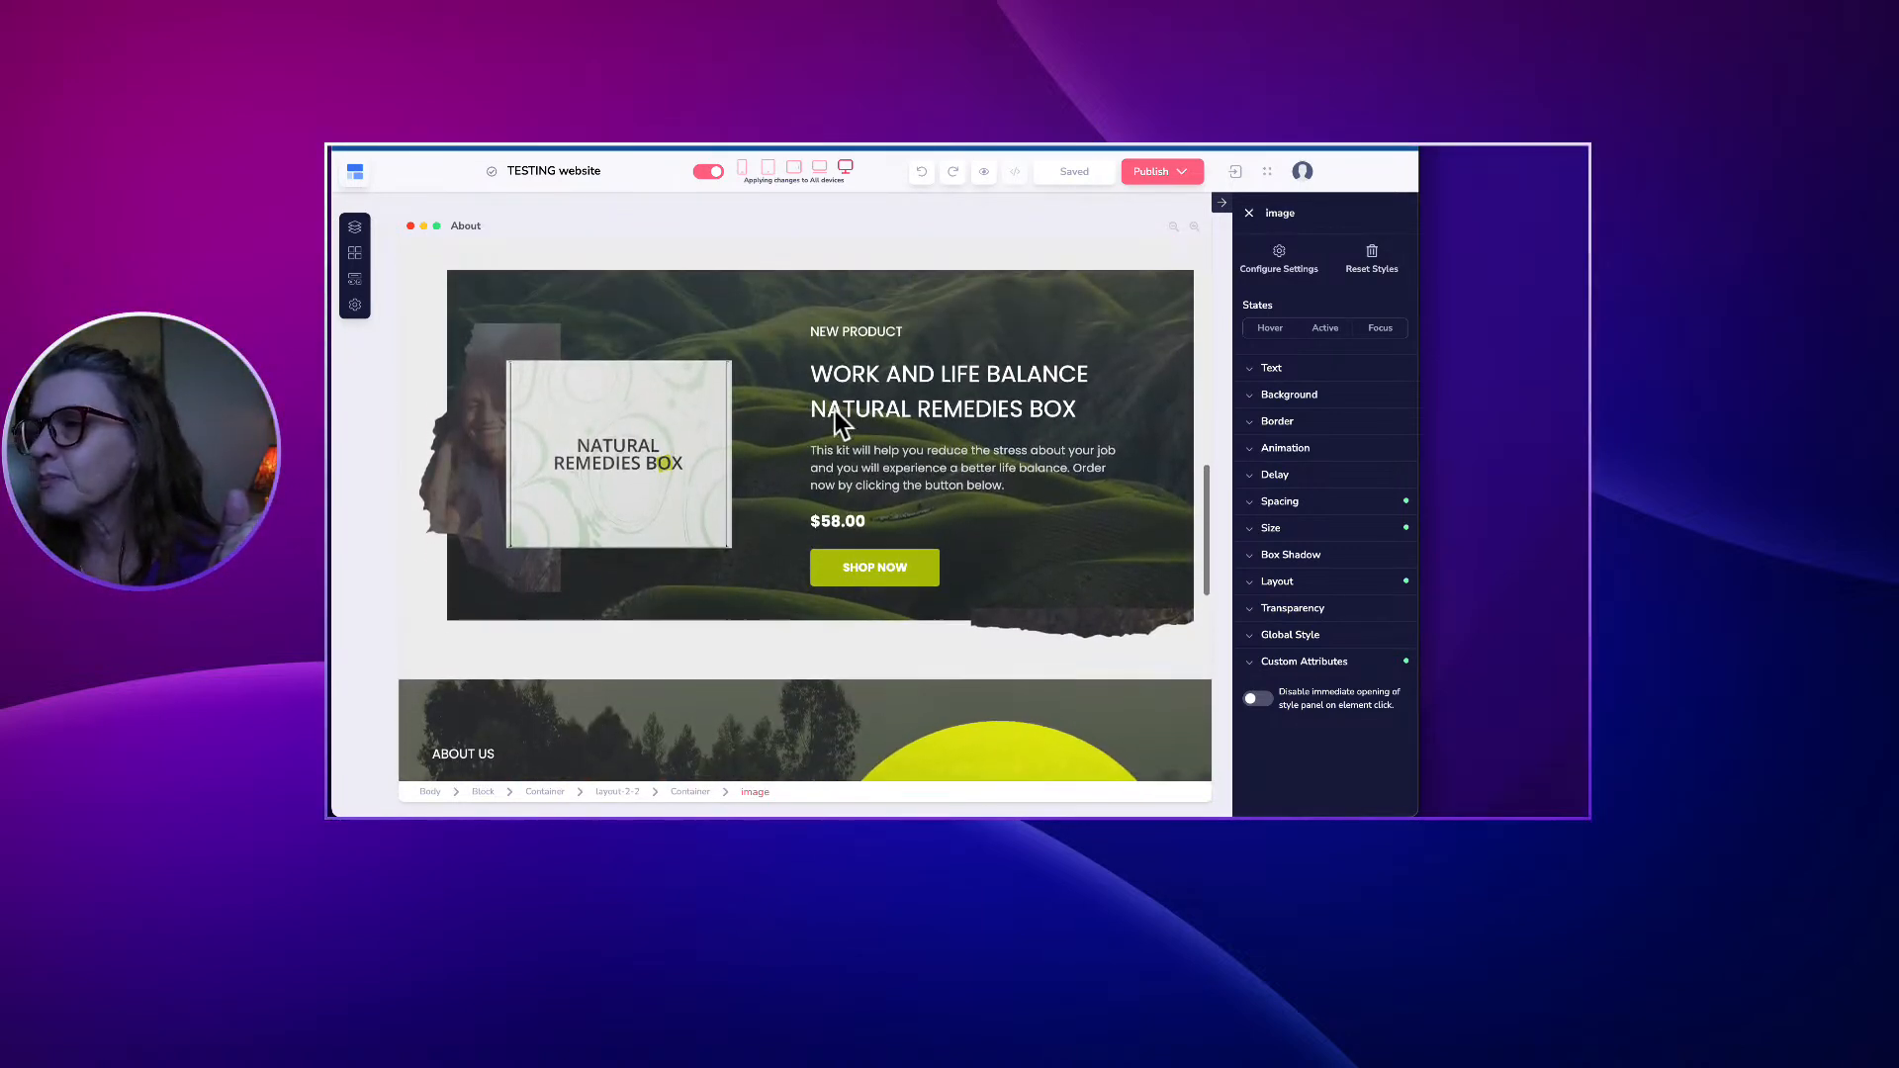
left_click(868, 380)
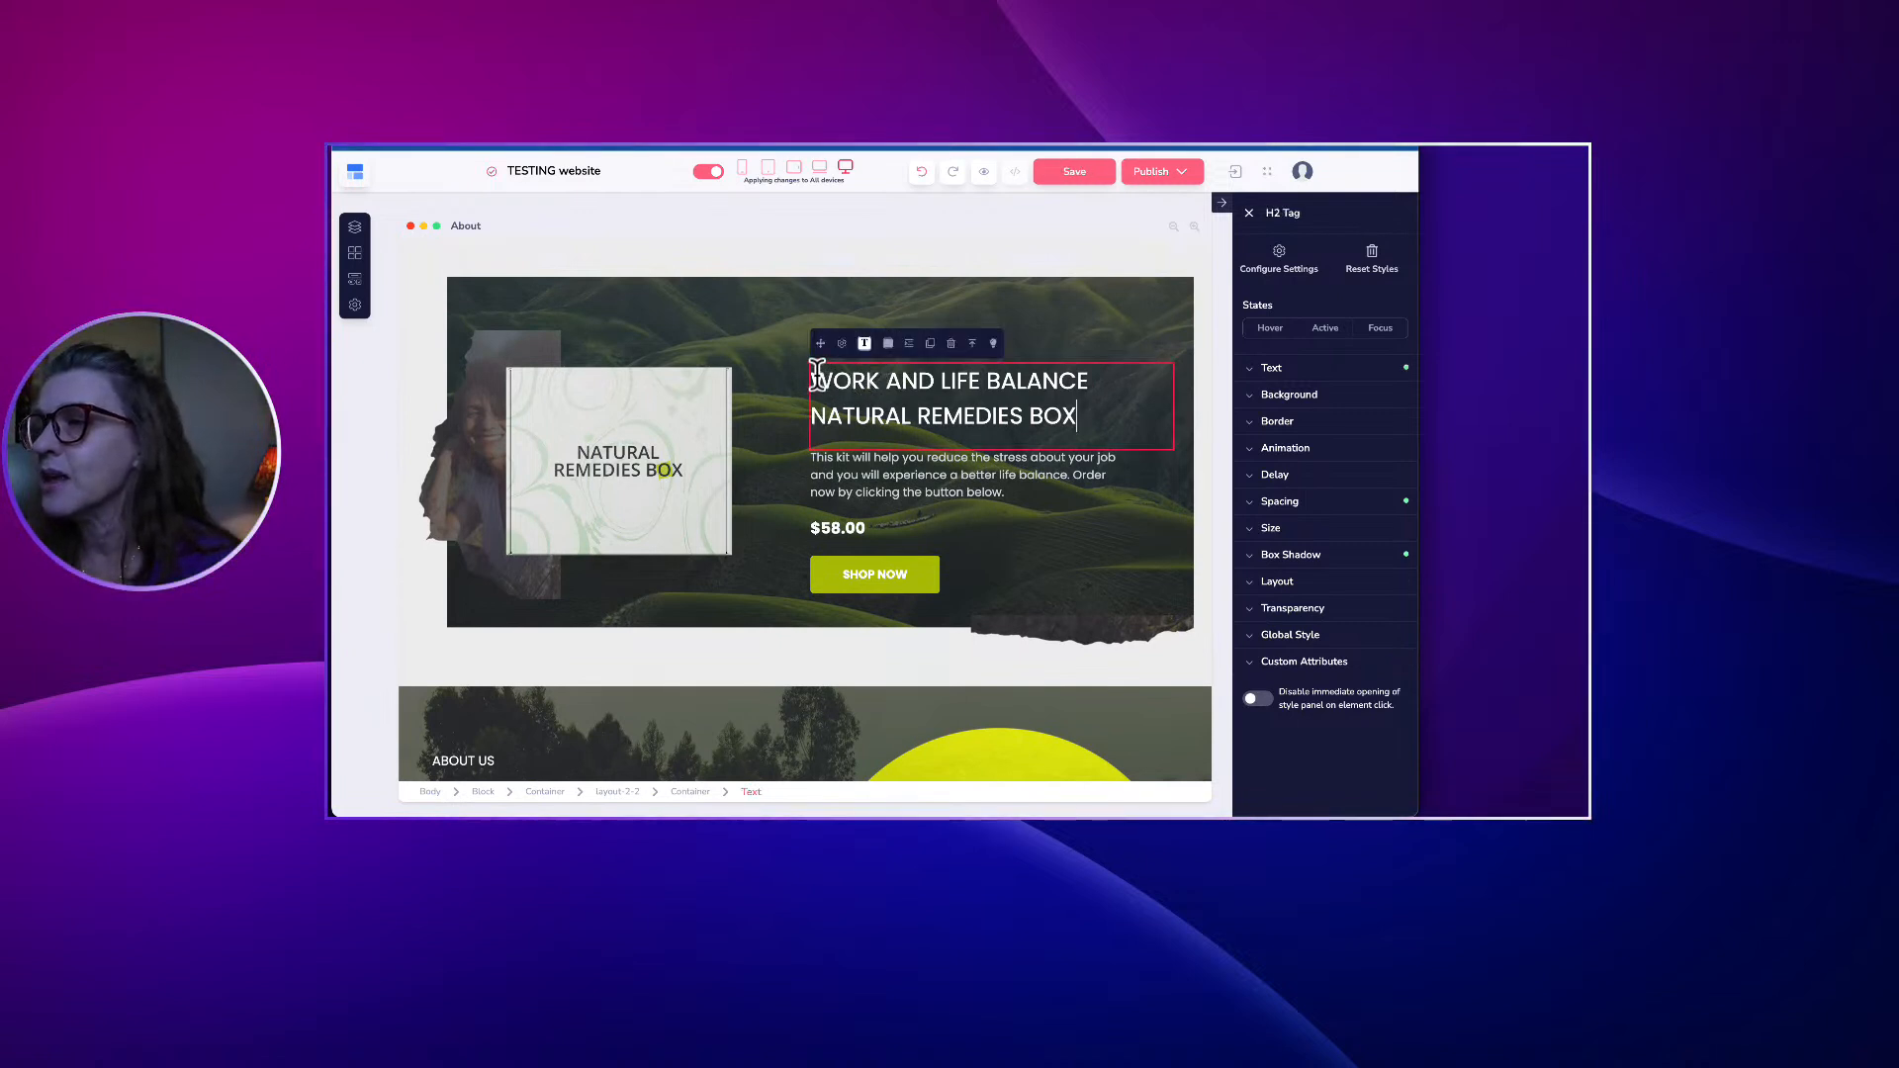
left_click_drag(816, 378, 1124, 398)
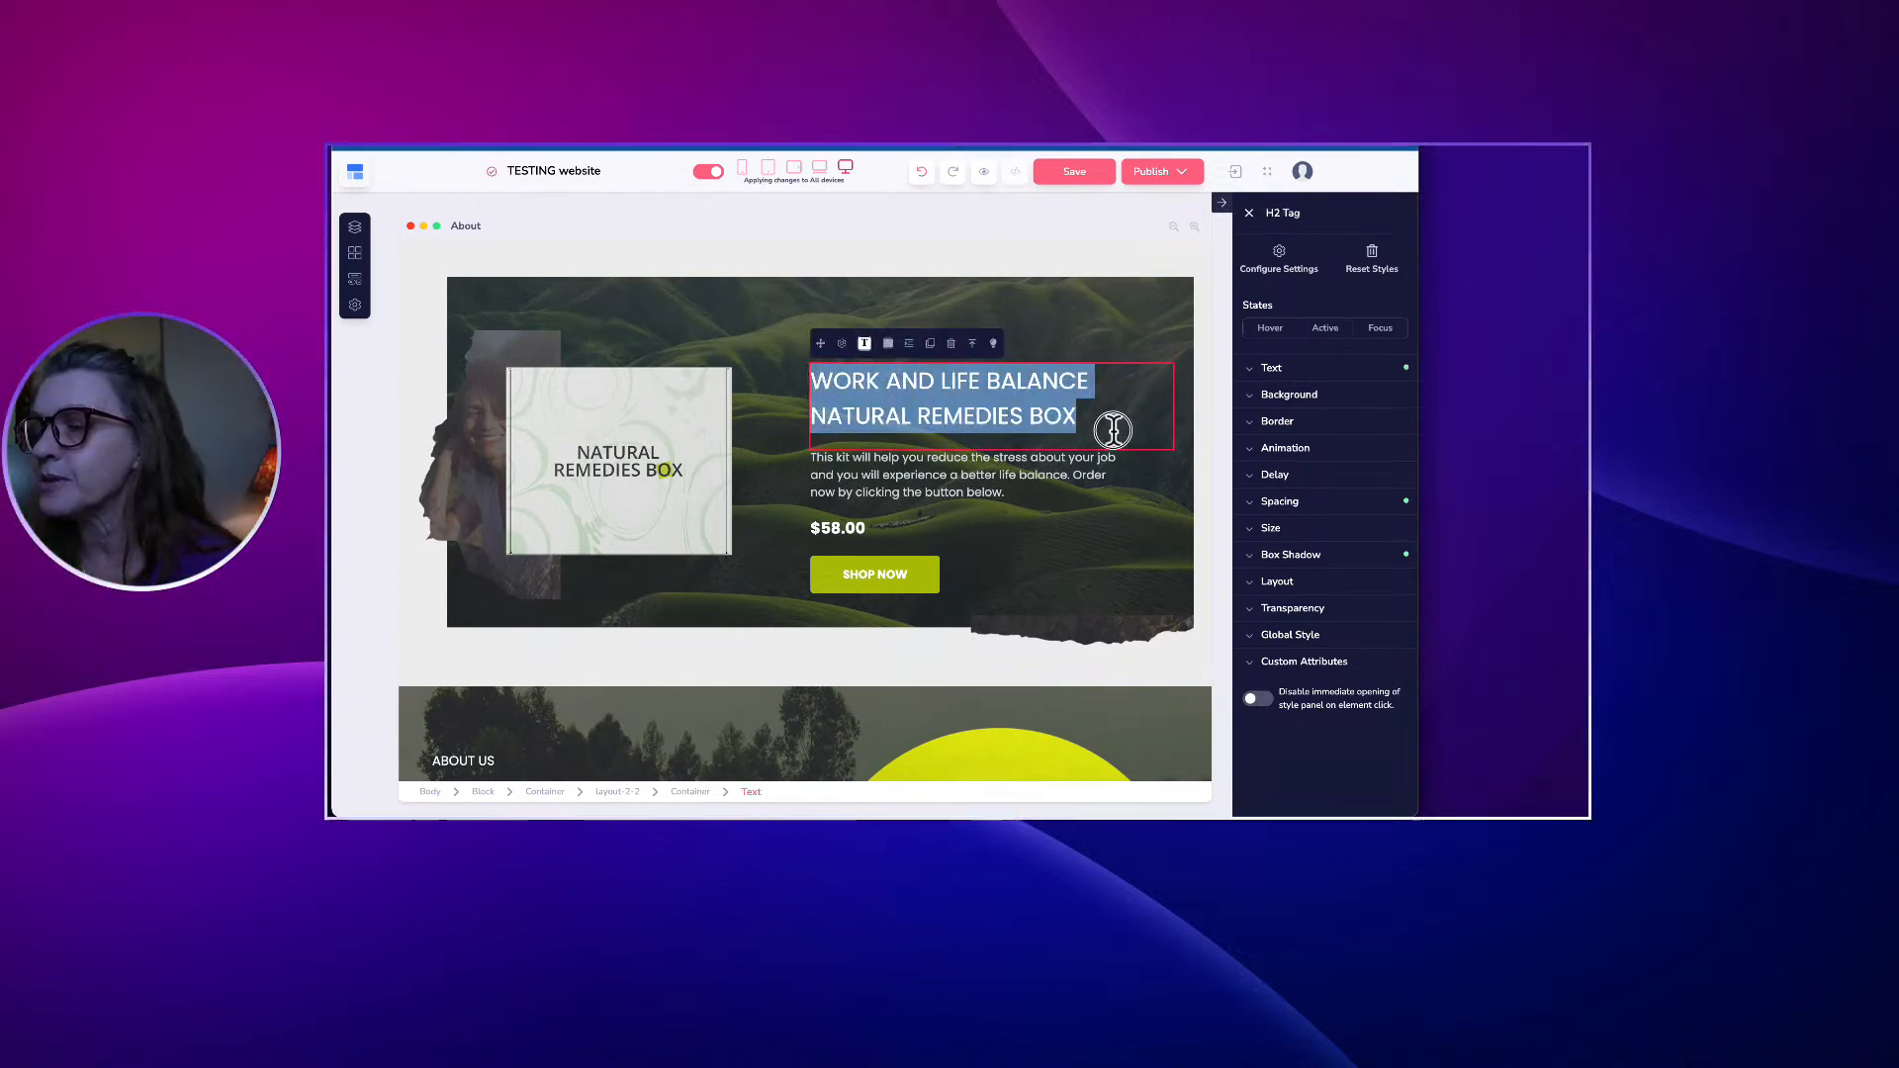
left_click(950, 483)
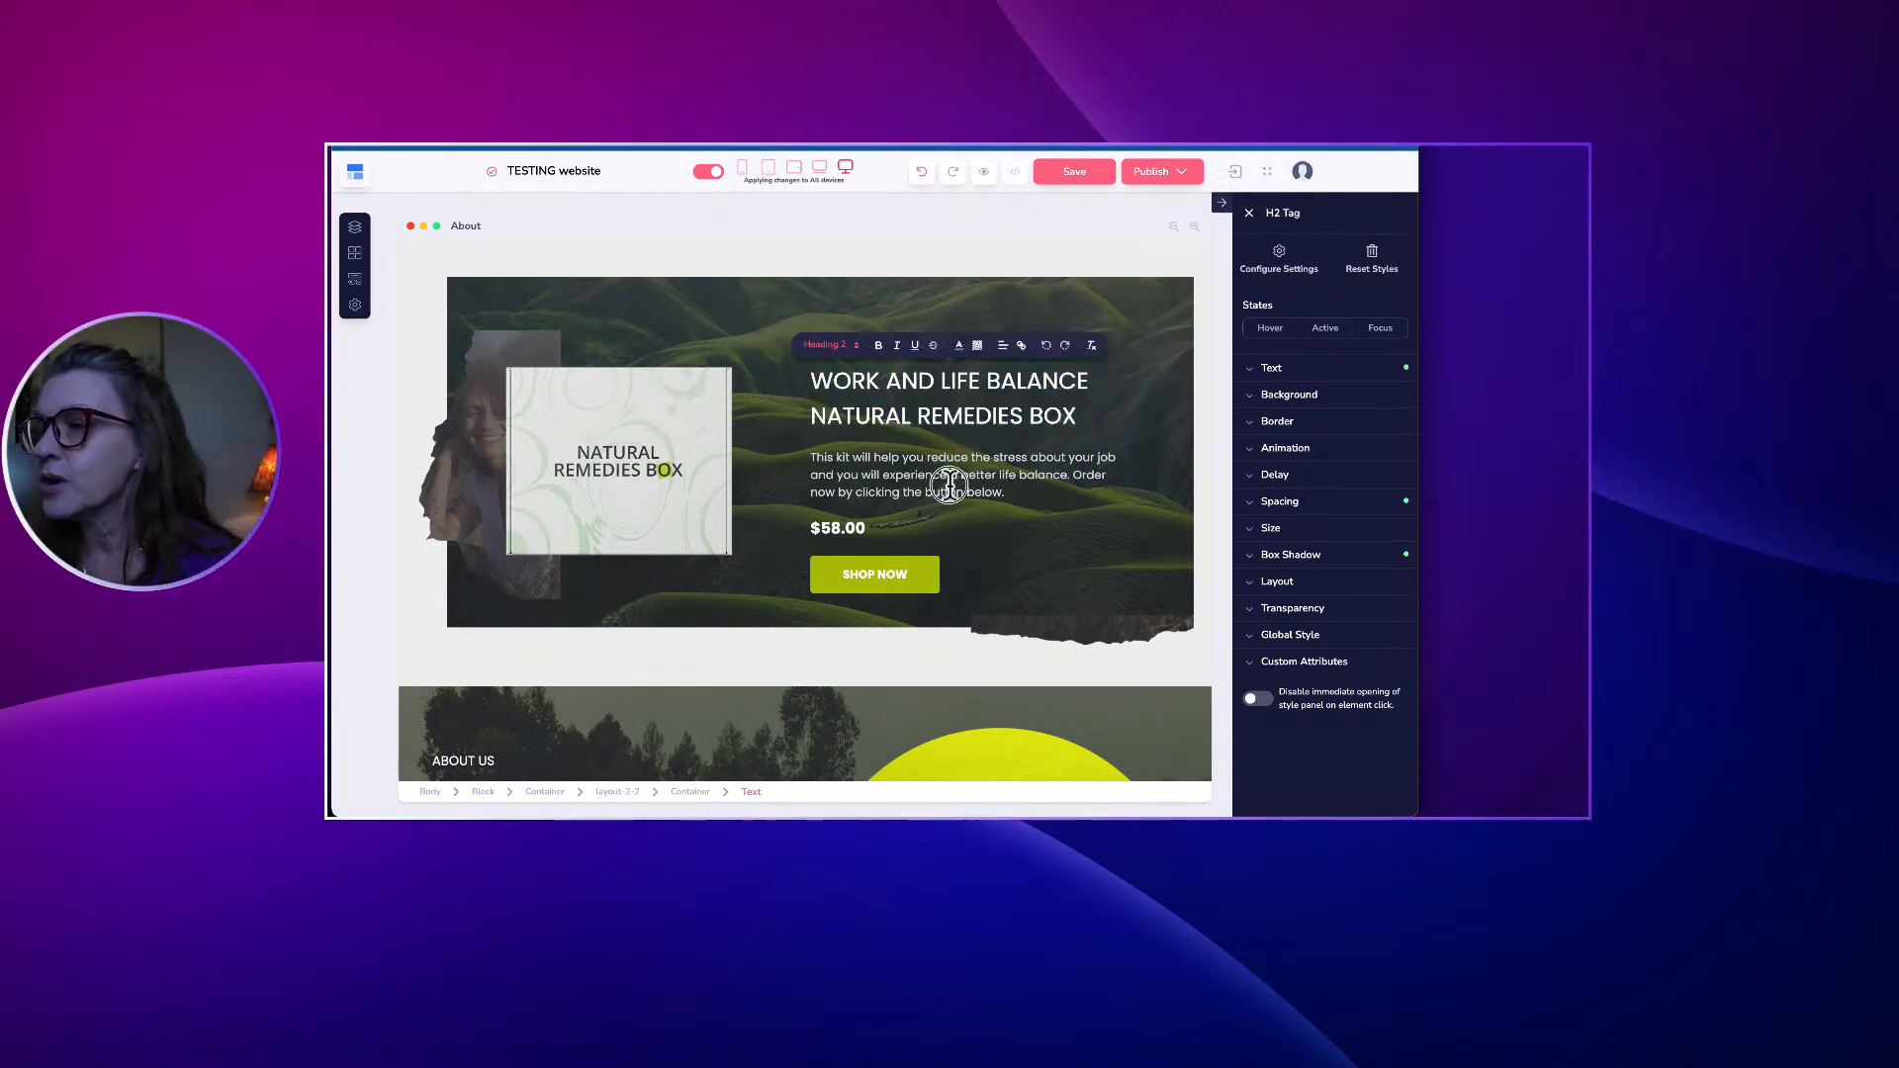
left_click(550, 458)
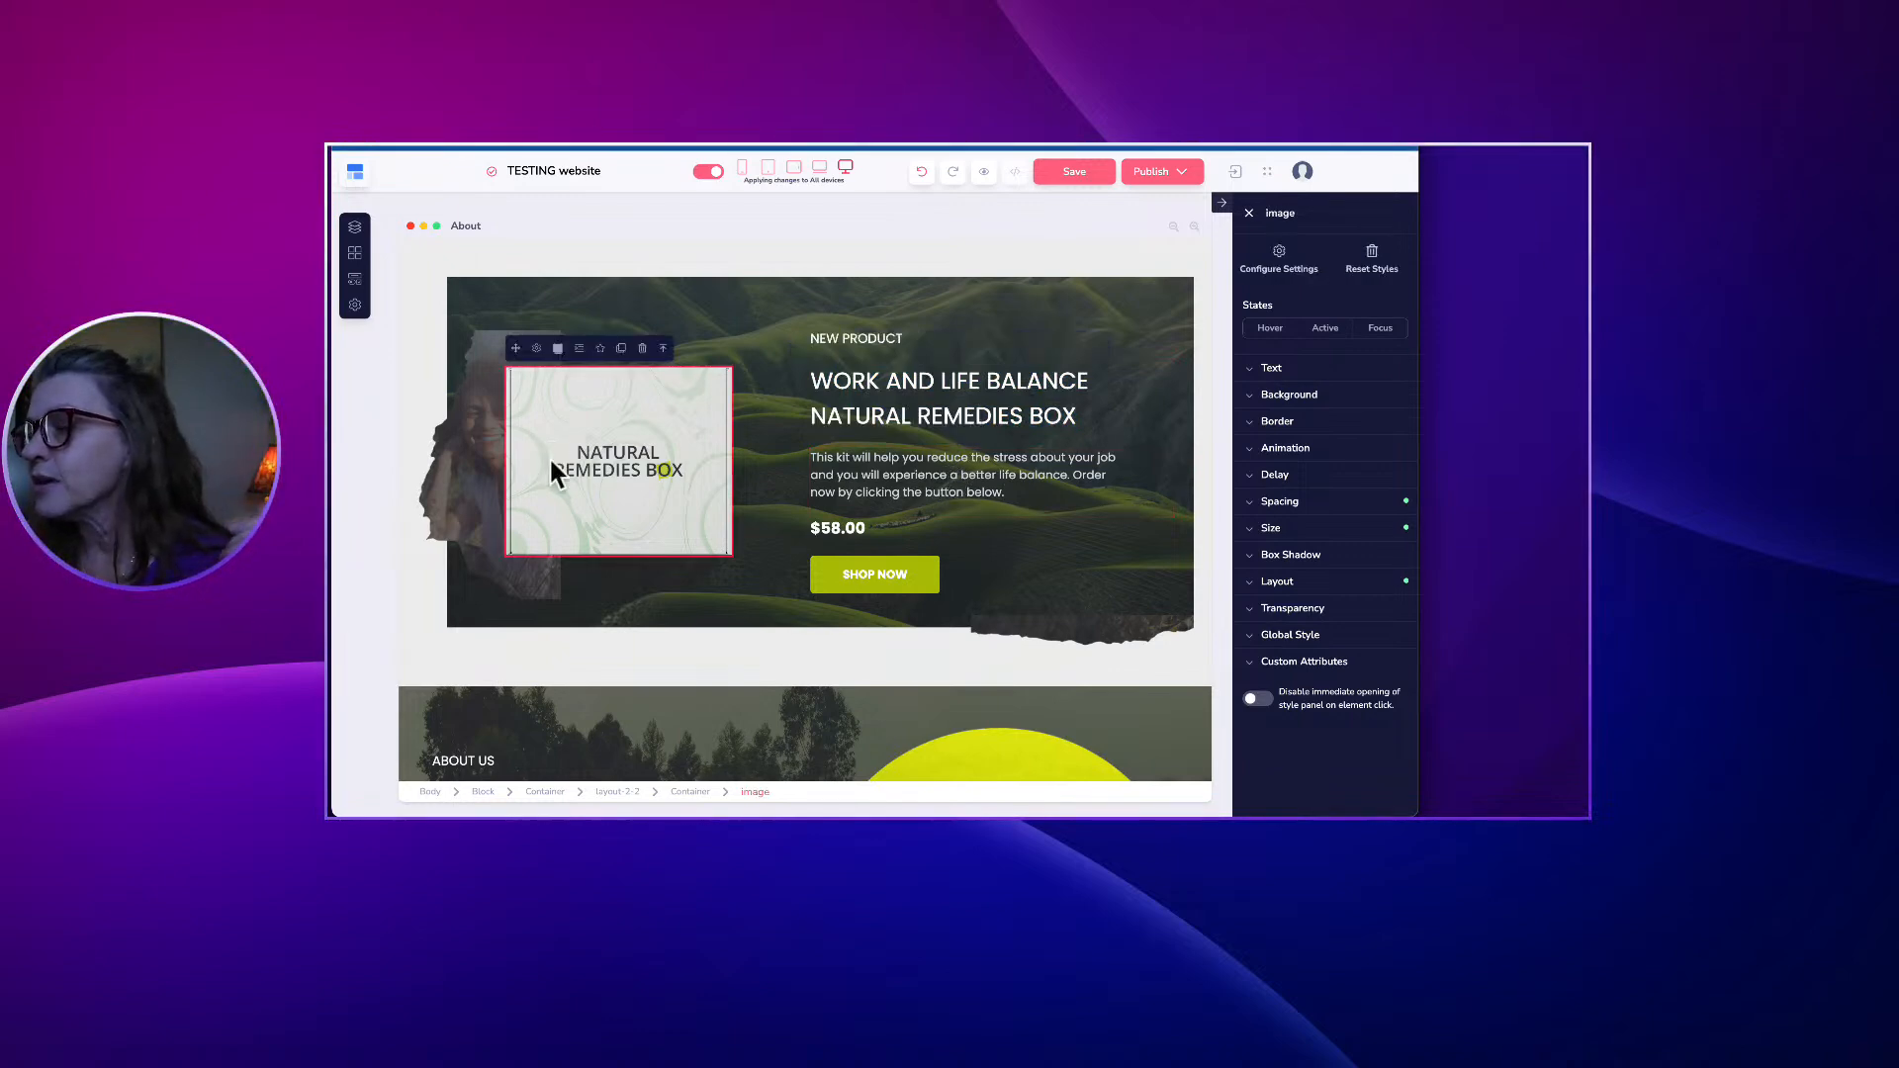
Select the Instagram icon in the footer below the Sign Up form.
scroll(581, 464, "down", 1)
scroll(582, 465, "down", 3)
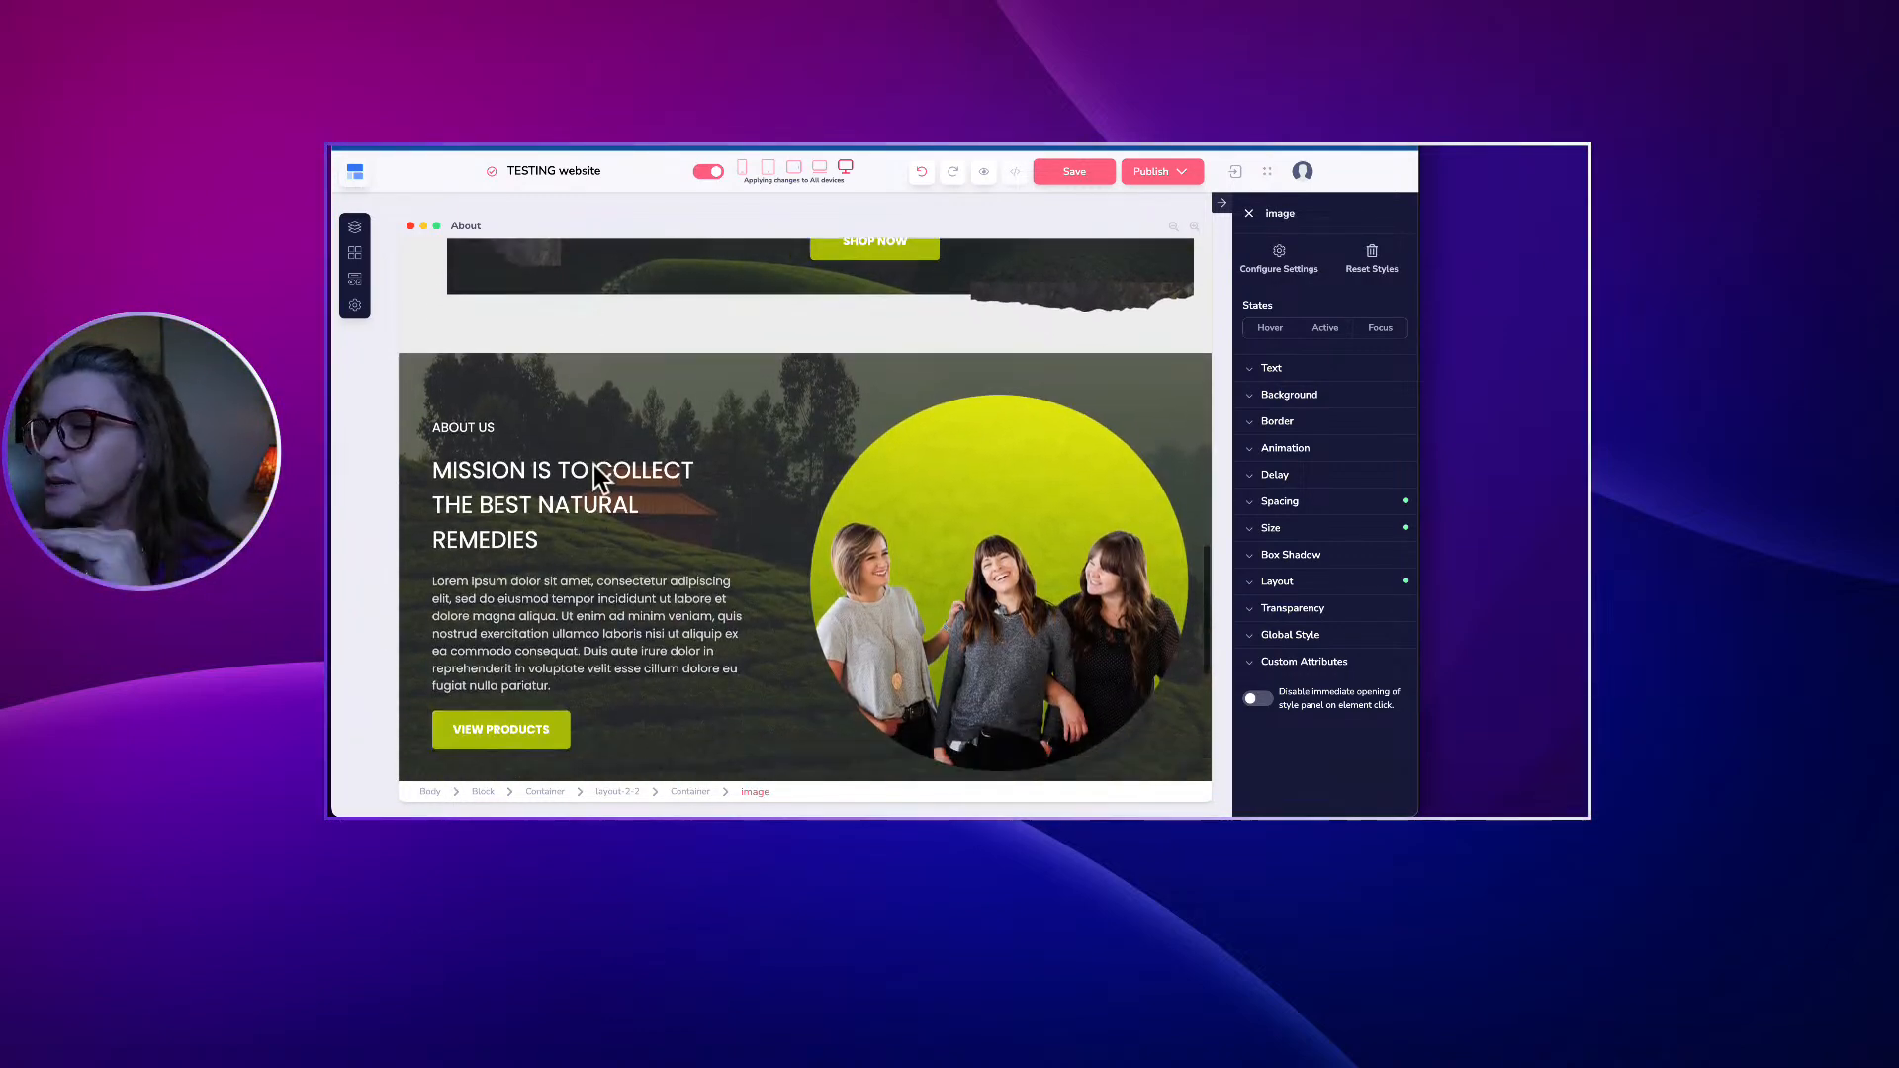
scroll(602, 452, "down", 1)
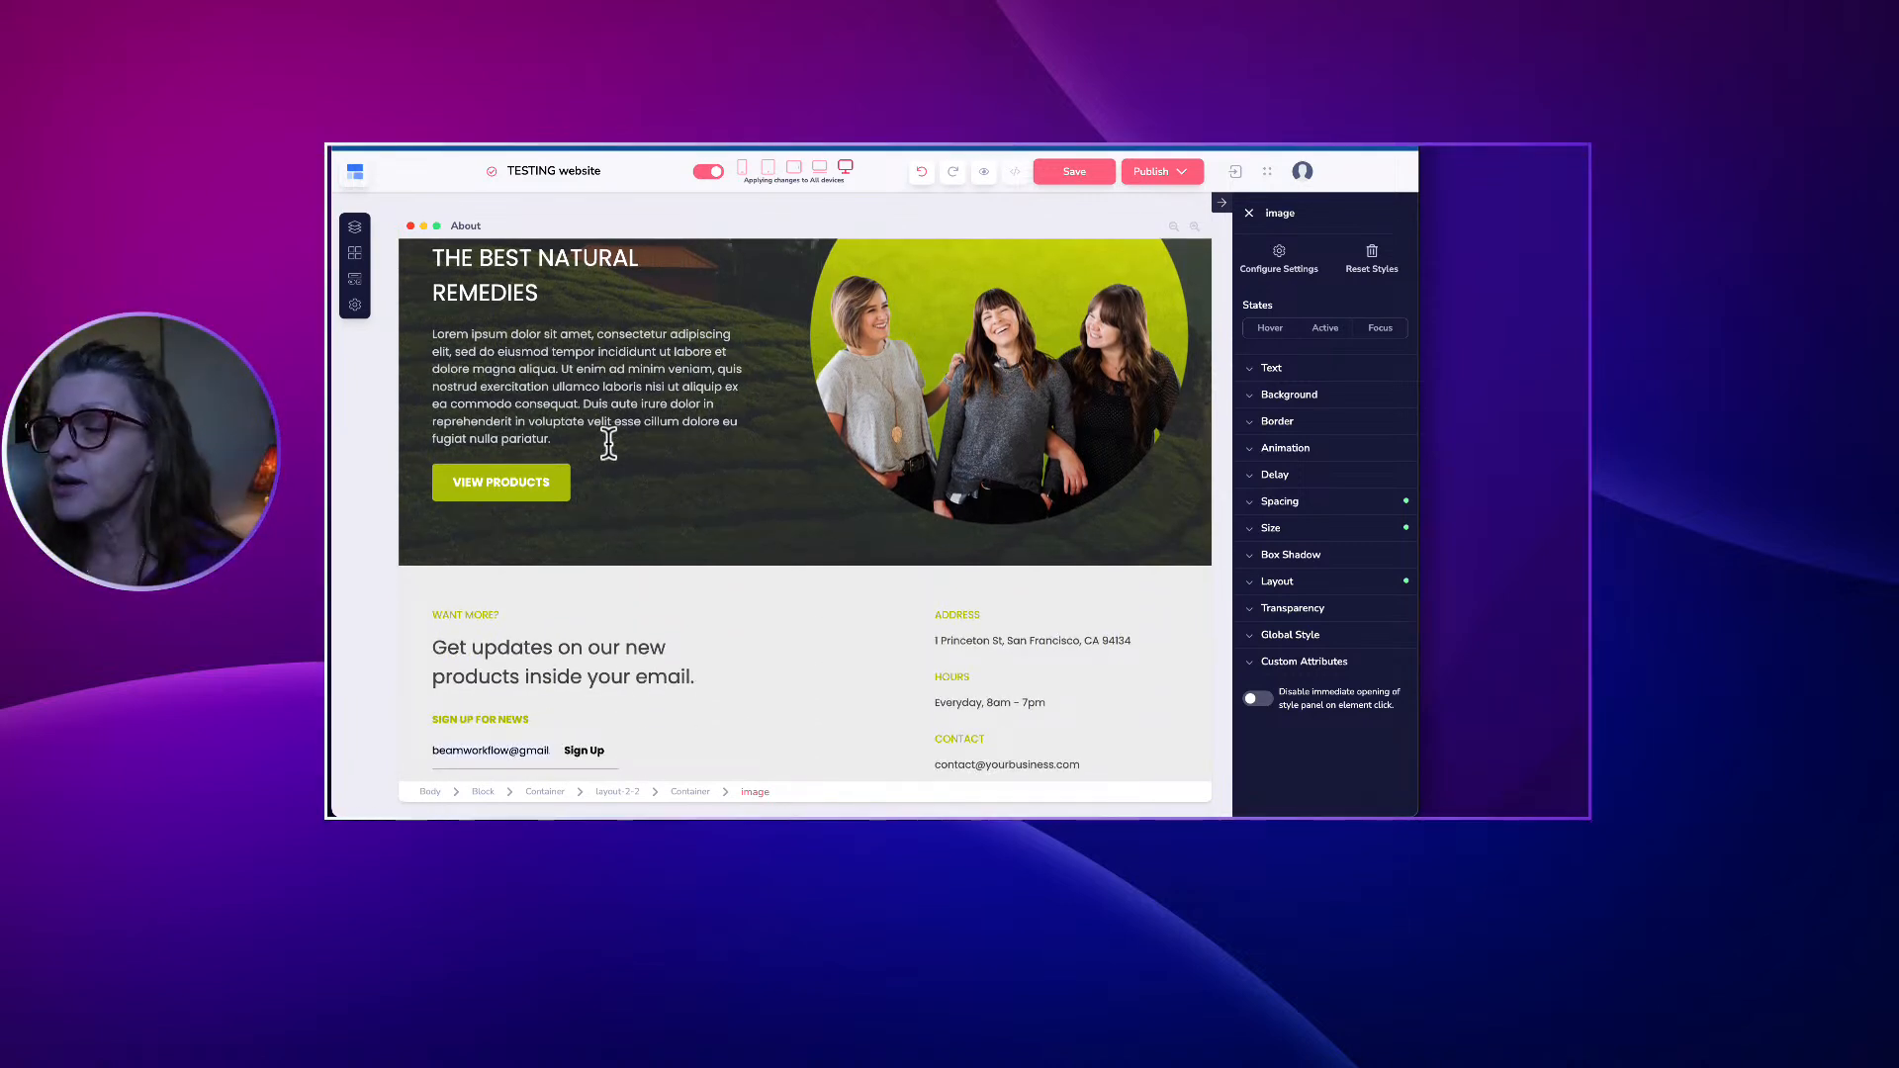
scroll(608, 443, "down", 1)
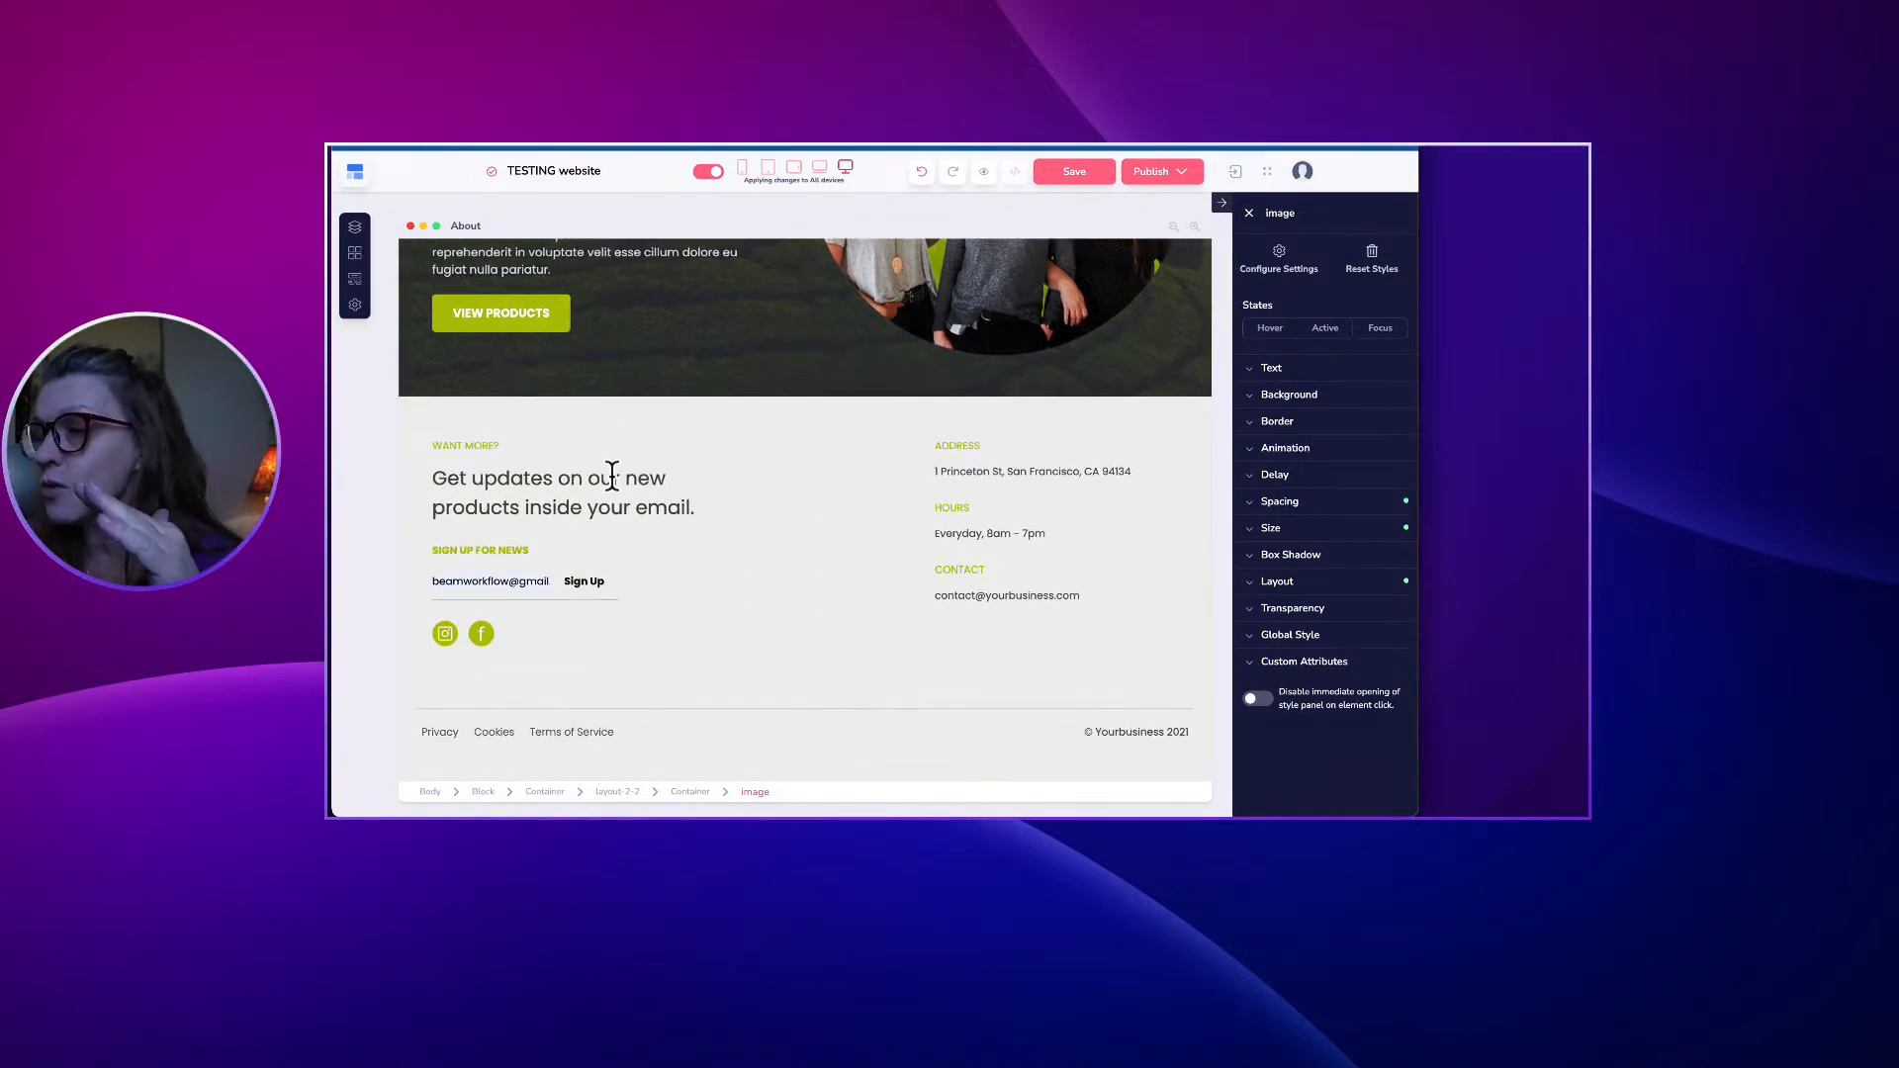
left_click(445, 635)
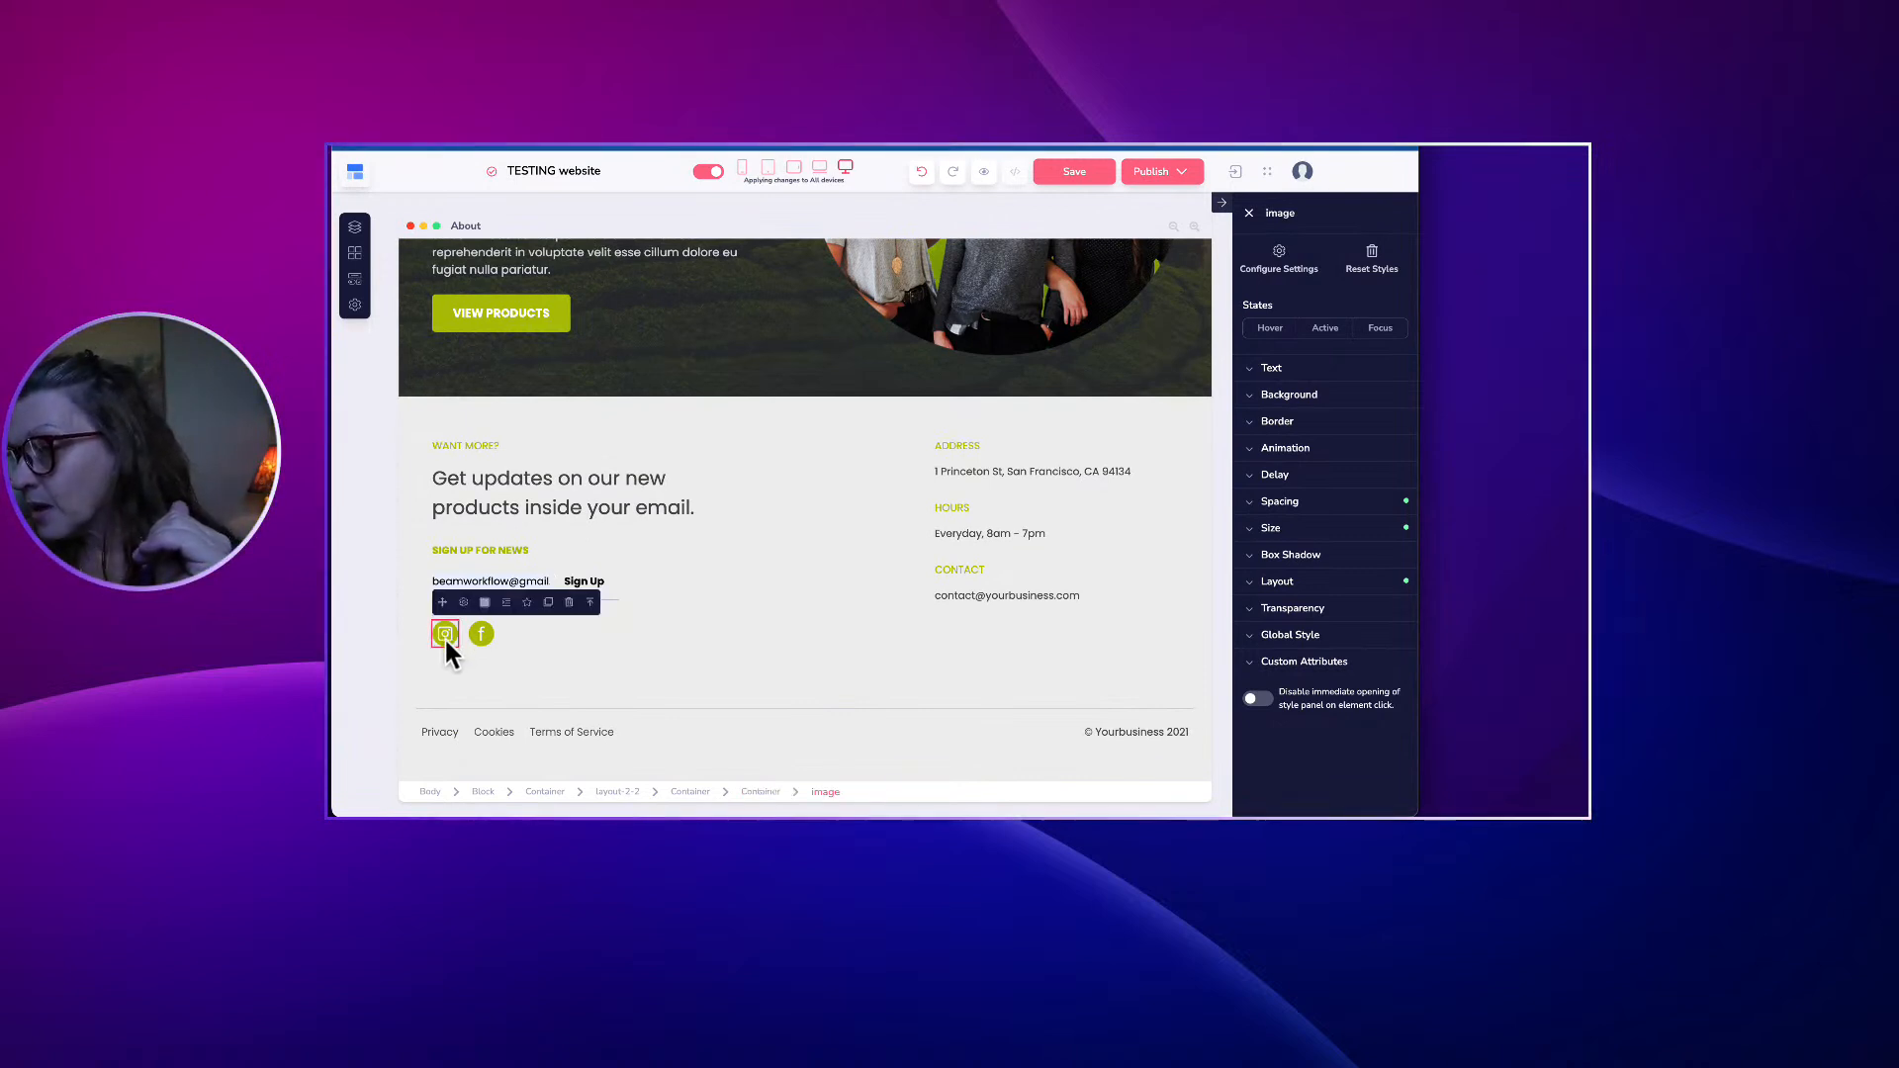
scroll(454, 638, "up", 1)
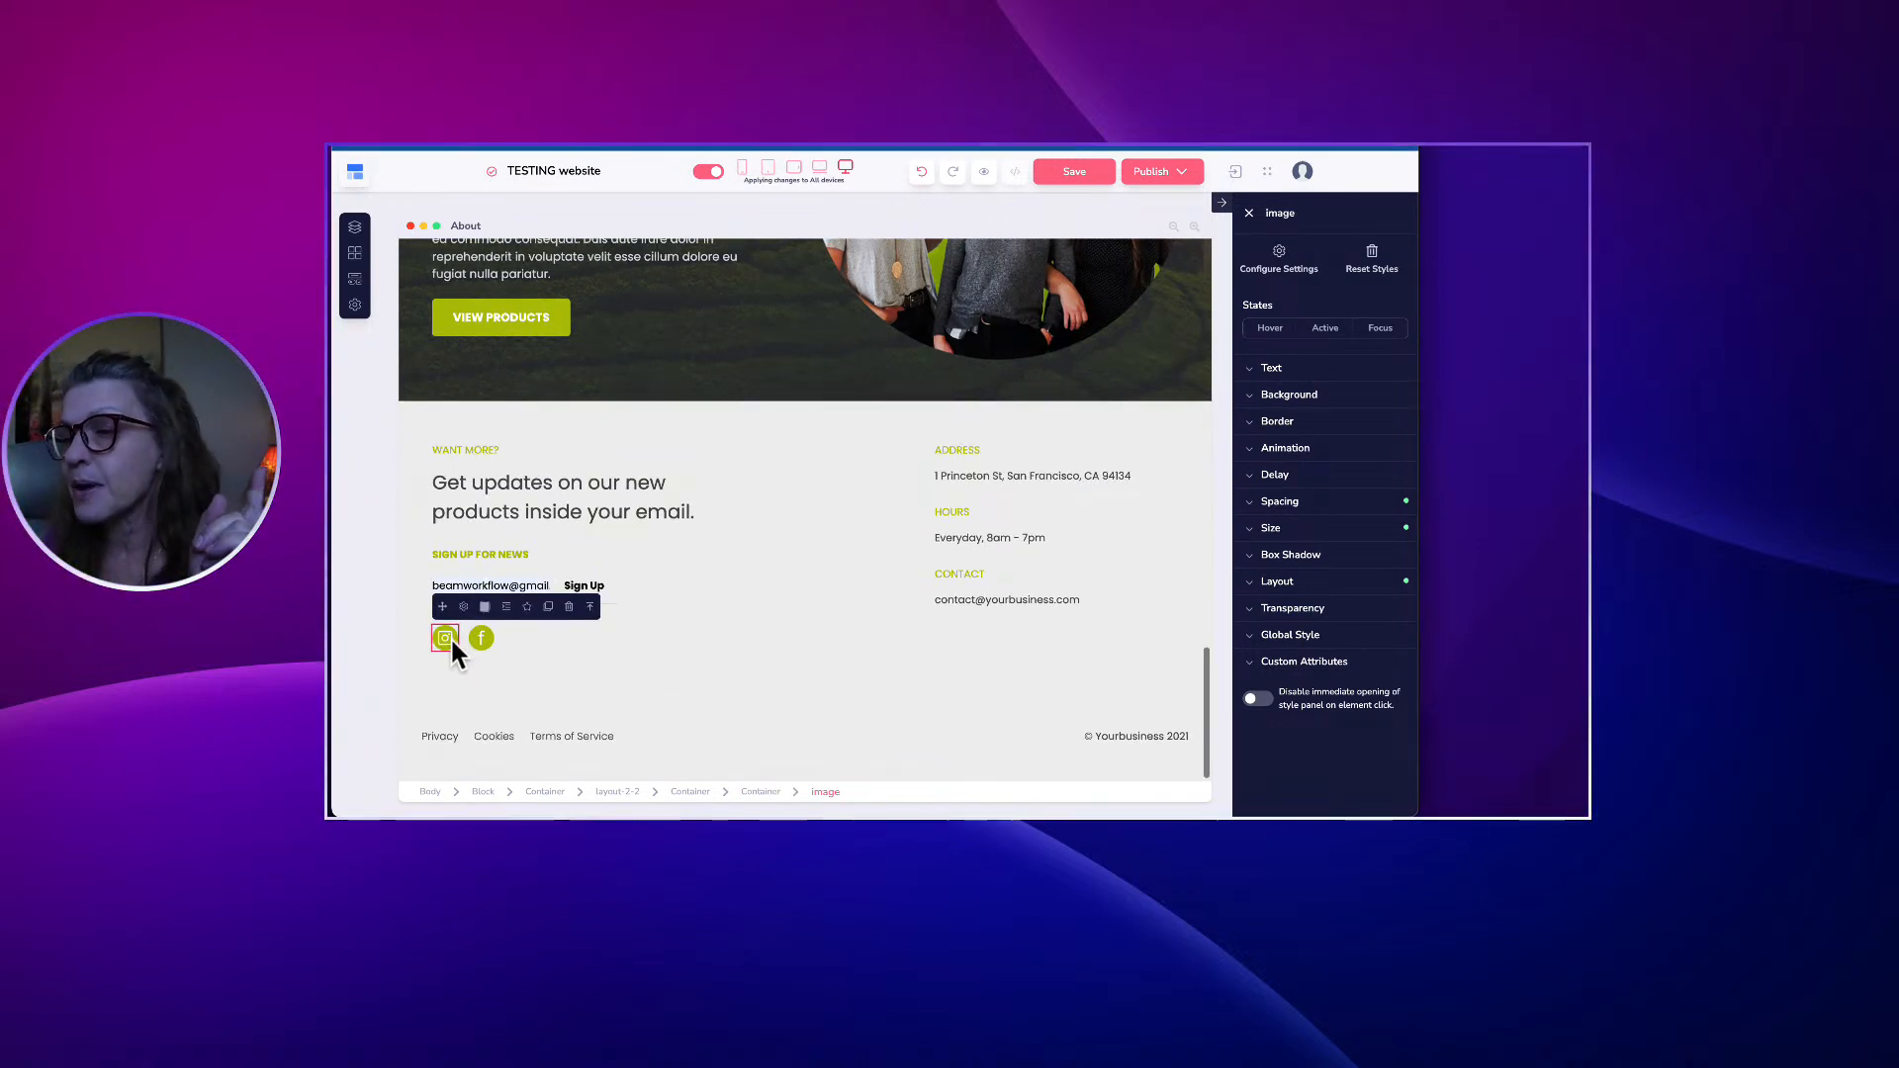
scroll(451, 643, "down", 1)
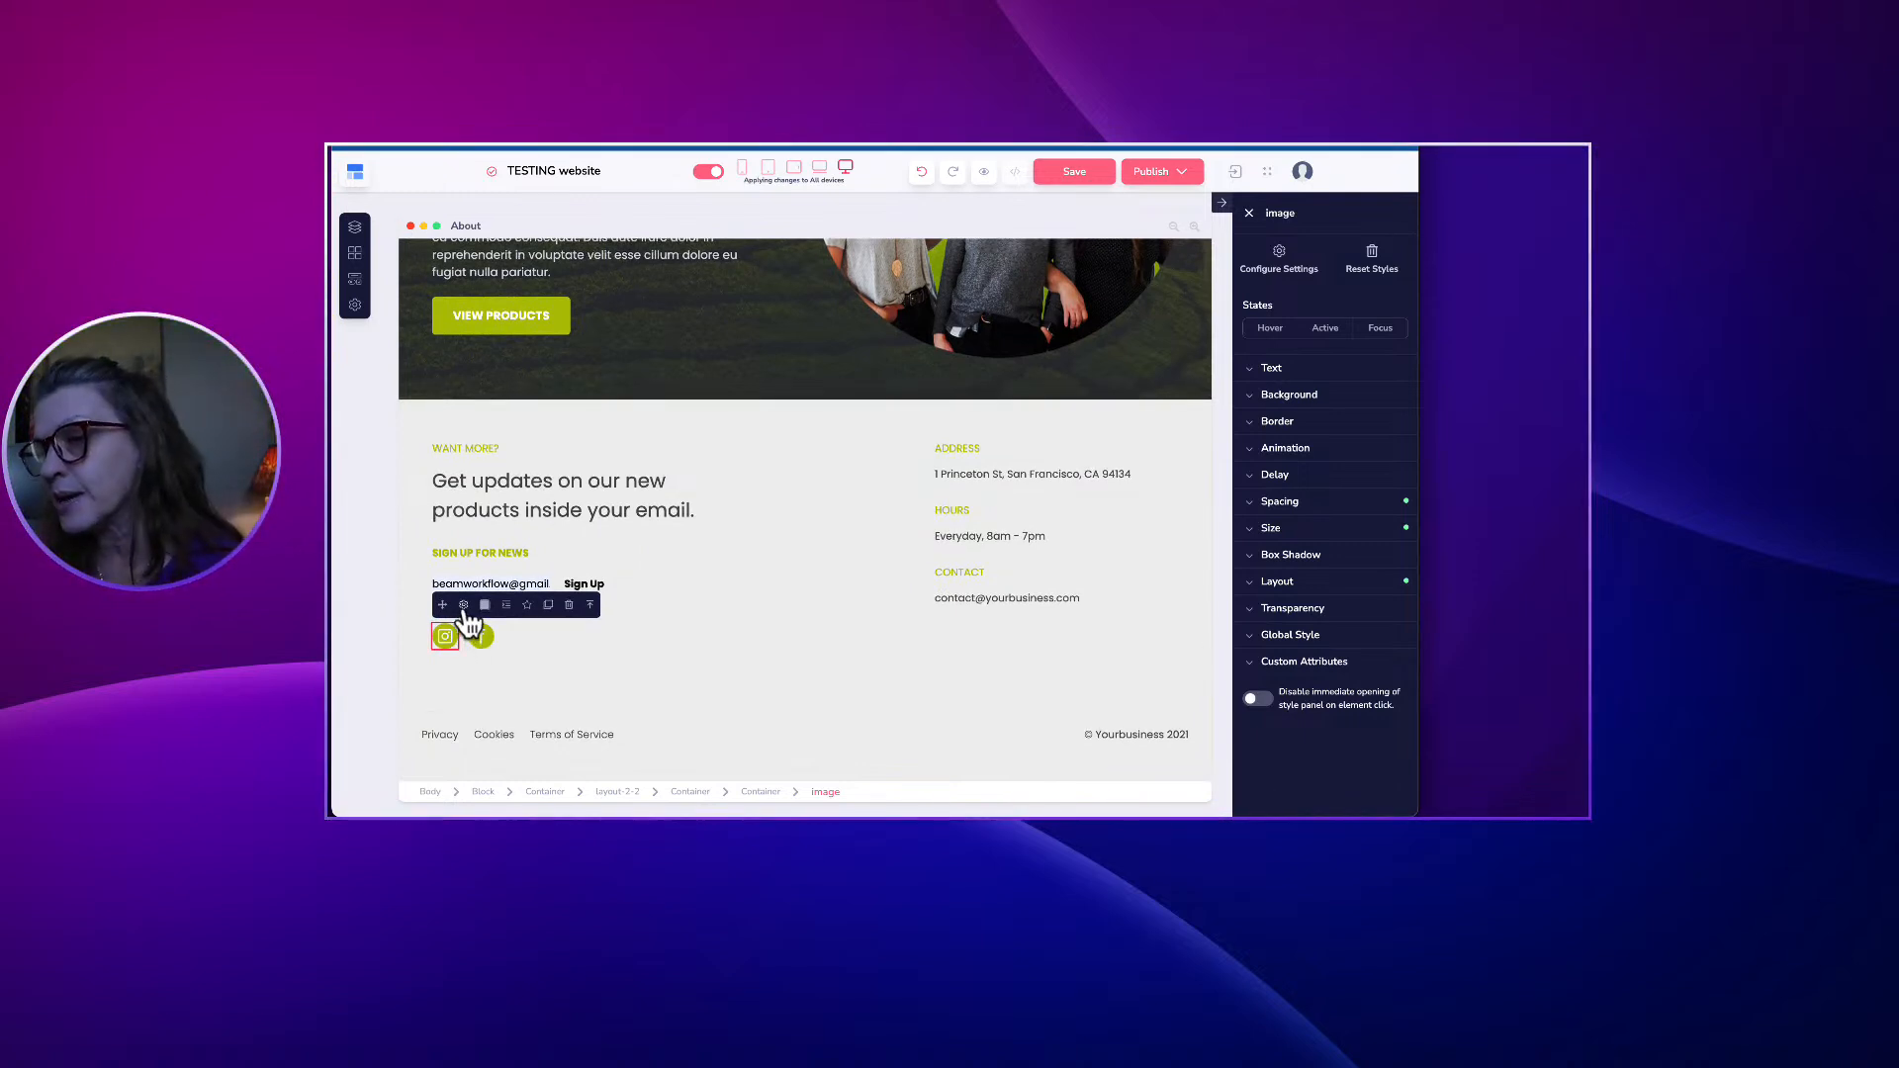
Set the Instagram icon's Link To to a URL that opens in a new tab.
left_click(463, 605)
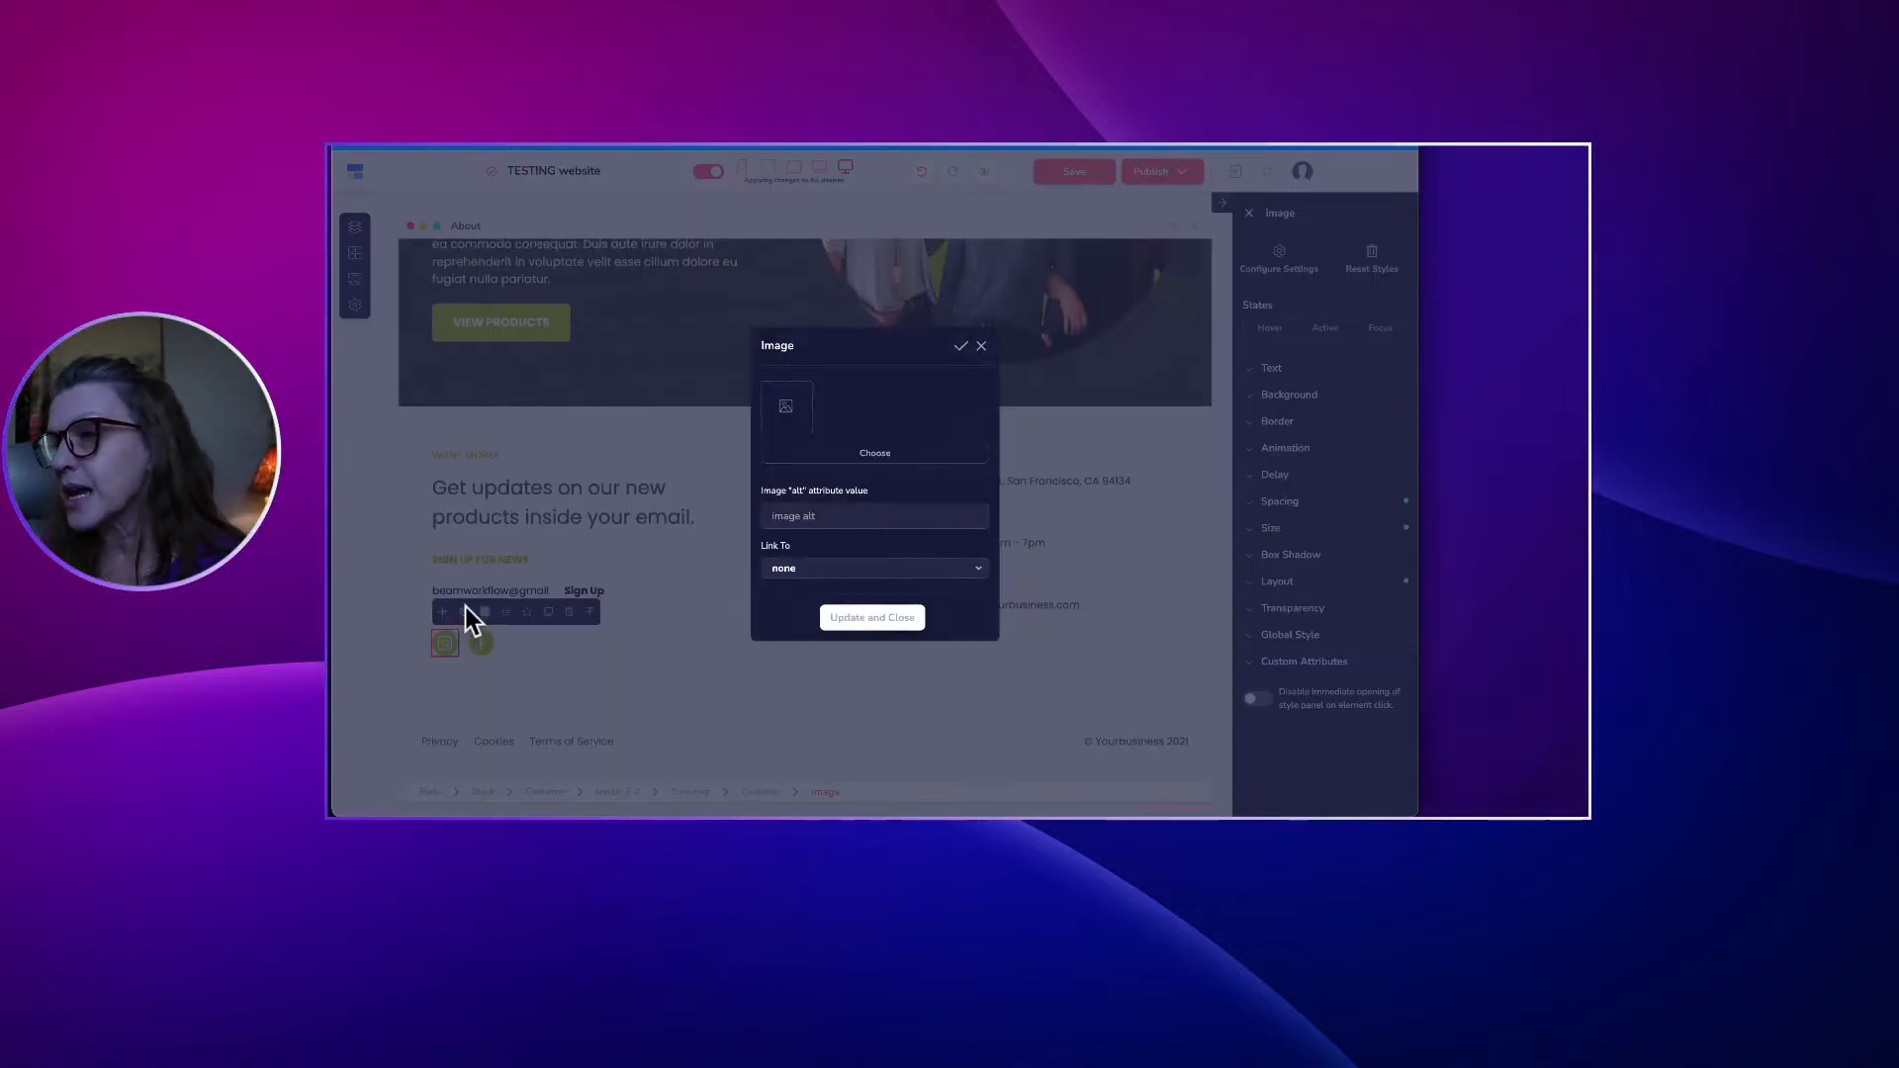
left_click(777, 570)
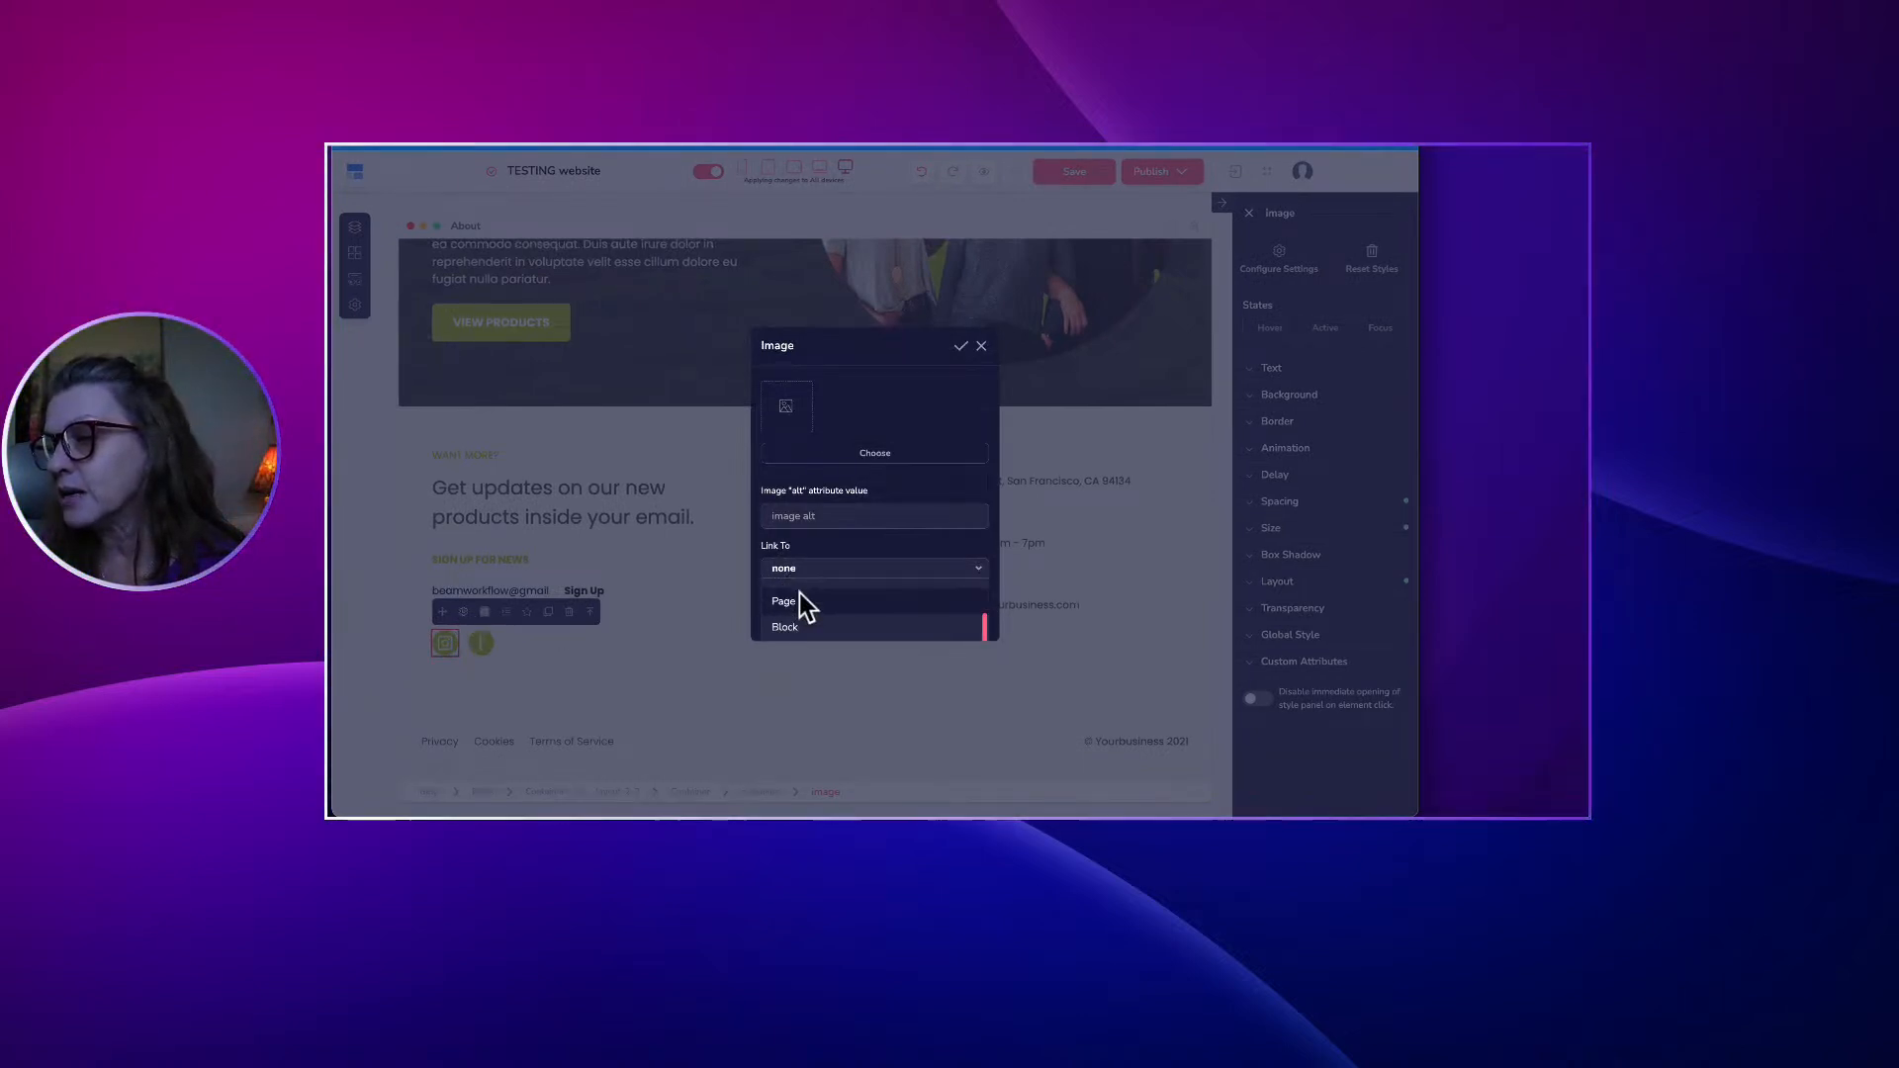
left_click(787, 550)
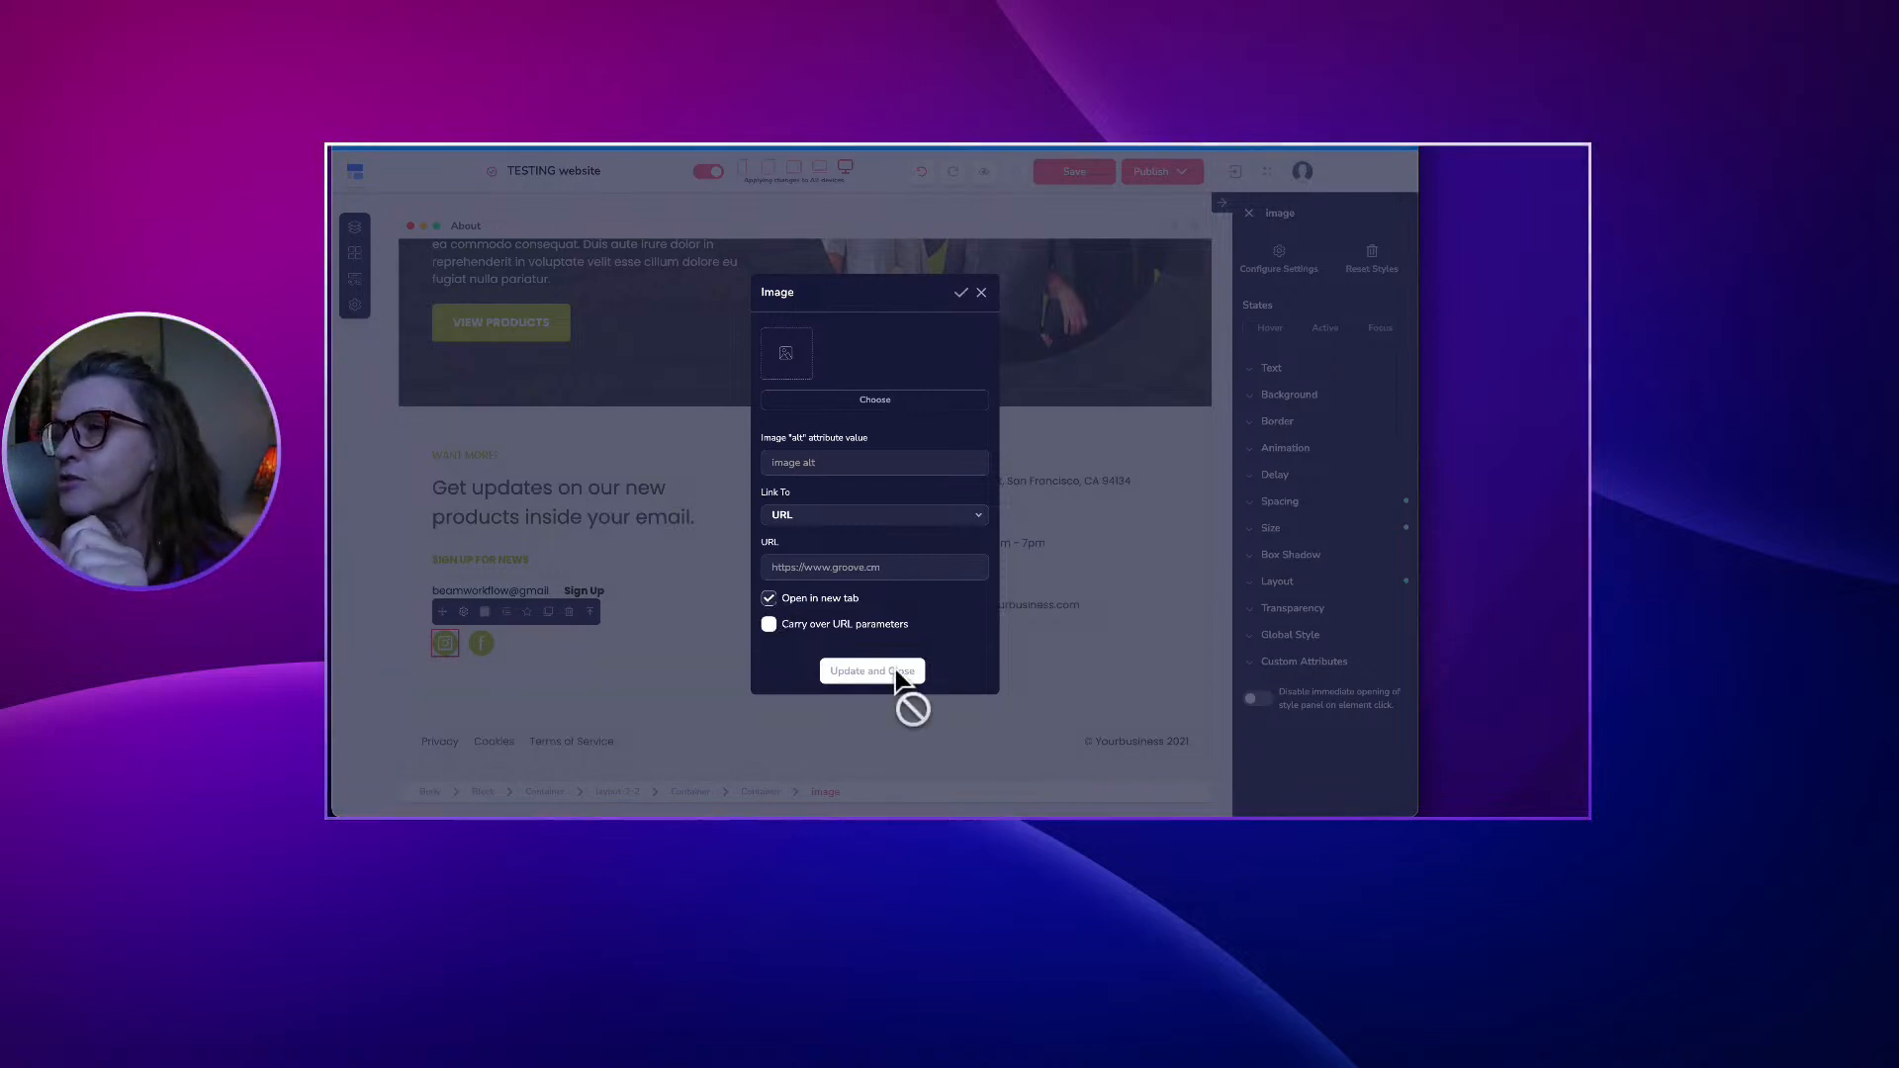
left_click(982, 295)
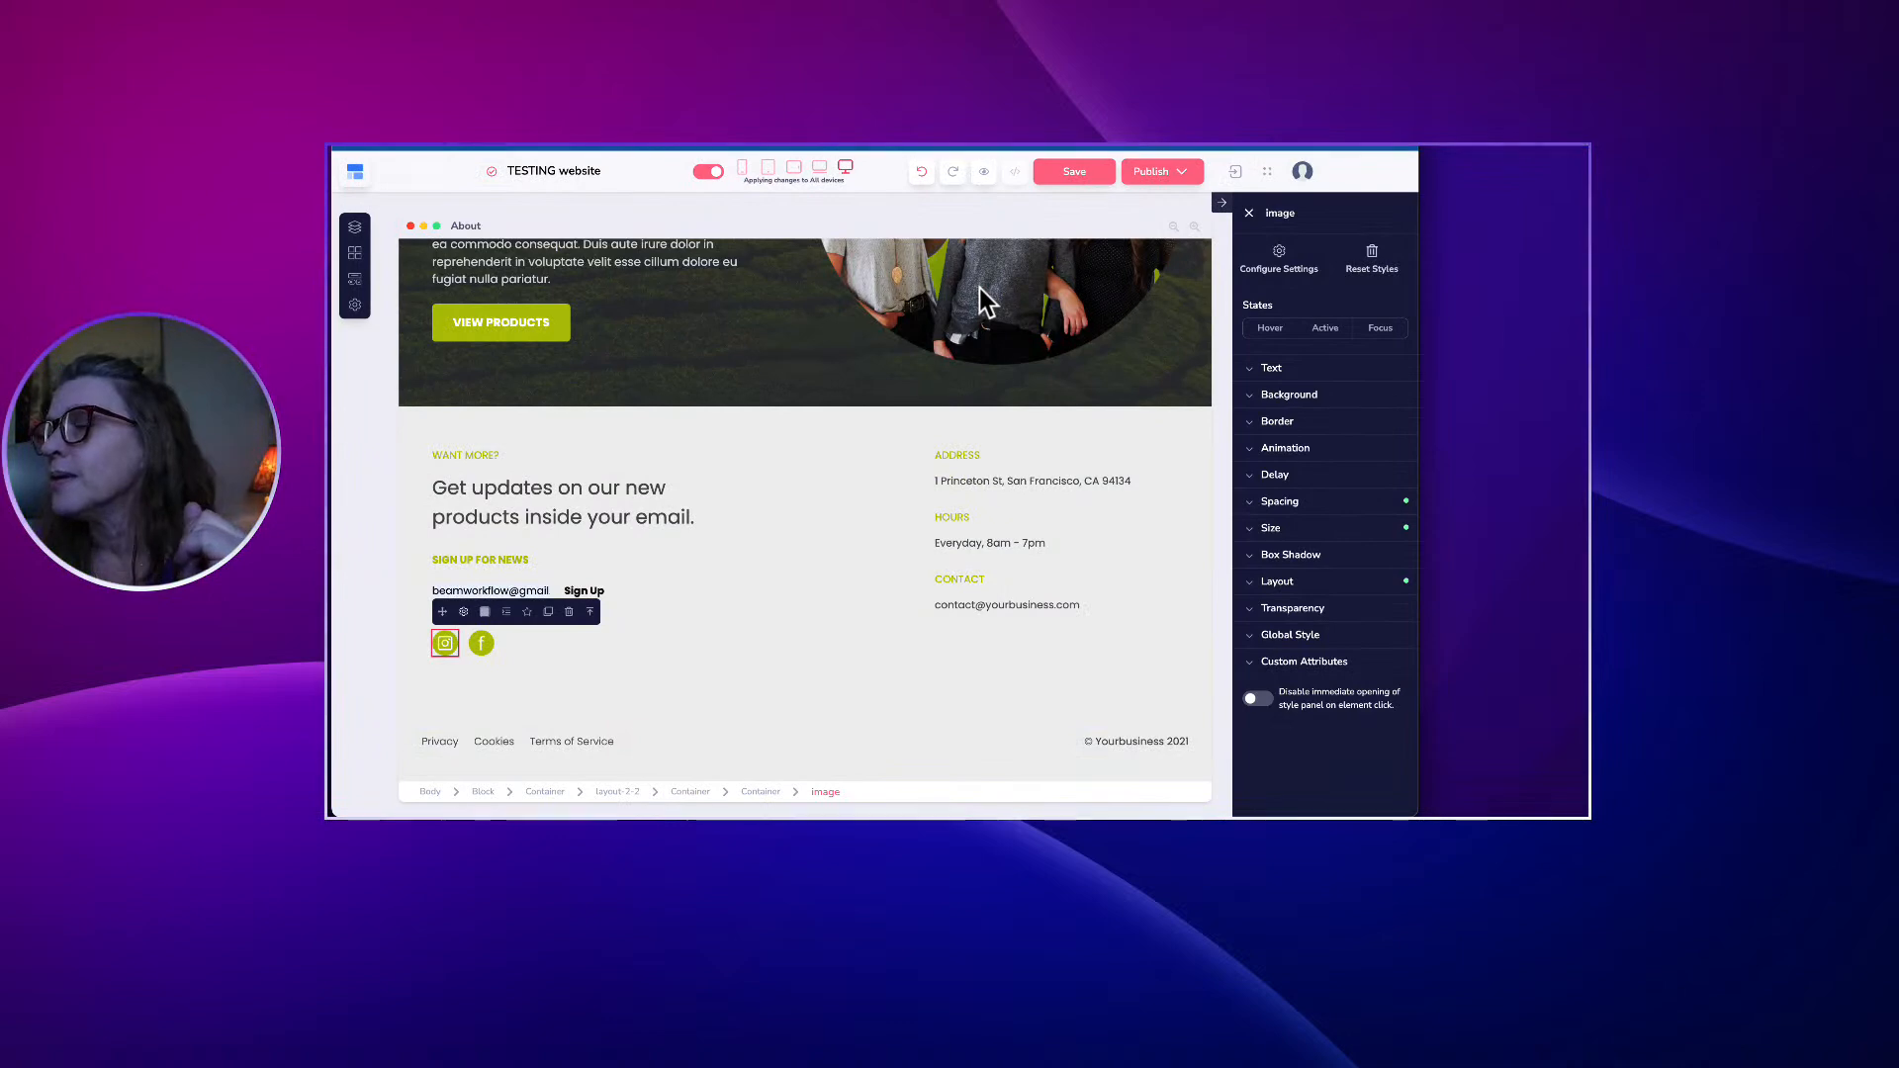
Return to the page top and select the whole Kudos Healthy hero block (Body > Block).
scroll(786, 461, "up", 15)
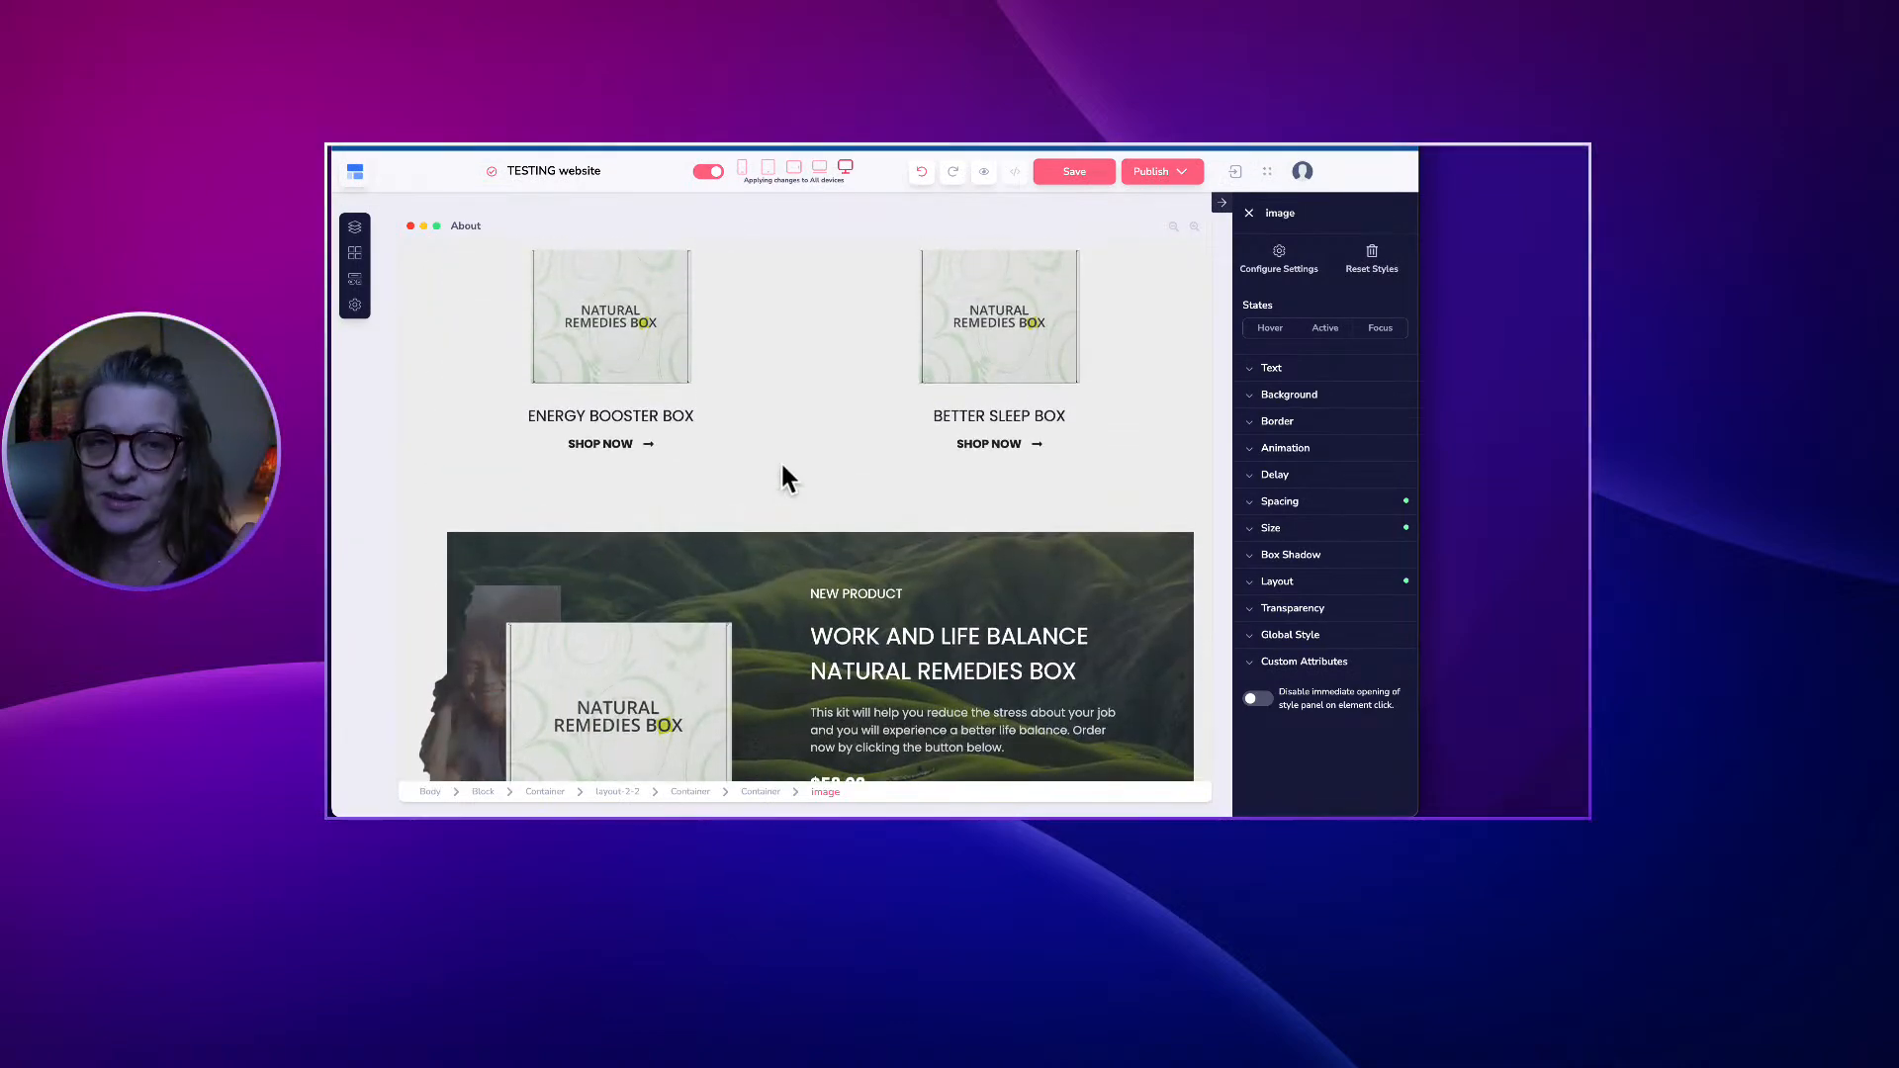
scroll(780, 460, "up", 4)
scroll(781, 465, "up", 4)
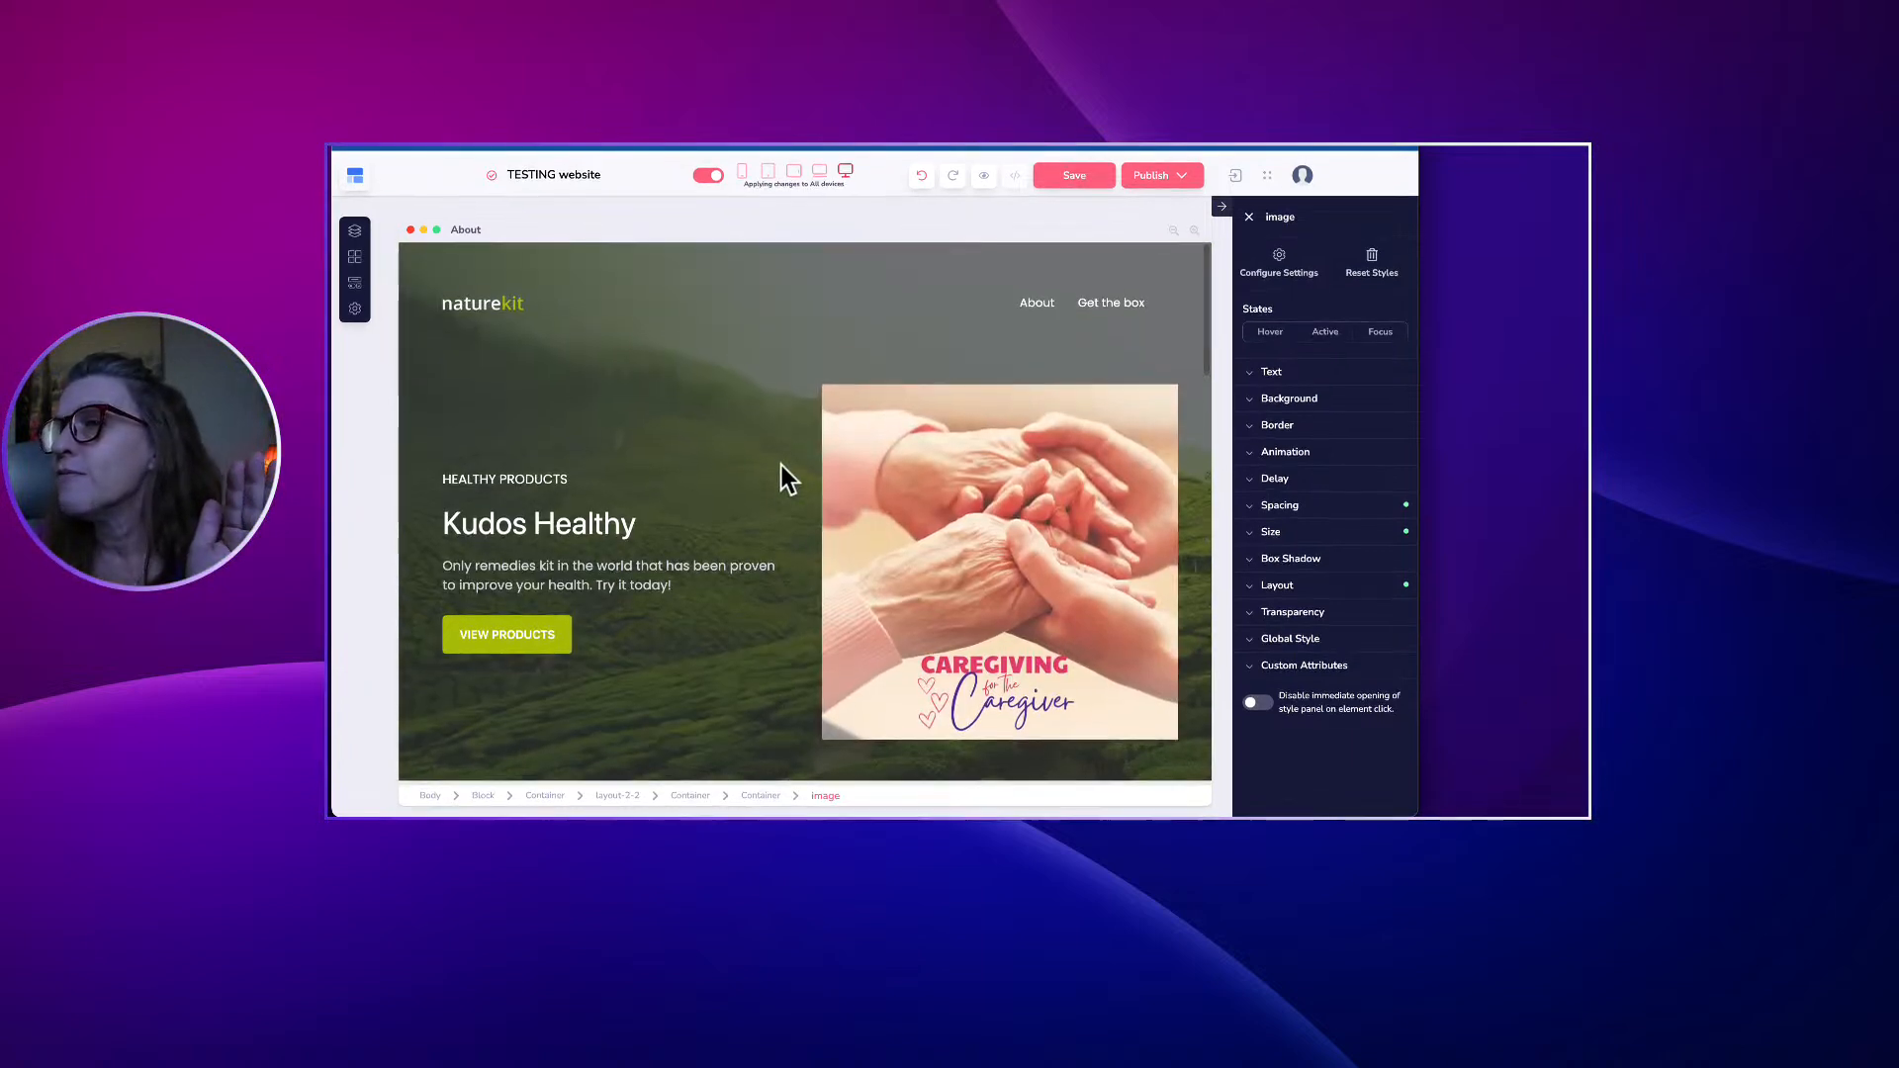
left_click(507, 308)
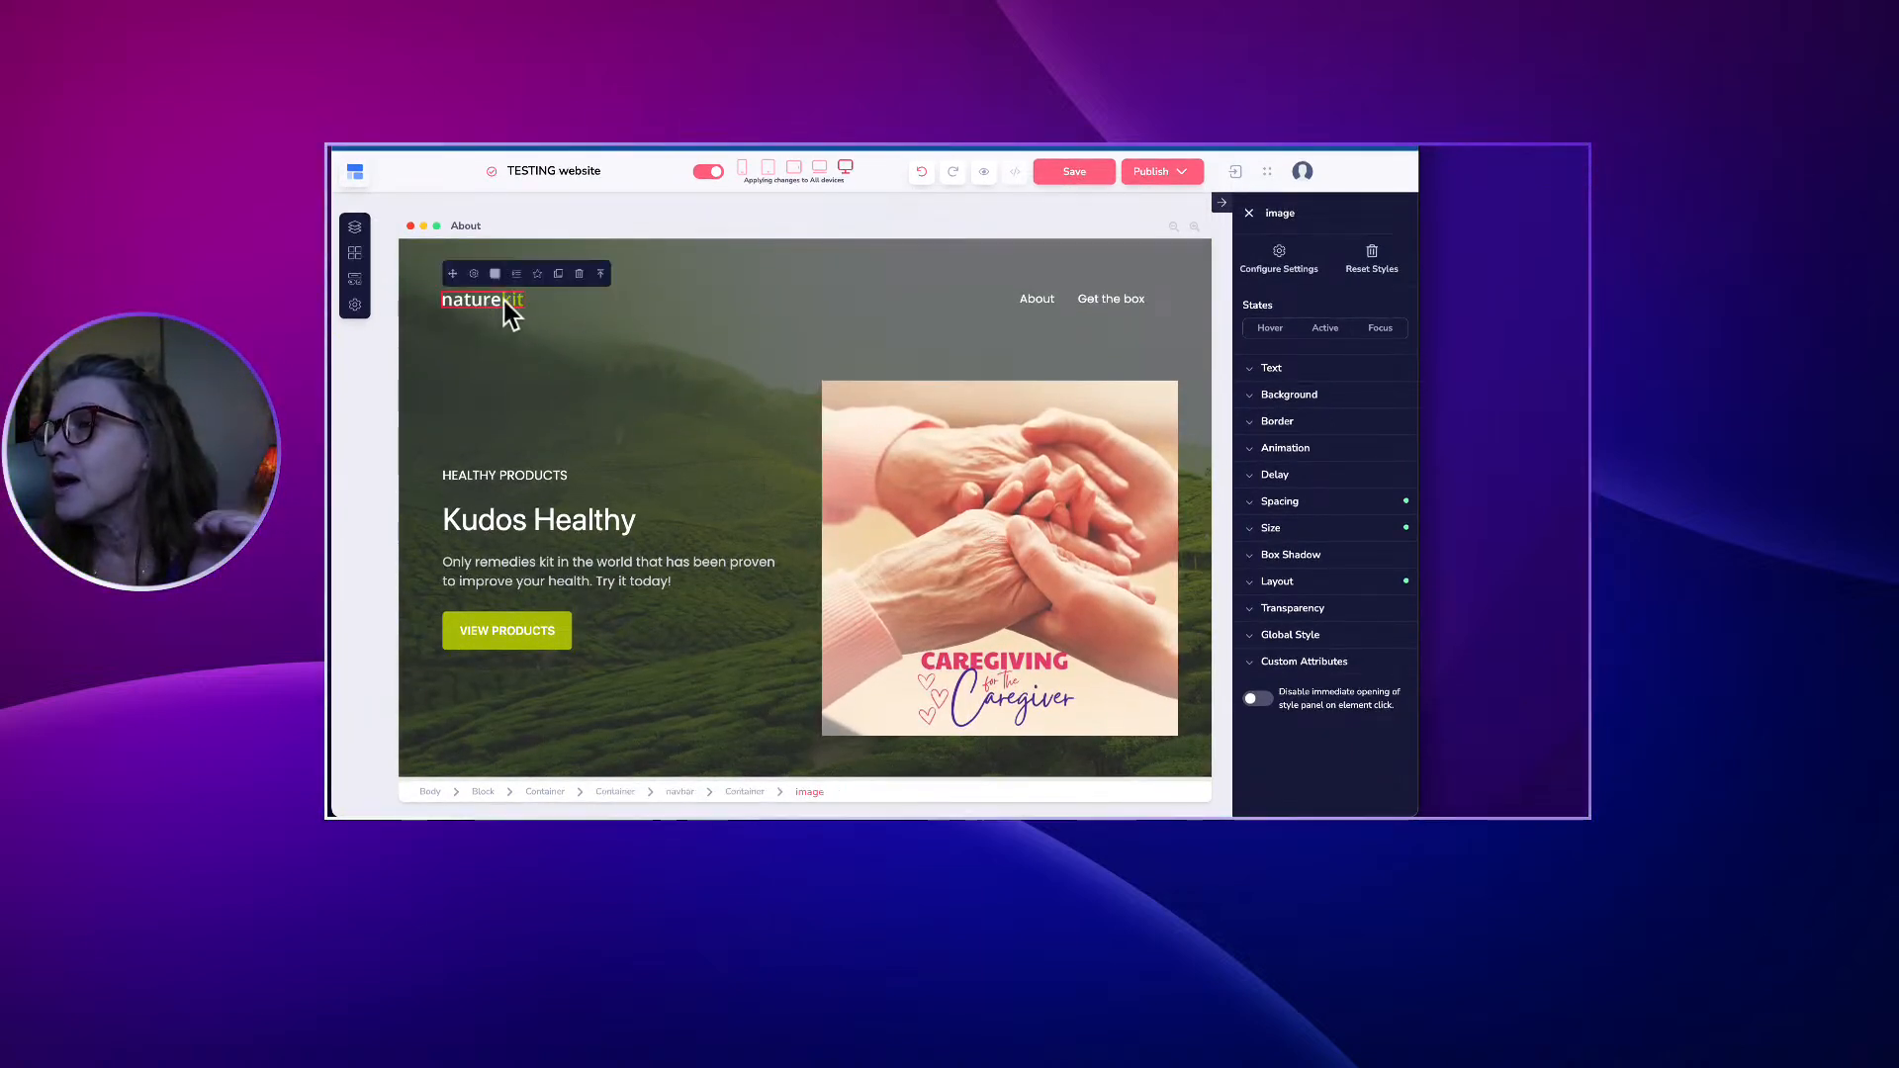
left_click(411, 260)
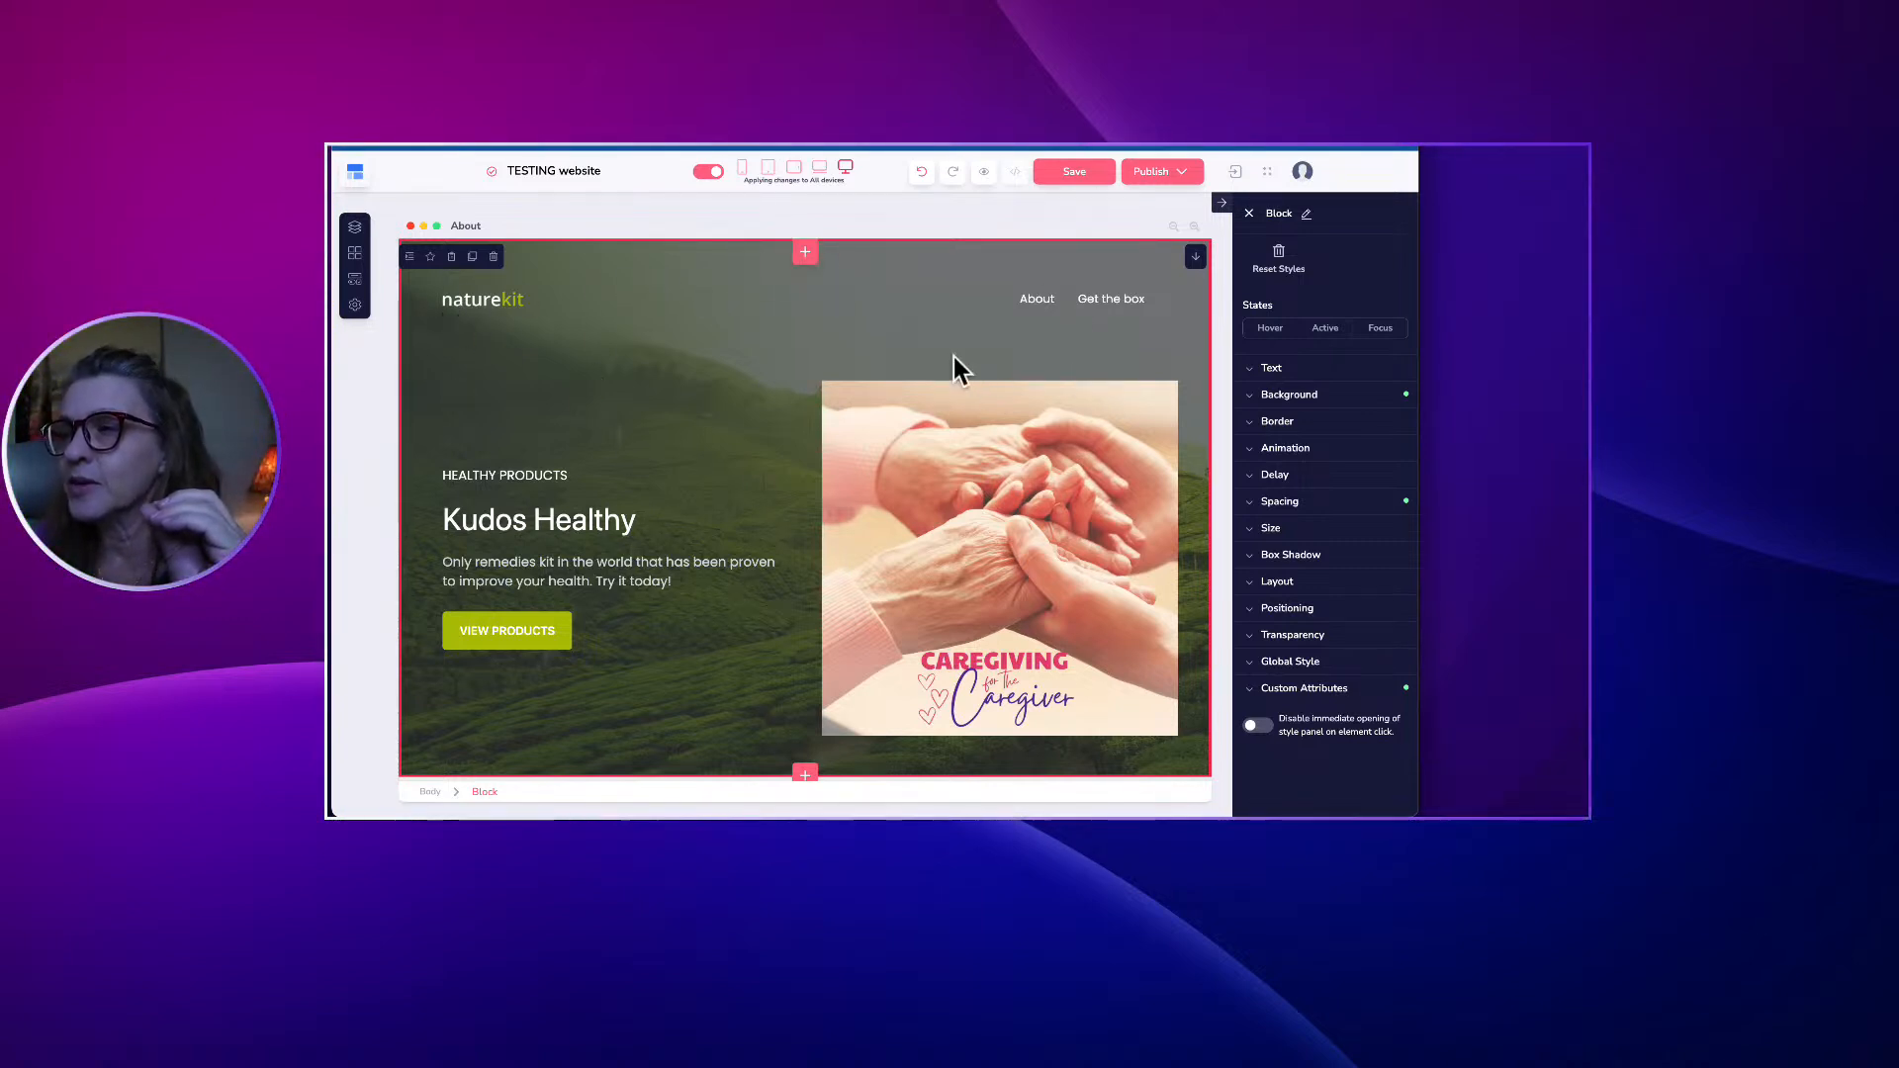
left_click(716, 318)
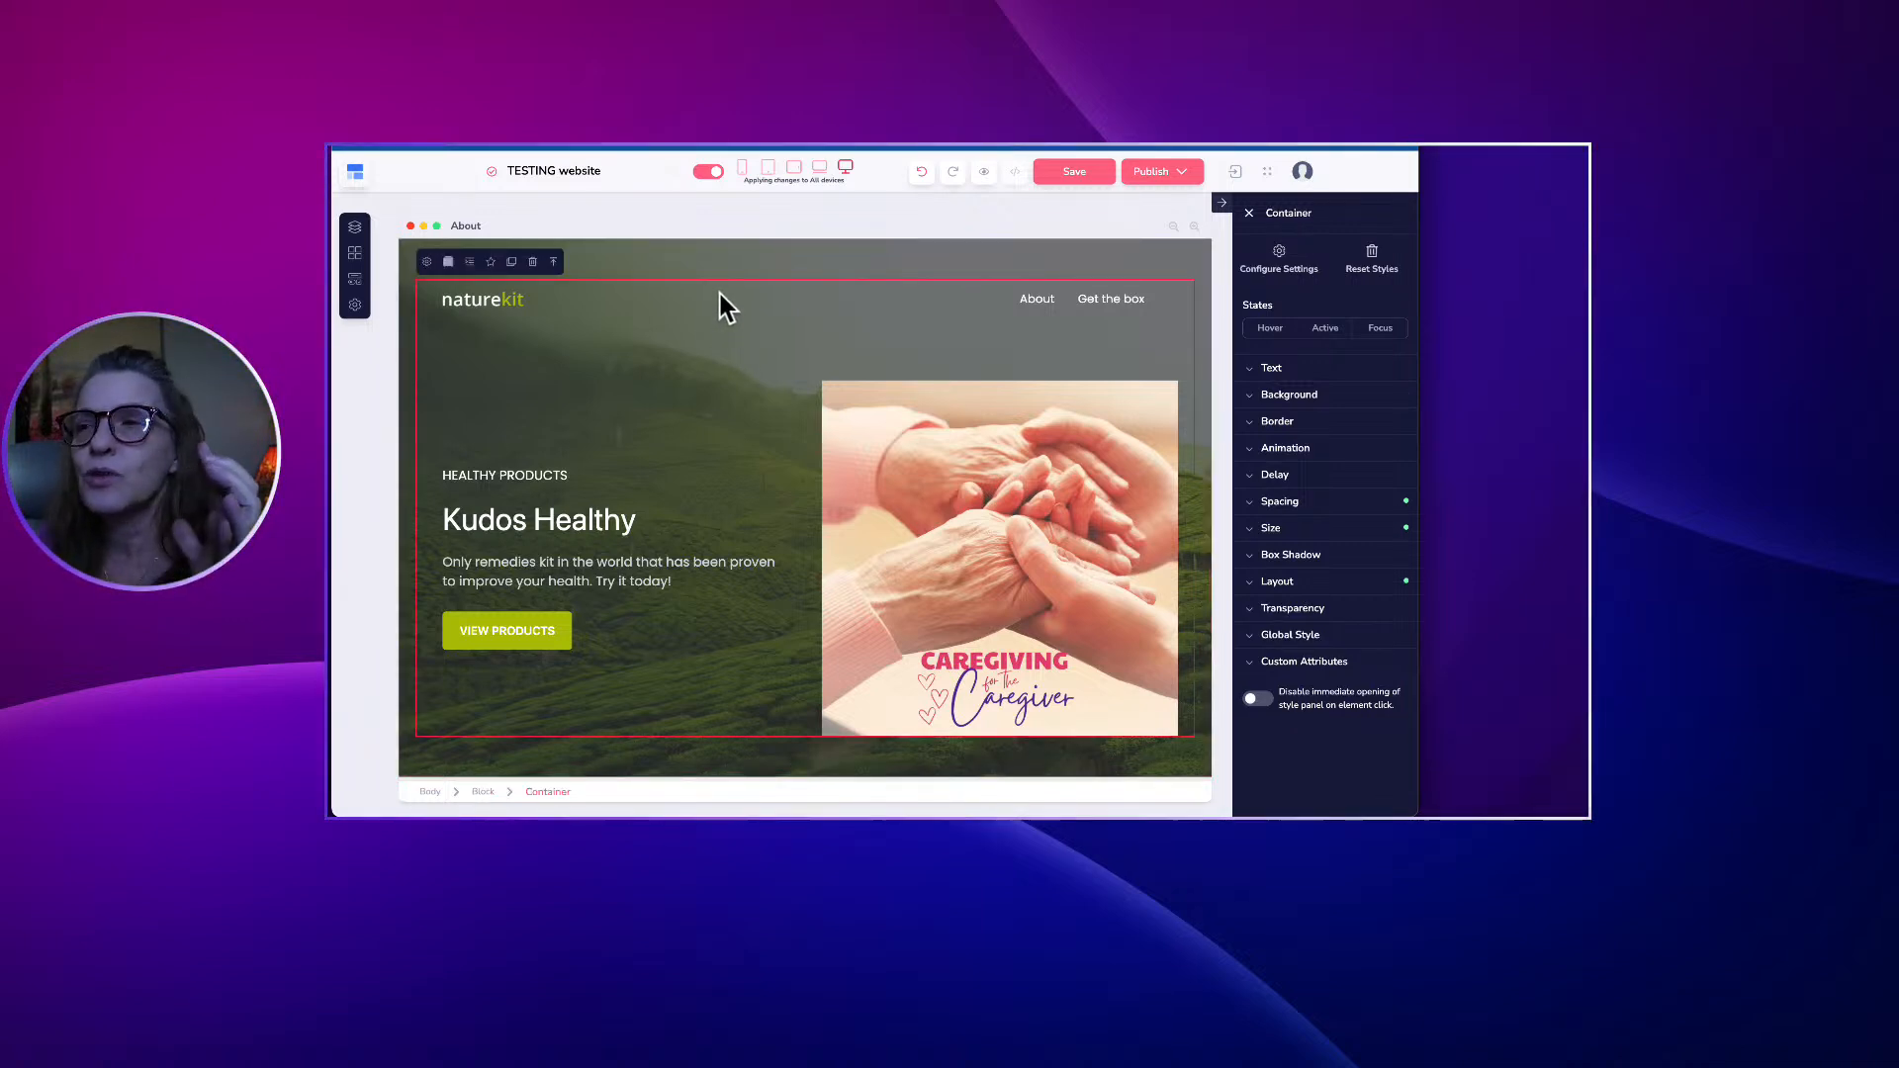
left_click(684, 257)
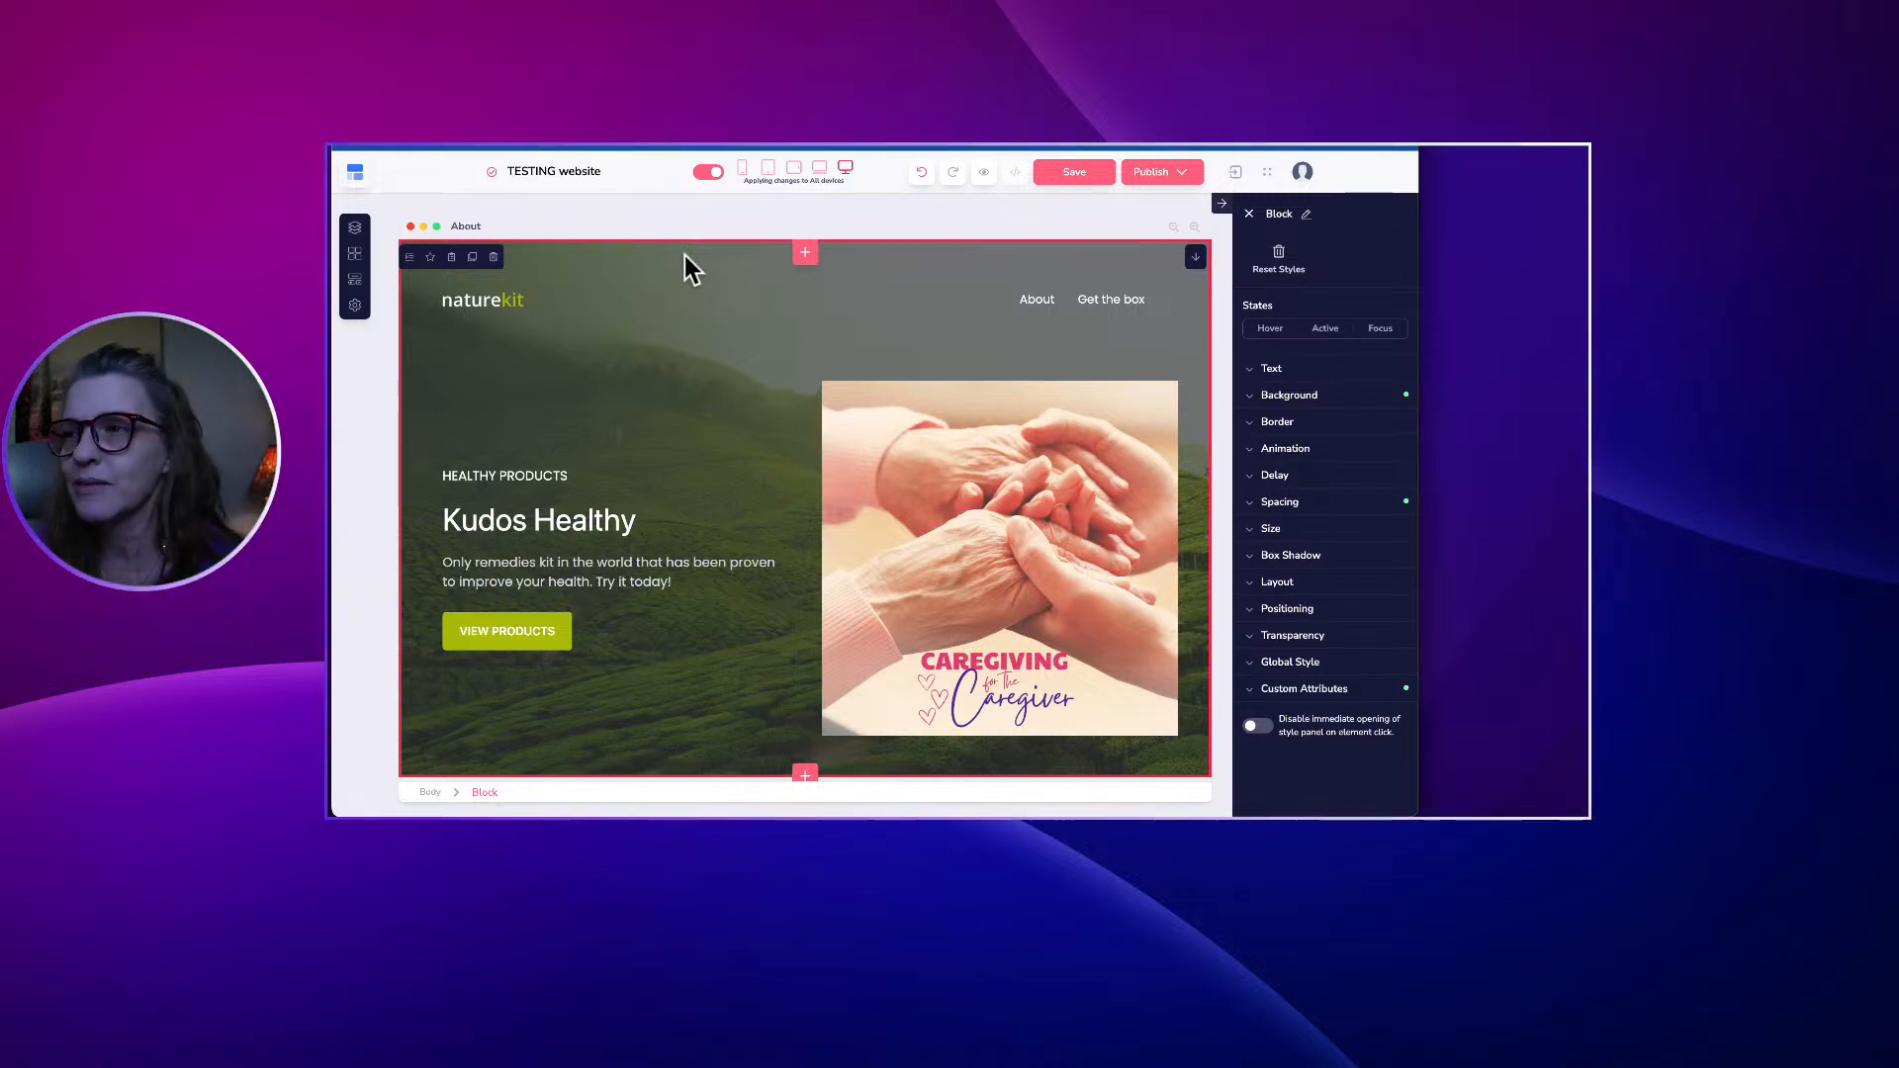
Insert an empty two-column Wireframe block above the Kudos Healthy hero.
left_click(804, 253)
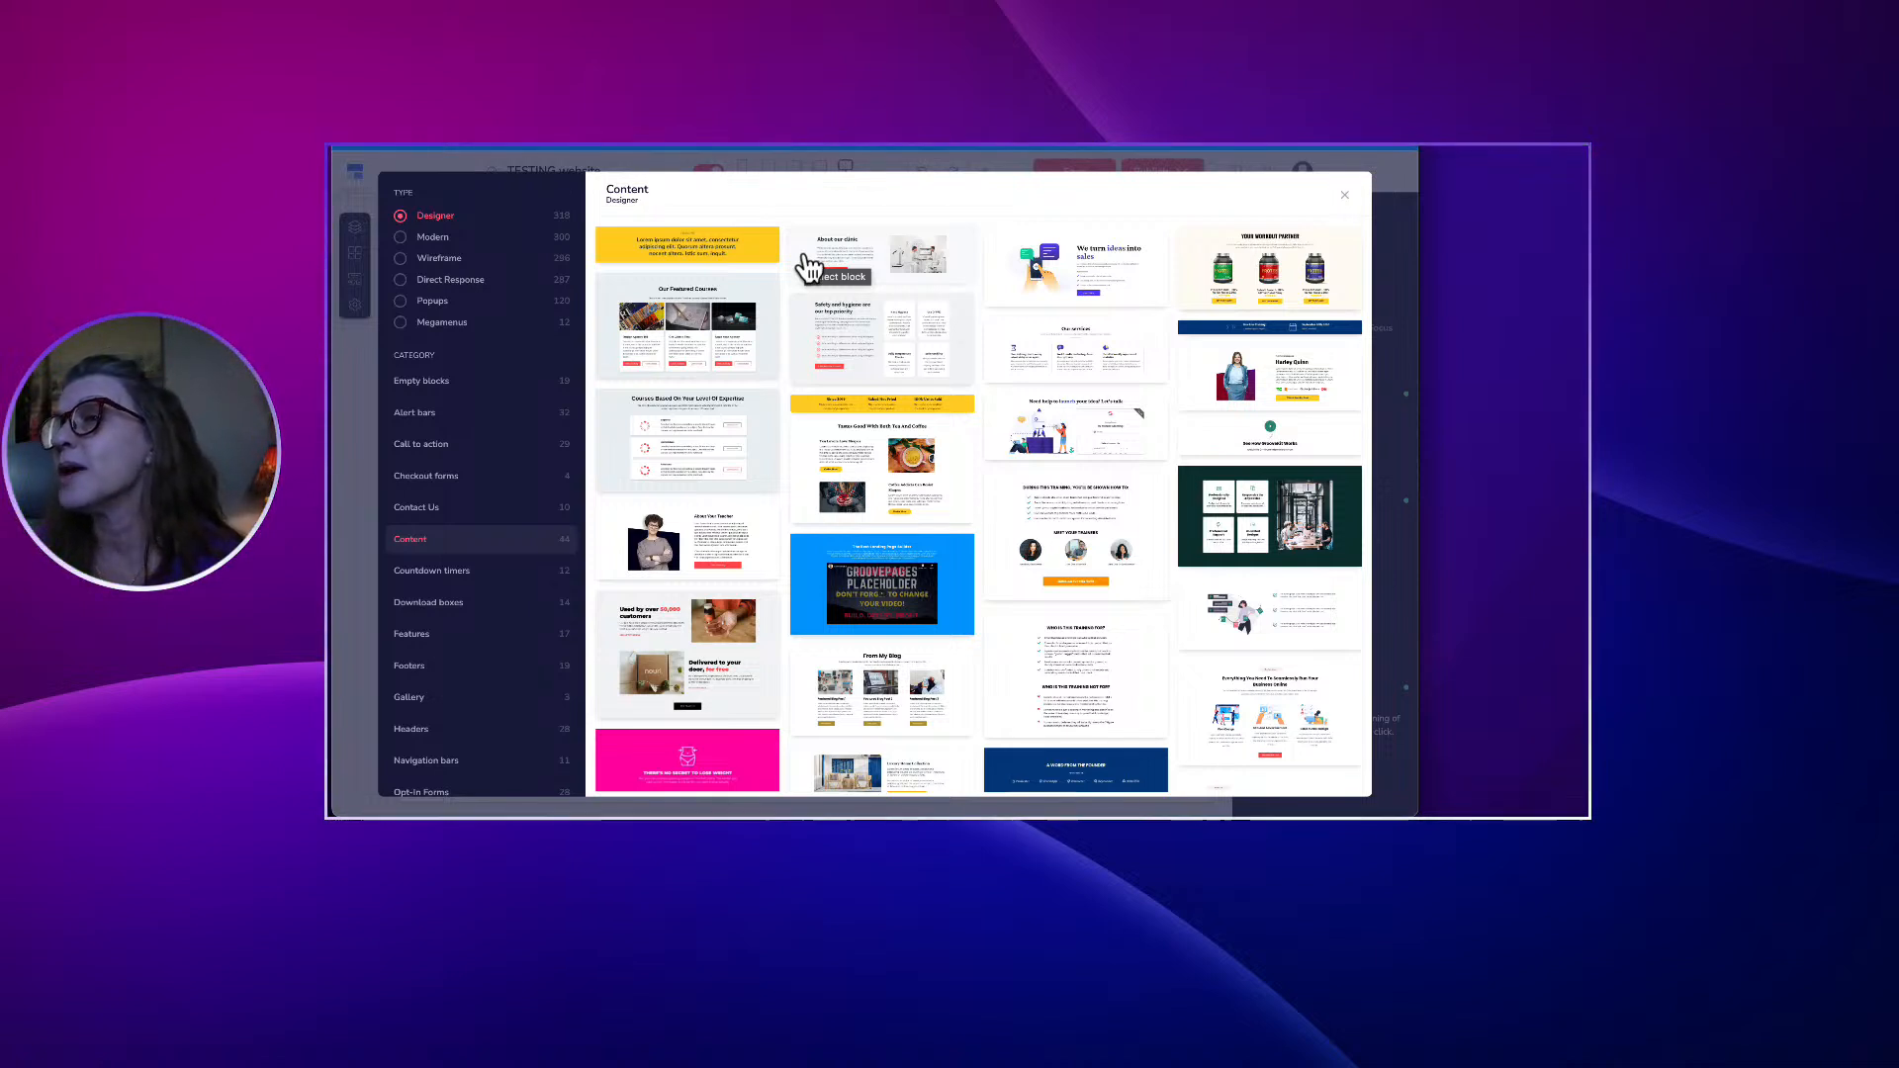
left_click(408, 259)
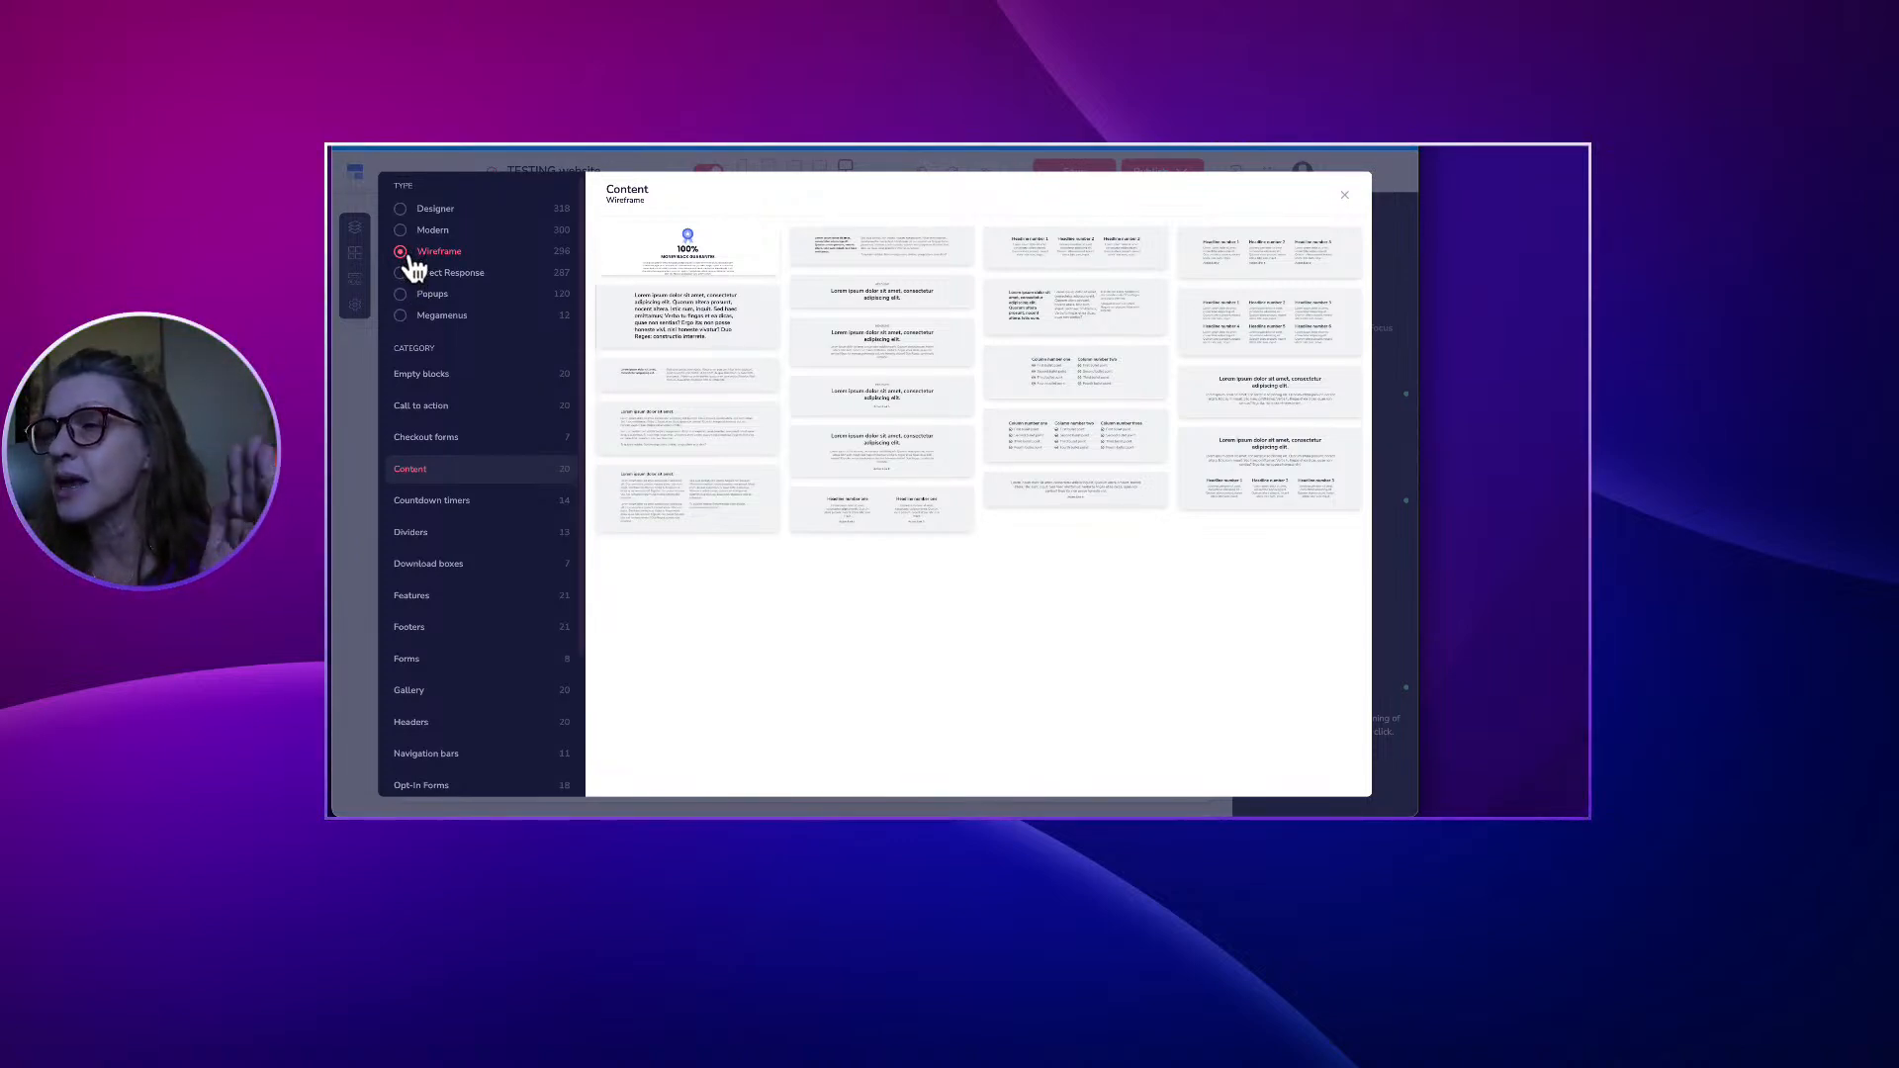
left_click(420, 379)
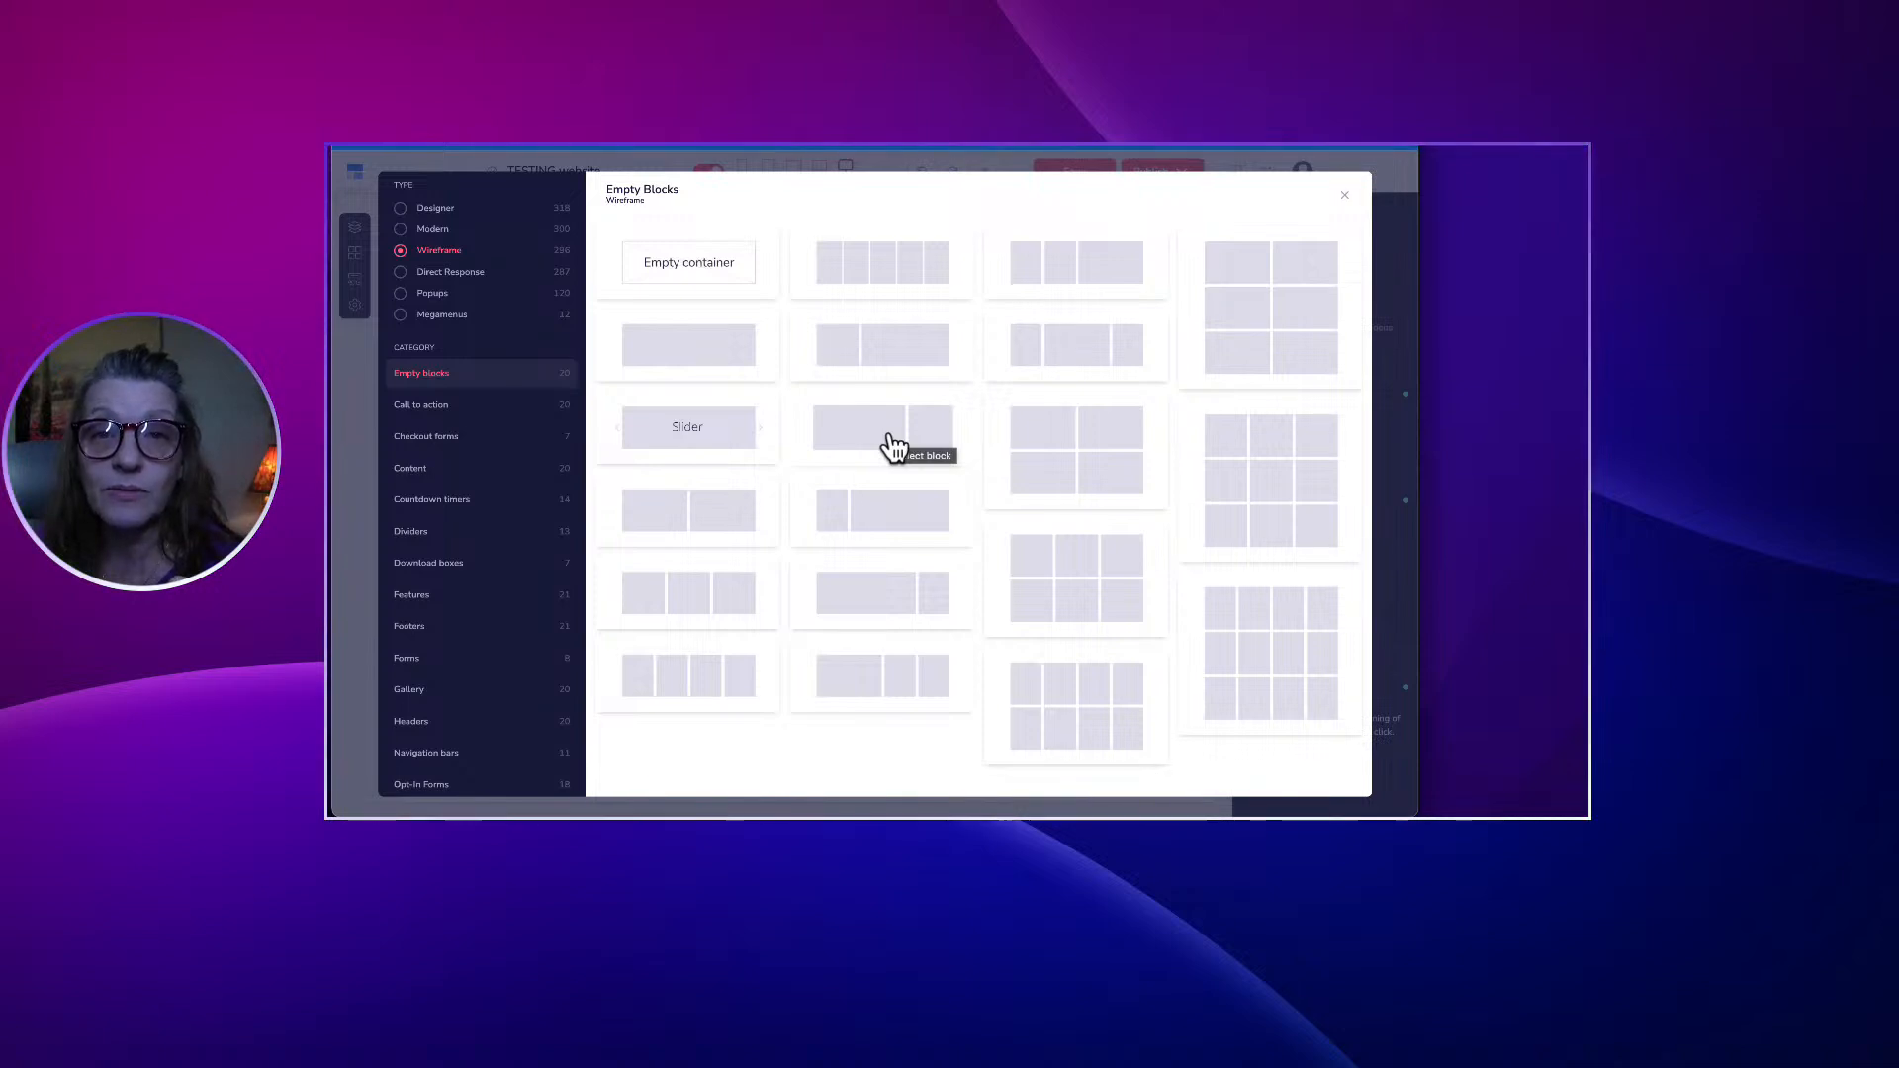
scroll(895, 448, "down", 1)
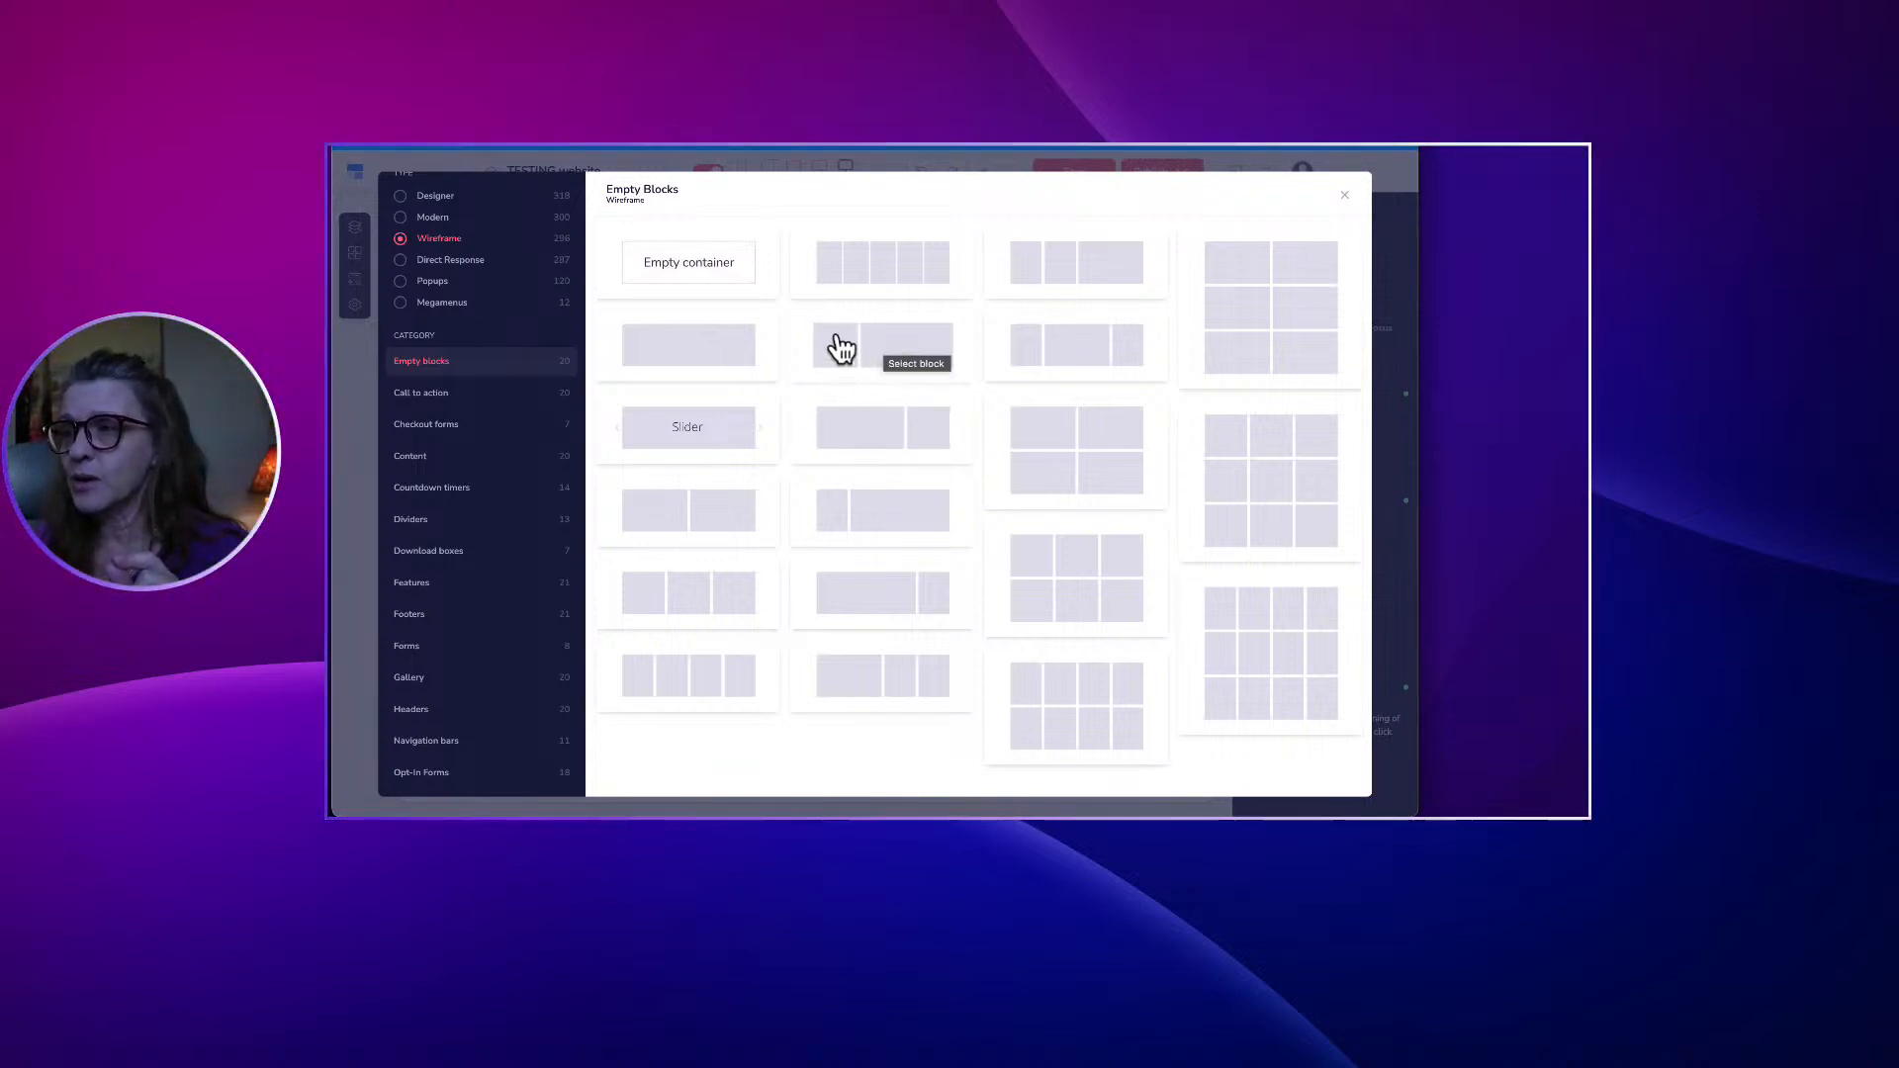
left_click(895, 348)
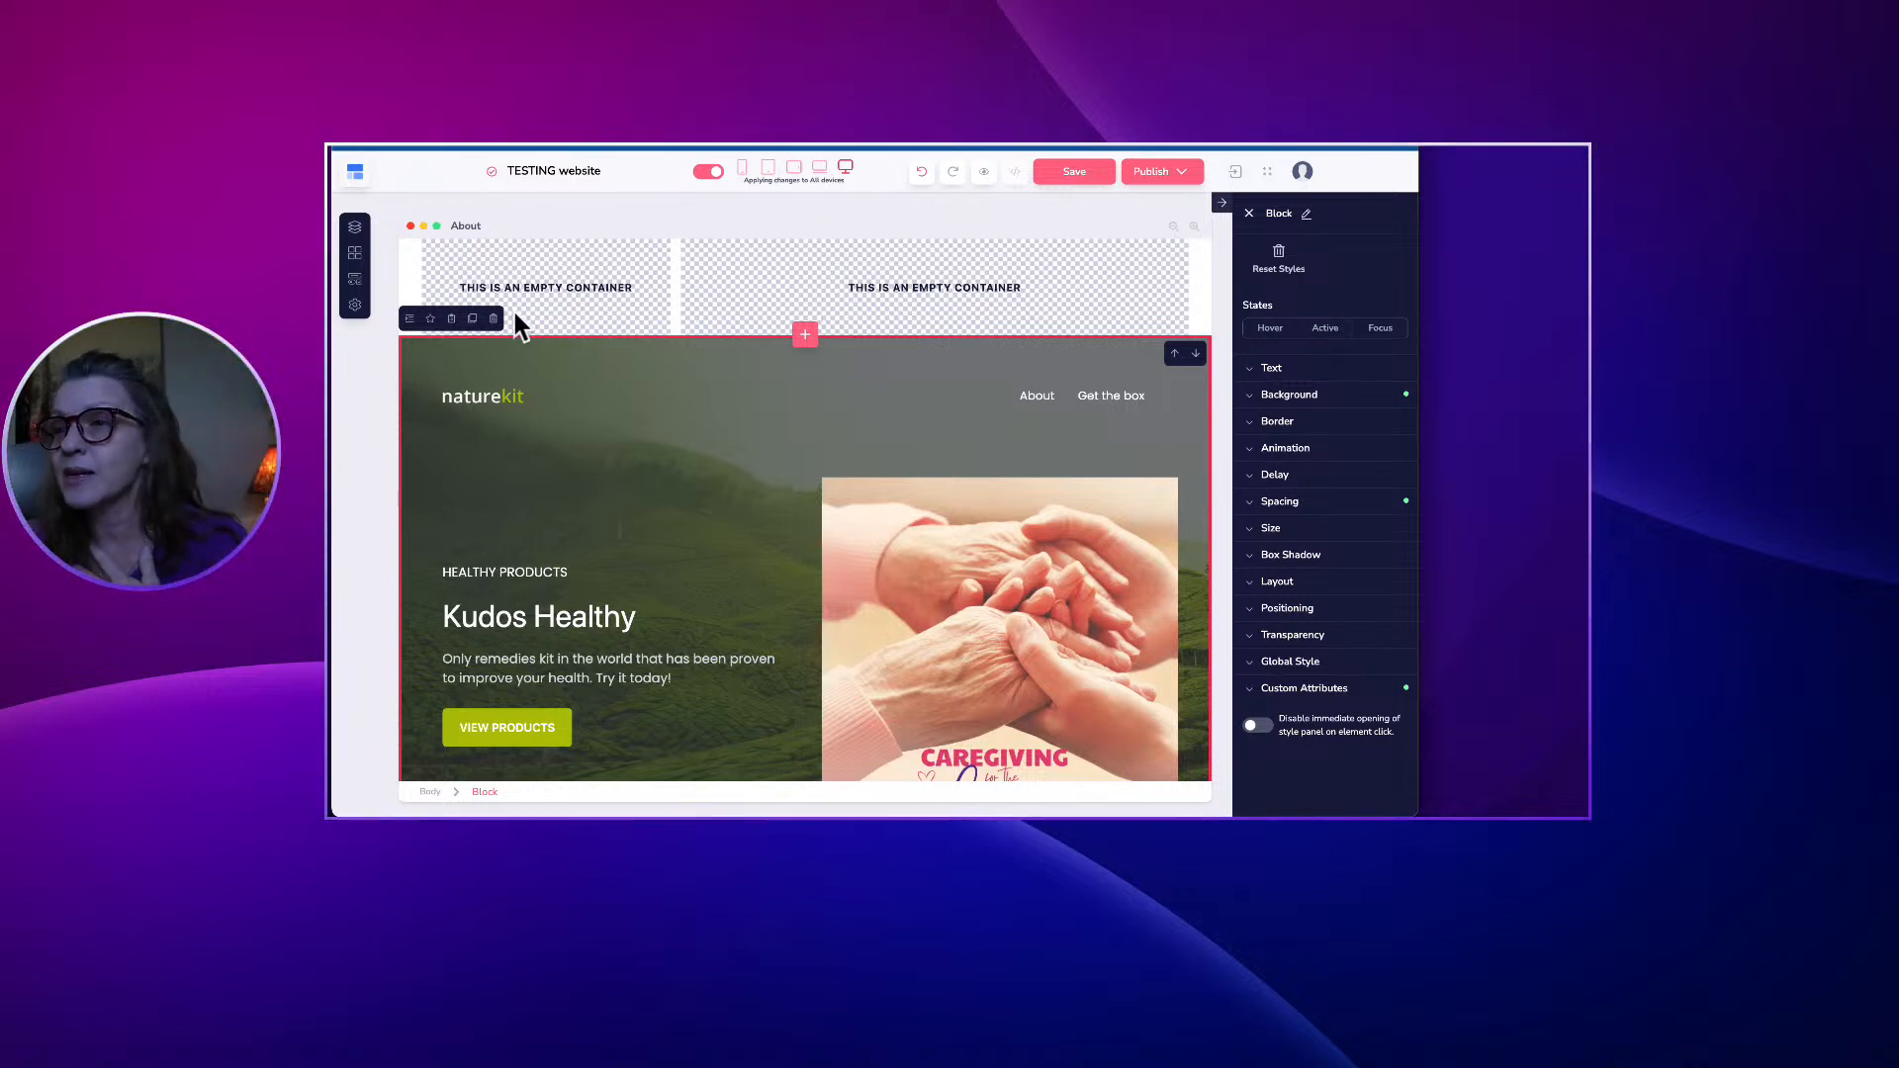
Drop a Media Image placeholder into the new block's left column and delete the duplicate.
left_click(355, 280)
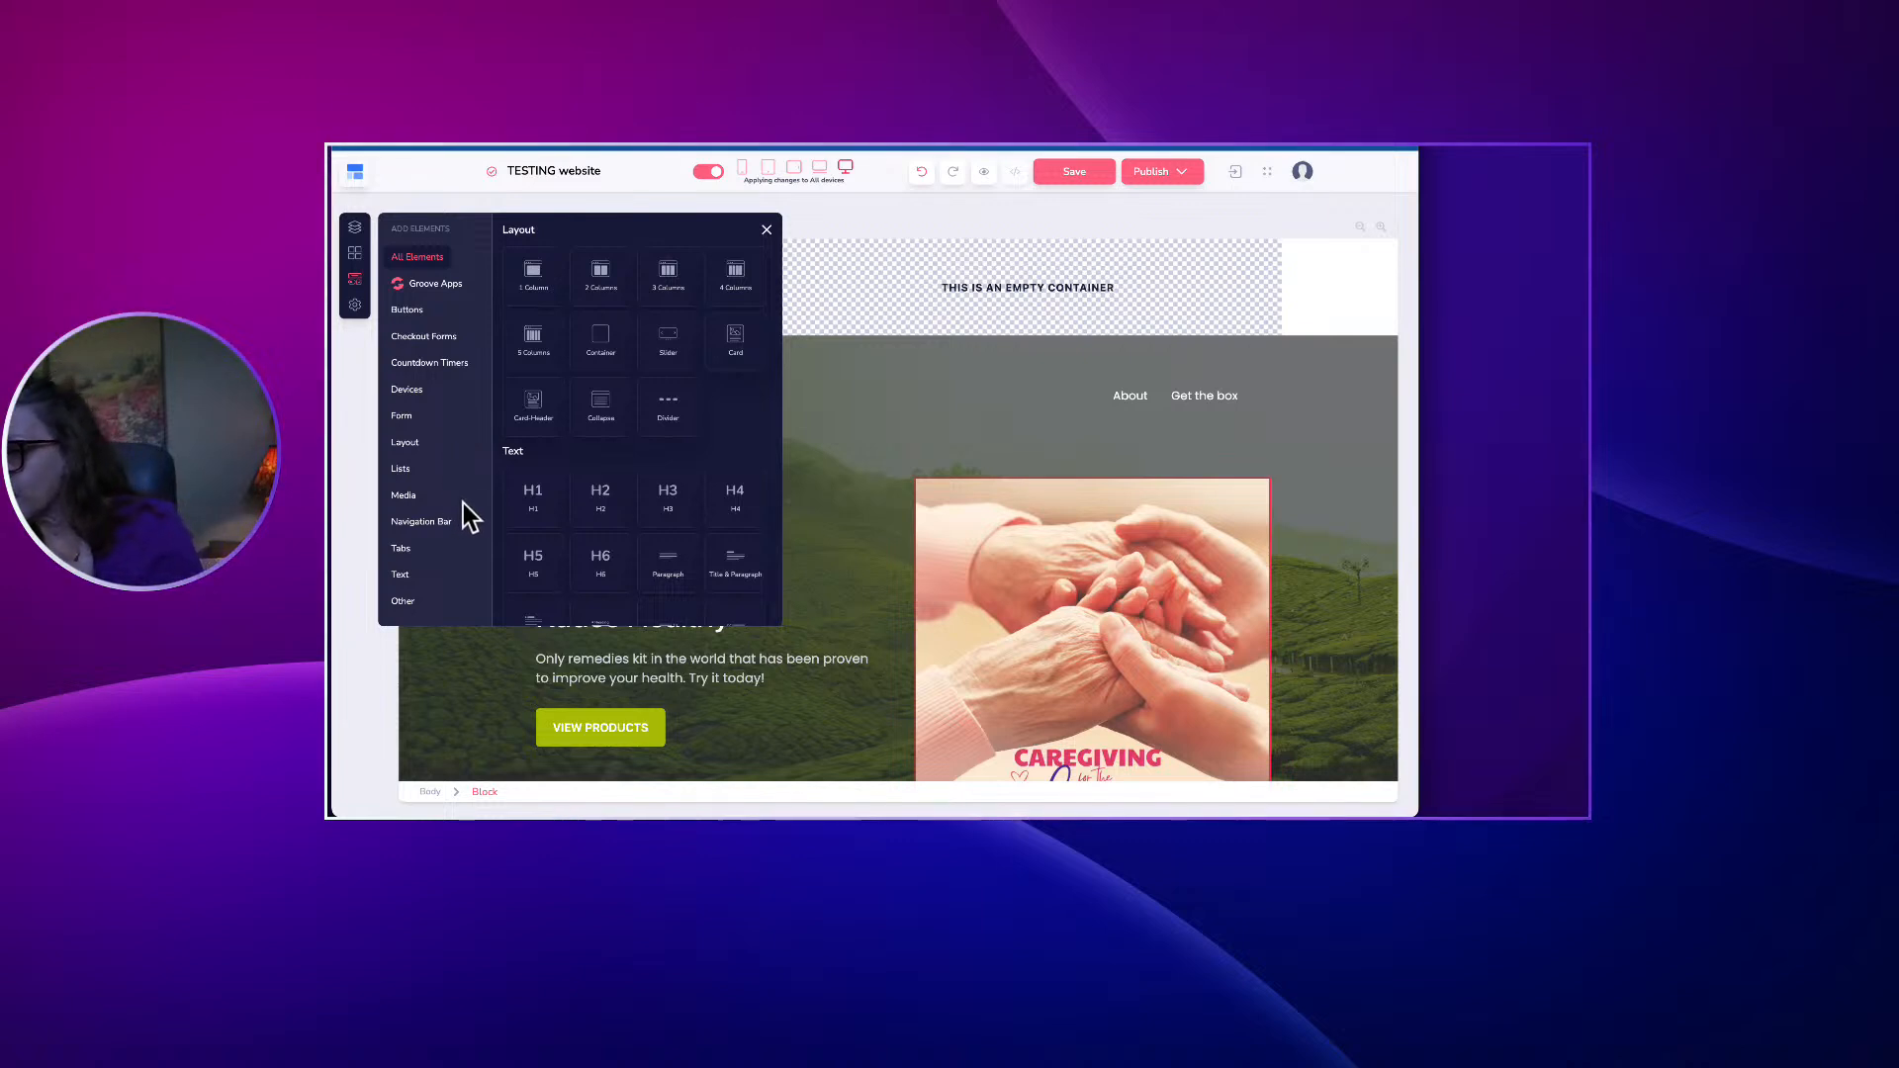
left_click(413, 500)
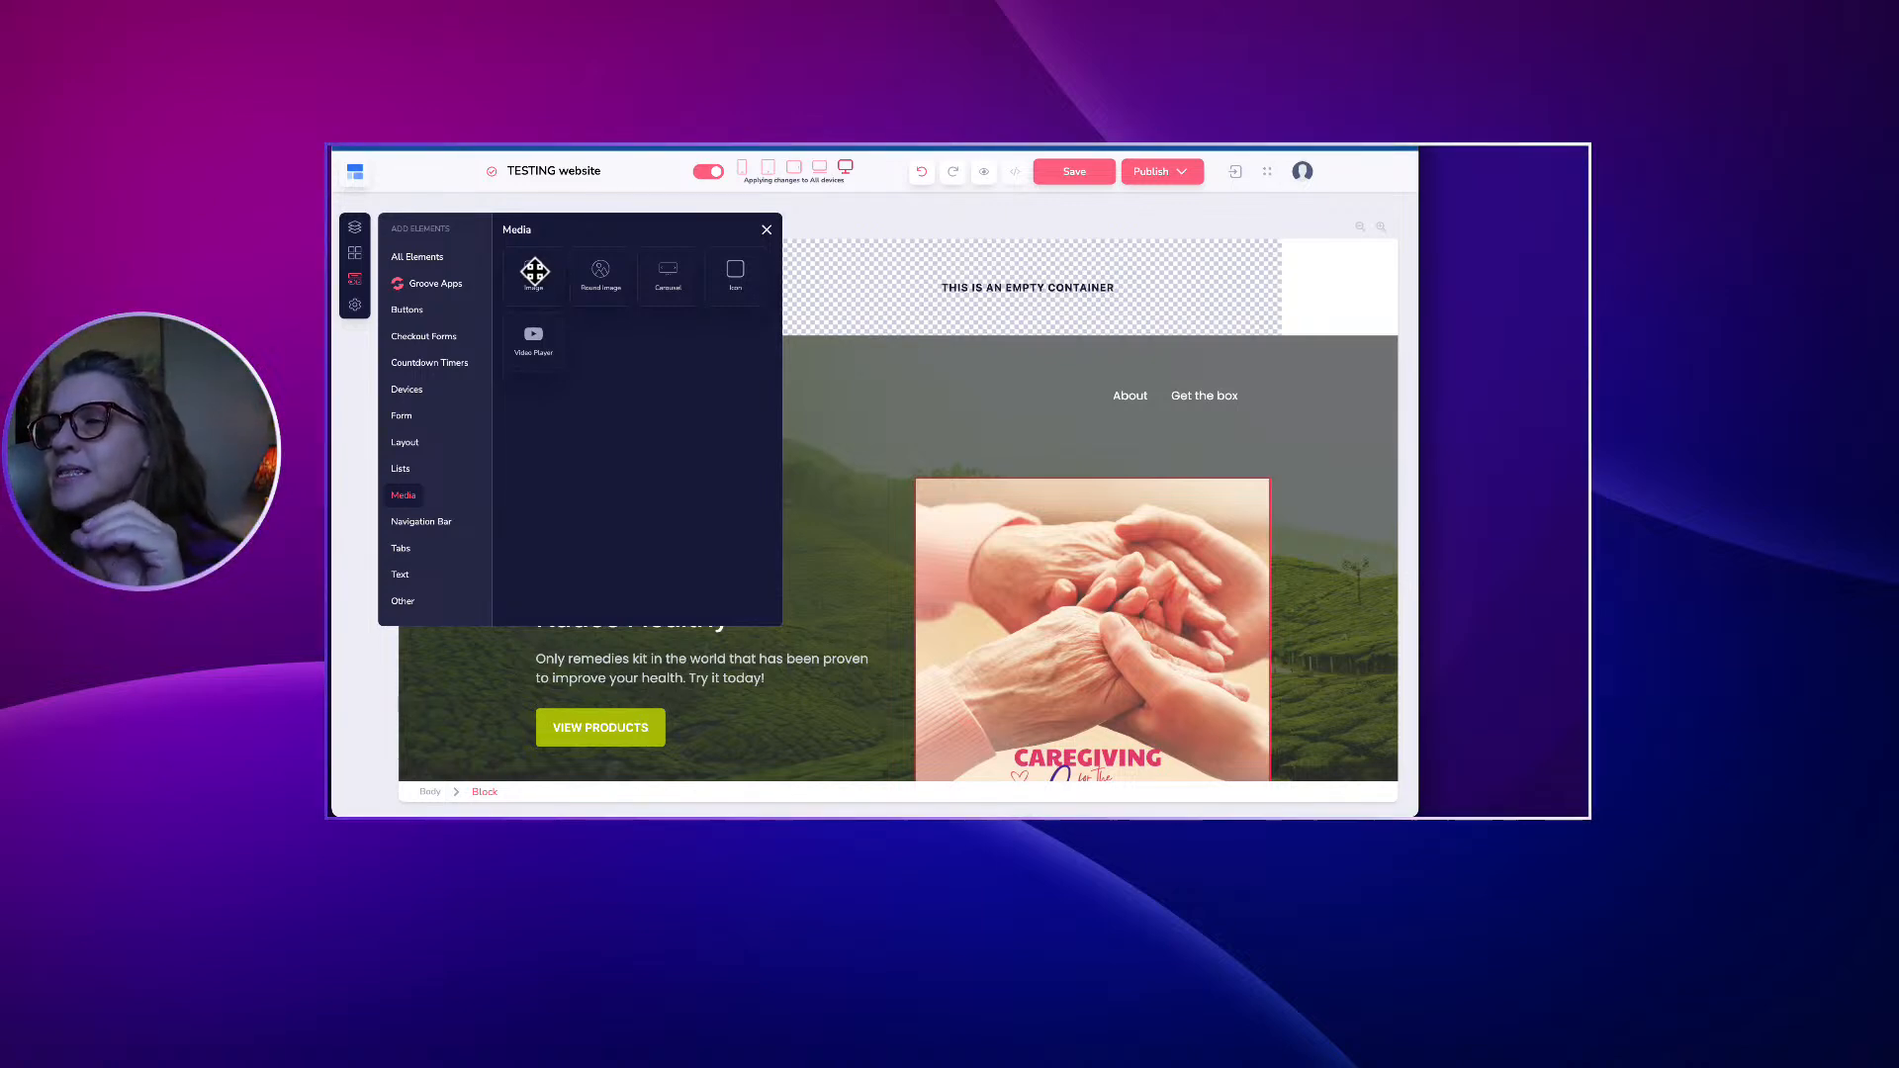
left_click_drag(533, 270, 620, 278)
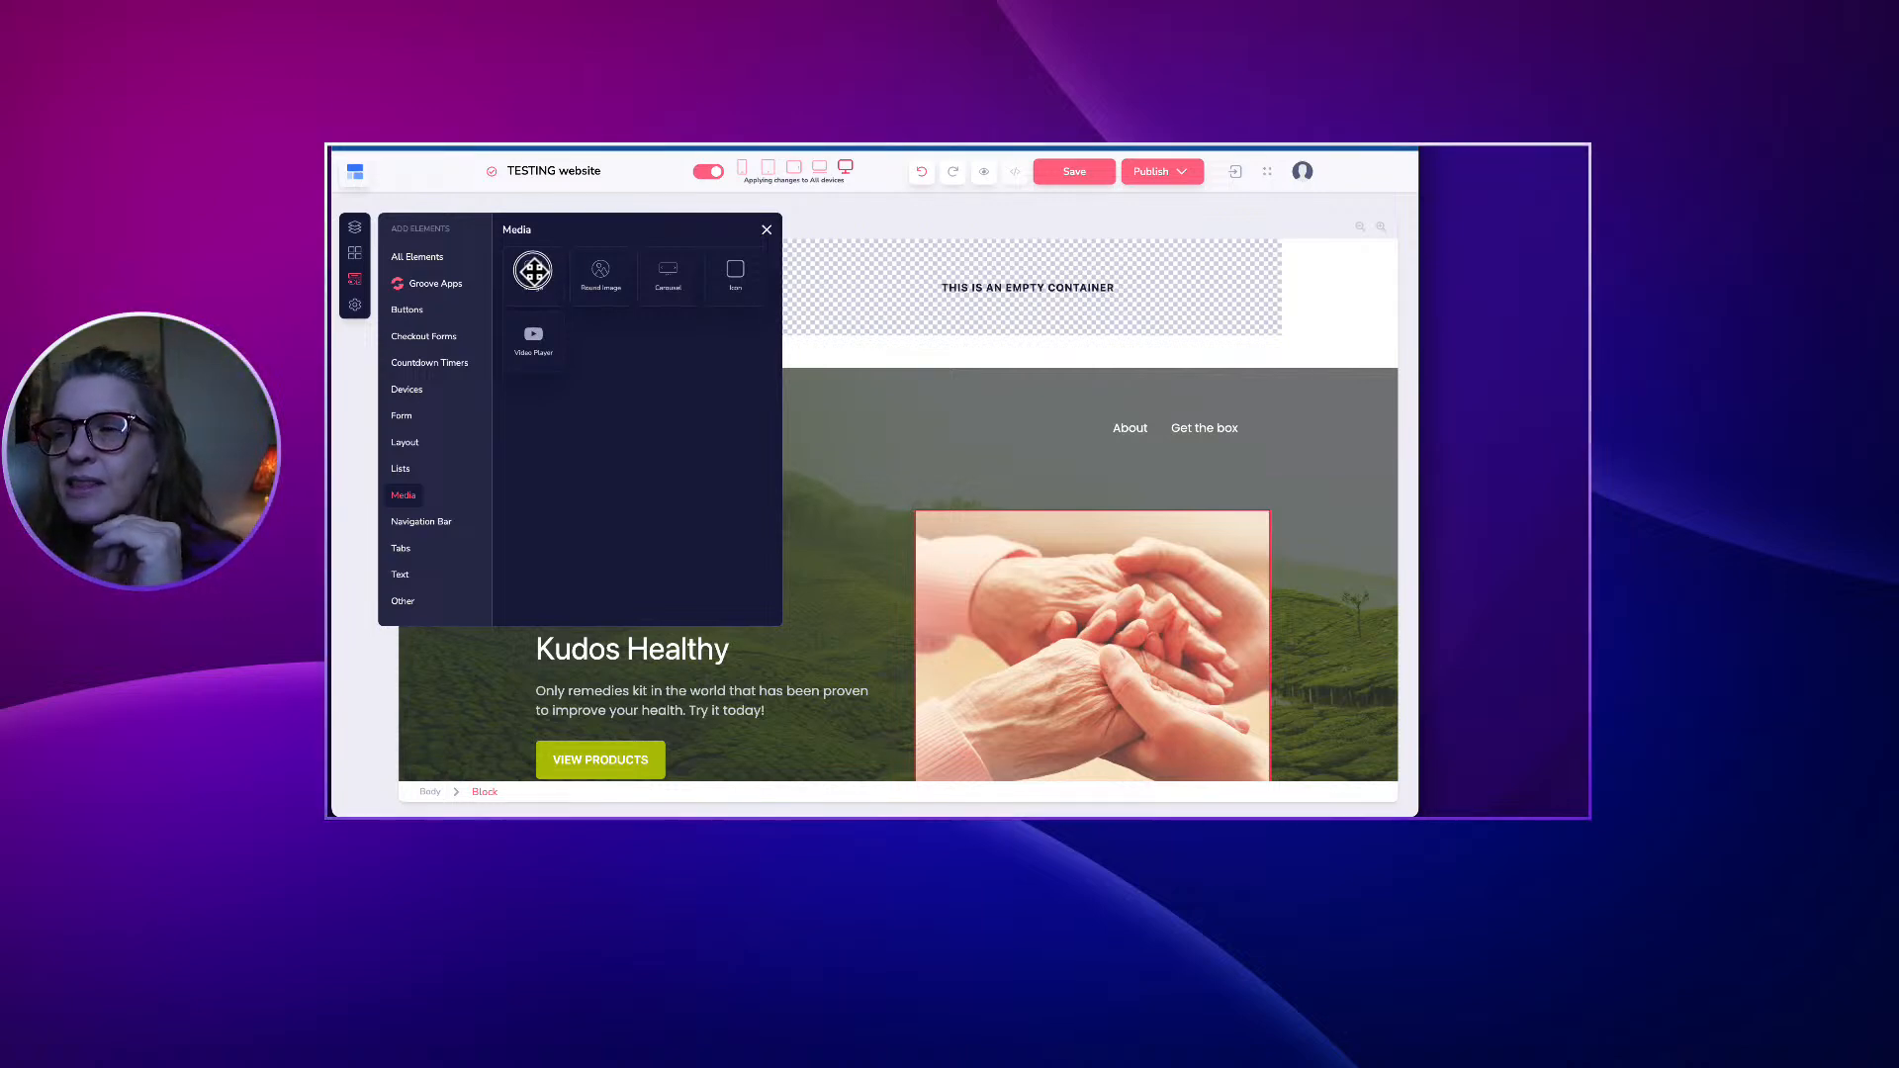
left_click_drag(533, 267, 623, 280)
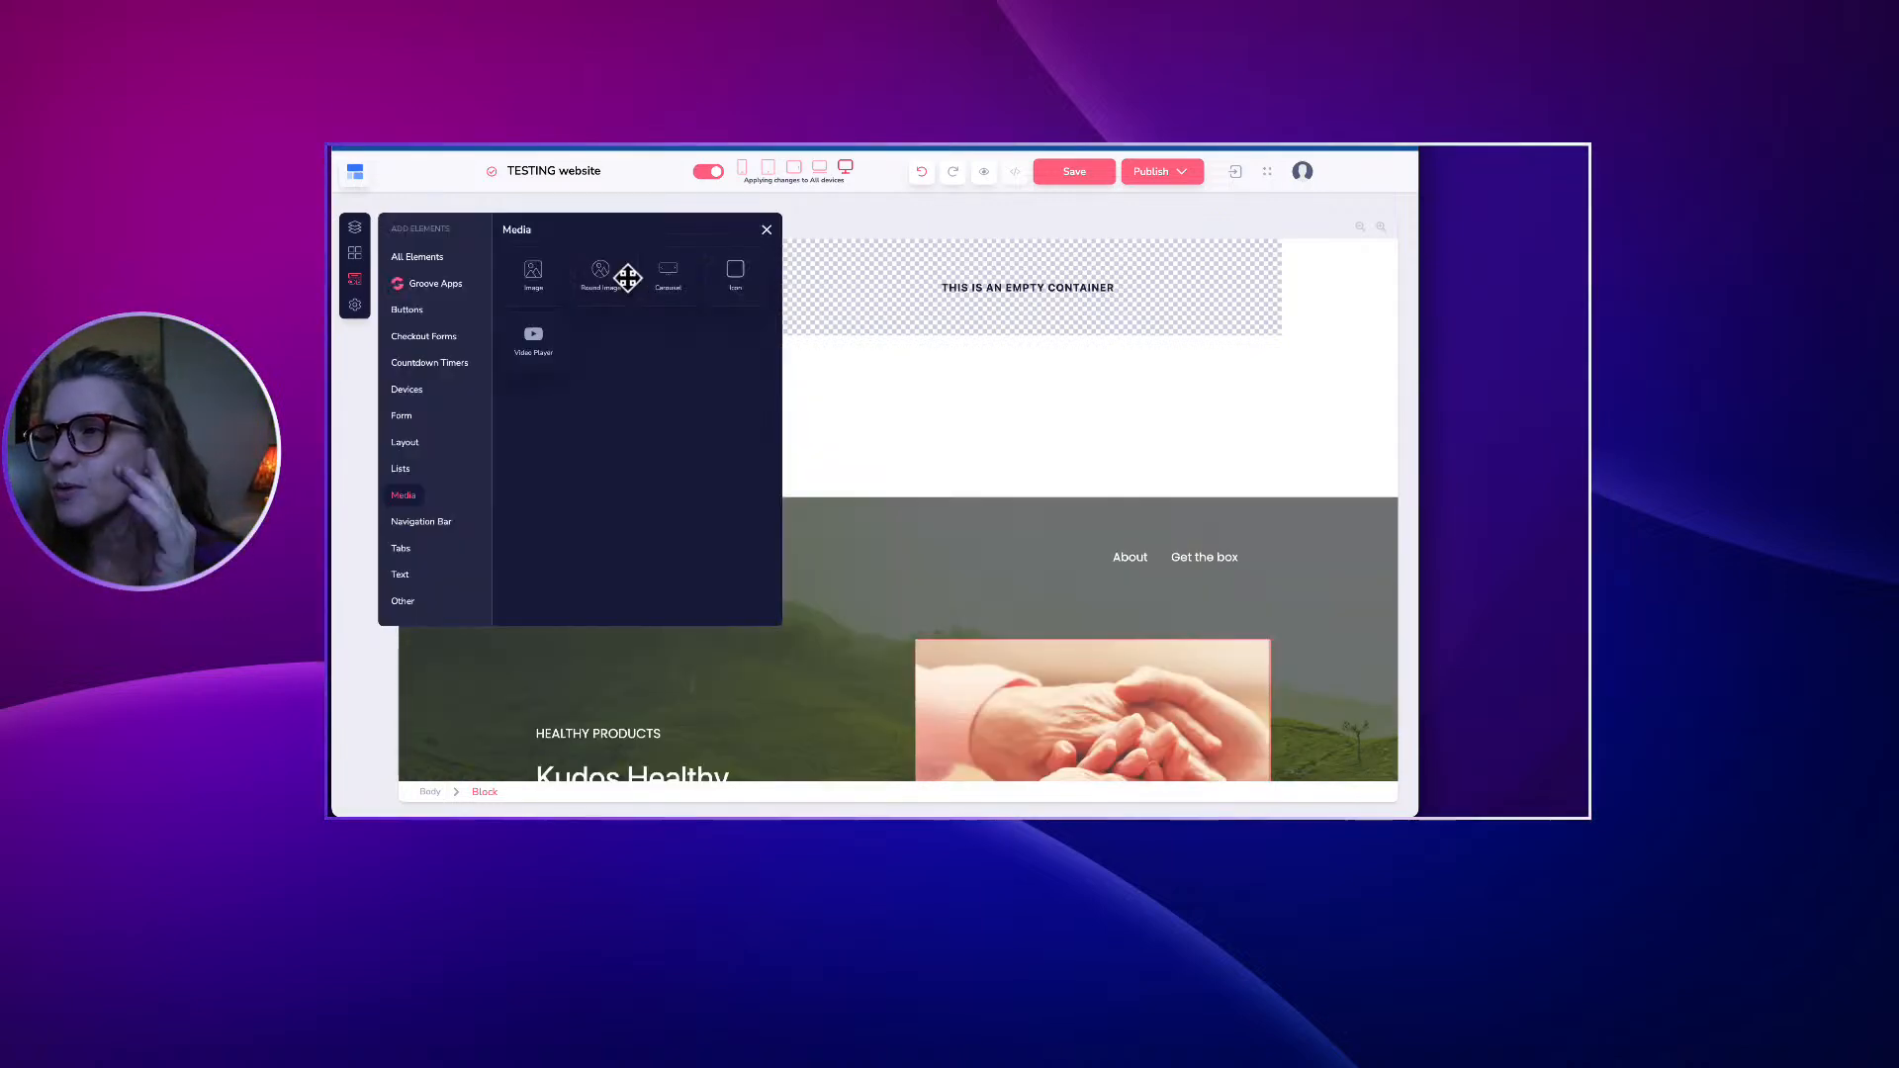
left_click(766, 238)
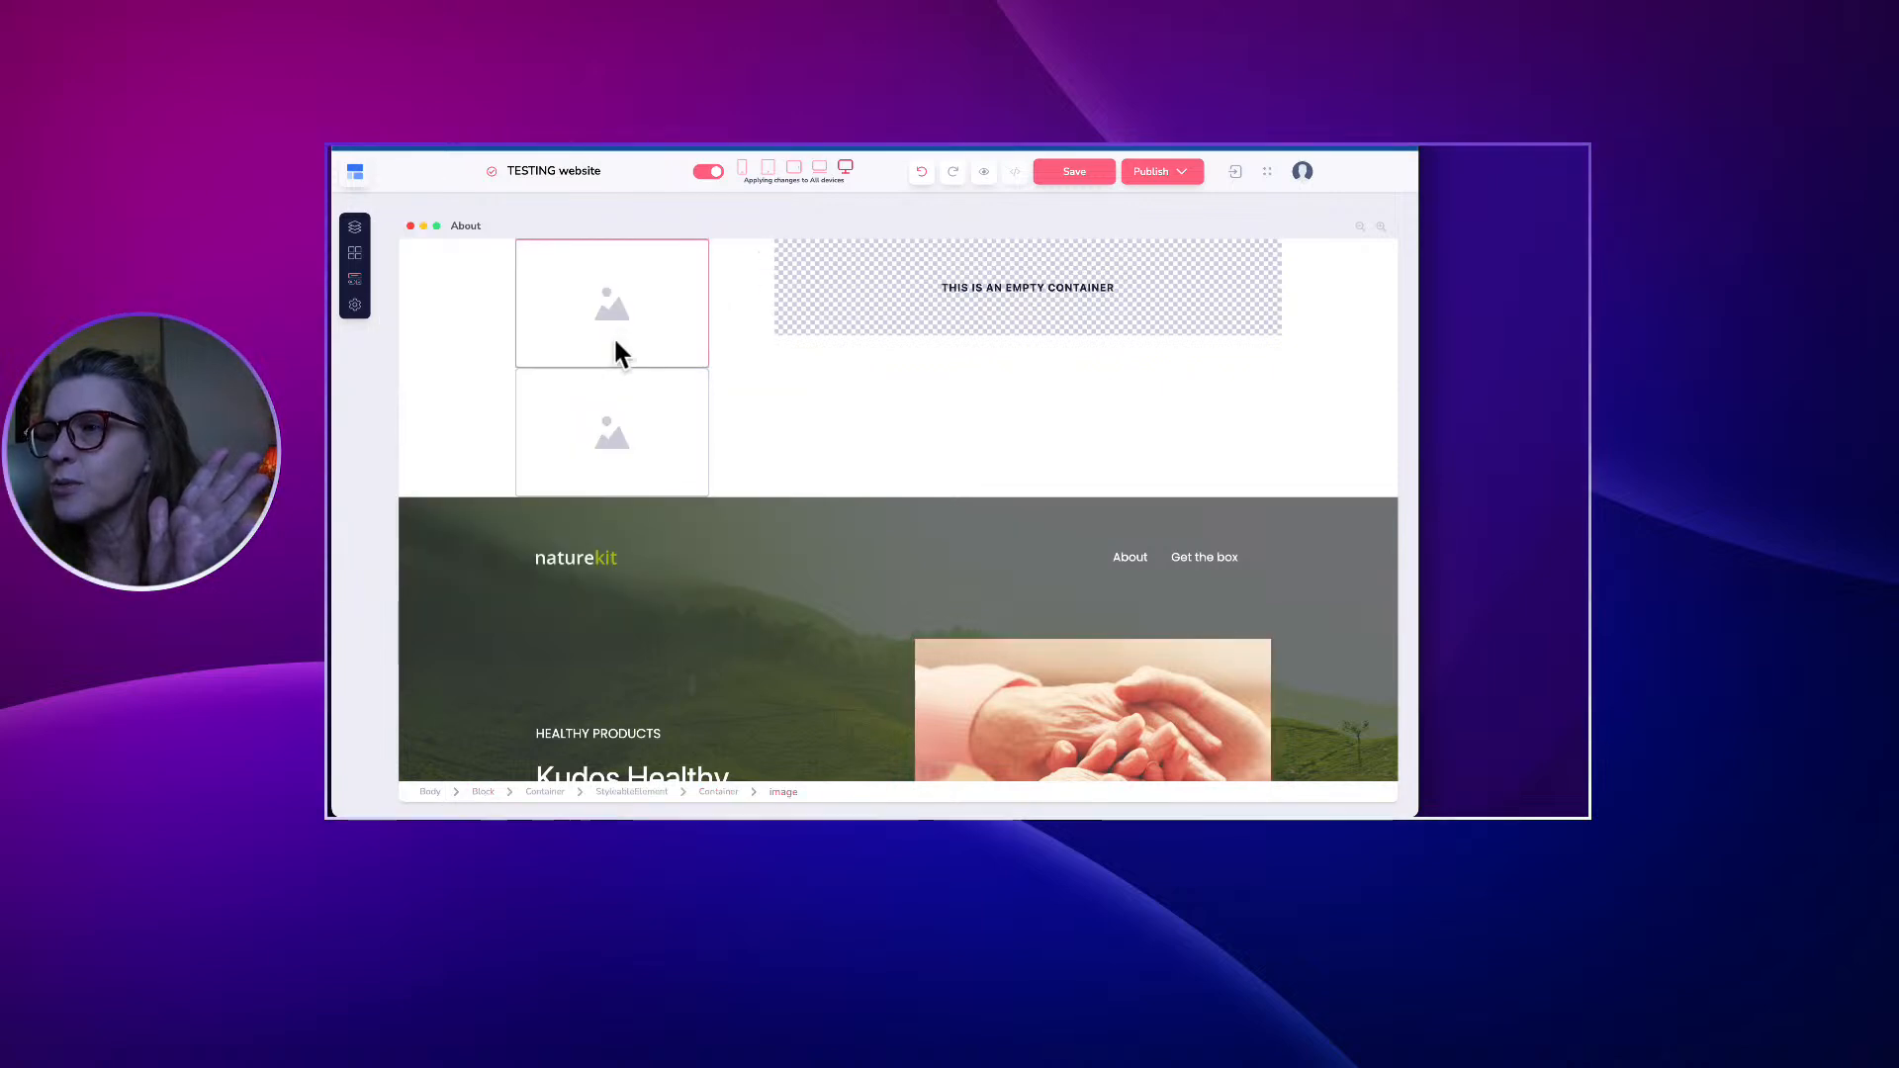
left_click(607, 411)
left_click(558, 349)
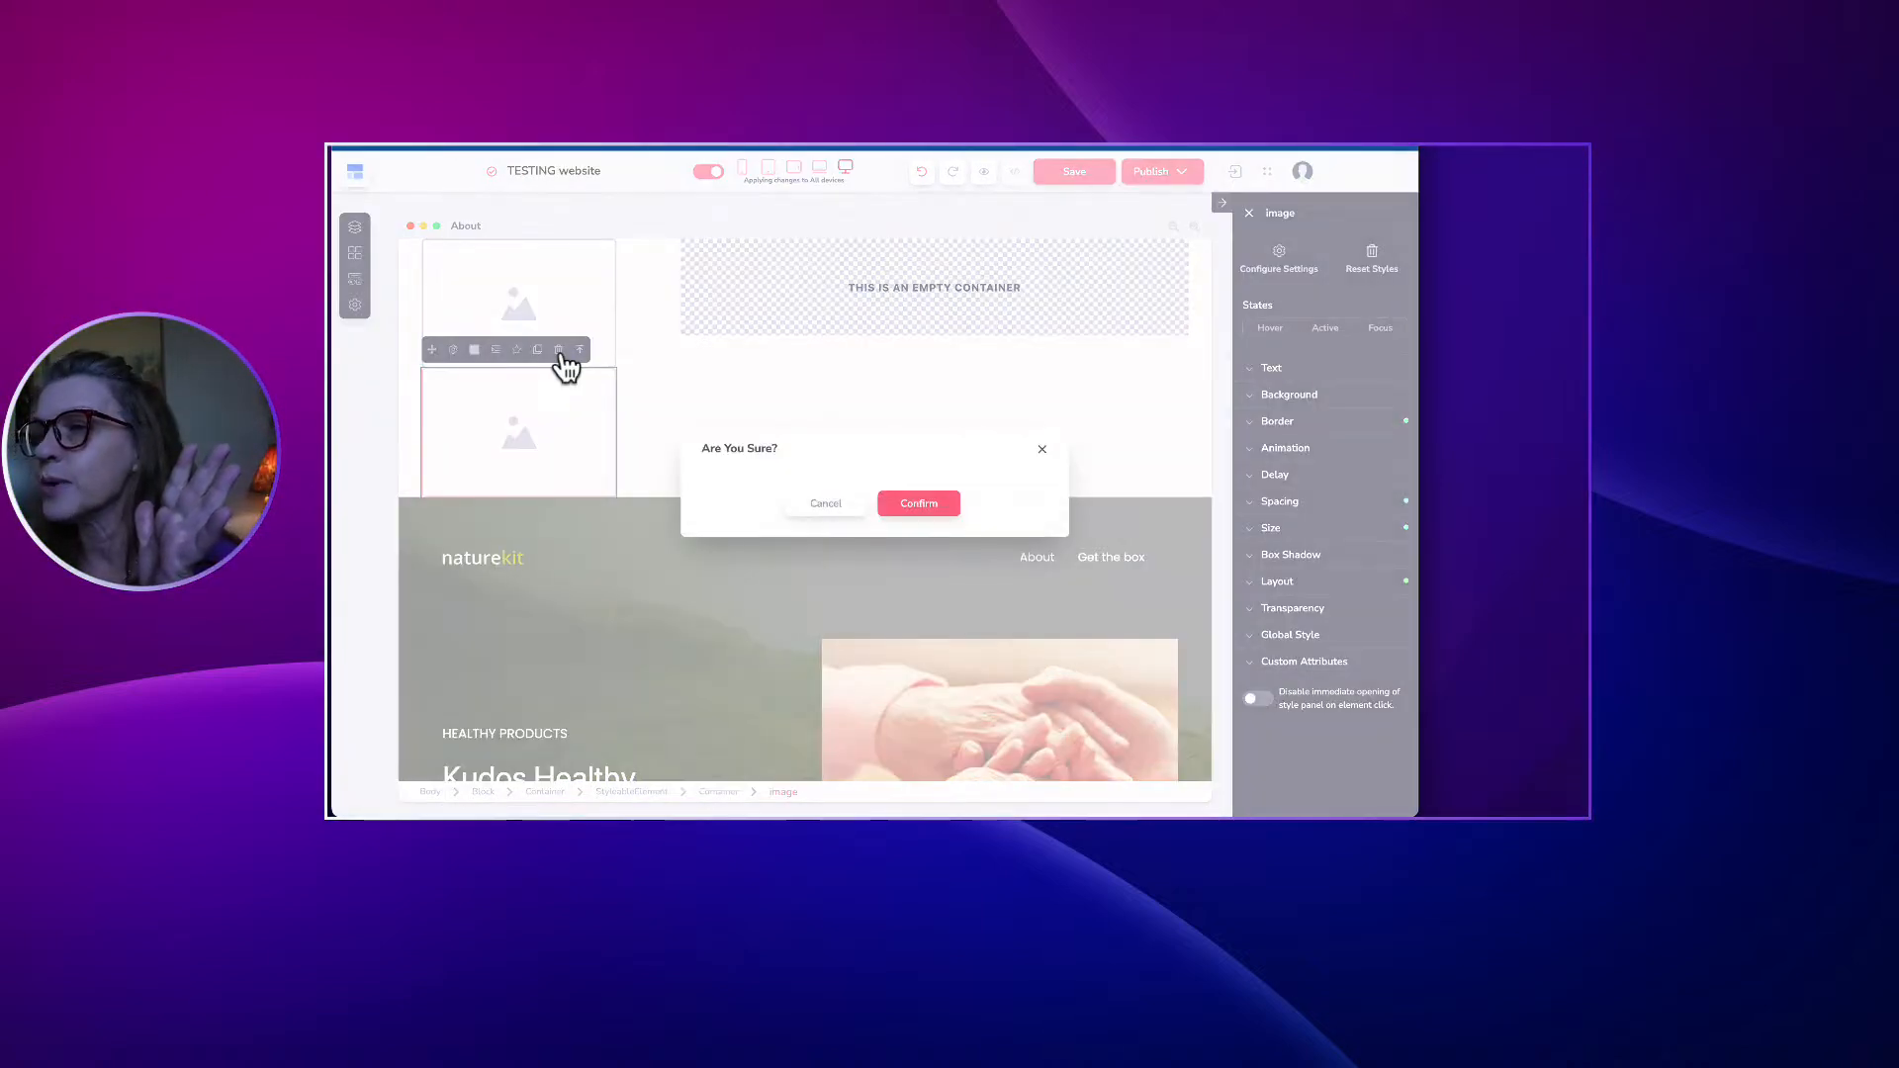
left_click(918, 503)
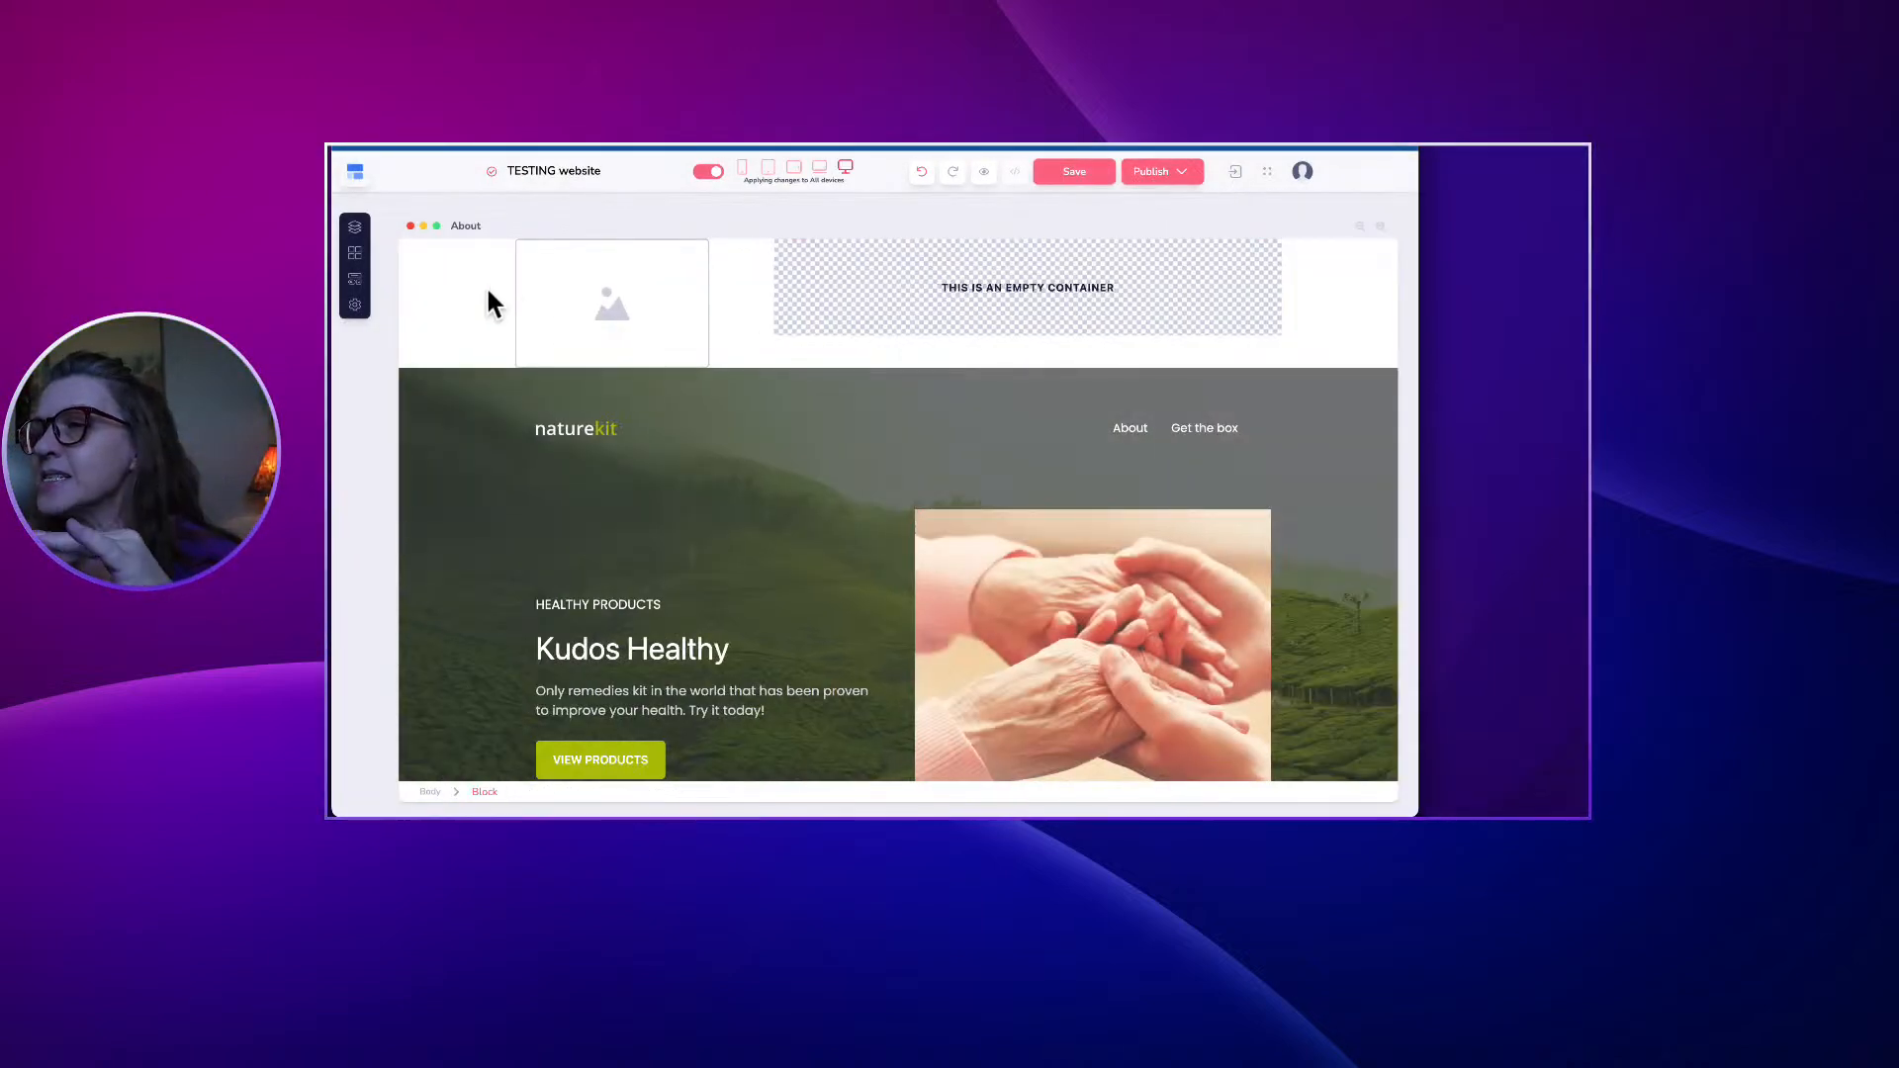
left_click(354, 281)
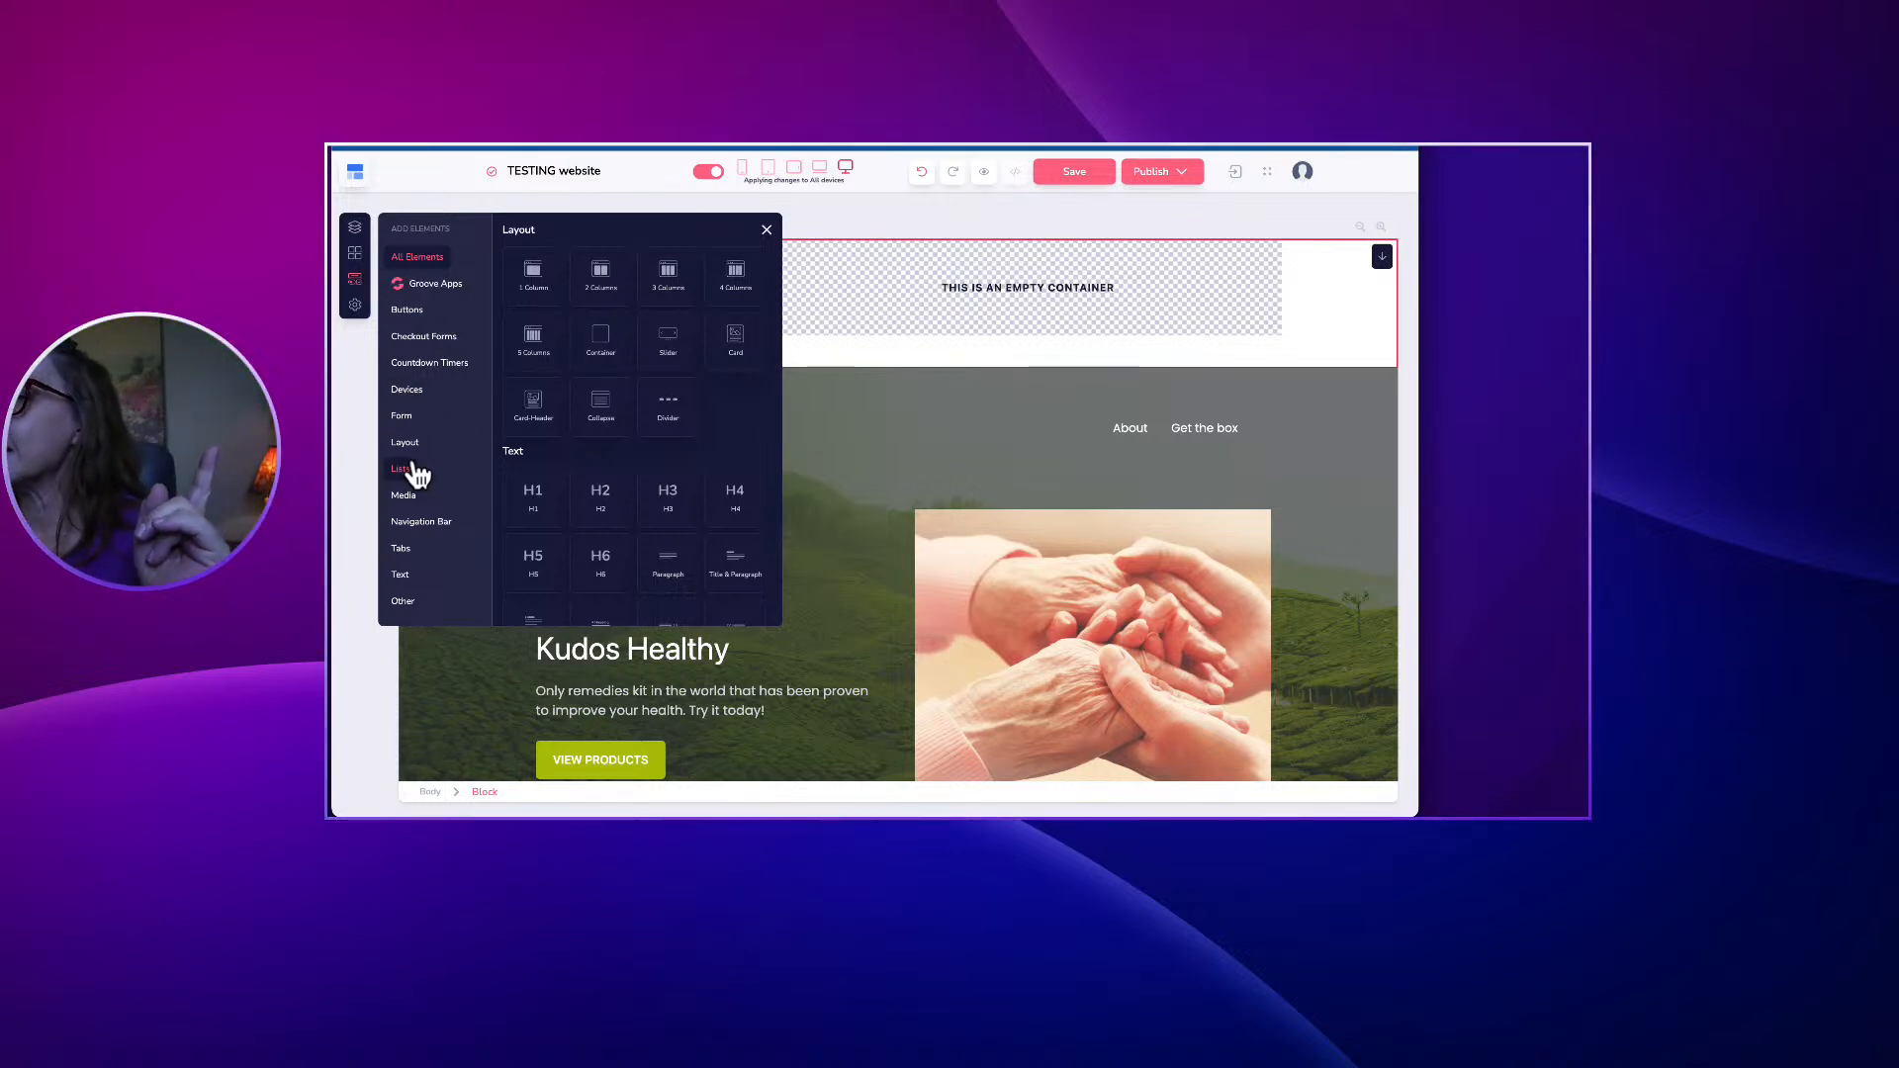
Add an H2 heading to the left column reading 'SIGN UP NOW FOR FREEBIE!'.
left_click(405, 576)
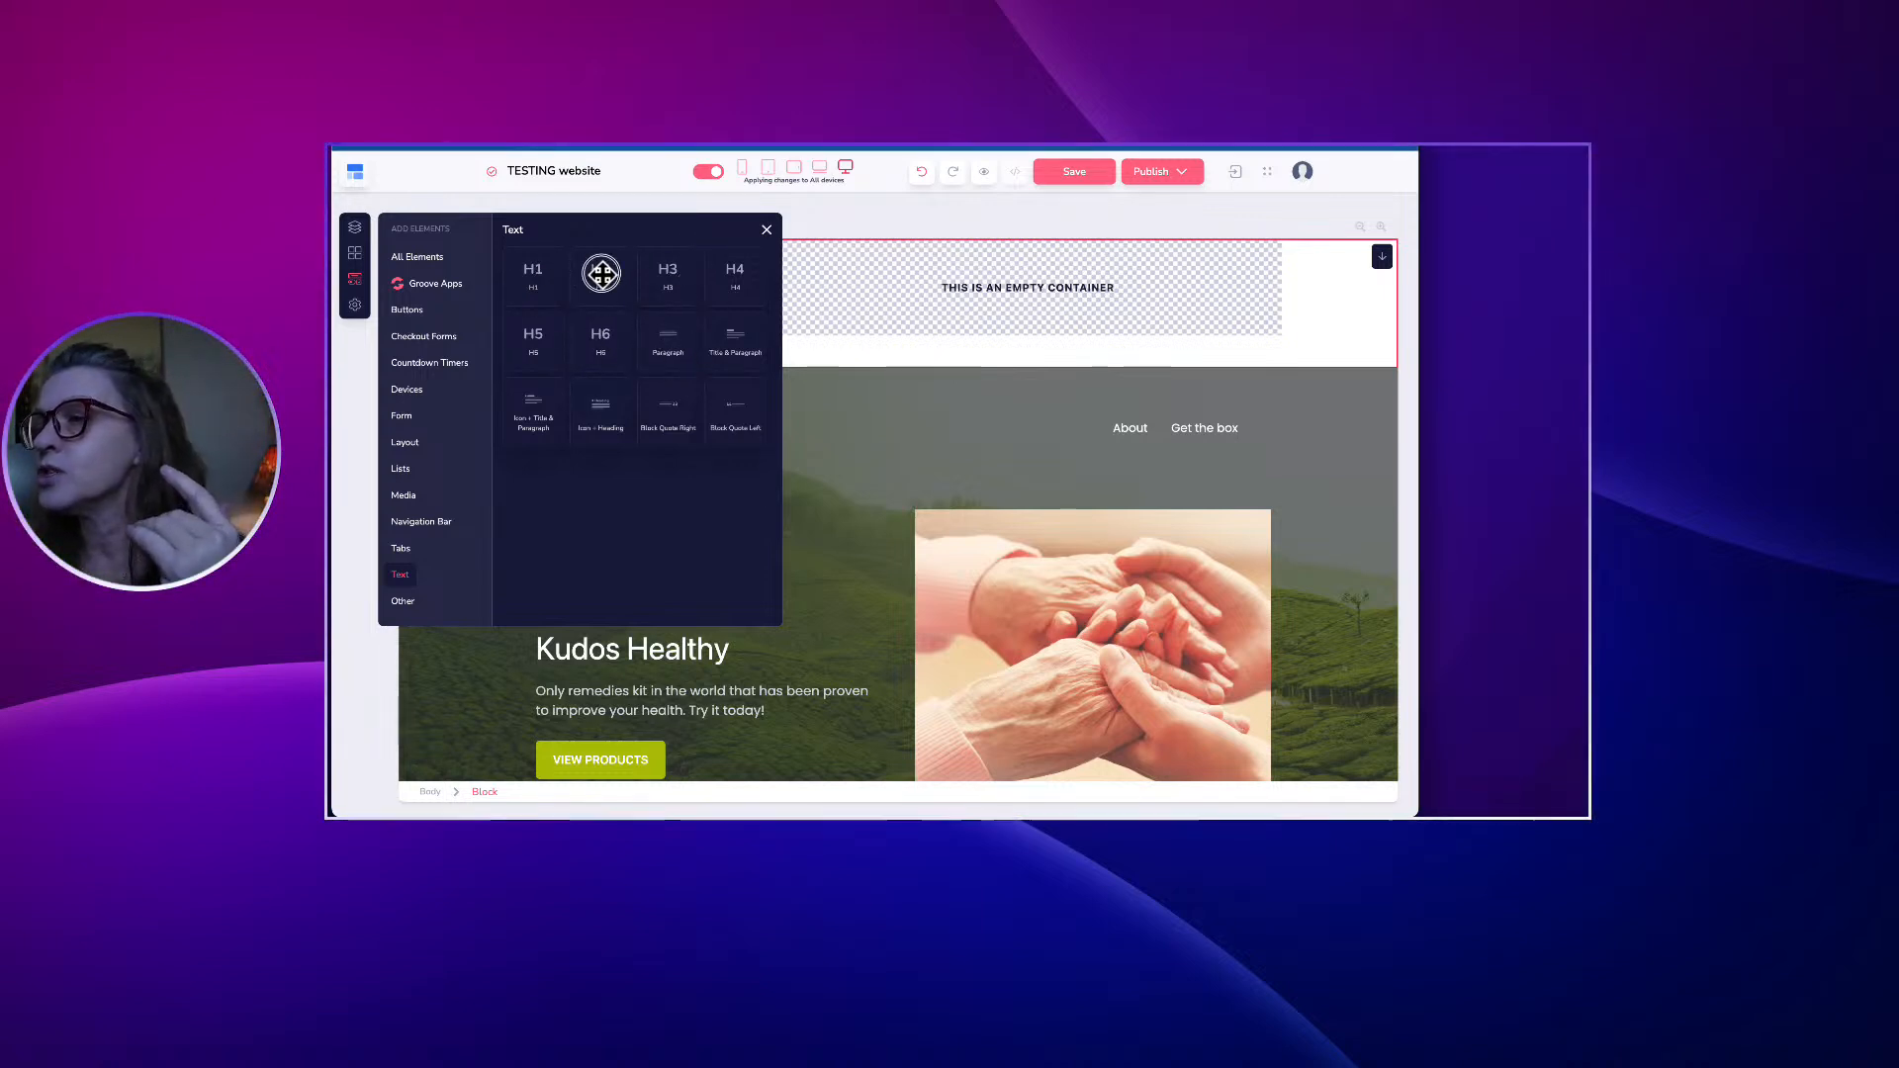
mouse_move(602, 274)
left_mouse_down()
mouse_move(657, 326)
mouse_move(584, 283)
left_mouse_up()
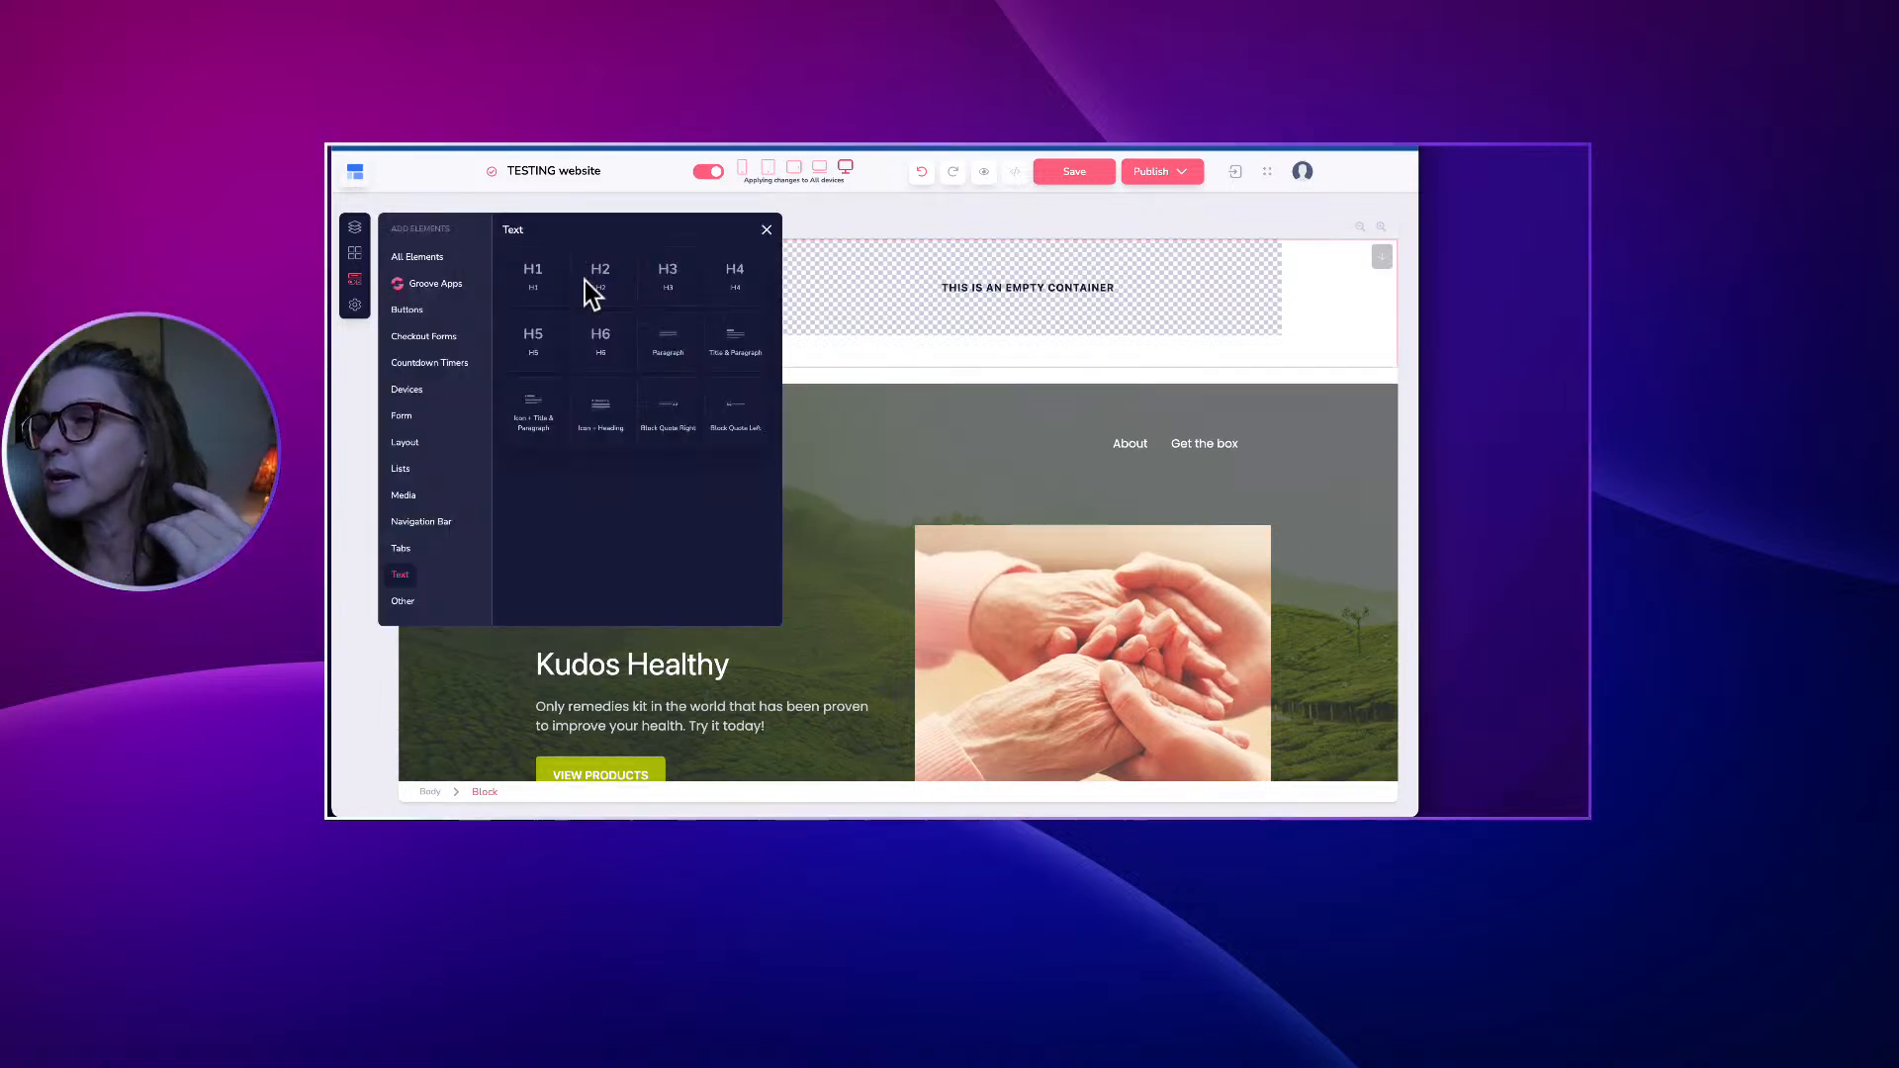
left_click(766, 231)
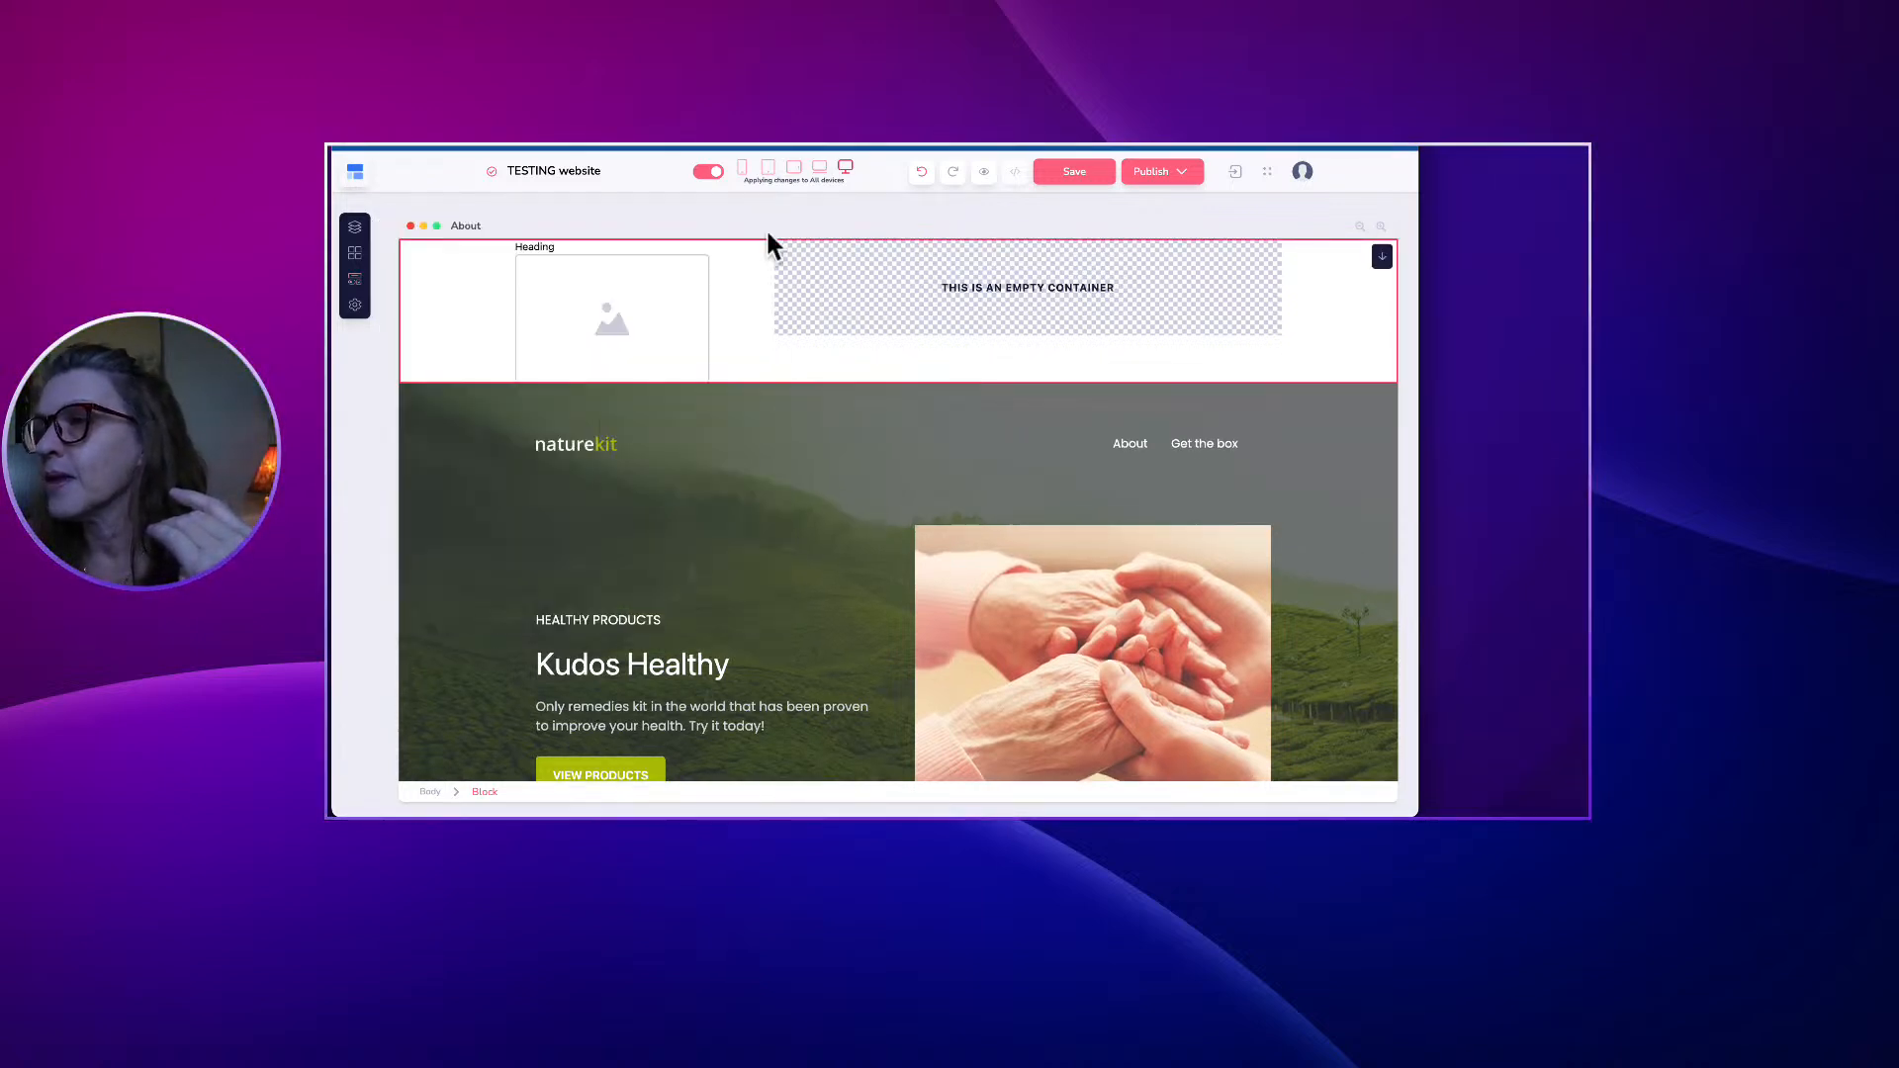
left_click(532, 246)
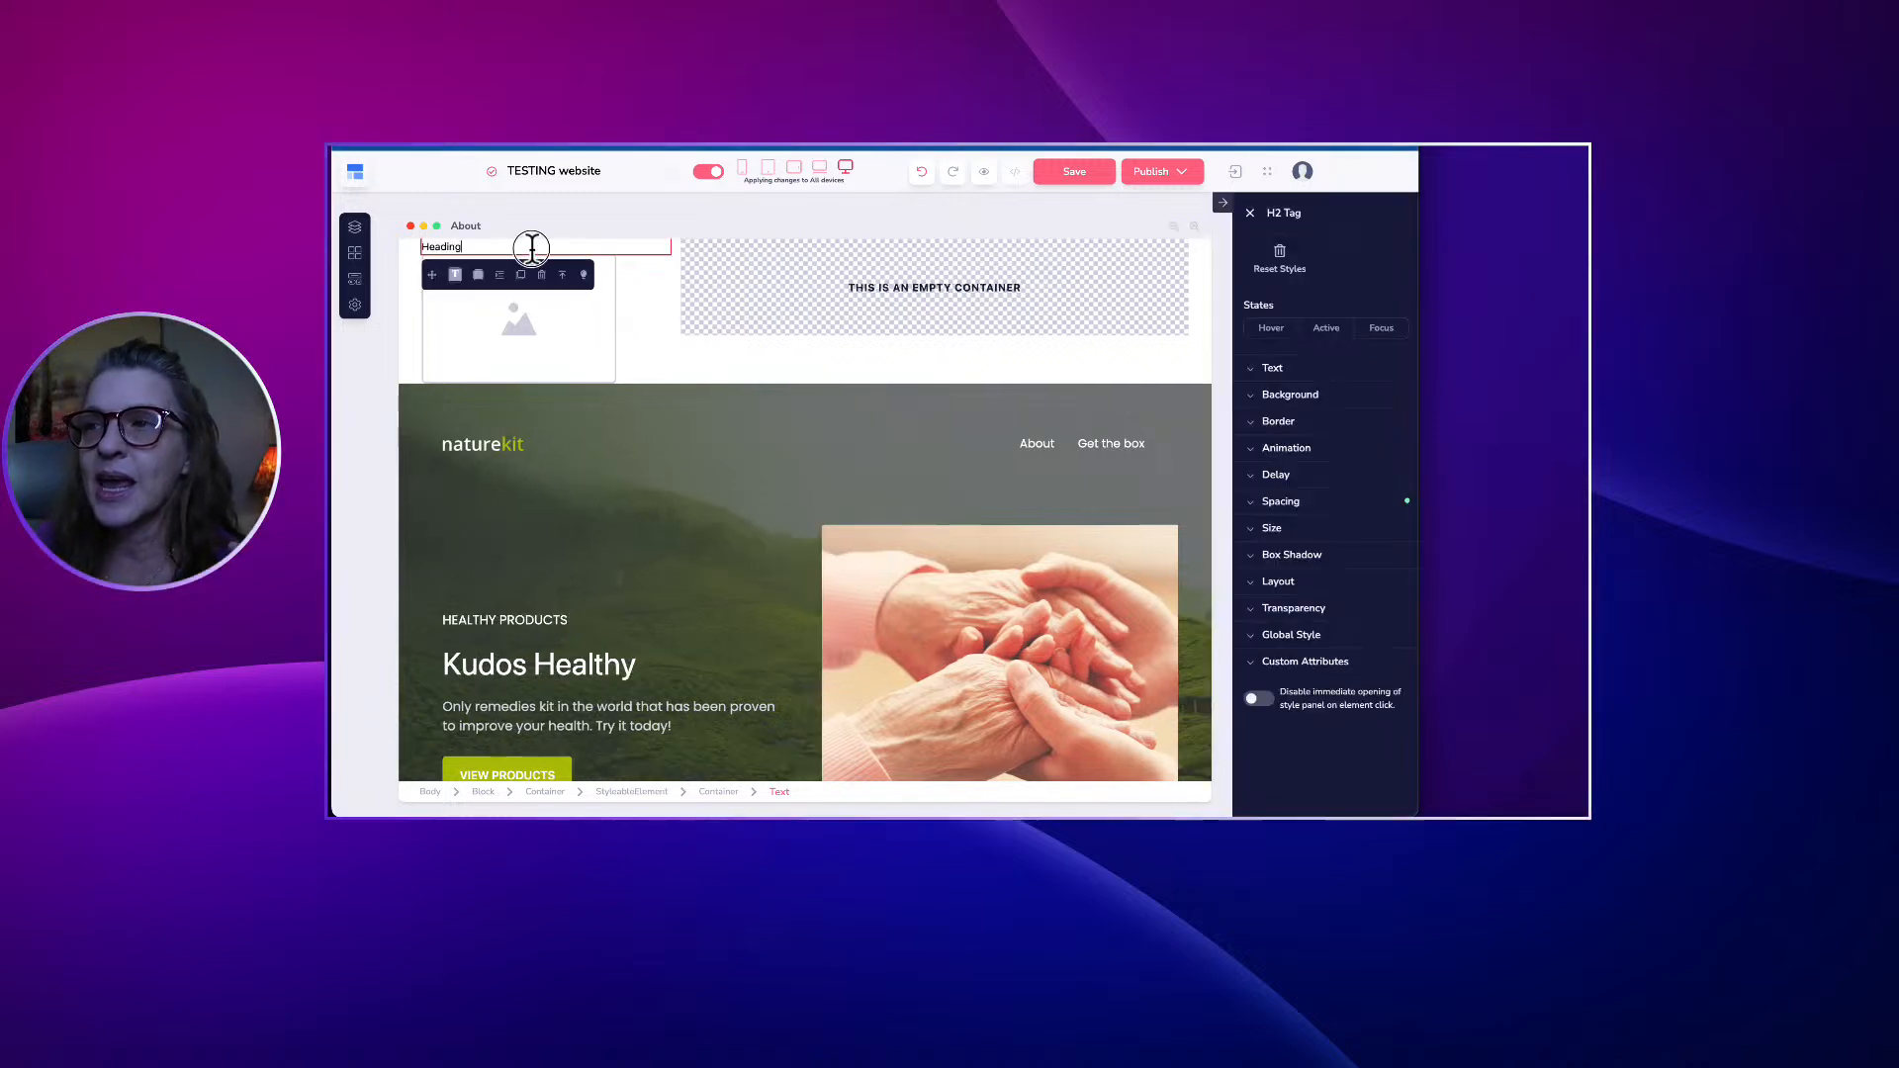
double_click(474, 247)
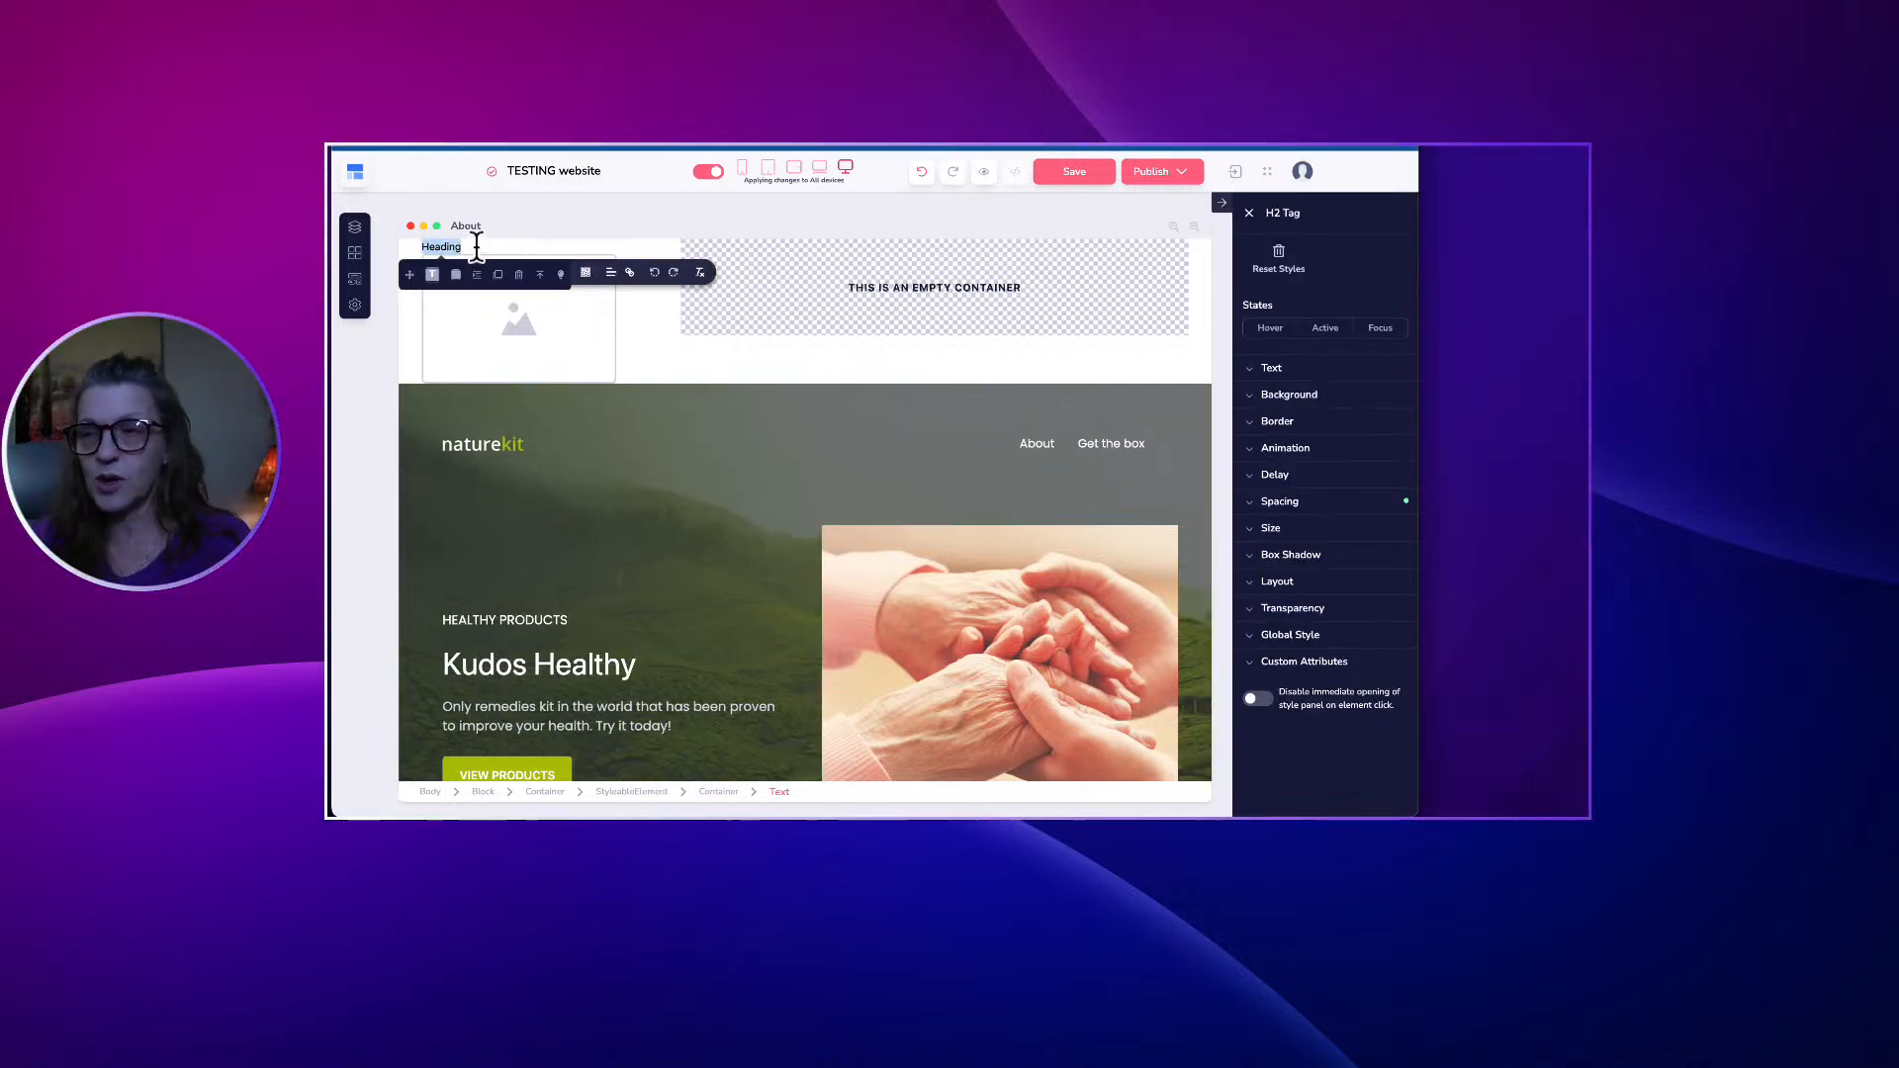
type("sign up n")
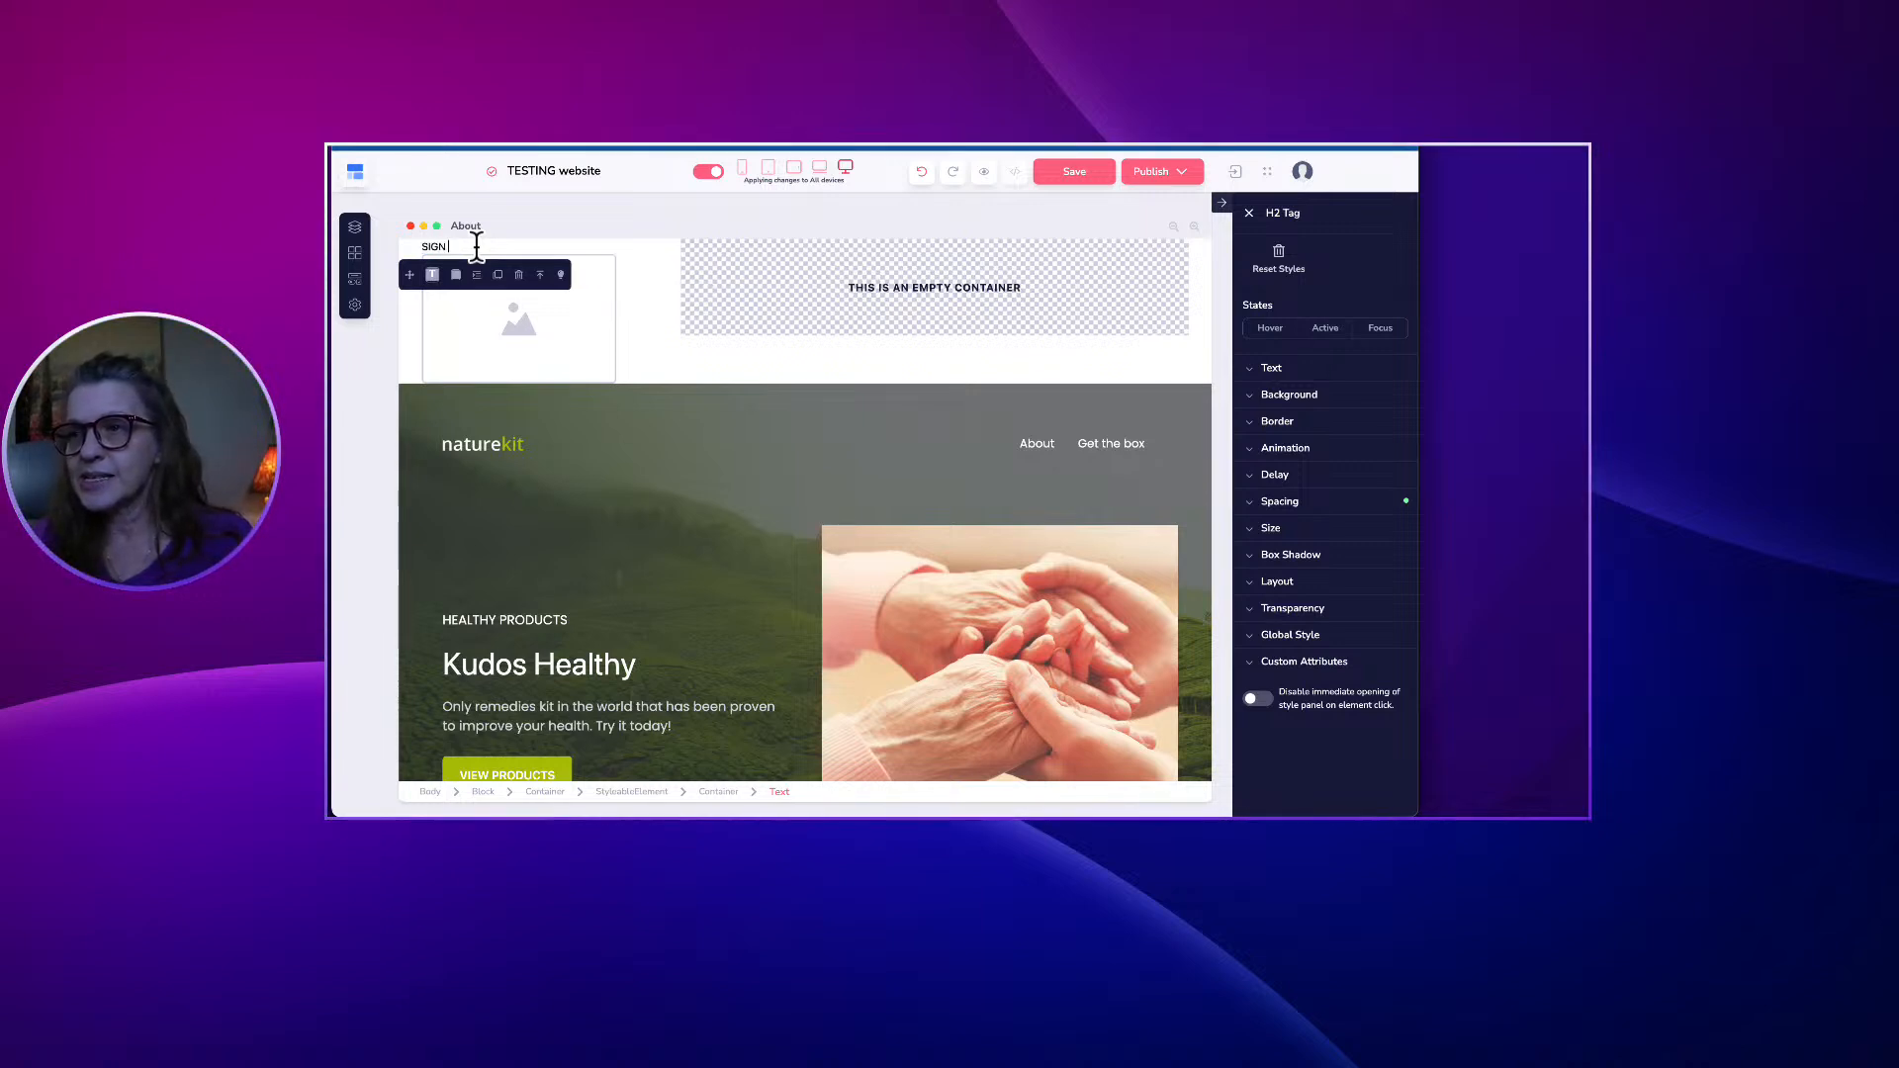
type("ow for ")
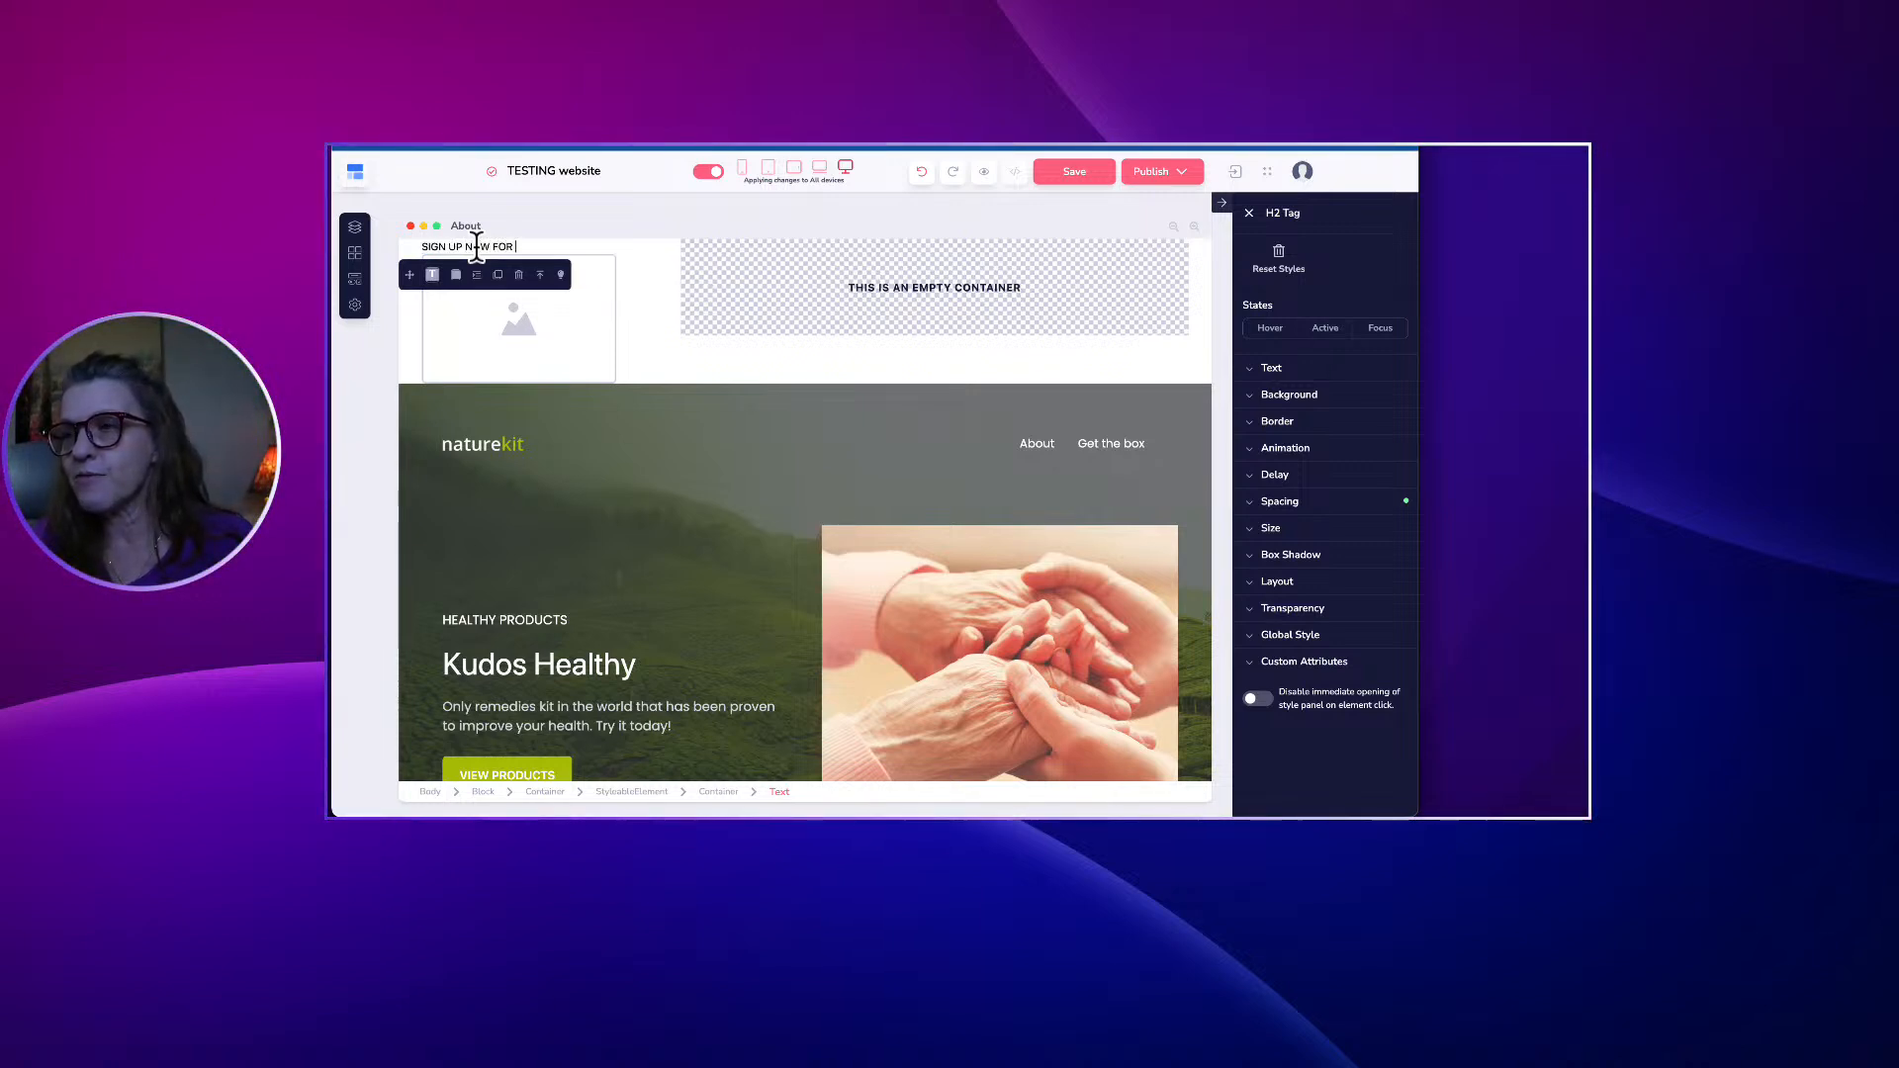
type("freebie!")
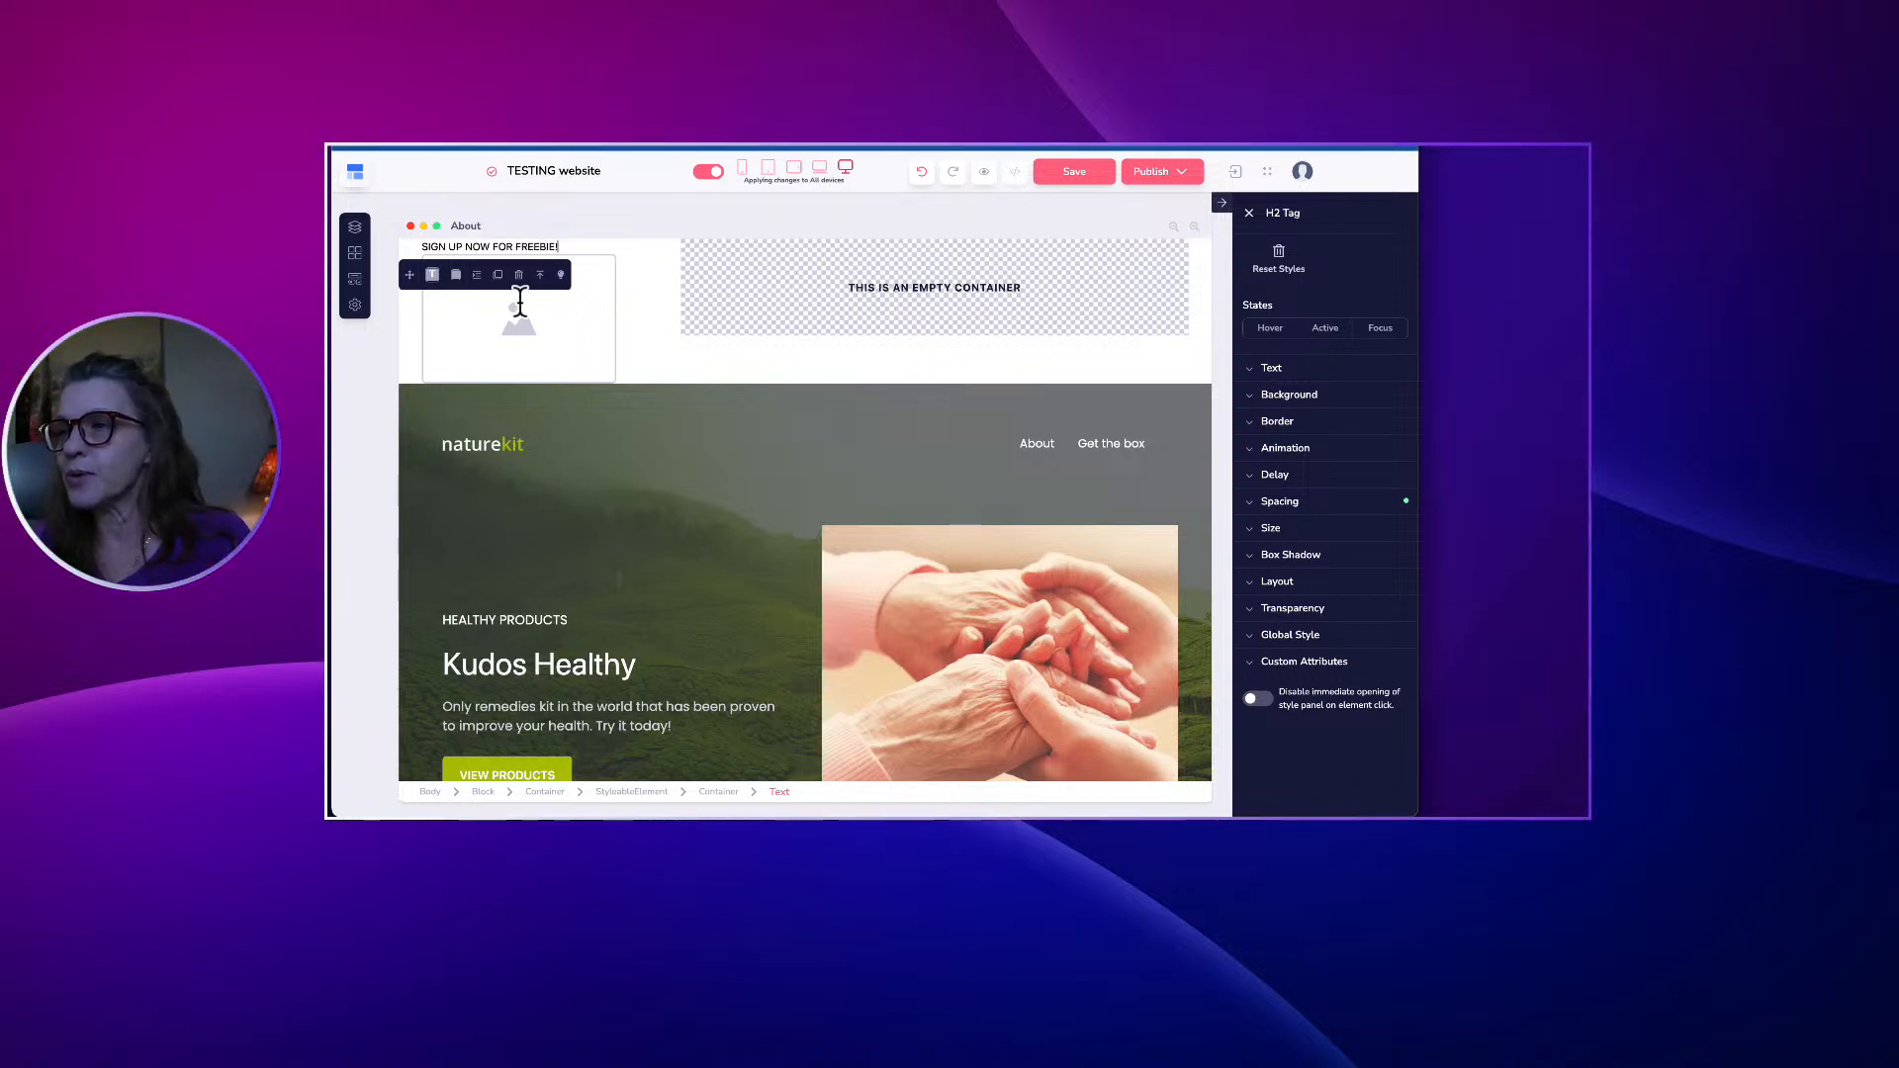
Delete the empty image placeholder below the new heading.
left_click(692, 356)
left_click(491, 332)
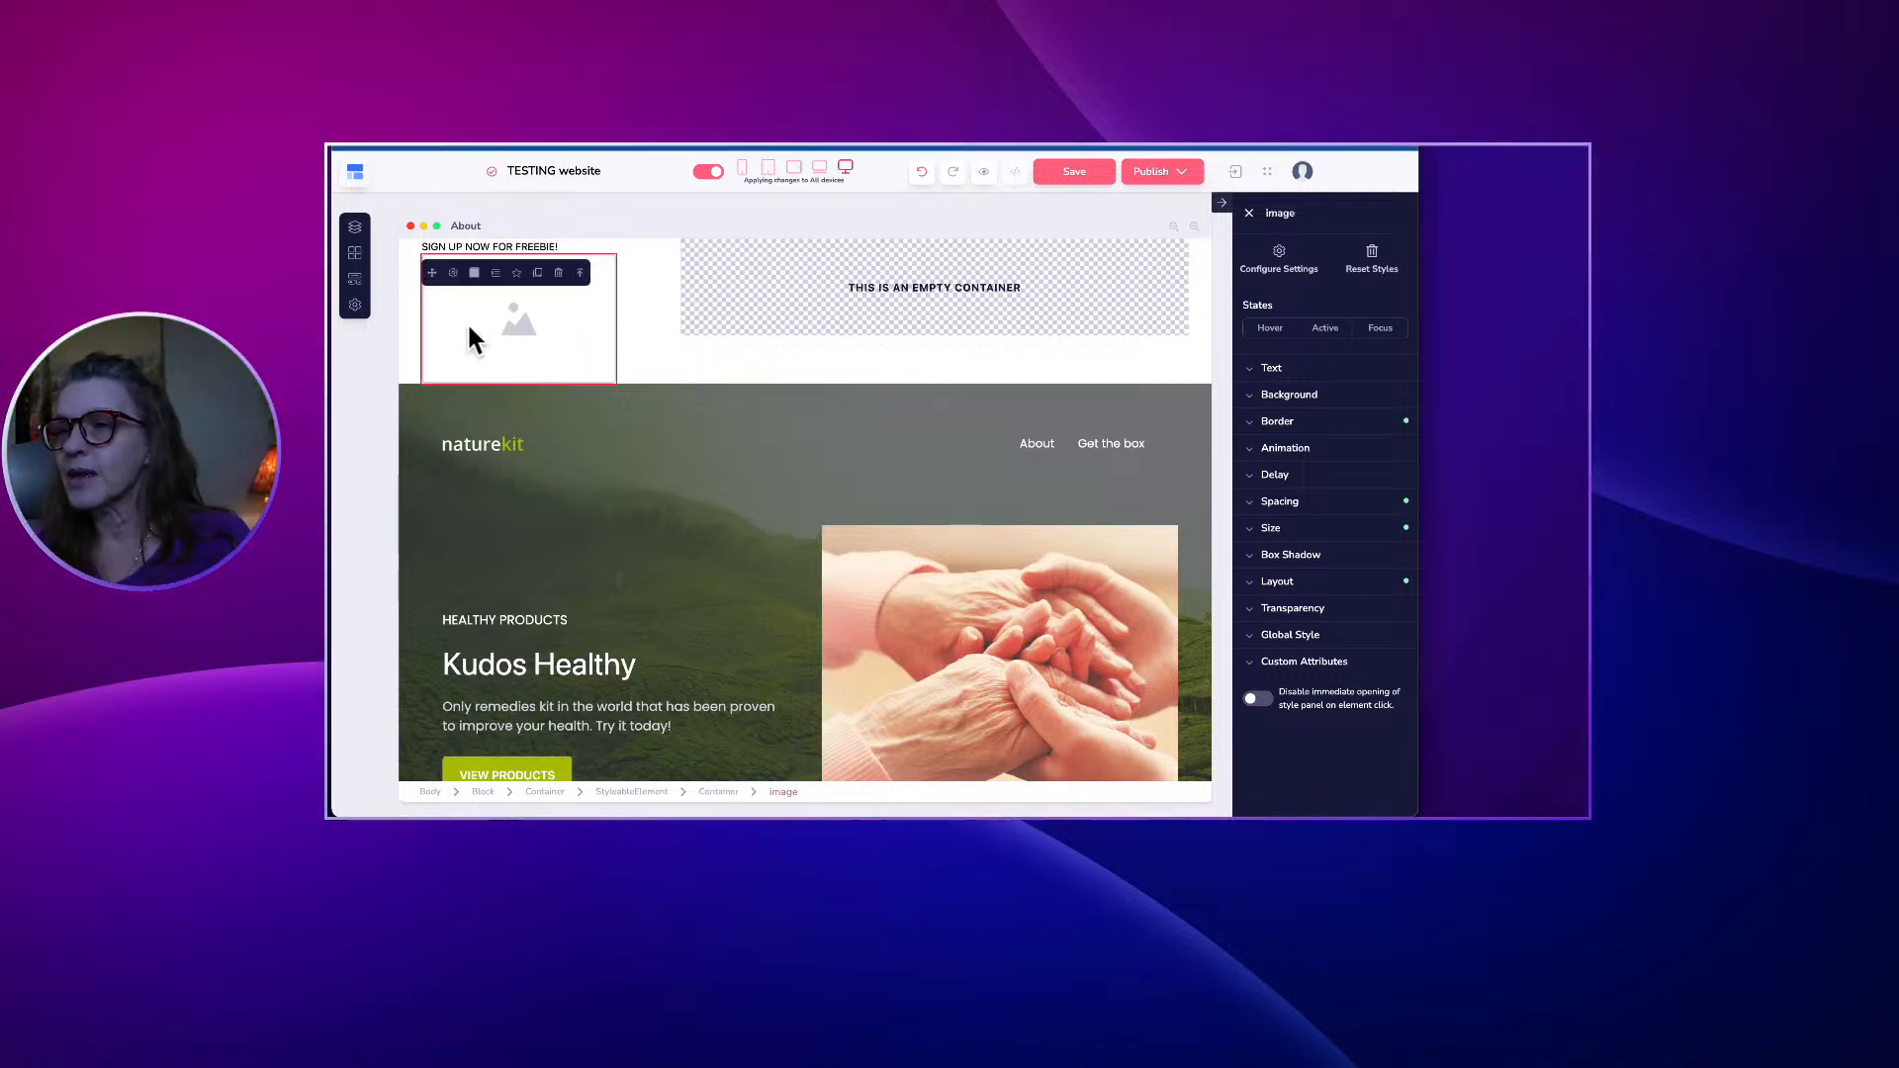
left_click(557, 275)
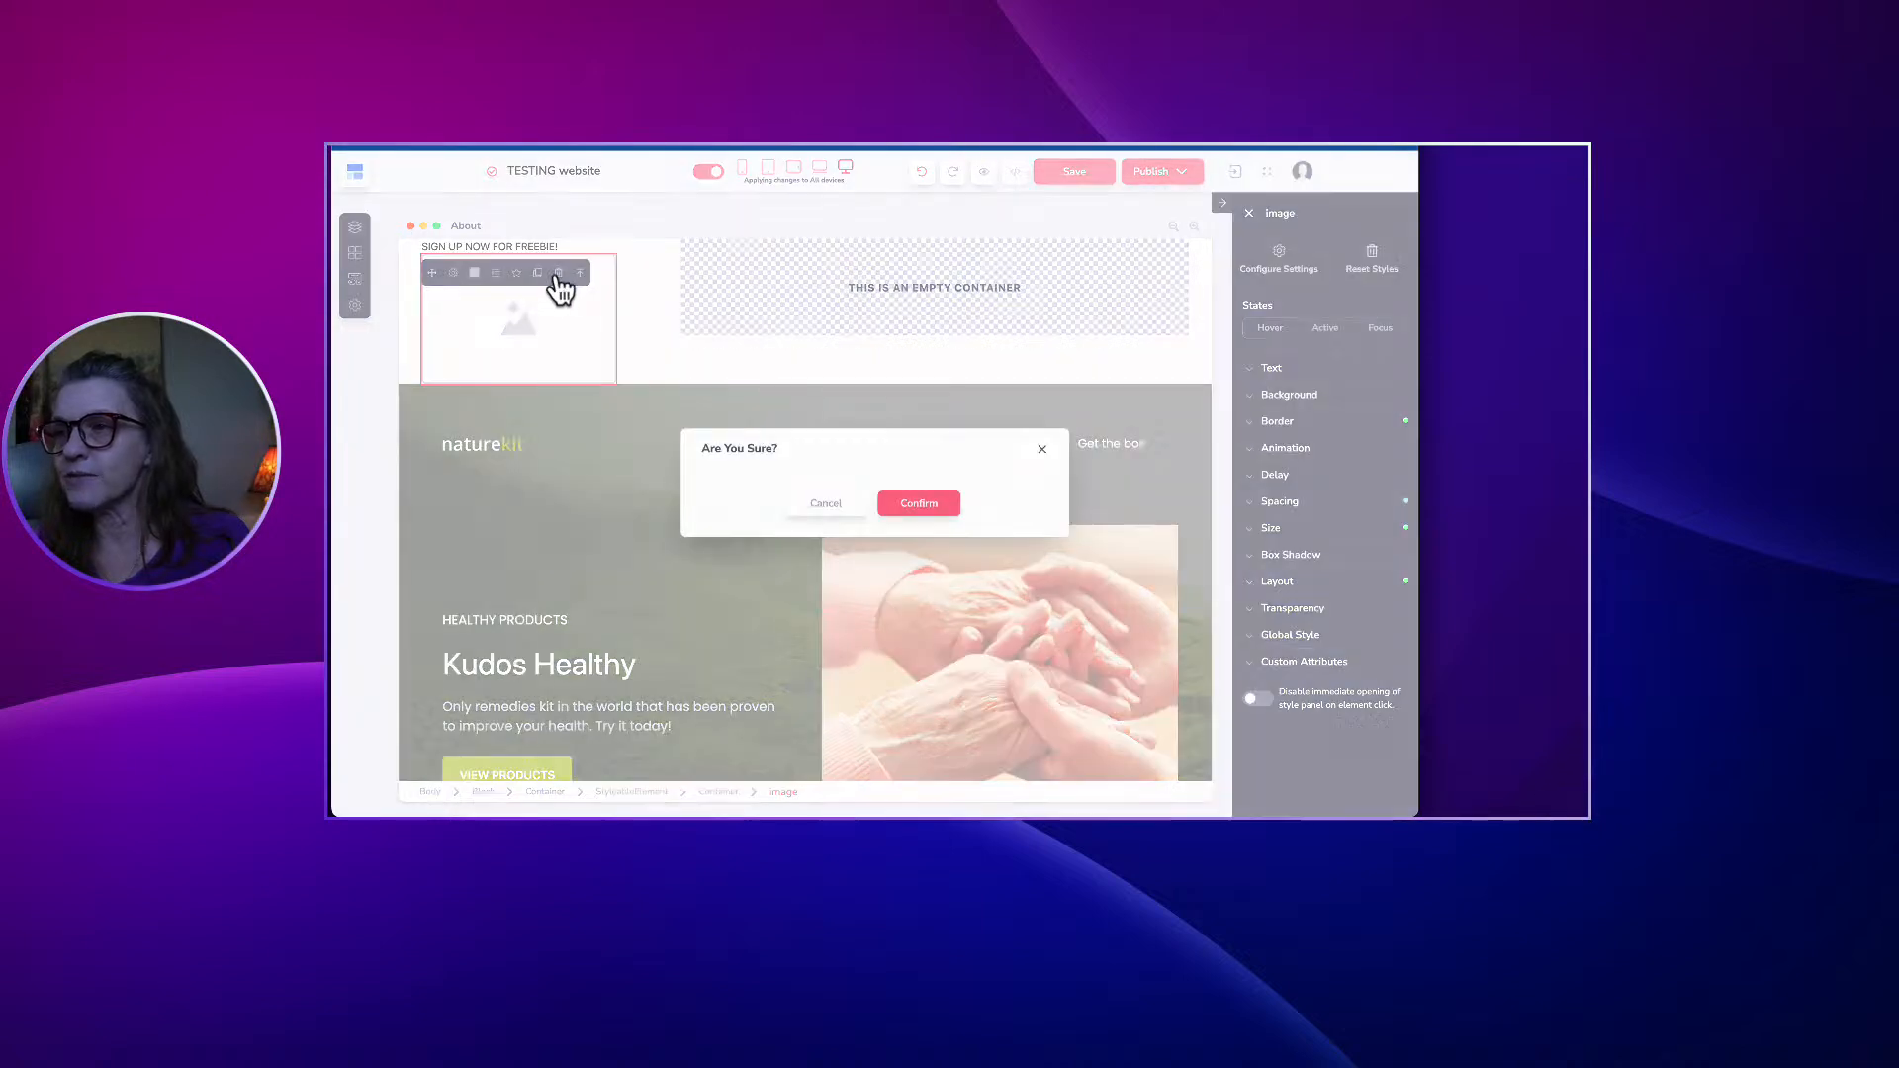
left_click(911, 506)
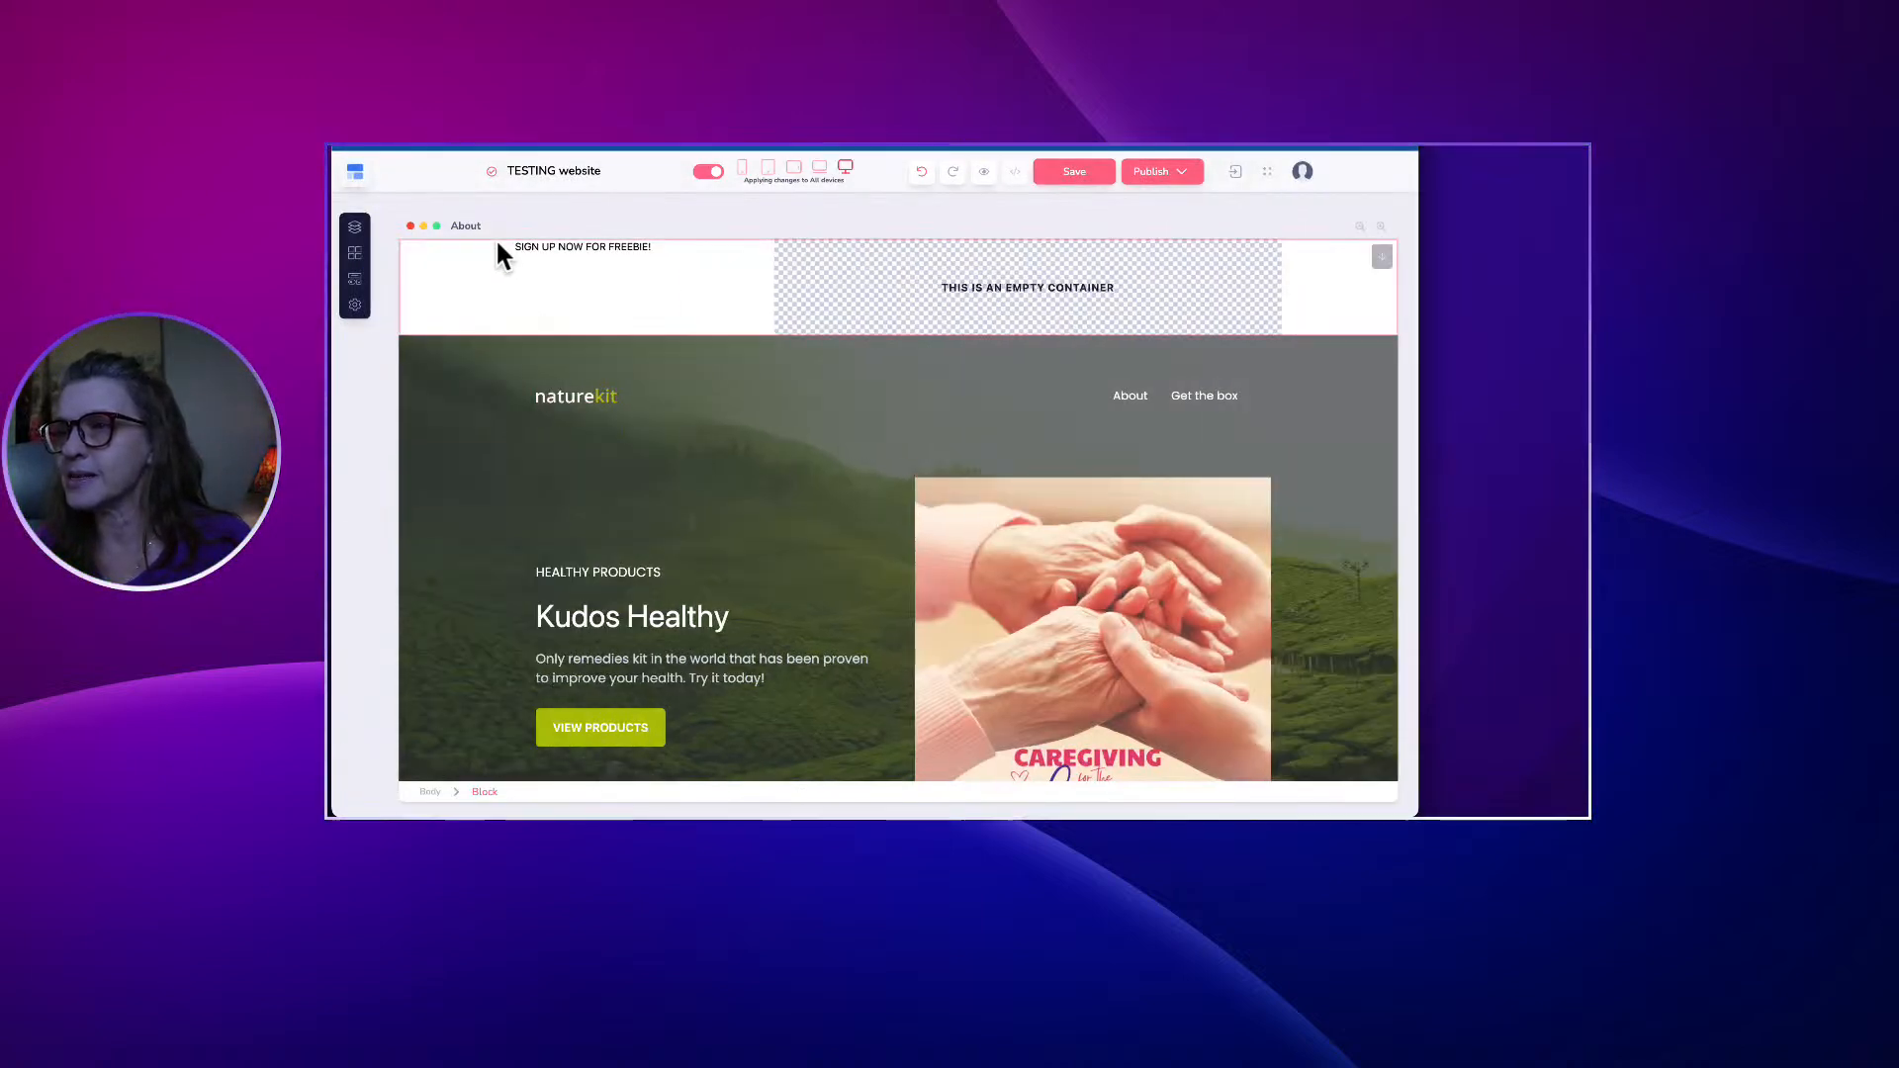
Set the heading's text size to 26.
left_click(587, 245)
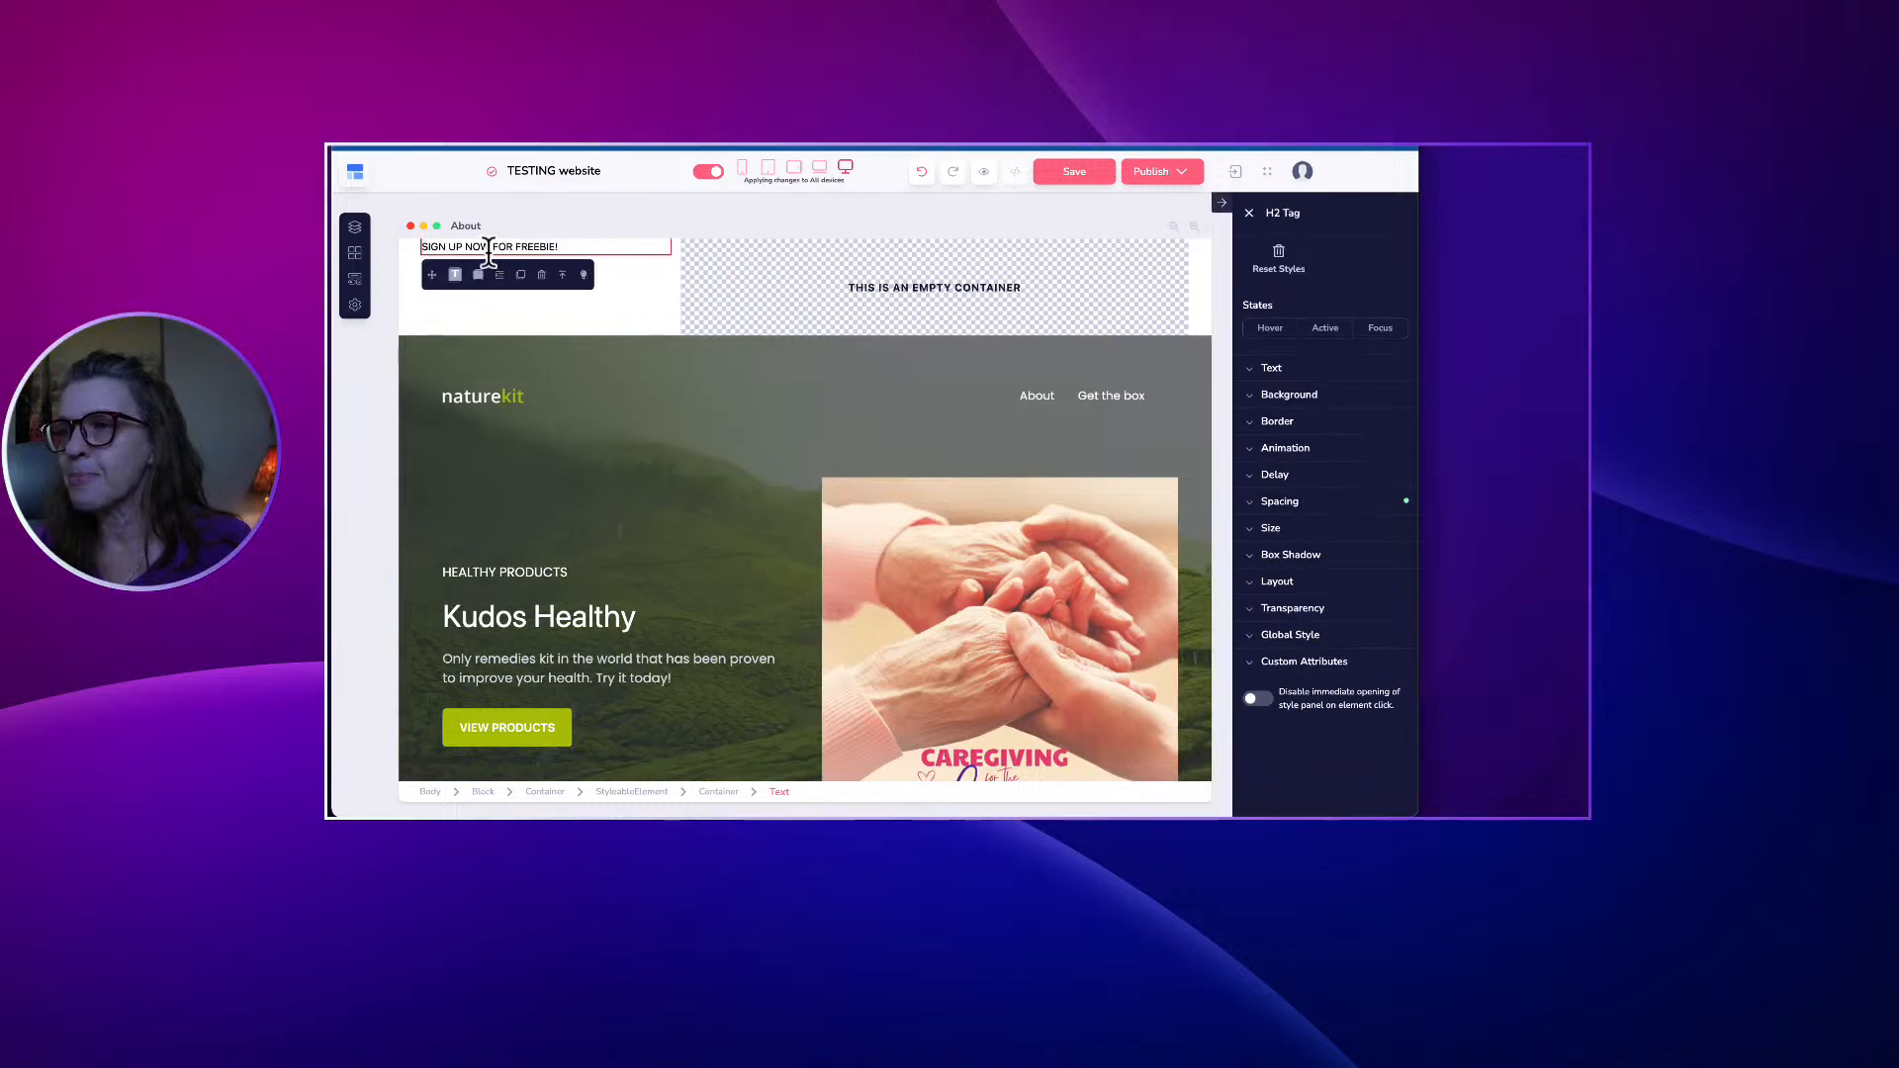
triple_click(489, 247)
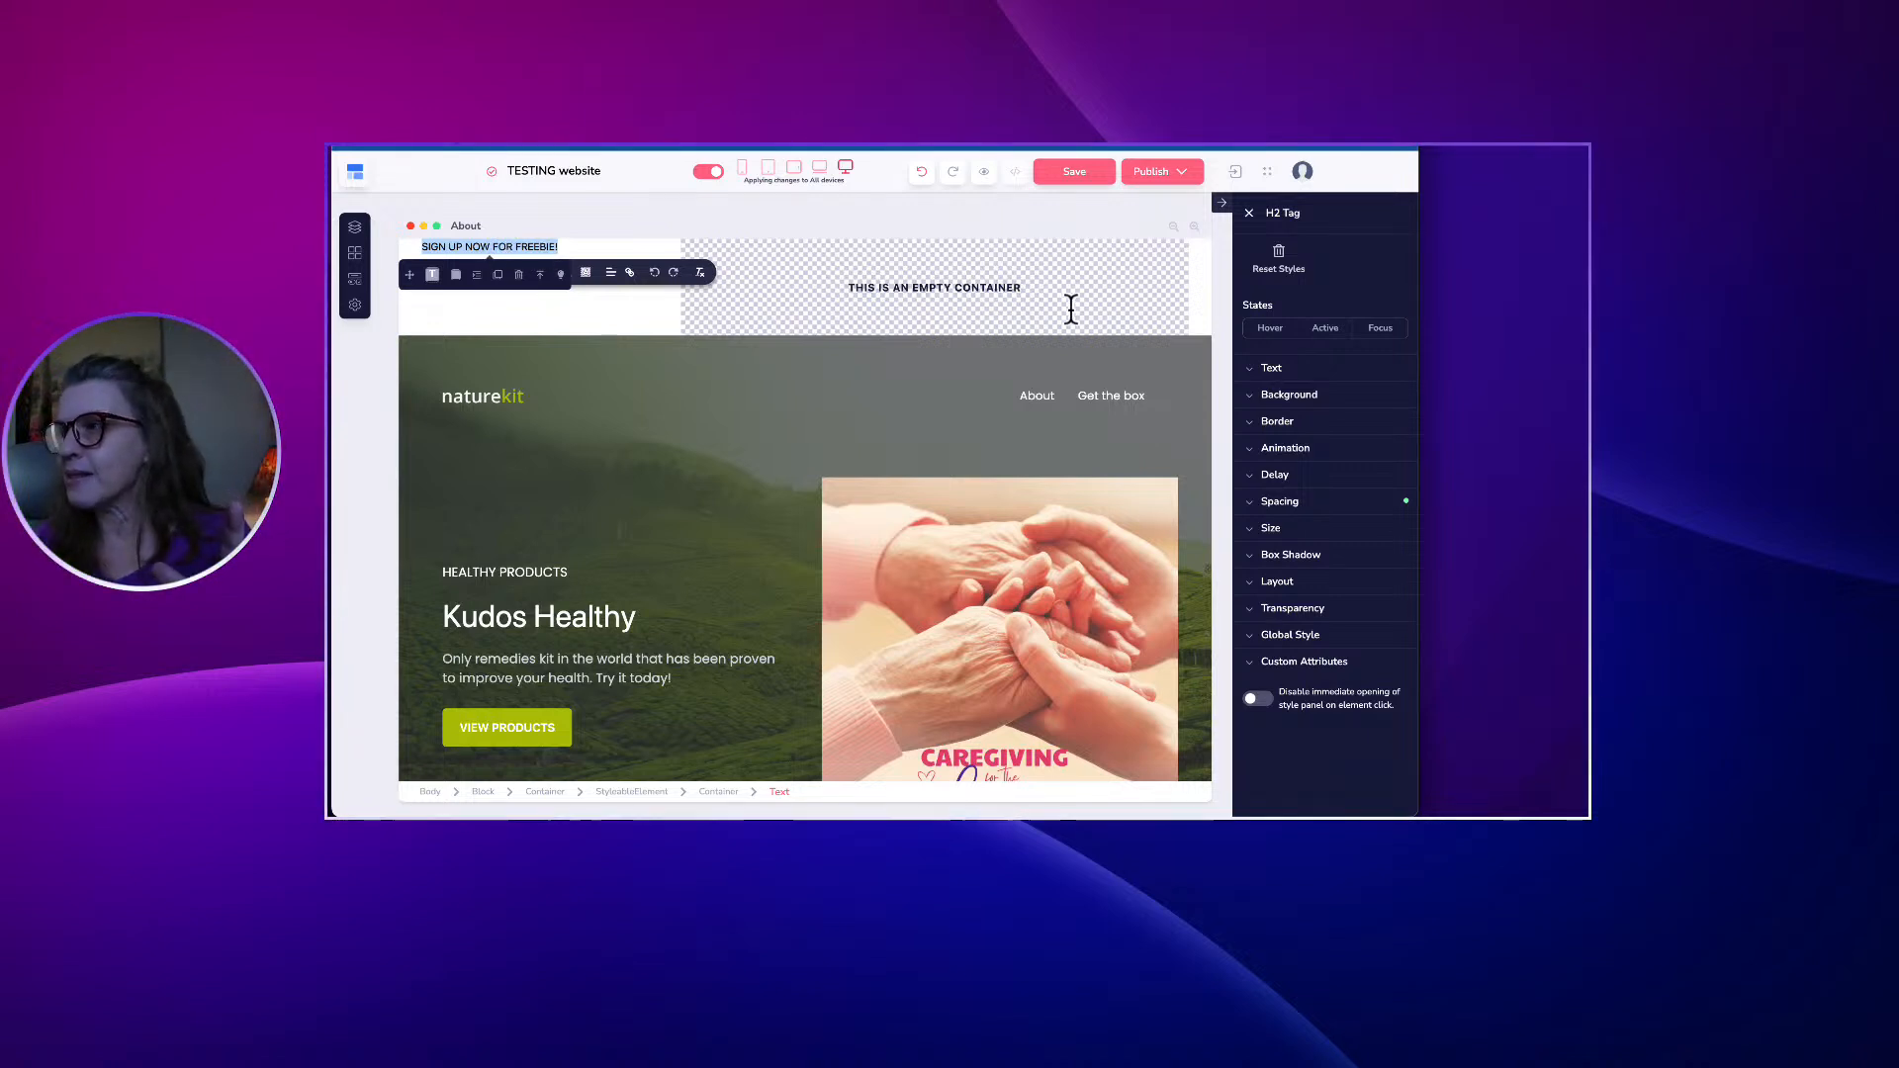
left_click(1265, 370)
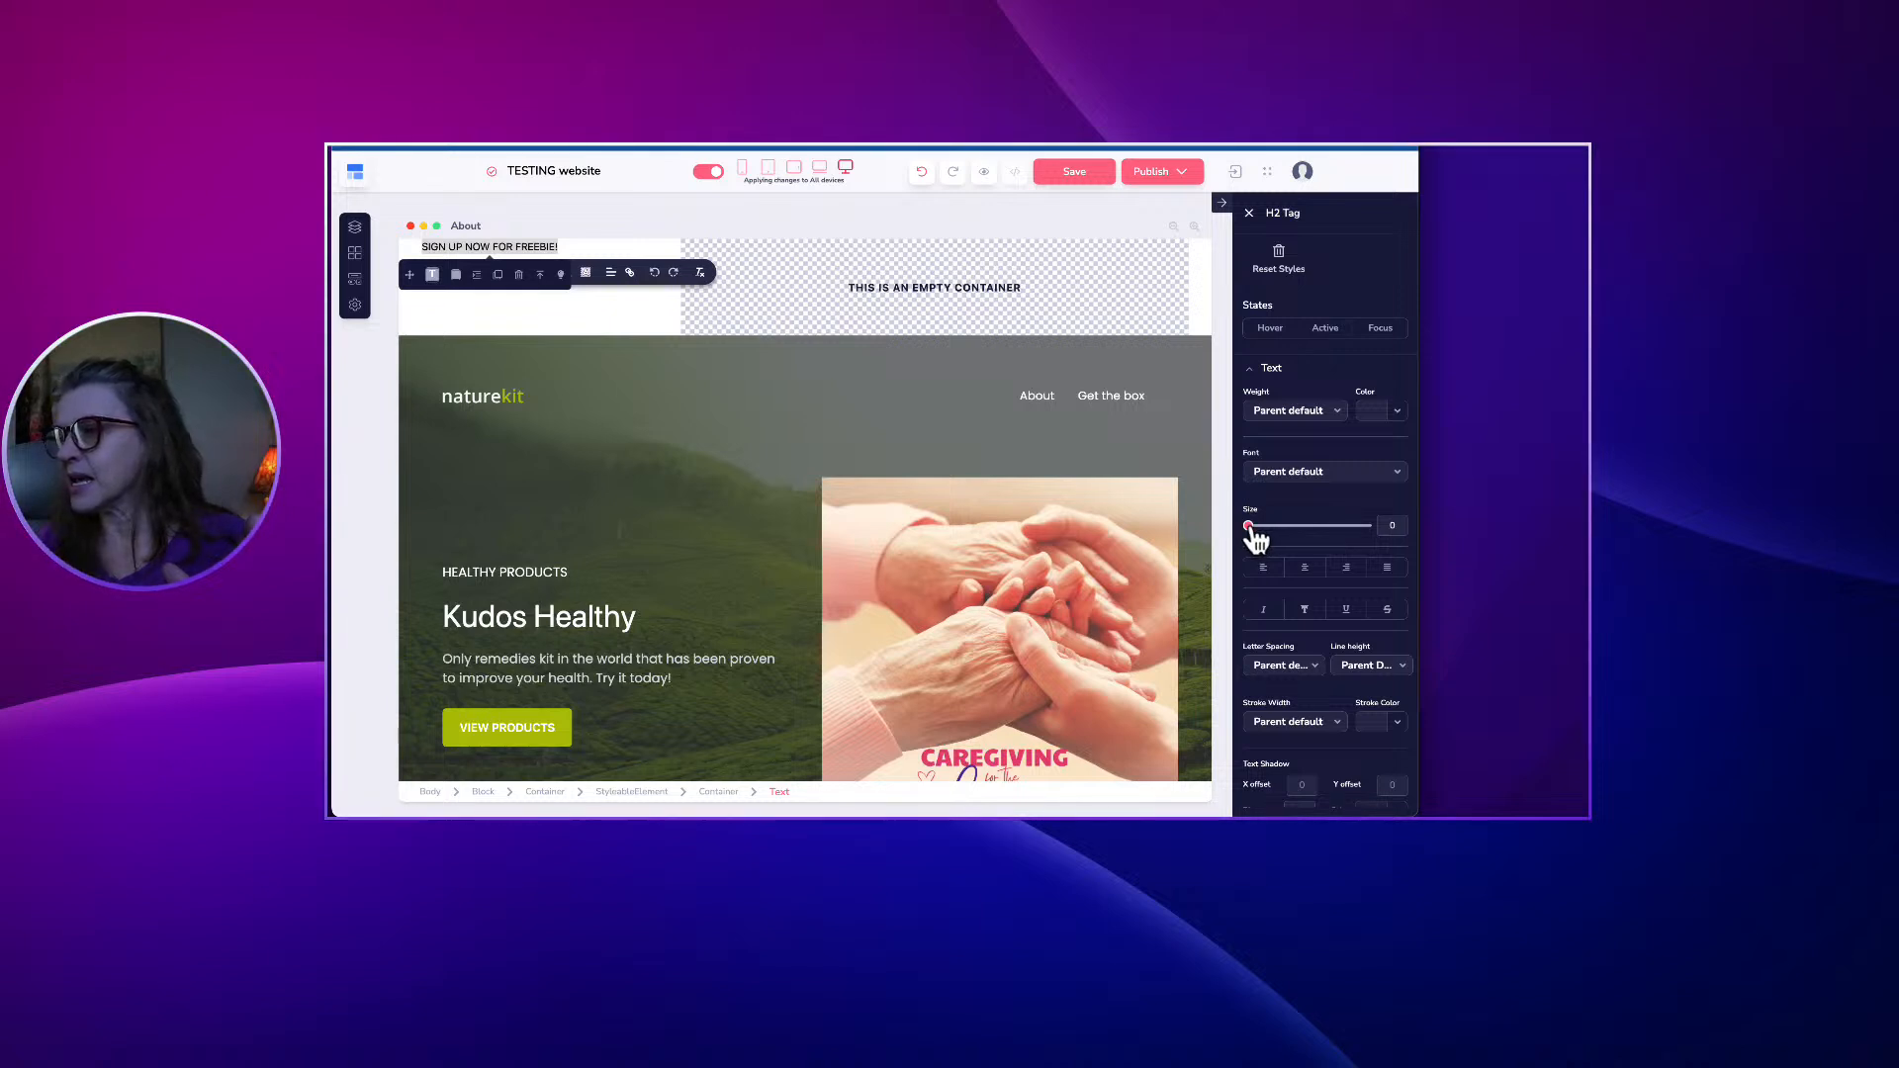
mouse_move(1249, 525)
left_mouse_down()
mouse_move(1305, 524)
mouse_move(1269, 526)
left_mouse_up()
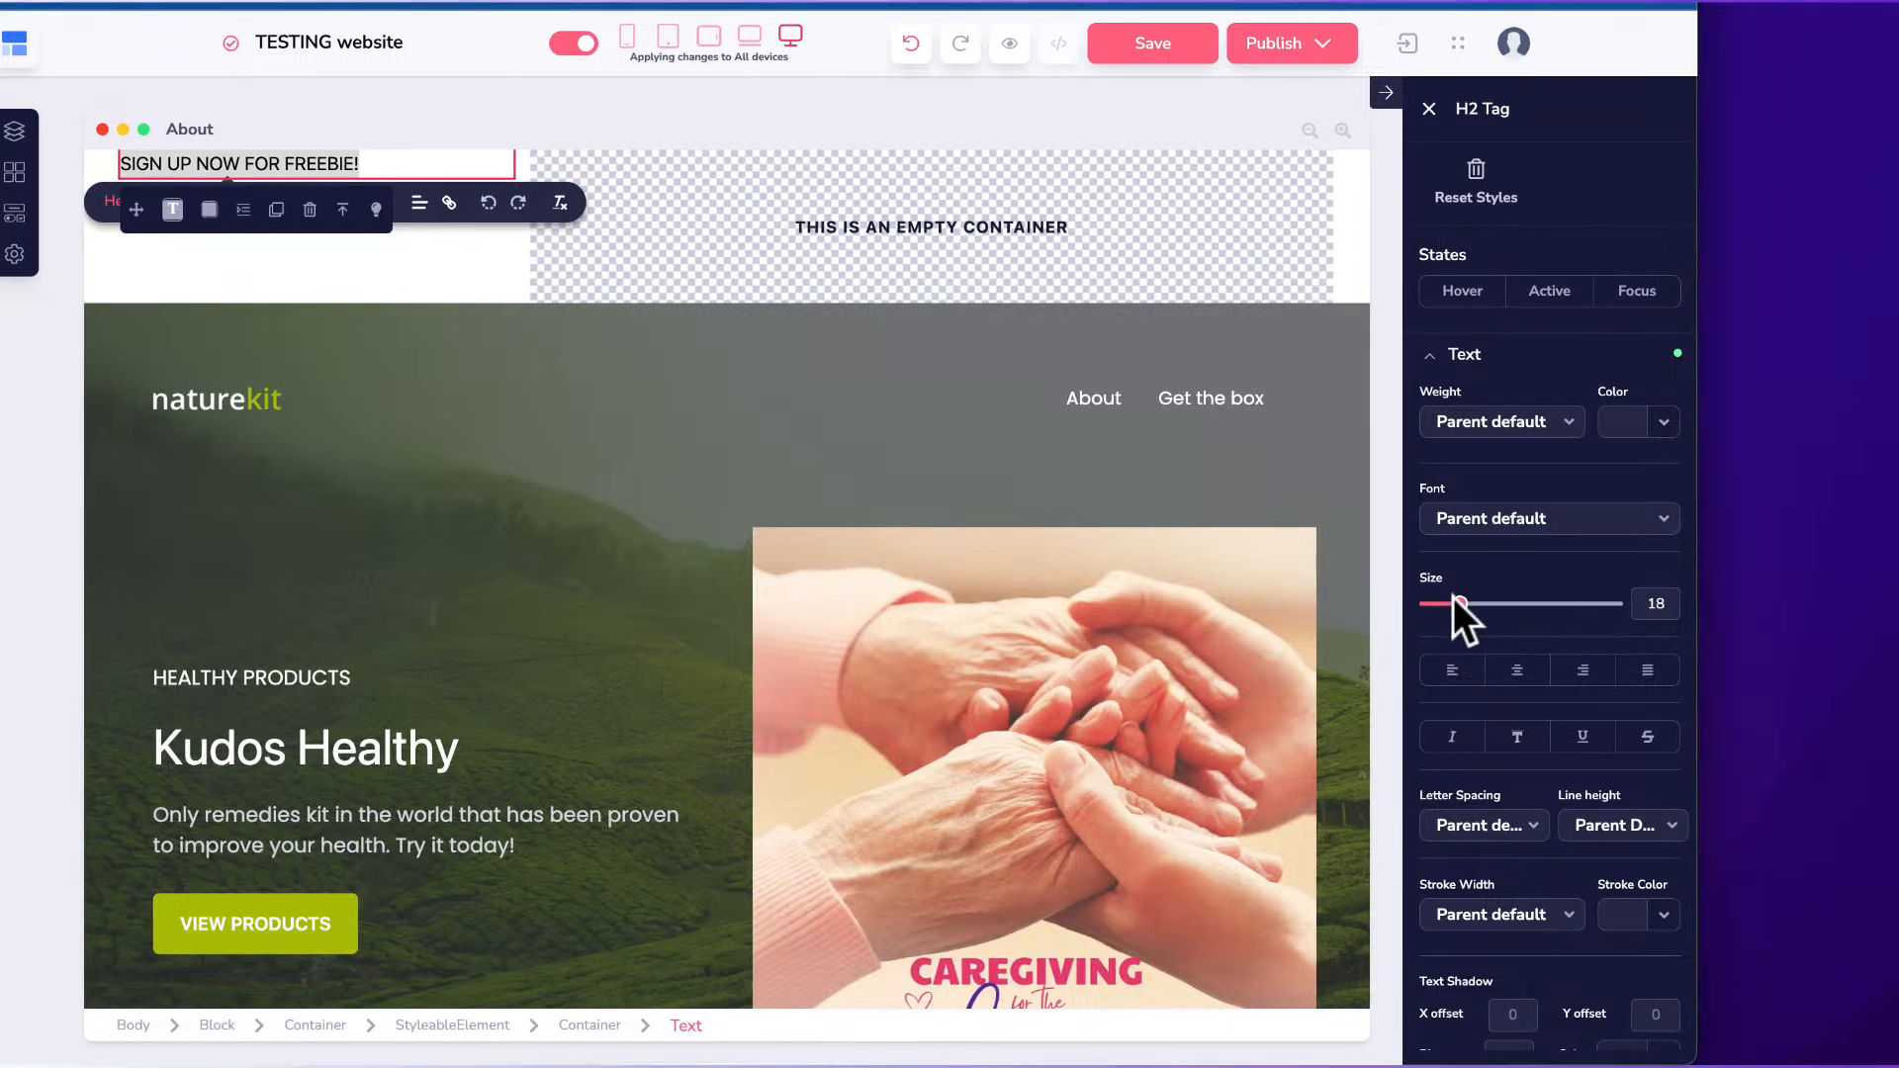
left_click_drag(1460, 603, 1476, 603)
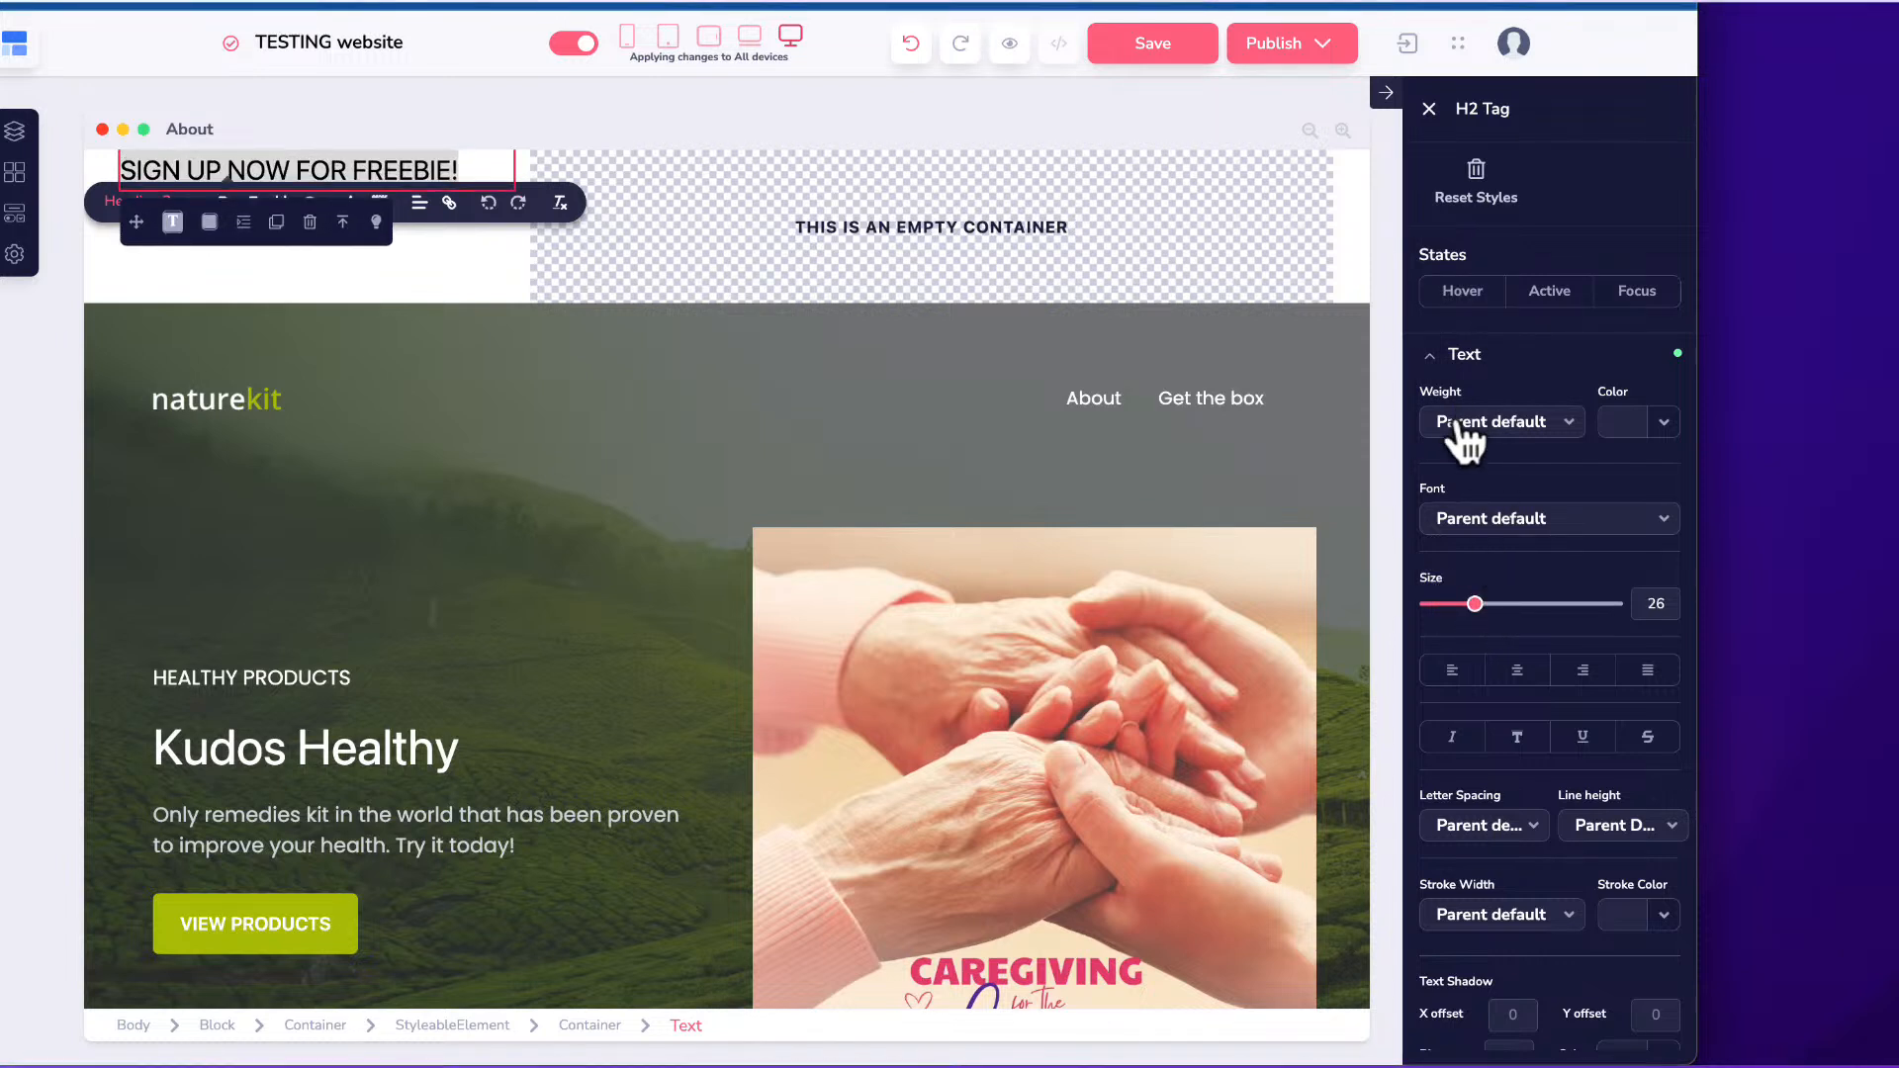
Change the heading font to Oswald with Bold weight.
left_click(1484, 524)
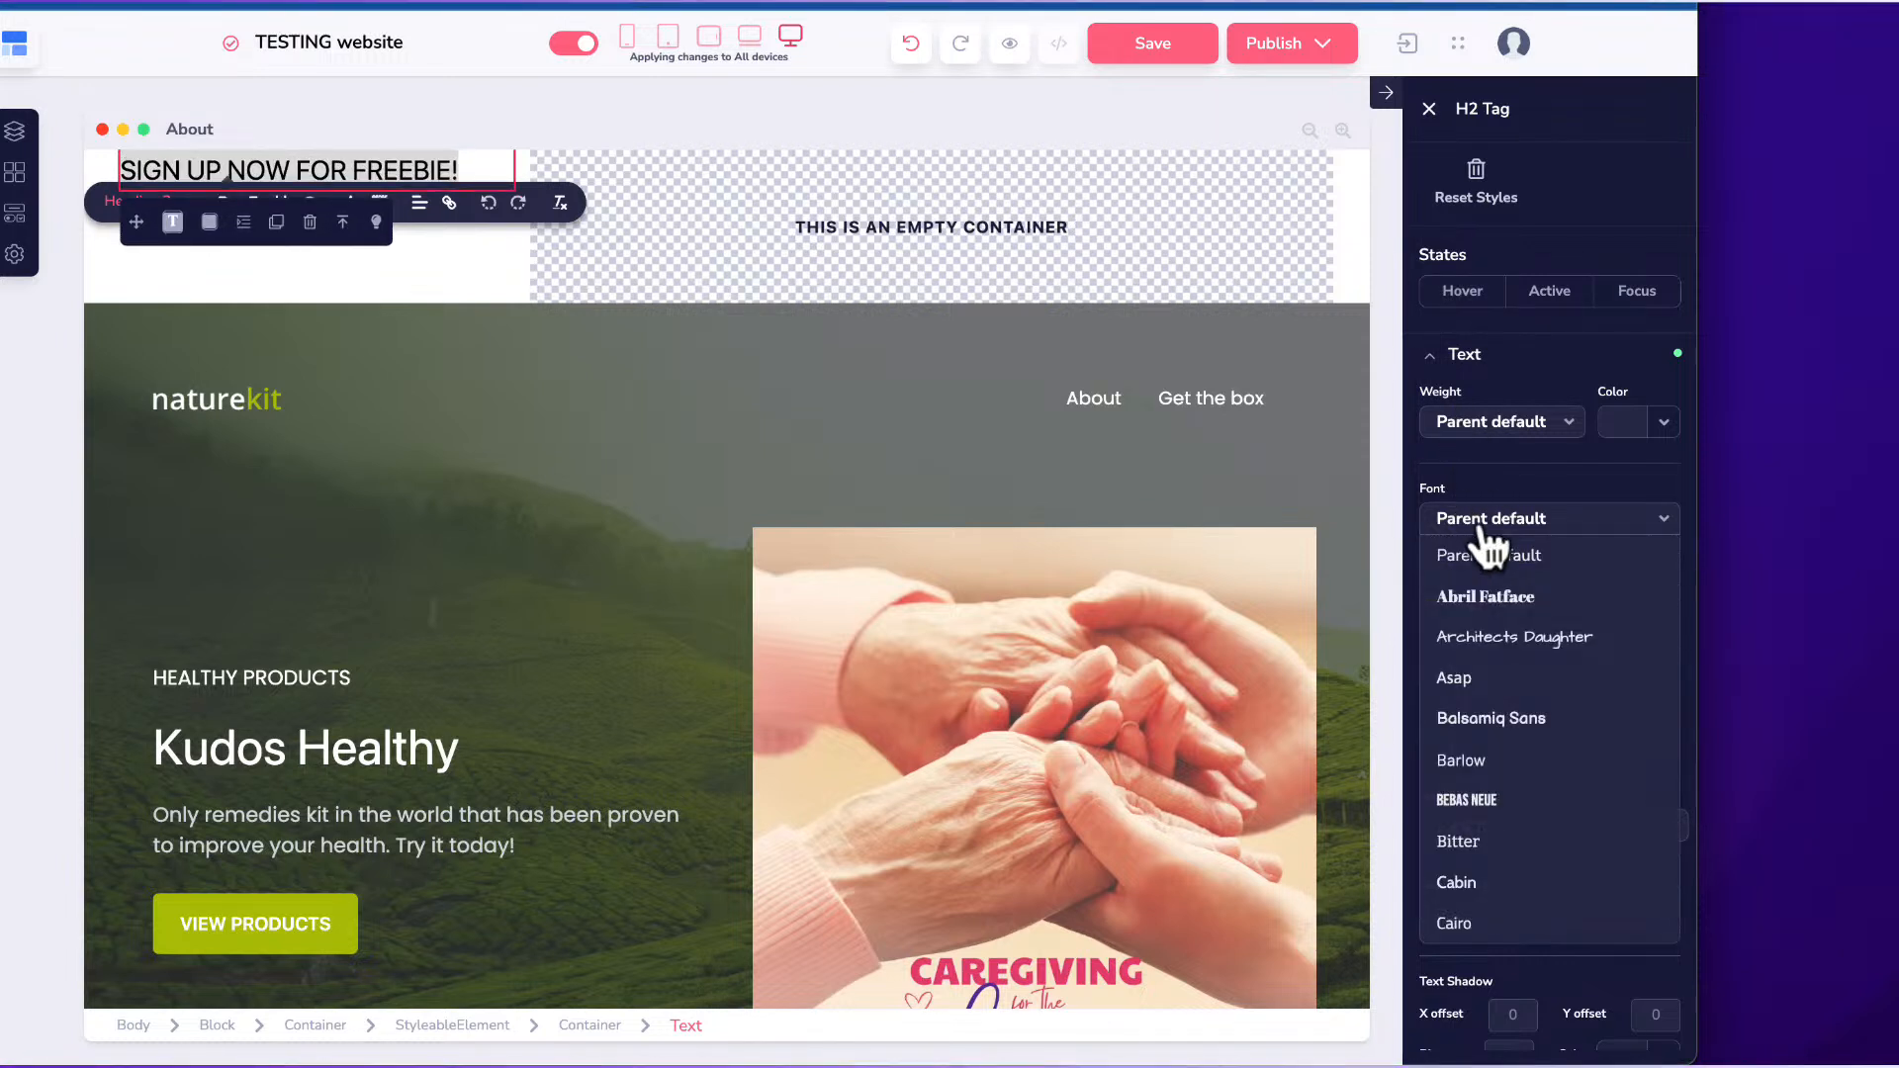
scroll(1481, 796, "down", 5)
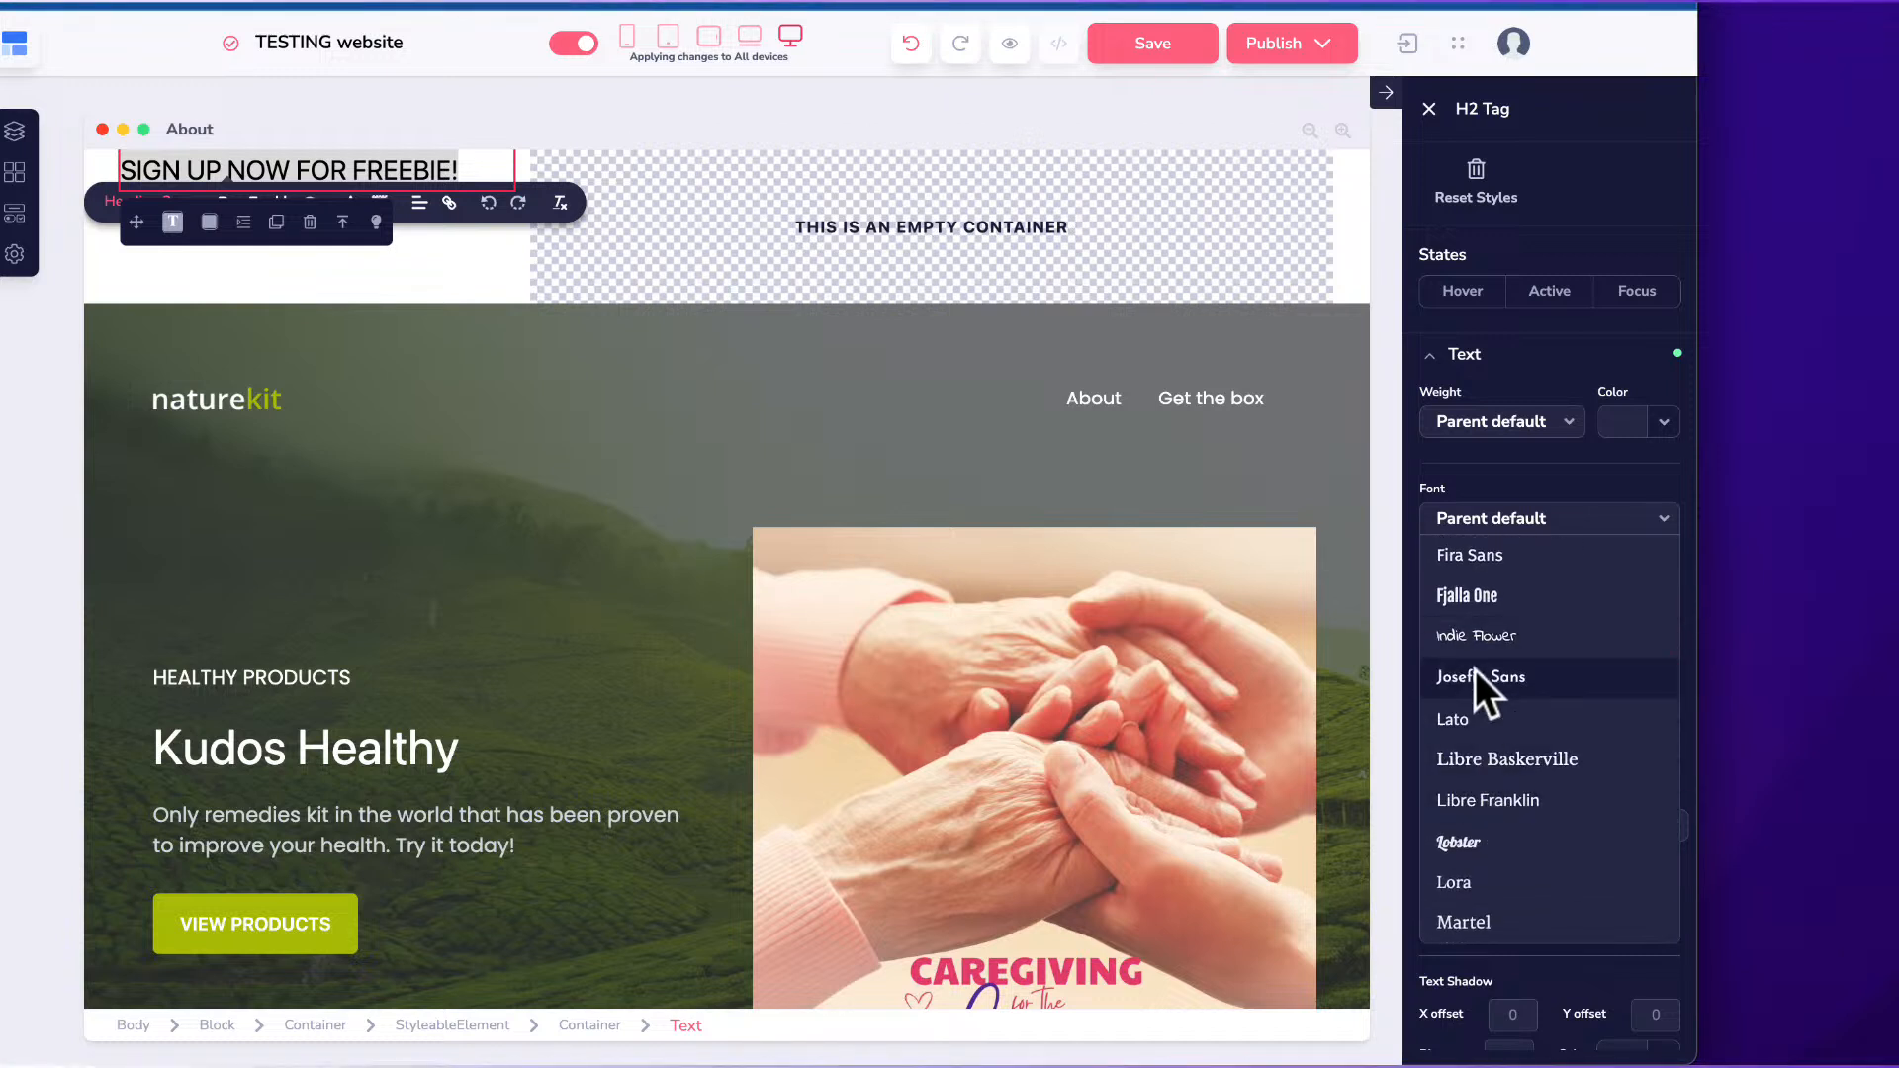
scroll(1464, 608, "down", 3)
scroll(1463, 613, "down", 5)
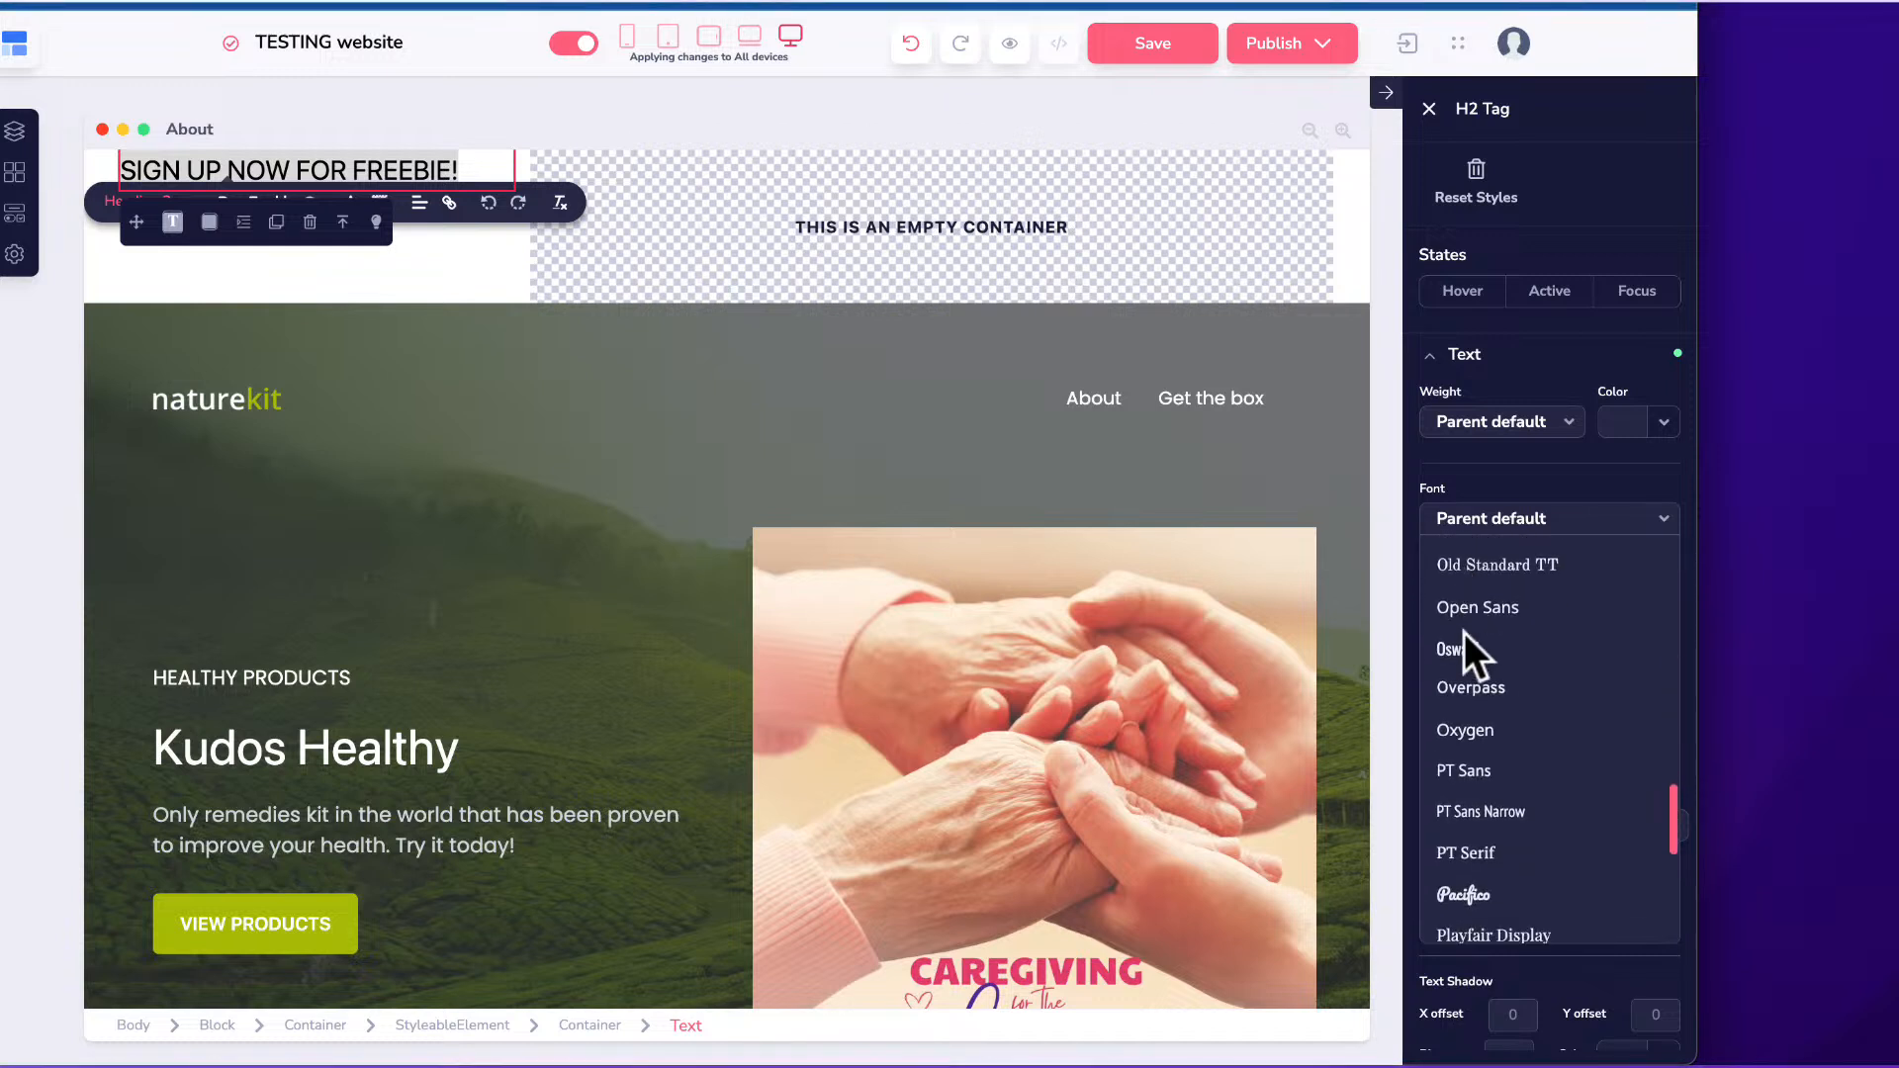
scroll(1463, 608, "up", 1)
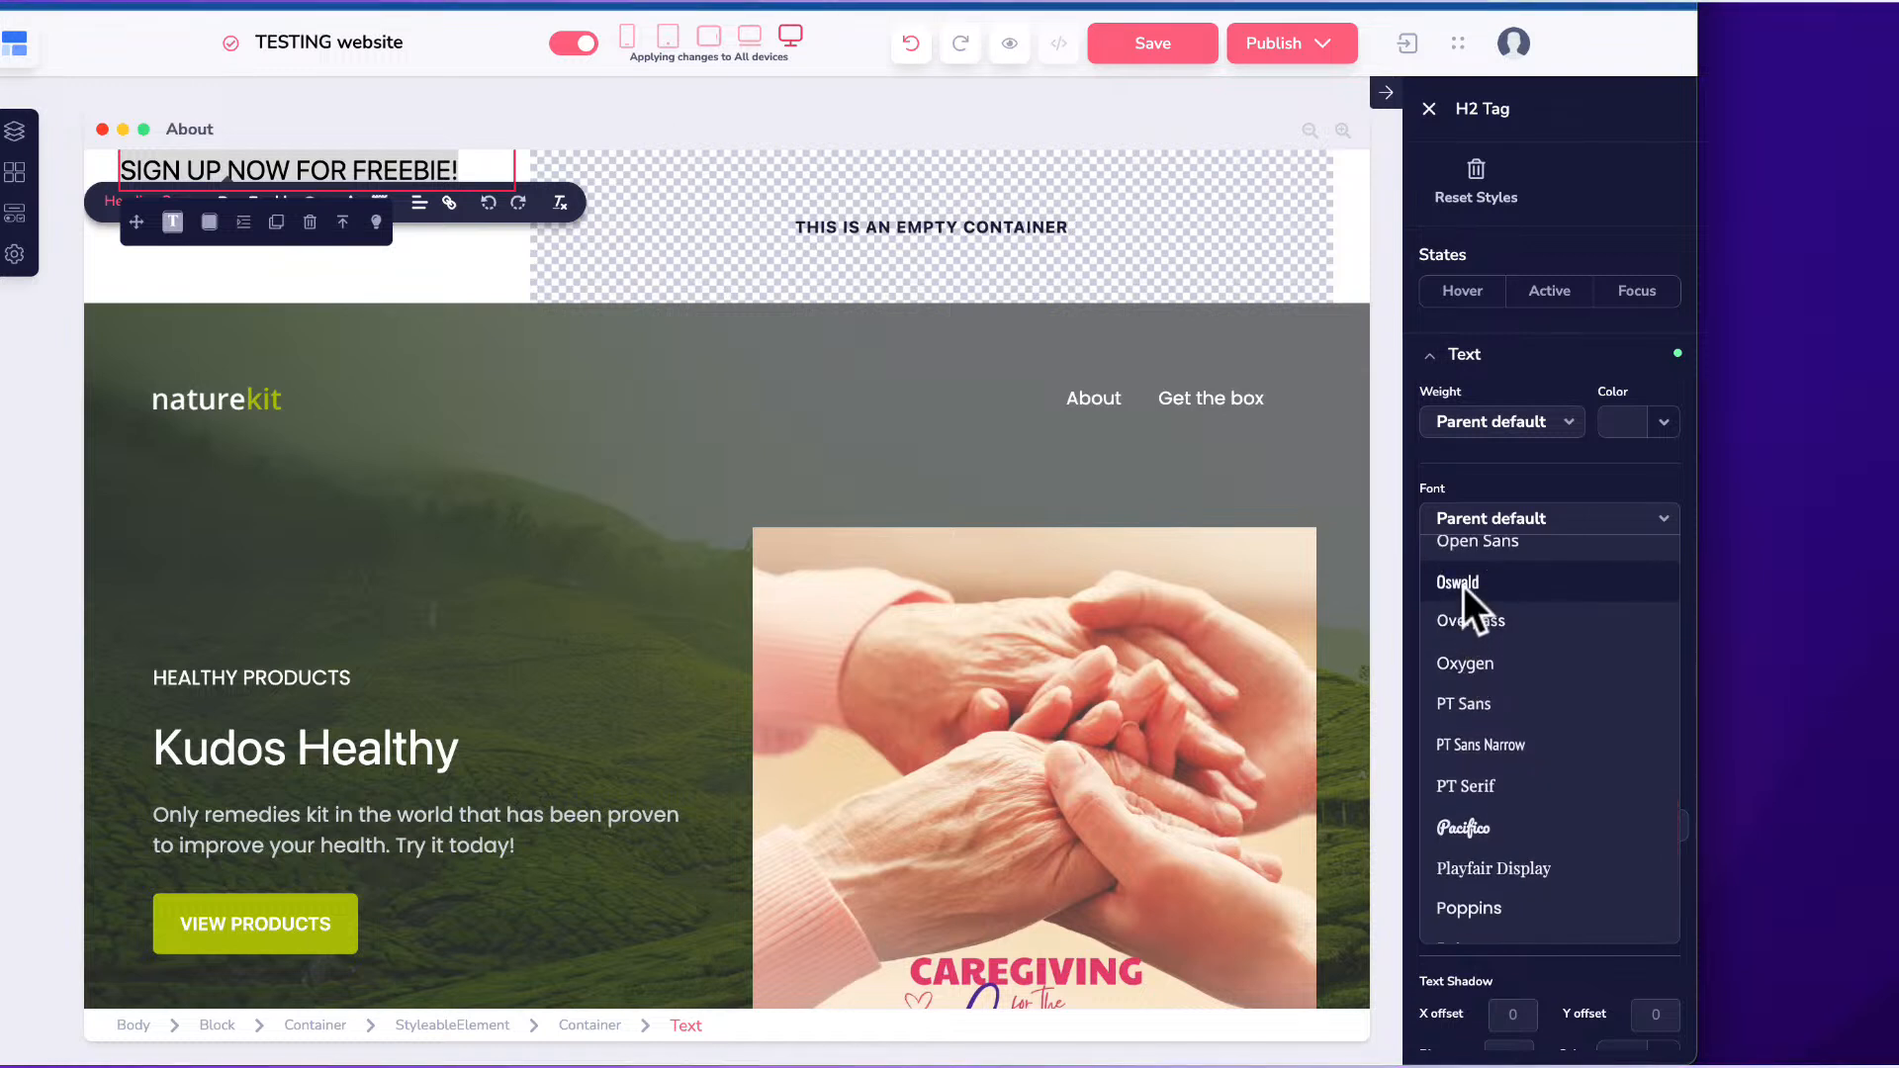
left_click(1463, 586)
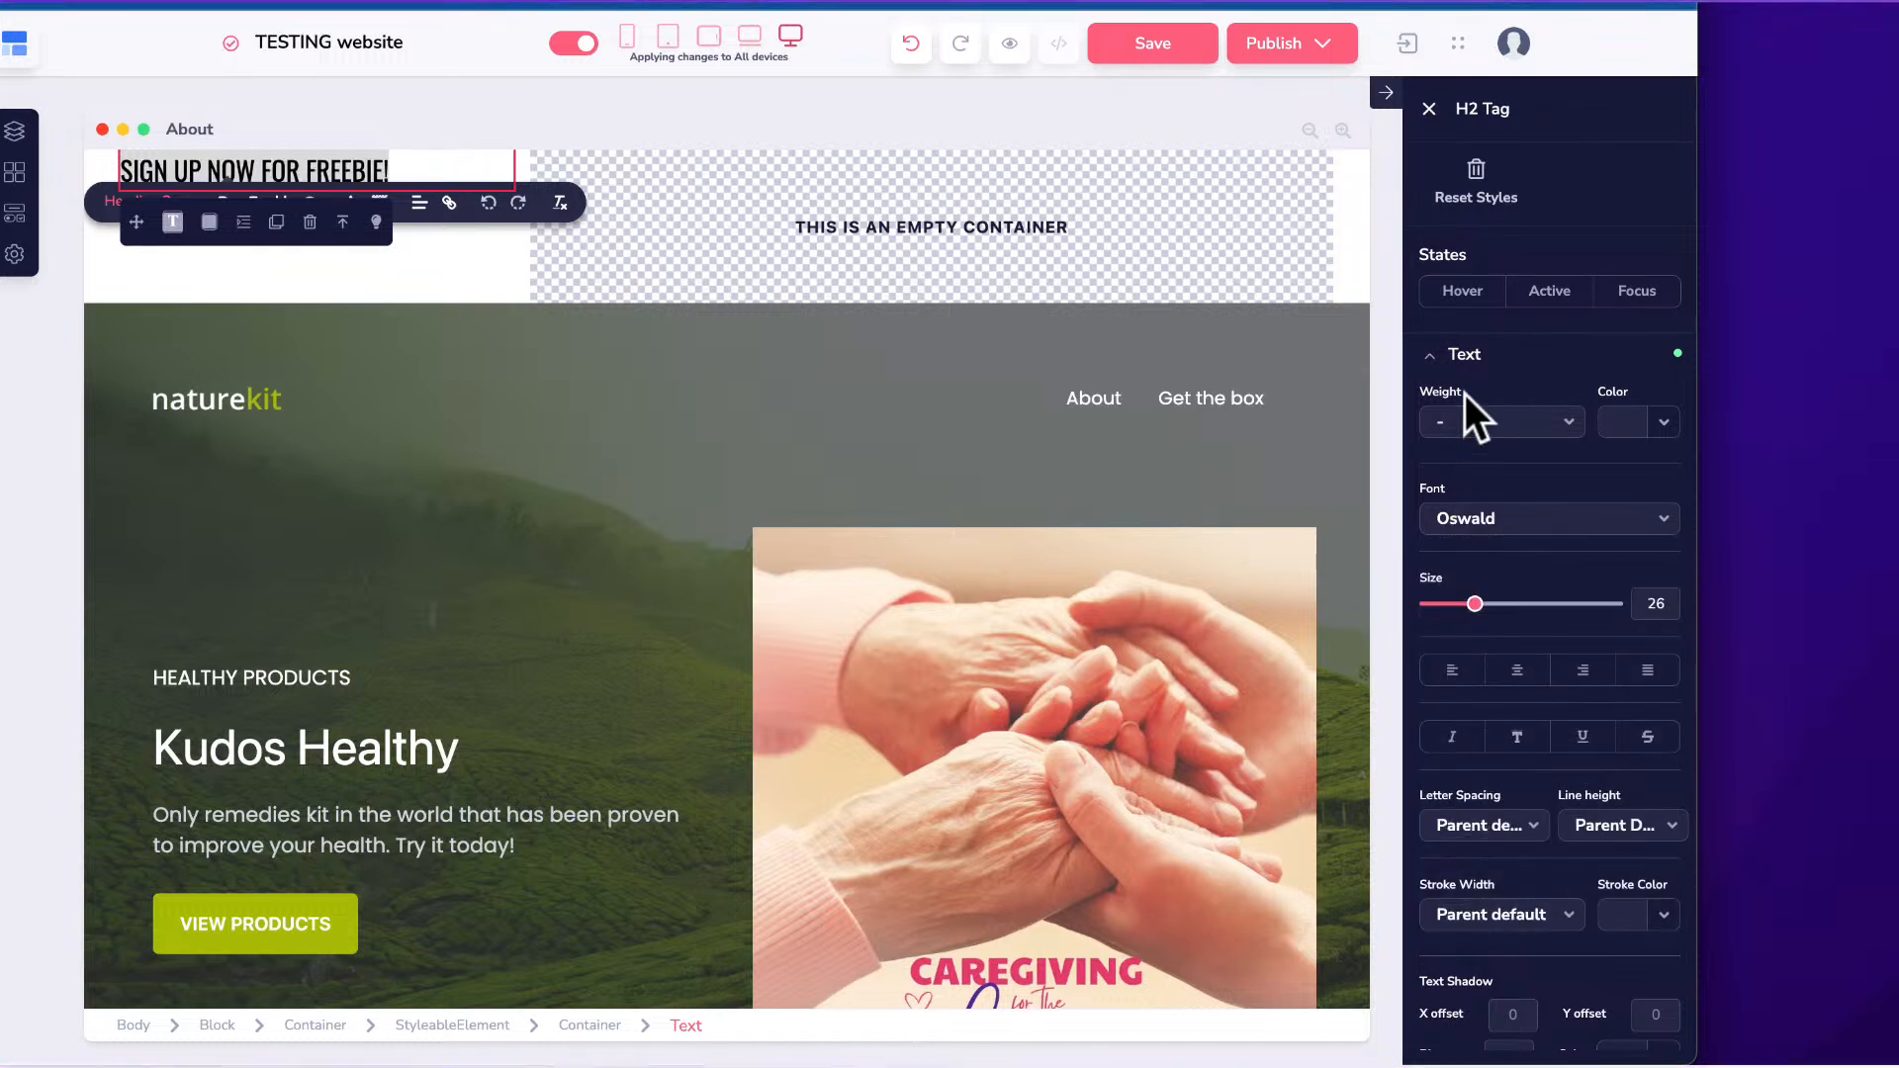
left_click(1471, 425)
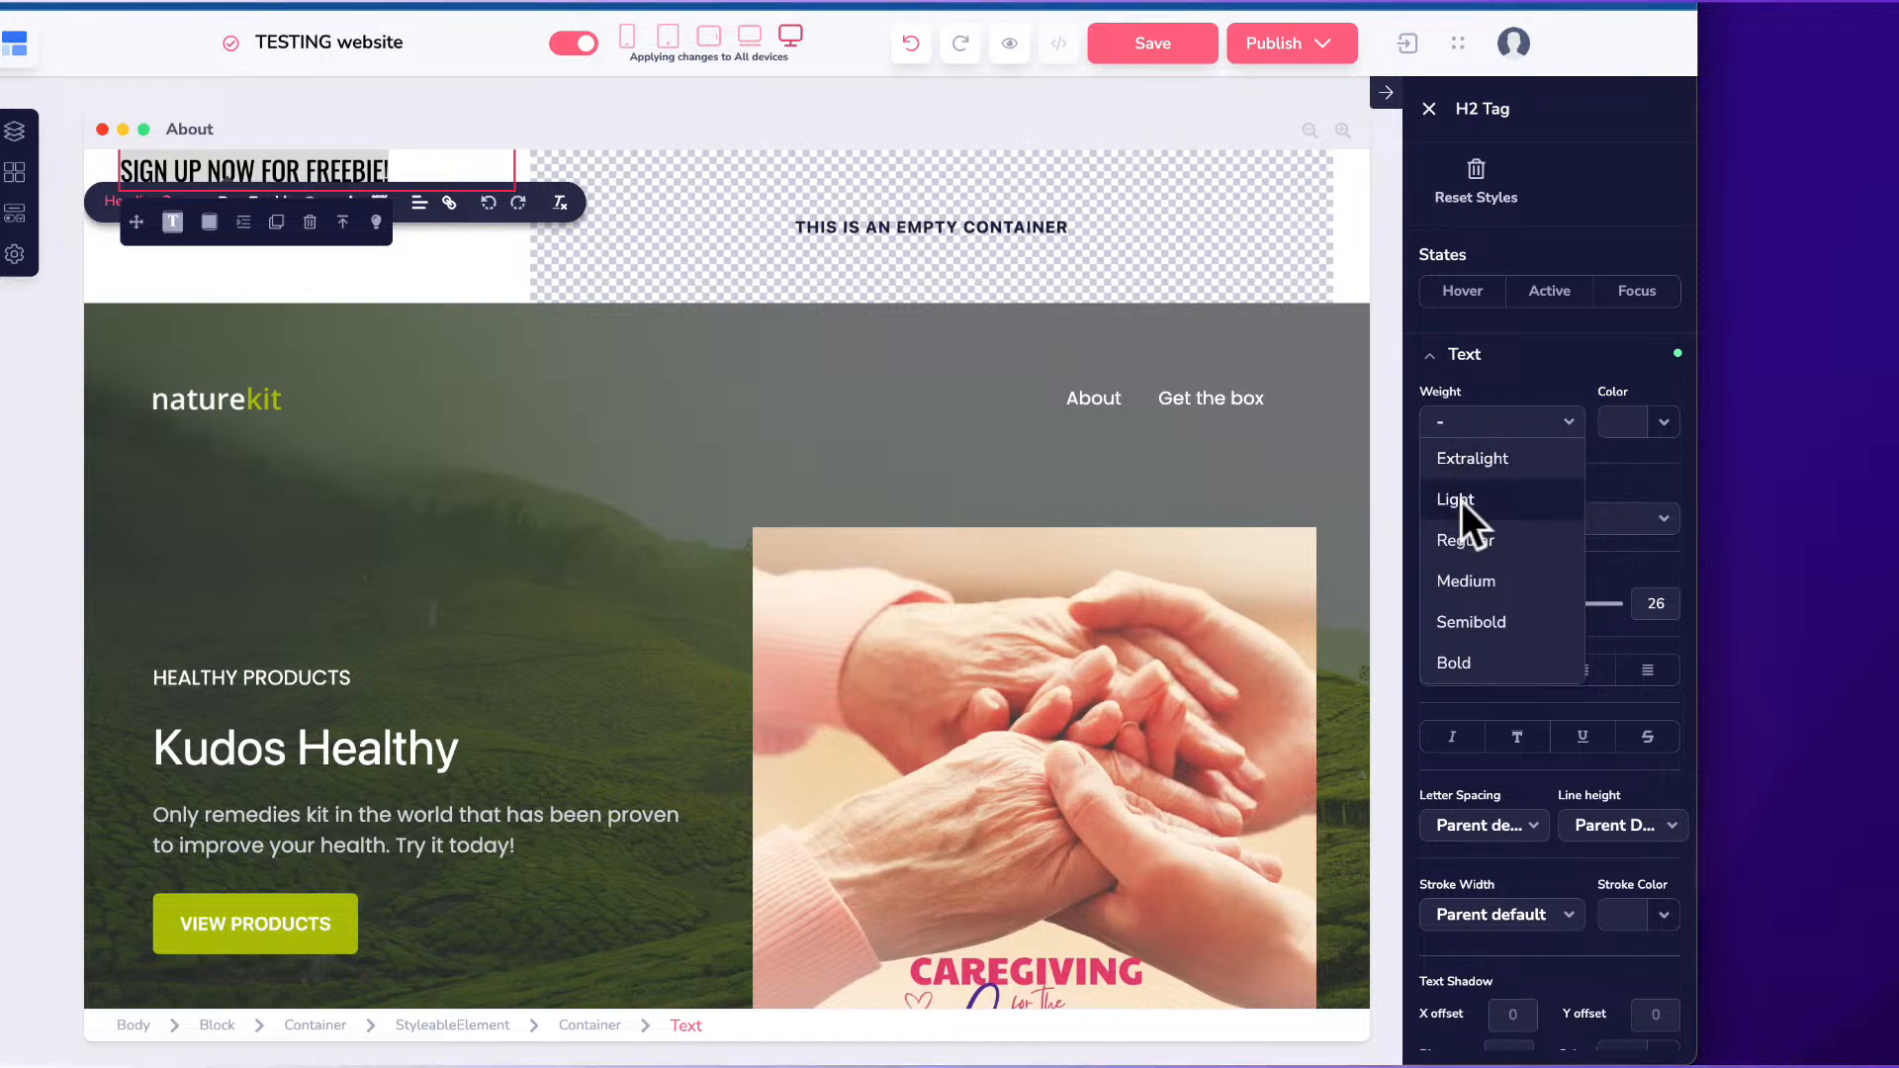
left_click(1469, 658)
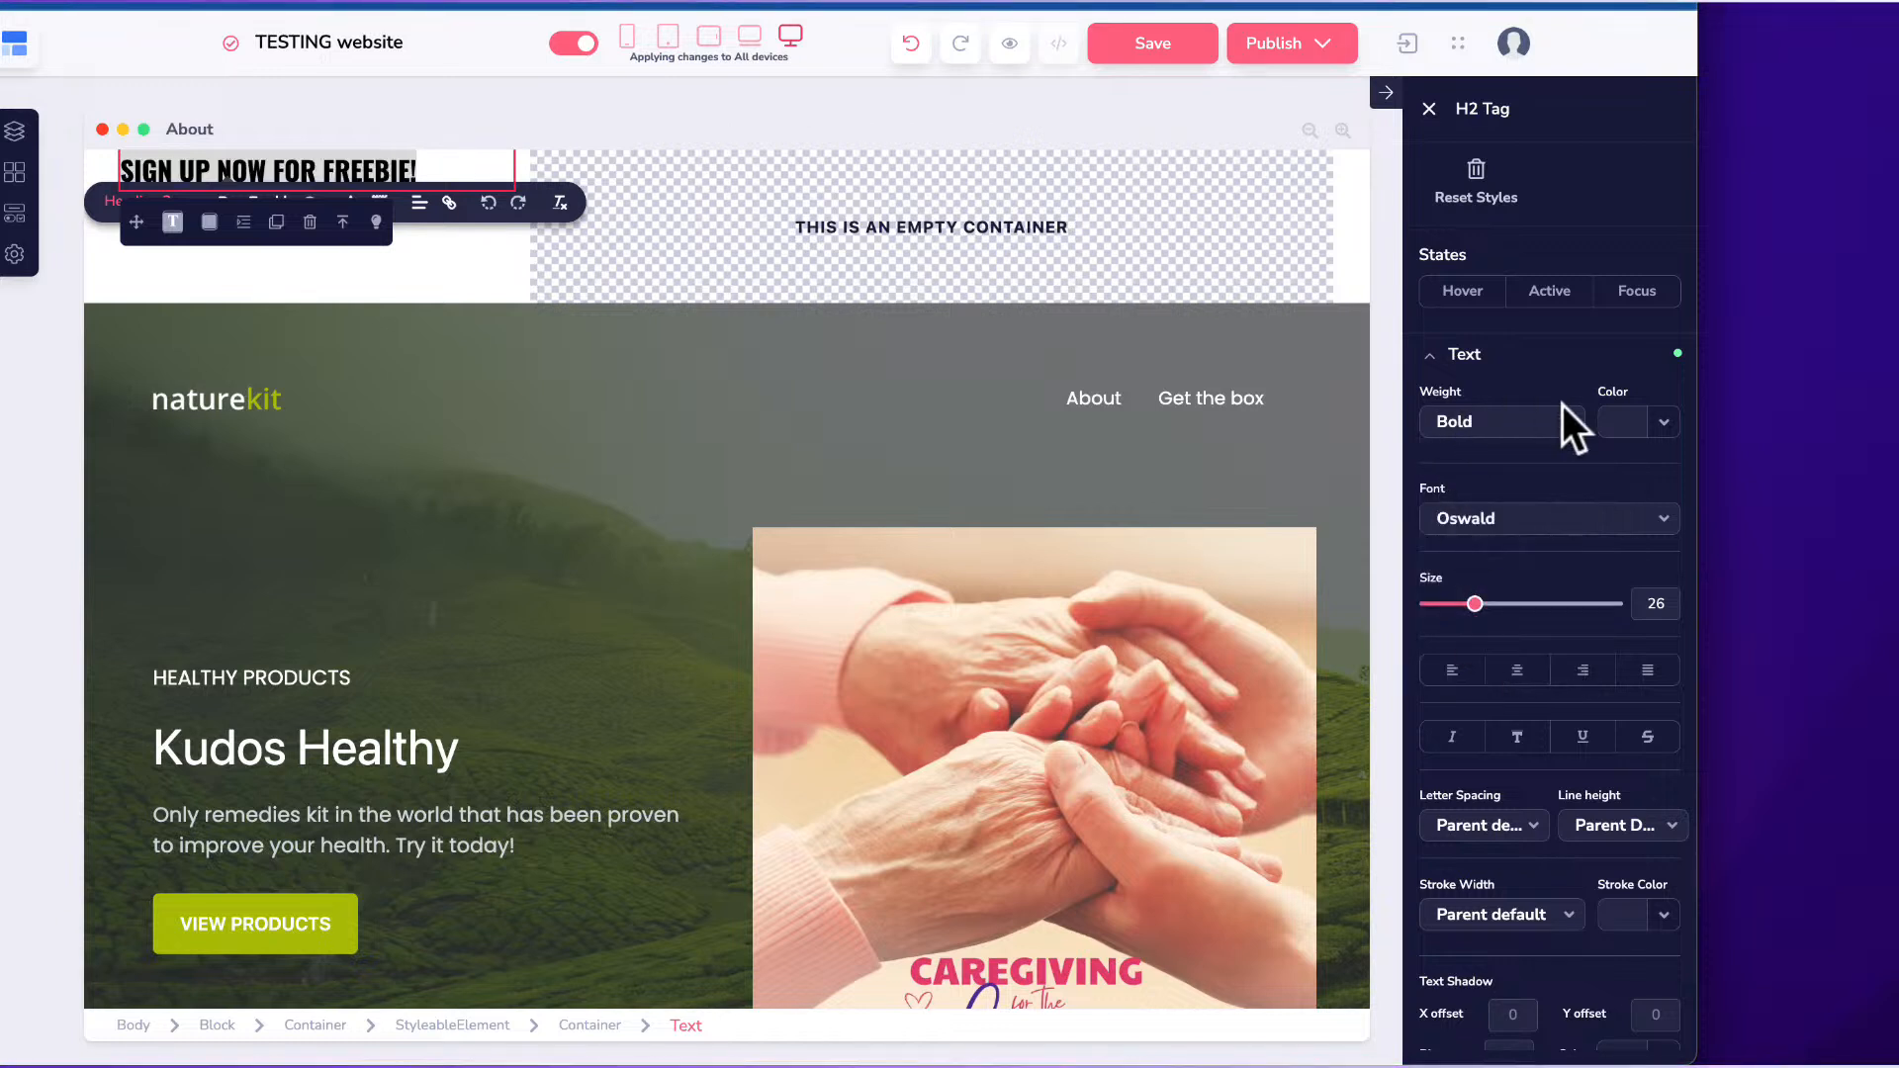
Colour the heading text dark #0f1824 after briefly trying blue.
left_click(1617, 420)
mouse_move(1463, 573)
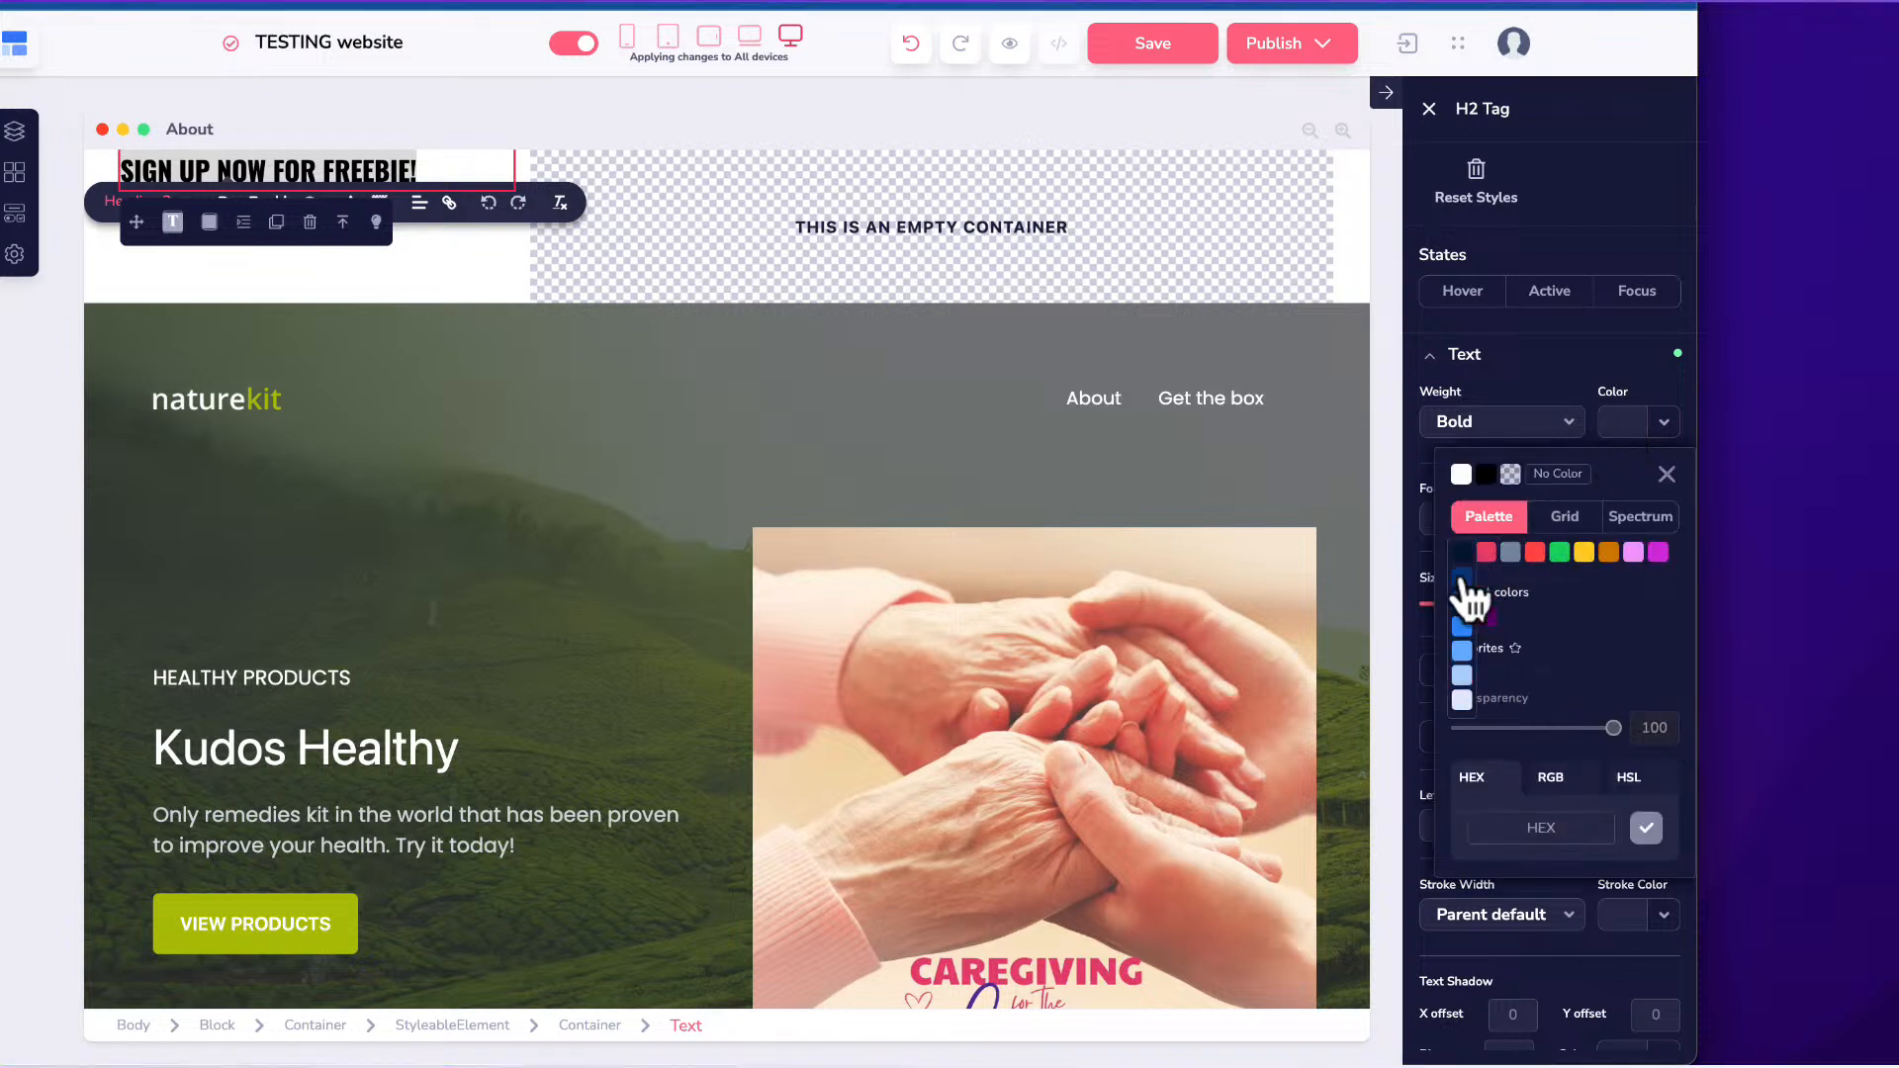
left_click(1462, 625)
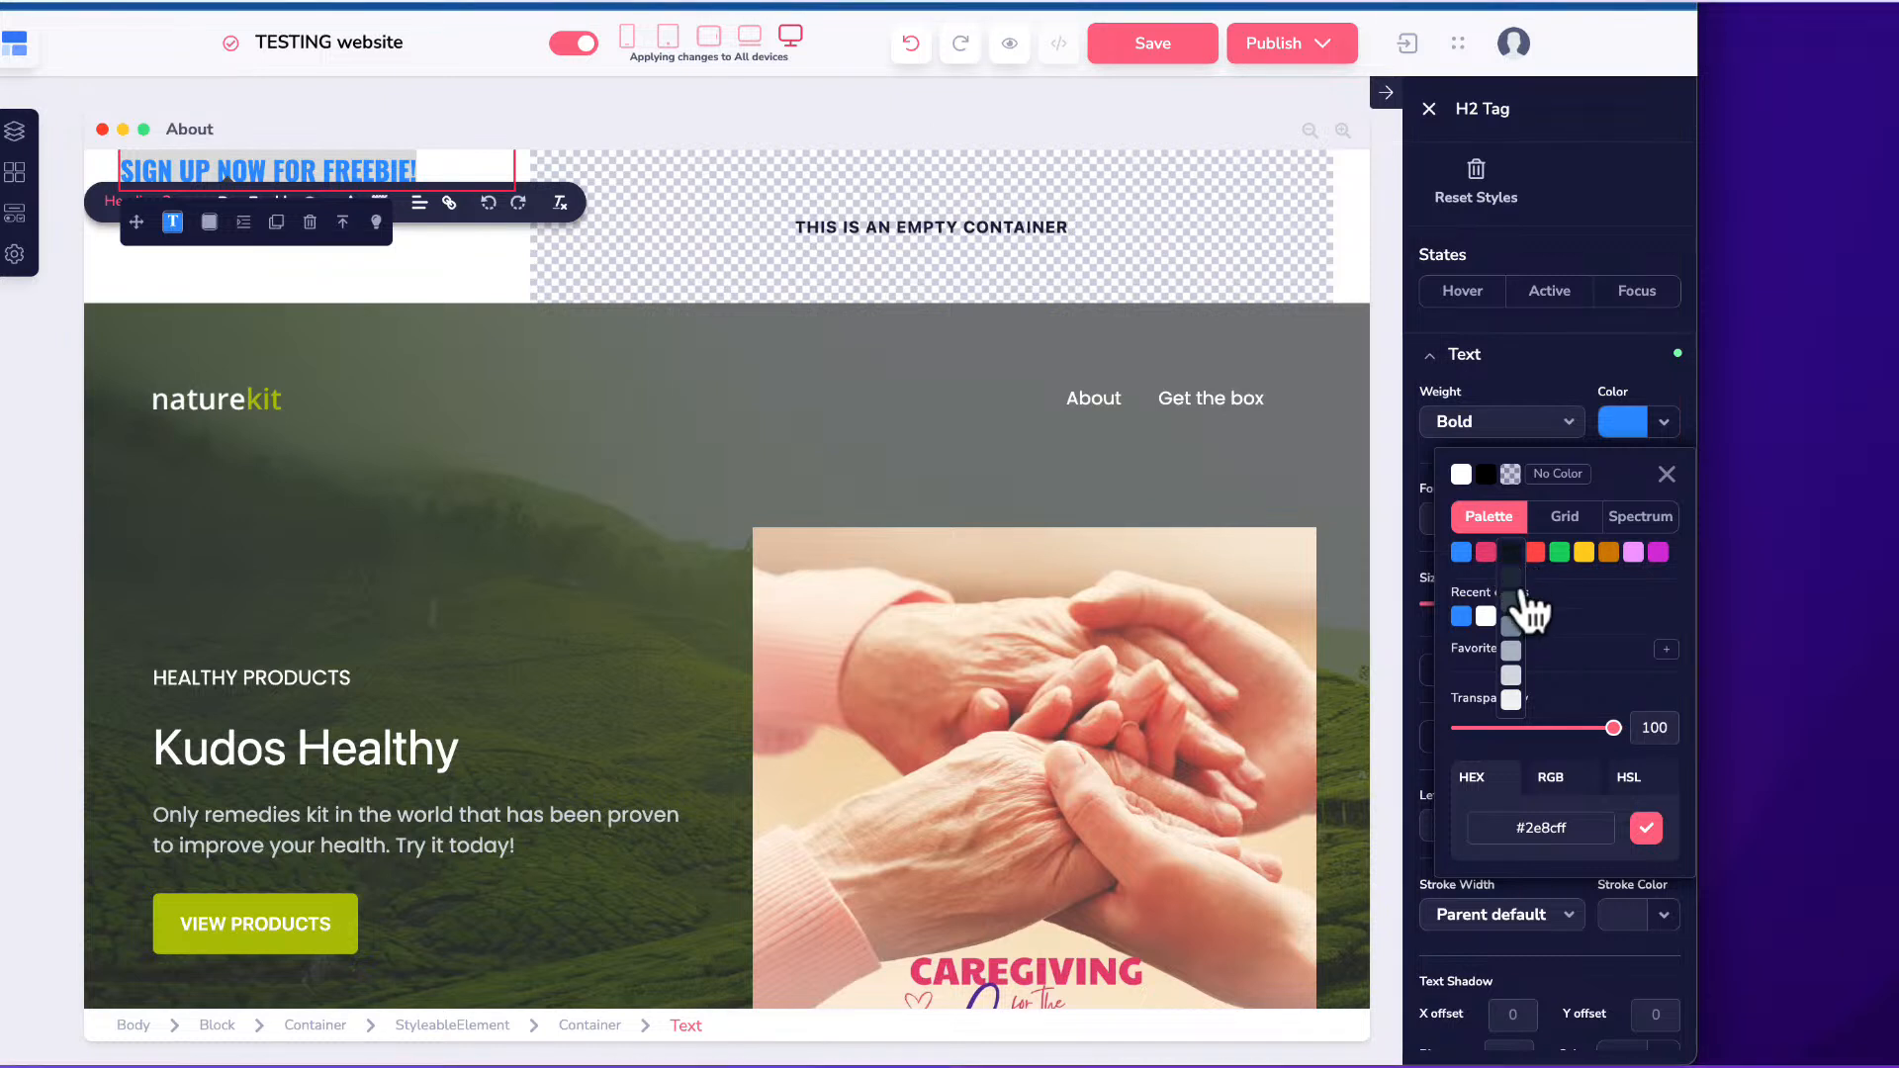
left_click(1513, 572)
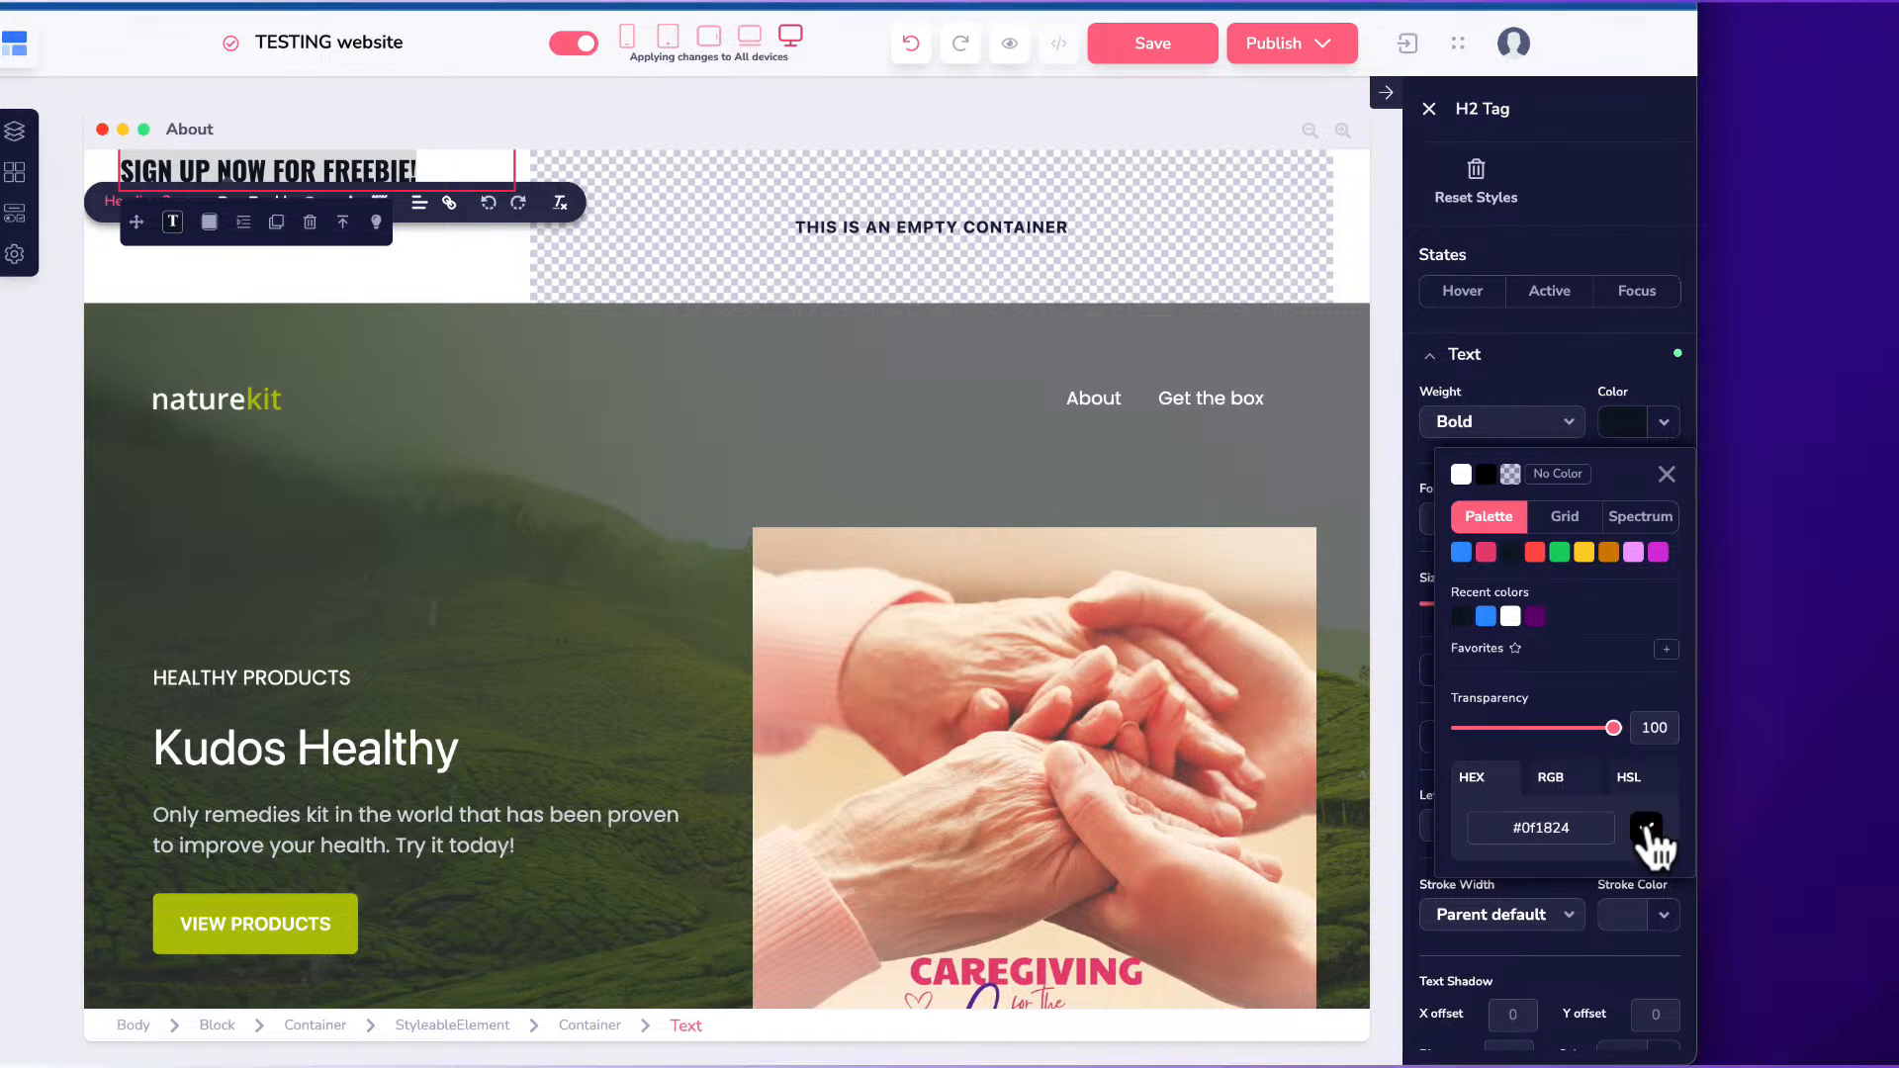
Publish the TESTING site and return to the GroovePages sites dashboard.
left_click(541, 382)
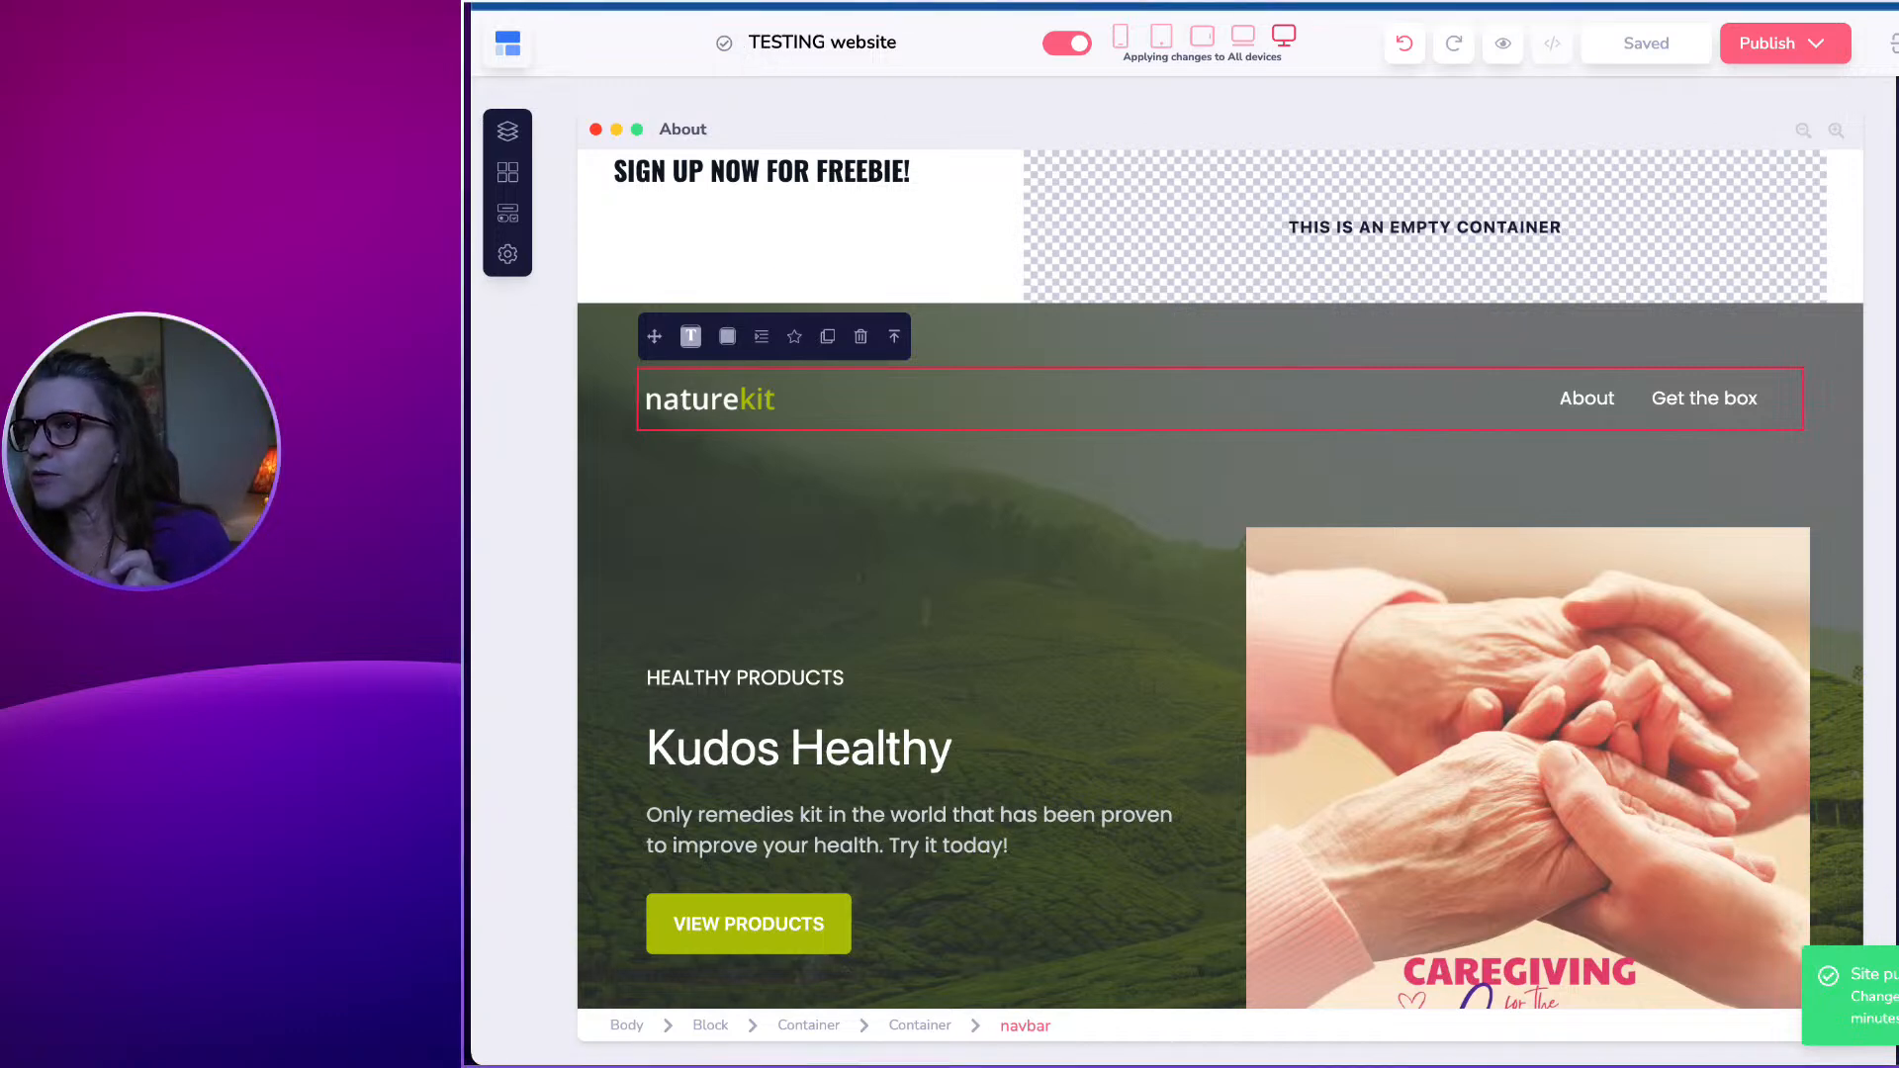
left_click(581, 2)
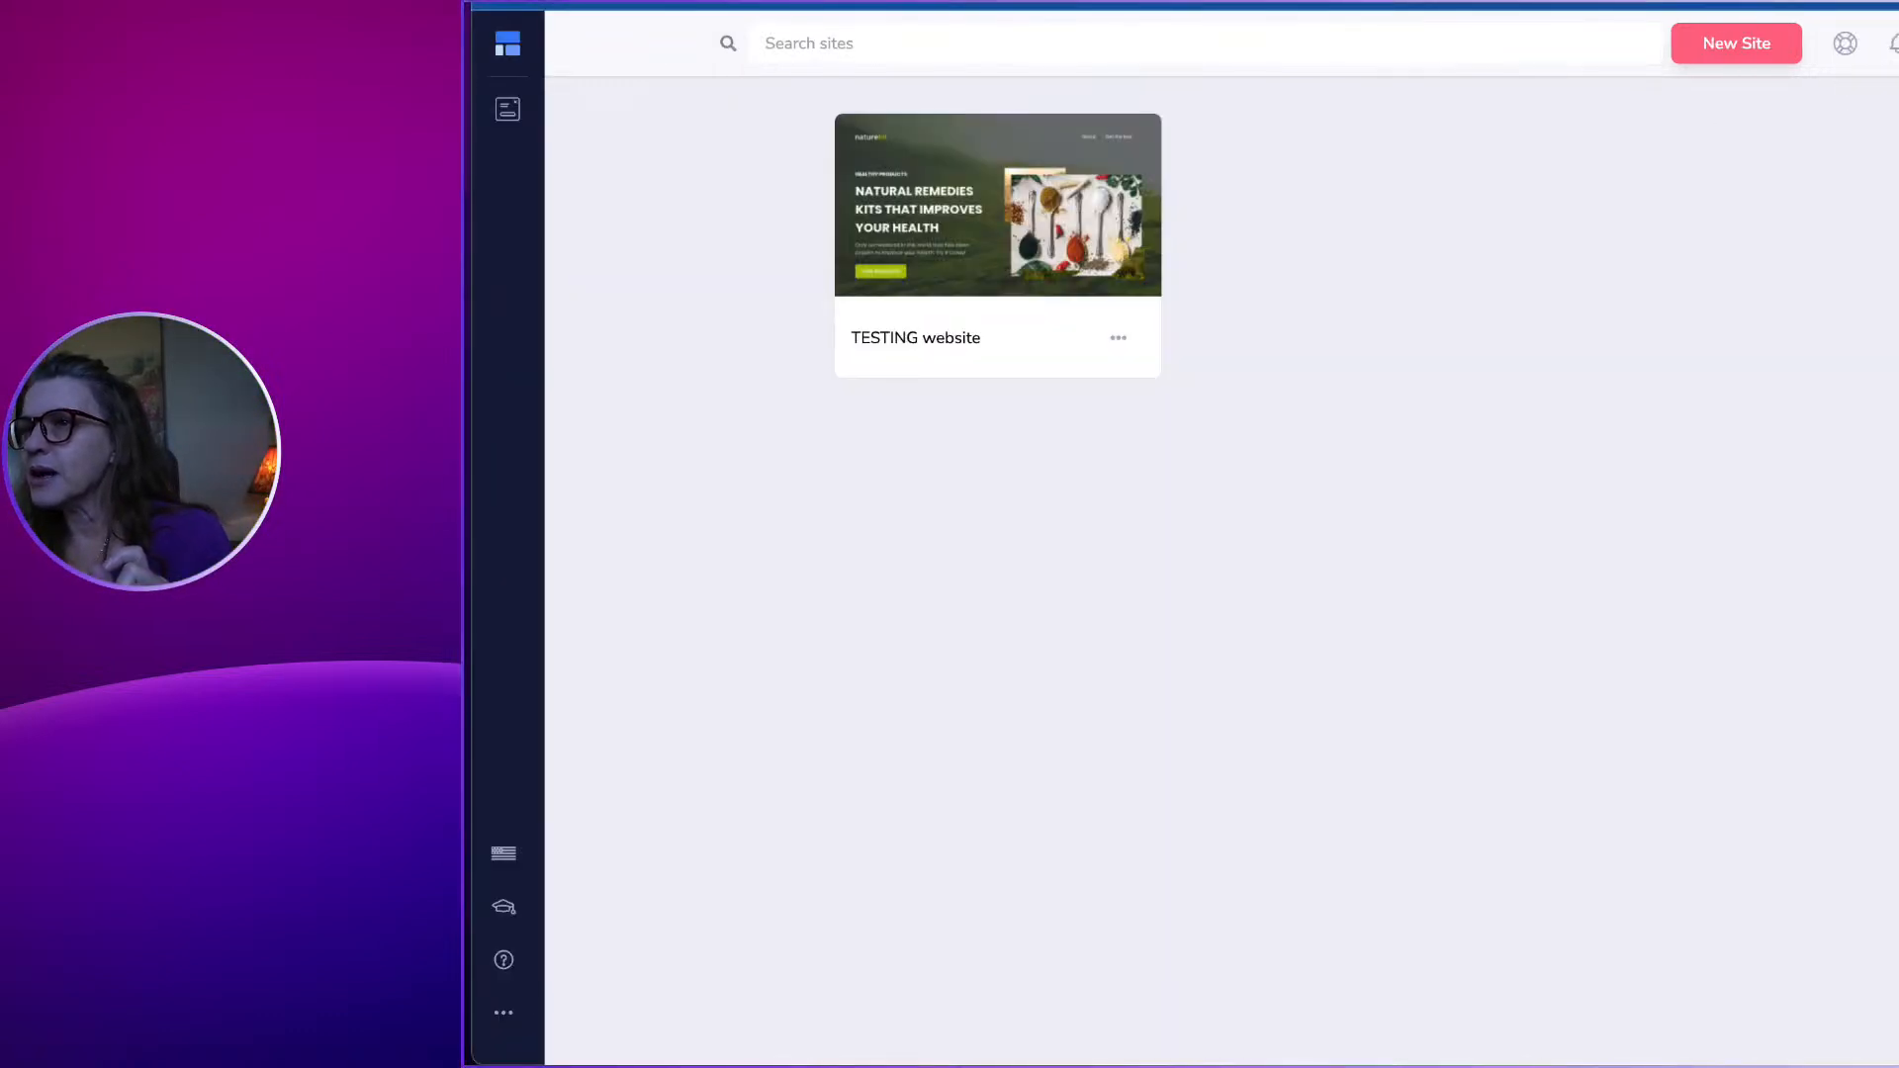
Go from the Groove overview into GrooveMail's Forms page, which lists no forms yet.
left_click(506, 2)
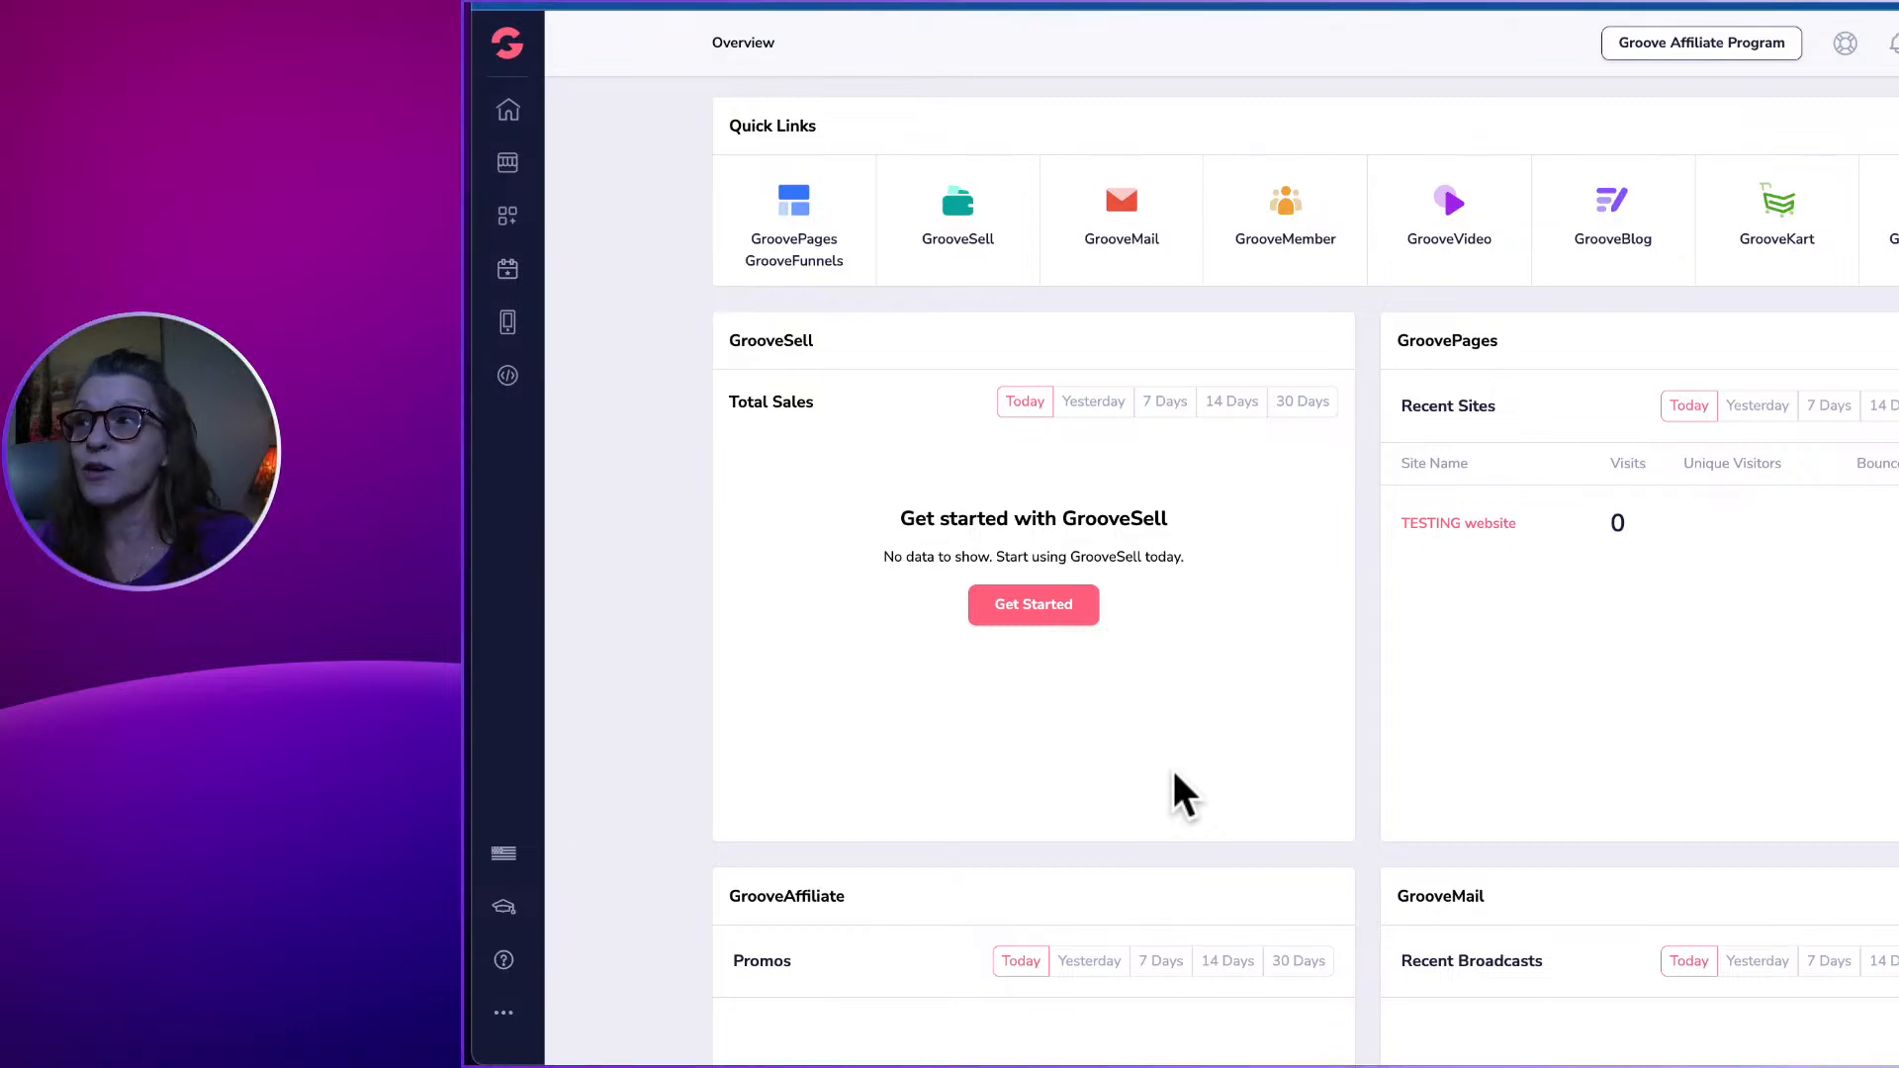
left_click(1126, 197)
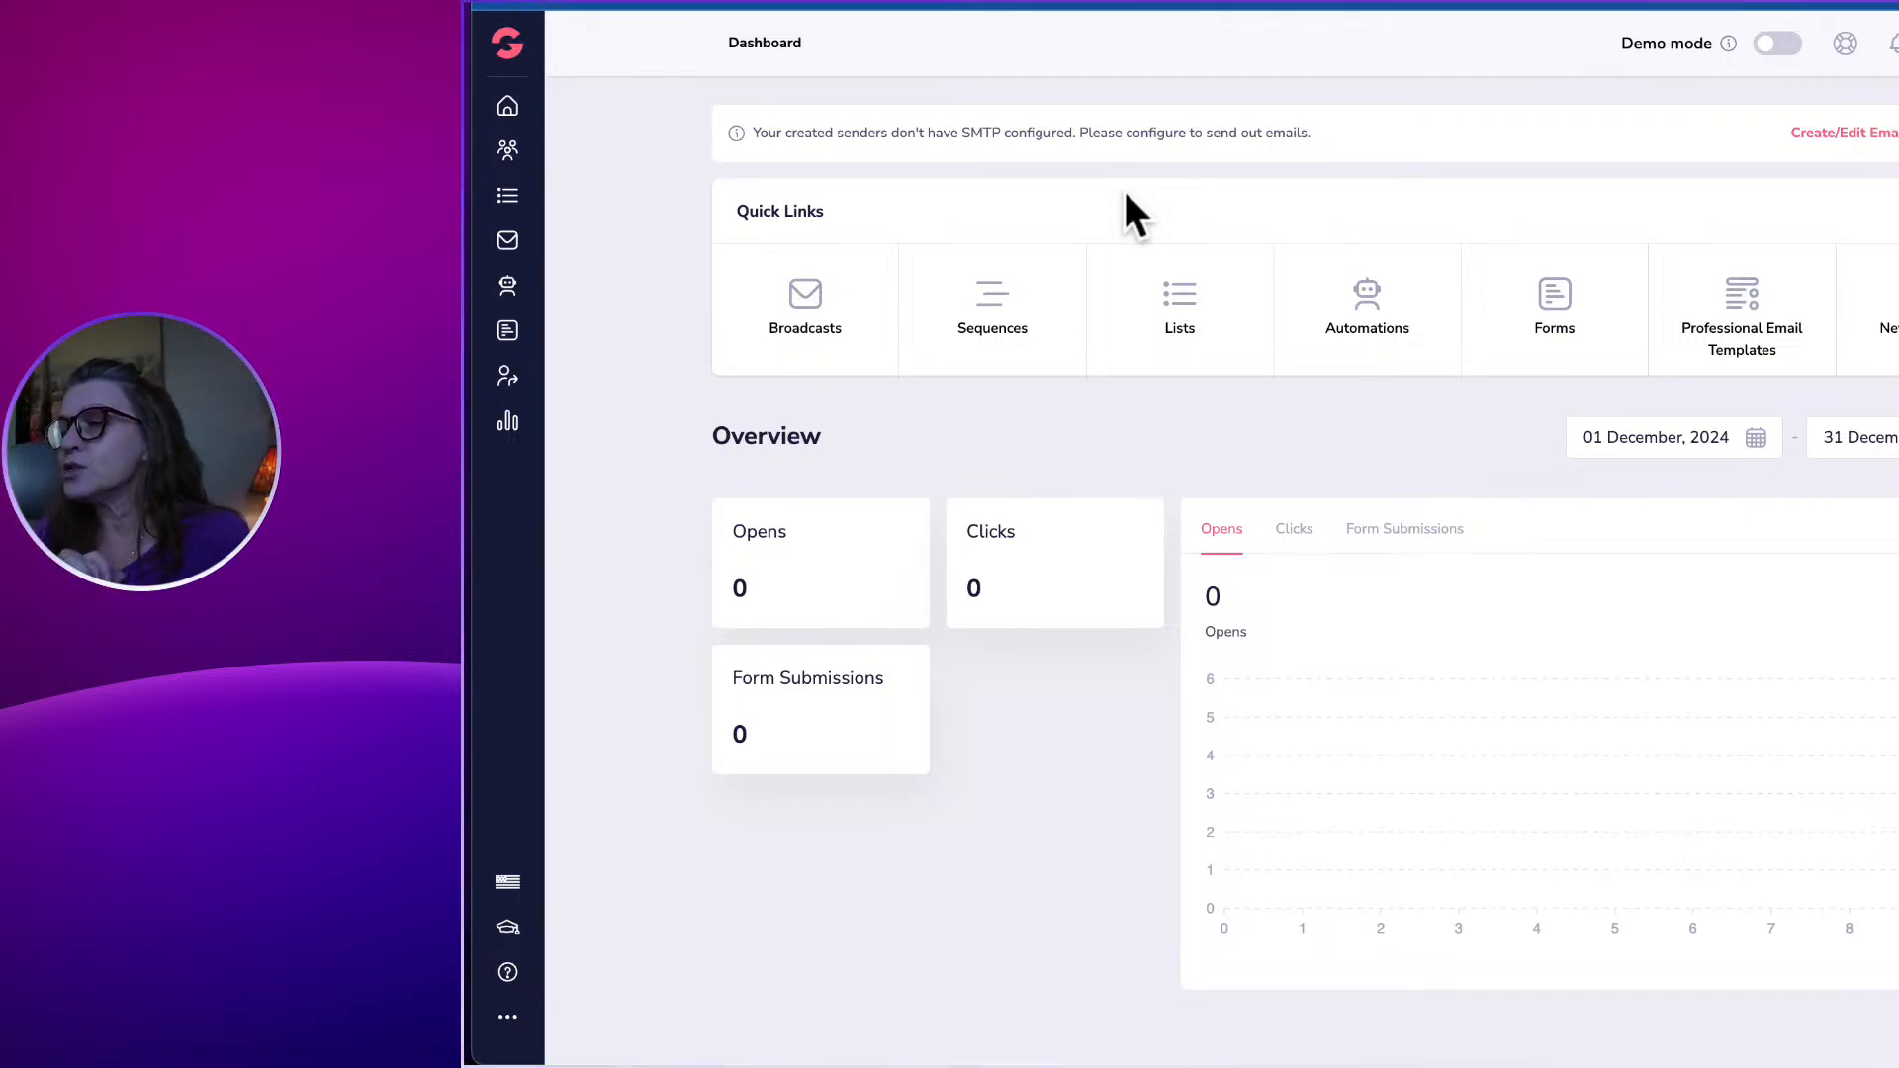
left_click(1556, 314)
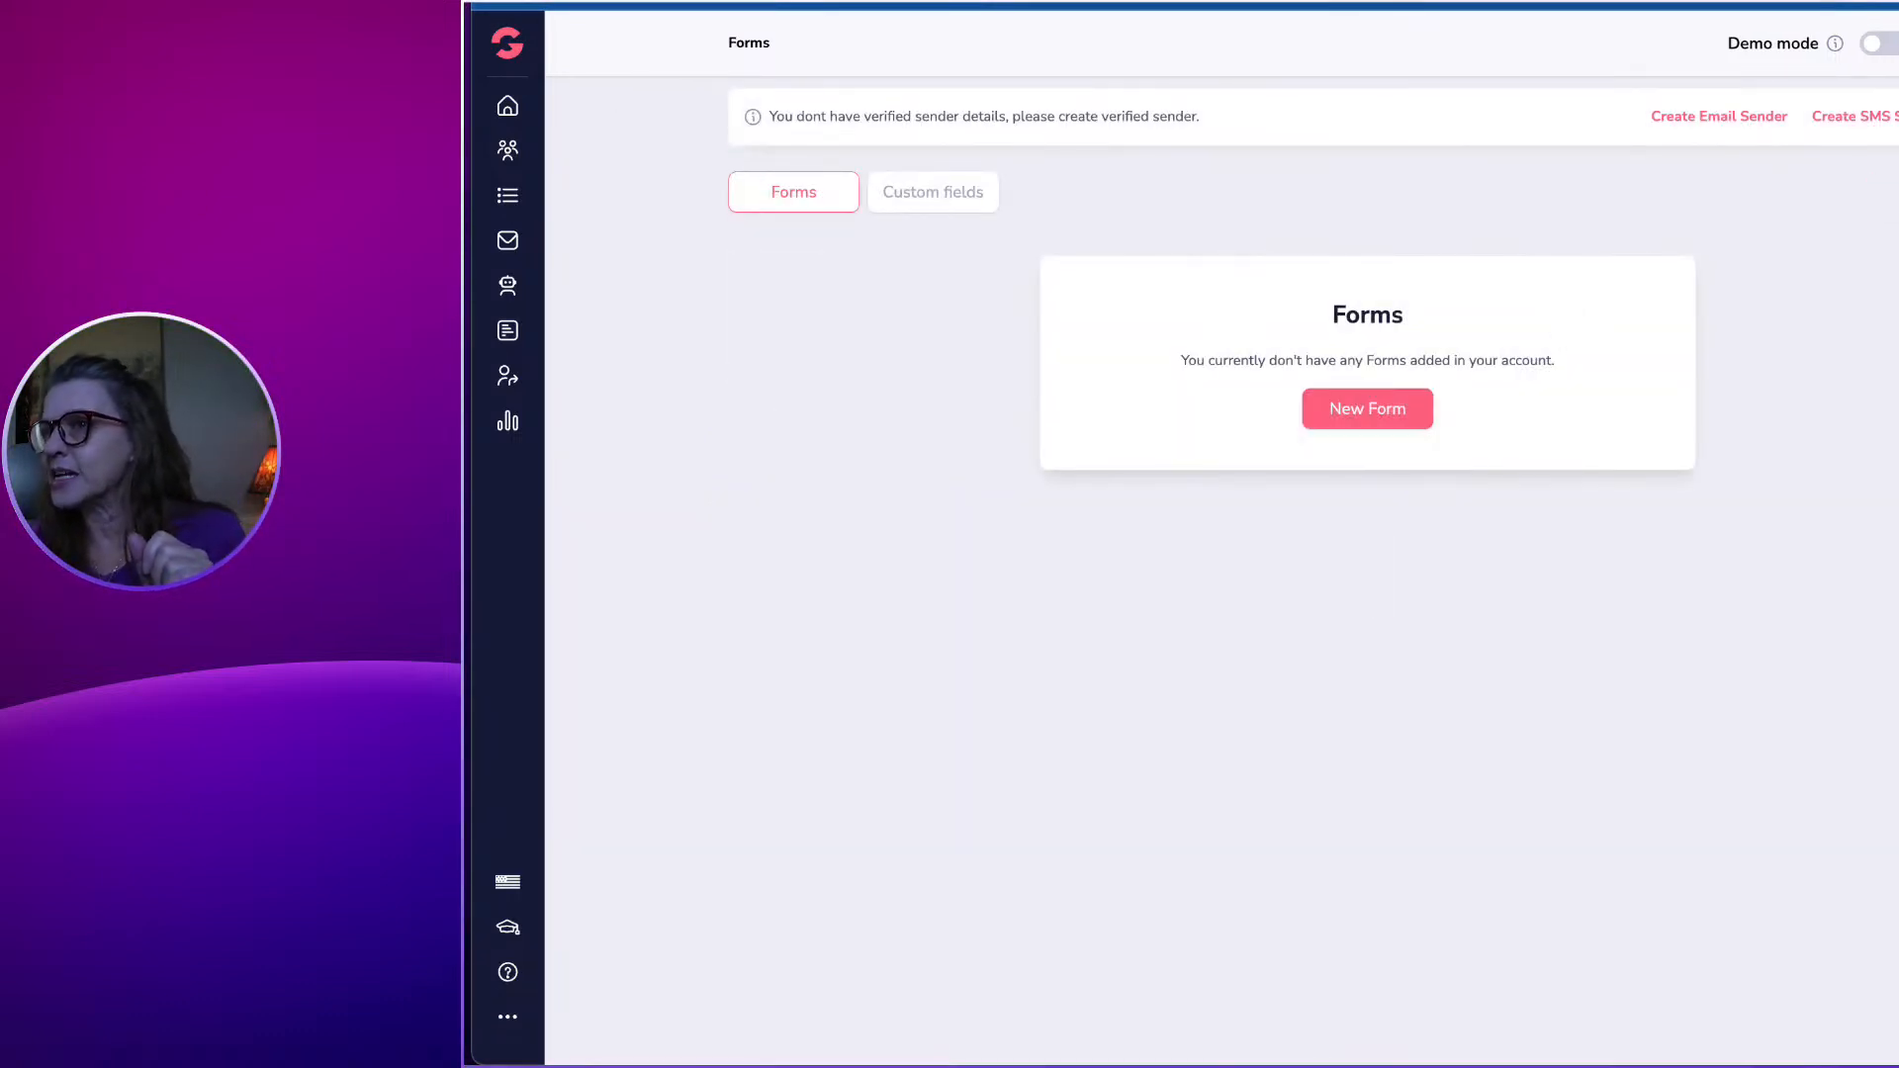
left_click(544, 2)
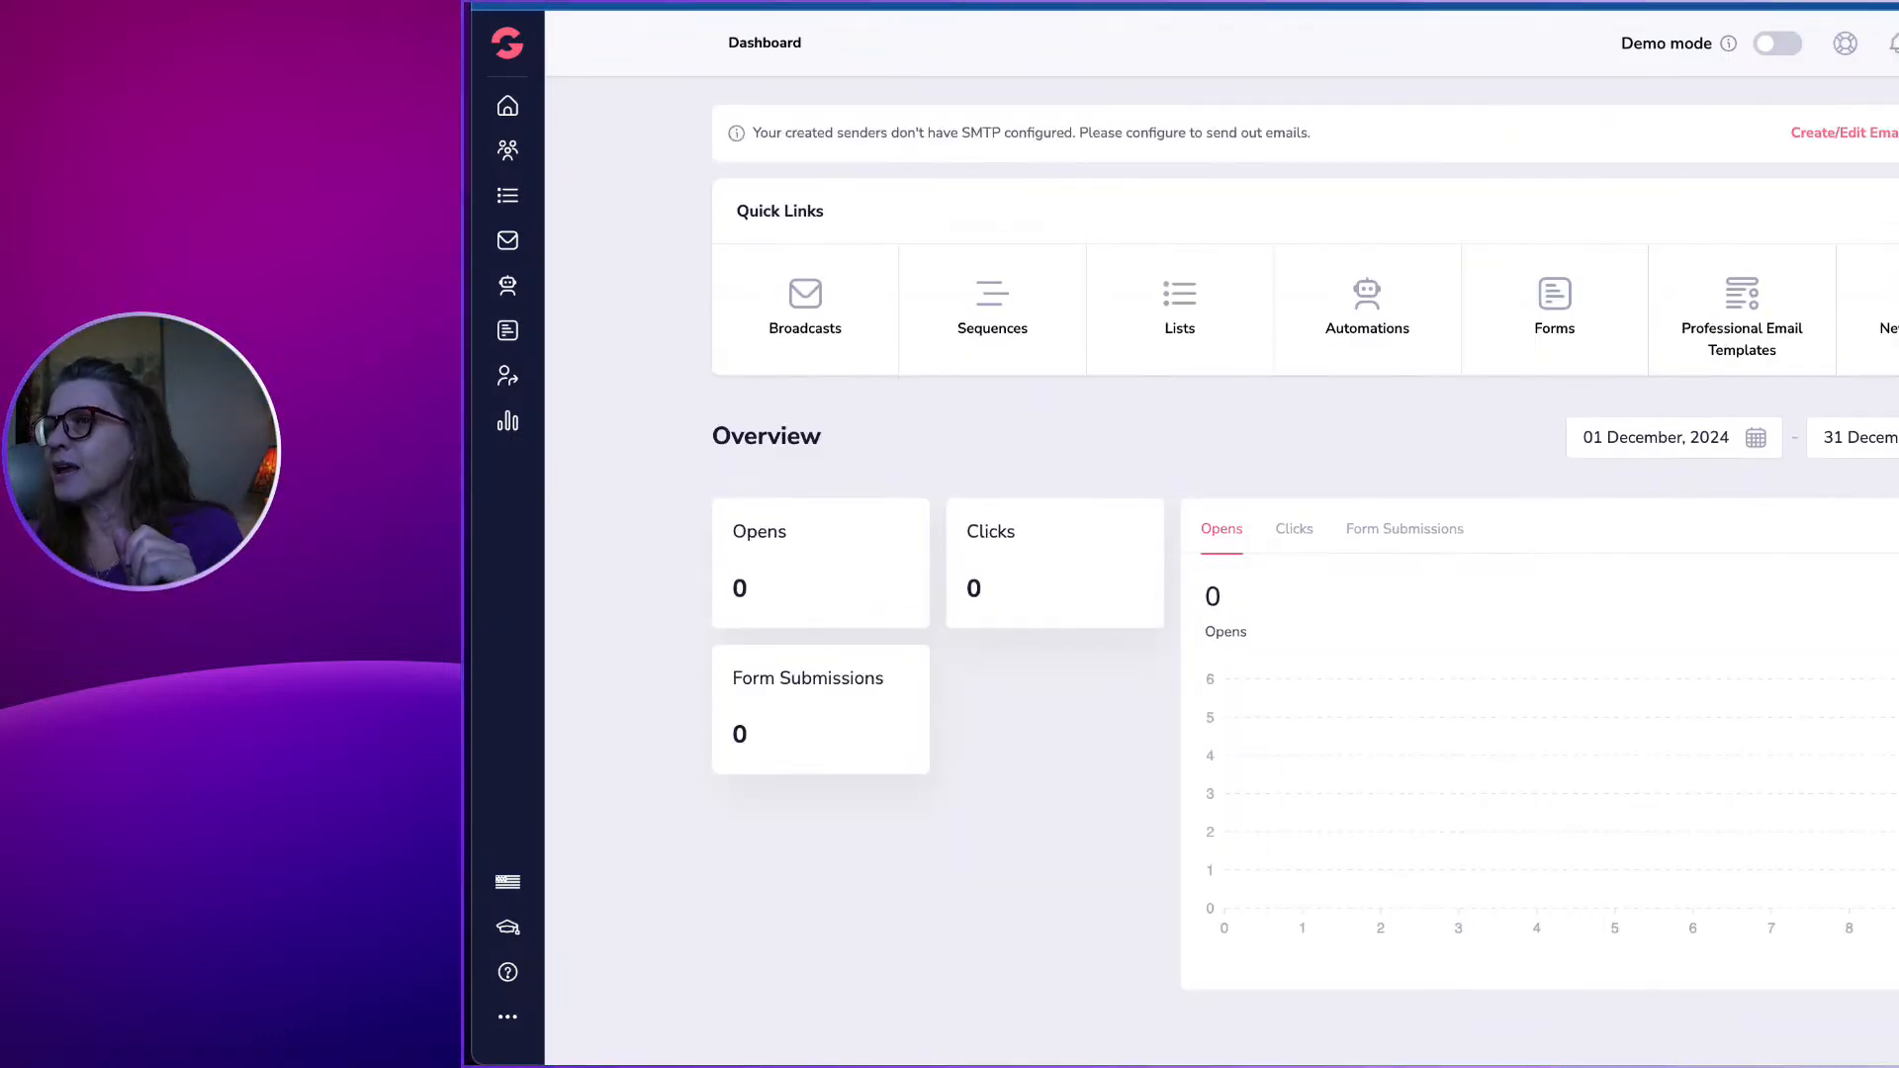
left_click(544, 2)
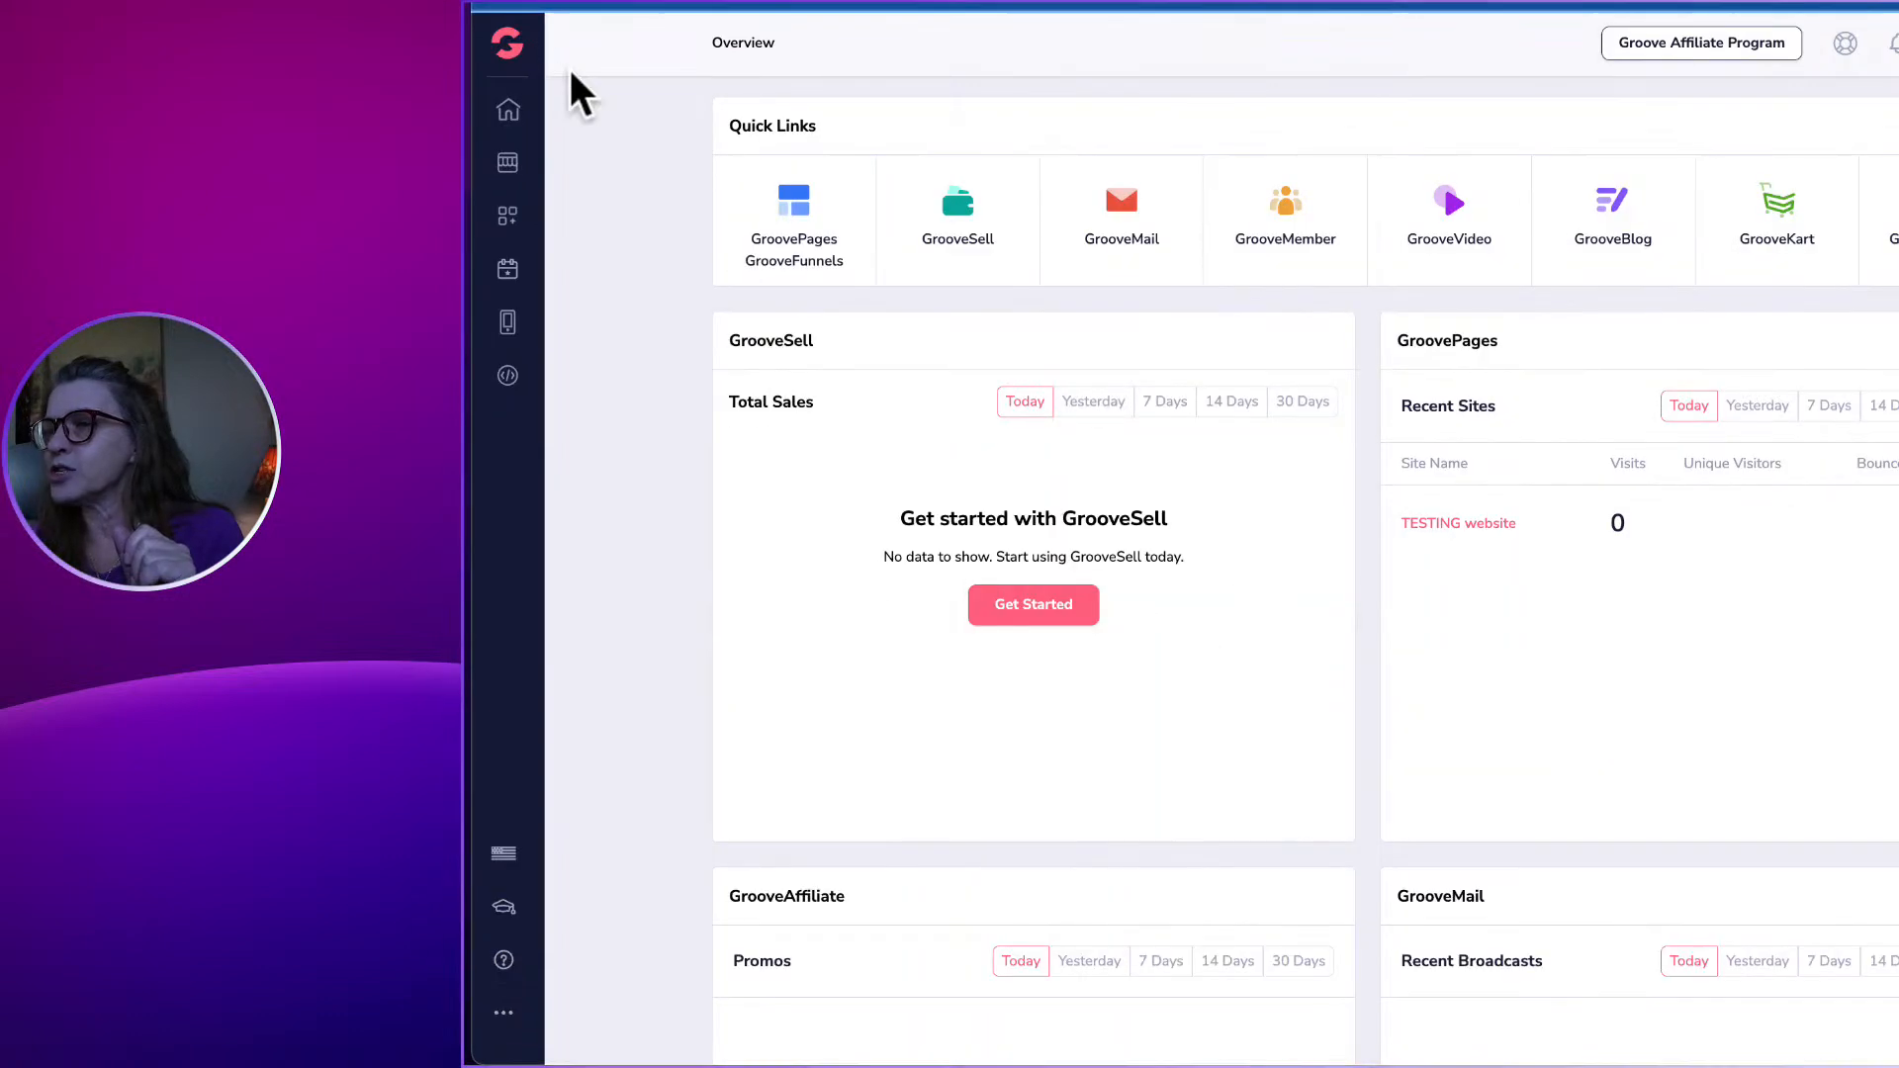
left_click(1121, 198)
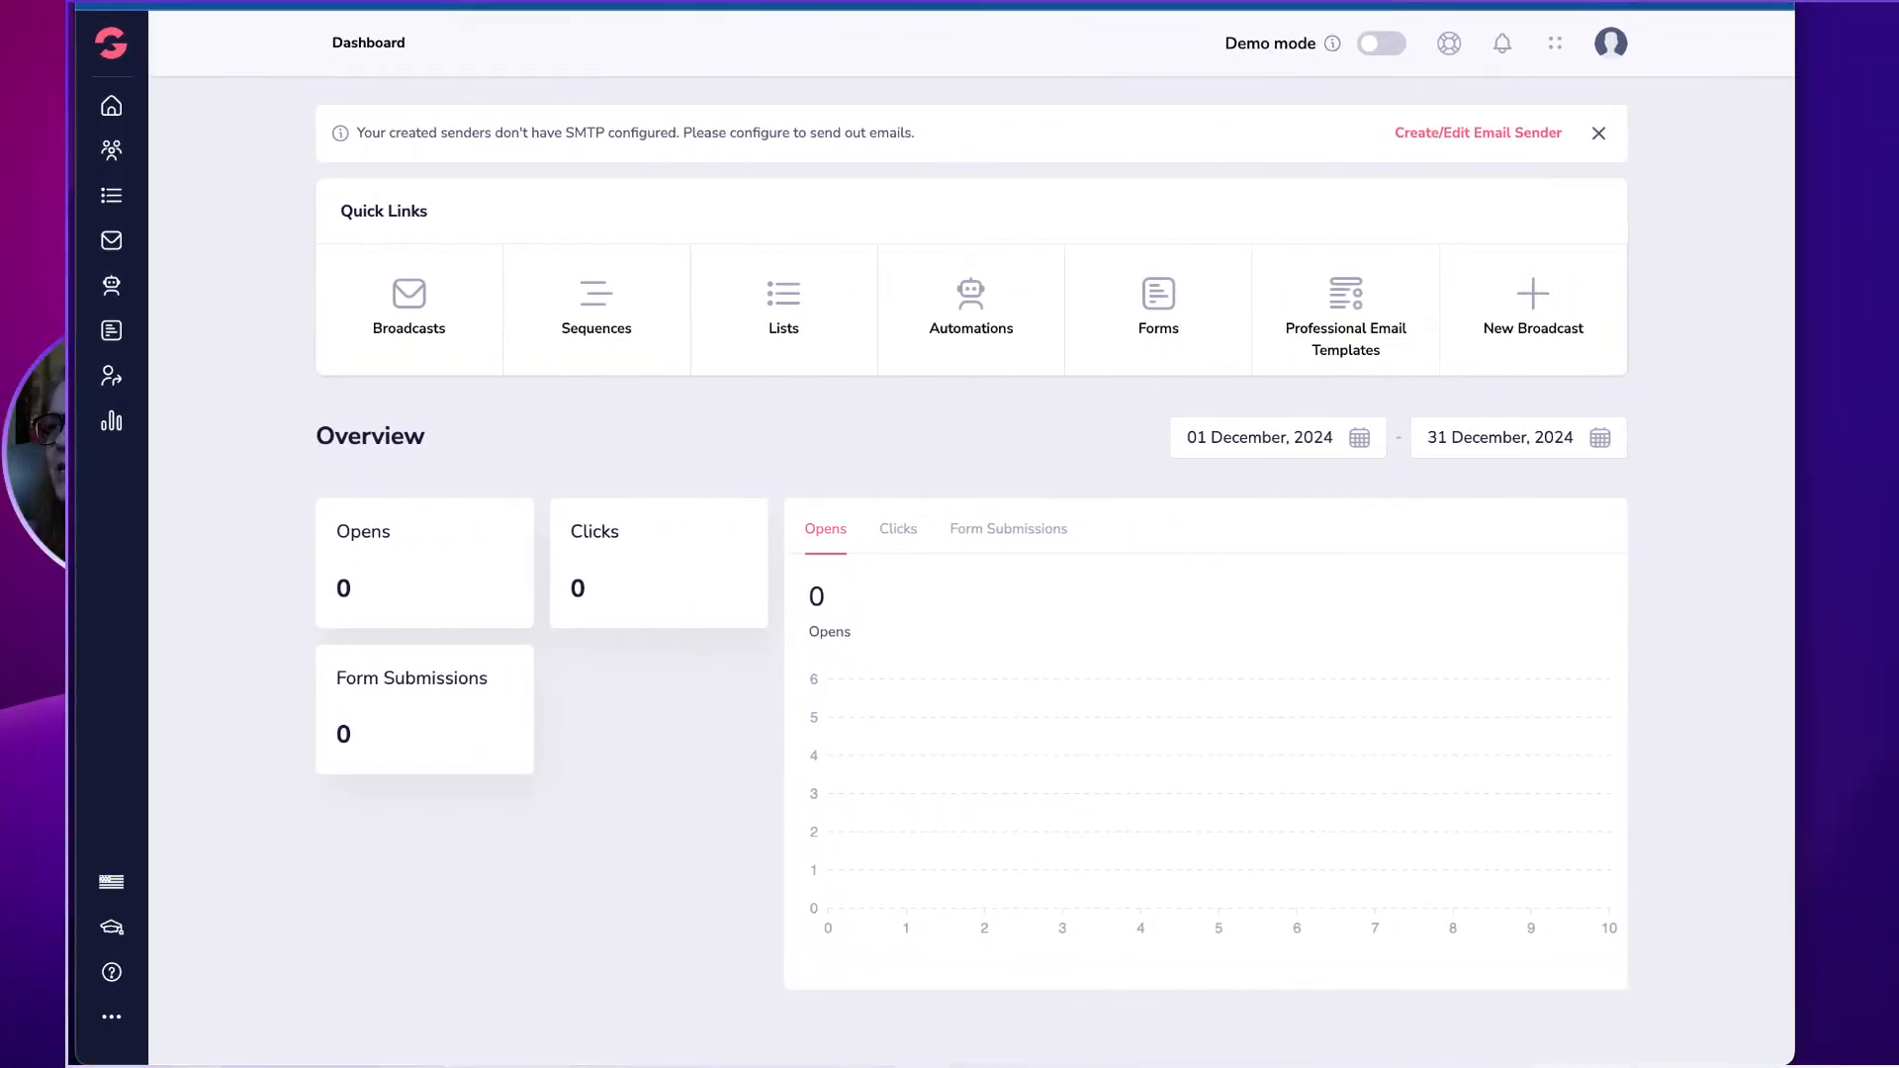
left_click(1159, 310)
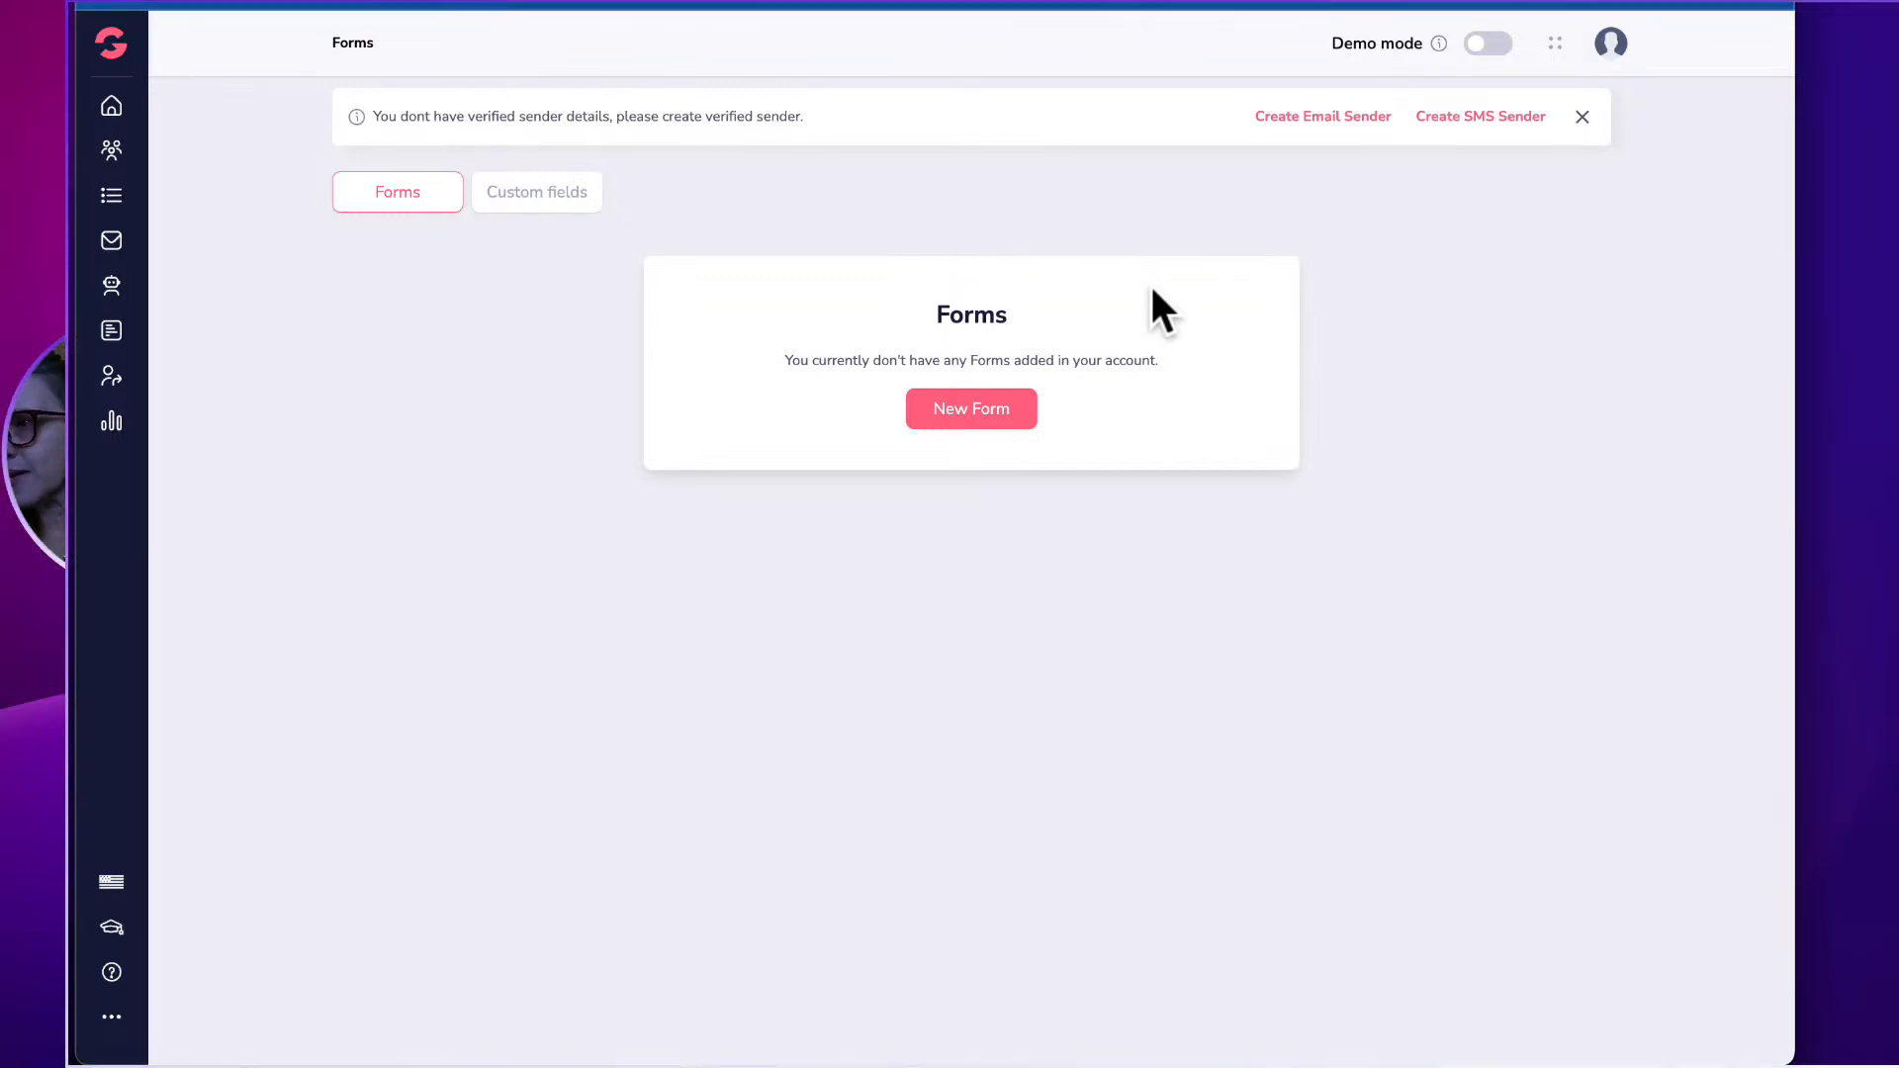
Create a new form named 'KUDOS Testing' and open it in the form editor.
left_click(993, 408)
left_click(729, 555)
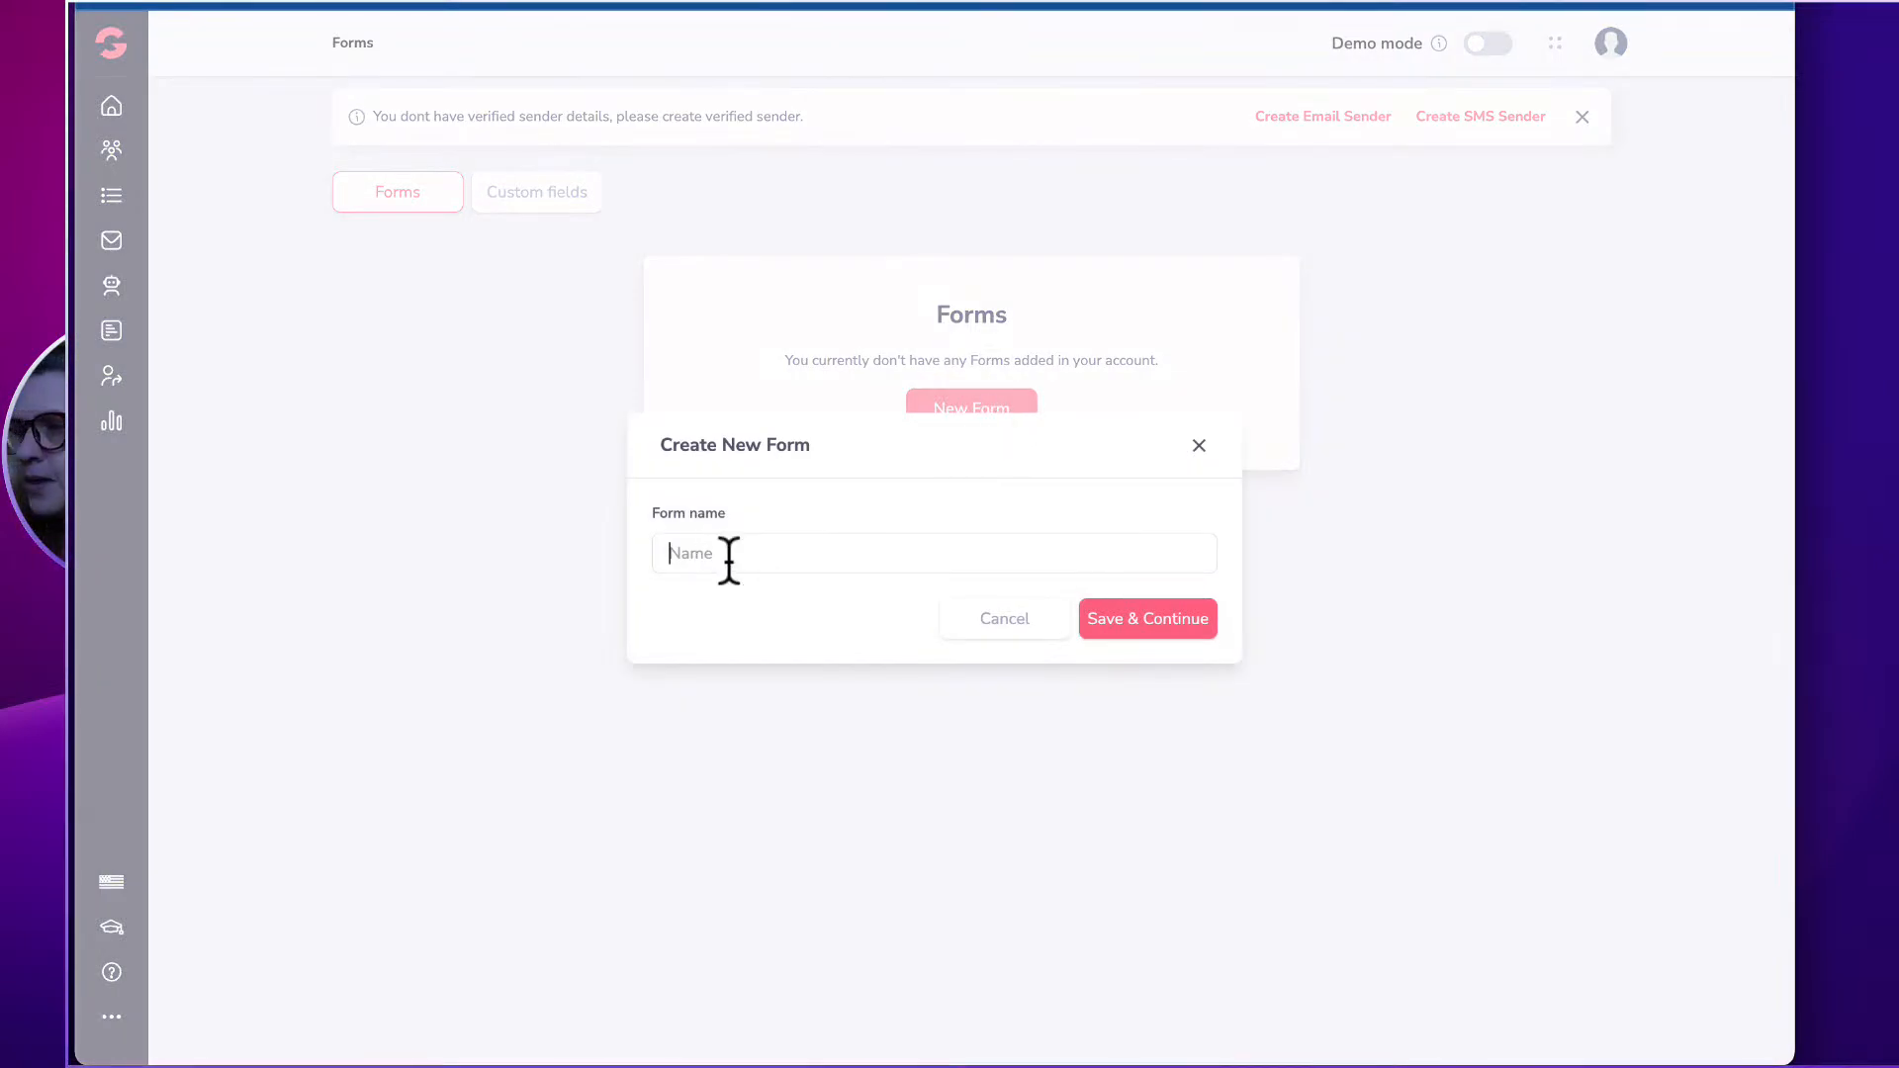
type("KUDOS Testing")
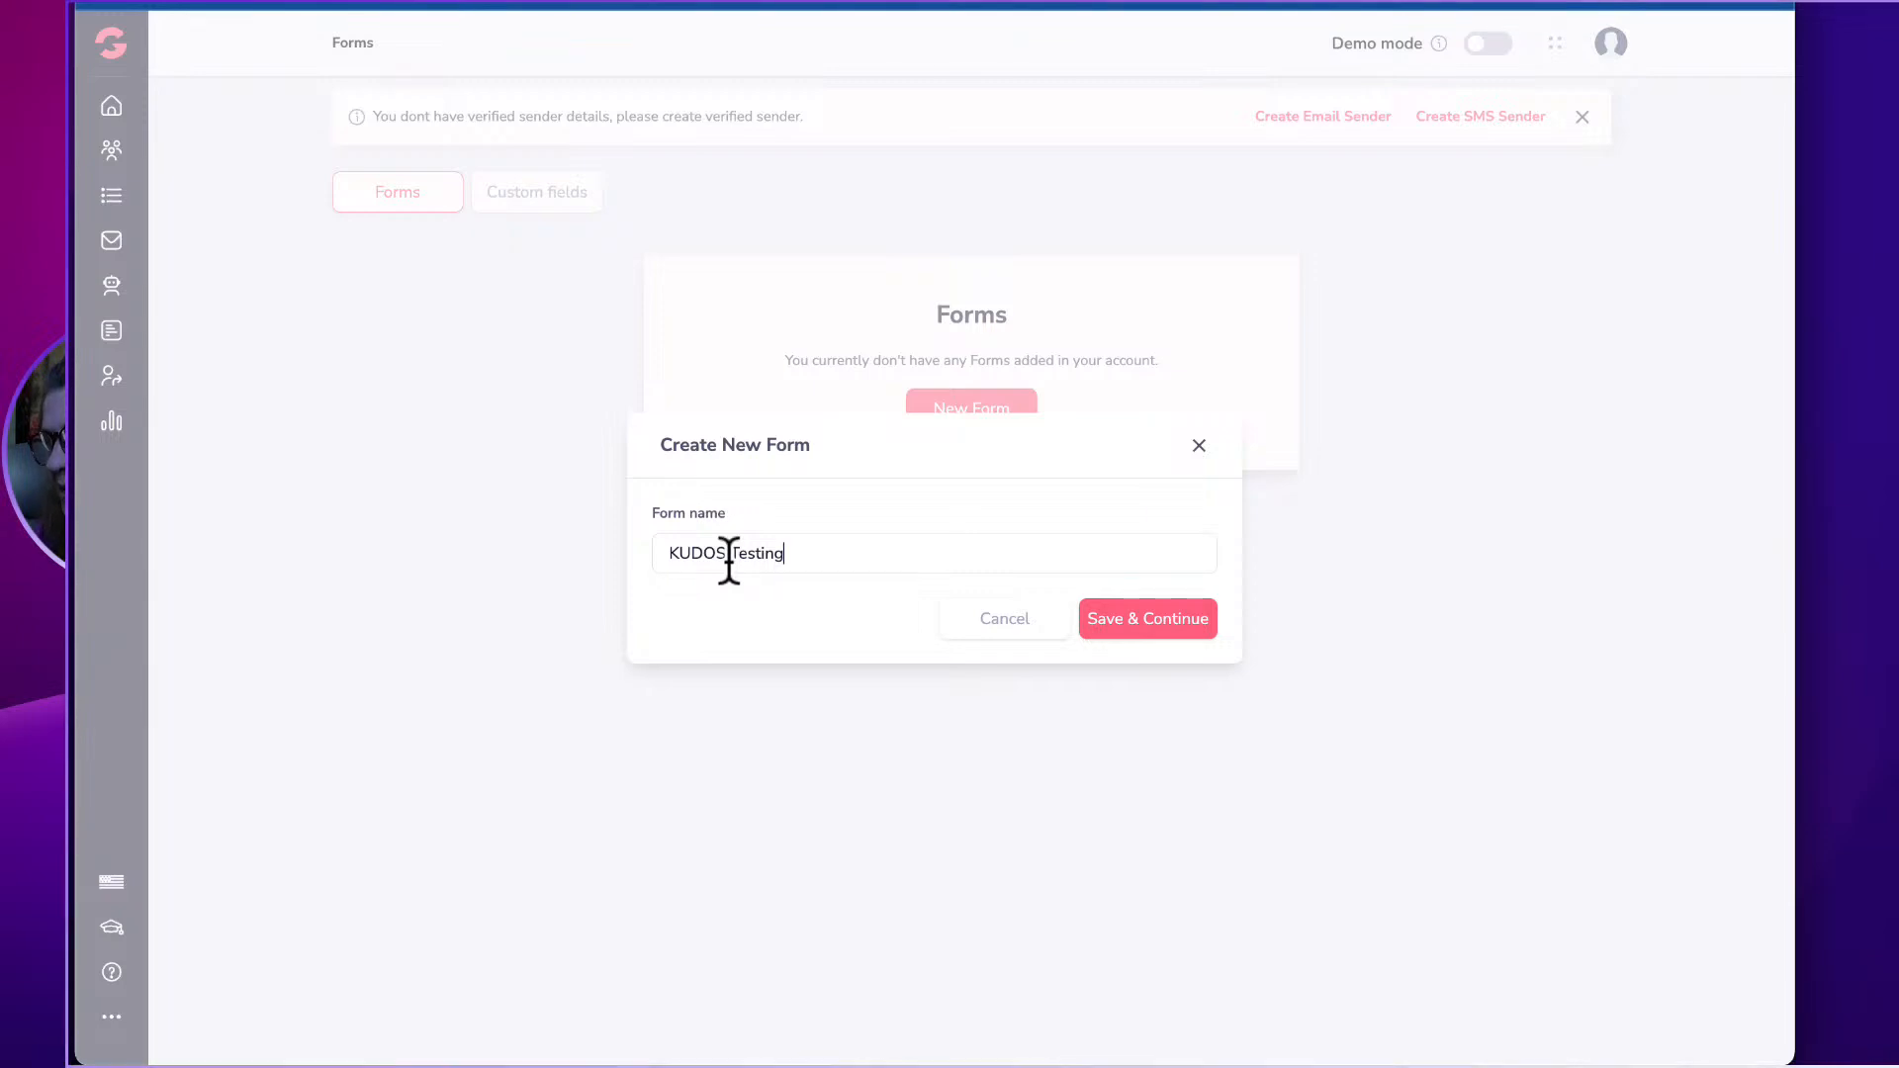
left_click(1187, 615)
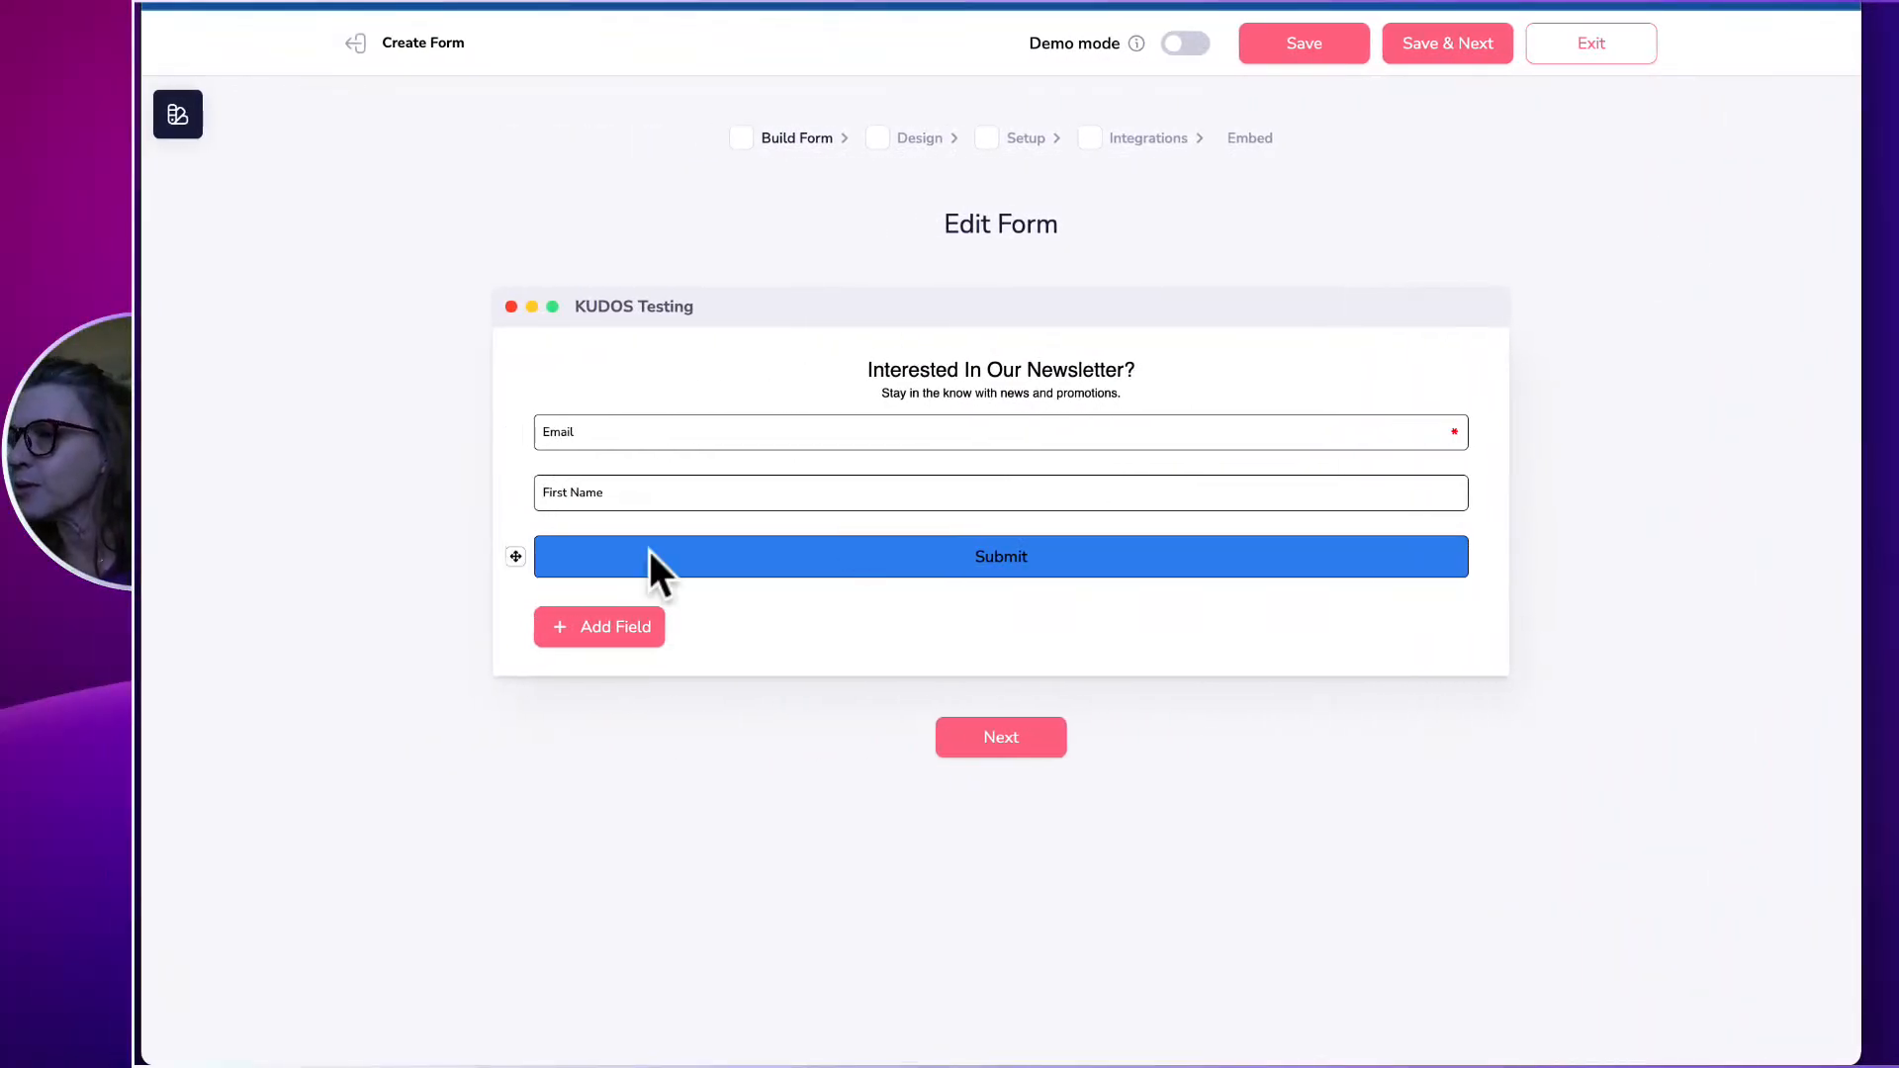
Add a Lastname field to the form below First Name.
left_click(625, 427)
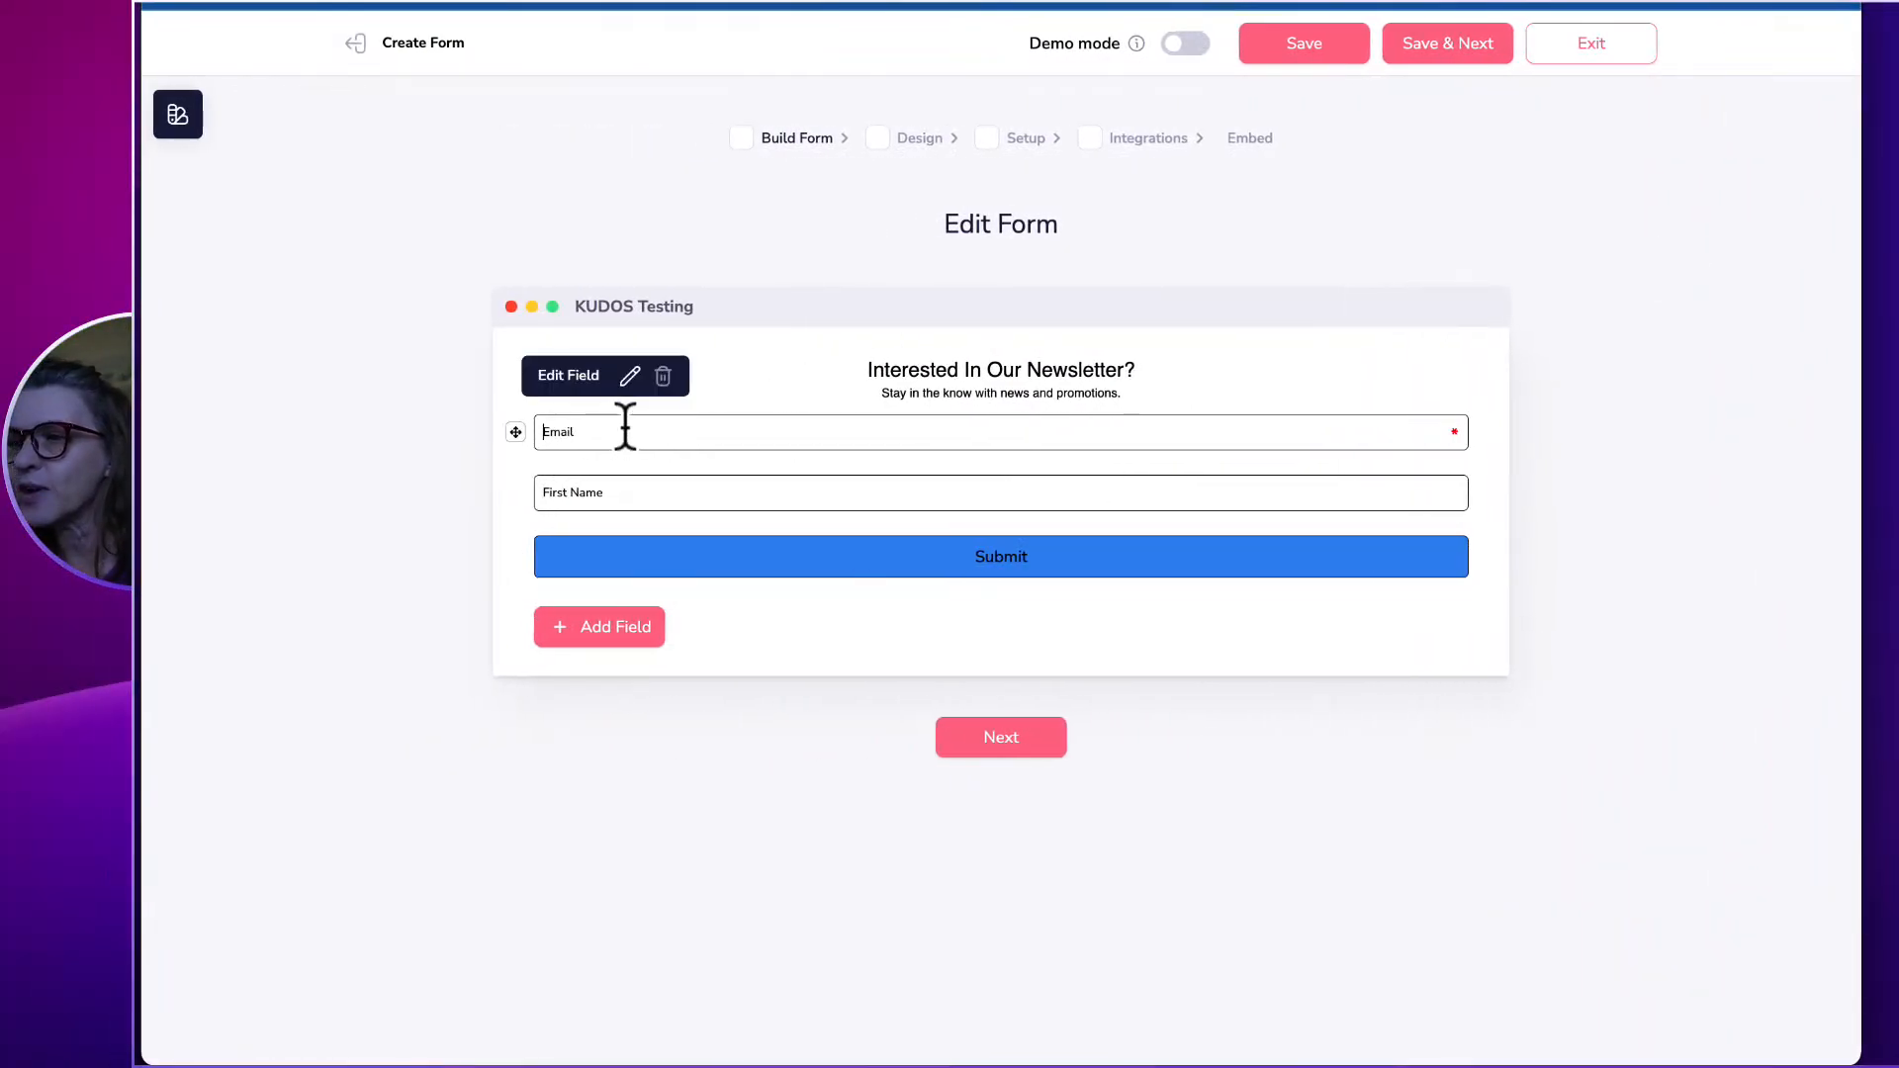
left_click(626, 493)
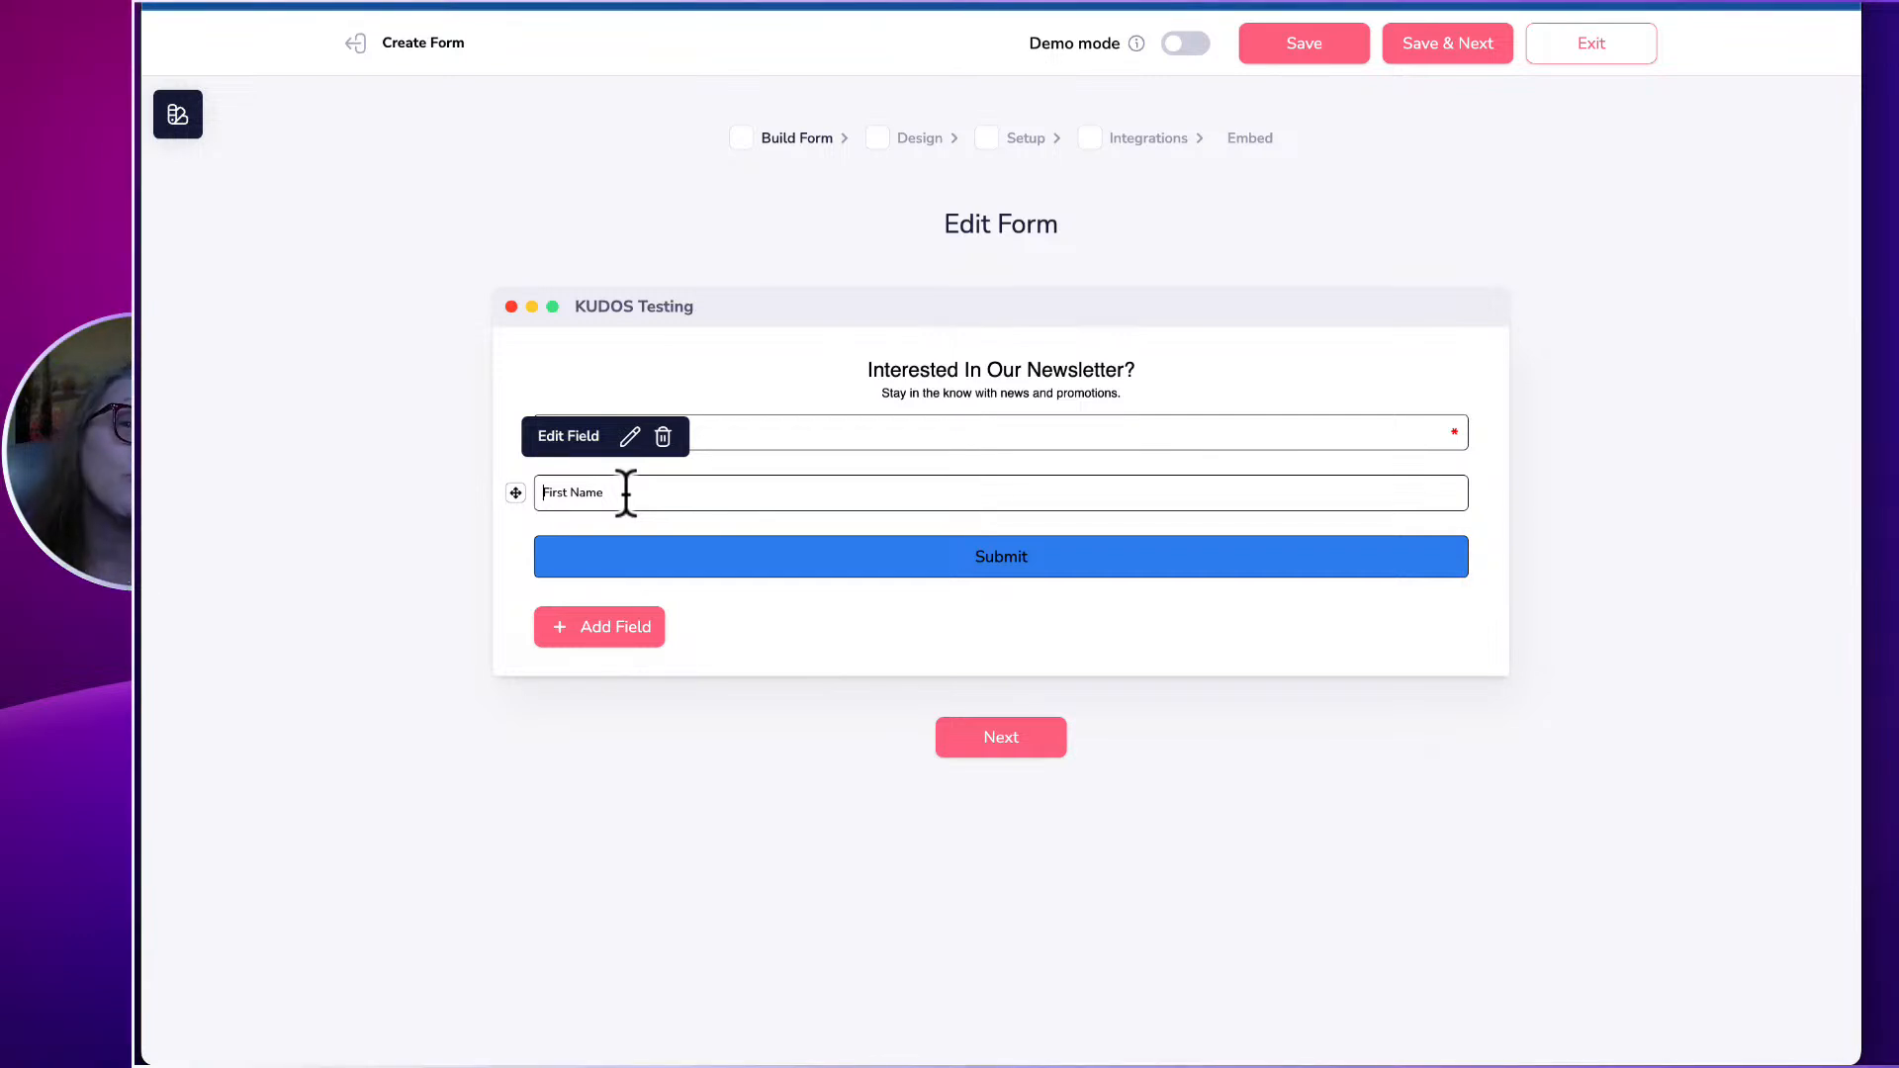
left_click(629, 625)
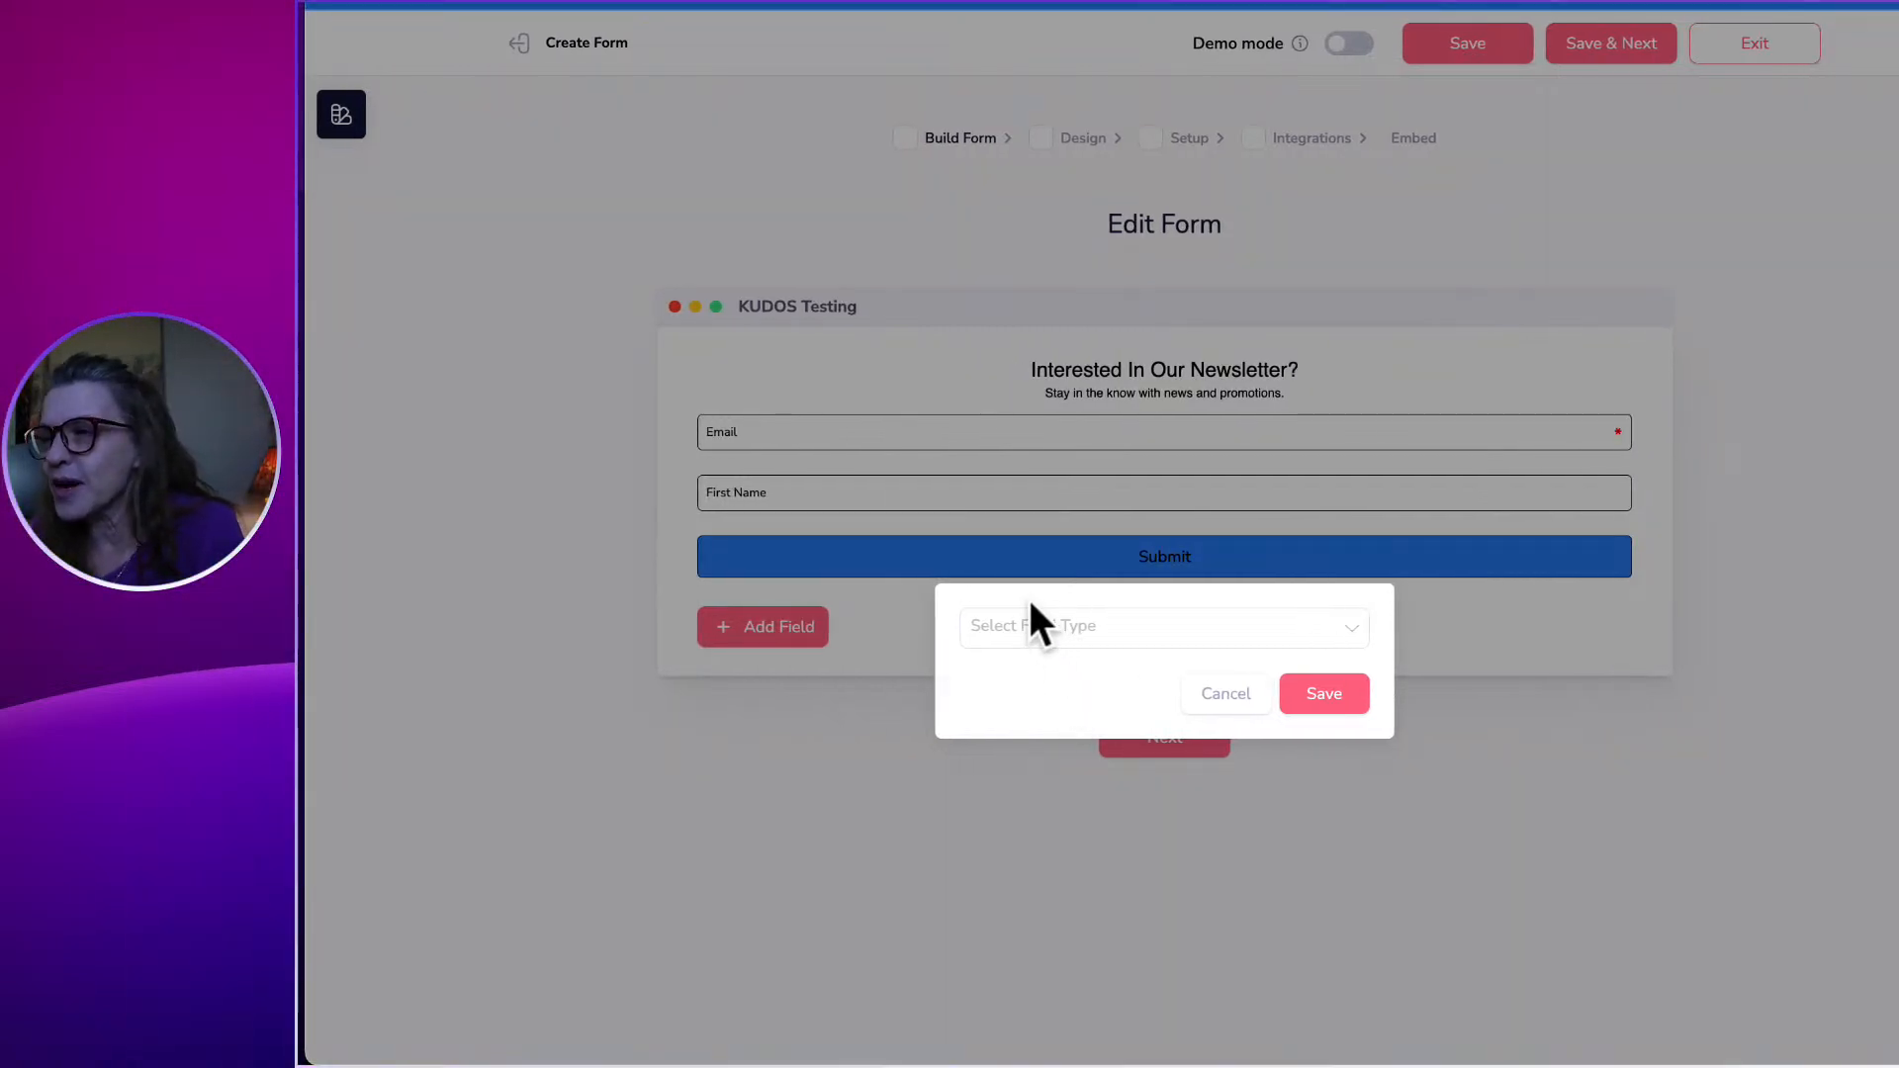
left_click(1033, 627)
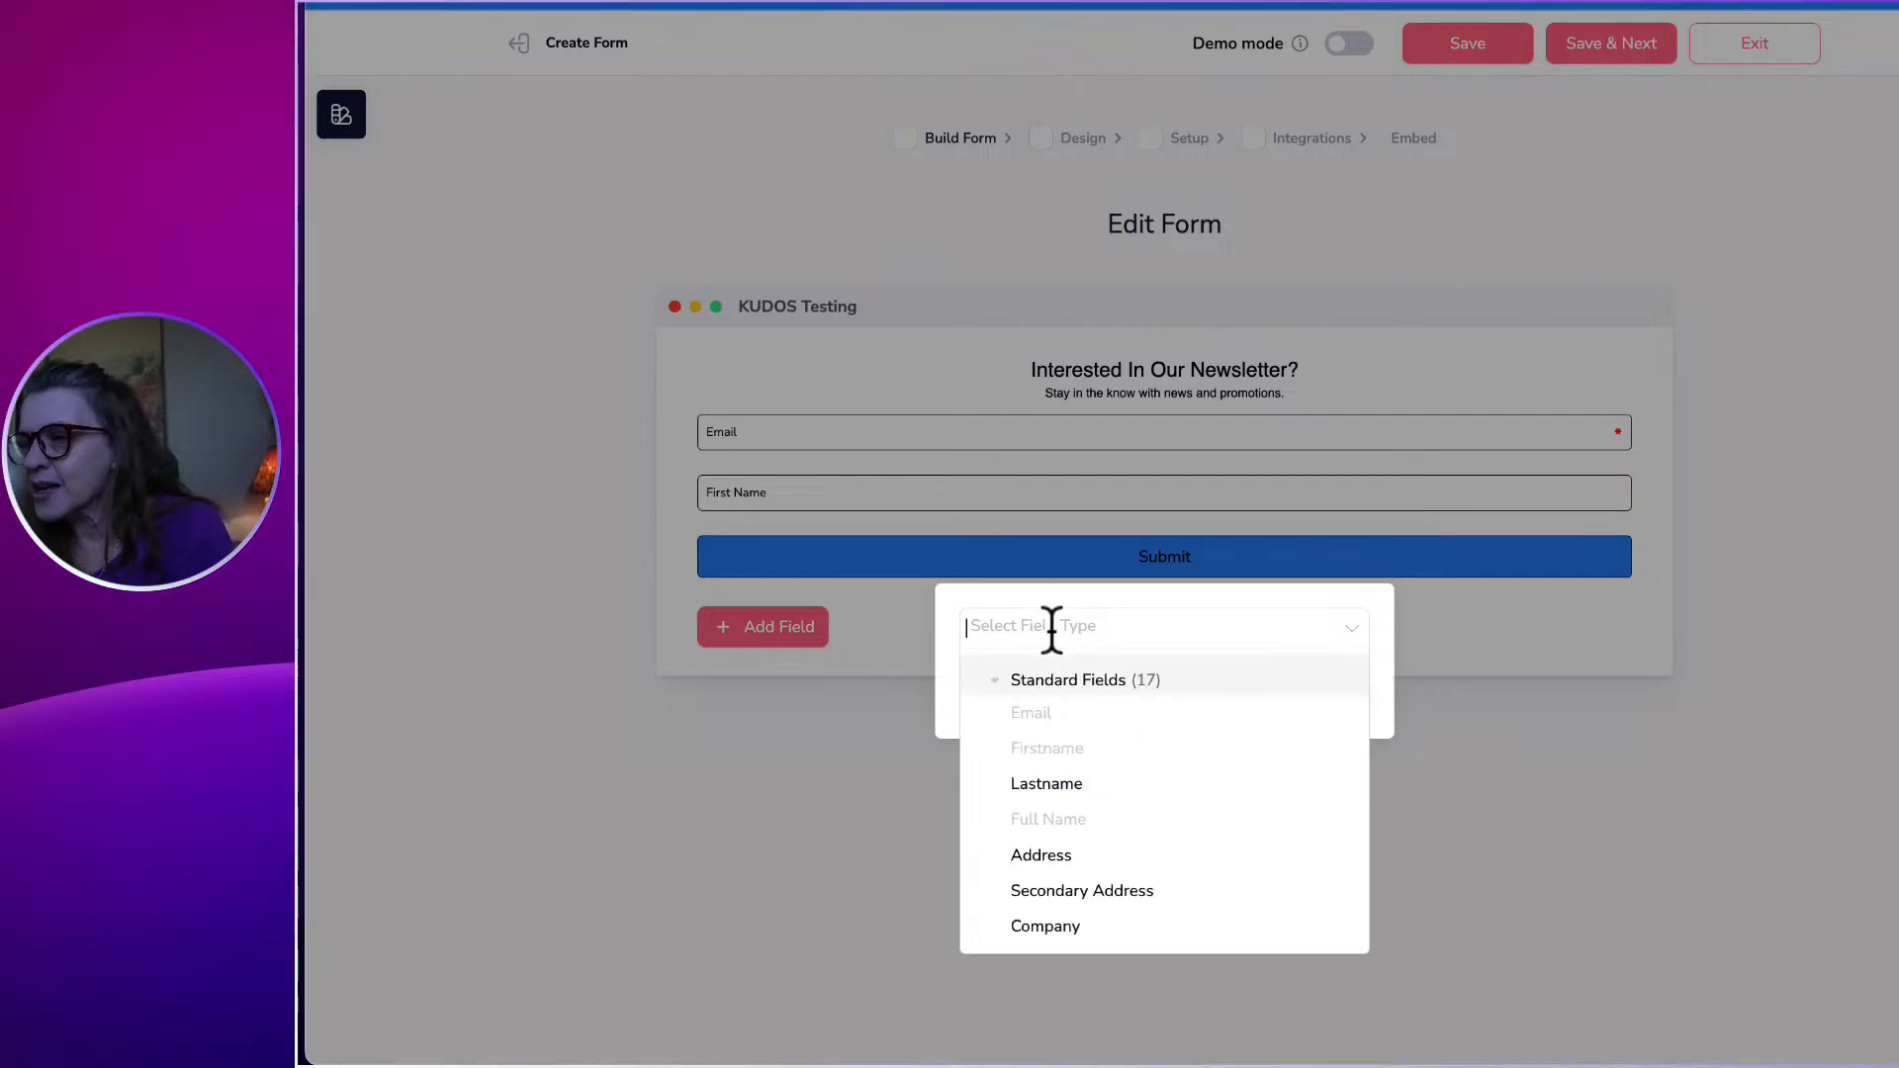
left_click(1049, 783)
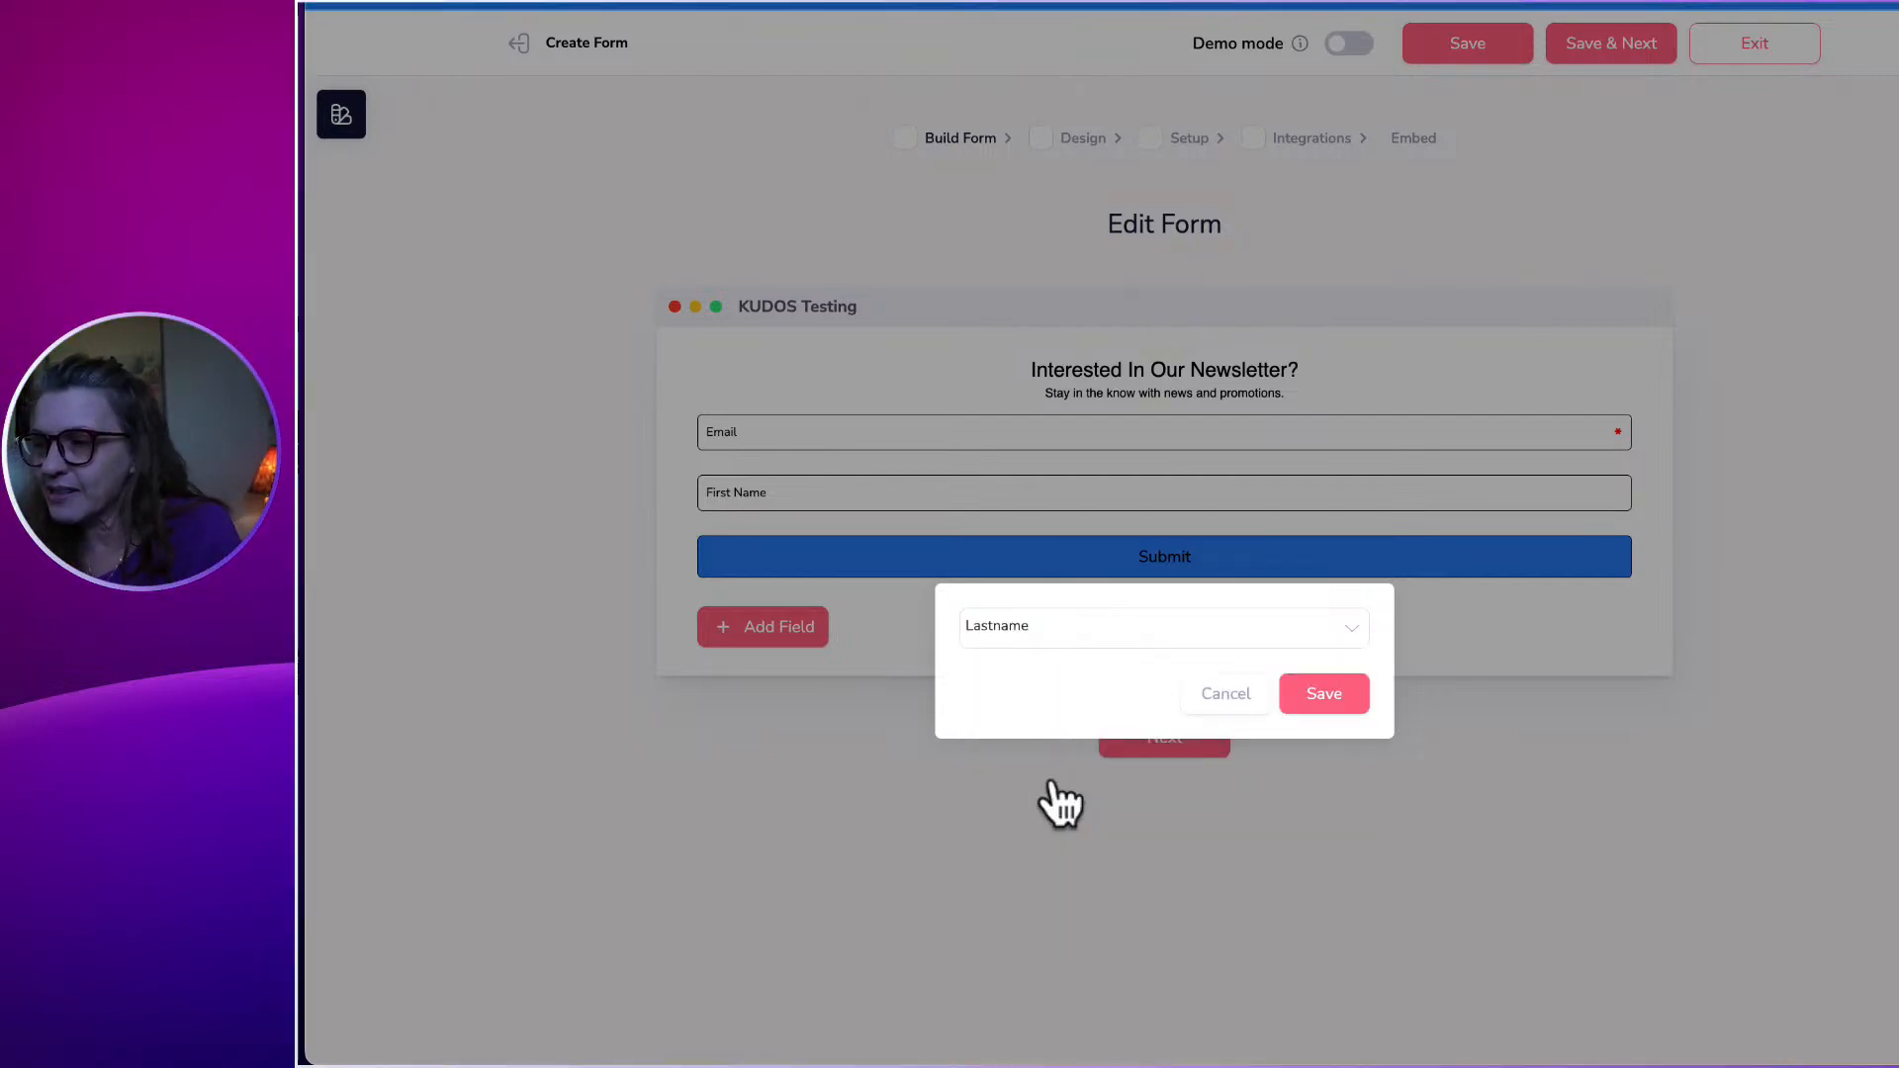
left_click(1325, 697)
Add a Phone field to the form beneath Lastname.
left_click(756, 687)
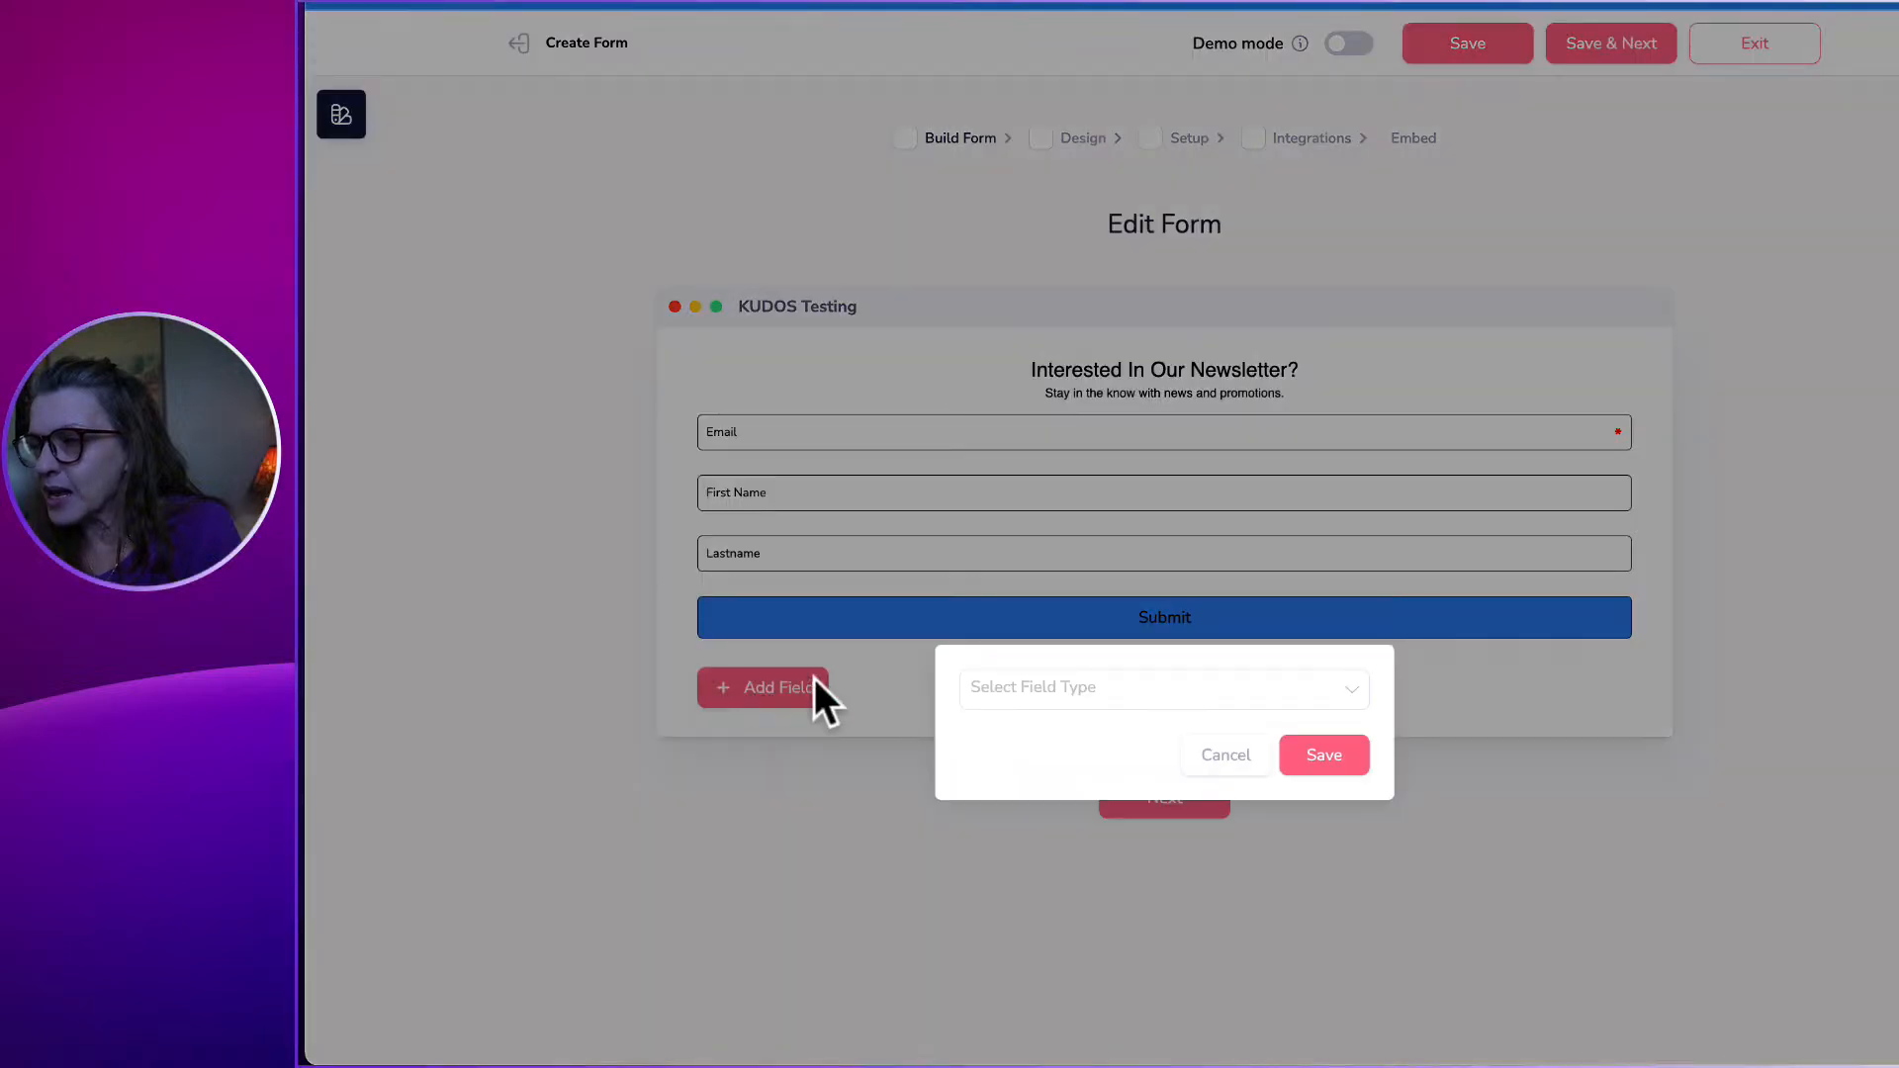
left_click(1028, 682)
scroll(1060, 885, "down", 2)
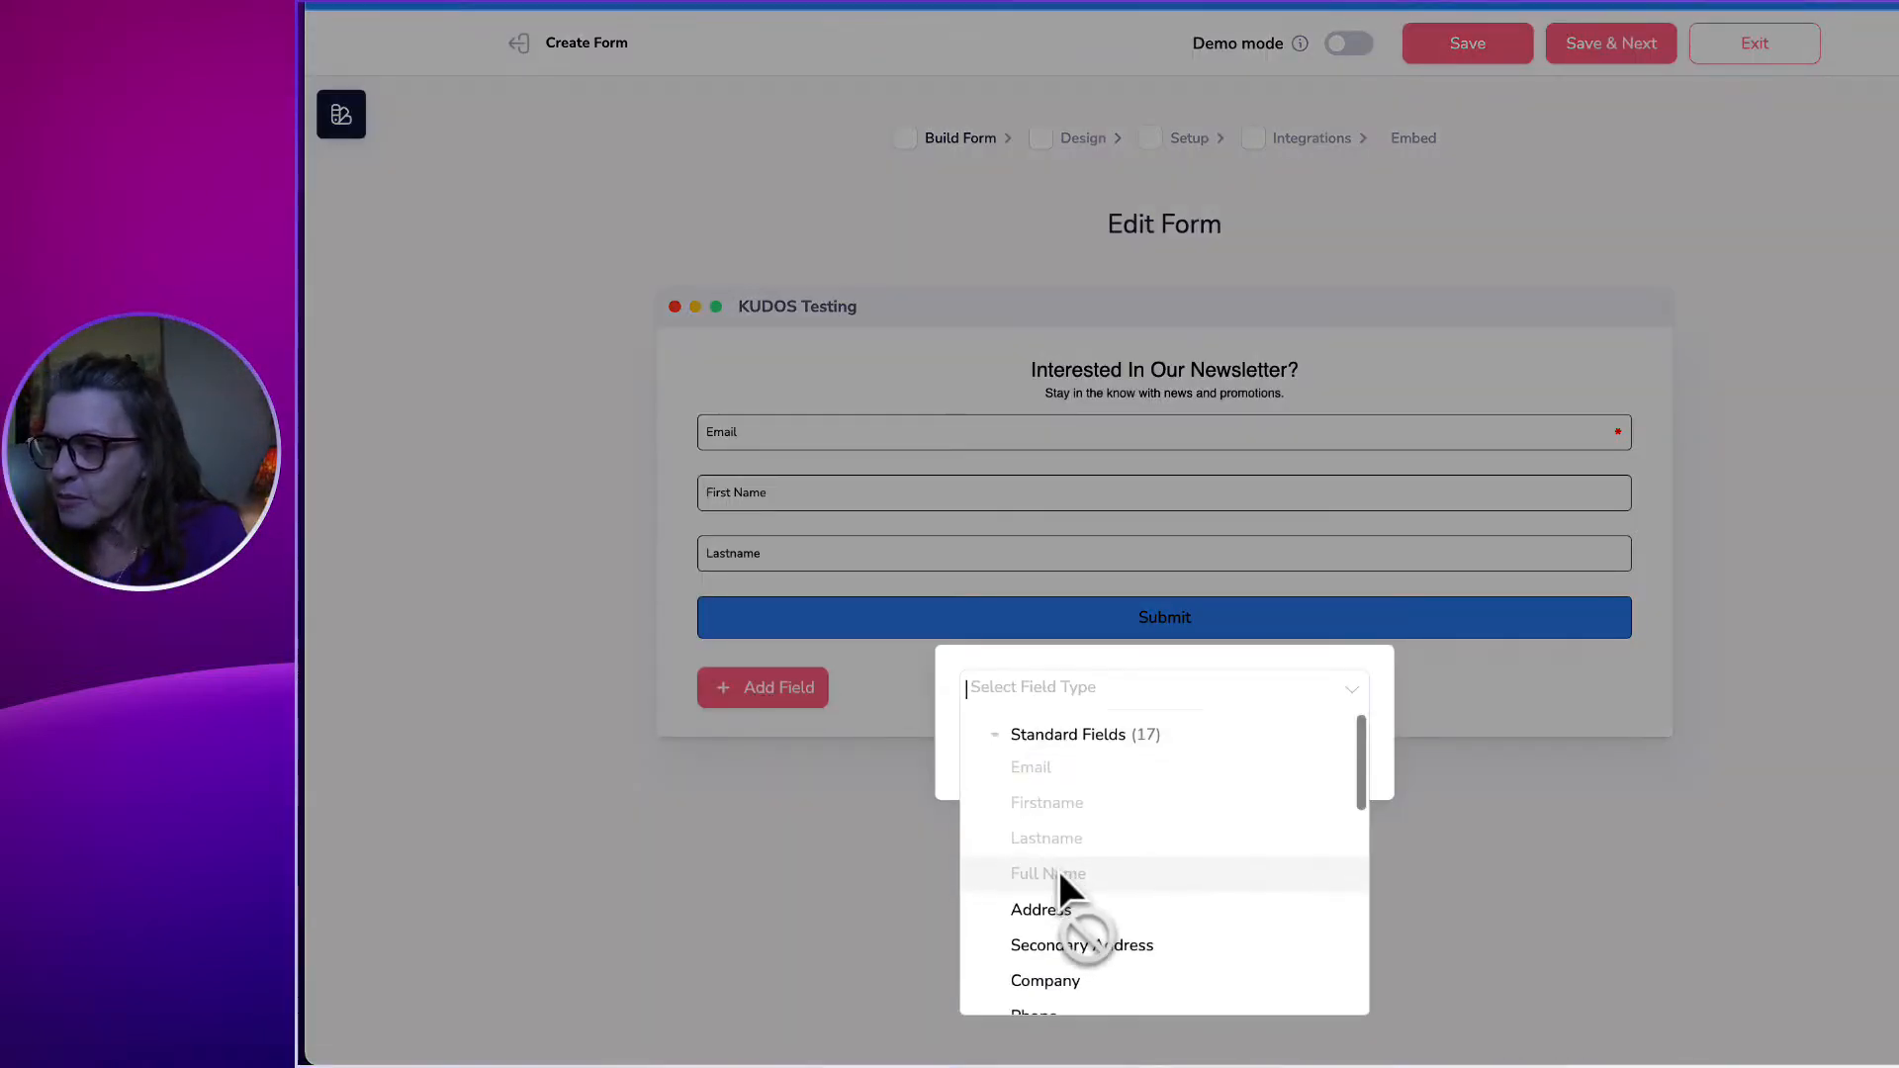
left_click(1048, 829)
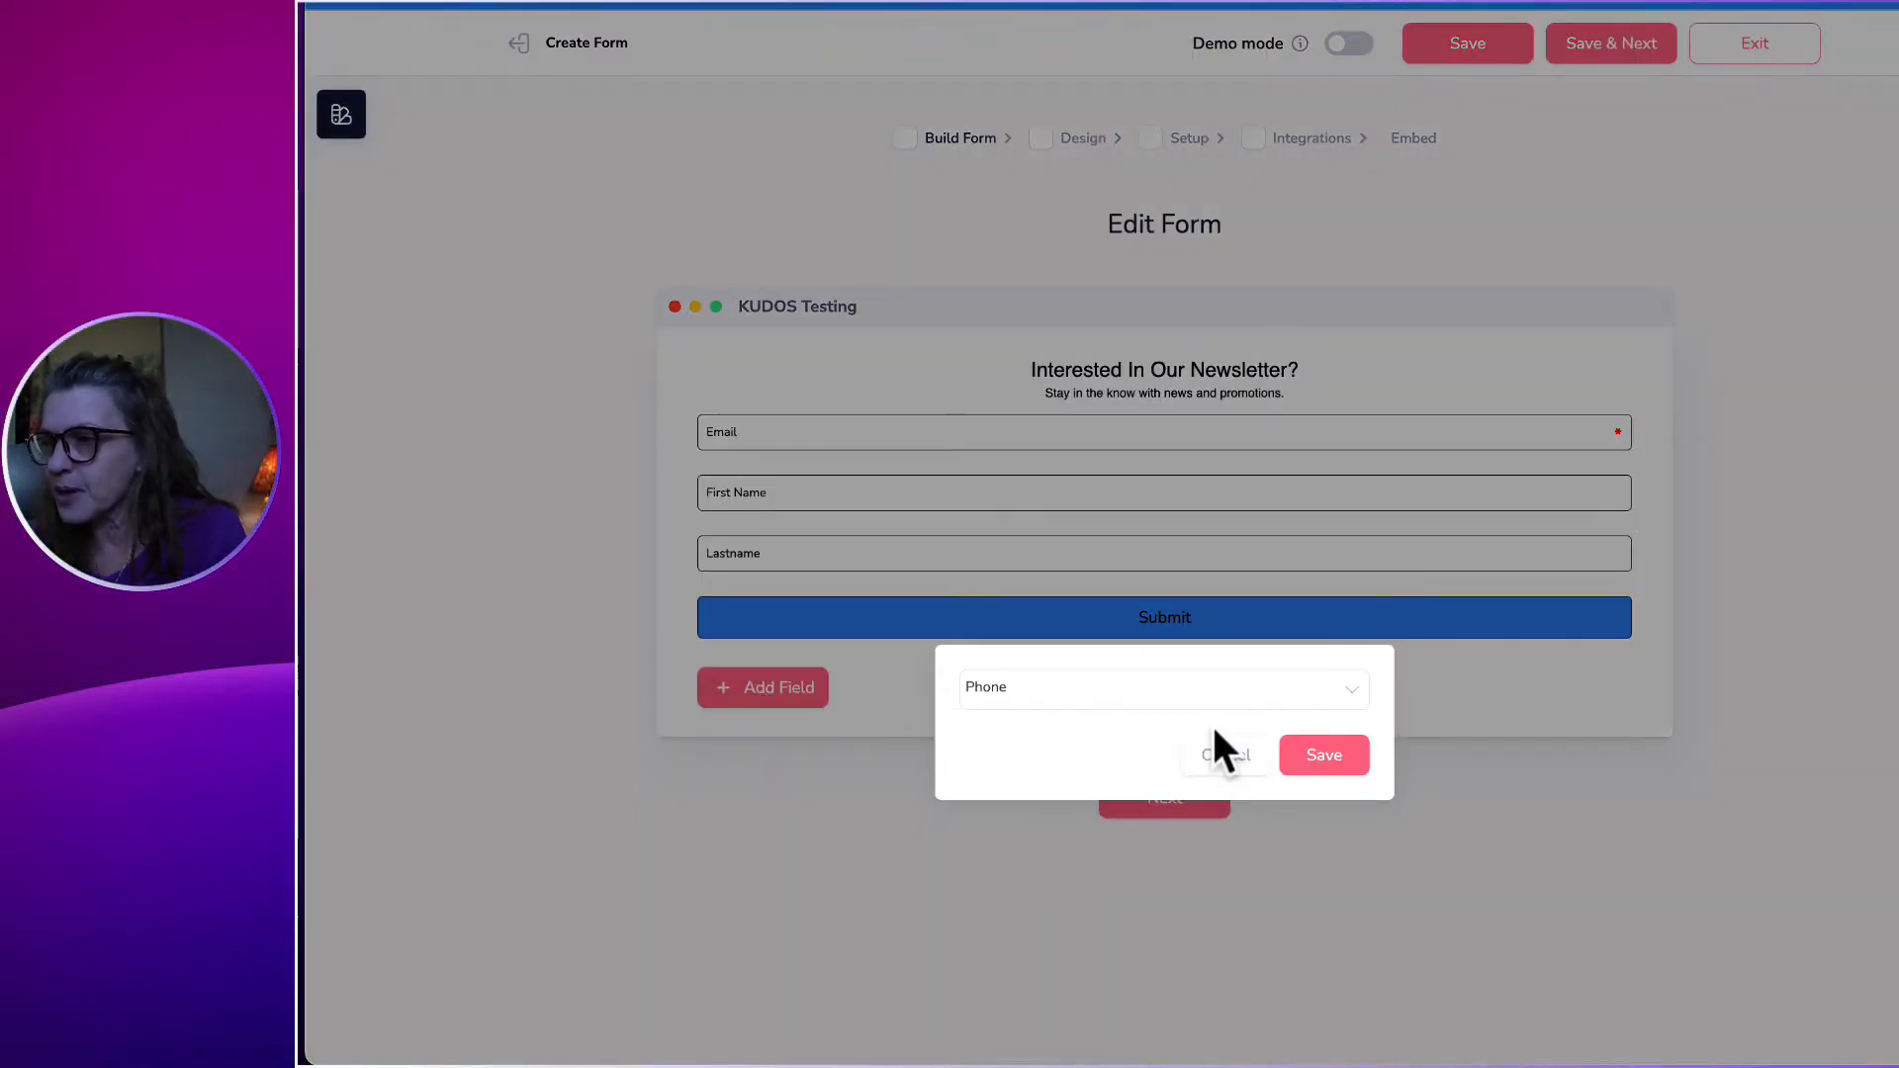
left_click(1331, 766)
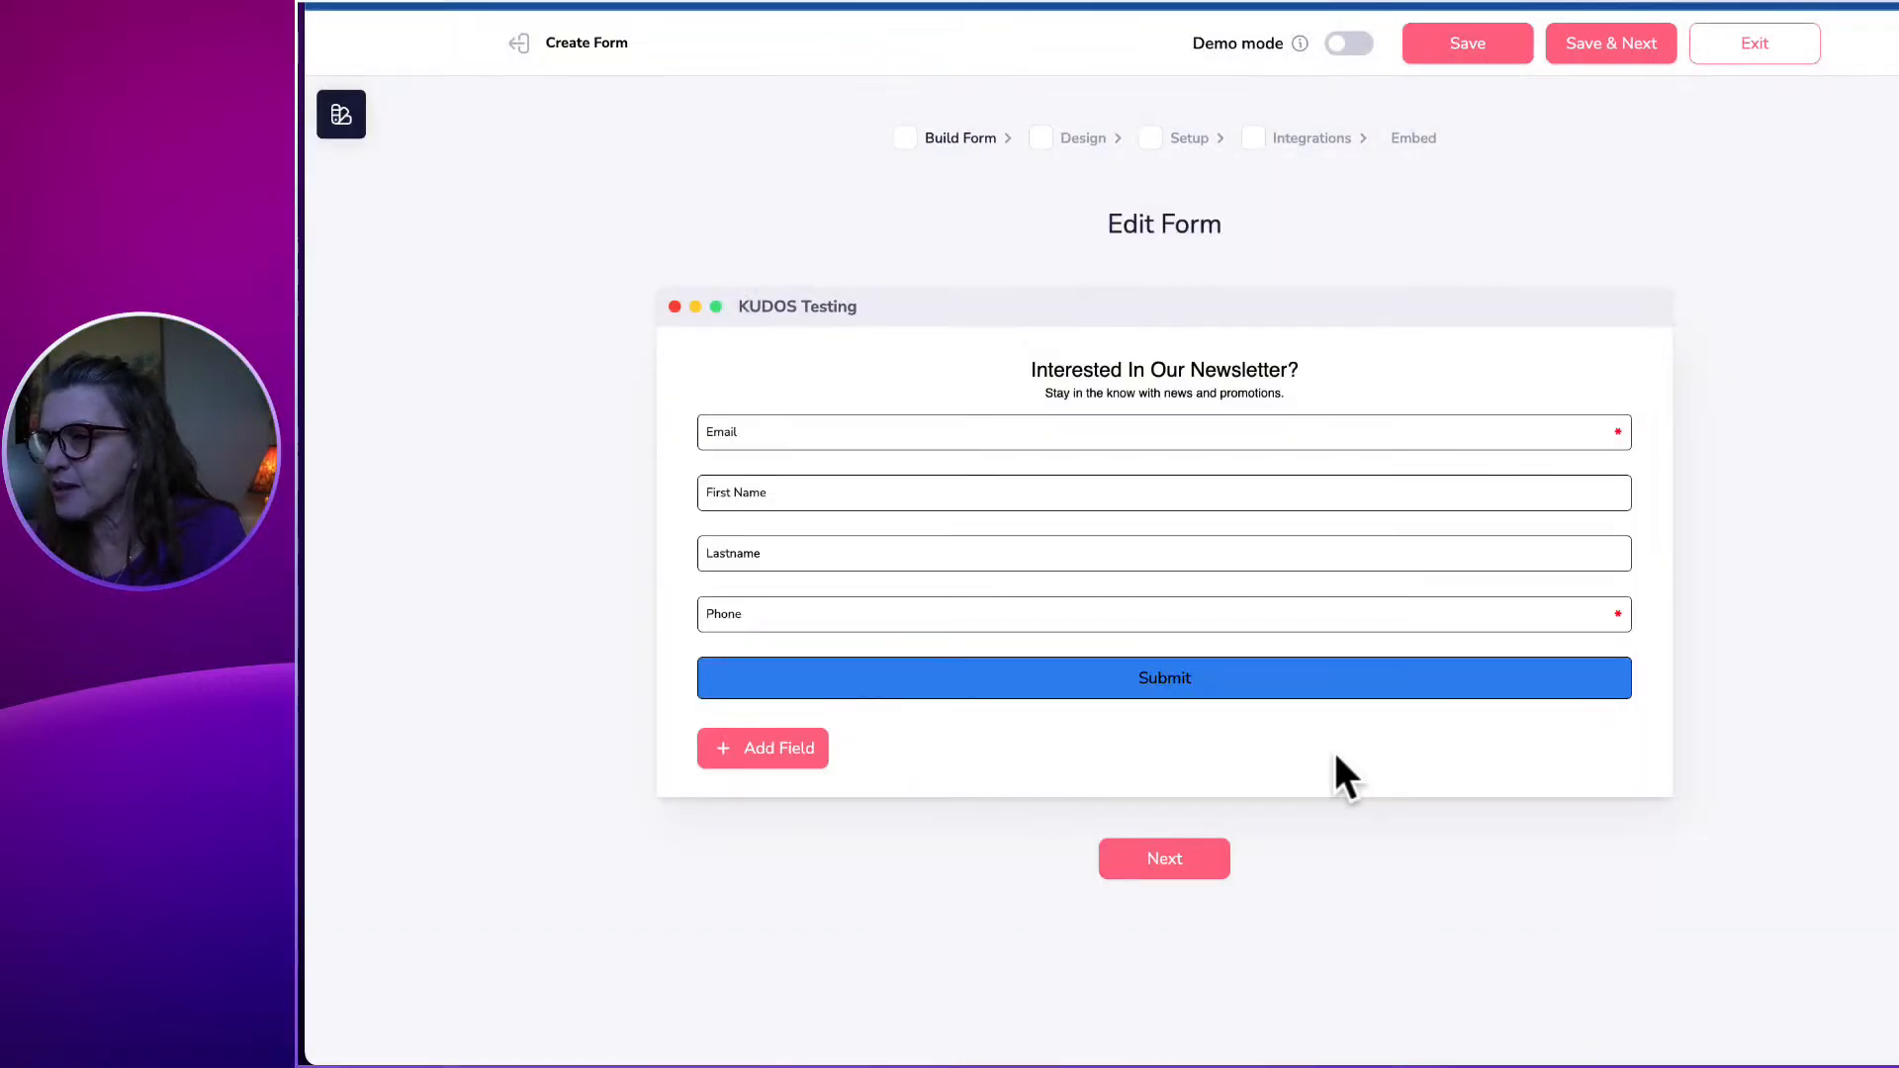
left_click(768, 432)
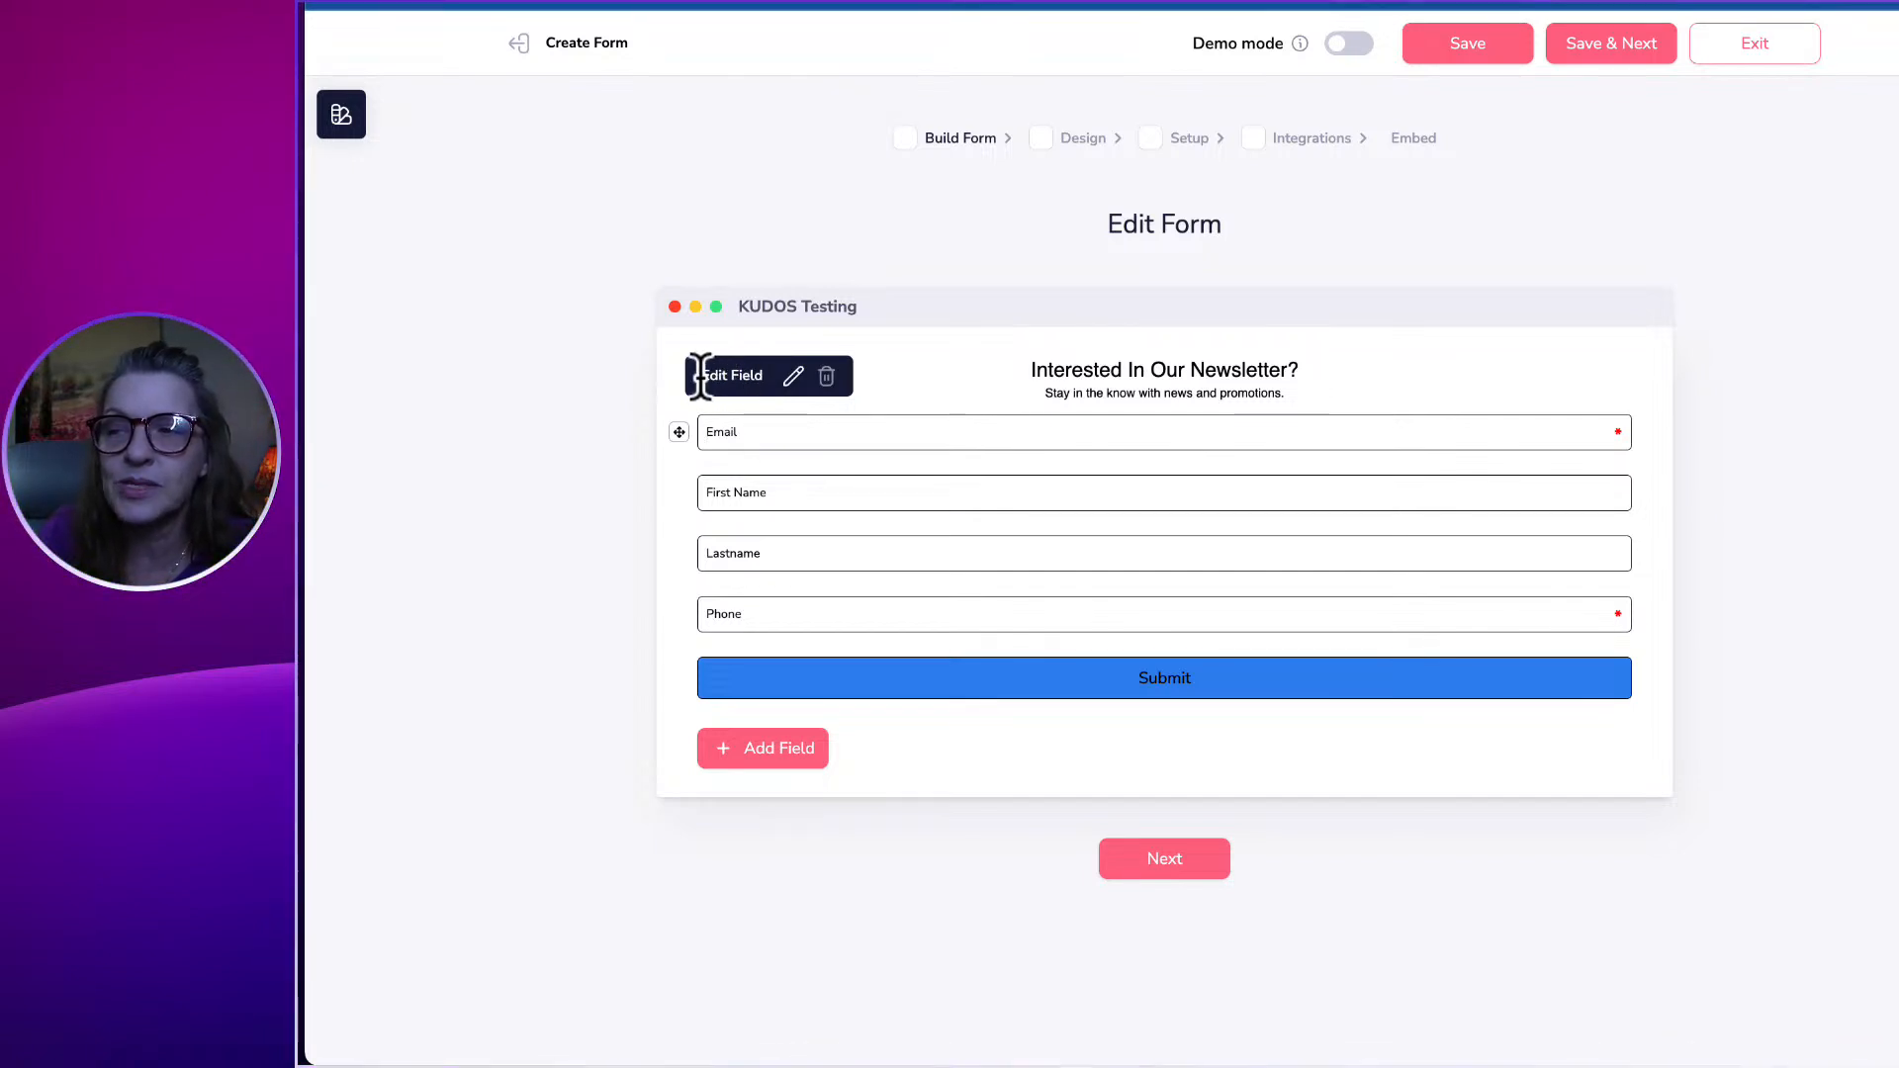
Change the Email field's placeholder text to 'E-mail'.
left_click(794, 376)
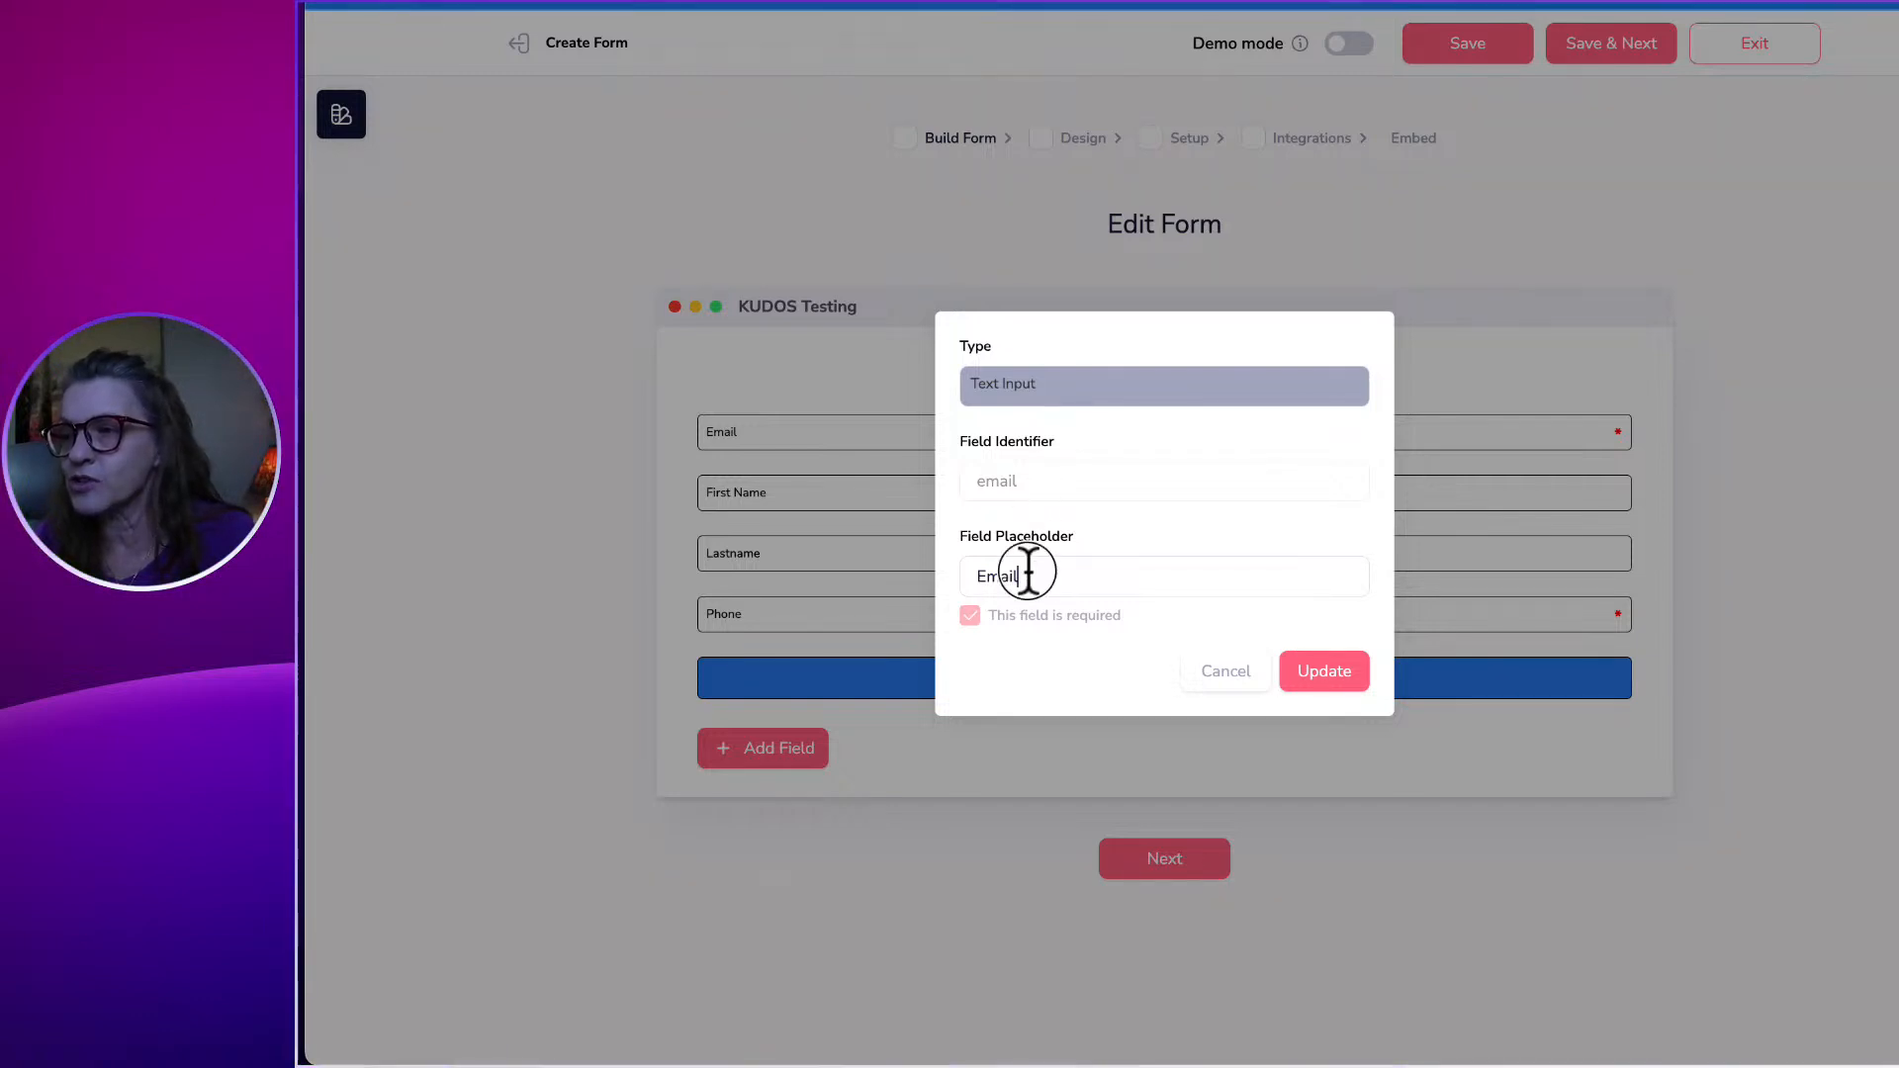
left_click_drag(1025, 571, 928, 574)
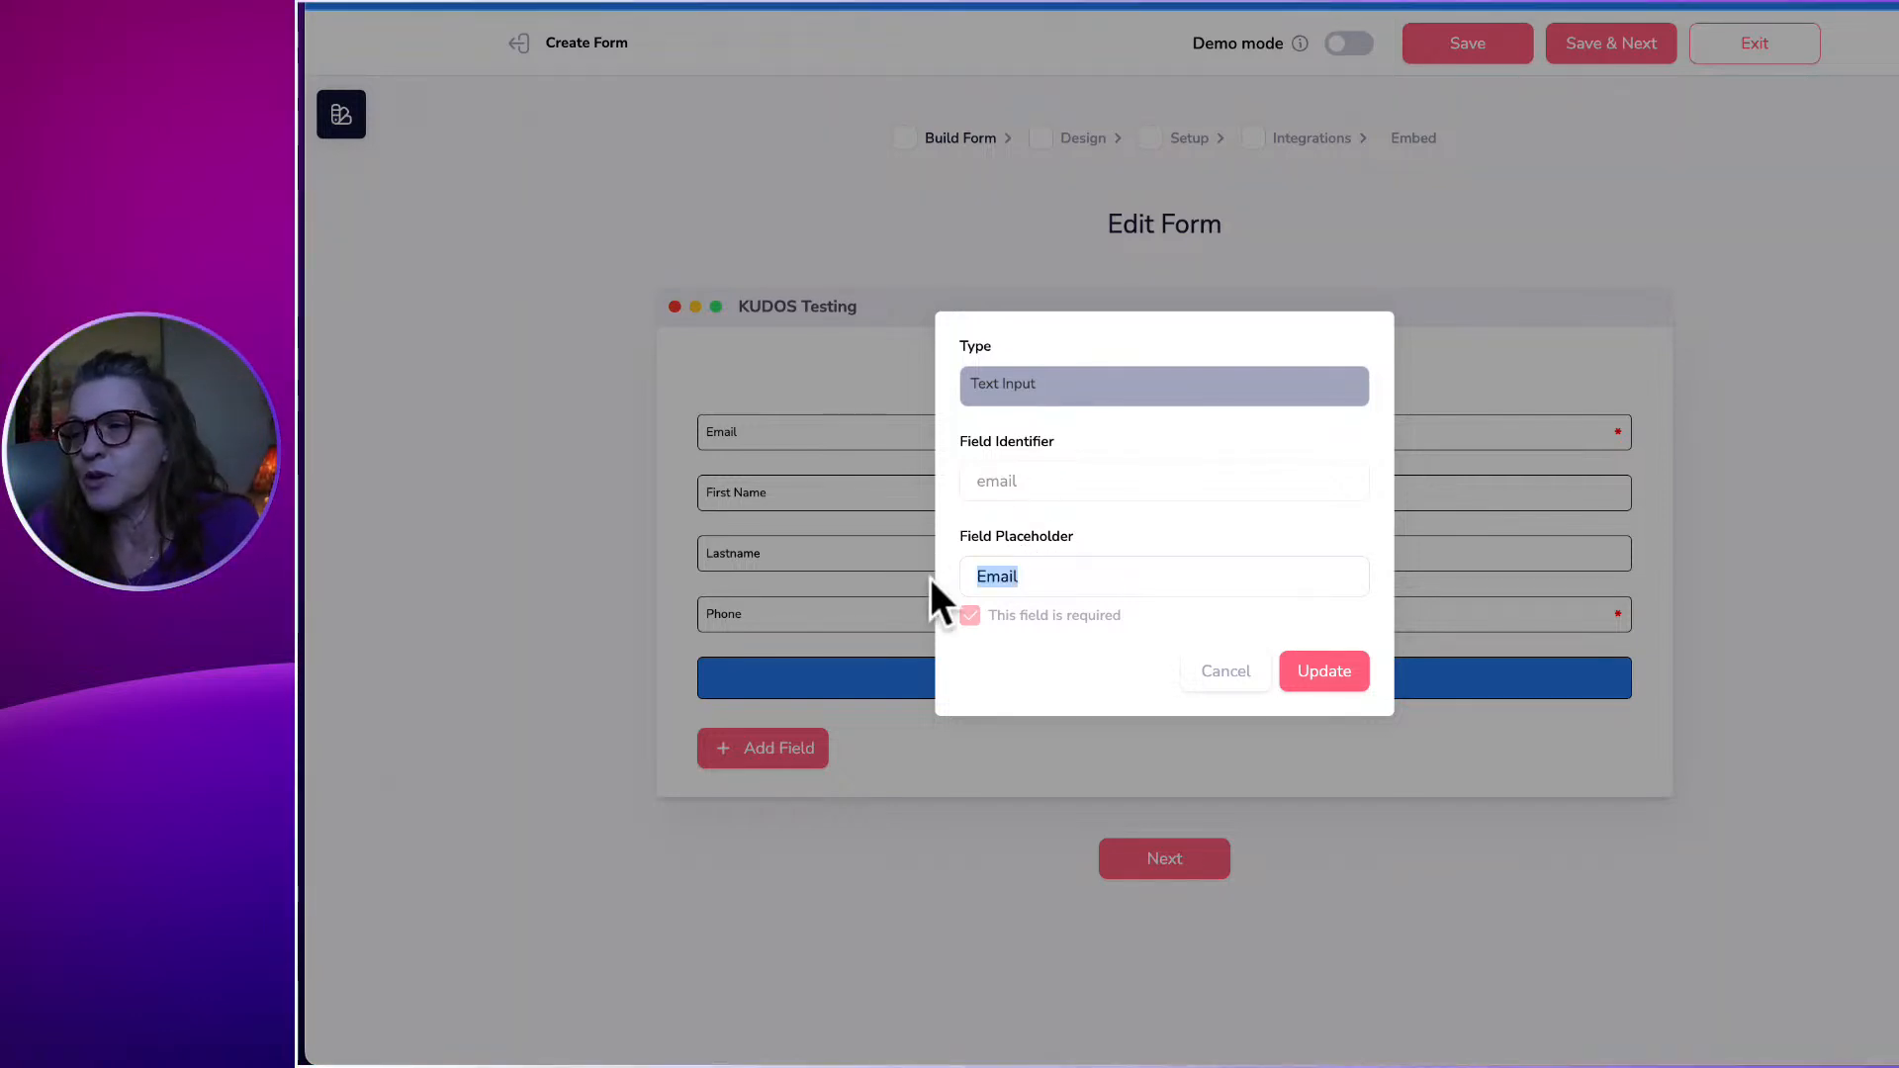
type("ee")
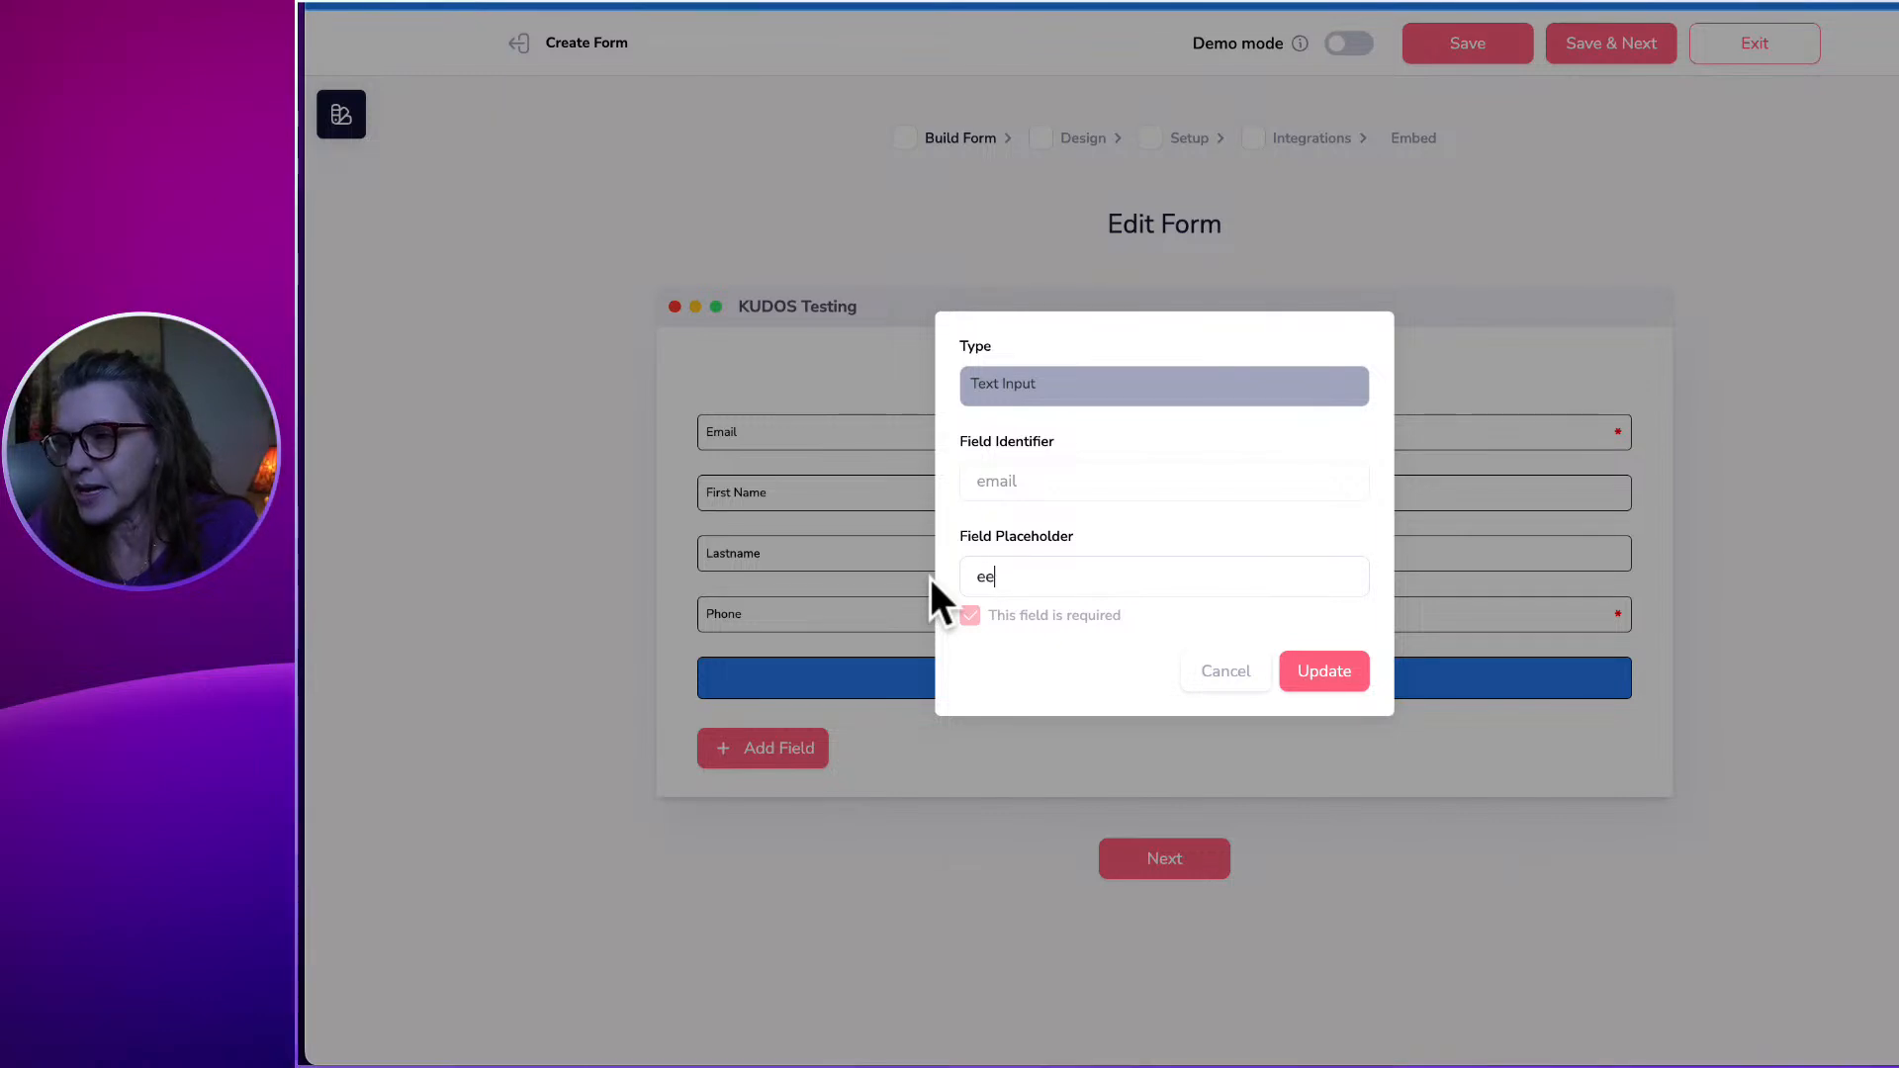
key("BackSpace")
type("-mail")
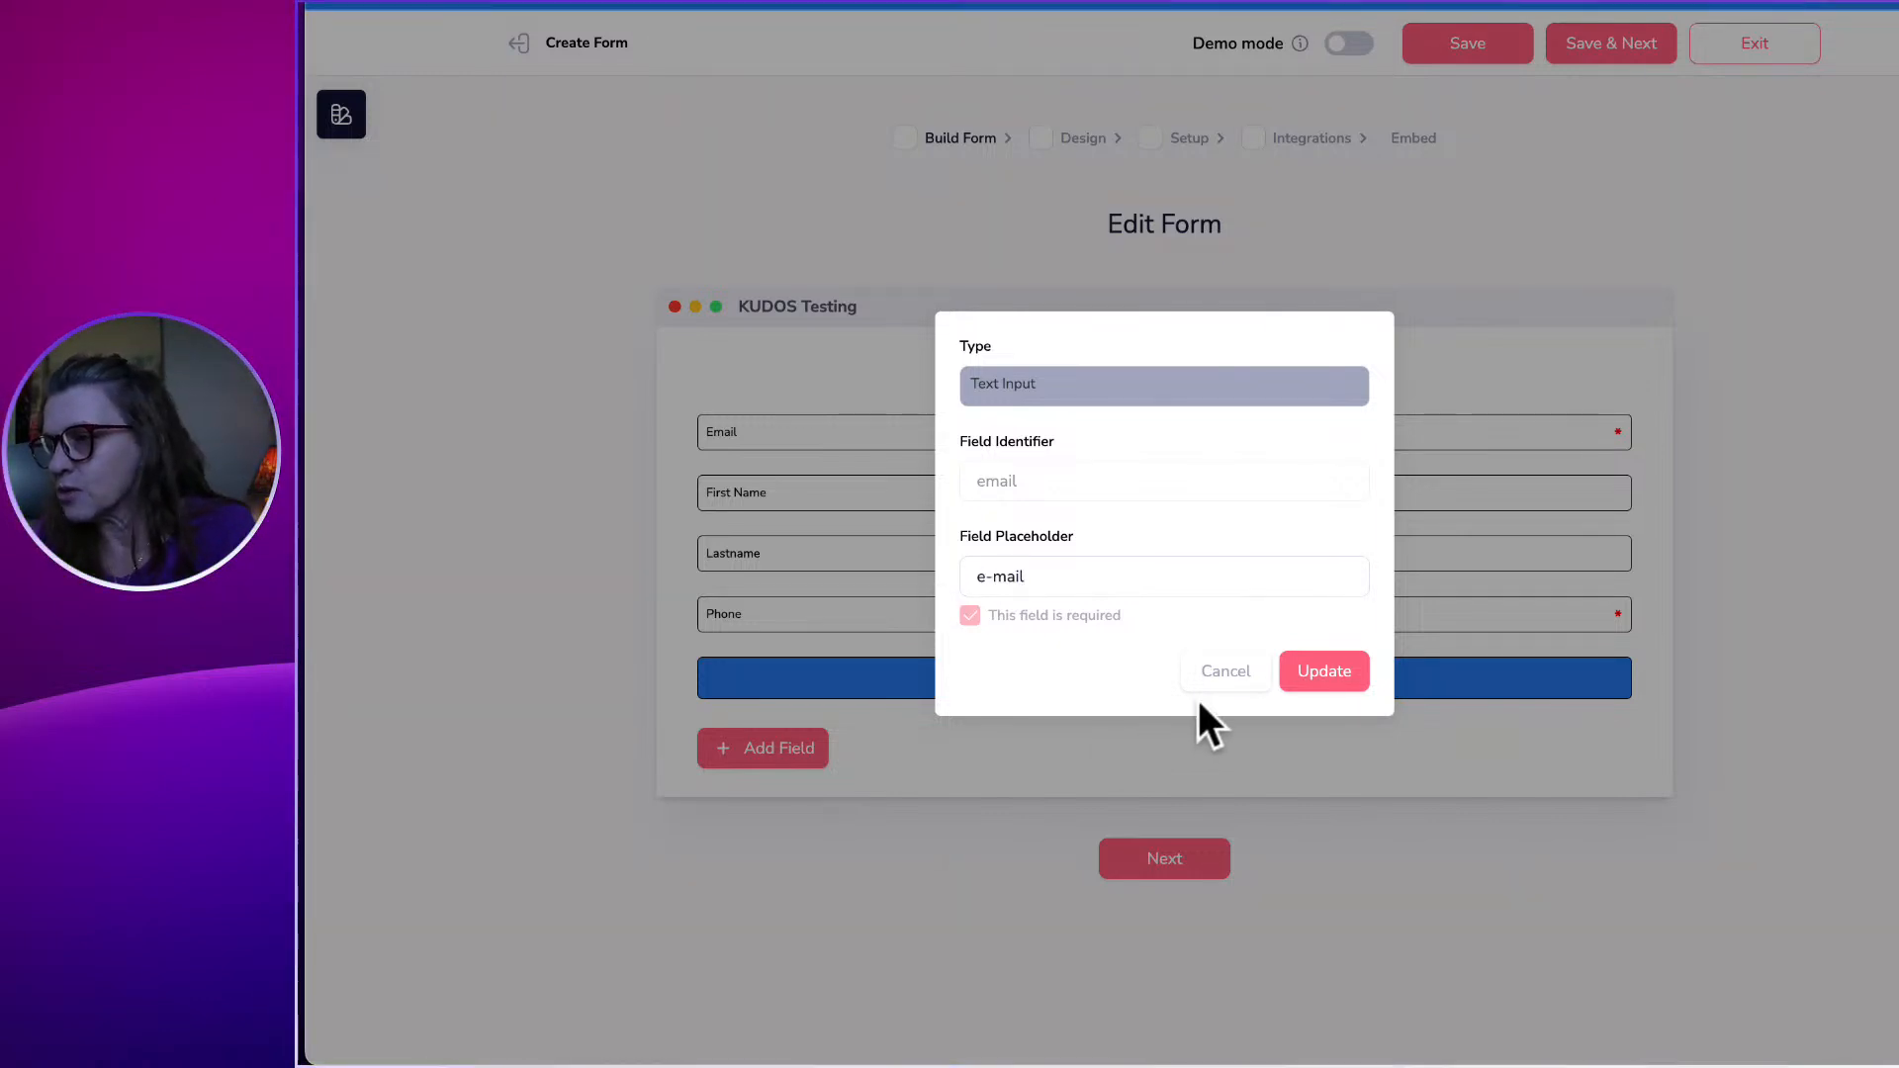
left_click(1325, 662)
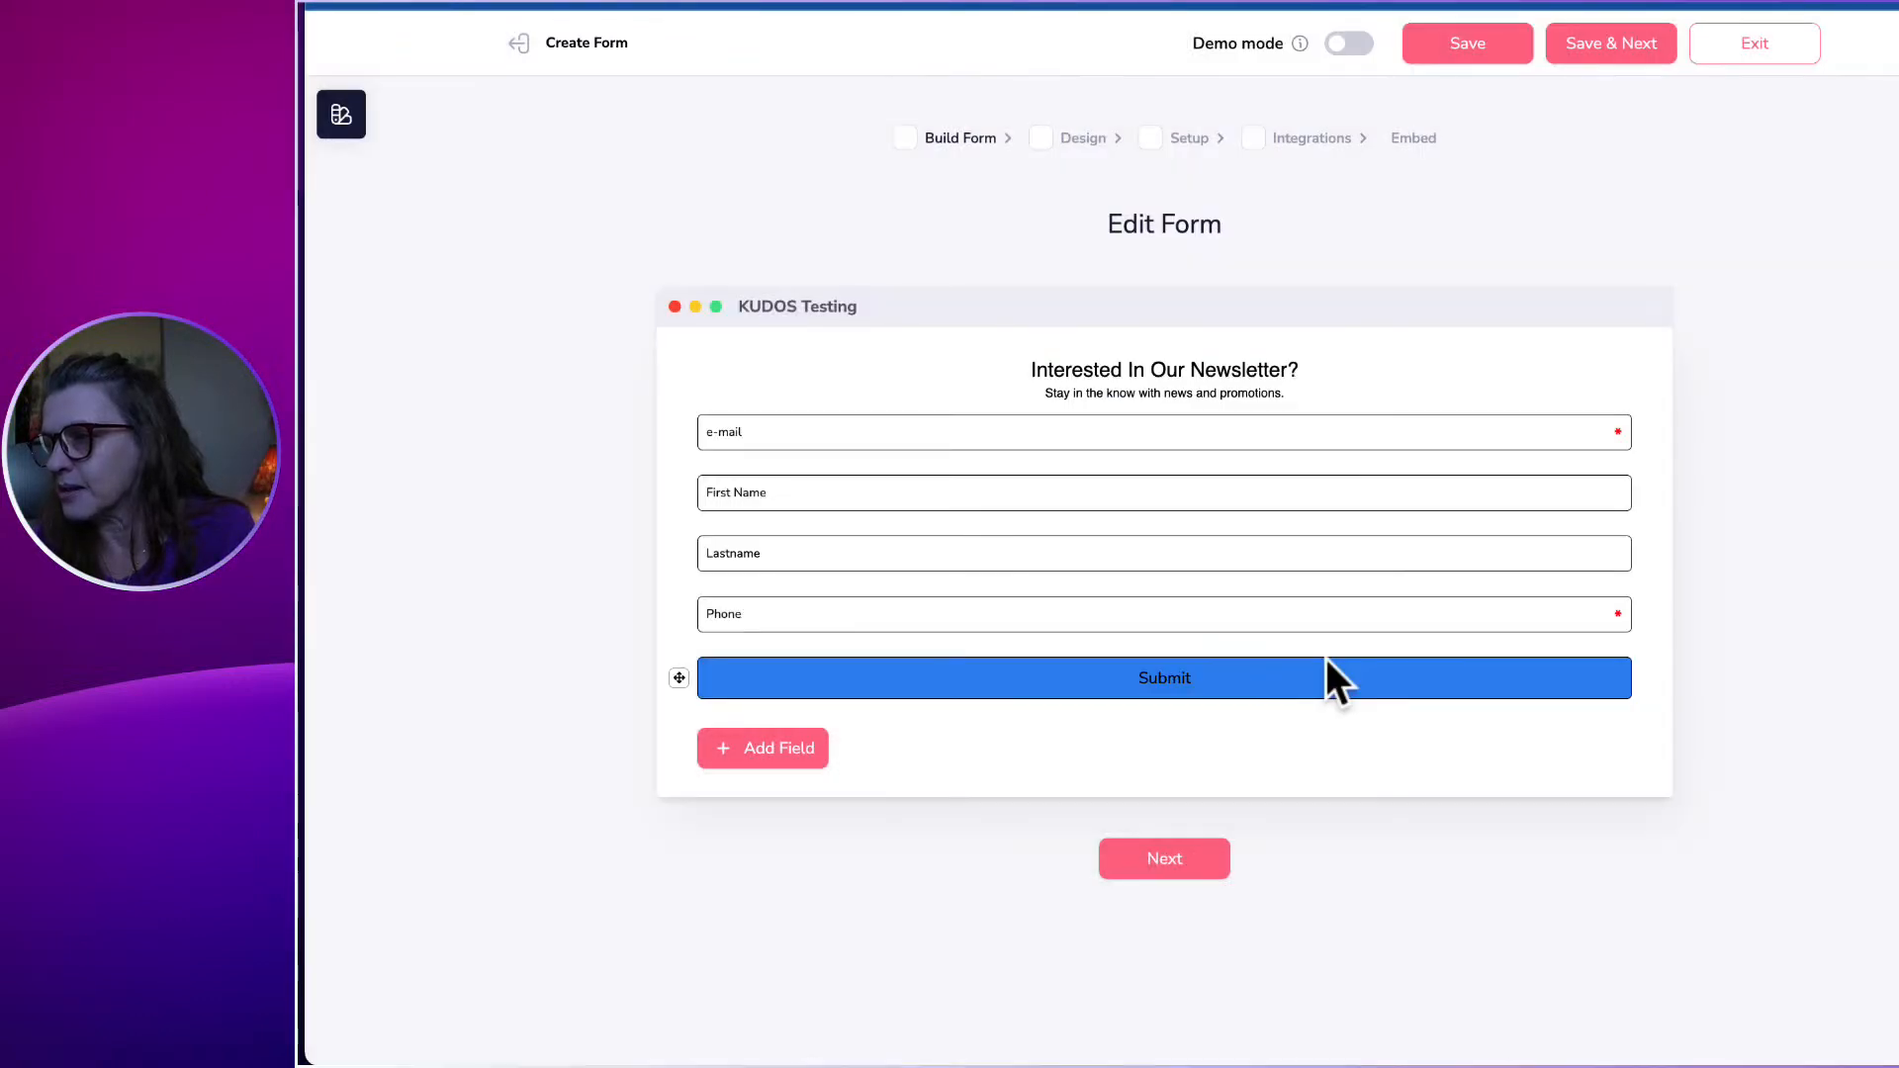
Make the First Name field required.
left_click(788, 493)
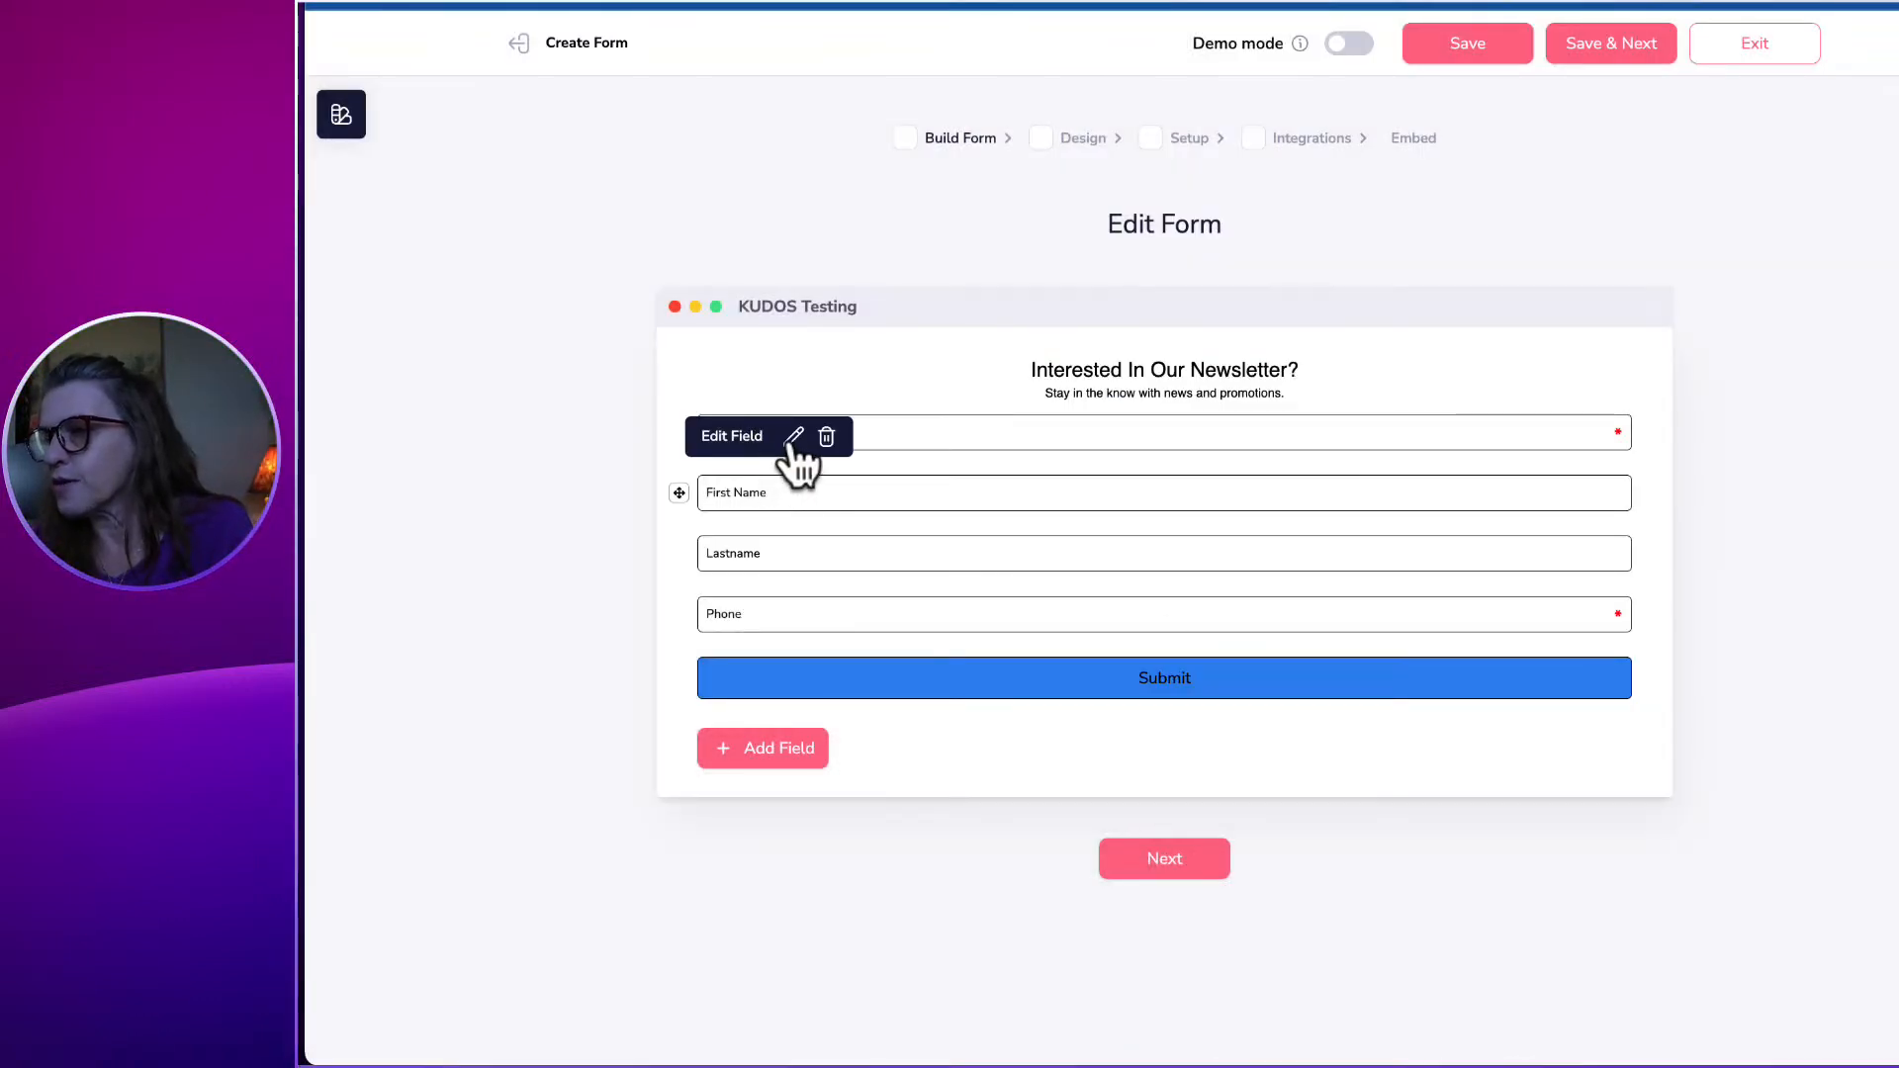
left_click(791, 438)
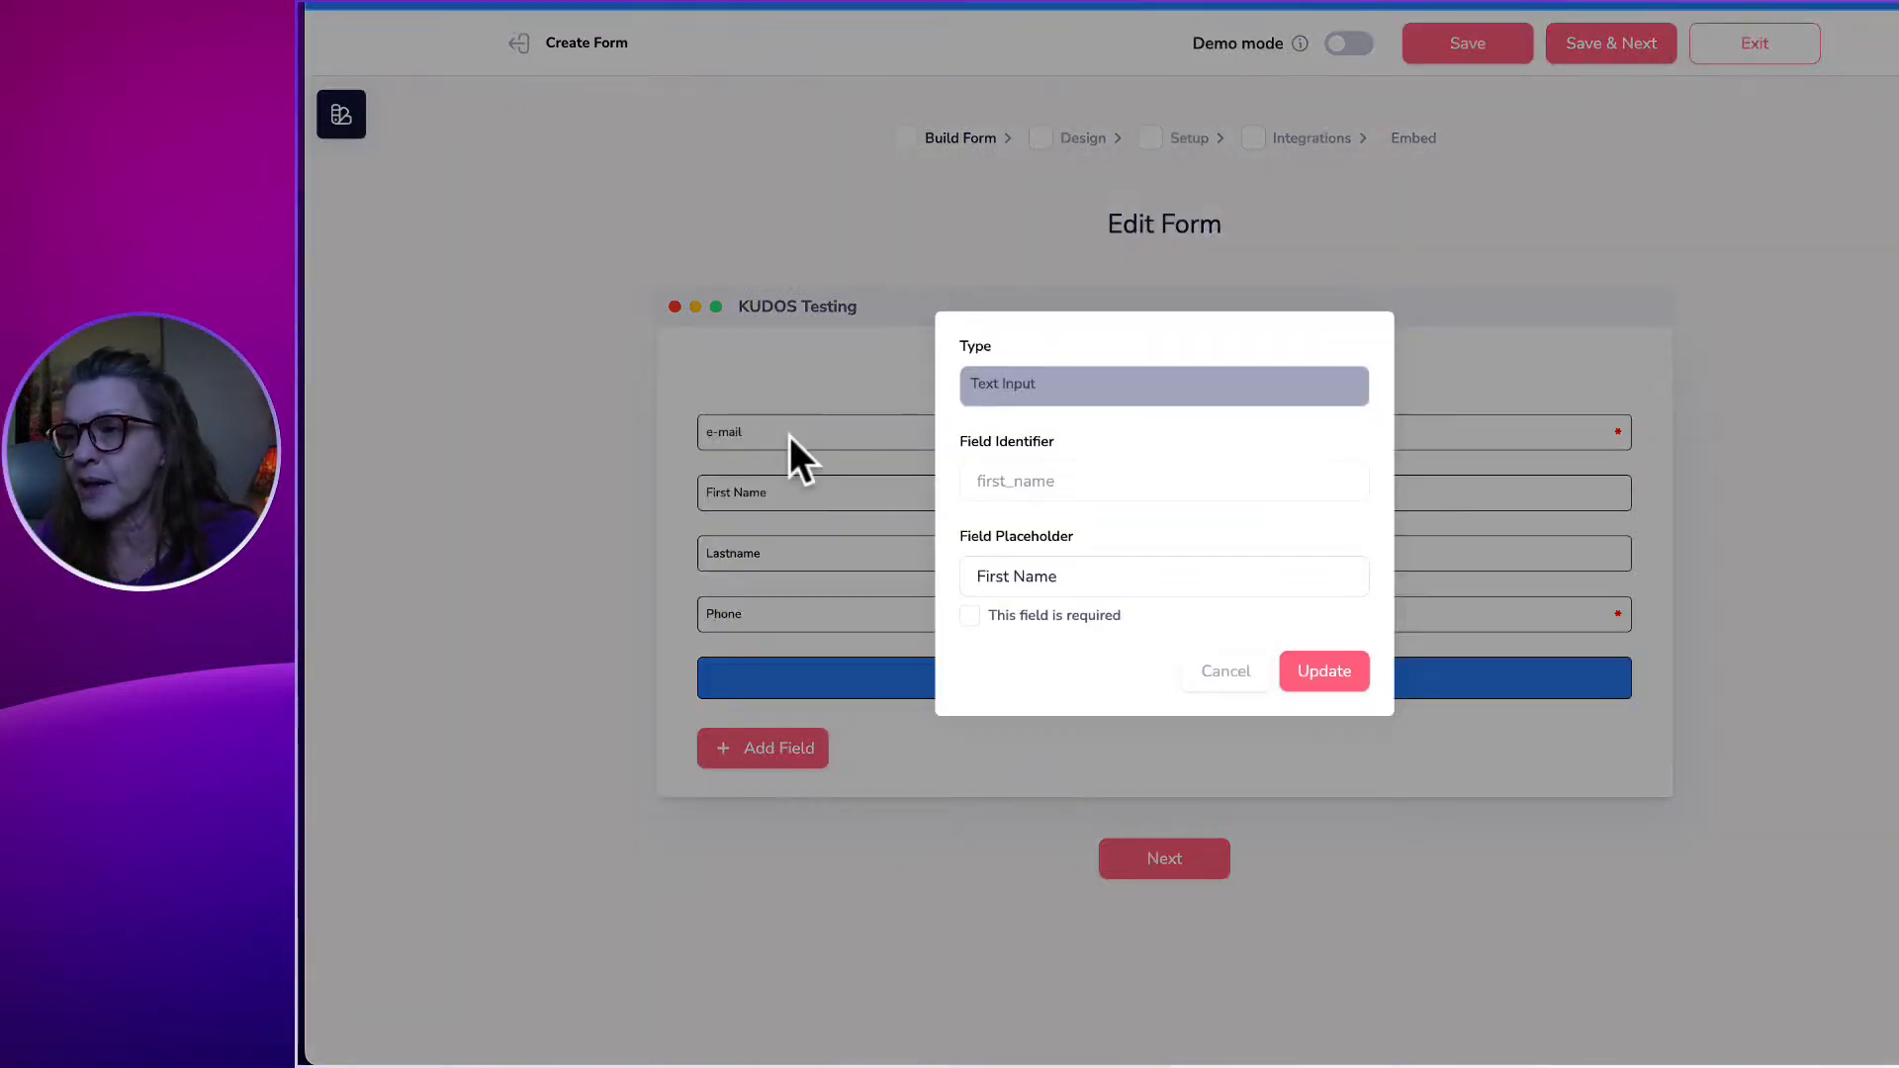
left_click(969, 617)
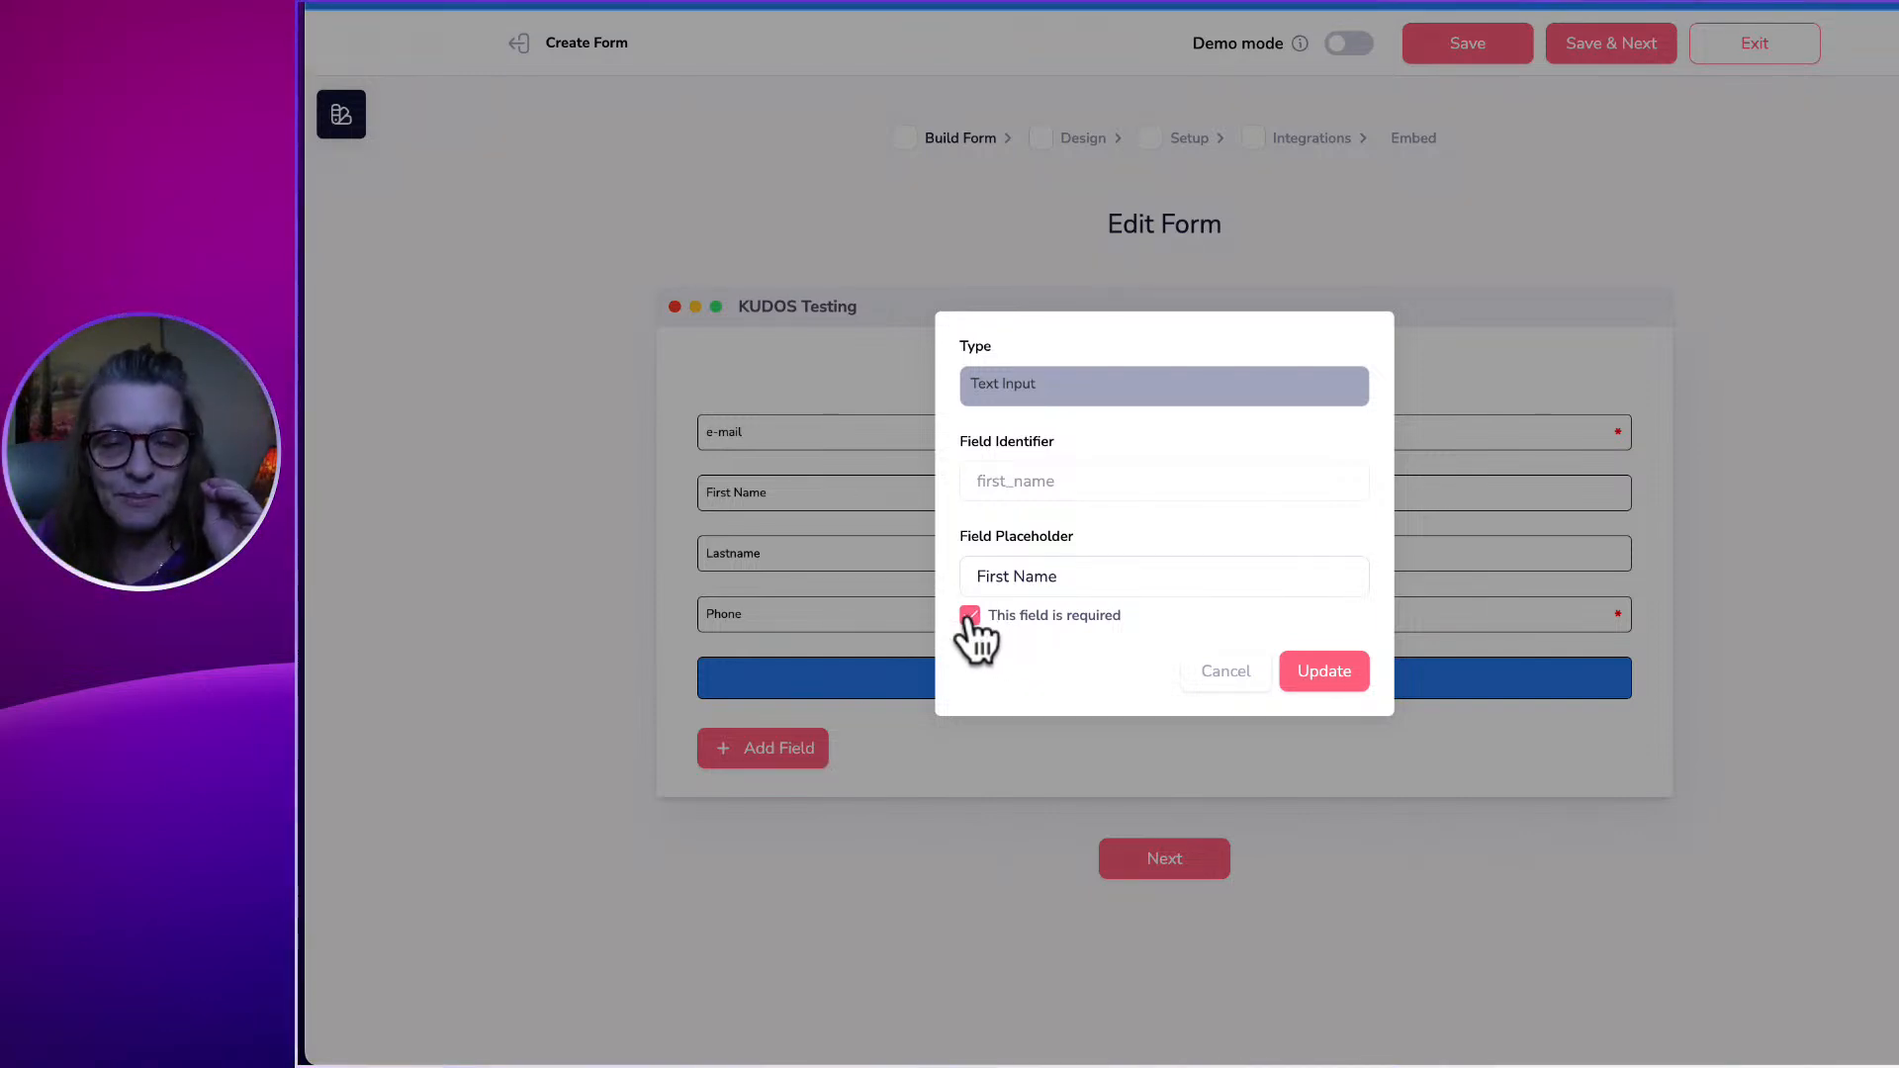
left_click(1315, 673)
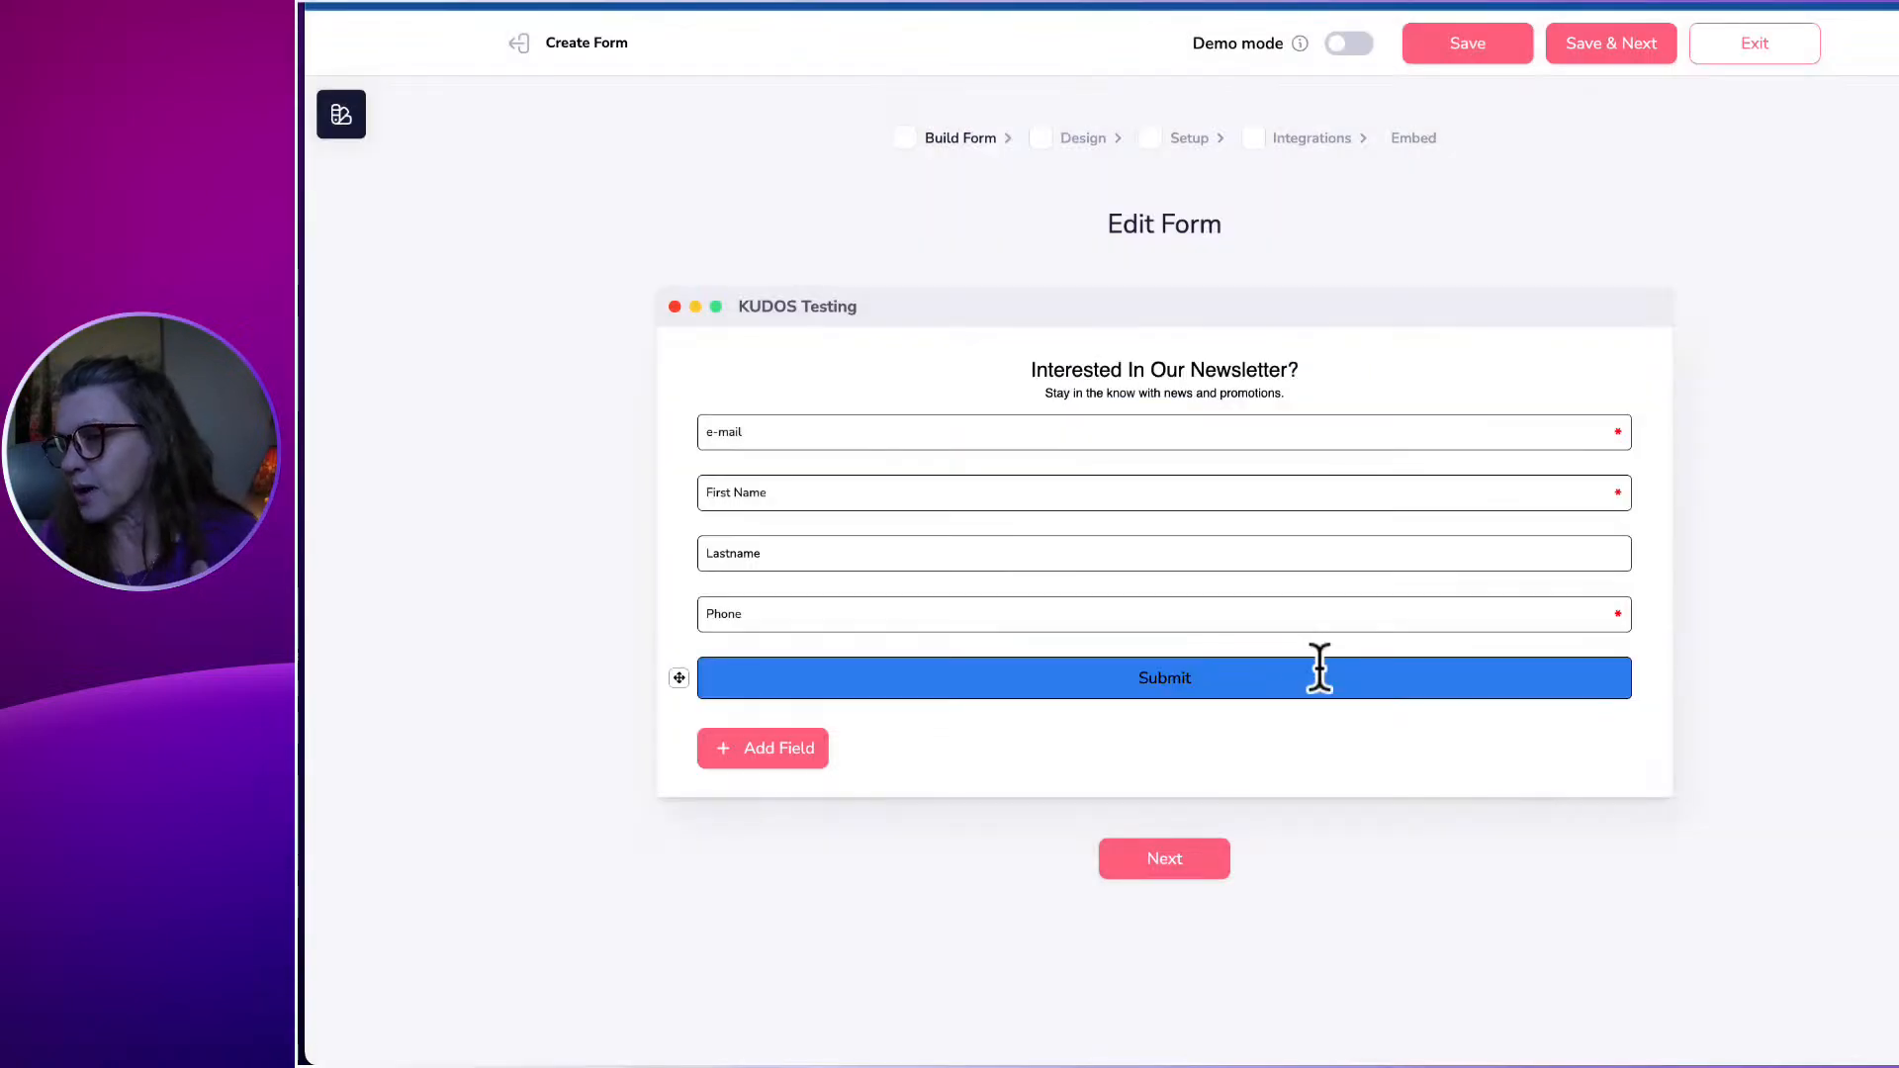
Change the Lastname field's placeholder to 'Last Name'.
mouse_move(746, 561)
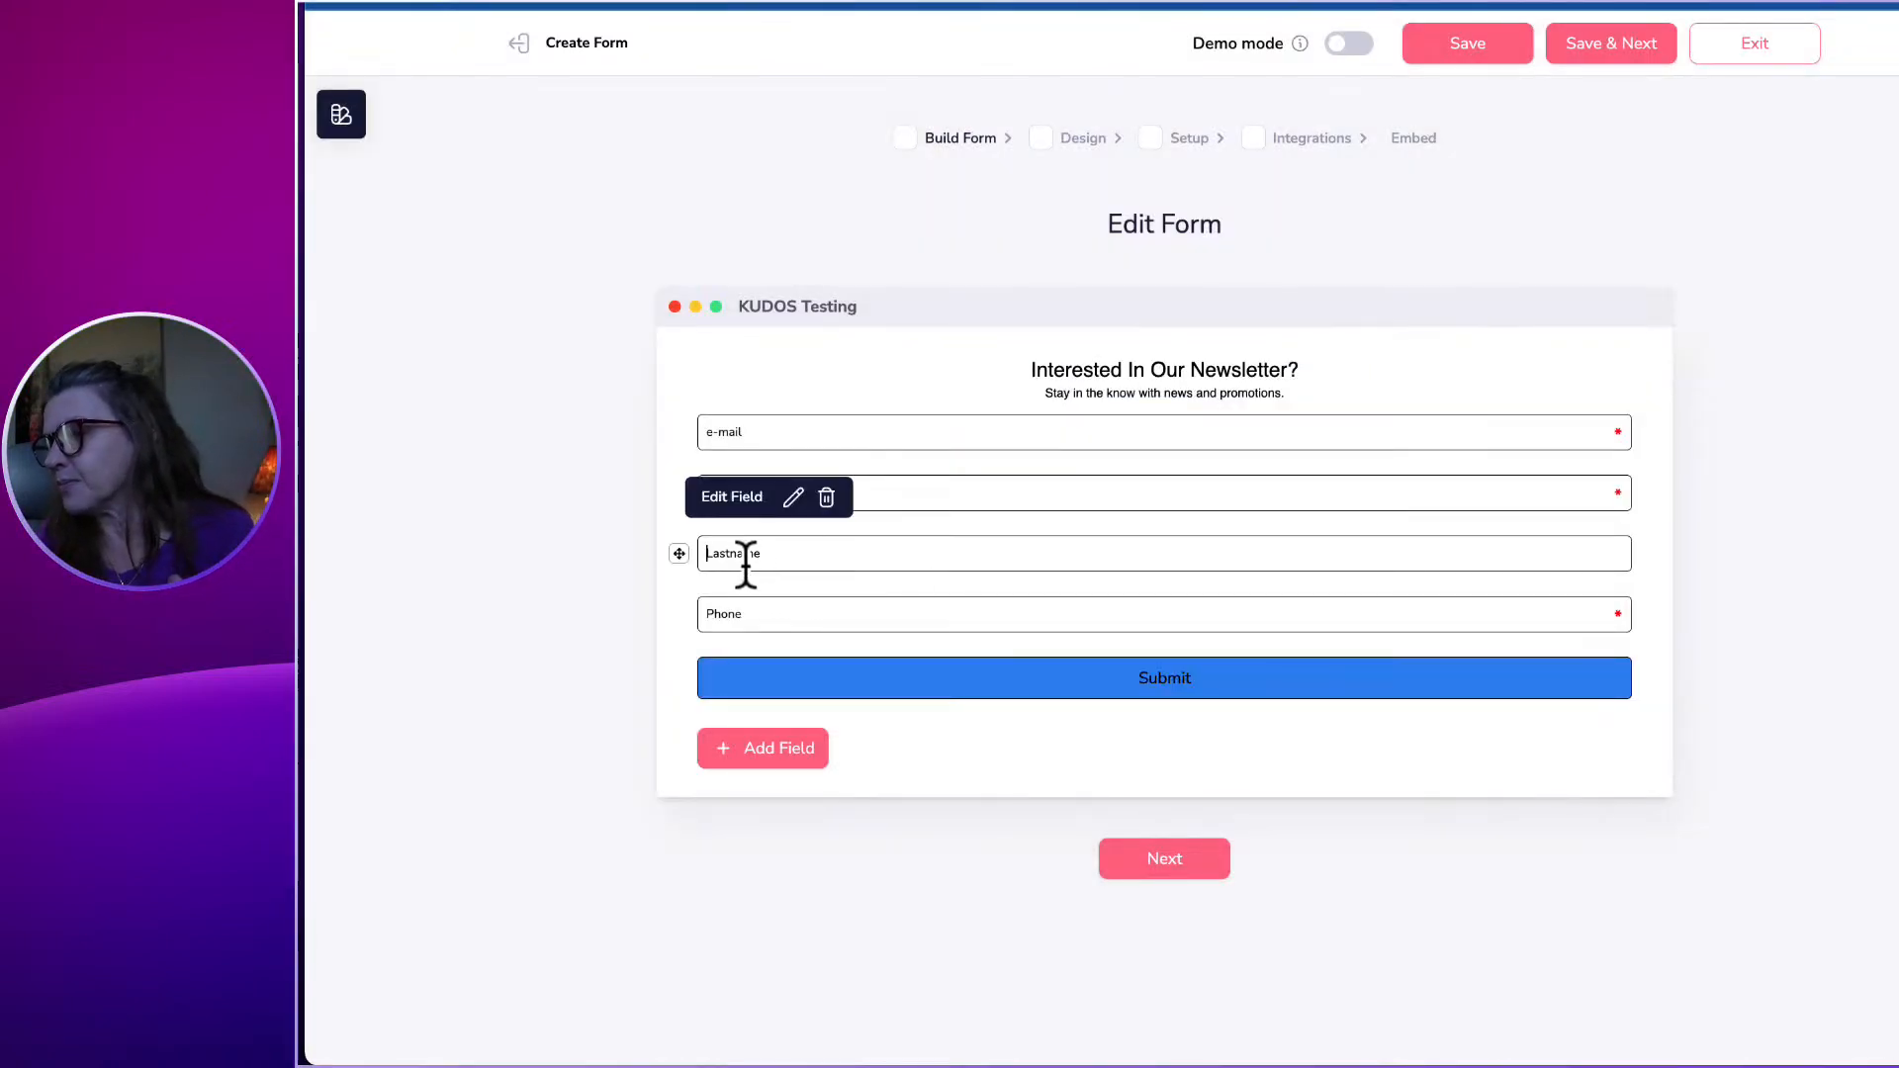
left_click(792, 496)
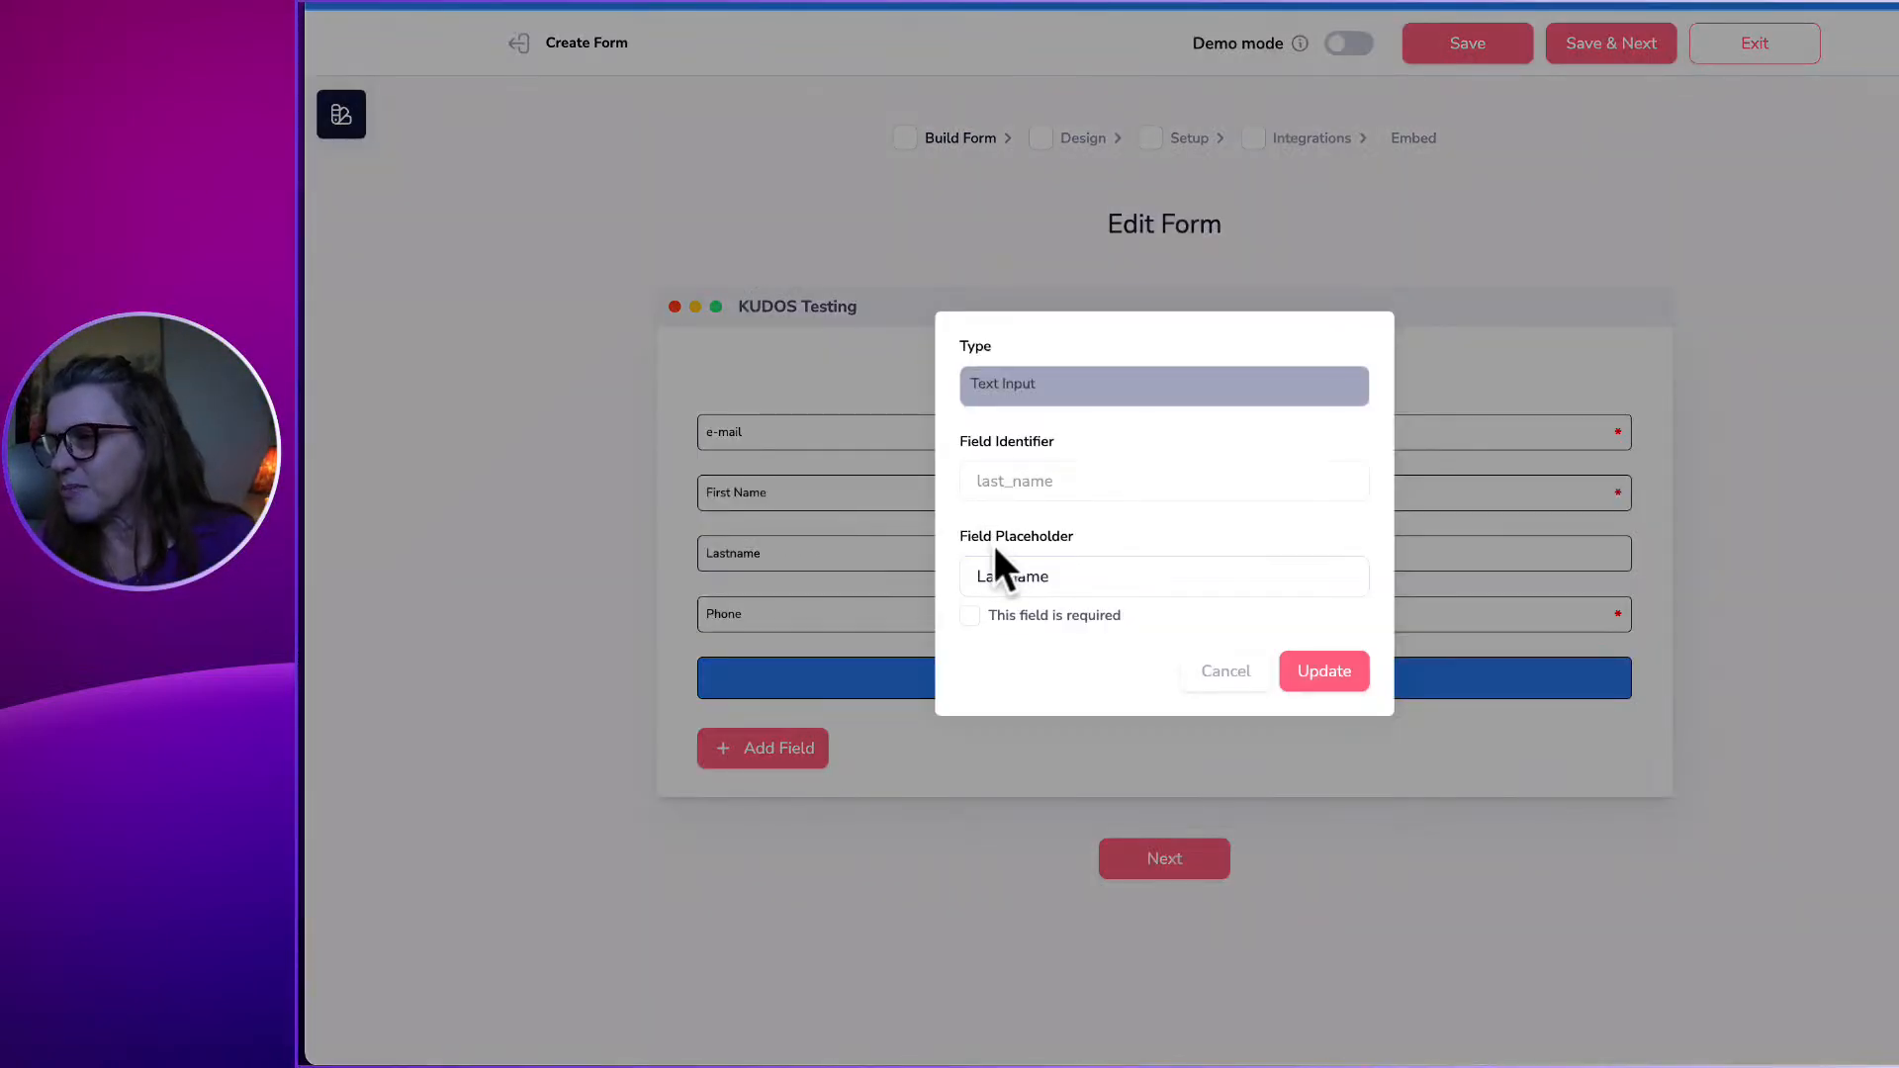
left_click(1015, 575)
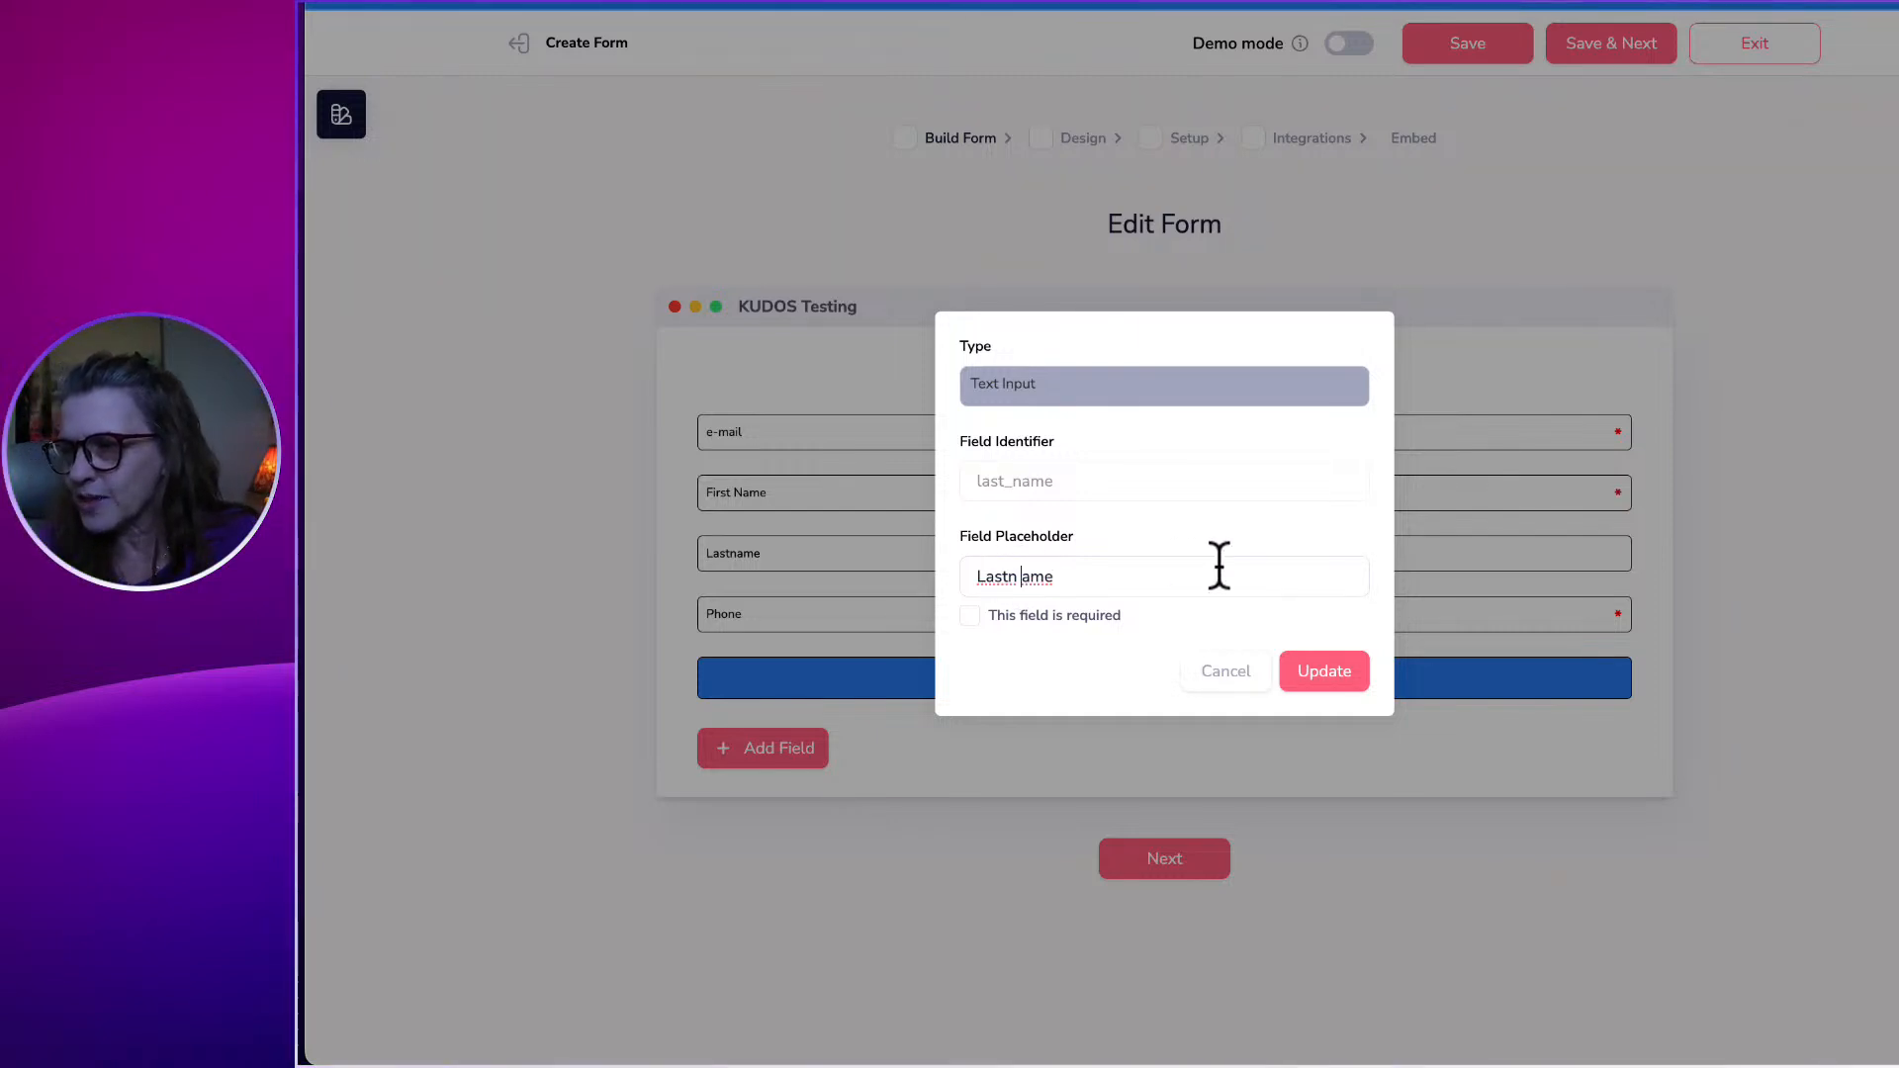
key("BackSpace")
key("BackSpace")
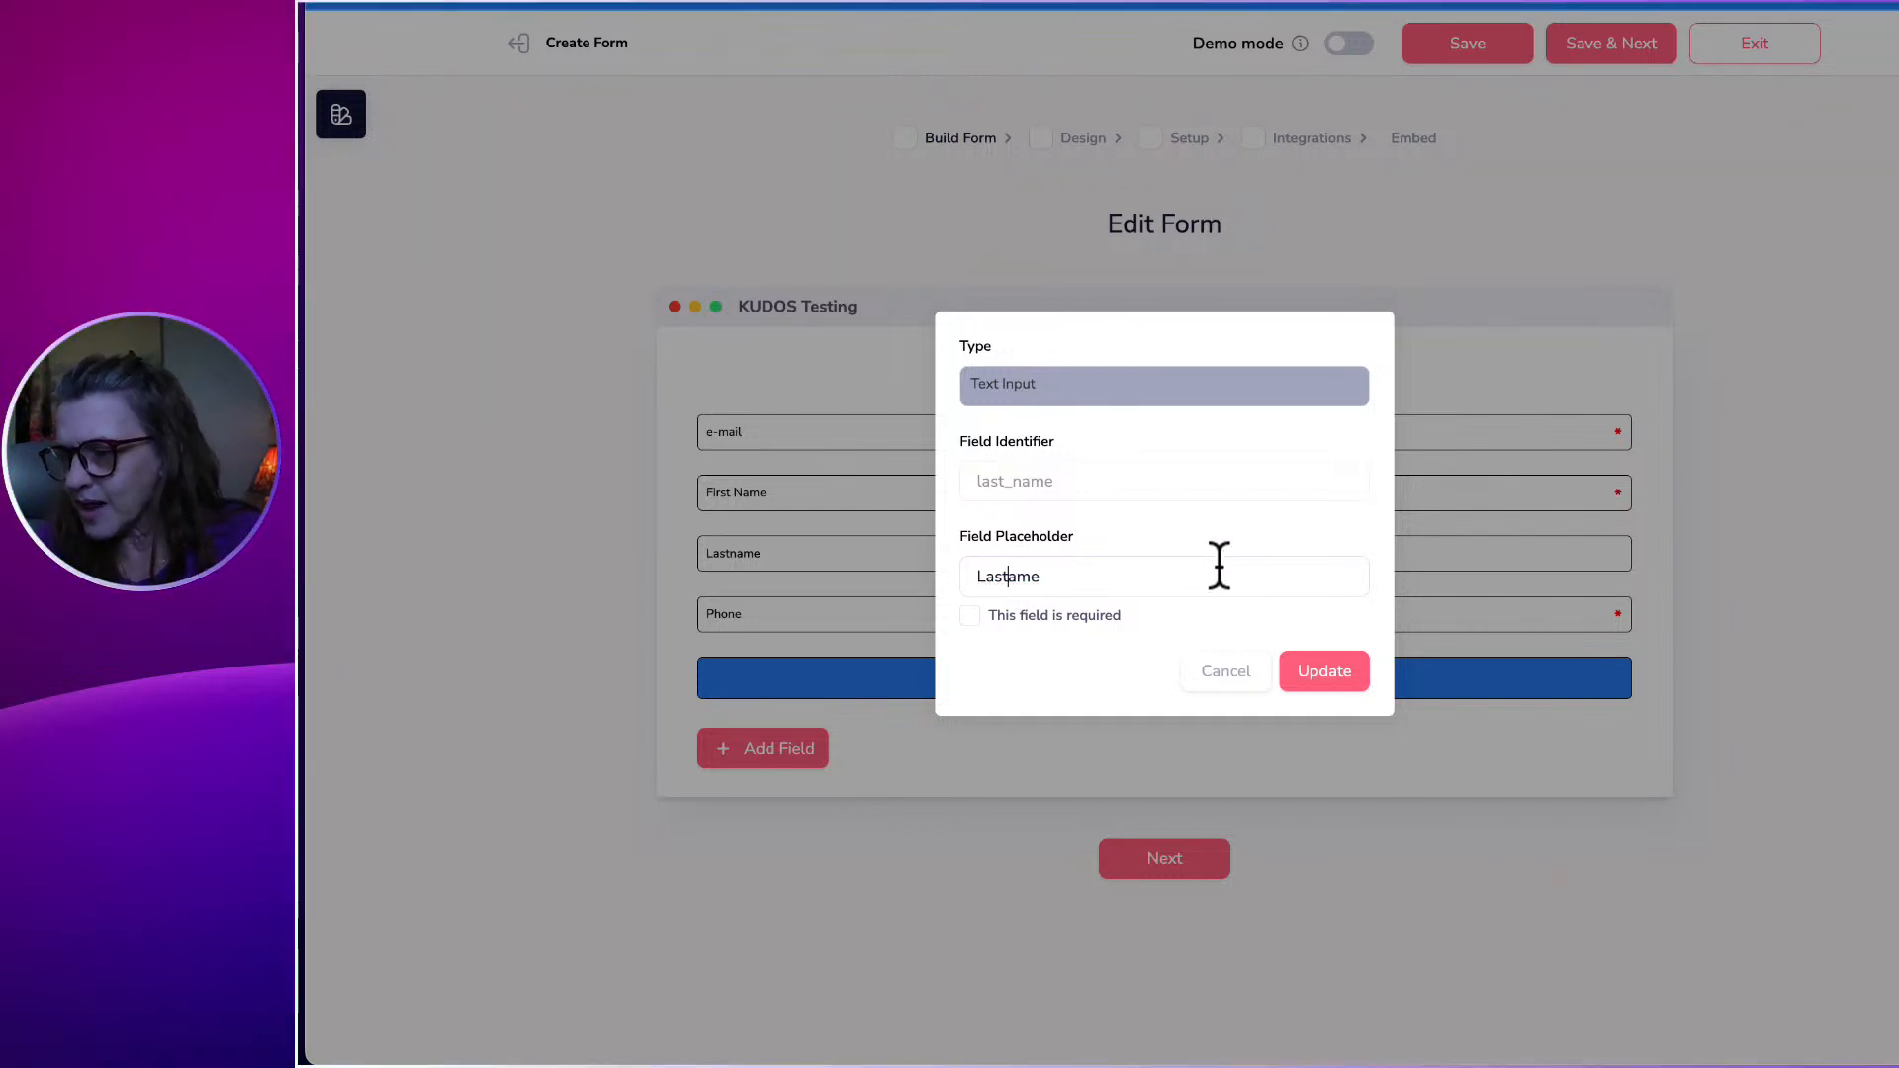
type("N")
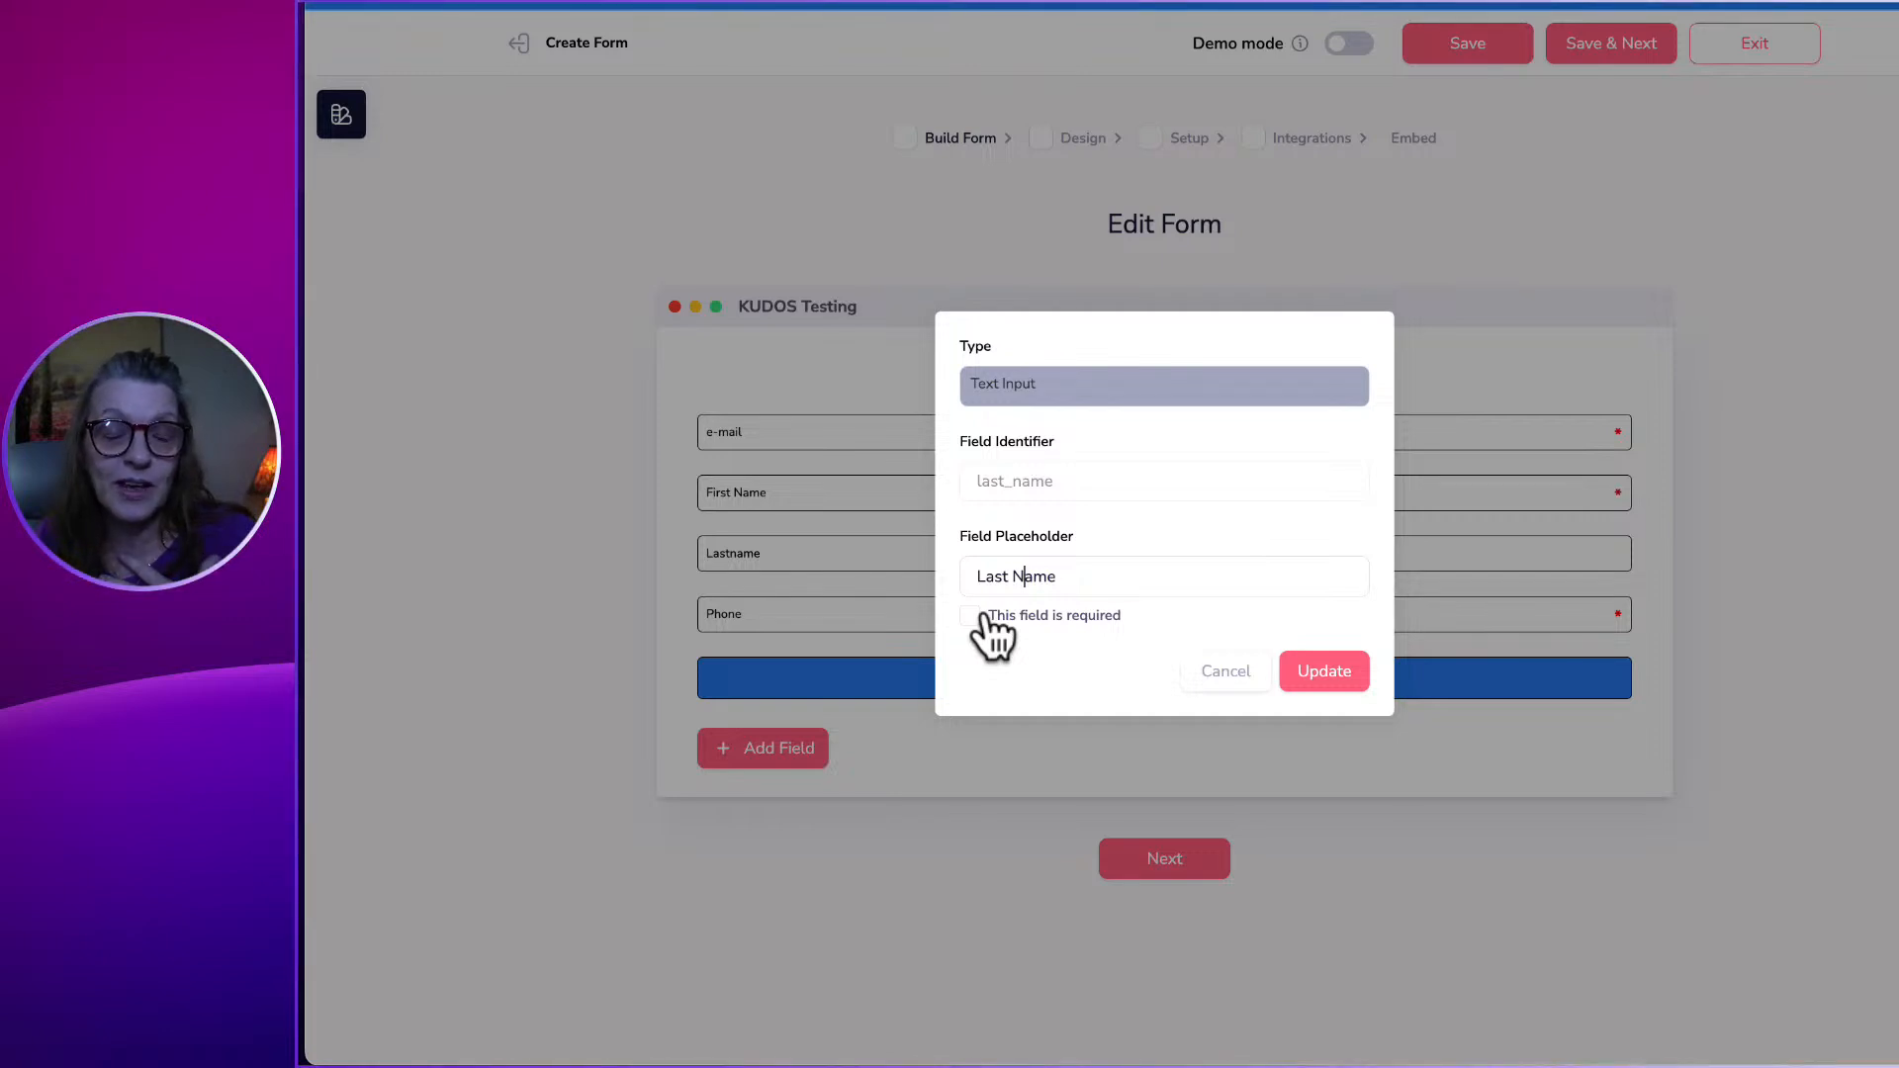
left_click(1318, 676)
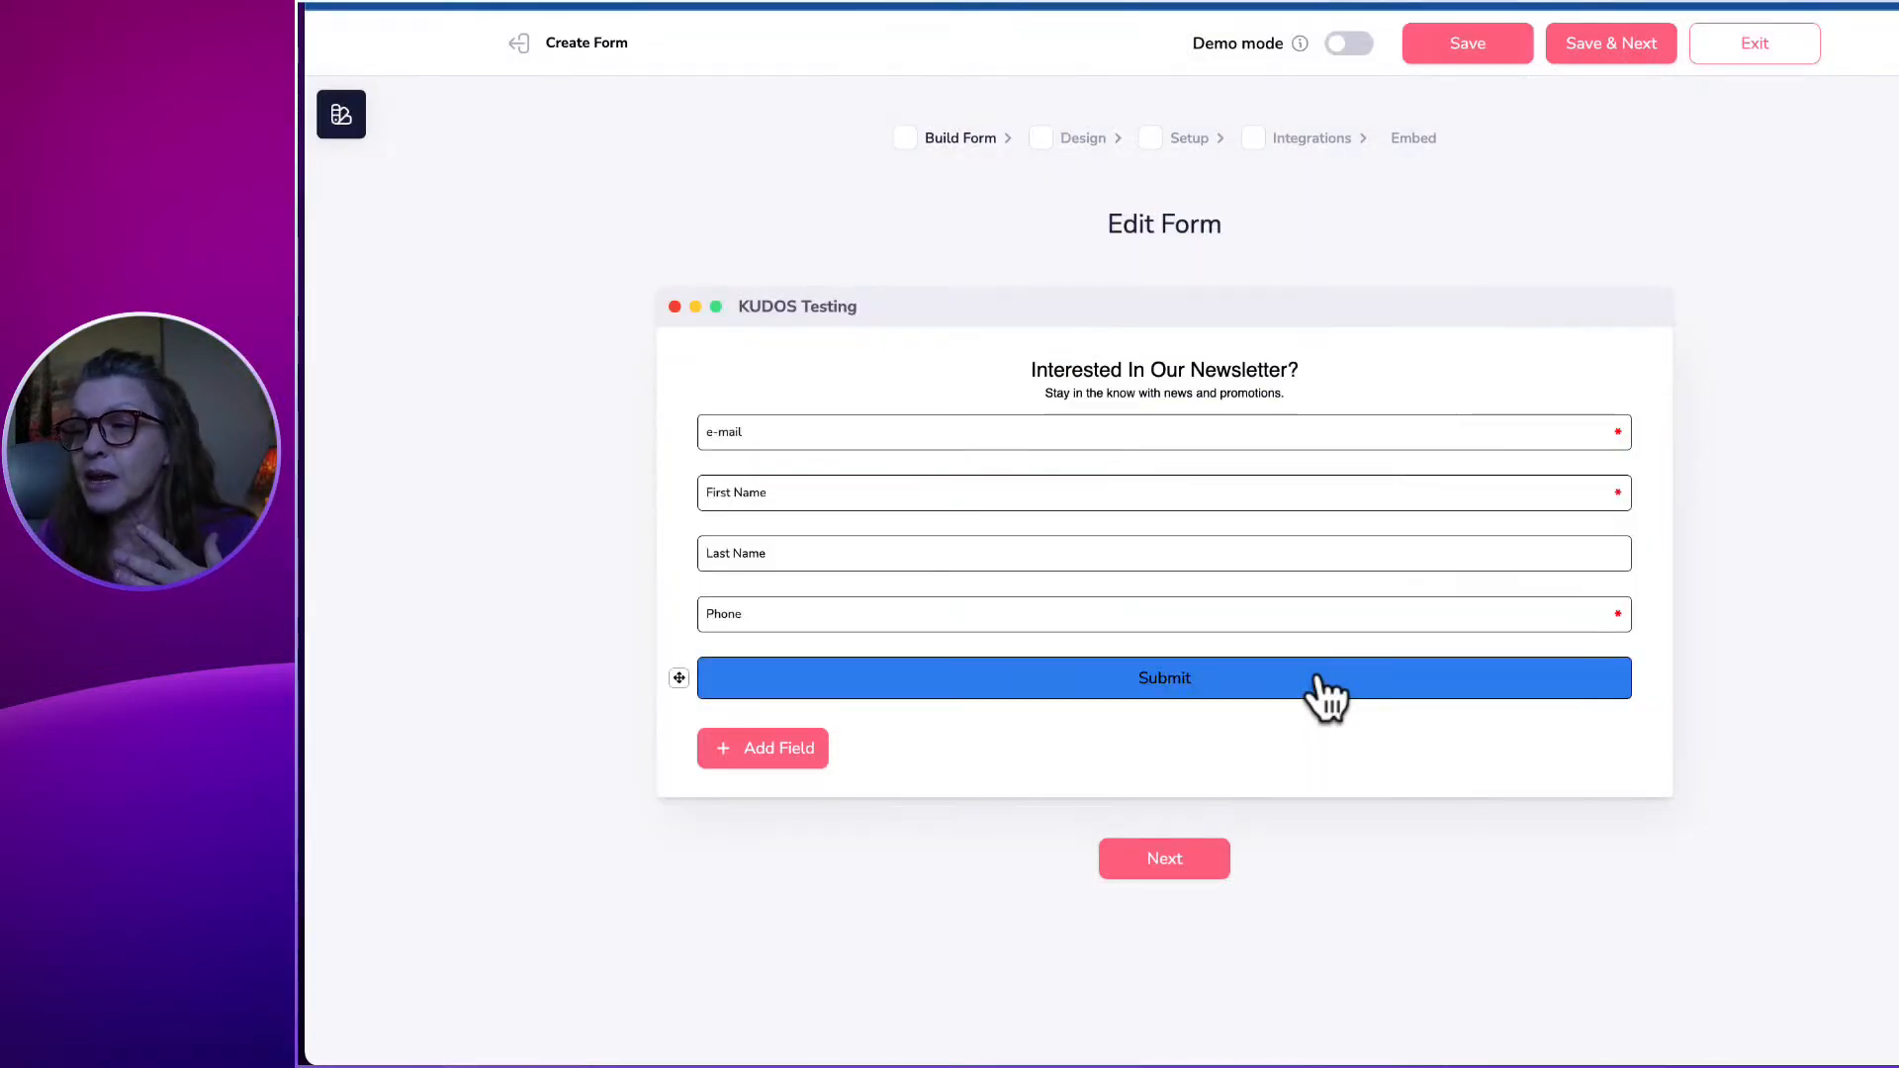
Uncheck the Phone field's required setting so it becomes optional.
left_click(750, 611)
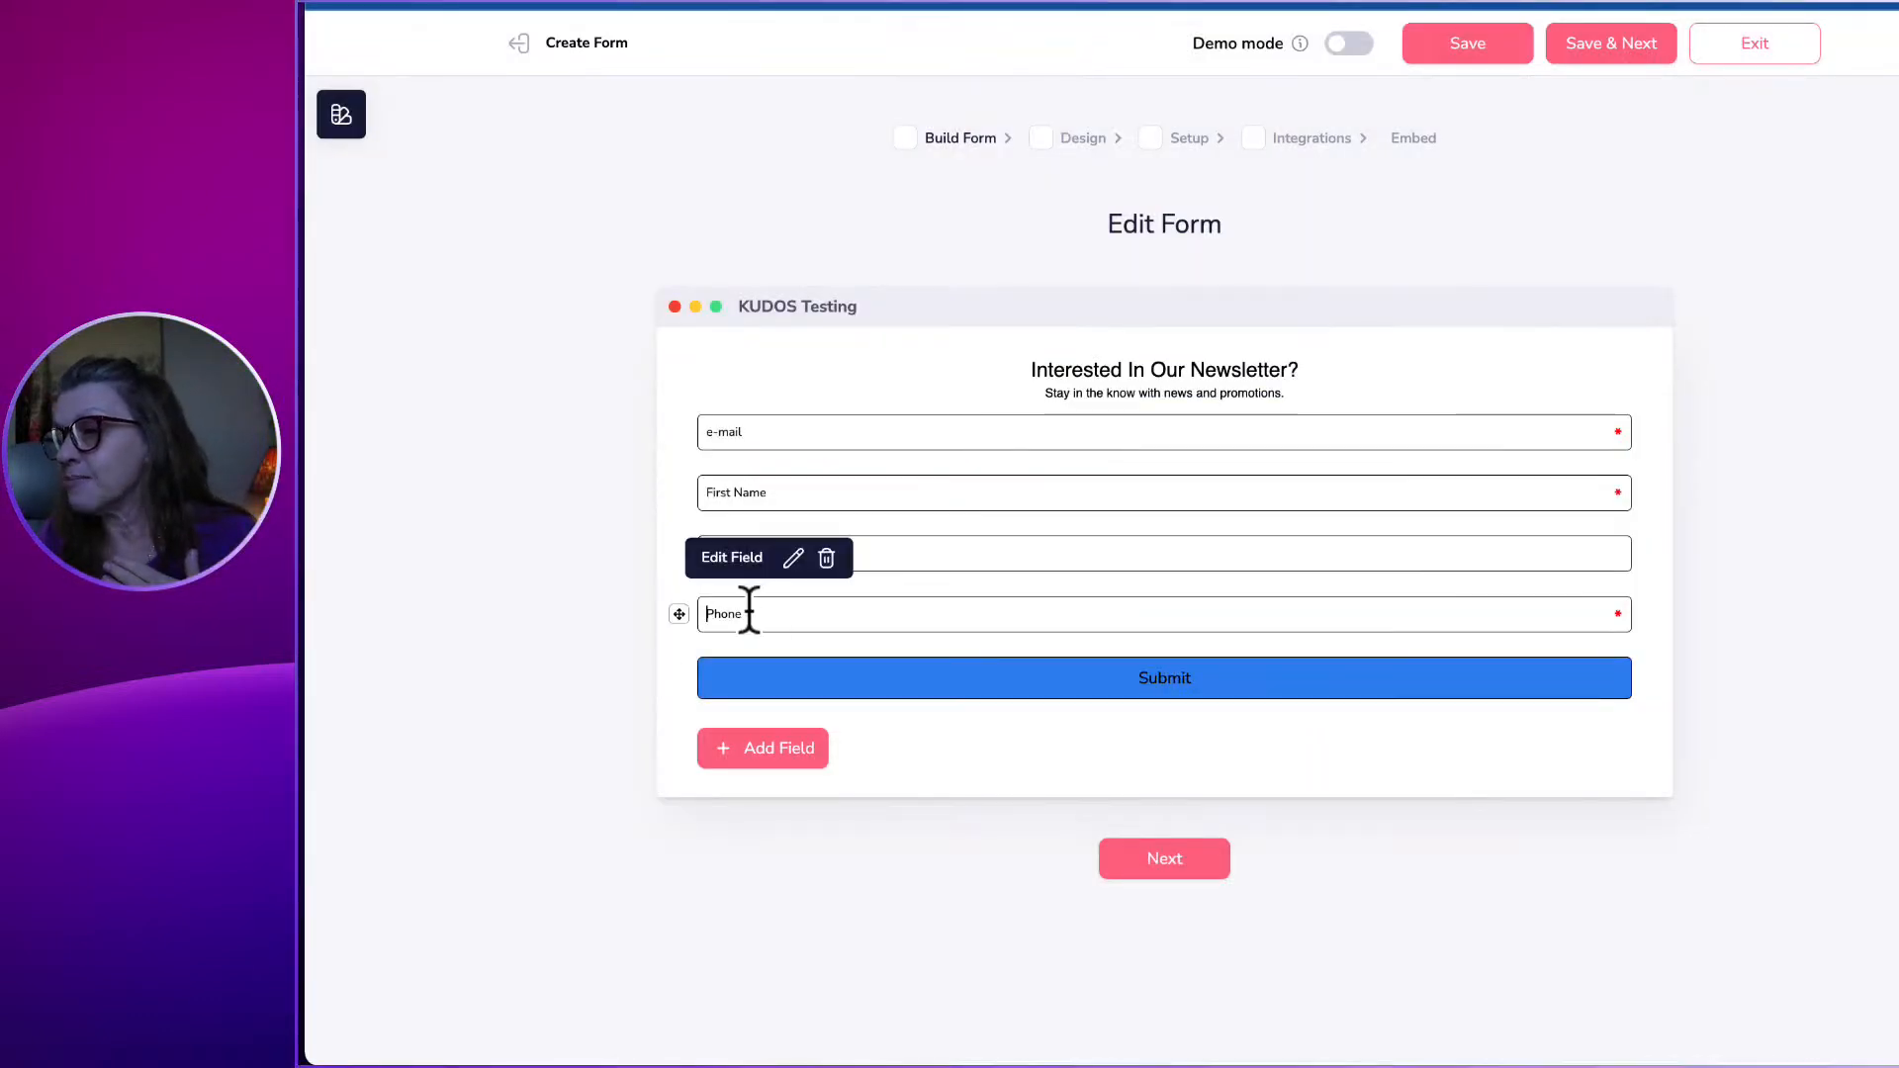
left_click(790, 561)
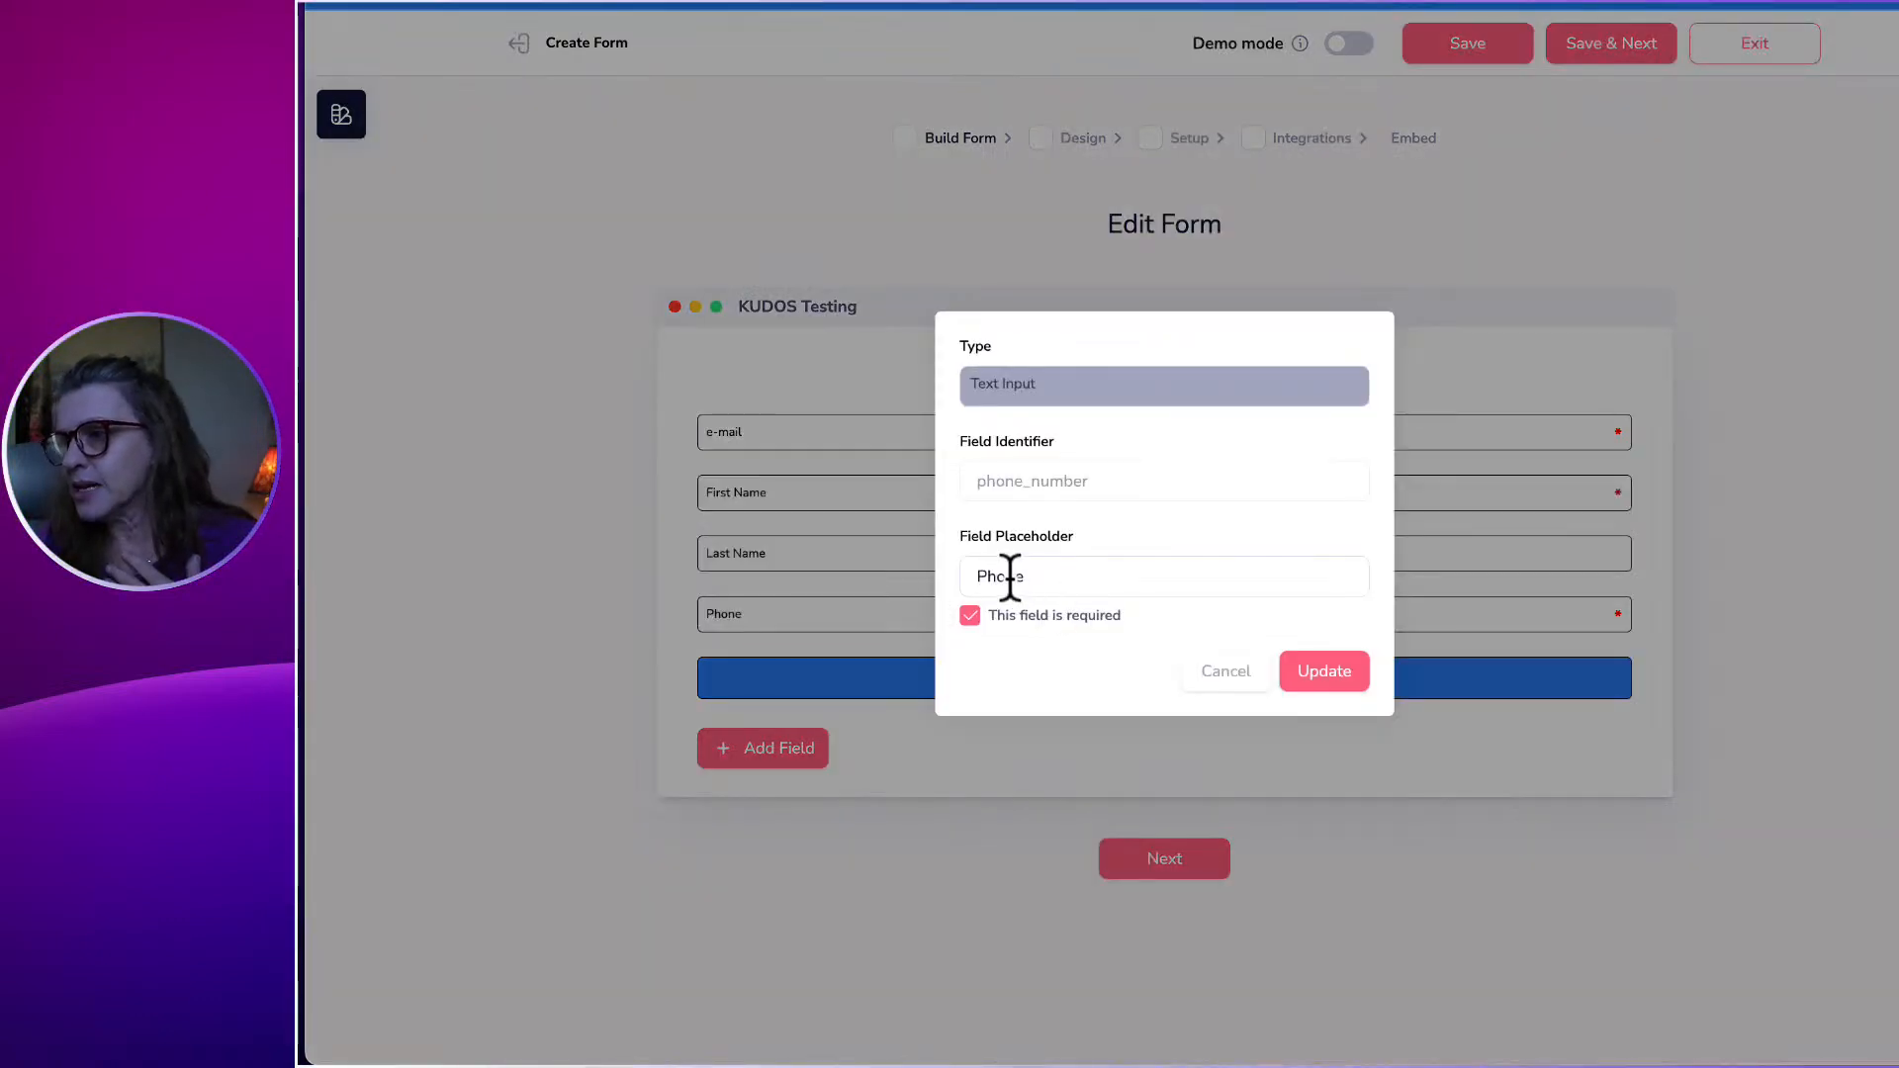
left_click(970, 616)
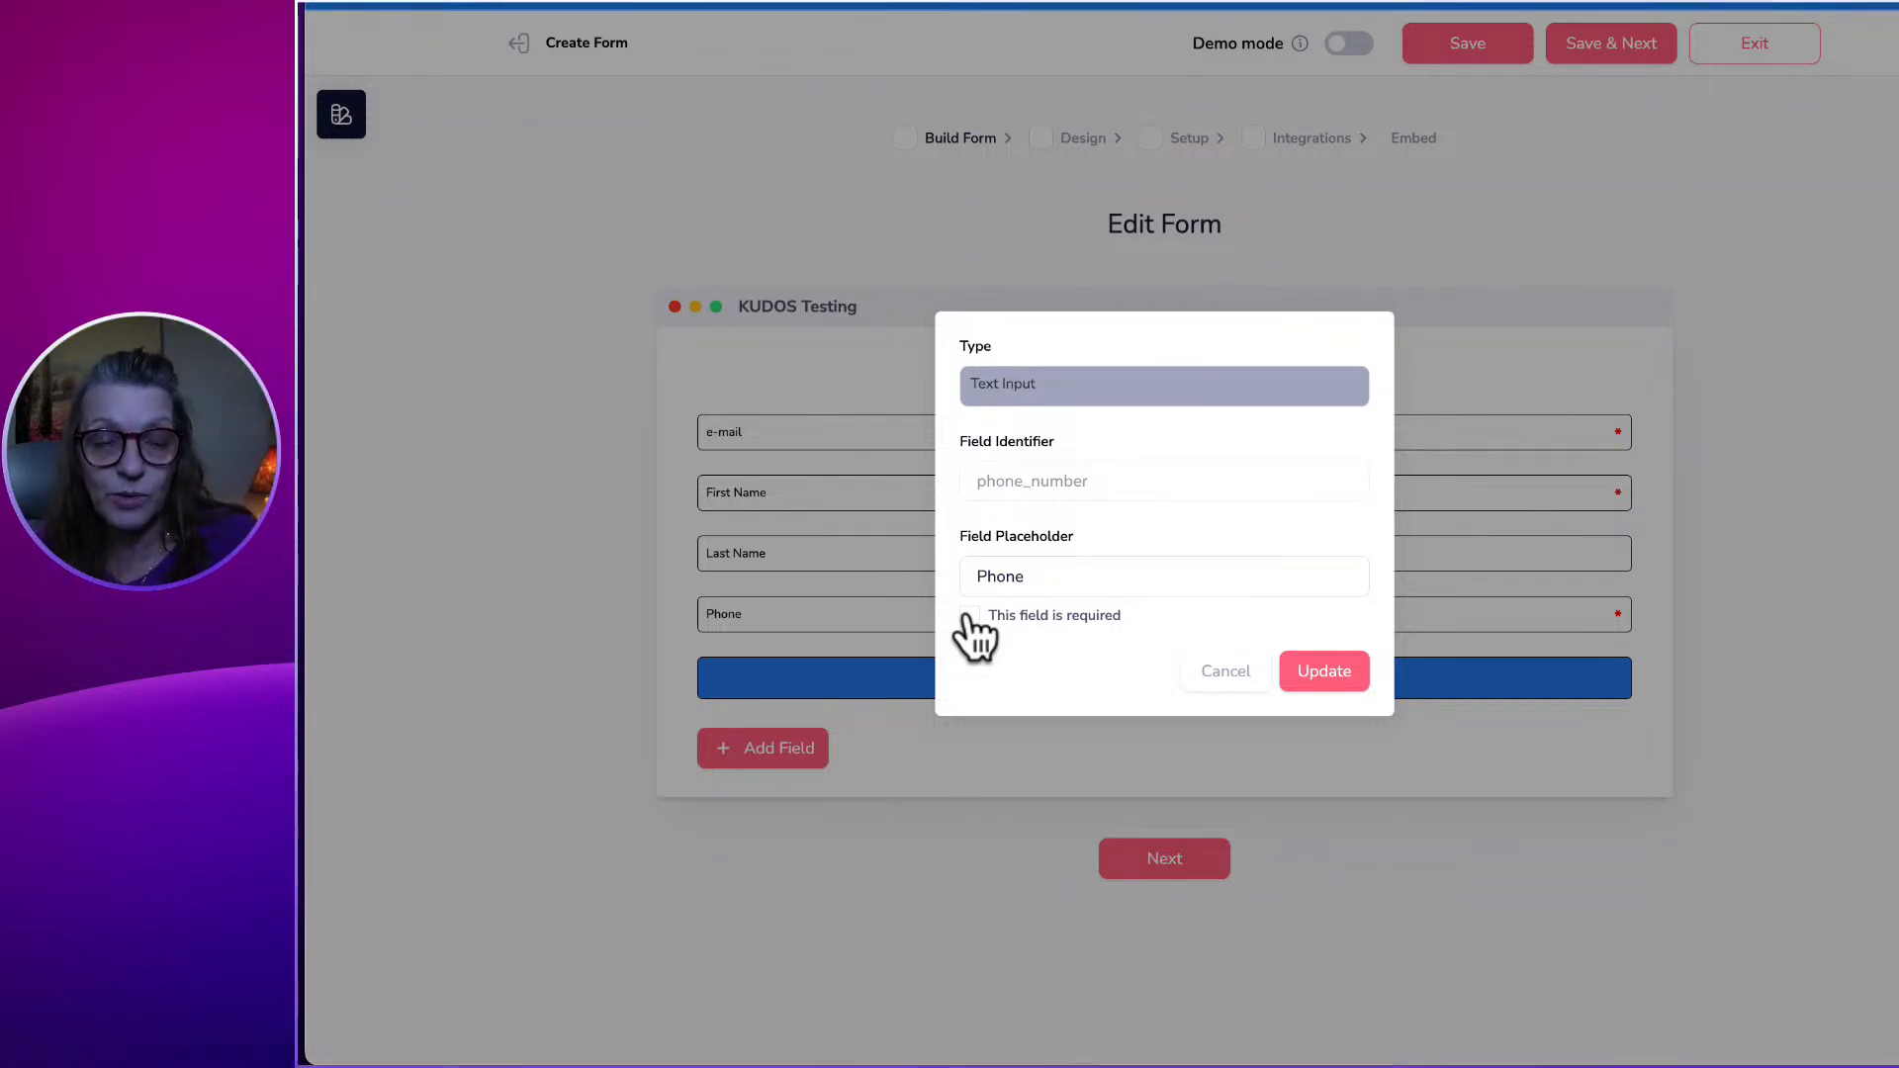
left_click(1350, 673)
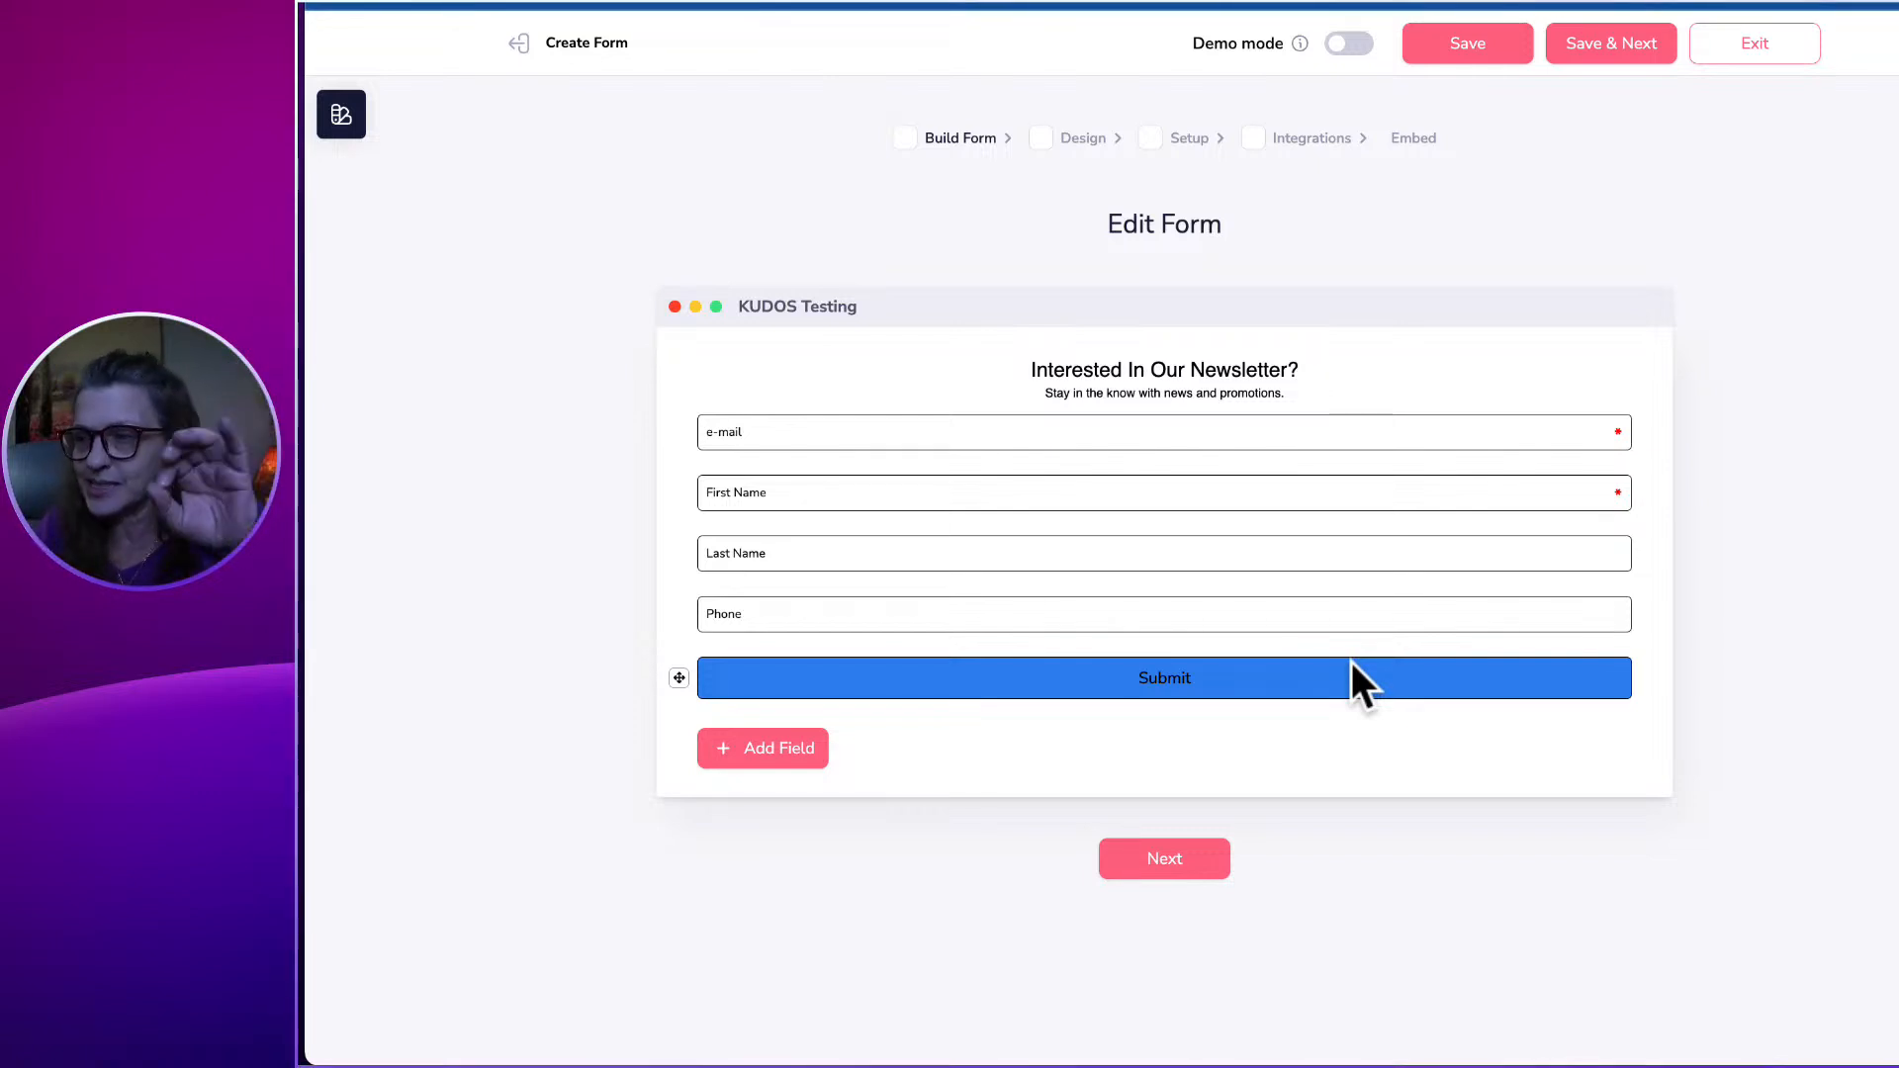
Delete the 'Stay in the know' heading and its subtitle line, then advance to Design.
left_click(1028, 368)
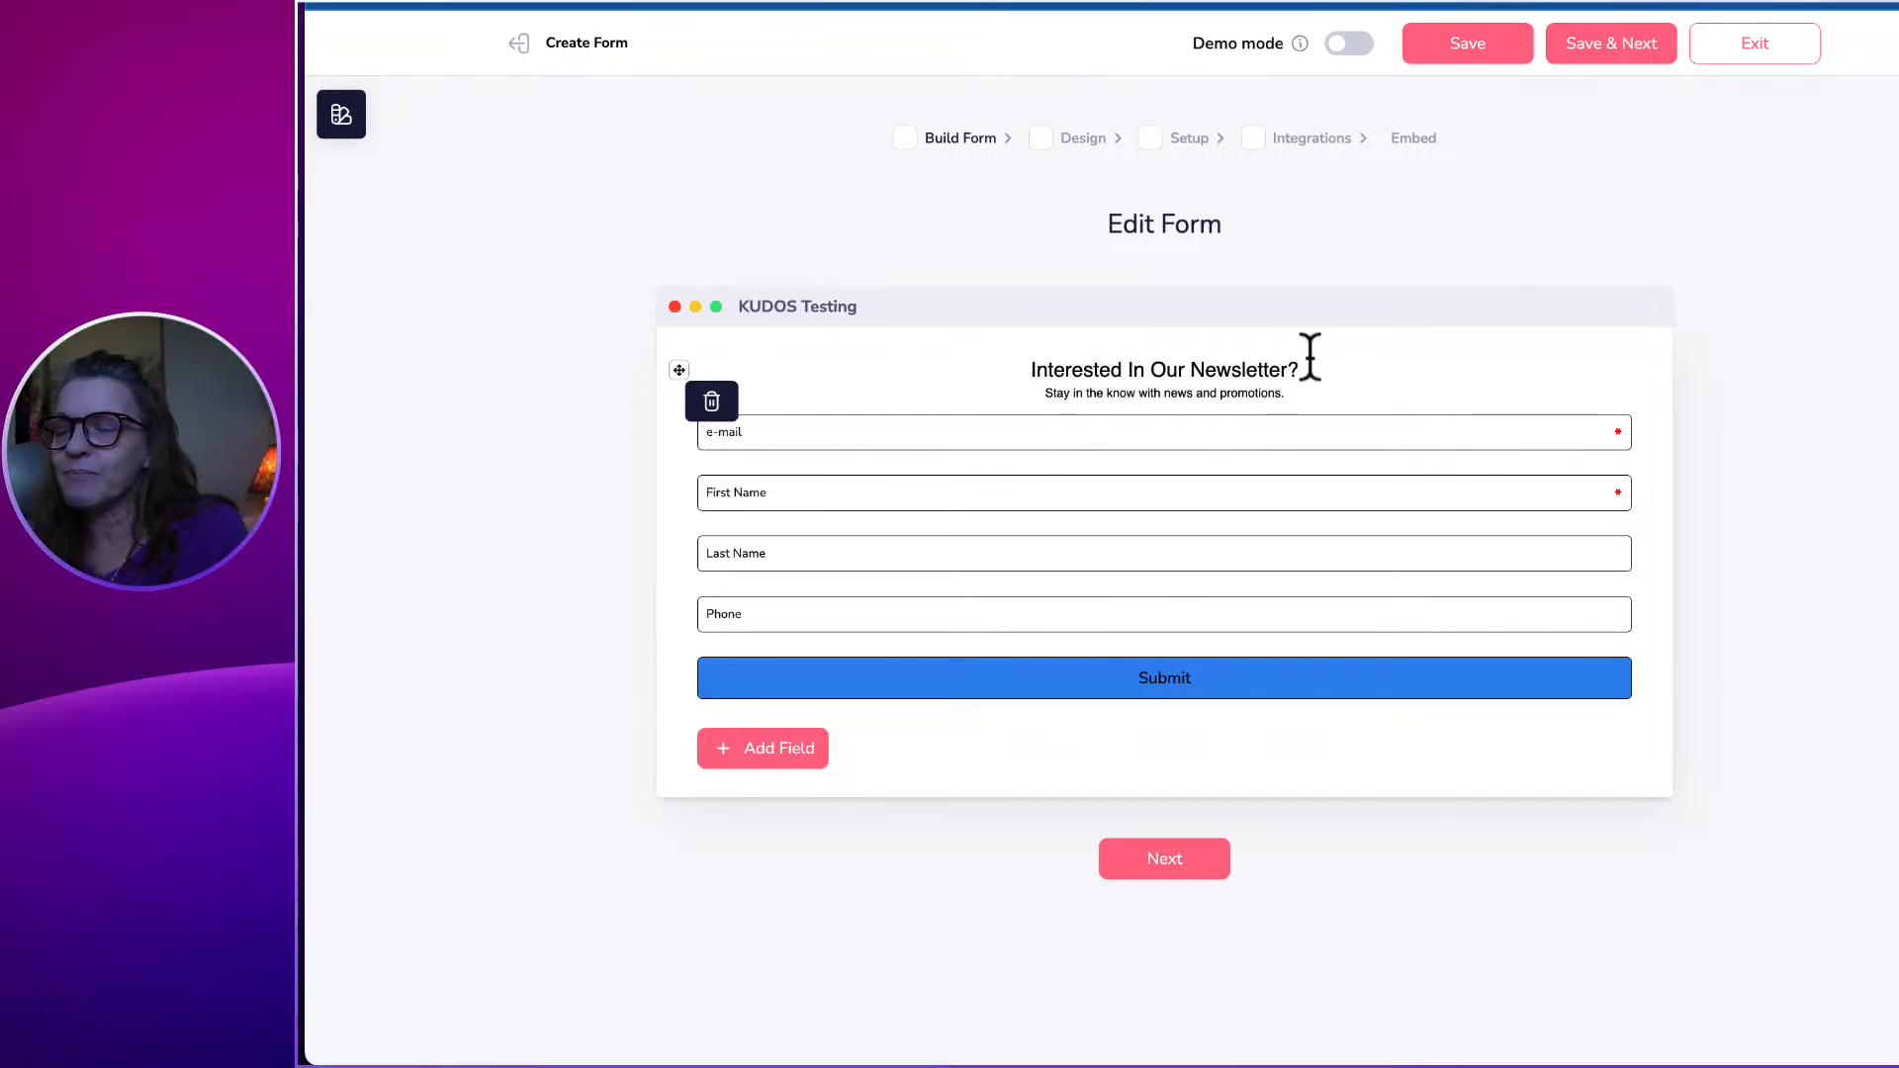
left_click(711, 401)
left_click(1229, 594)
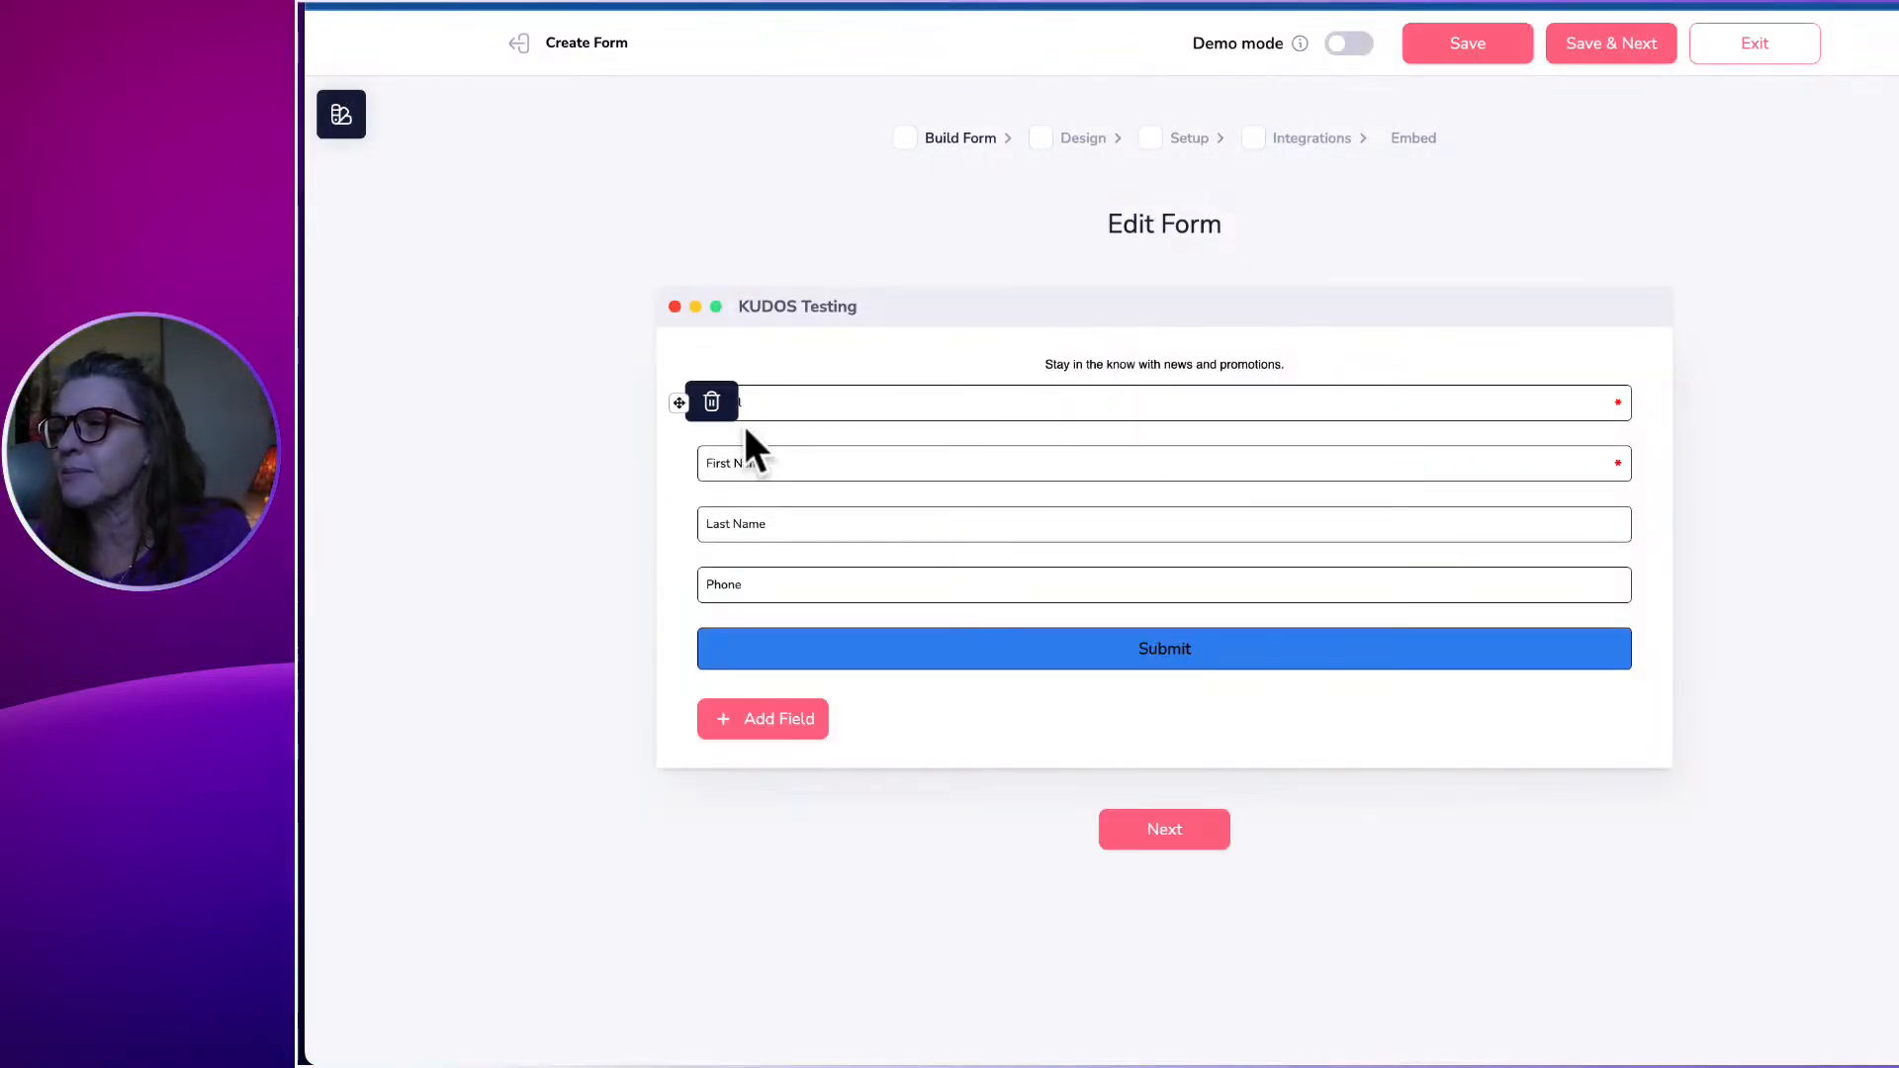
left_click(711, 402)
left_click(1237, 584)
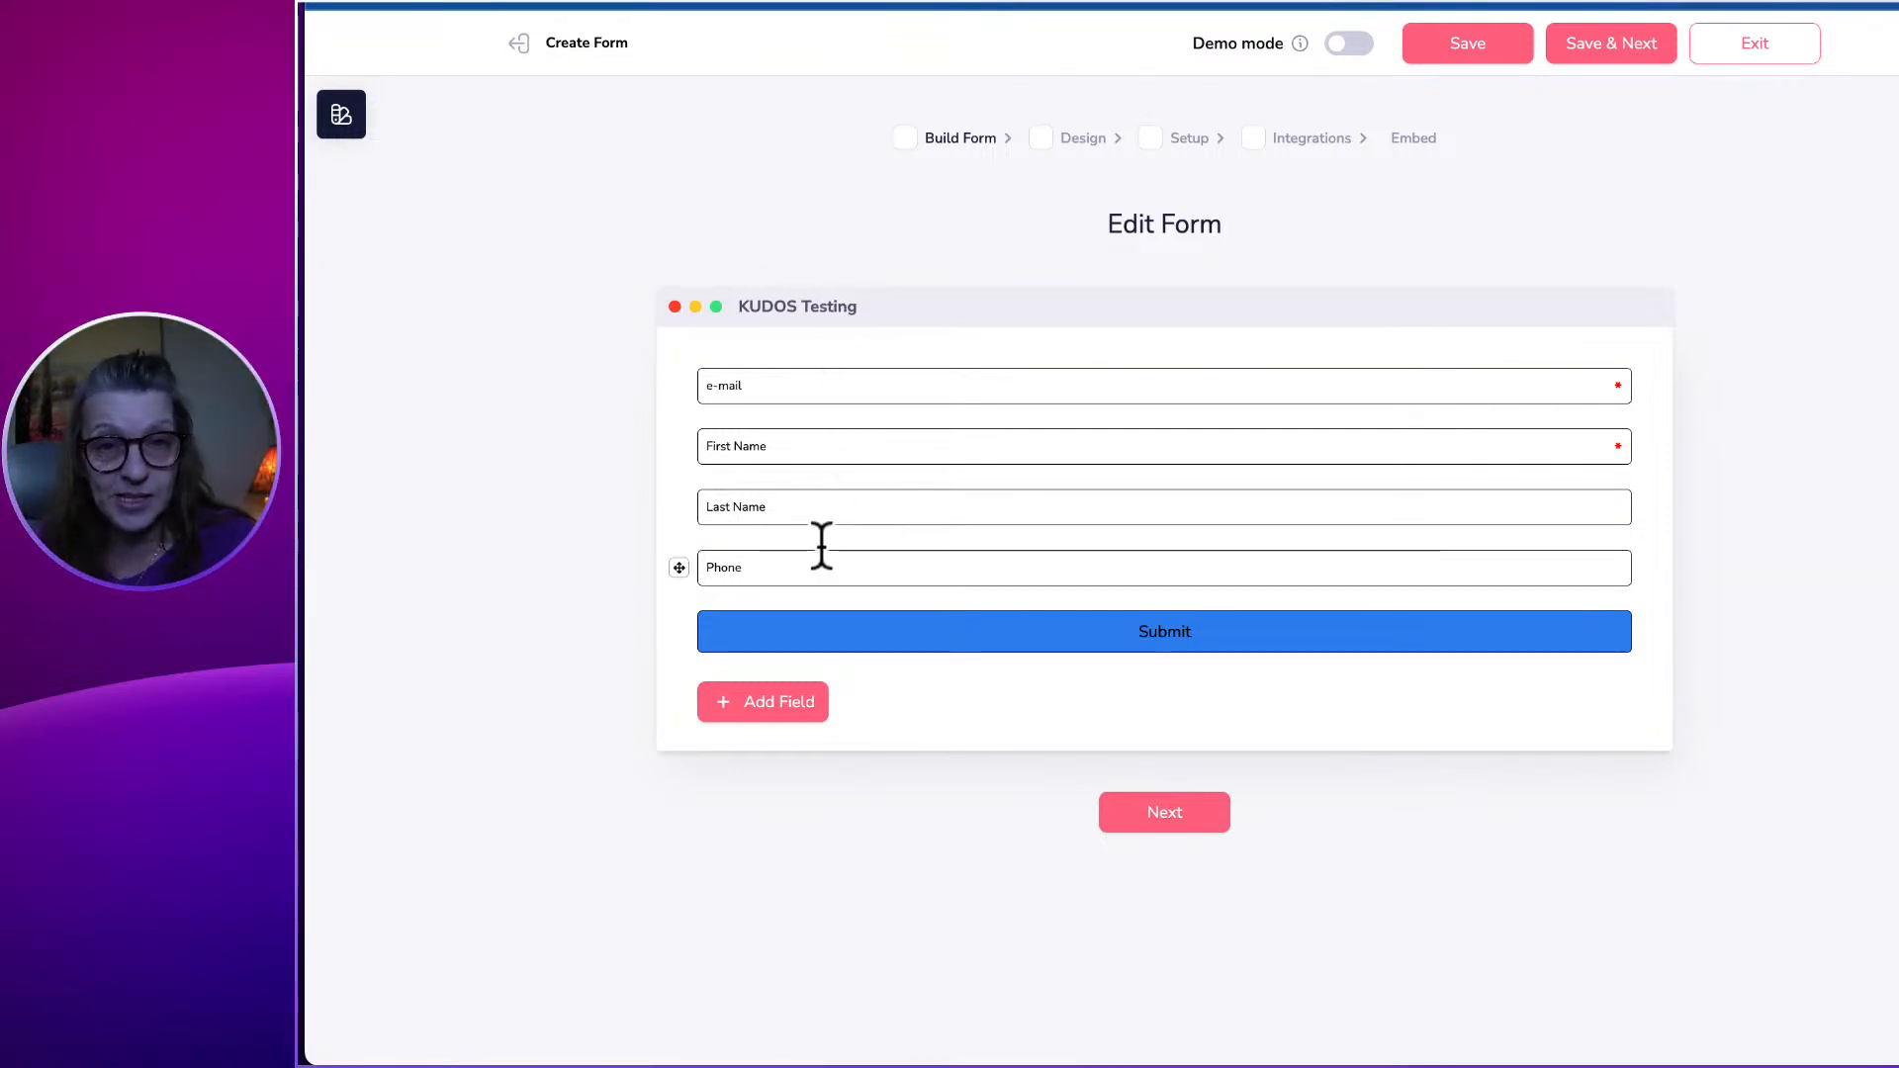
left_click(1167, 813)
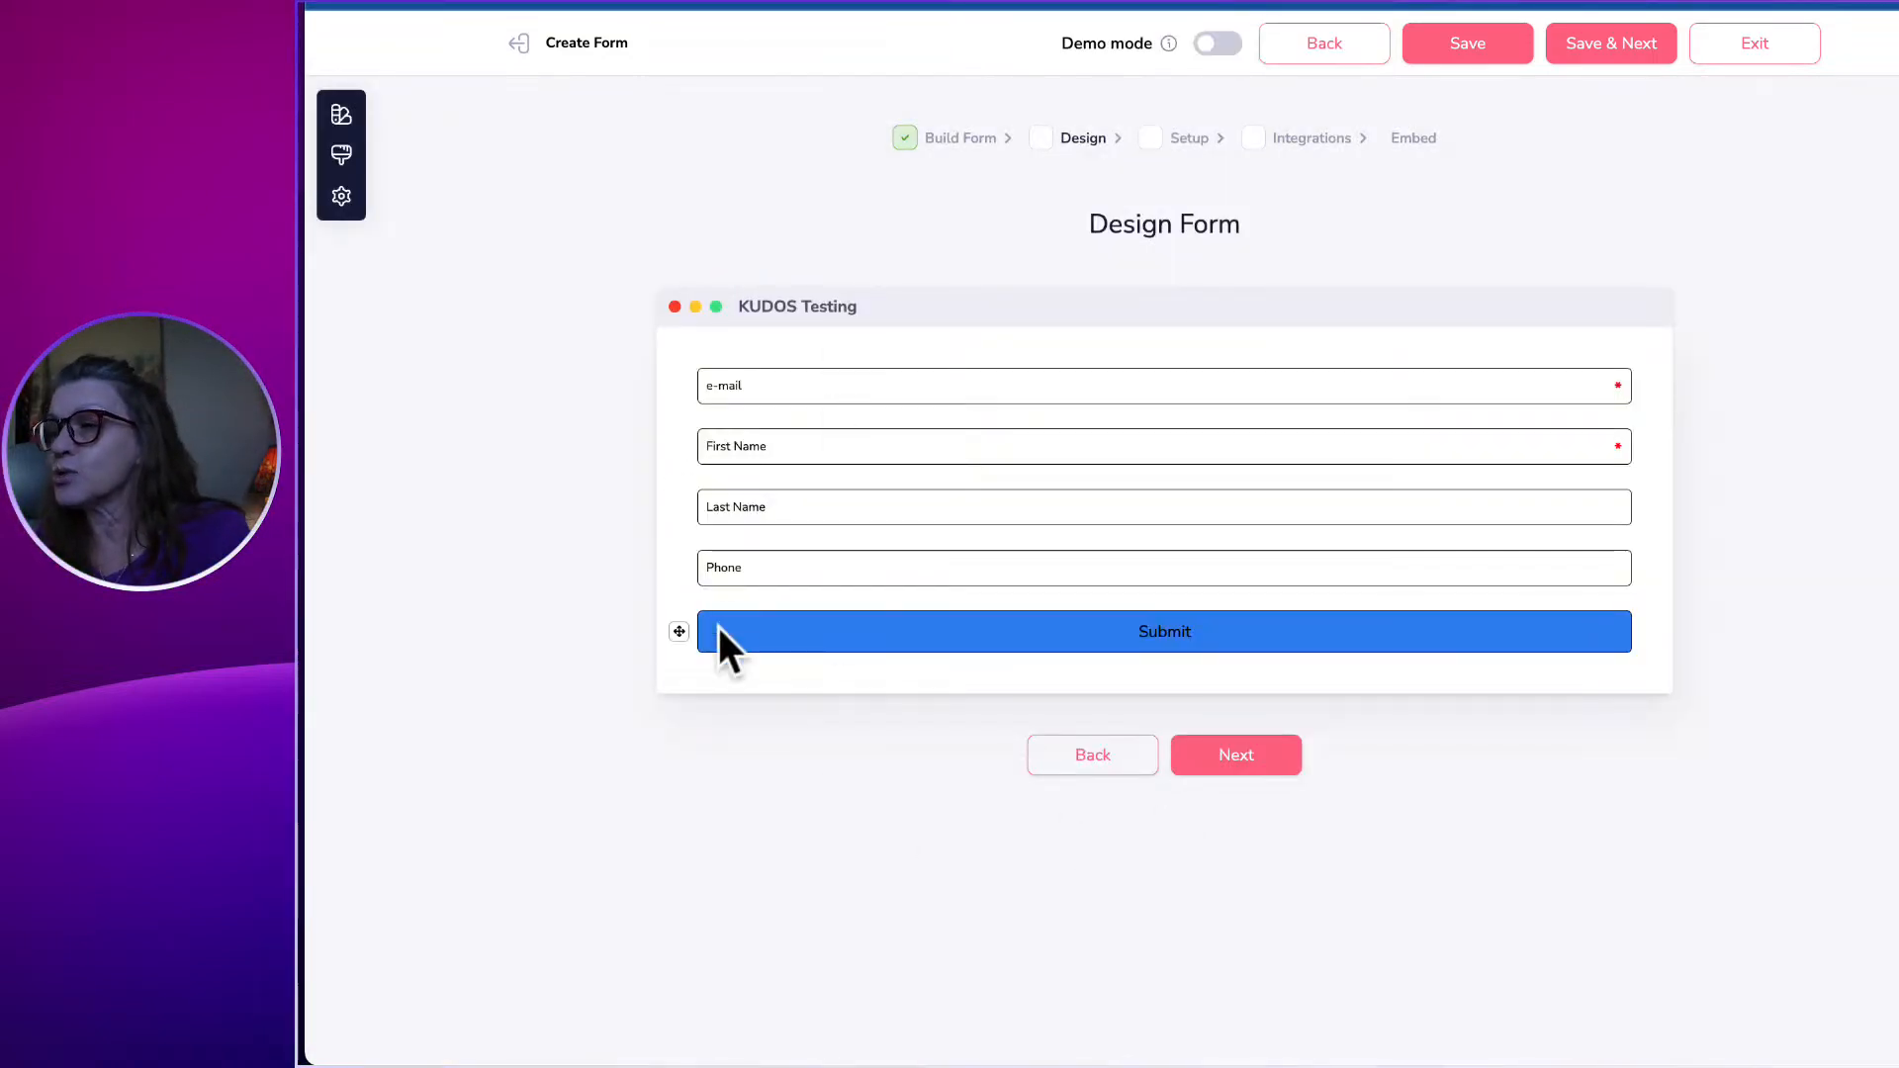
Leave the Customize panel's Form styling unchanged and proceed to Form Setup.
left_click(750, 639)
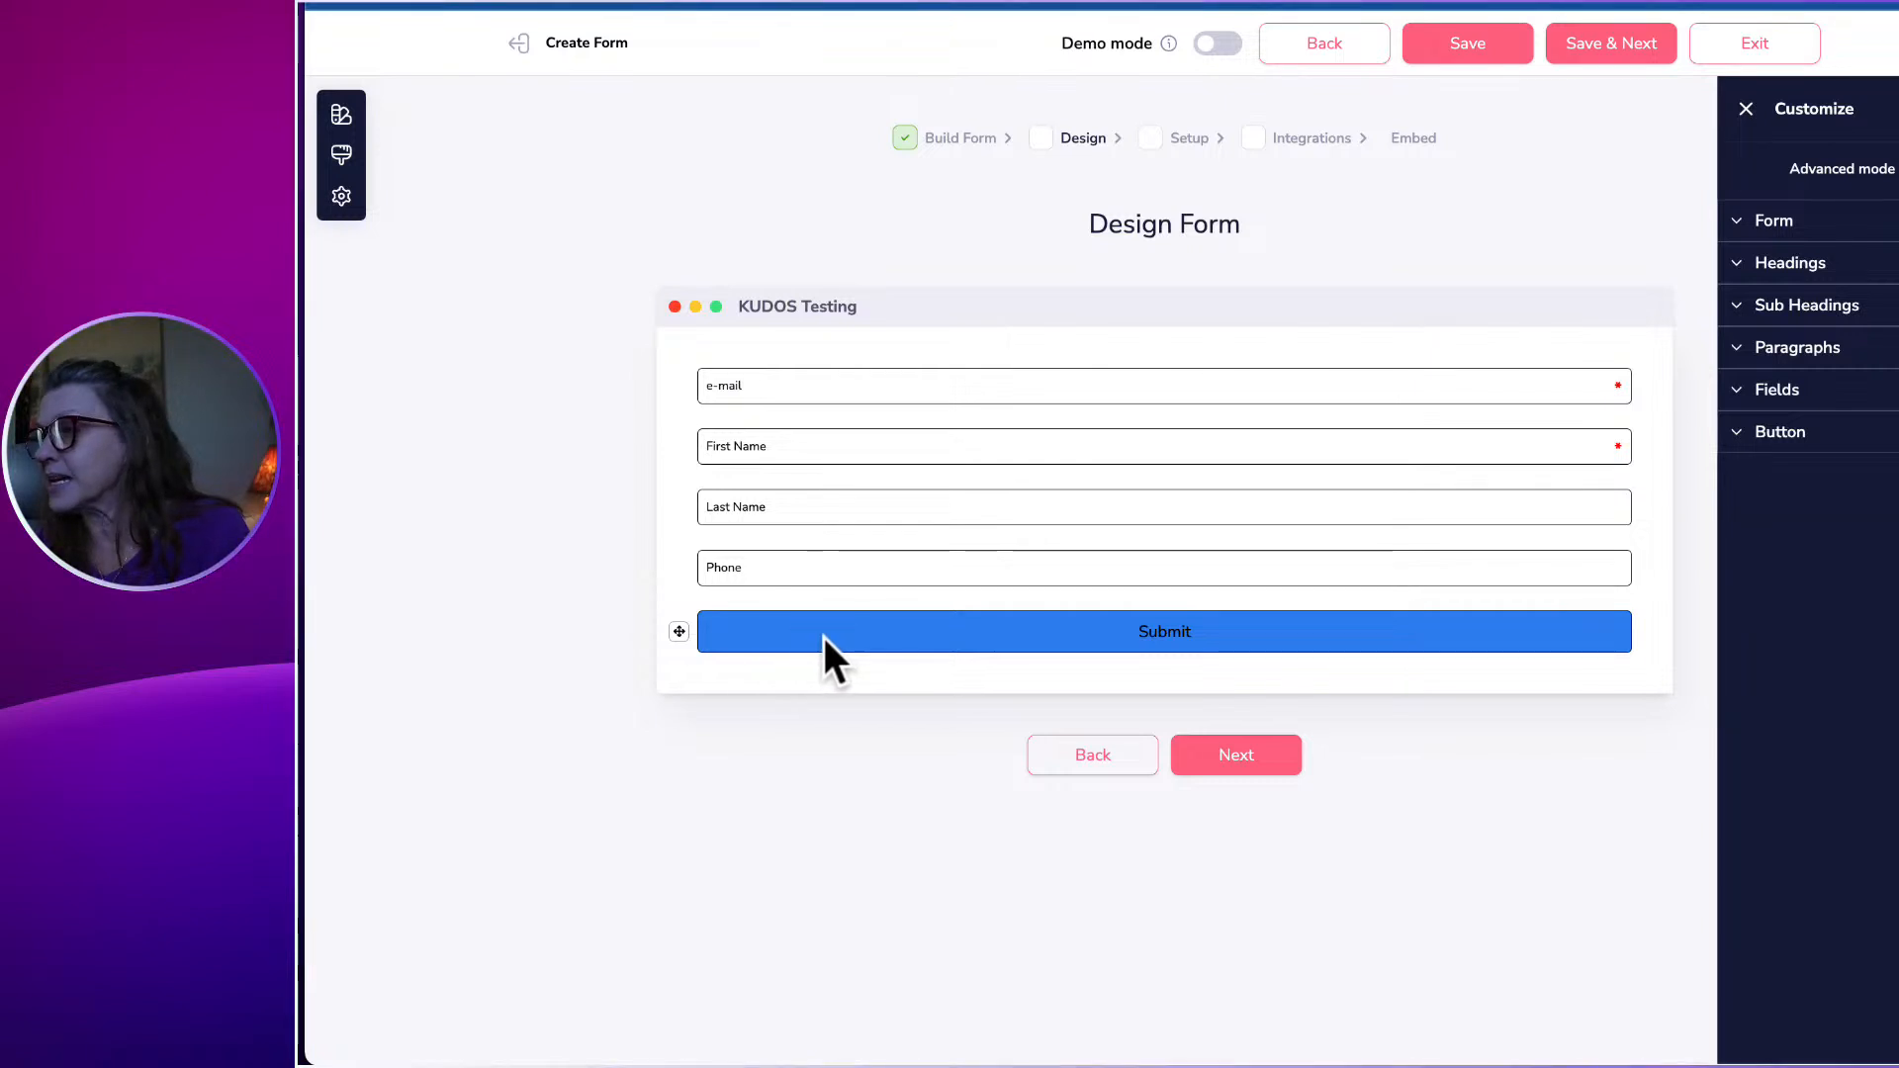
left_click(1773, 230)
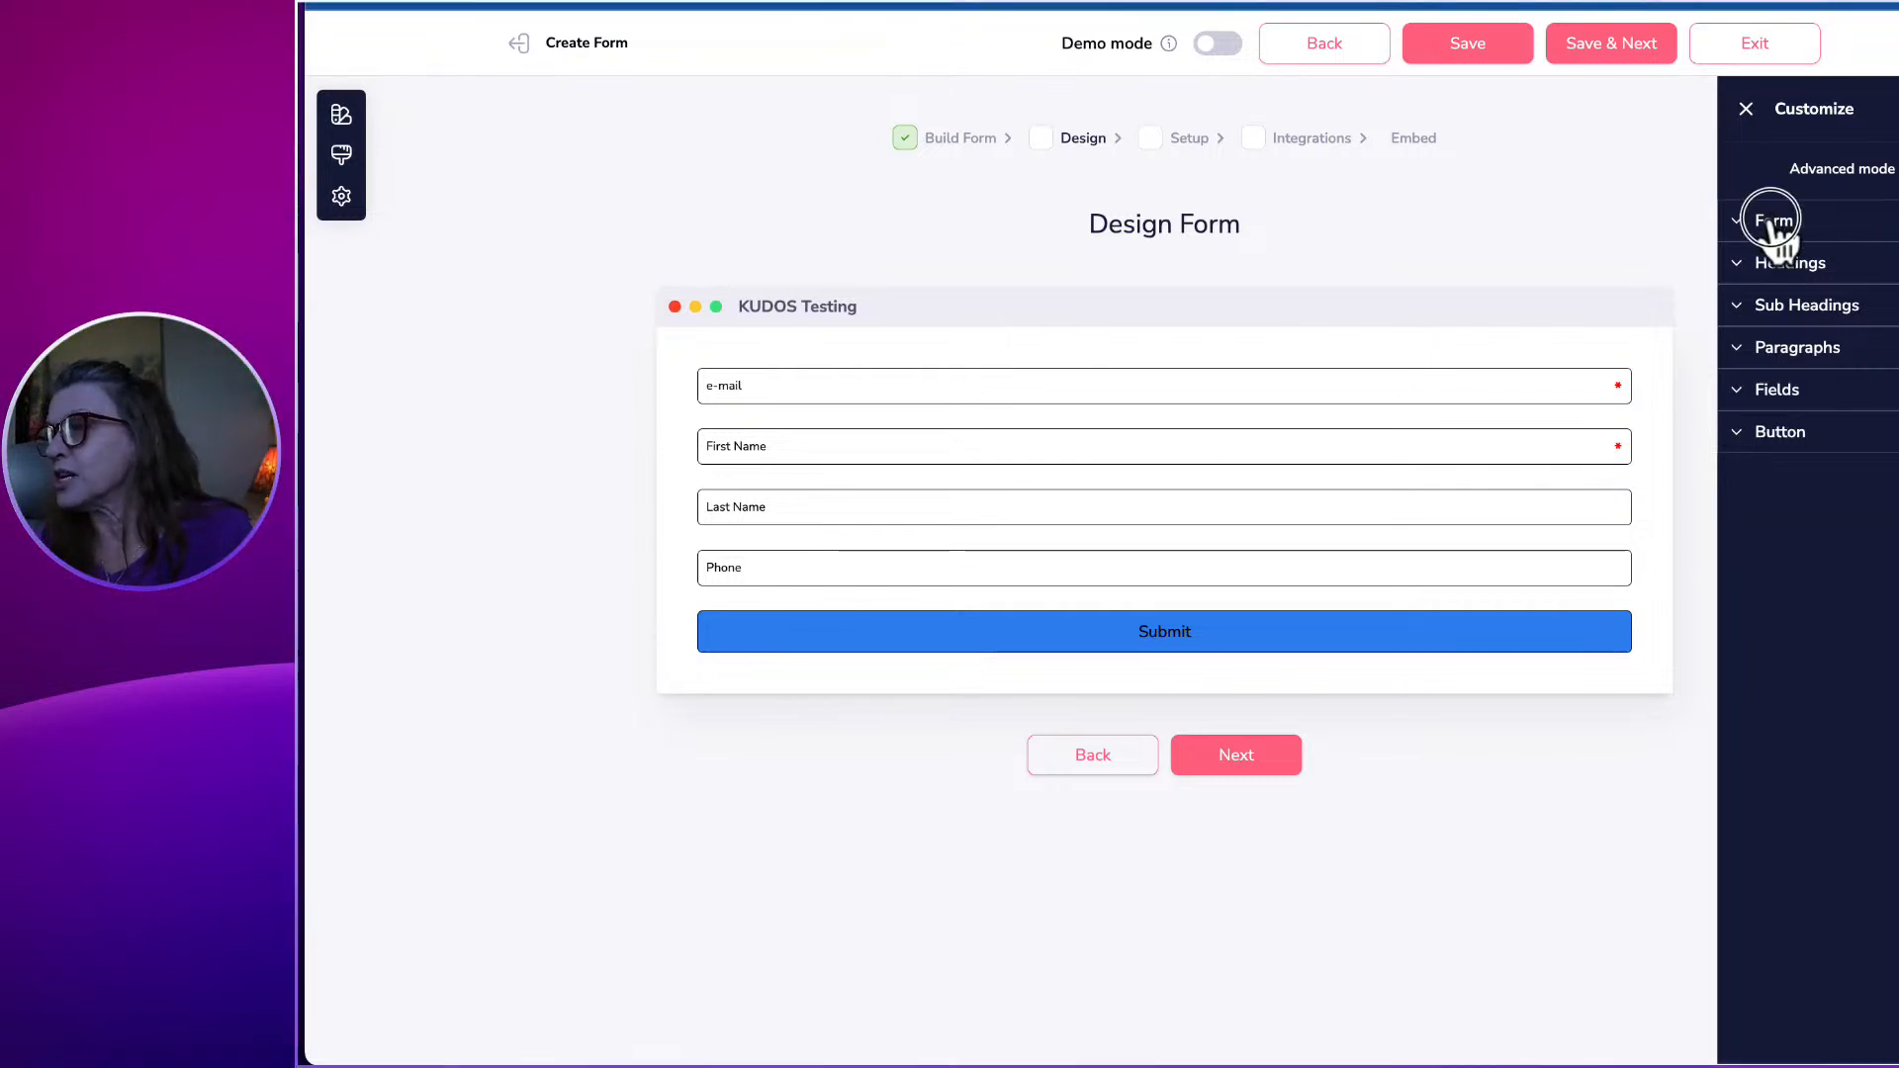
left_click(1776, 226)
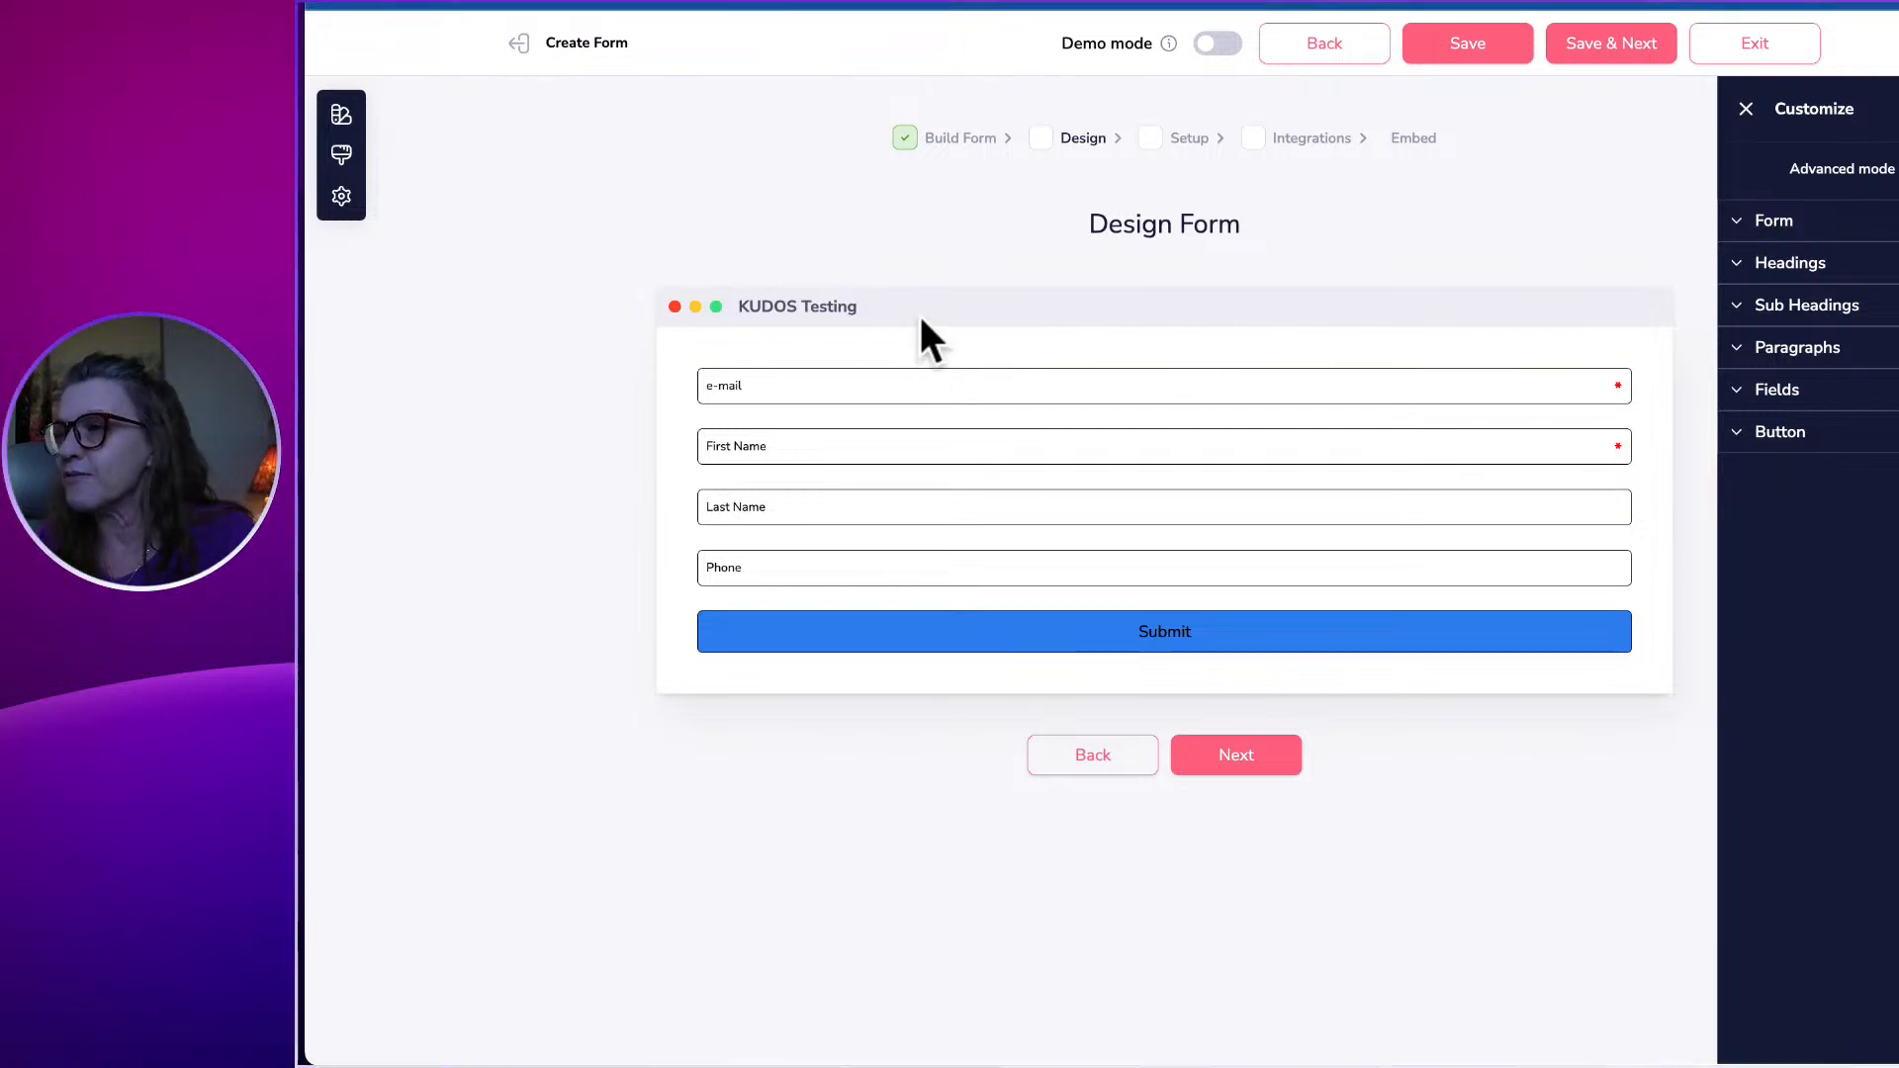
left_click(1214, 750)
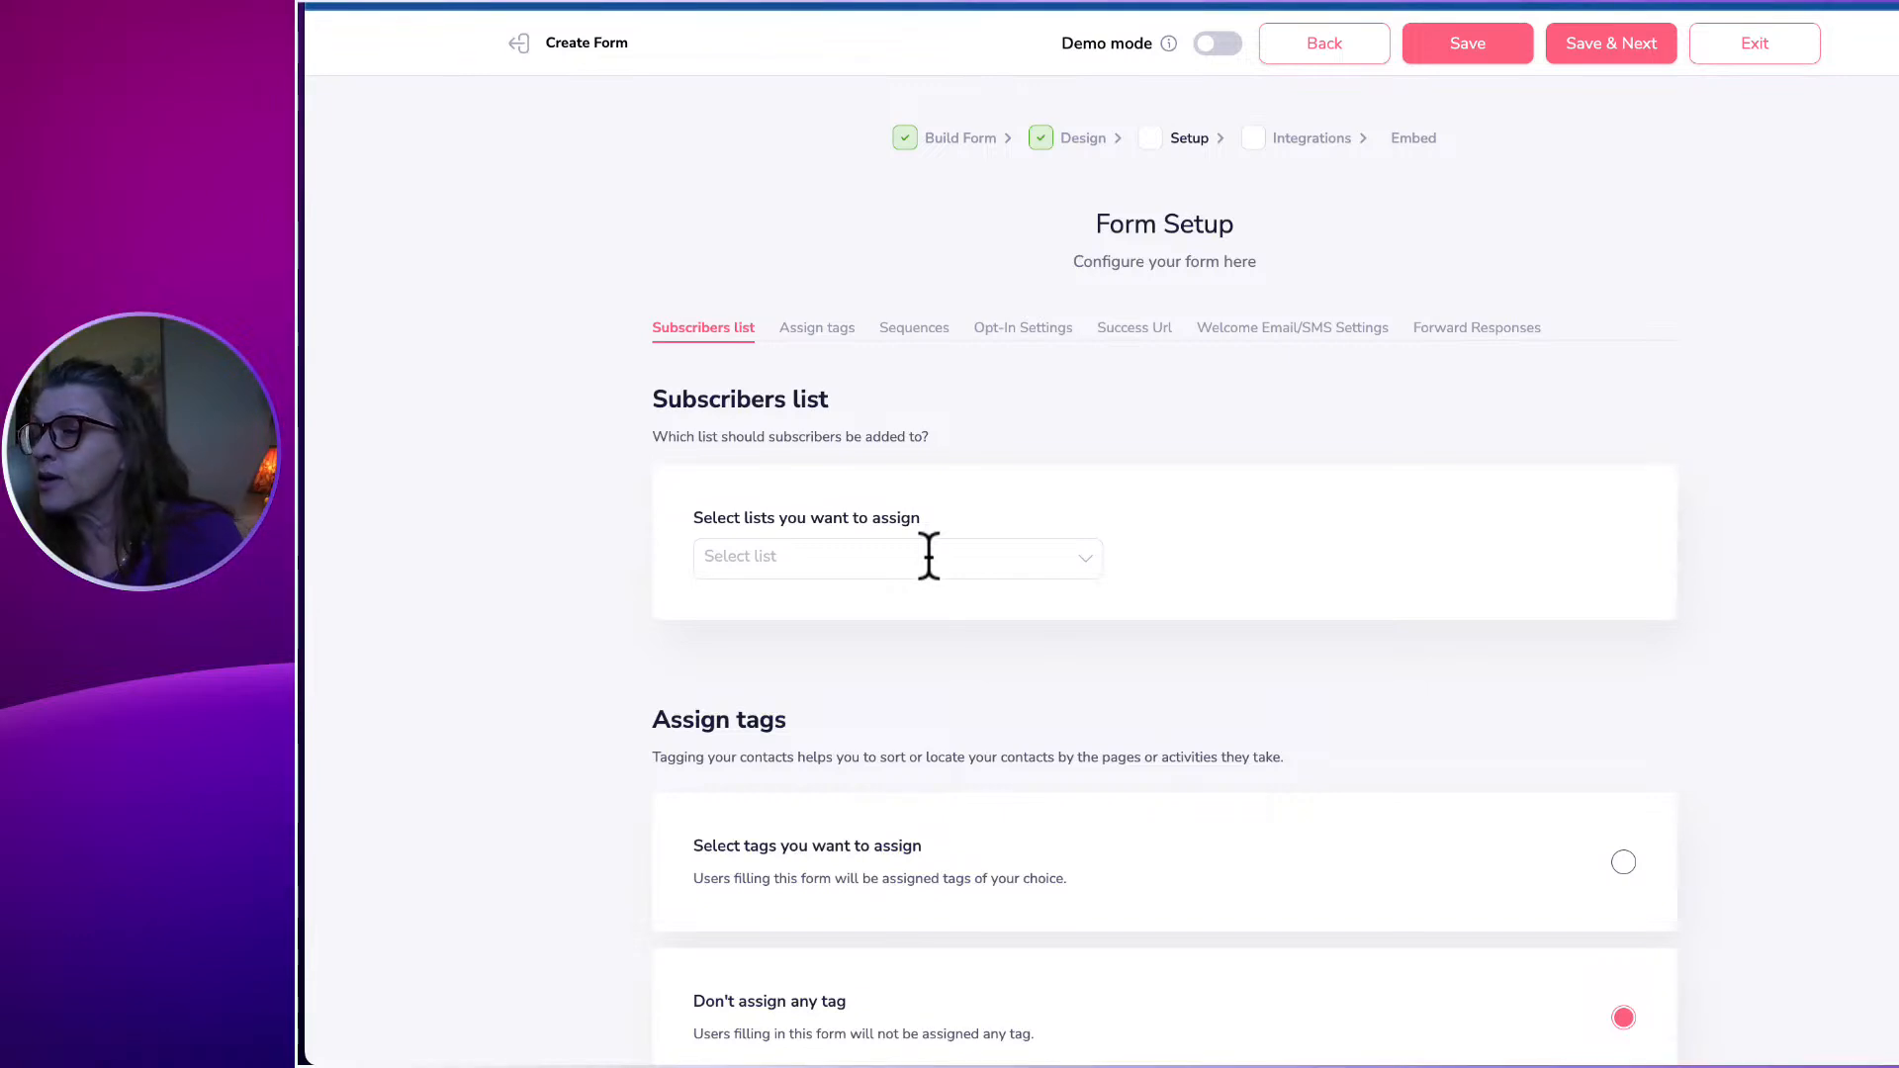
Create a new subscriber list called 'Kudos Caregivers' for the form.
left_click(928, 556)
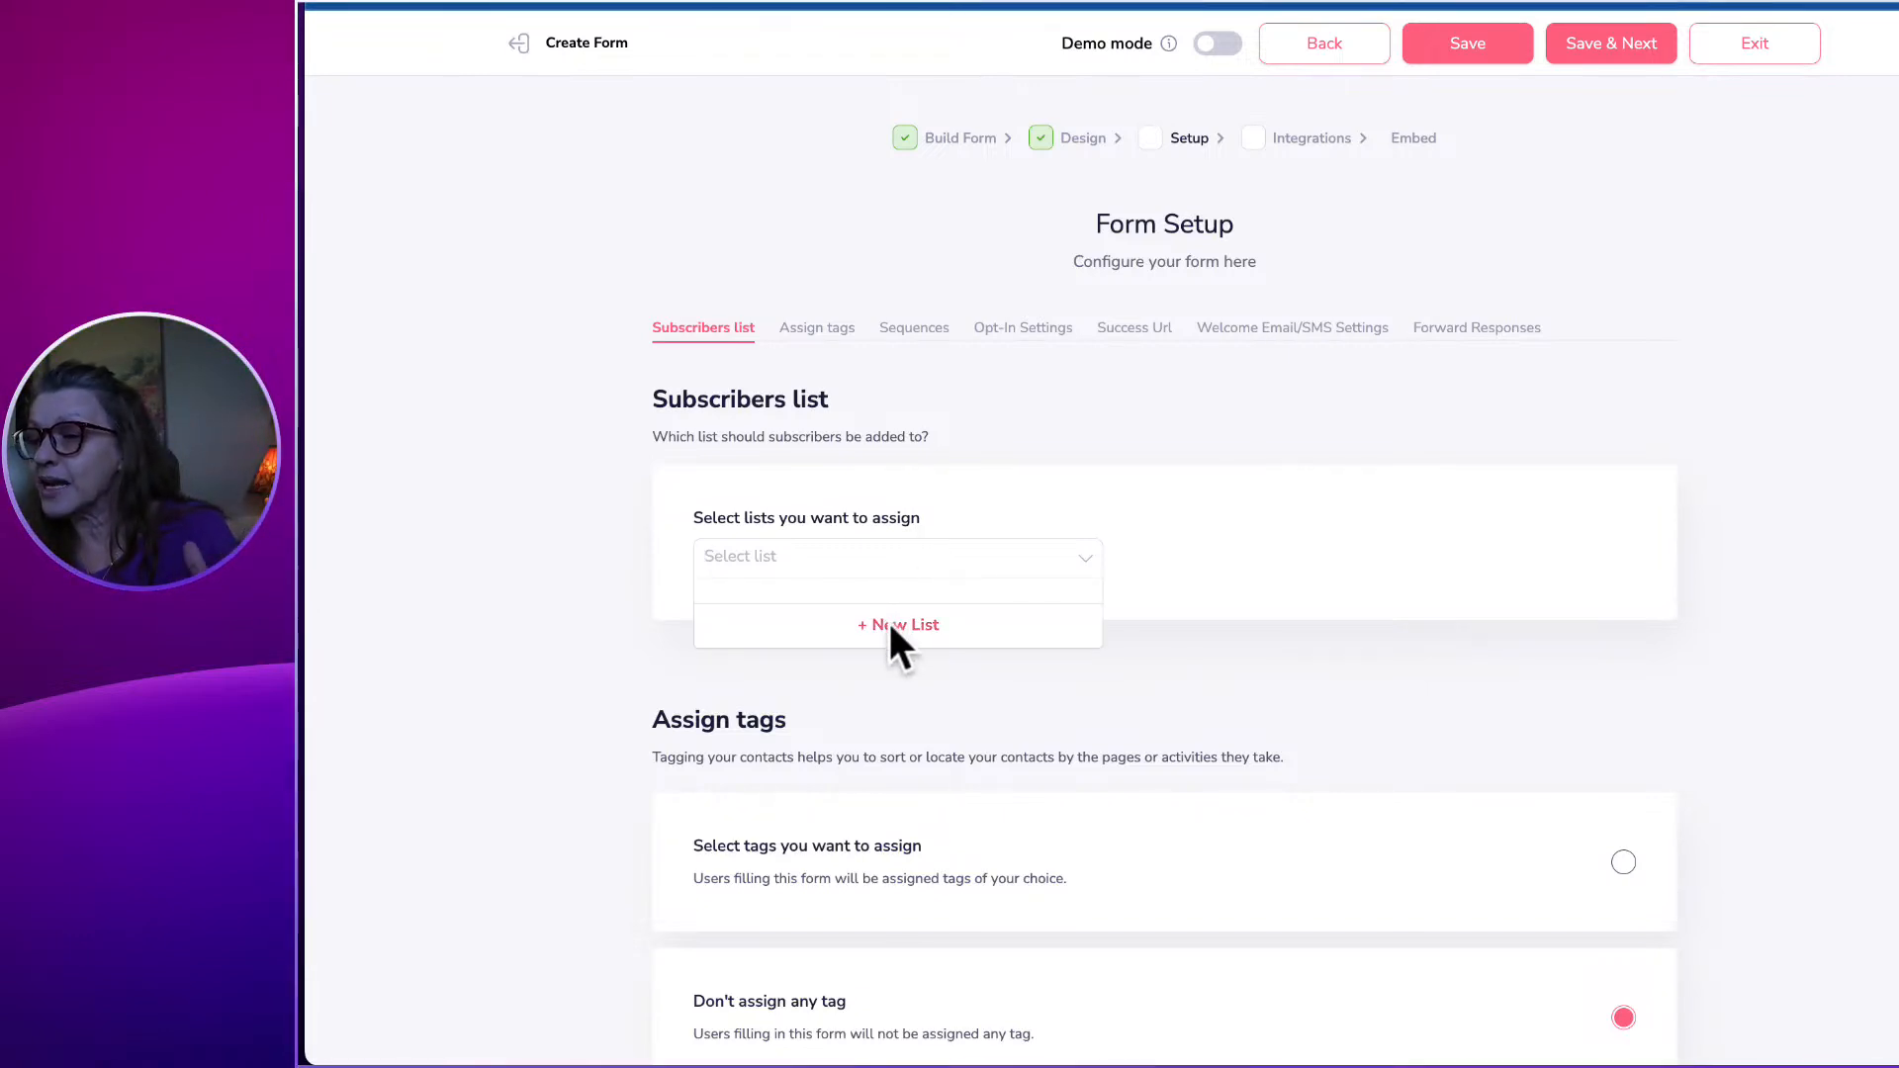
left_click(892, 625)
left_click(962, 549)
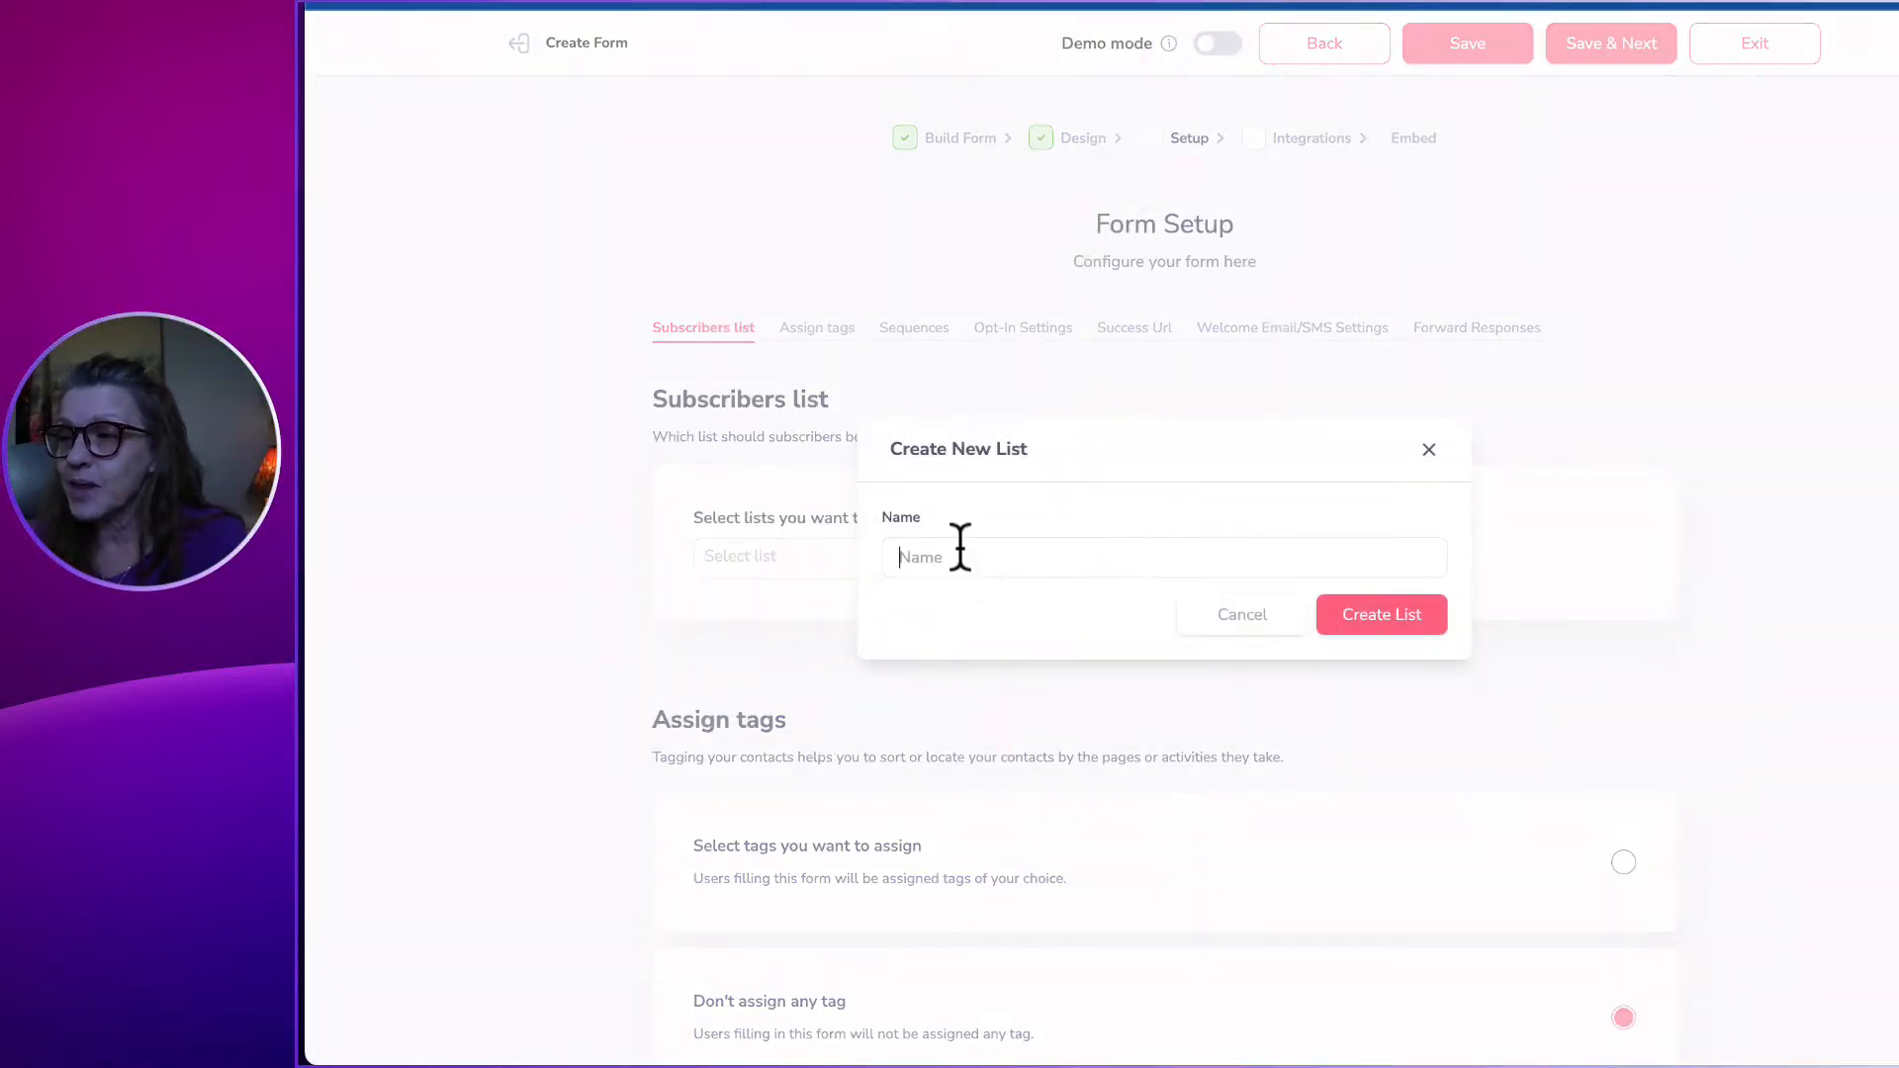
type("Kudos")
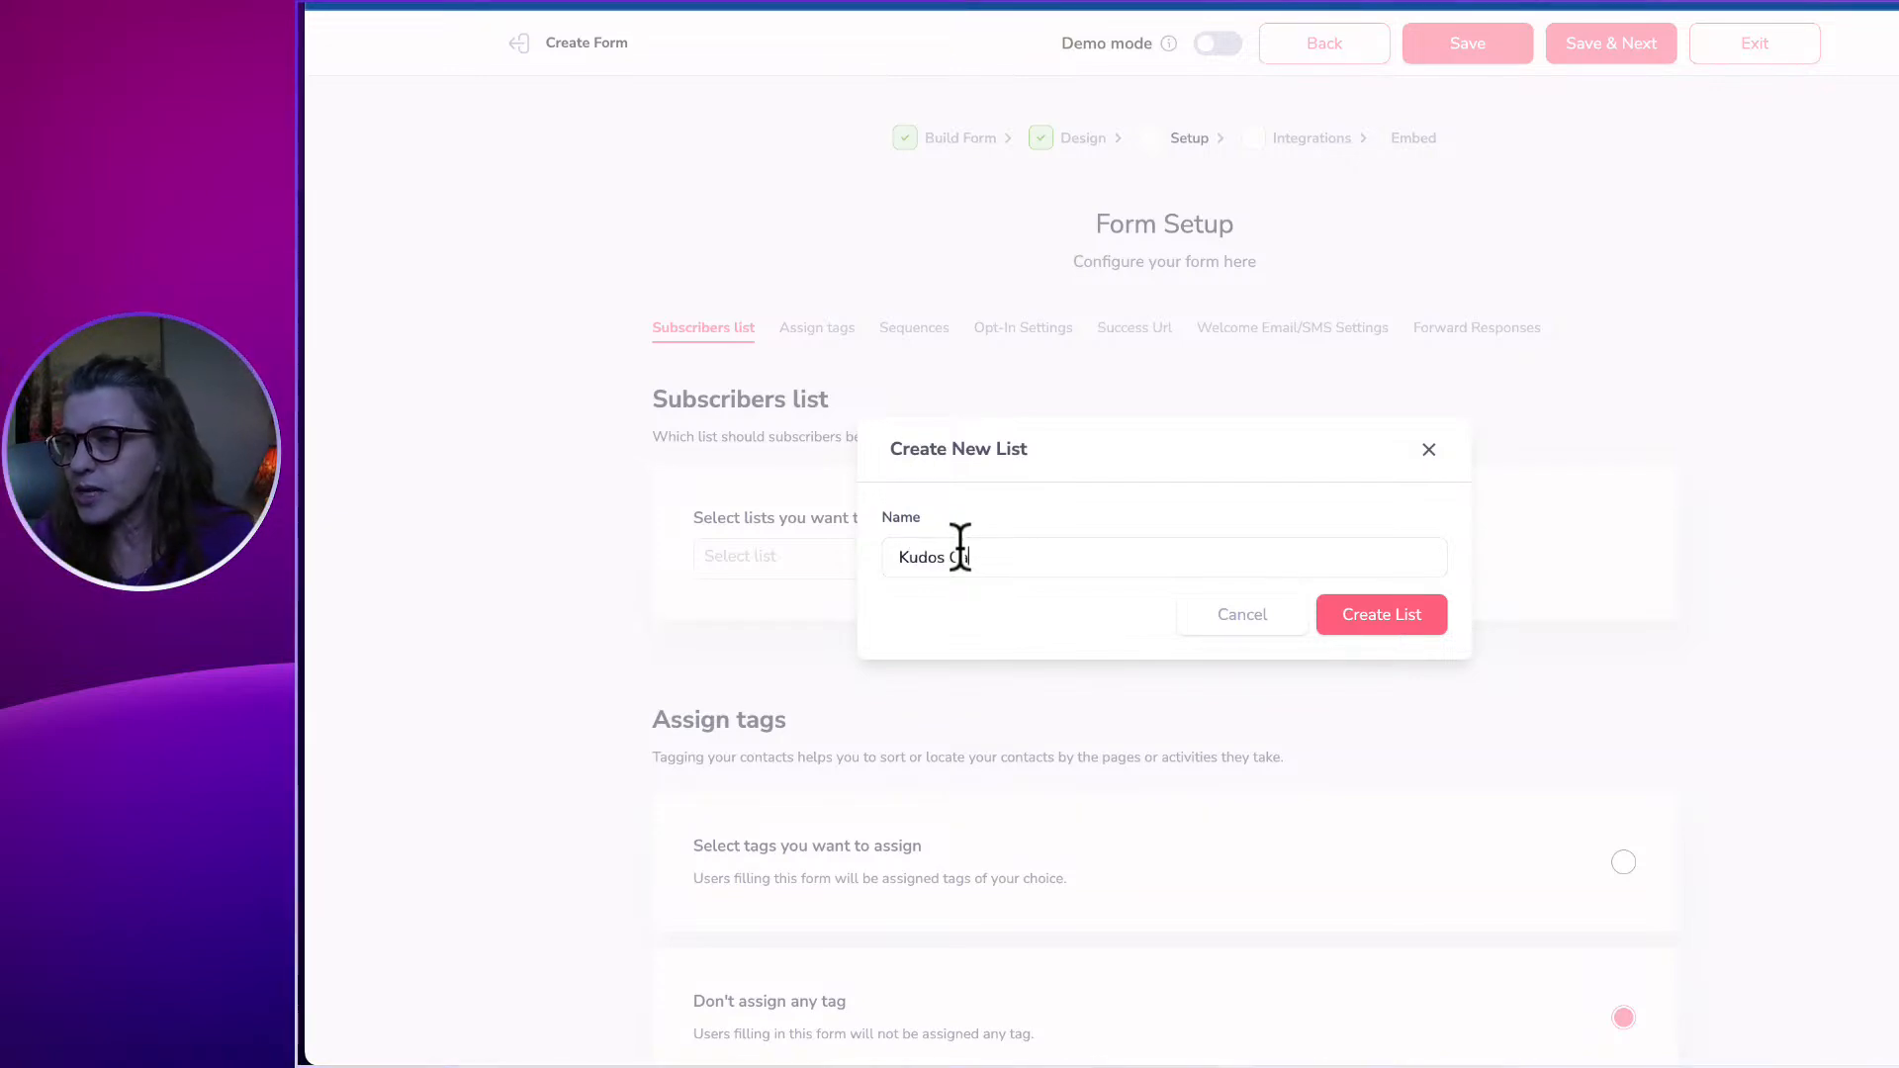
type("Caregivers")
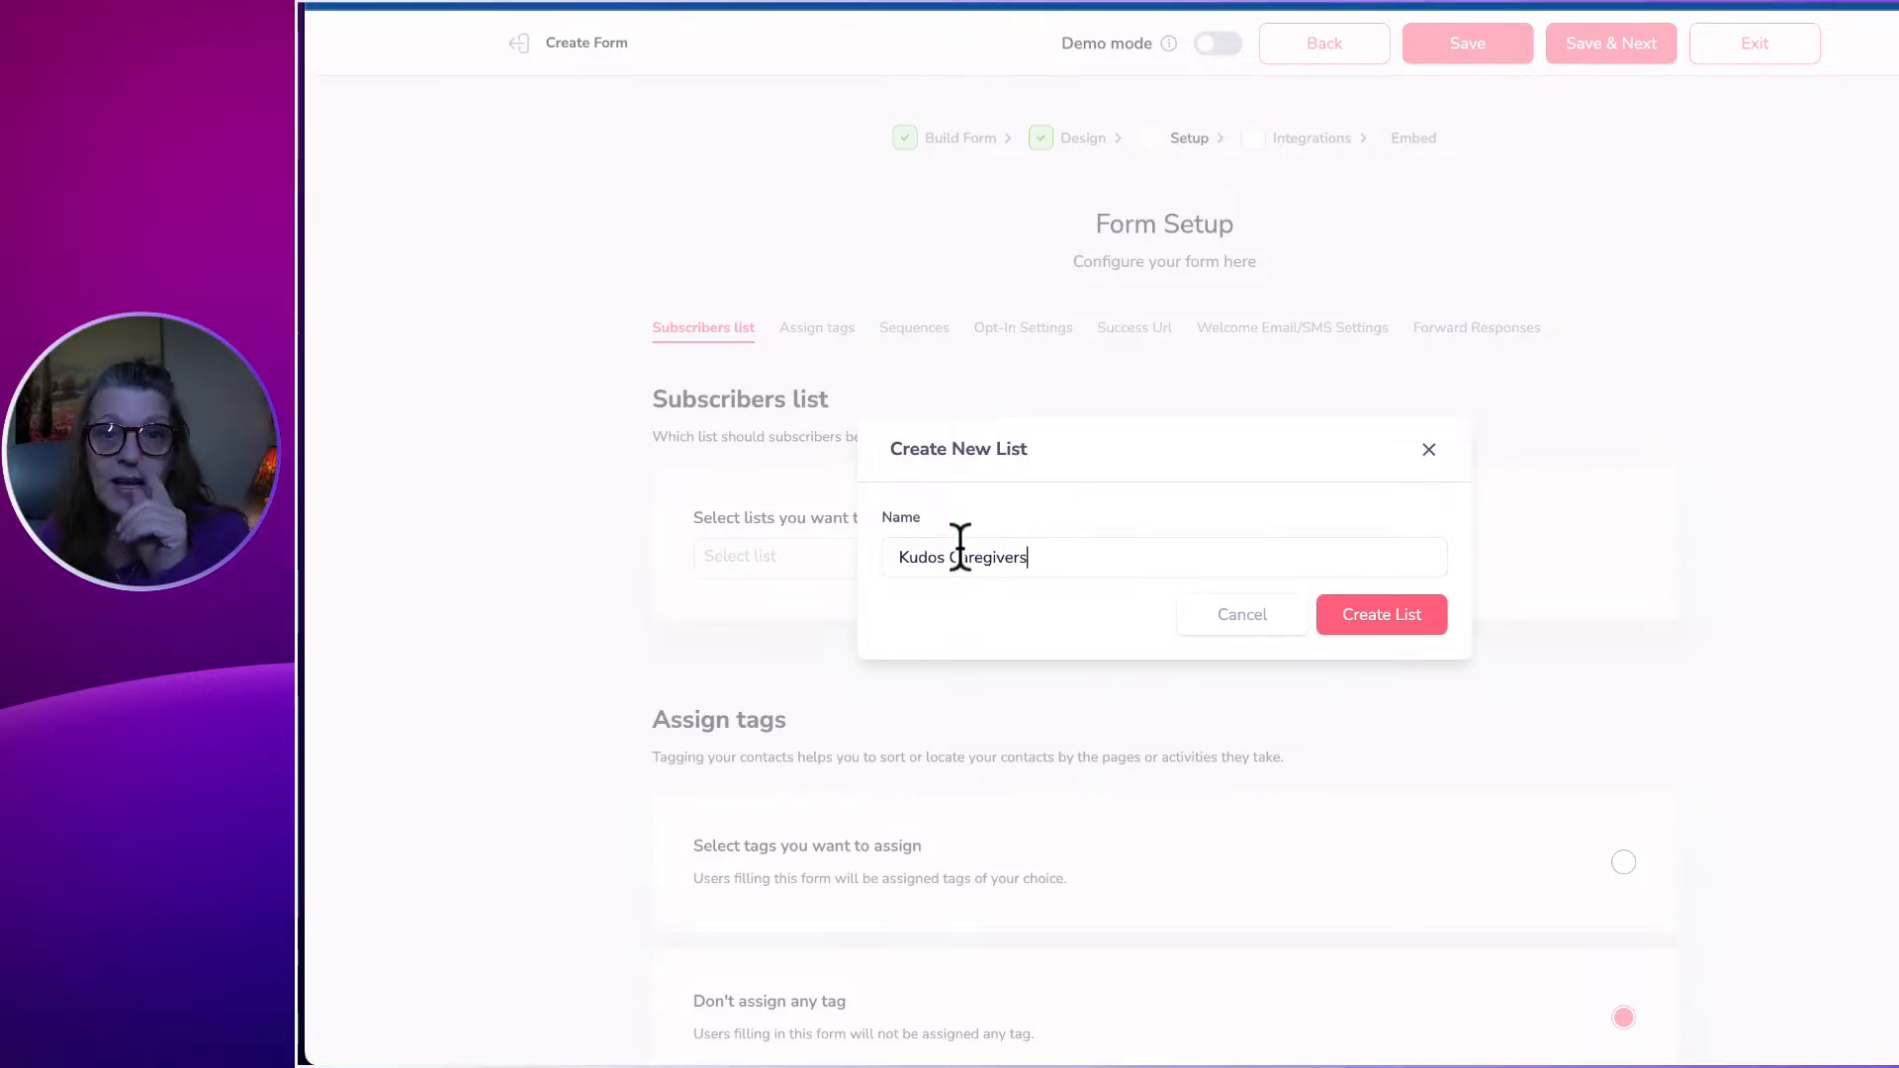
left_click(1374, 631)
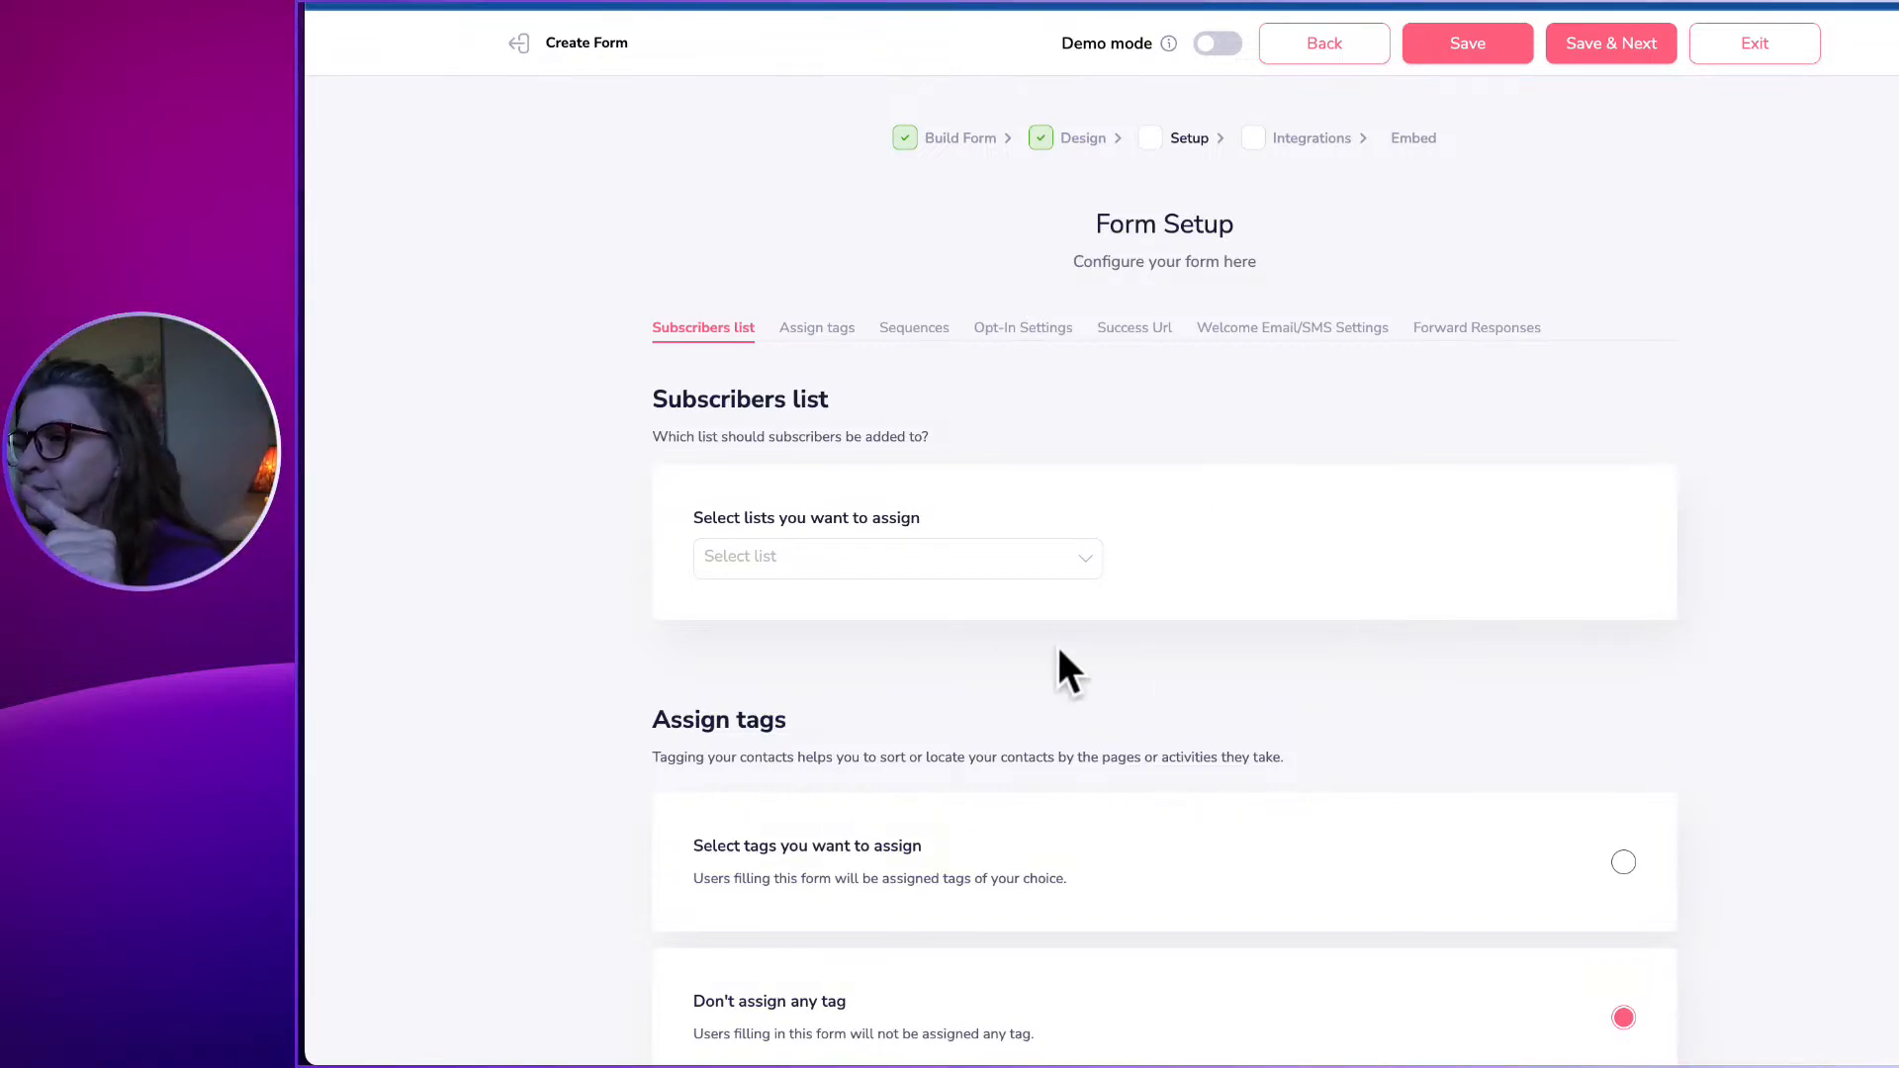
Set the form to assign tags and search for a 'caregivers' tag, finding none.
scroll(803, 759, "down", 2)
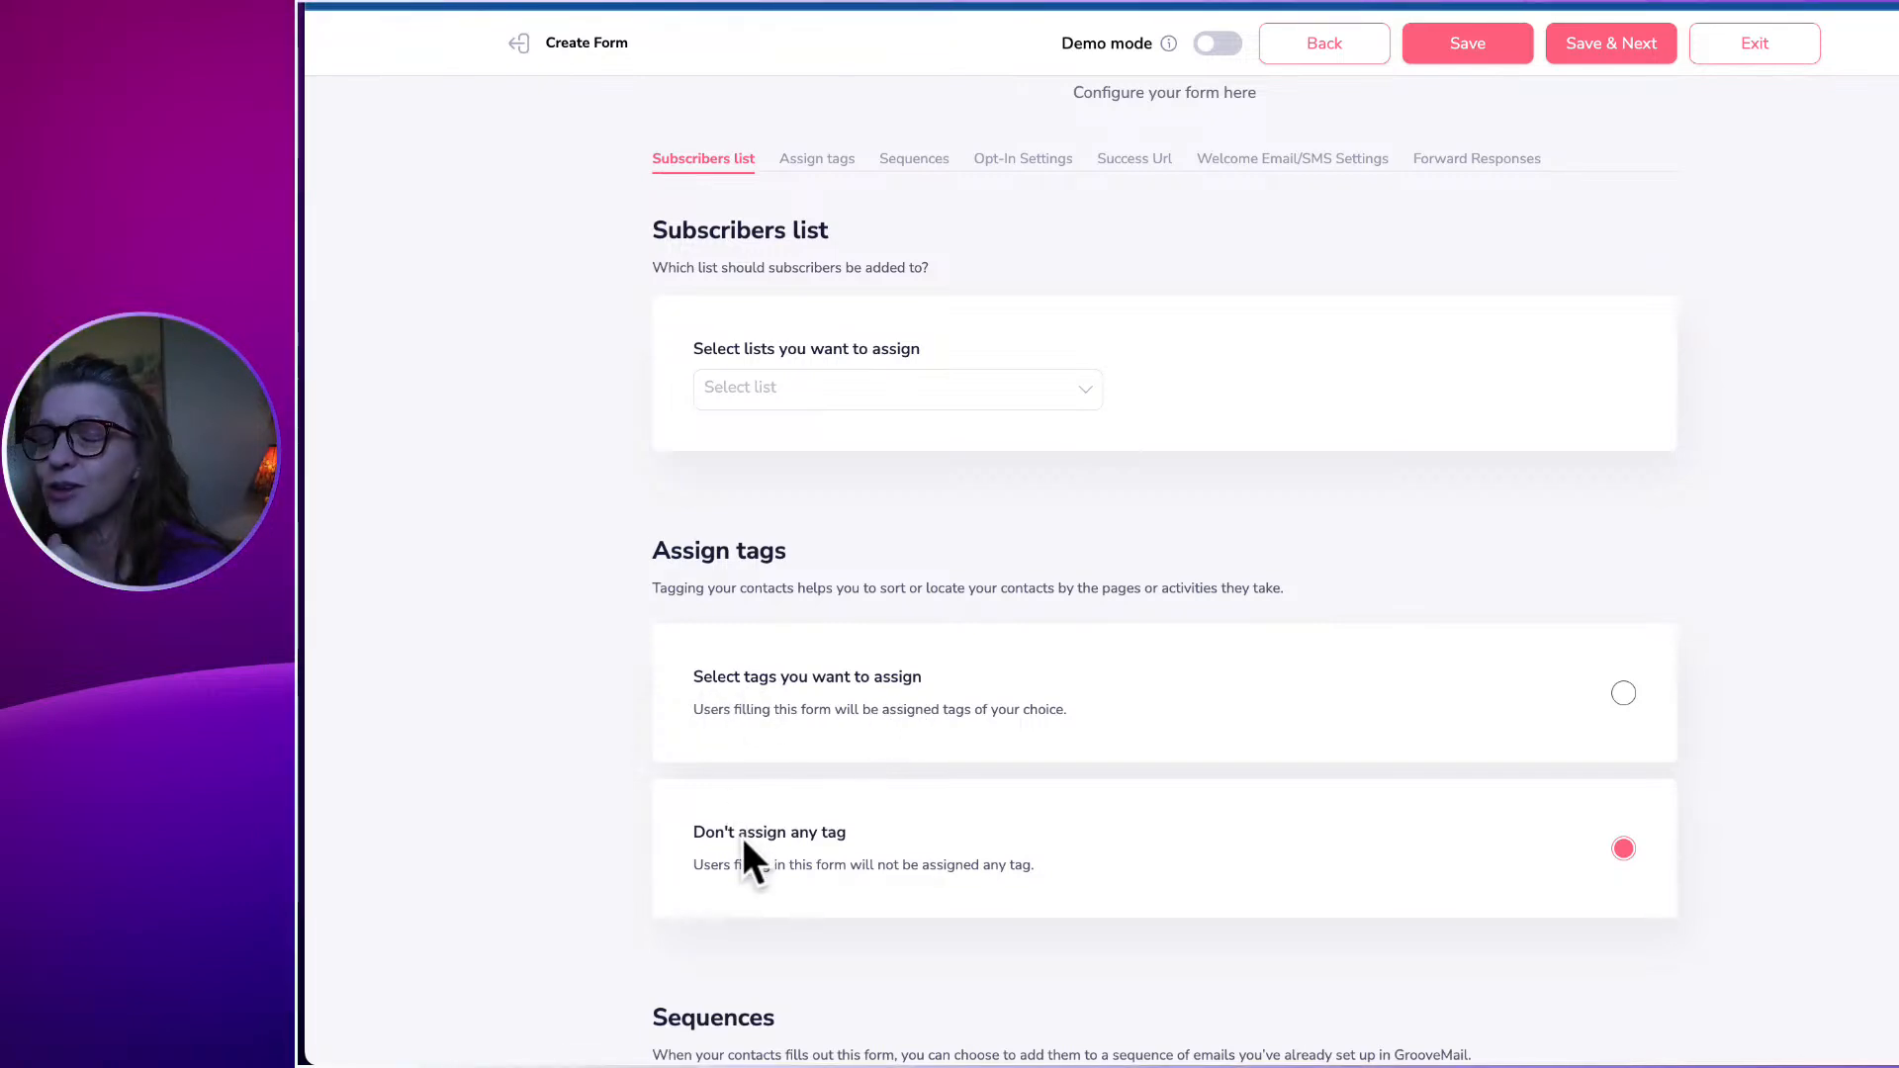
left_click(828, 722)
left_click(815, 756)
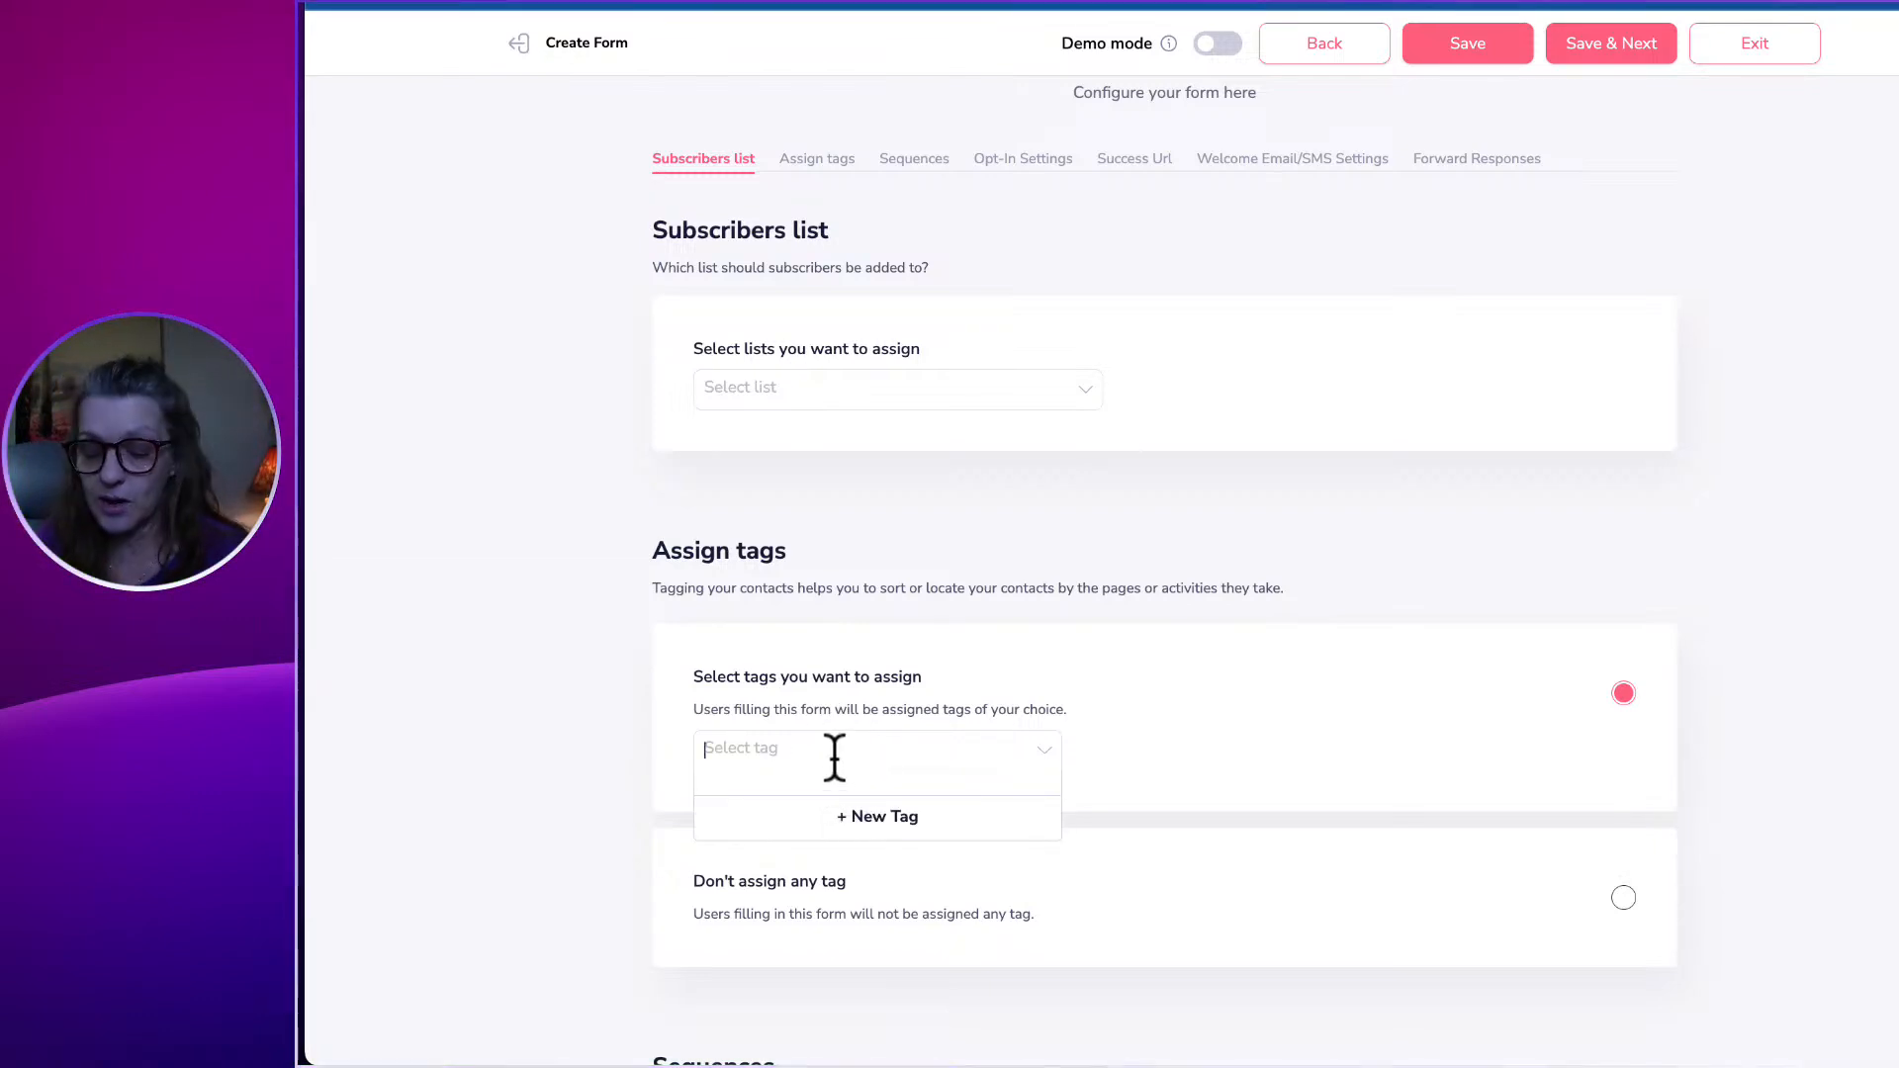
type("careg")
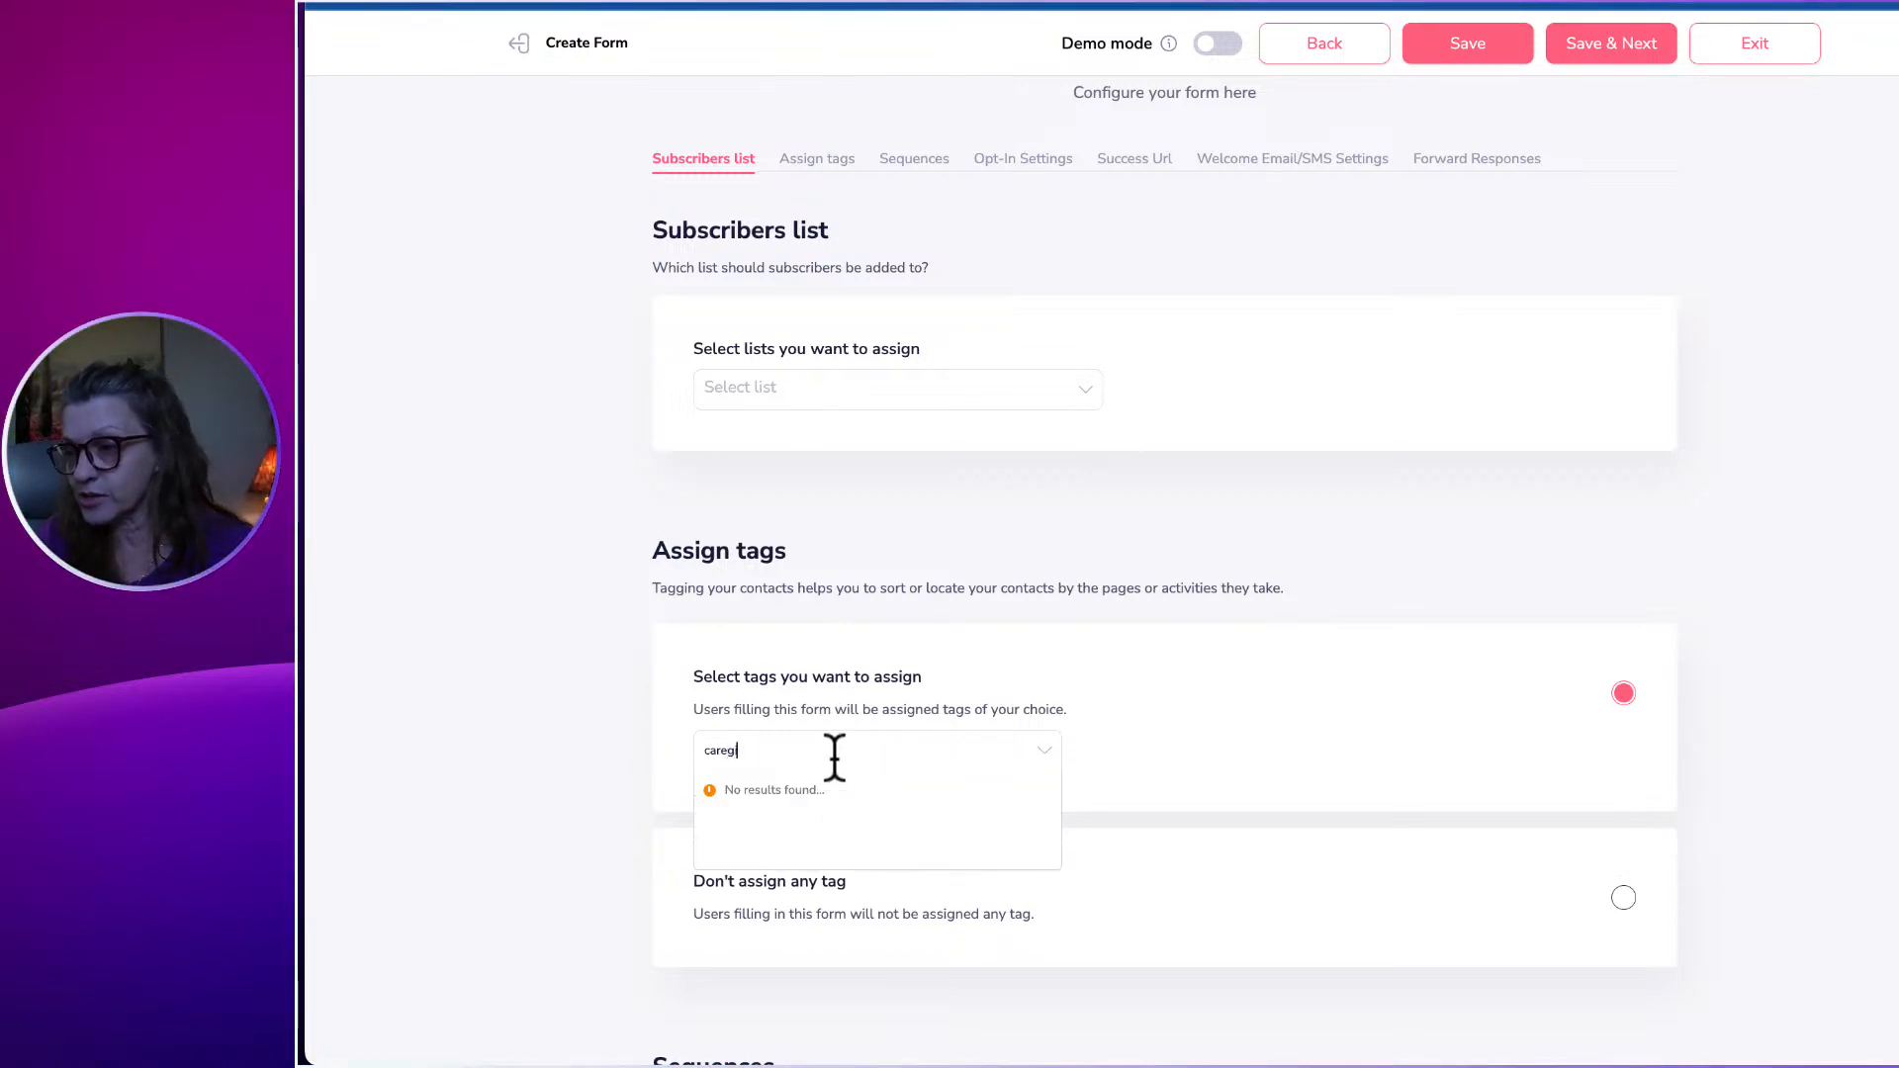
type("ivers")
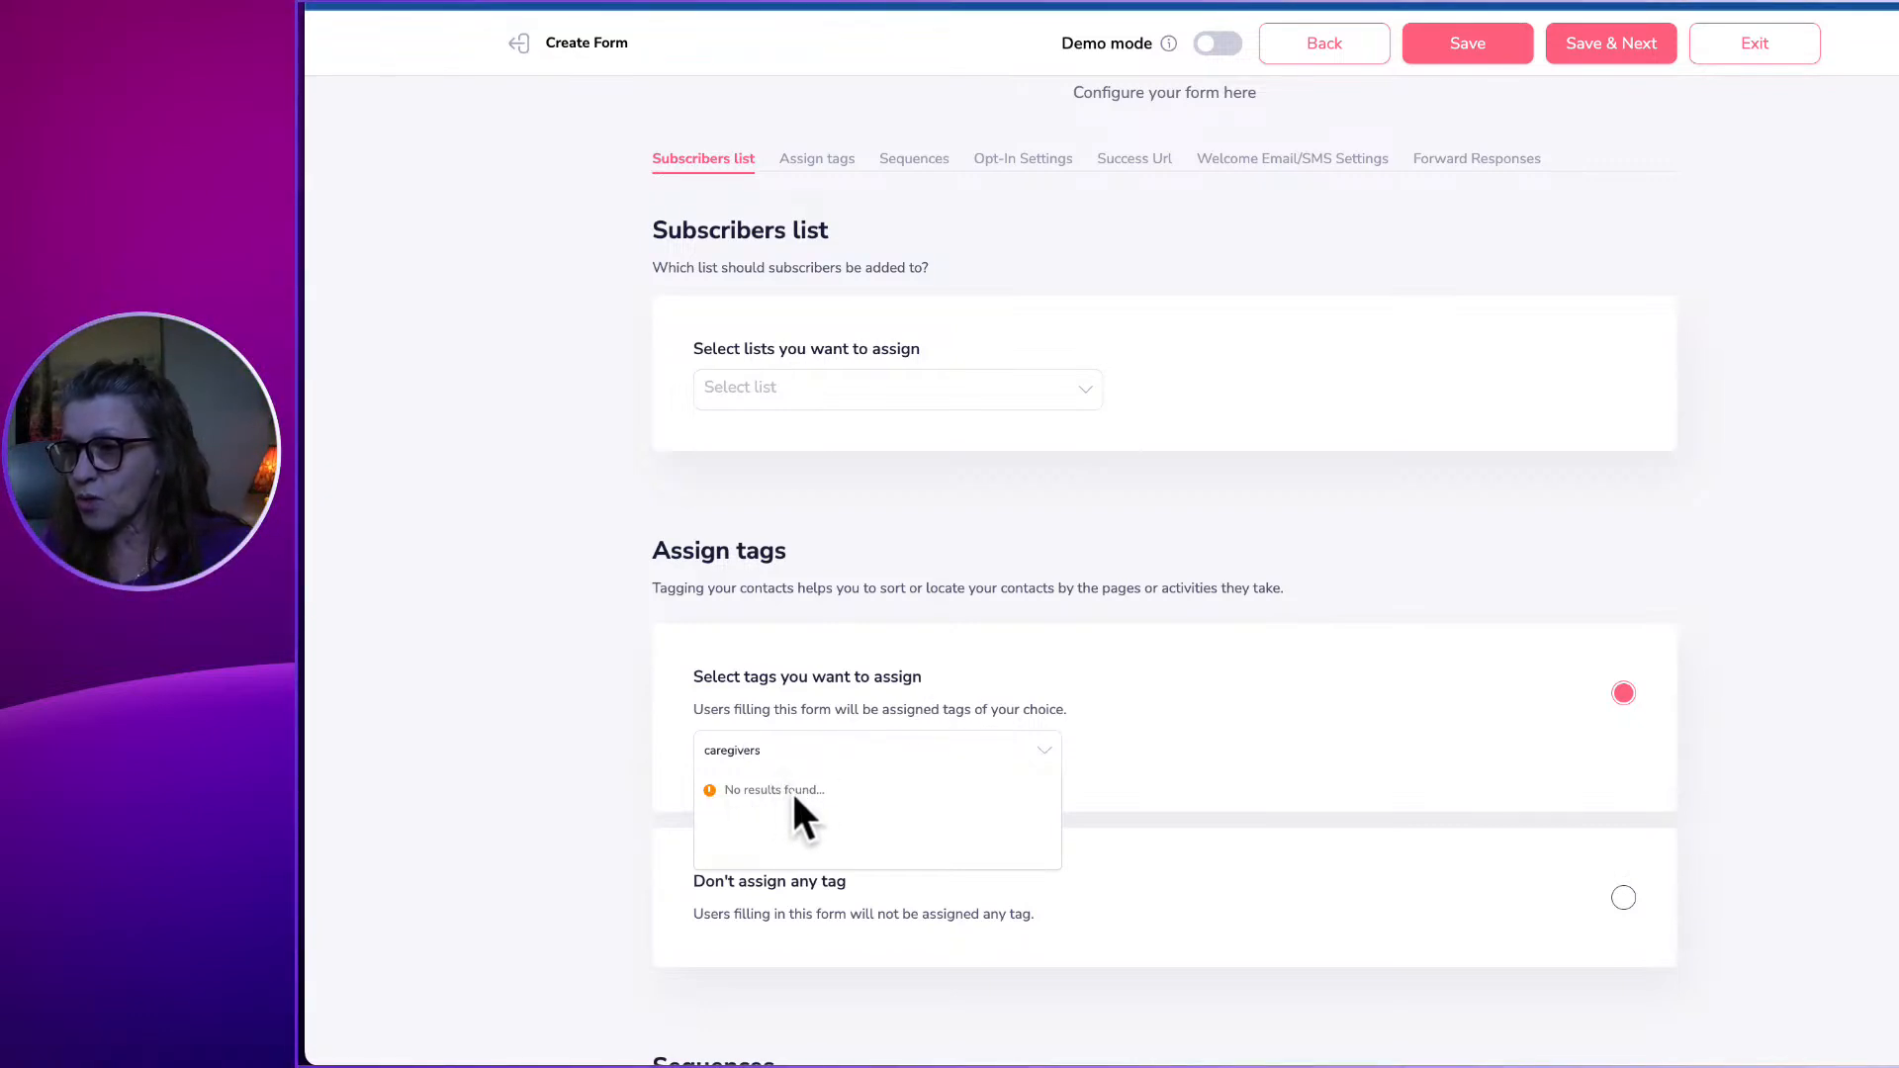
left_click(1287, 777)
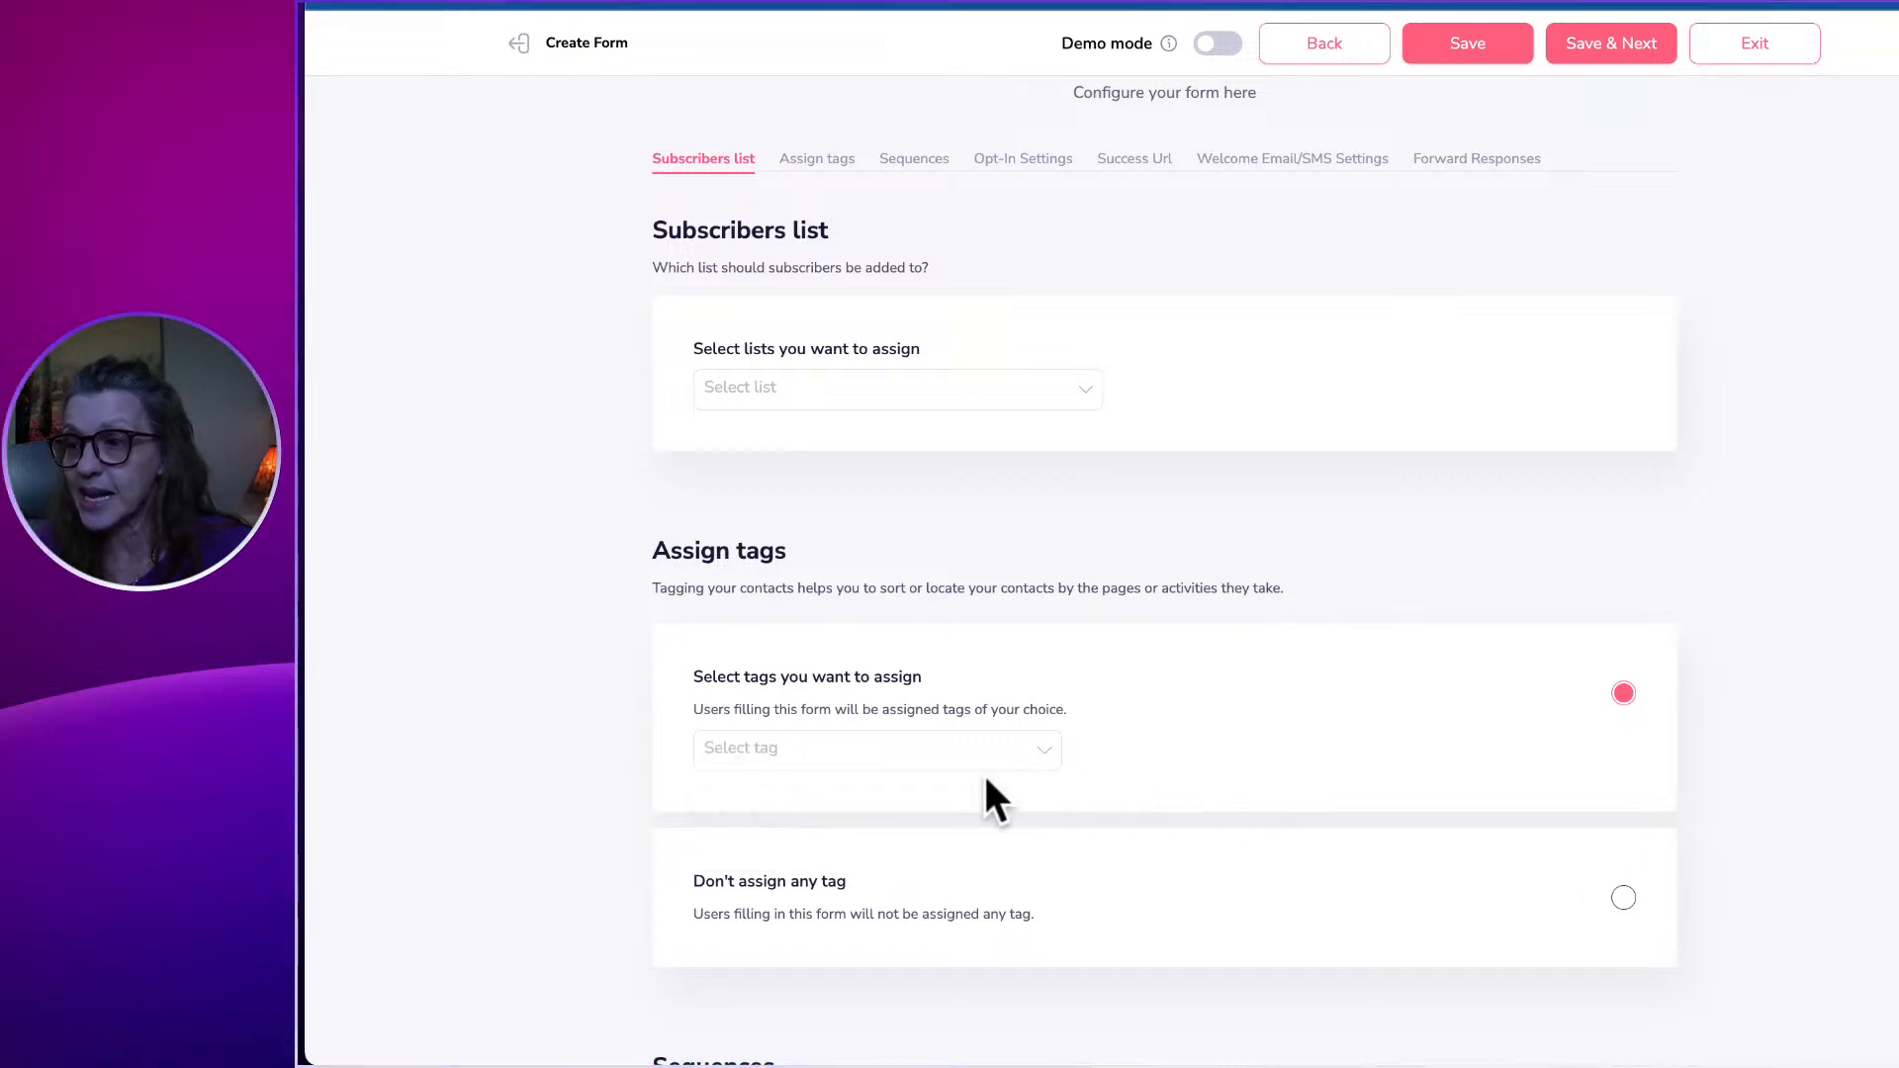
left_click(848, 760)
Define a new tag named Caregivers with description Caregivers, adding a new Kudos category.
left_click(855, 819)
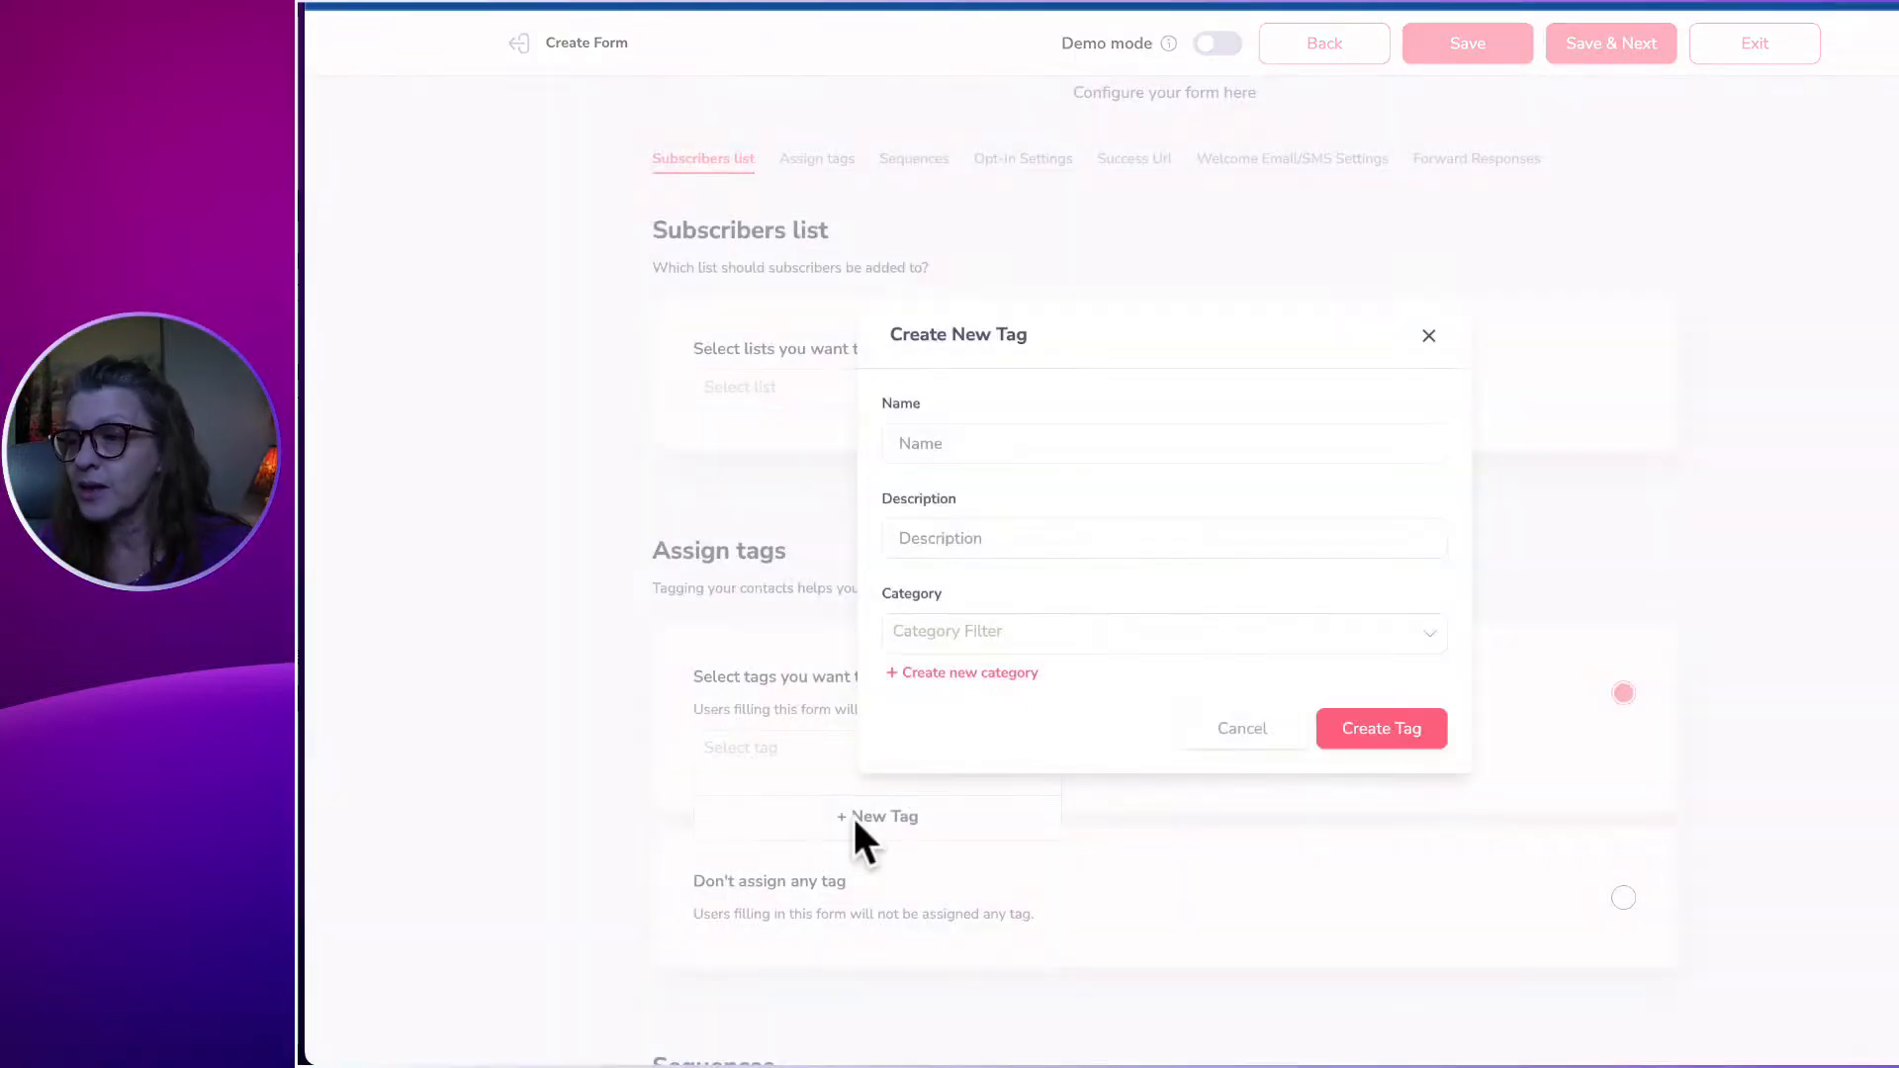
left_click(969, 442)
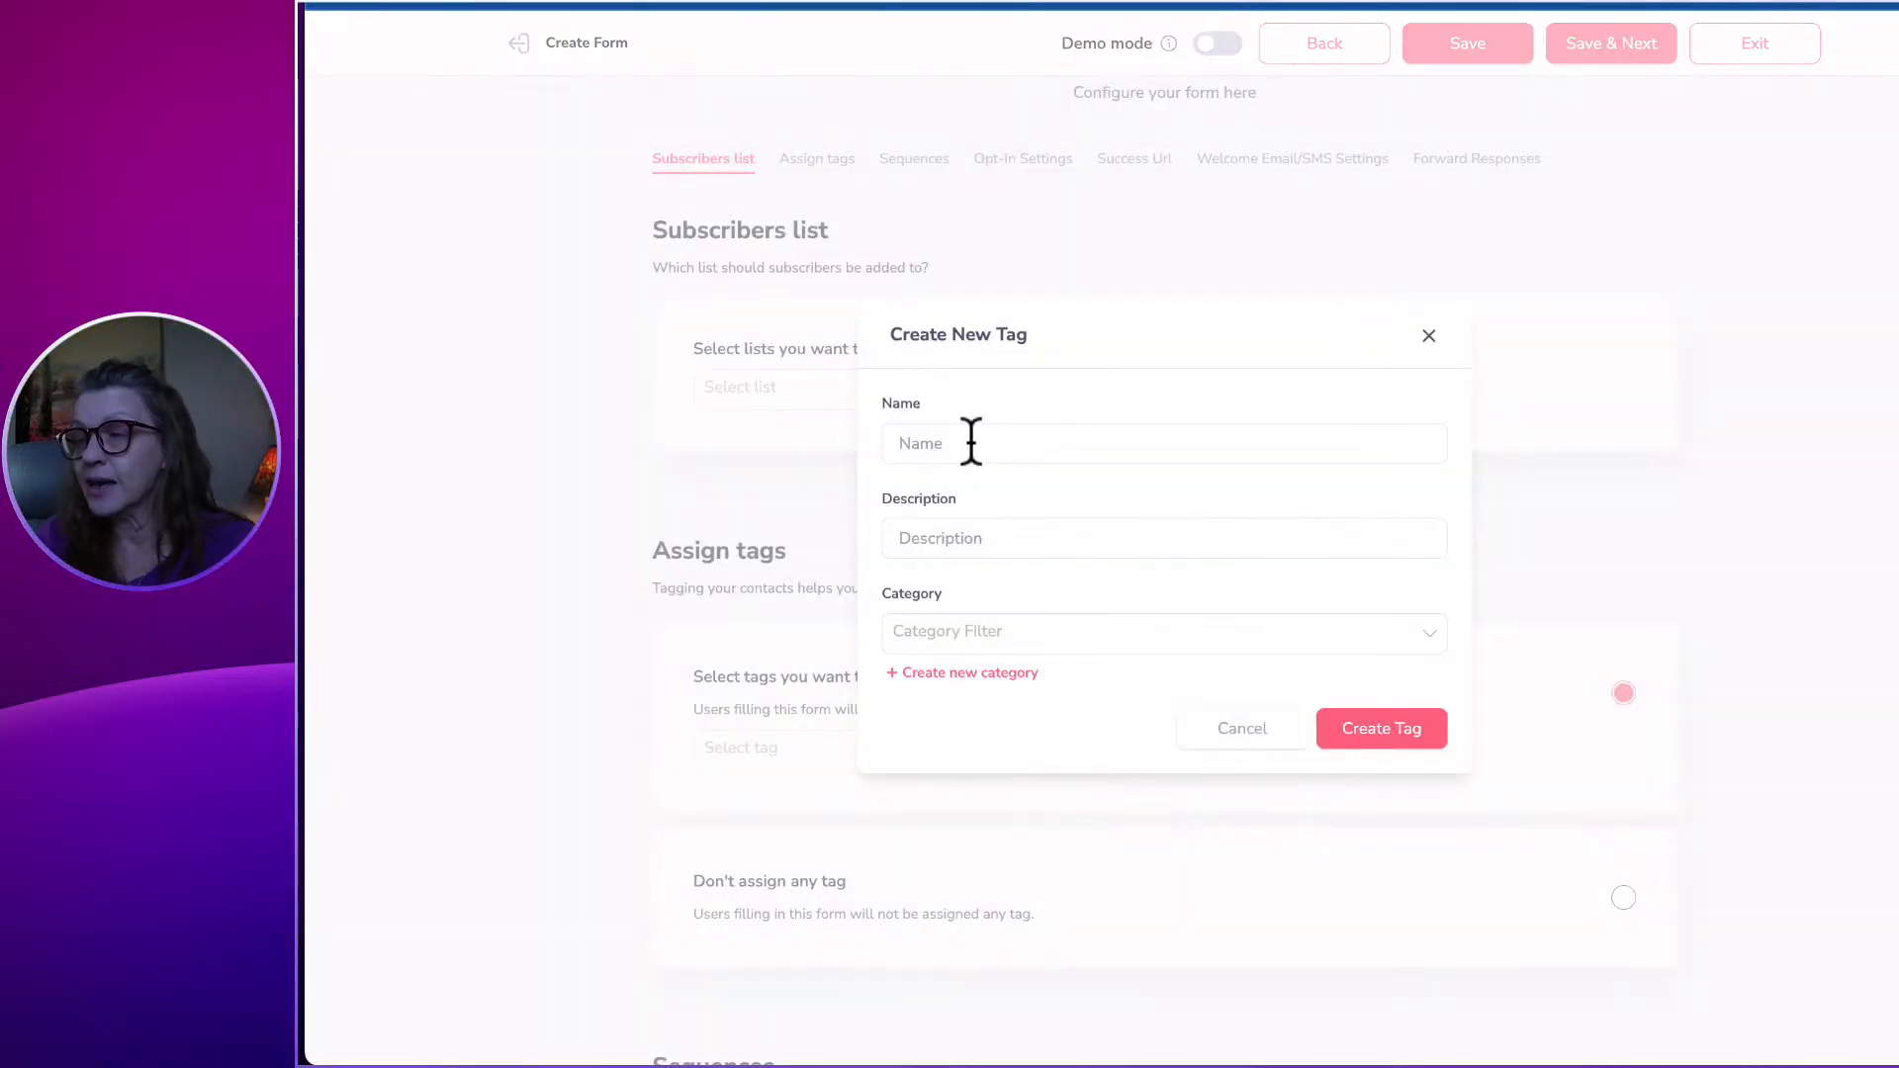
type("Caregivers")
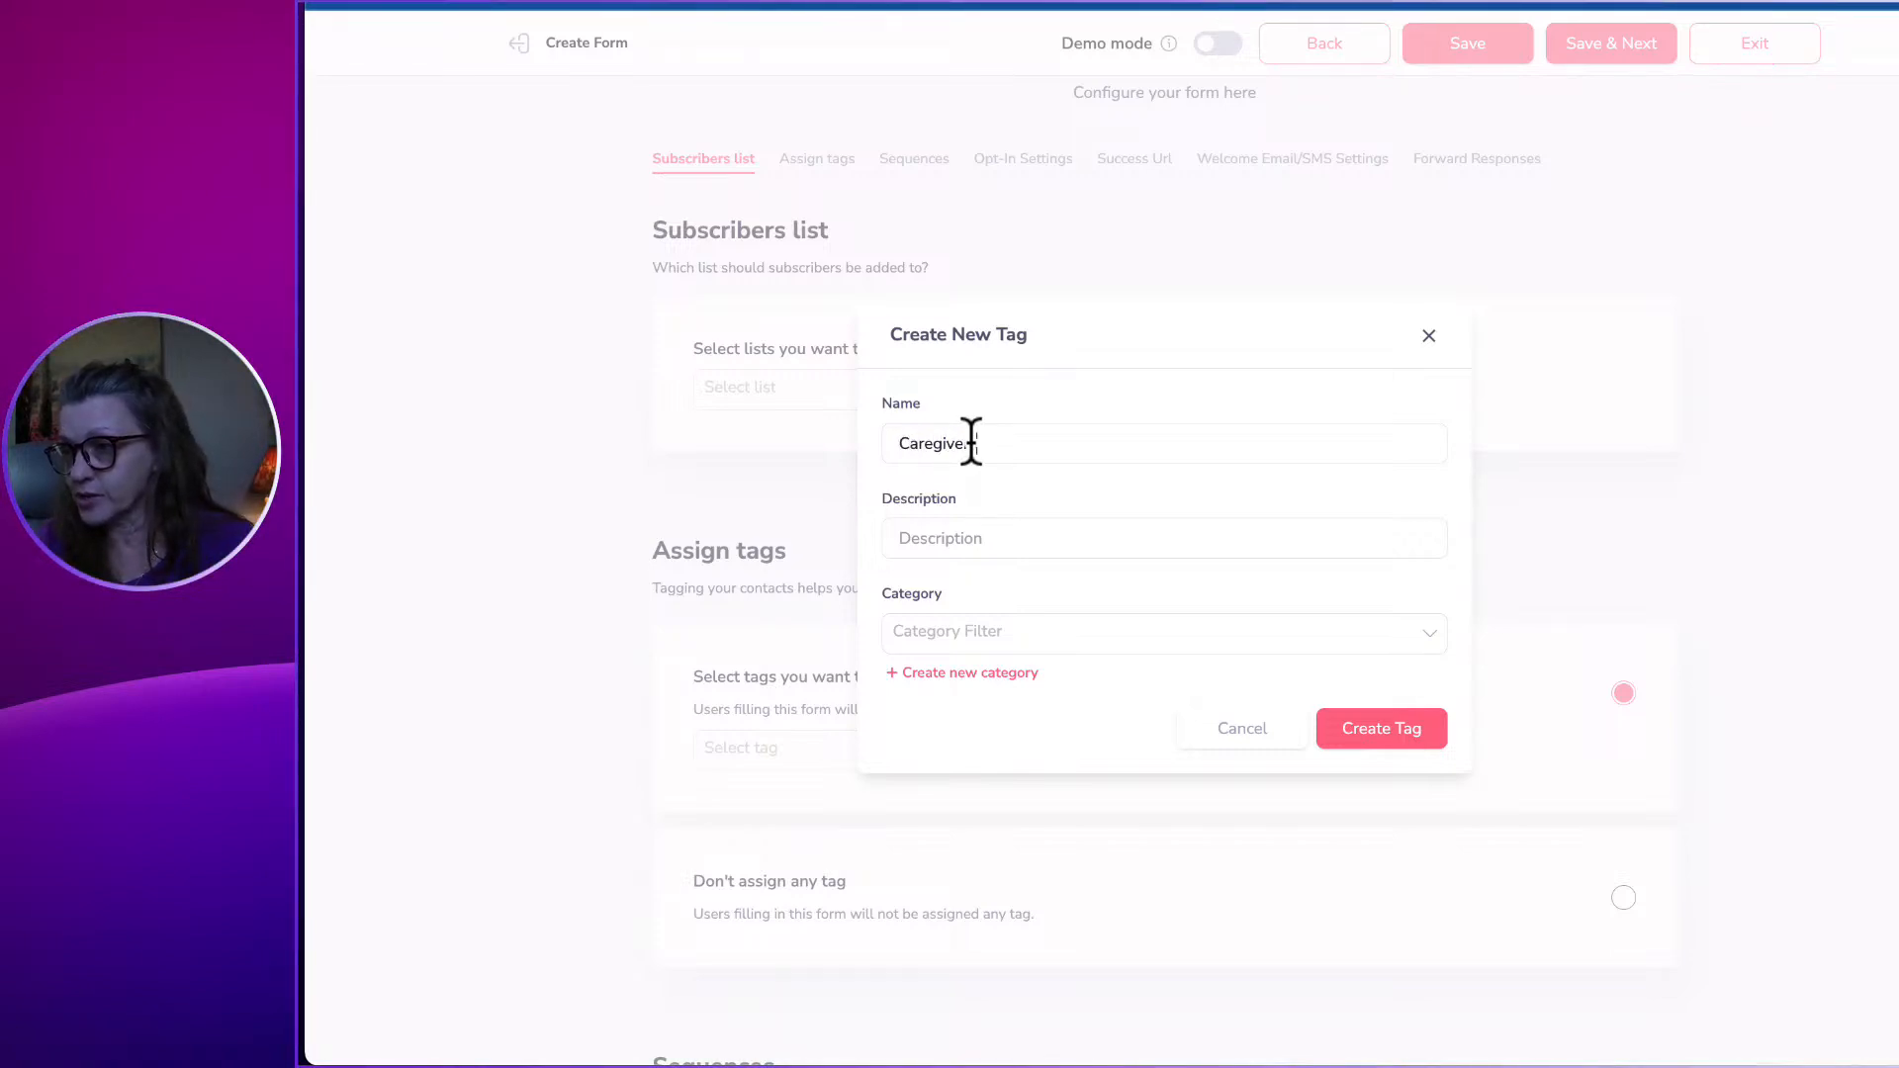
key("ctrl+a")
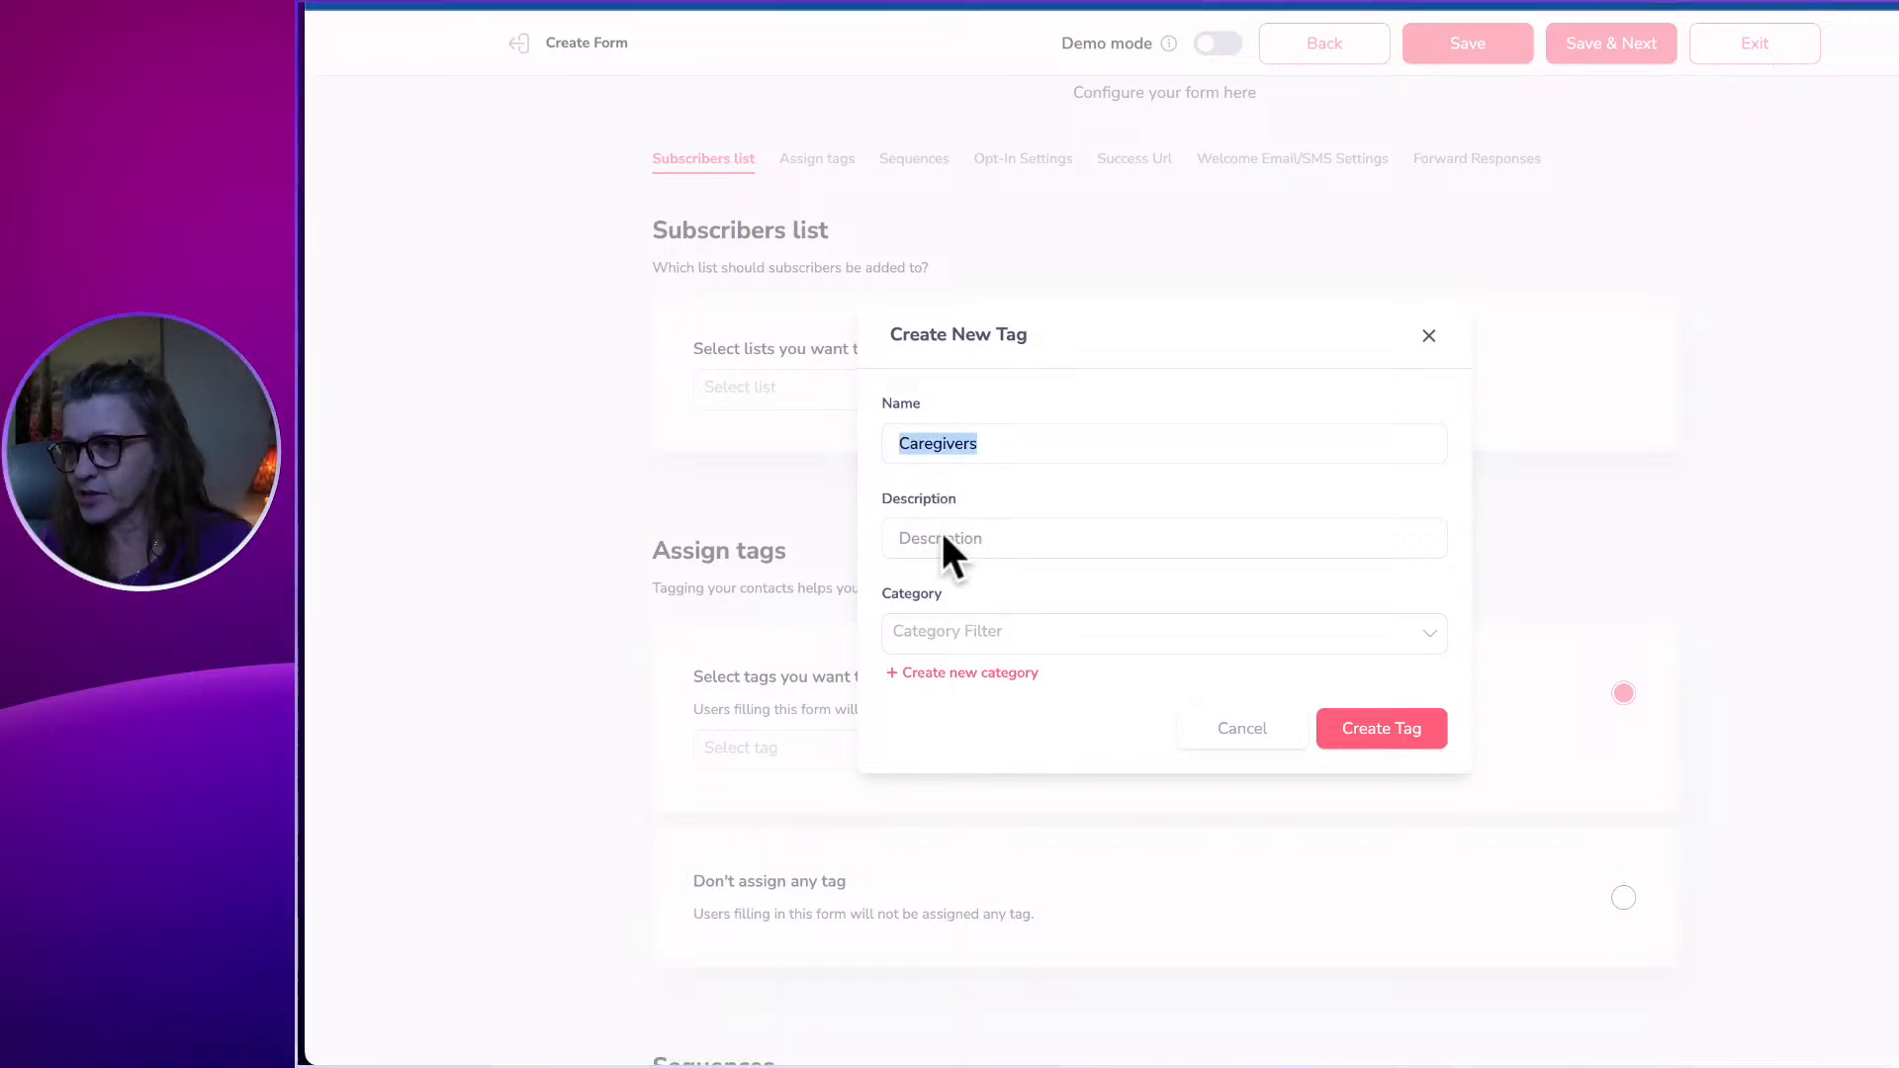
key("ctrl+c")
left_click(943, 537)
key("ctrl+v")
left_click(924, 631)
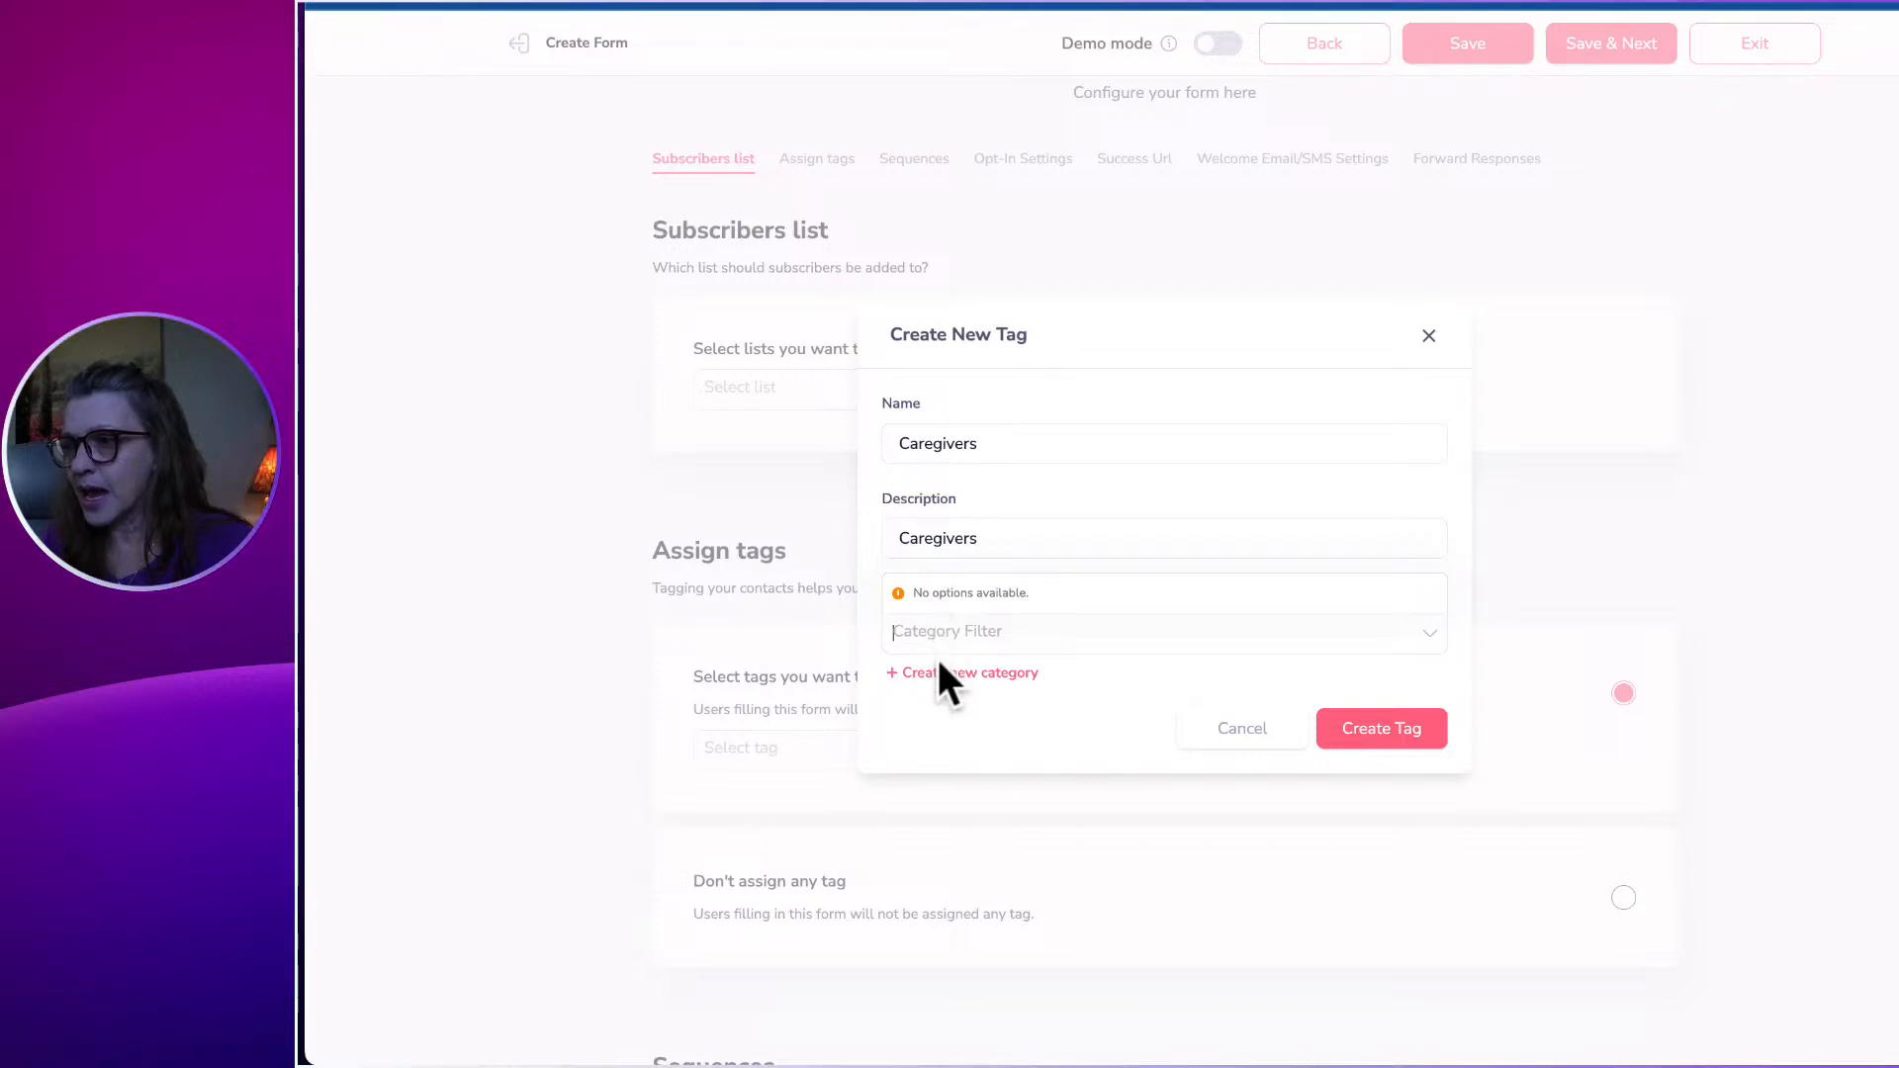
left_click(939, 673)
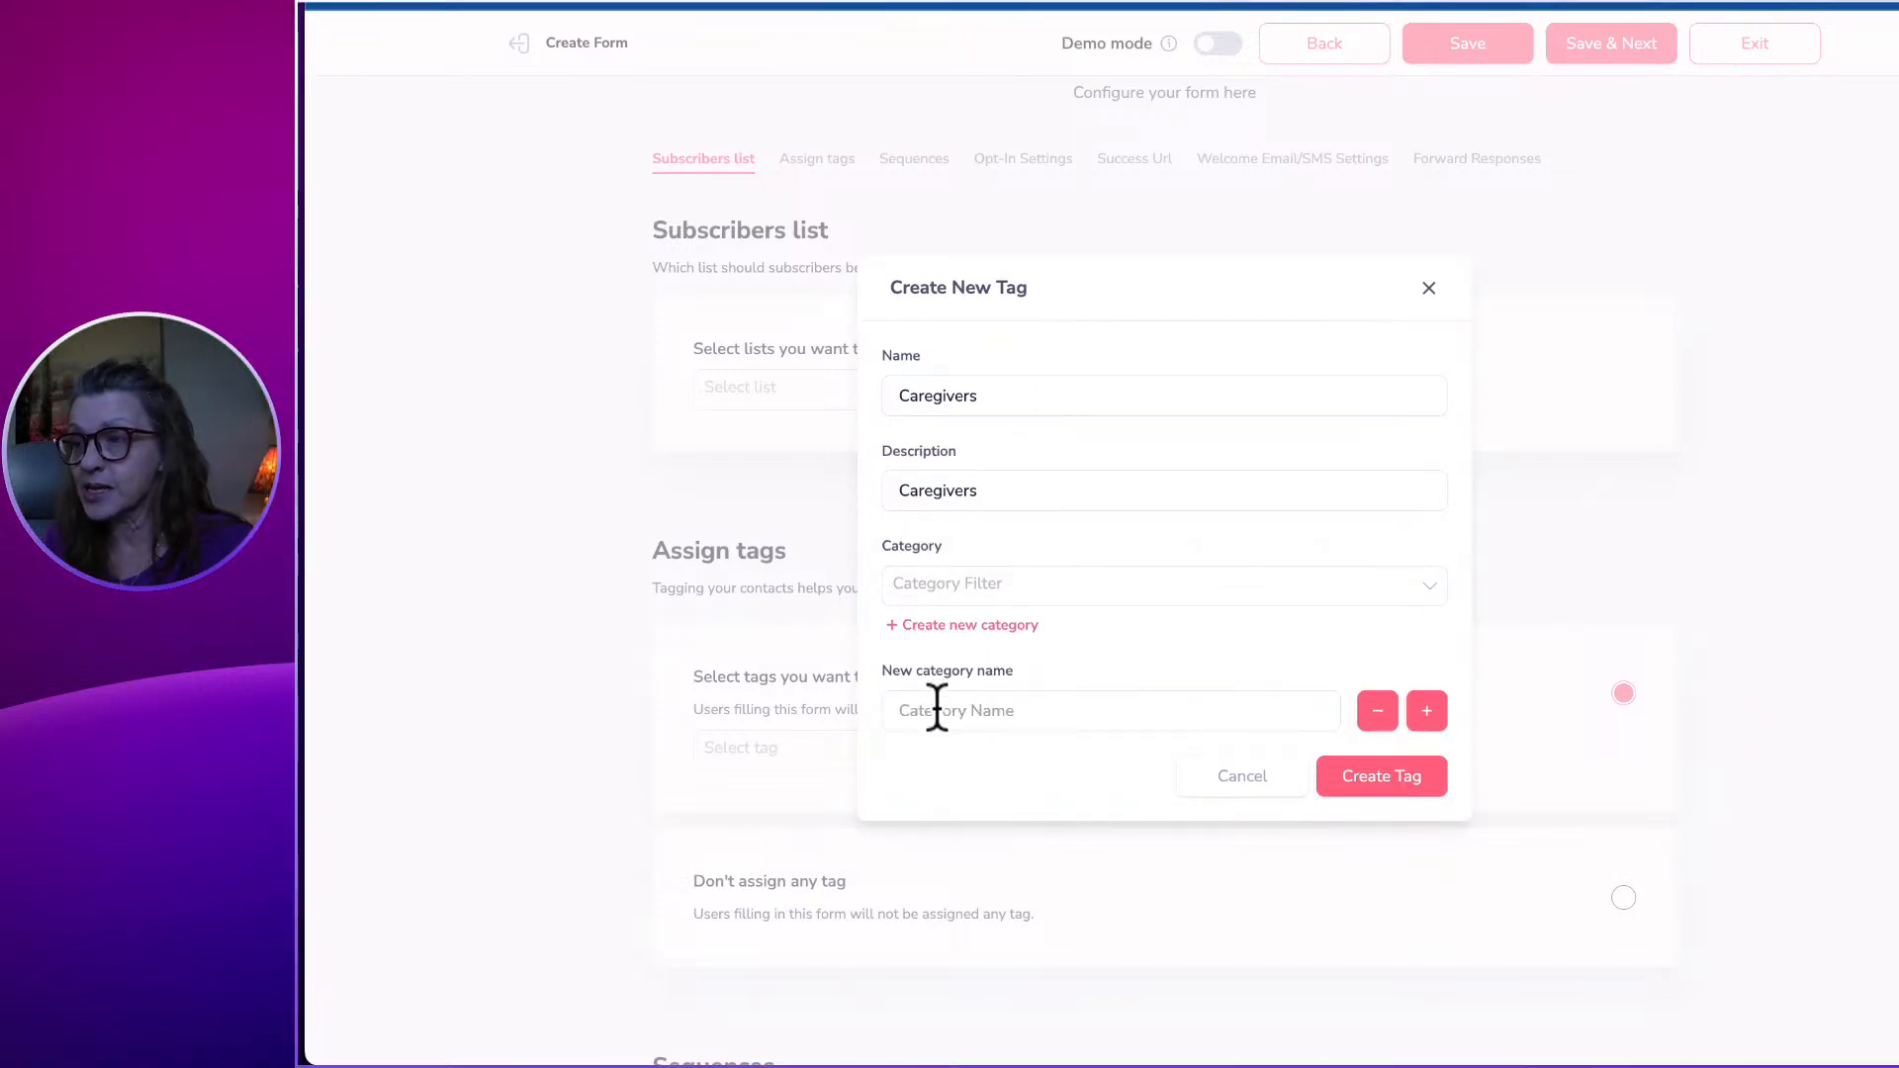
left_click(936, 710)
type("Kudo")
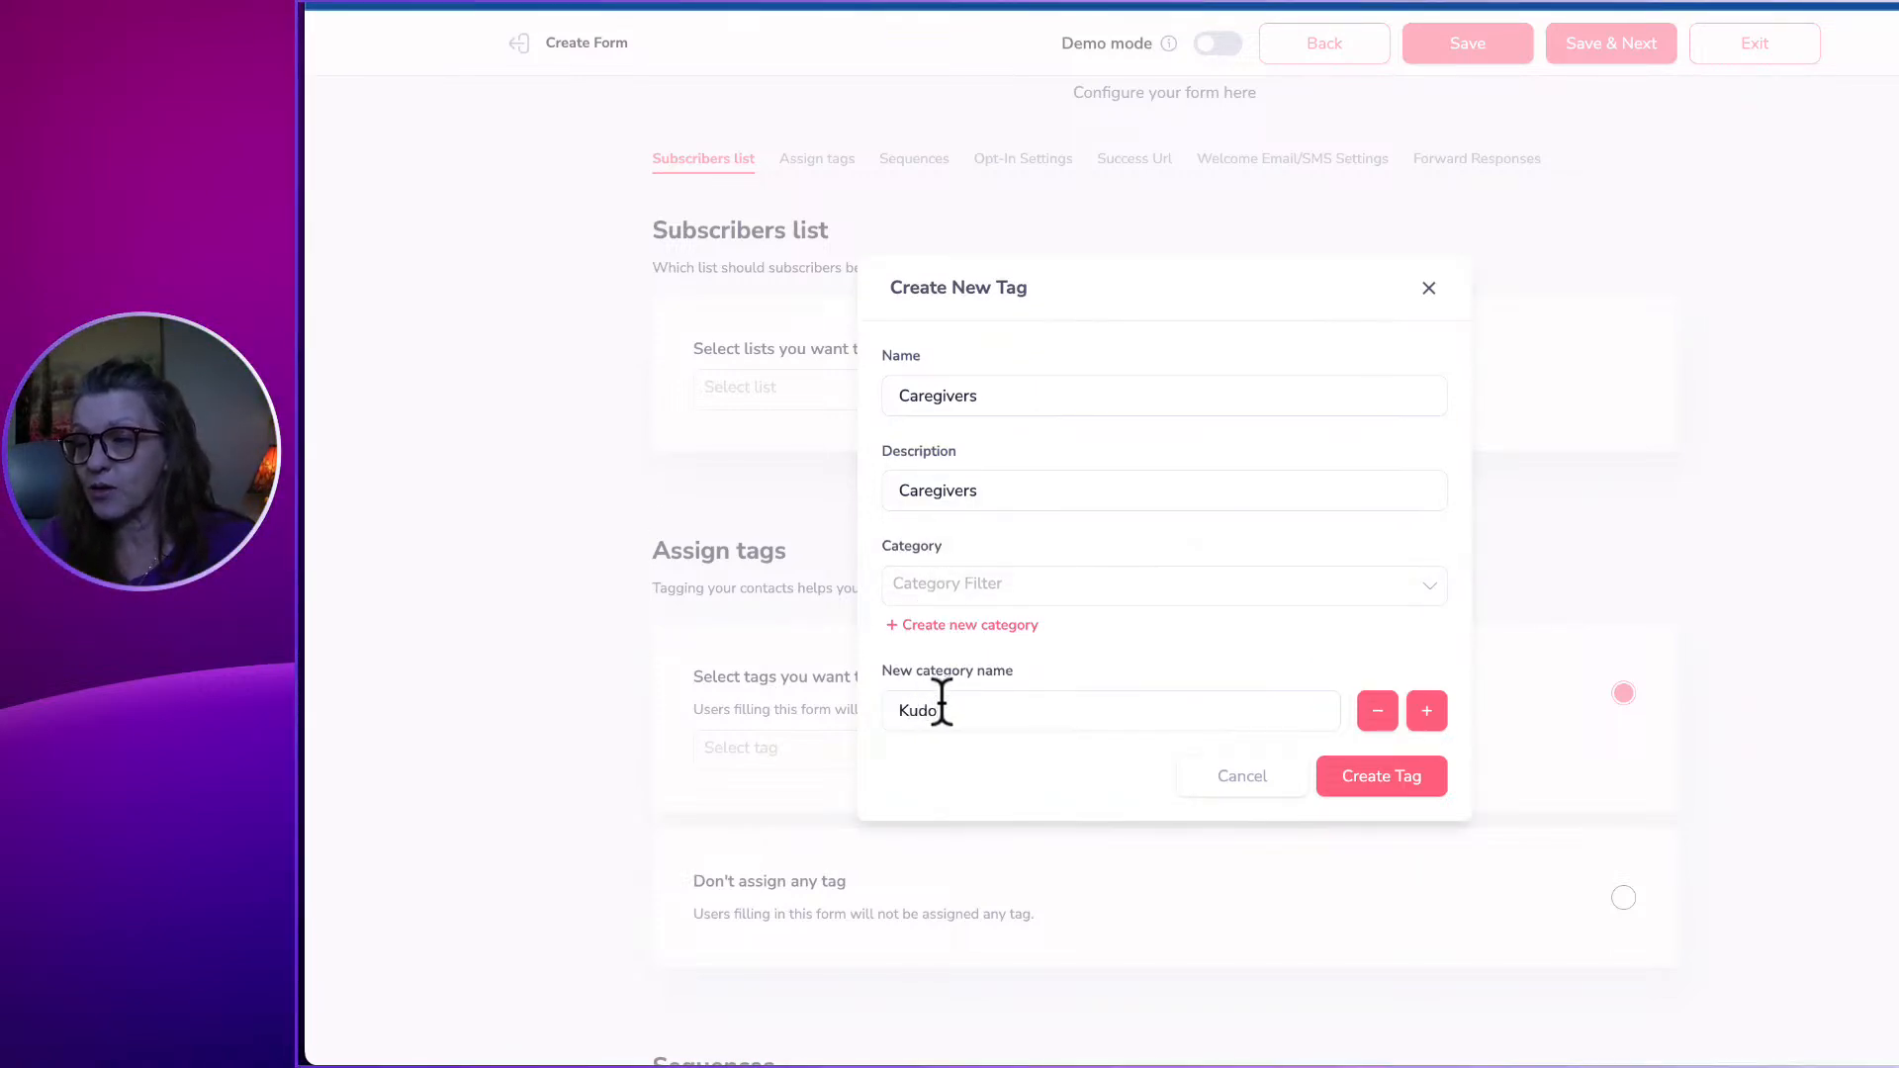
type("s")
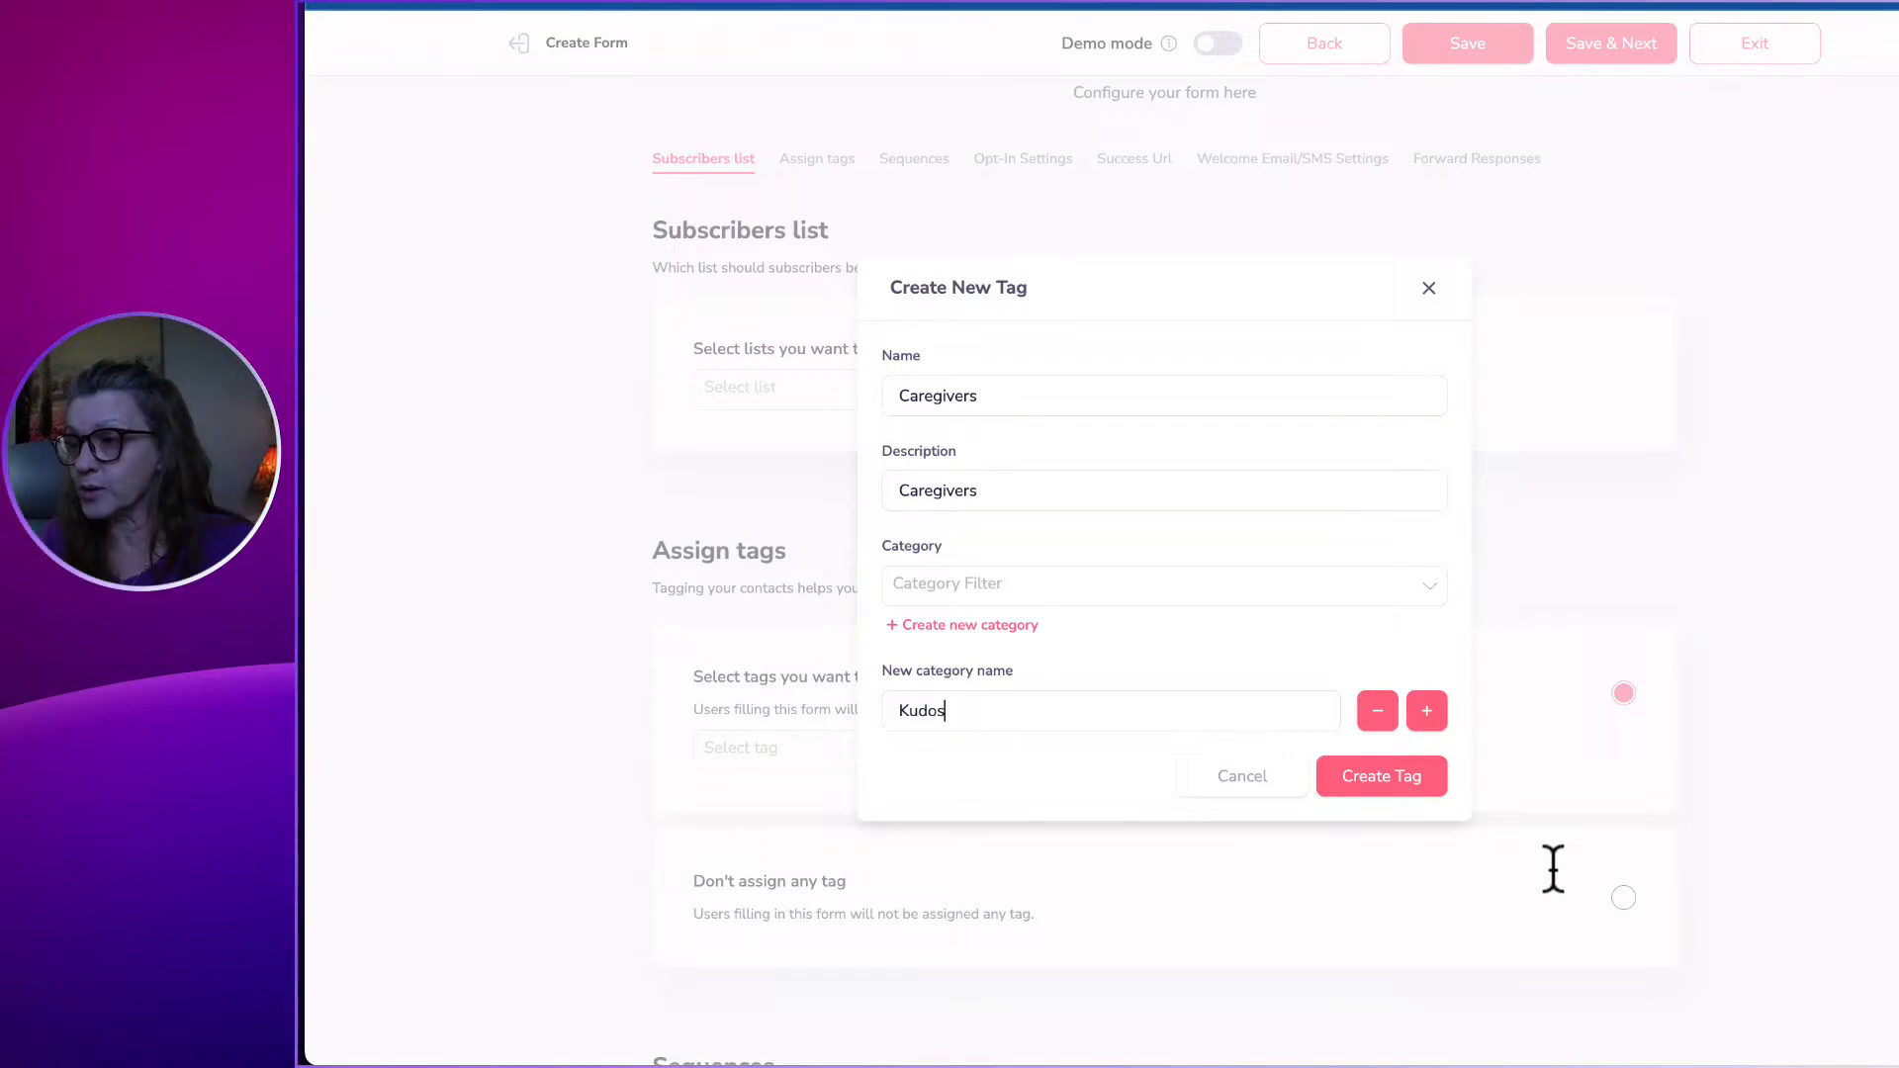
left_click(1436, 708)
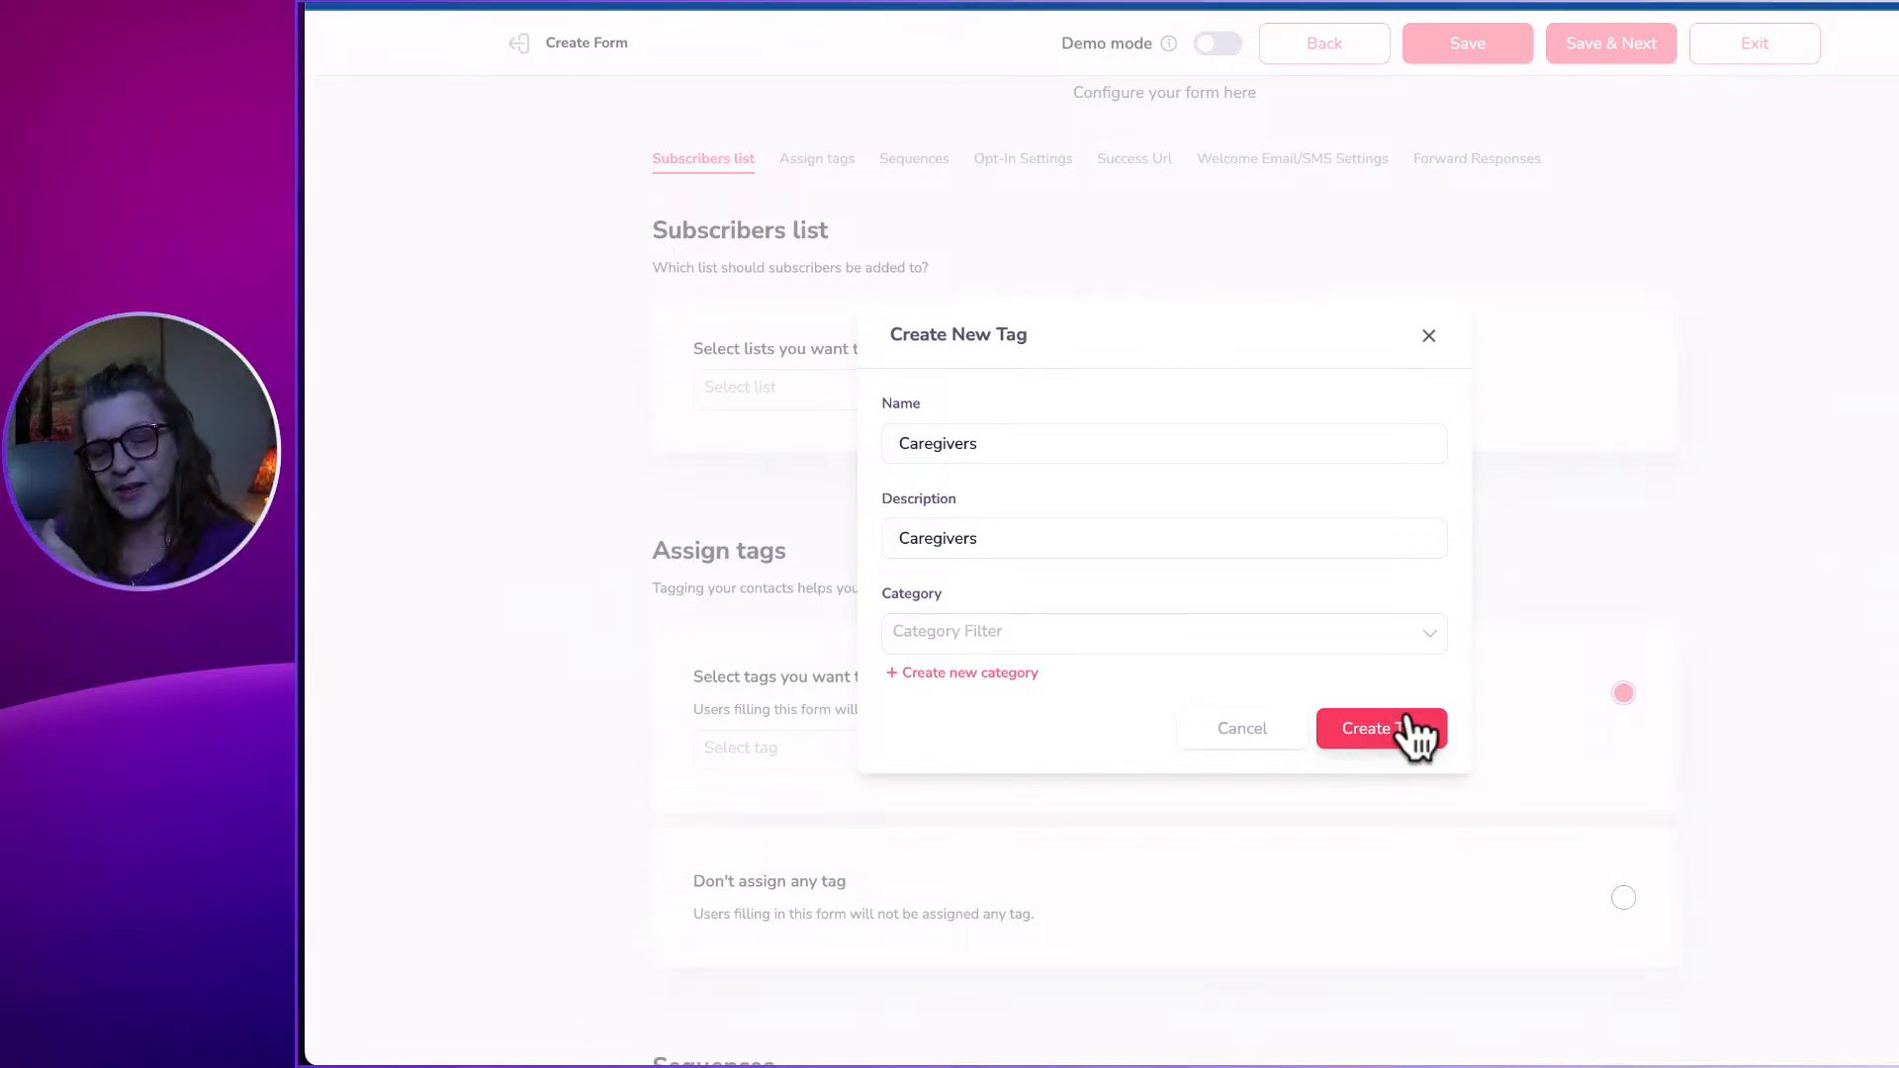
File the Caregivers tag under the Kudos category and create it.
left_click(1410, 722)
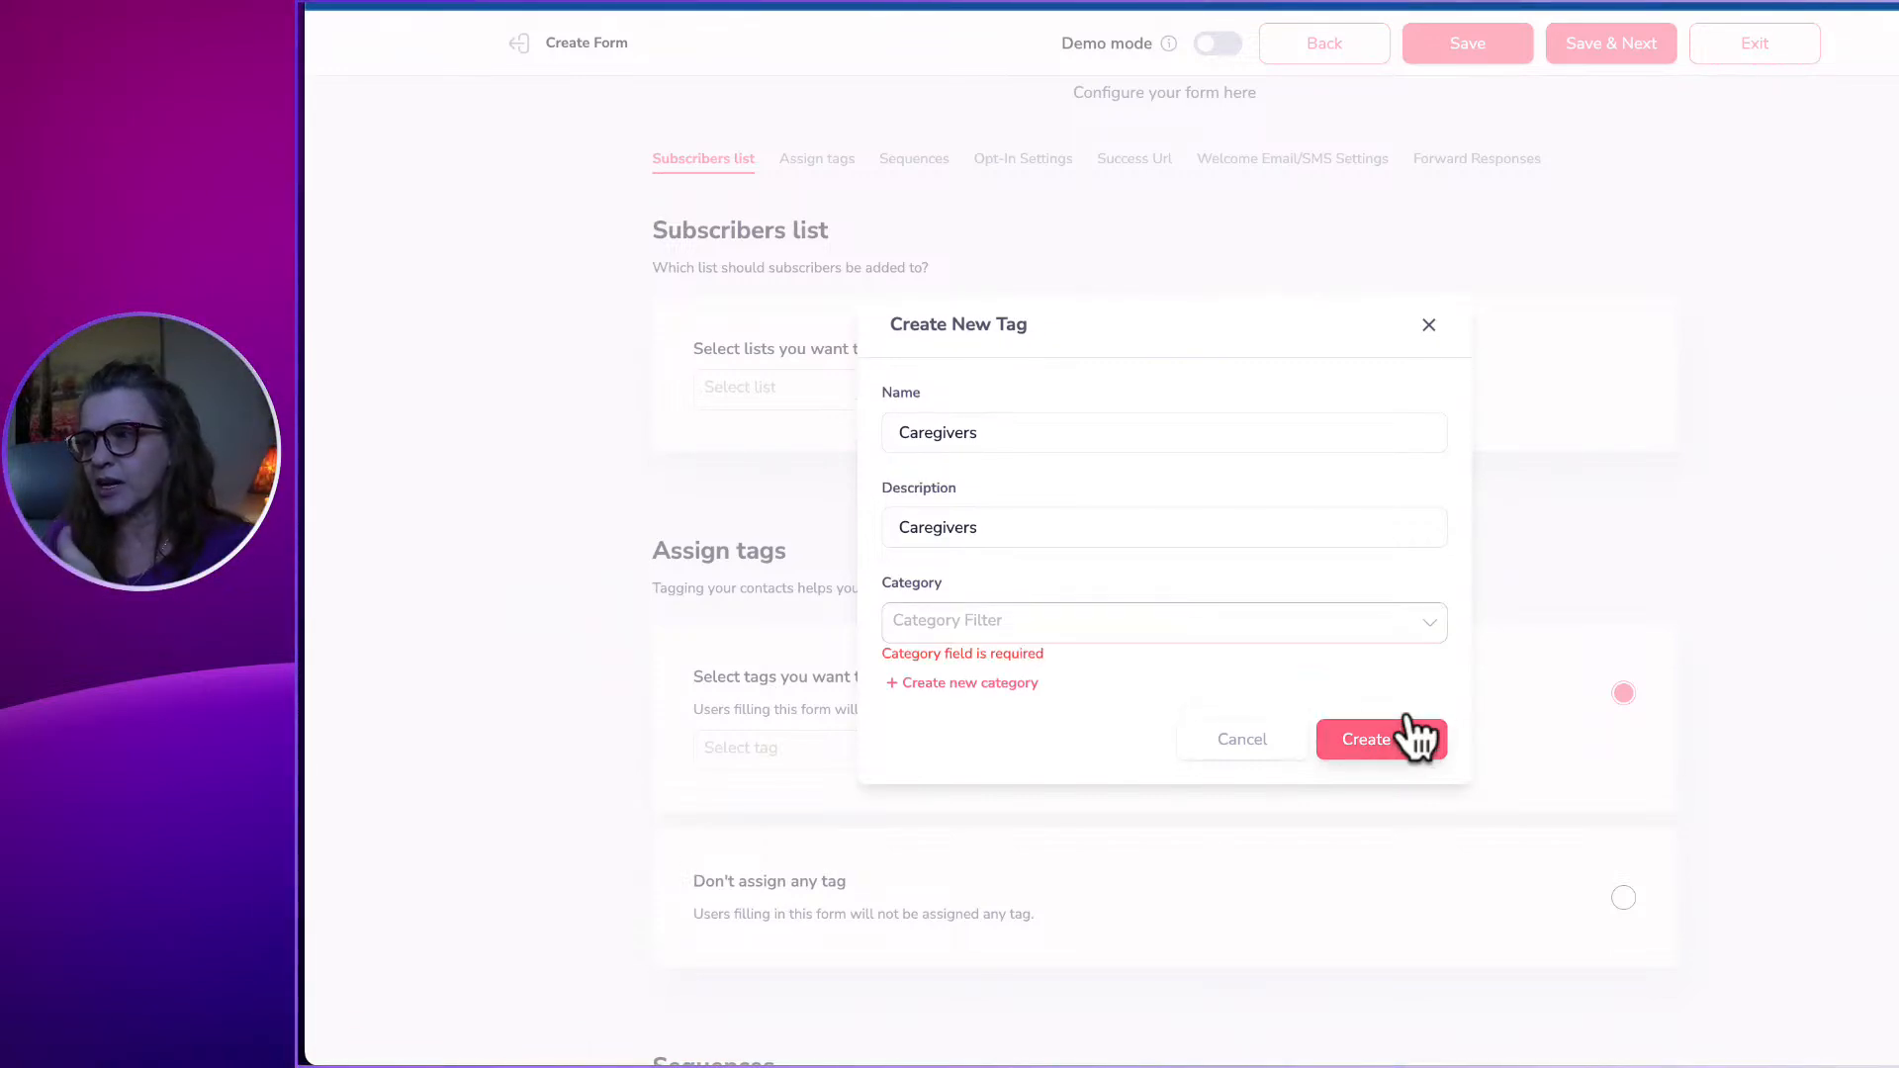
left_click(1061, 633)
left_click(900, 582)
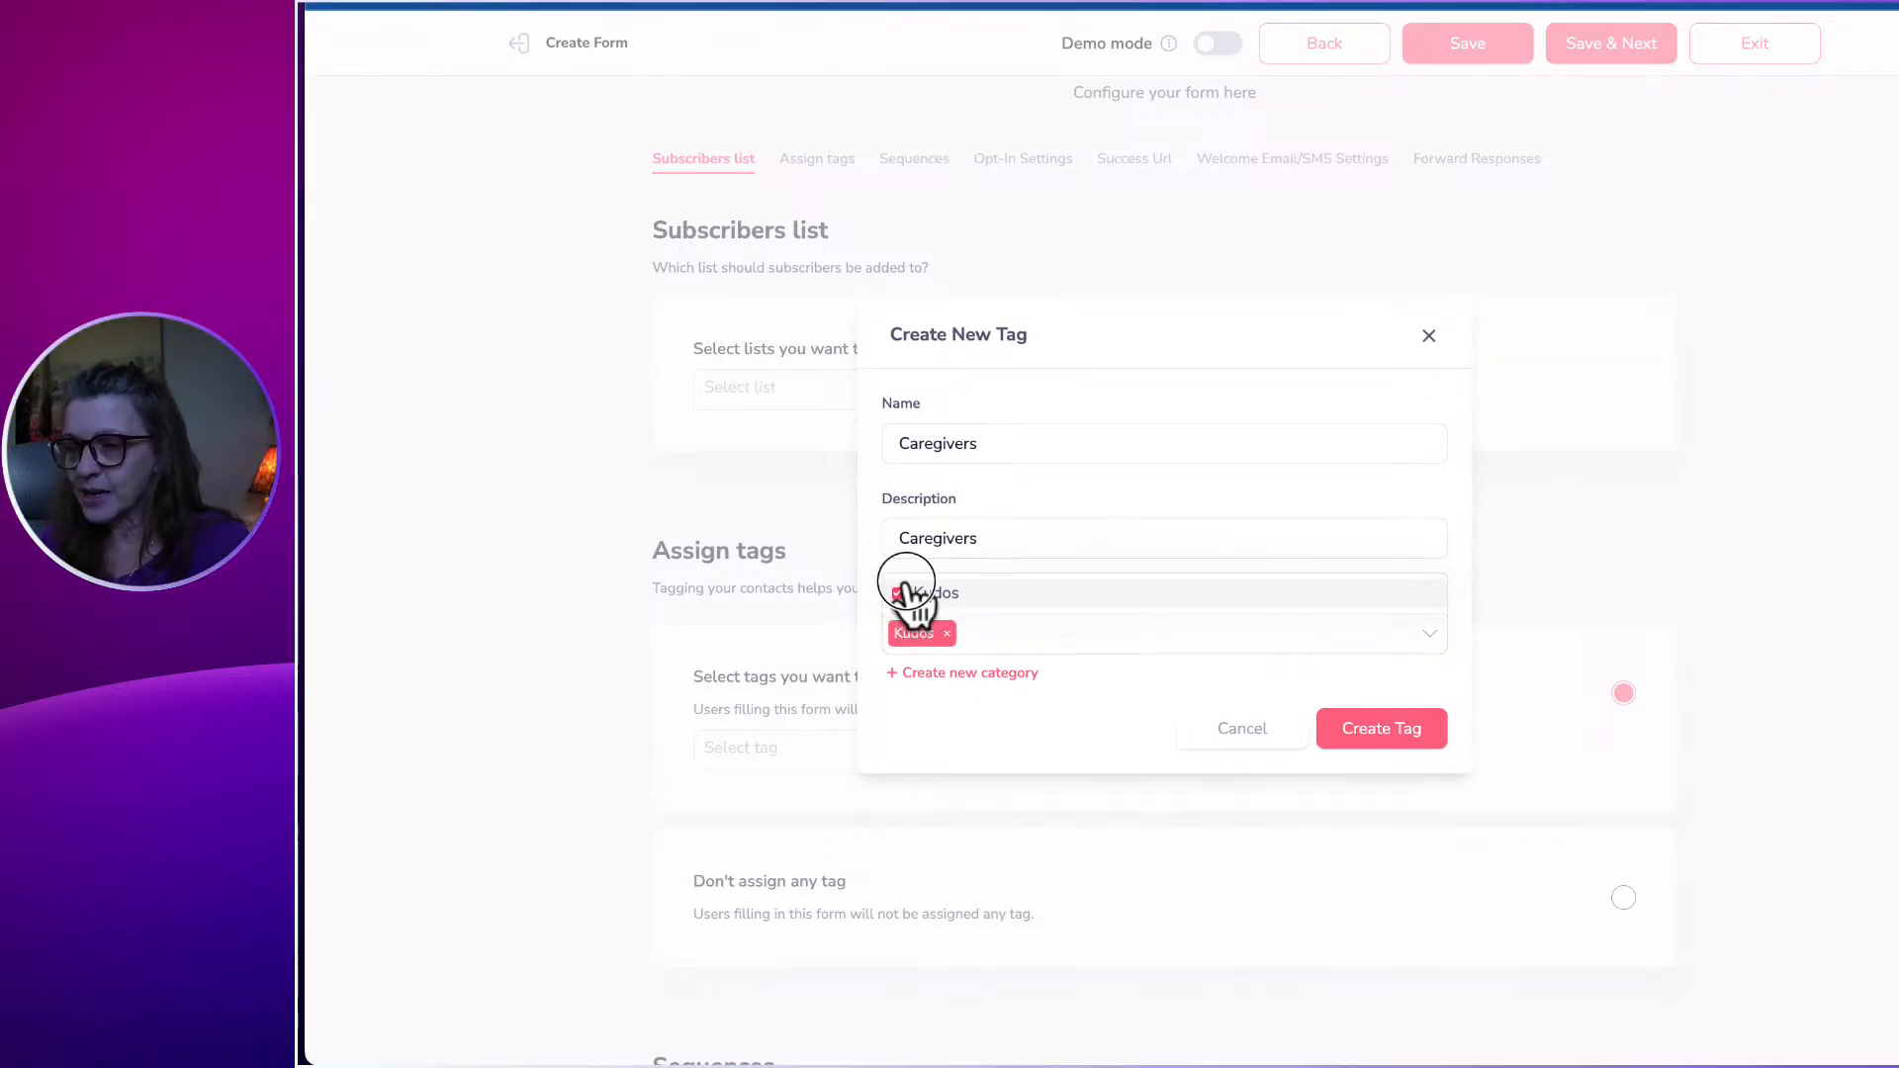
left_click(1416, 740)
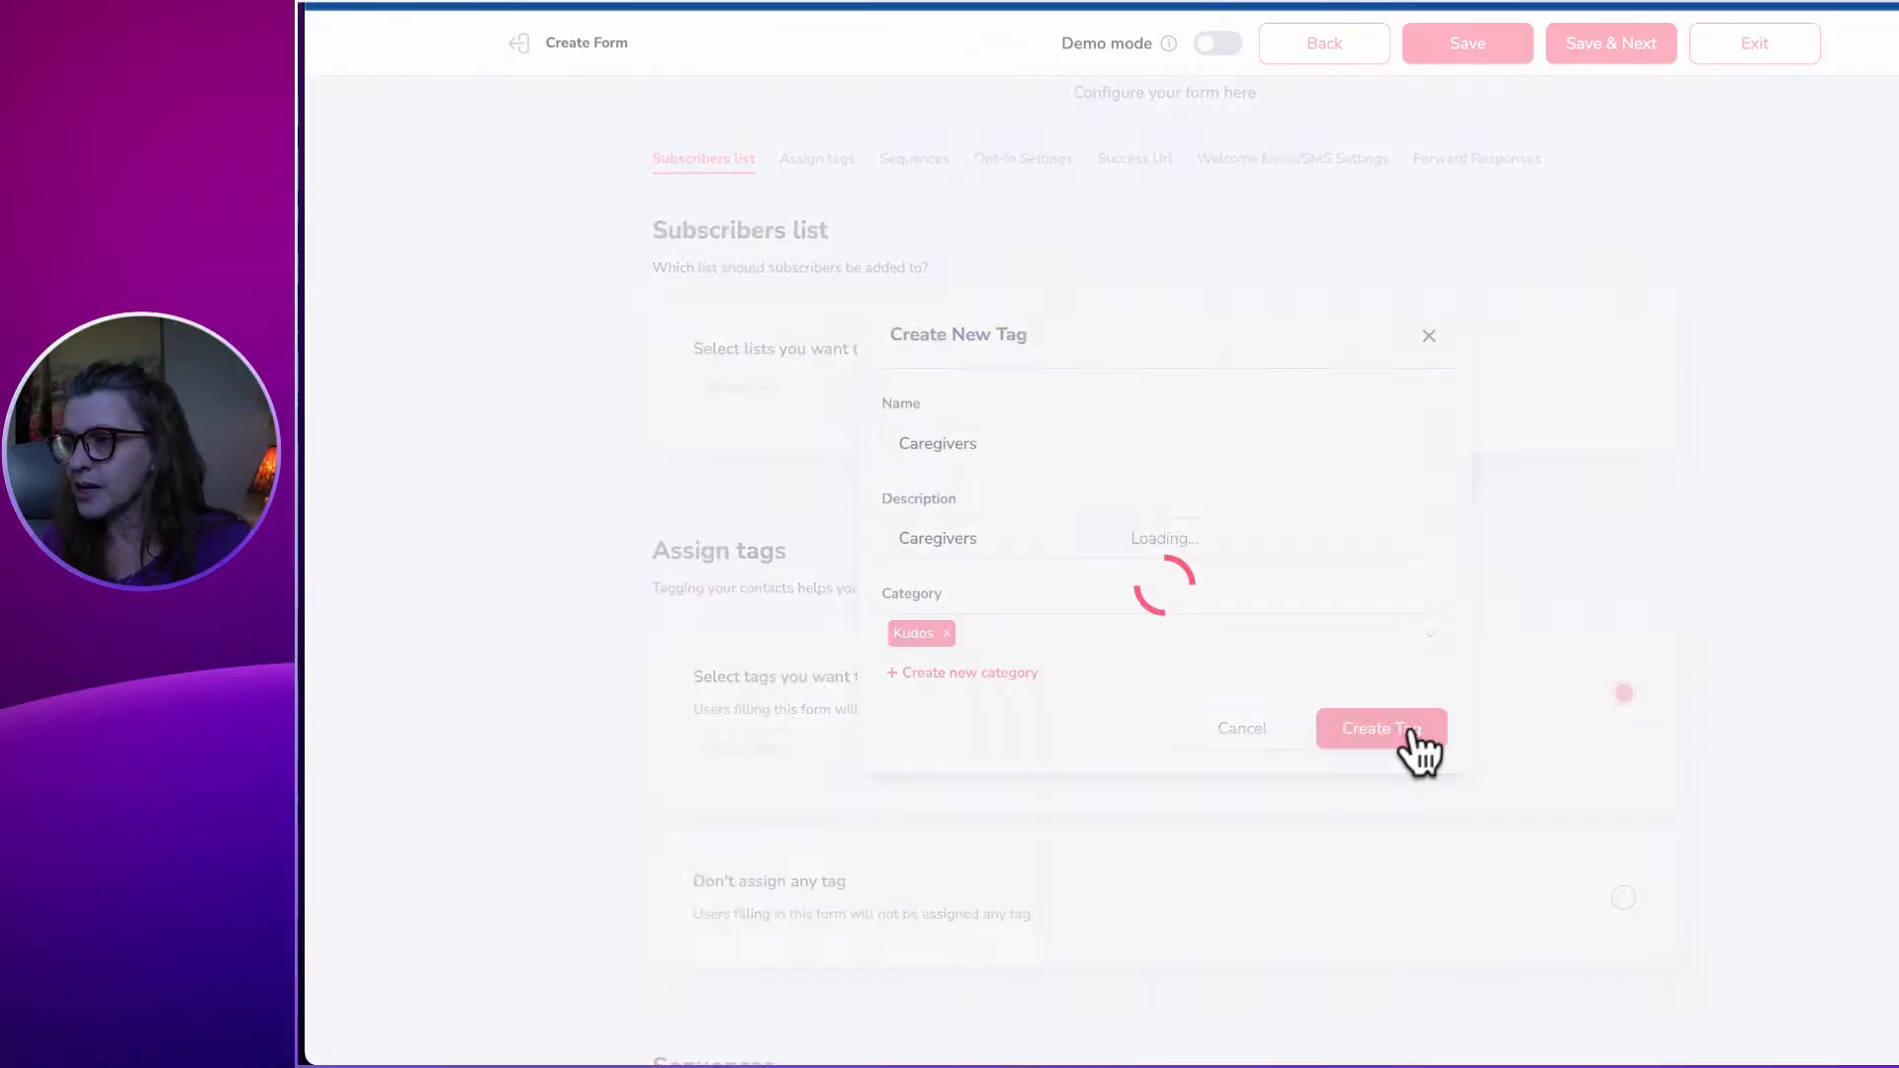
scroll(1182, 560, "down", 8)
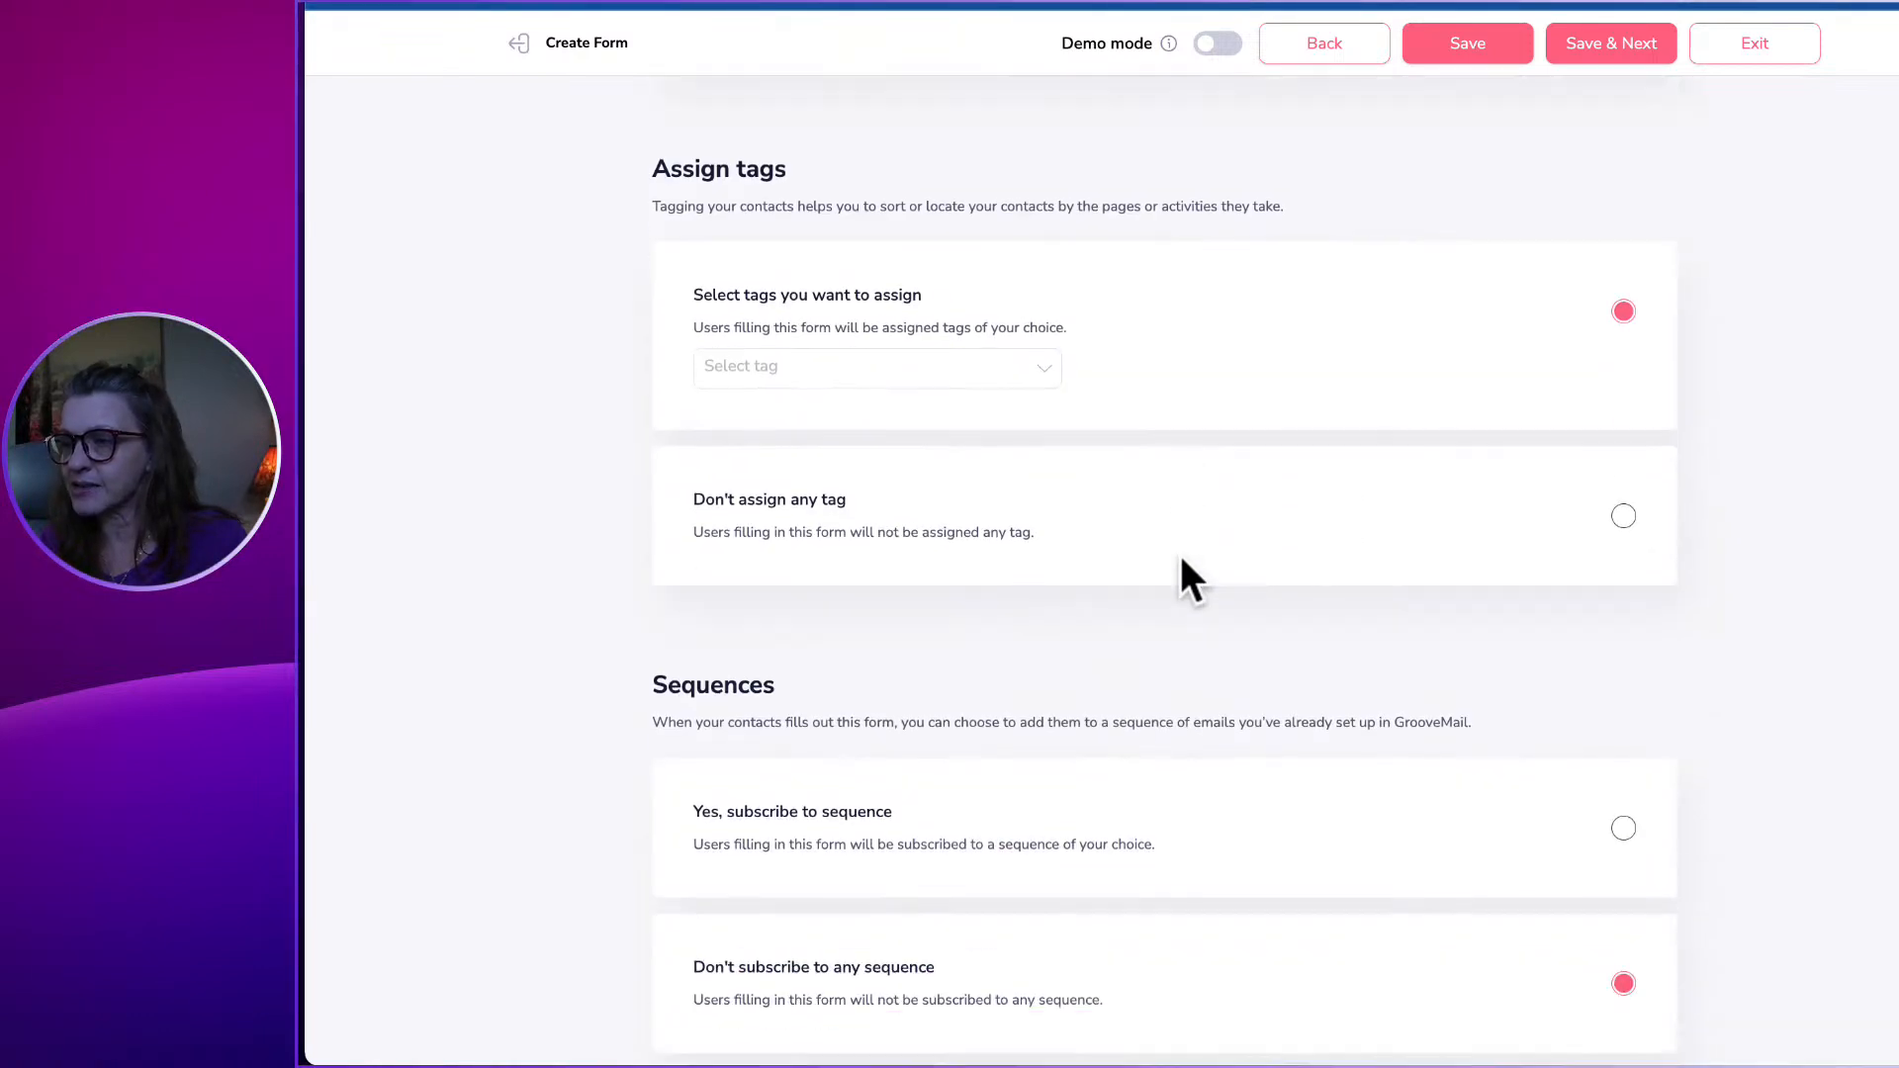
scroll(1182, 561, "down", 3)
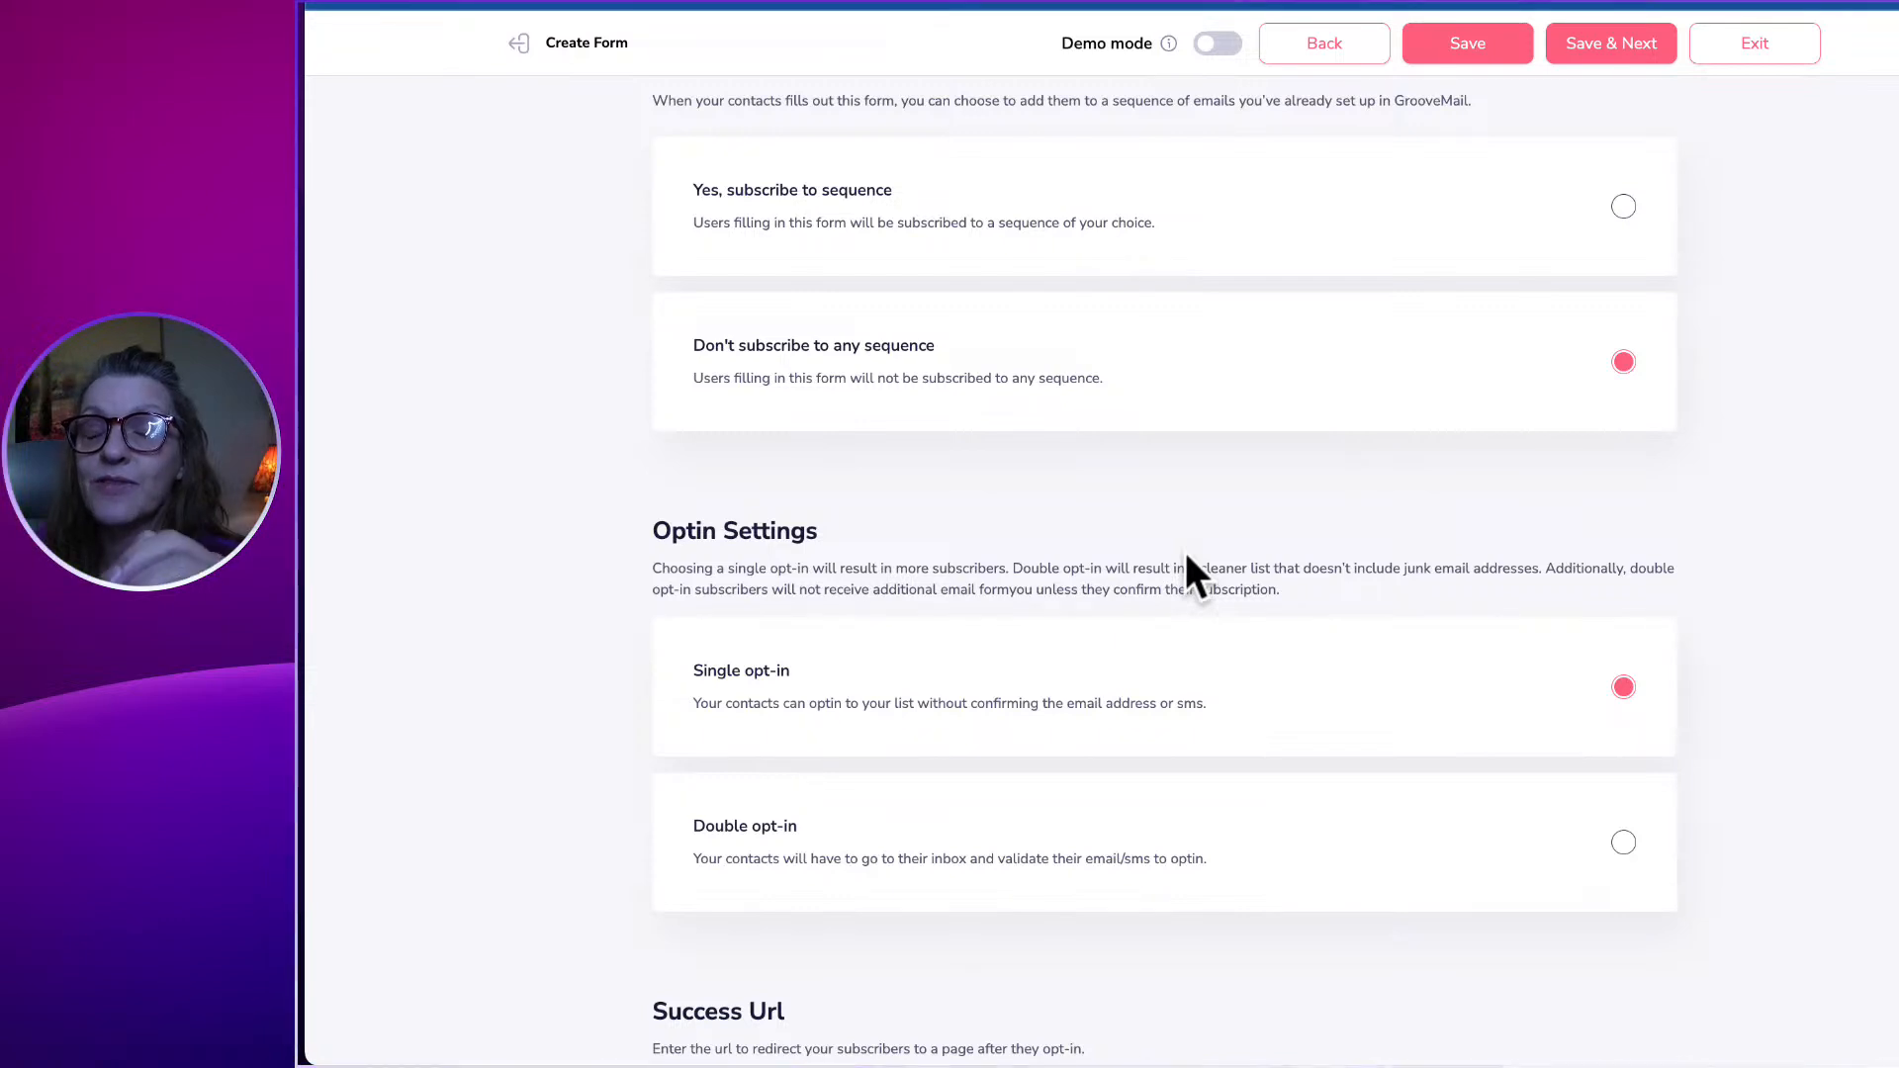
scroll(1186, 557, "down", 1)
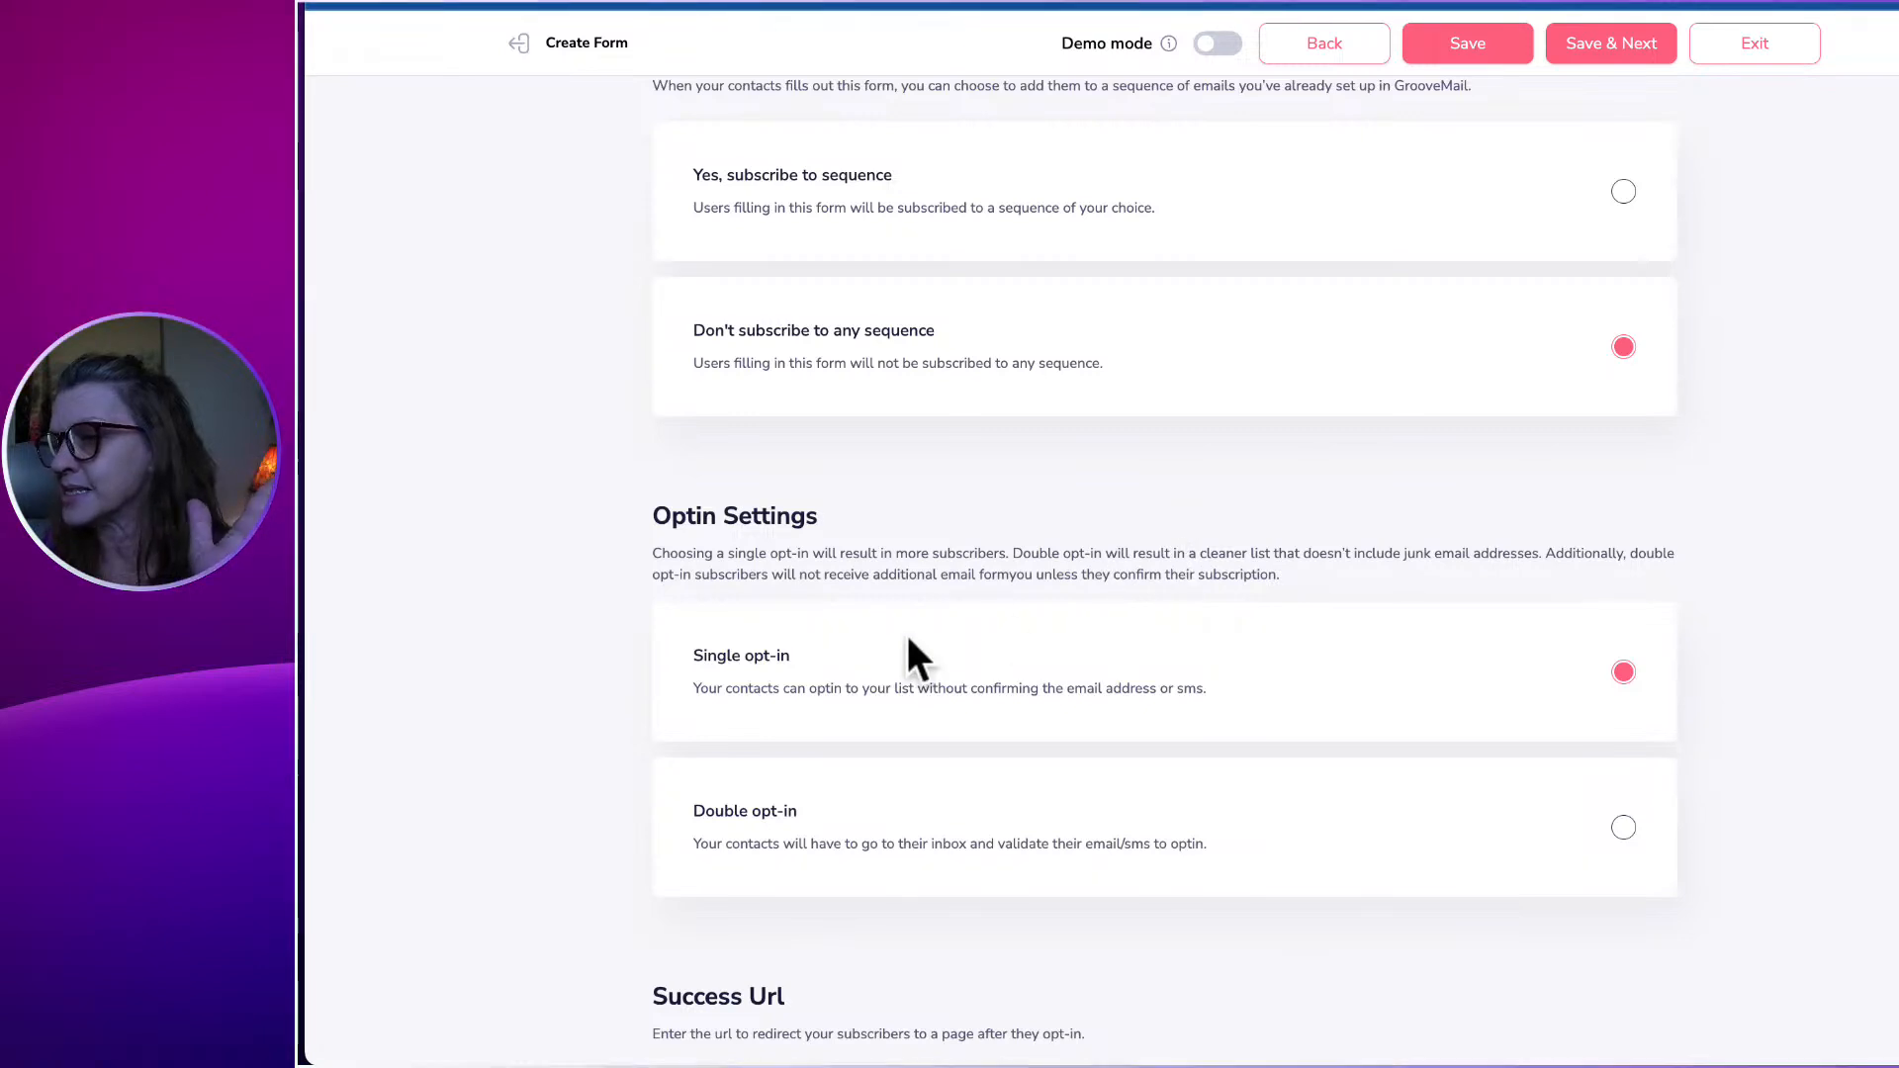
scroll(931, 634, "down", 9)
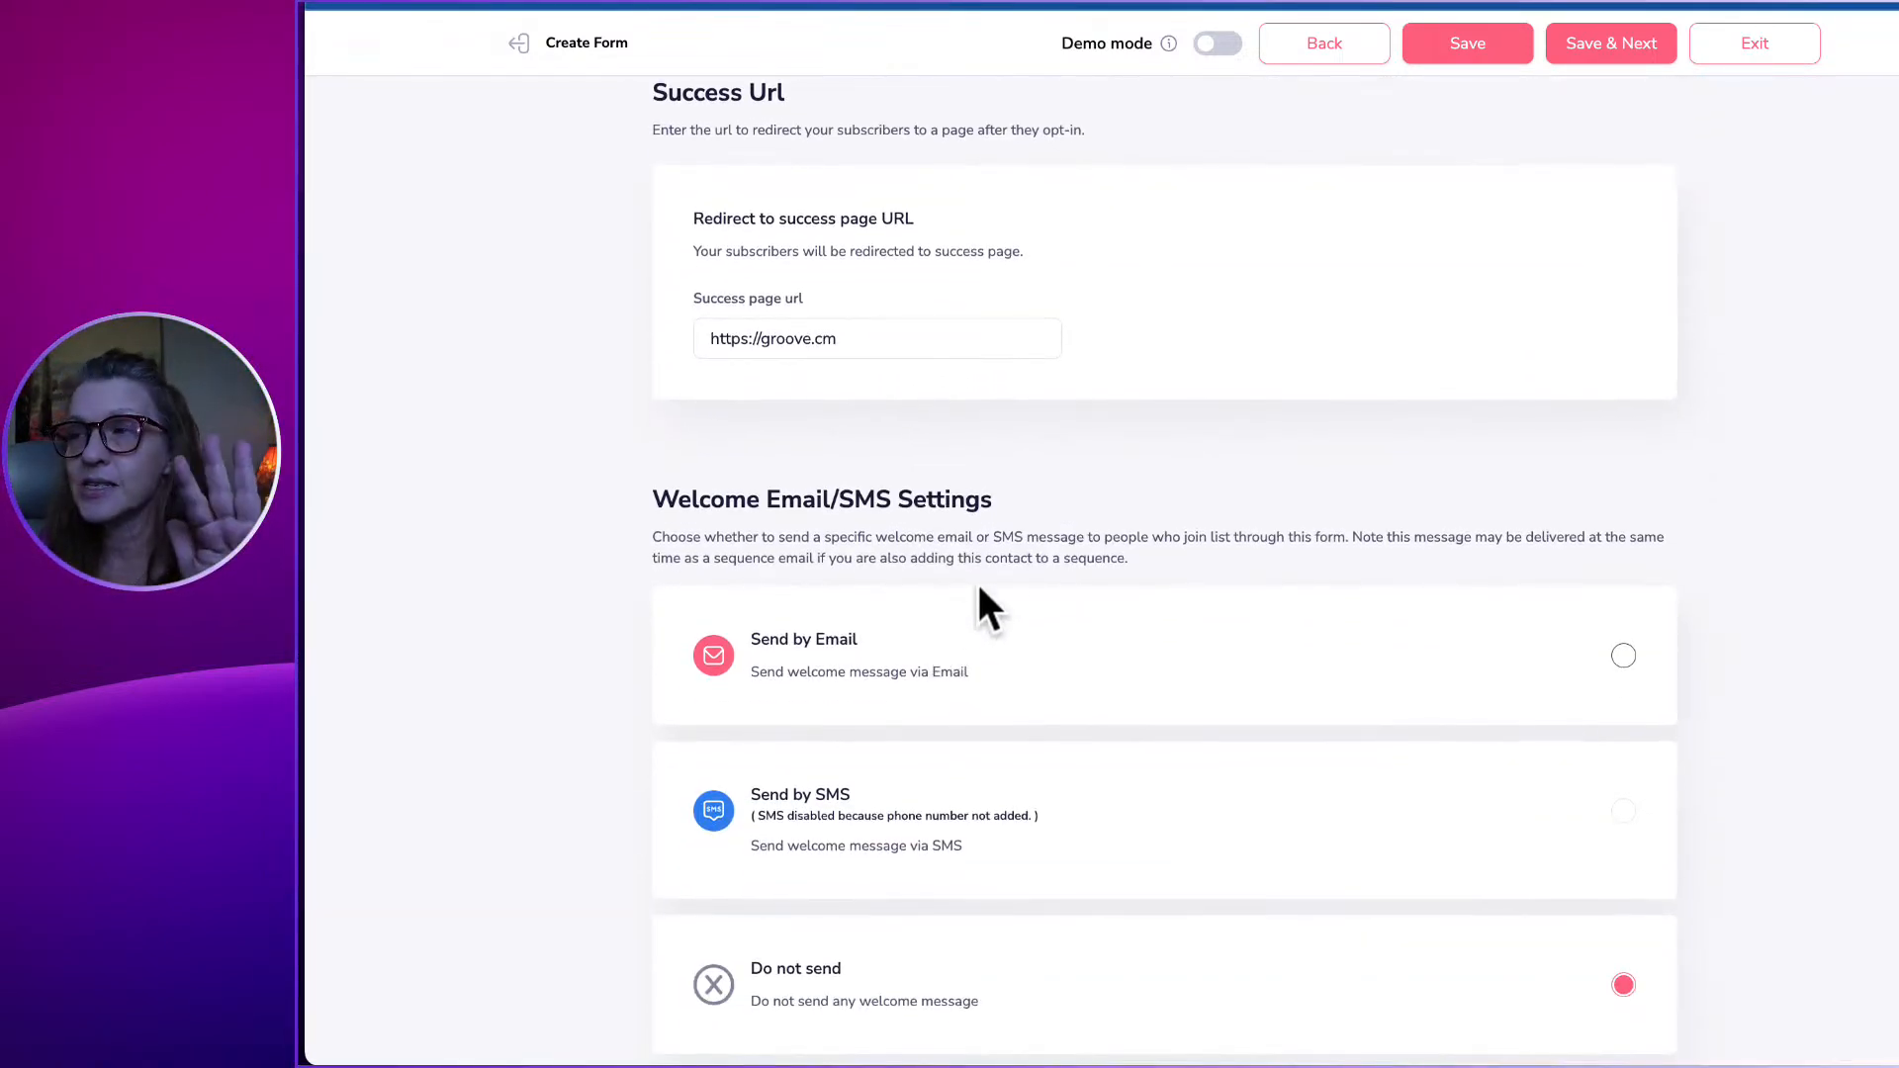
scroll(994, 561, "up", 4)
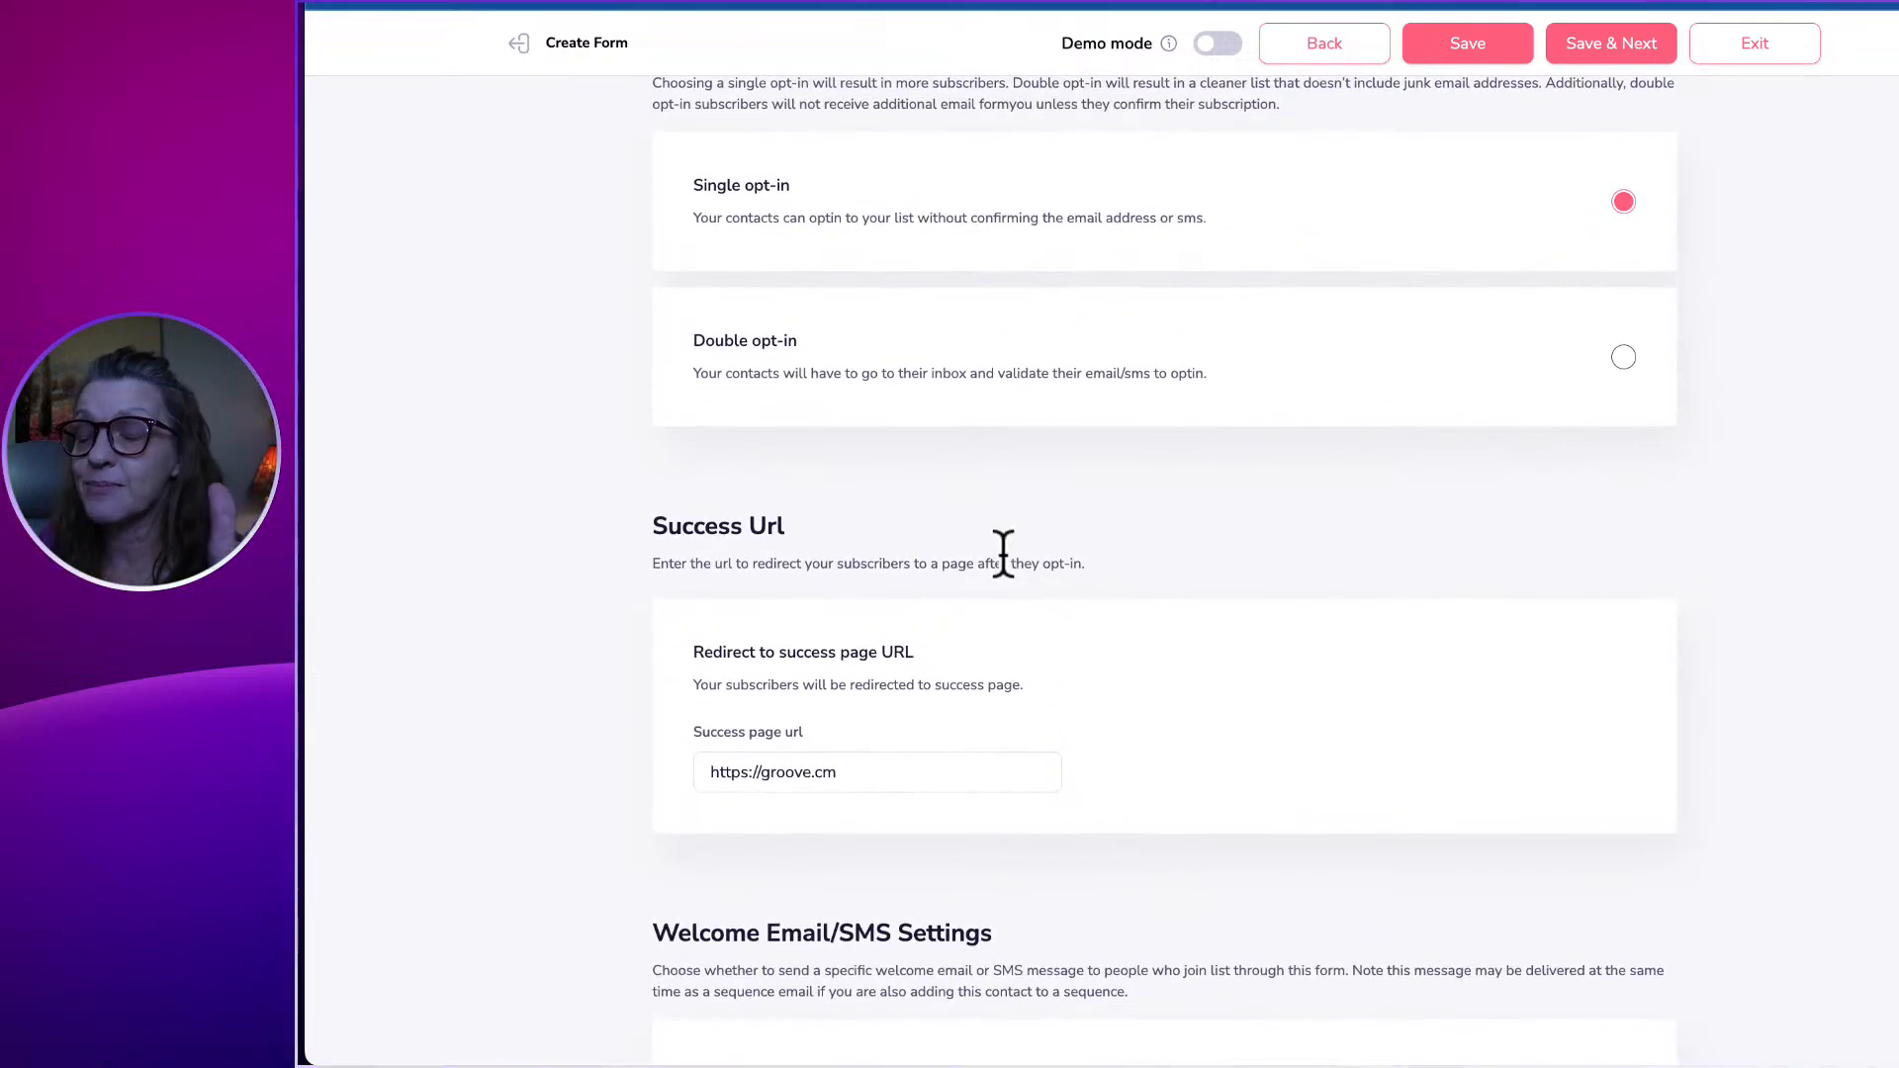
triple_click(895, 763)
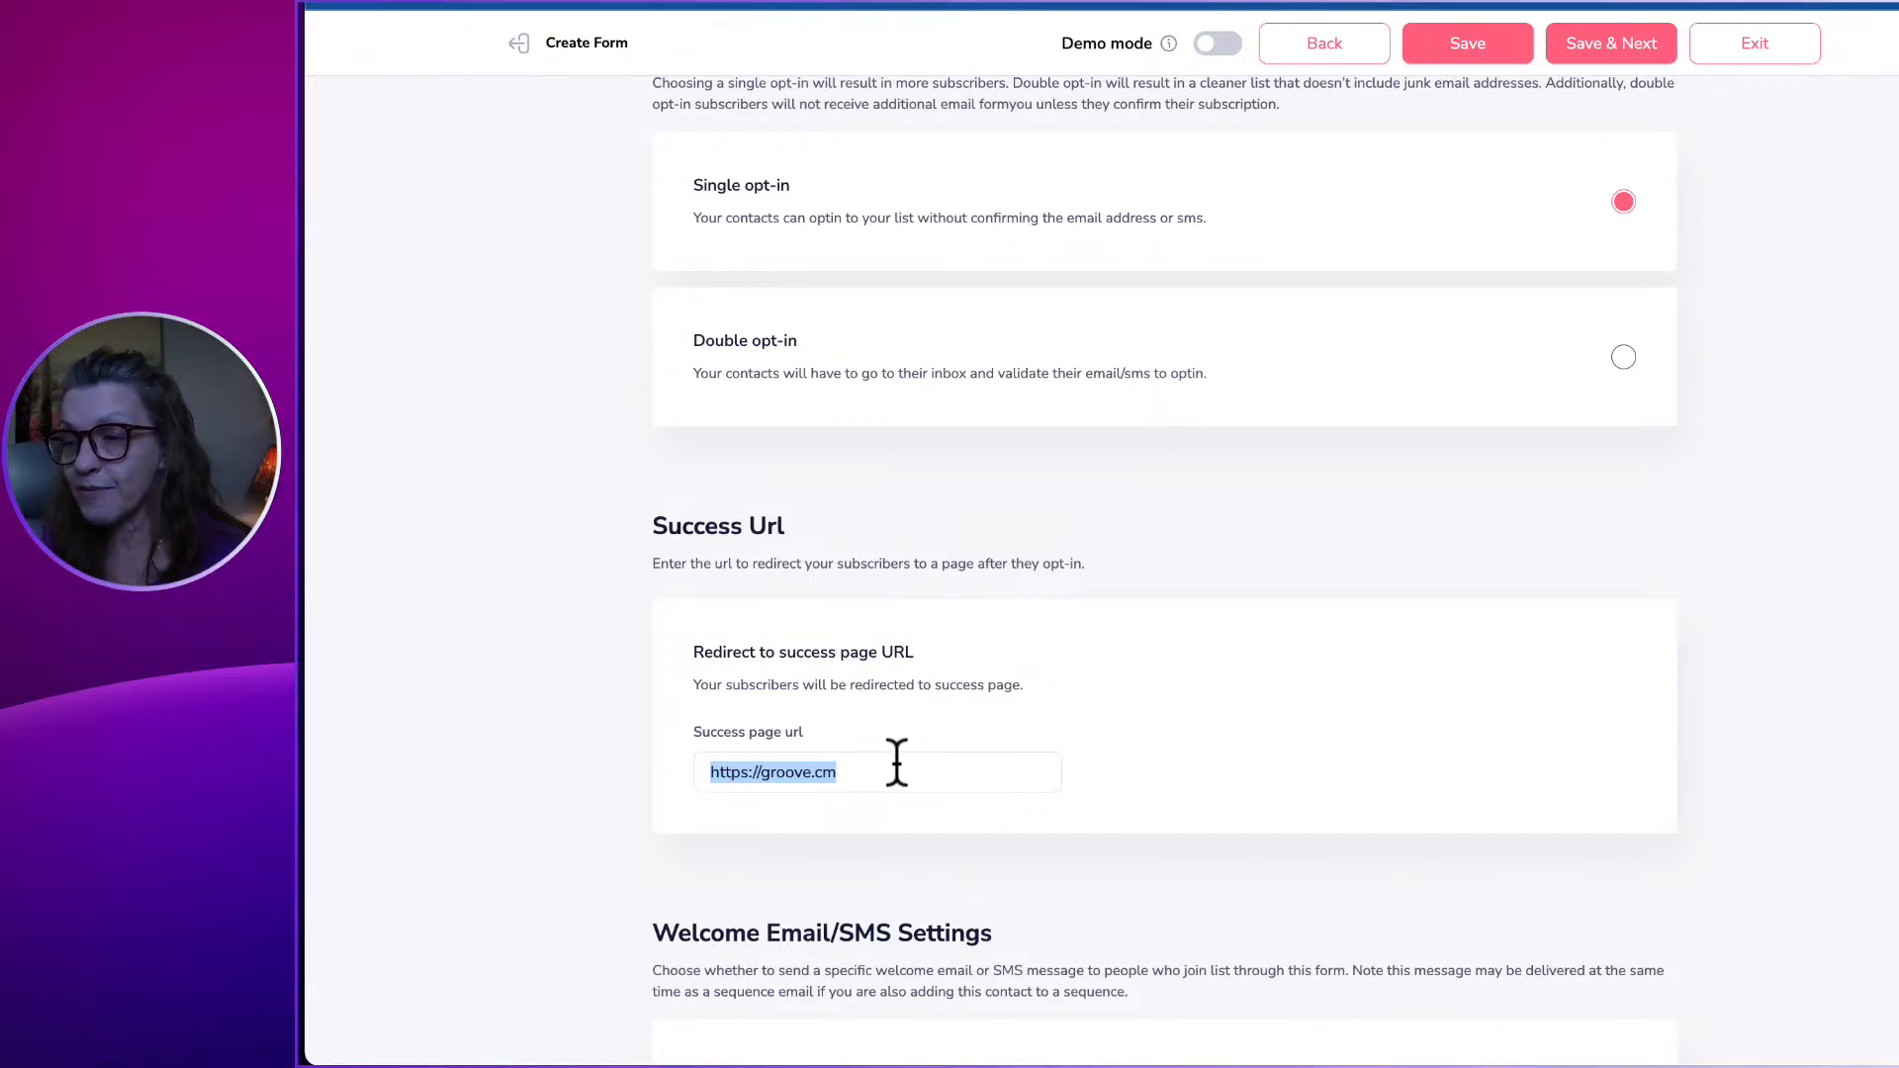
left_click(896, 763)
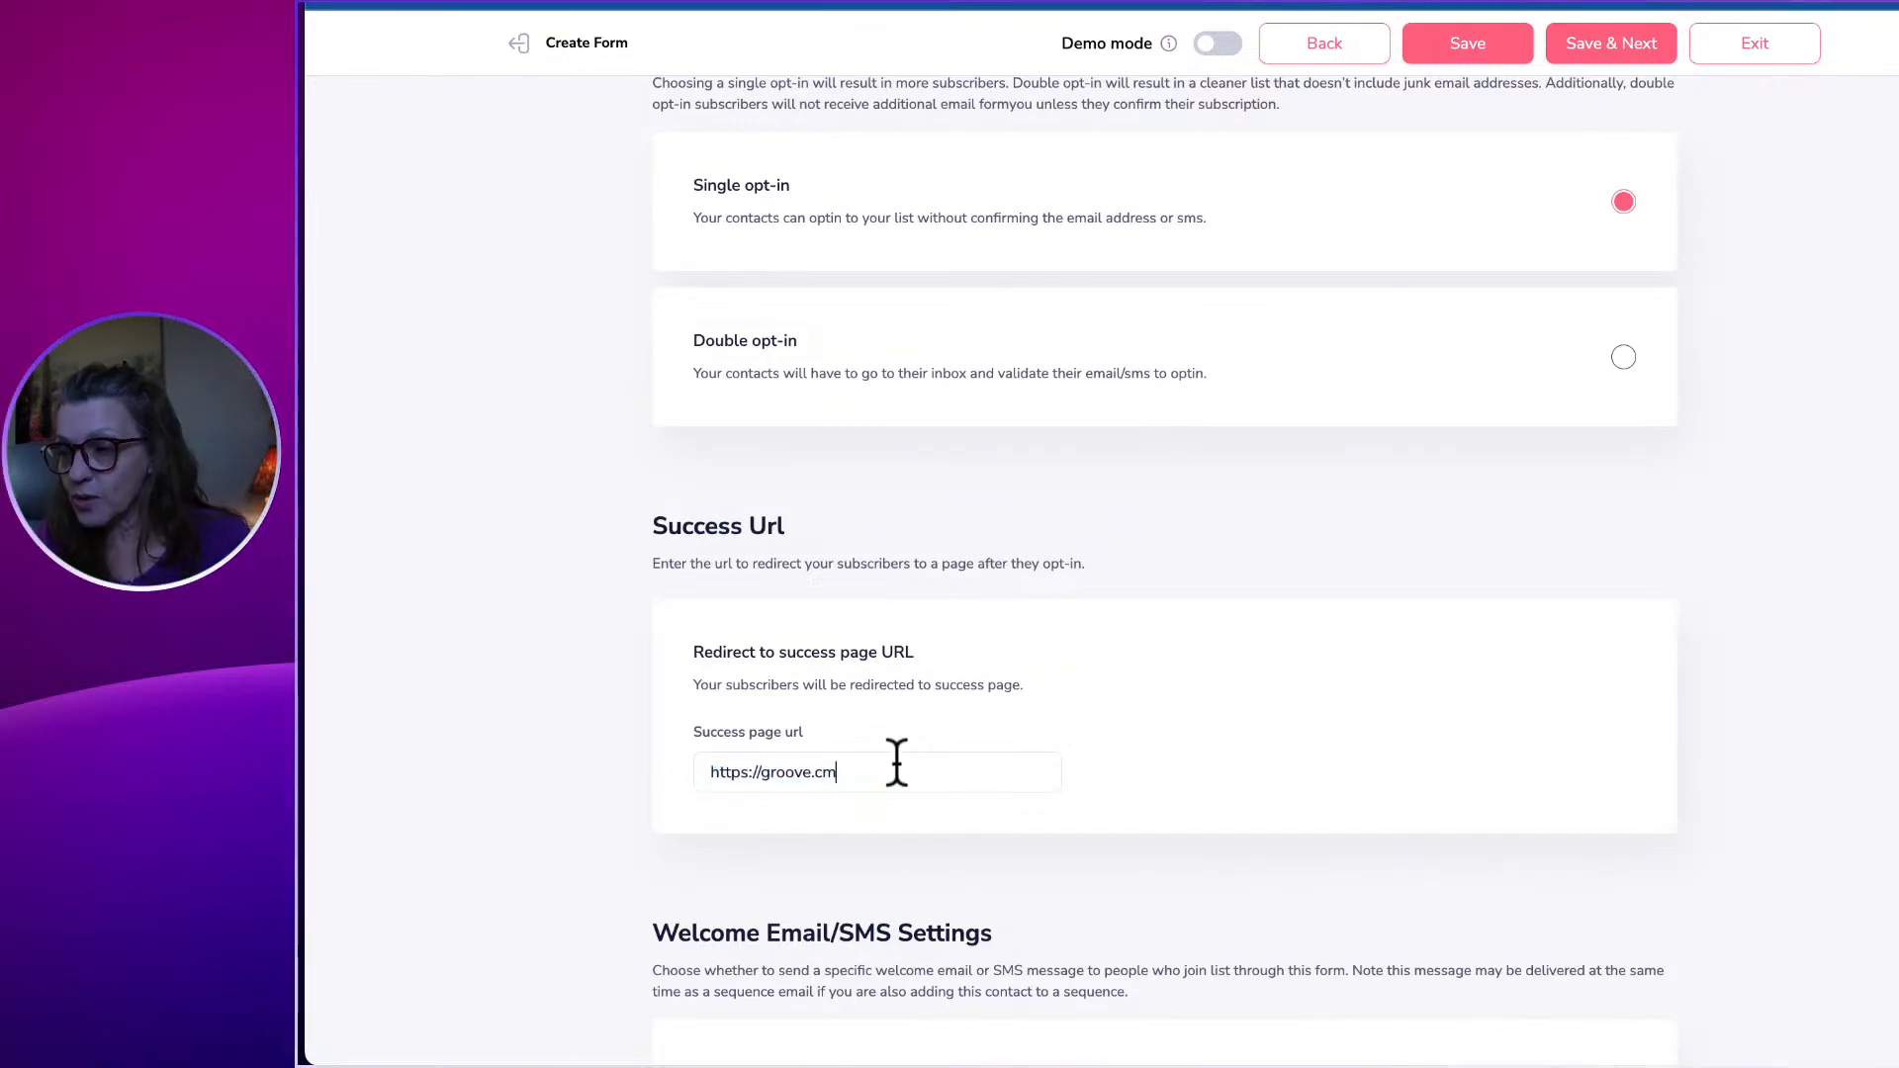
key("BackSpace")
key("BackSpace")
key("BackSpace")
key("BackSpace")
key("BackSpace")
key("BackSpace")
key("BackSpace")
key("BackSpace")
key("BackSpace")
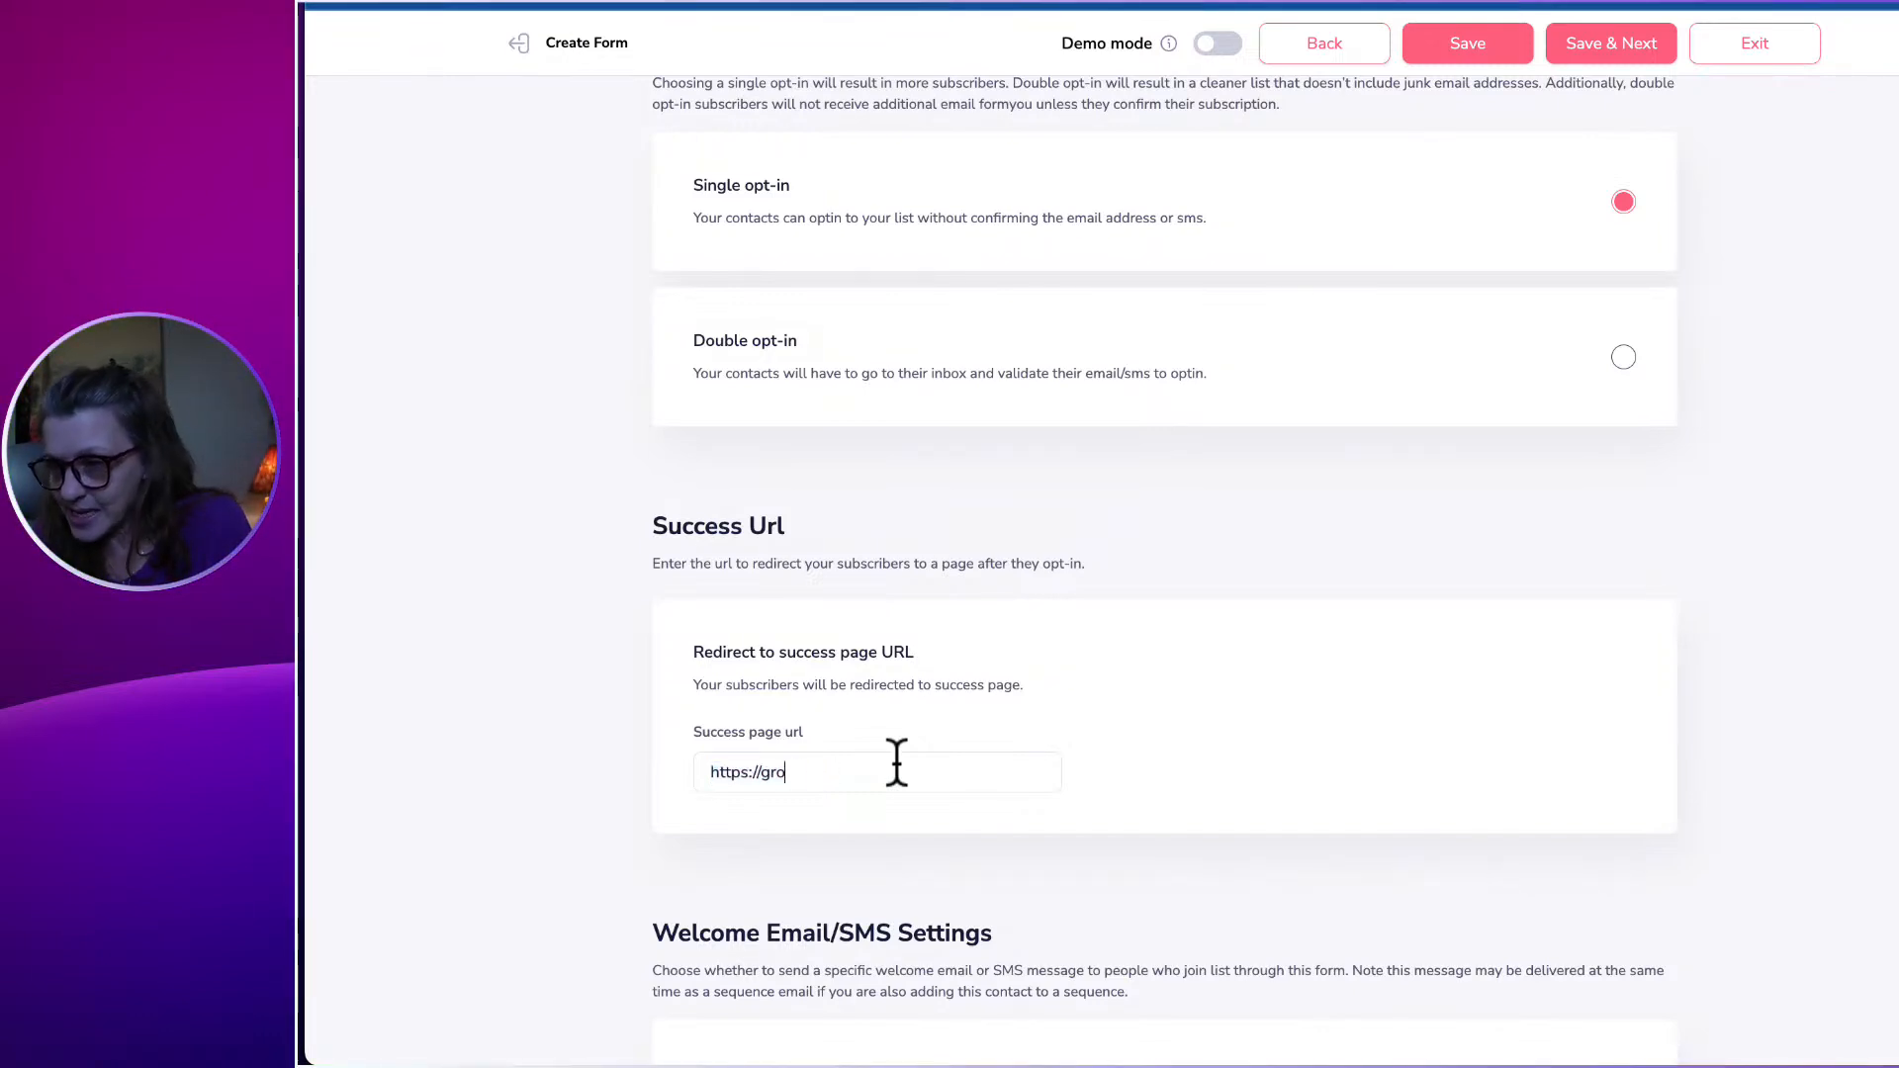
type("kudos")
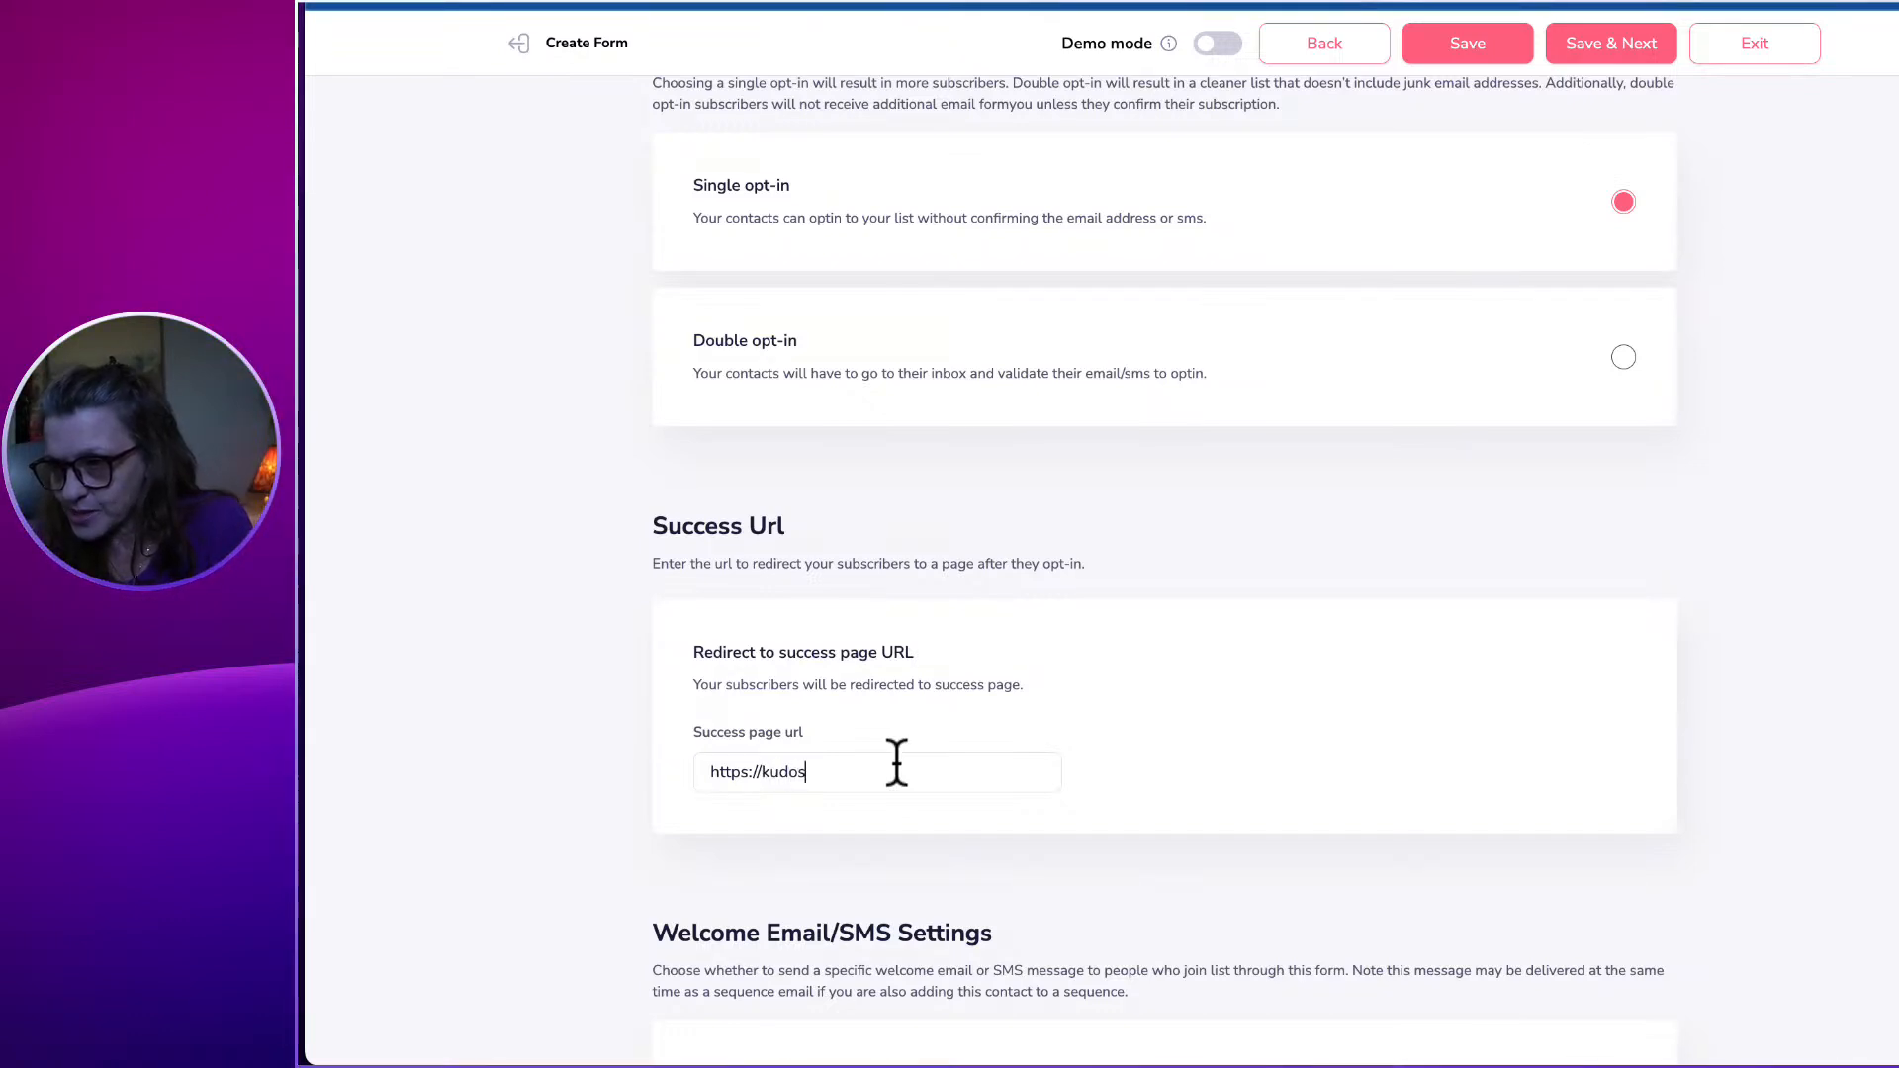
type("spo")
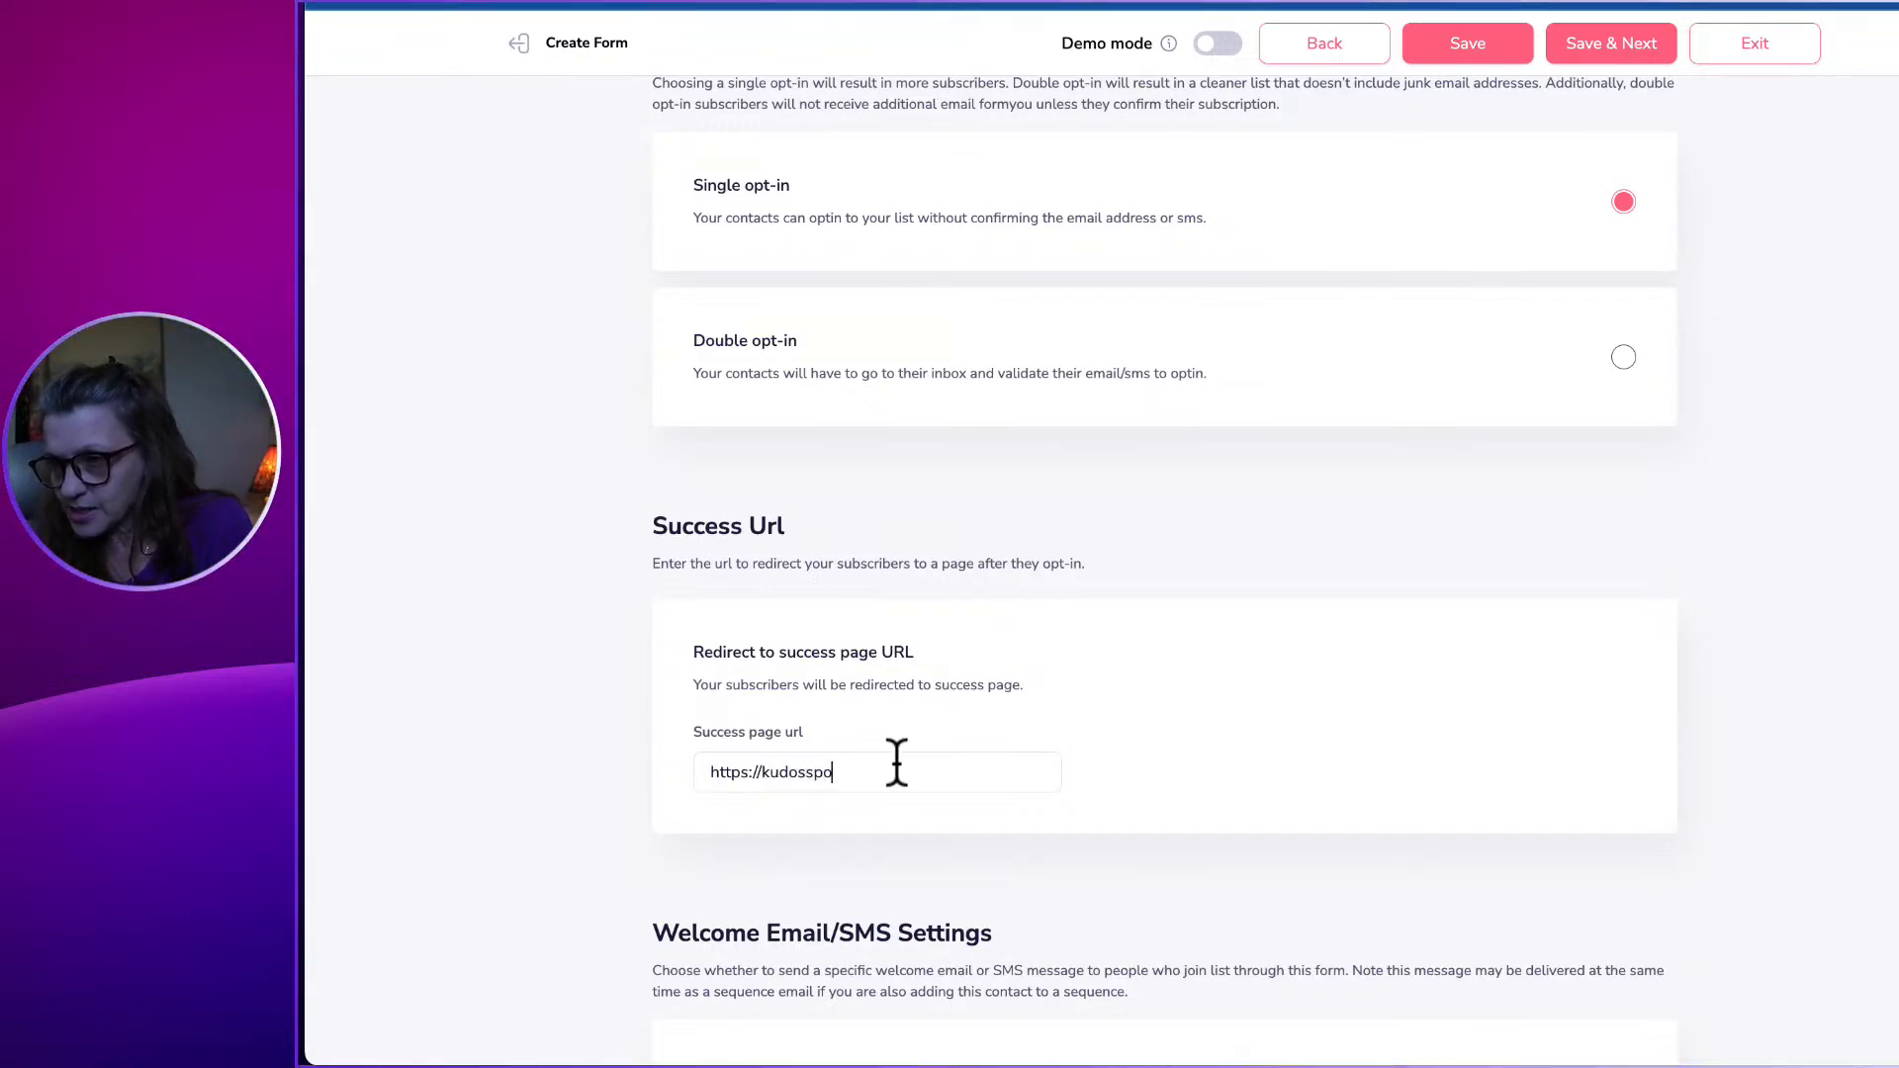
type("tlight.com/t")
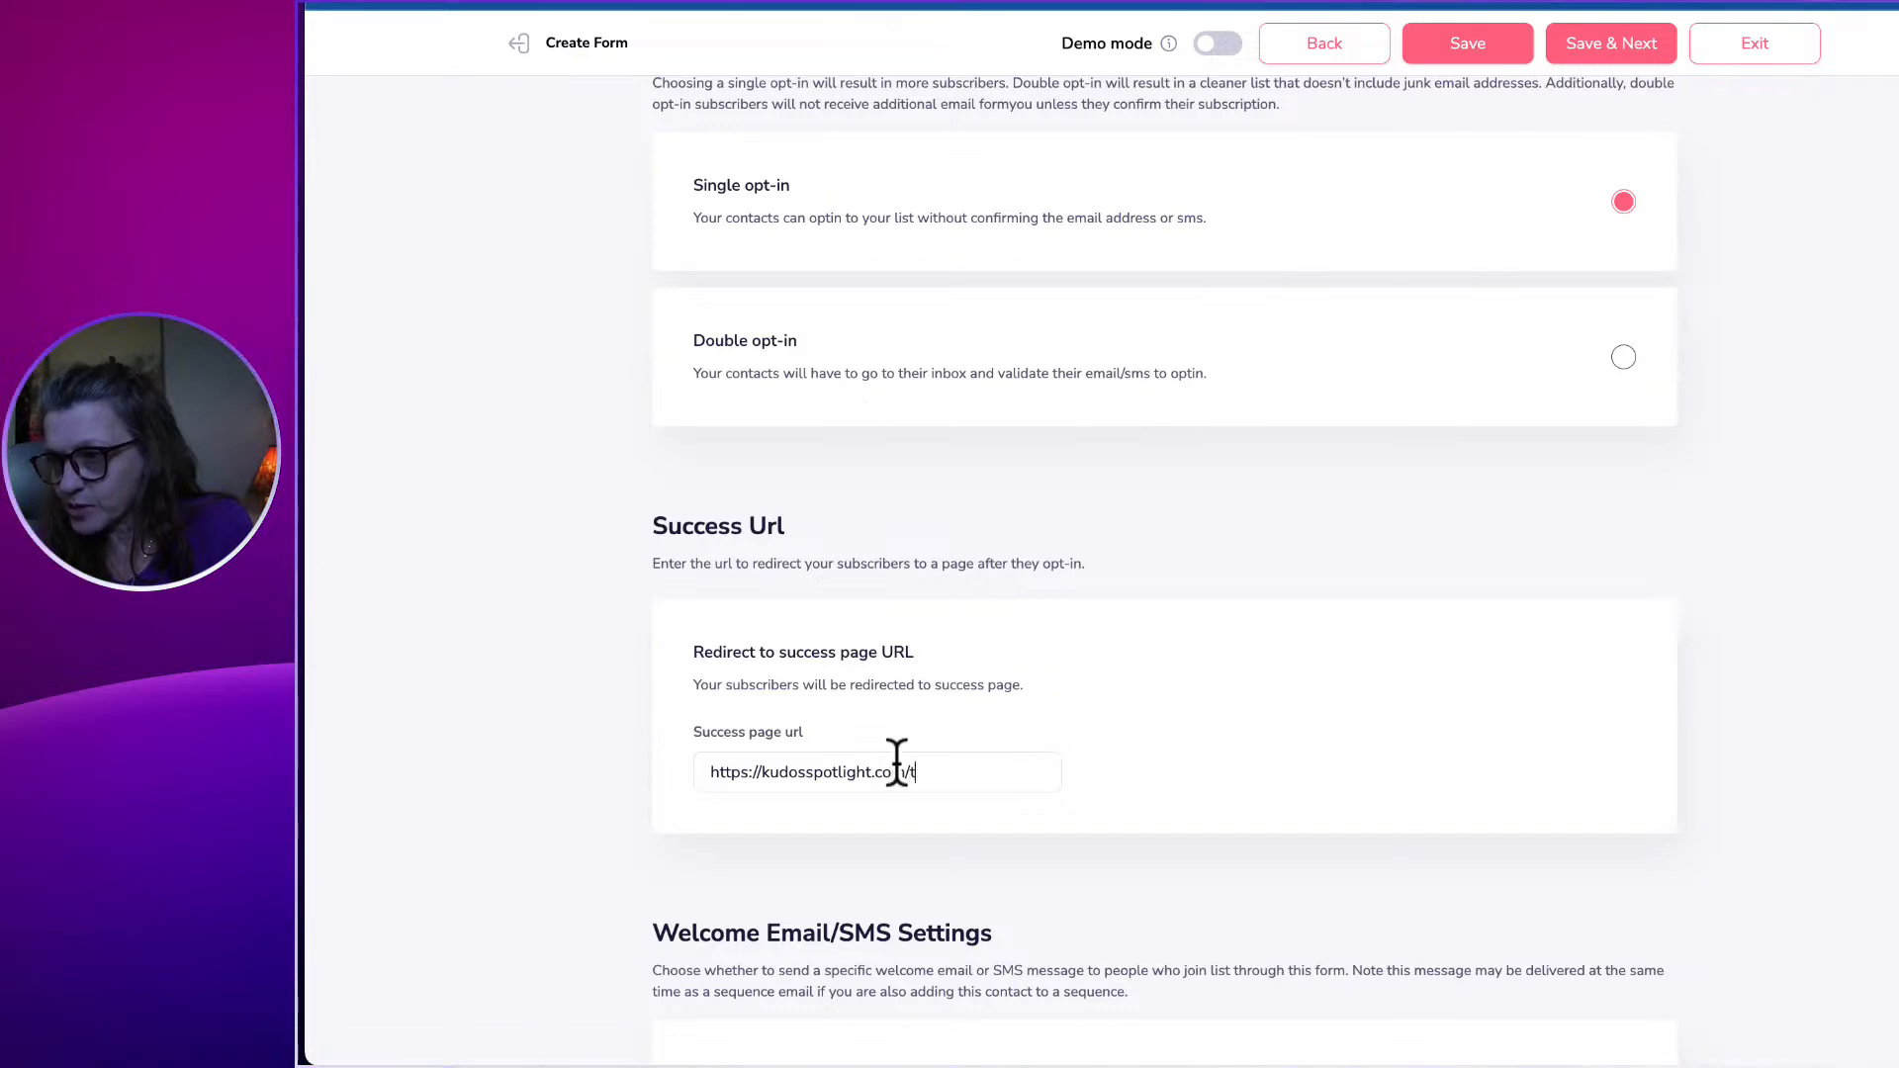
type("hankyou")
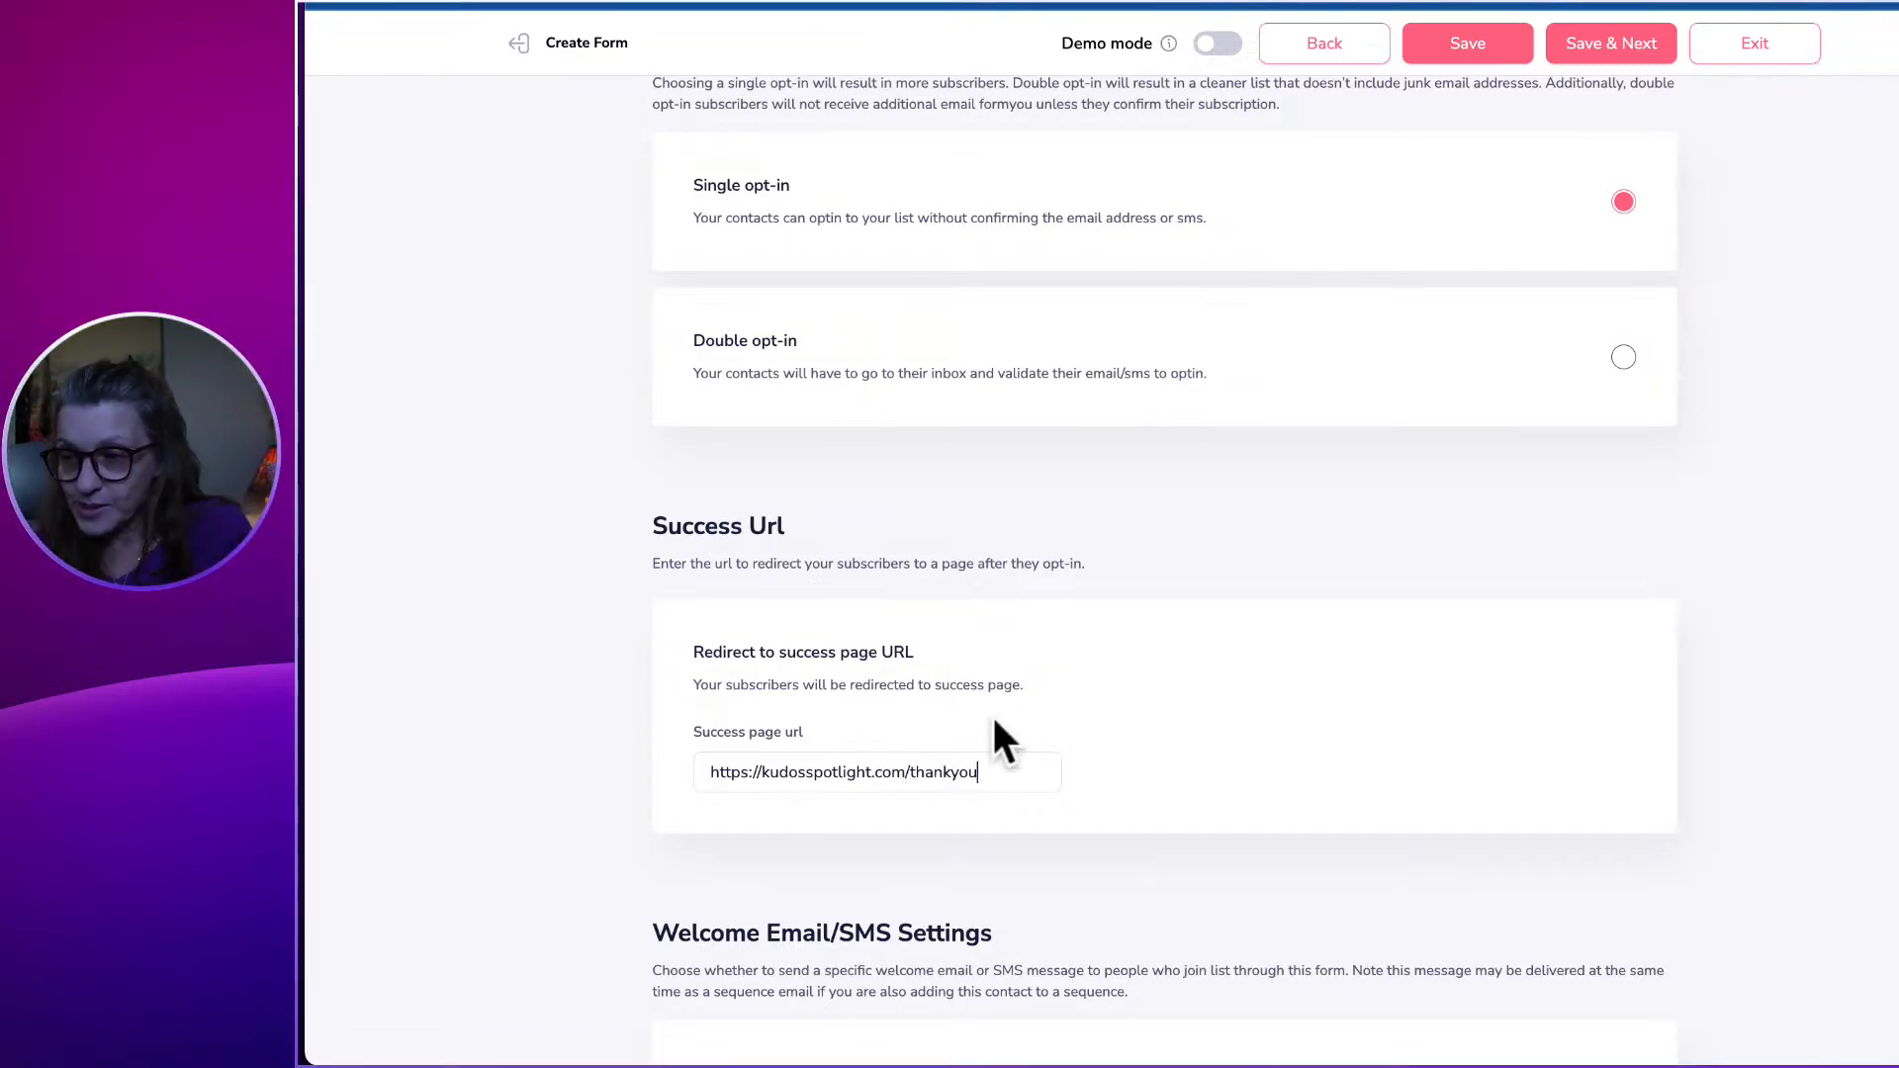
scroll(1264, 757, "down", 1)
scroll(1265, 758, "down", 1)
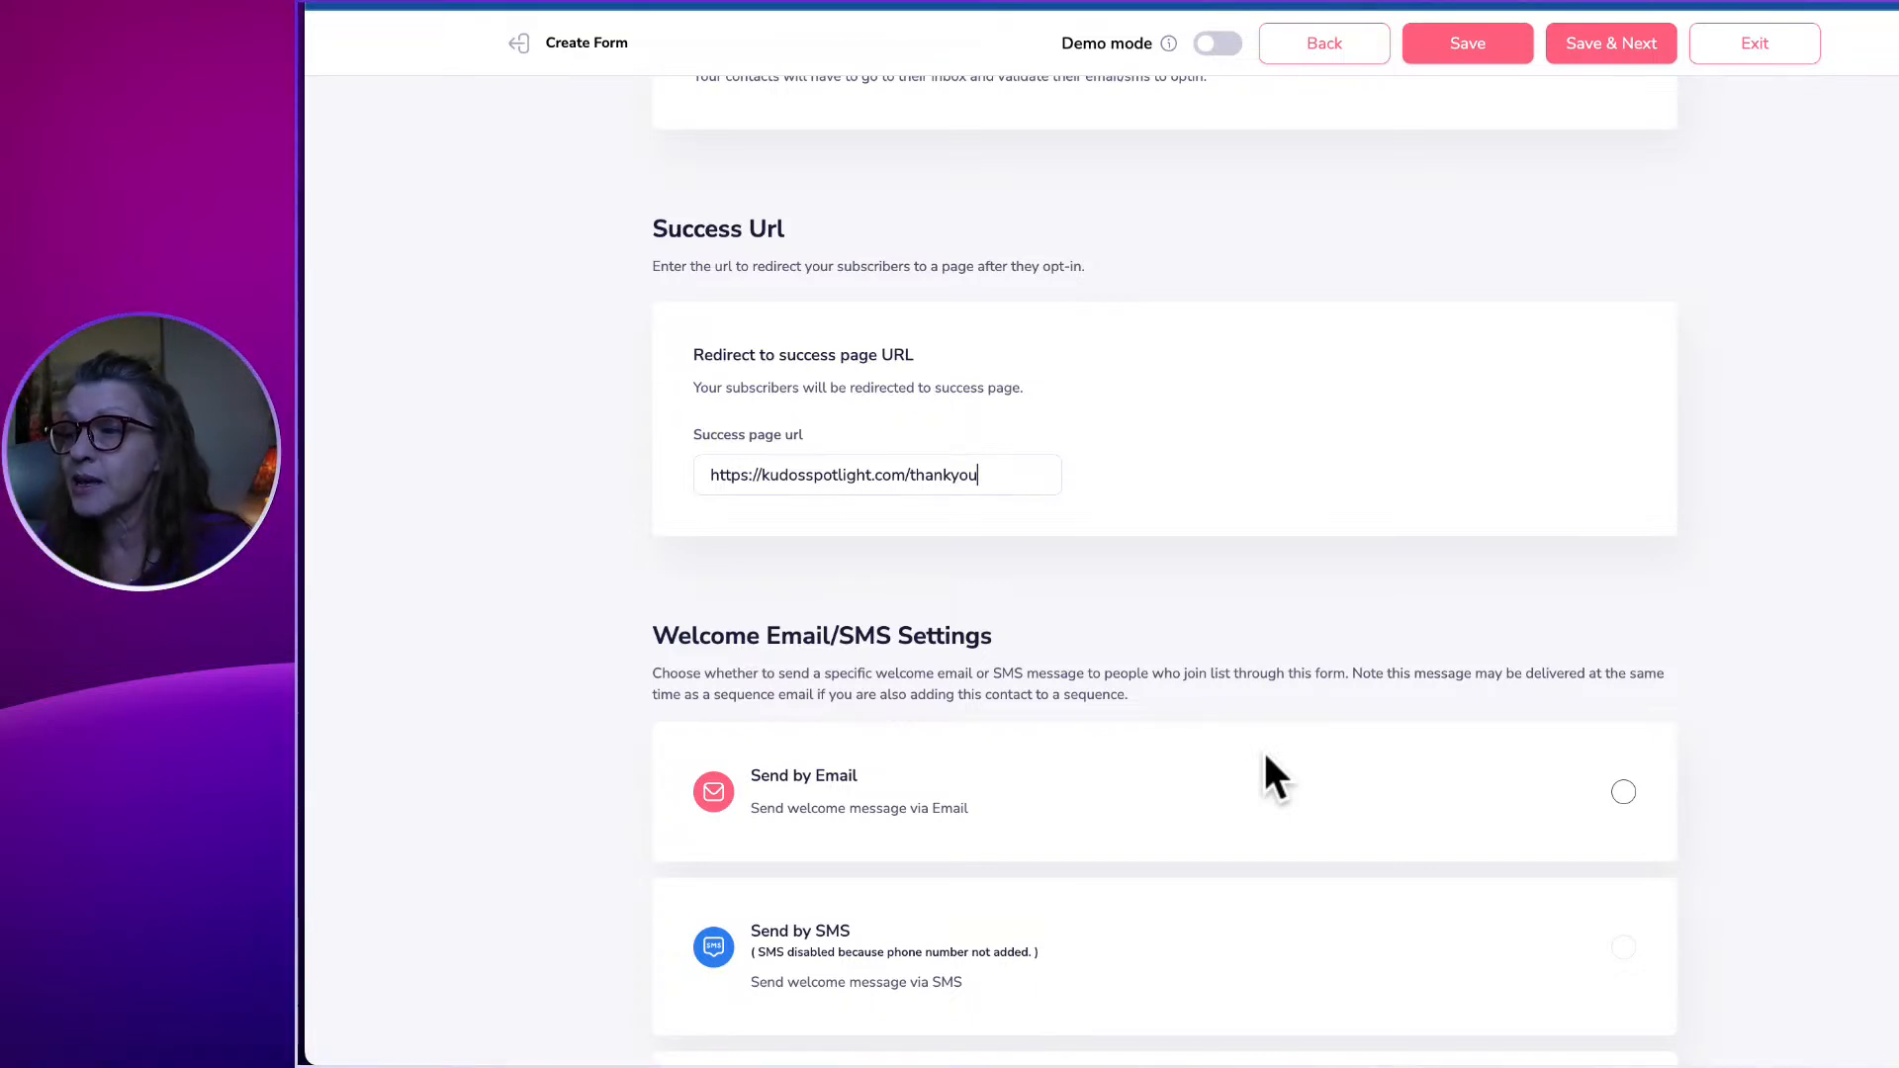
Enable sending a welcome message by email, with the subject 'testing'.
left_click(798, 813)
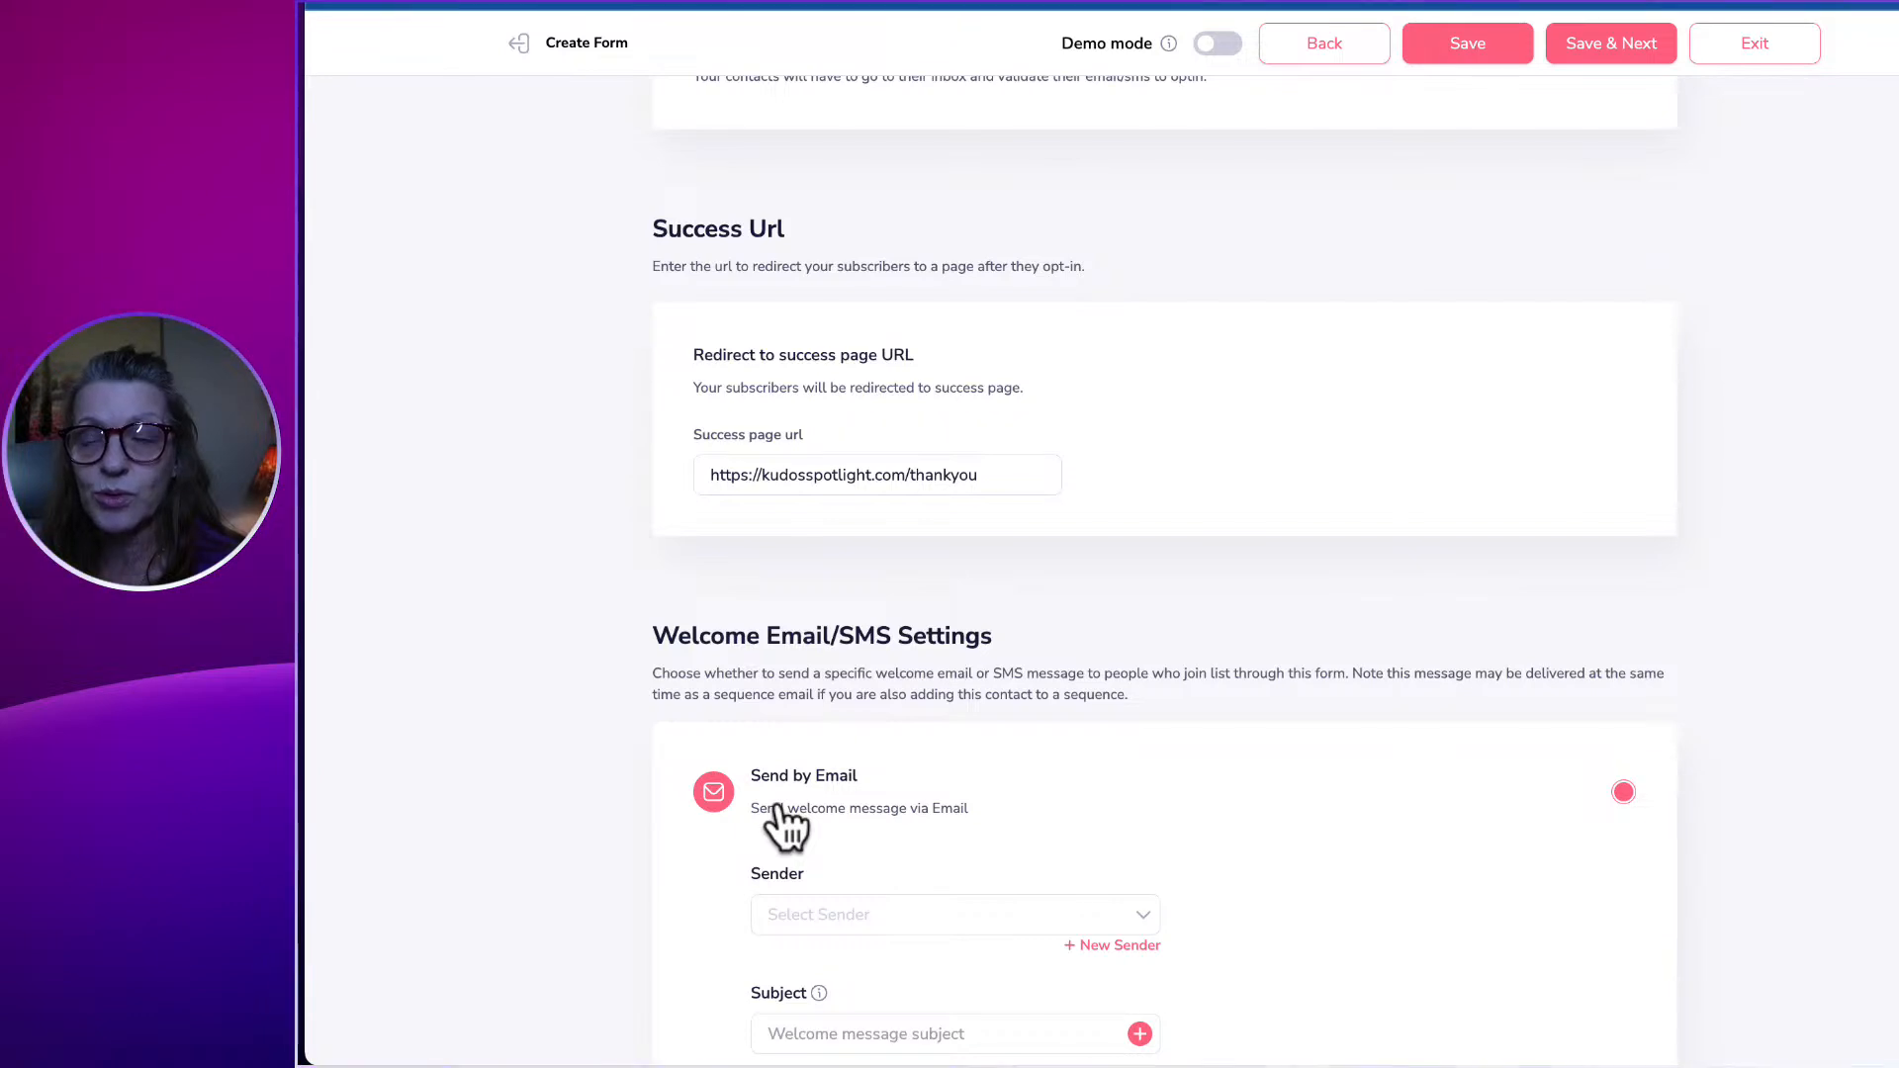
scroll(841, 823, "down", 2)
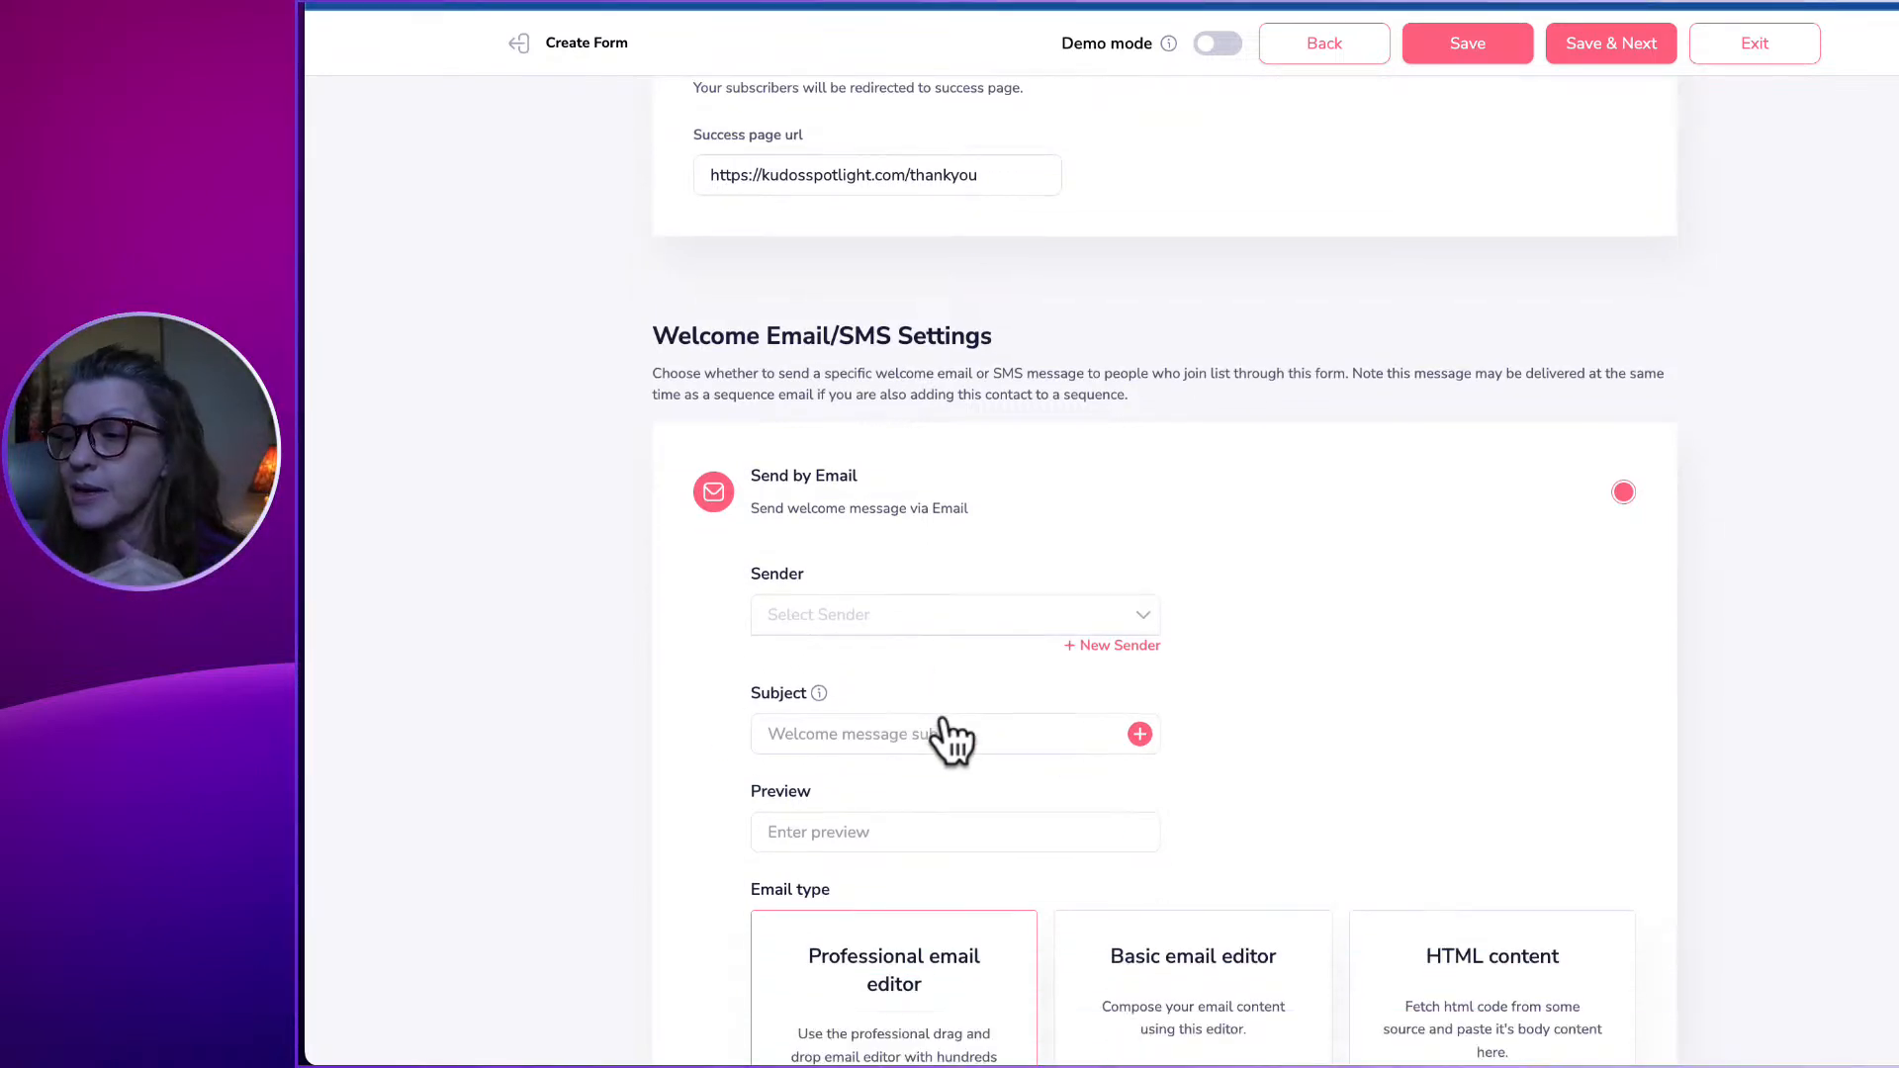
scroll(953, 746, "down", 3)
scroll(1137, 840, "down", 2)
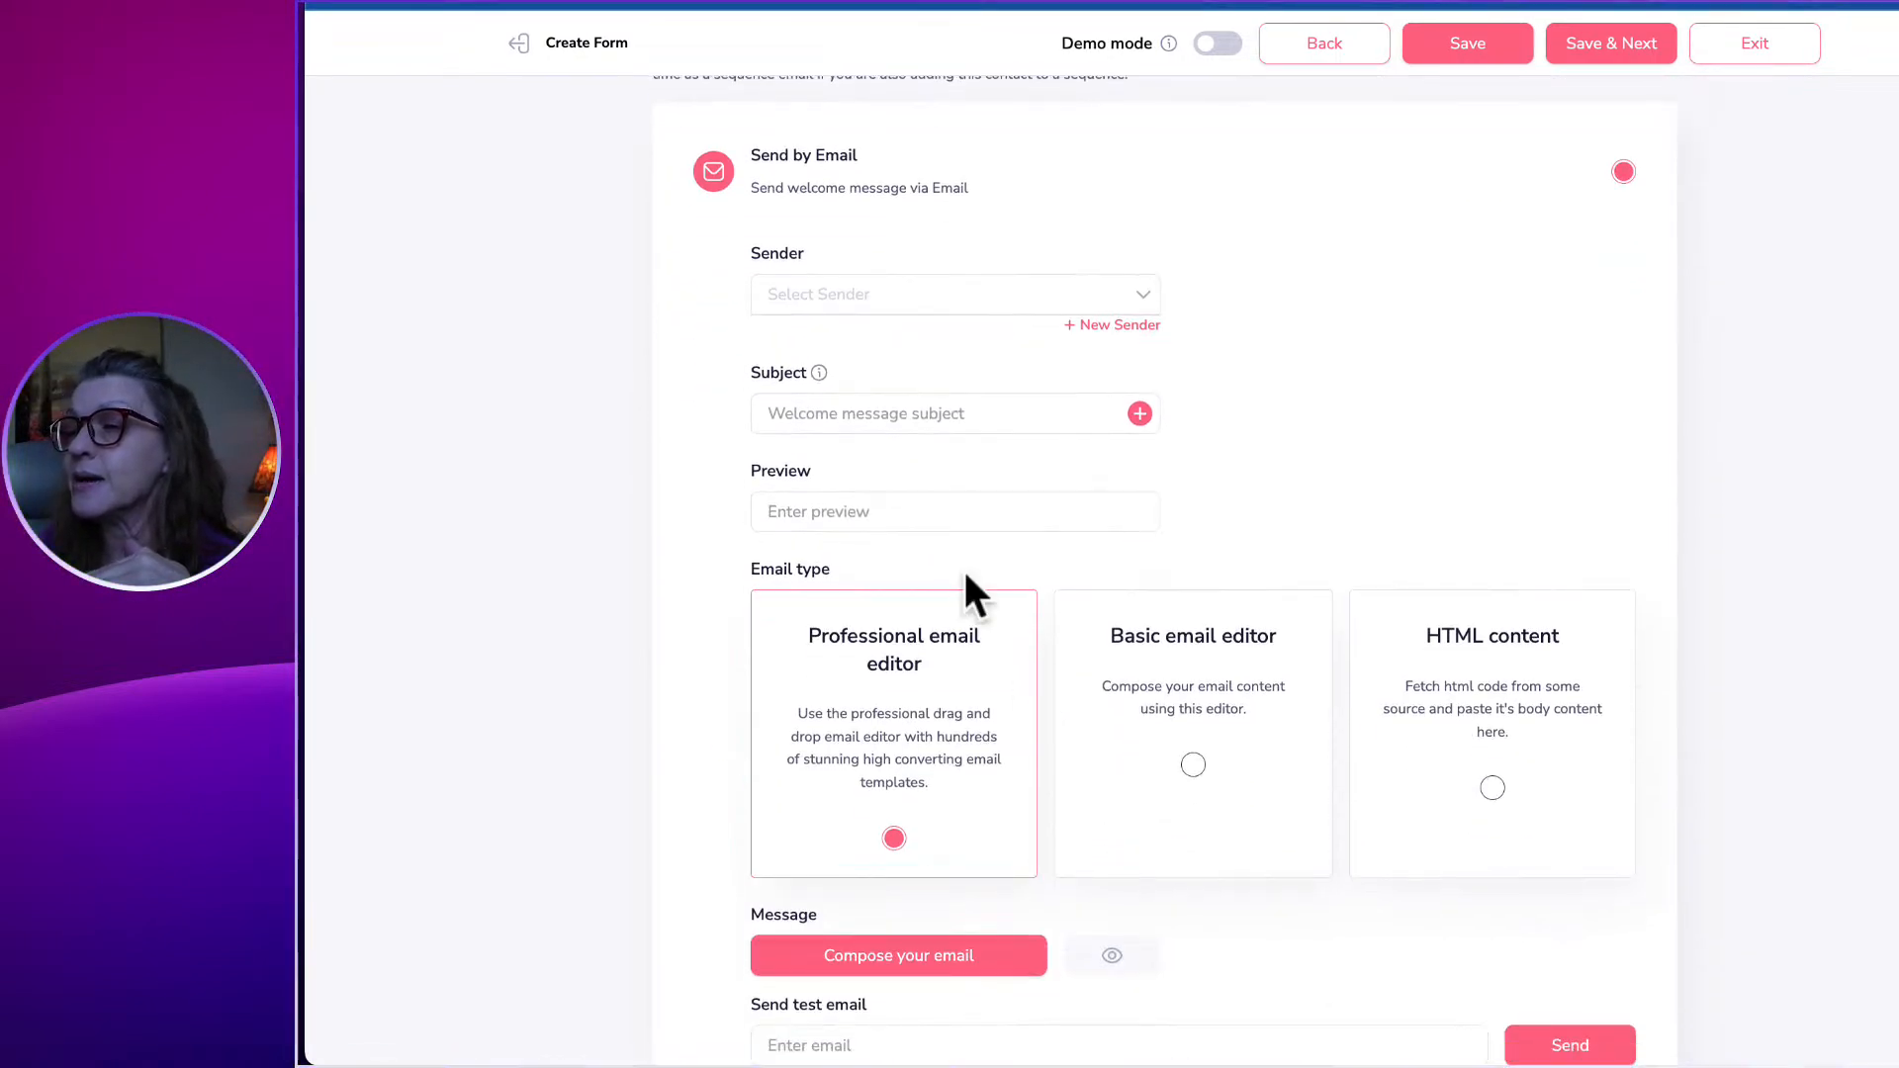
left_click(886, 411)
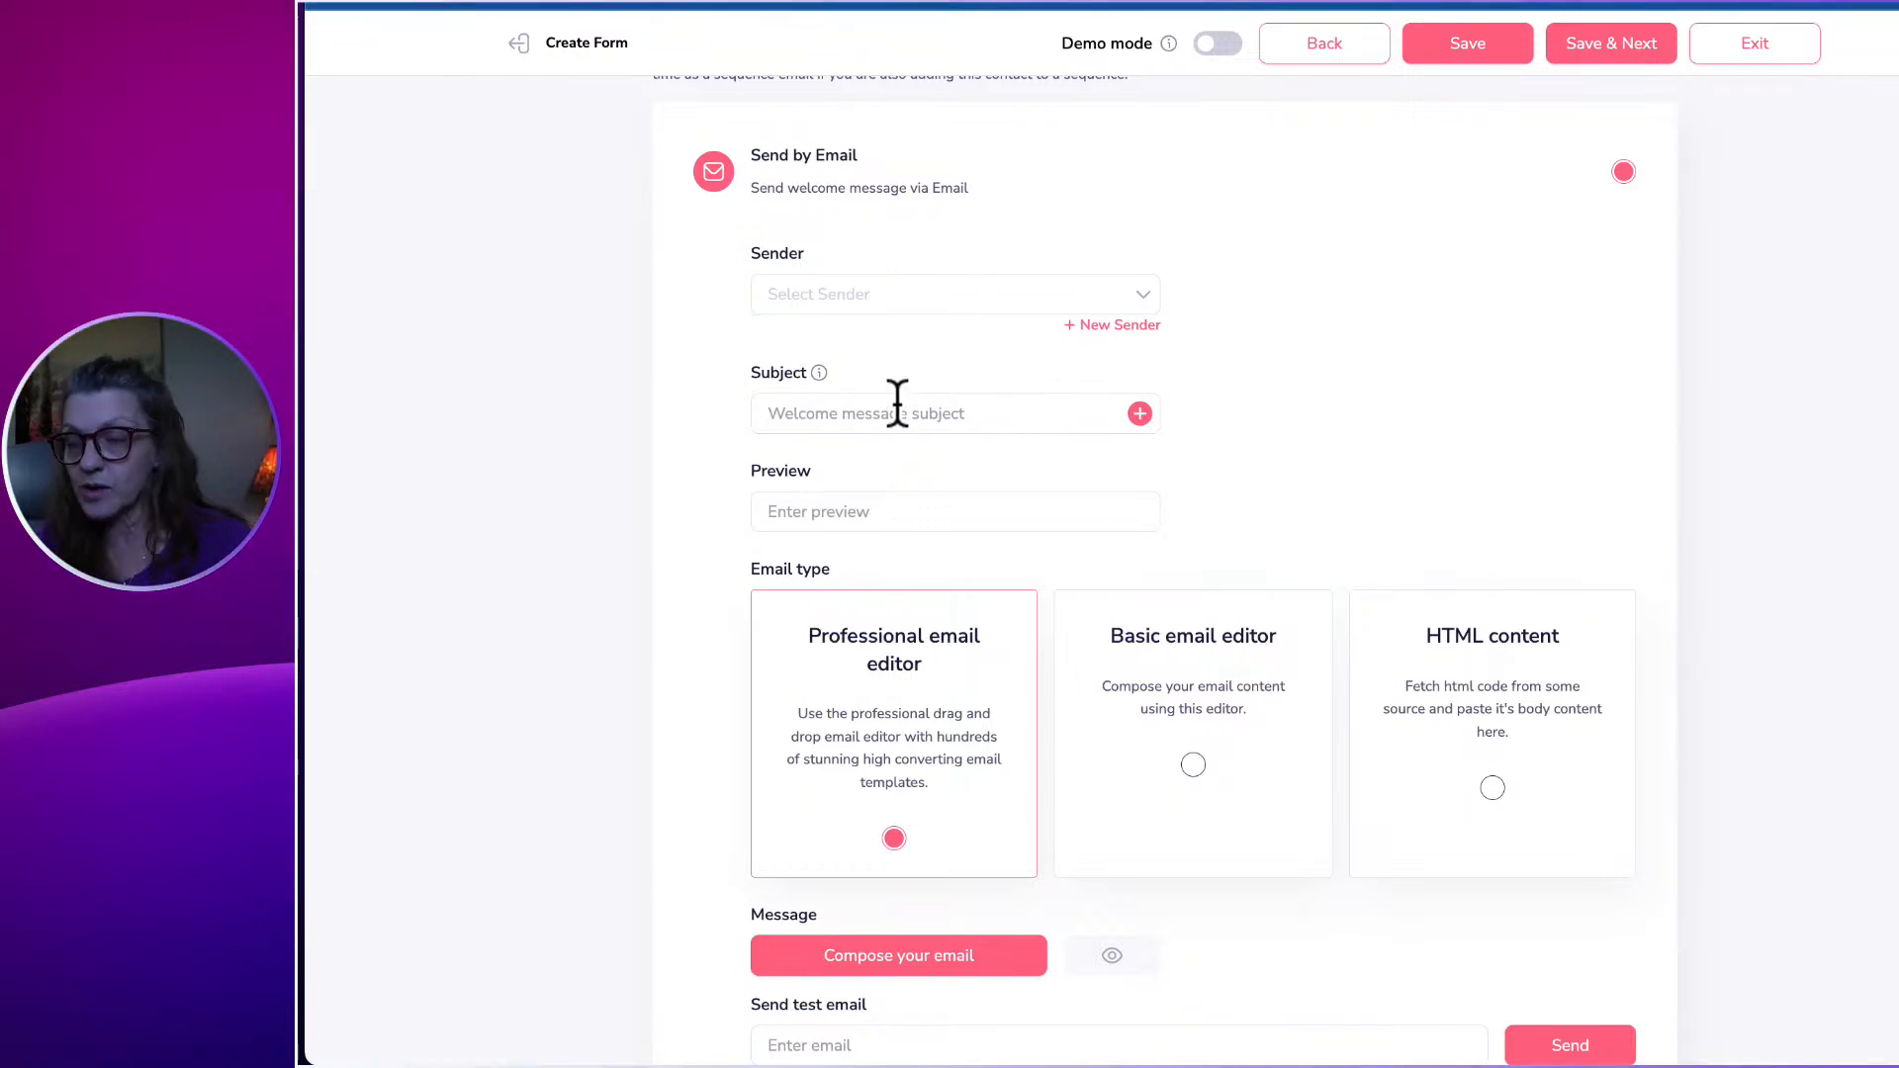
type("testing")
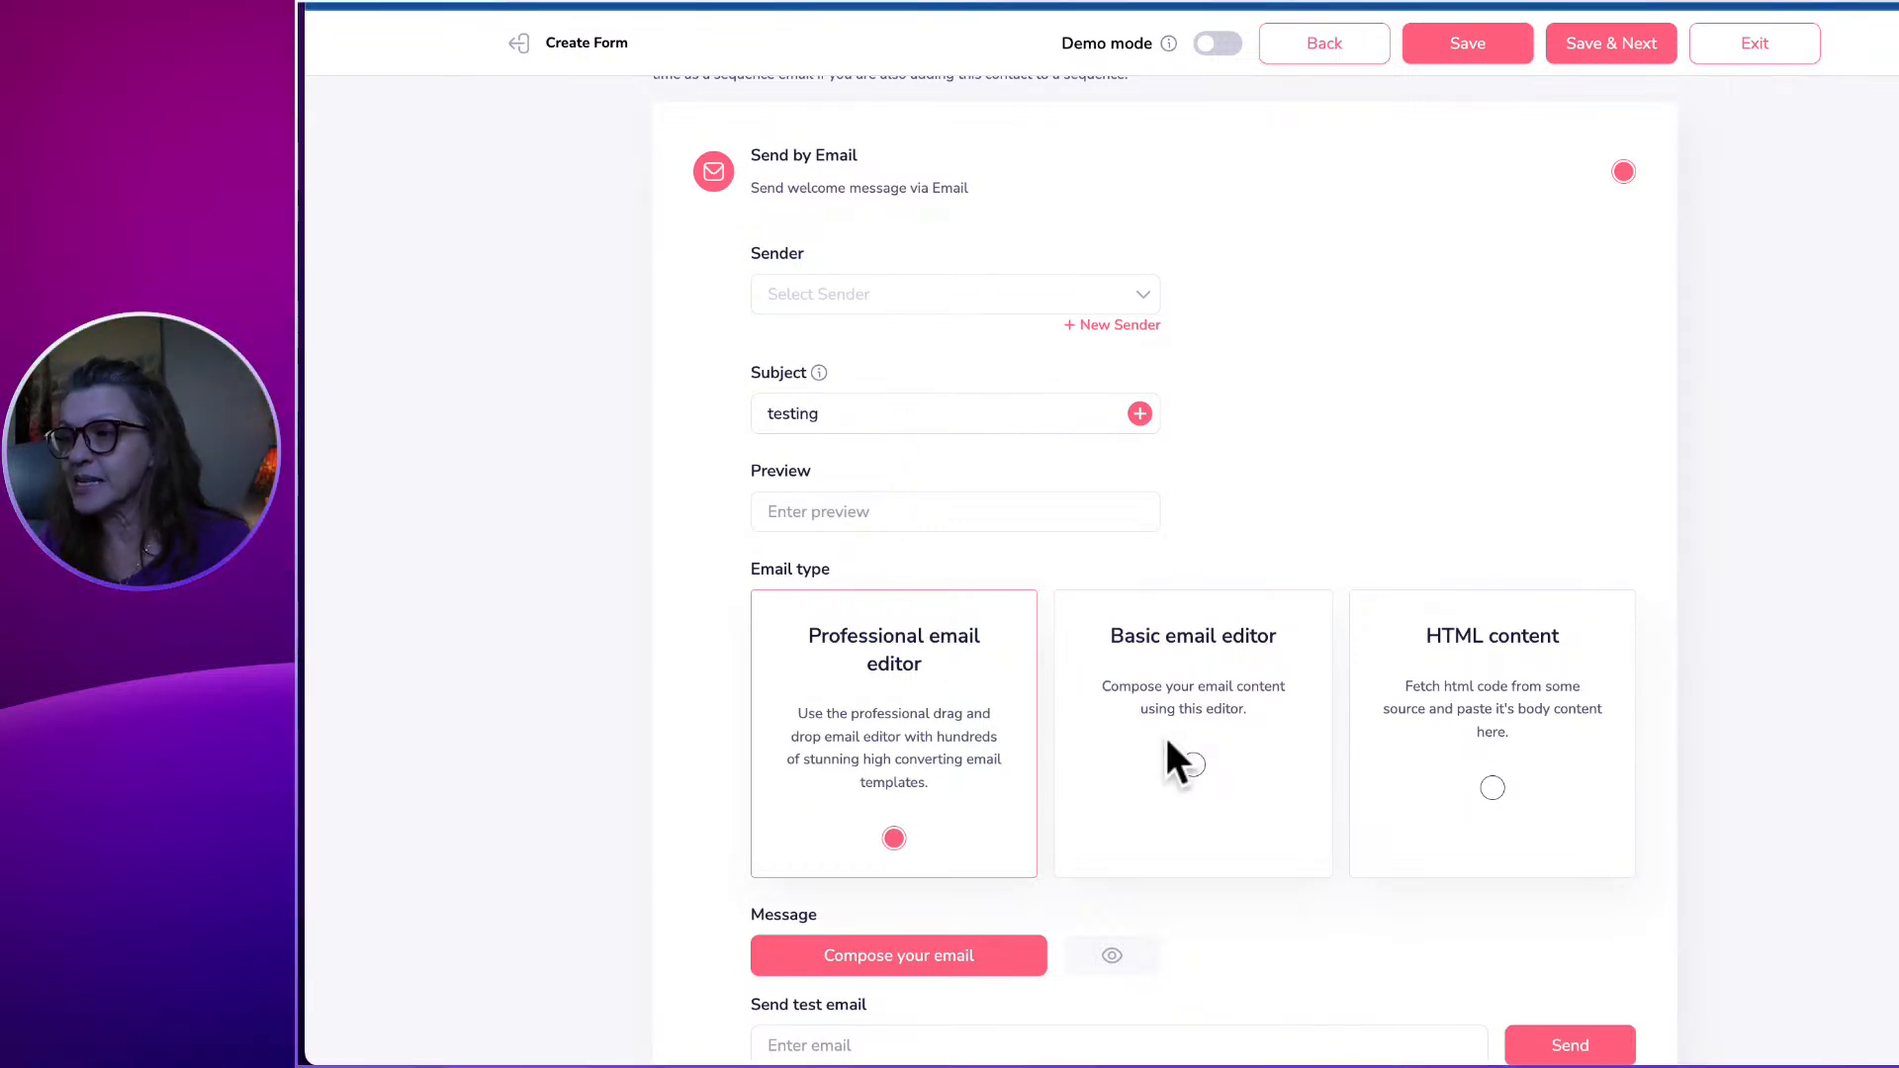
In the basic editor, write 'Hey there {first_name}! Thanks for signing up!' as the message.
left_click(1192, 764)
scroll(1088, 791, "down", 3)
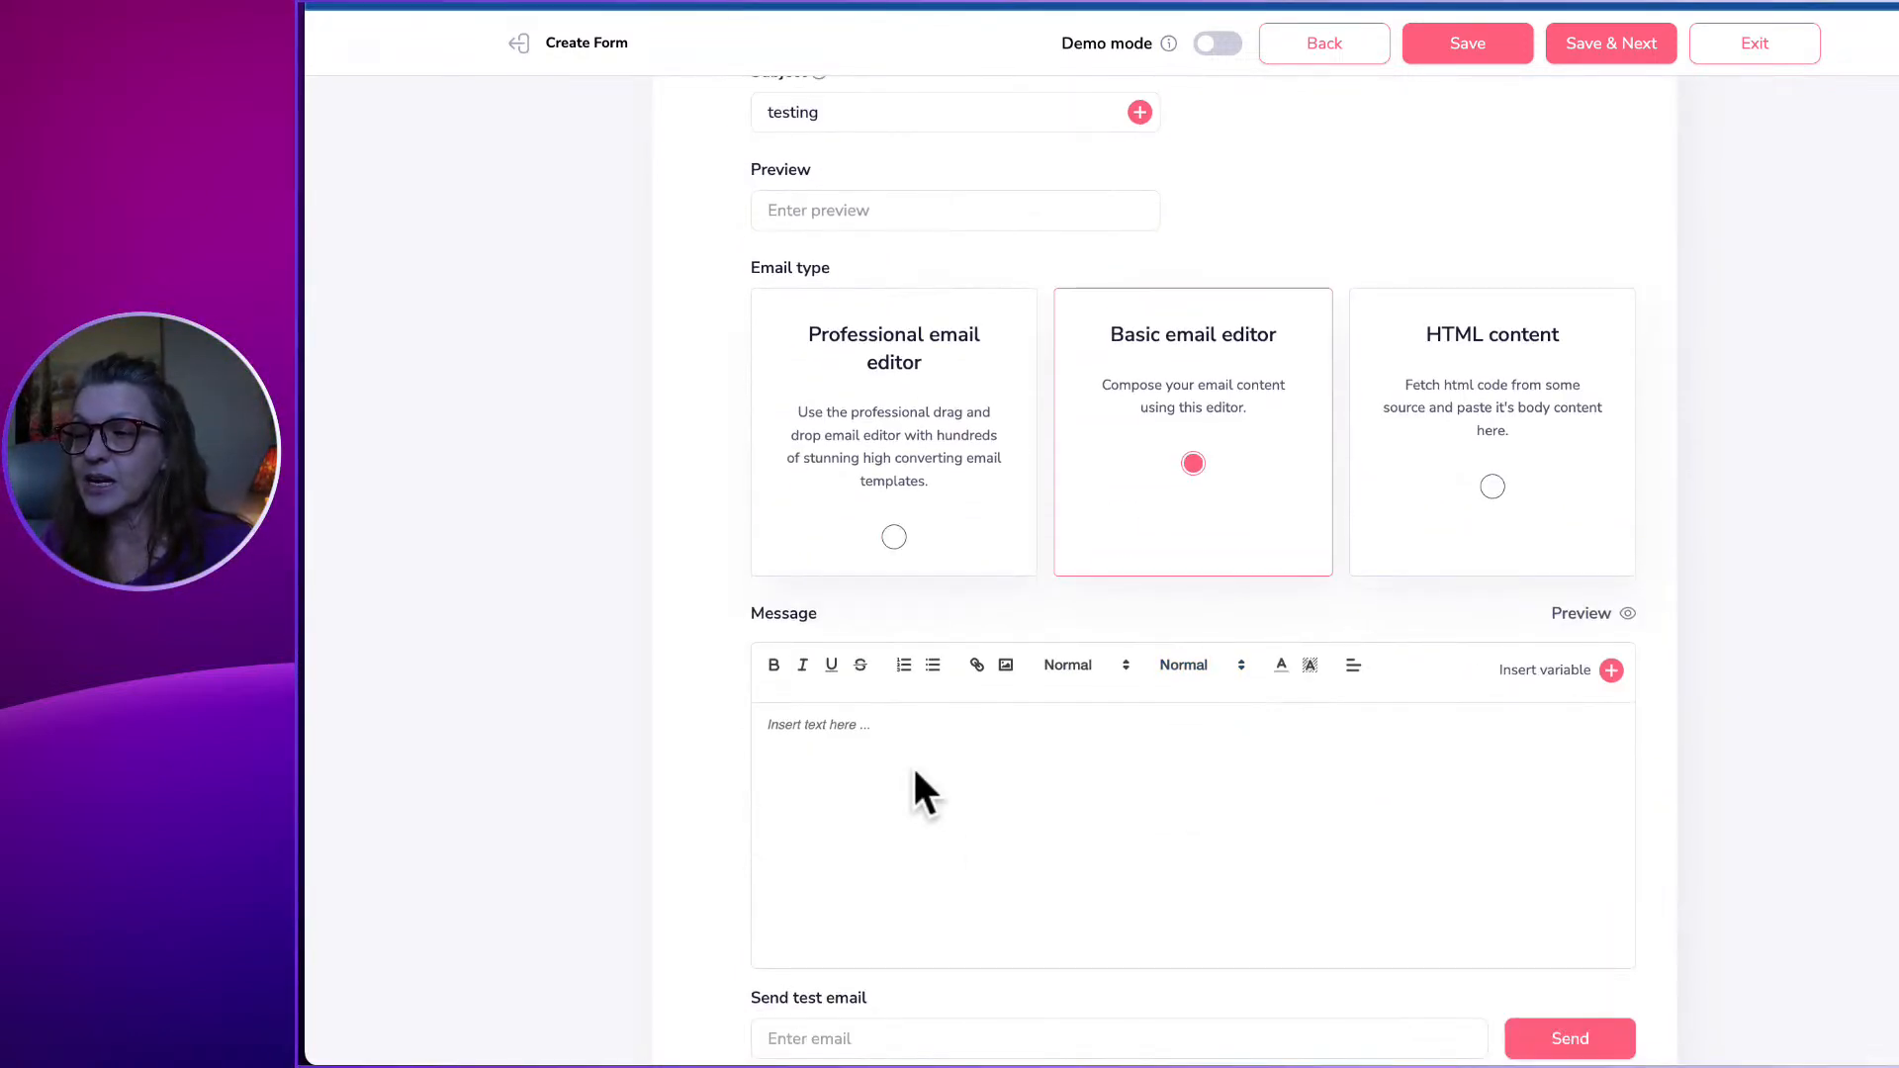
left_click(798, 747)
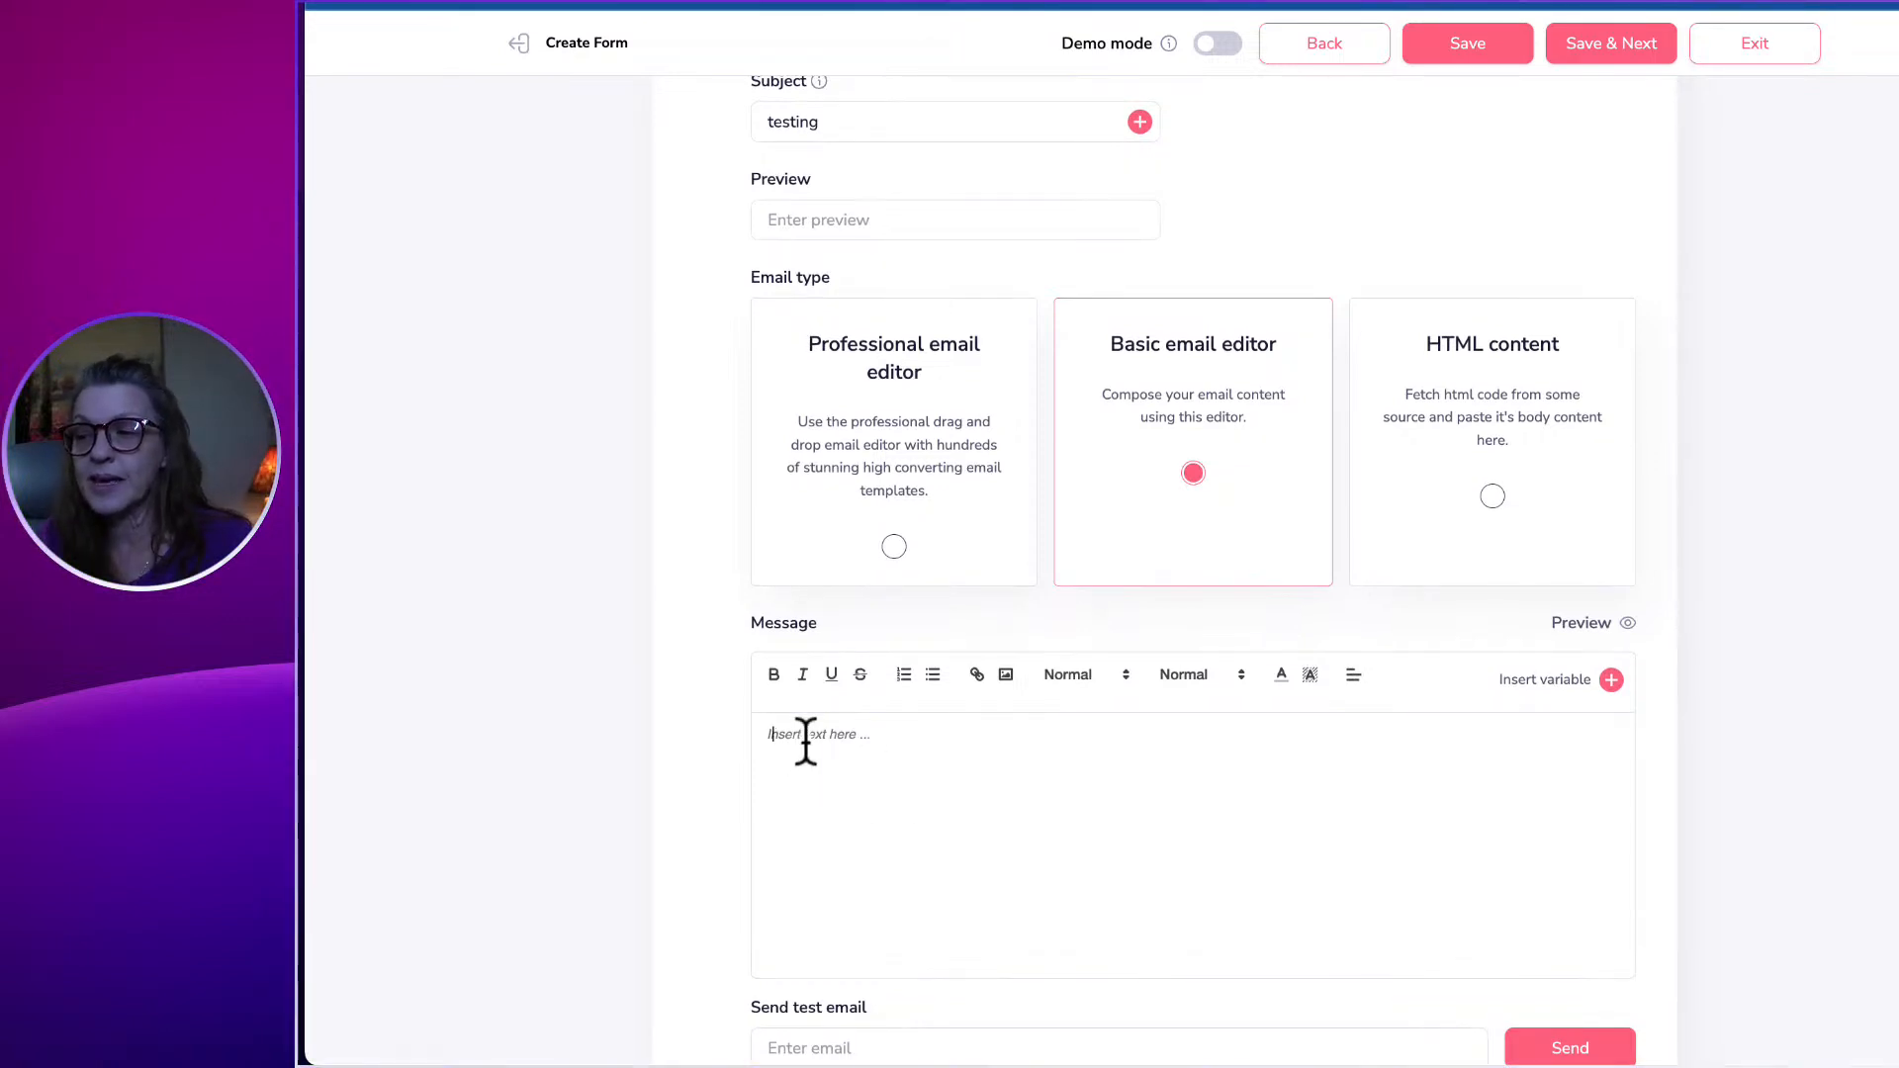
type("Hey there")
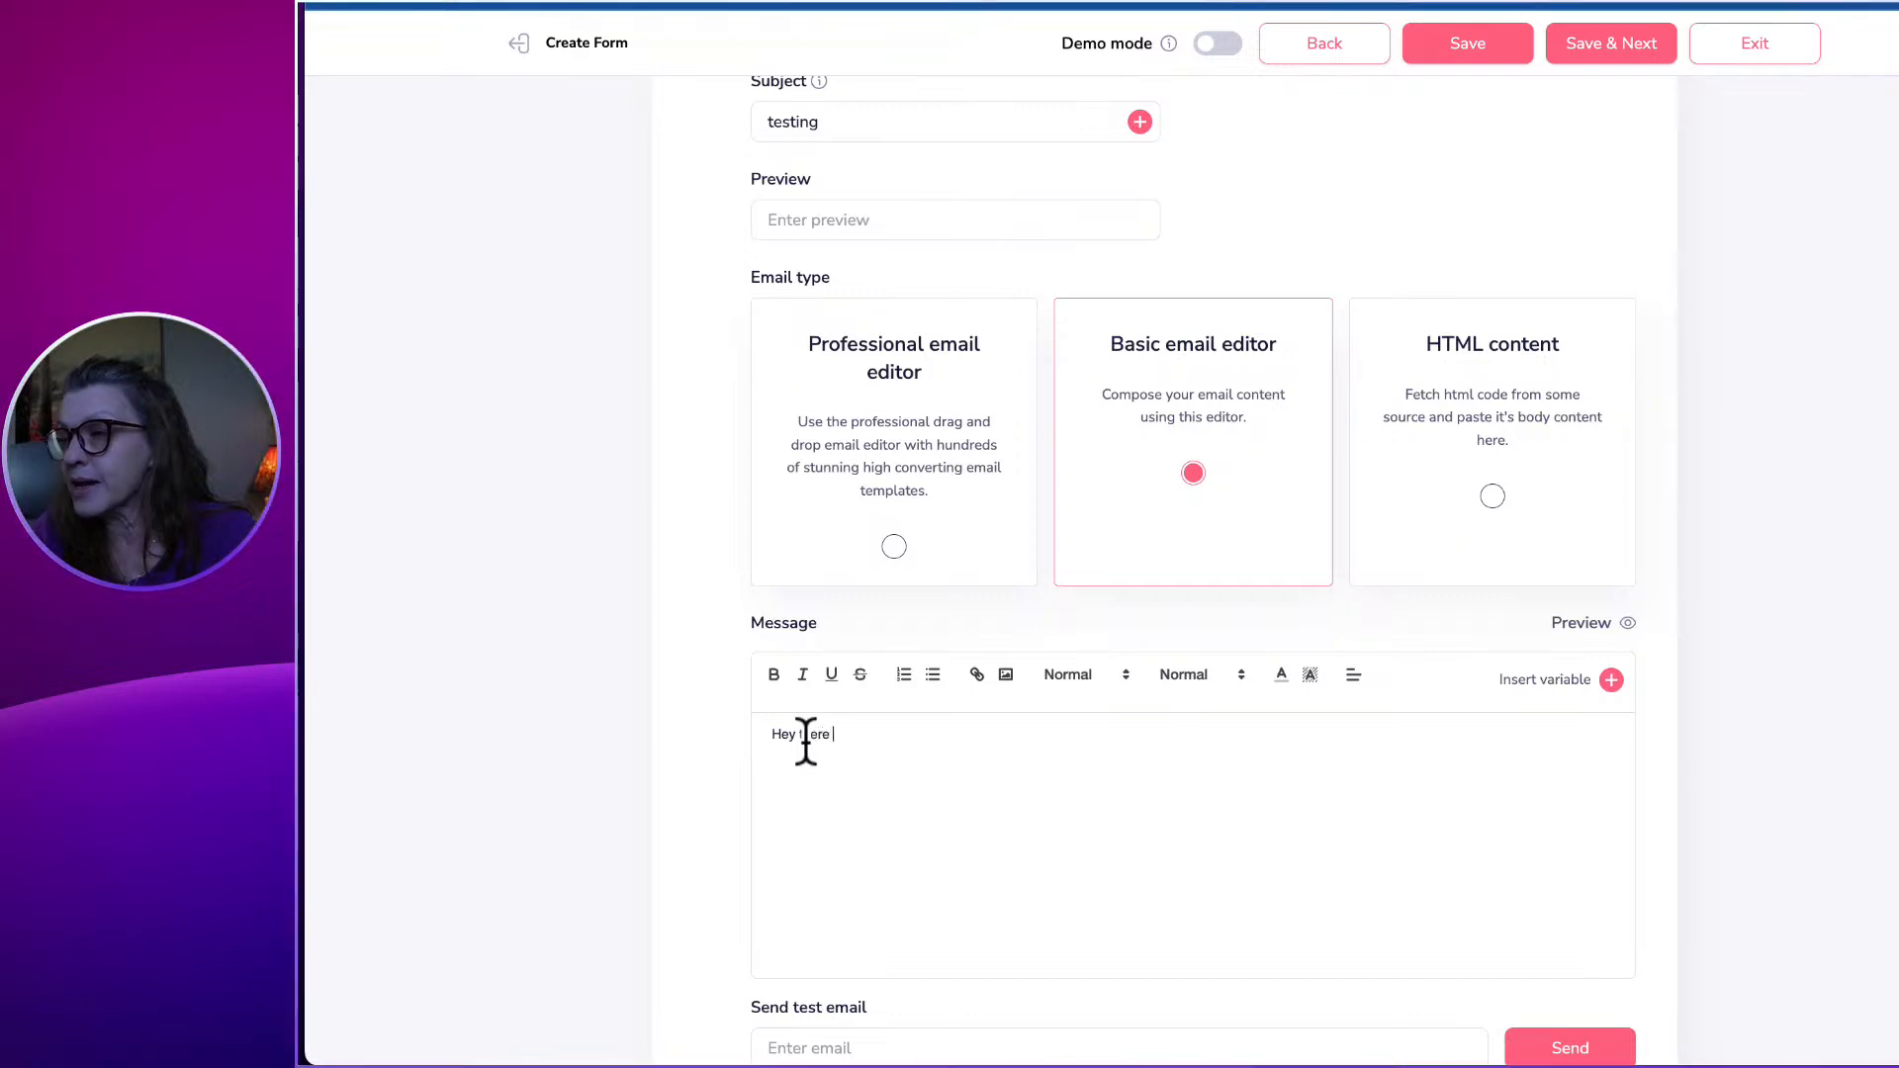
left_click(1611, 680)
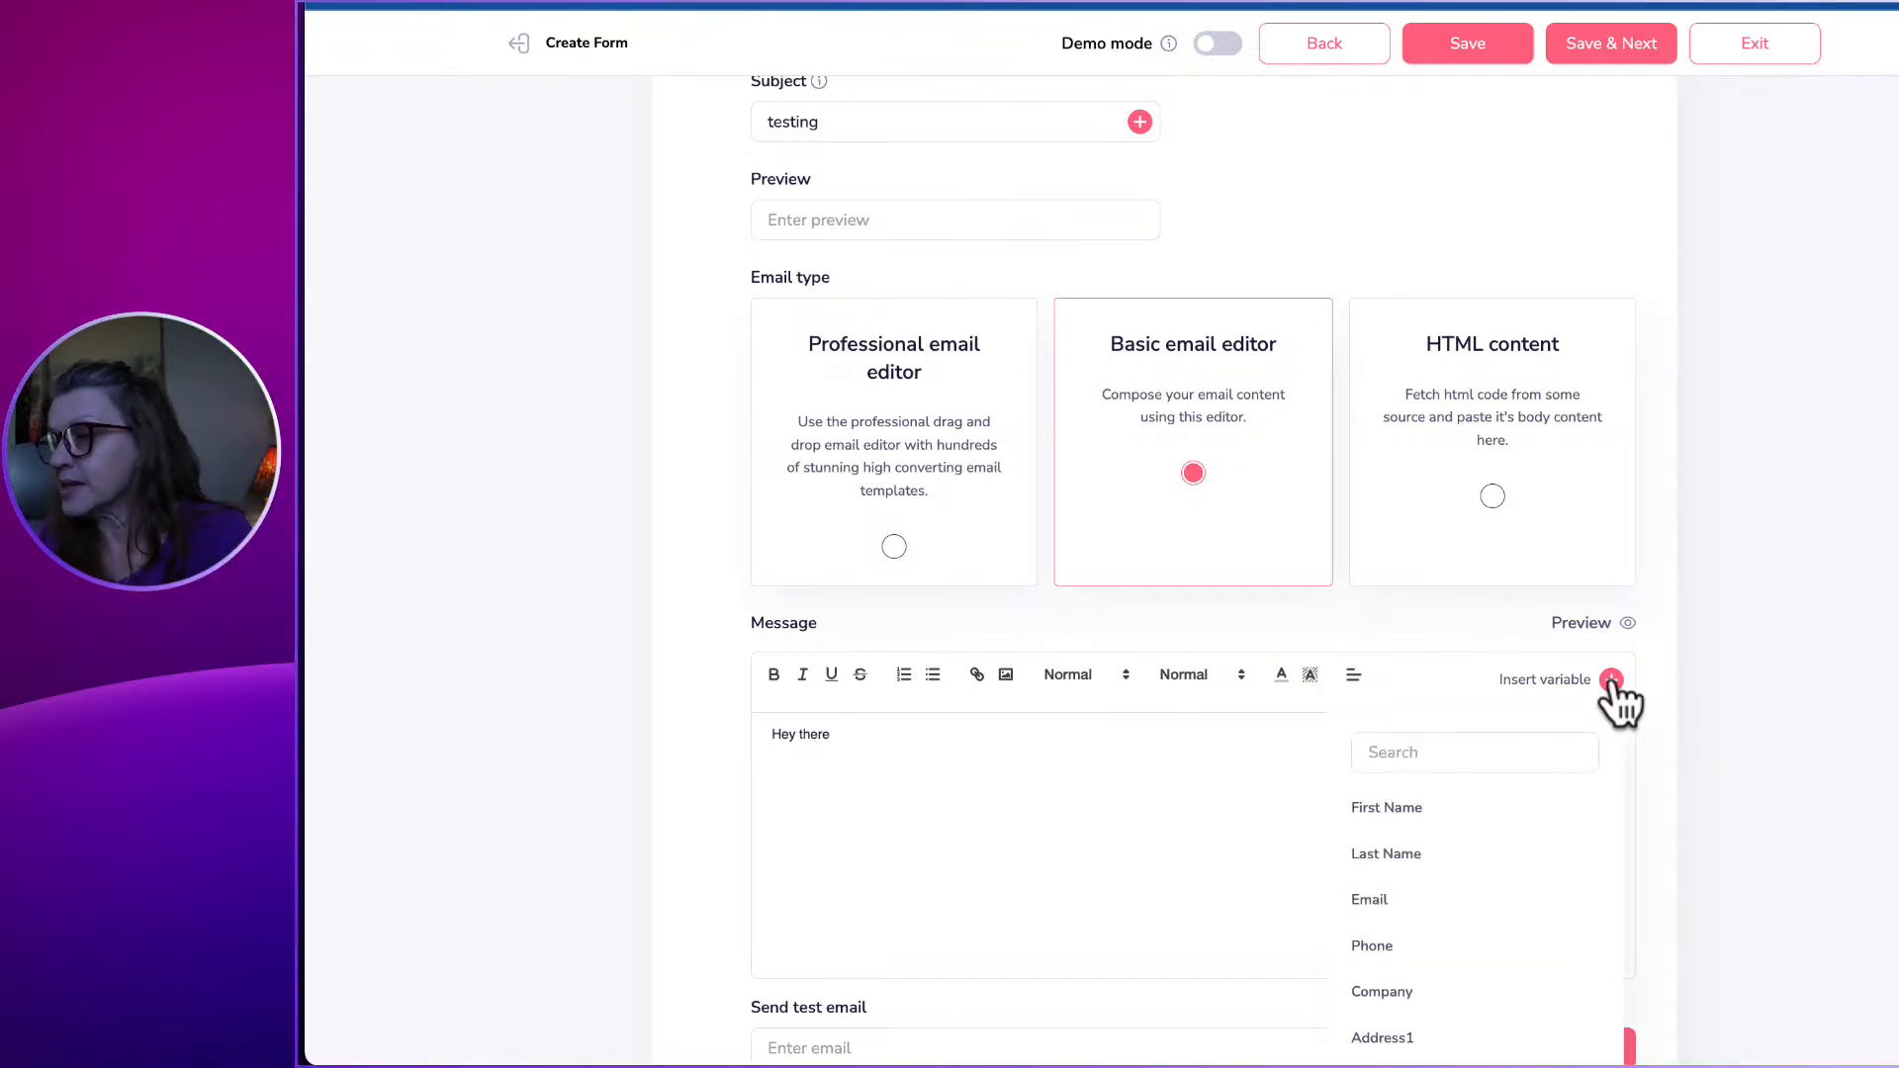
left_click(1397, 809)
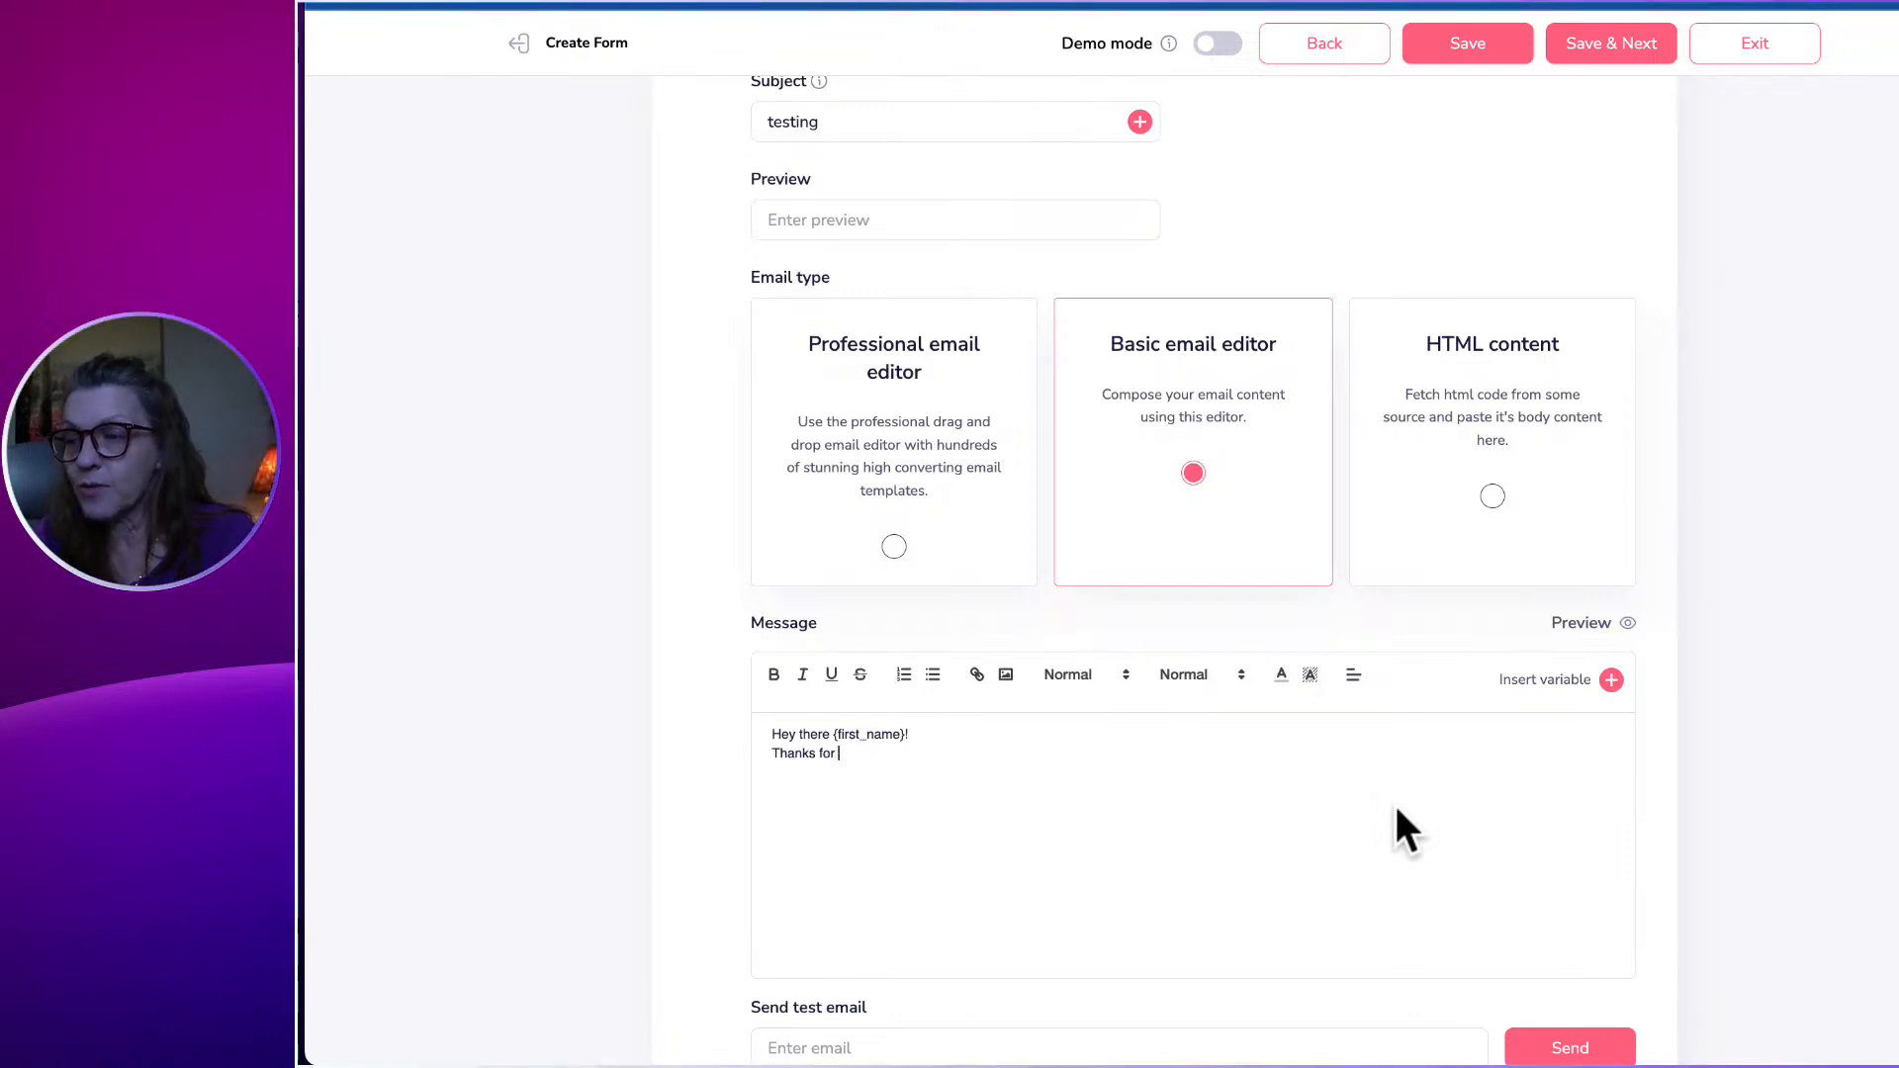
type("signing up!")
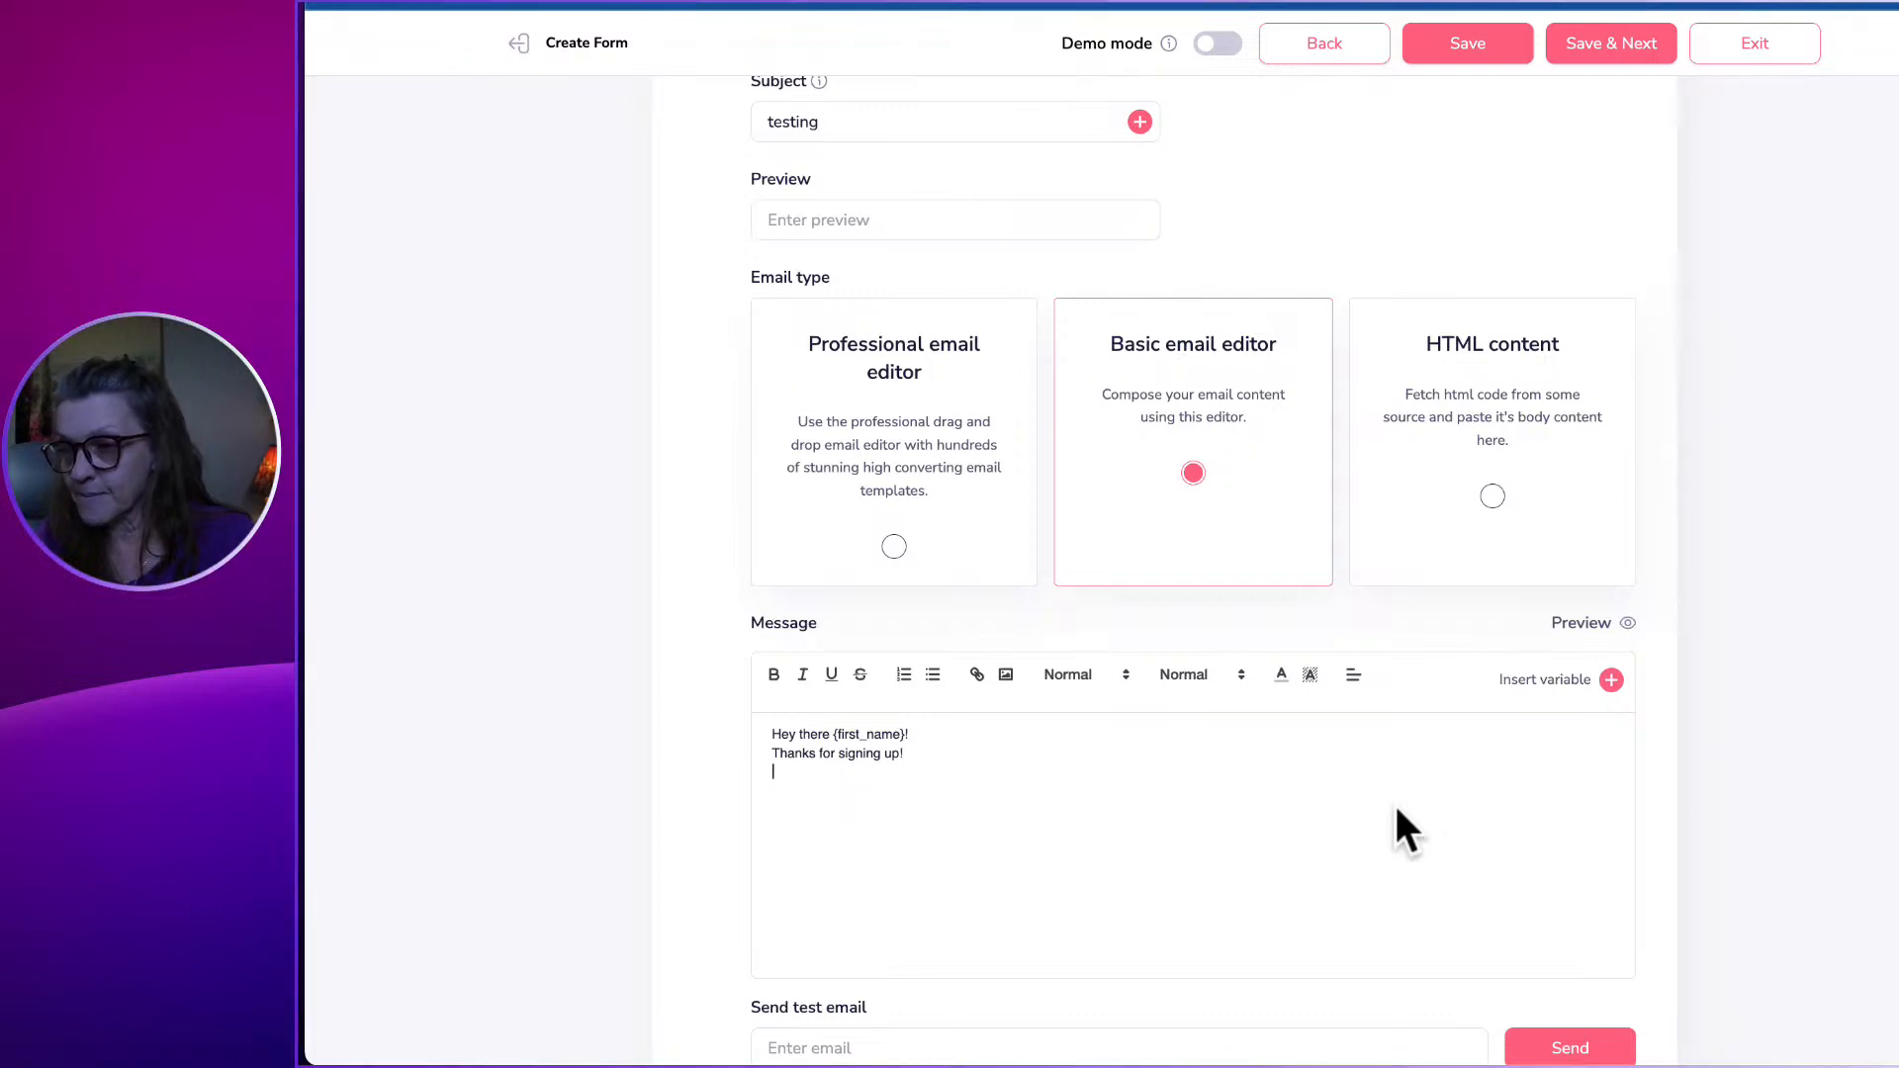
scroll(1503, 682, "down", 3)
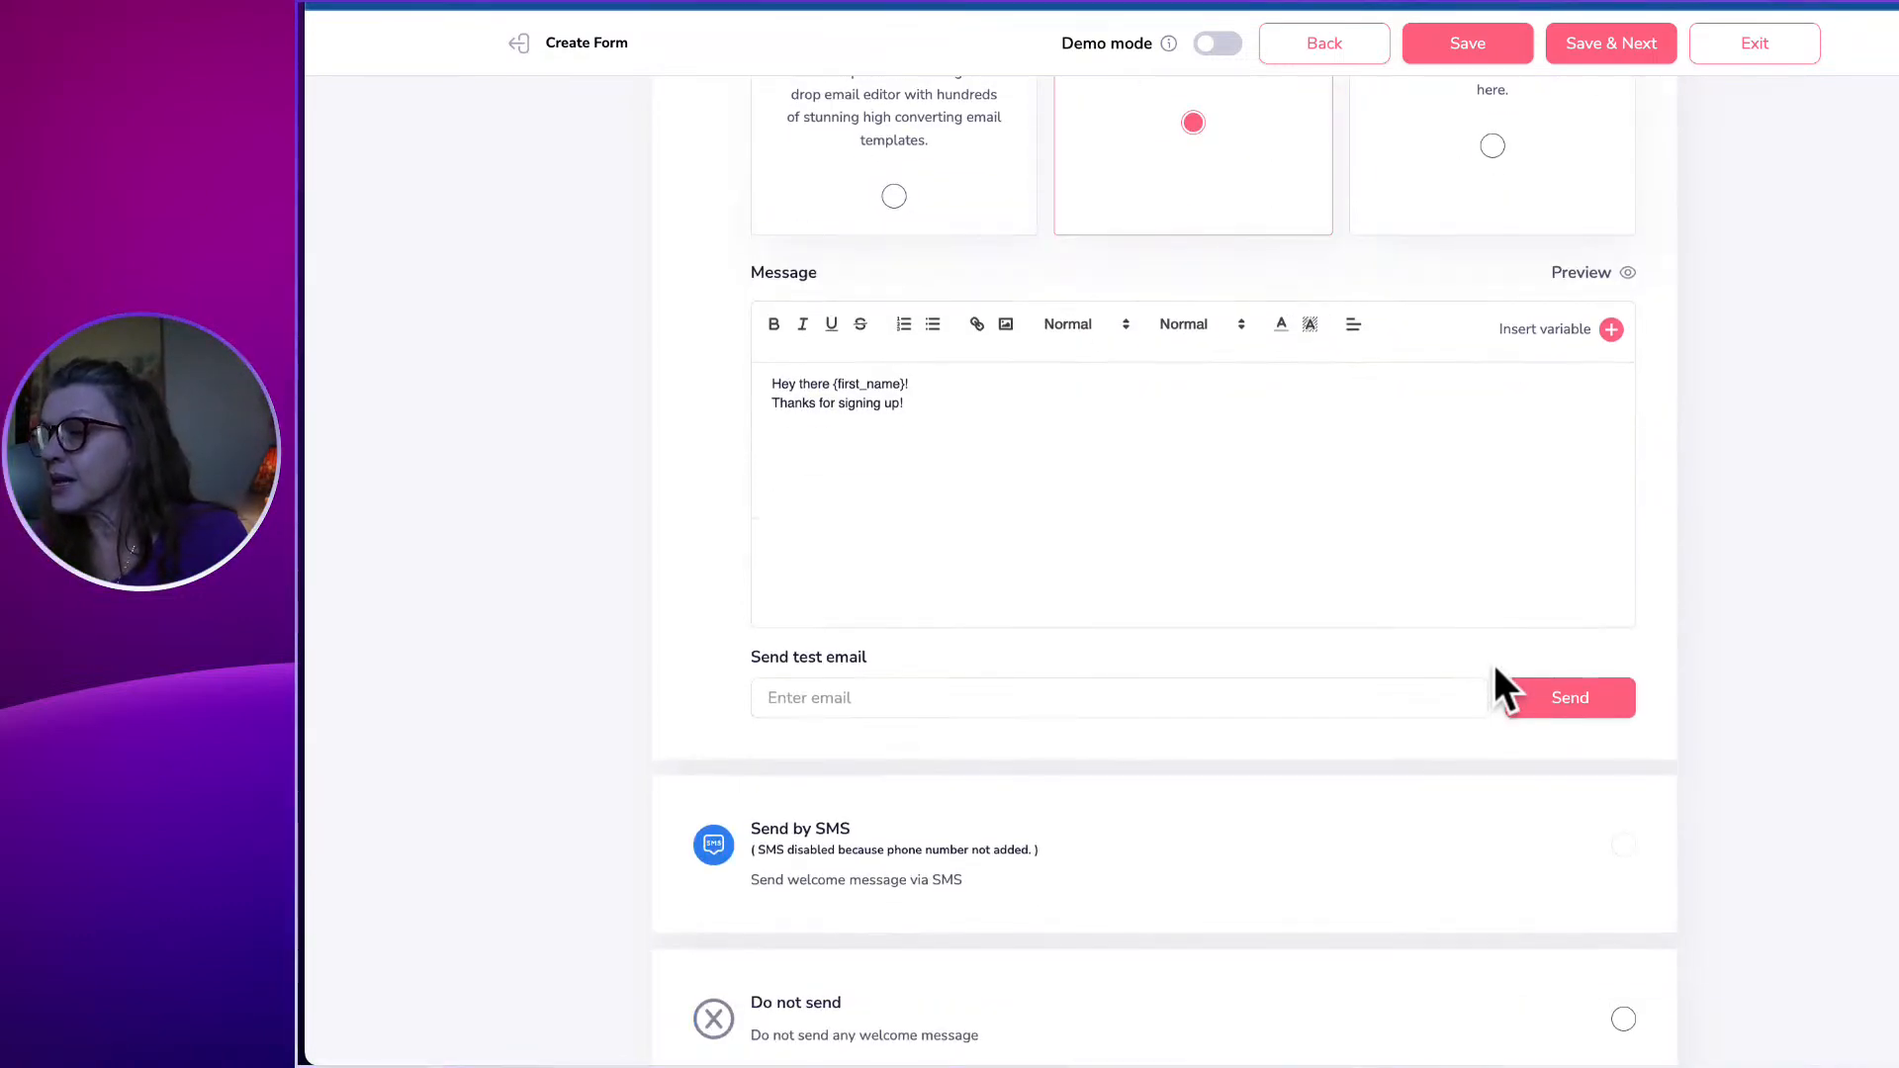
scroll(1493, 665, "down", 2)
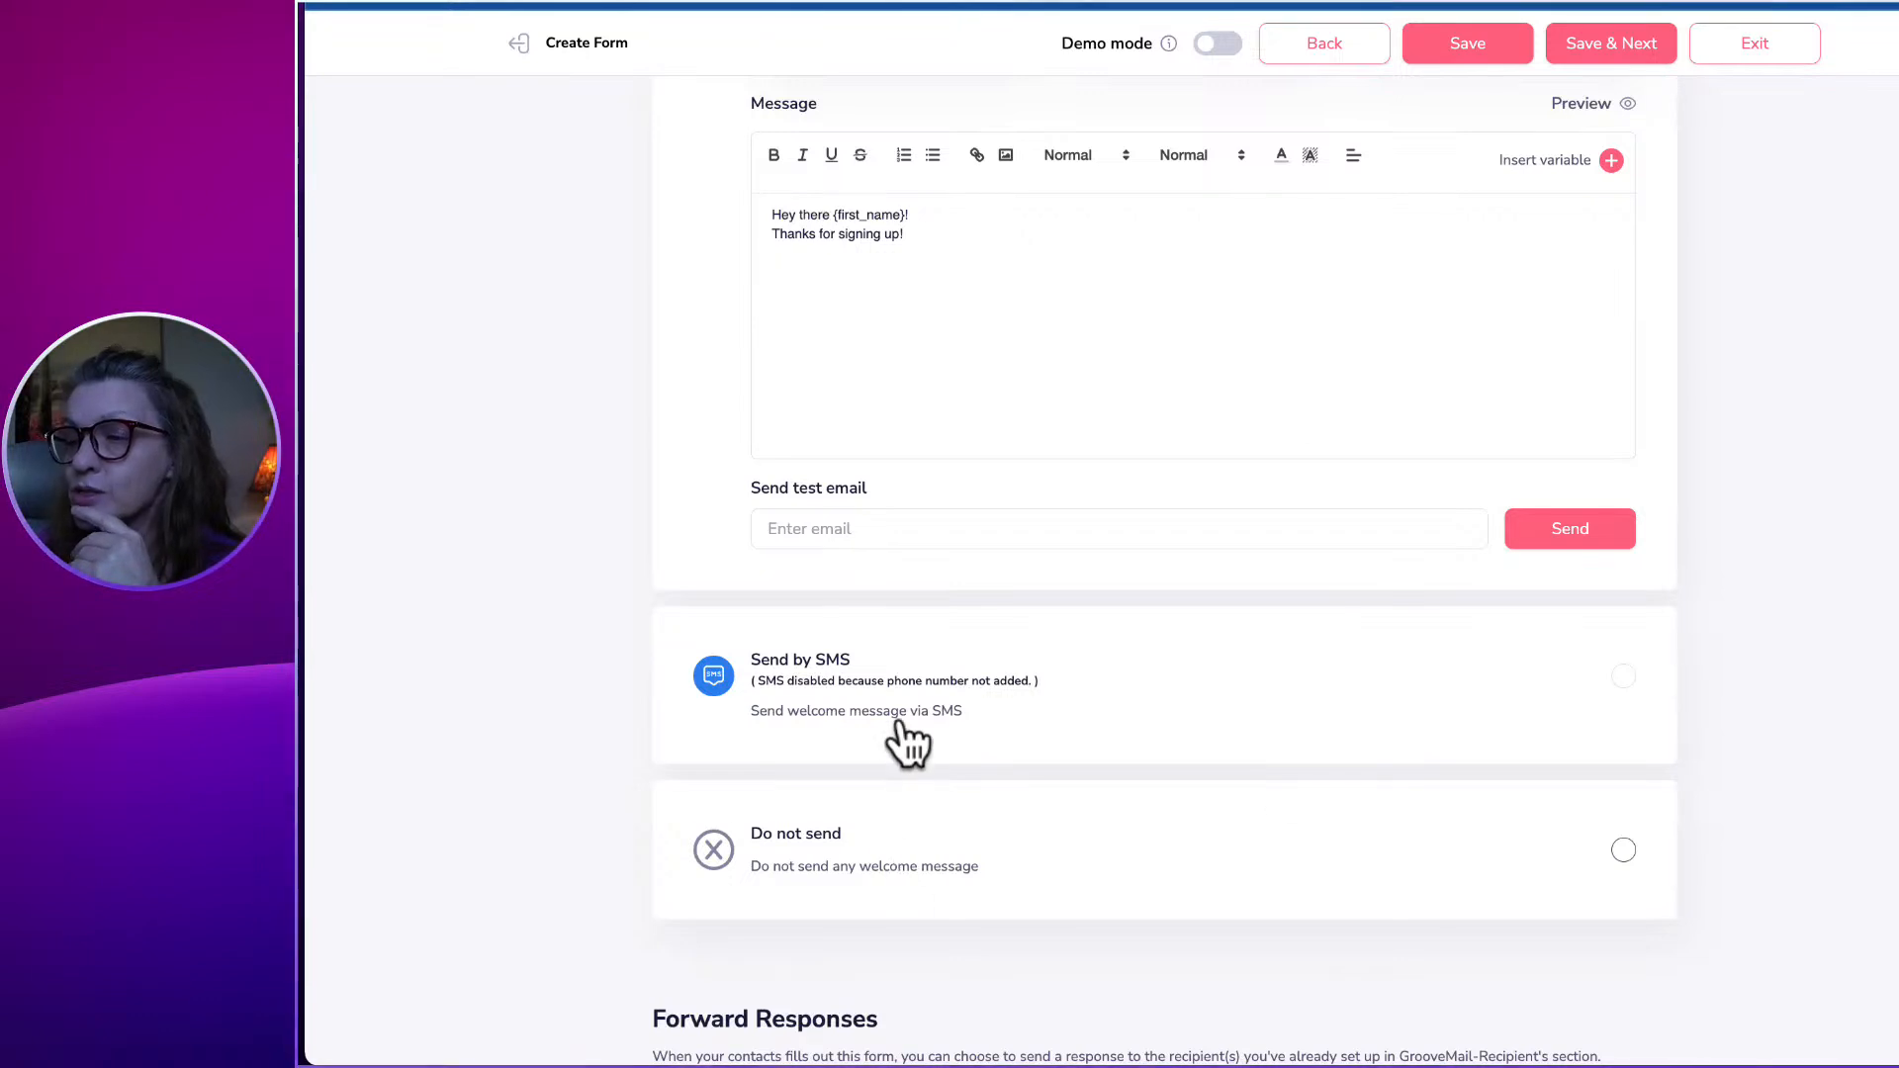
scroll(911, 682, "down", 2)
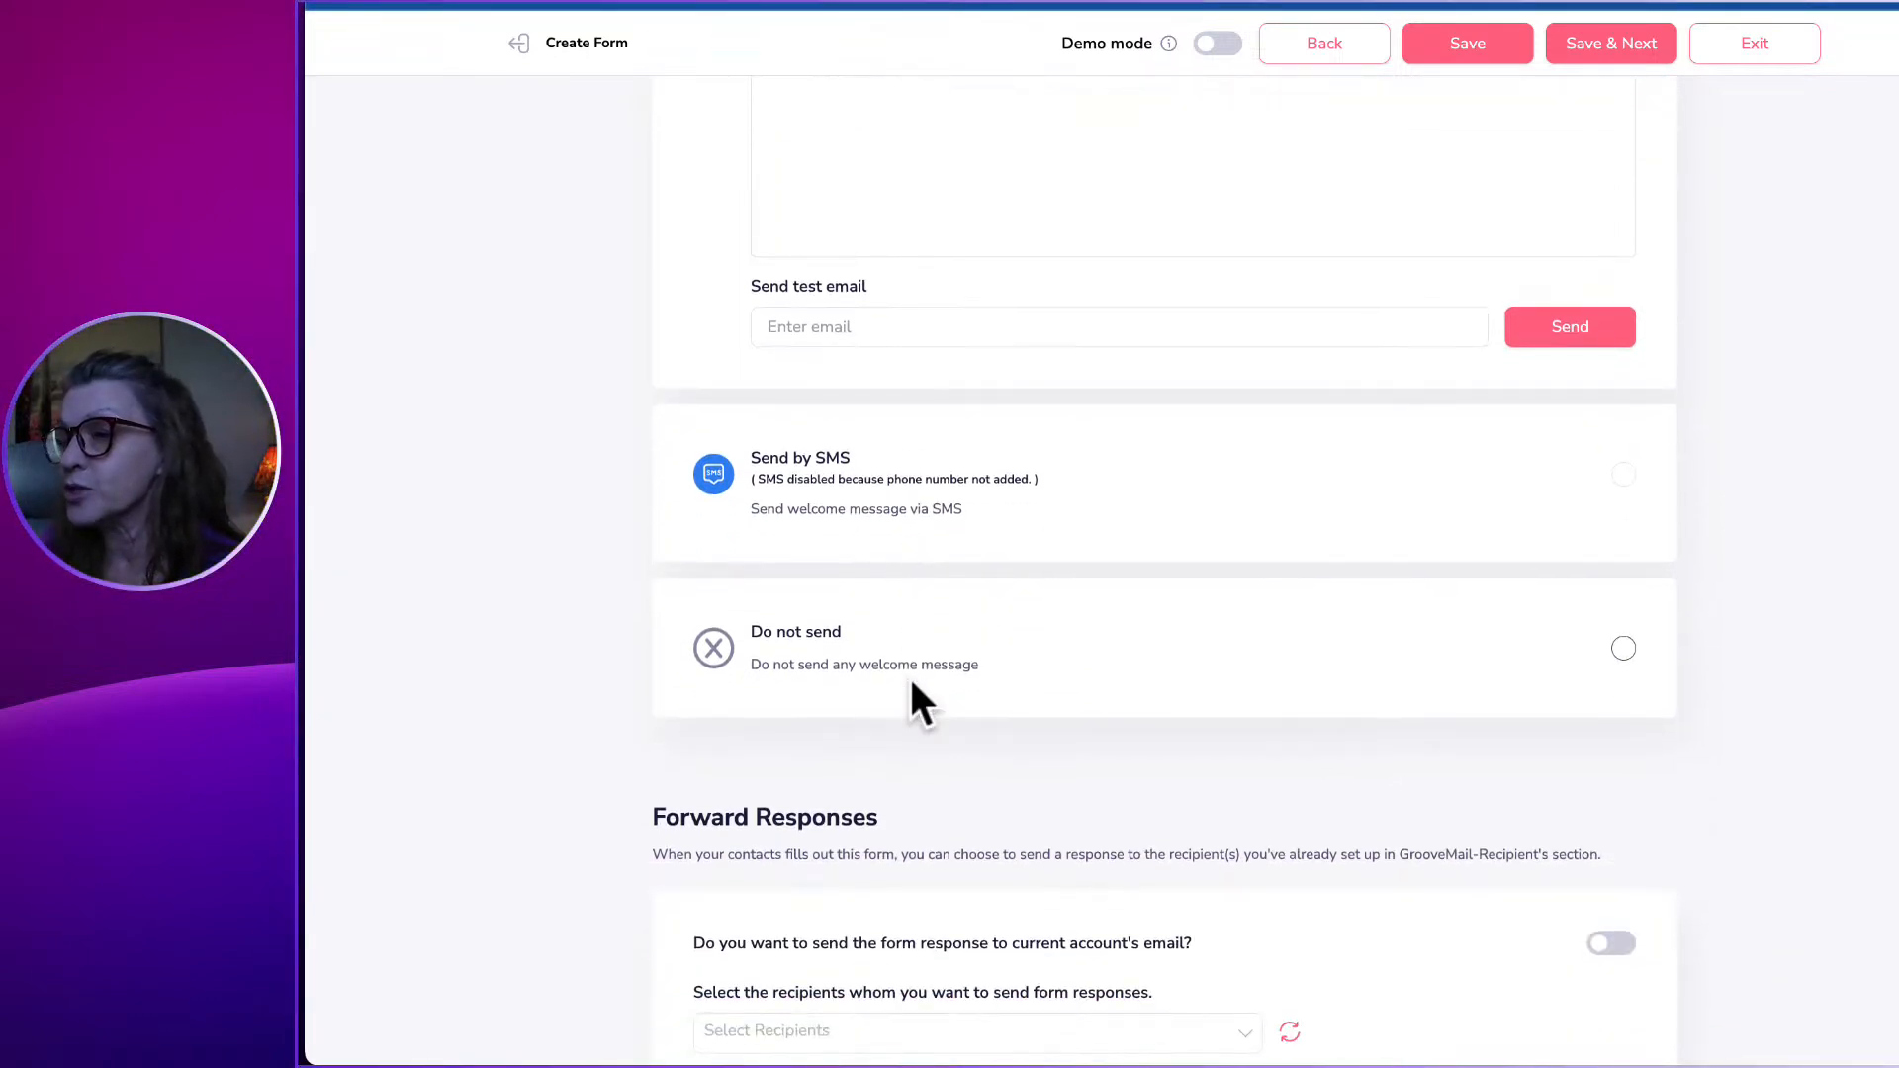
scroll(910, 683, "down", 1)
scroll(979, 583, "down", 1)
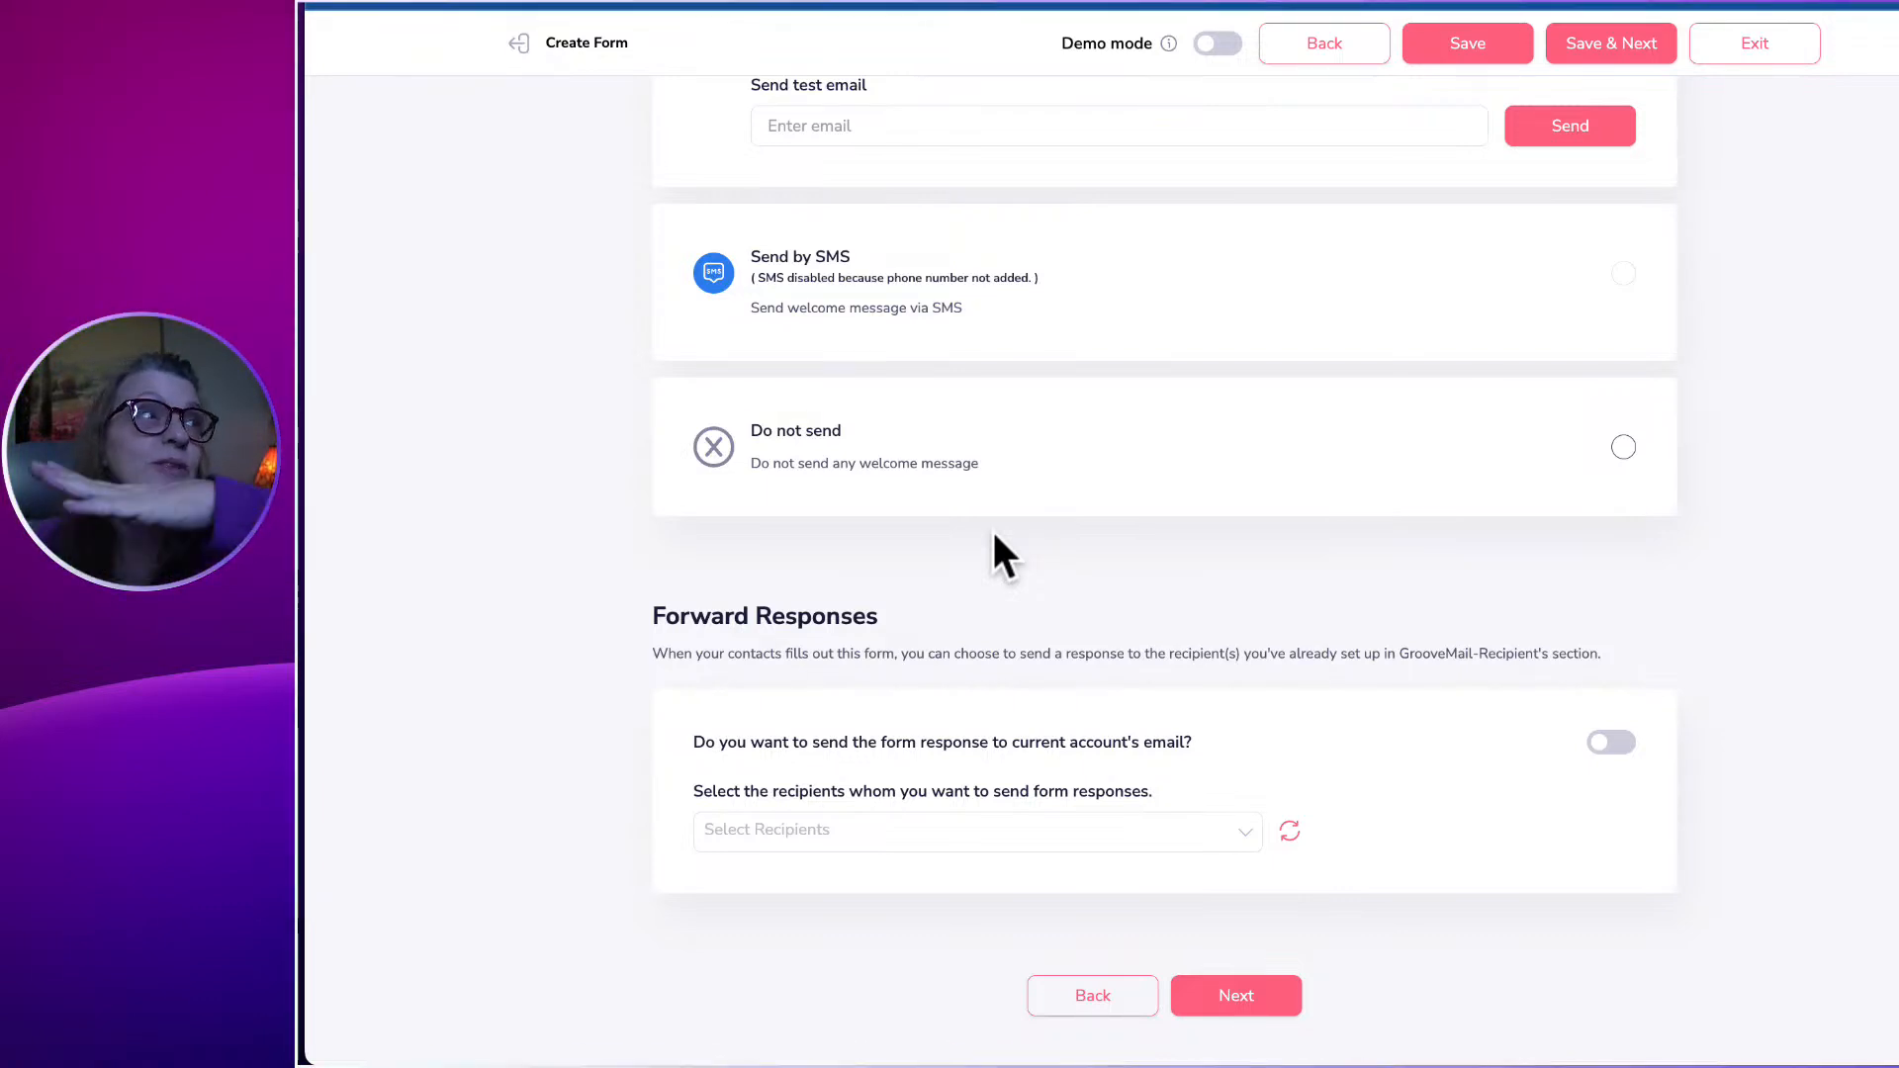
scroll(993, 534, "up", 1)
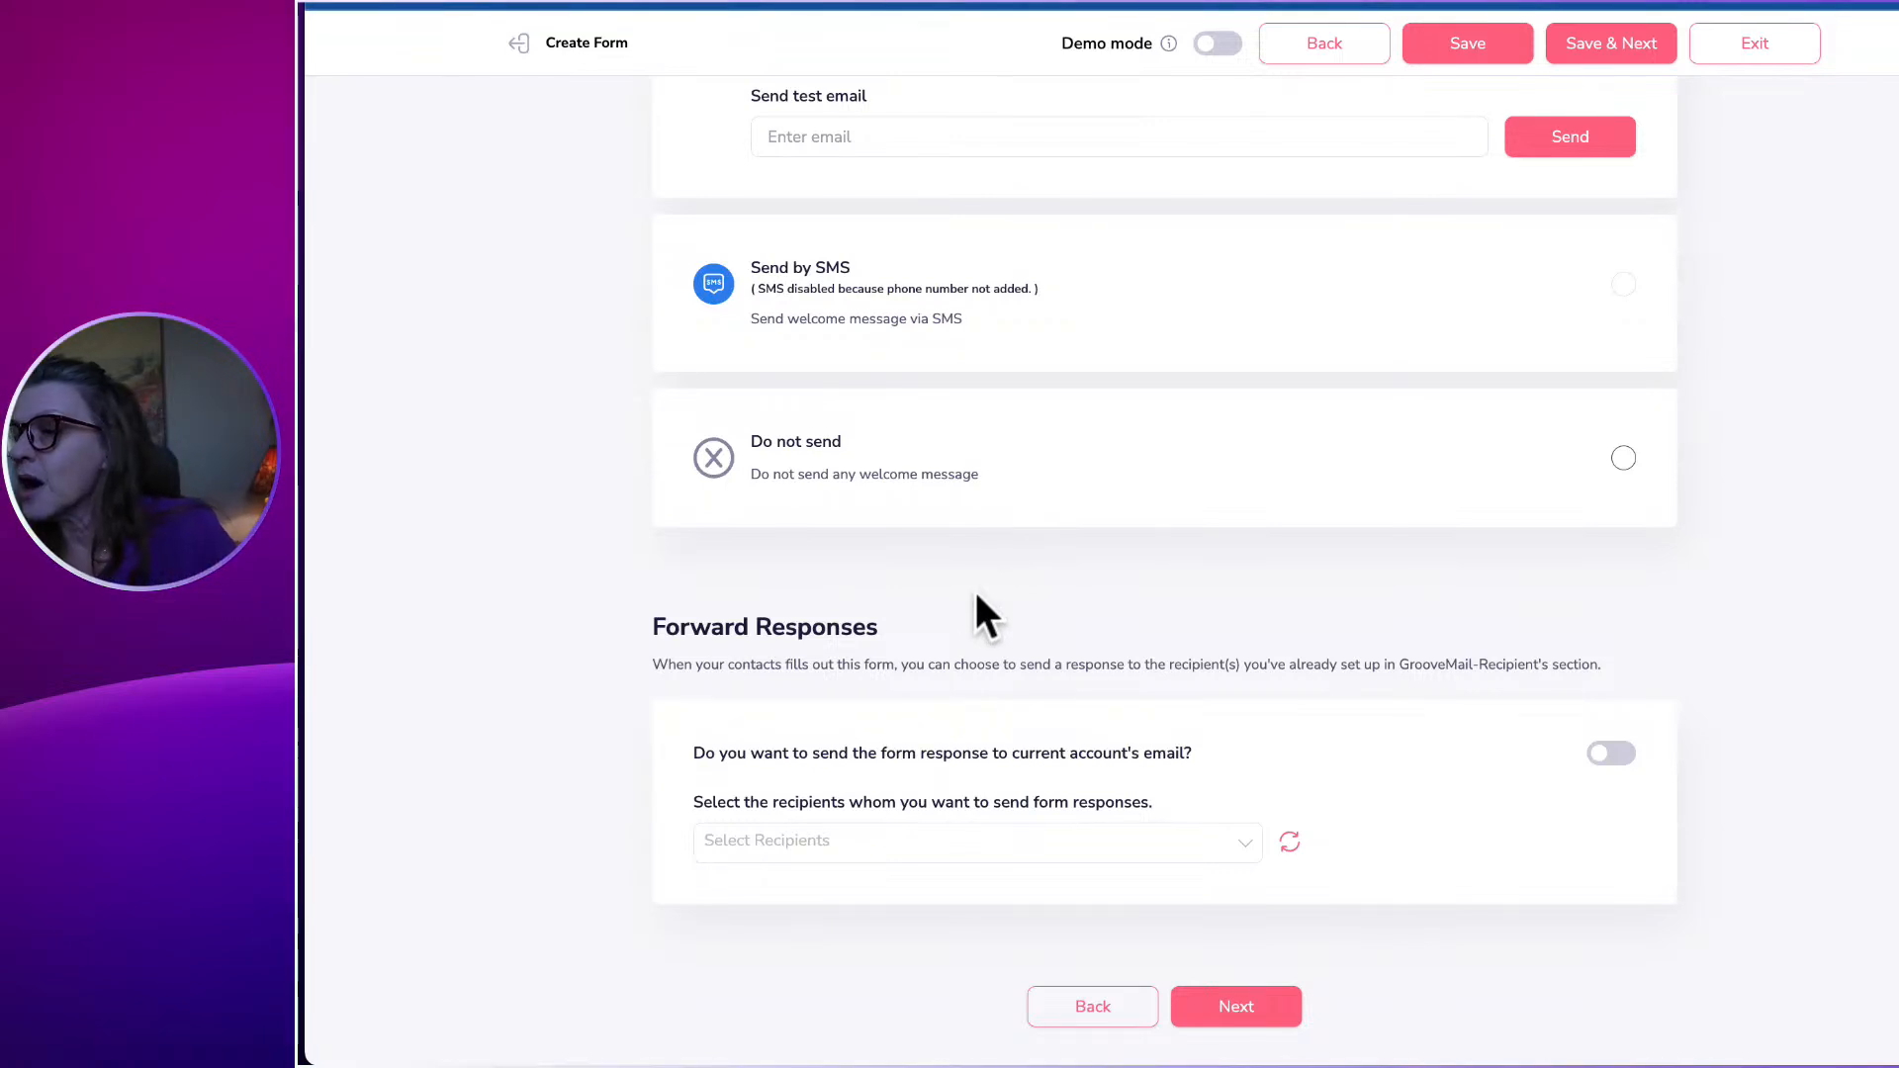
Switch the welcome message to Send by Email and confirm discarding the earlier email content.
left_click(876, 839)
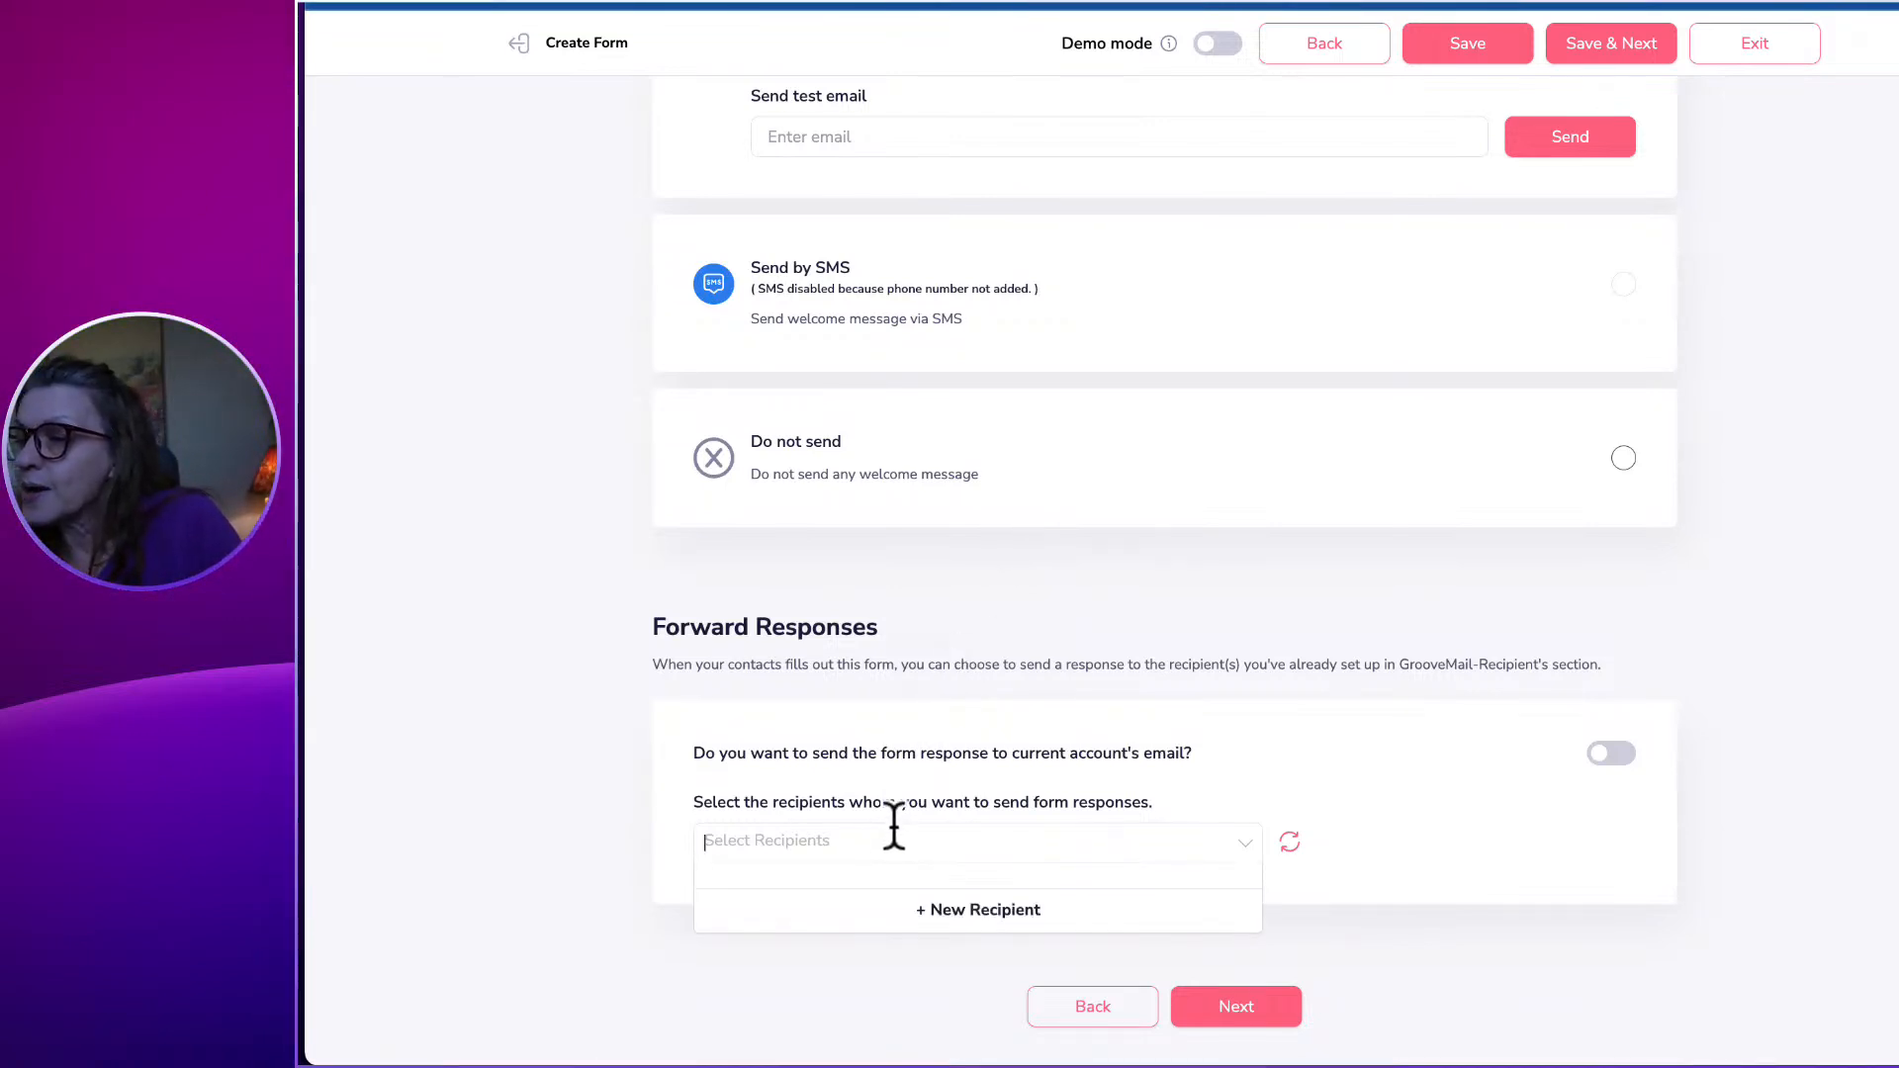
left_click(660, 794)
scroll(657, 790, "up", 10)
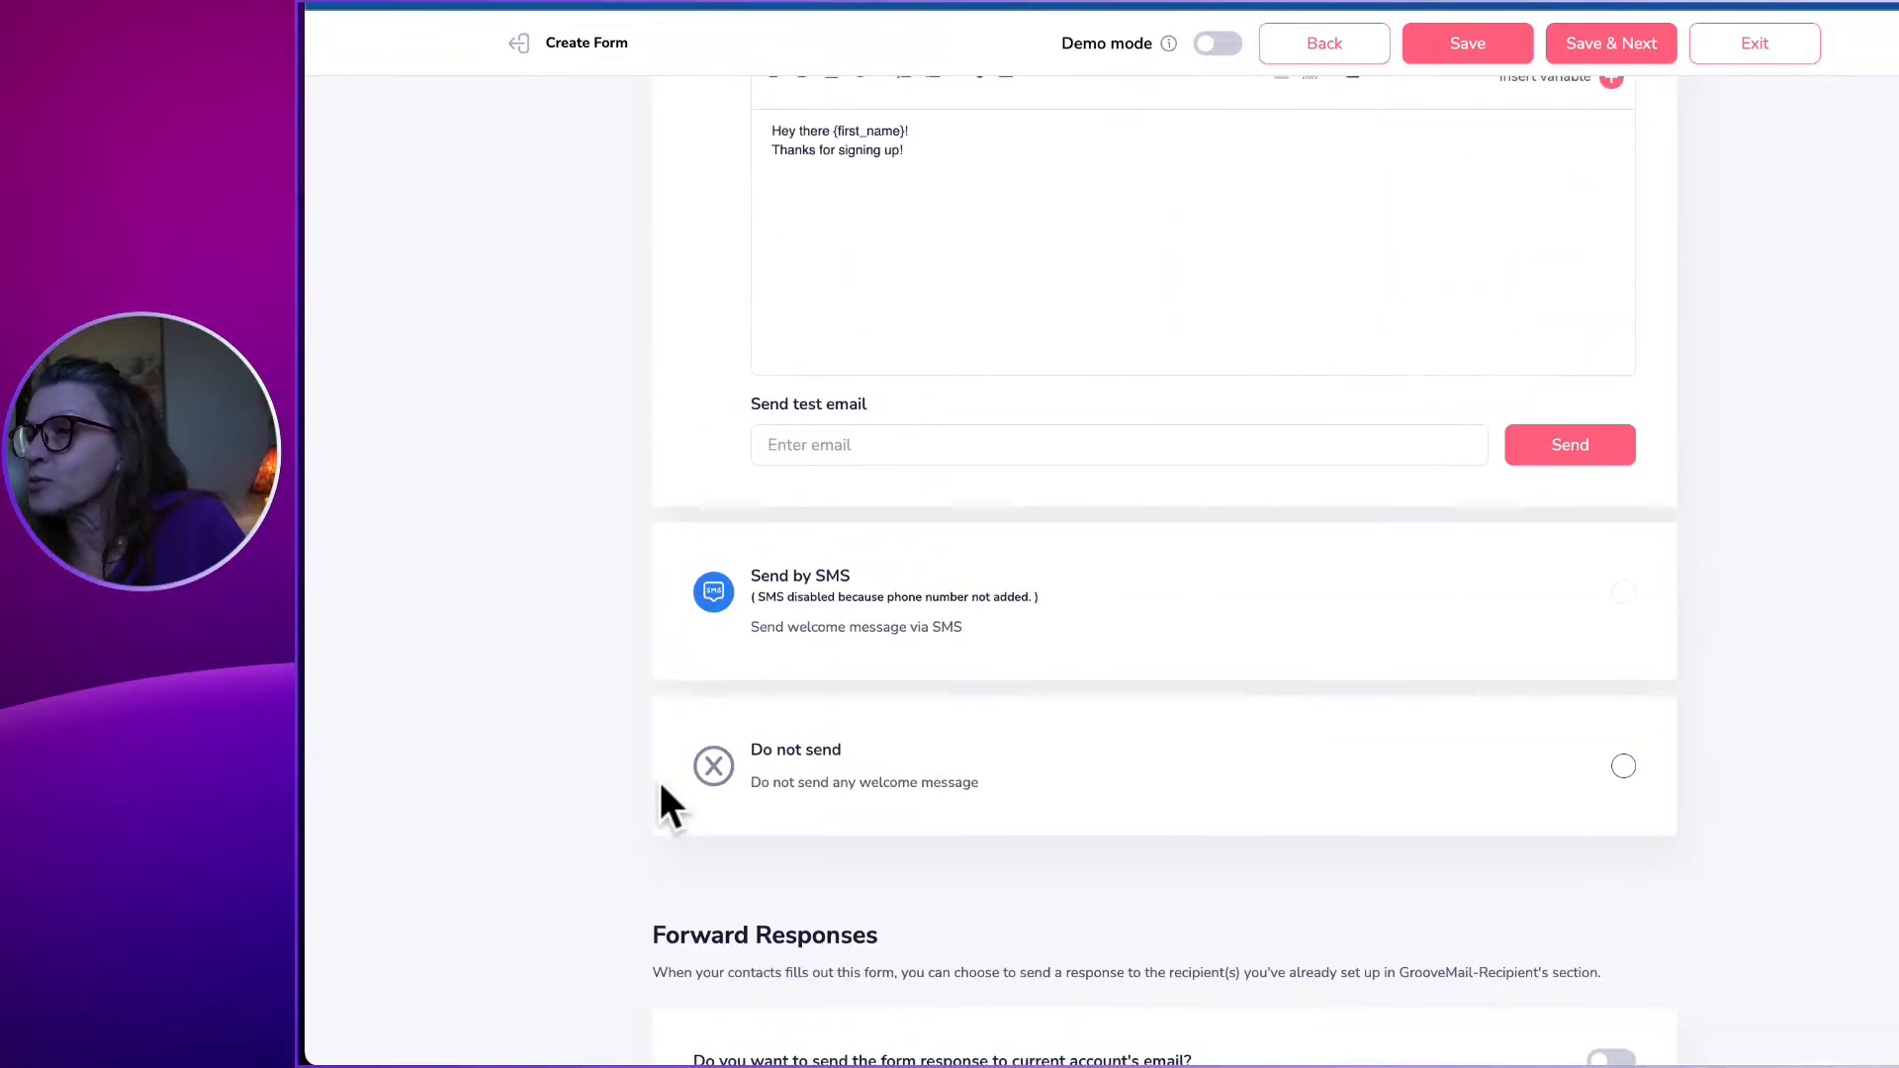
scroll(658, 788, "up", 6)
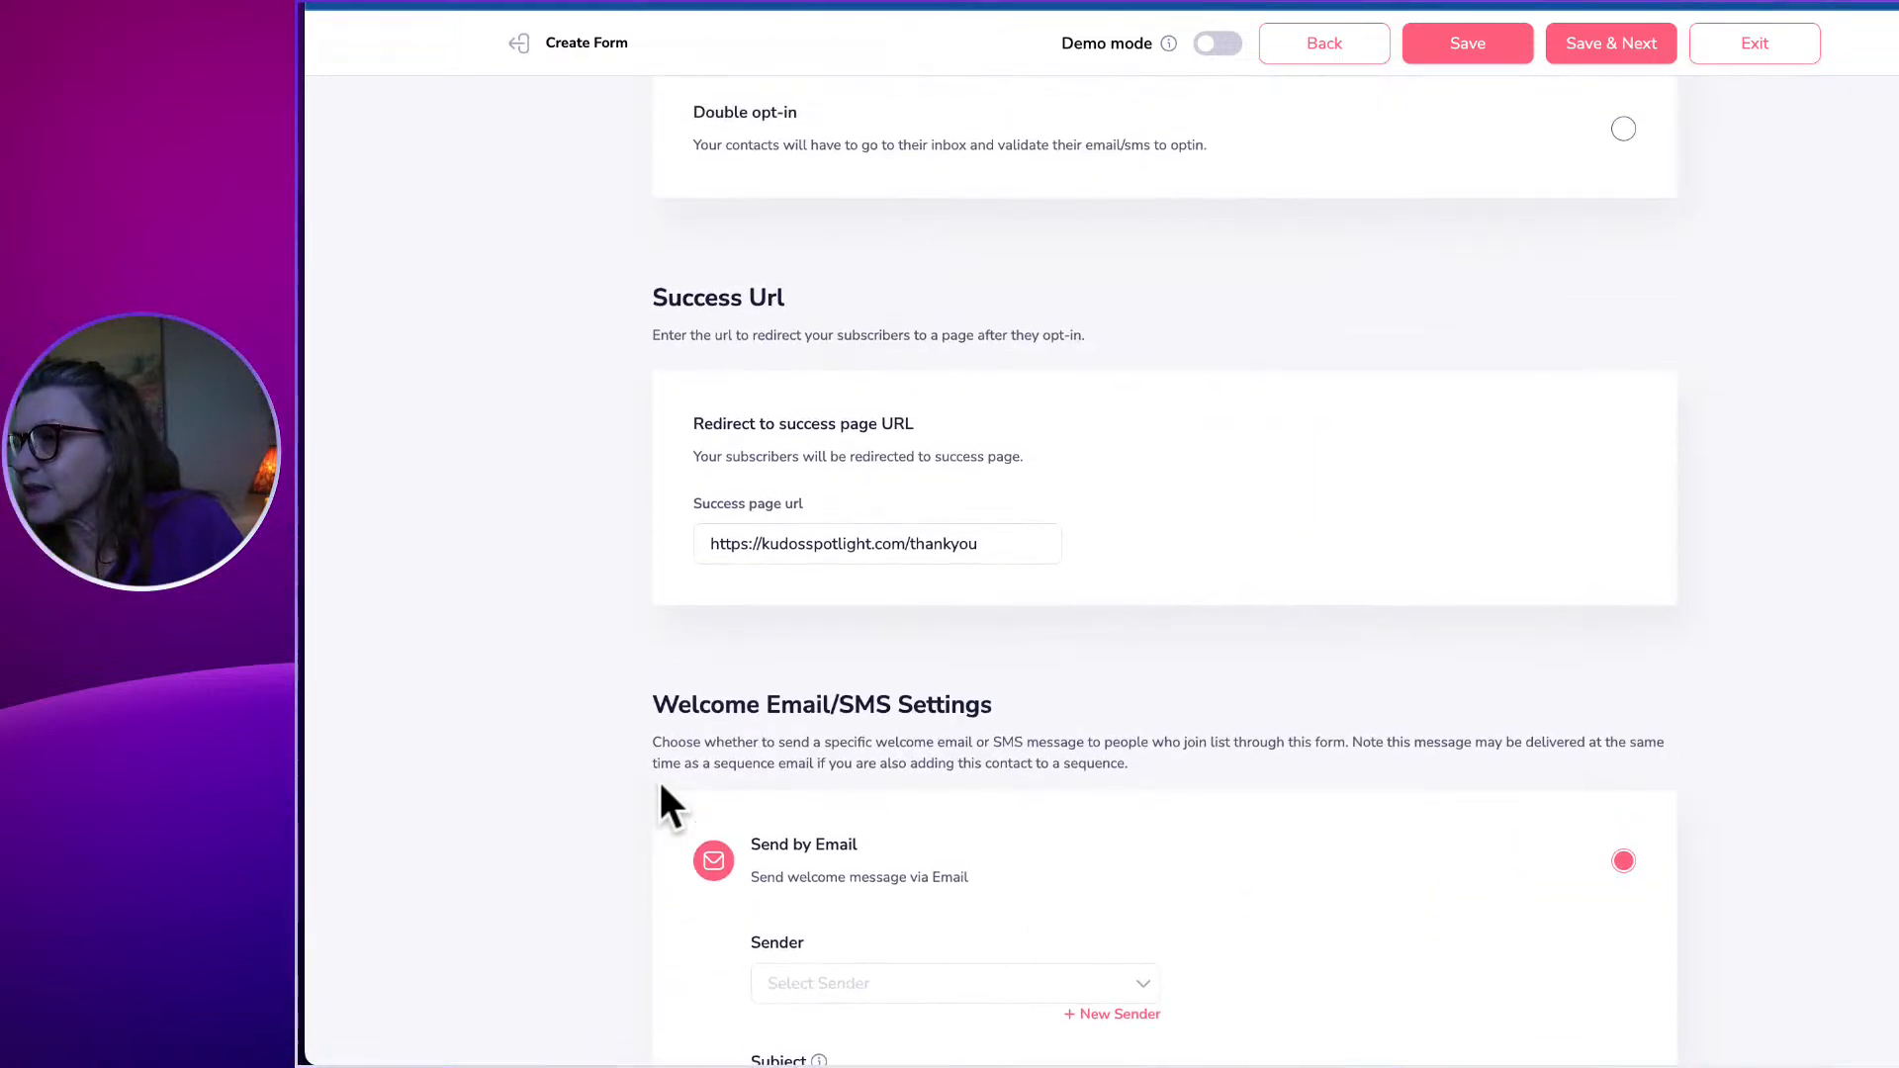
scroll(659, 788, "down", 1)
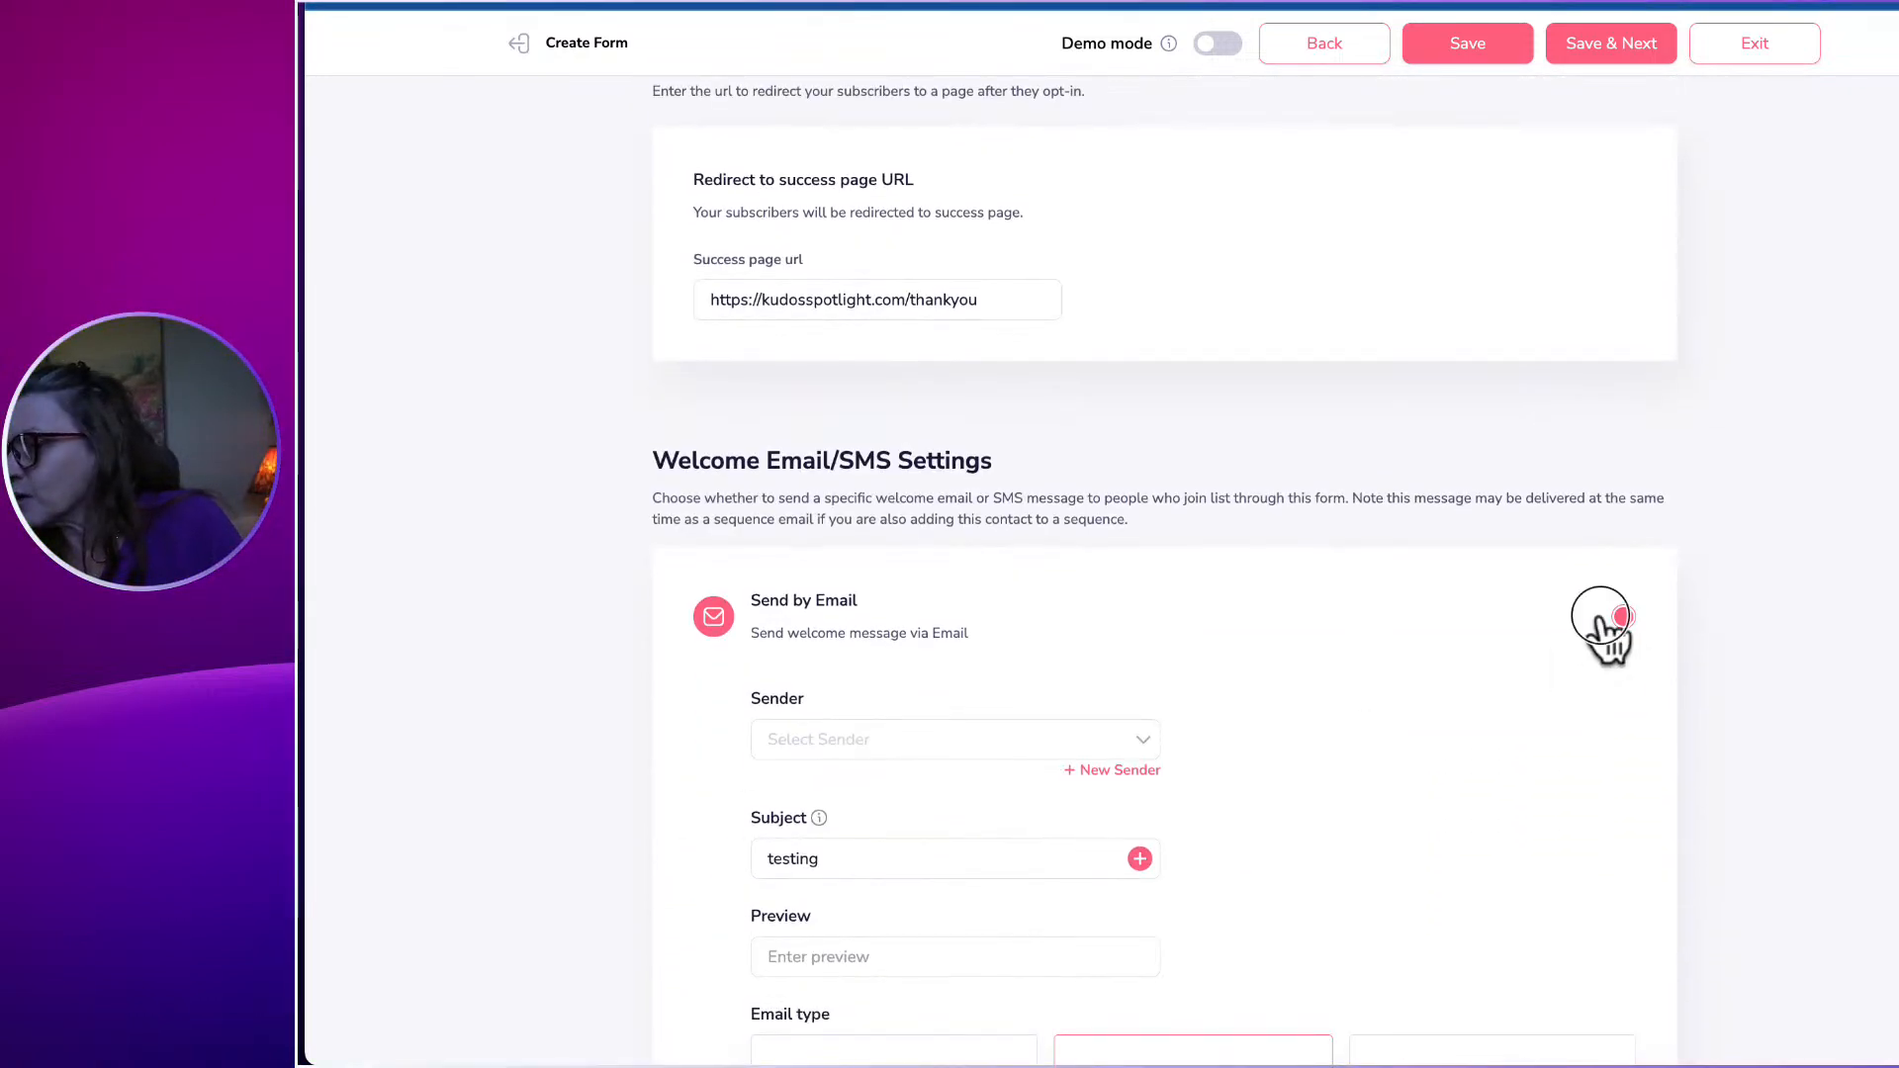
left_click(1622, 618)
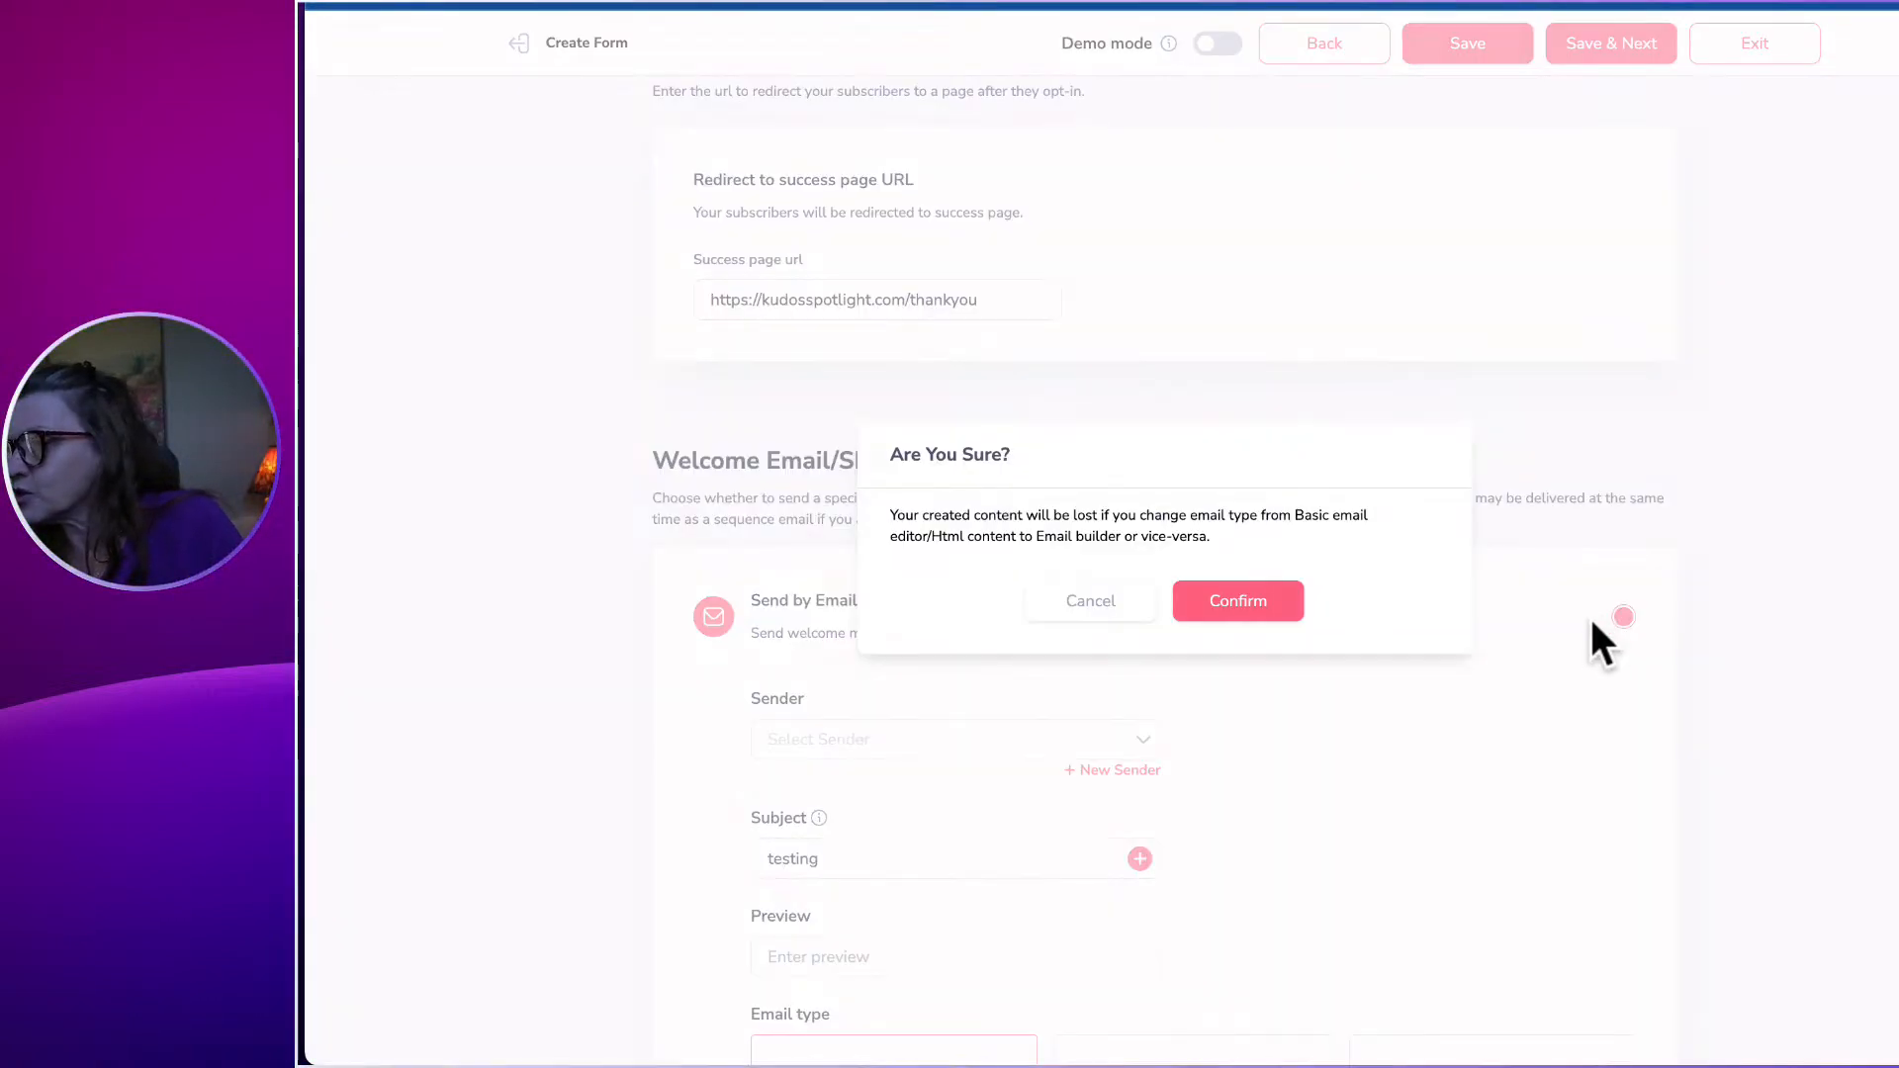
left_click(1273, 607)
Save the form setup and assign the Caregivers tag to new sign-ups.
scroll(1261, 598, "up", 4)
scroll(1248, 588, "up", 3)
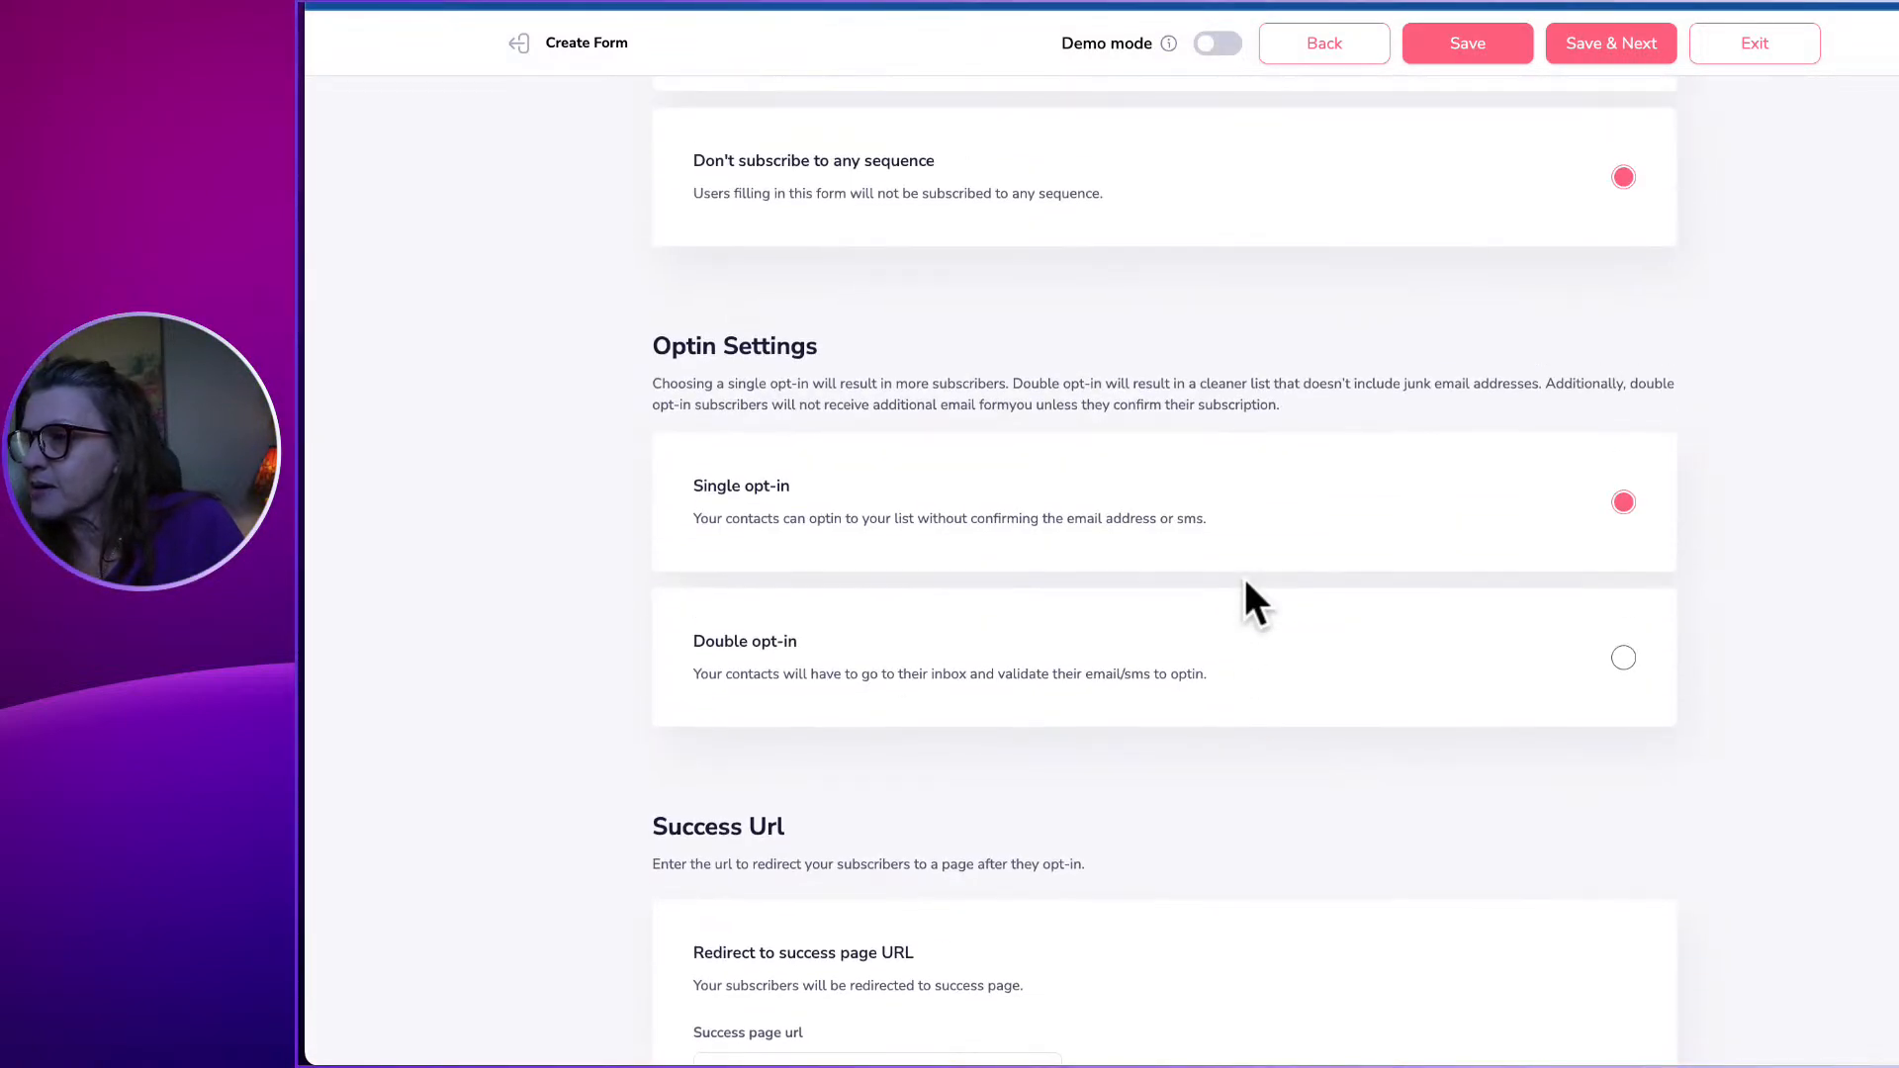
scroll(1248, 589, "up", 3)
scroll(1245, 588, "up", 1)
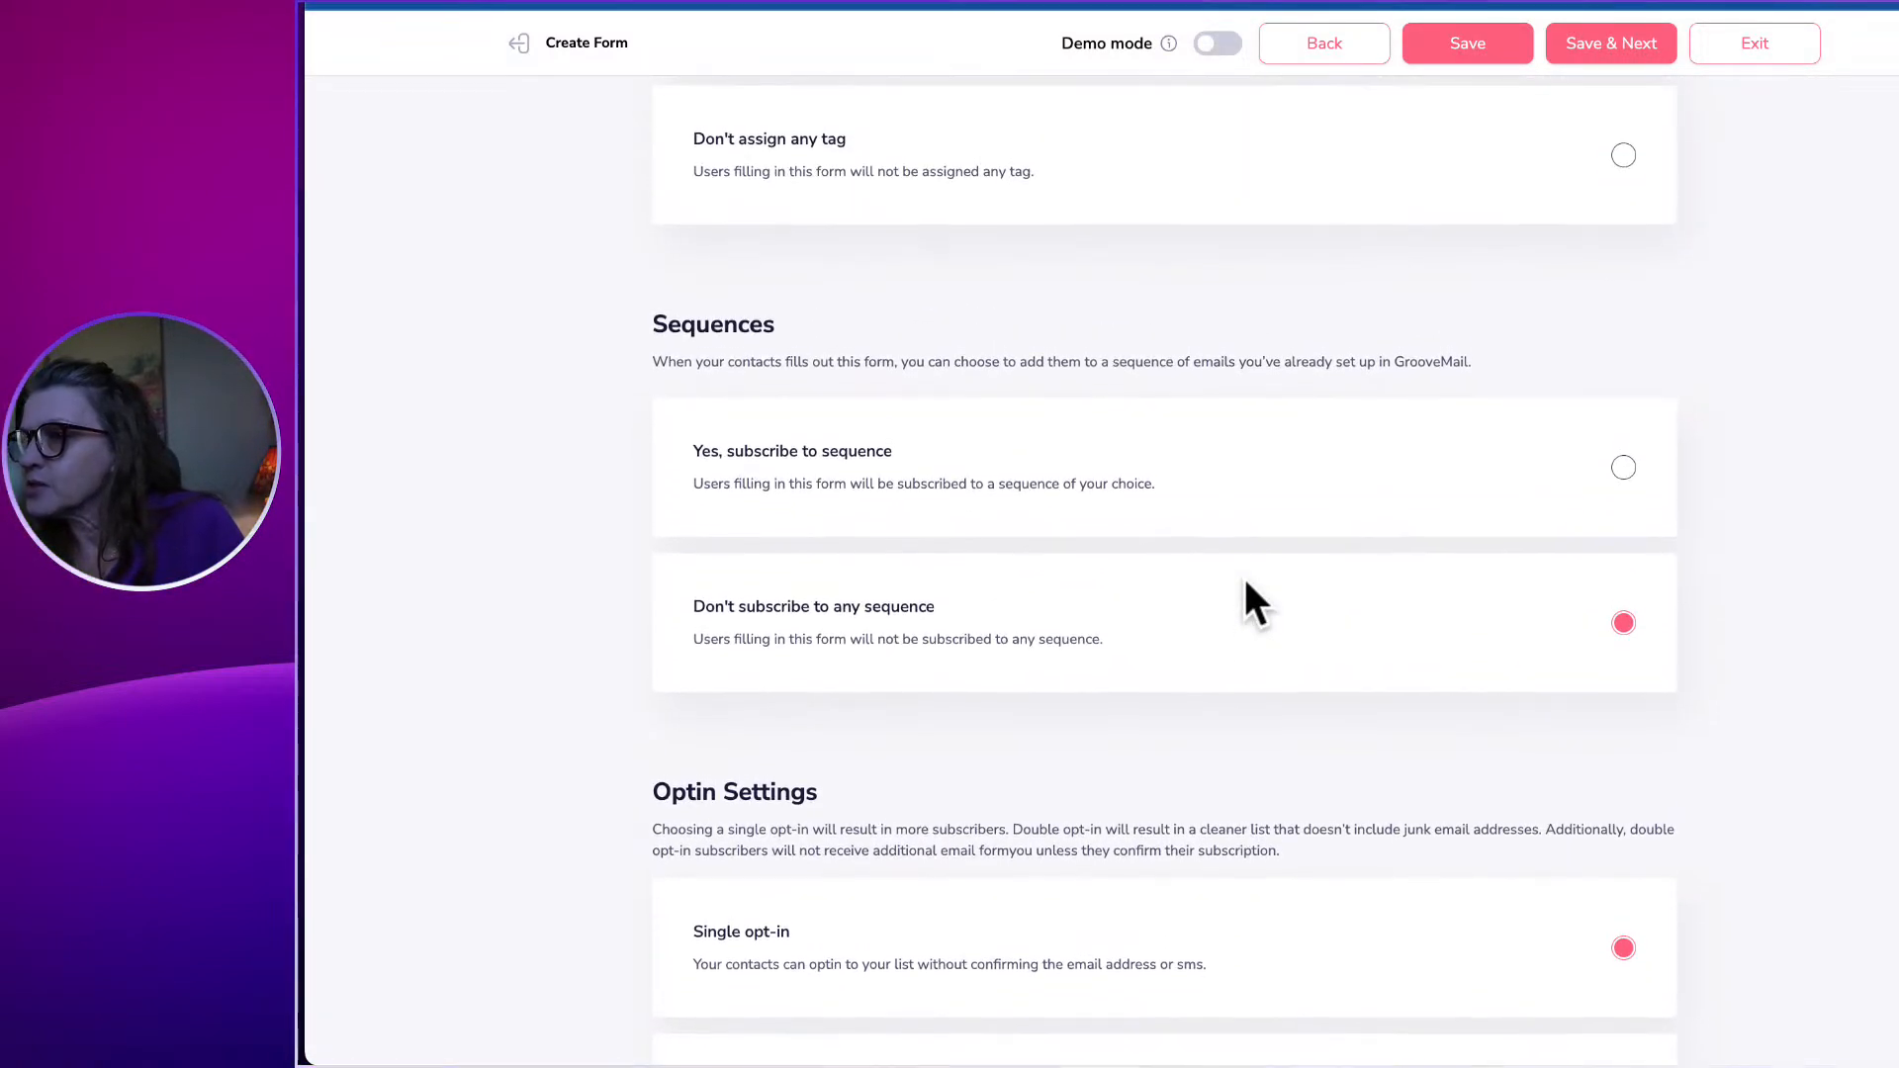
scroll(1356, 529, "up", 2)
scroll(1357, 521, "up", 8)
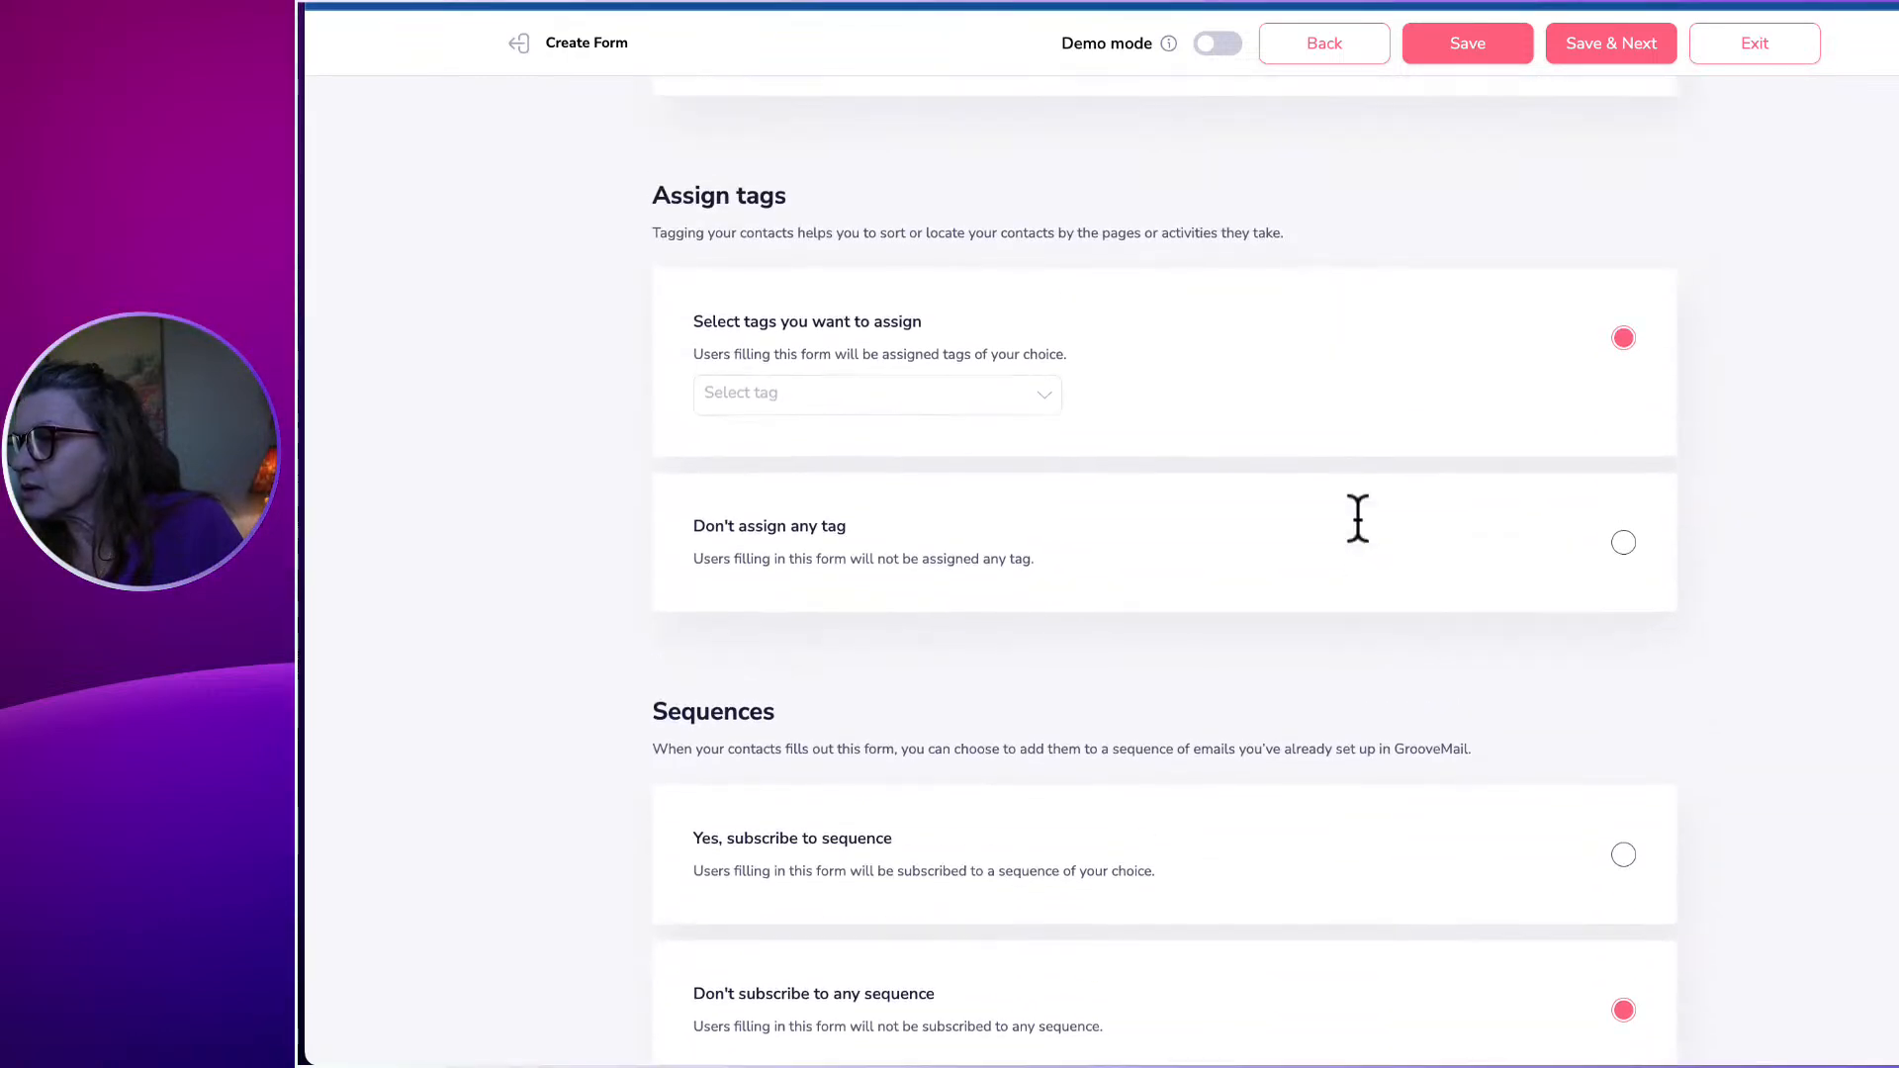
left_click(1594, 50)
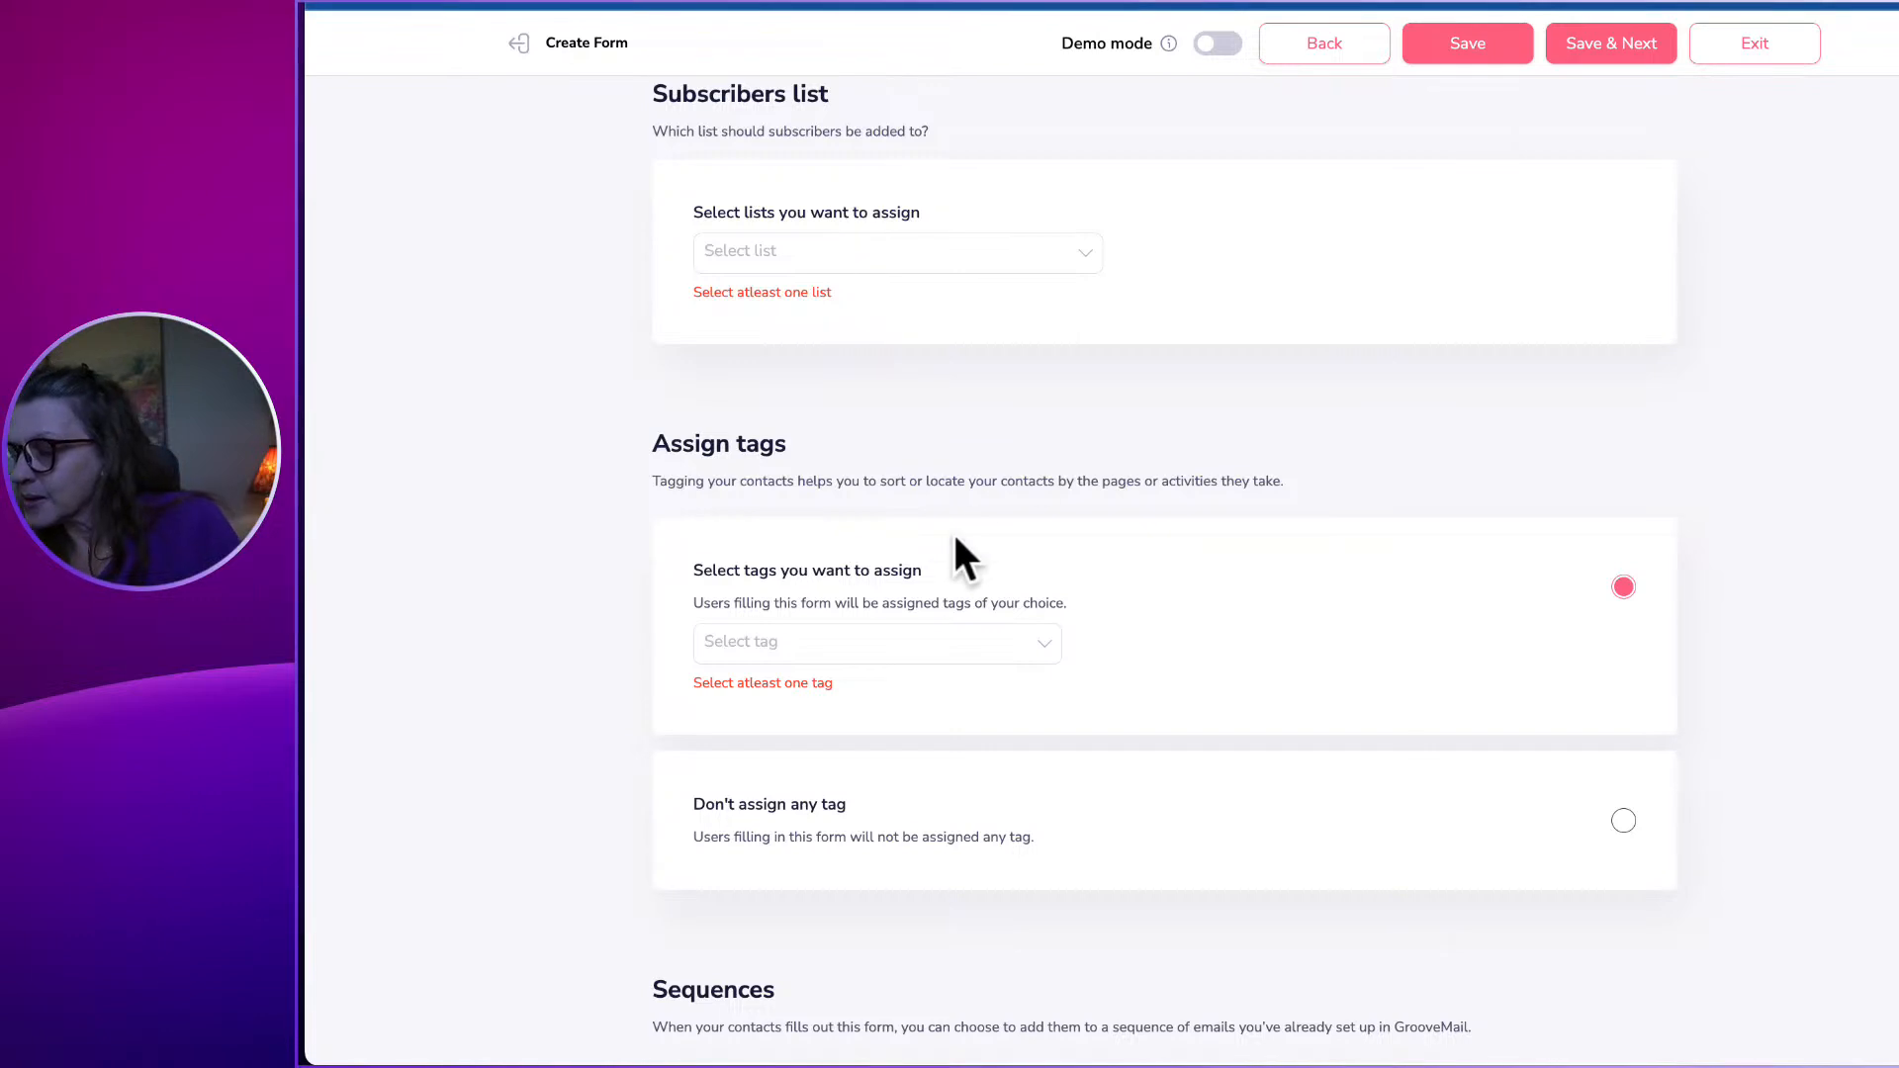
left_click(831, 645)
left_click(774, 682)
left_click(1140, 664)
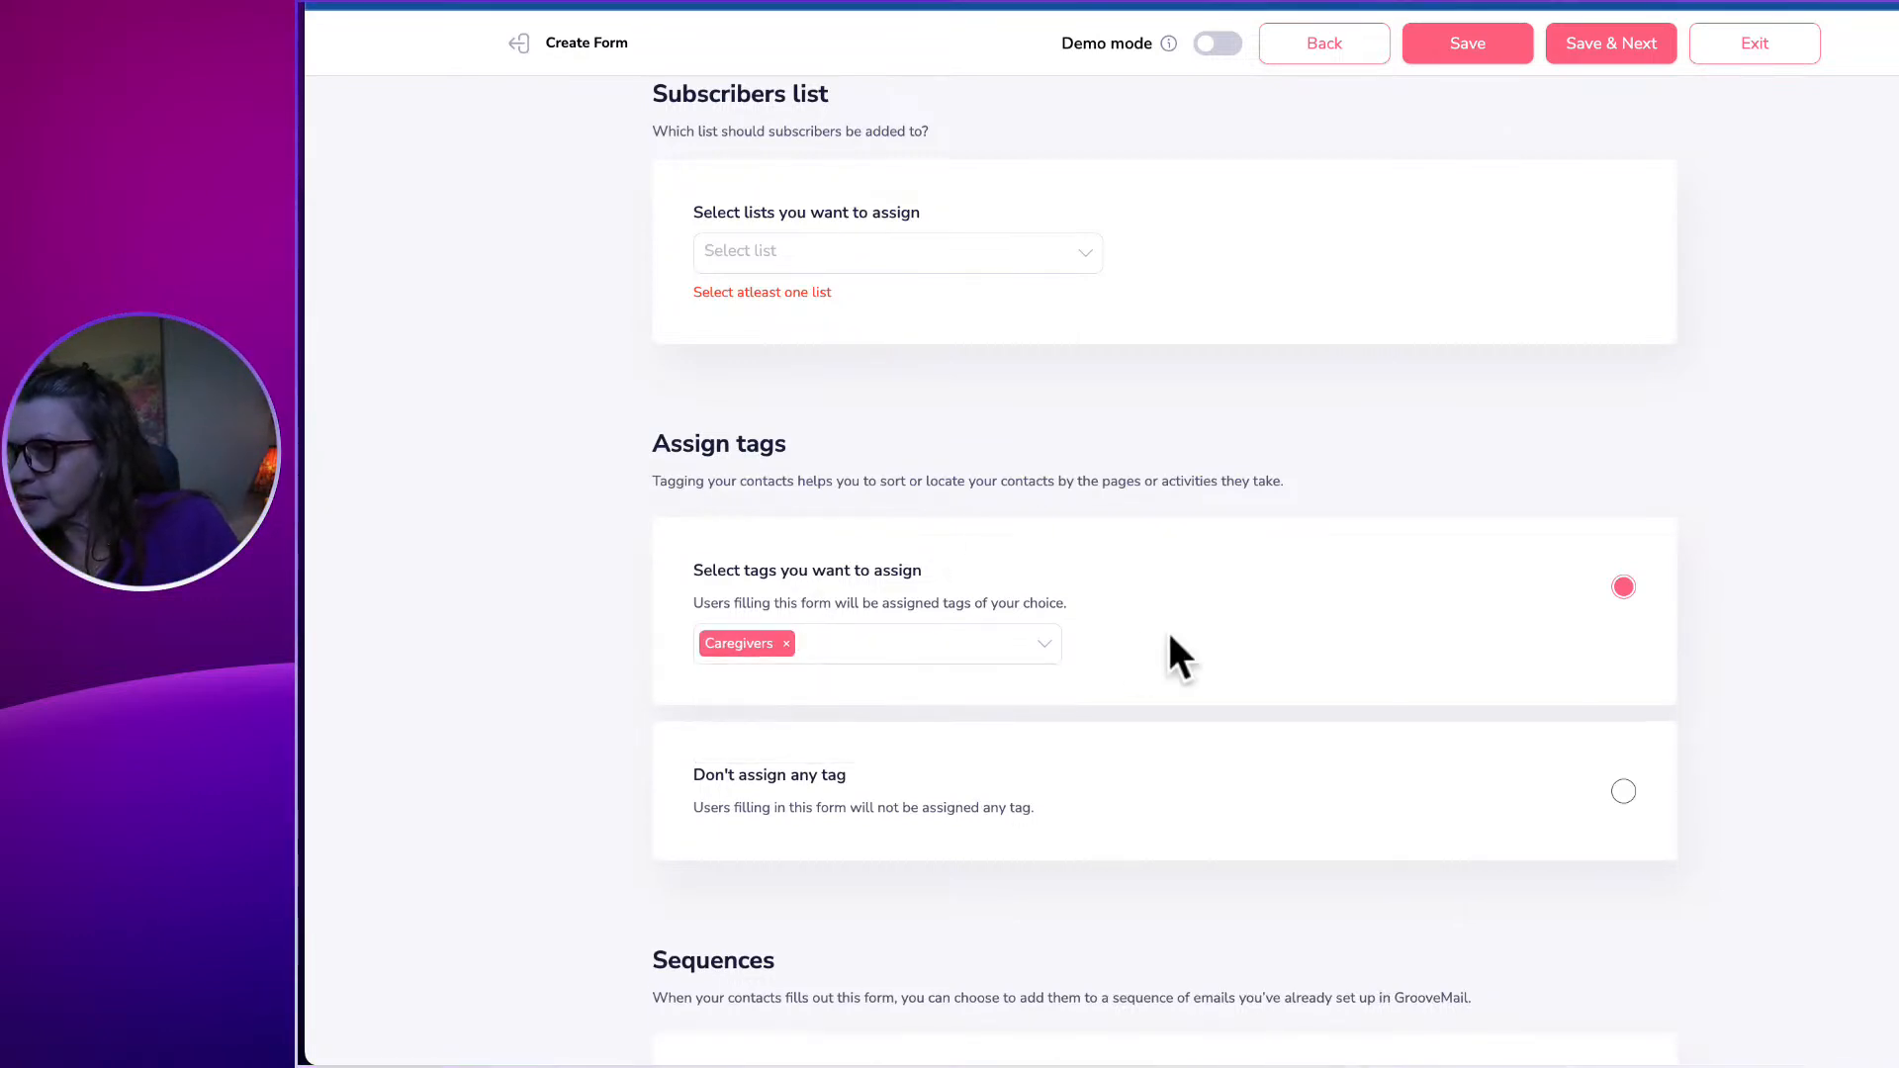
Add sign-ups to the Kudos Caregivers list and save to continue.
left_click(1604, 49)
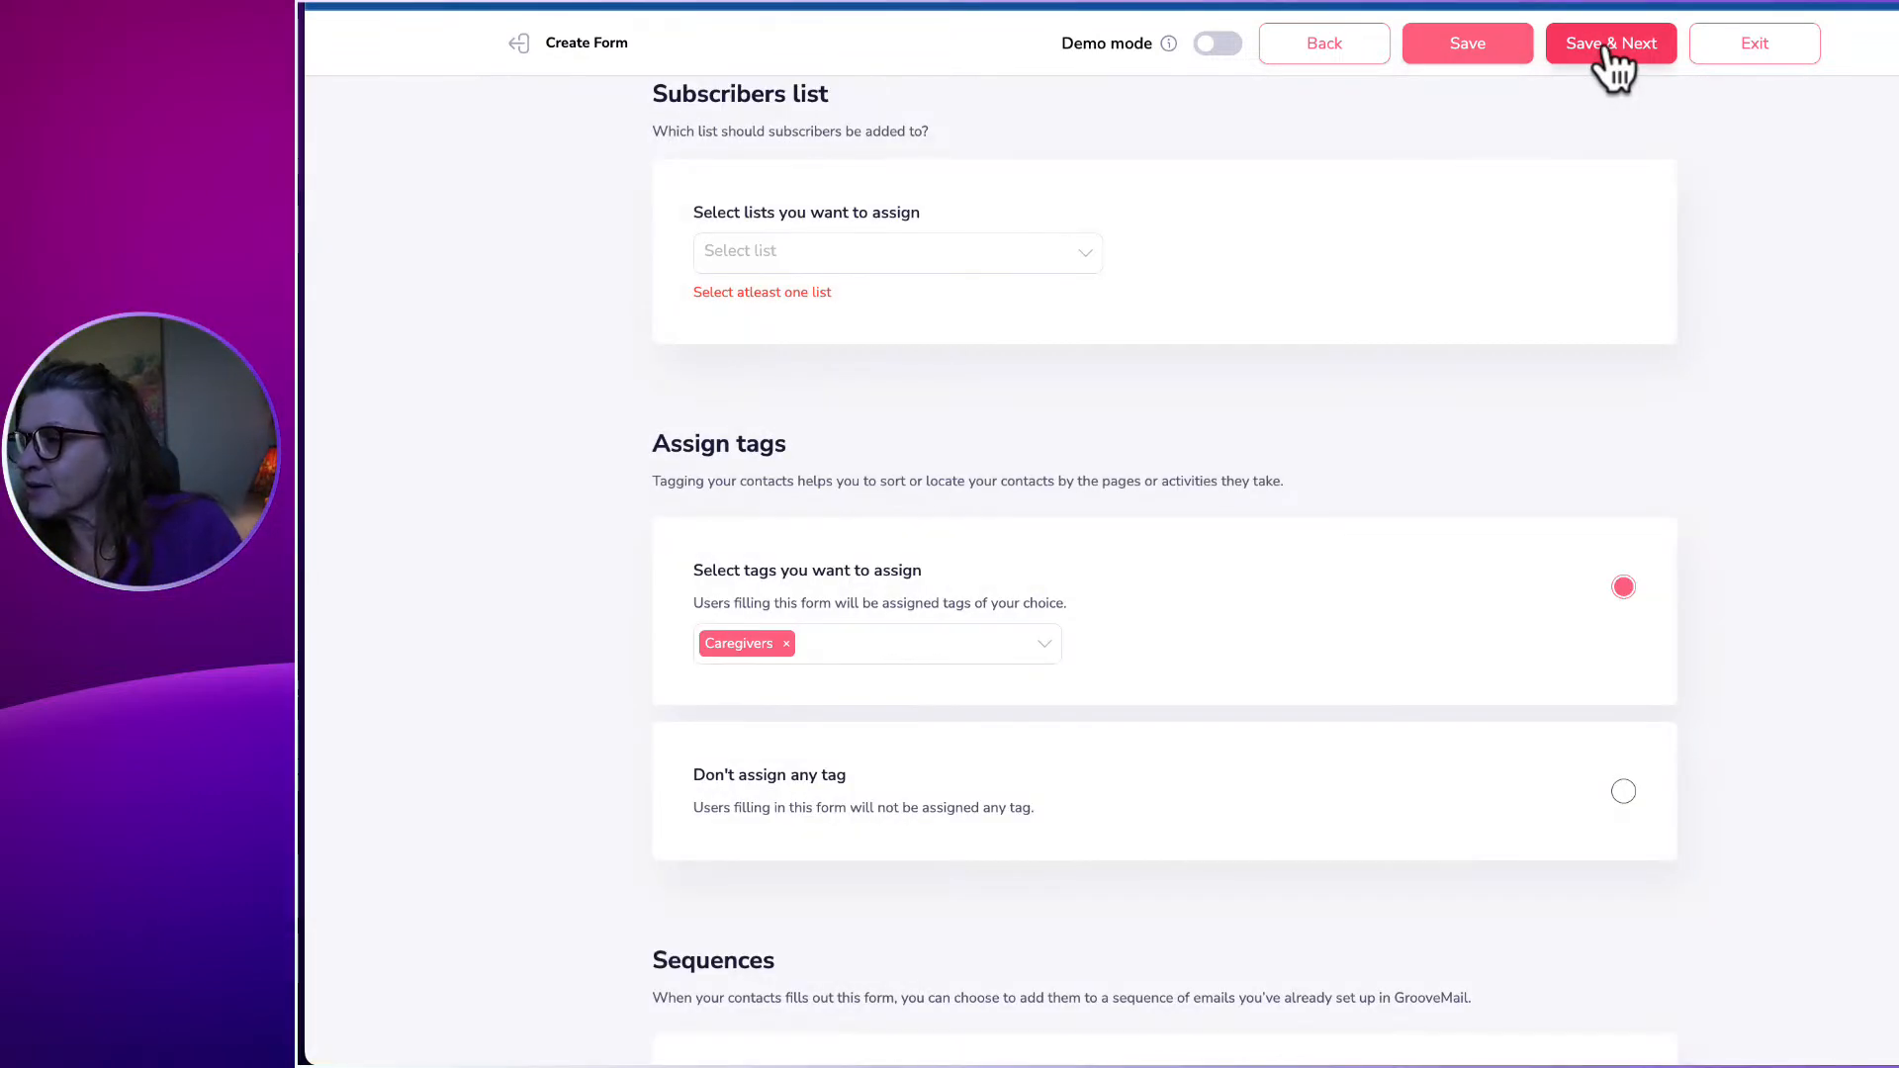
left_click(877, 250)
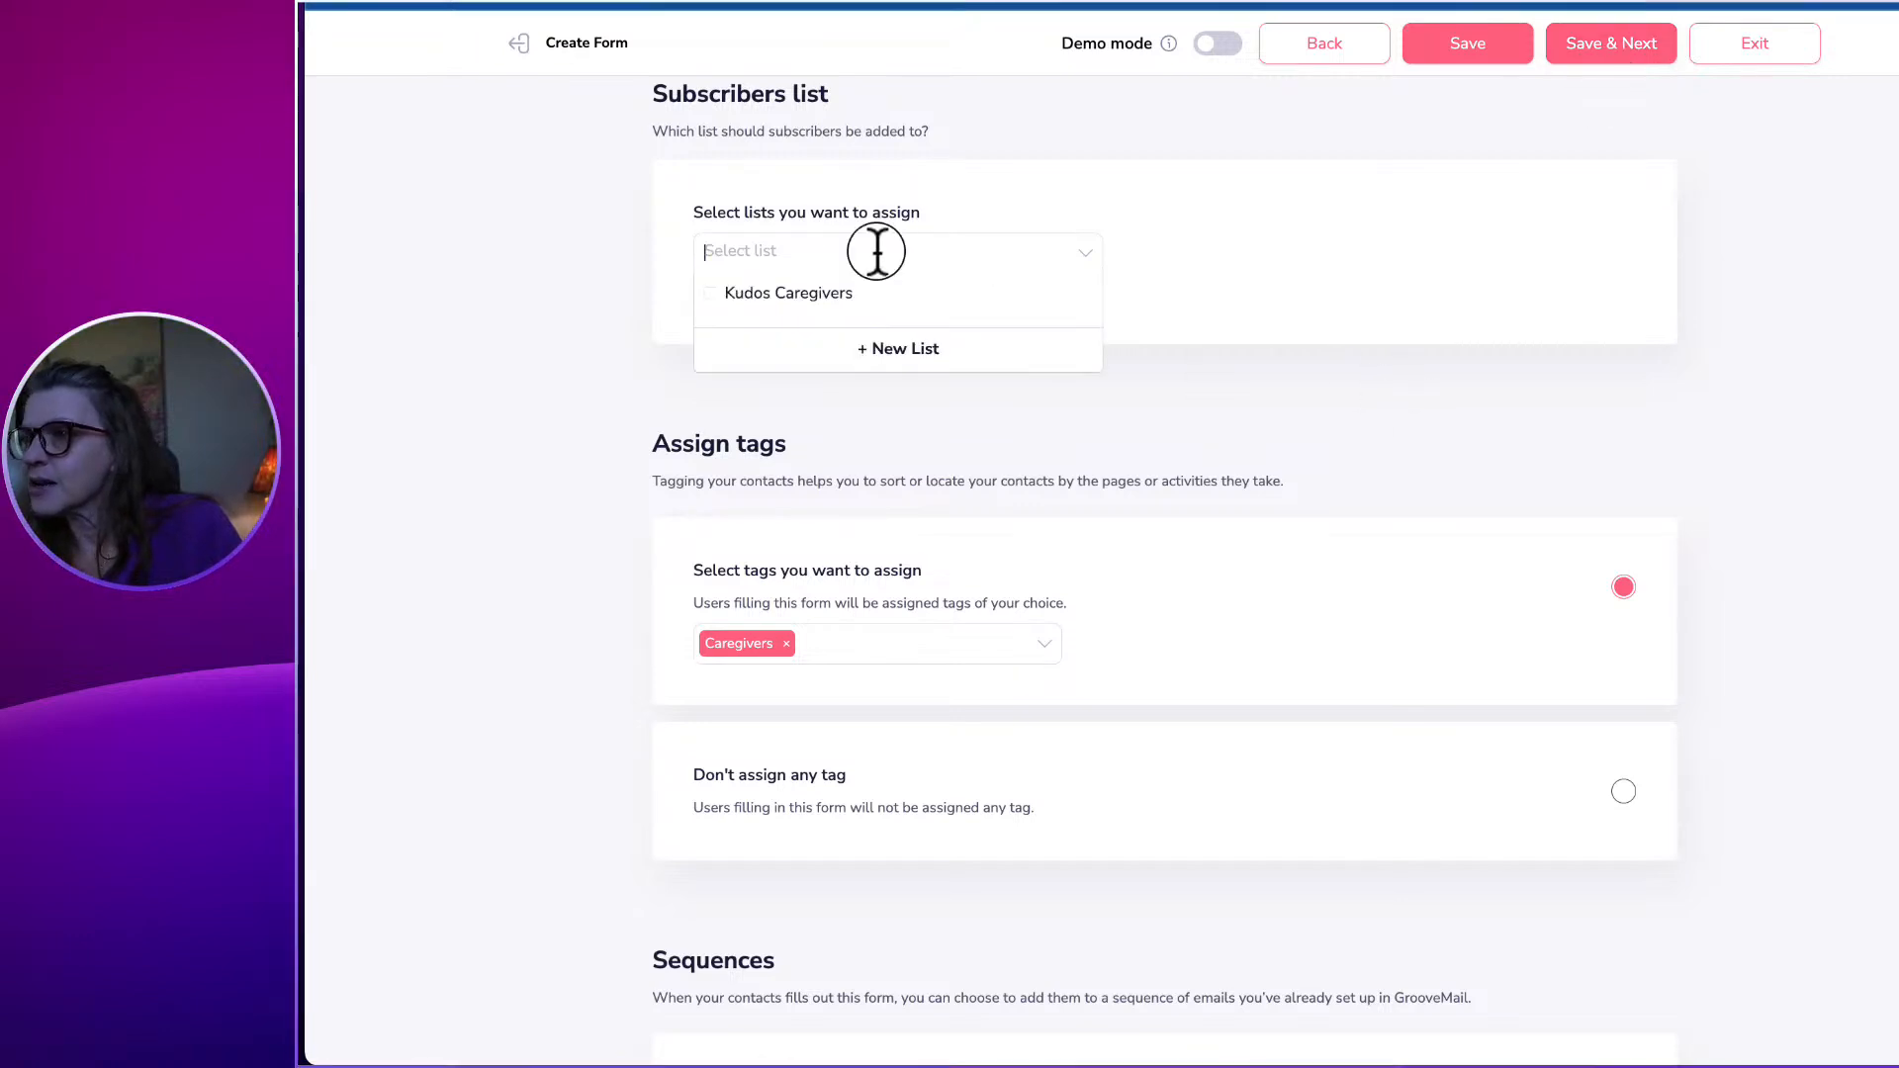
left_click(805, 293)
left_click(1427, 359)
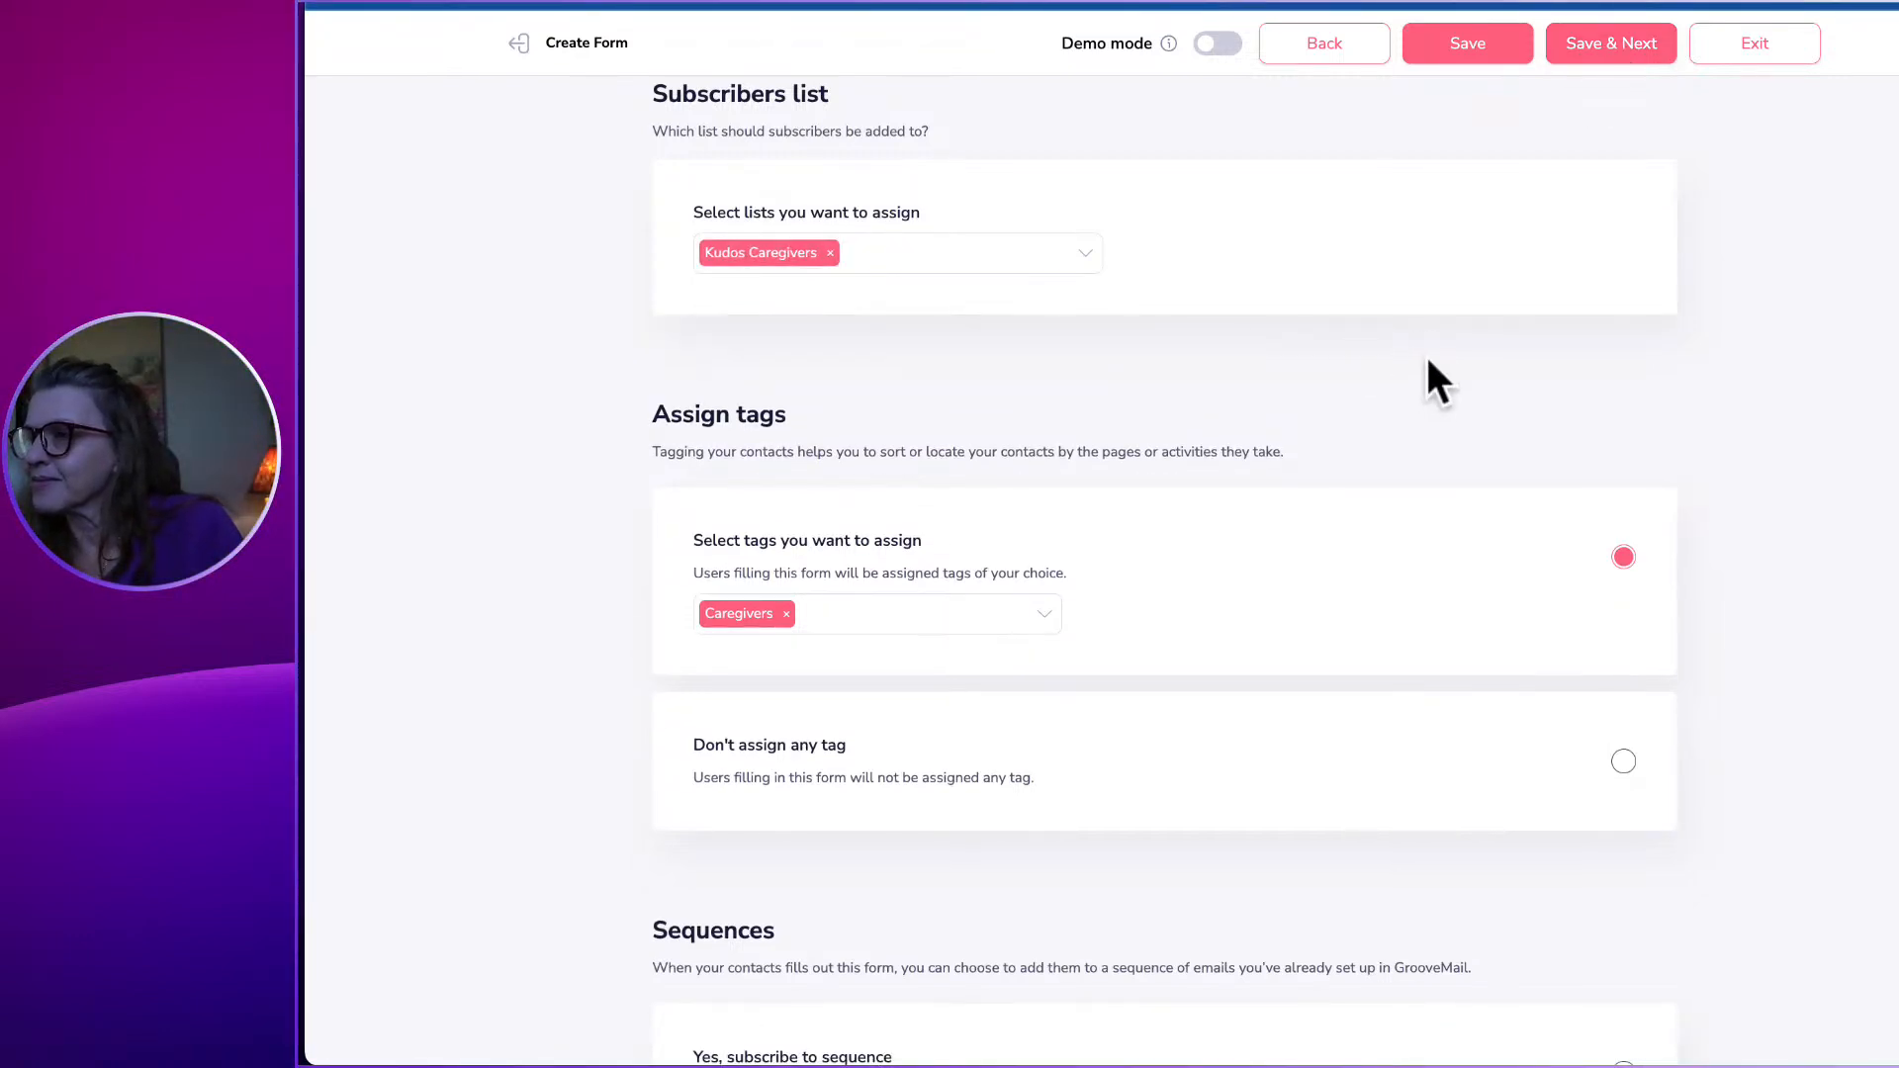
left_click(1580, 44)
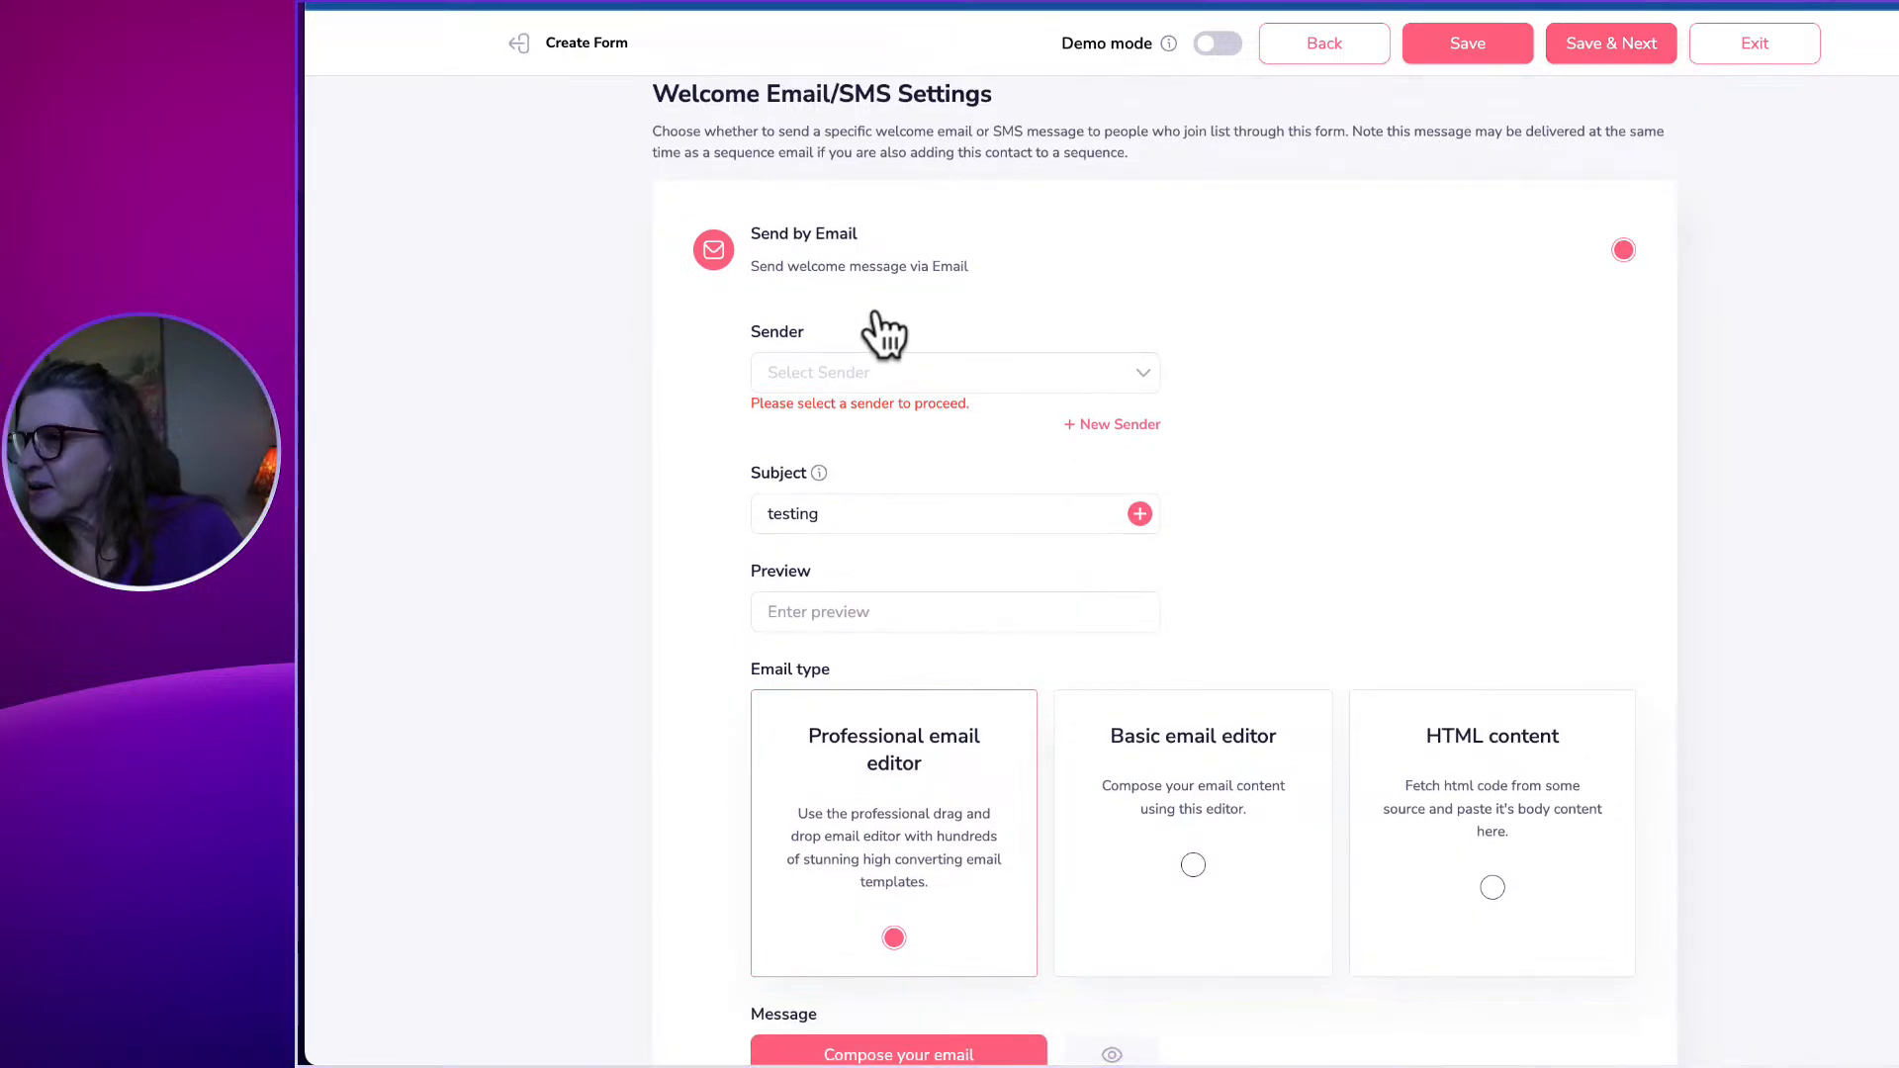
scroll(1035, 445, "down", 5)
scroll(1079, 369, "down", 6)
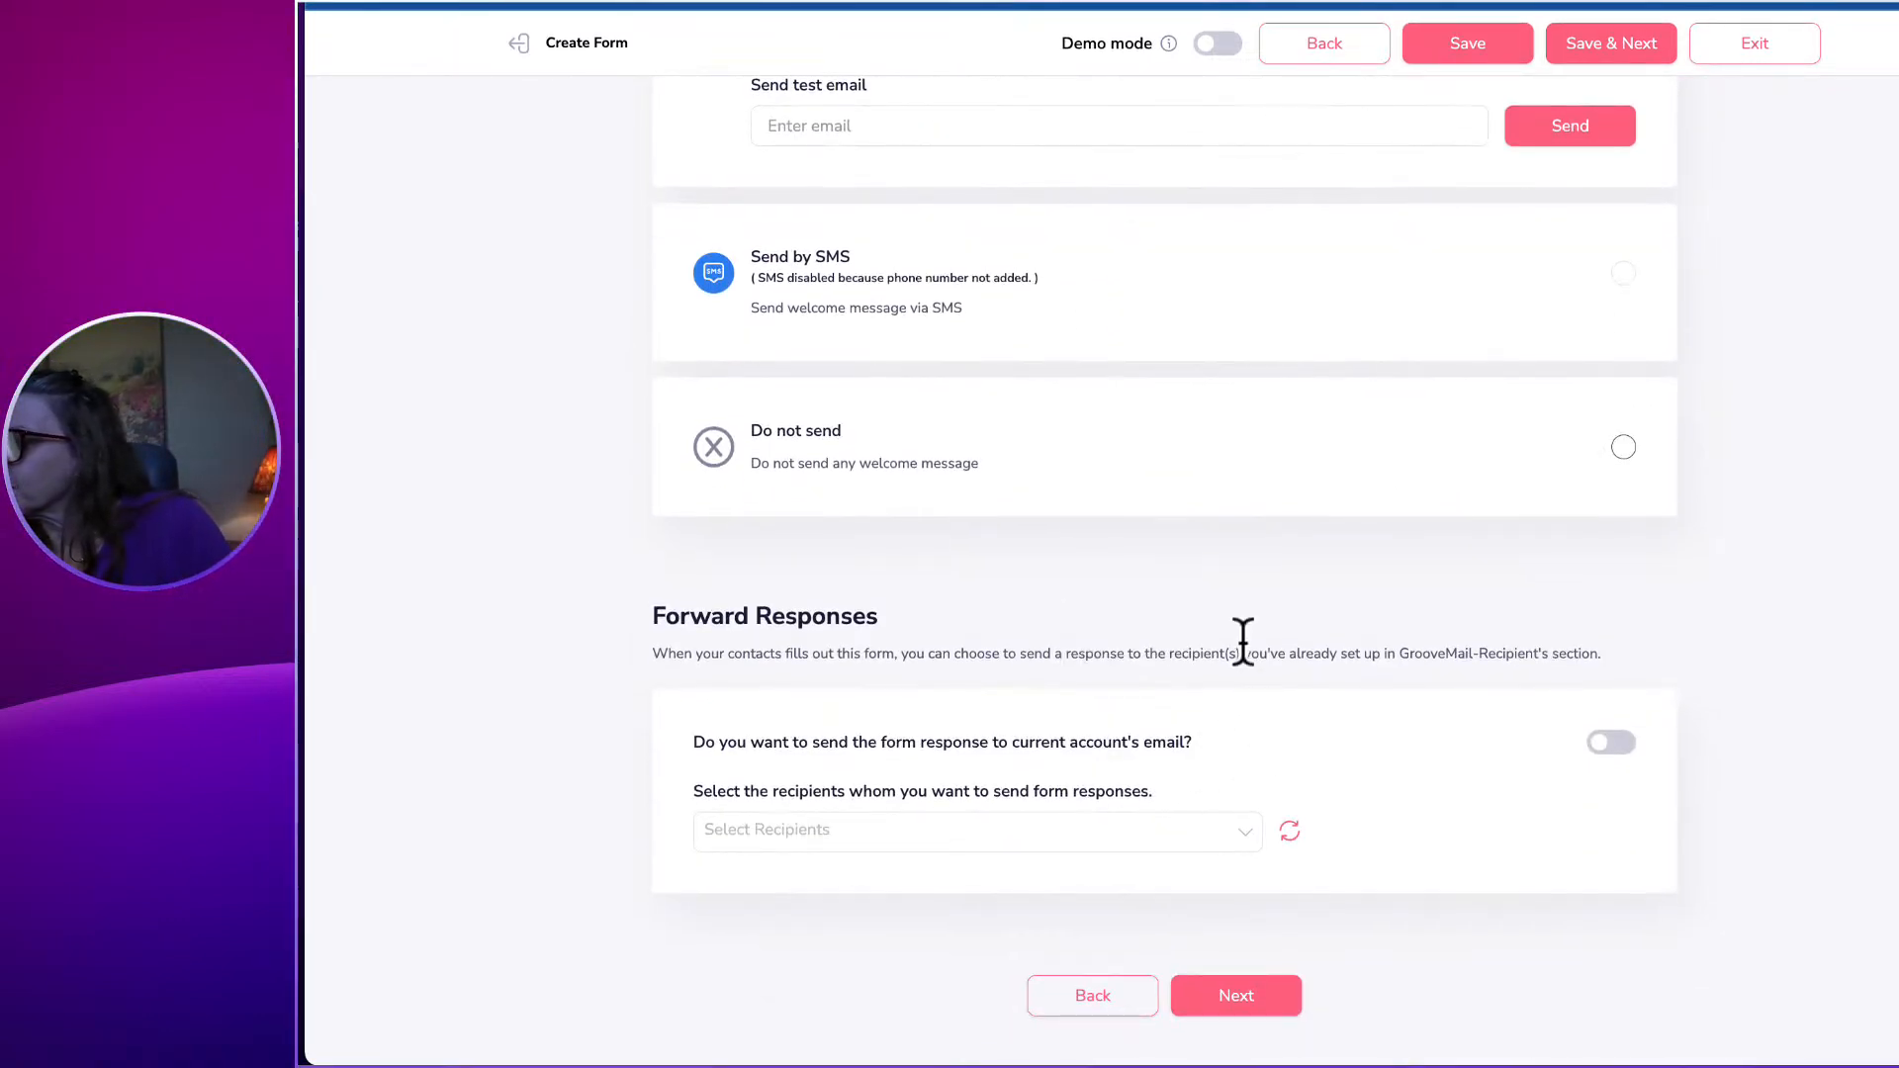
scroll(1252, 475, "up", 5)
scroll(1251, 473, "up", 12)
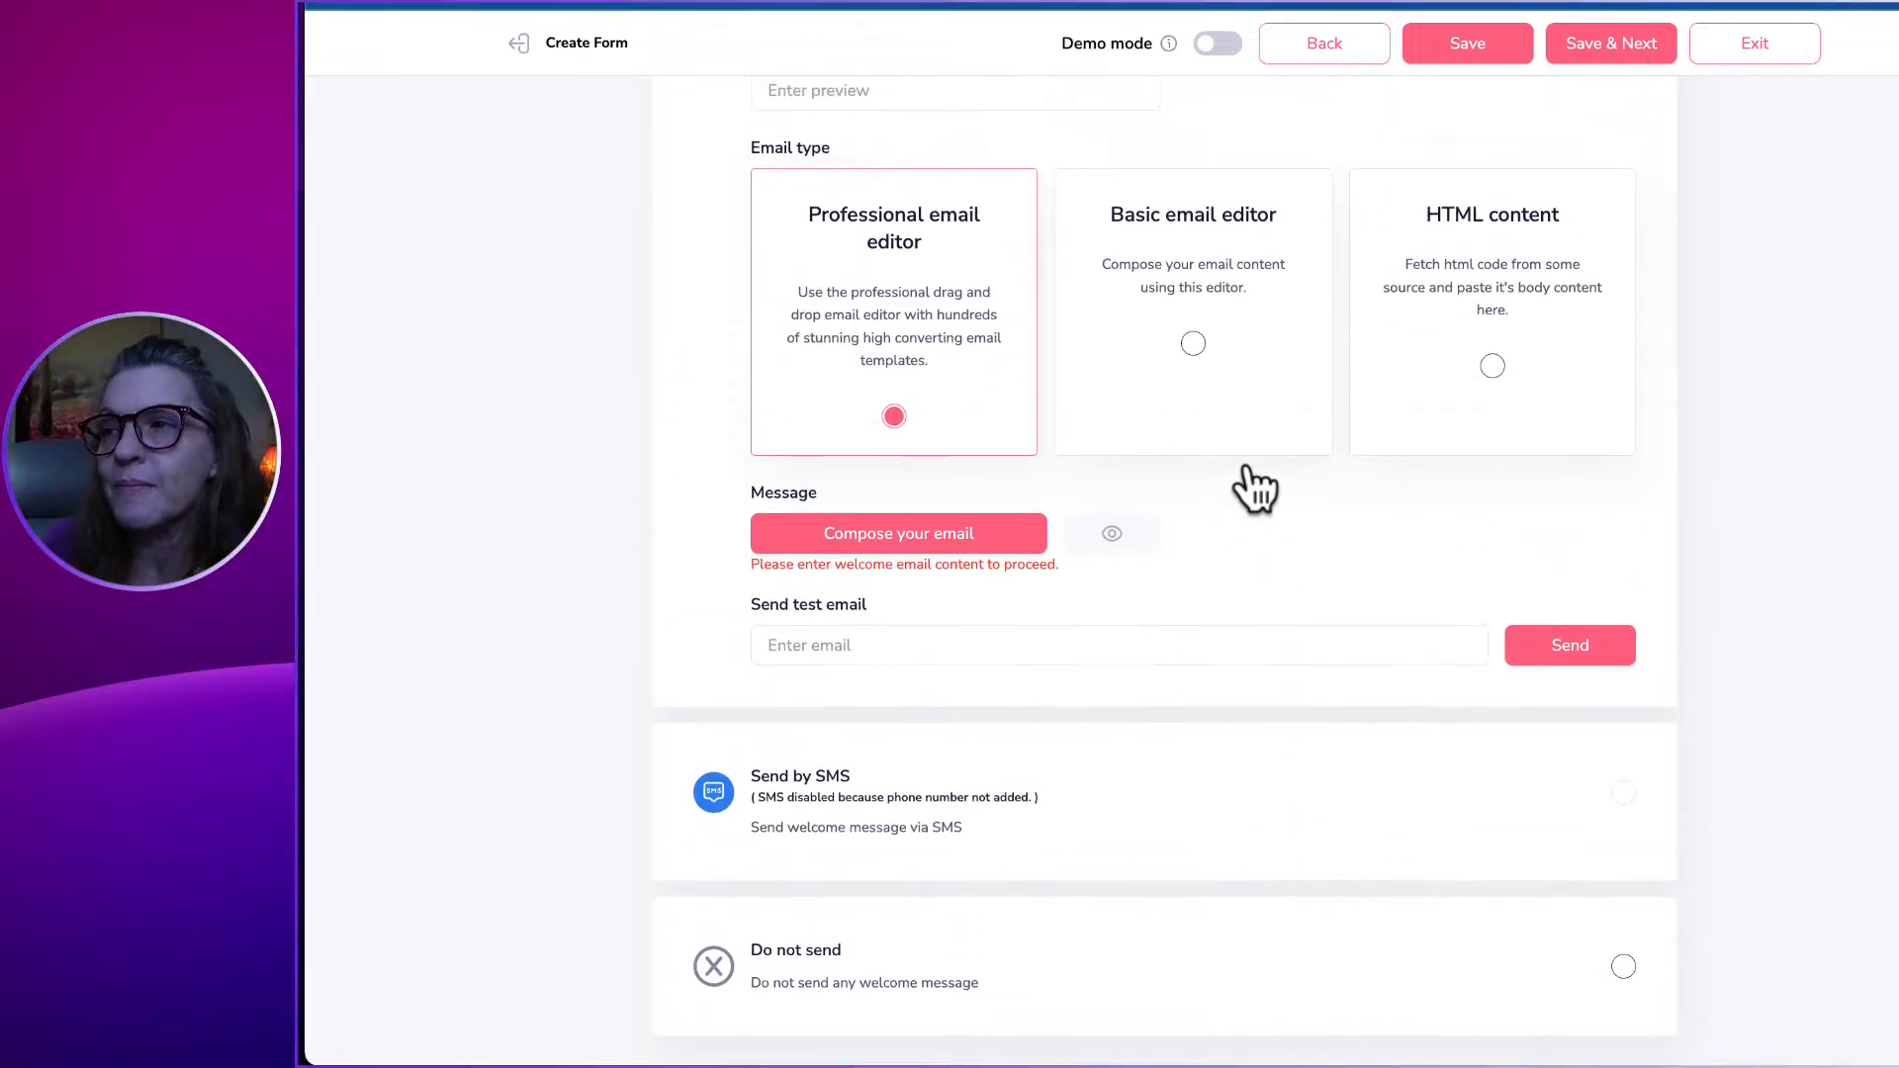
scroll(1248, 466, "up", 6)
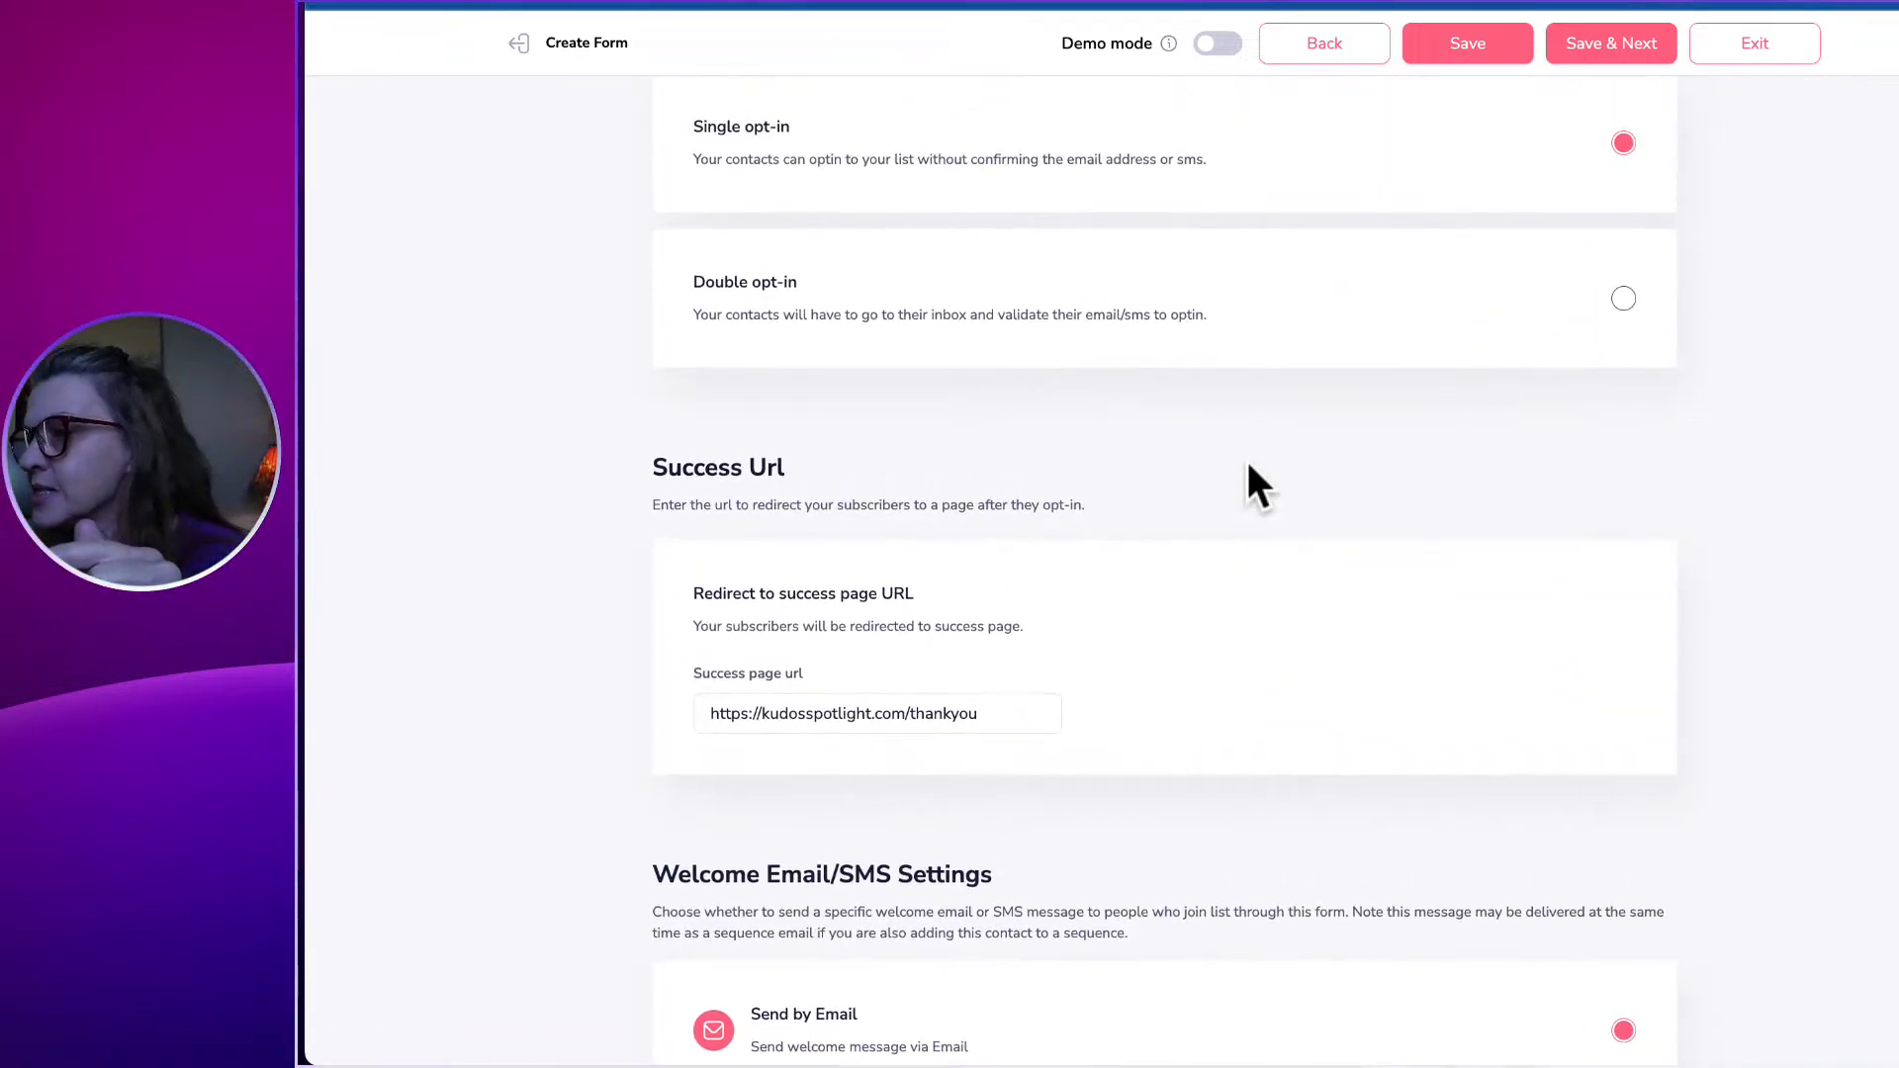
scroll(1248, 465, "up", 1)
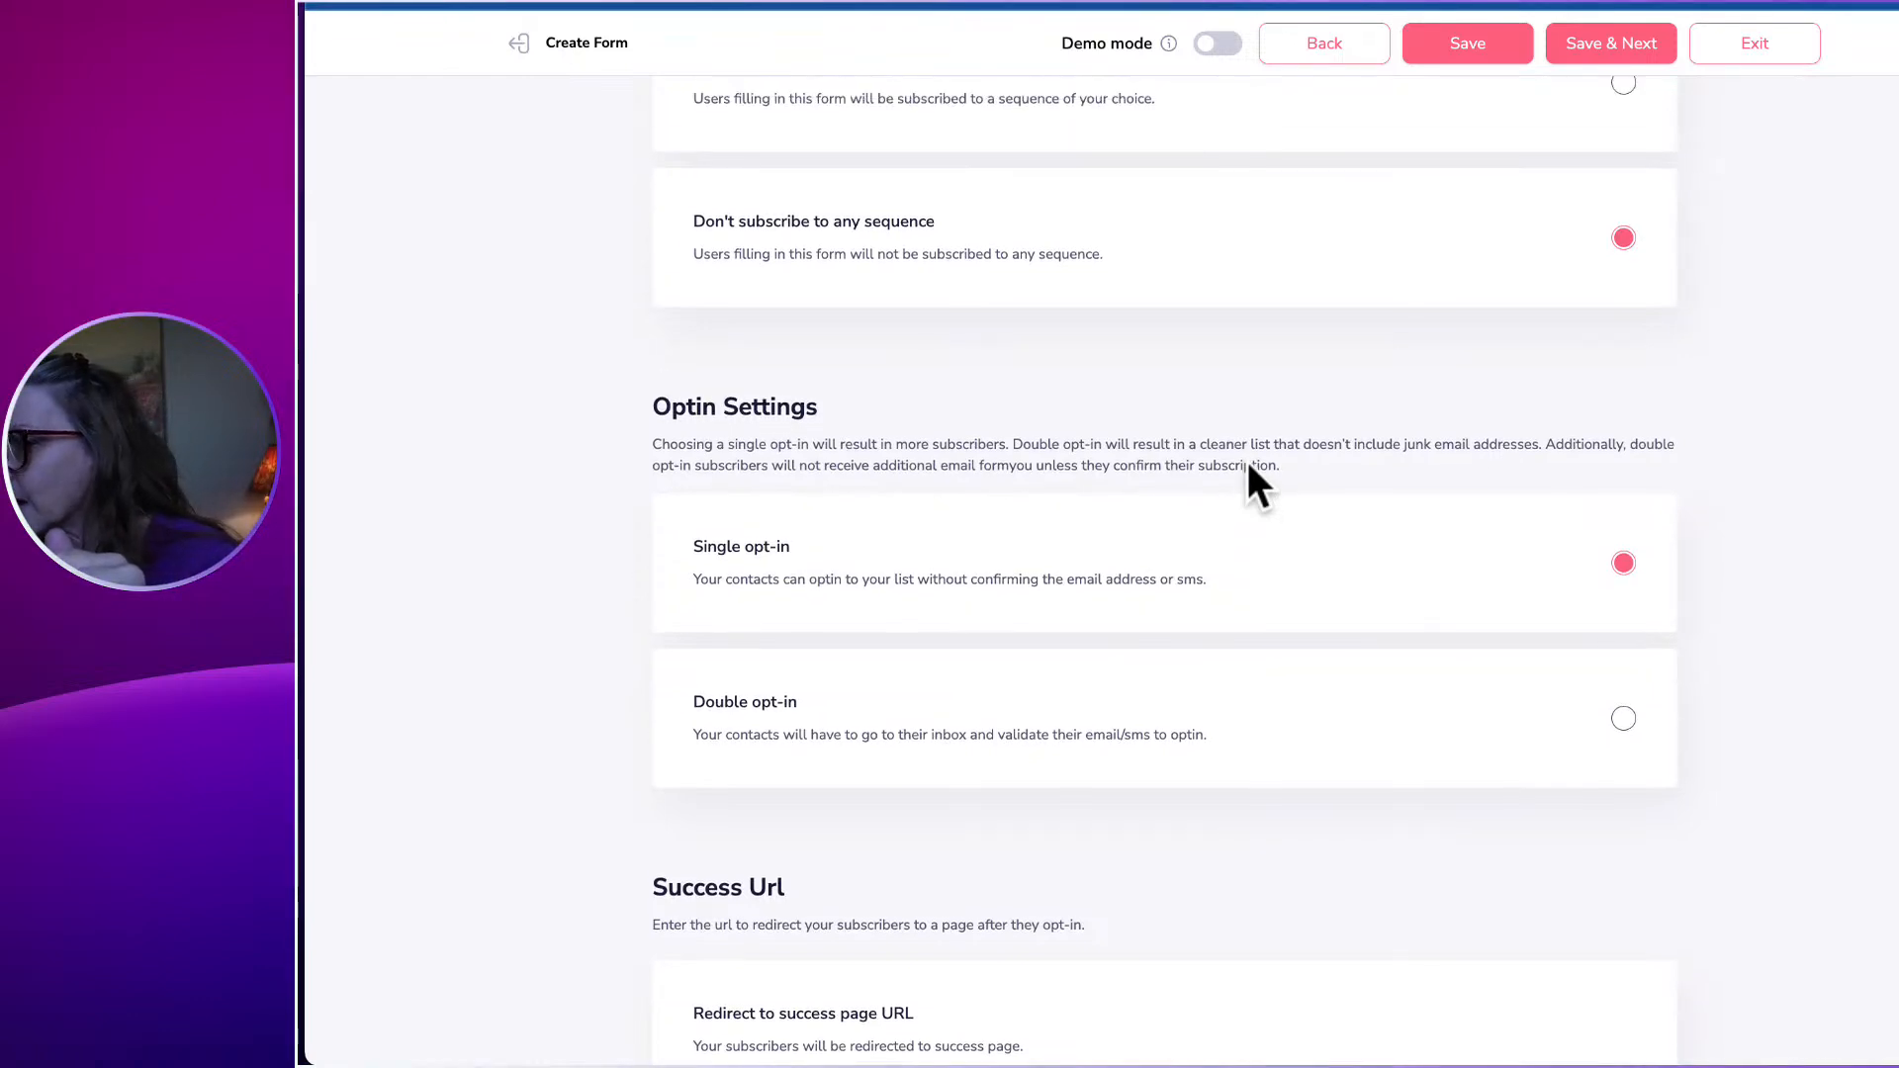
scroll(1248, 462, "up", 3)
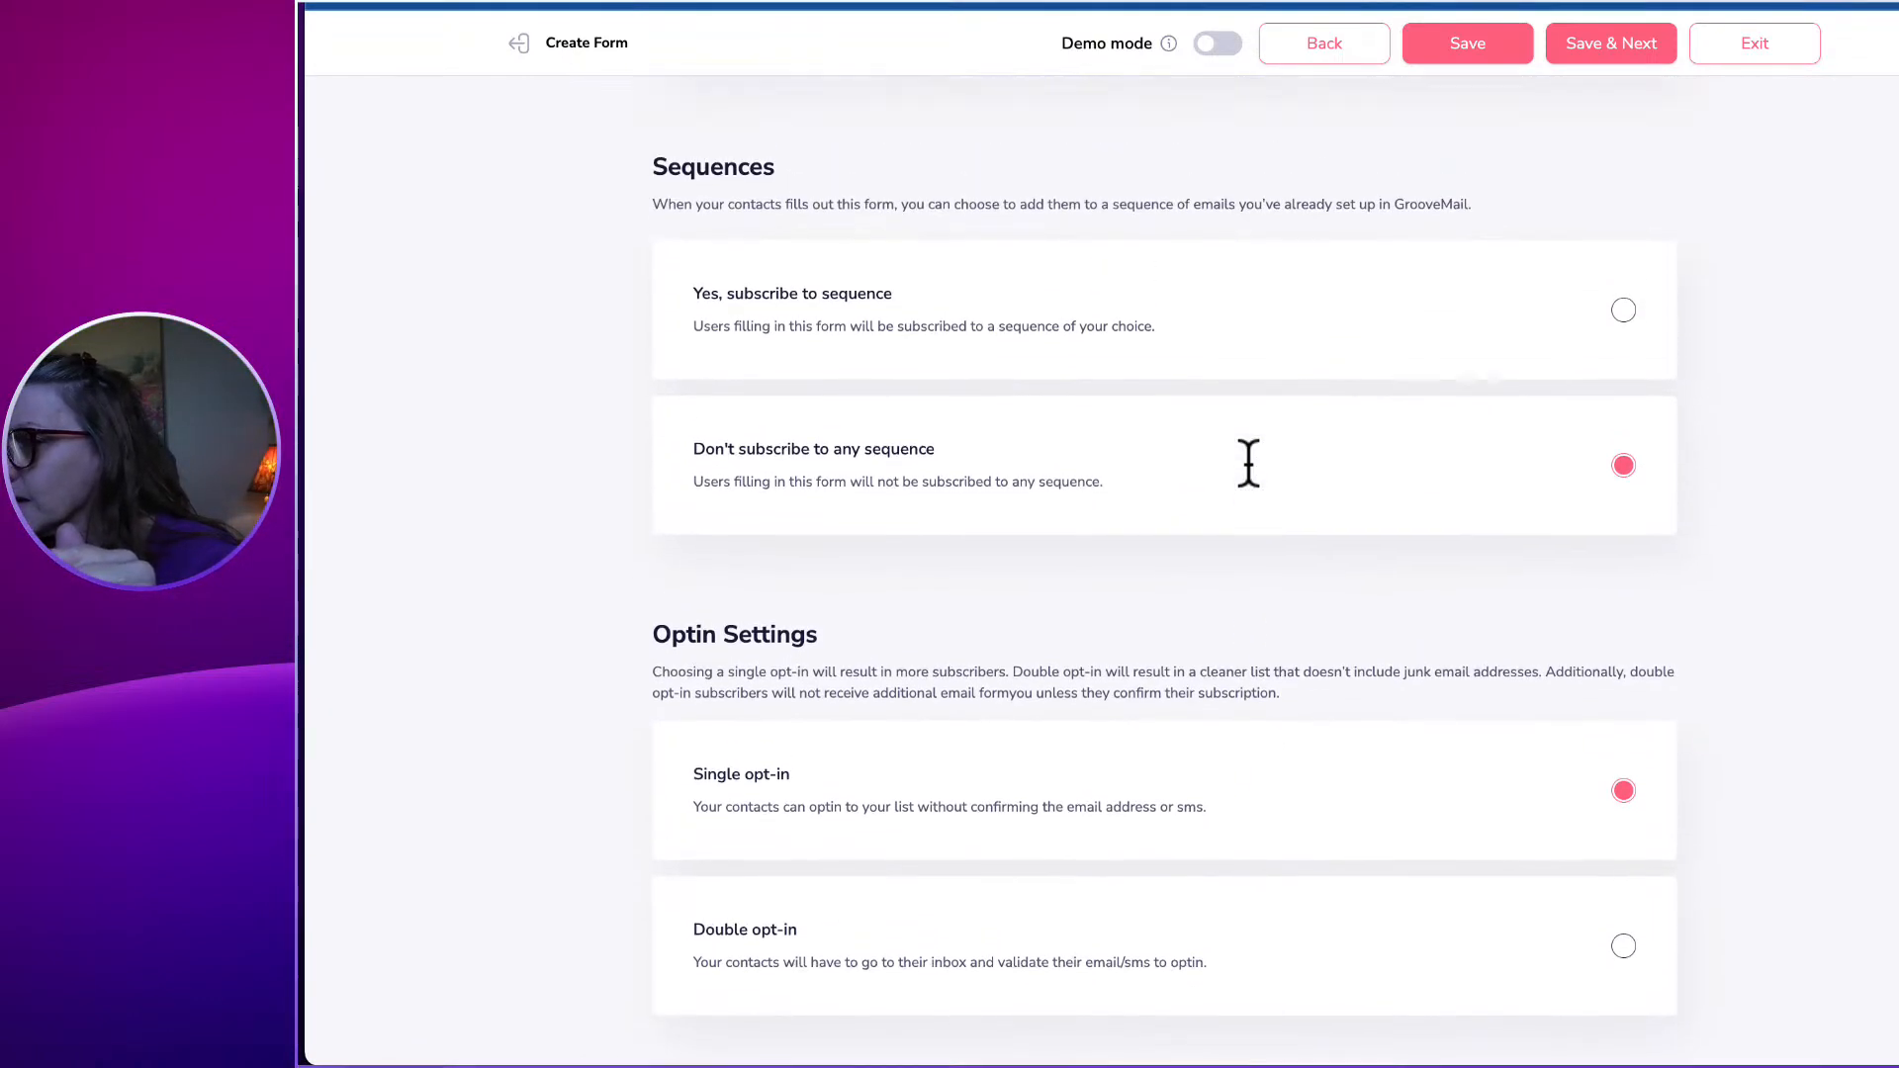
scroll(1248, 464, "up", 4)
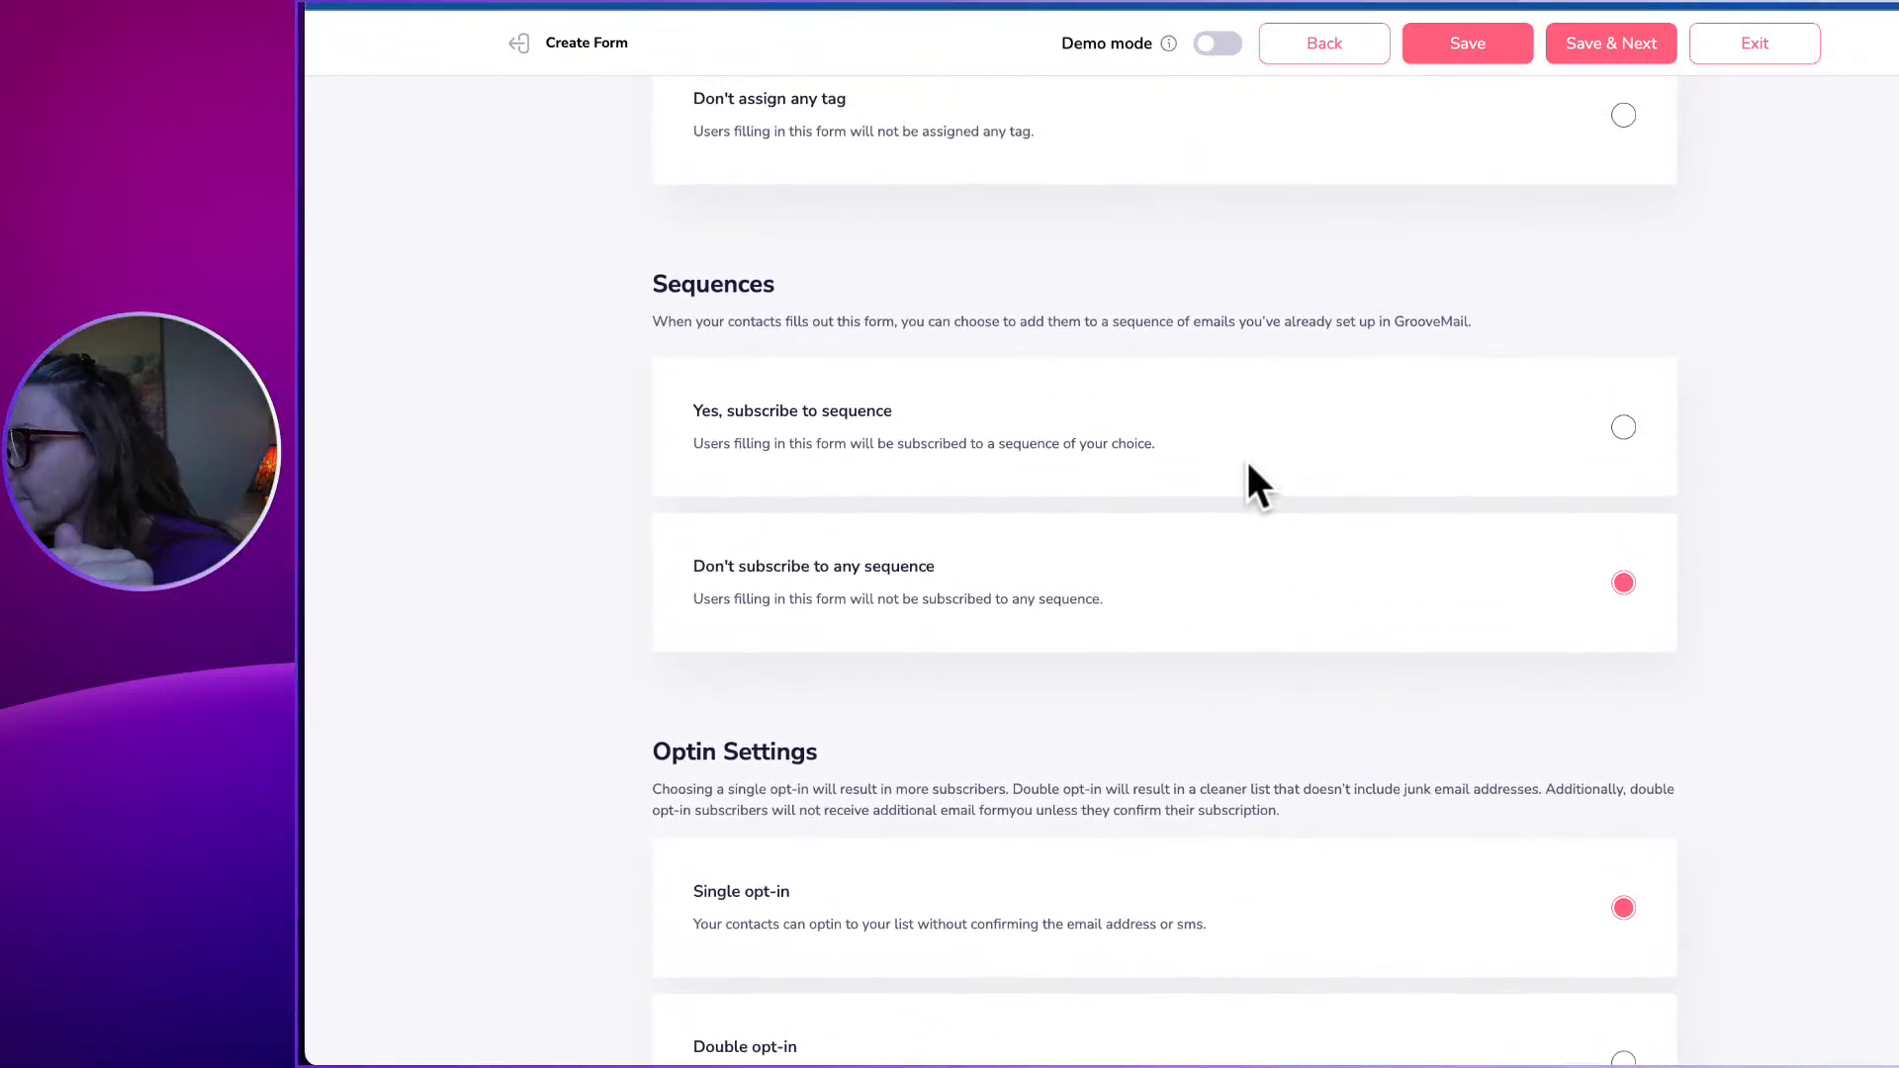
scroll(1248, 465, "up", 5)
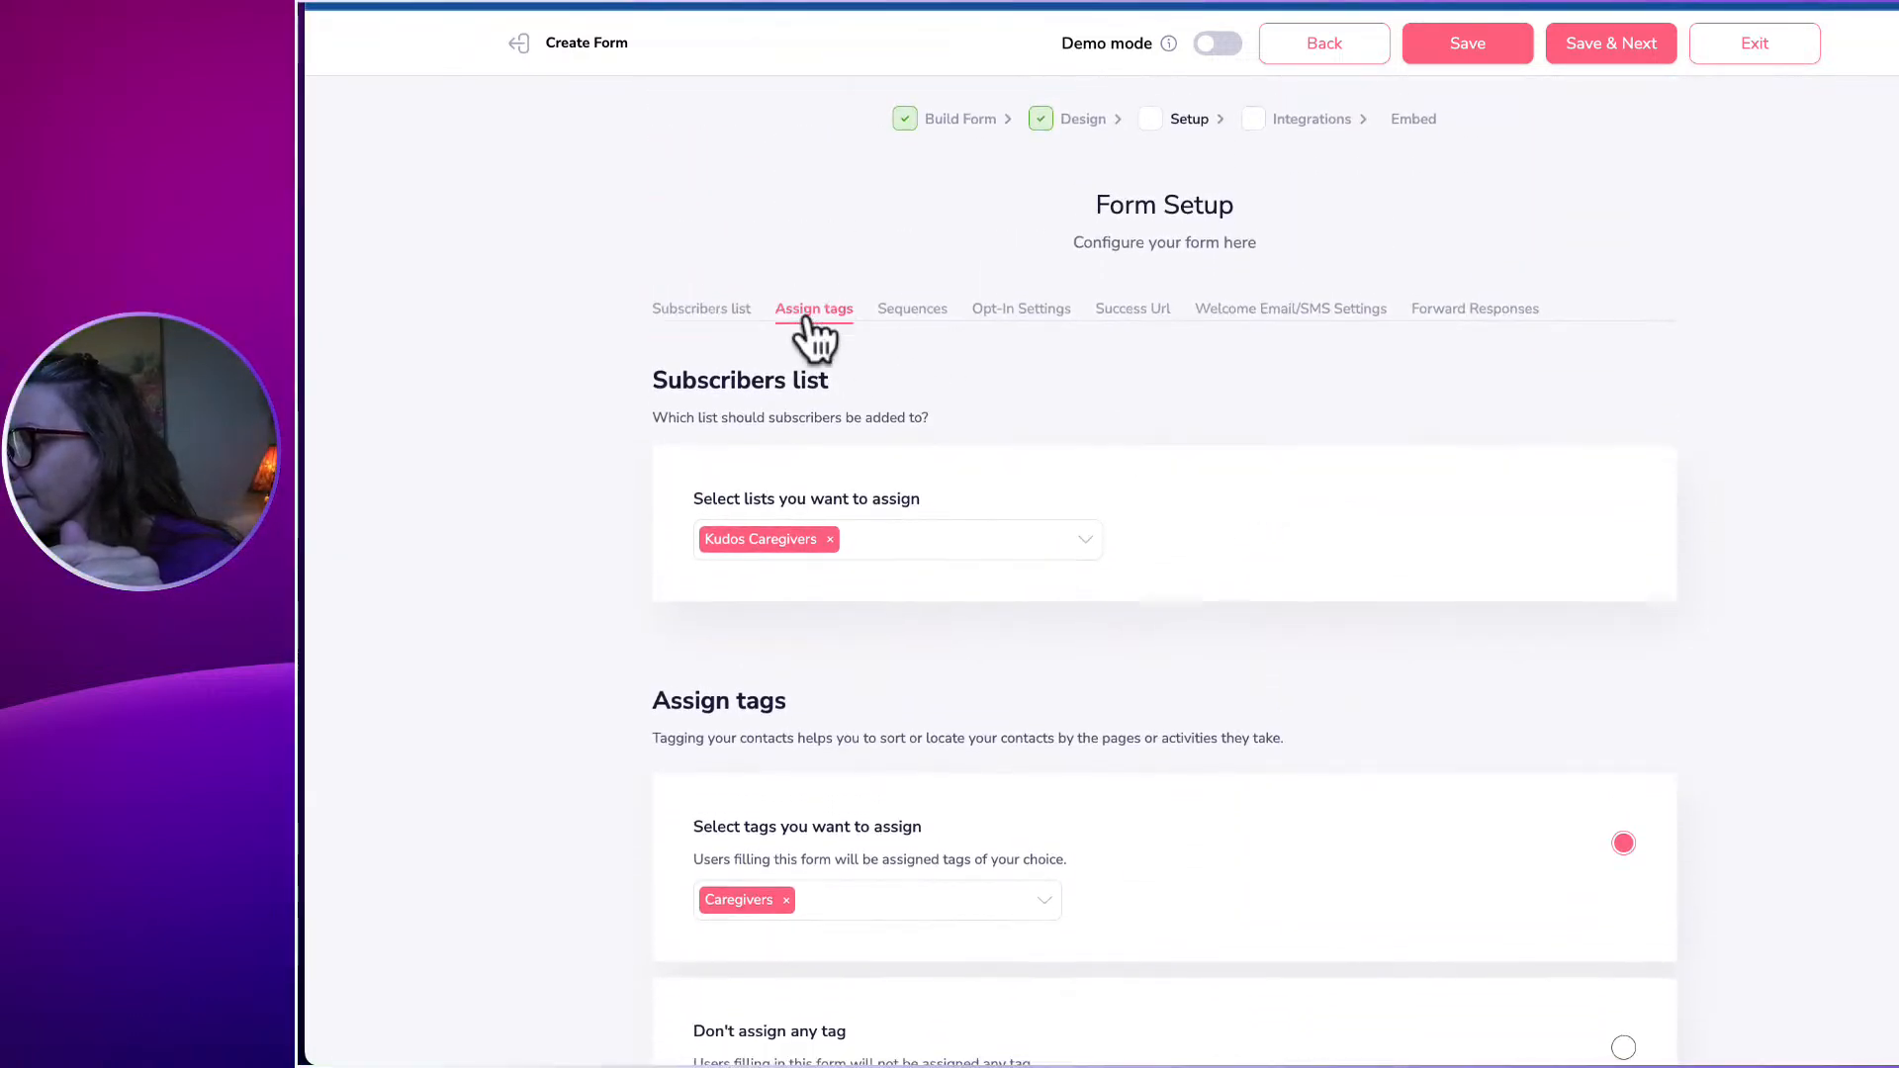
left_click(809, 324)
scroll(1032, 356, "down", 2)
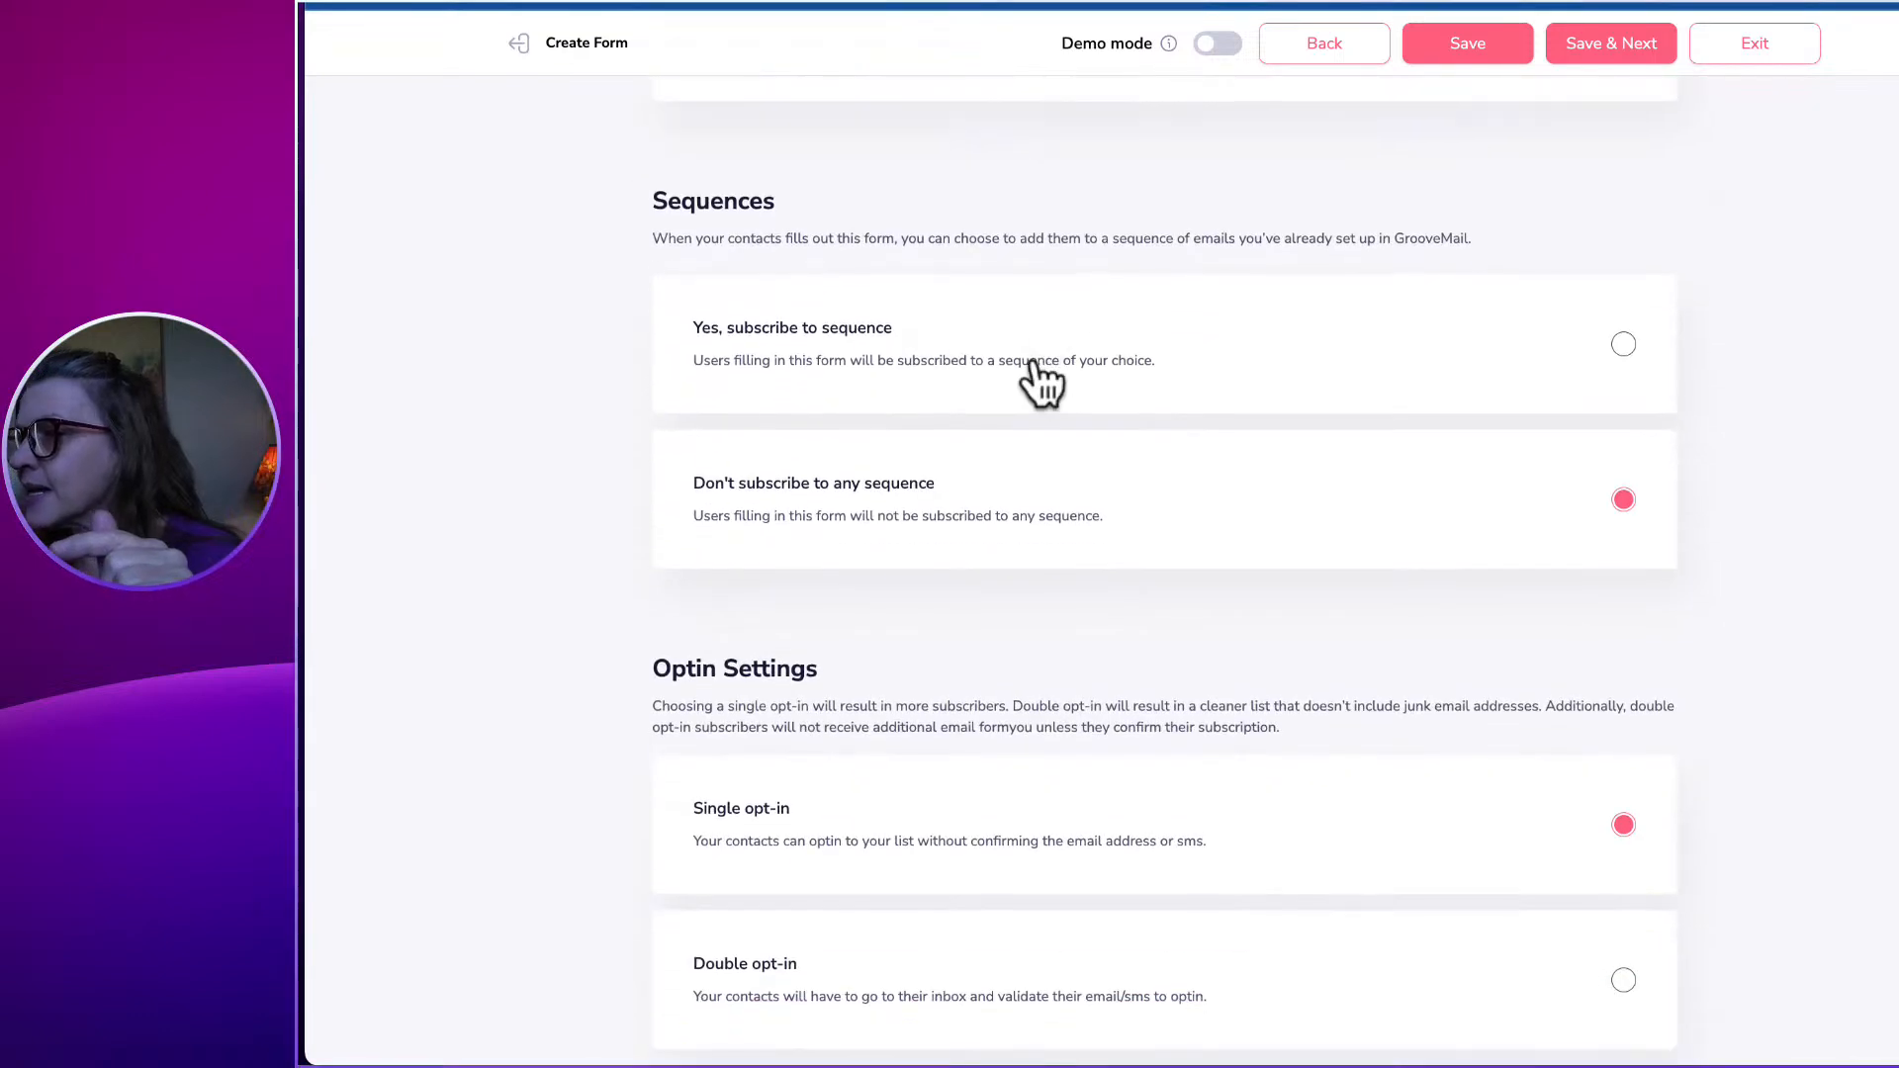
scroll(1086, 387, "down", 3)
scroll(1086, 387, "down", 1)
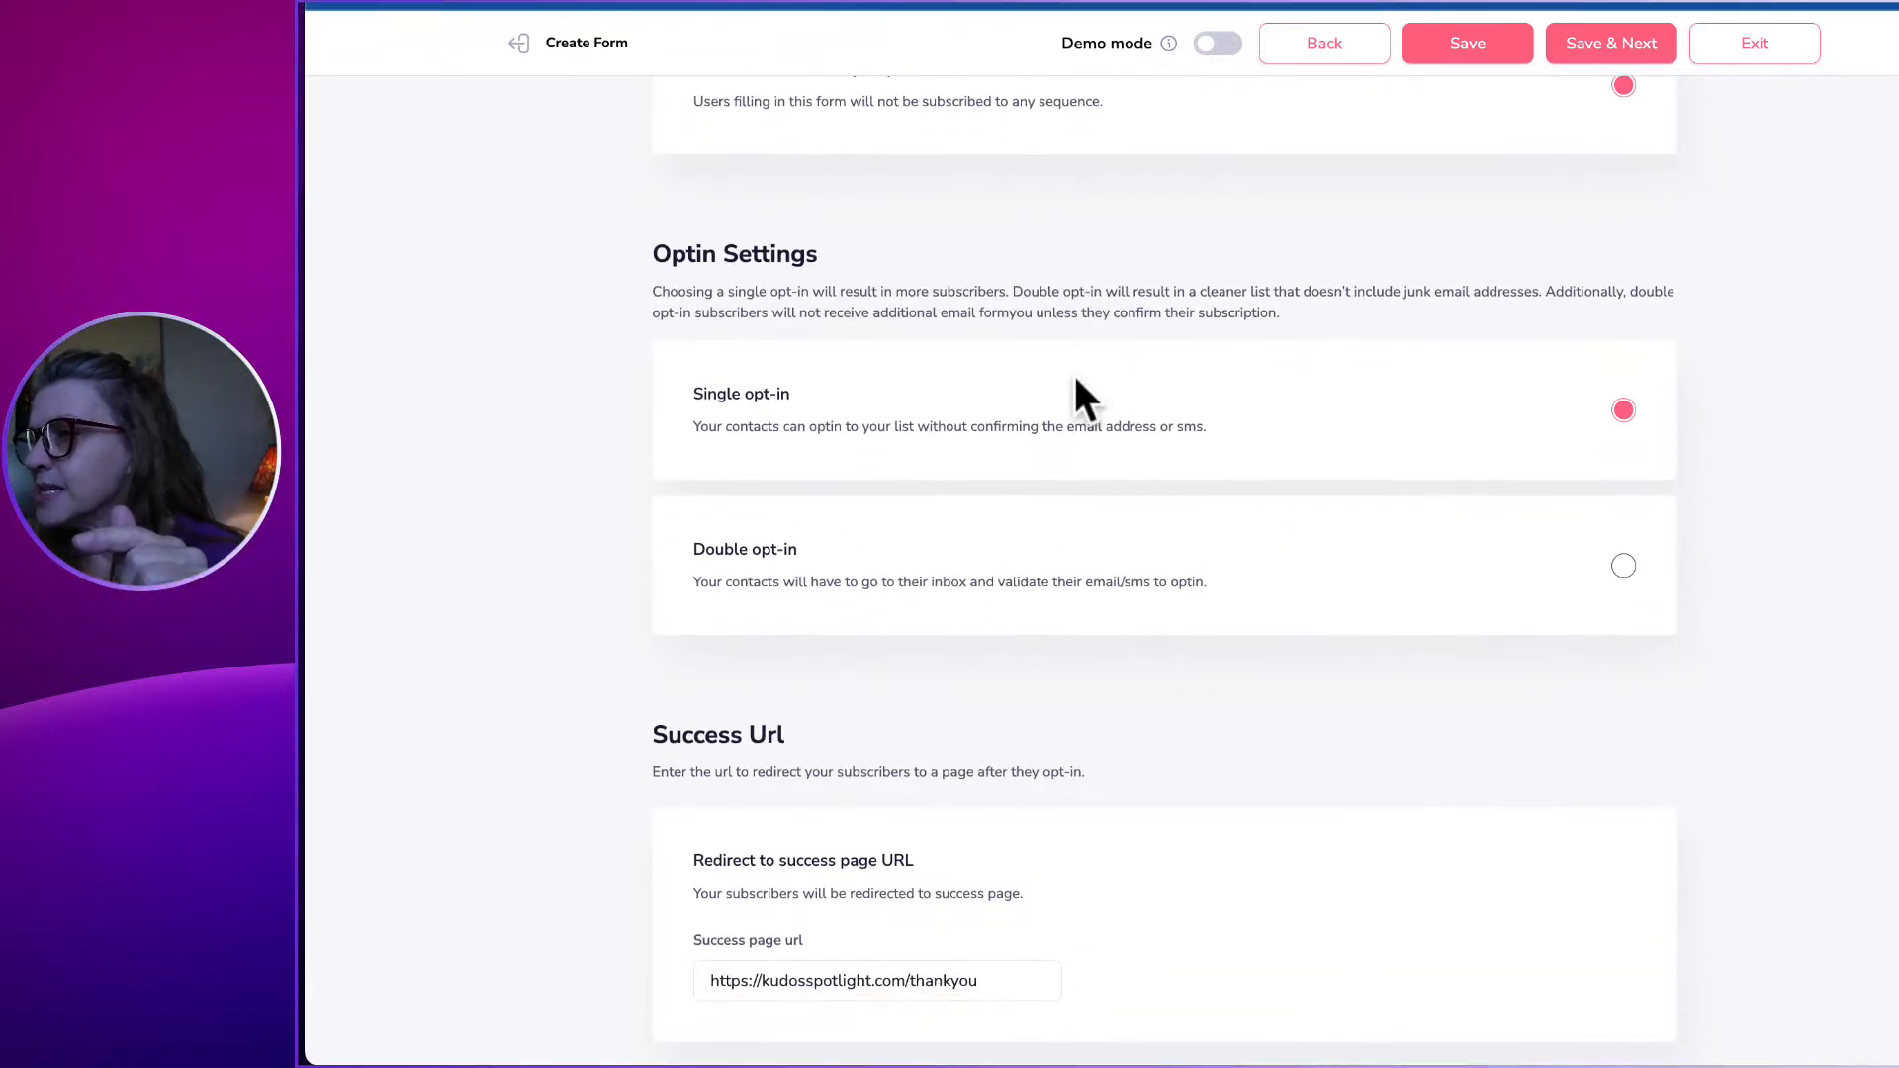
scroll(1078, 400, "down", 3)
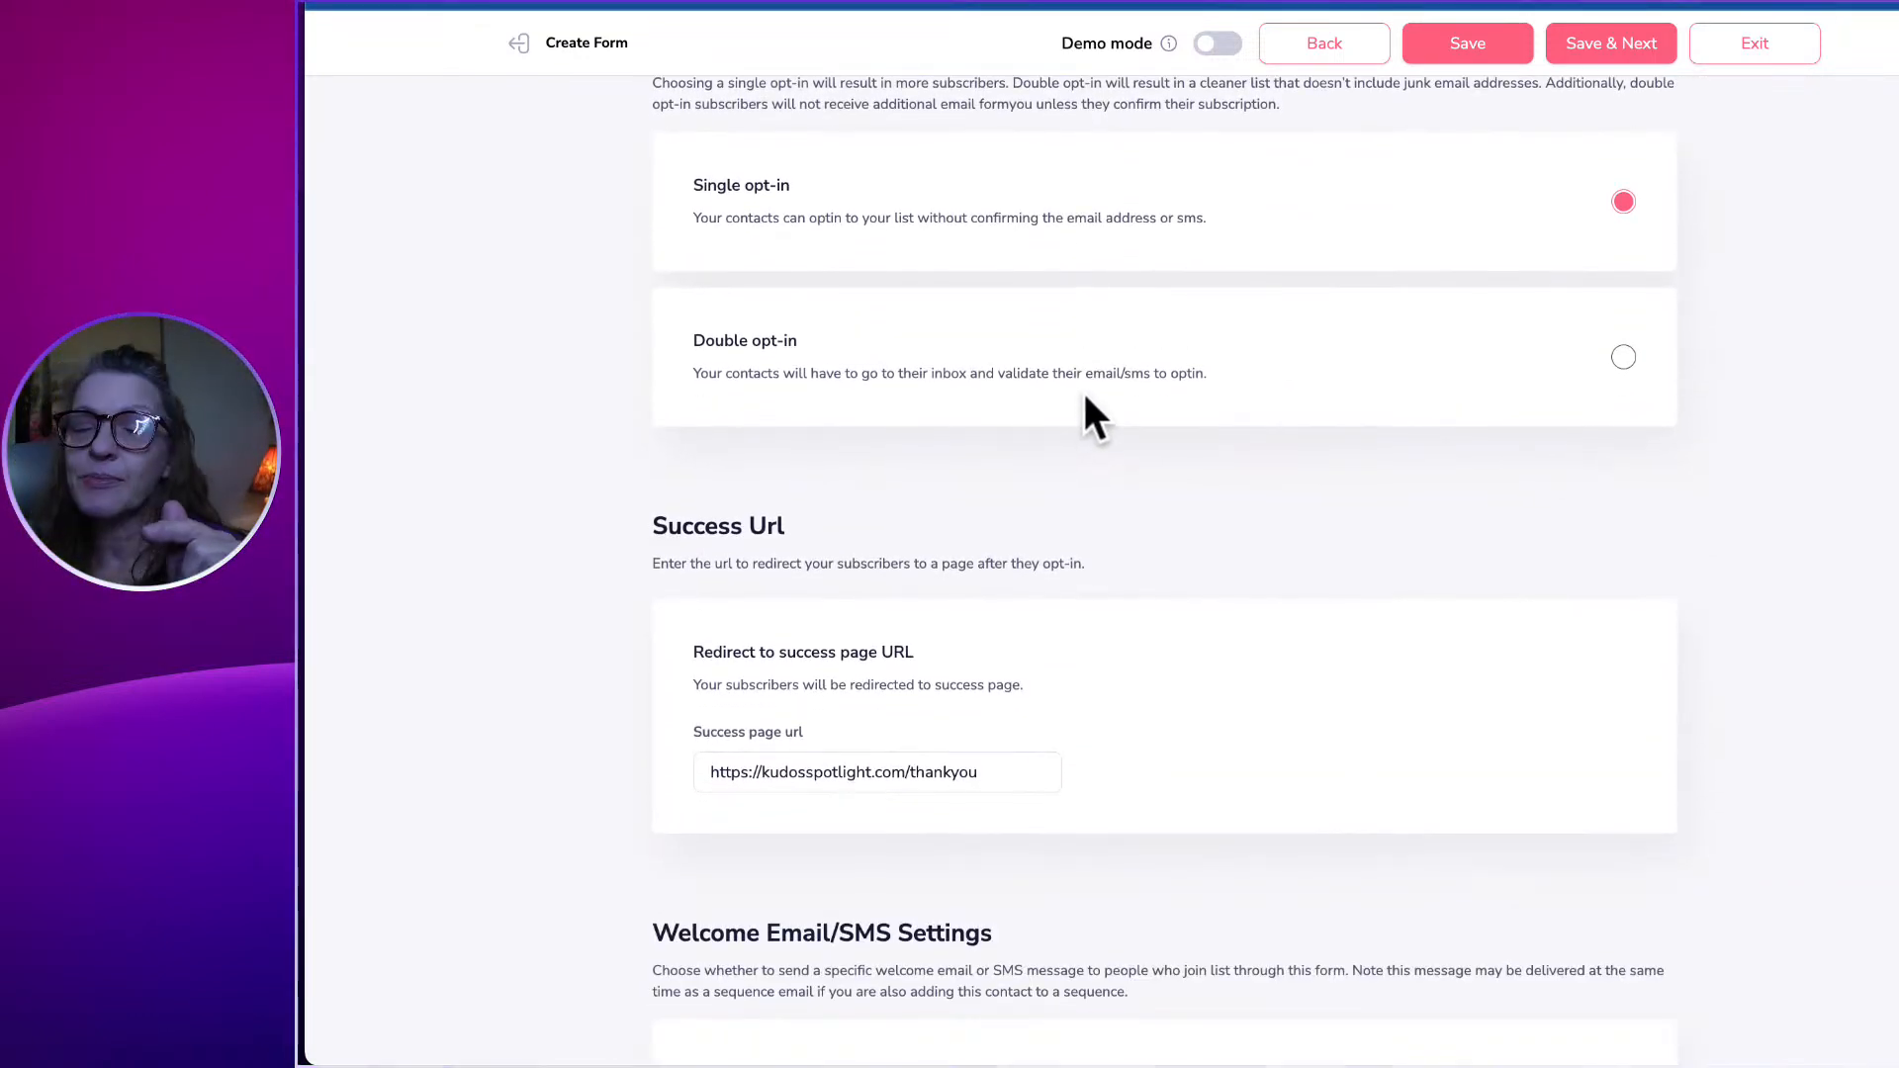
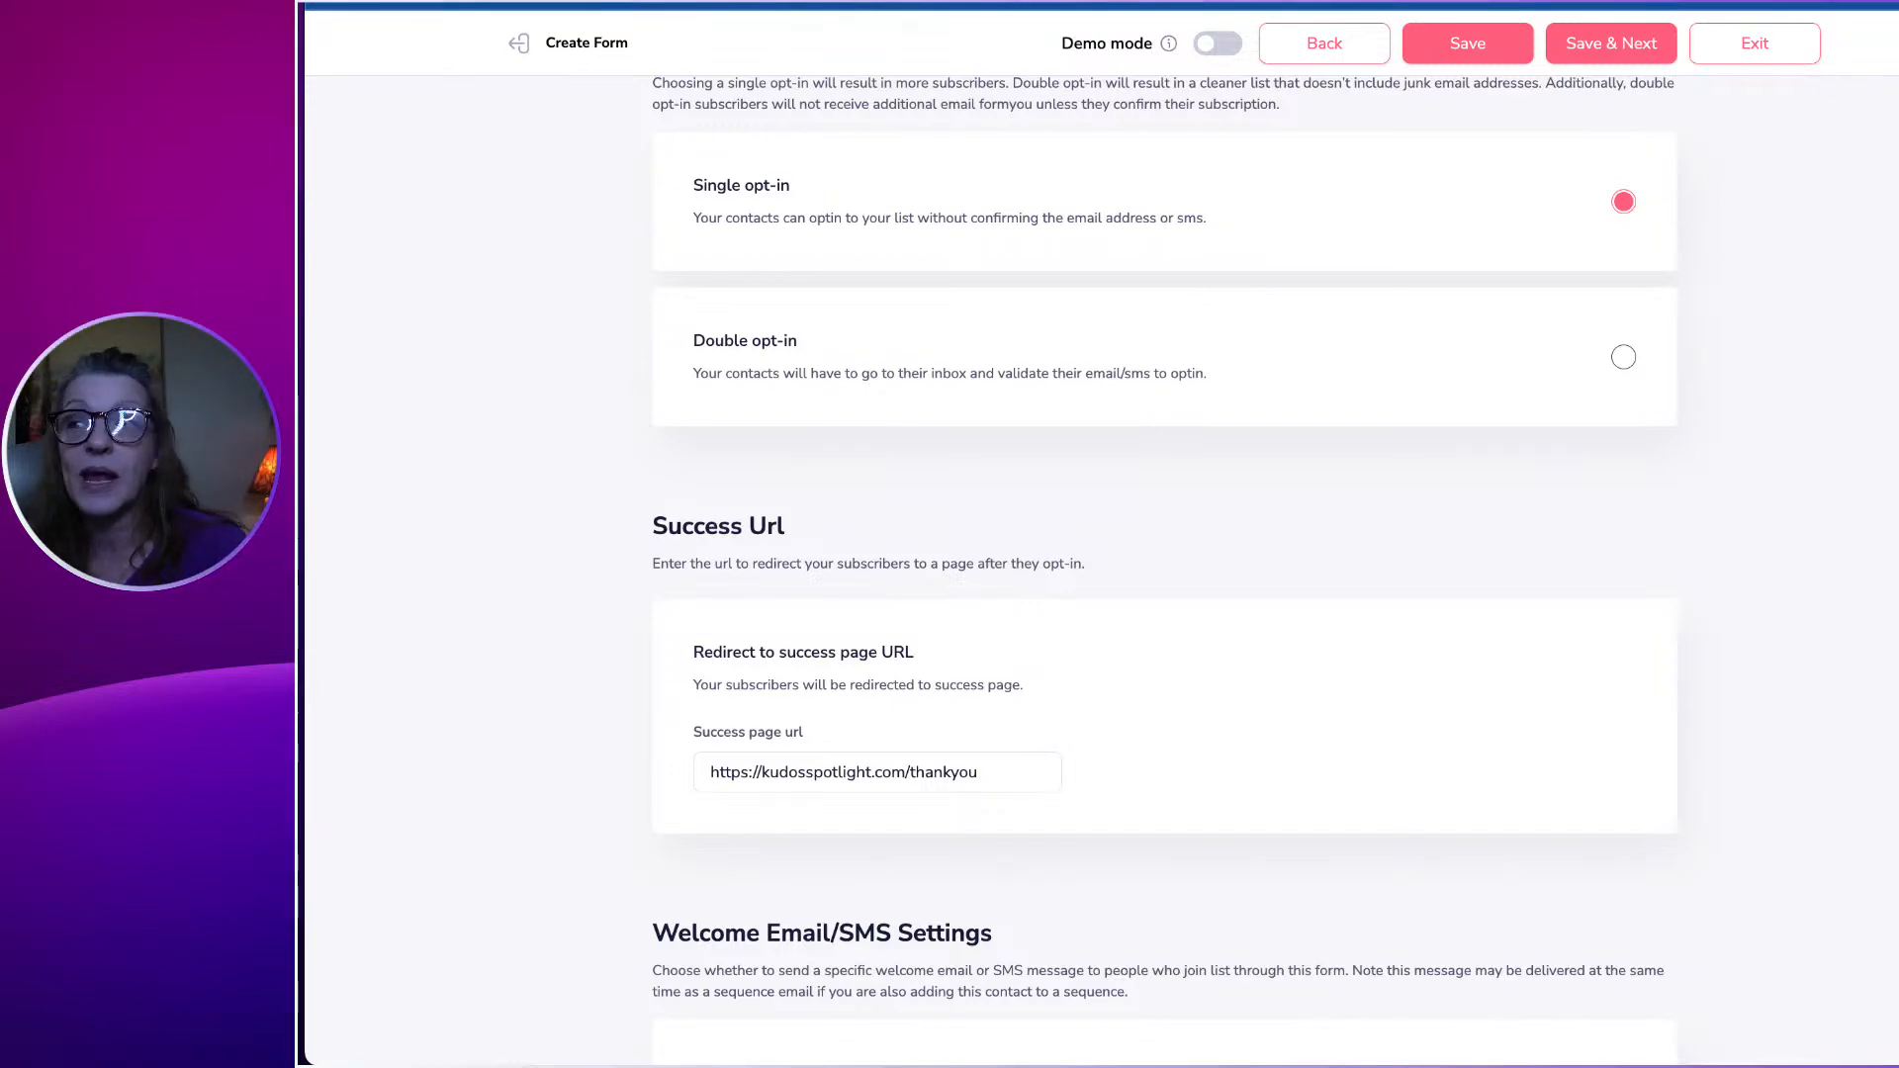
Save the form setup and review the warnings about the missing welcome-email sender and message.
scroll(925, 465, "down", 6)
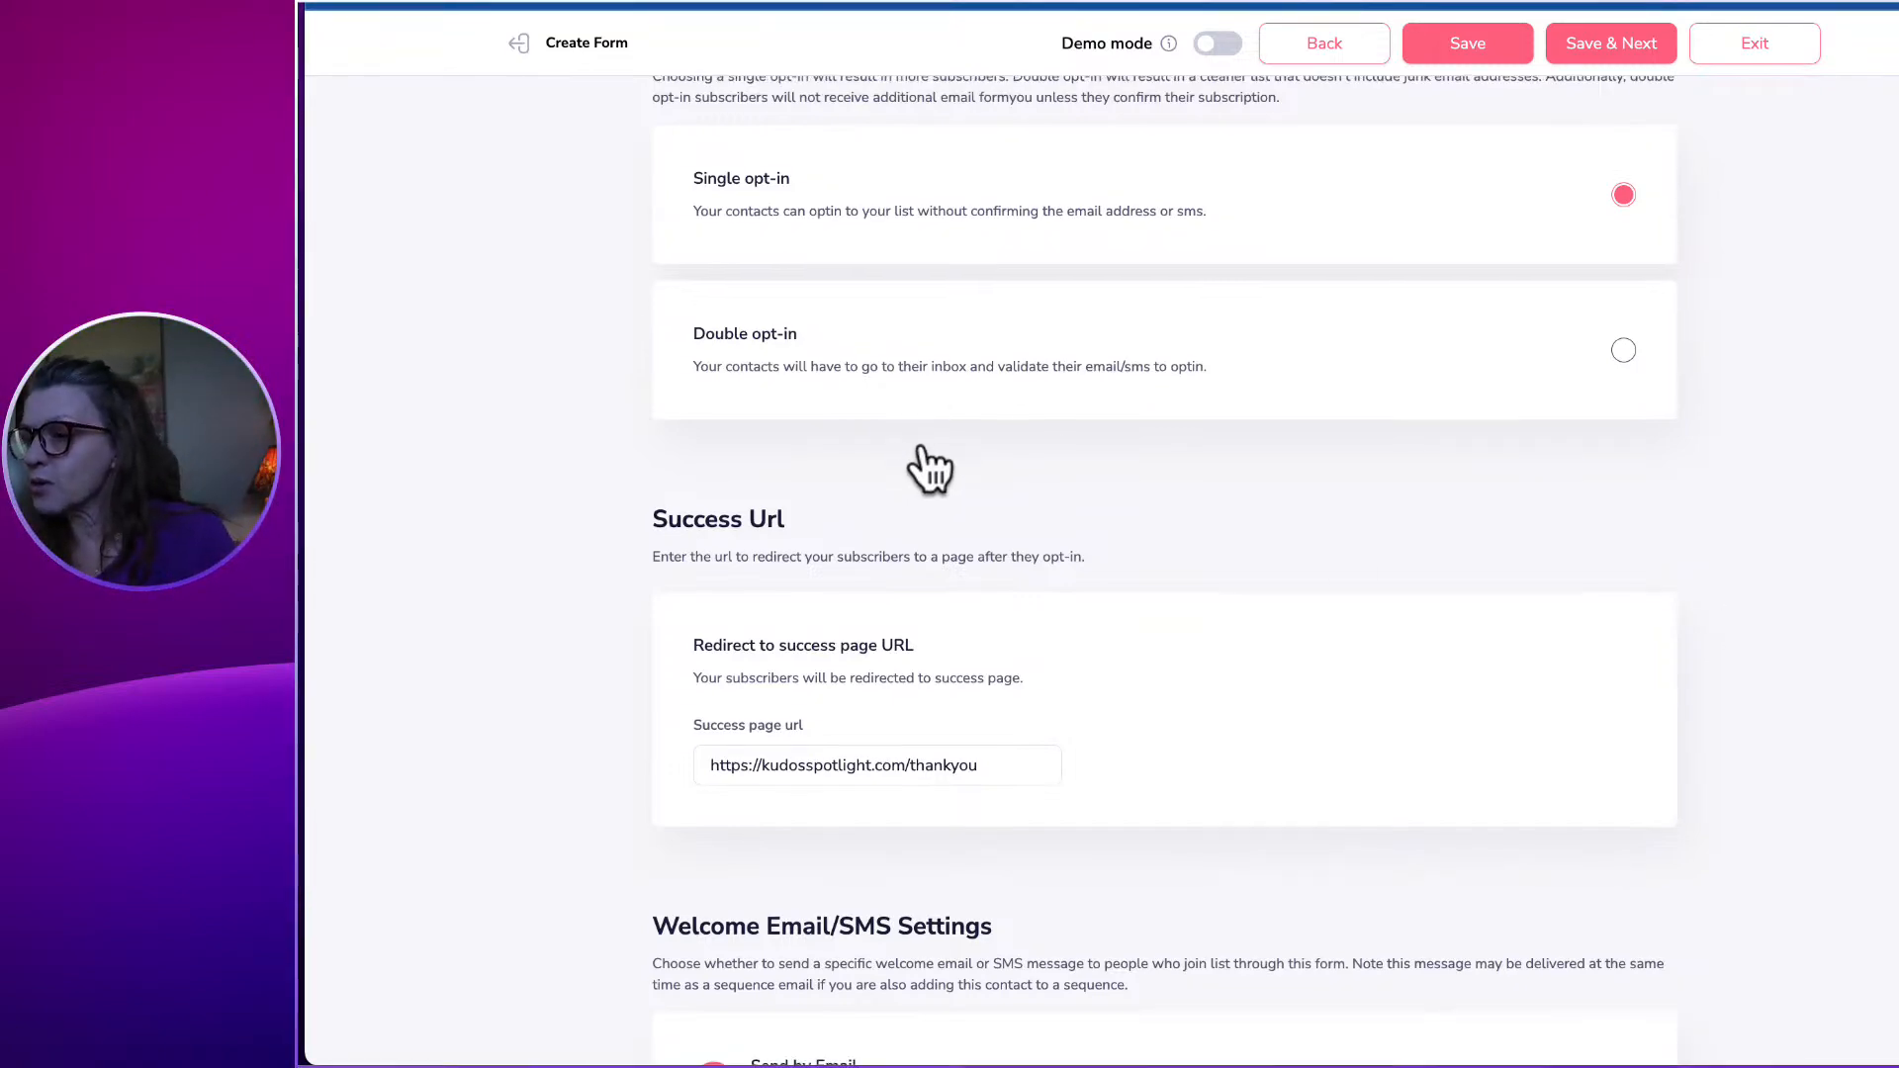
scroll(926, 428, "up", 12)
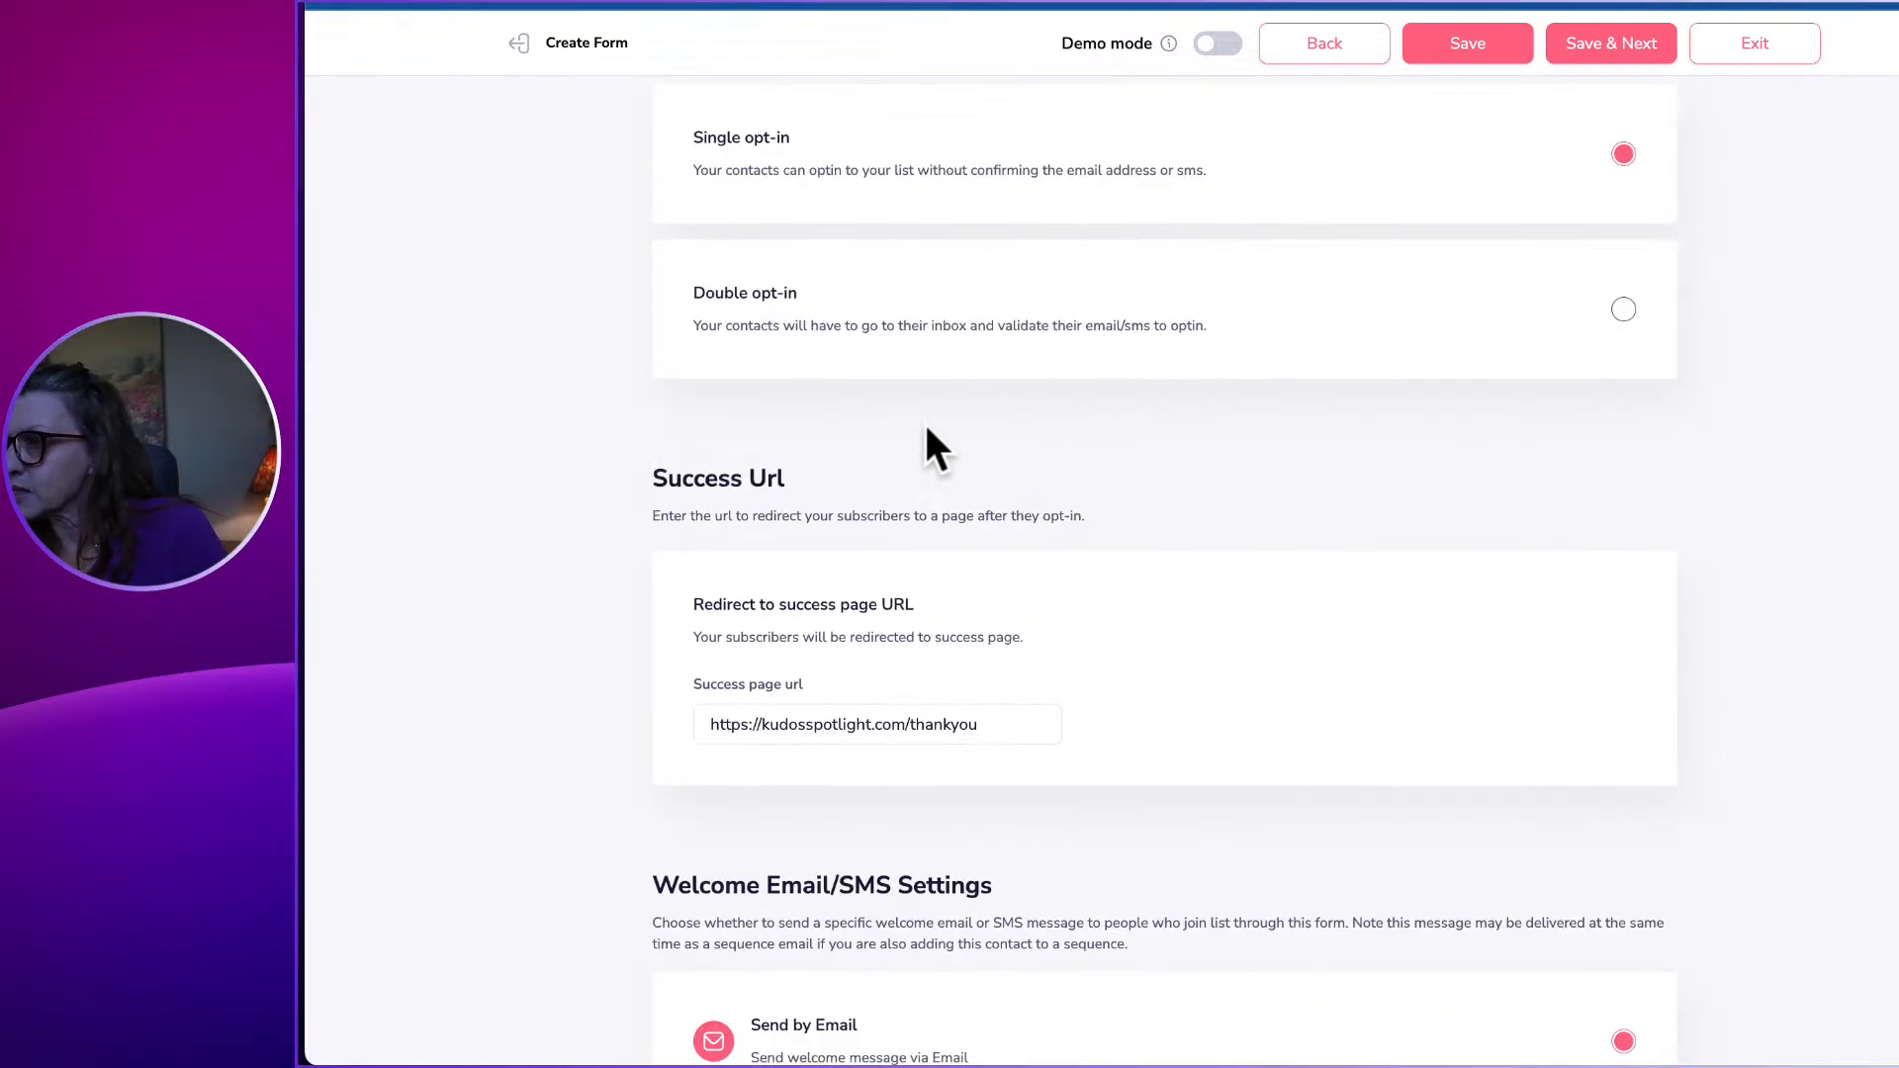
scroll(927, 429, "up", 10)
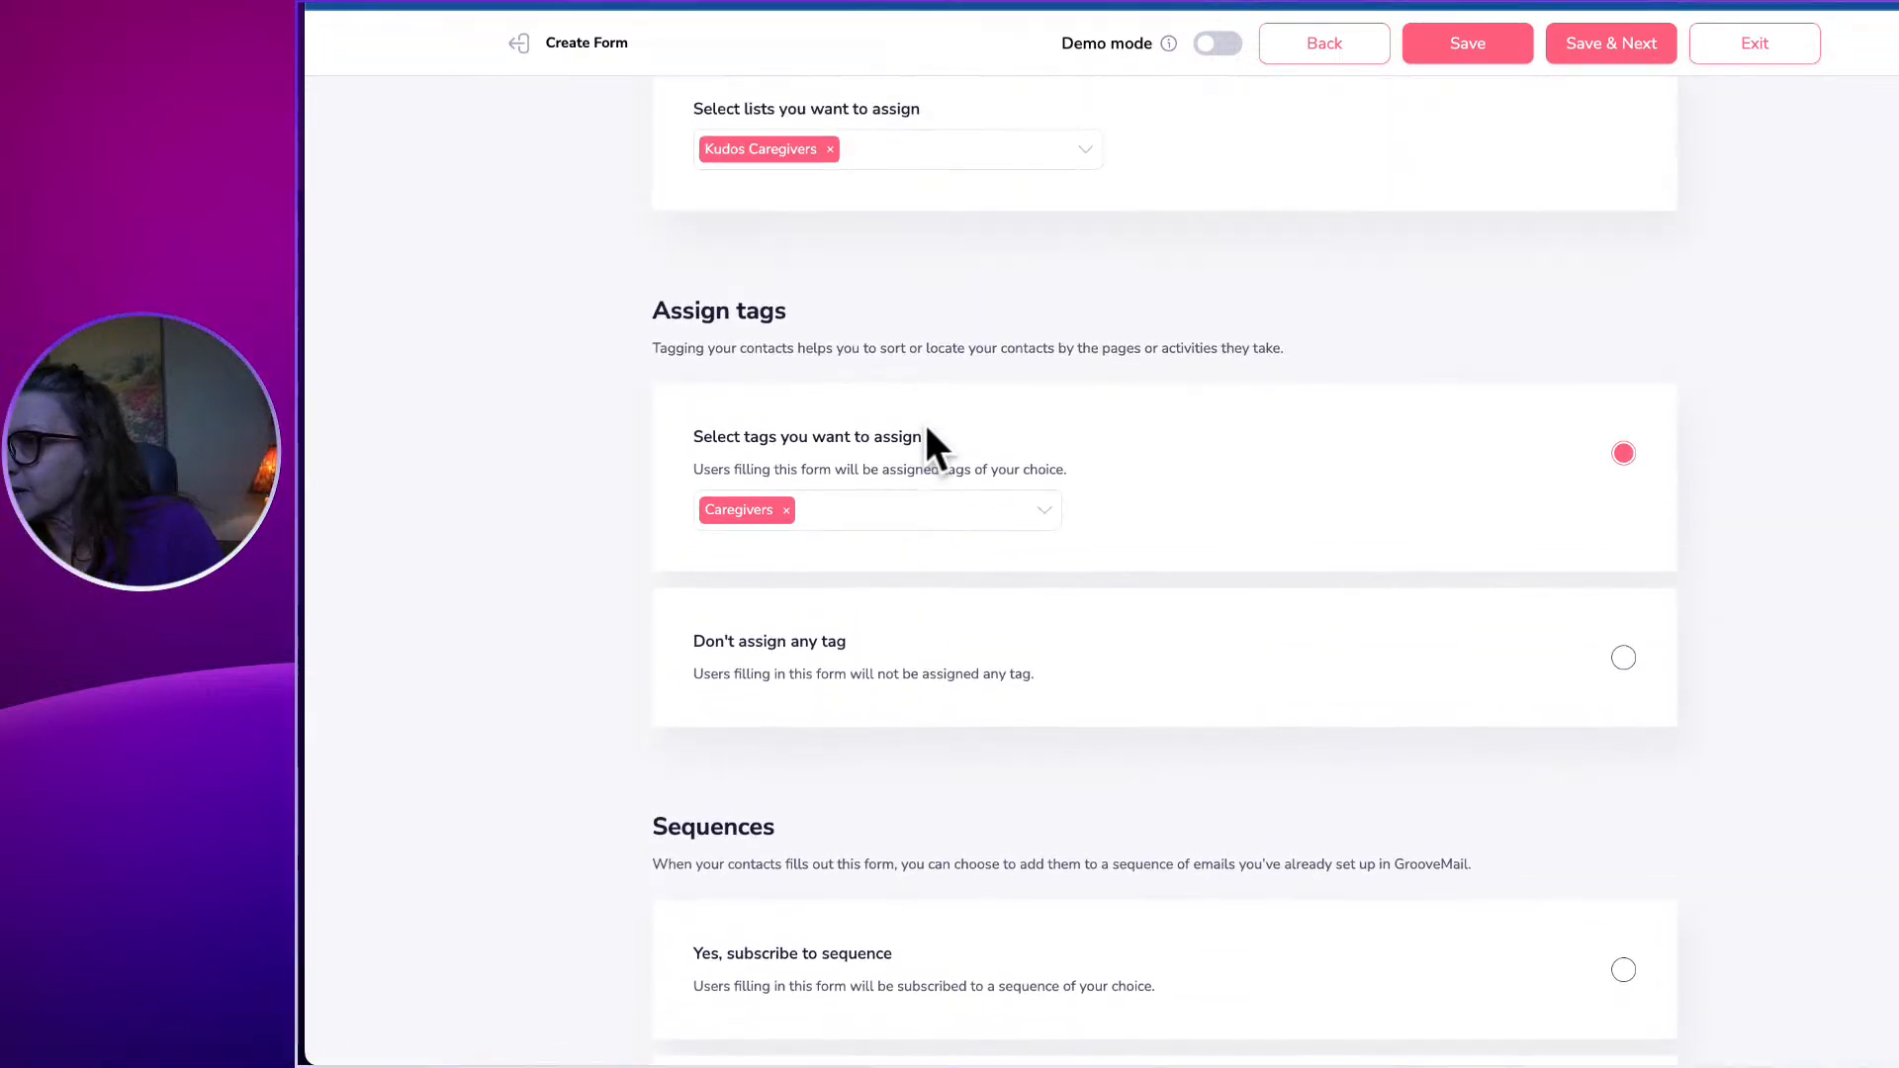
left_click(1621, 58)
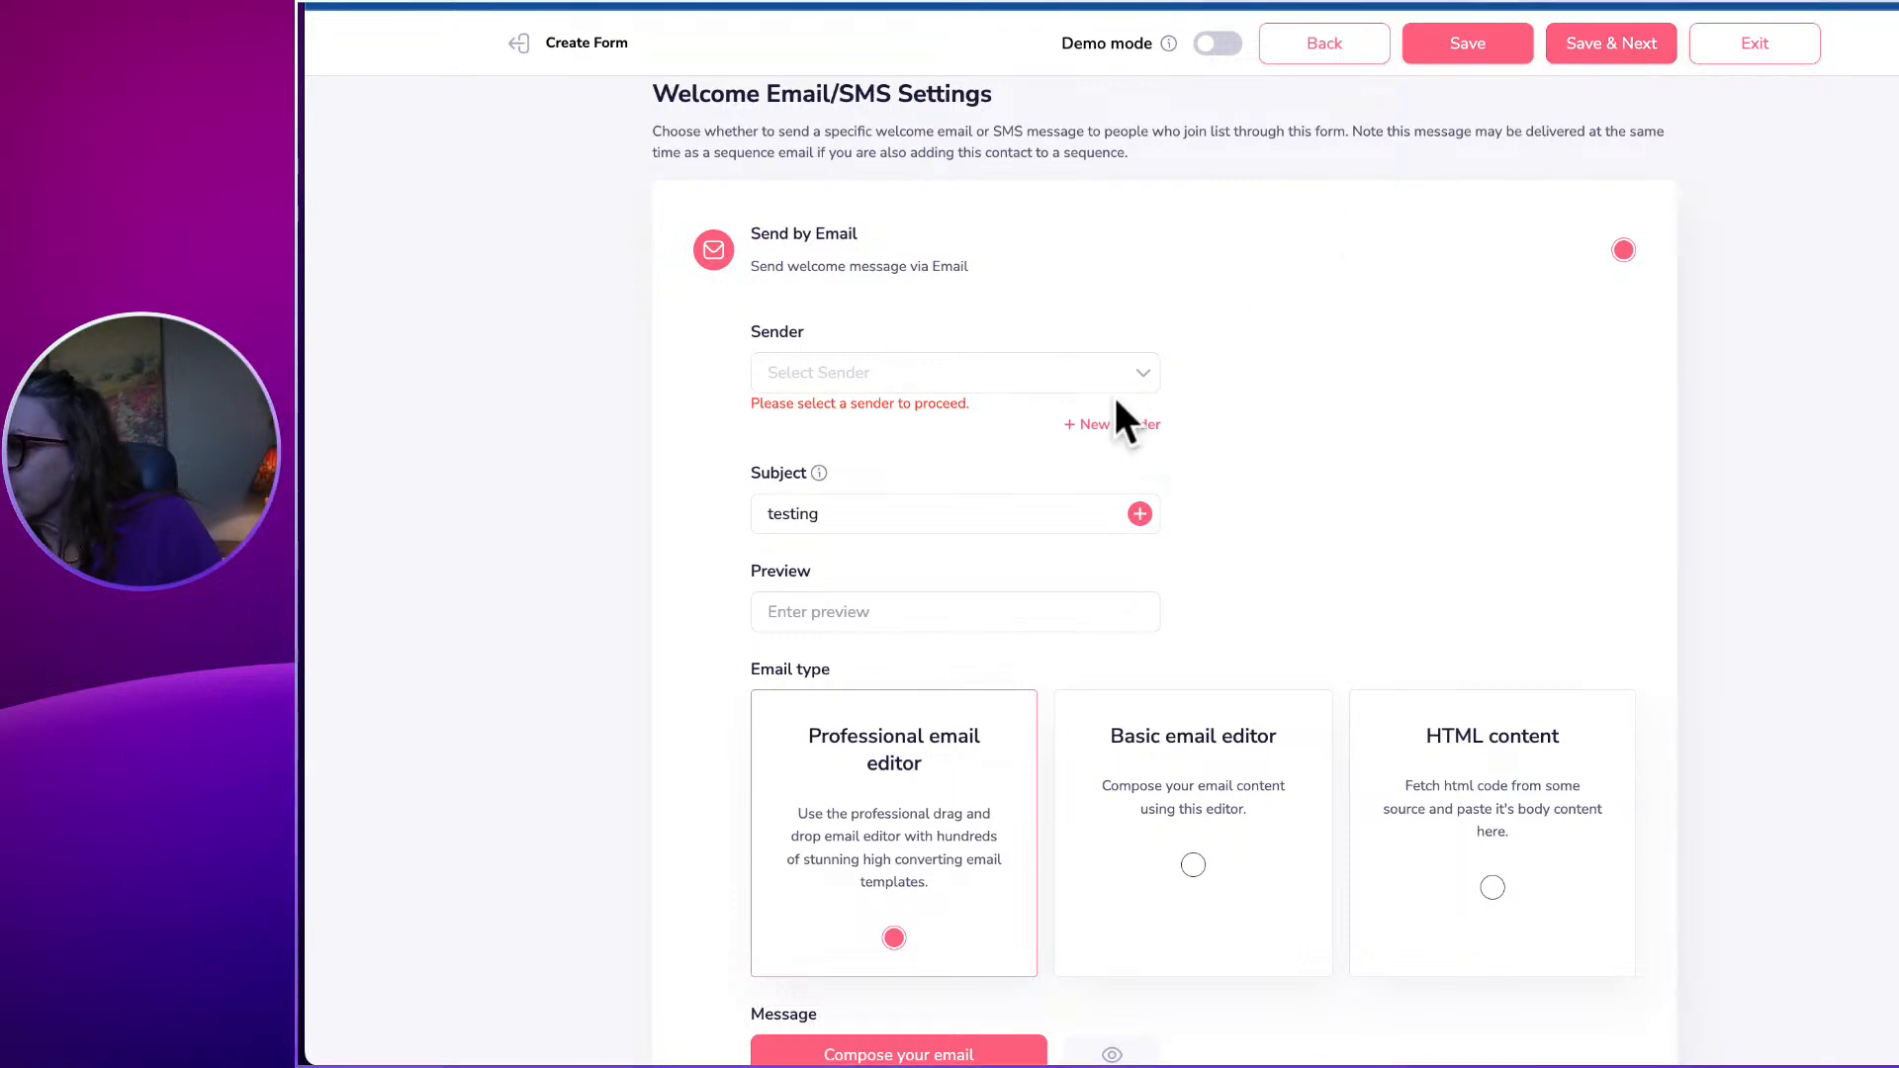
scroll(1216, 401, "down", 5)
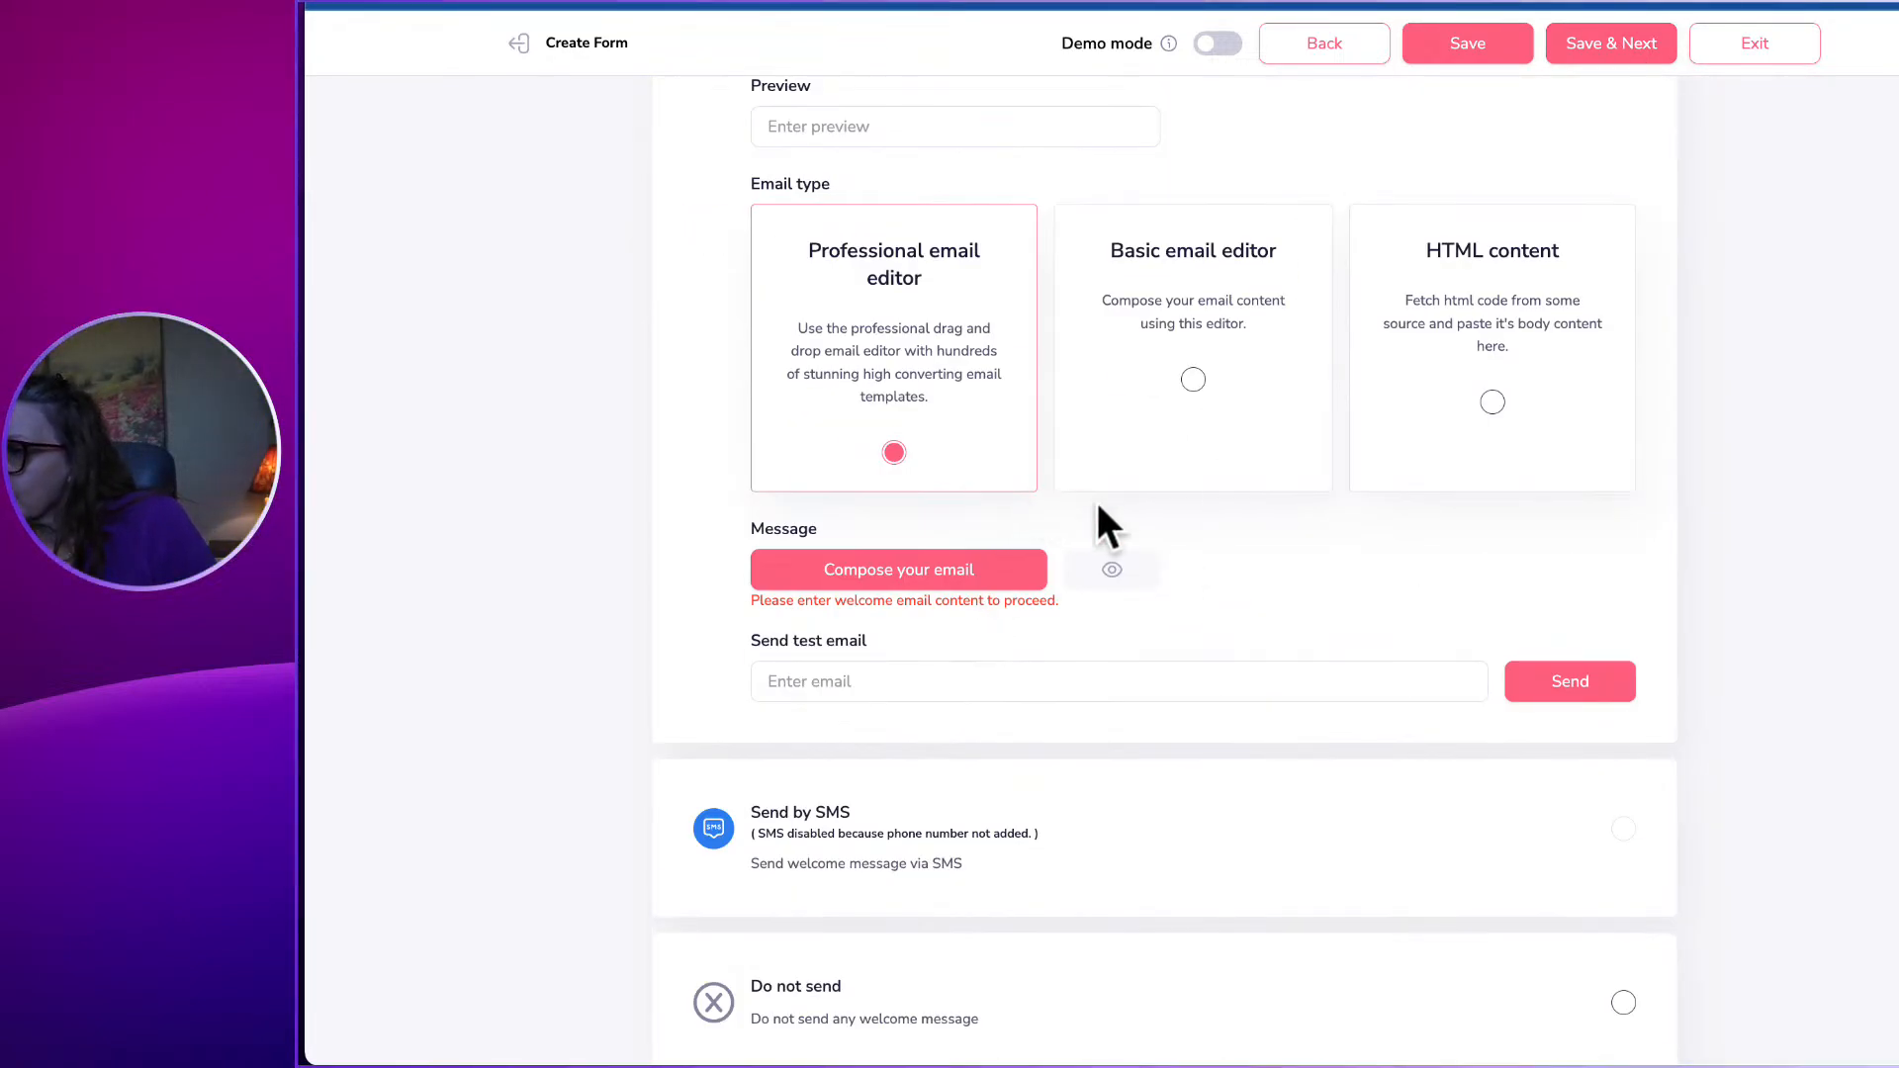
scroll(1041, 458, "up", 4)
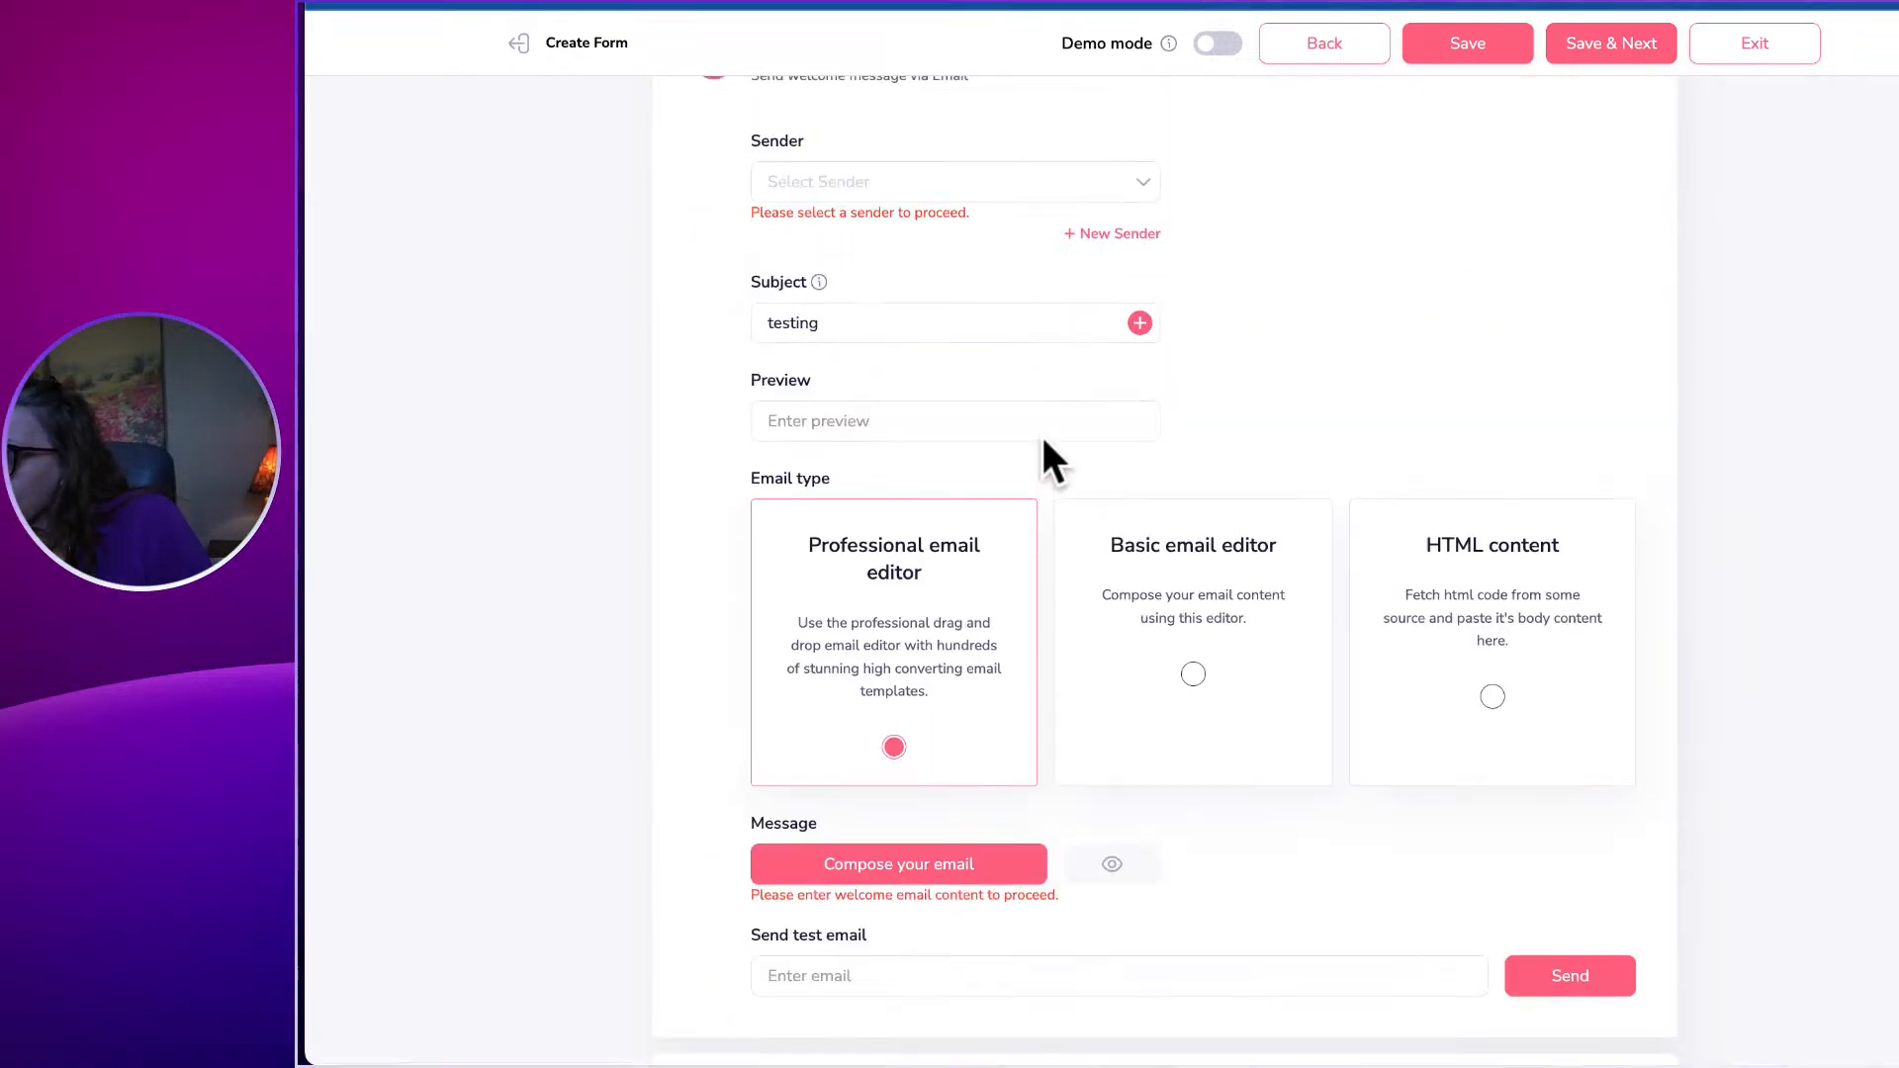
Go back to the form design, then save it to return to the form setup page.
left_click(1373, 49)
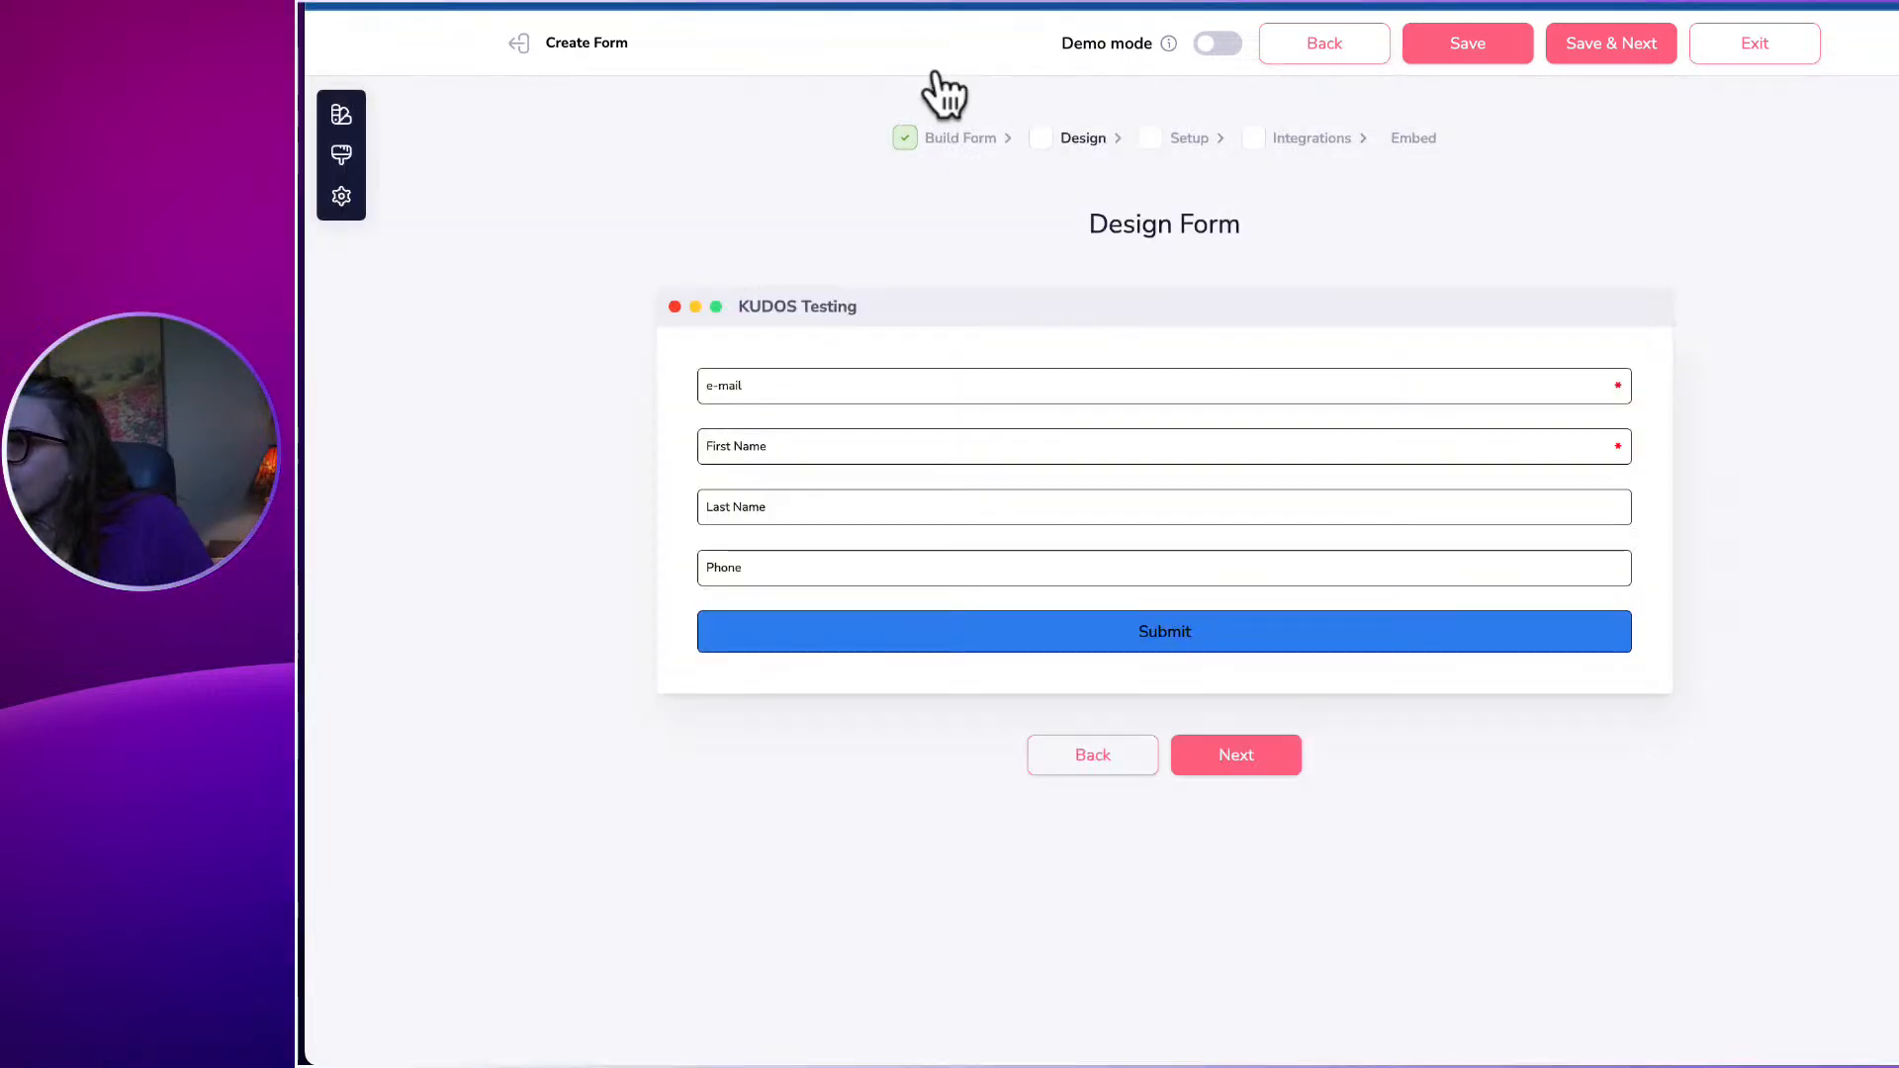
left_click_drag(514, 45, 1093, 44)
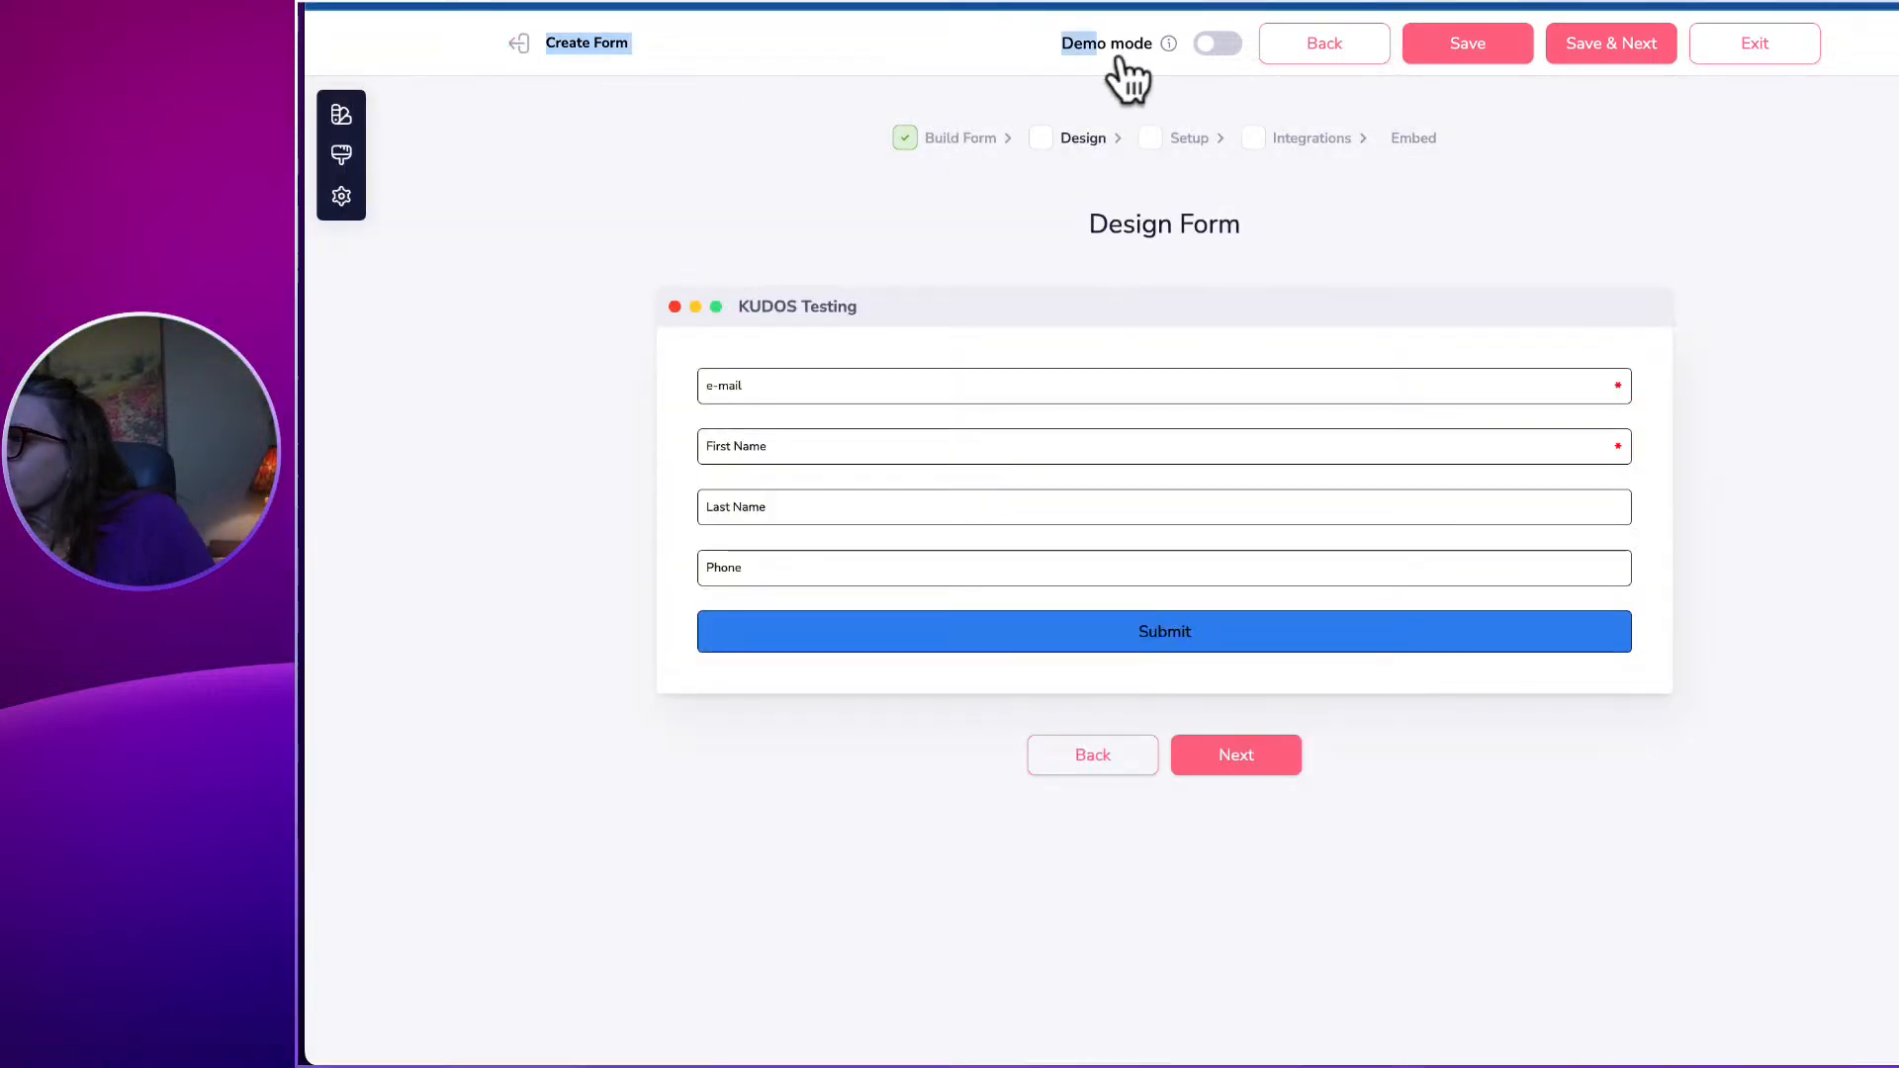
left_click(1594, 44)
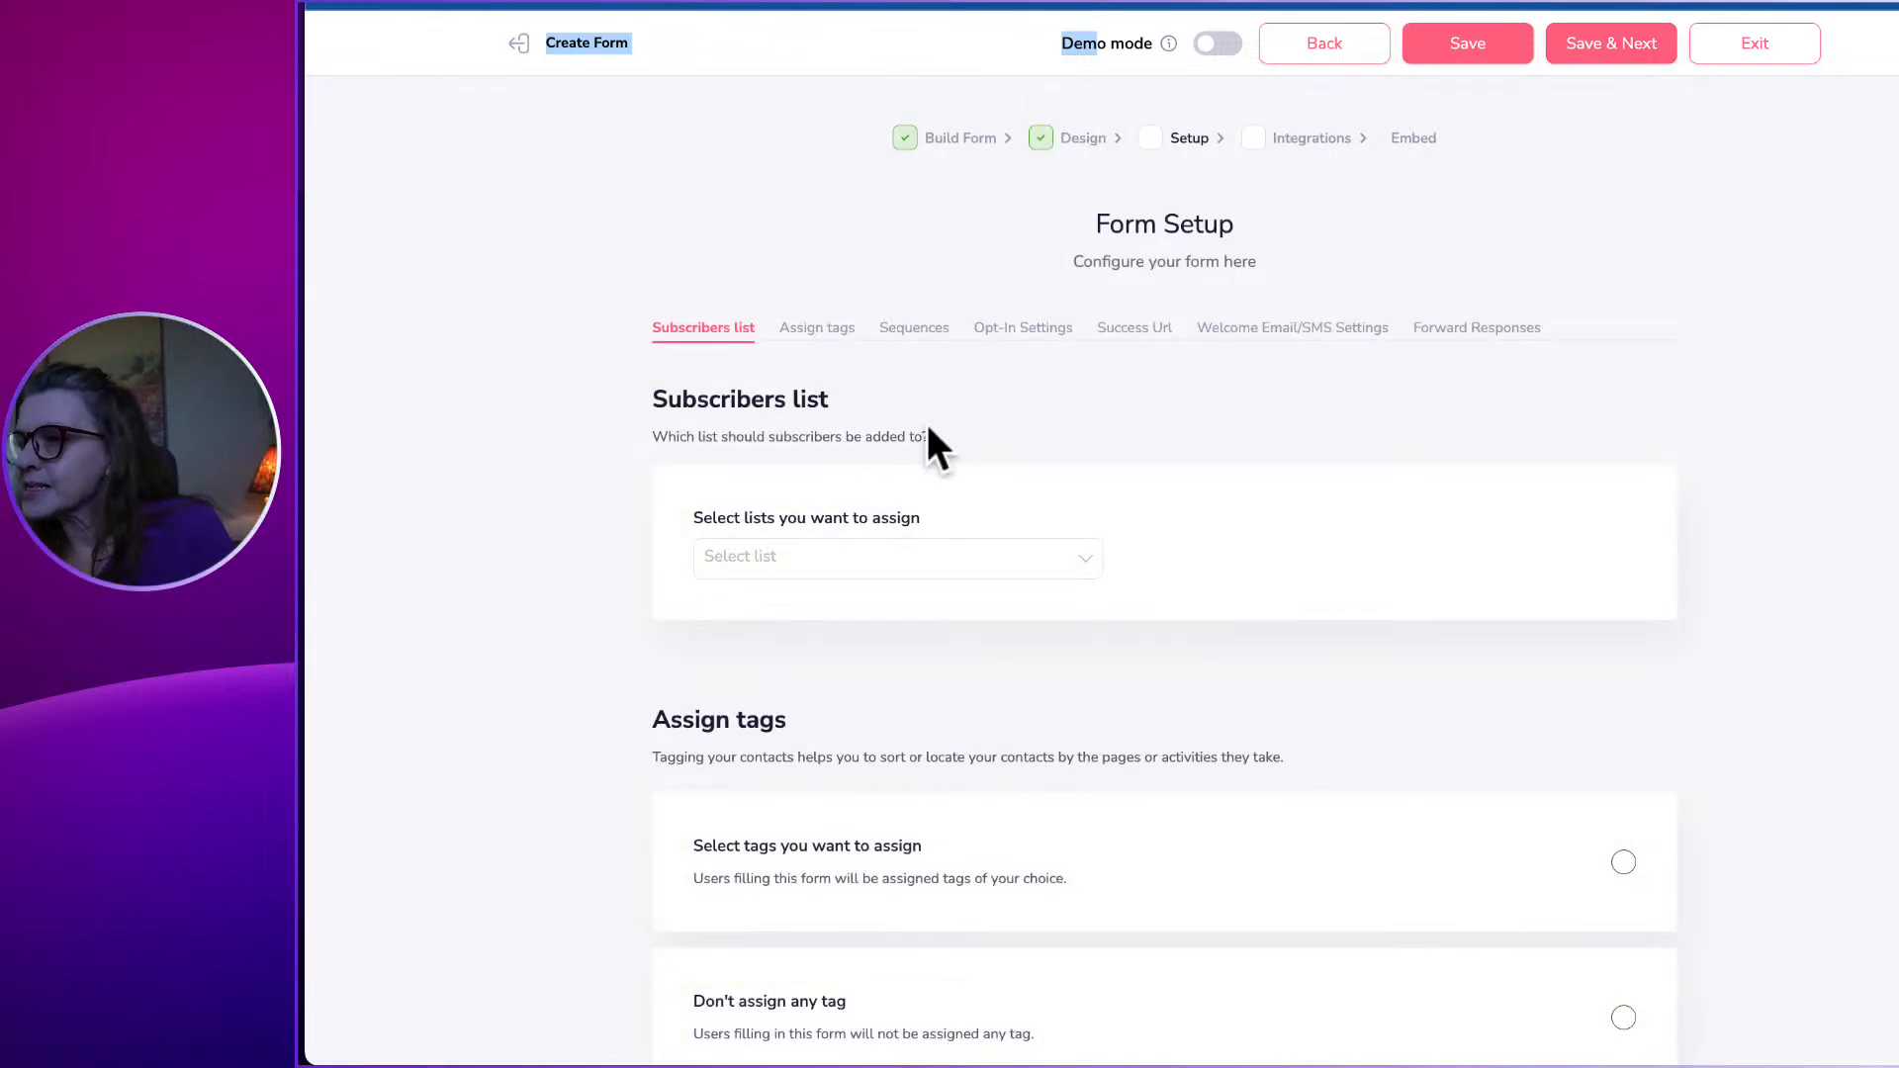
scroll(890, 455, "down", 2)
scroll(836, 455, "down", 7)
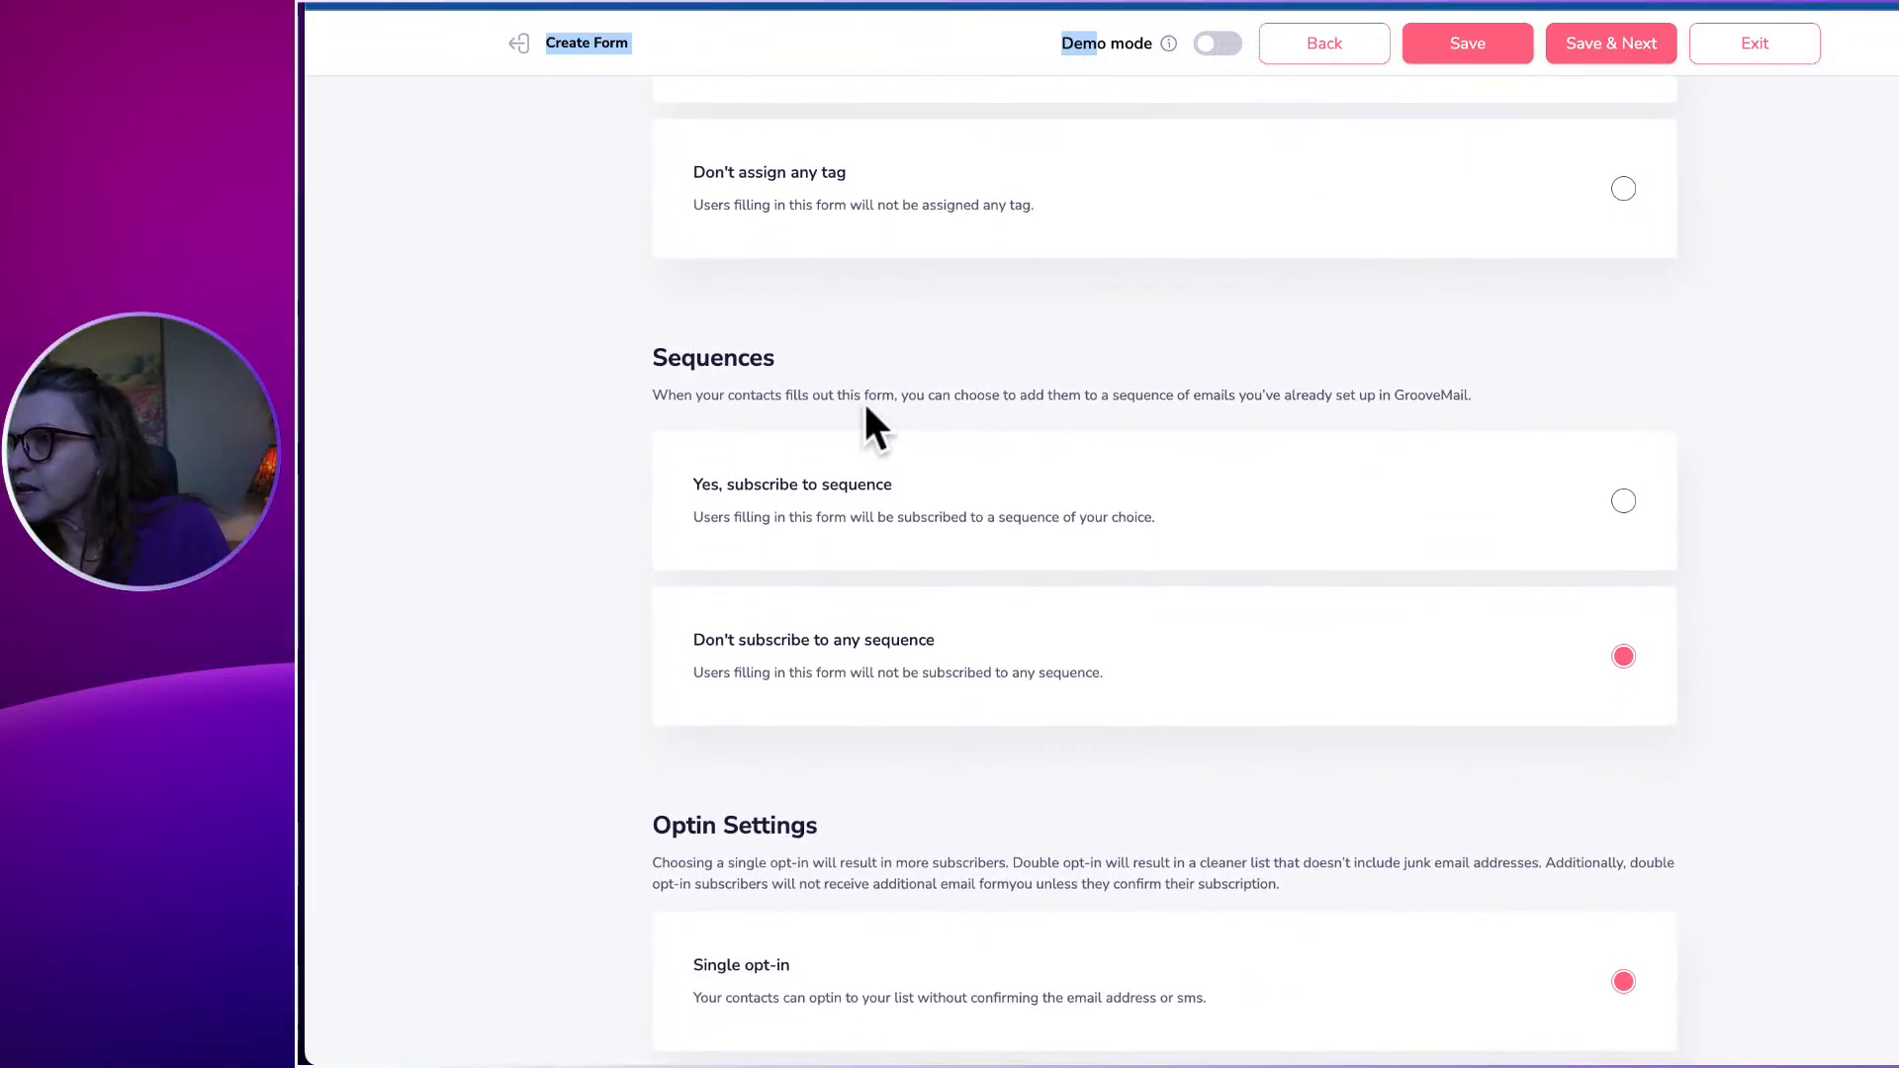
scroll(878, 376, "down", 4)
scroll(879, 375, "down", 2)
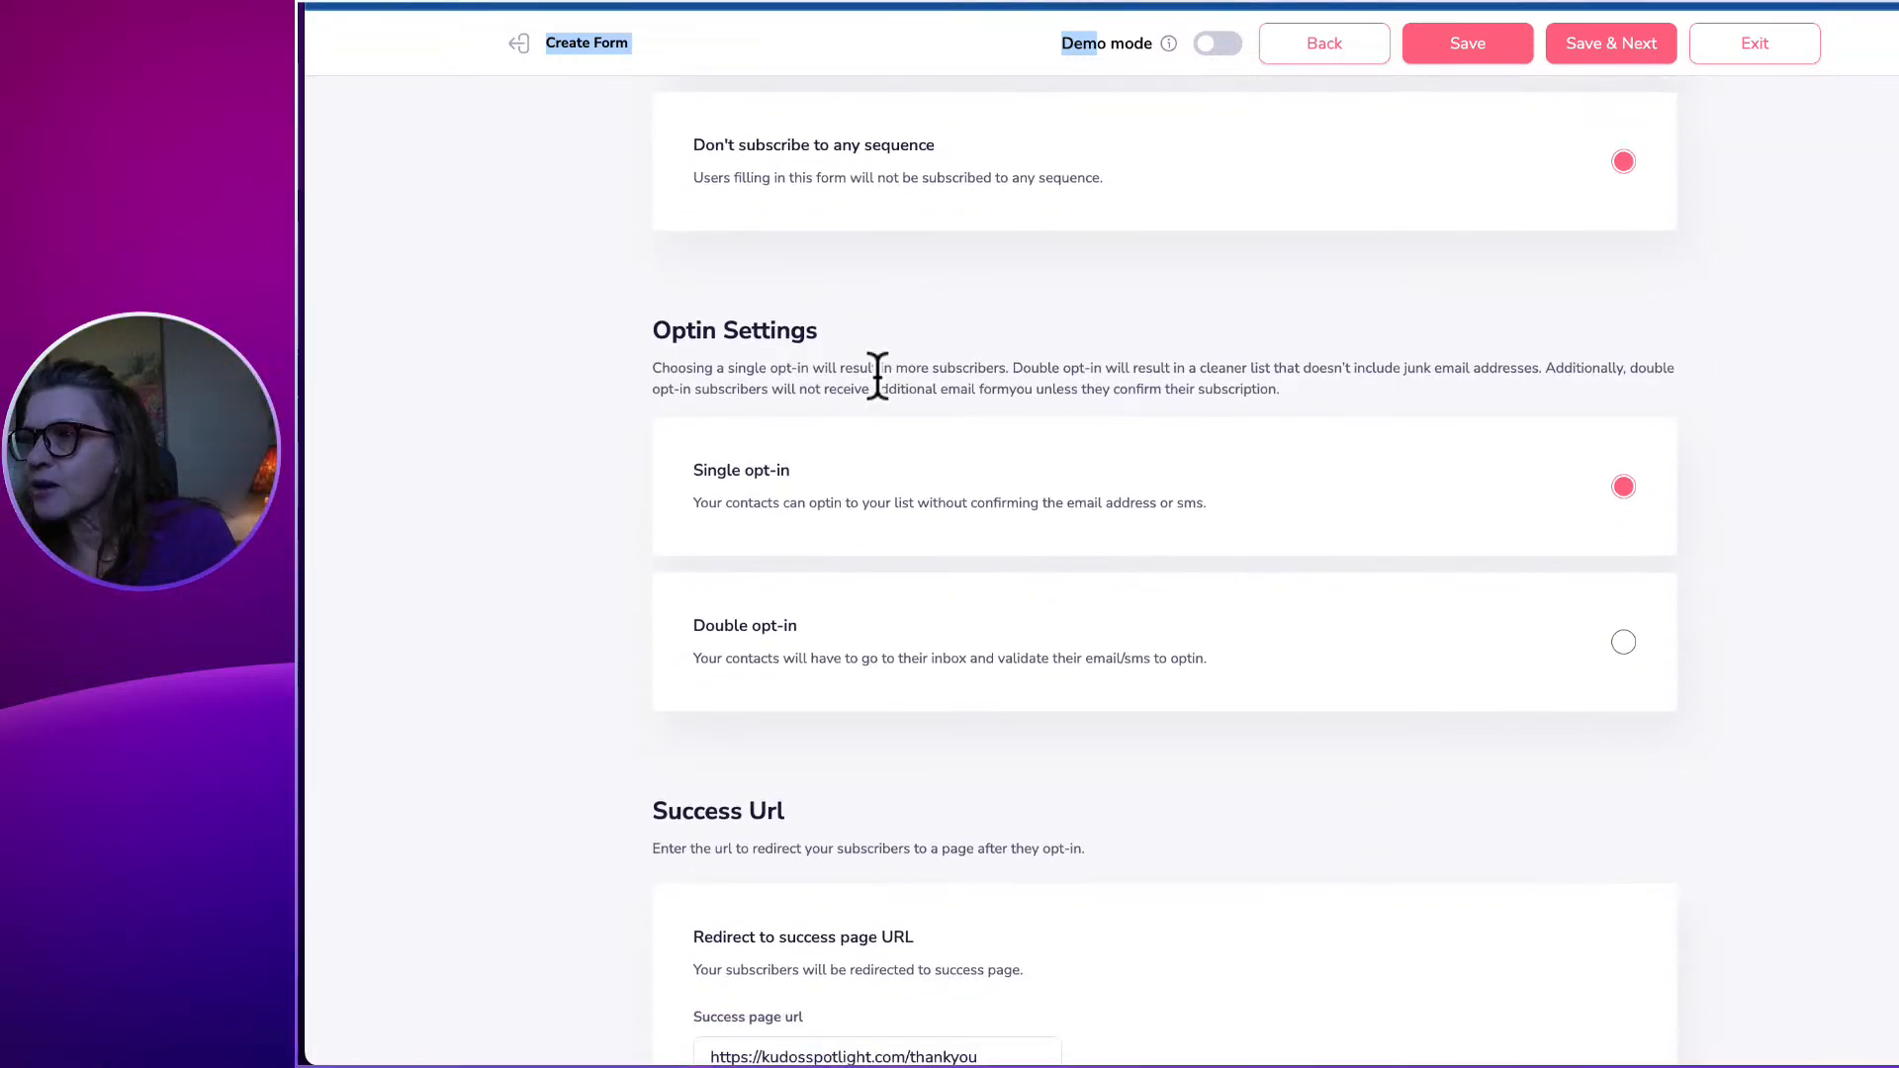
scroll(882, 369, "down", 2)
scroll(895, 348, "down", 6)
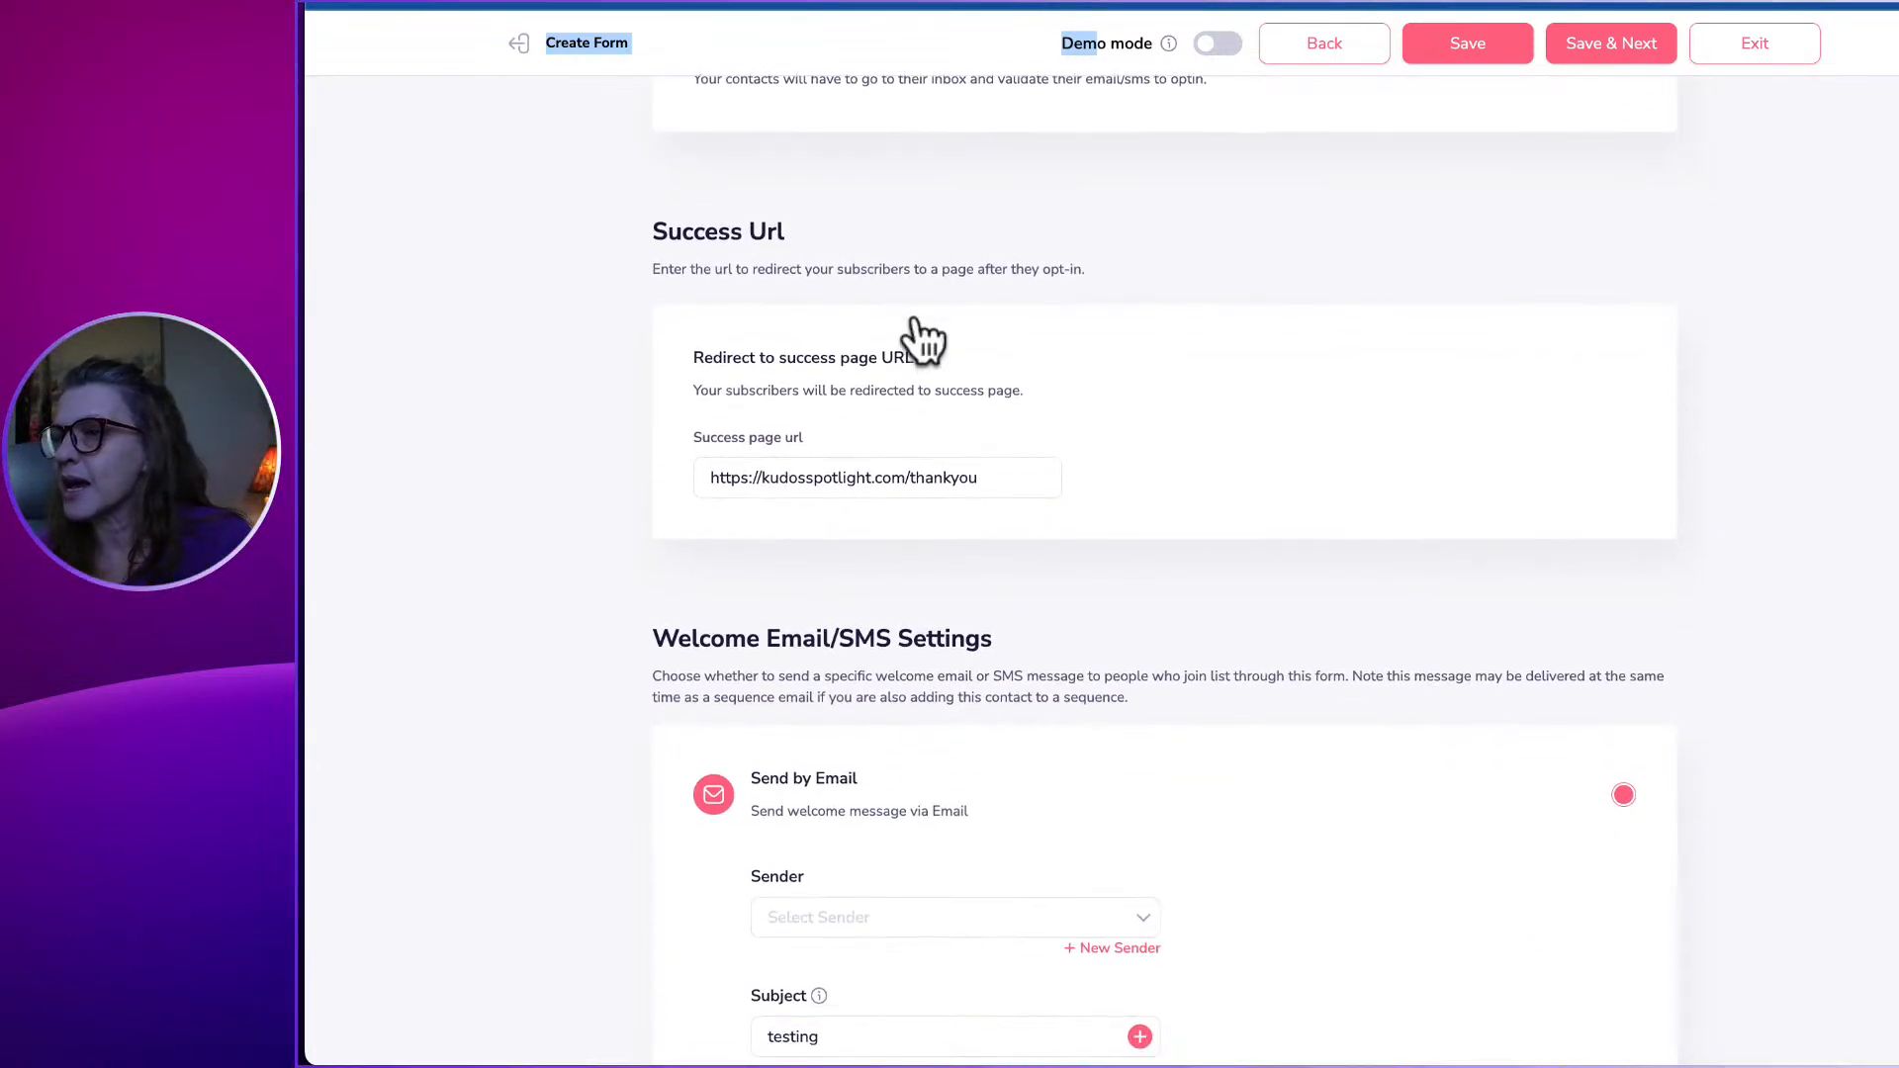
Clear the Success page URL field and try to advance to the next setup step.
triple_click(717, 260)
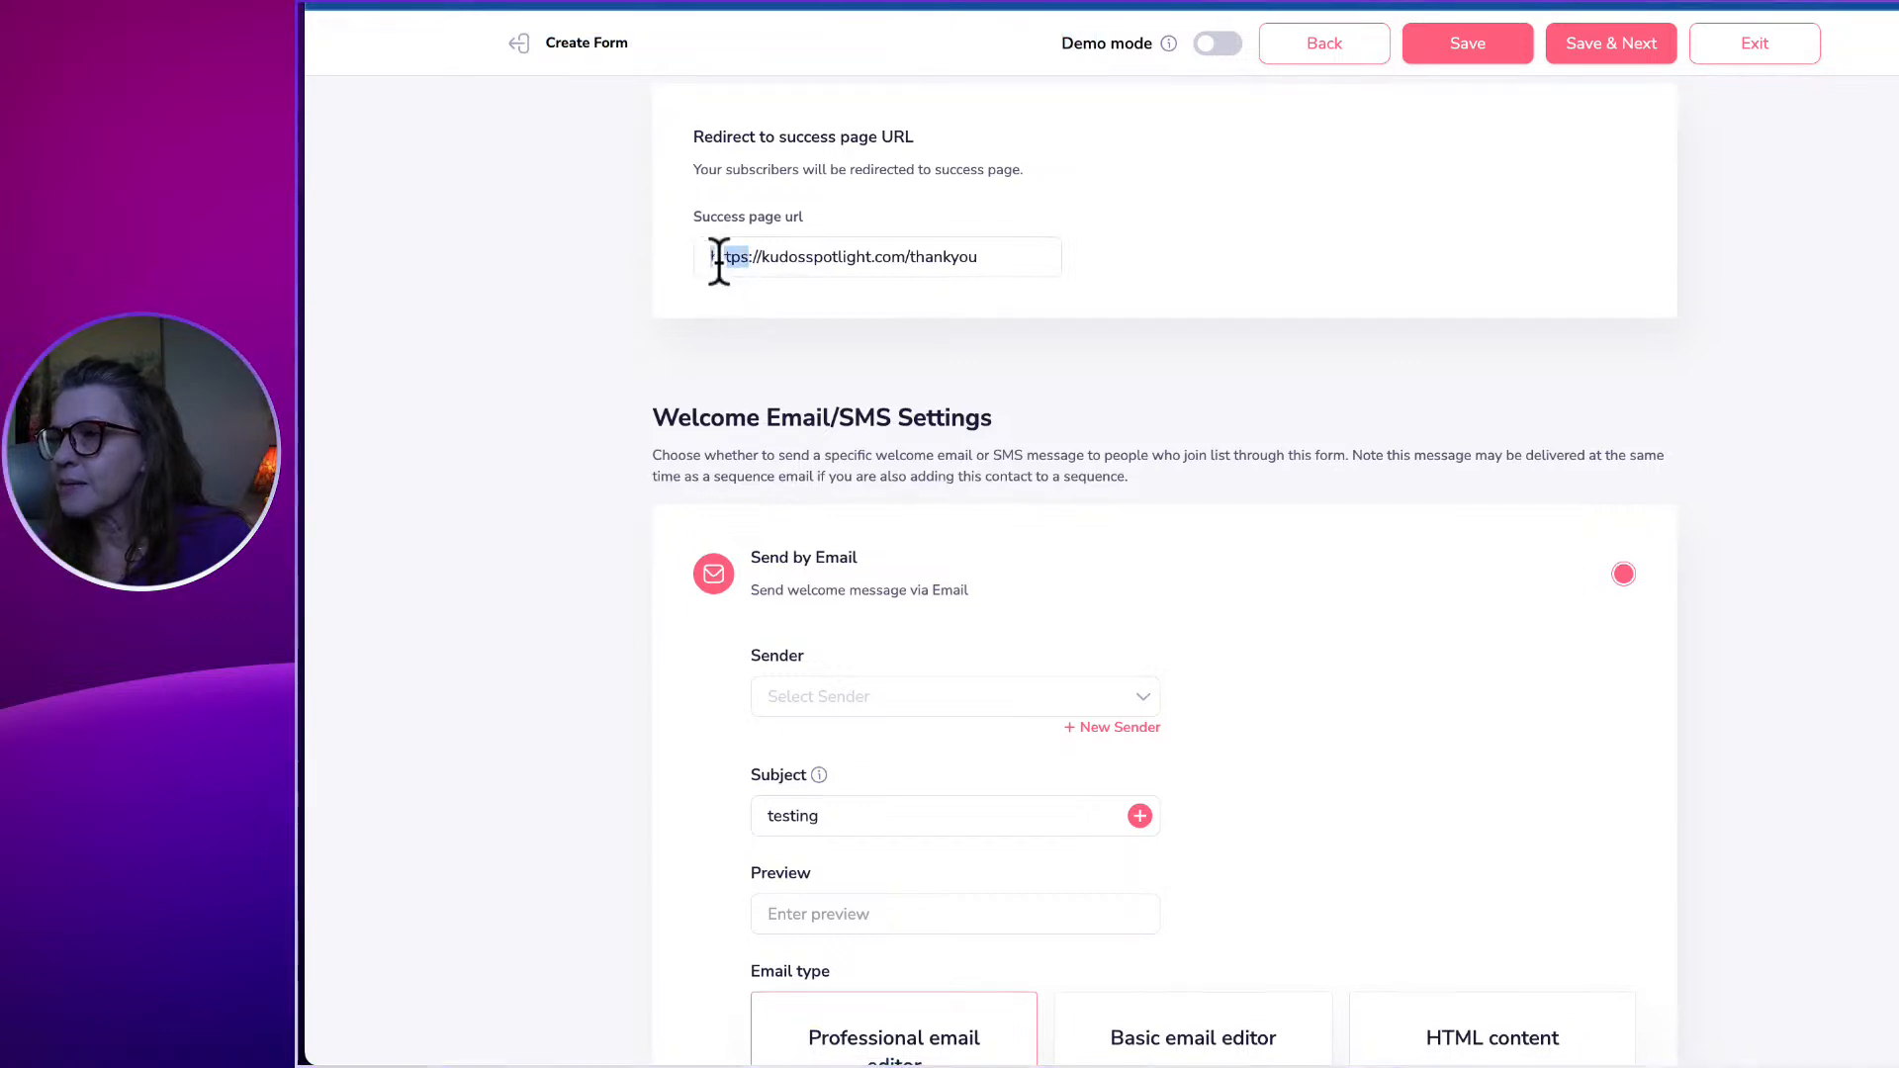
key("BackSpace")
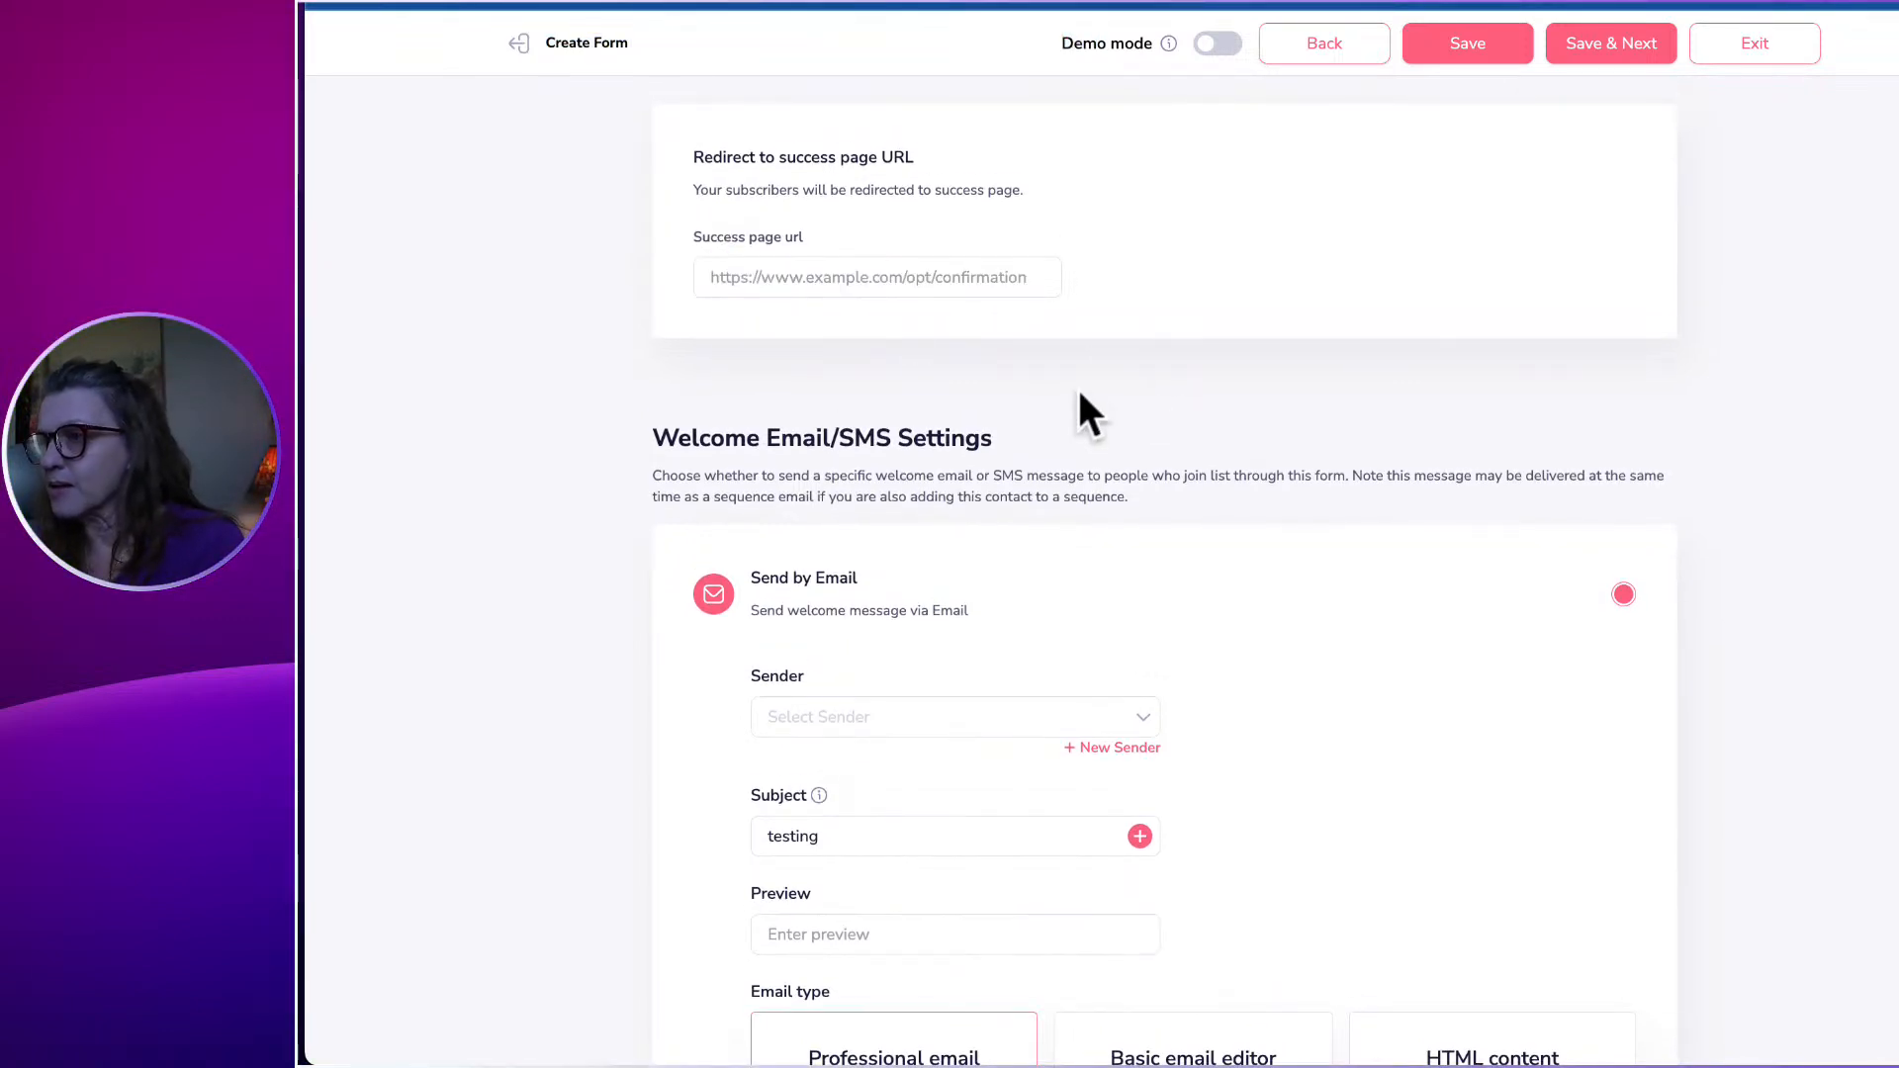
scroll(1082, 396, "down", 4)
scroll(1084, 387, "down", 10)
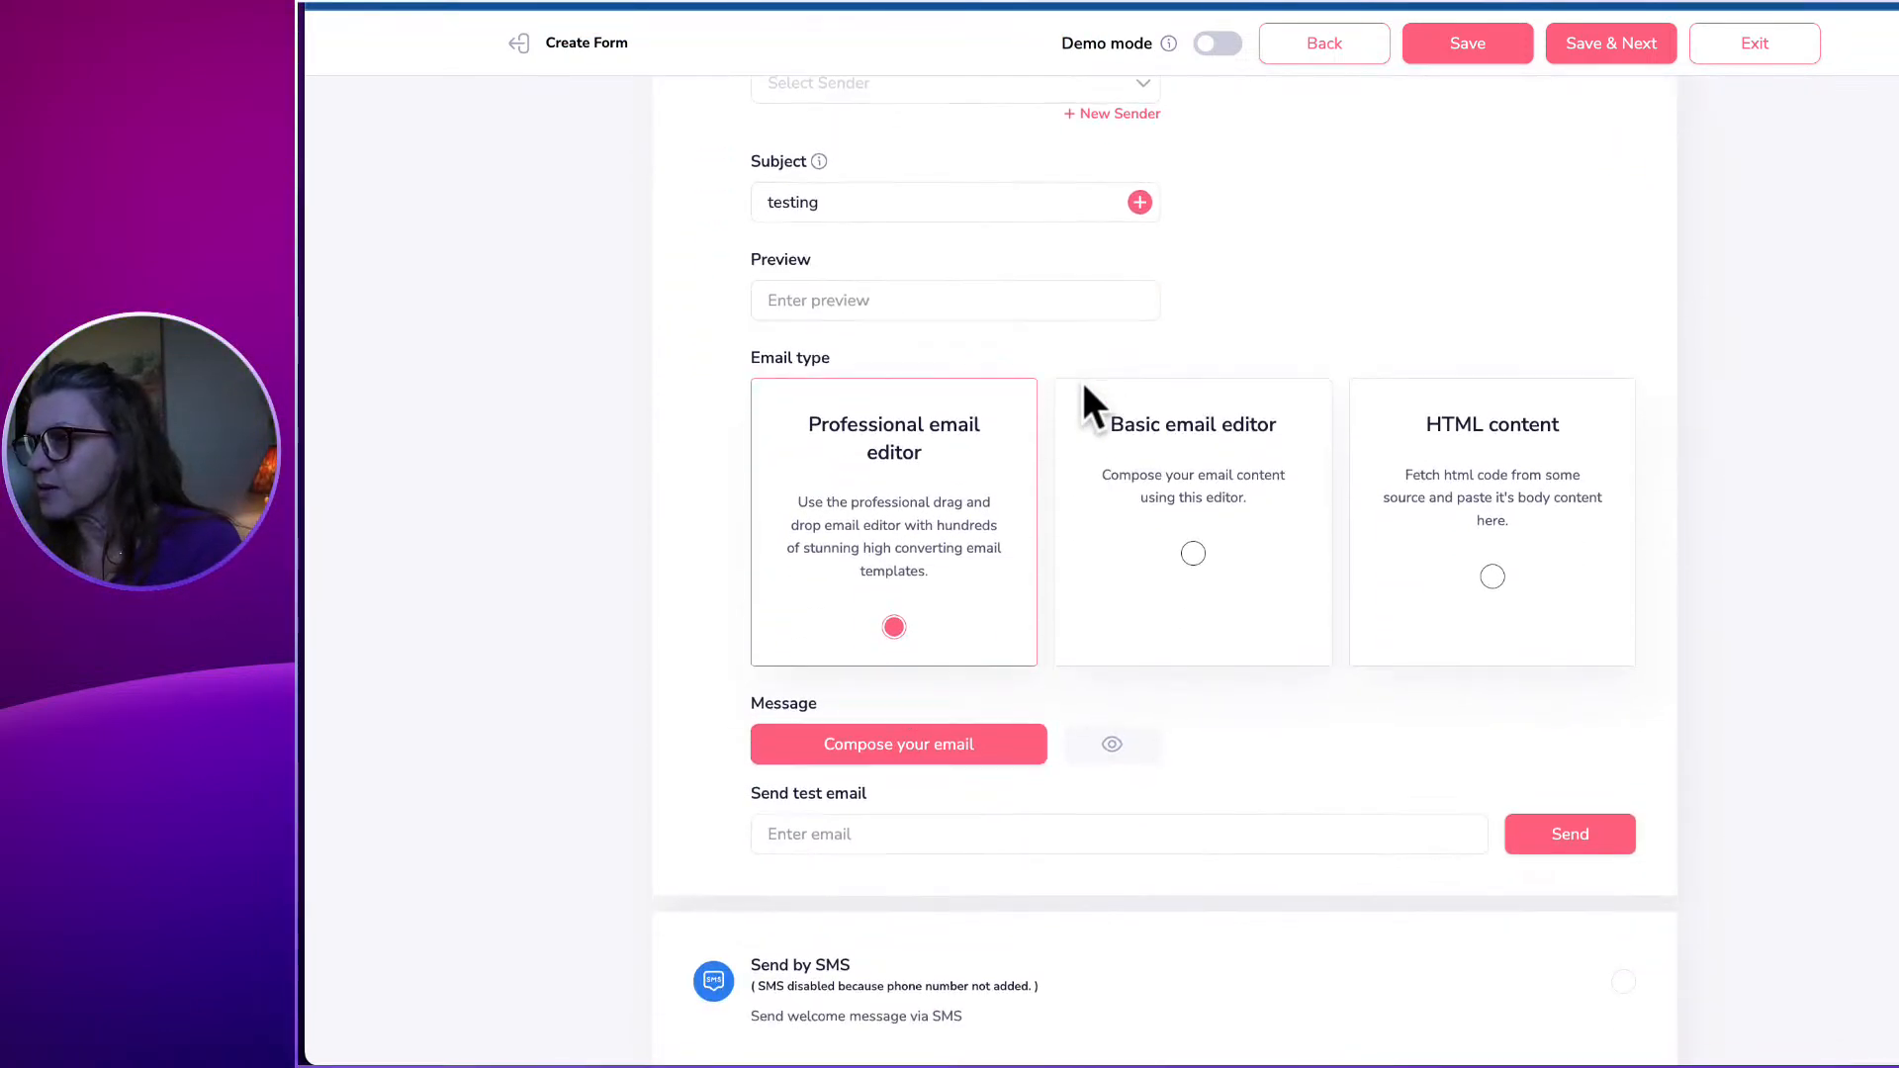
scroll(1084, 385, "up", 2)
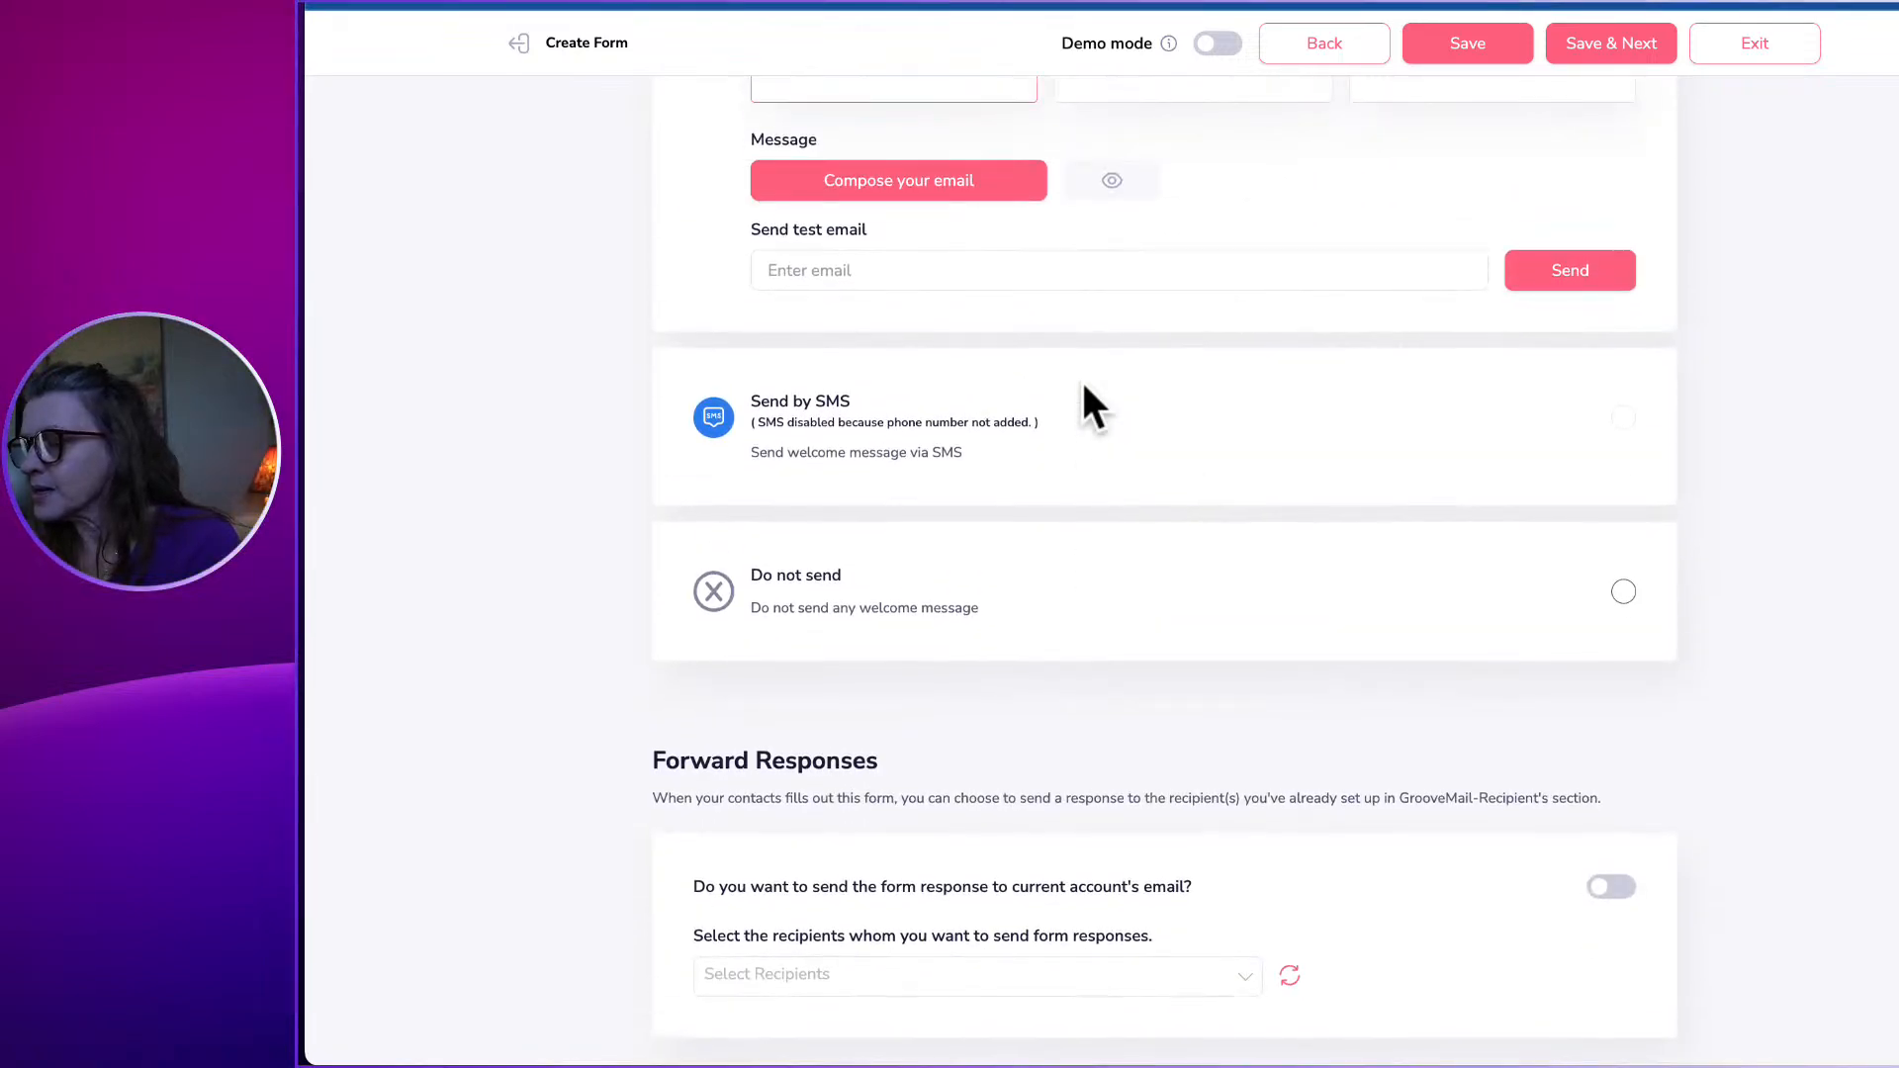
scroll(1083, 385, "down", 2)
left_click(1252, 998)
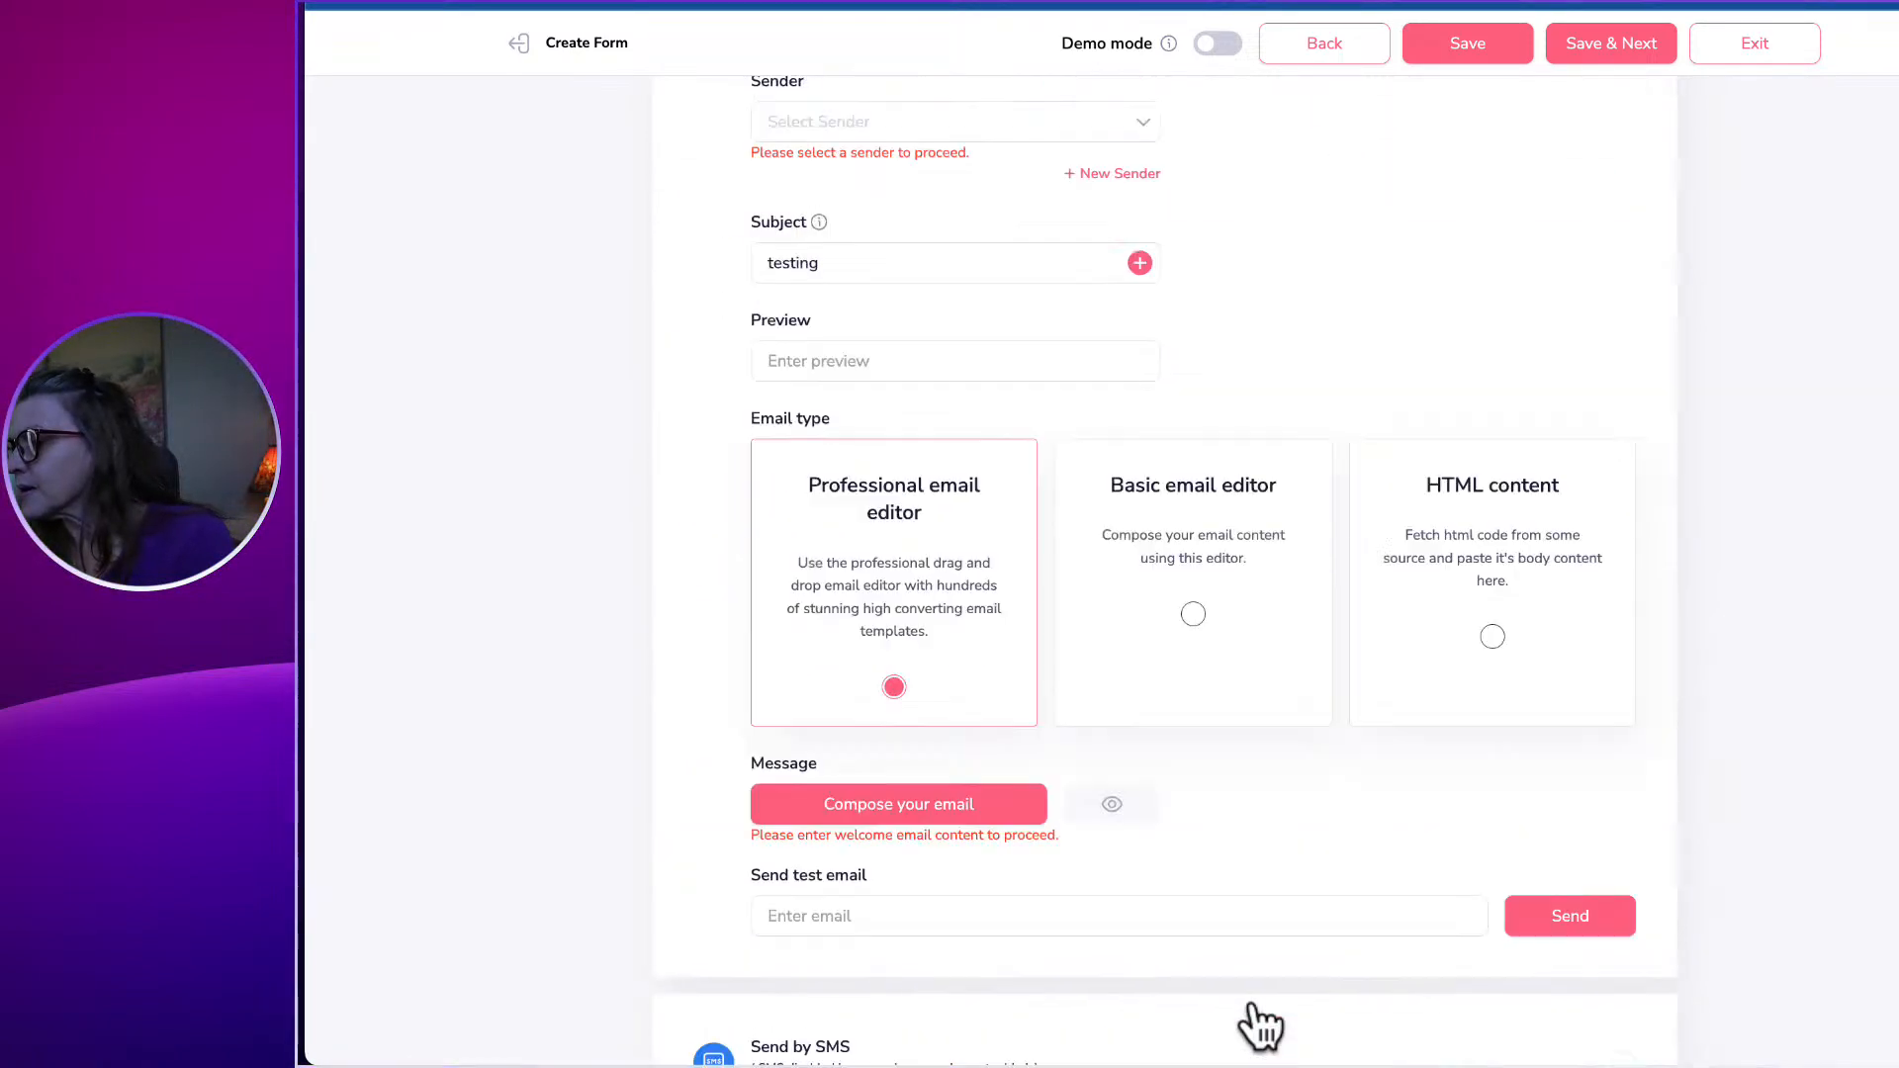
left_click(805, 340)
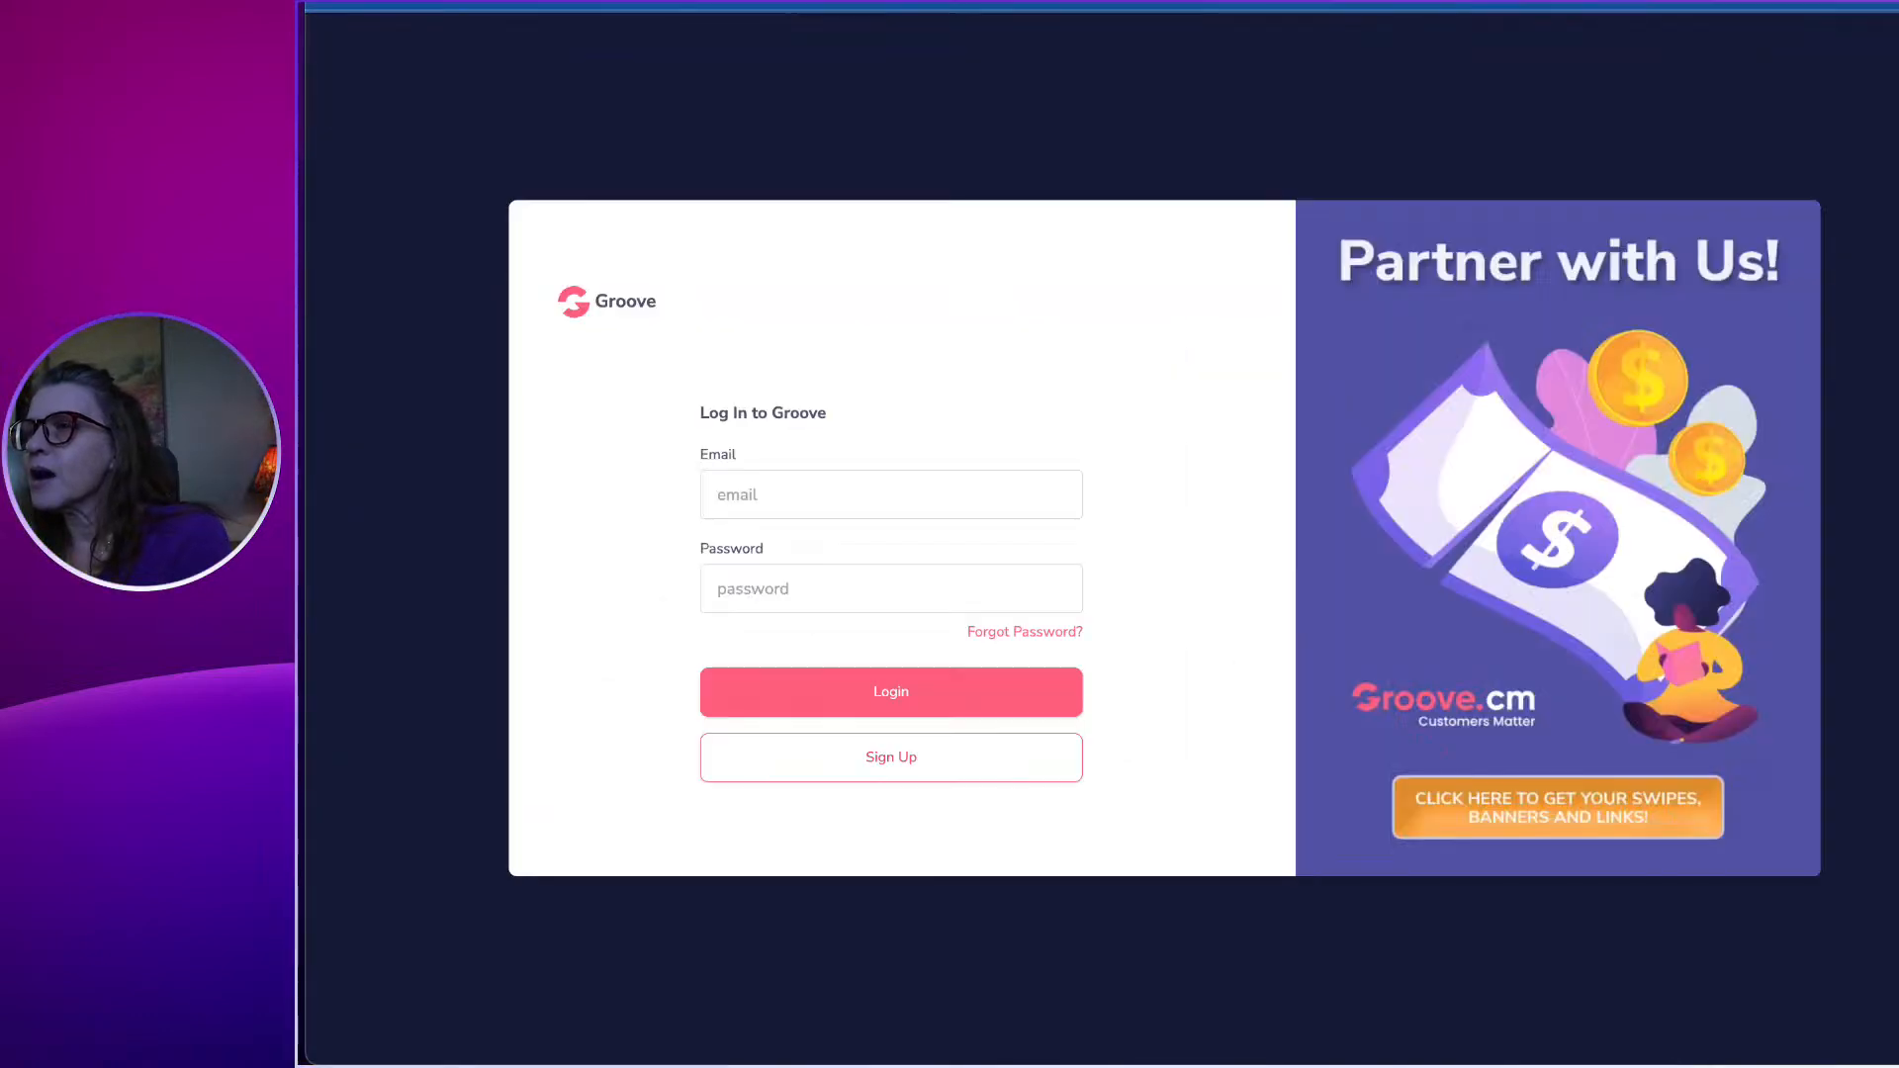
Log back into Groove and open the TESTING website's About page in GroovePages.
left_click(906, 687)
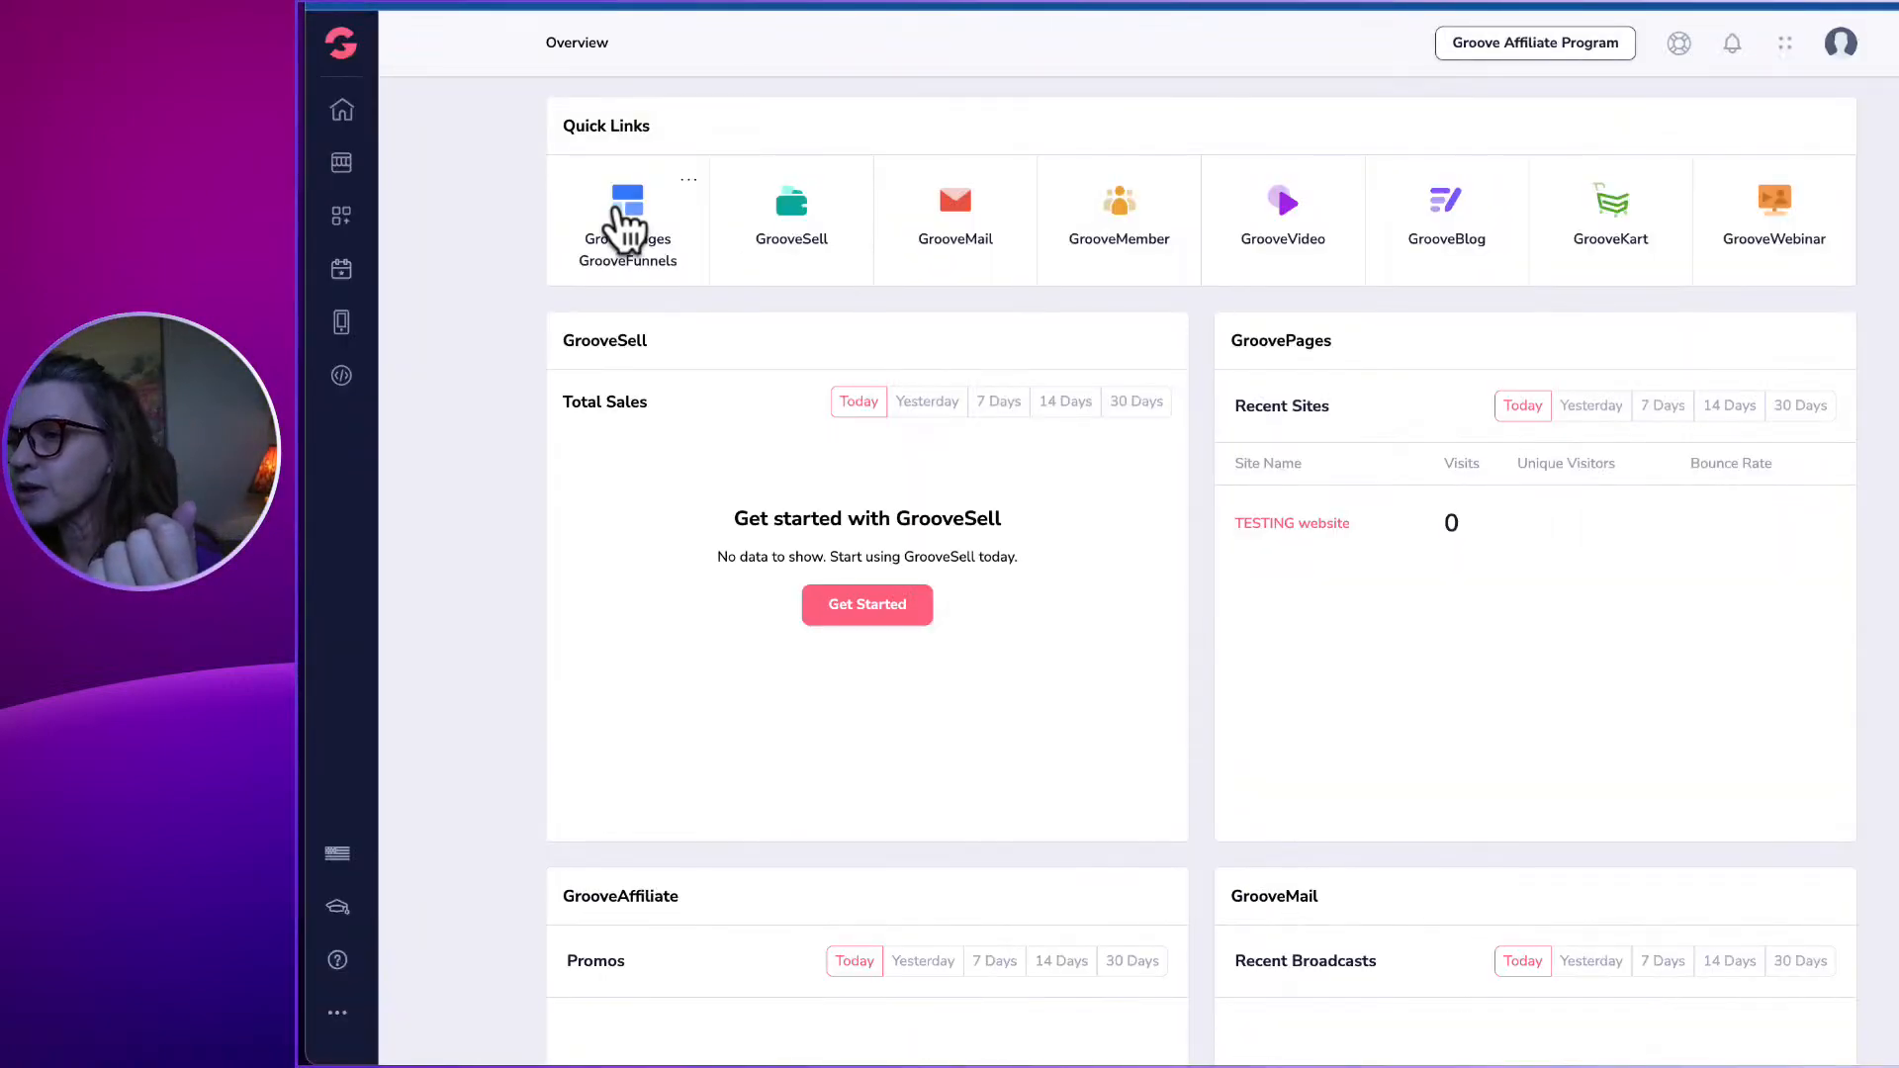
left_click(638, 210)
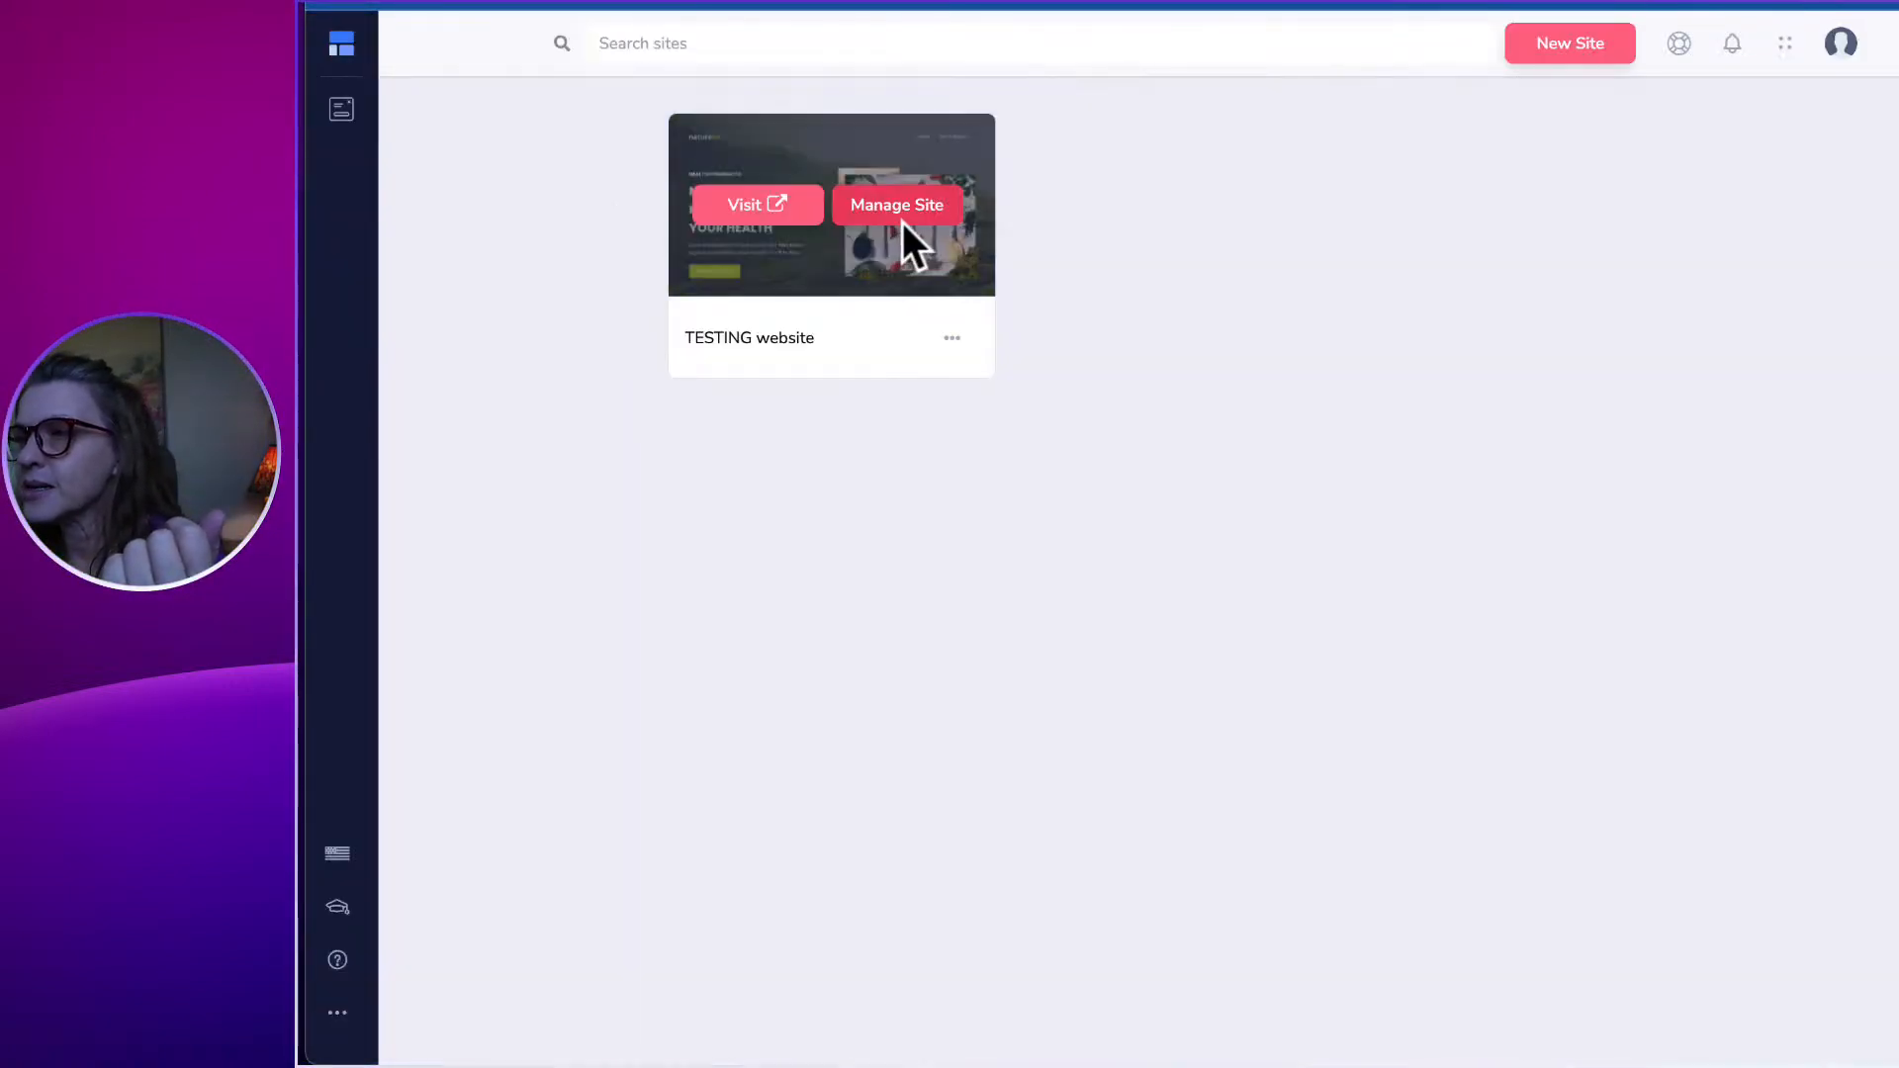
left_click(883, 203)
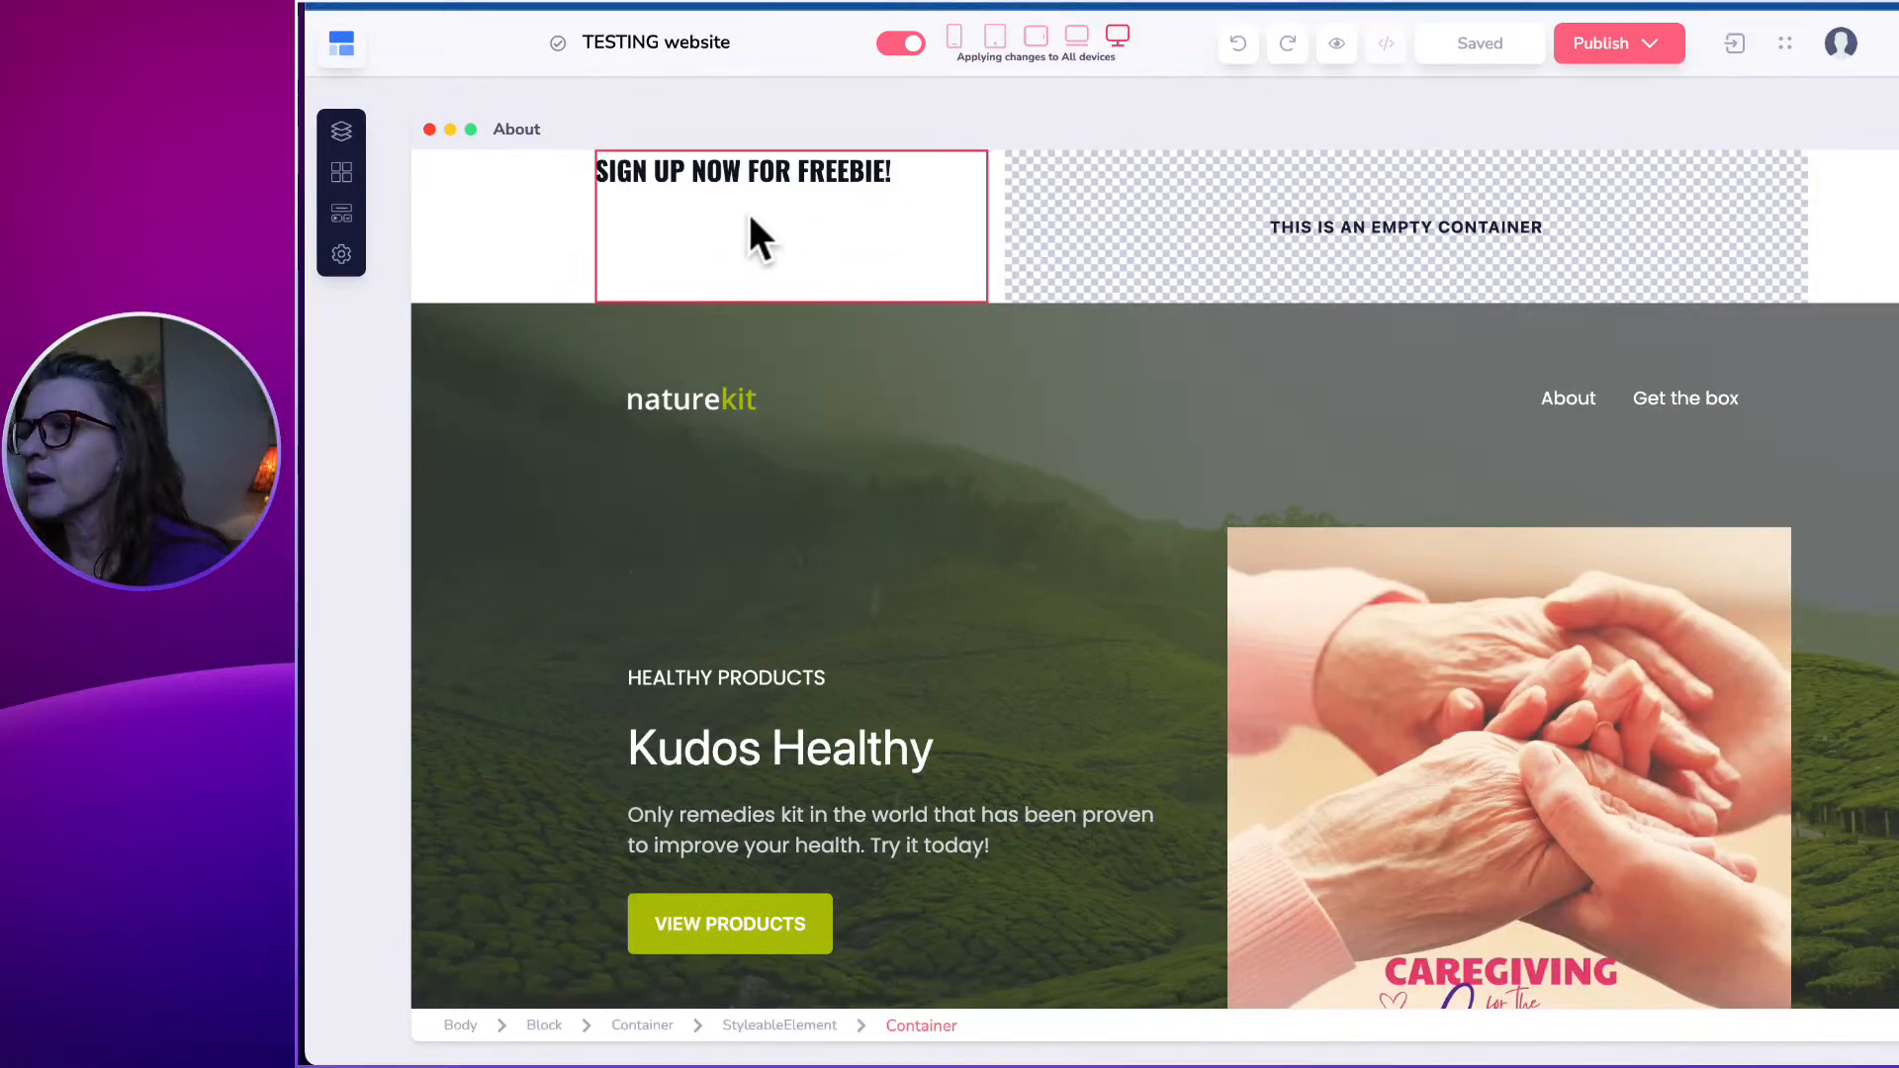
Place a GrooveMail Form from the form elements beside the sign-up heading and select it.
left_click(335, 213)
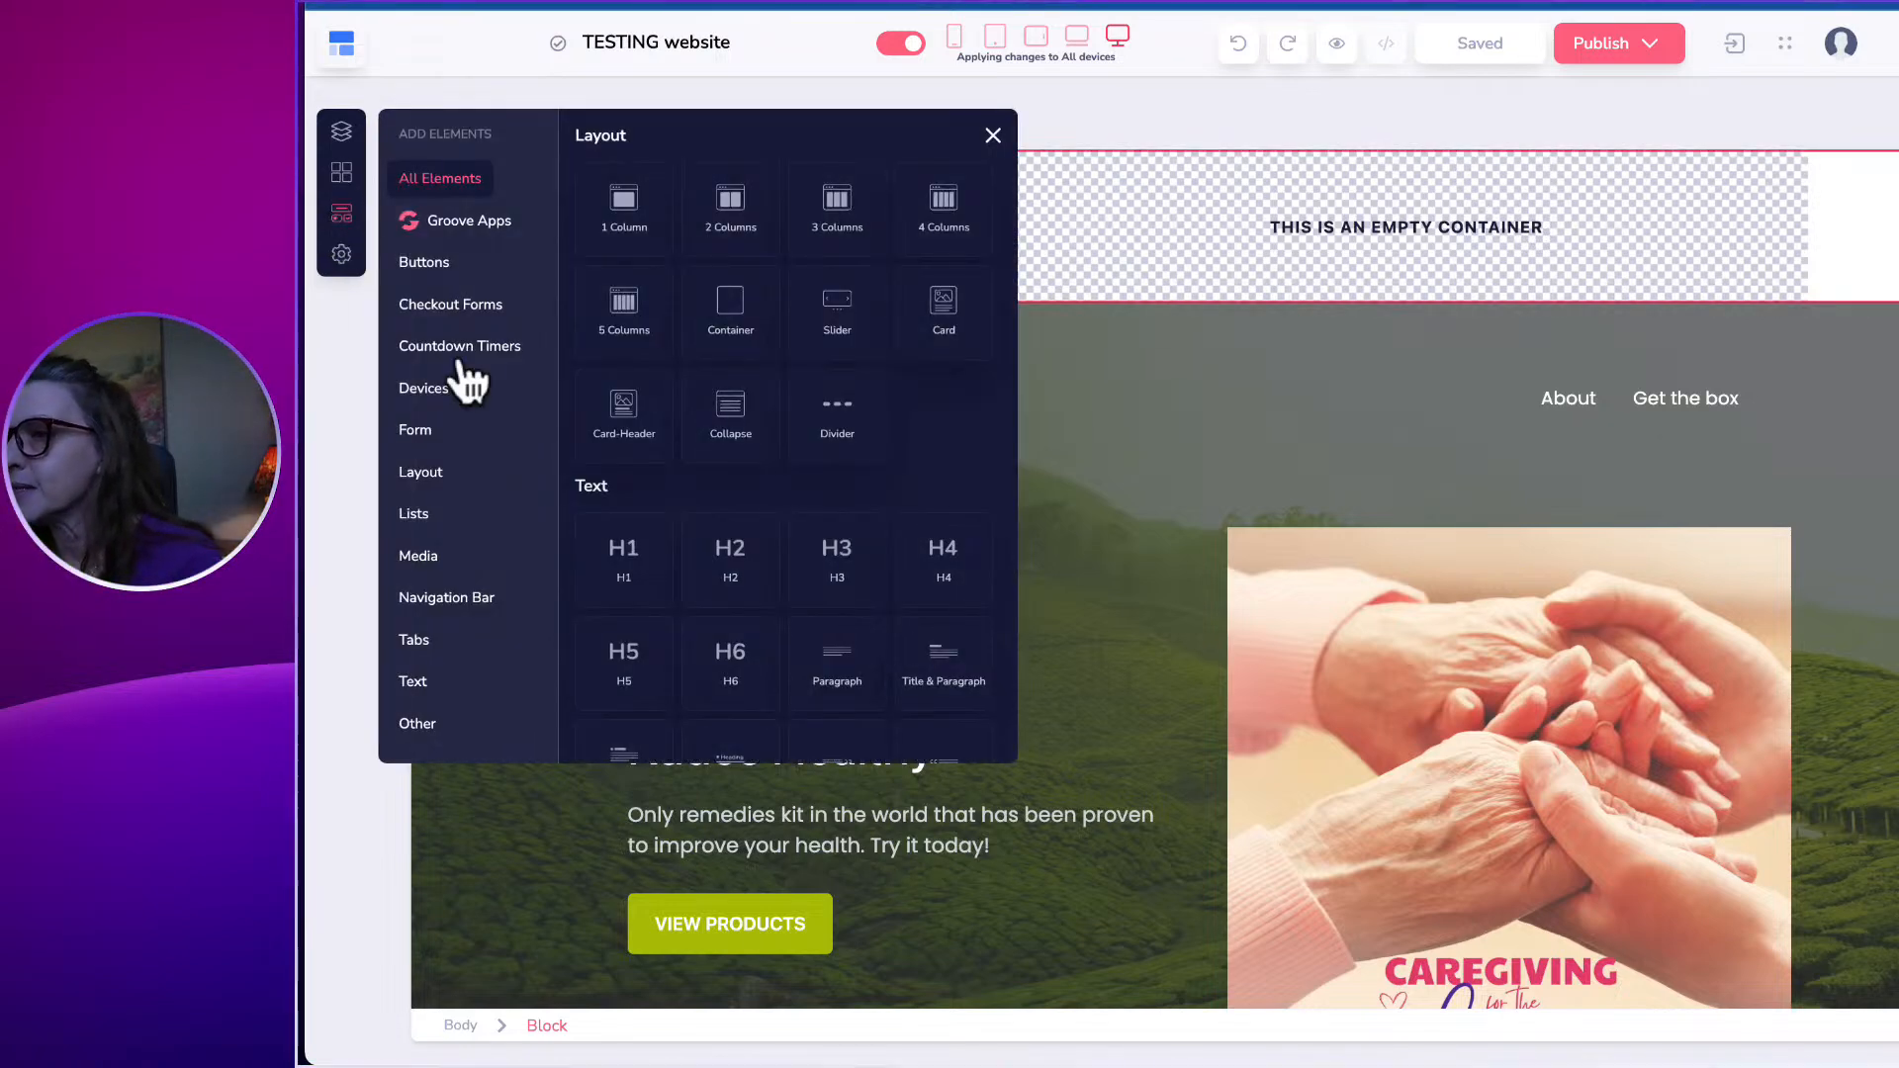
left_click(436, 437)
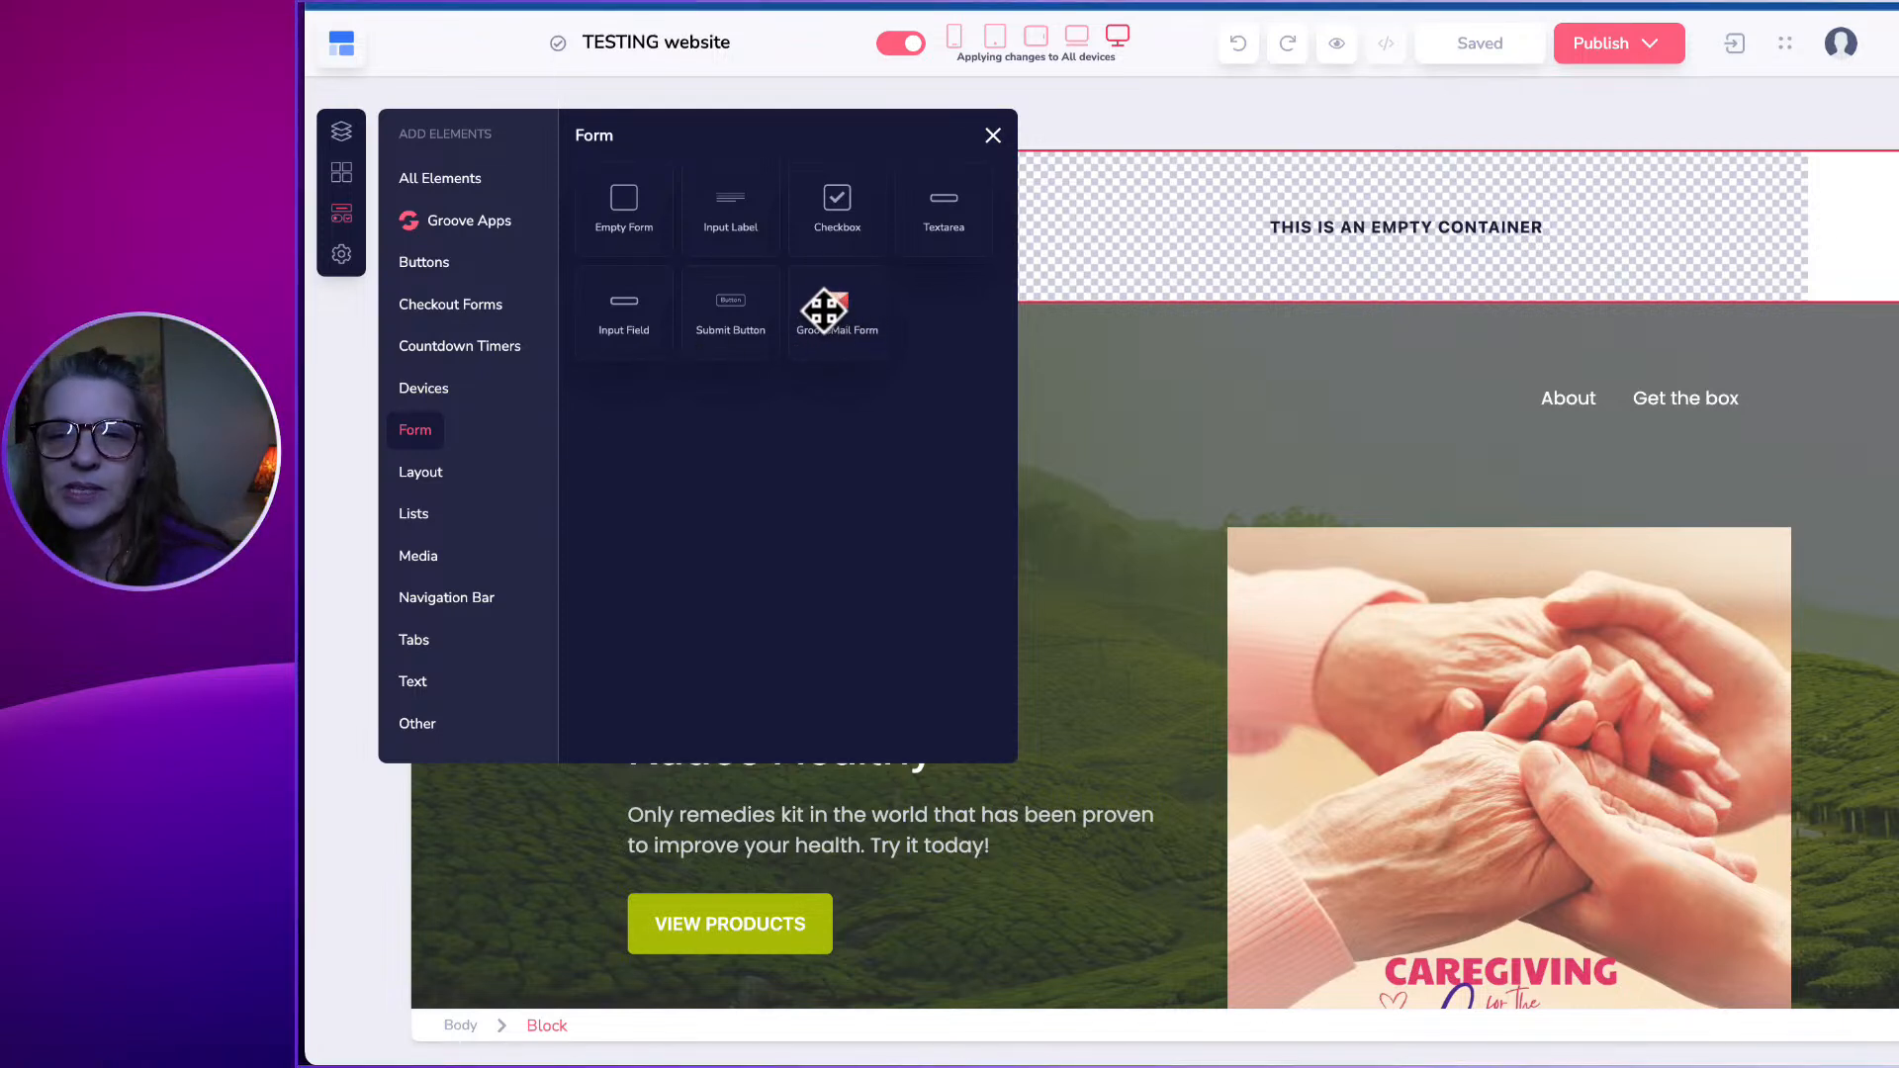
left_click_drag(829, 308, 1242, 210)
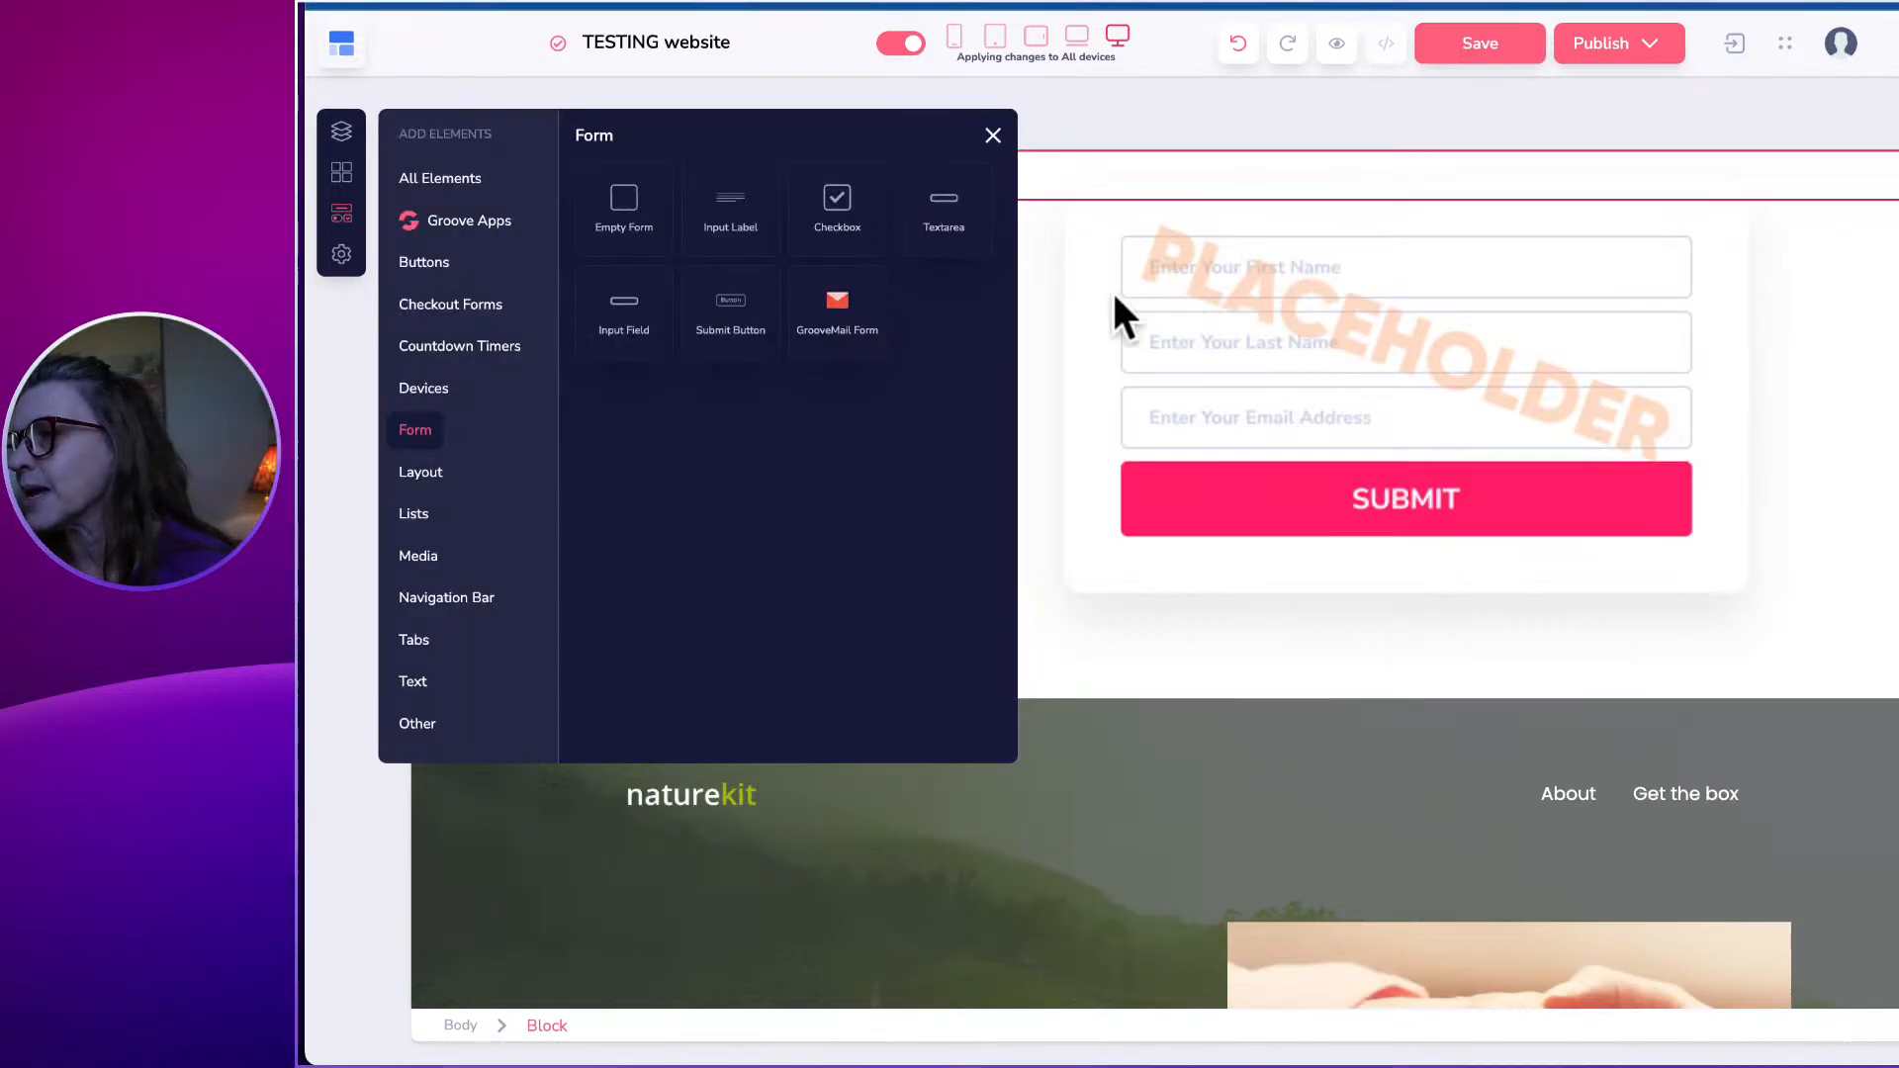
left_click(1075, 362)
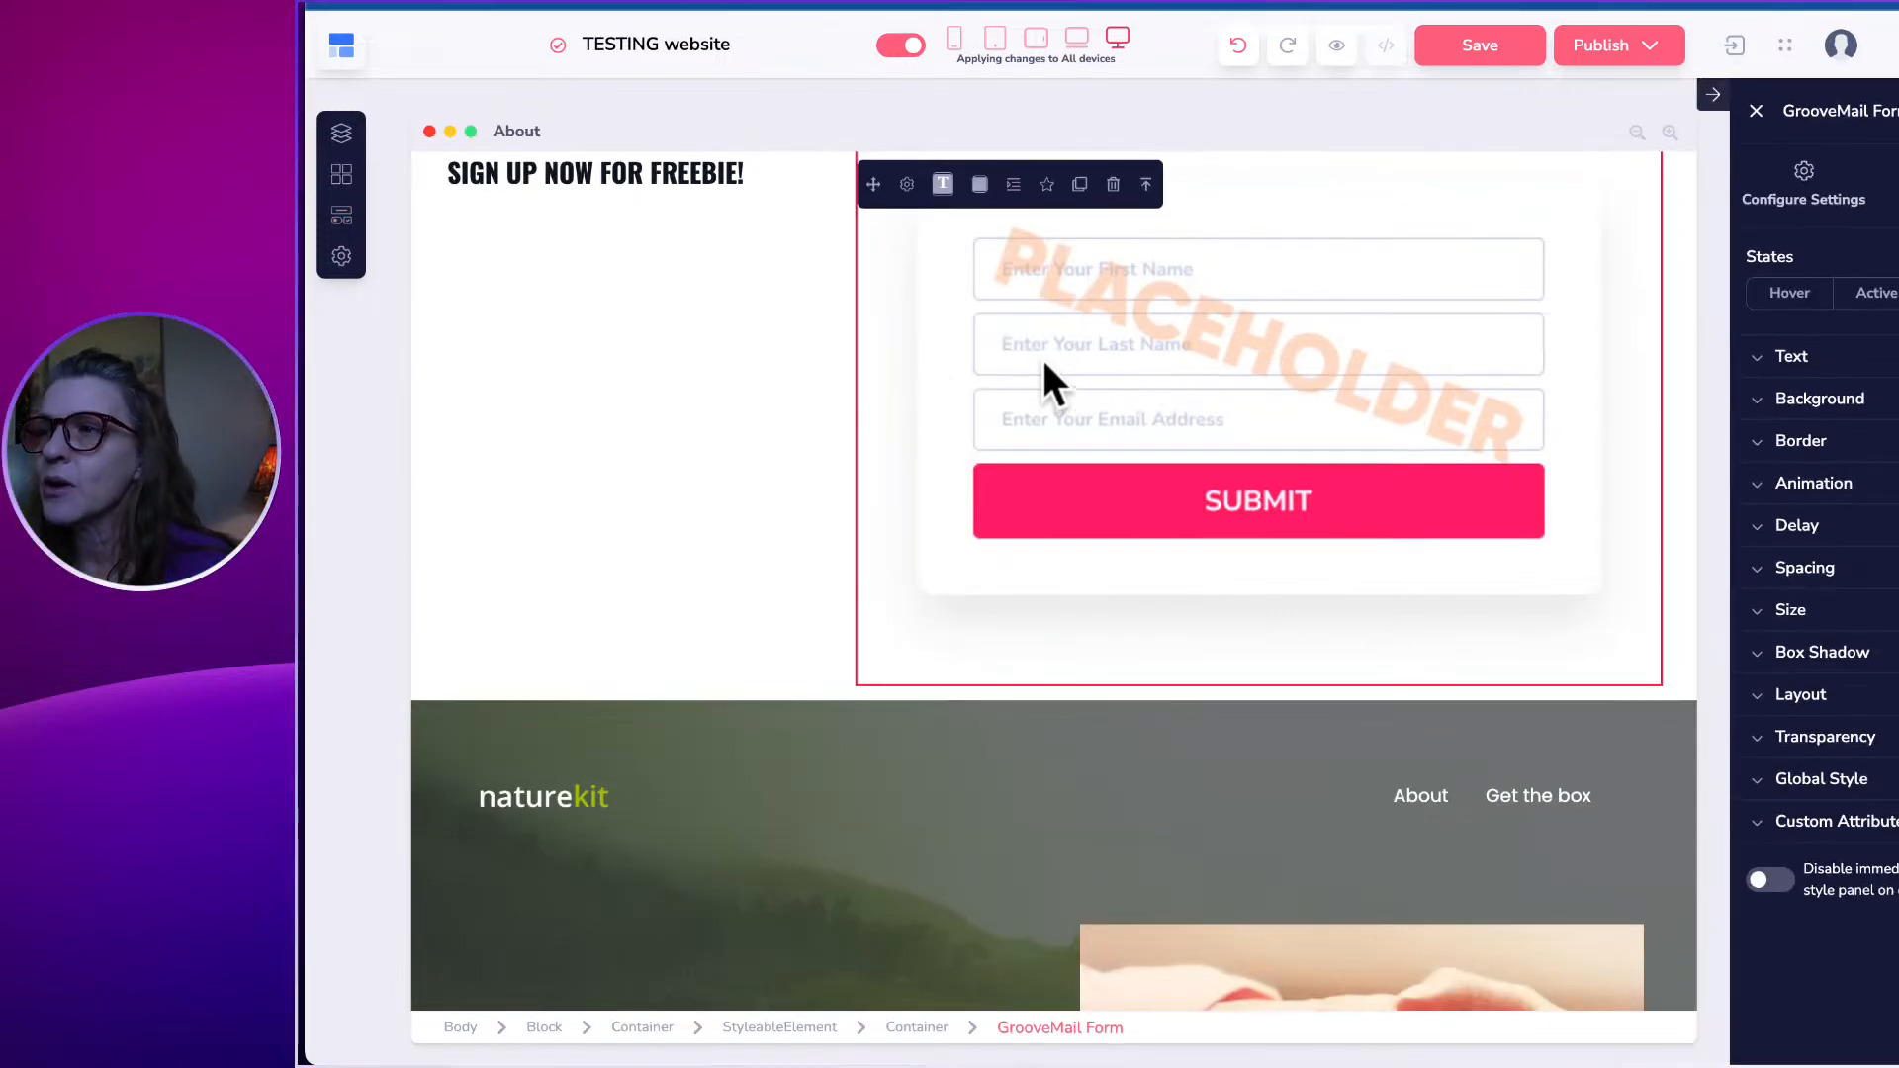
Connect the placeholder form to the KUDOS Testing GrooveMail form.
left_click(906, 183)
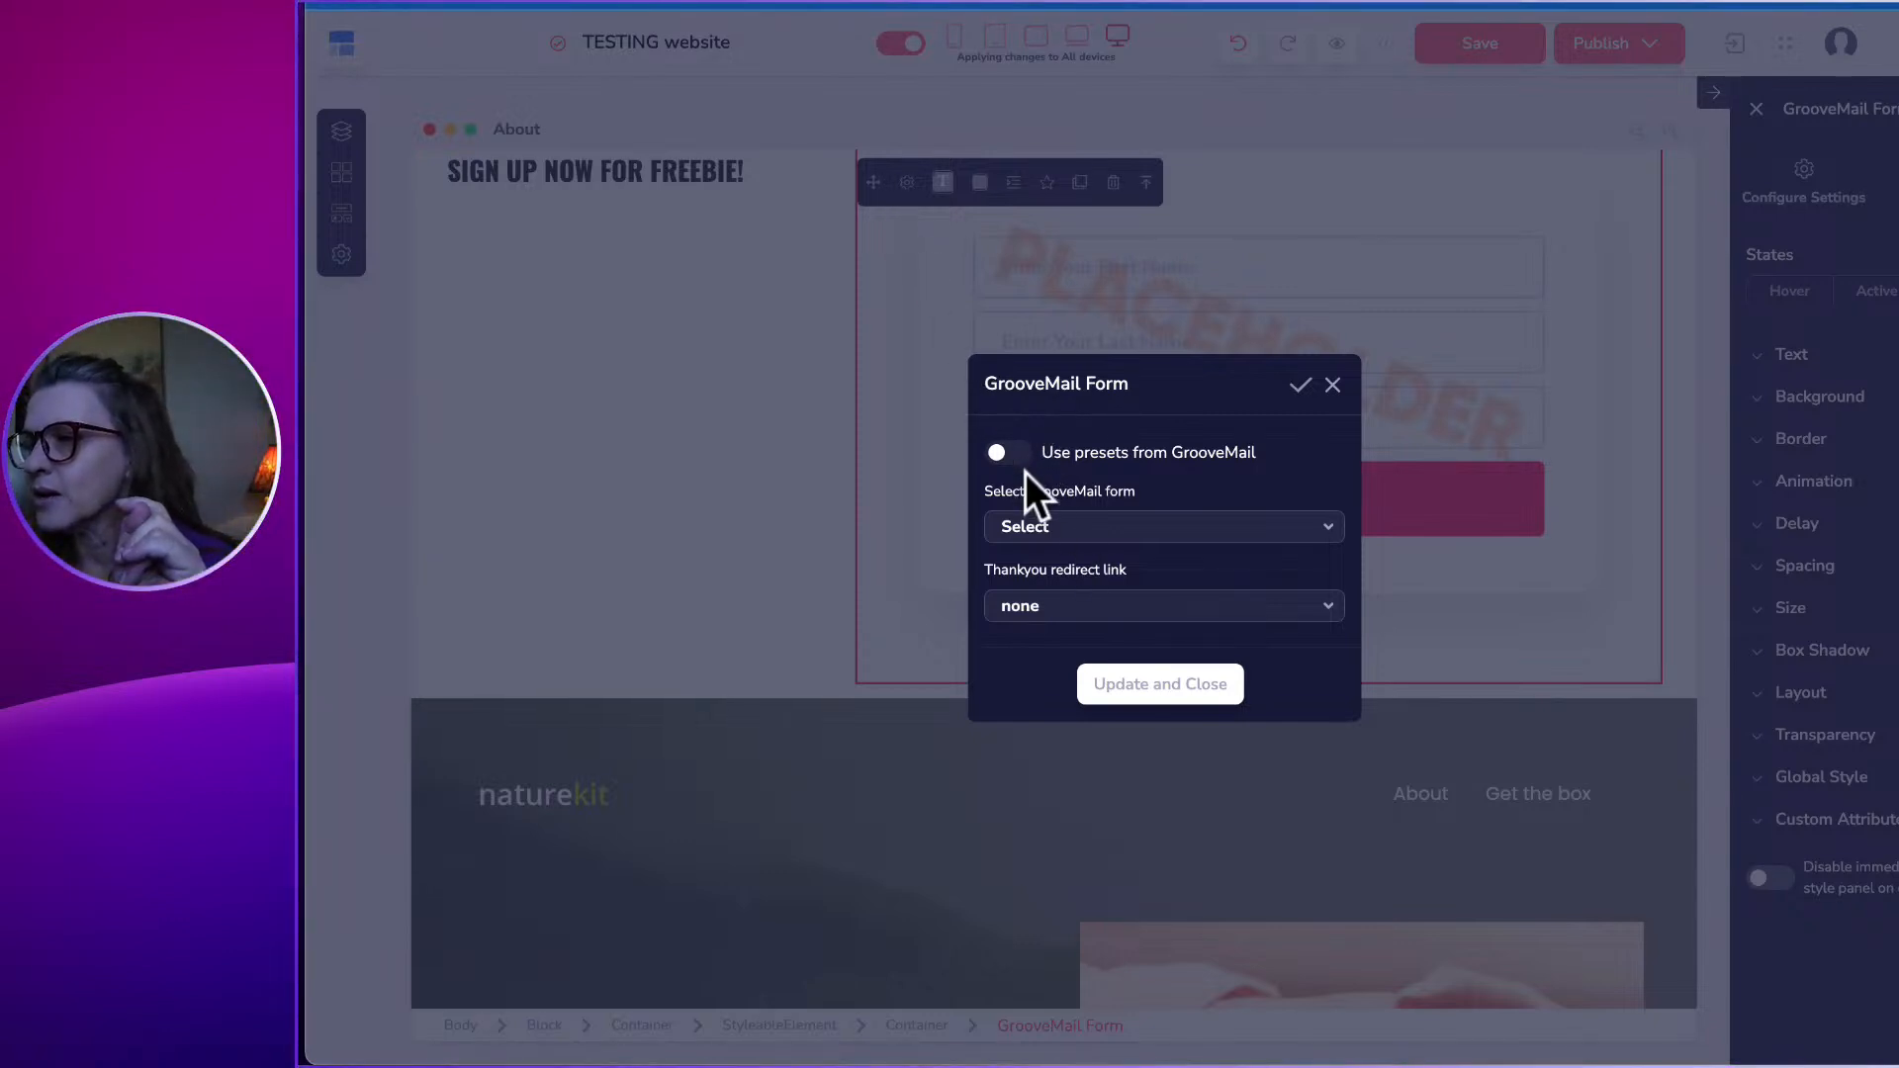
left_click(1038, 532)
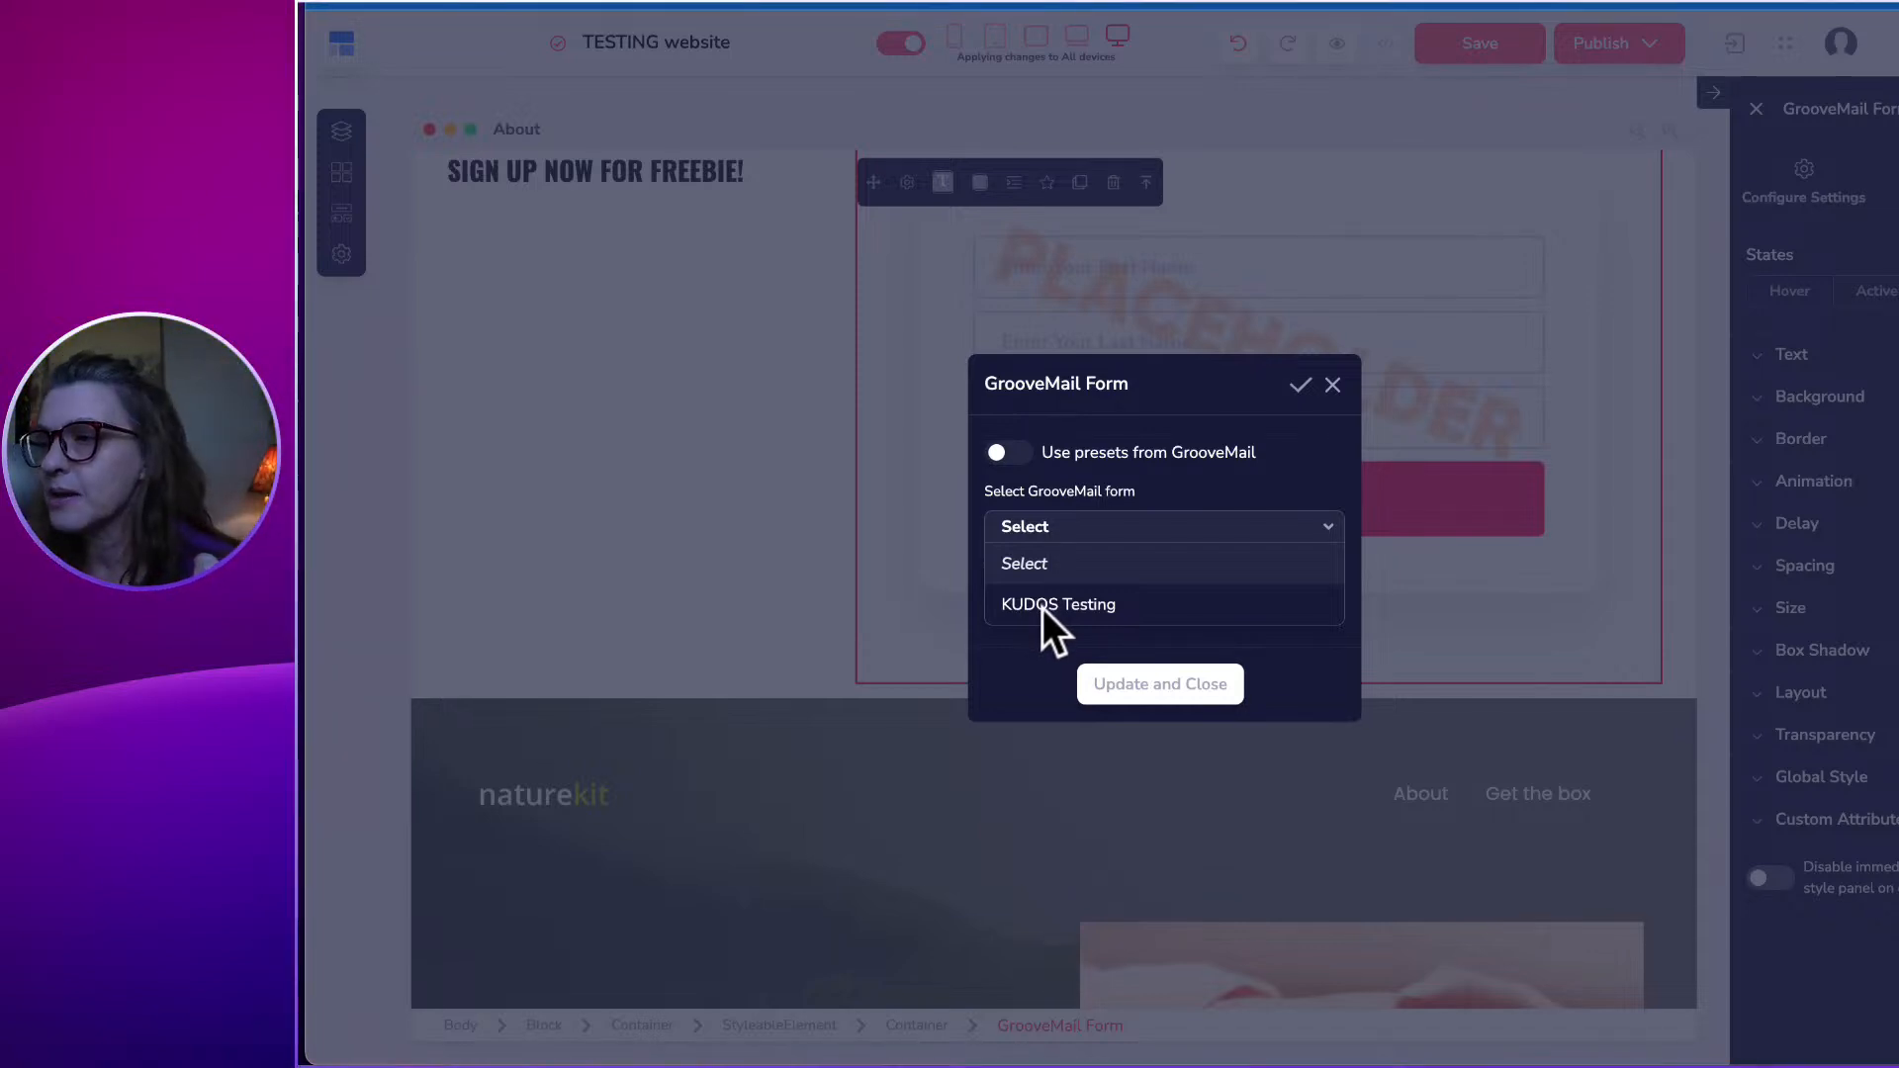
left_click(1050, 605)
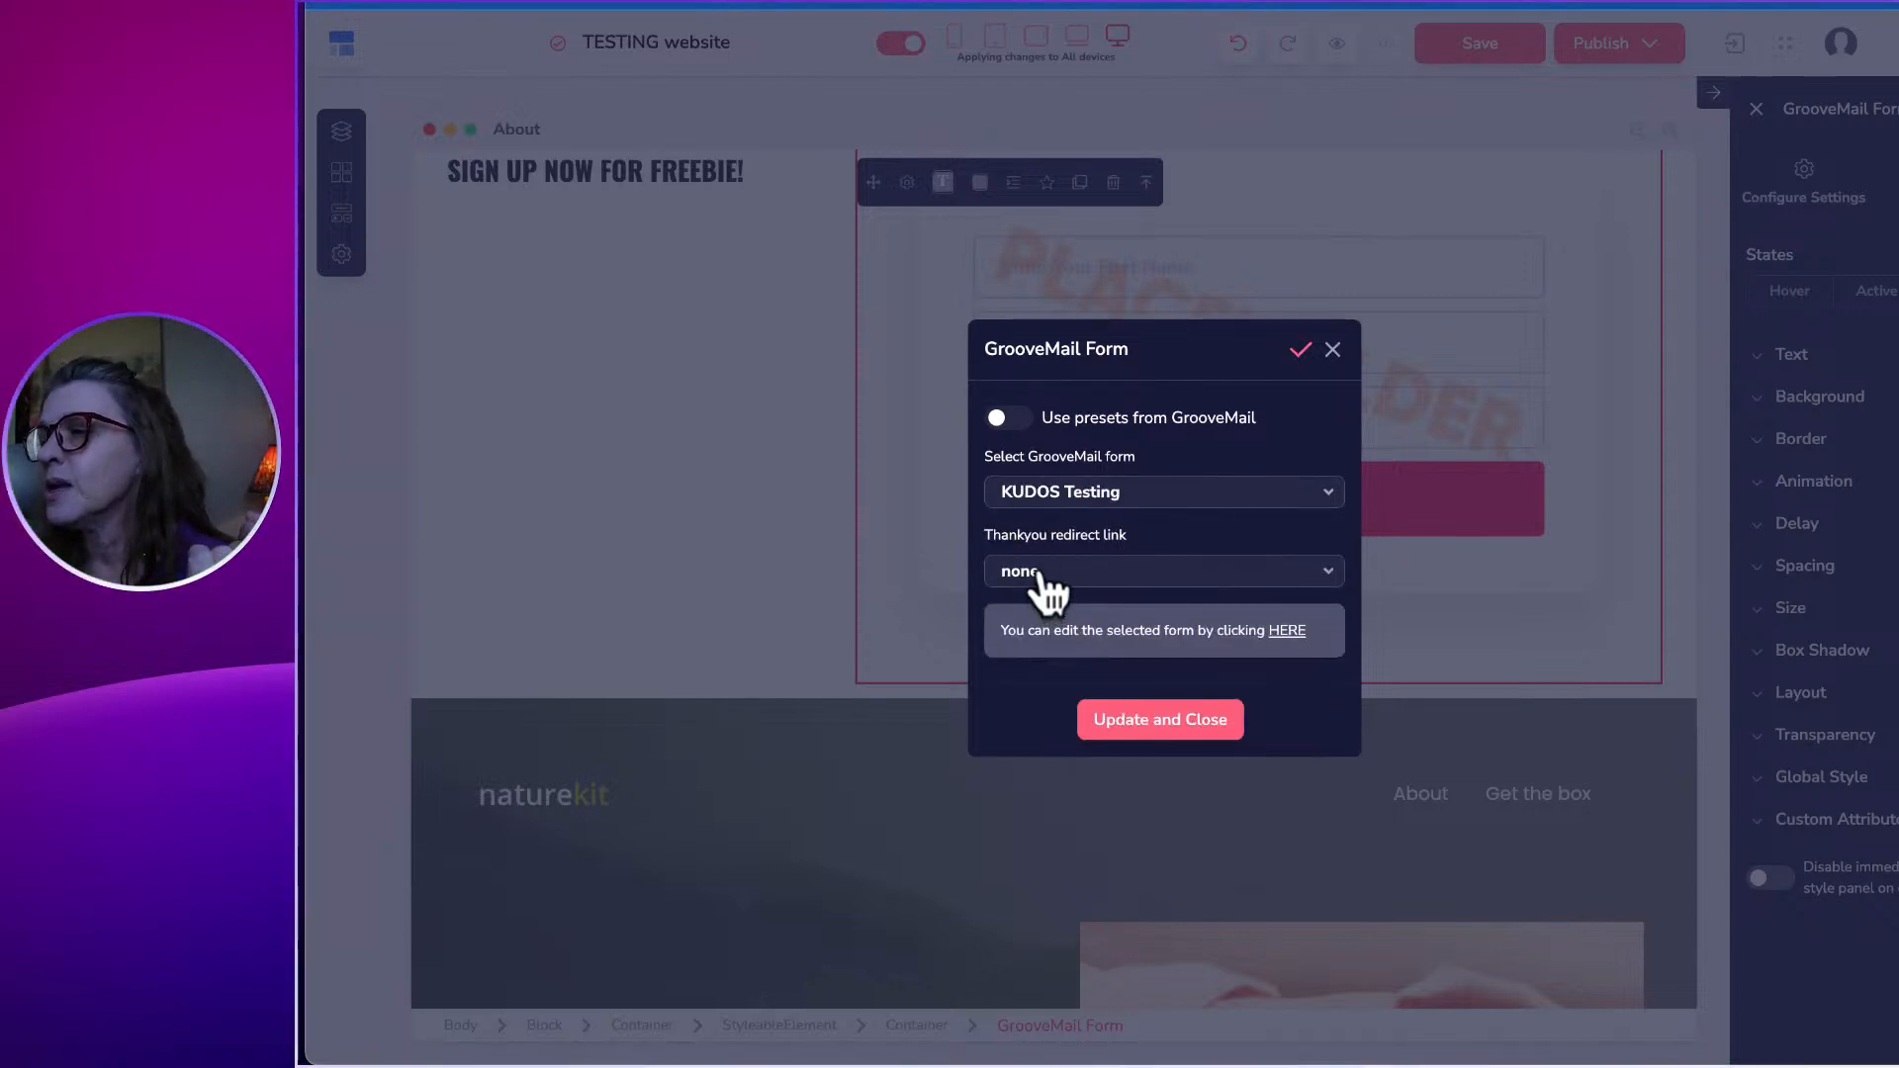
Keep the thank-you redirect set to none, apply the settings, and select the e-mail field.
left_click(1046, 574)
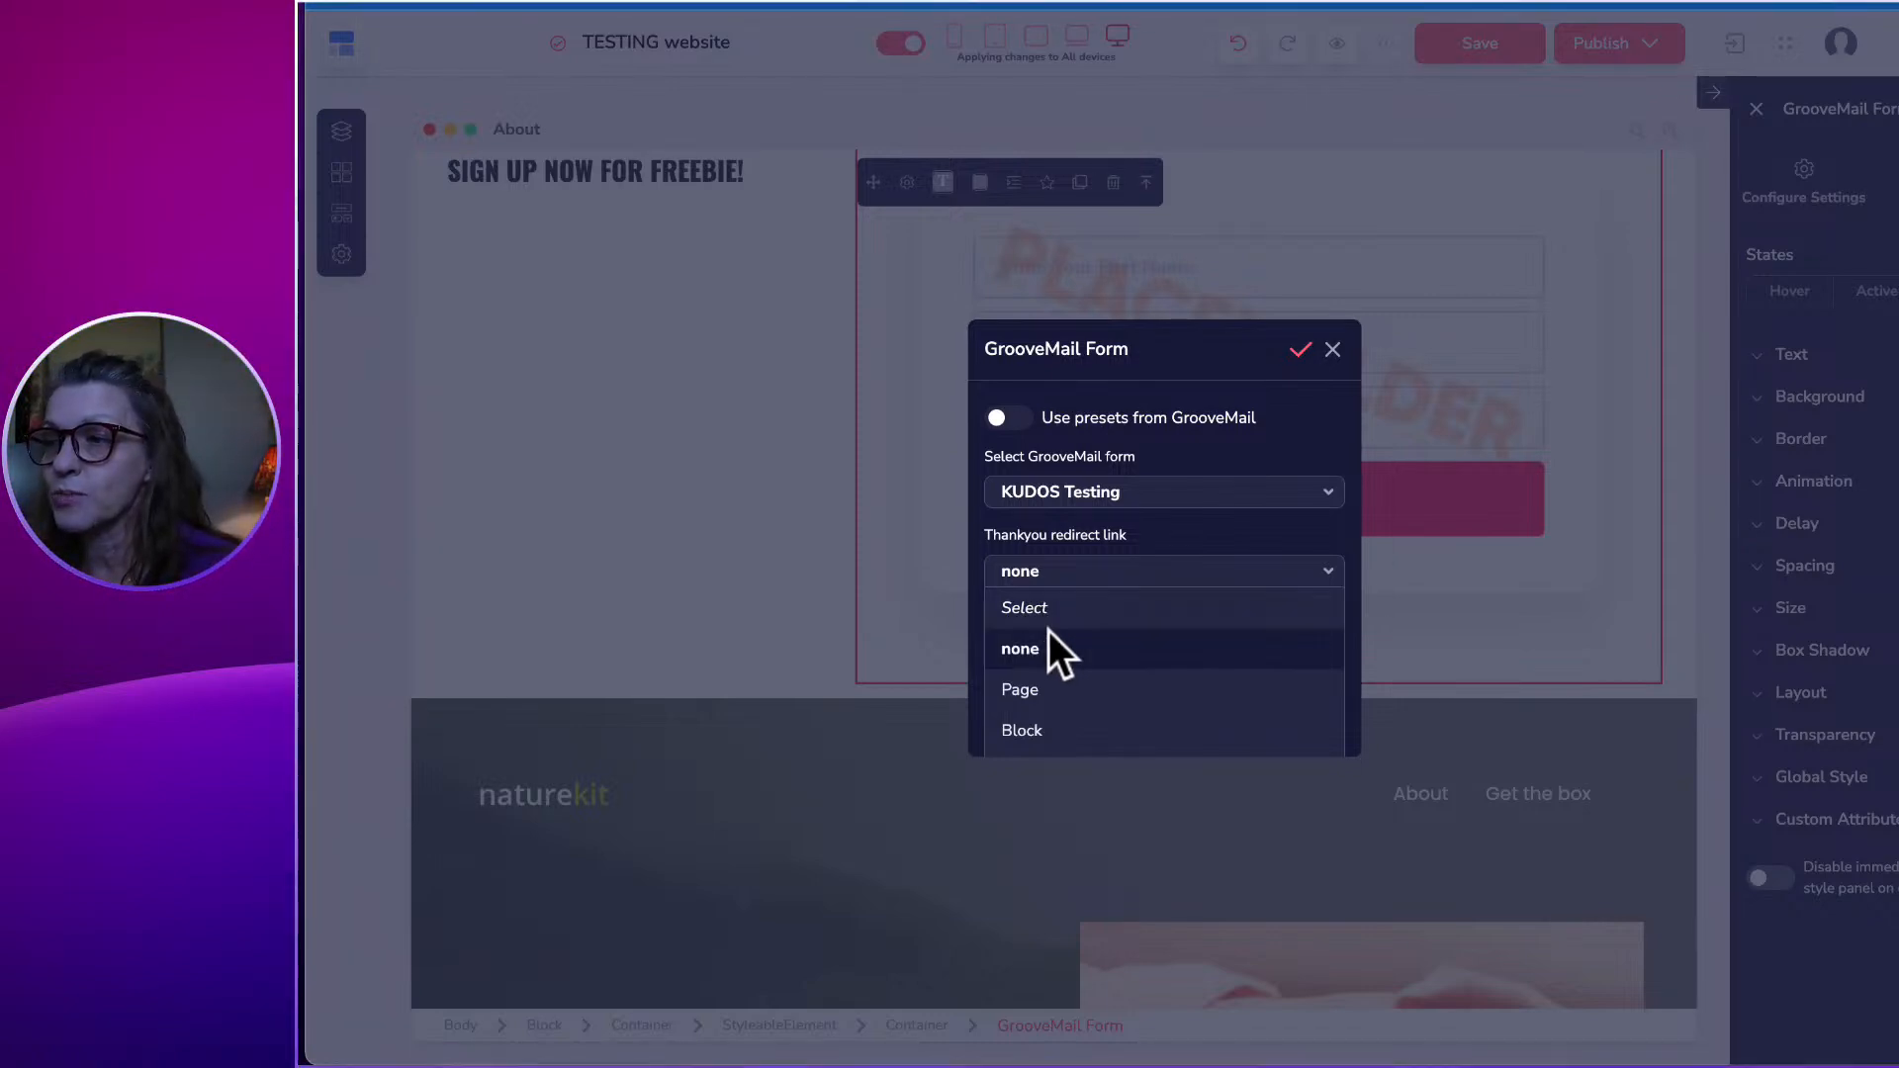
scroll(1045, 686, "down", 1)
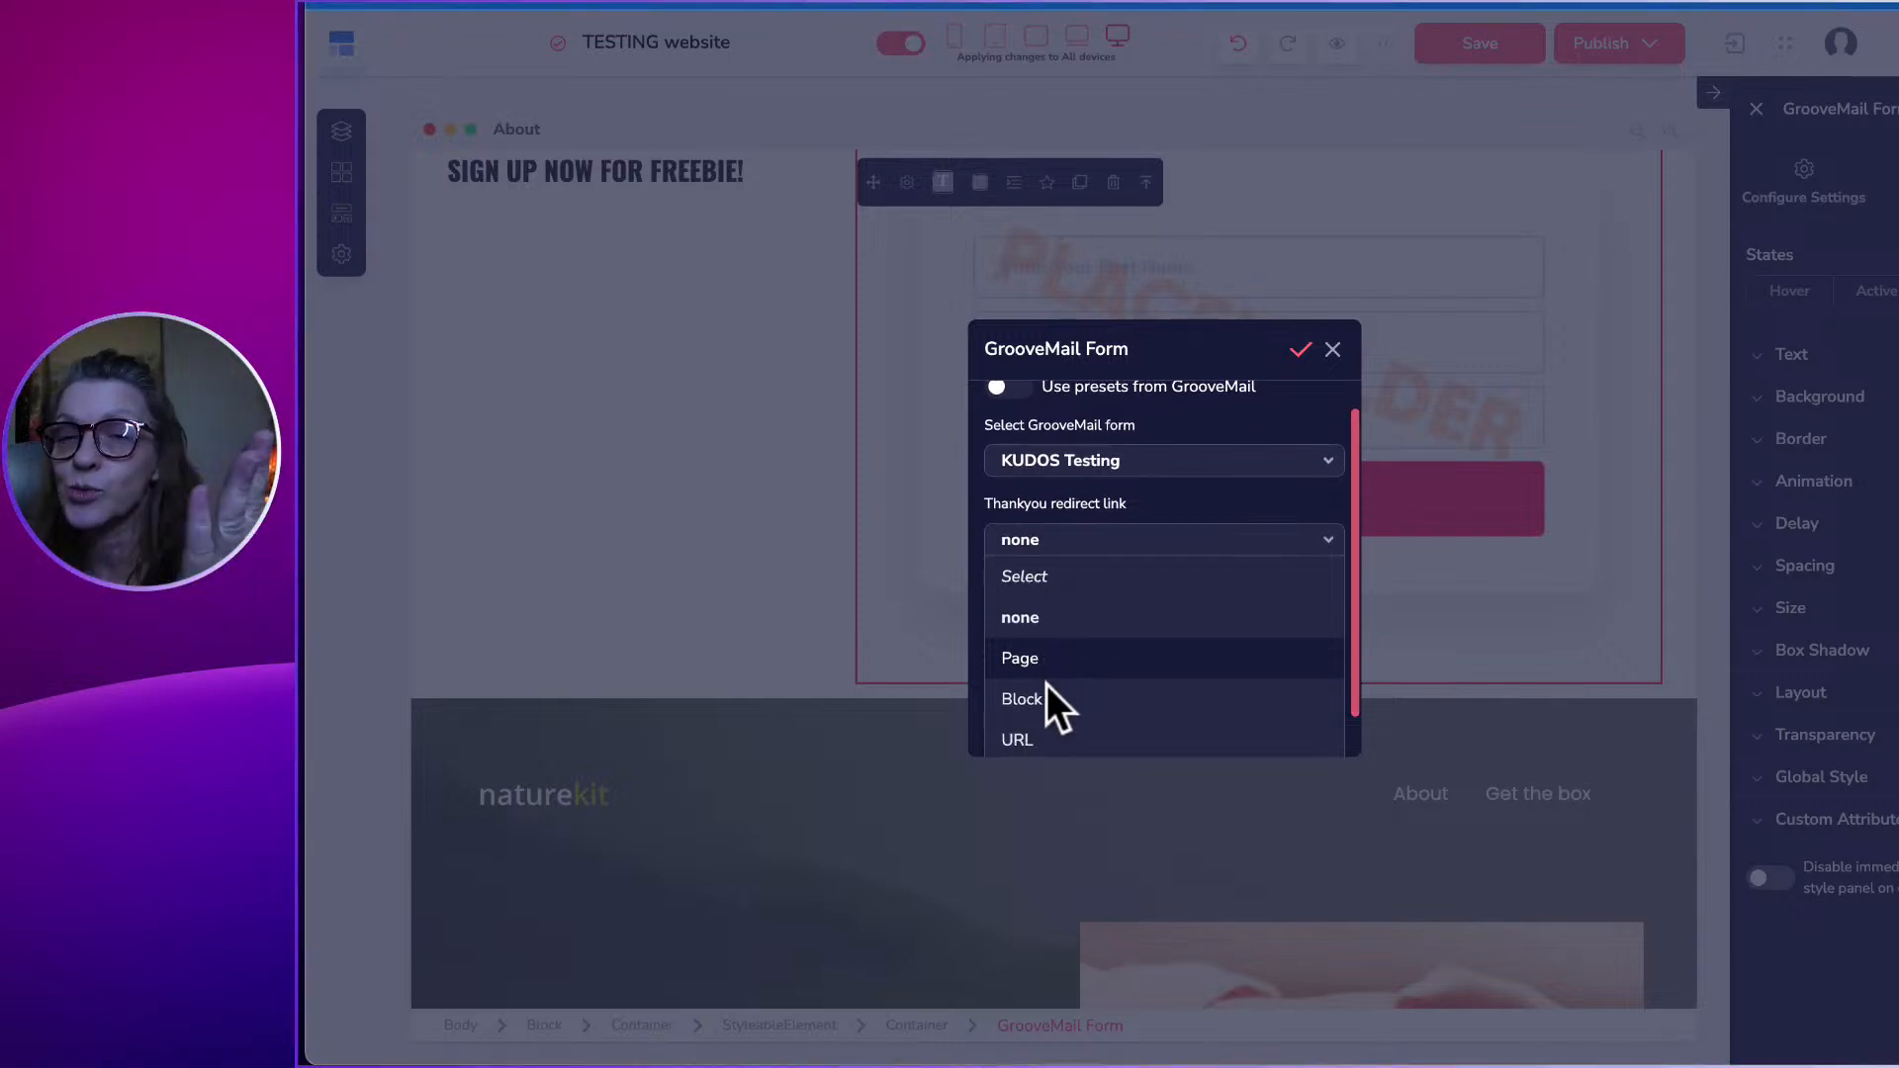
scroll(1047, 684, "down", 1)
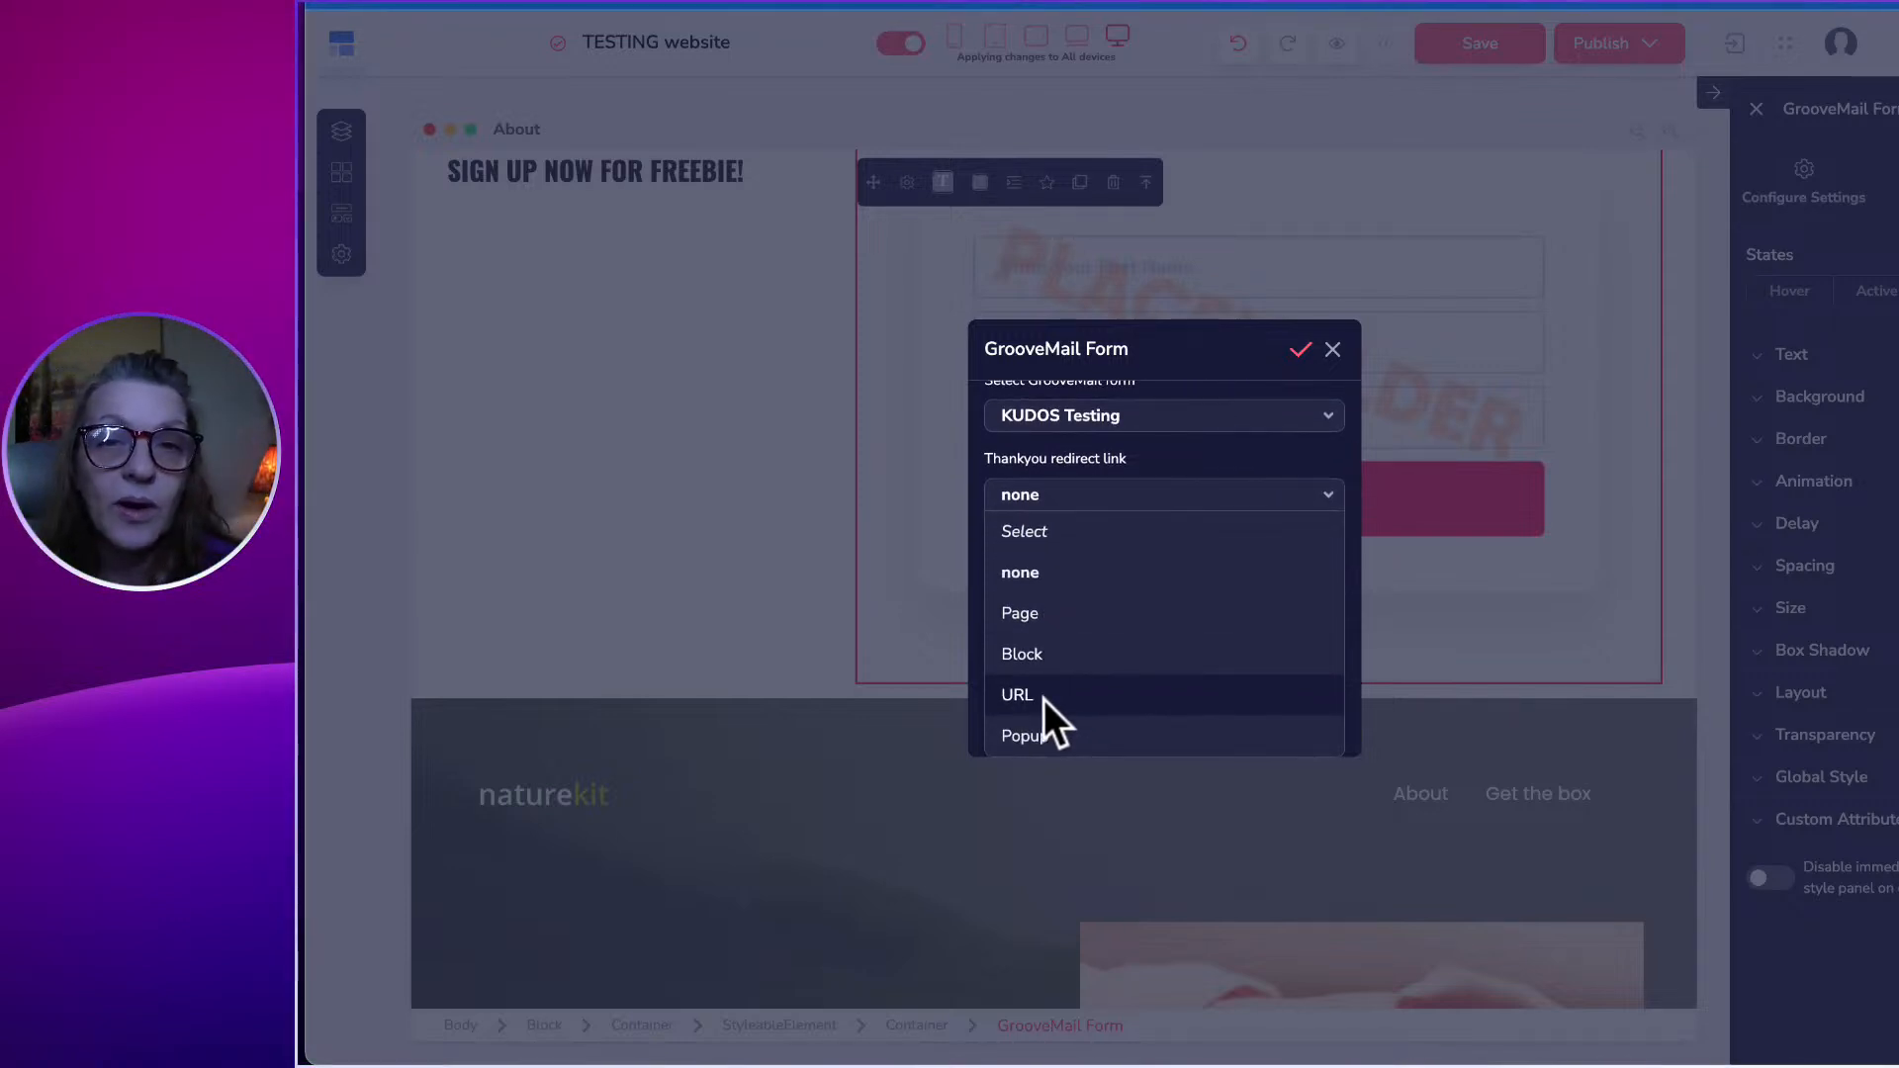
left_click(1194, 358)
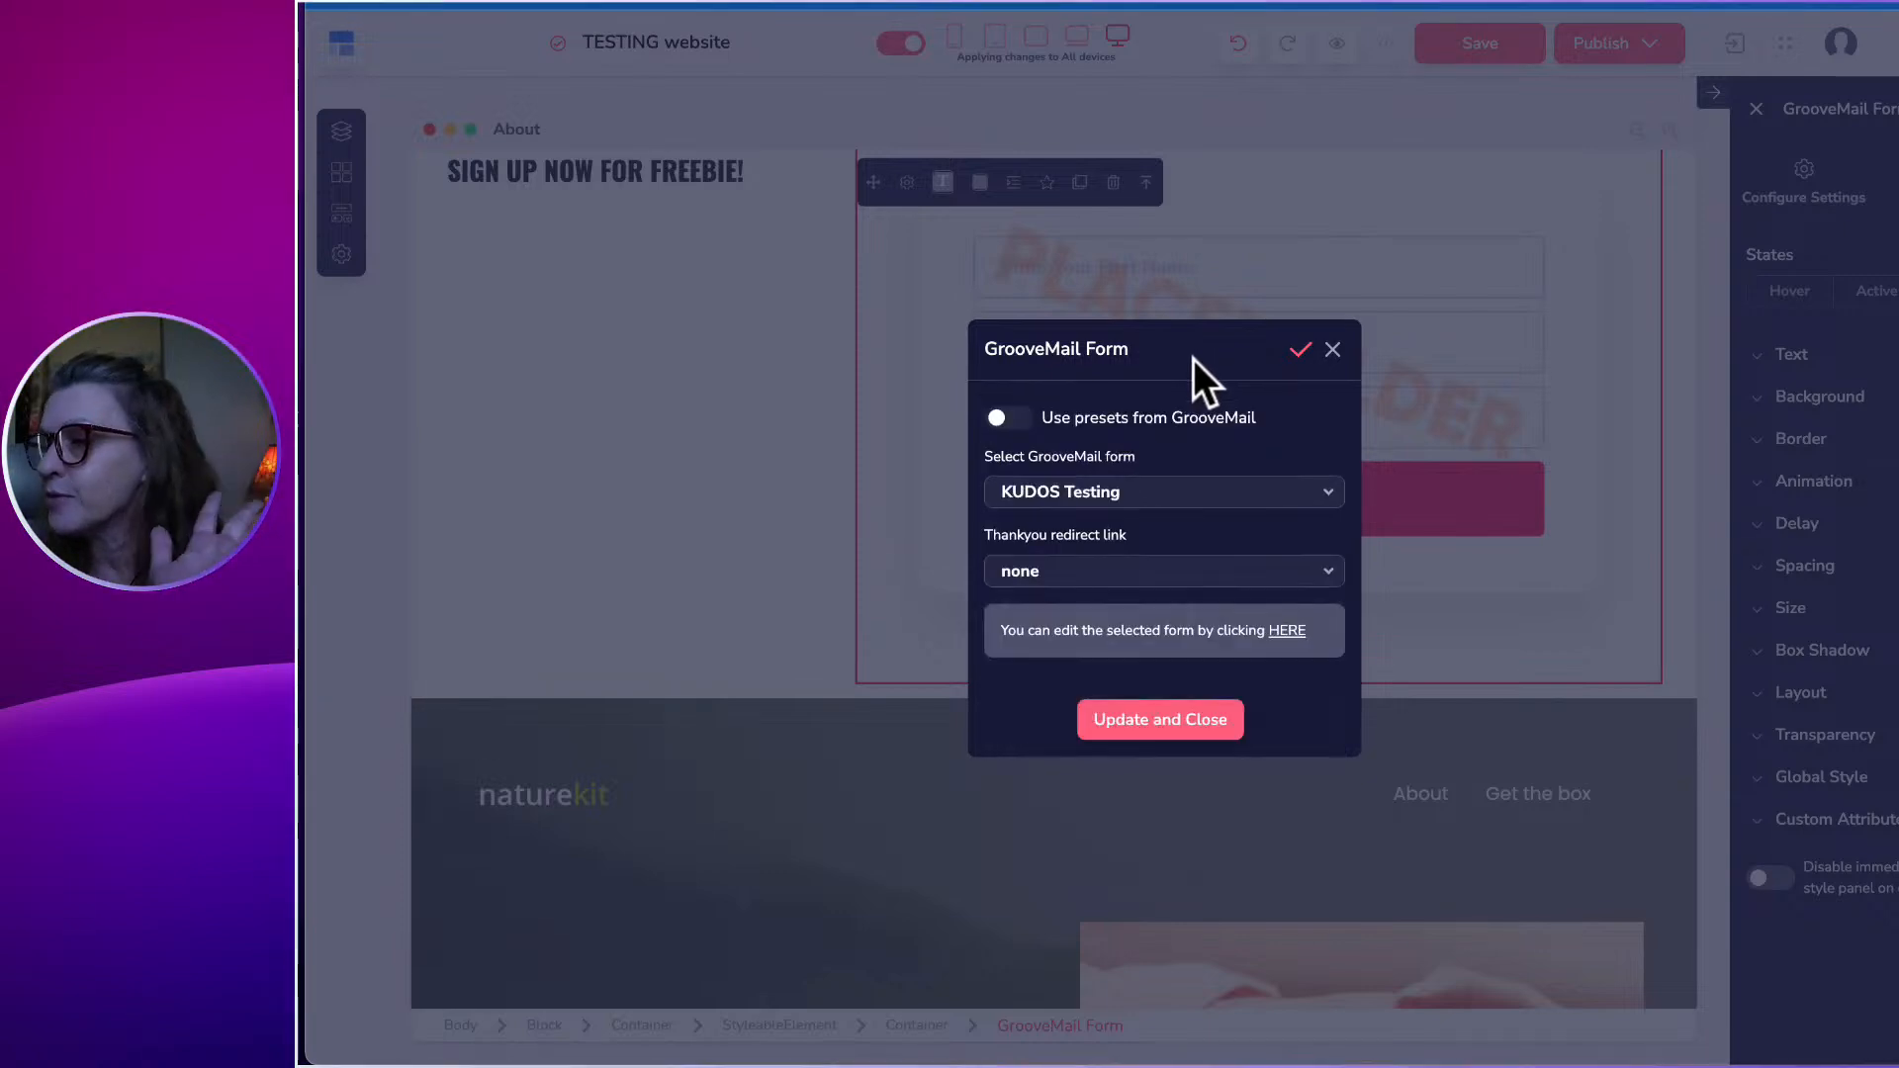
left_click(1075, 574)
scroll(1064, 657, "down", 1)
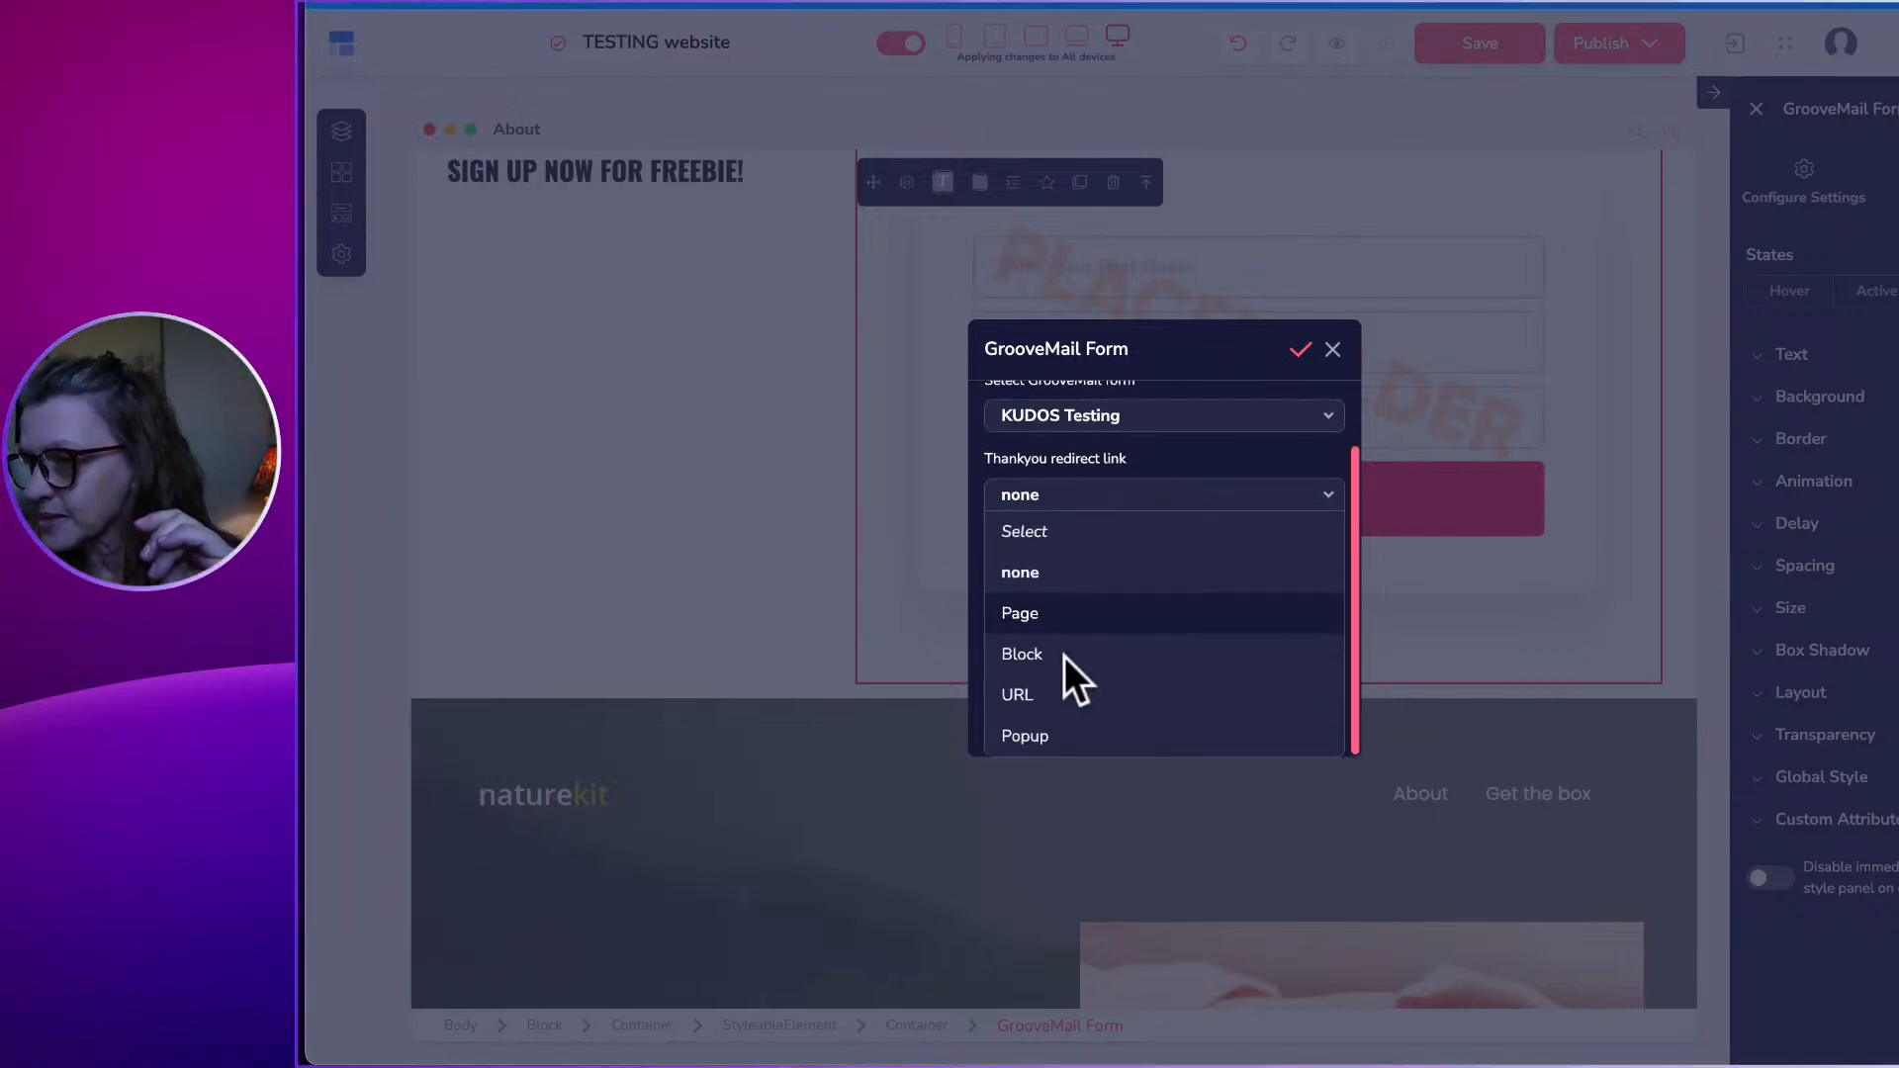
left_click(1172, 360)
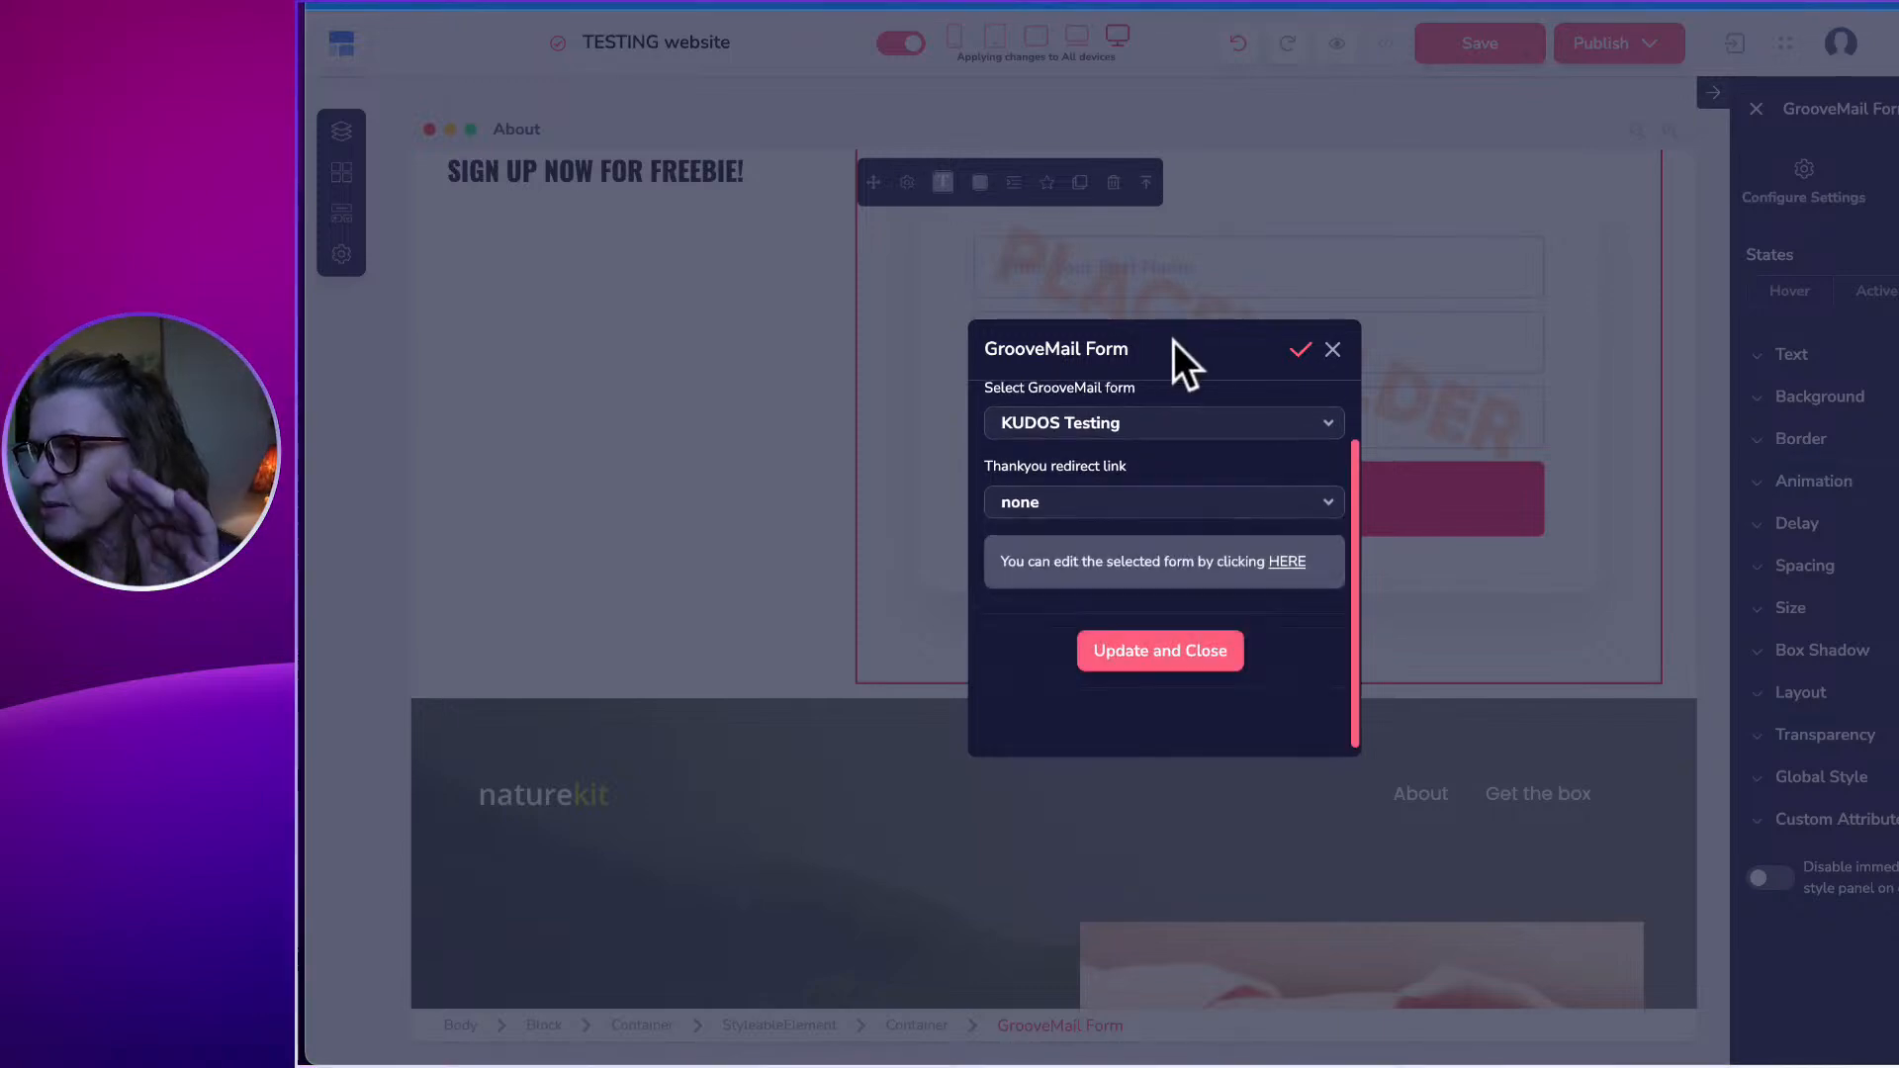
left_click(1300, 352)
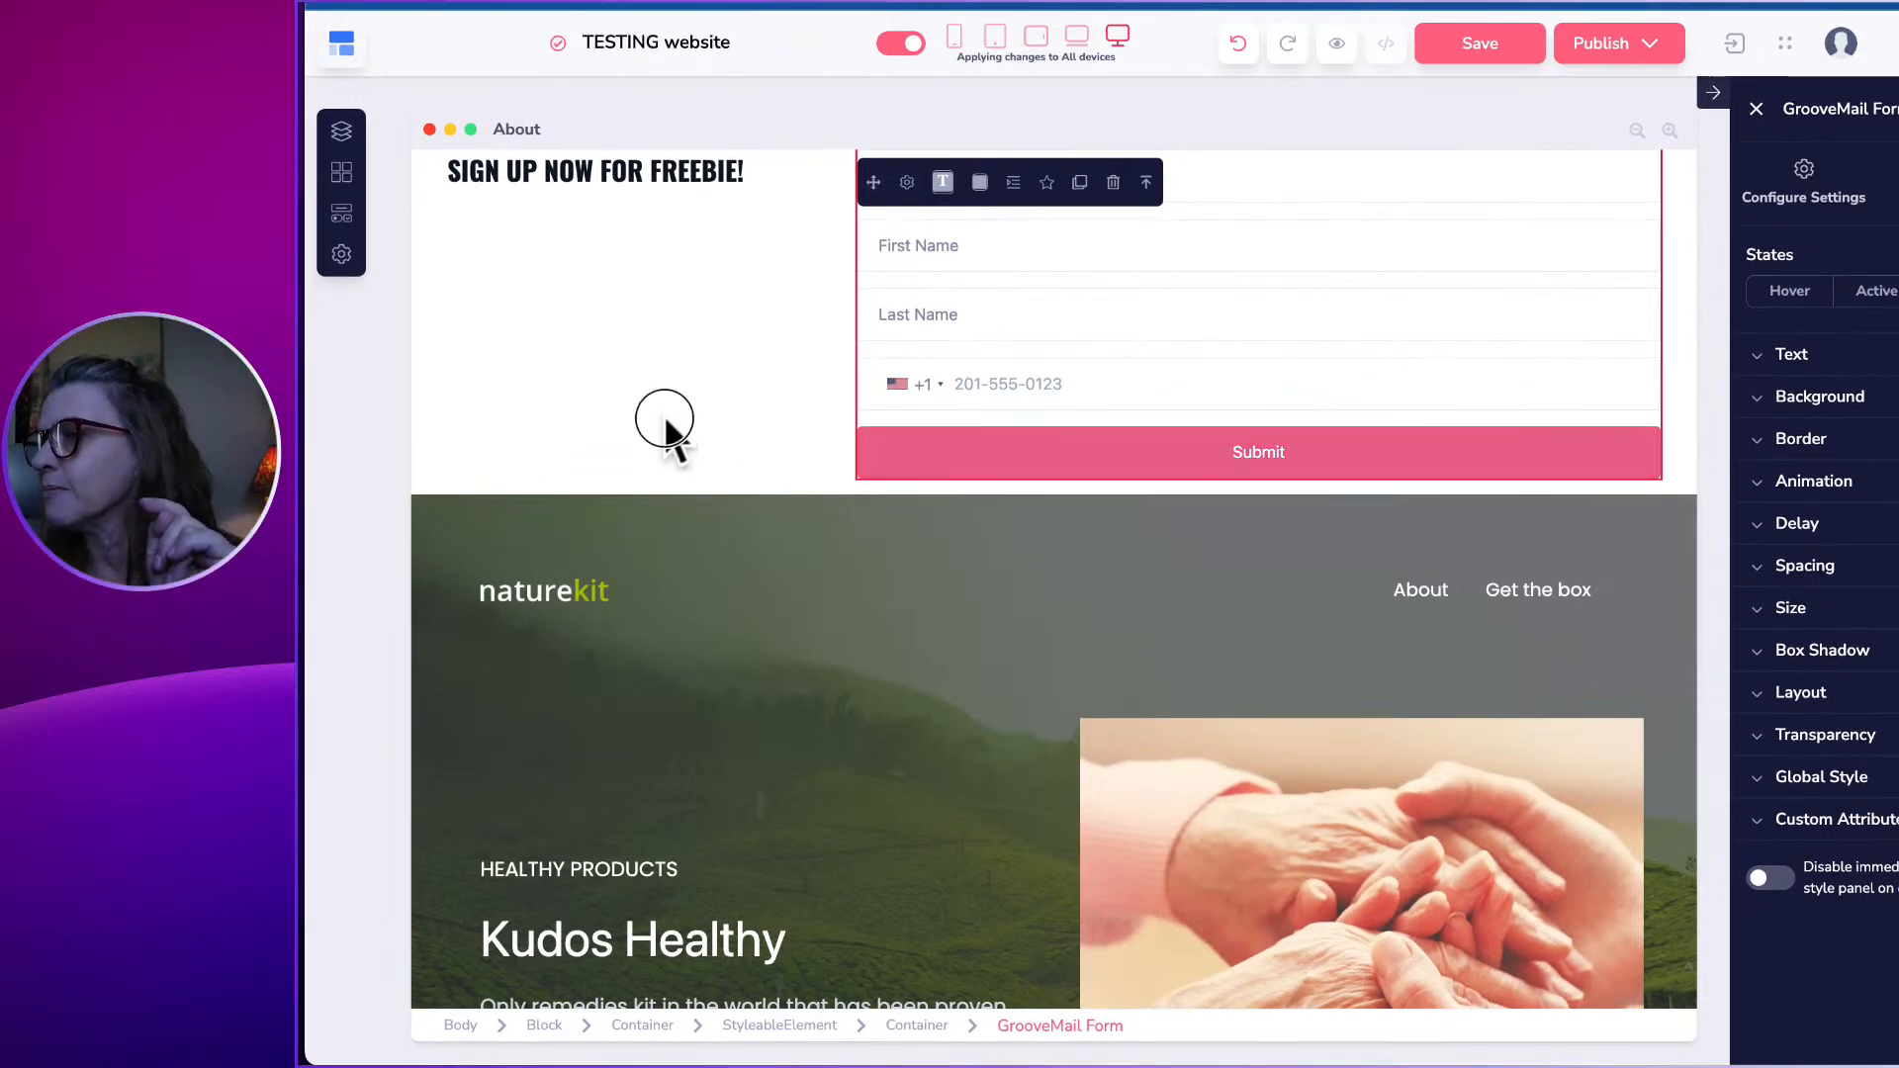
left_click(664, 420)
left_click(985, 185)
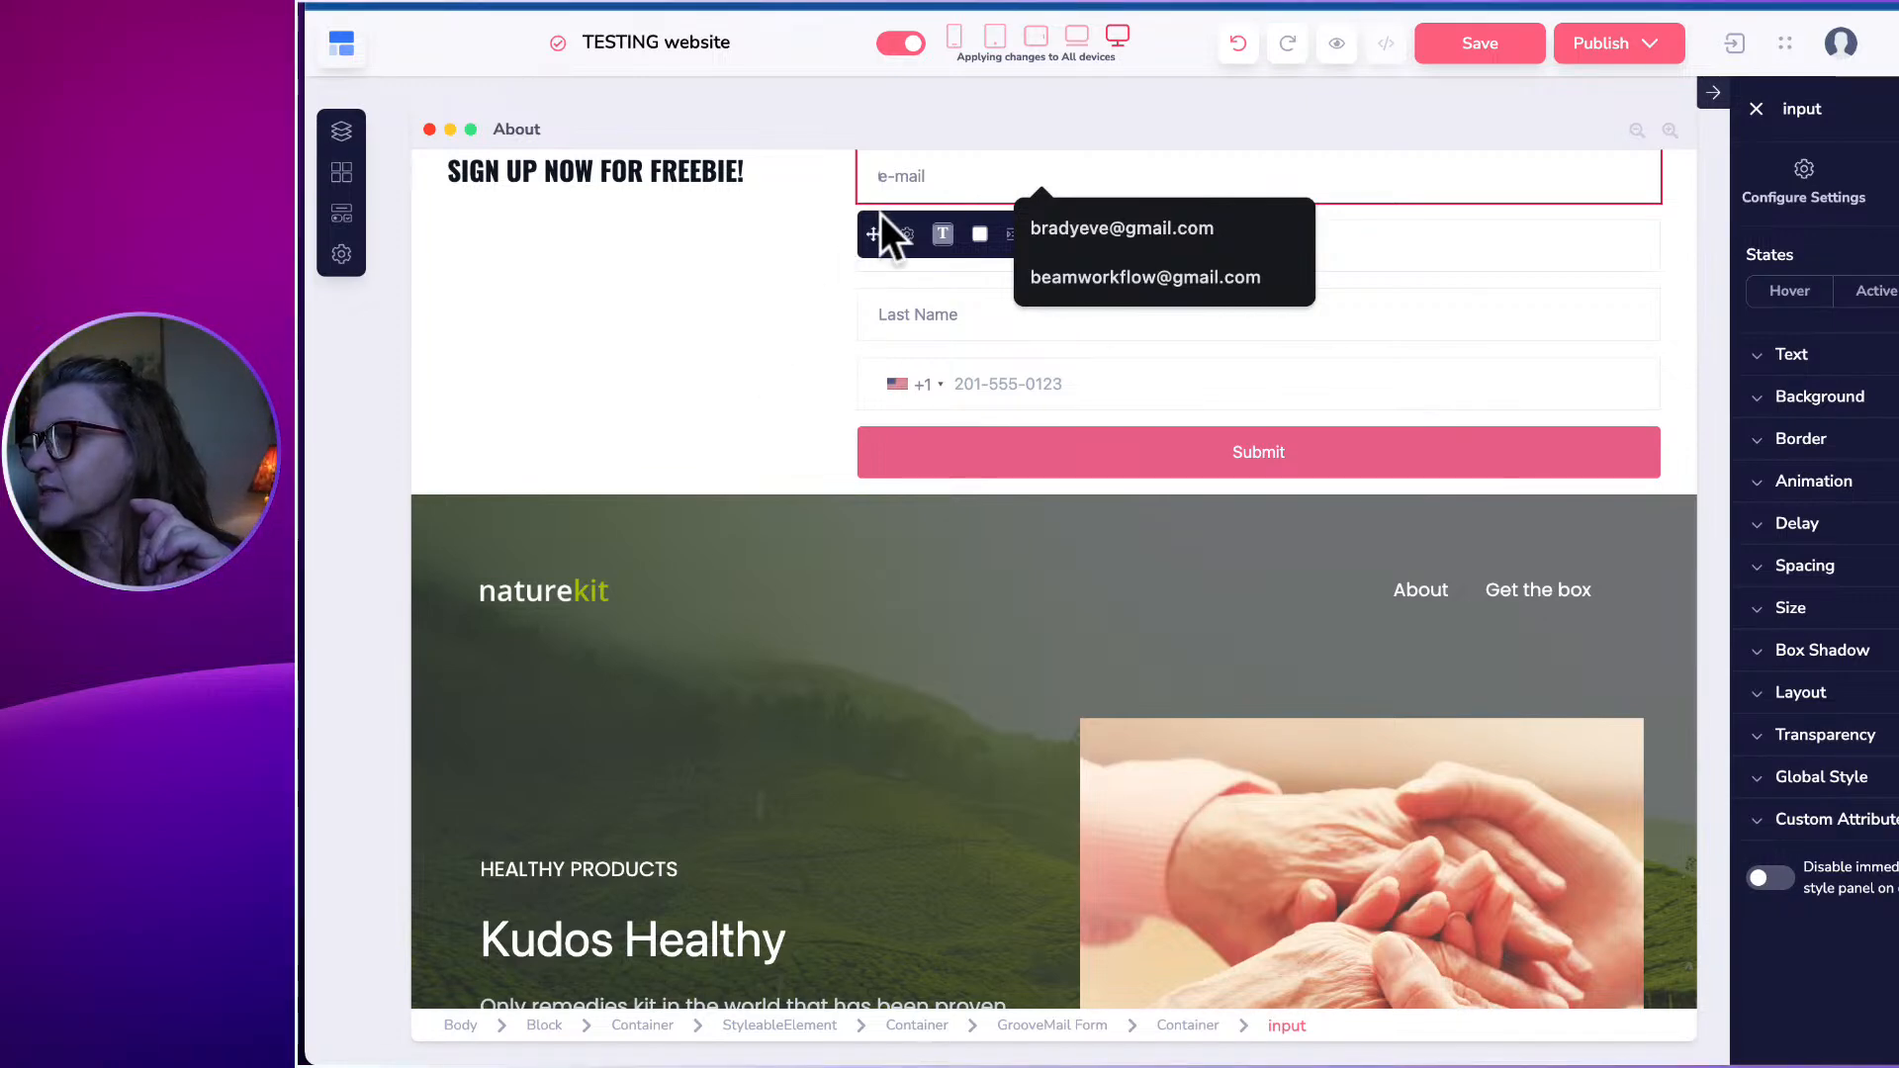
left_click_drag(874, 233, 1072, 310)
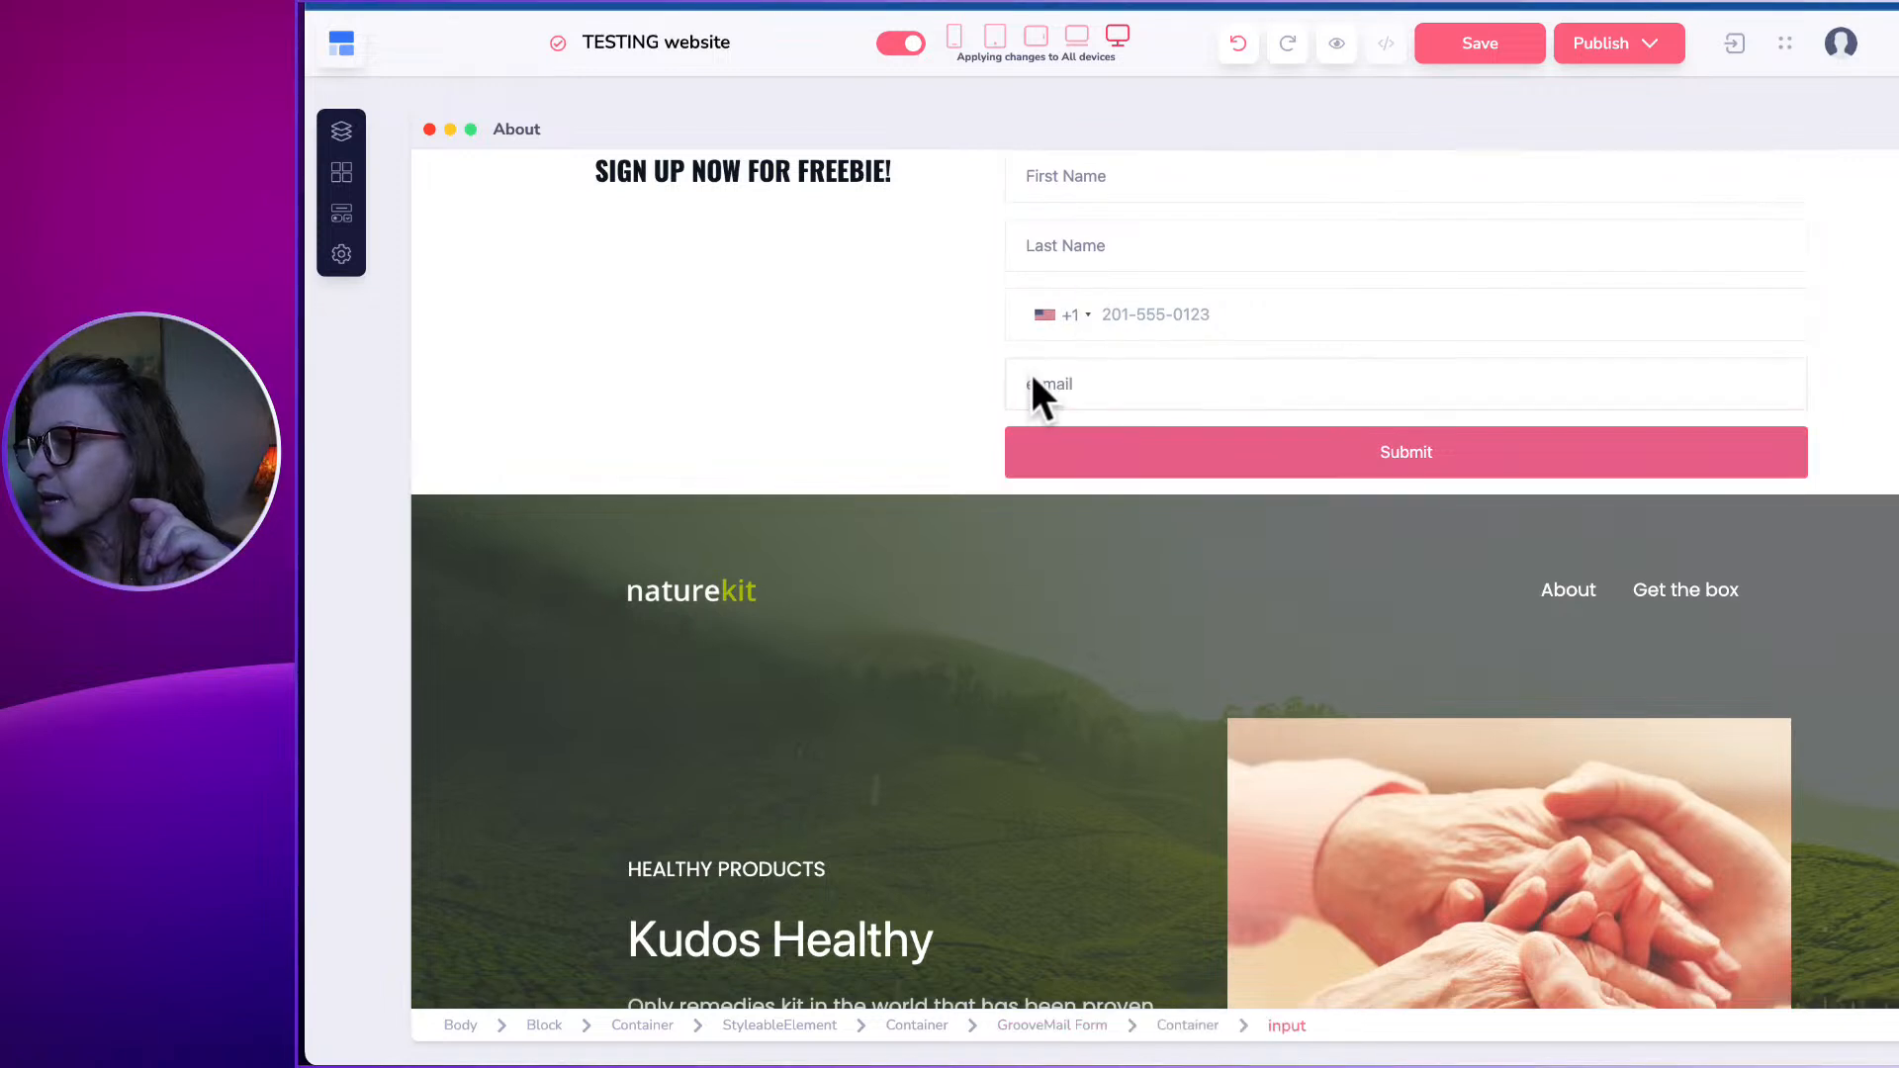
left_click(1029, 381)
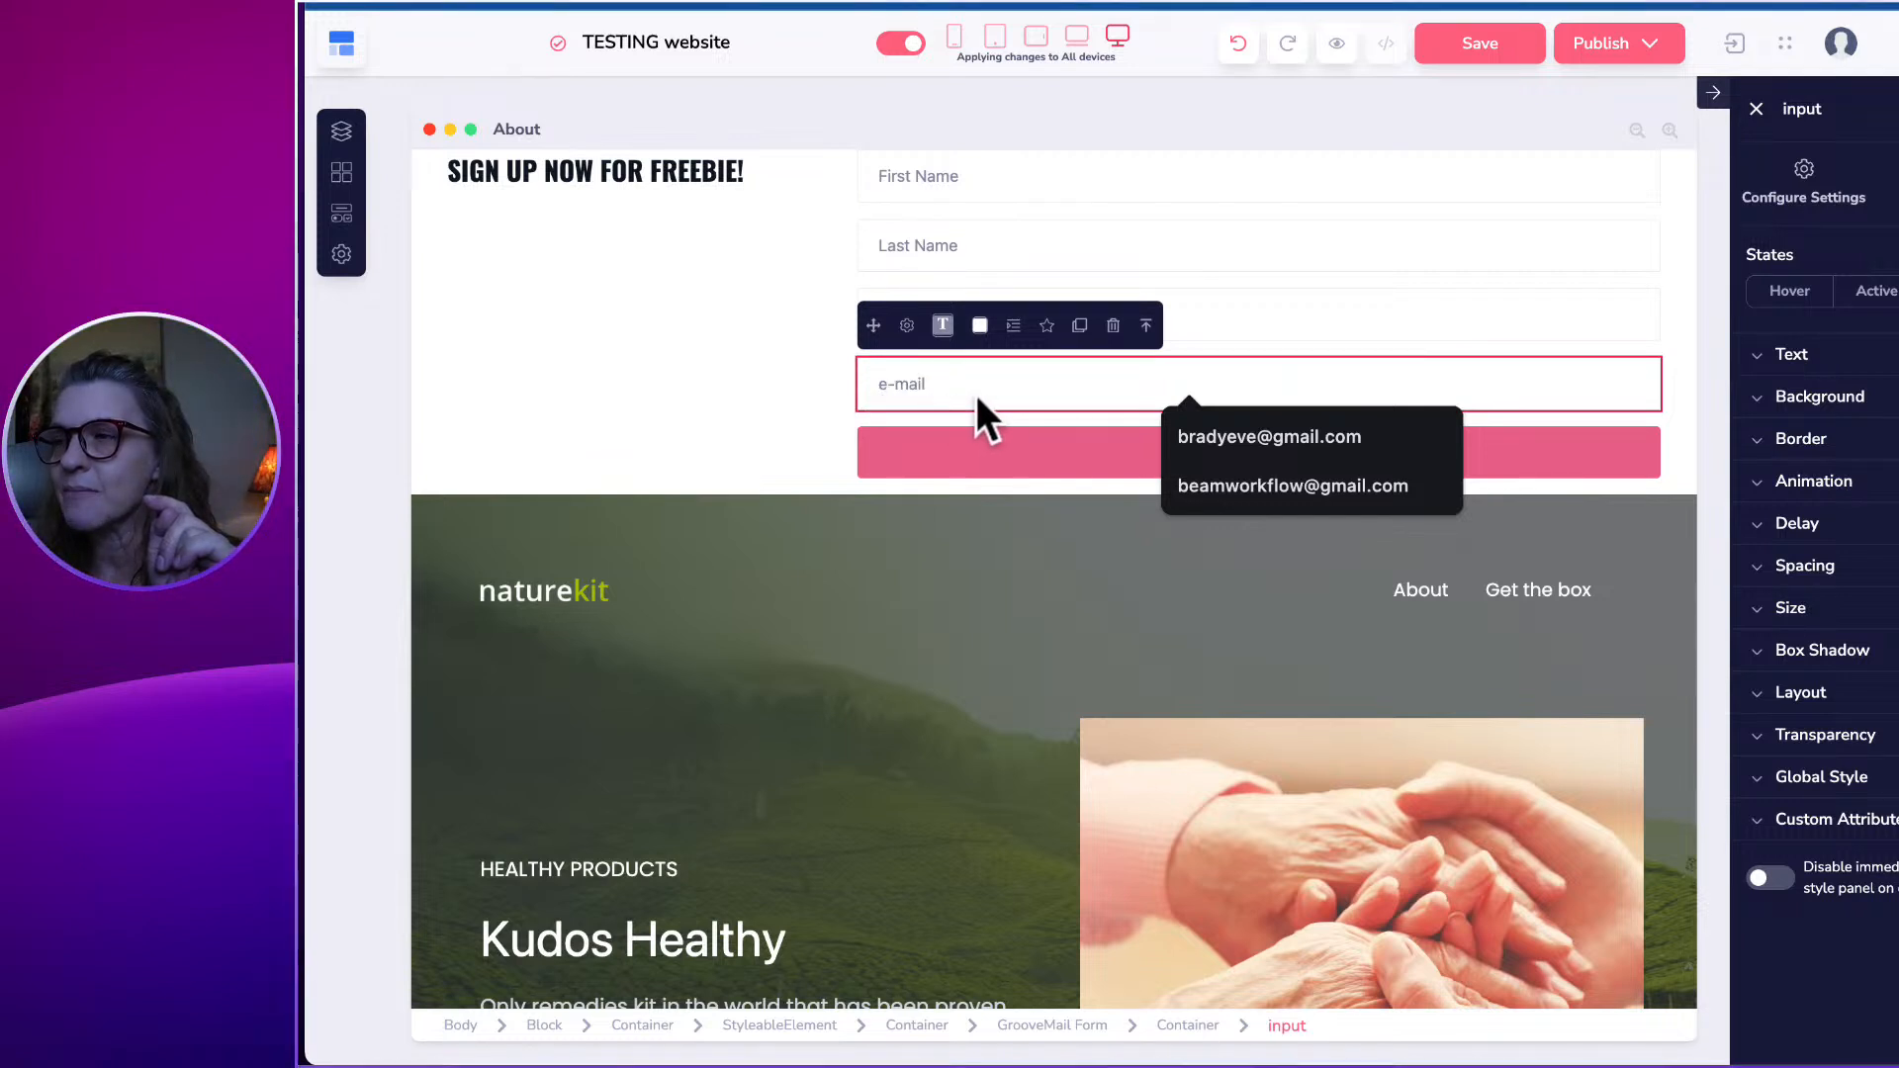
left_click(874, 323)
left_click_drag(874, 323, 1060, 189)
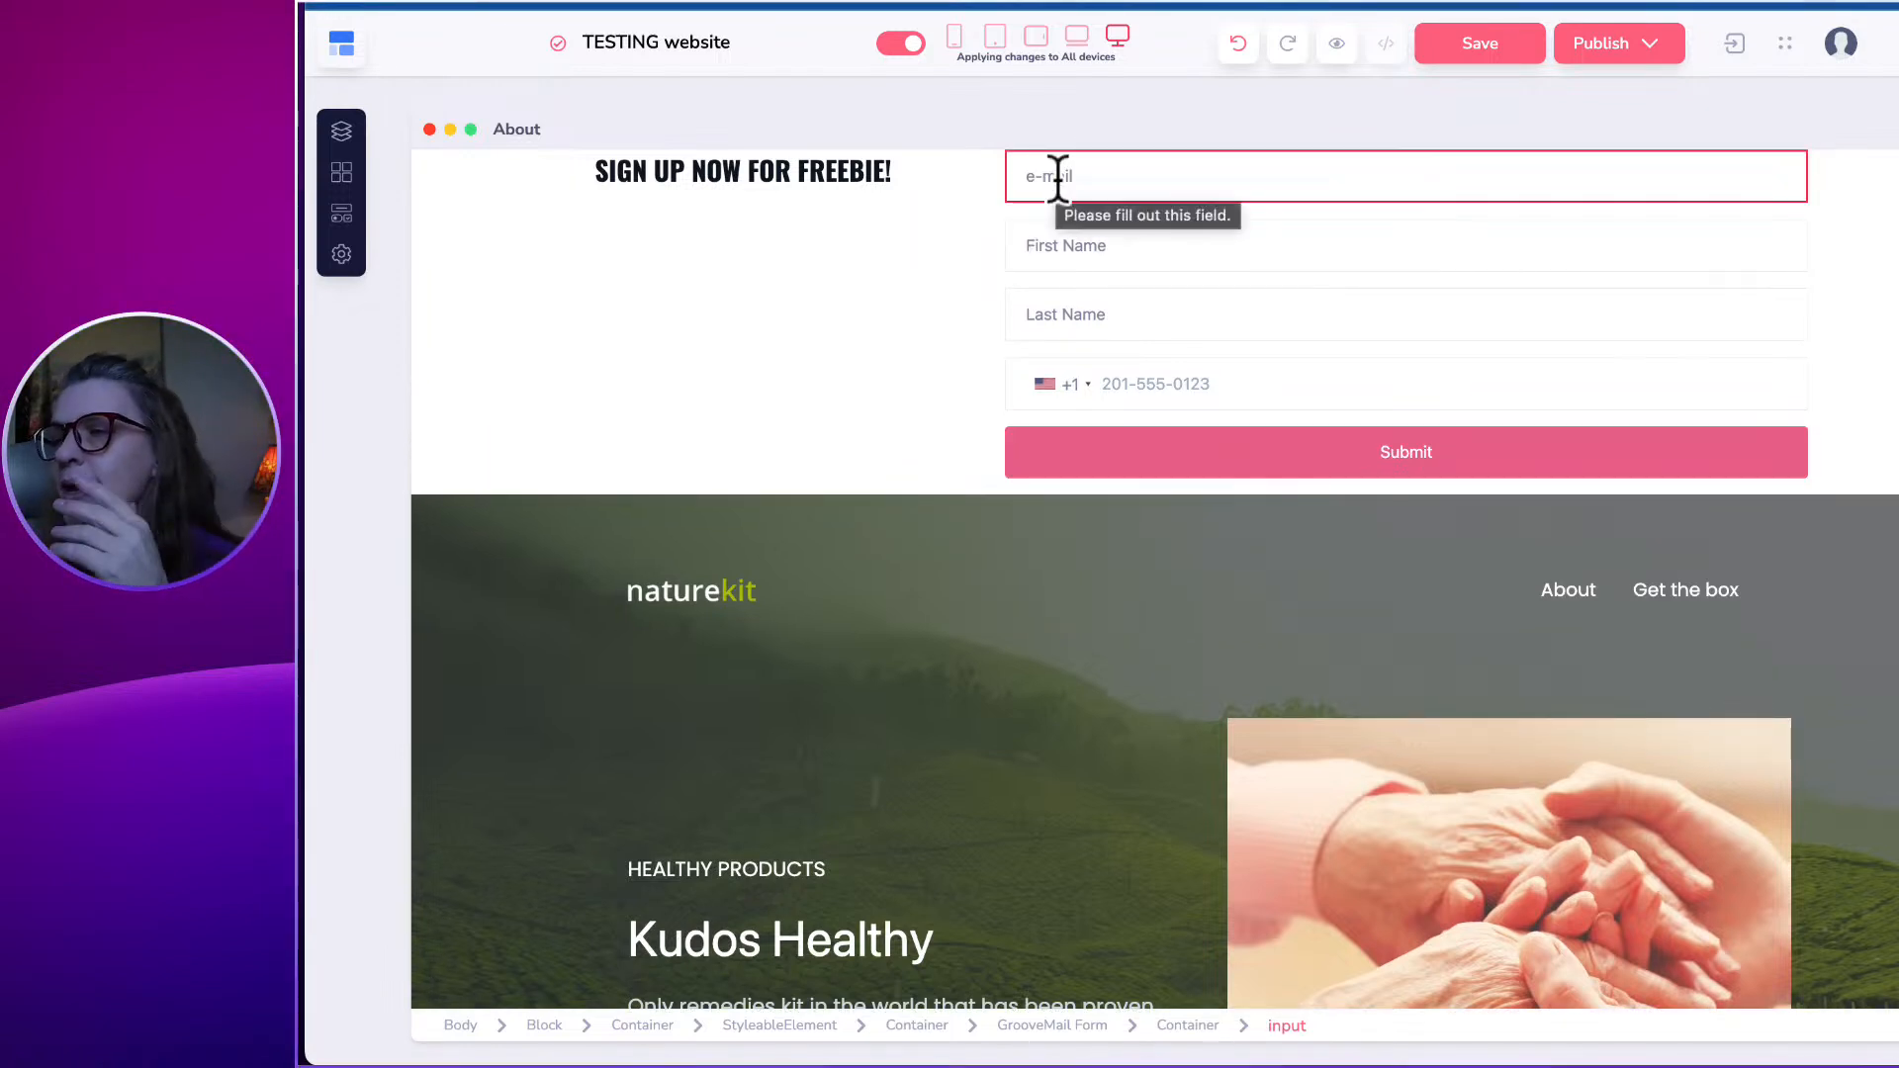
left_click(925, 381)
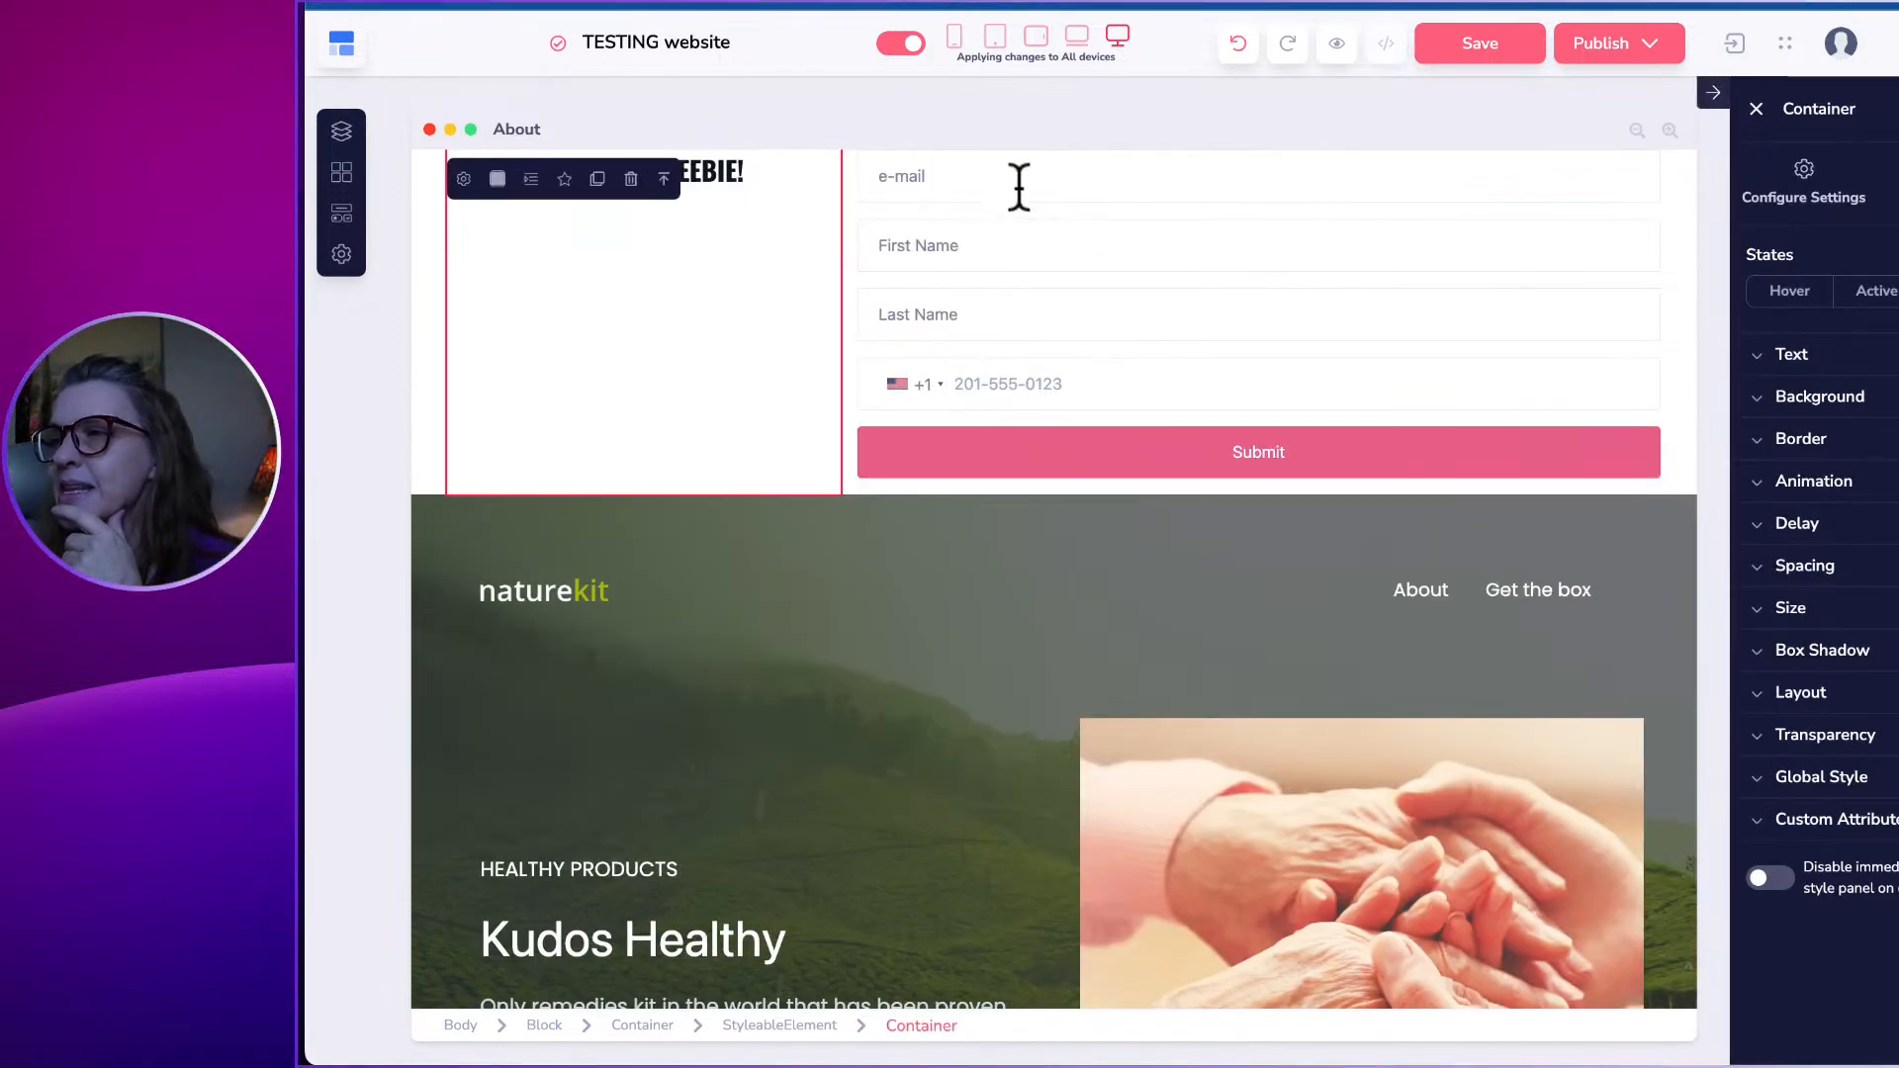
left_click(1018, 188)
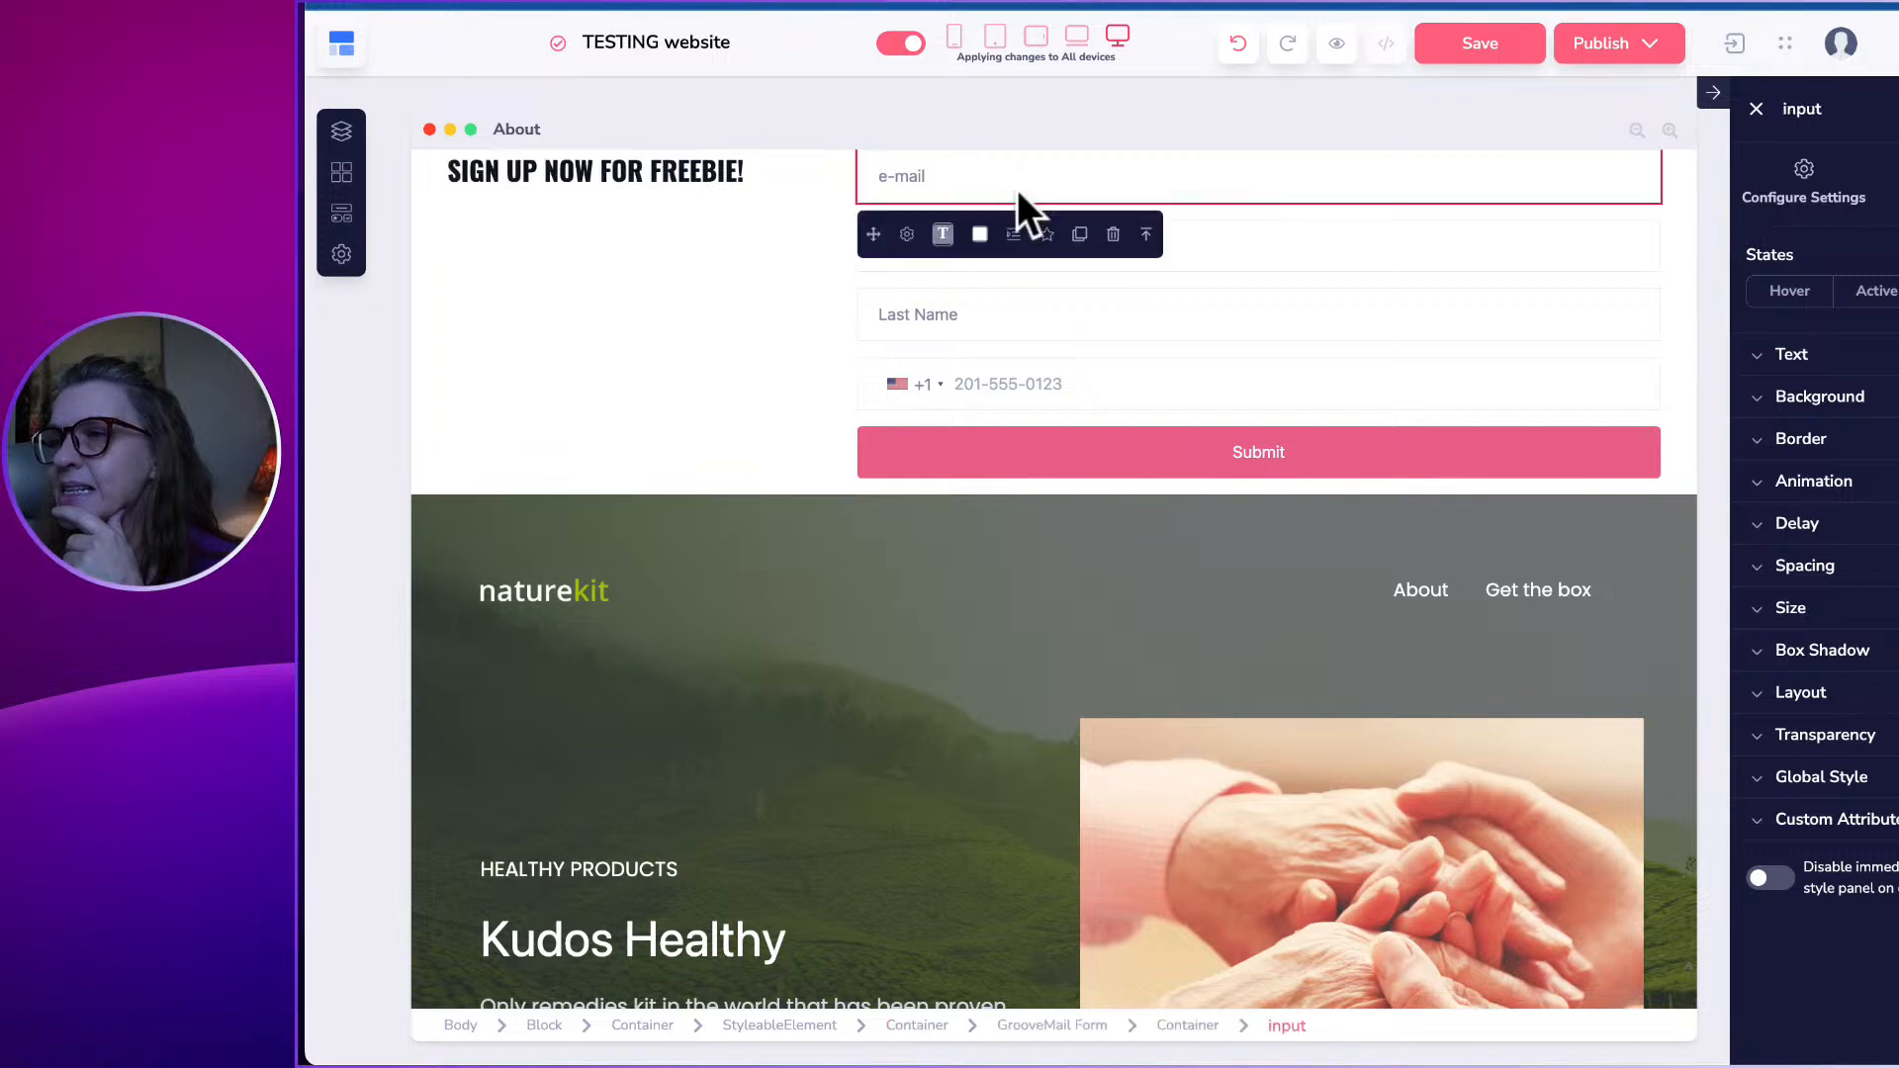
left_click(446, 336)
left_click(421, 337)
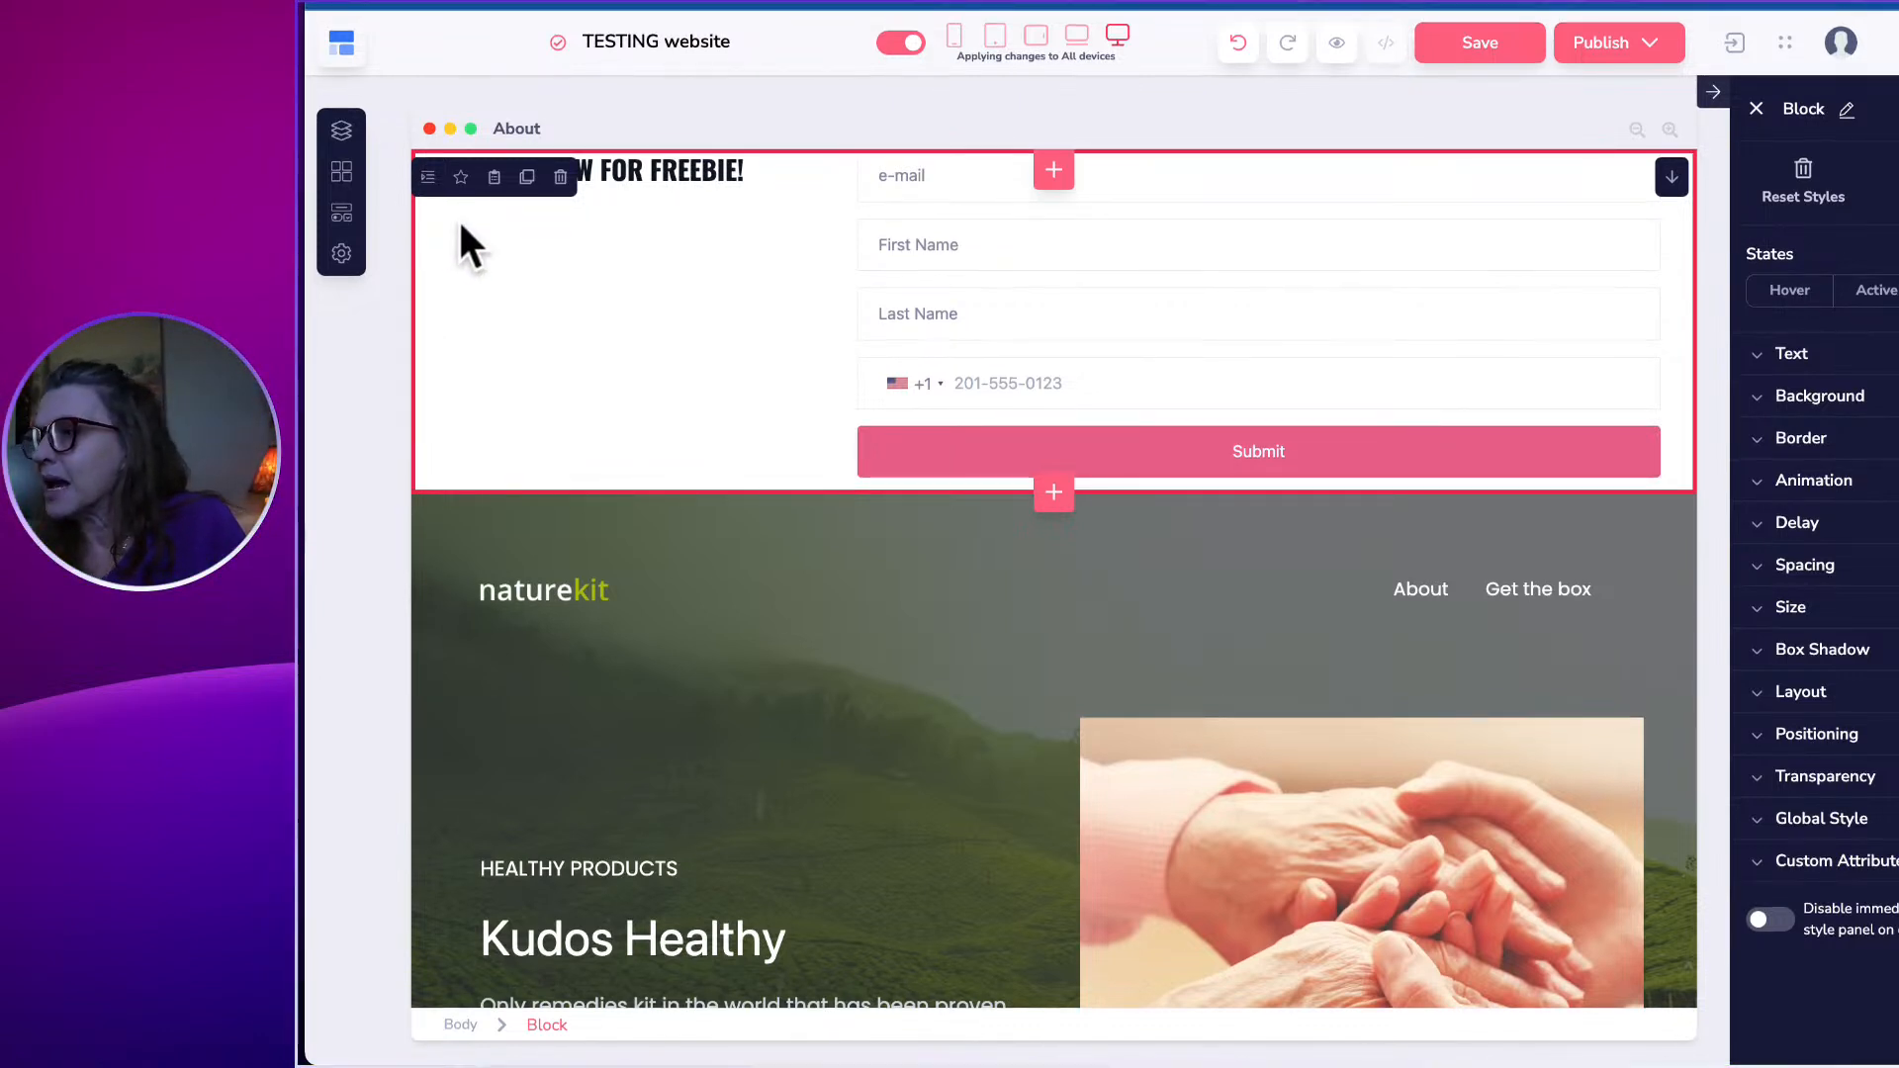
Add top margin to the sign-up section's spacing.
left_click(1804, 565)
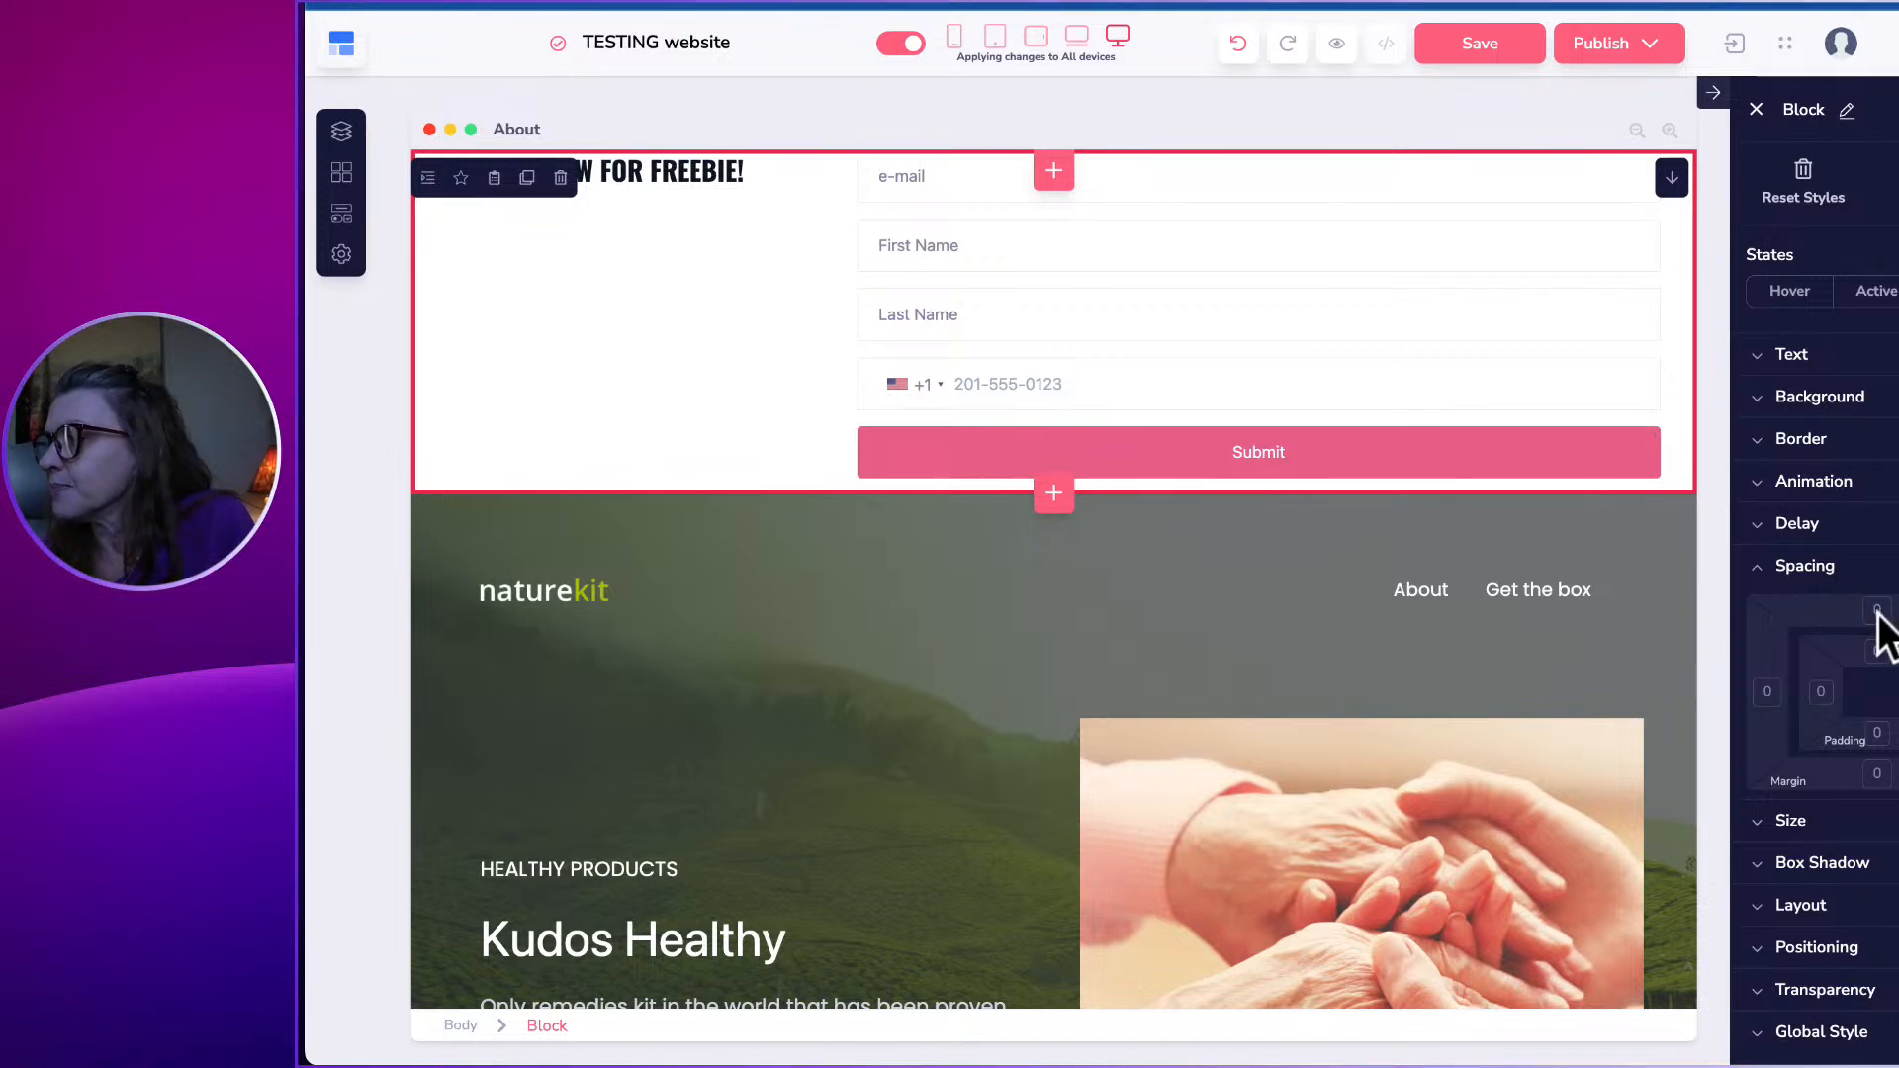
left_click(1875, 611)
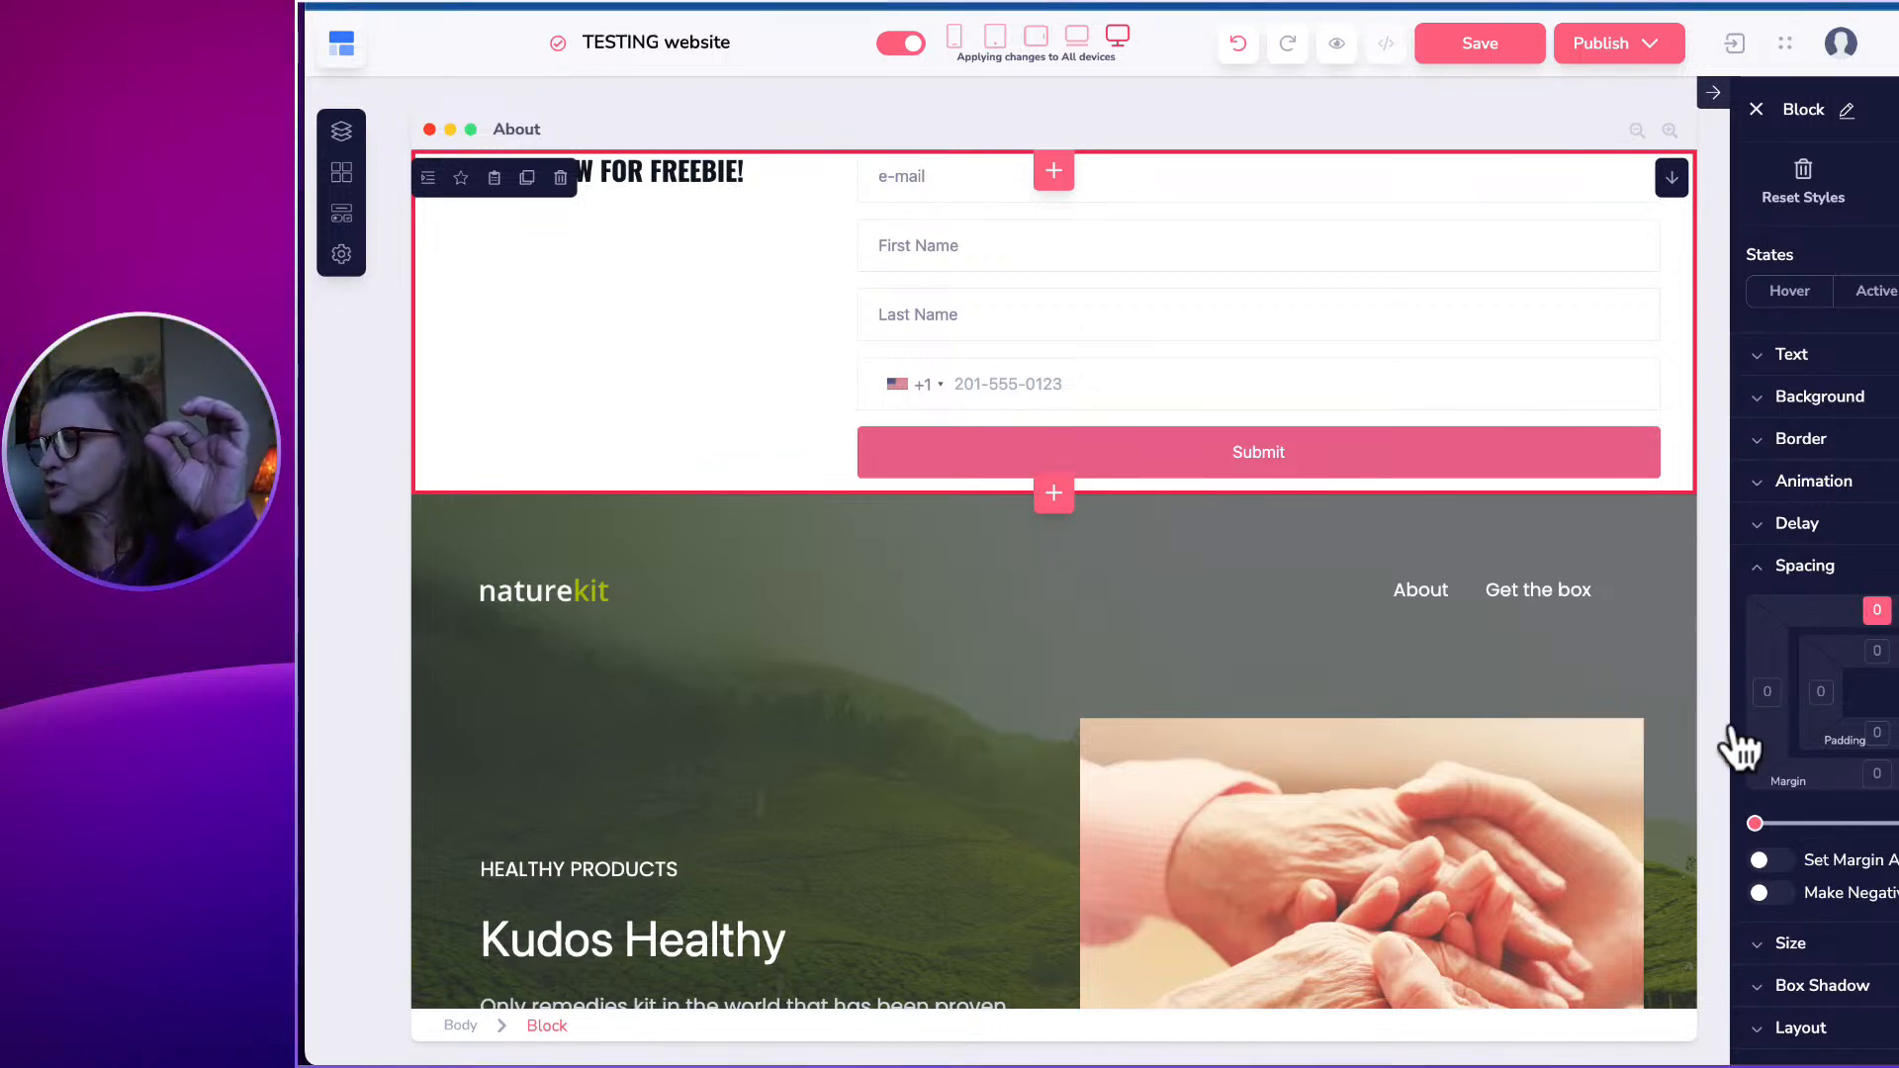
mouse_move(1758, 817)
left_mouse_down()
mouse_move(1779, 817)
mouse_move(1761, 823)
left_mouse_up()
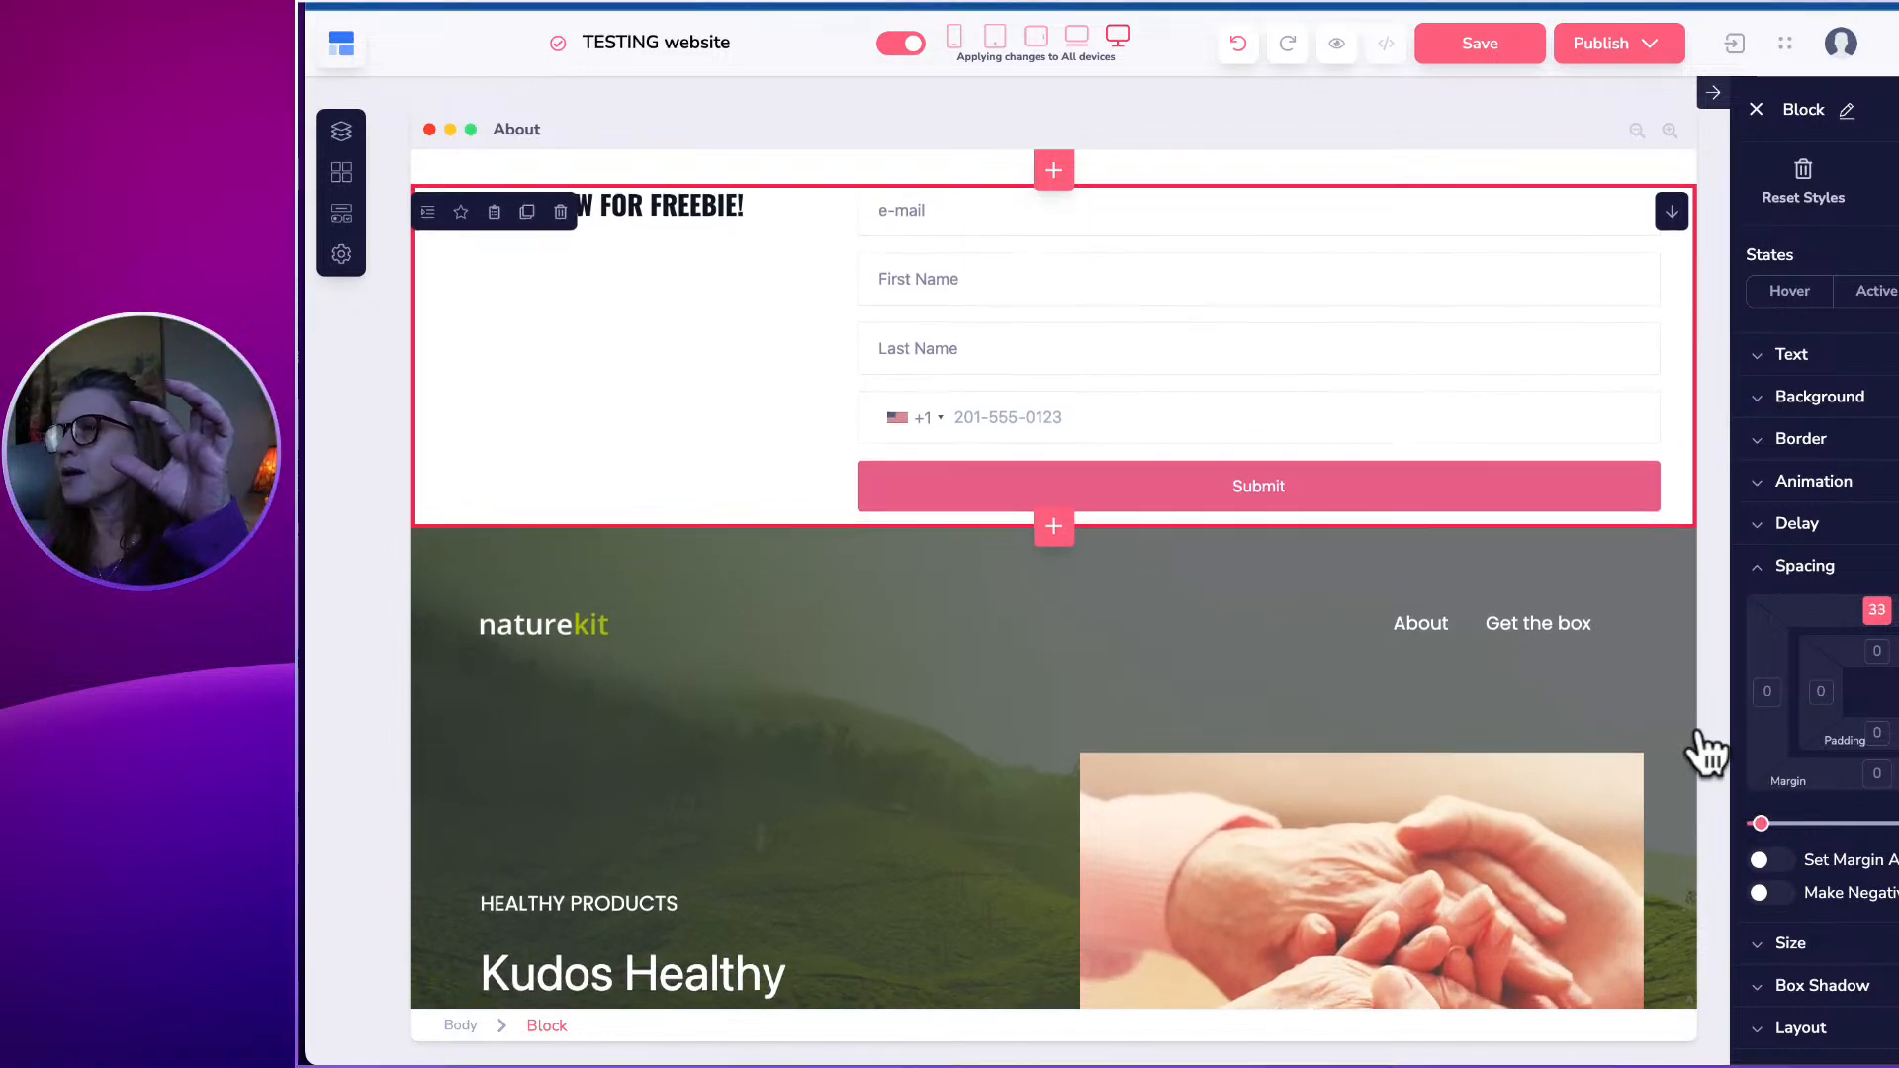
Give the GrooveMail form 32 of top padding, then select its e-mail field.
left_click(867, 453)
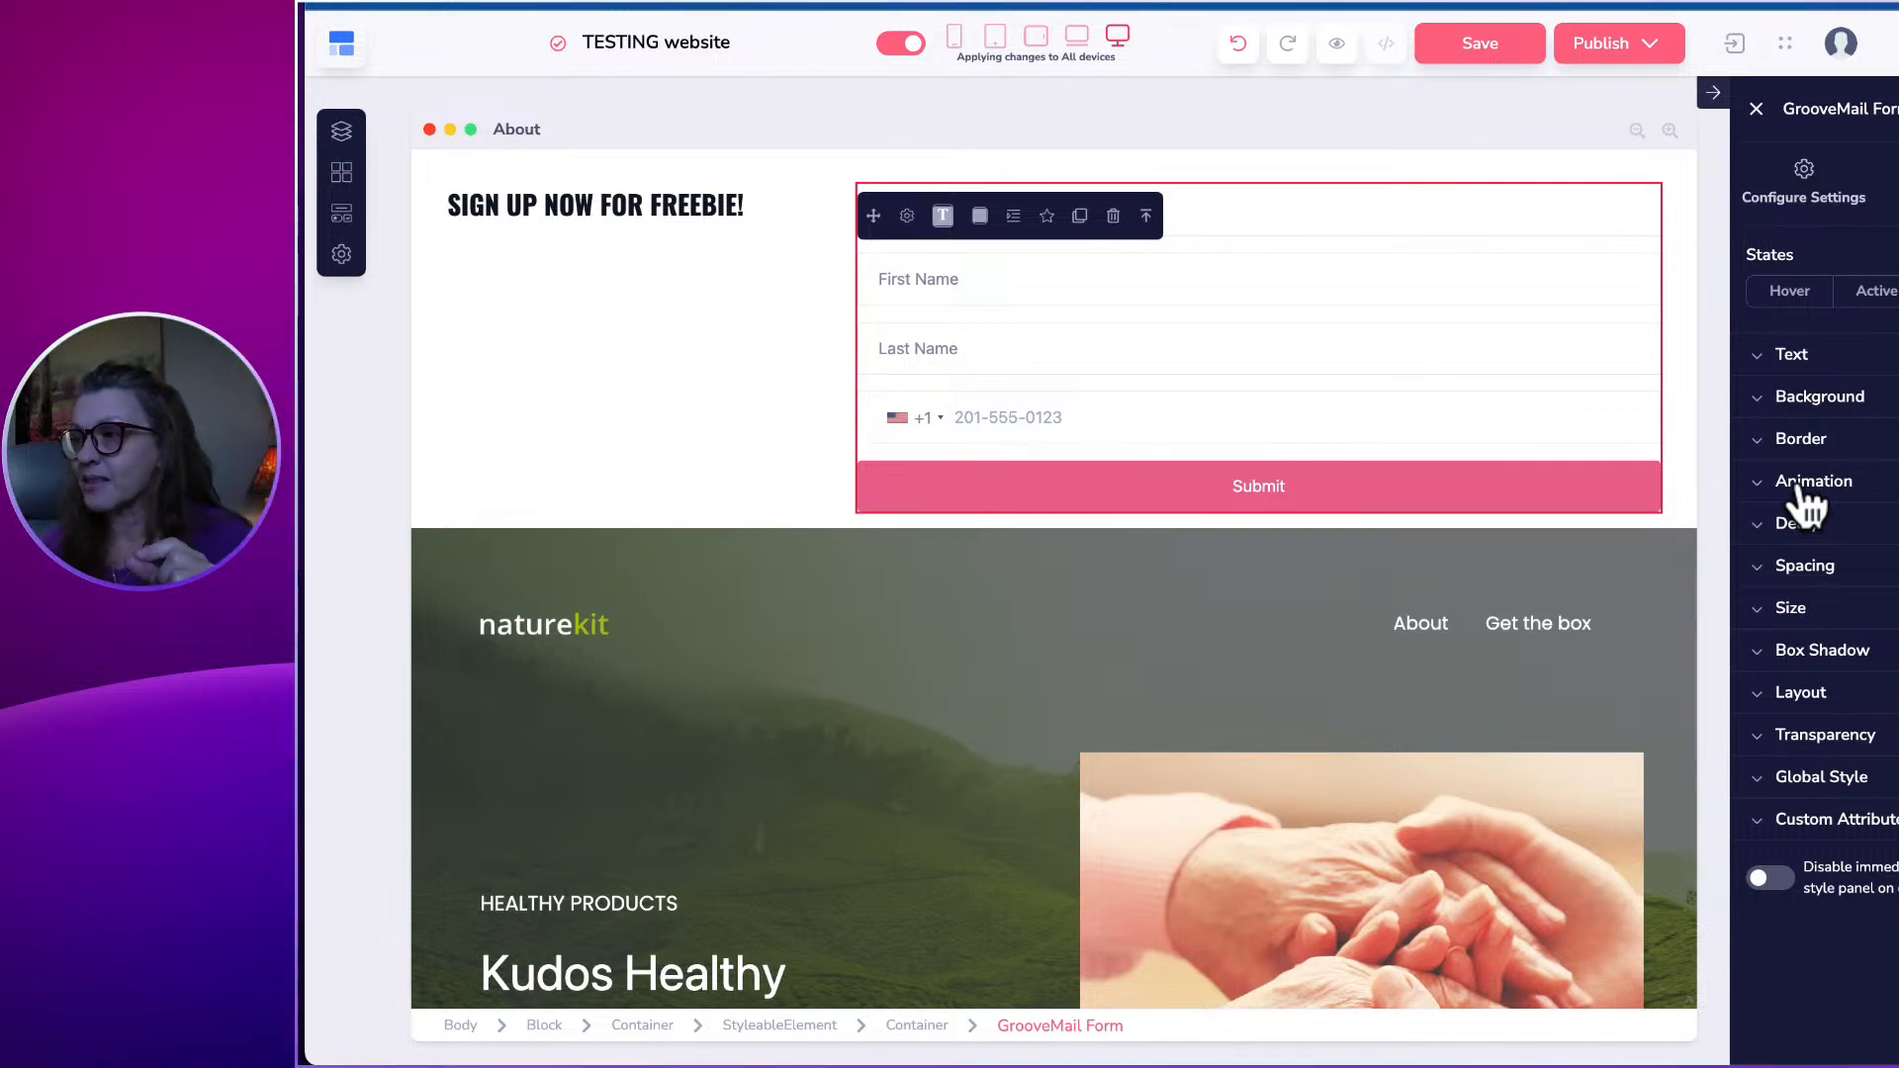
left_click(1806, 571)
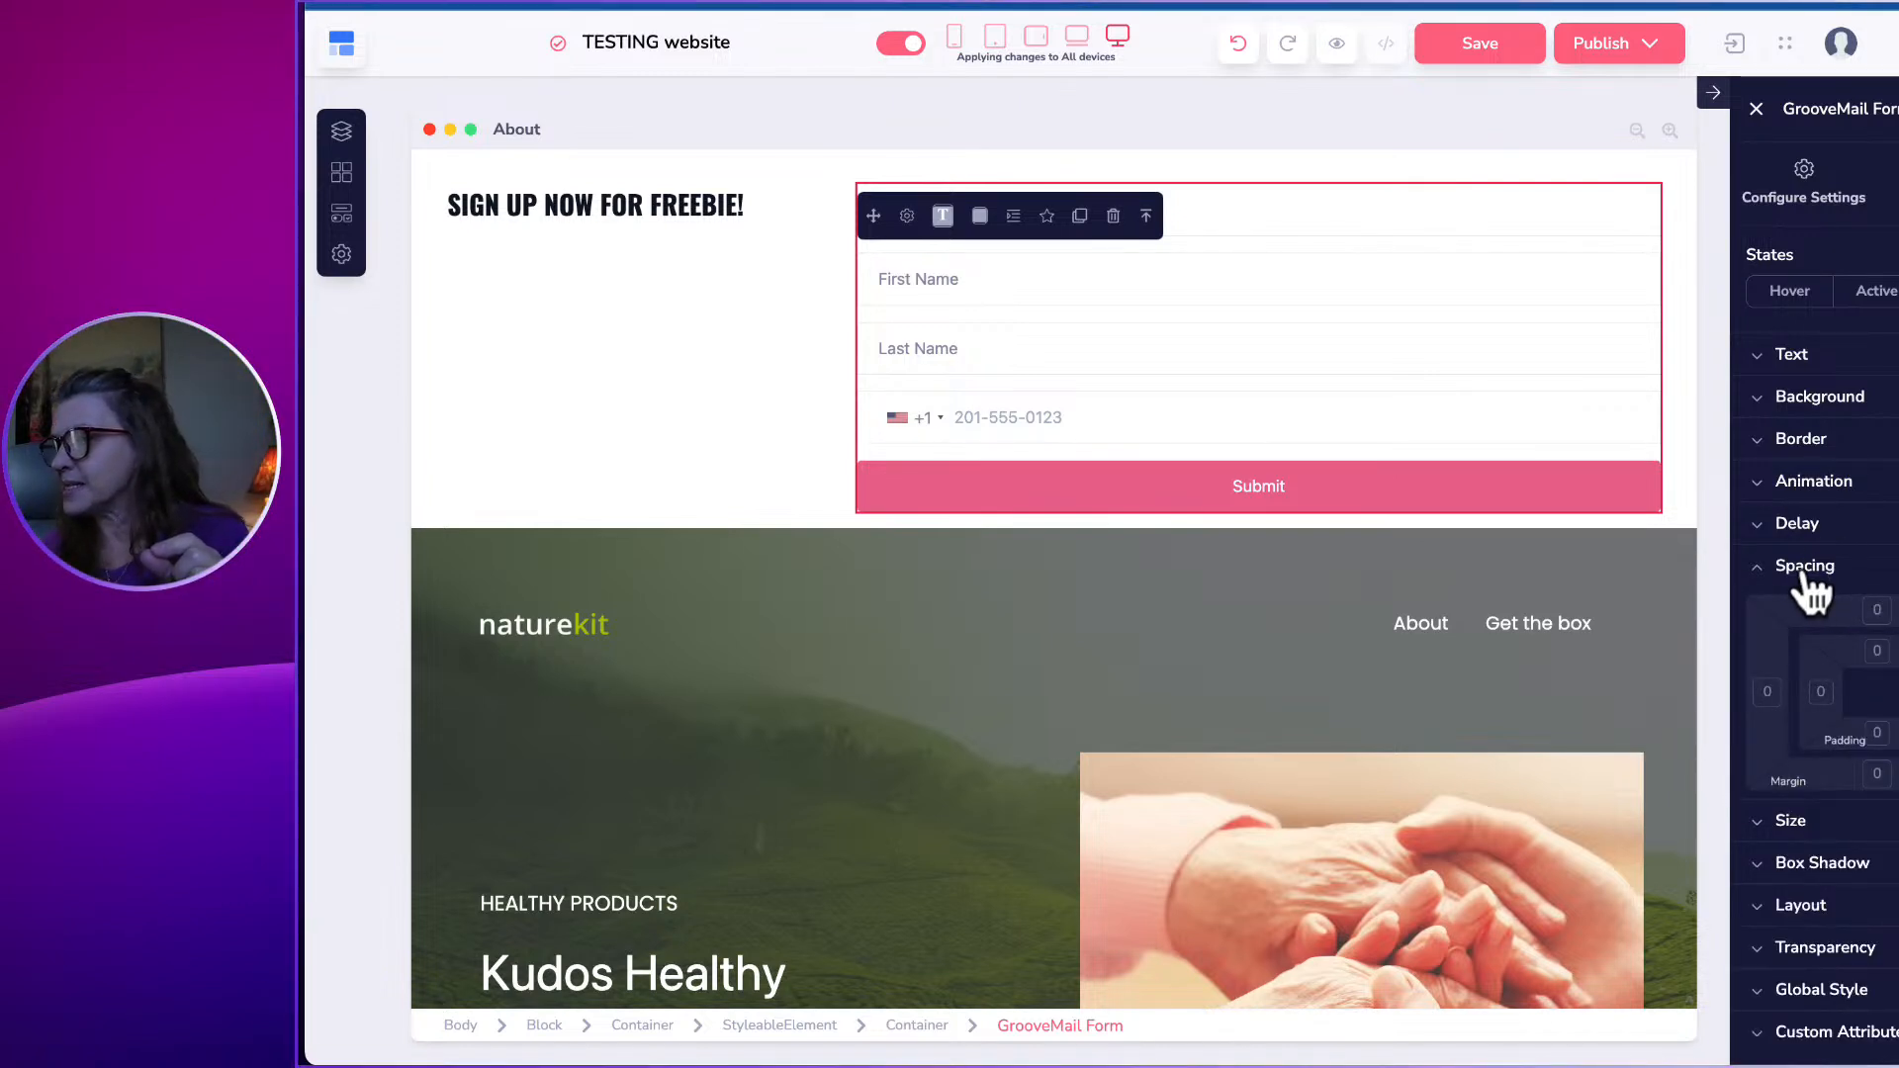
left_click(1802, 573)
left_click(1770, 565)
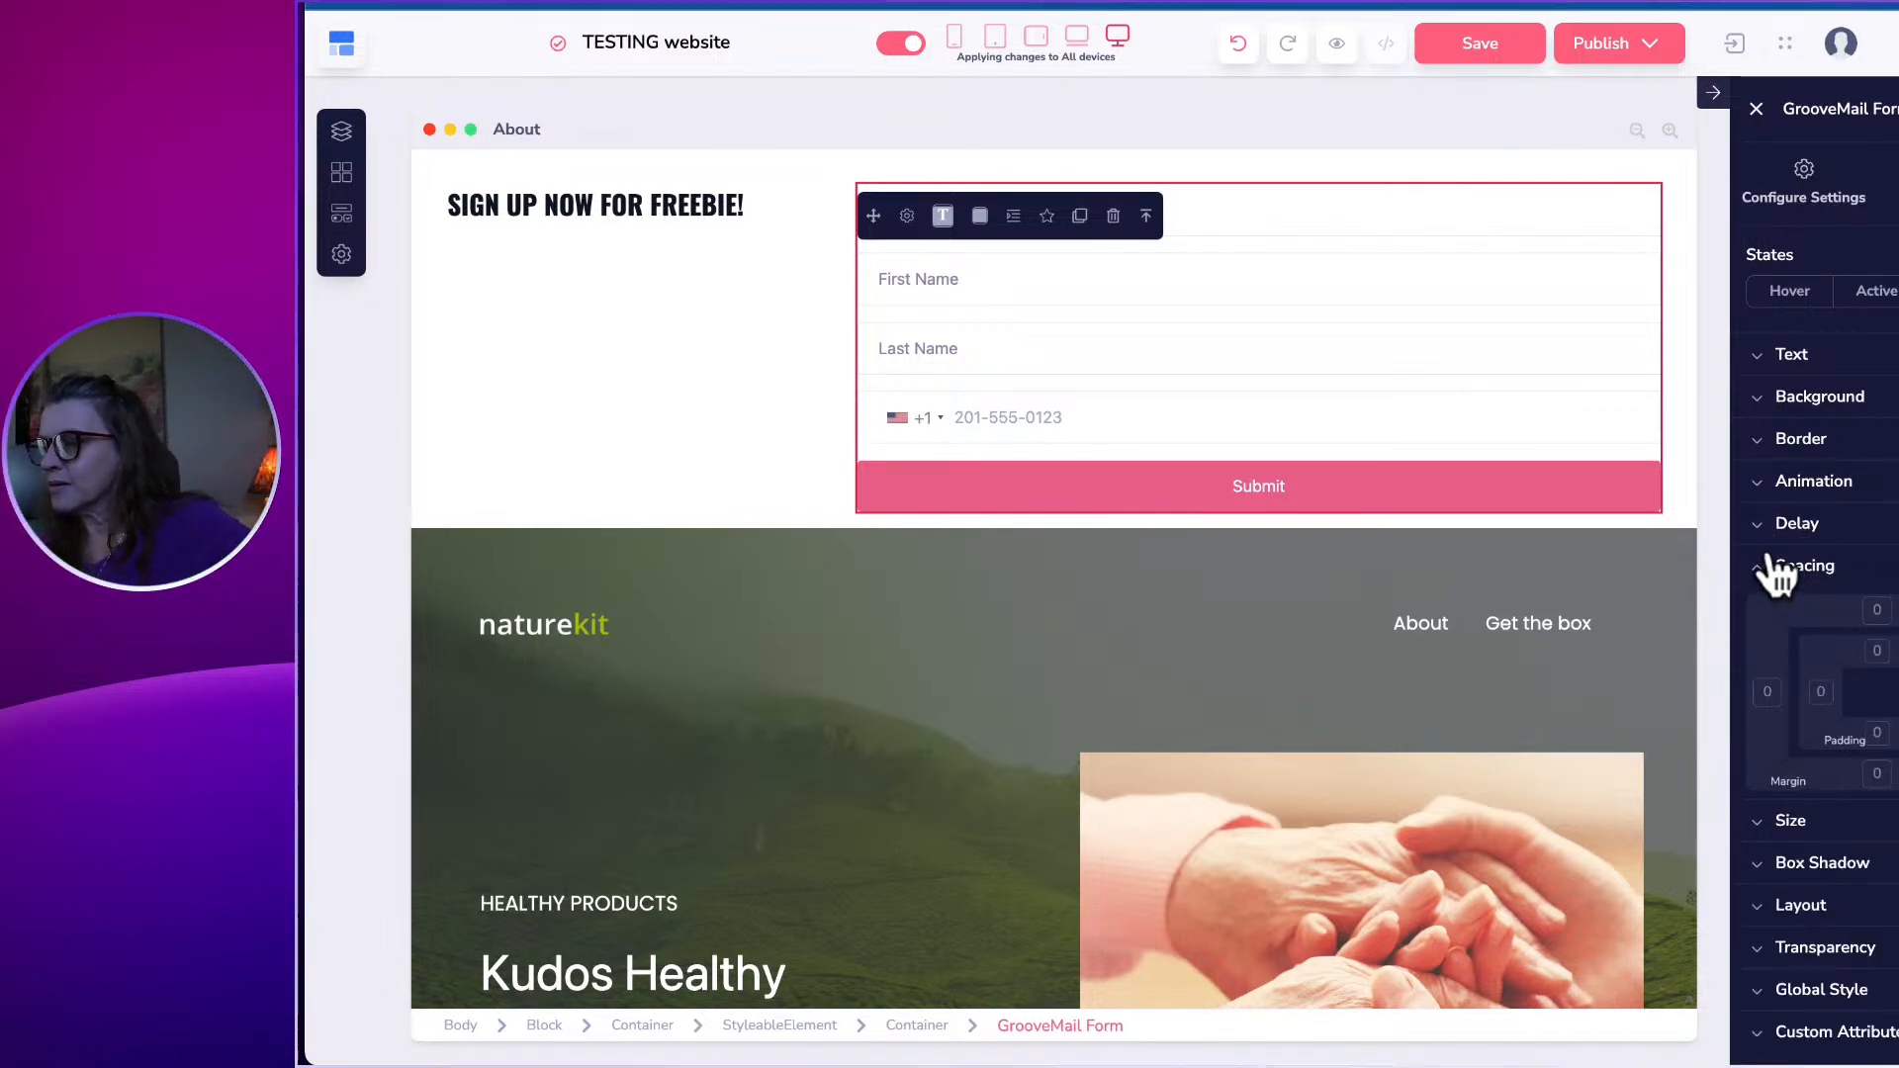
left_click(1876, 652)
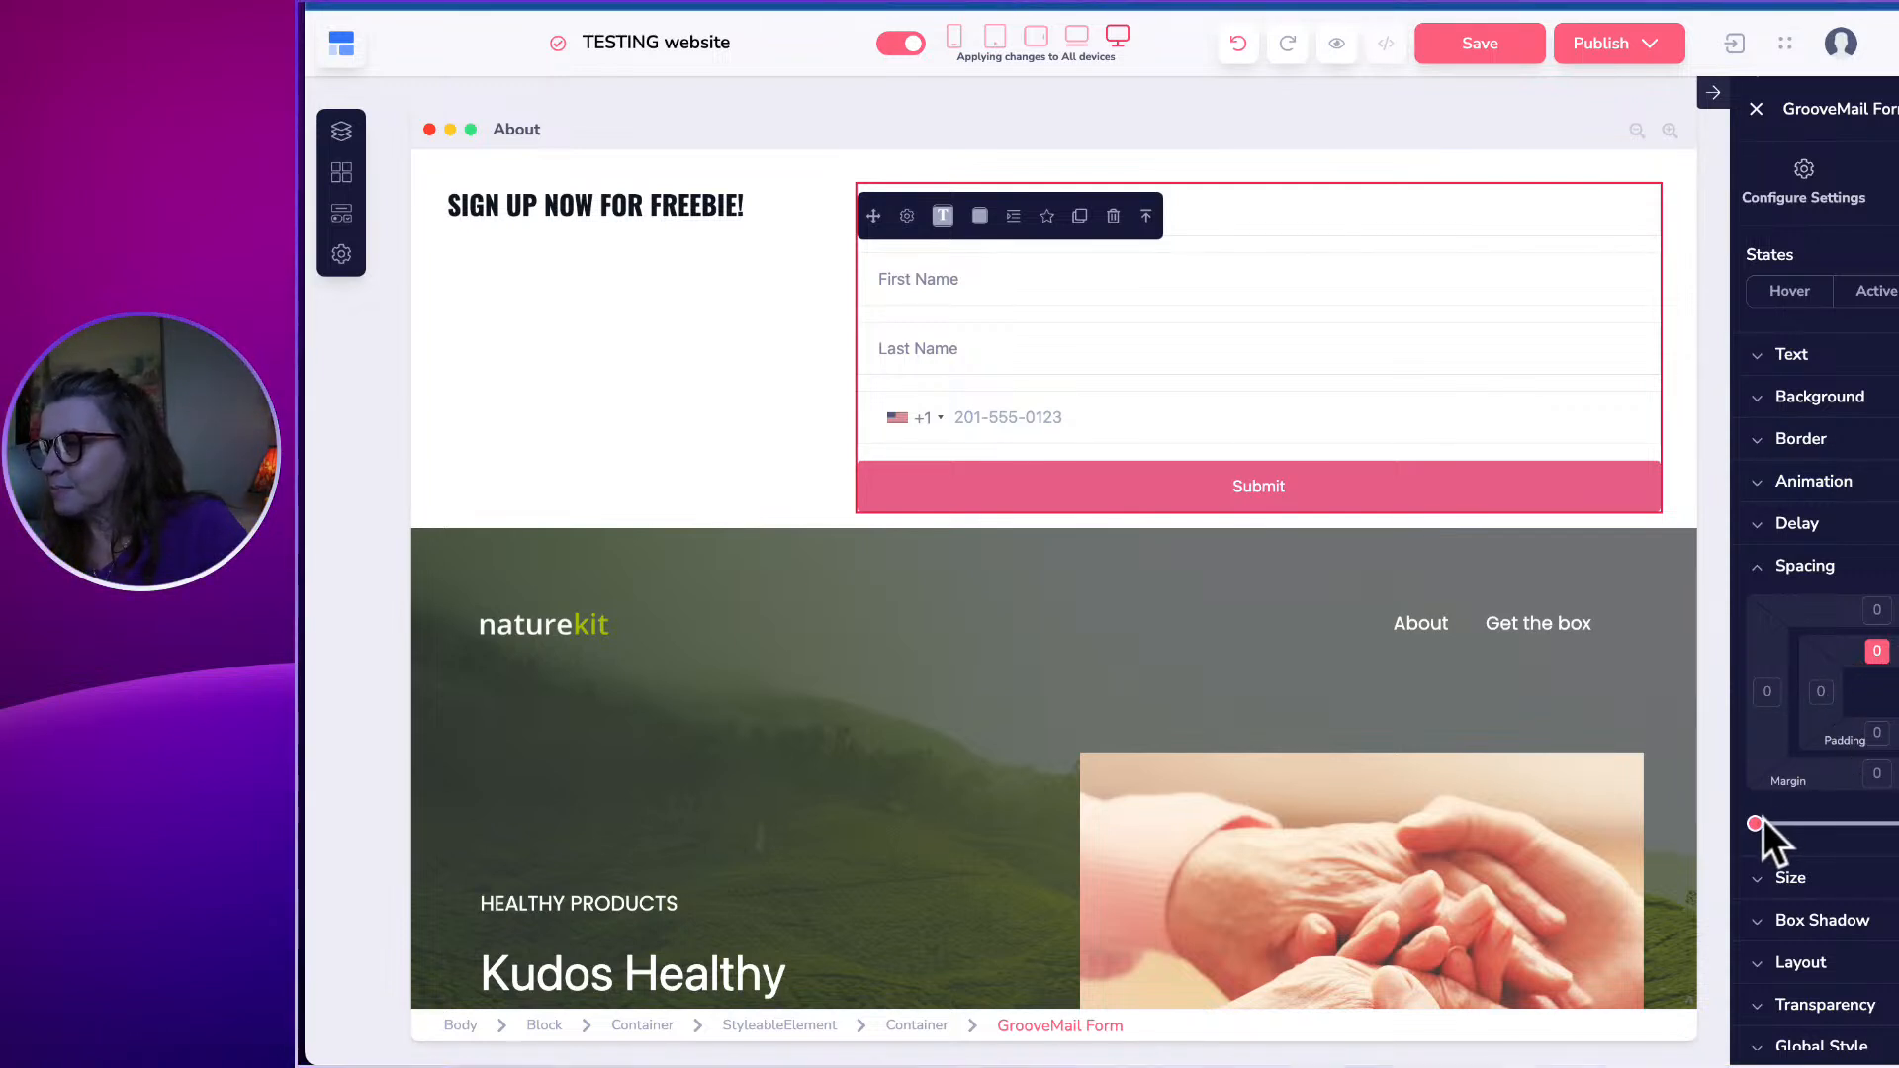
left_click_drag(1756, 823, 1764, 822)
left_click(776, 400)
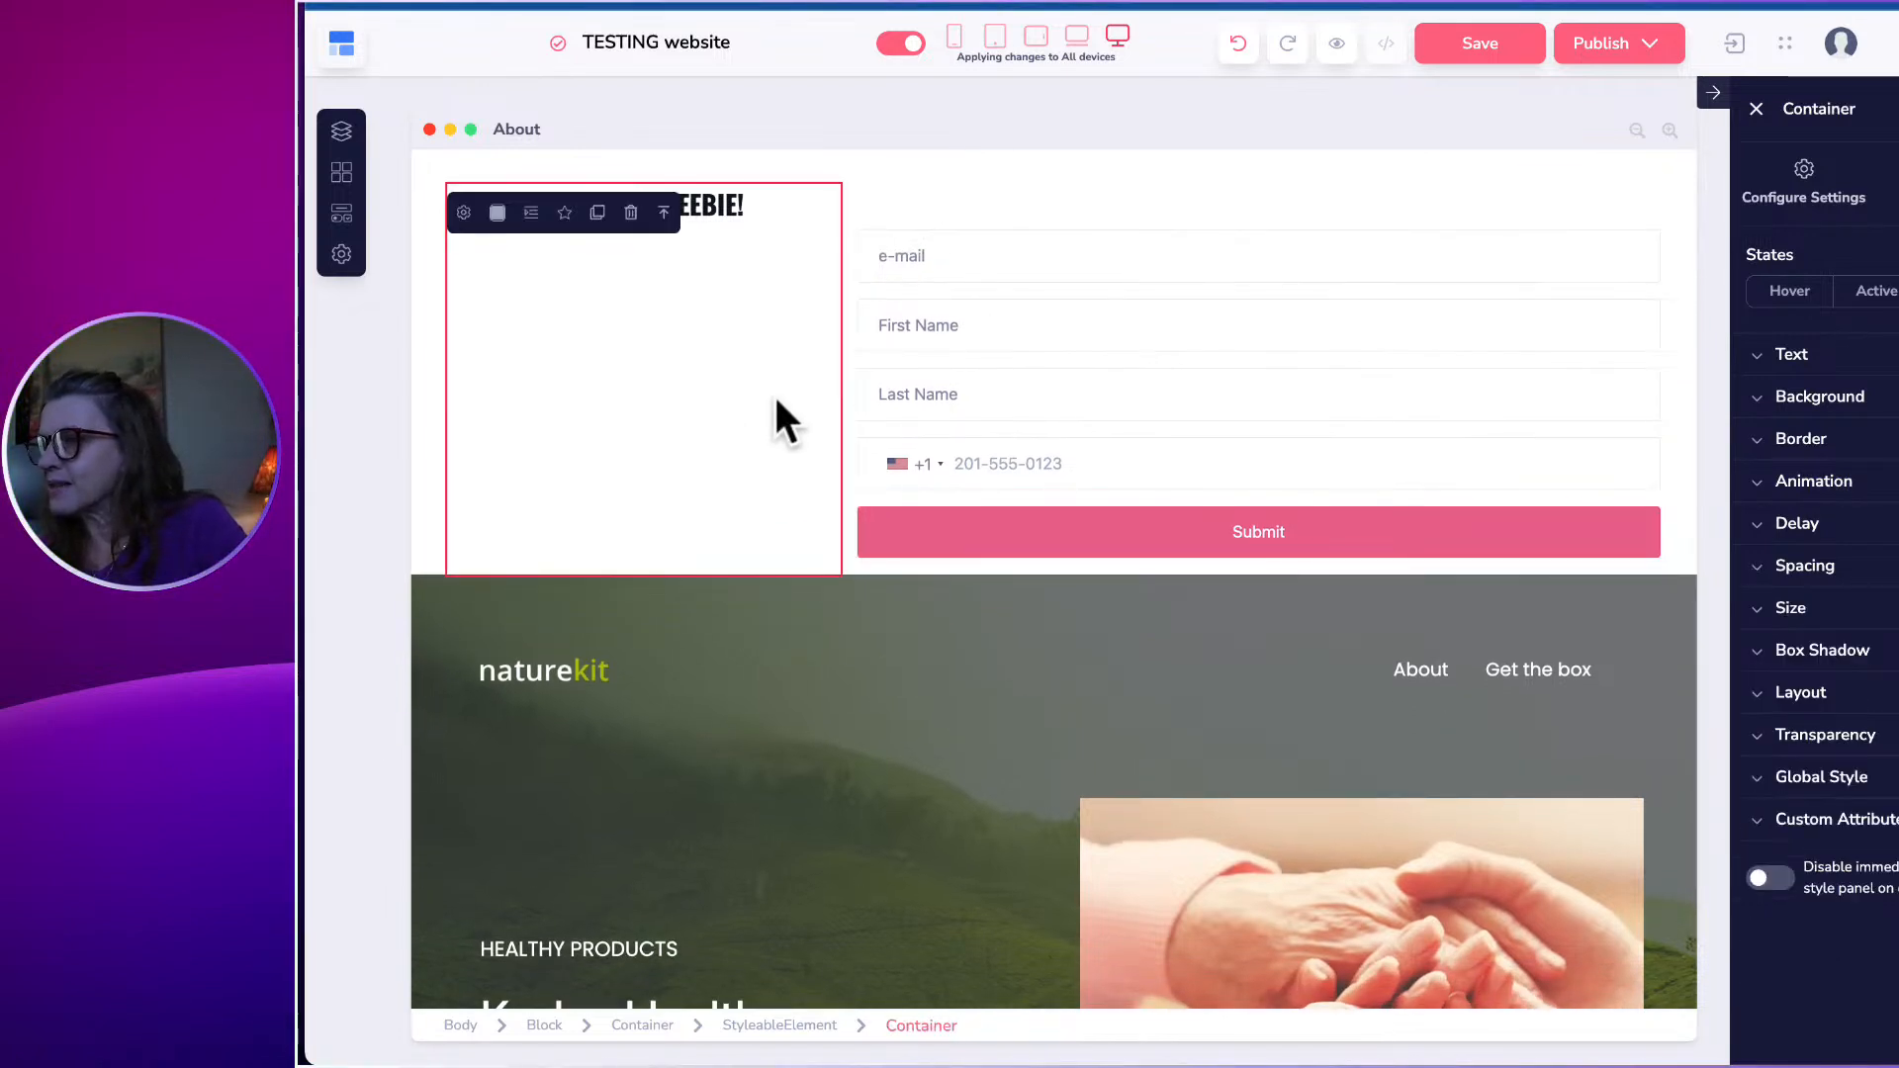
left_click(1122, 259)
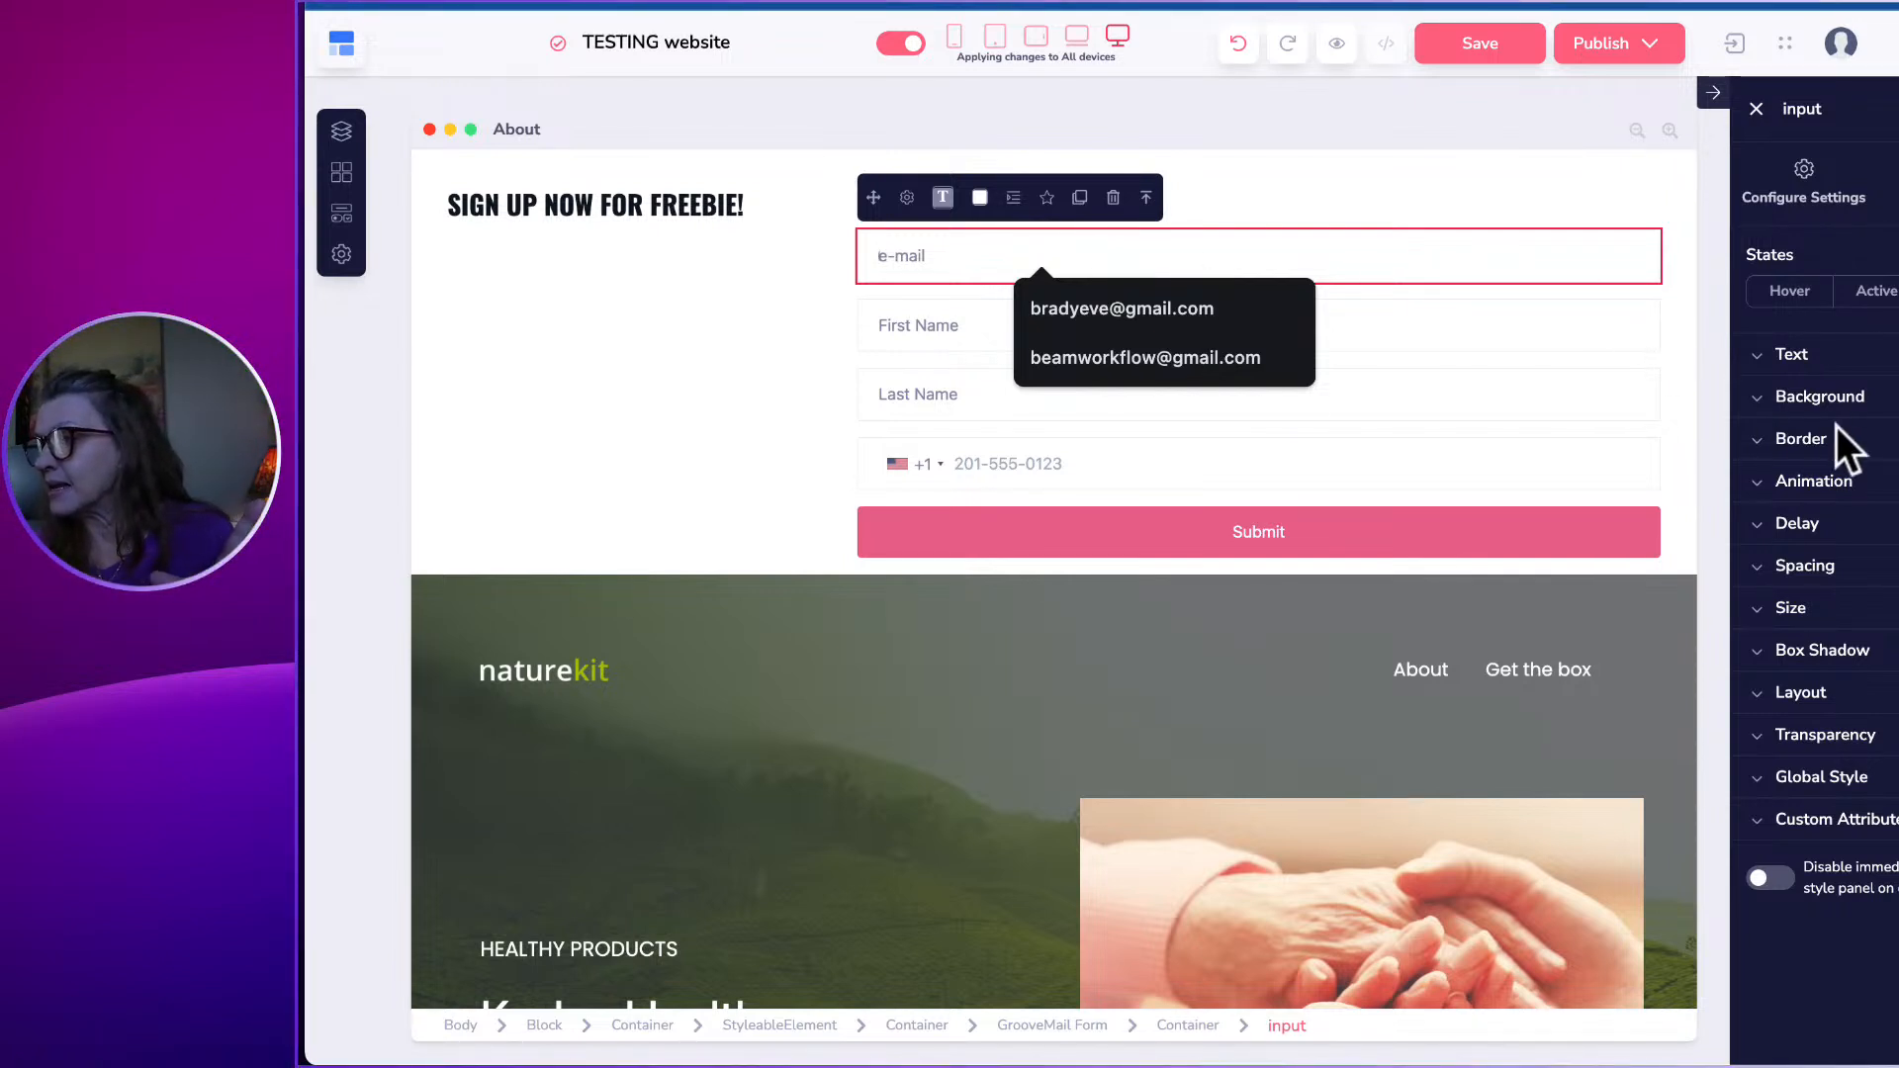
Set the e-mail field's border width to 2 and colour the border purple.
left_click(1815, 447)
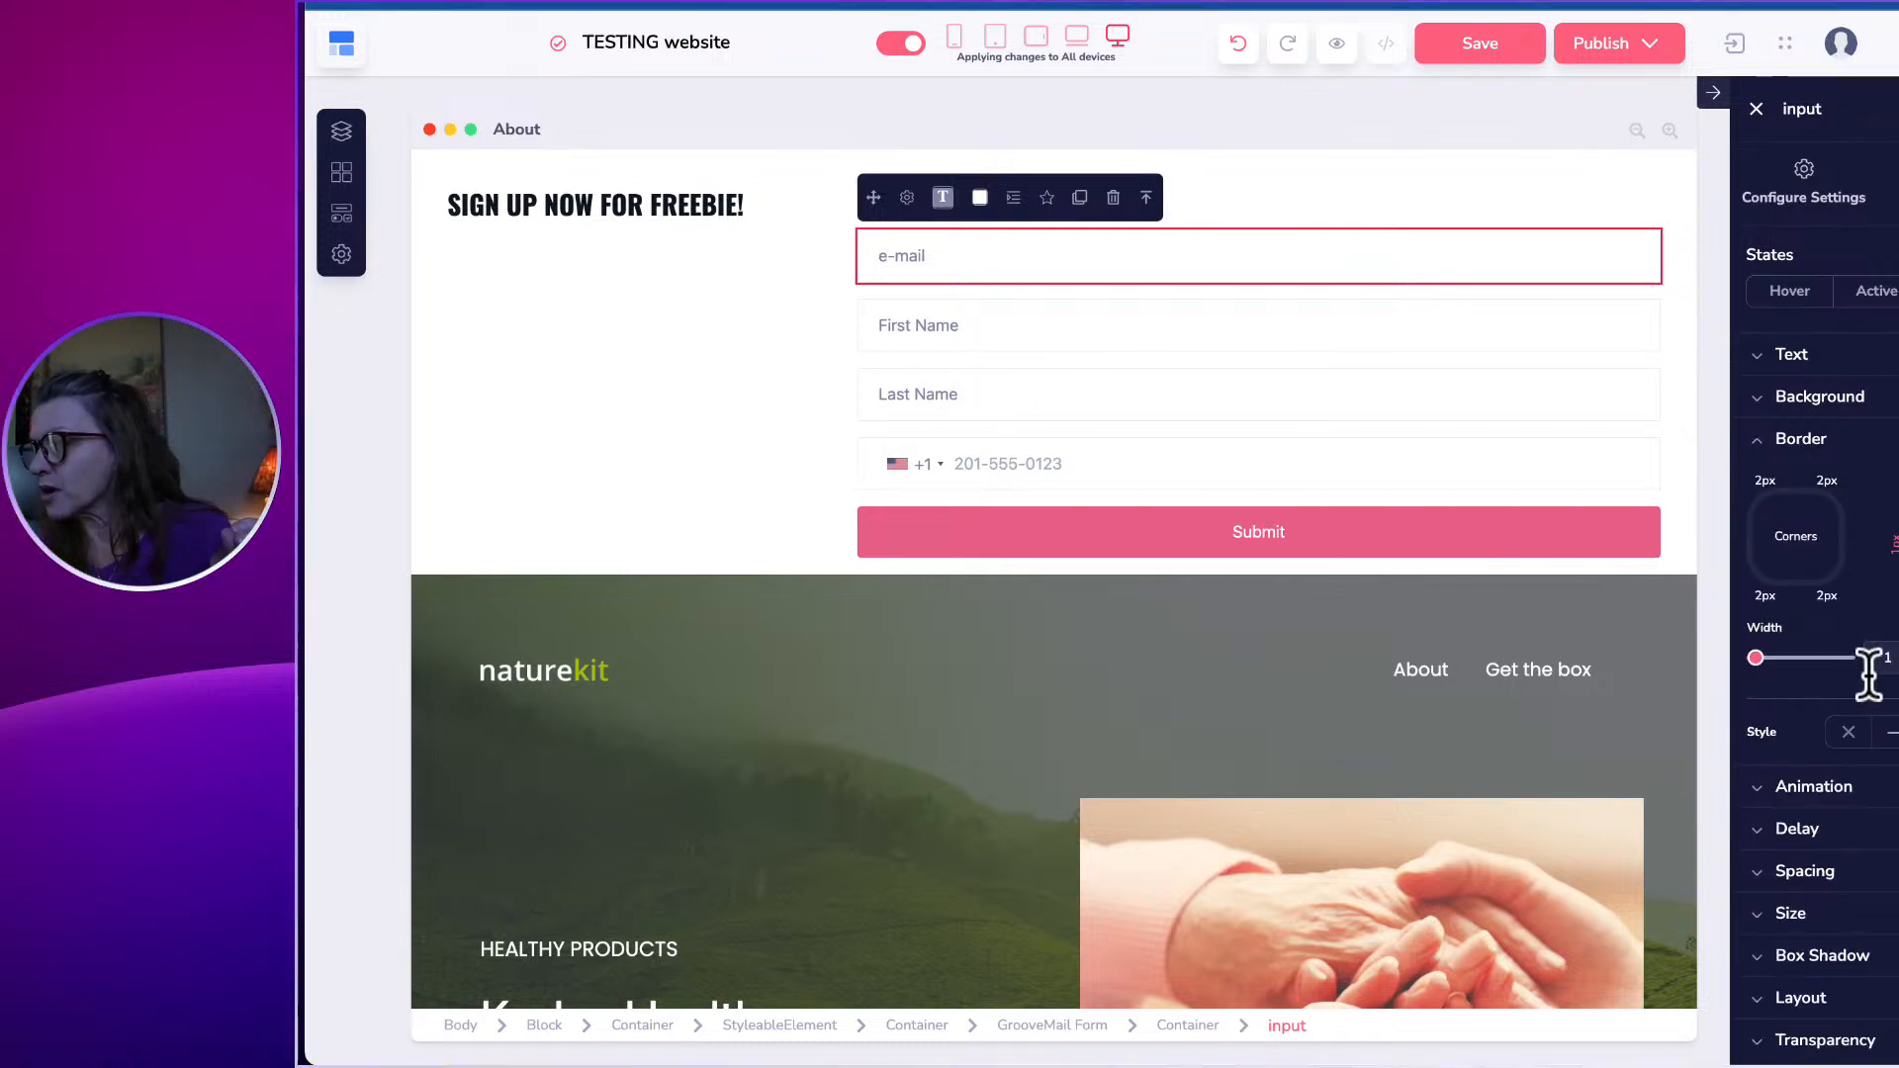
left_click(1762, 657)
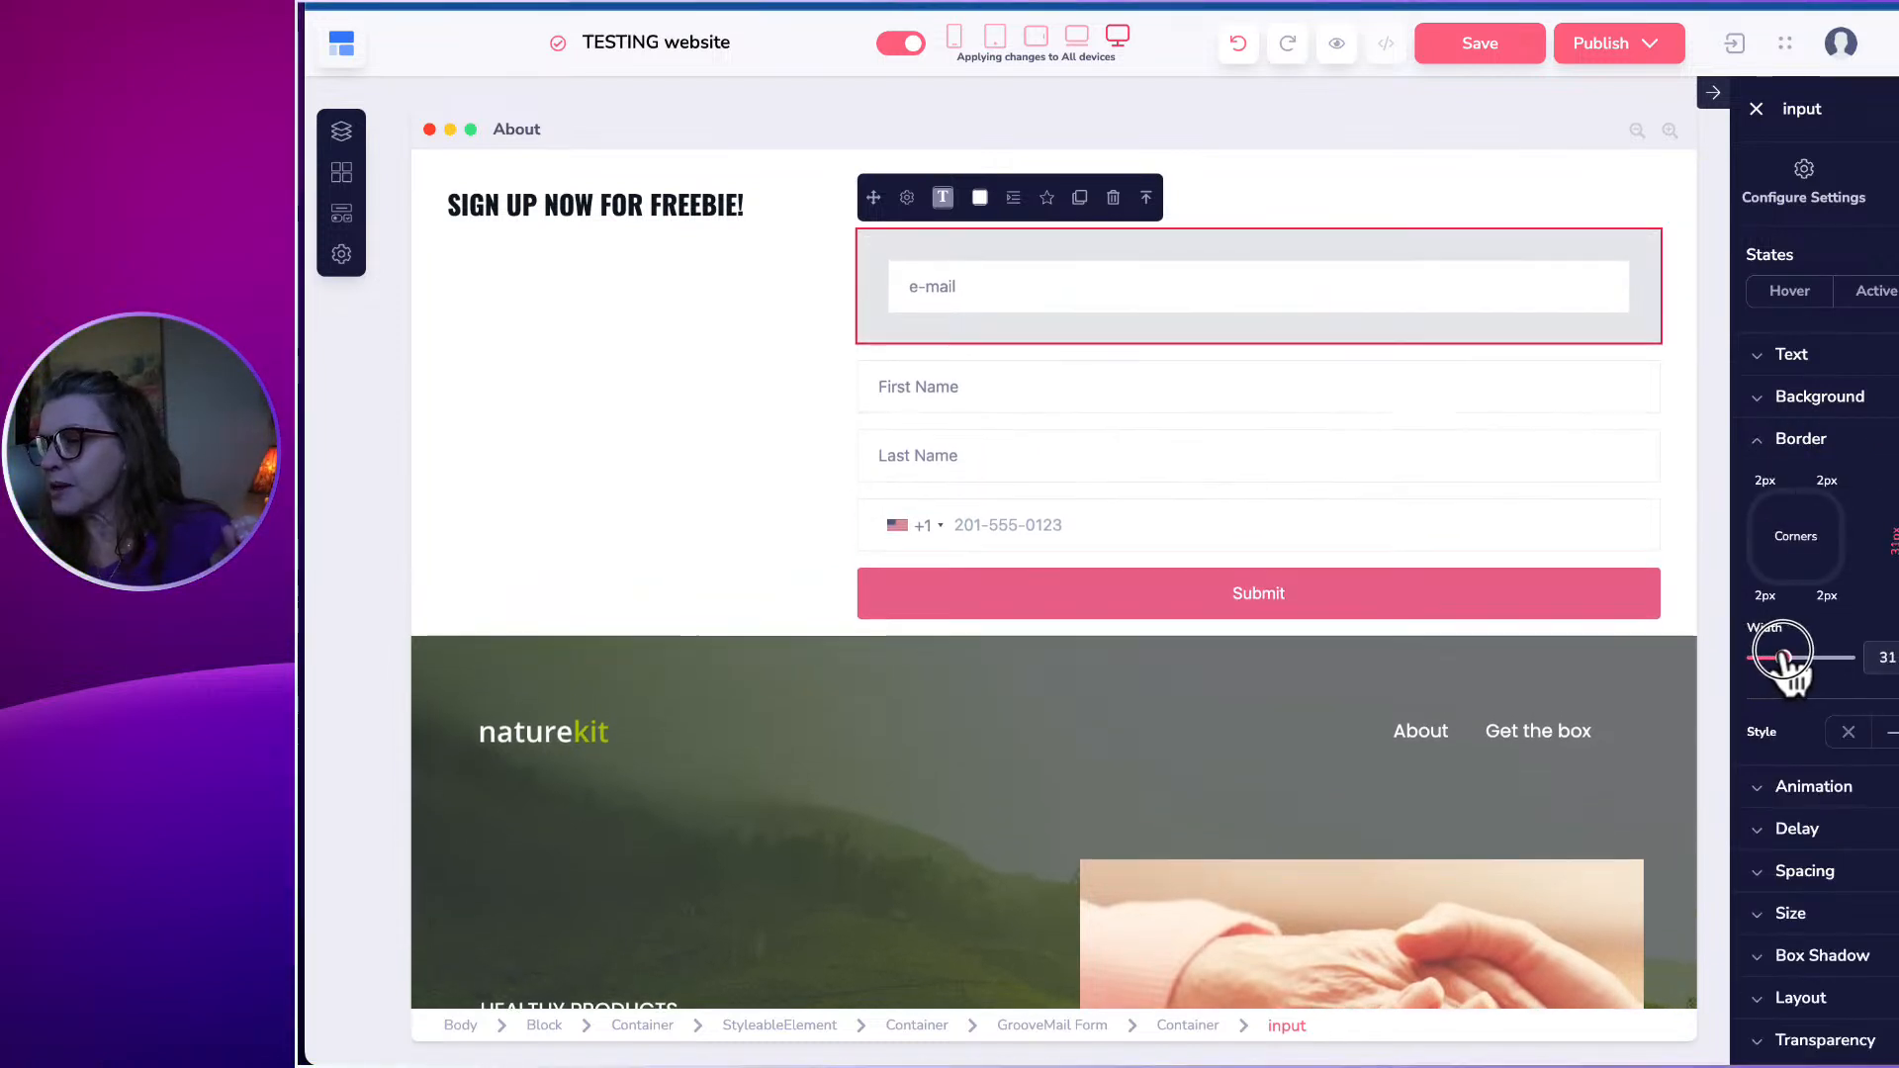
left_click_drag(1767, 659, 1752, 655)
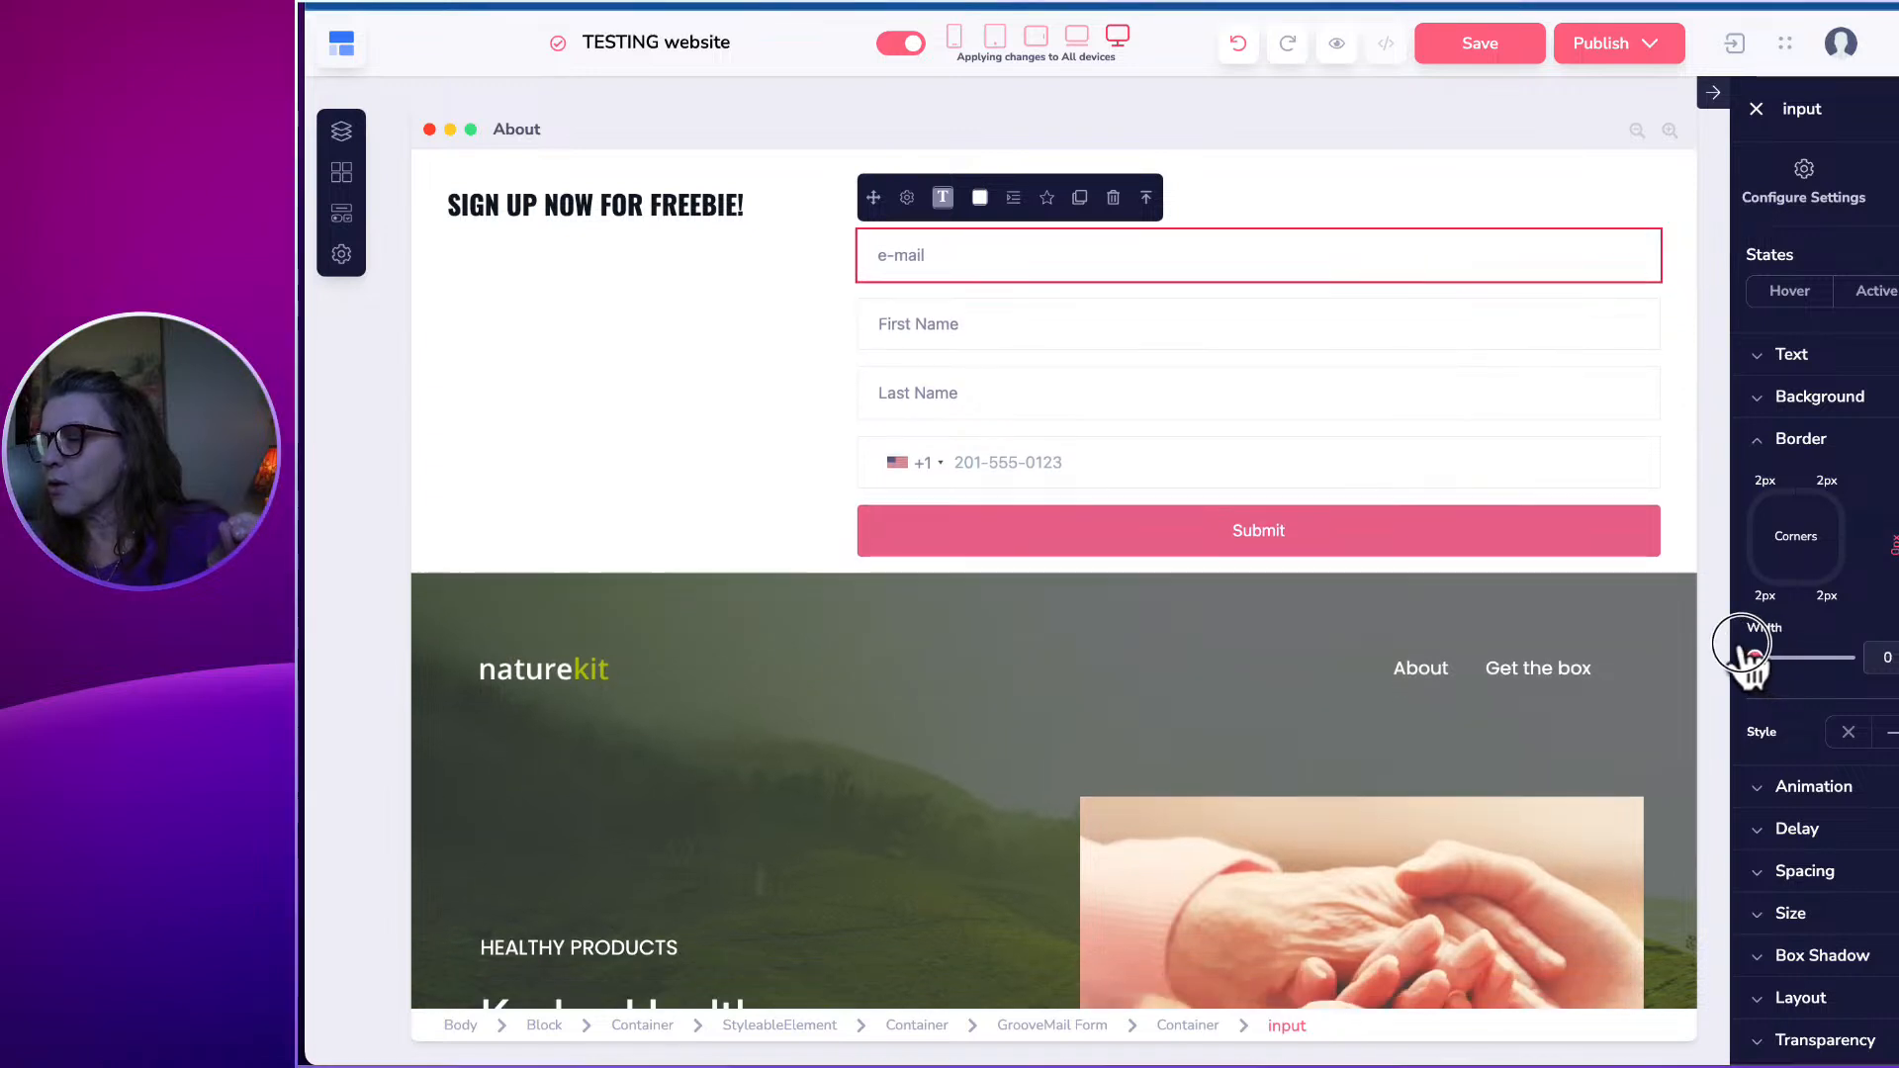
left_click(1884, 658)
type("2")
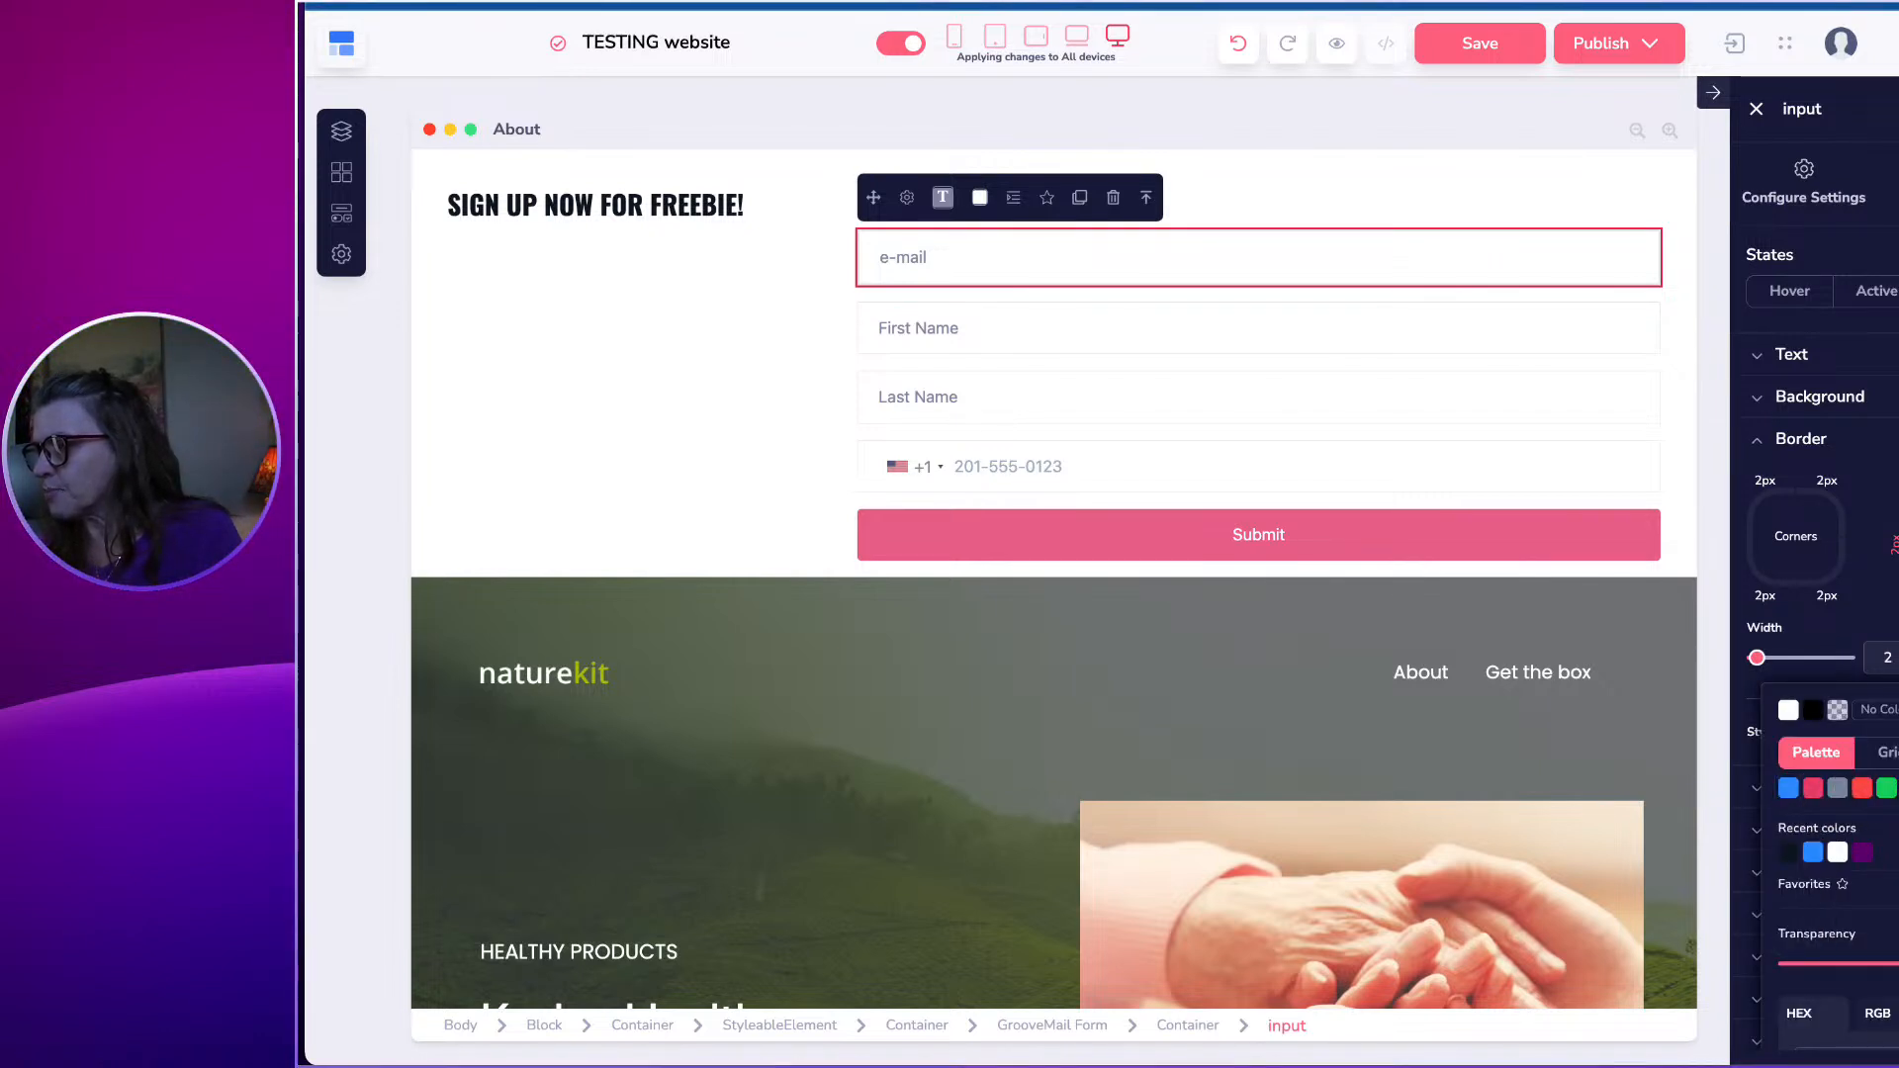
left_click(1895, 789)
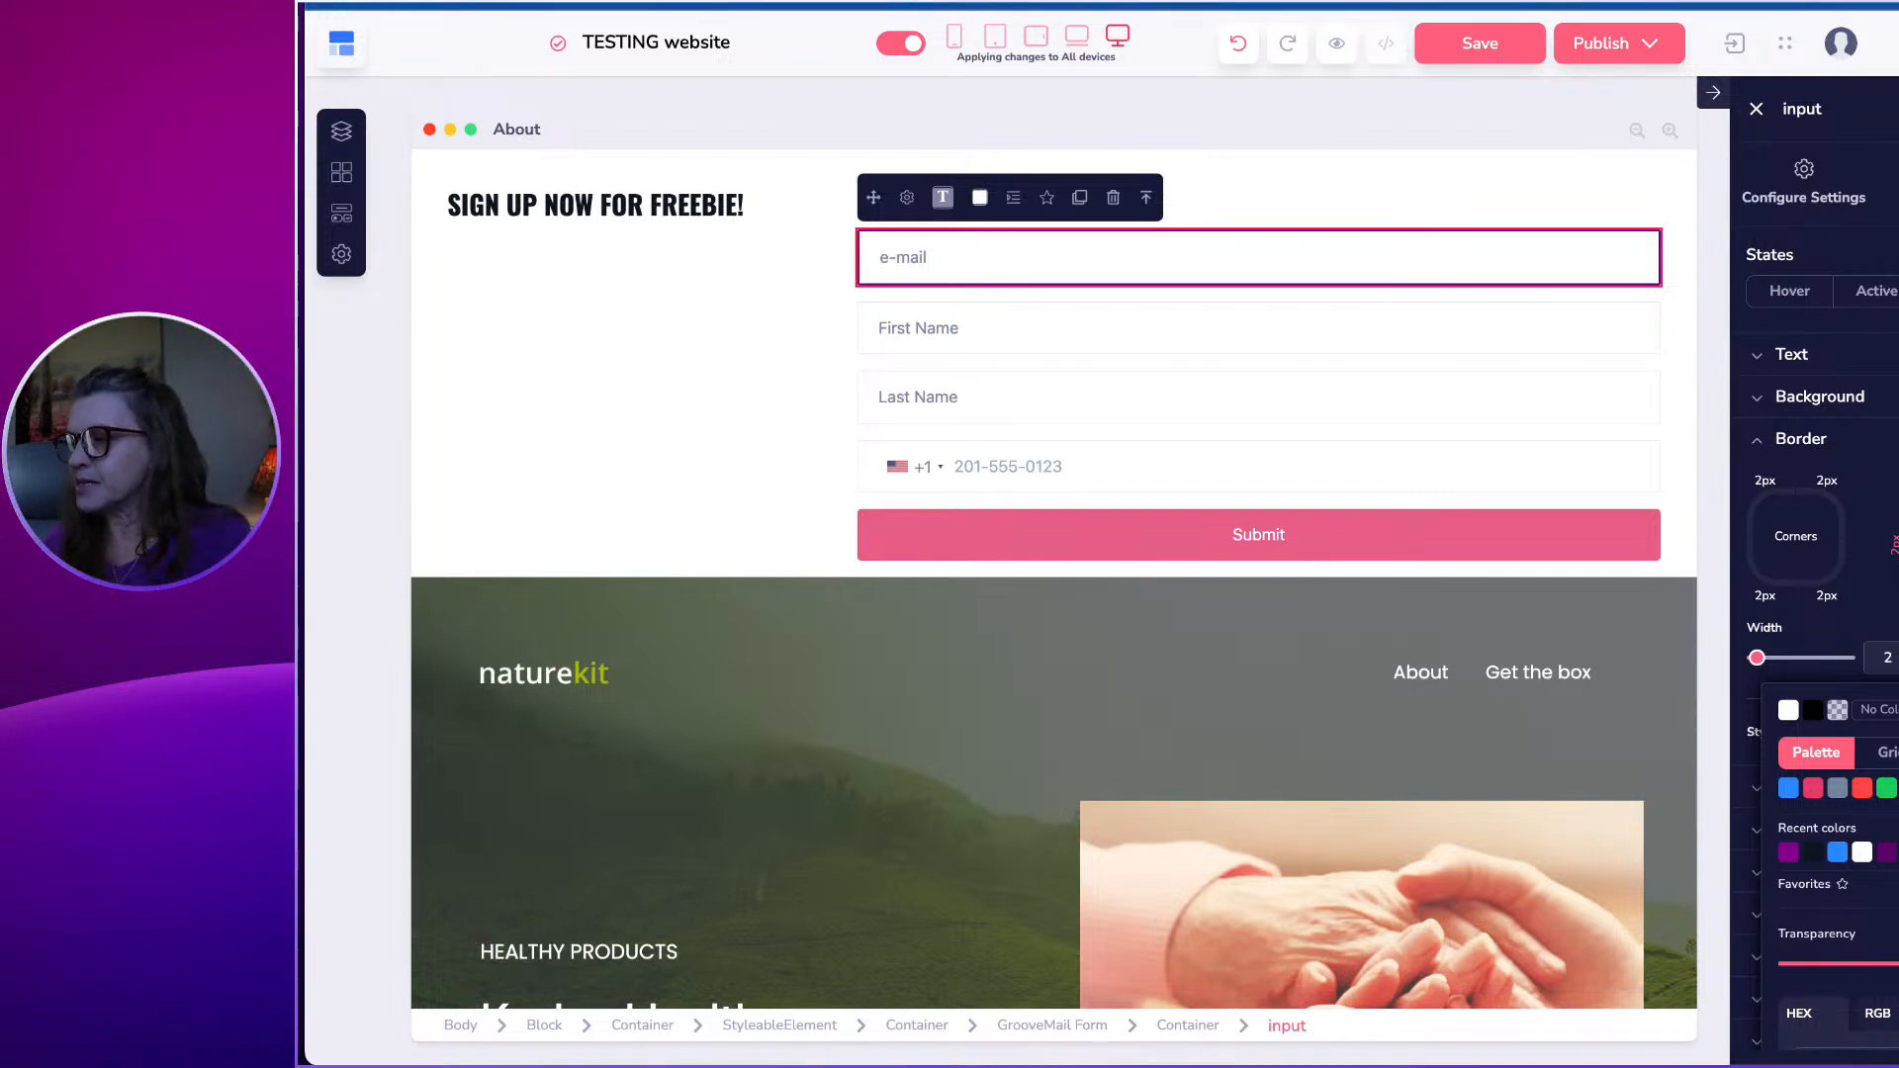
left_click(1148, 319)
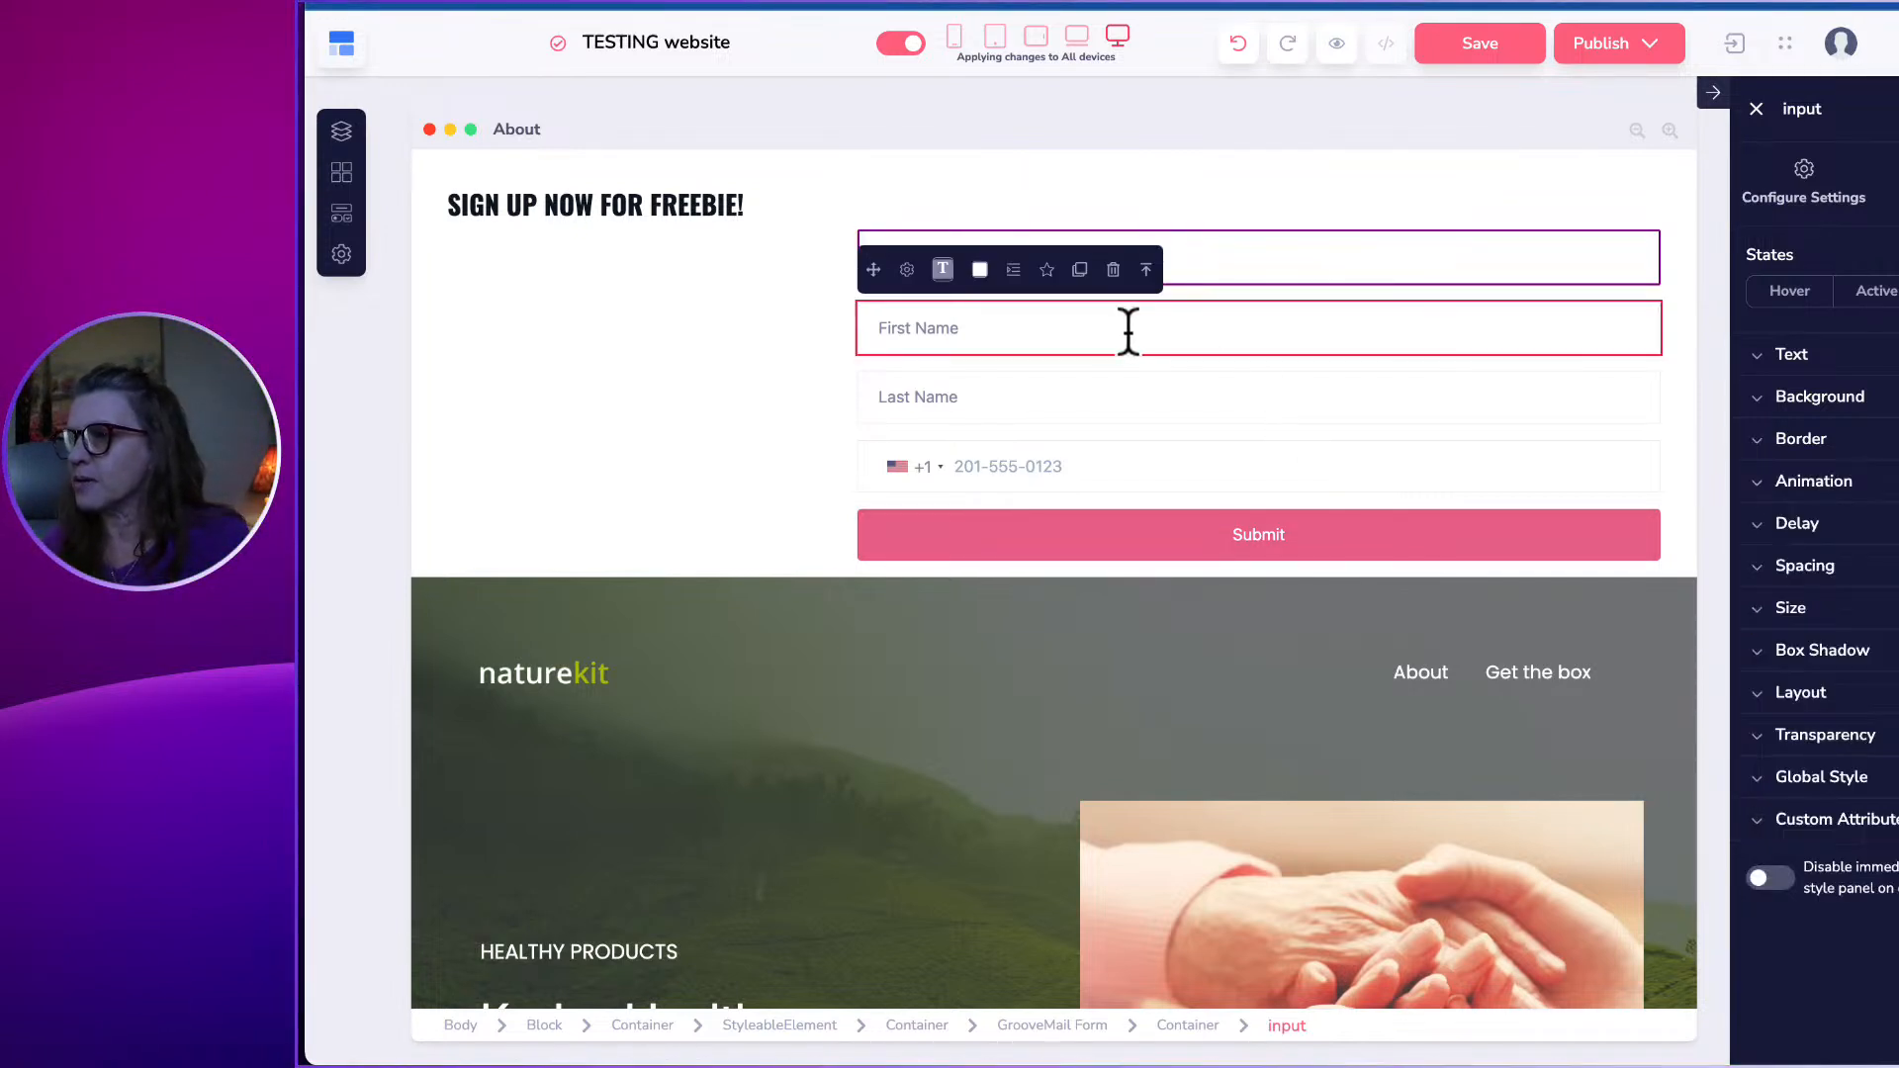
left_click(655, 358)
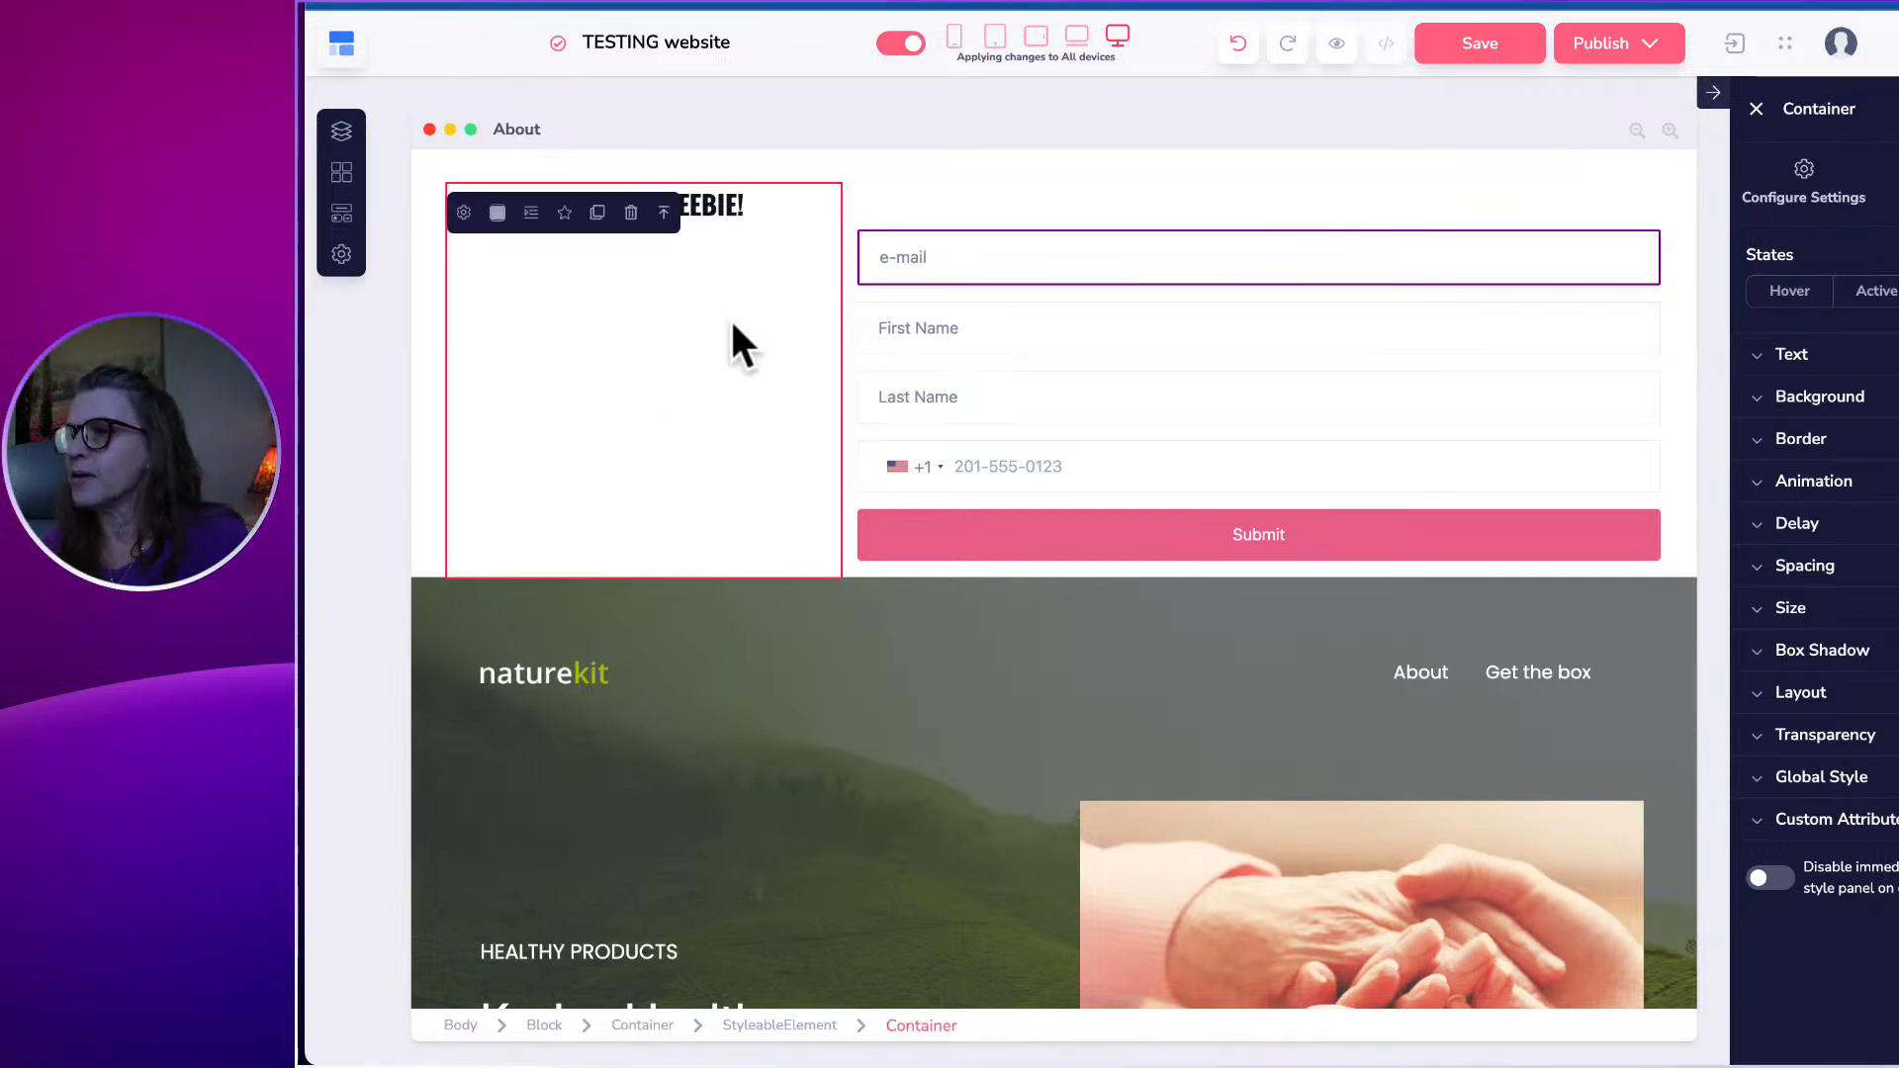
Publish the TESTING website and scroll through the About page to check the sign-up form.
left_click(1572, 47)
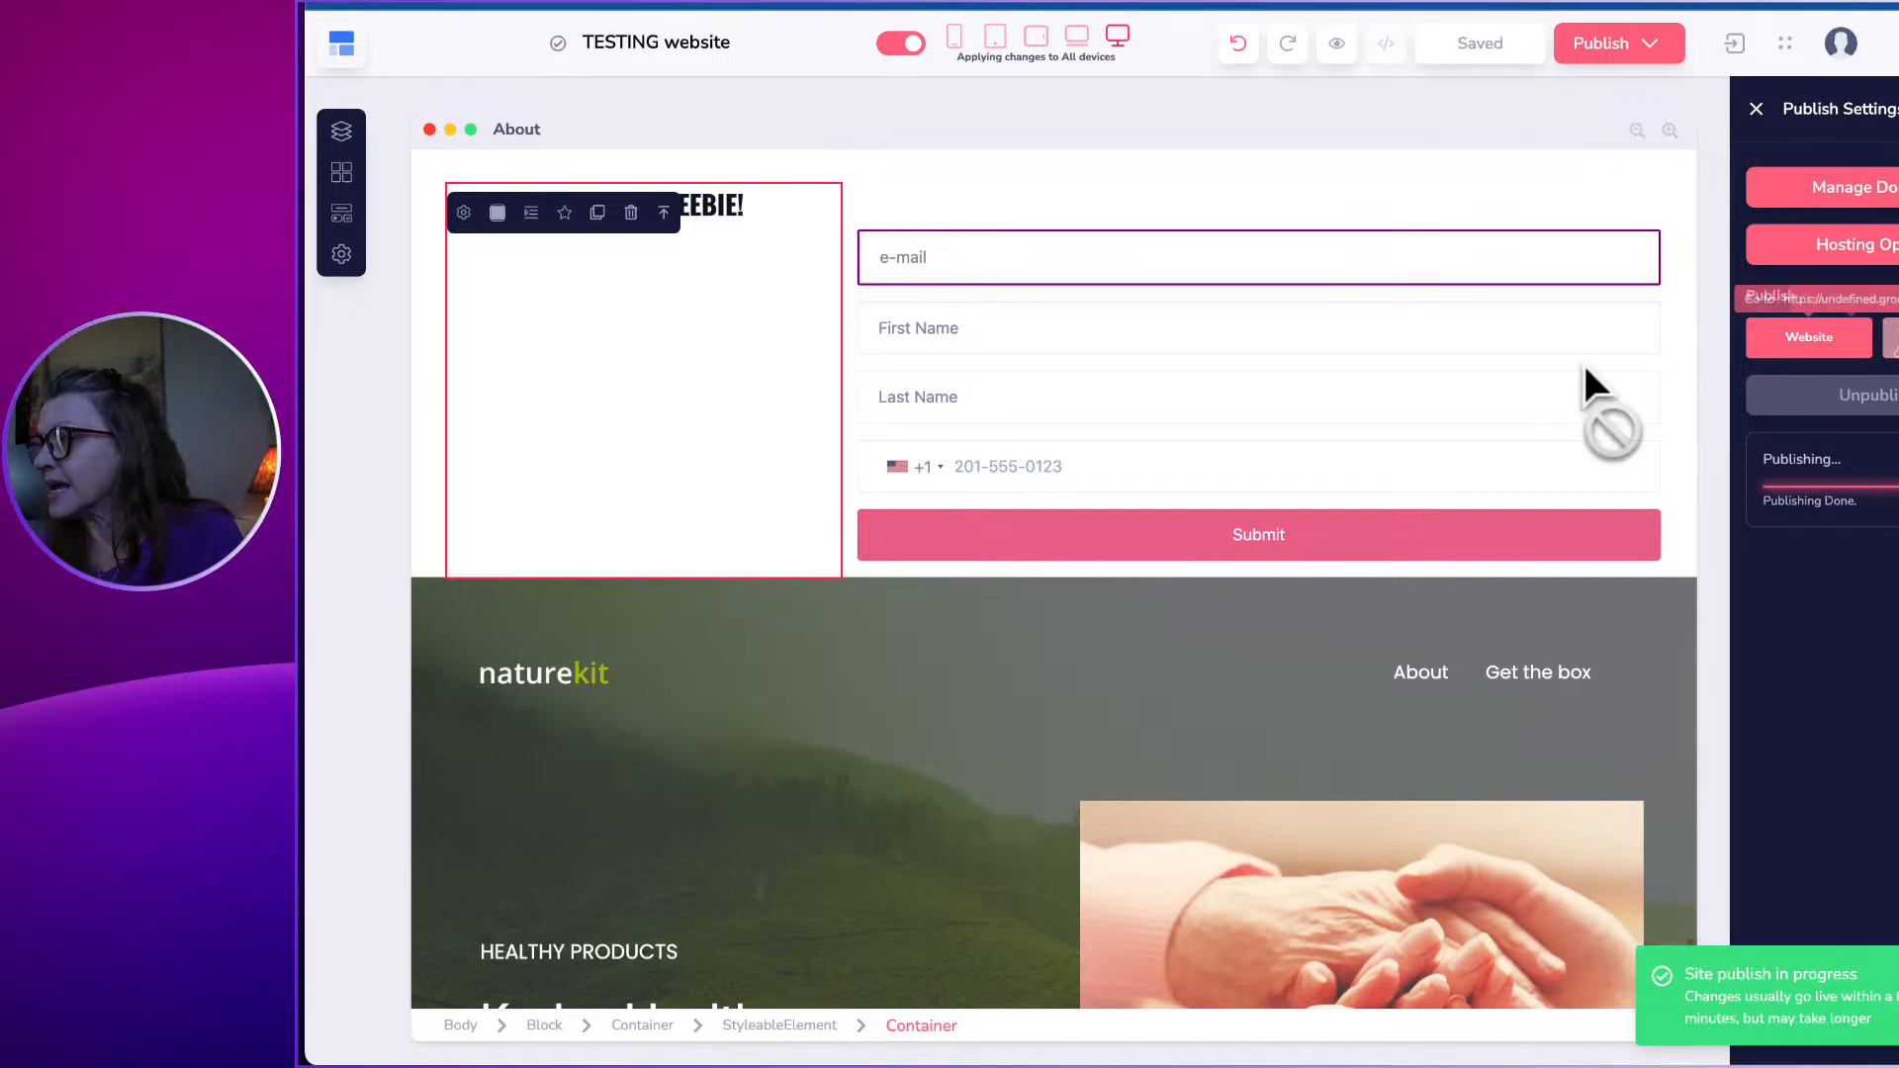
scroll(805, 388, "down", 6)
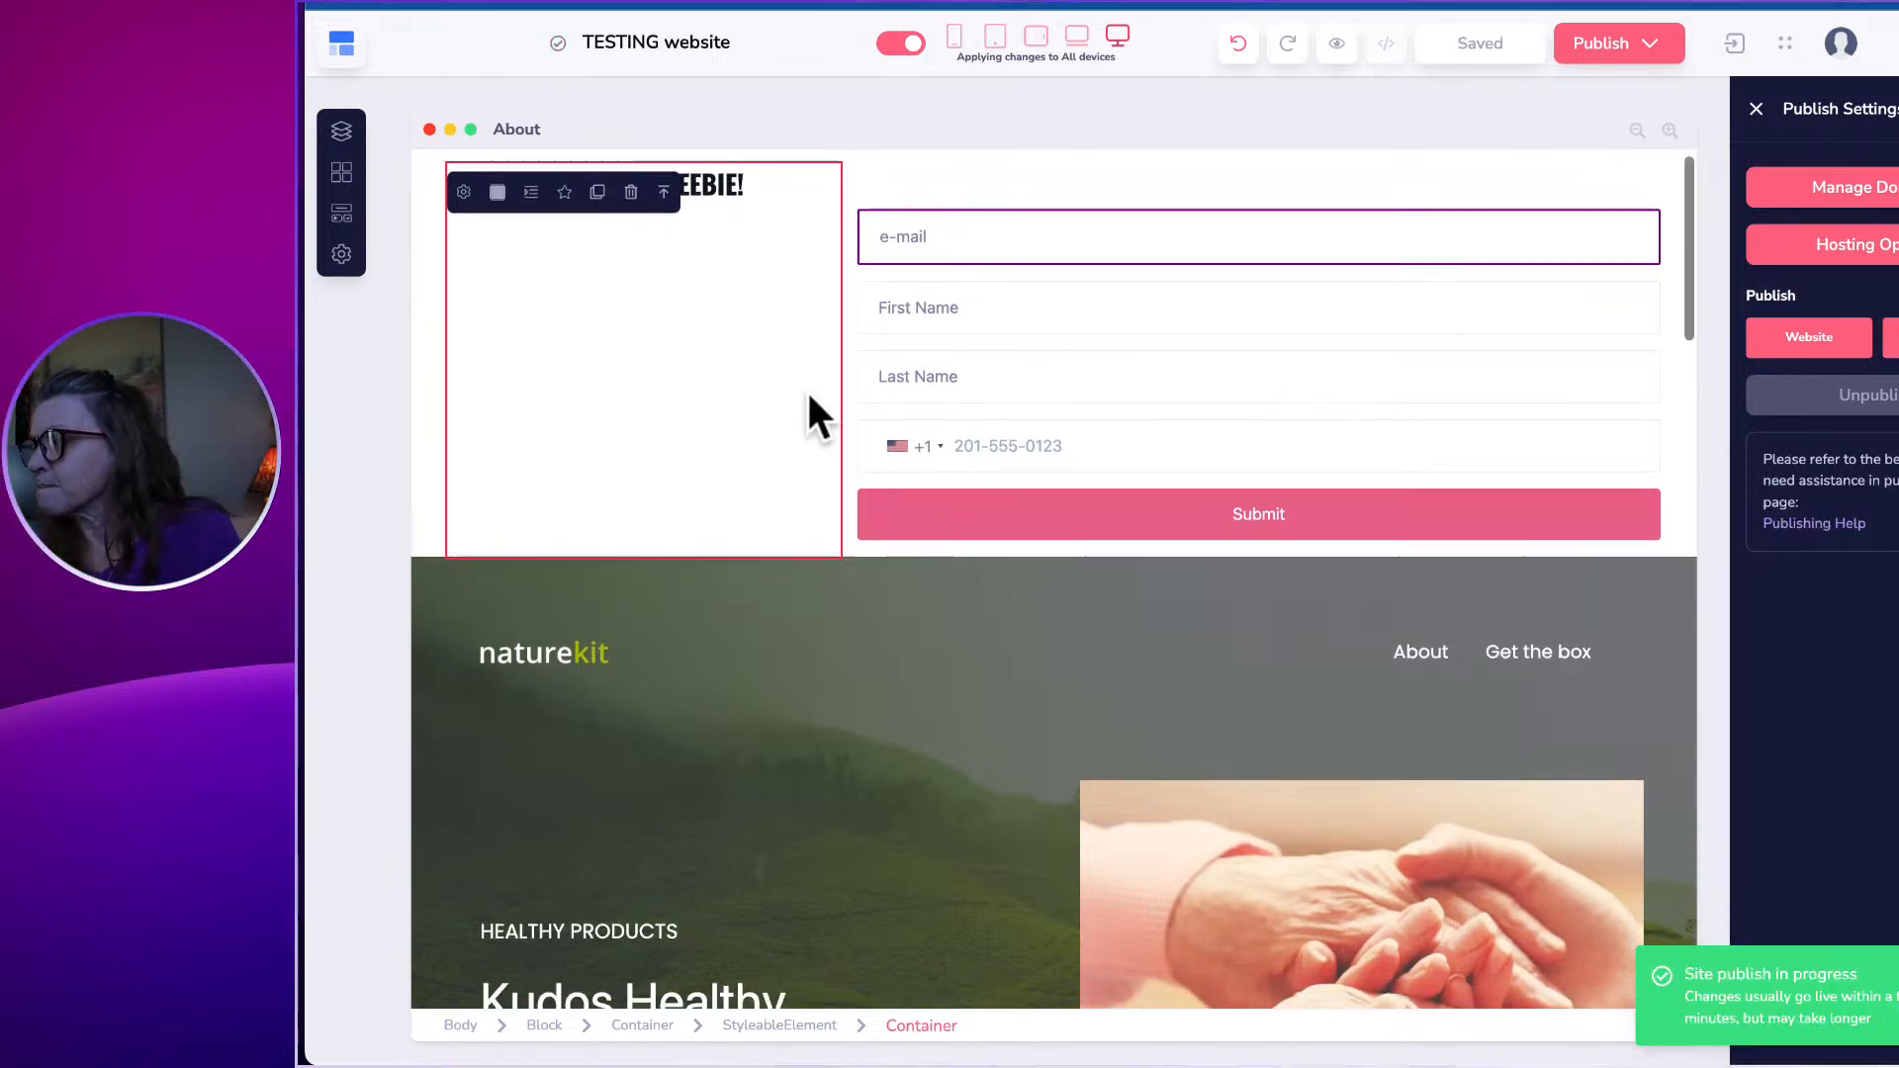
scroll(791, 342, "down", 13)
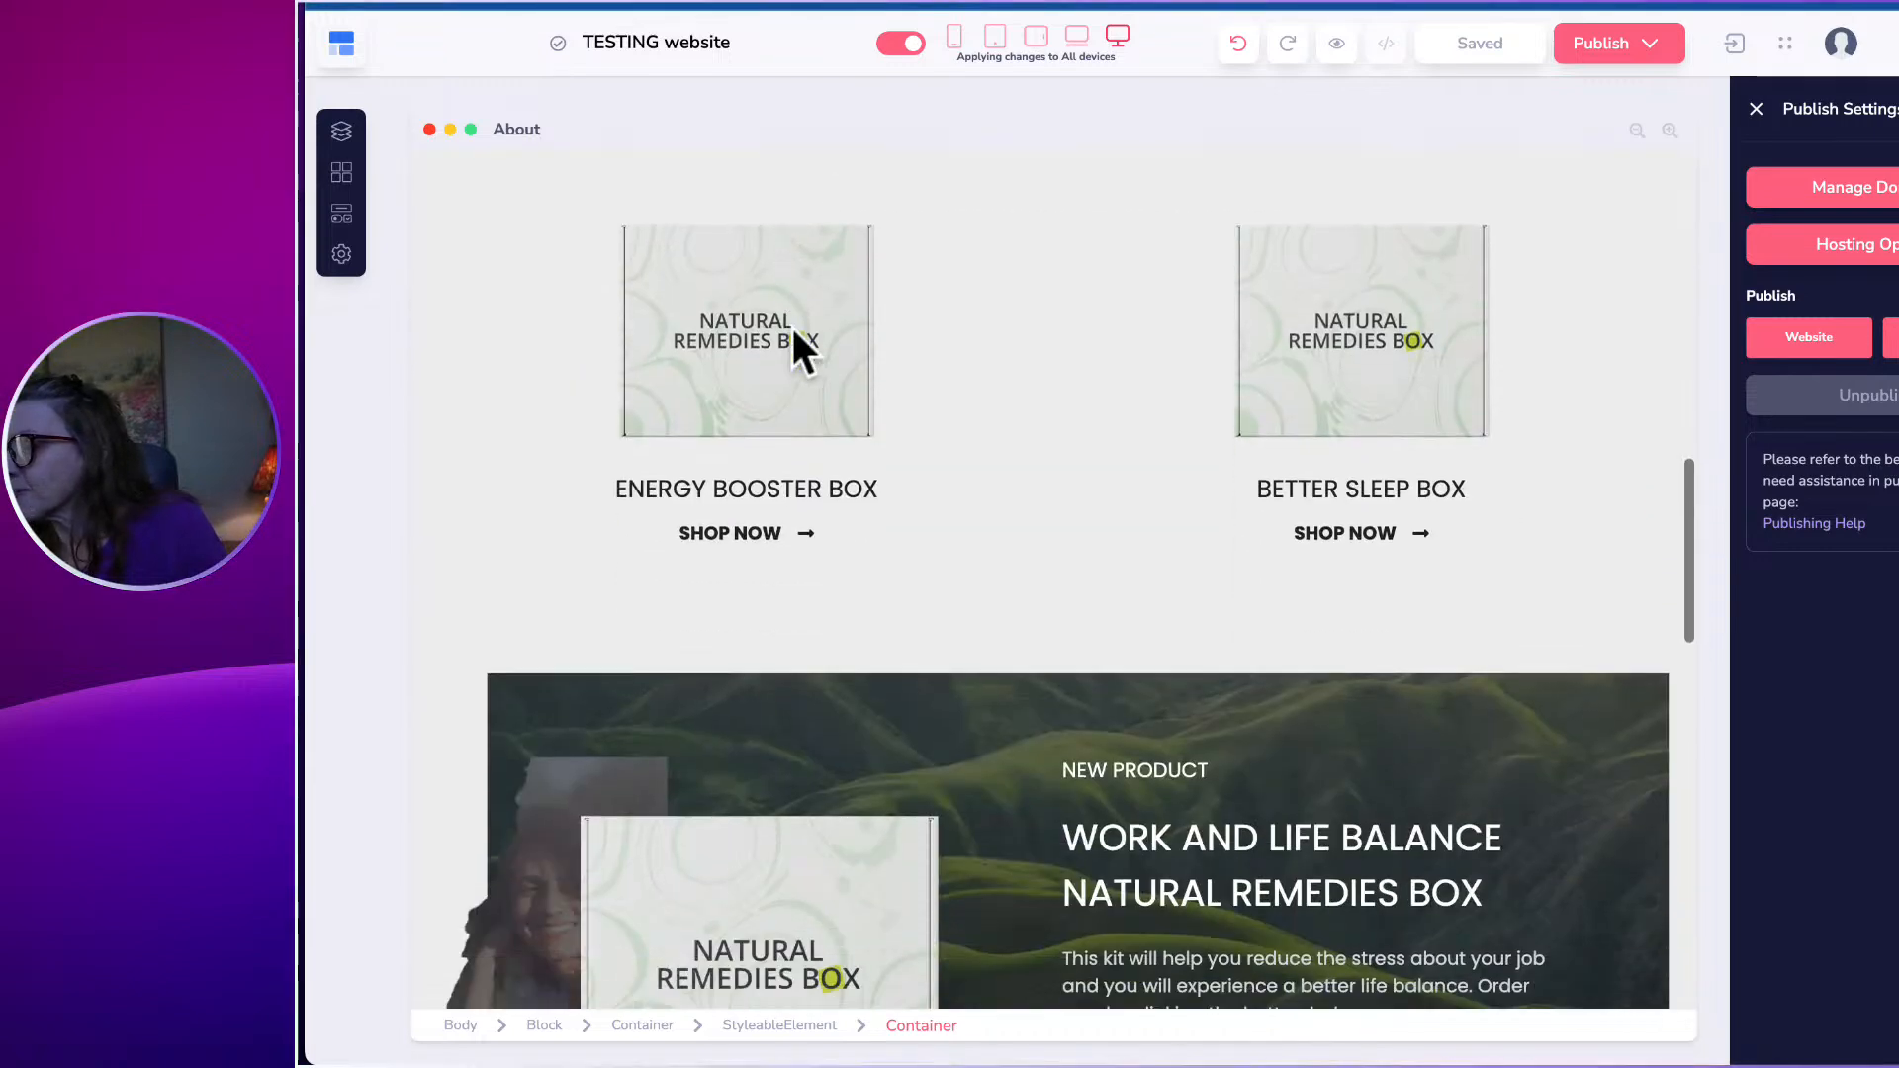
scroll(789, 305, "down", 7)
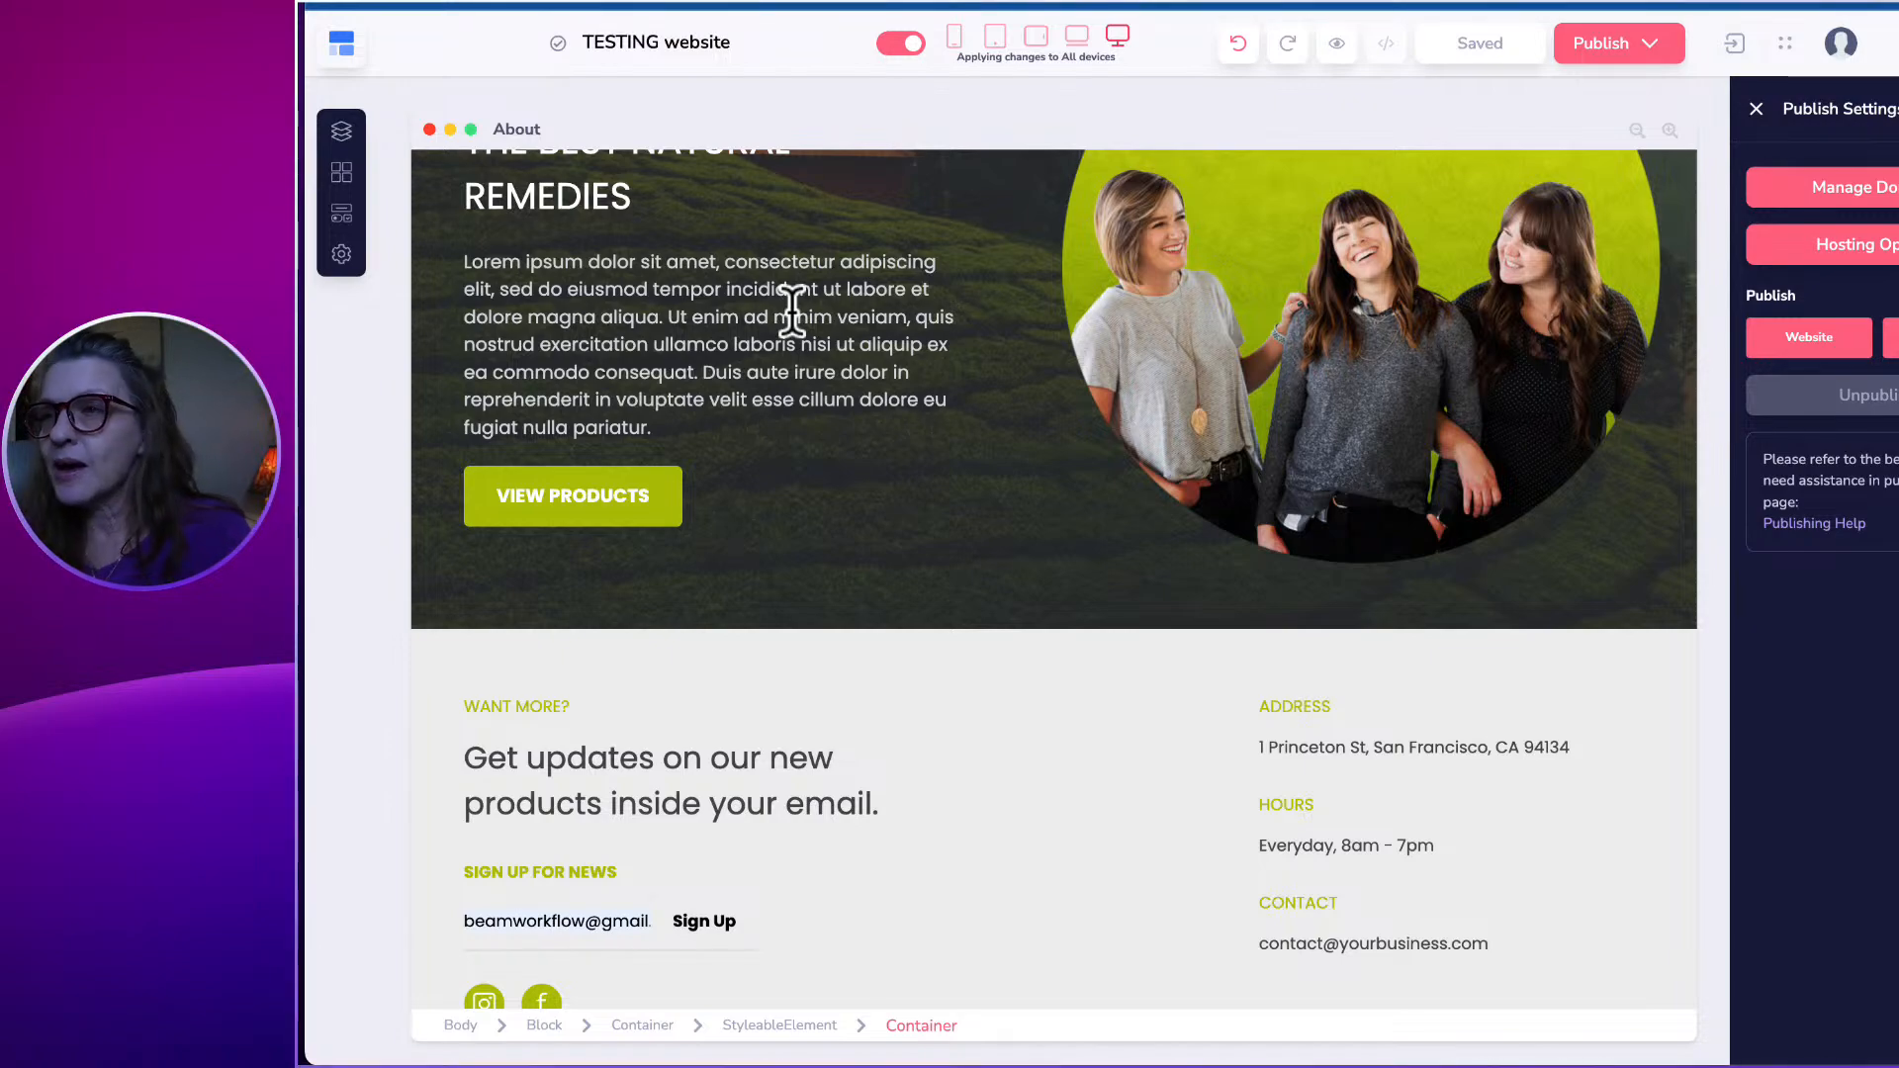
scroll(993, 329, "up", 10)
scroll(993, 328, "up", 8)
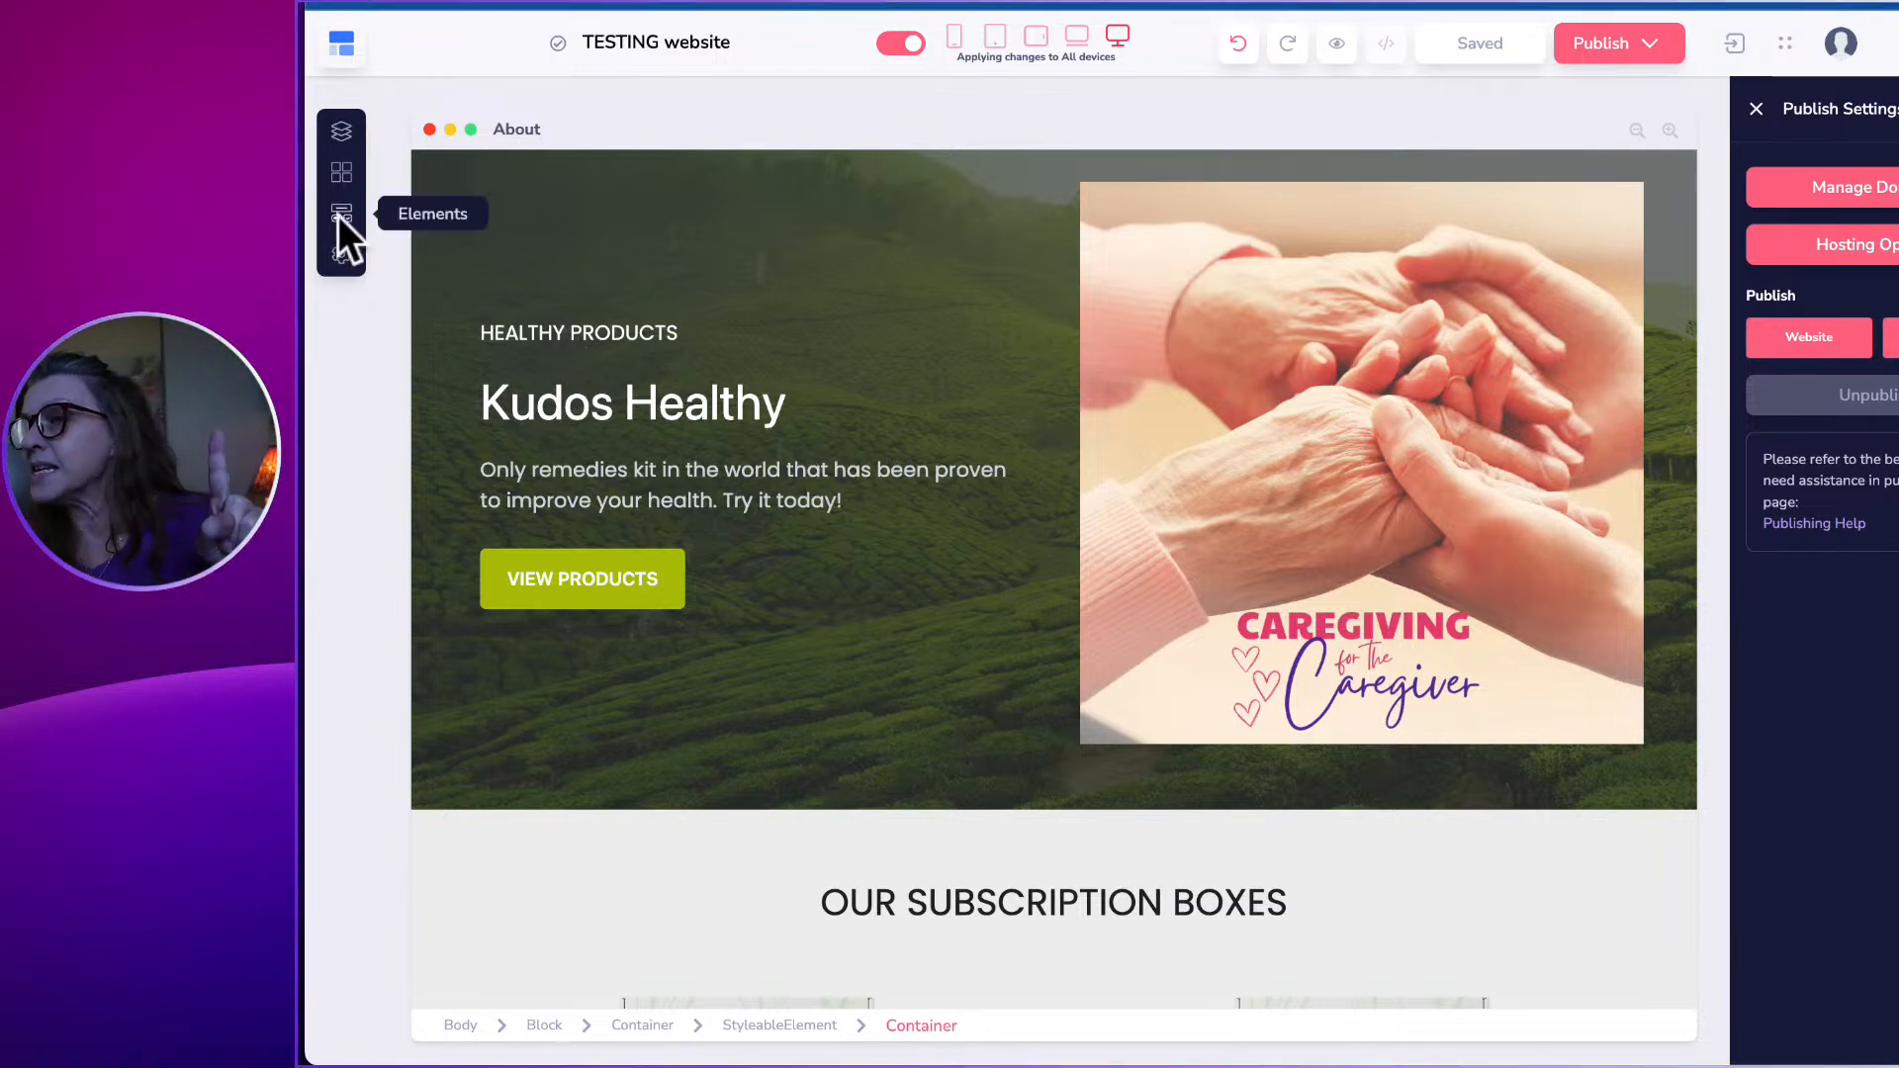
left_click(341, 254)
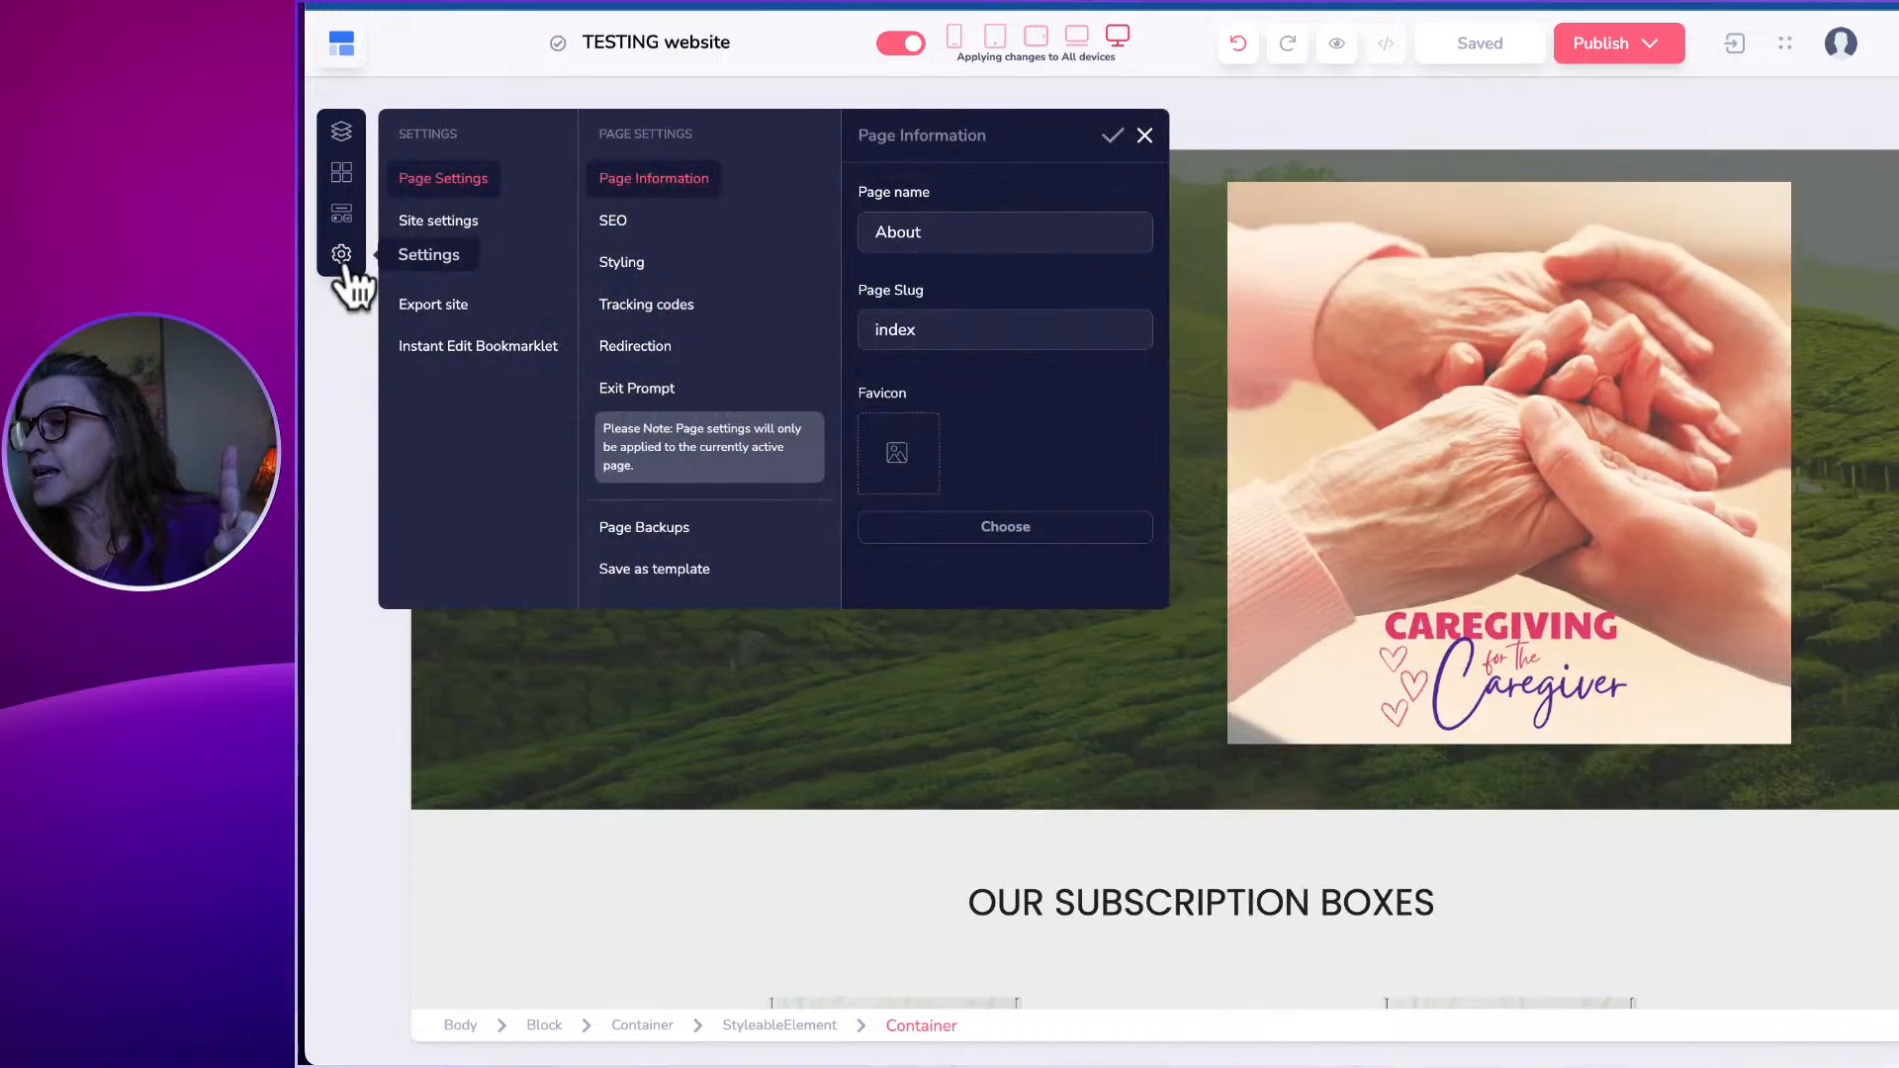
left_click(894, 691)
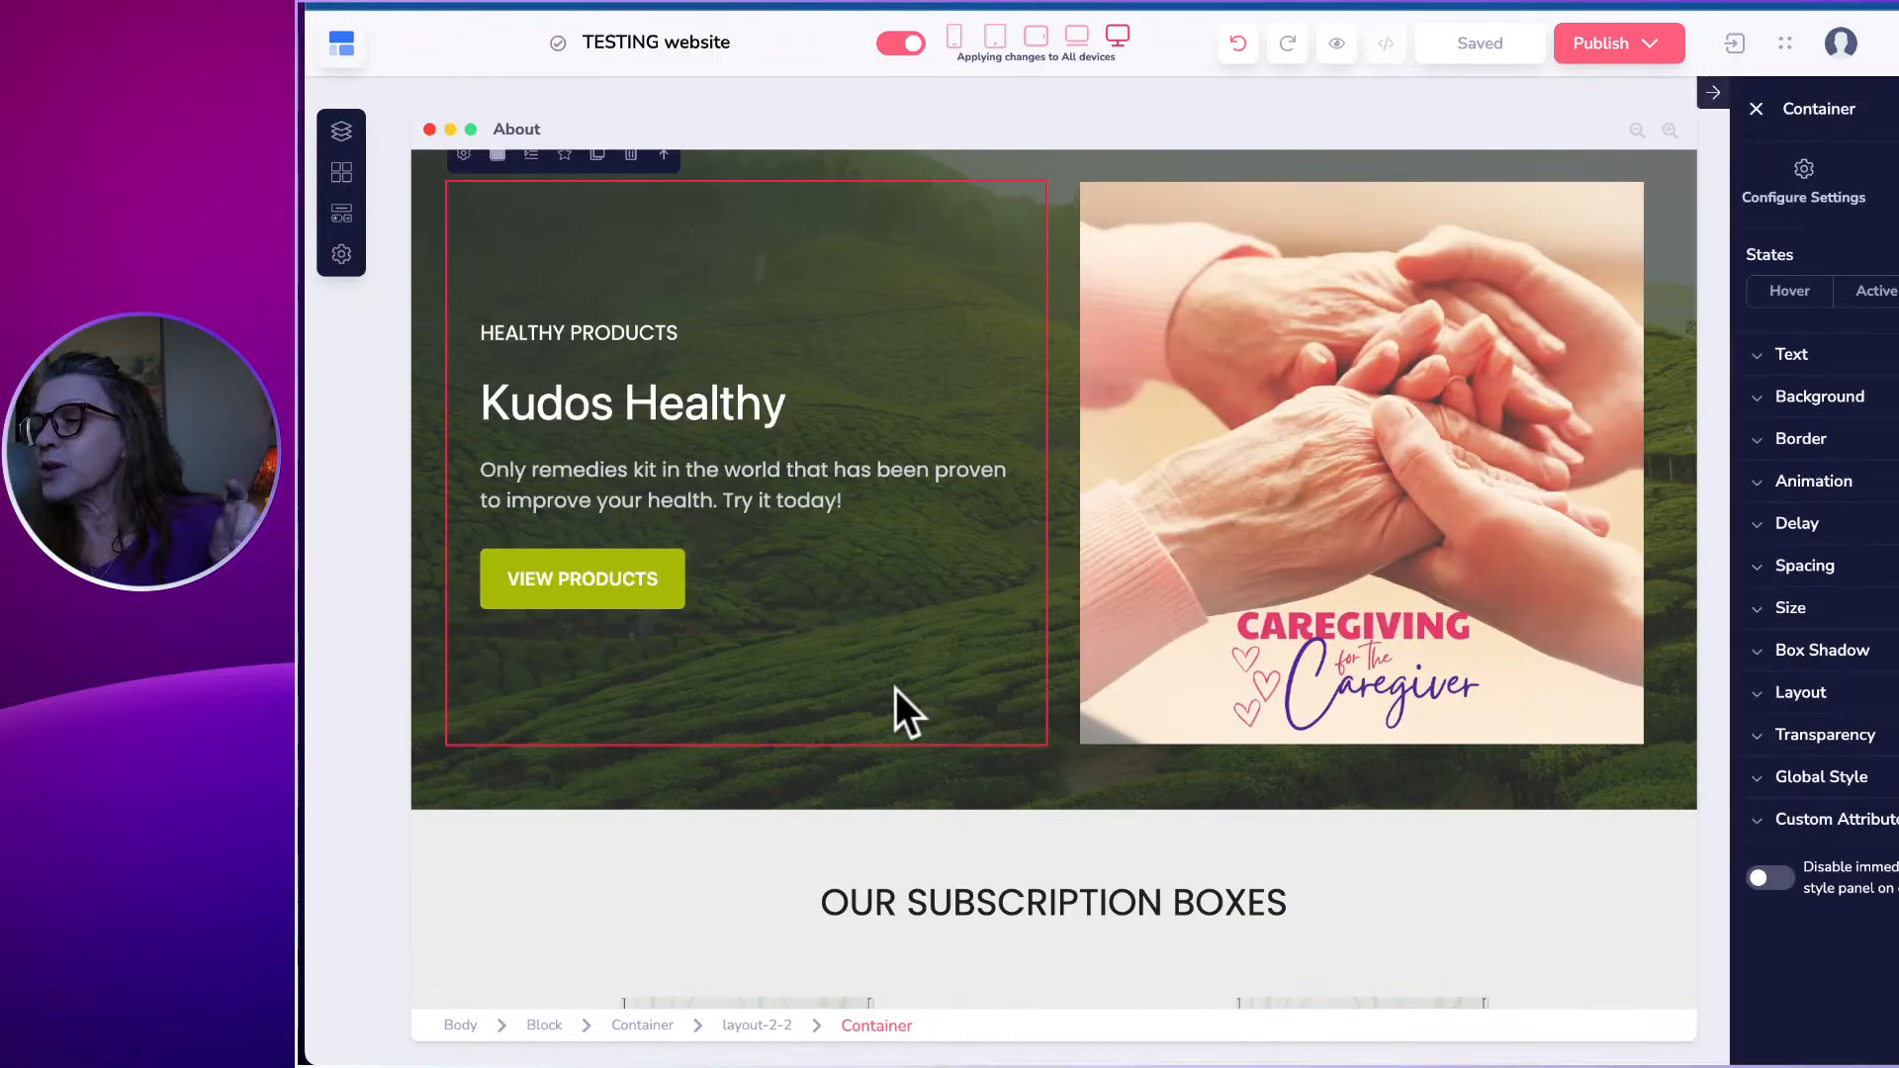
left_click(342, 254)
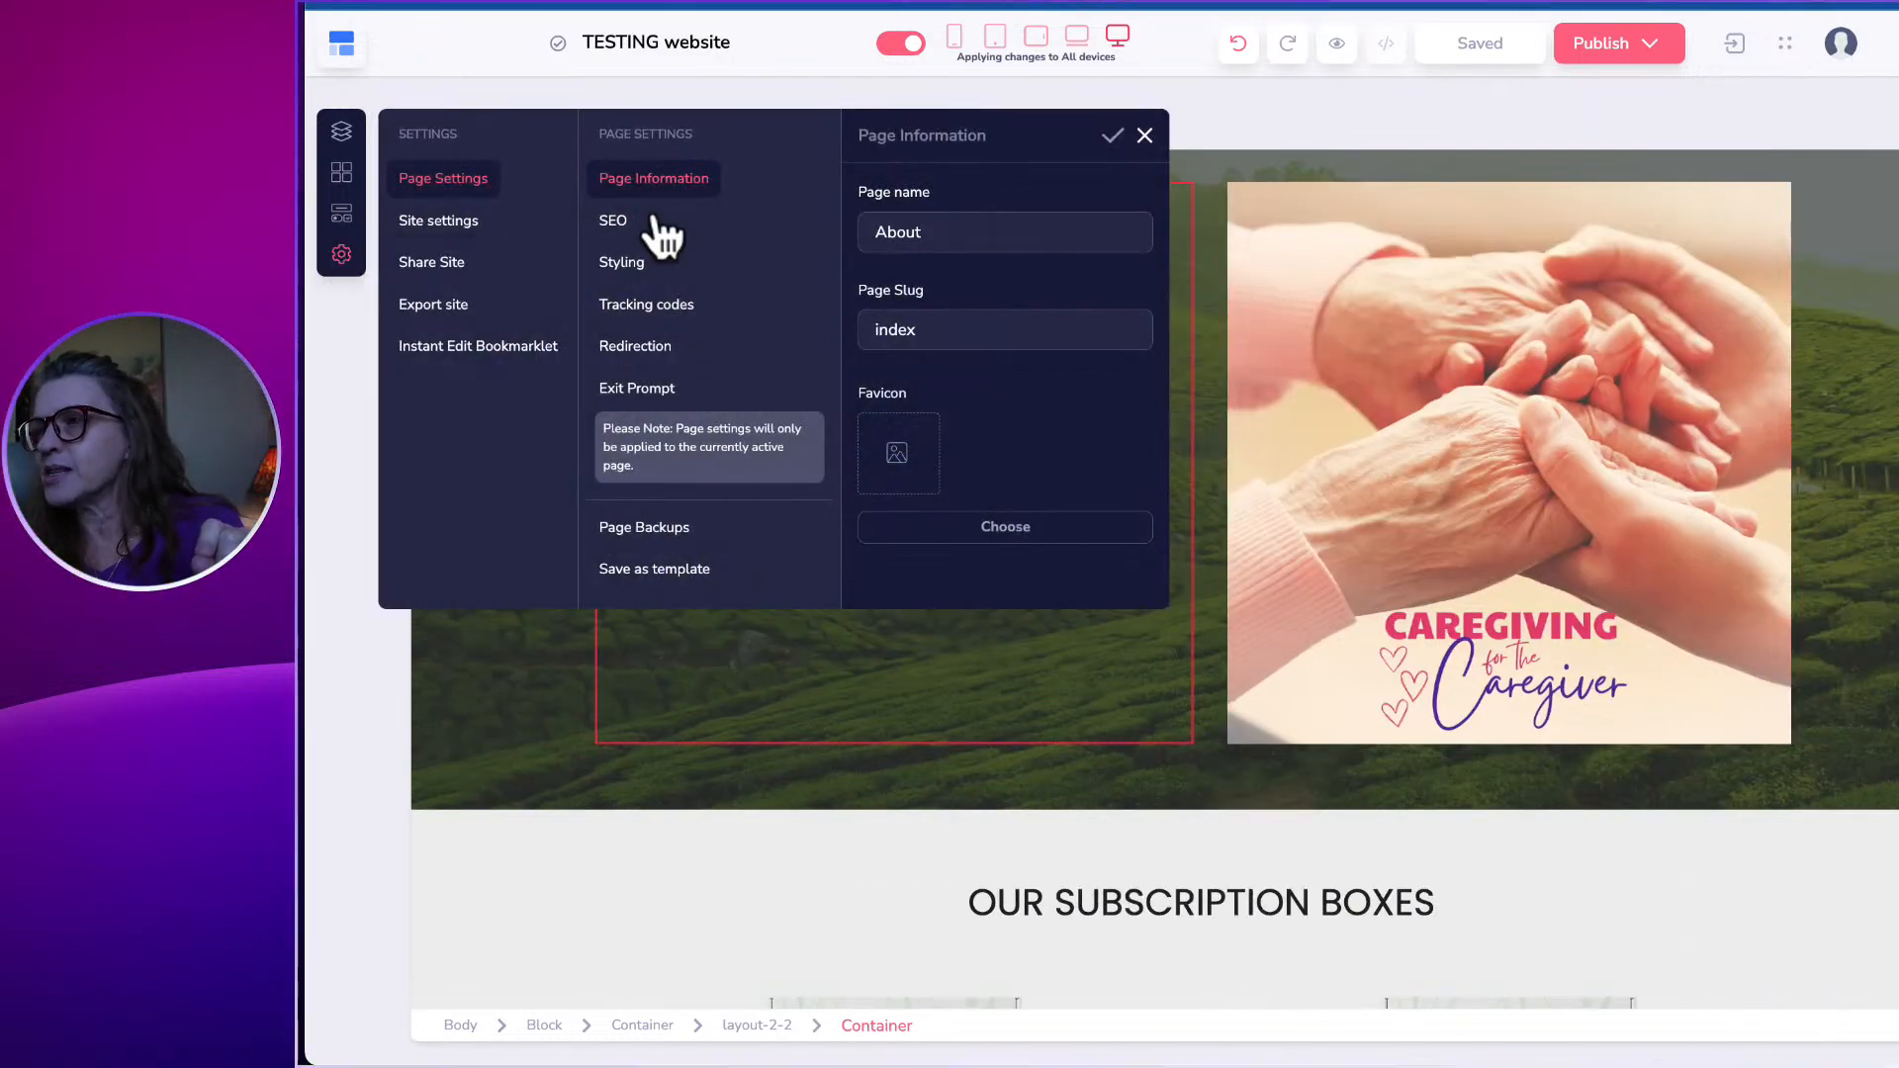
left_click(622, 225)
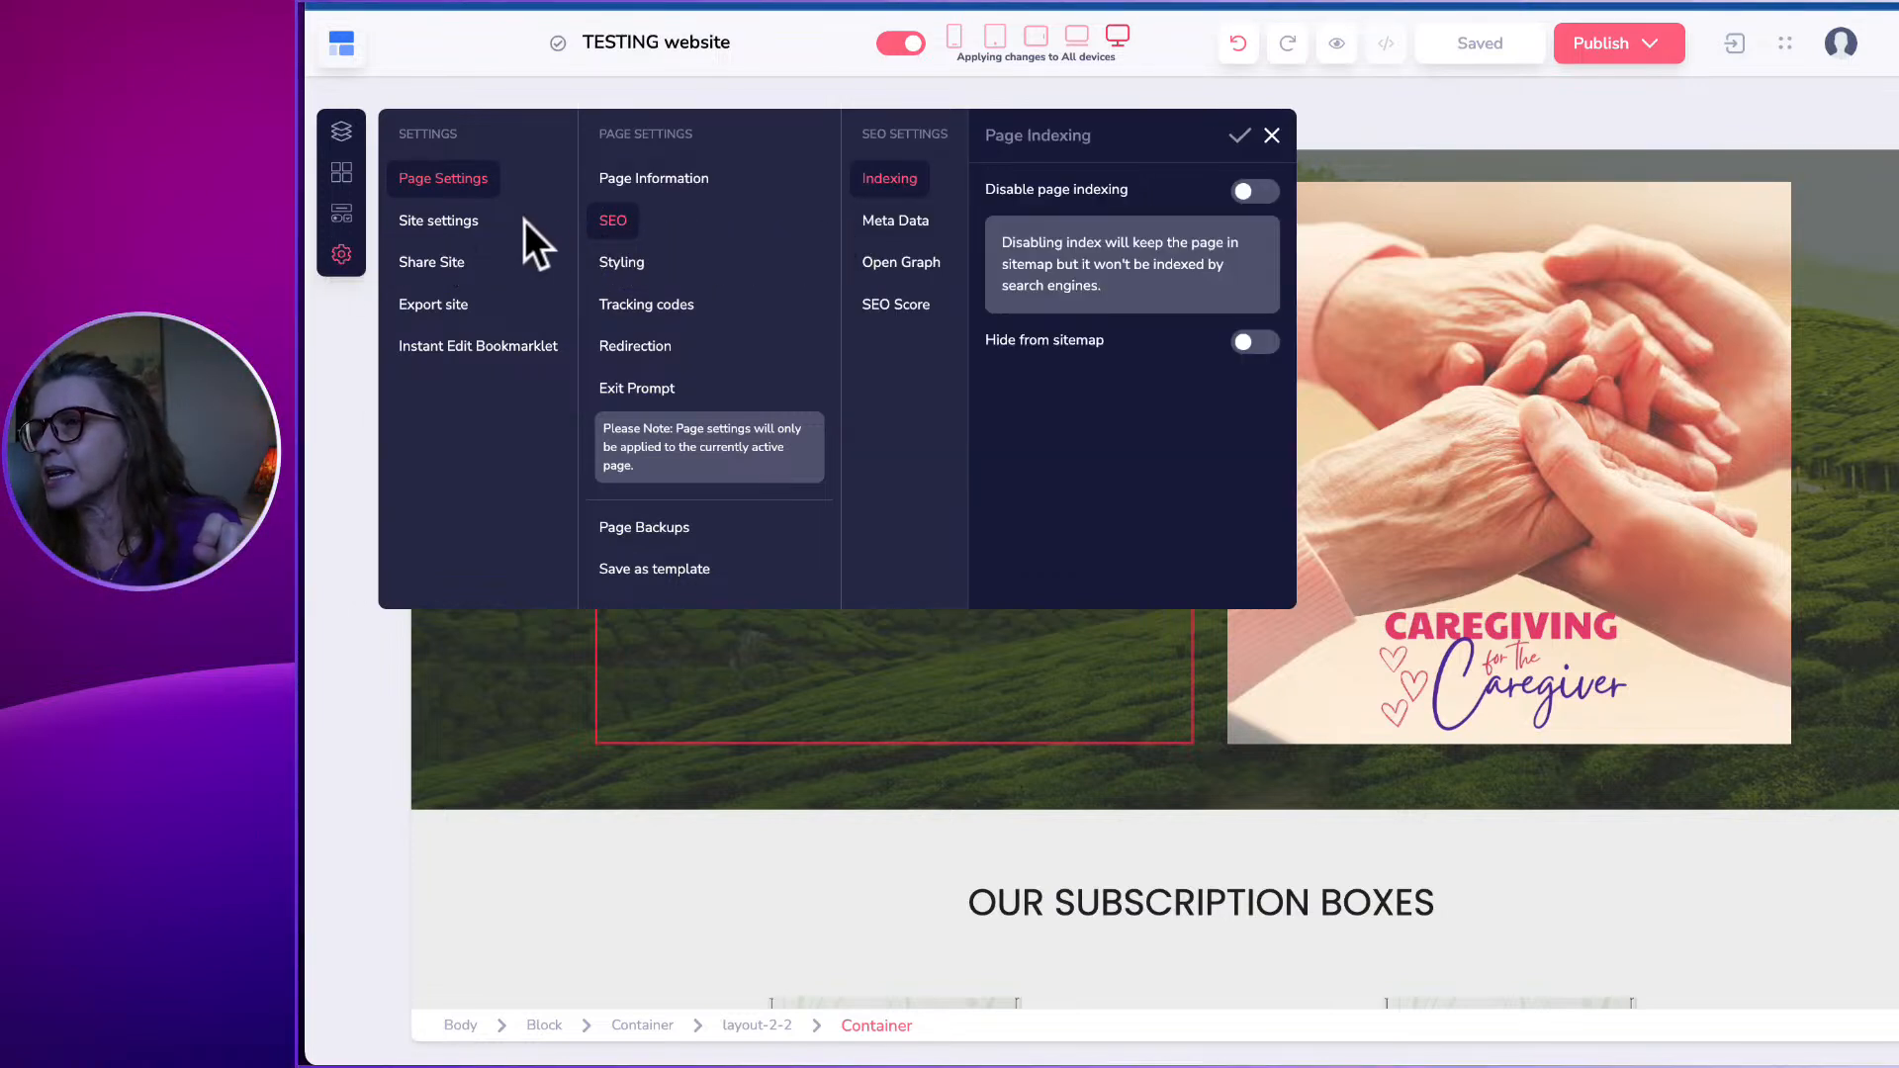
left_click(617, 225)
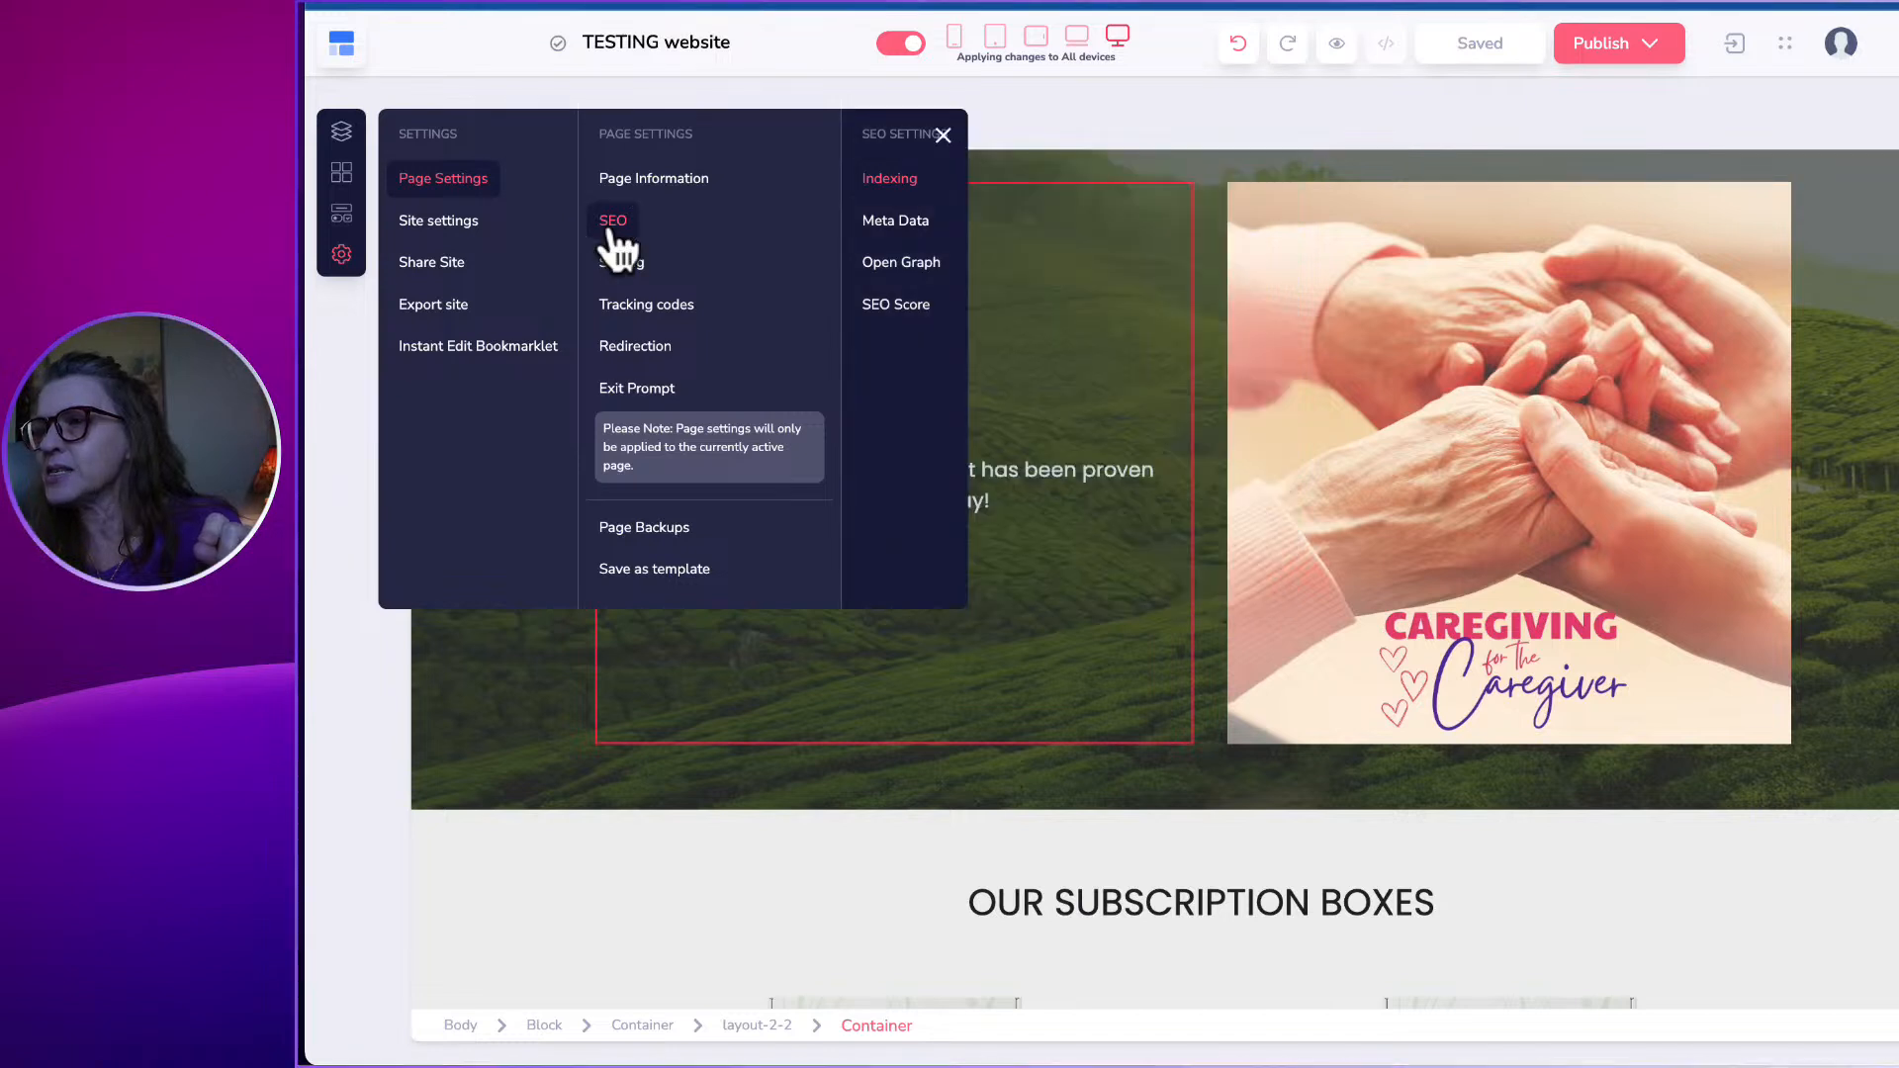
left_click(893, 267)
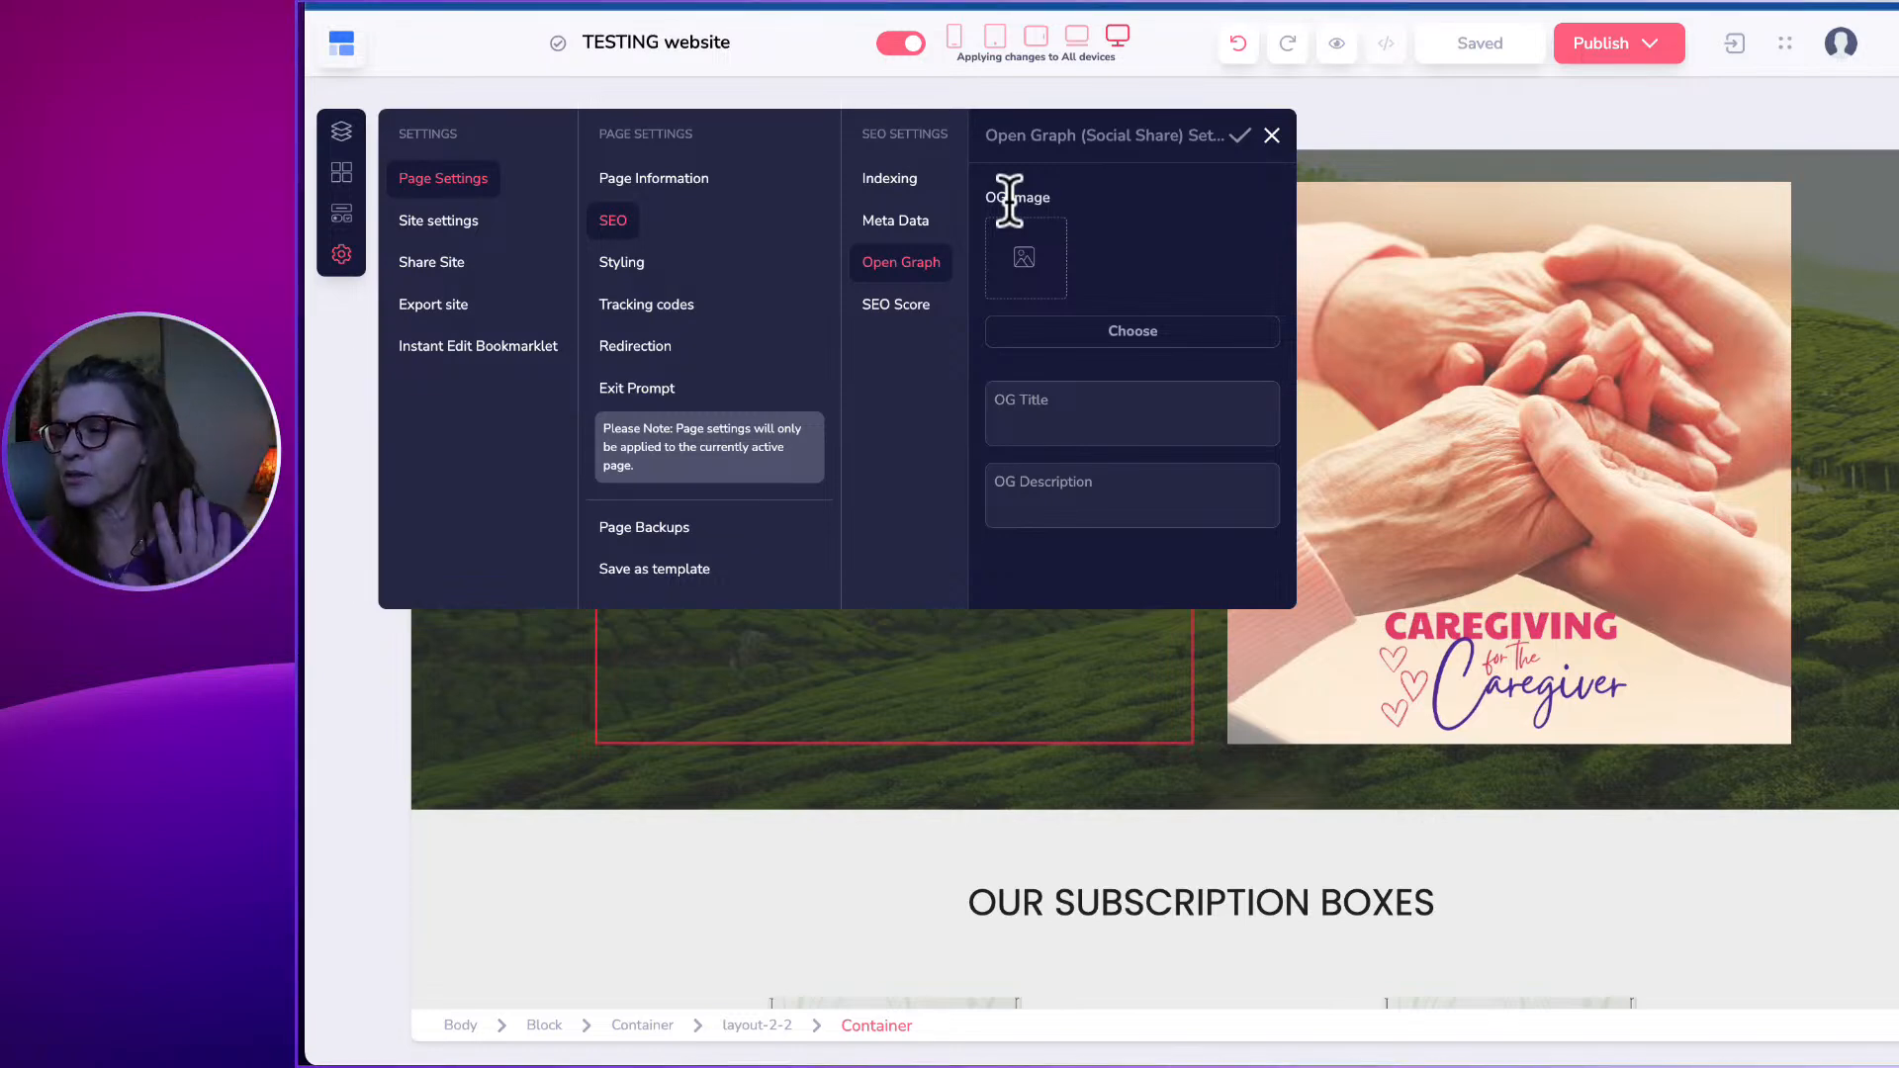
left_click(554, 710)
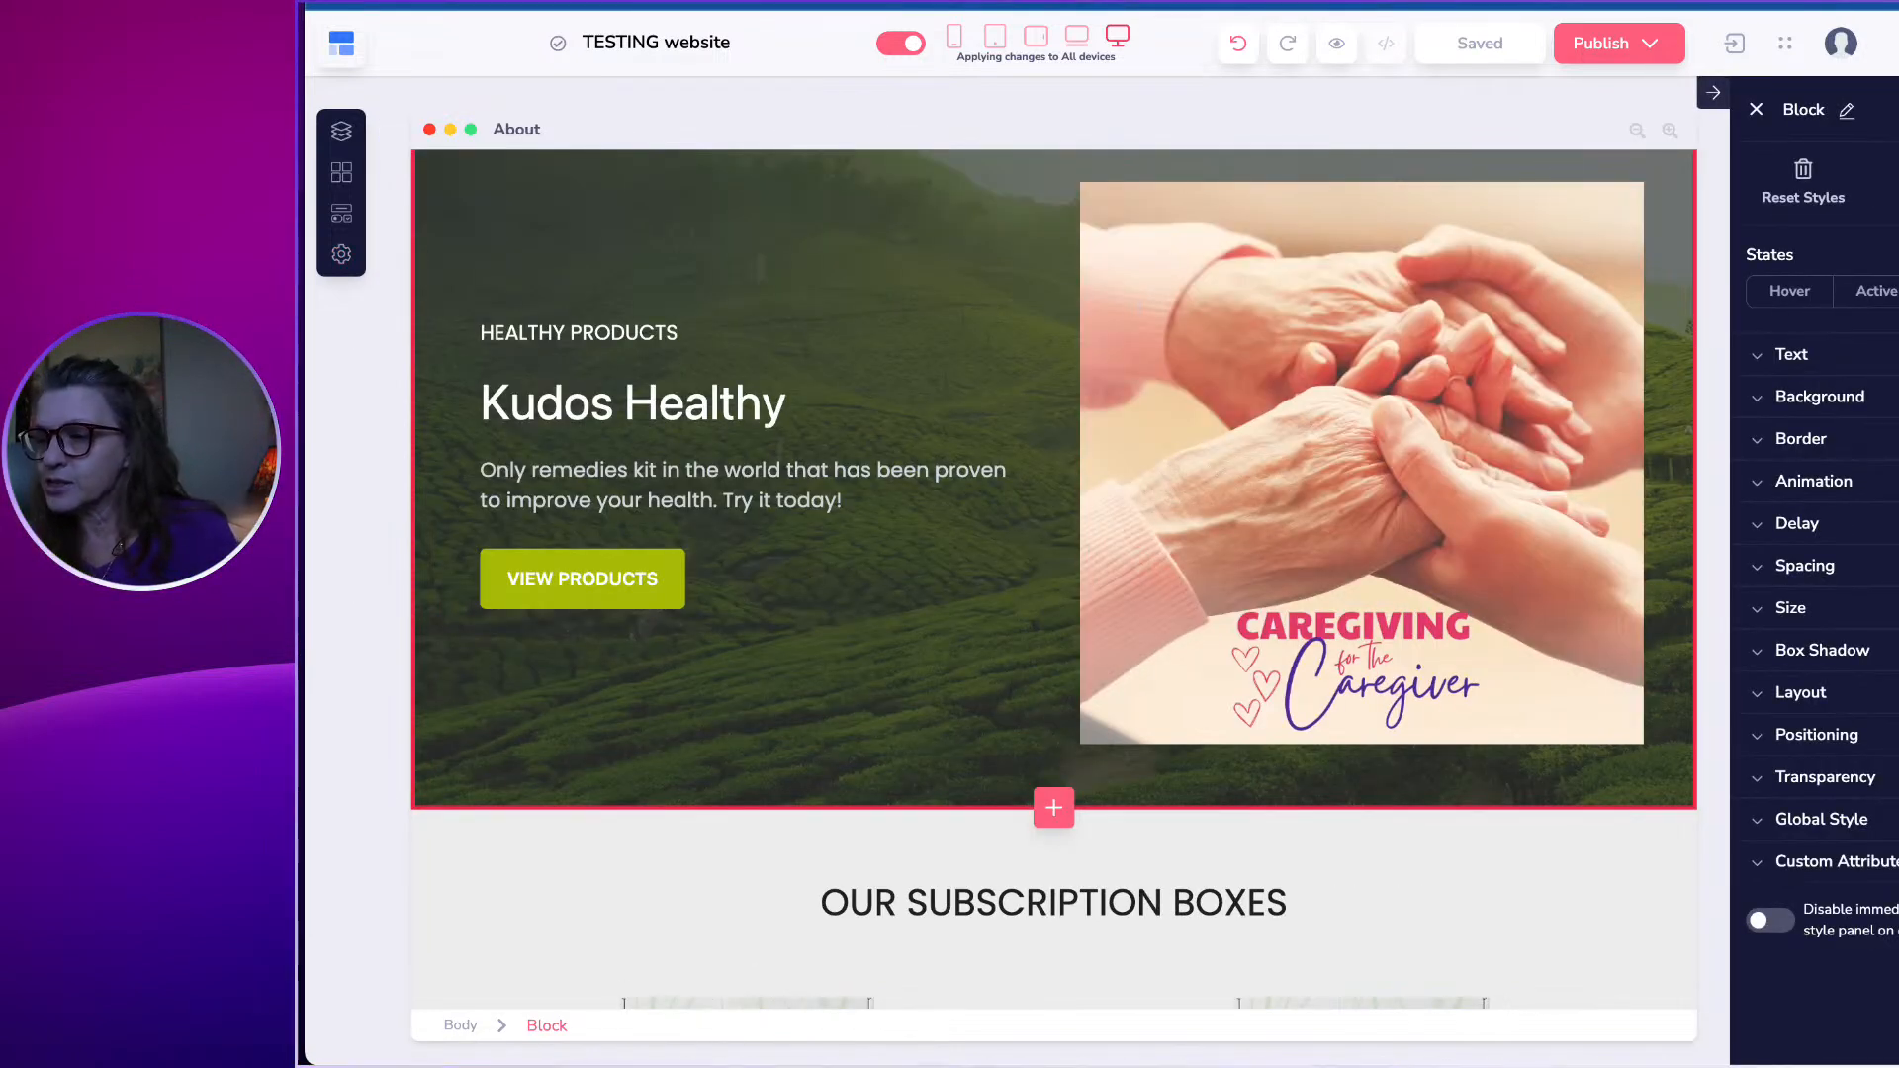